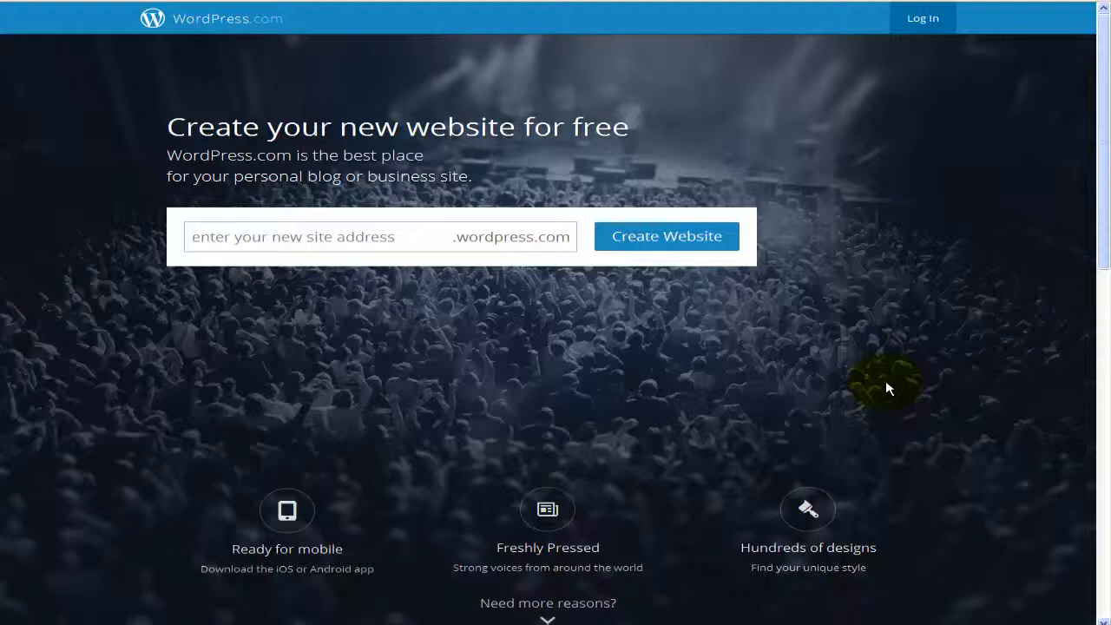
Step: Go to WordPress.com's login page and follow its Register link to the sign-up form
scroll(887, 389, down, 2)
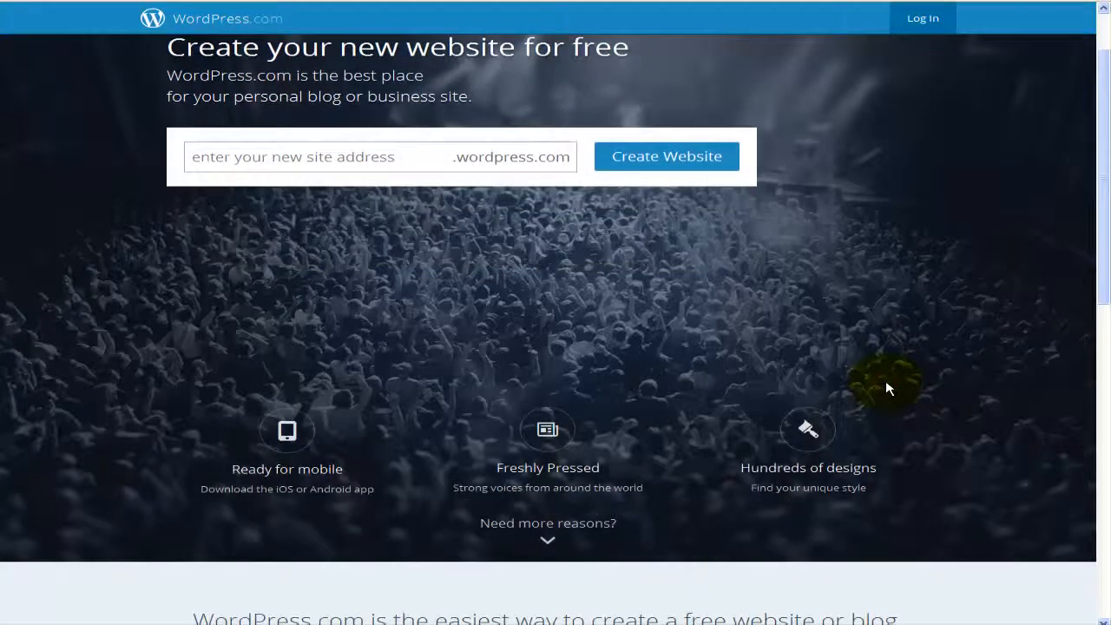
scroll(888, 388, down, 2)
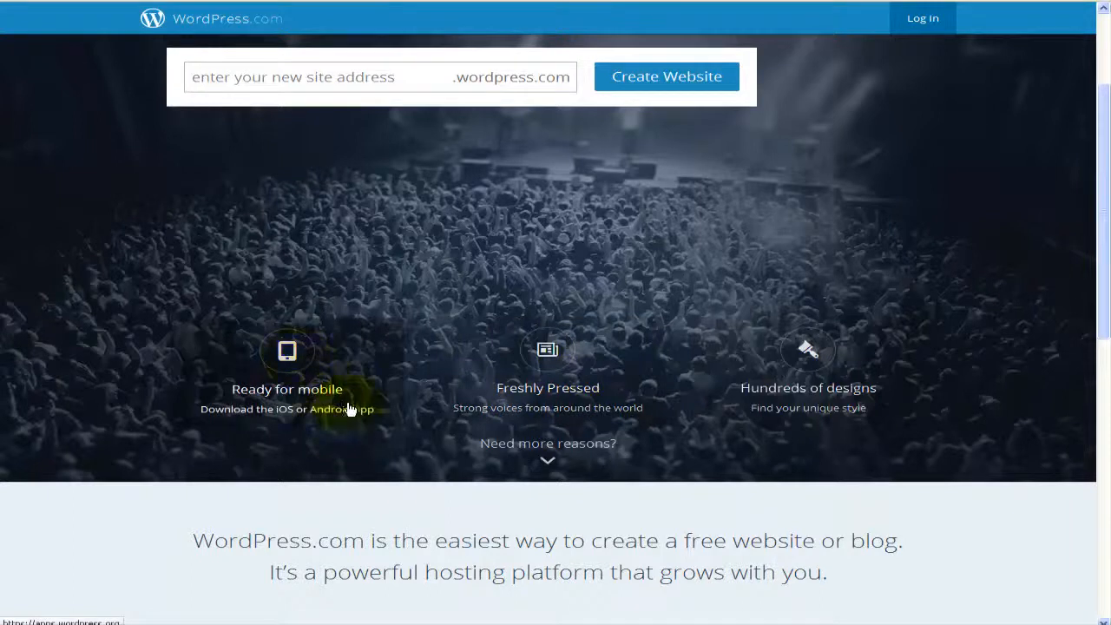
scroll(347, 408, down, 3)
scroll(350, 407, down, 5)
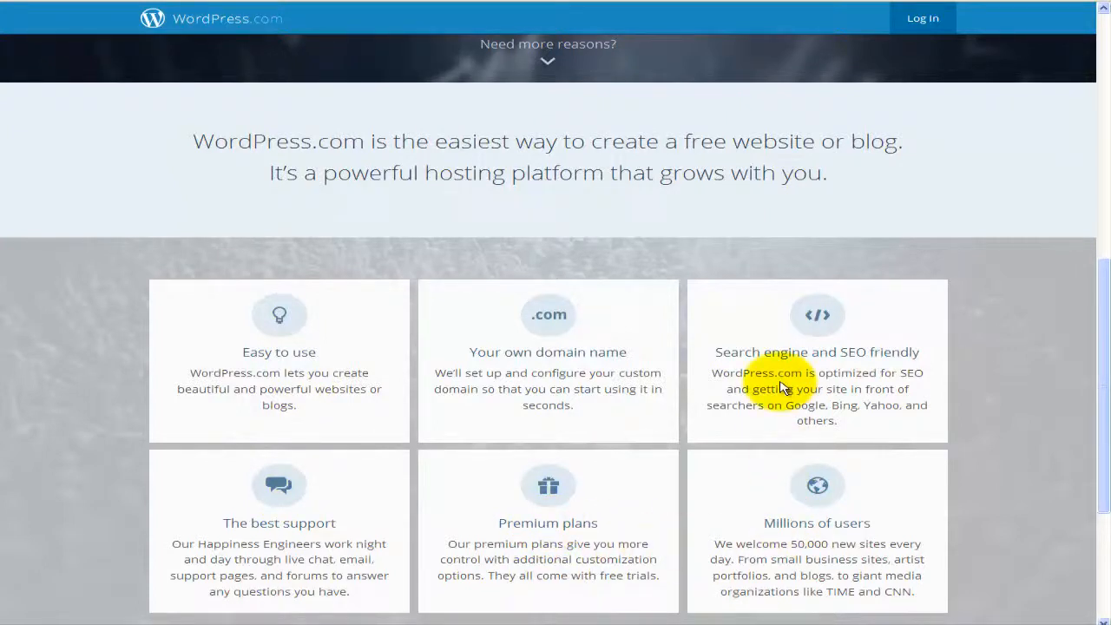
scroll(780, 387, down, 3)
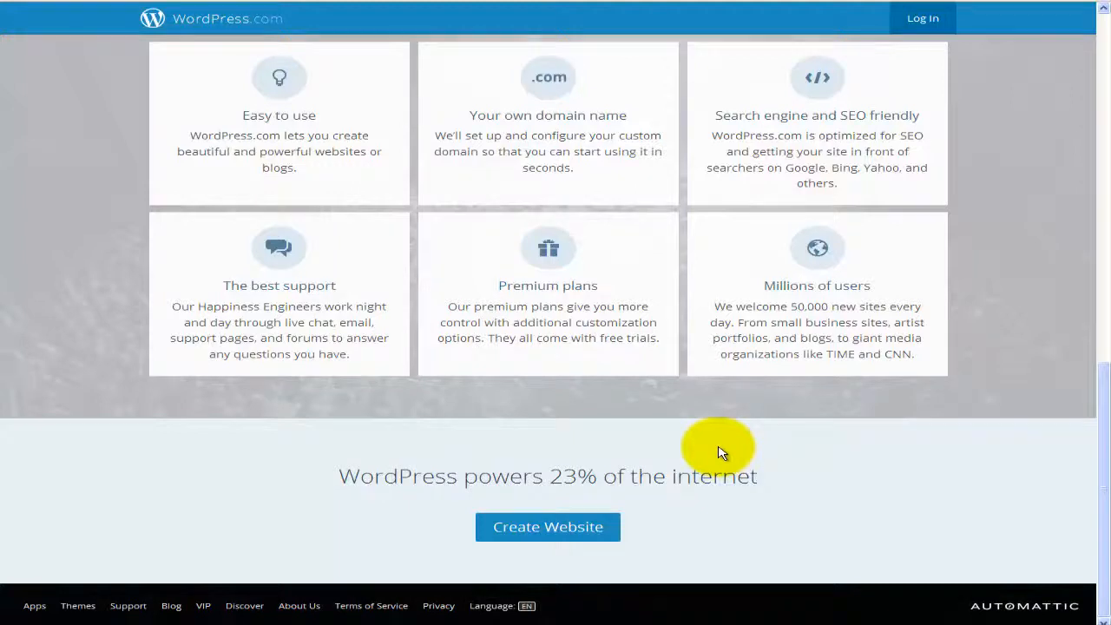
scroll(719, 452, up, 5)
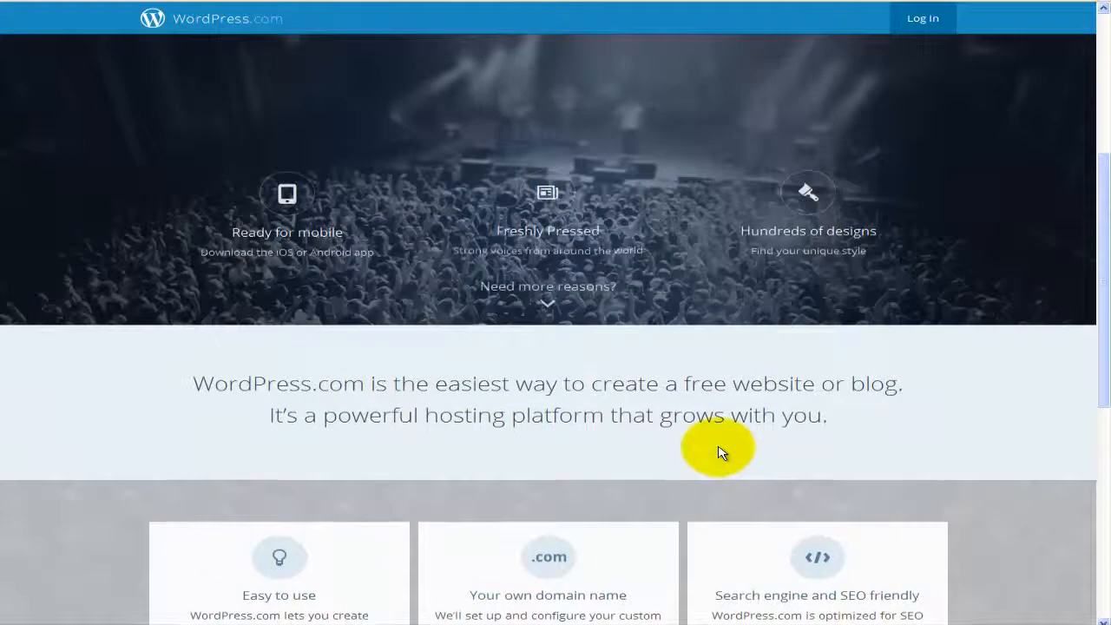
scroll(719, 453, up, 4)
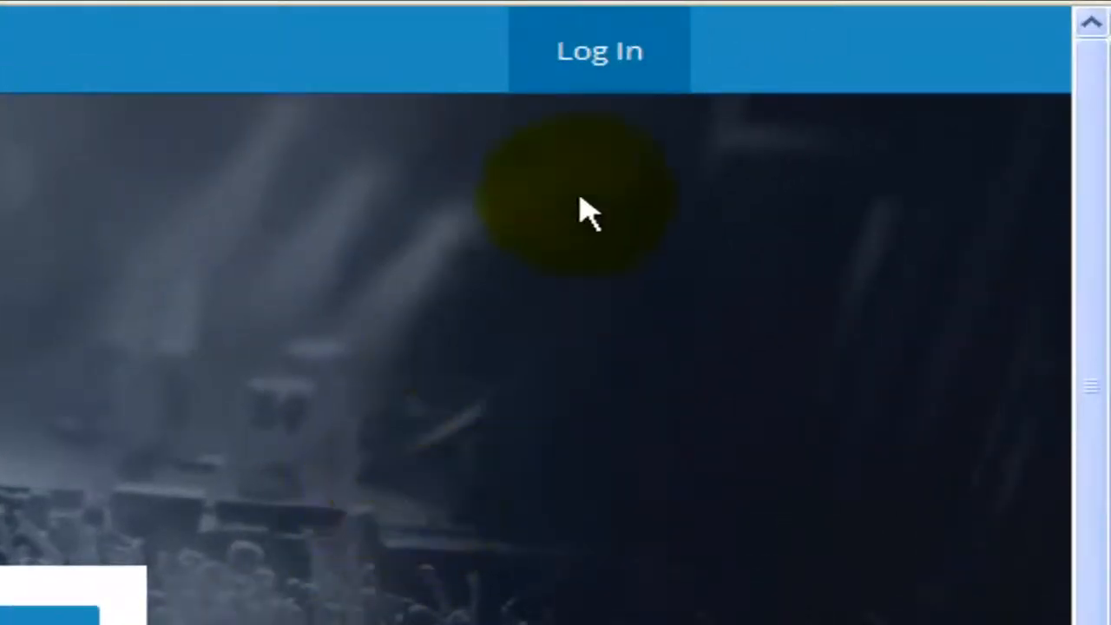
click(588, 76)
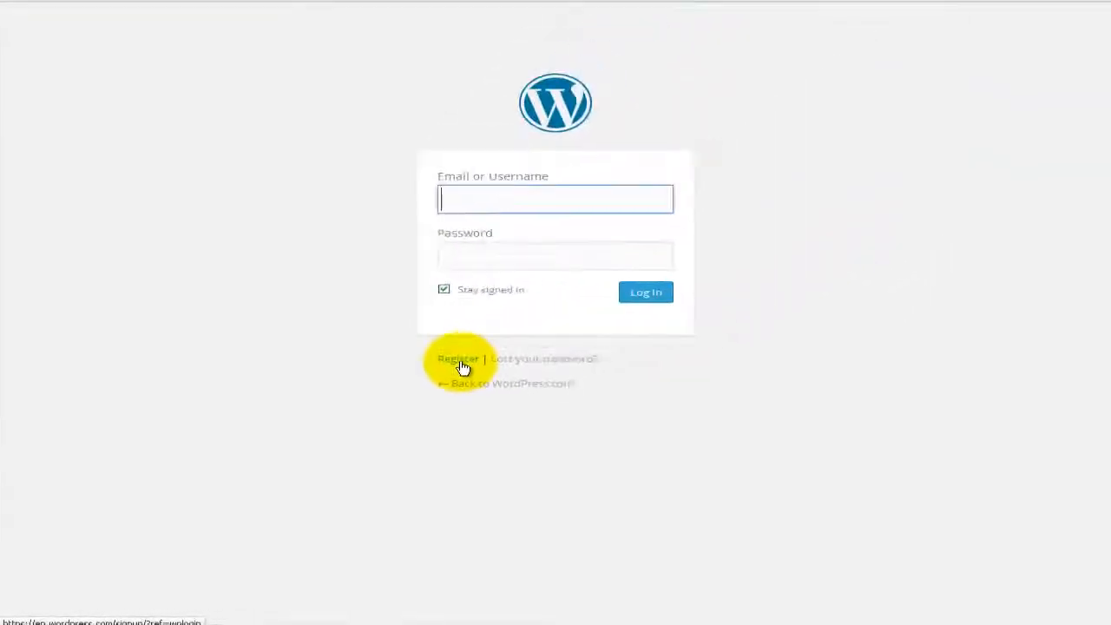
click(461, 365)
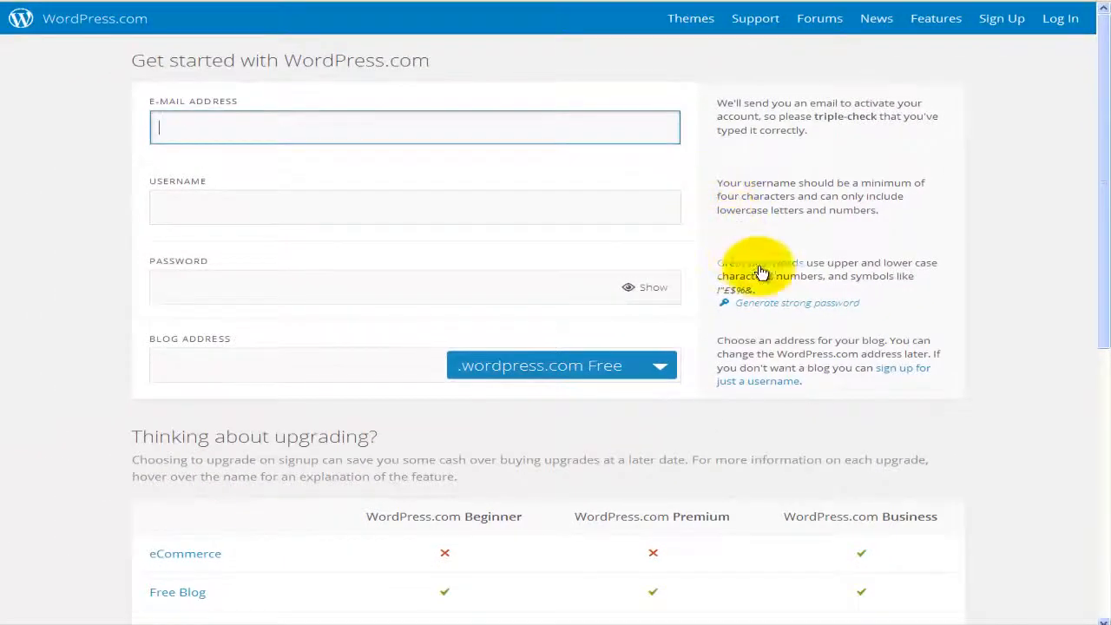
scroll(761, 272, down, 2)
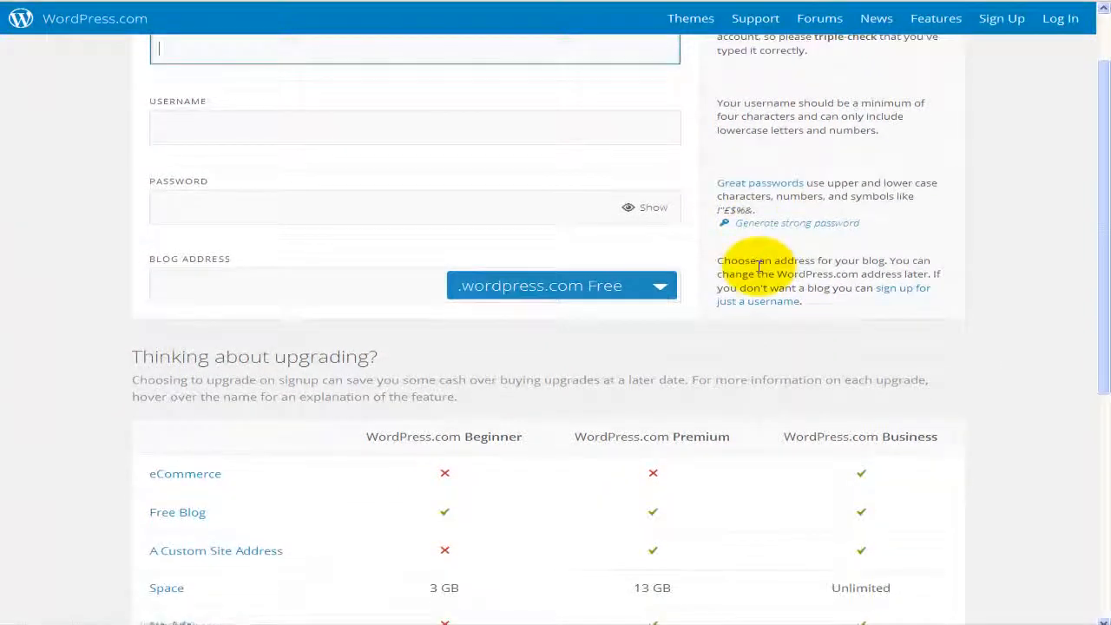
scroll(760, 269, down, 5)
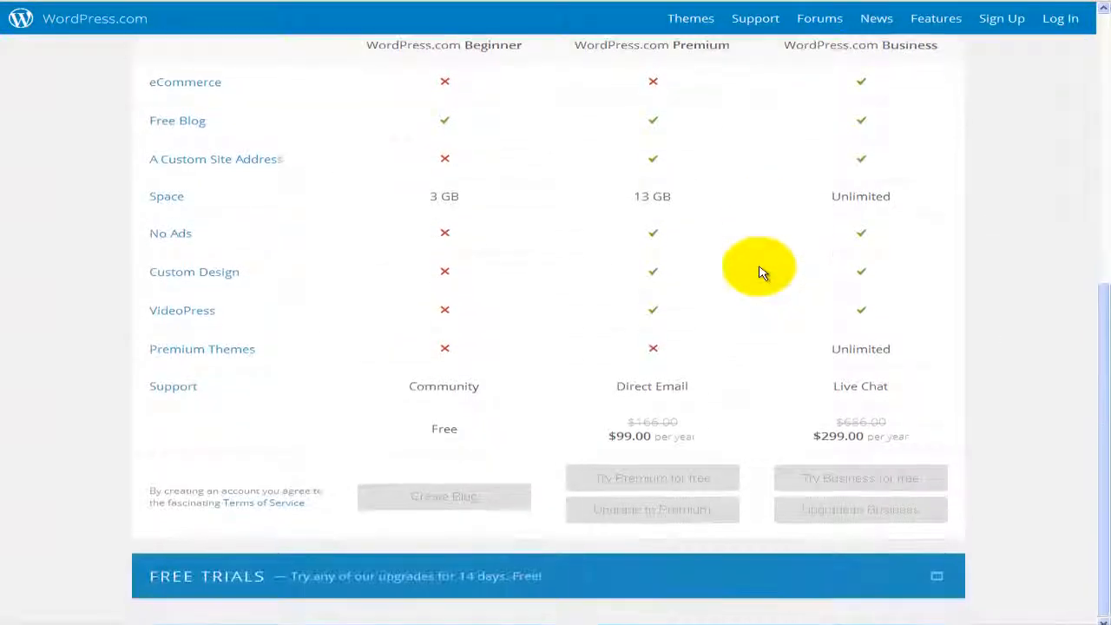
scroll(762, 272, up, 2)
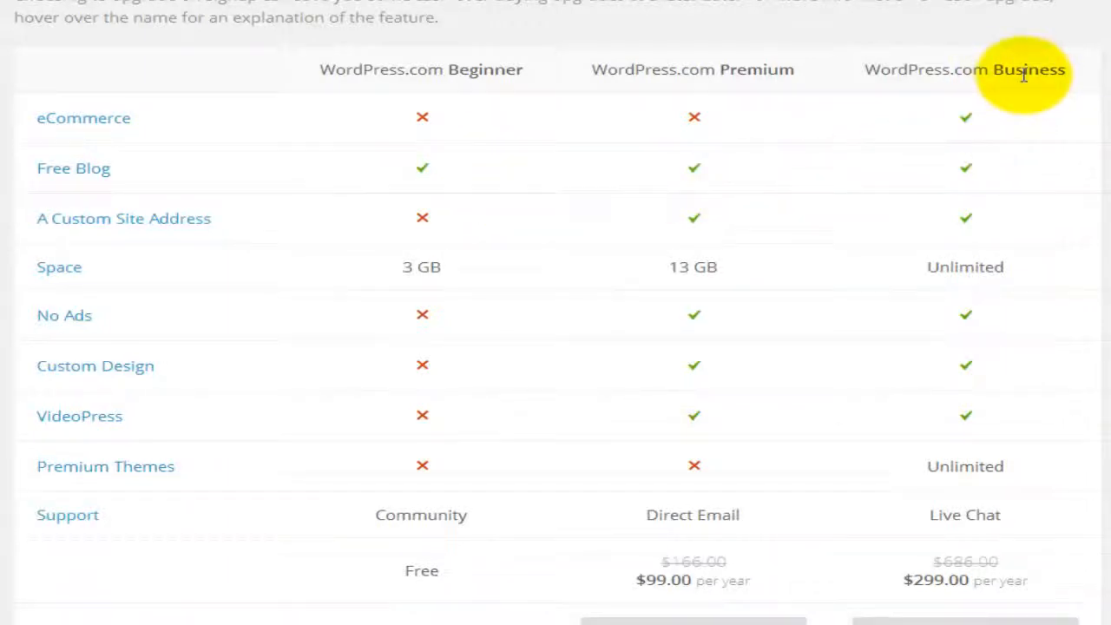
mouse_move(120, 127)
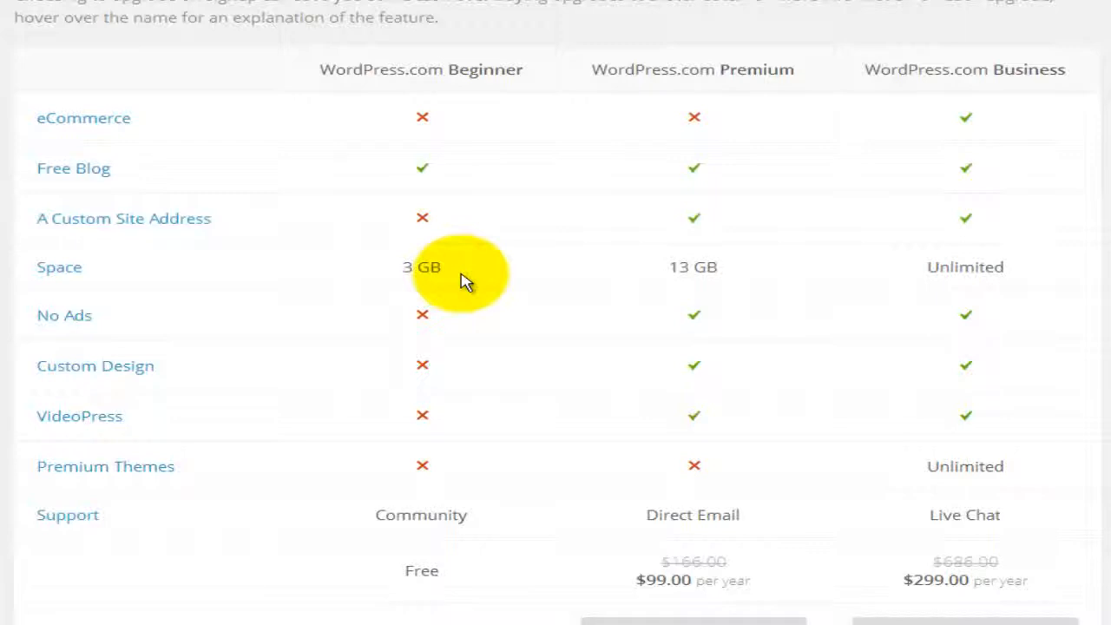
scroll(466, 279, down, 1)
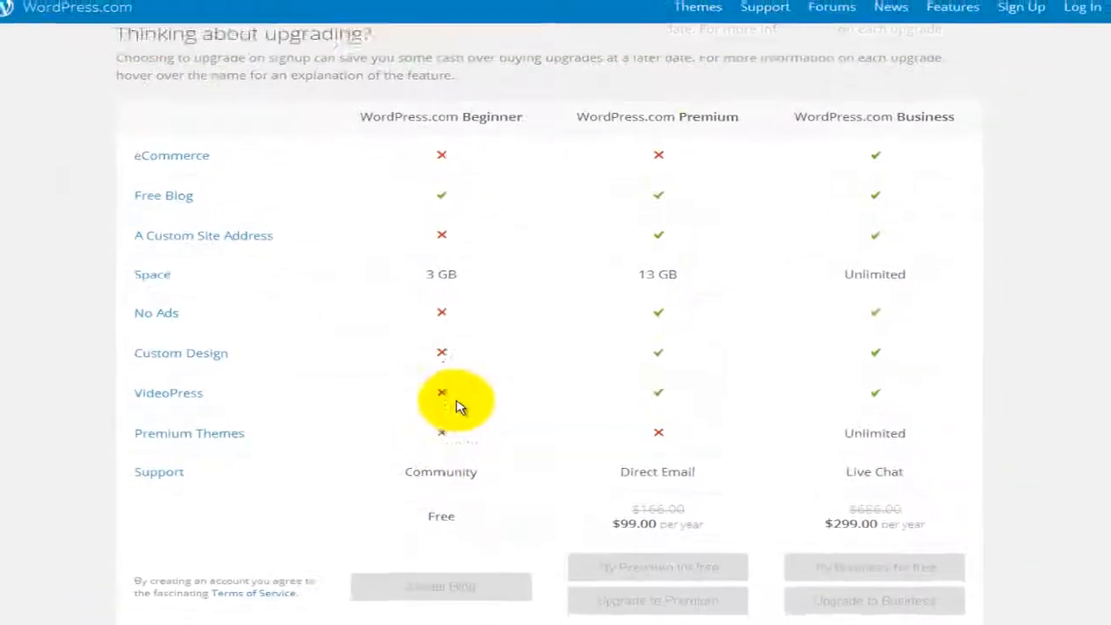
scroll(443, 314, up, 5)
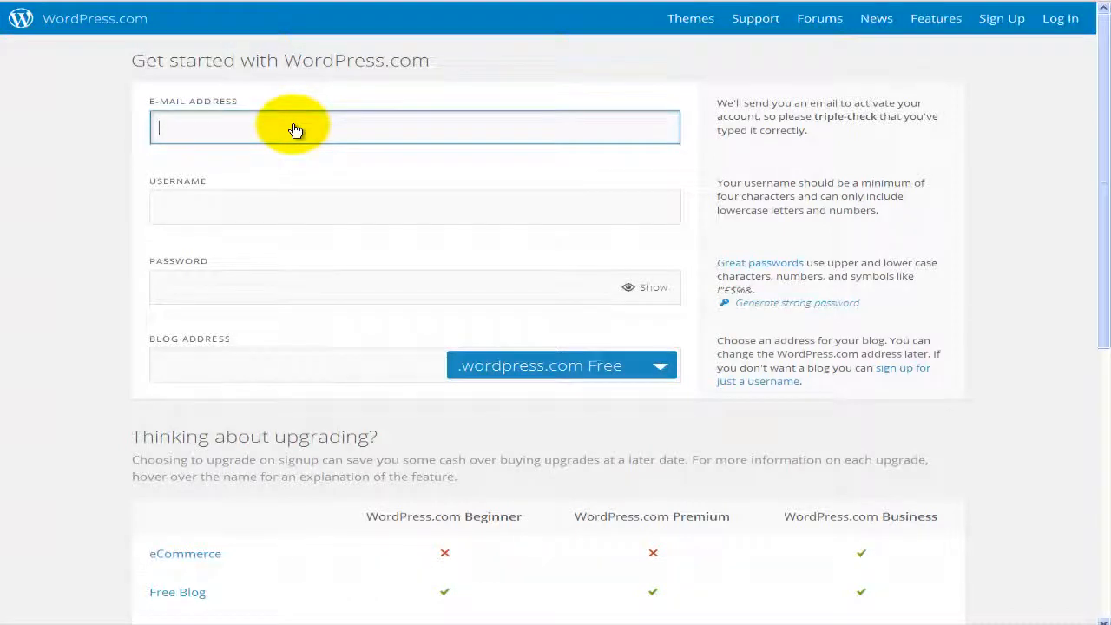
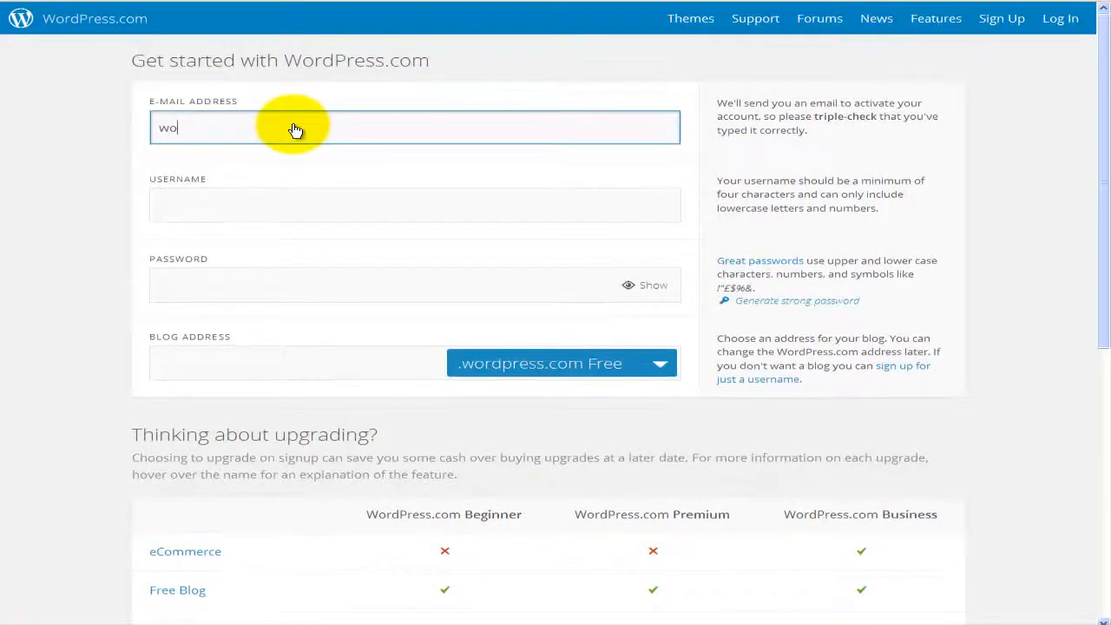
Step: Enter the account's e-mail address in the sign-up form
key(Tab)
click(352, 142)
key(Tab)
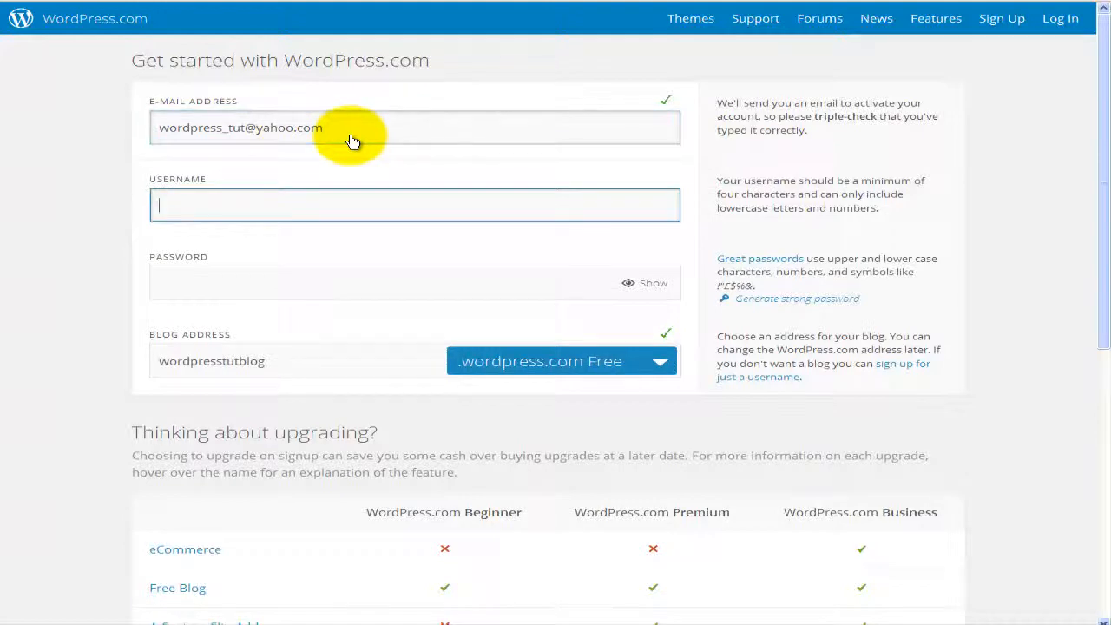
Step: Set the username to letslearn1519 because letslearn was taken, then enter the password
text(letslearn)
key(Tab)
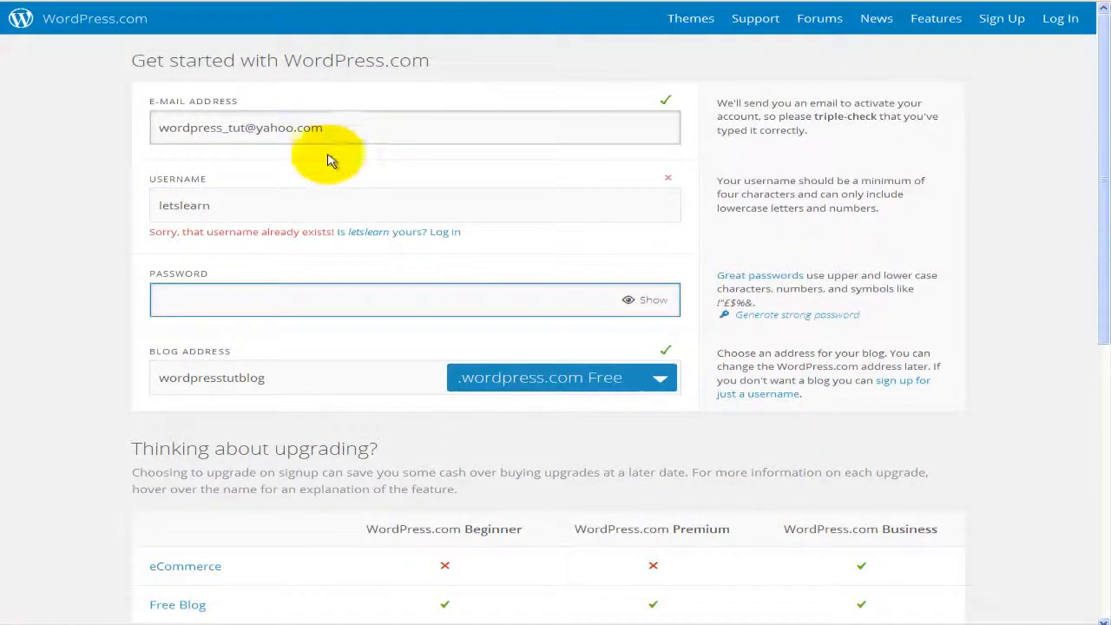
click(253, 208)
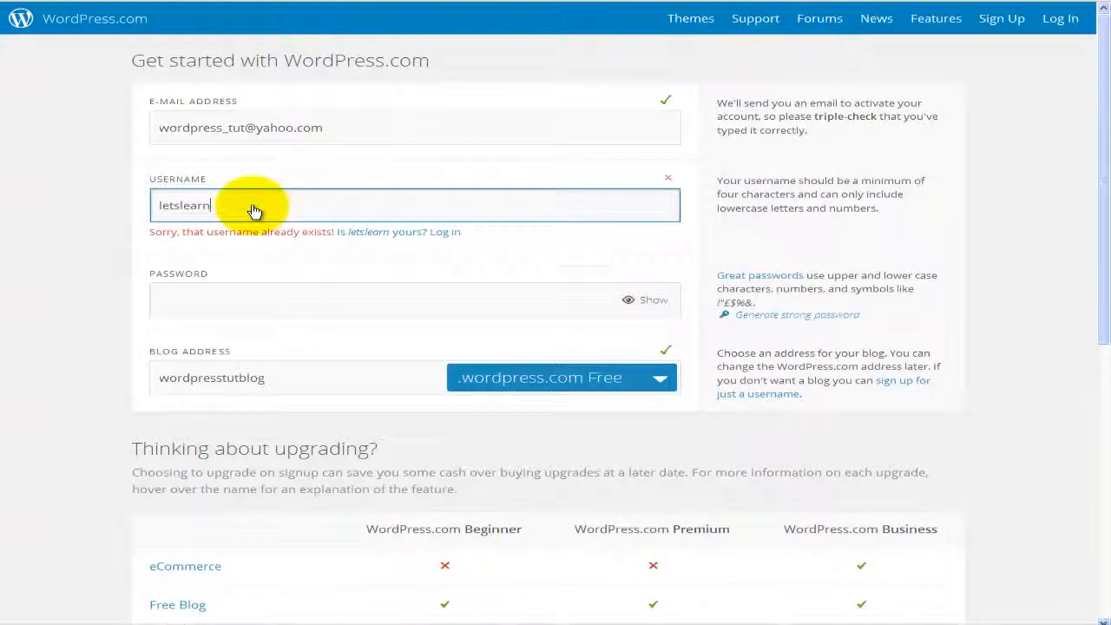
text(1519)
key(Tab)
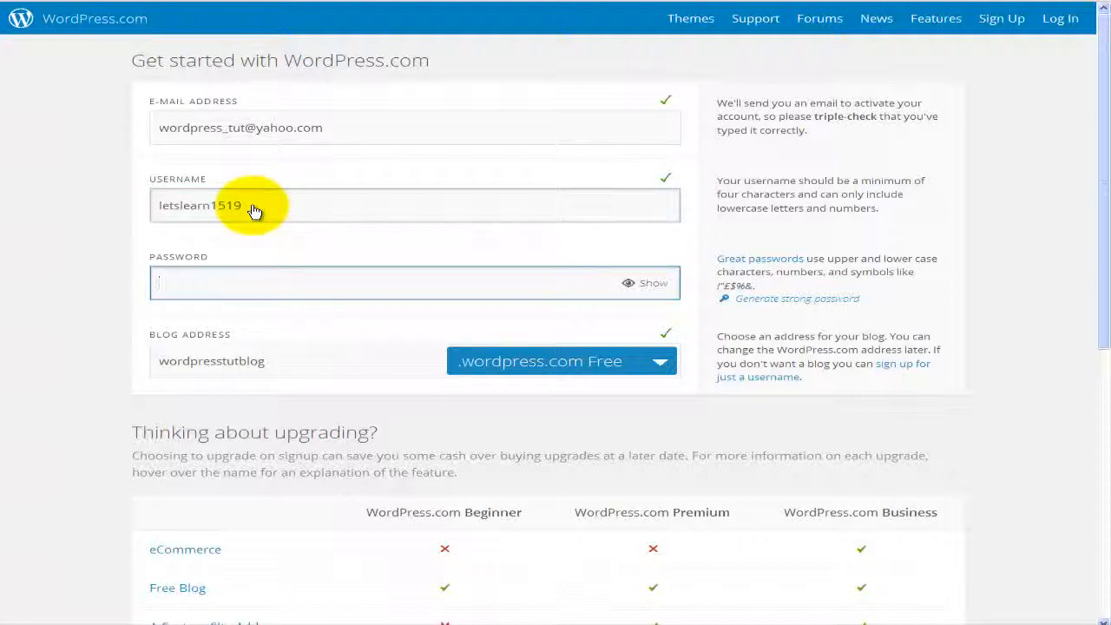
text(**********)
key(Tab)
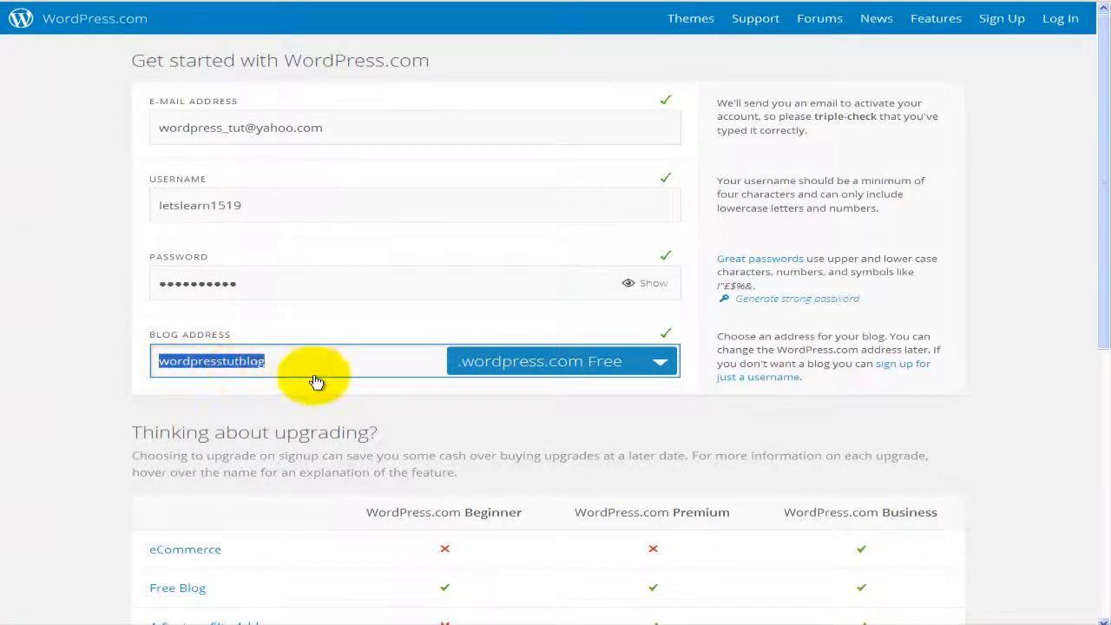
click(660, 367)
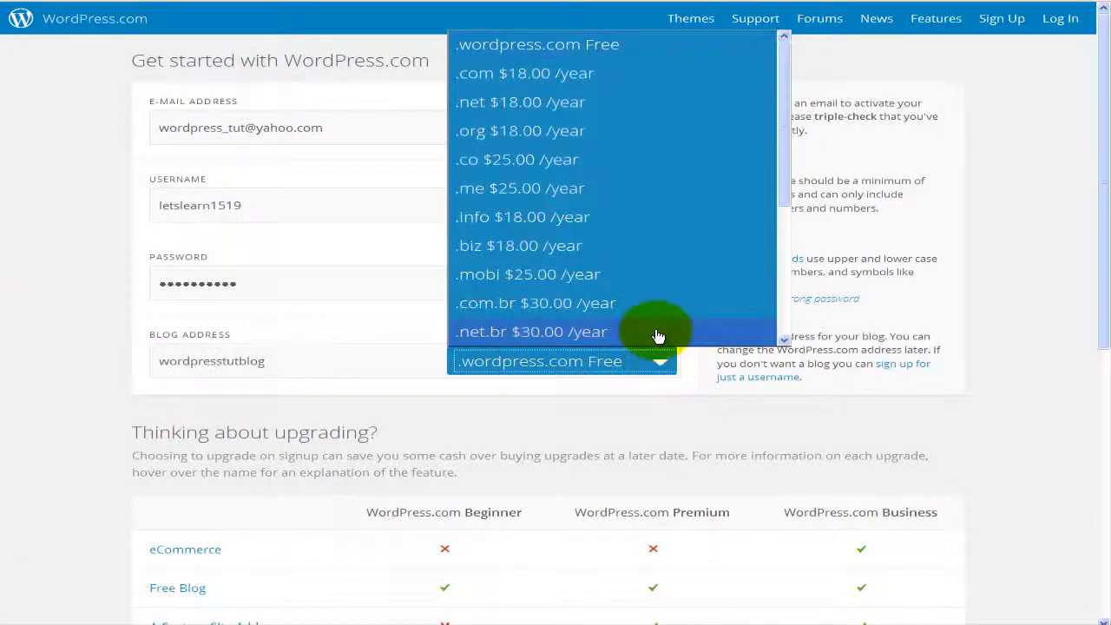
scroll(660, 309, down, 1)
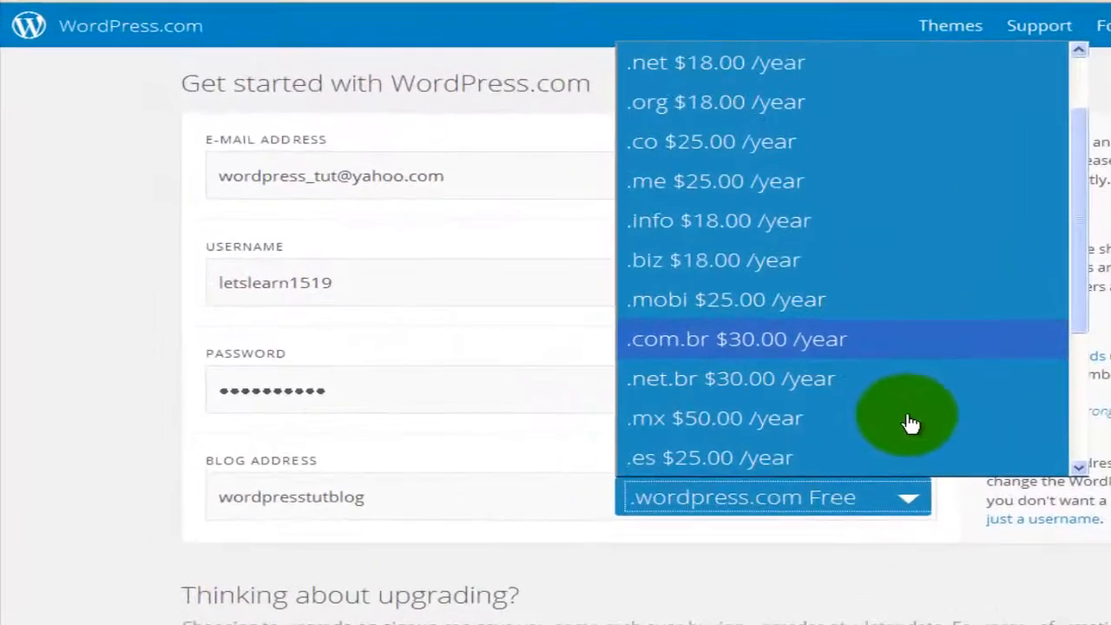
scroll(907, 423, down, 1)
scroll(907, 423, up, 3)
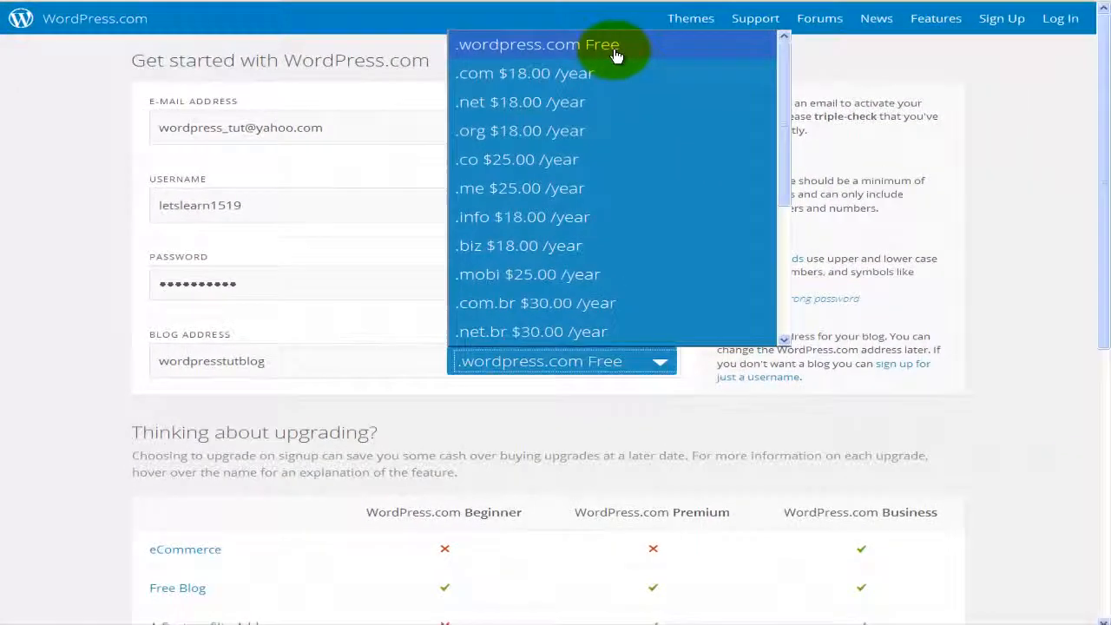
scroll(647, 100, down, 3)
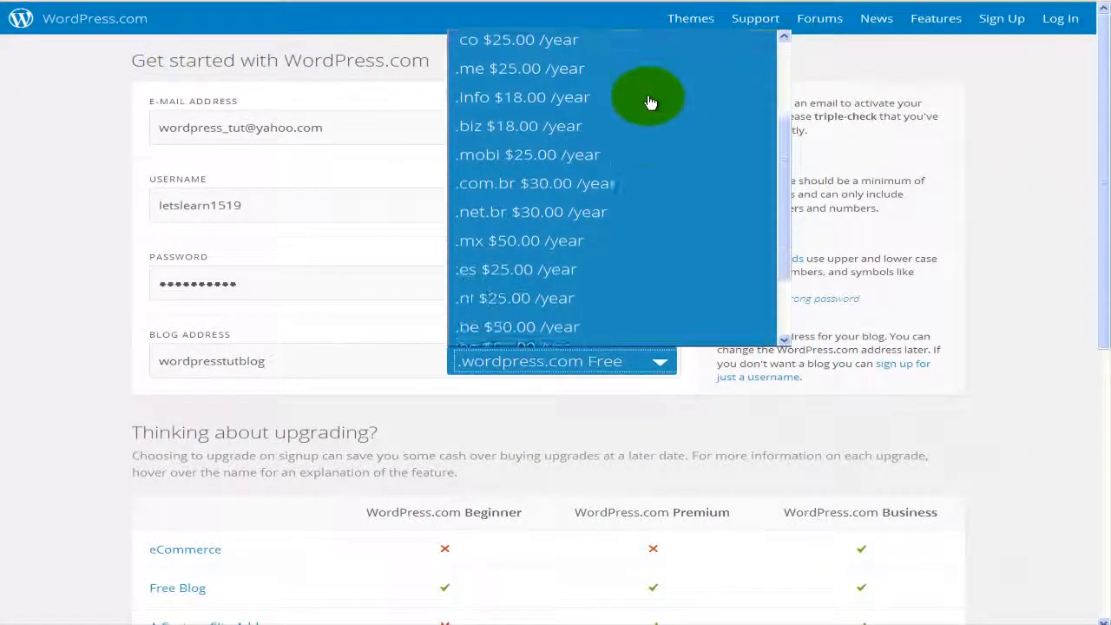
scroll(649, 103, down, 1)
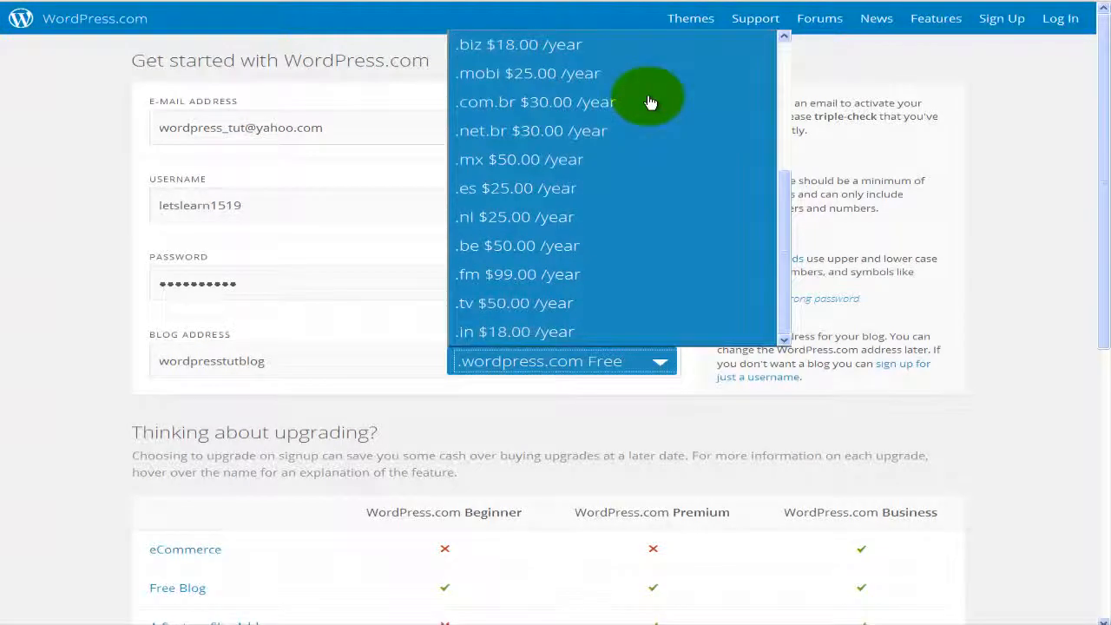
scroll(650, 103, up, 4)
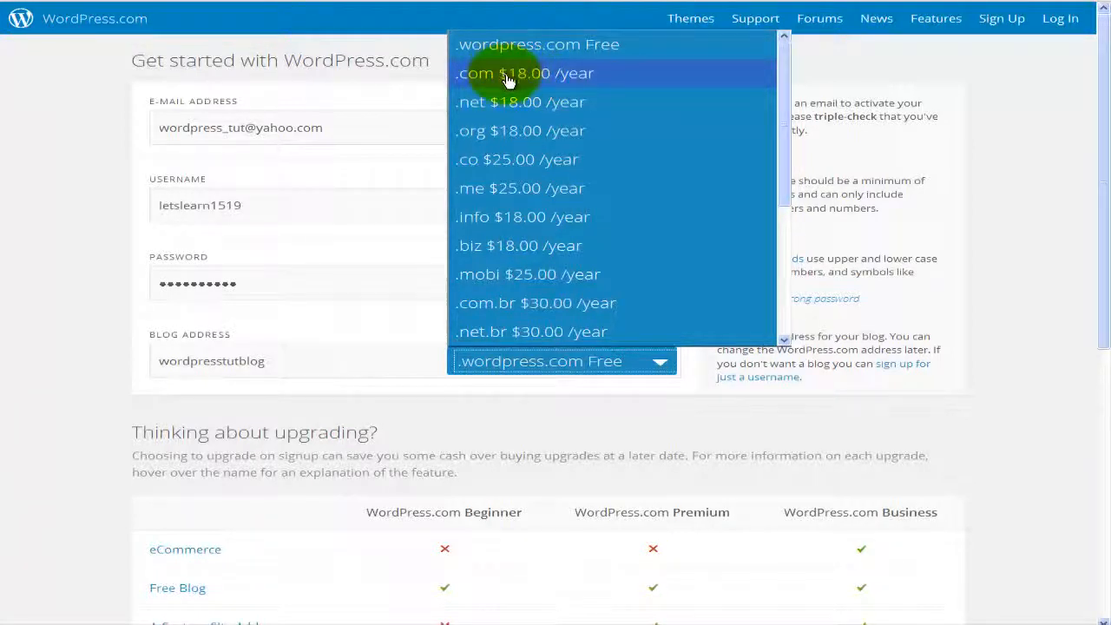
click(561, 48)
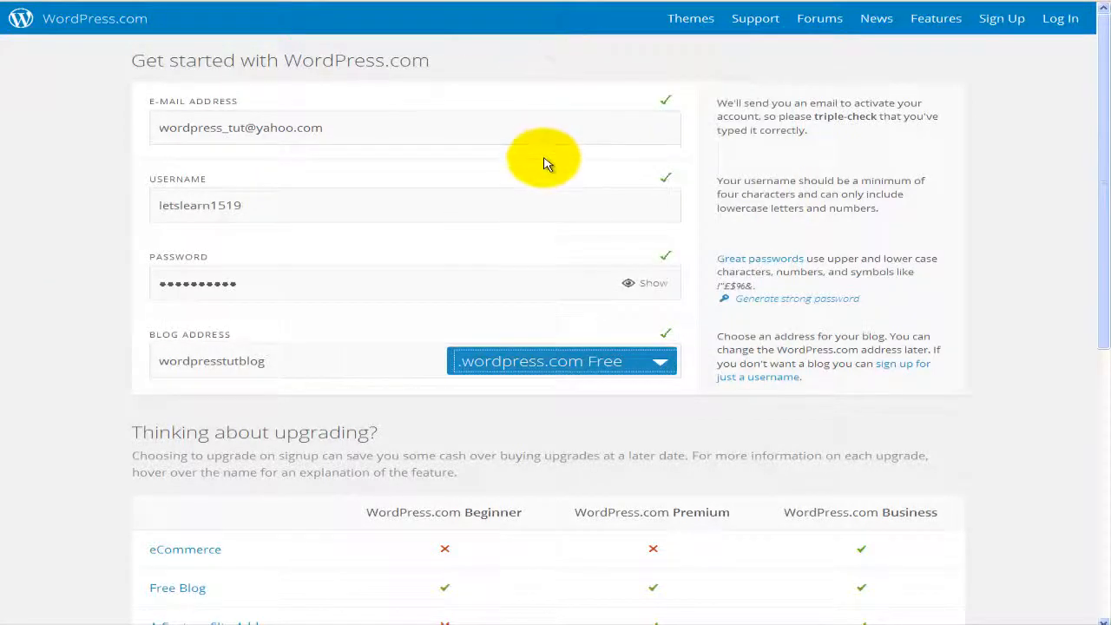
Step: Submit the sign-up with Create Blog and dismiss the browser's save-password prompt
scroll(547, 156, down, 3)
scroll(546, 163, down, 3)
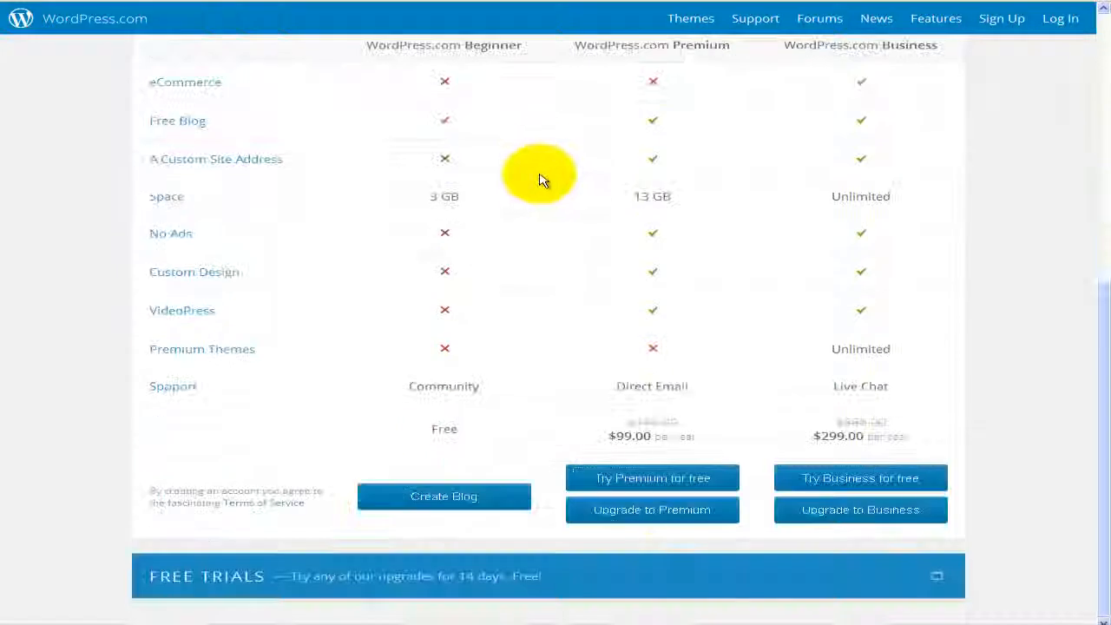
click(487, 510)
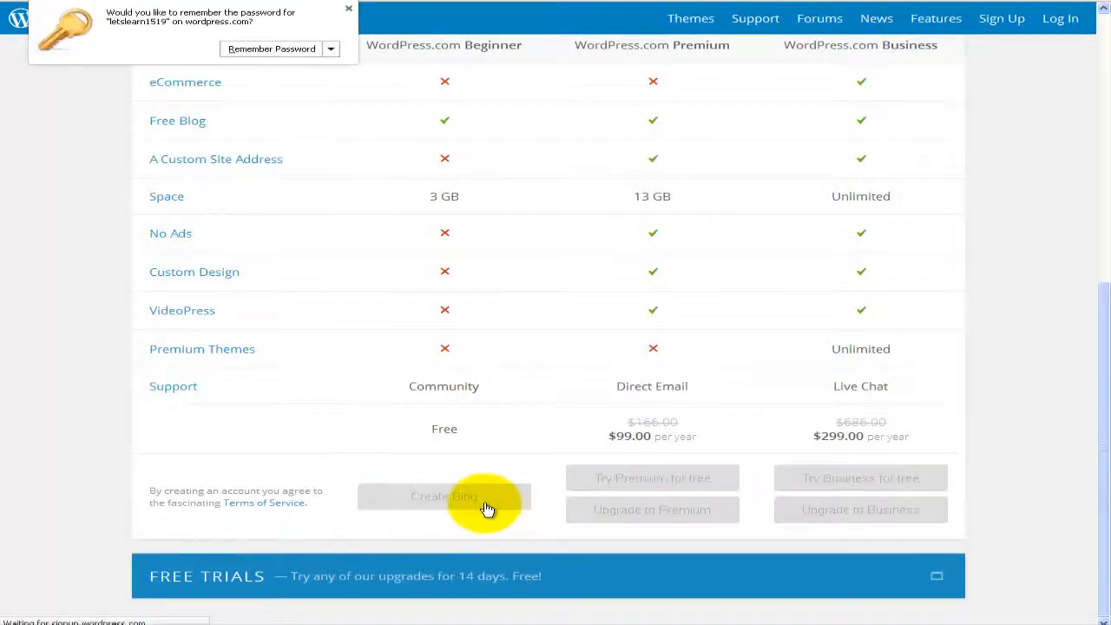
click(349, 9)
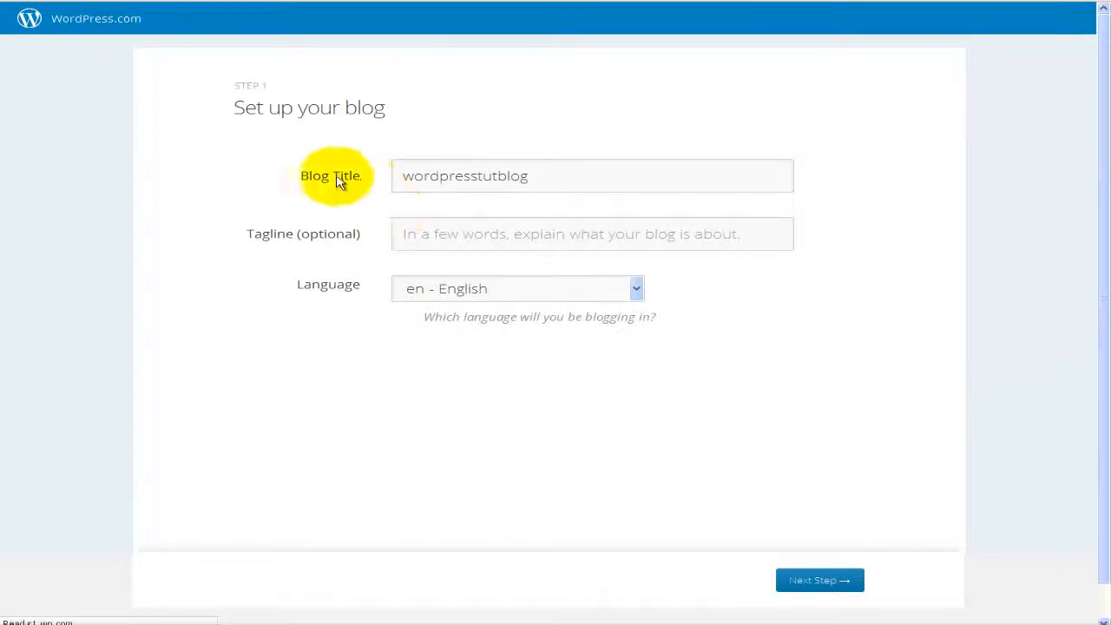
Step: Keep the blog title wordpresstutblog and the language en - English, and continue to Step 2
click(435, 178)
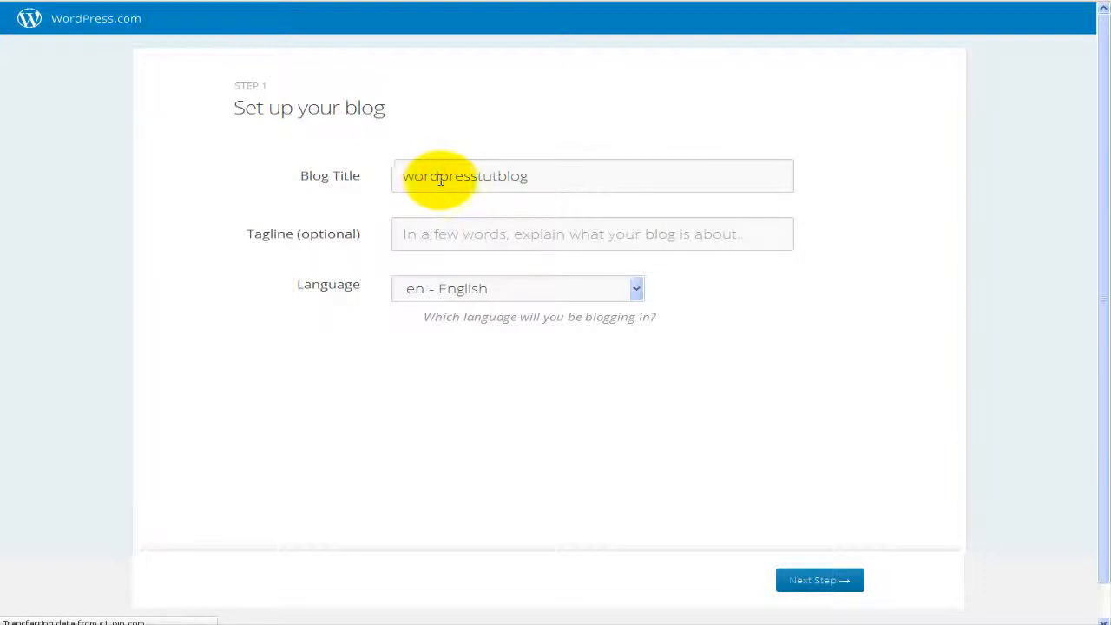
click(483, 177)
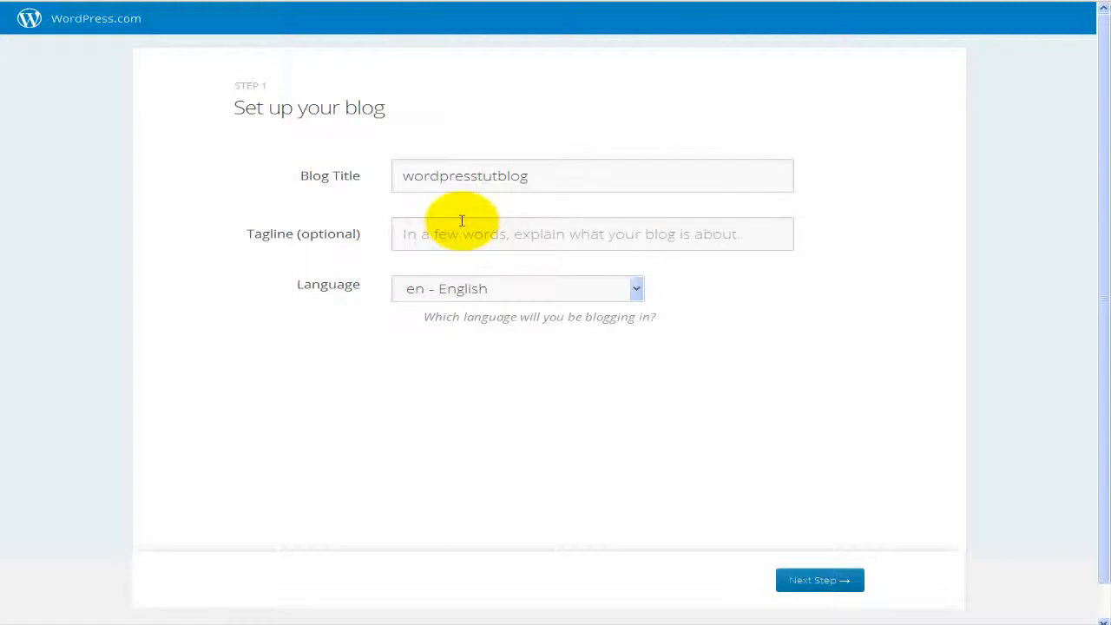
click(637, 291)
scroll(576, 380, down, 4)
scroll(576, 379, down, 8)
scroll(576, 379, down, 4)
scroll(575, 379, down, 6)
scroll(576, 379, down, 5)
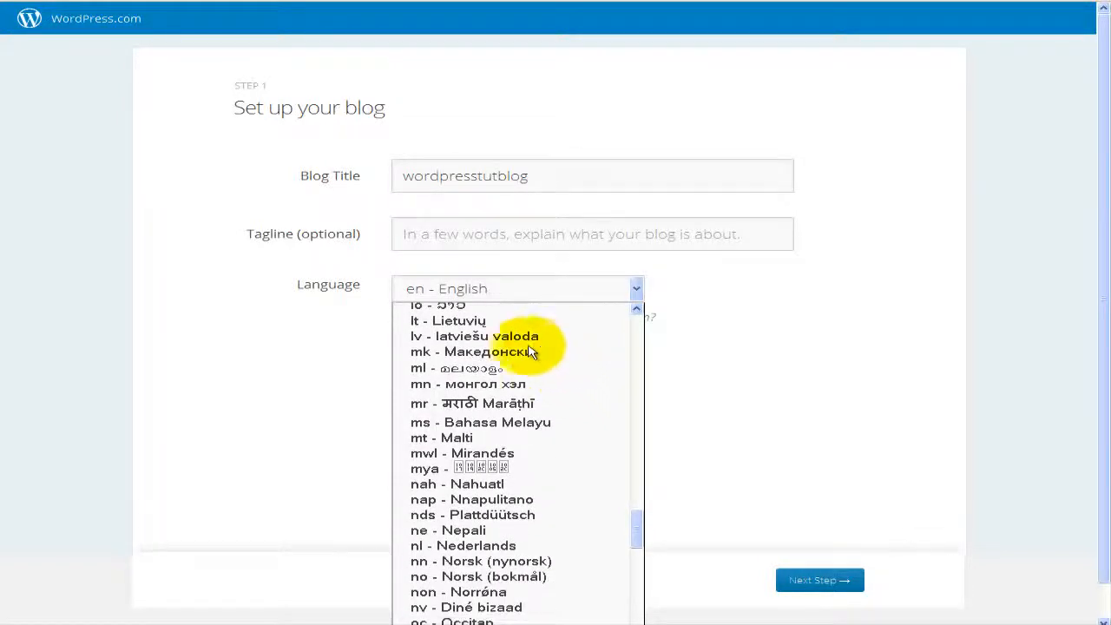
click(637, 290)
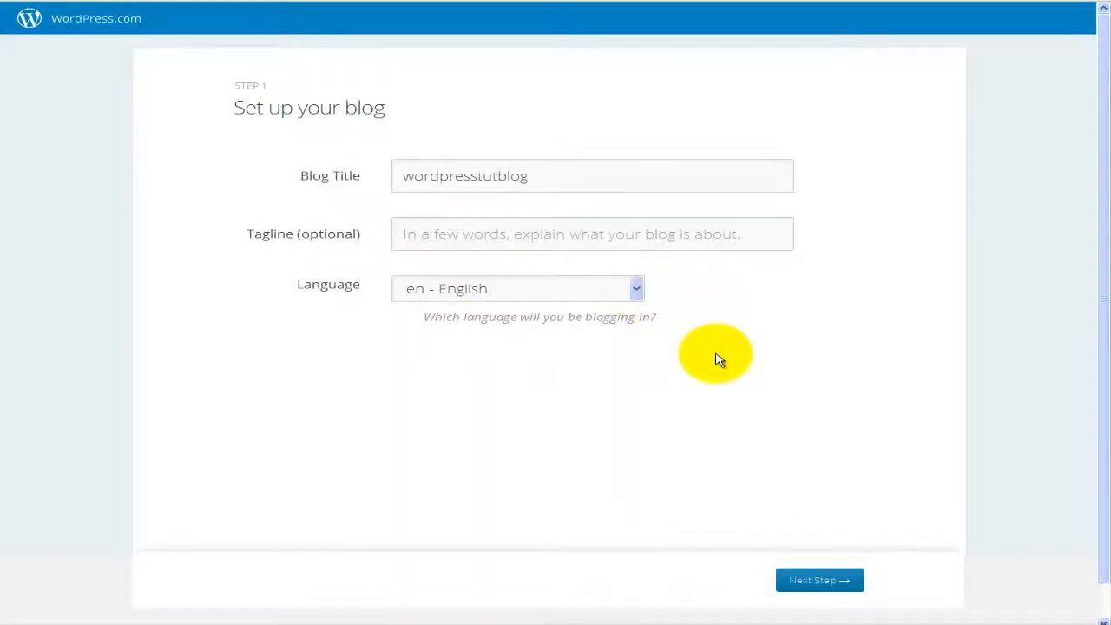
click(808, 583)
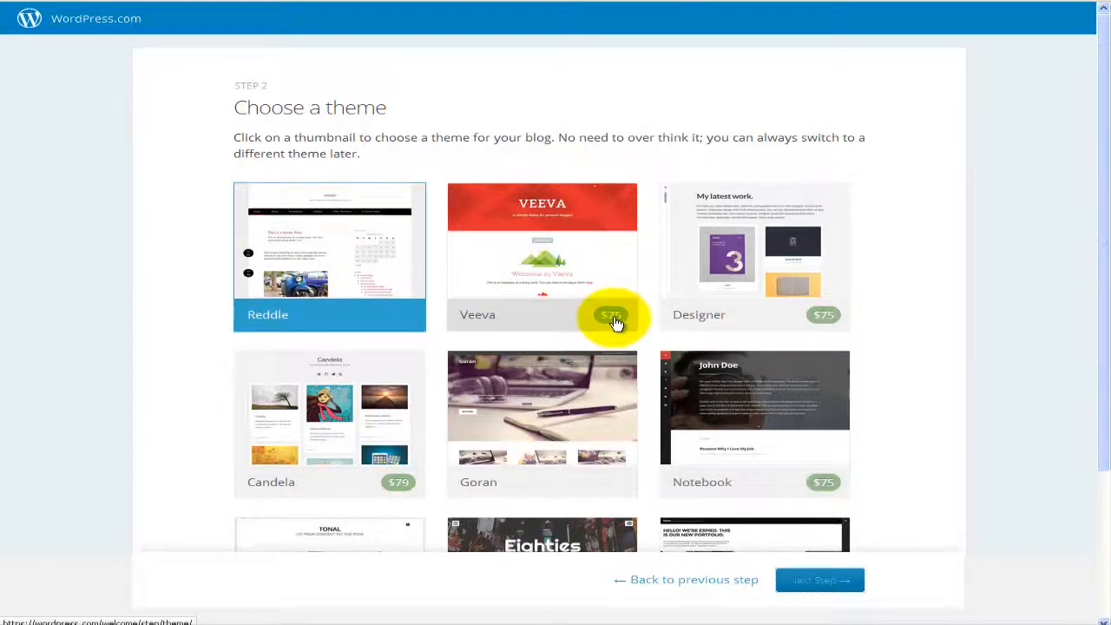
Step: Browse the theme thumbnails and continue with Reddle selected
scroll(674, 372, down, 1)
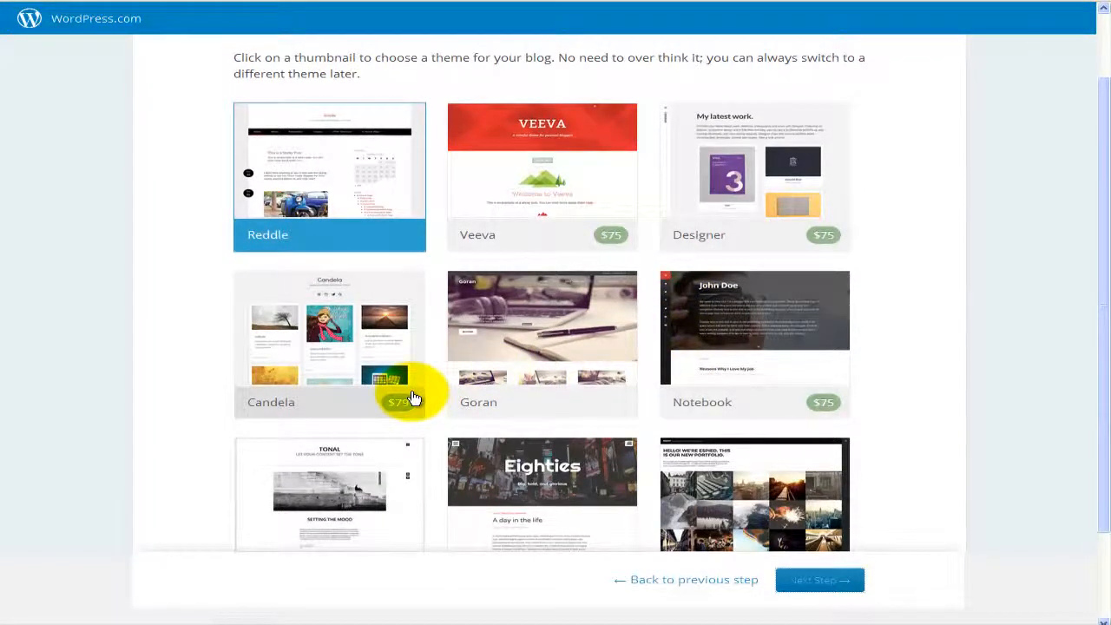
scroll(330, 213, down, 1)
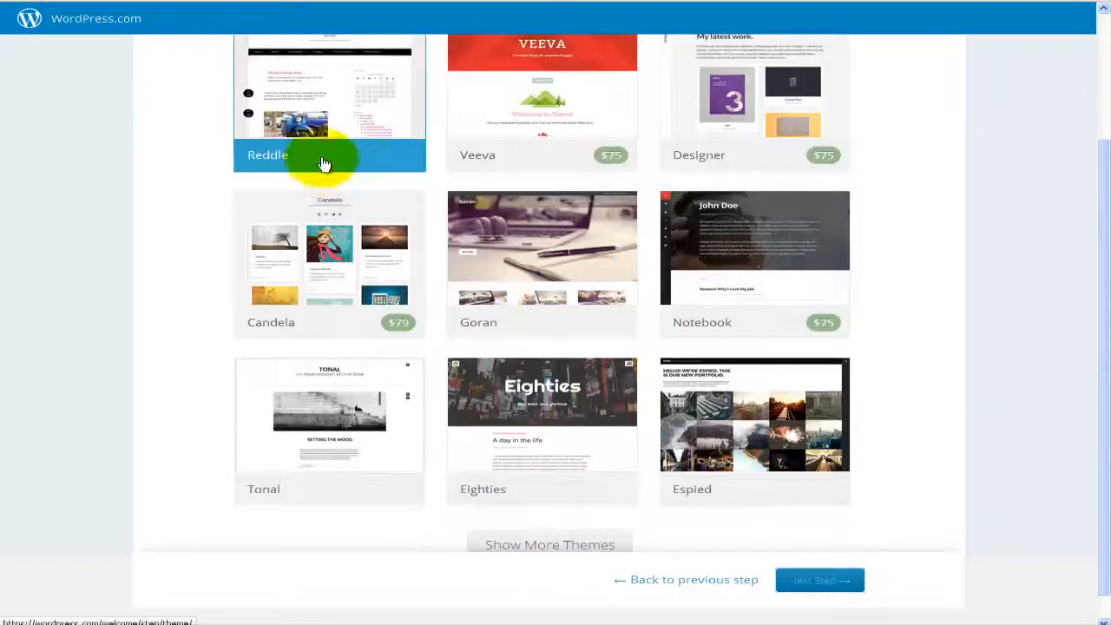
scroll(327, 181, up, 1)
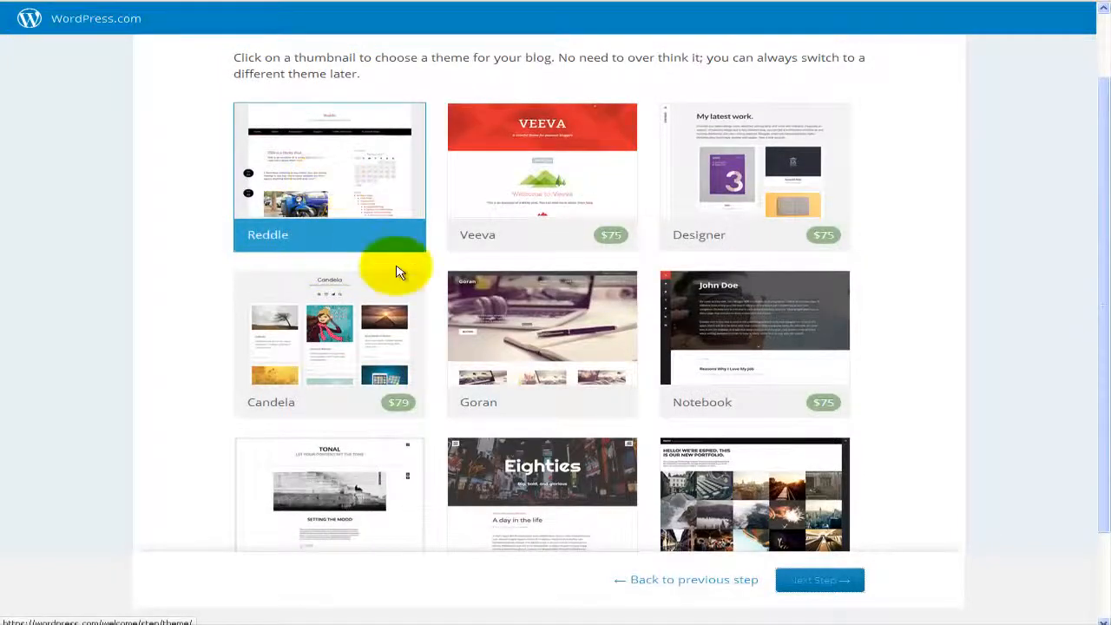
scroll(397, 269, down, 1)
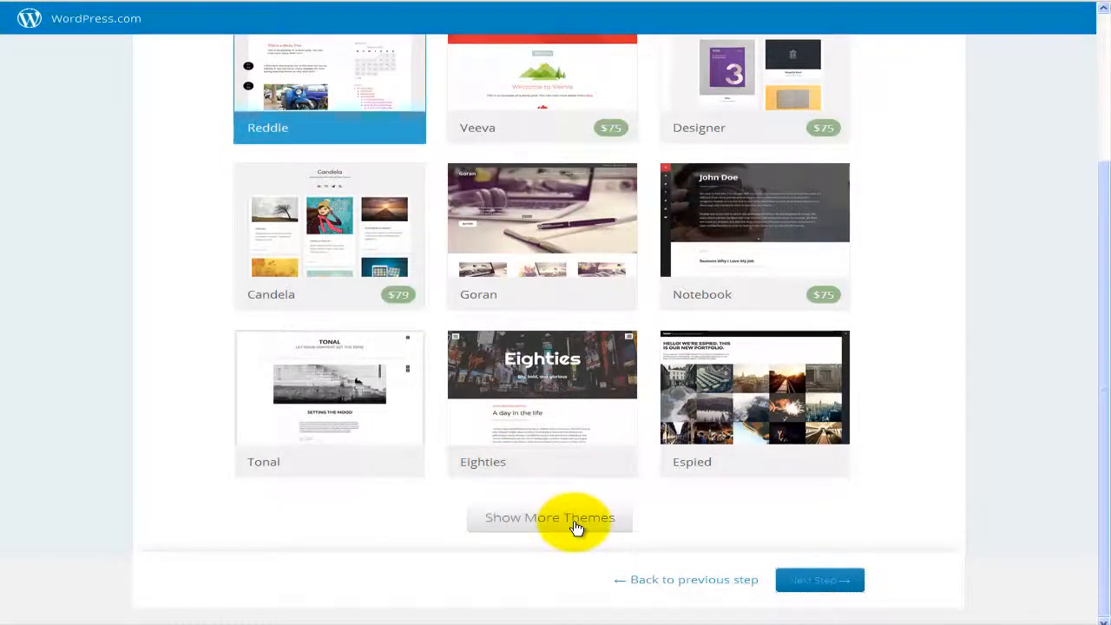
scroll(458, 385, up, 2)
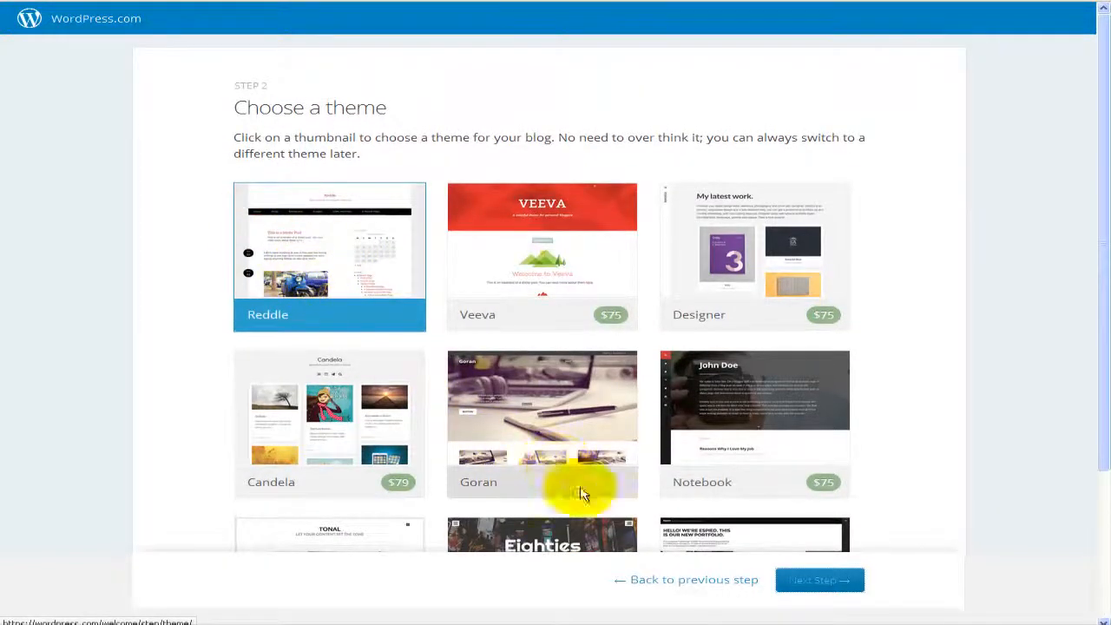
click(807, 581)
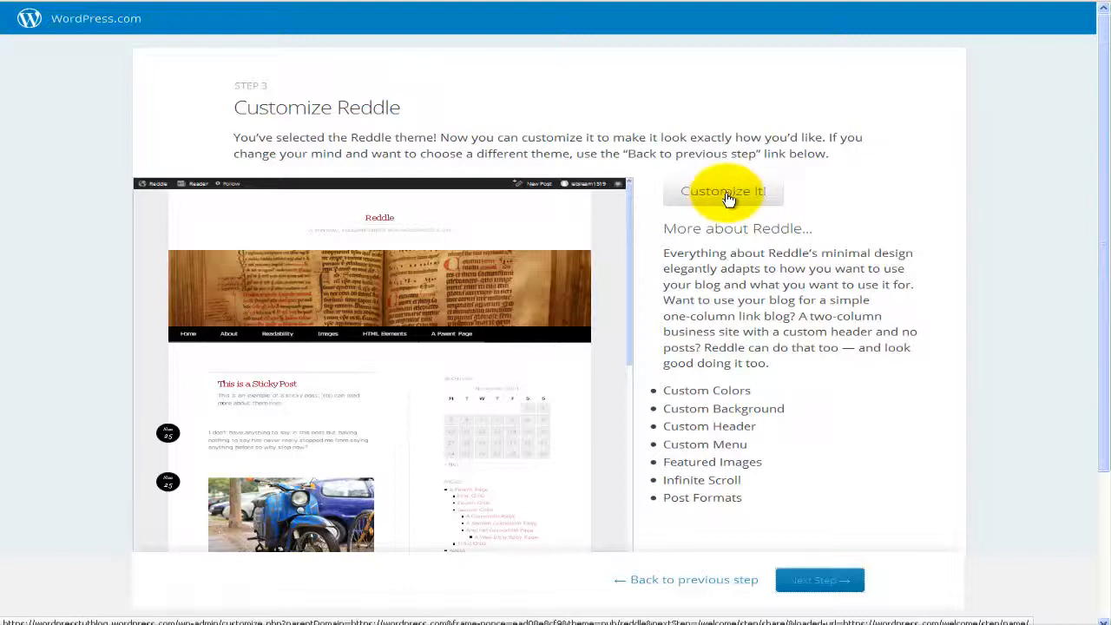
Step: Skip the Customize Reddle and Twitter/Facebook sharing pages to complete the wizard
click(819, 581)
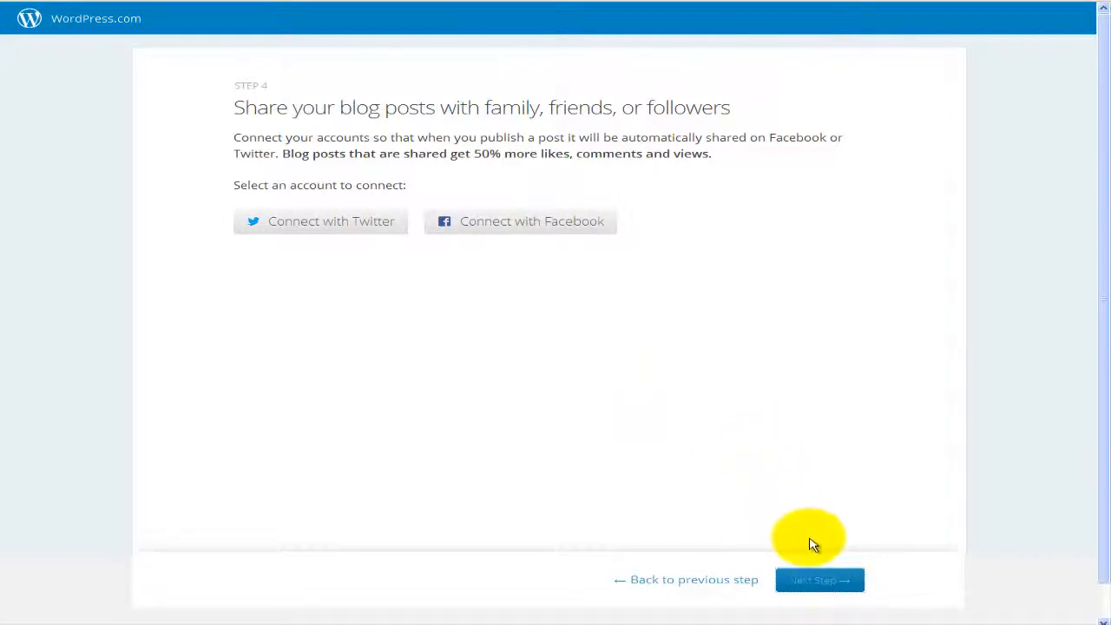
click(816, 590)
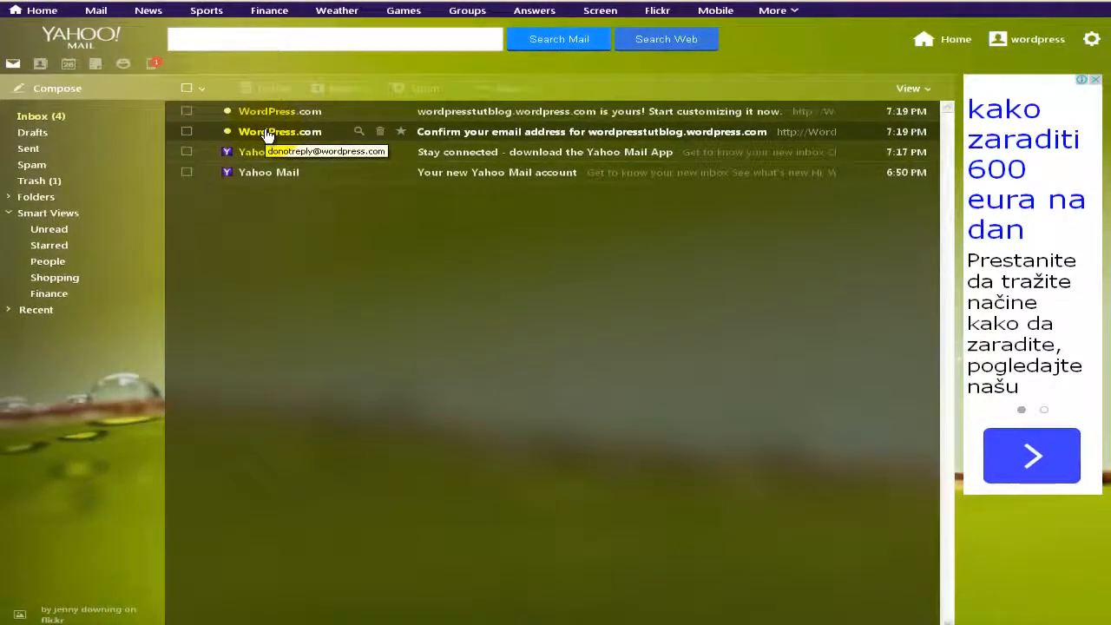
Step: Open WordPress.com's 'Confirm your email address' message and confirm the address
click(268, 135)
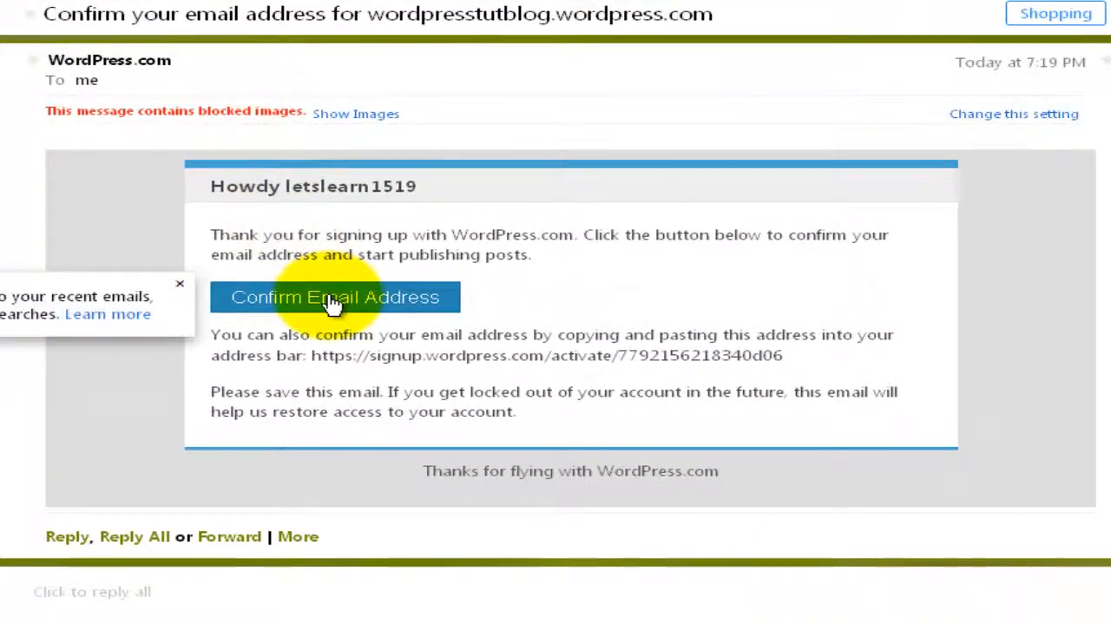
click(333, 304)
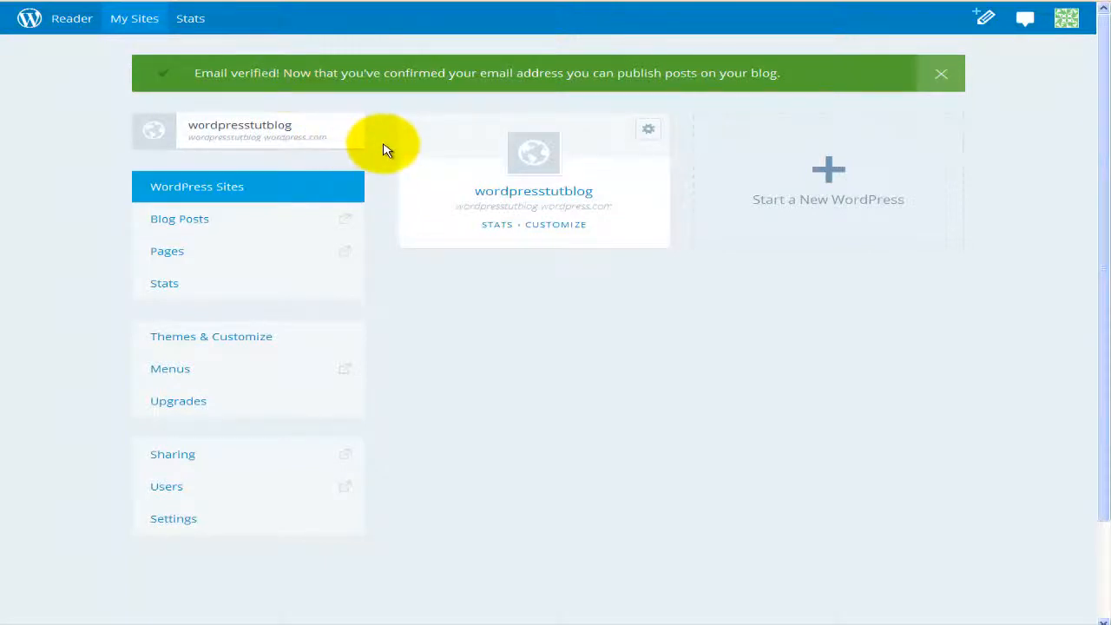
Step: Return from Yahoo Mail to WordPress.com and sign out through the avatar menu
scroll(387, 151, down, 3)
scroll(387, 150, up, 2)
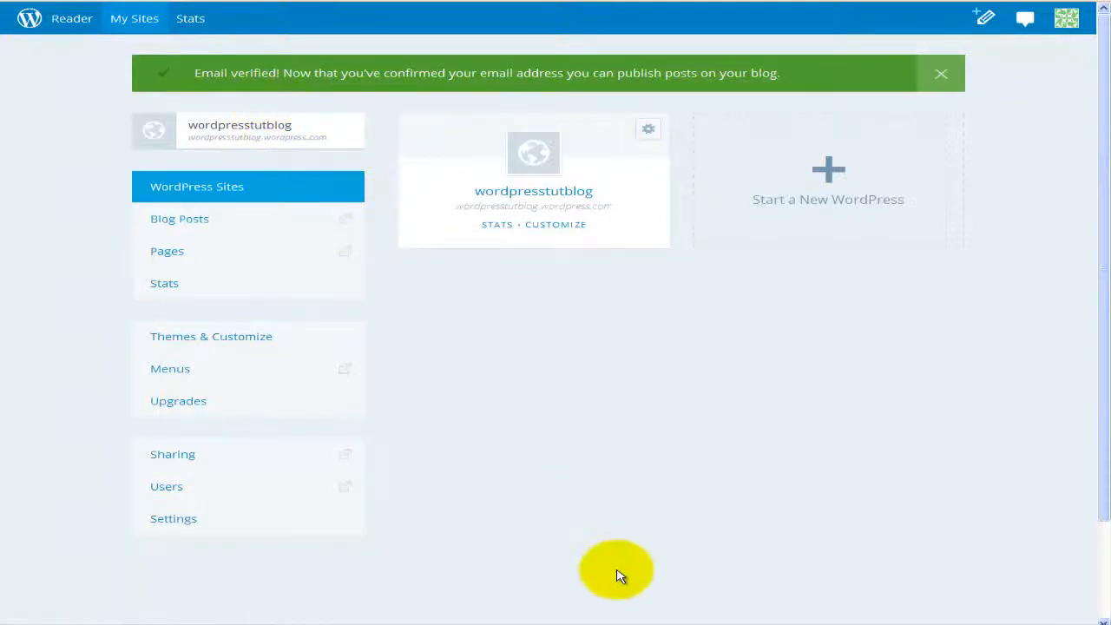
click(635, 624)
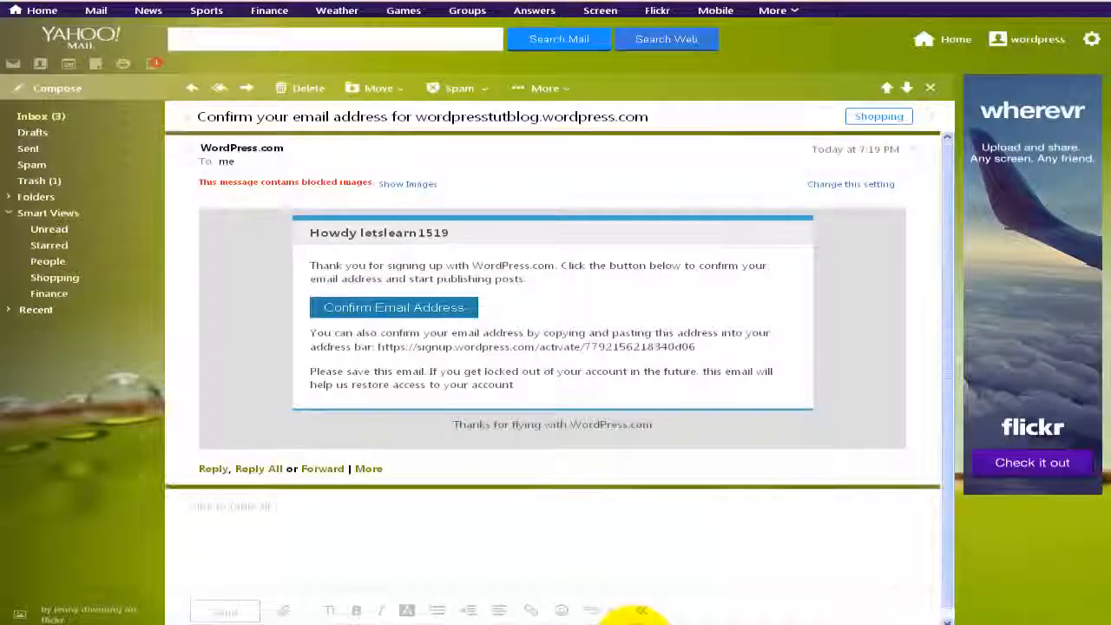
click(224, 1)
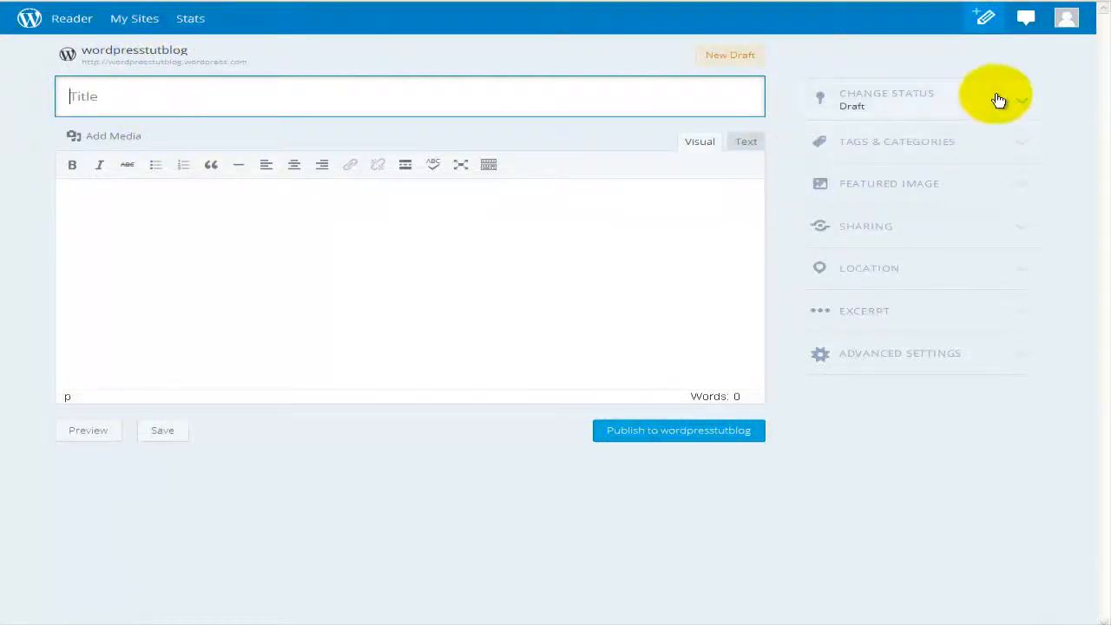
click(1066, 17)
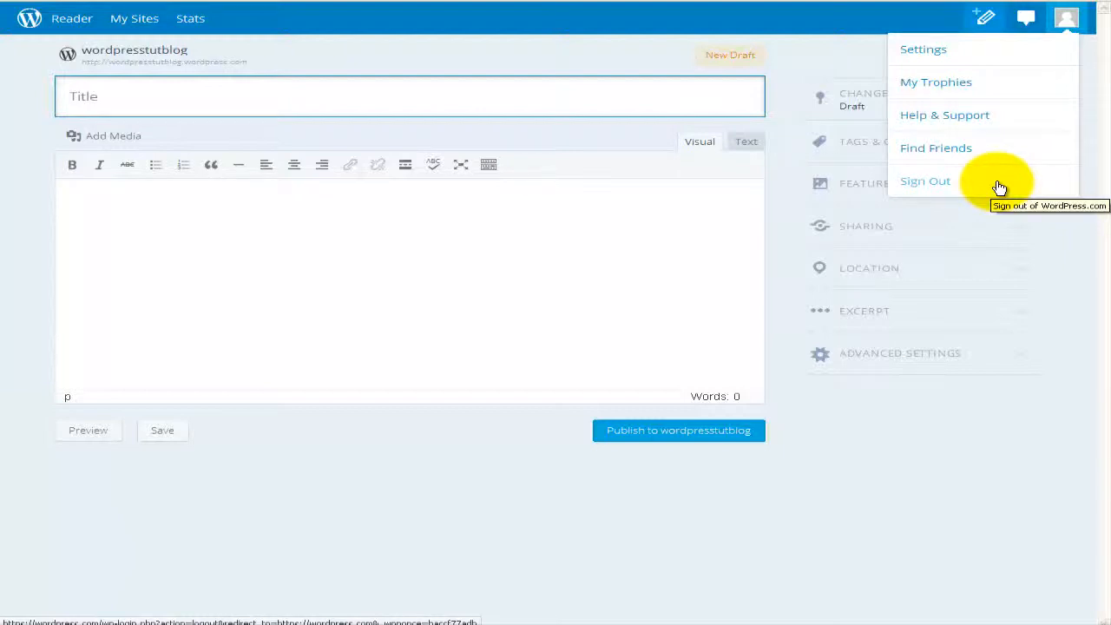
click(949, 185)
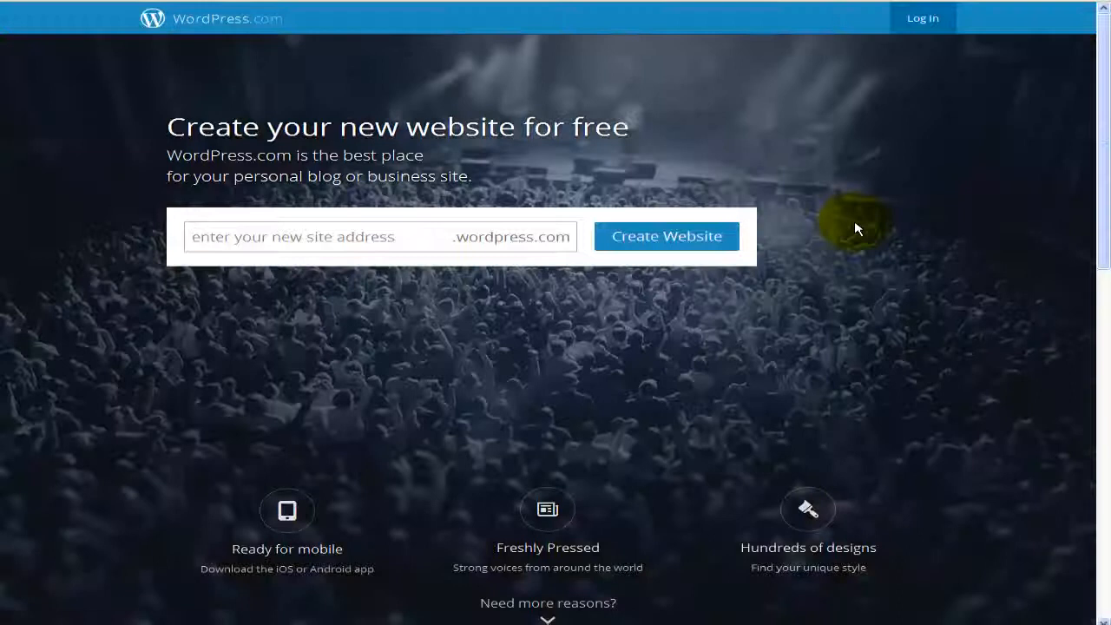
Step: Open WordPress.org's Requirements page listing PHP 5.2.4 and MySQL 5.0 or greater
click(919, 29)
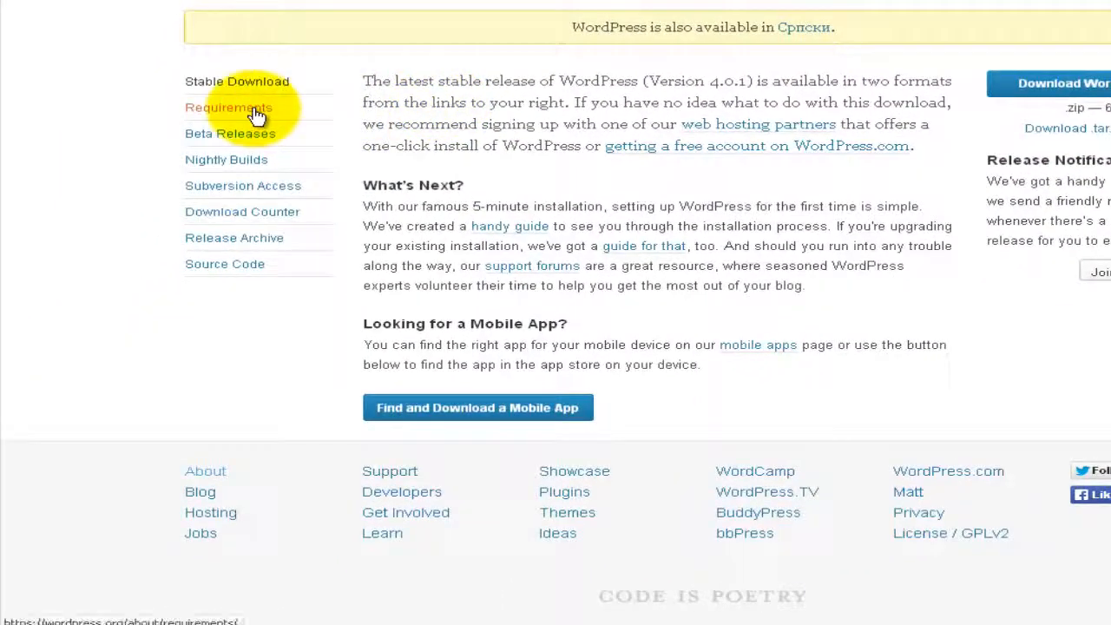
click(258, 114)
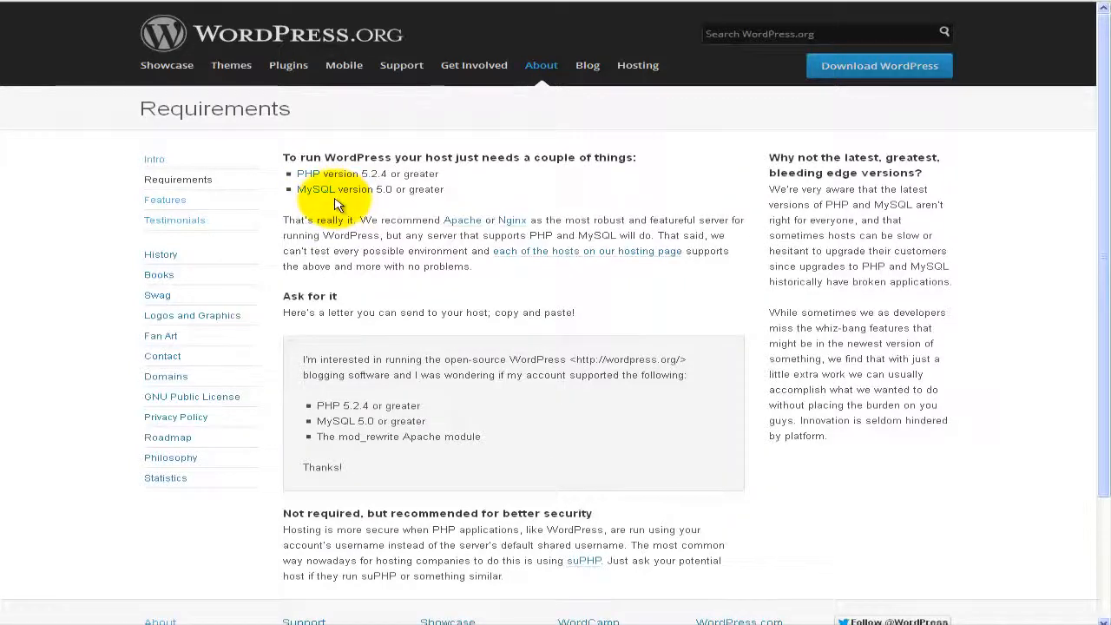
Step: Read the Features page, then Testimonials, then return to the About WordPress introduction
click(172, 201)
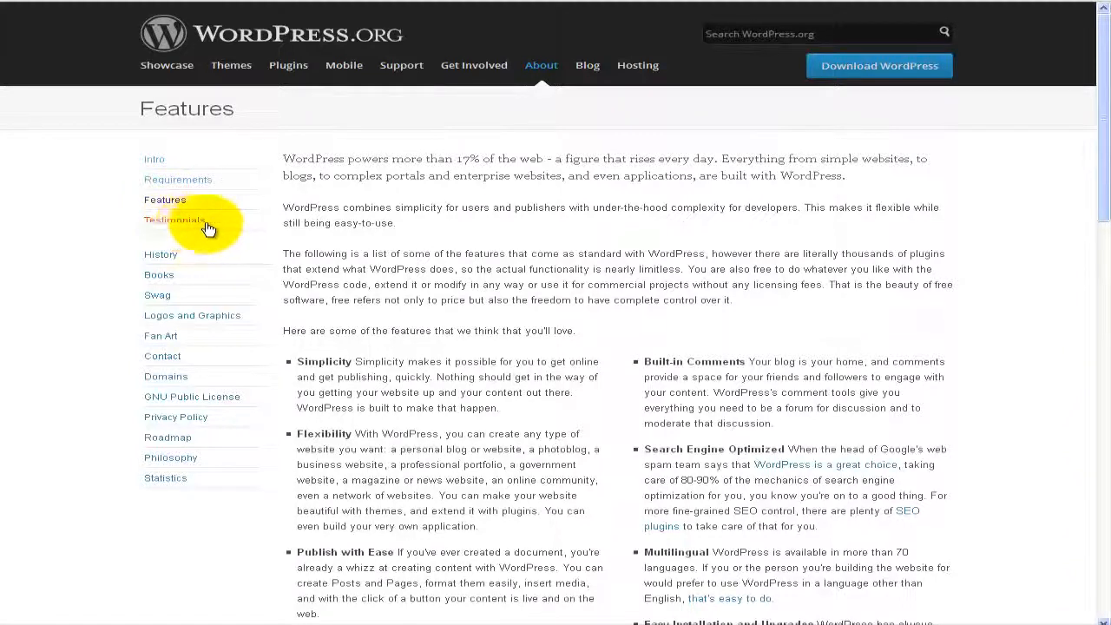
click(203, 226)
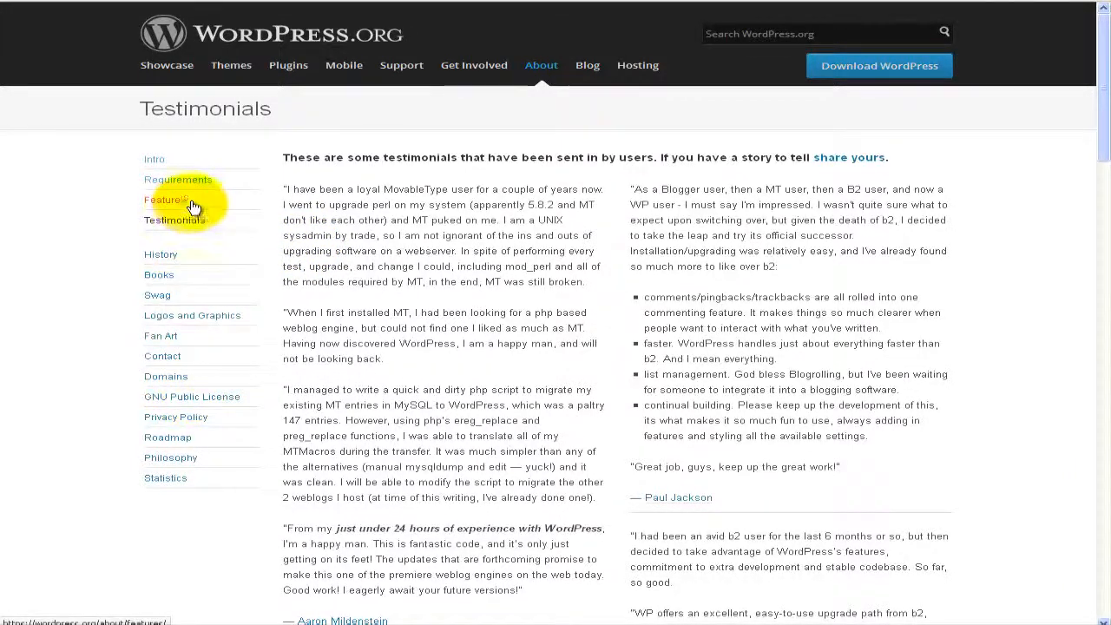
click(155, 163)
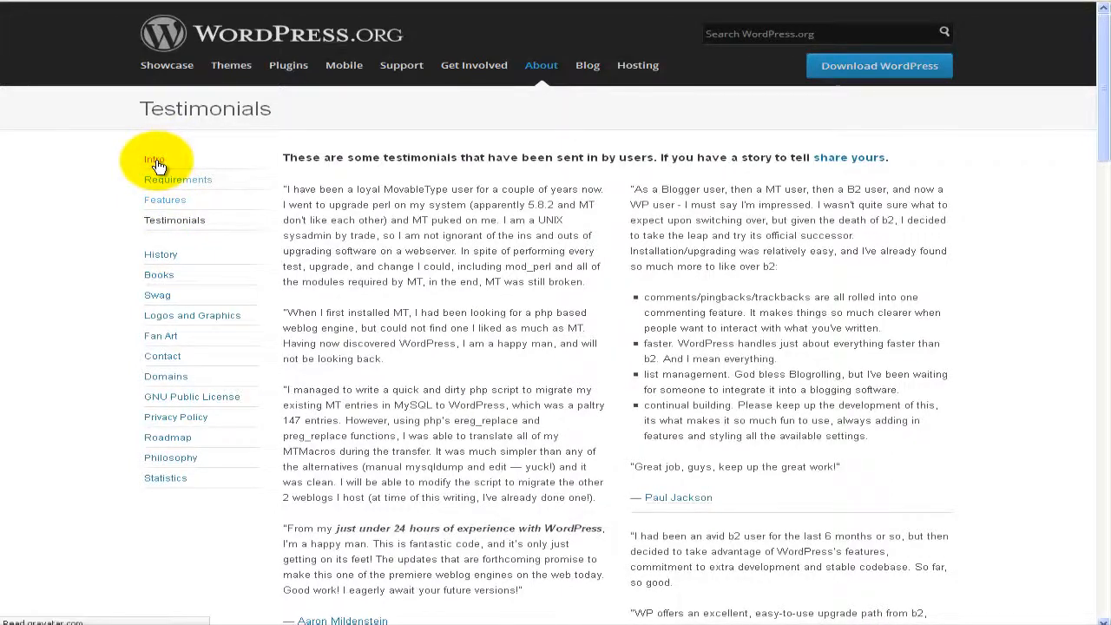
Step: Save wordpress-4.0.1.zip from WordPress.org's download page, then go back to the 000webhost control panel
scroll(443, 217, down, 3)
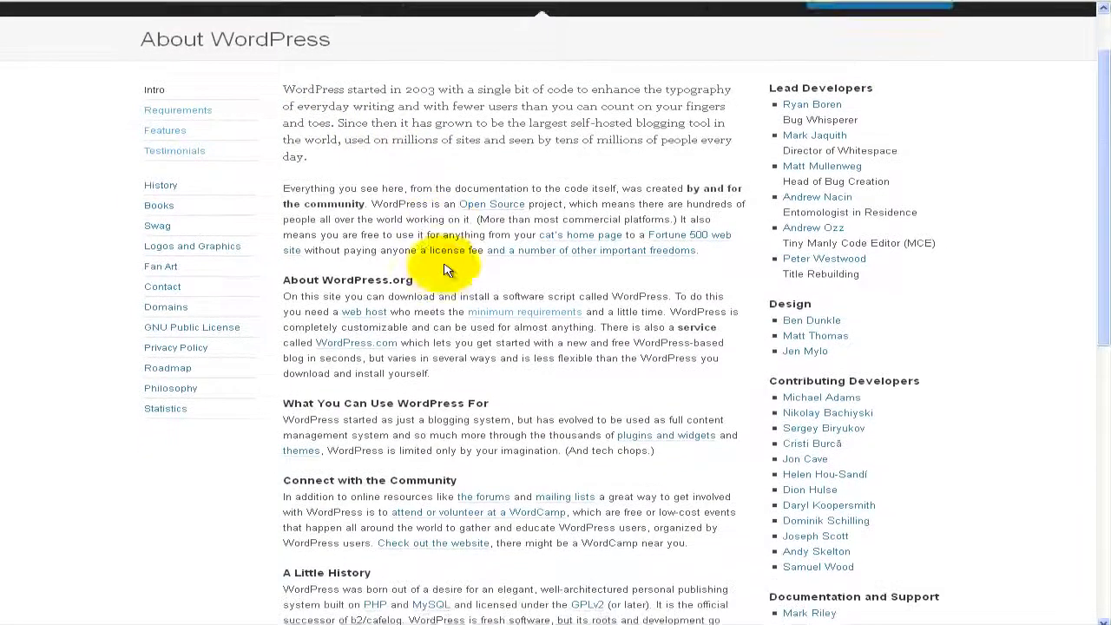
scroll(443, 264, down, 4)
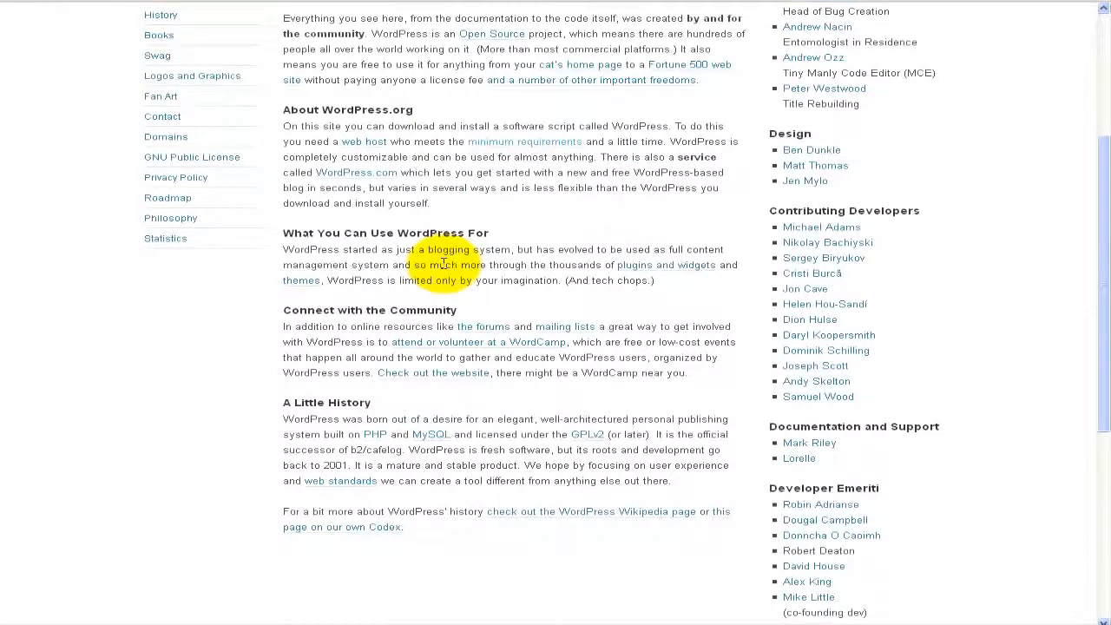
scroll(444, 270, up, 7)
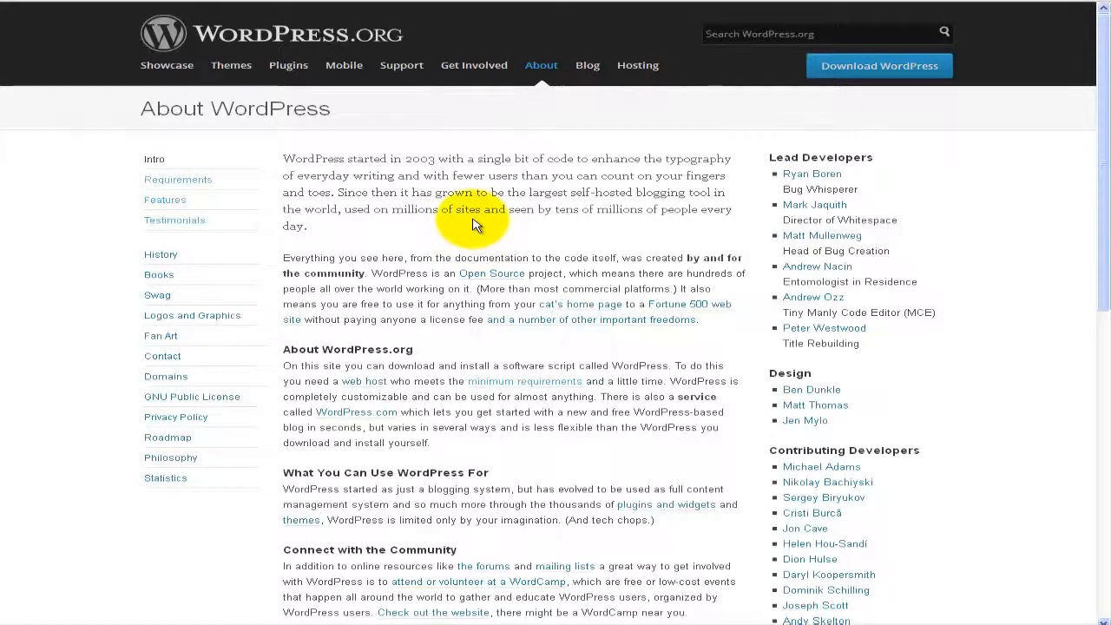
click(851, 71)
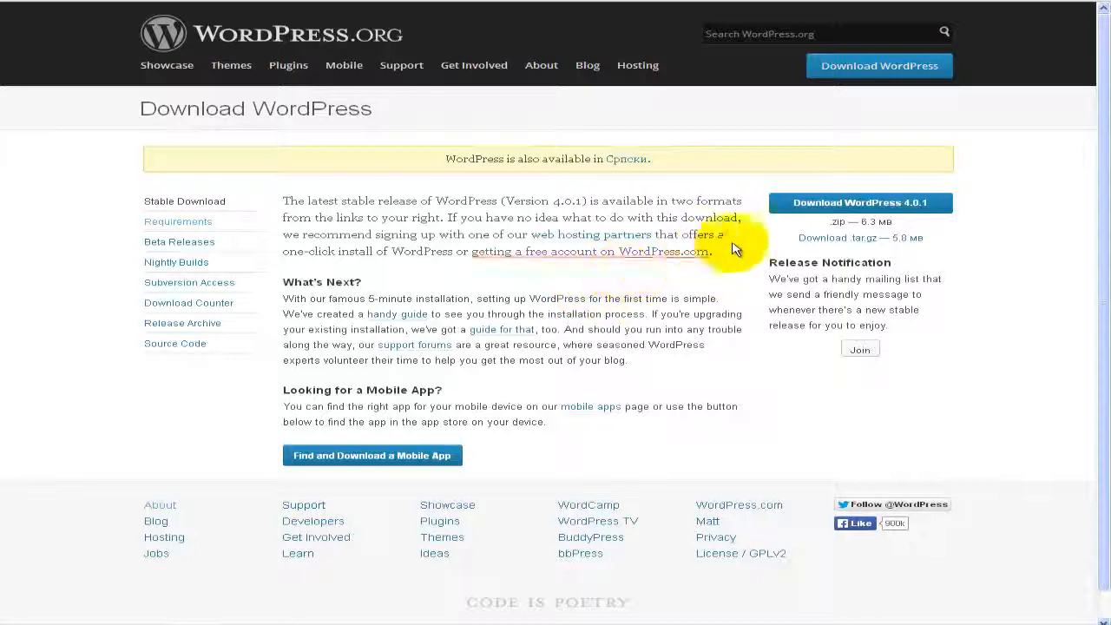
click(807, 210)
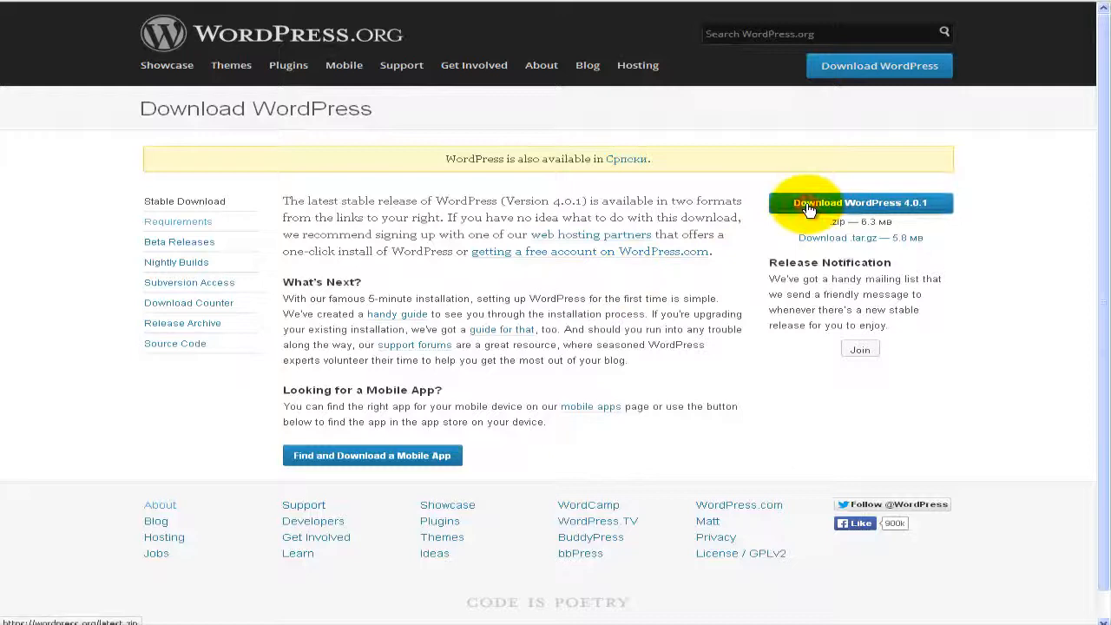
click(675, 346)
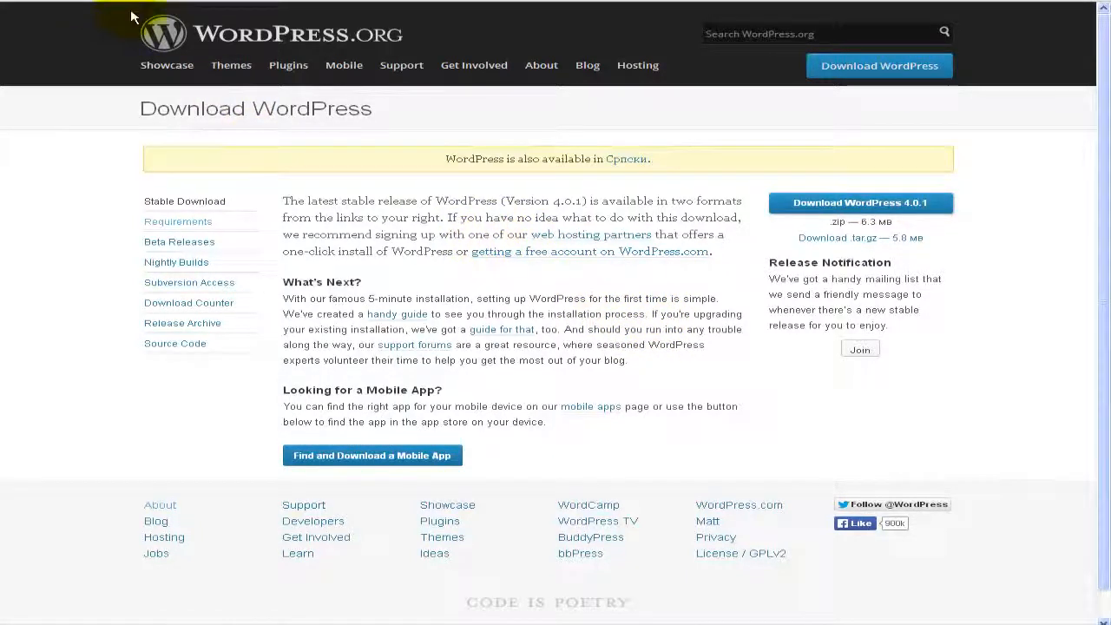
click(222, 1)
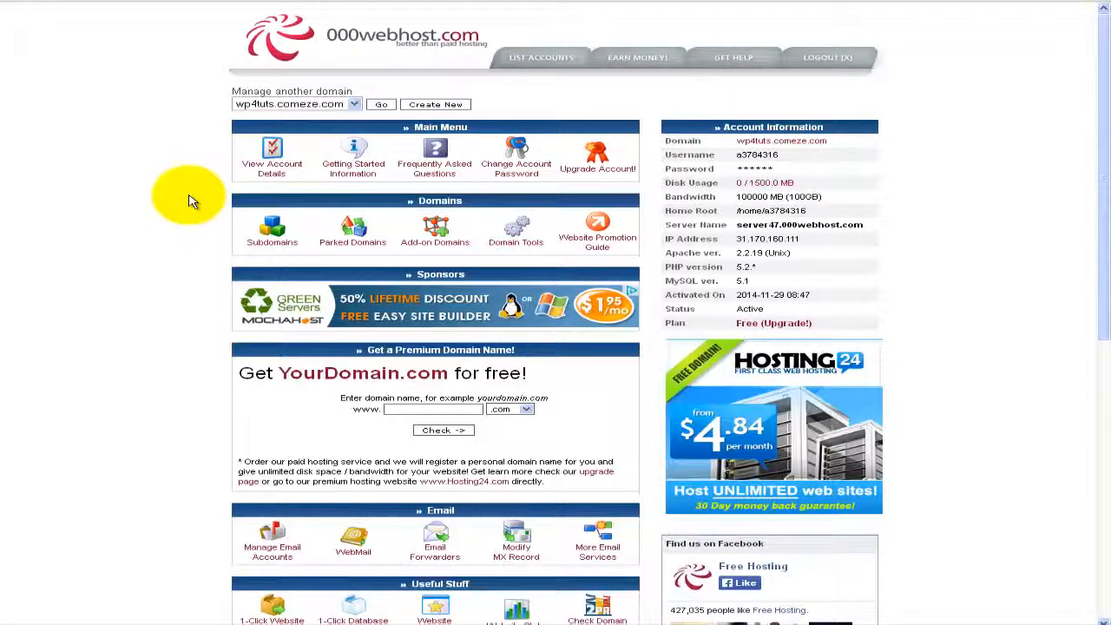
Step: Open the MySQL database management page from the control panel's Software / Services section
scroll(191, 201, down, 2)
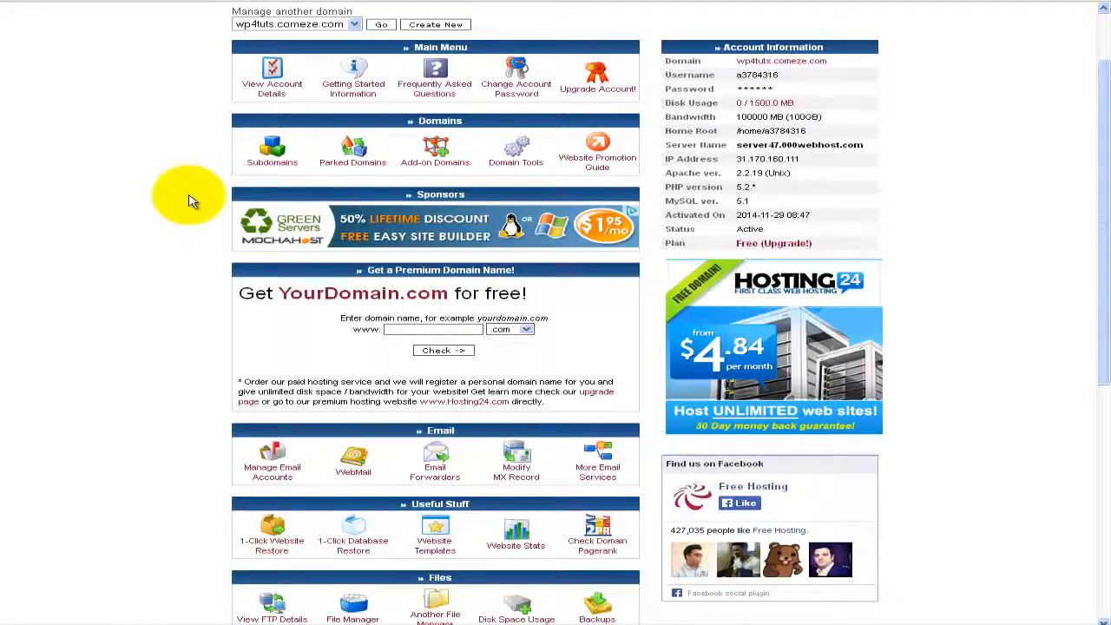
scroll(191, 201, down, 2)
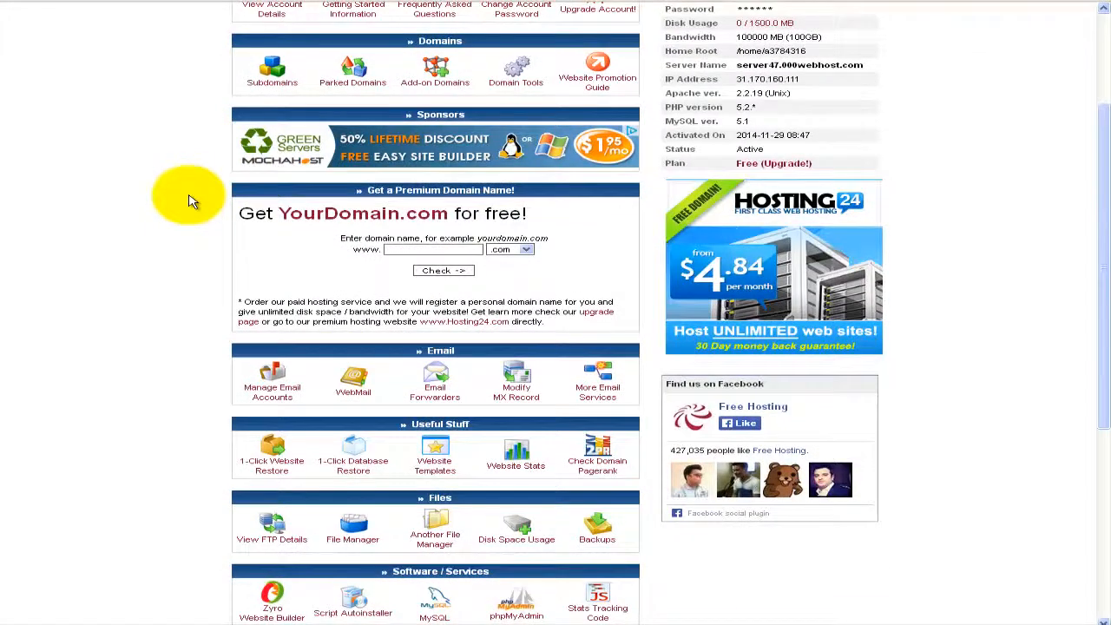
scroll(191, 202, up, 2)
scroll(191, 202, up, 2)
scroll(191, 201, down, 6)
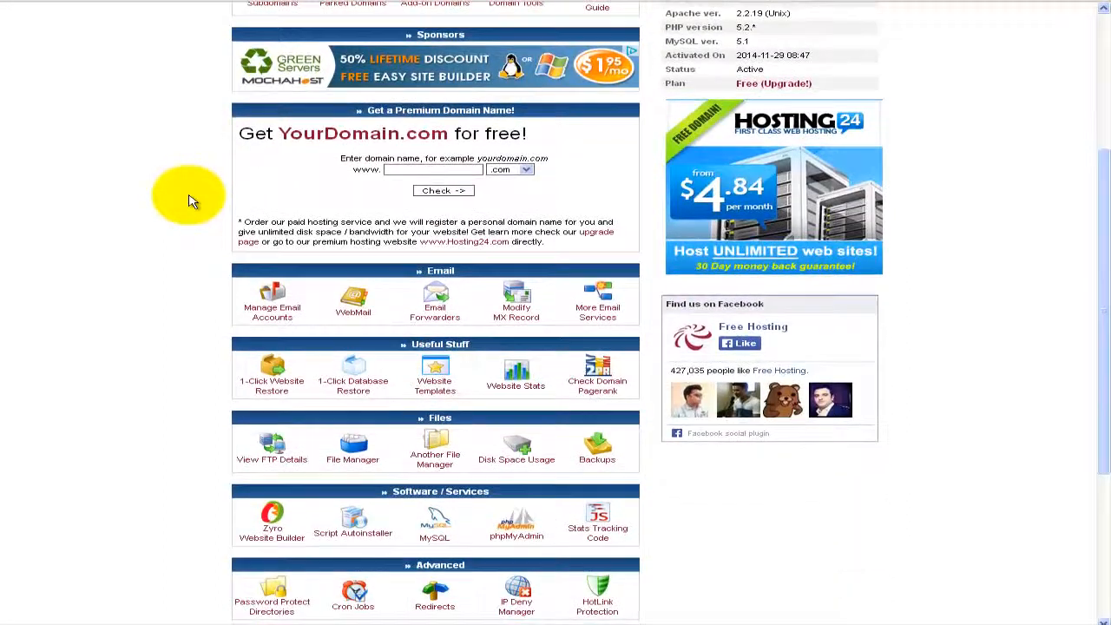
scroll(191, 201, down, 2)
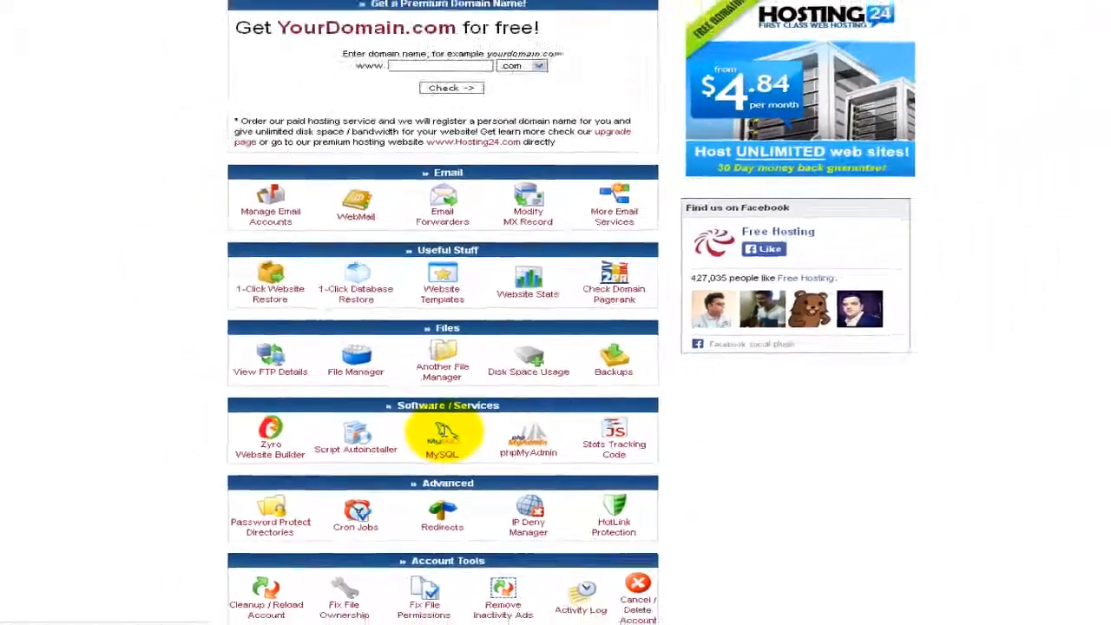
click(547, 373)
Step: Enter wp4 as the new MySQL database name
click(479, 289)
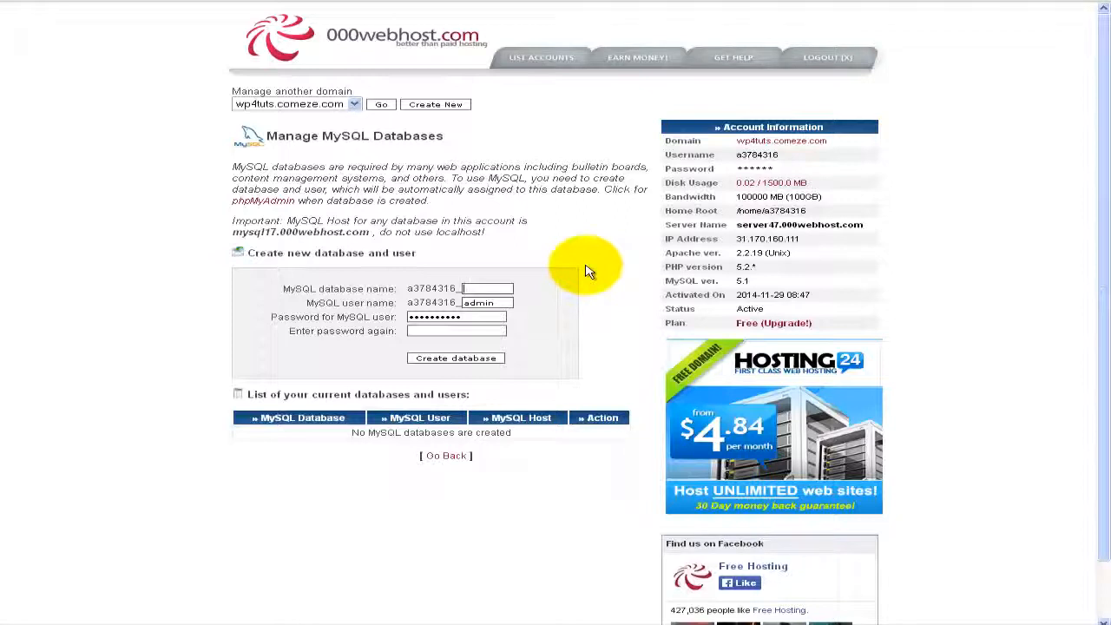
text(wp)
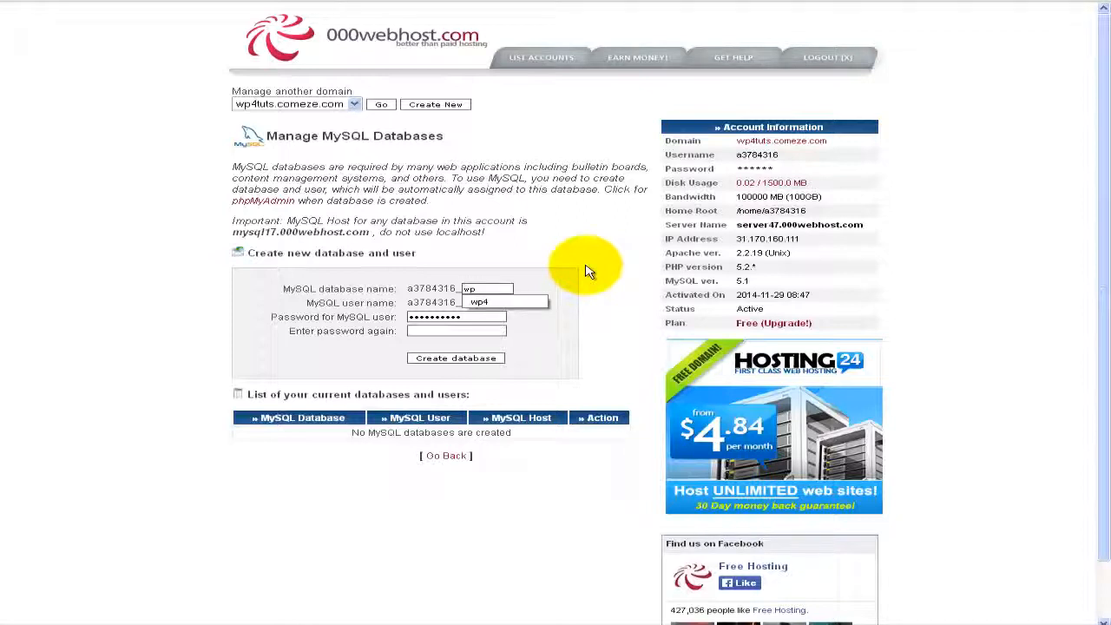
text(4)
click(487, 301)
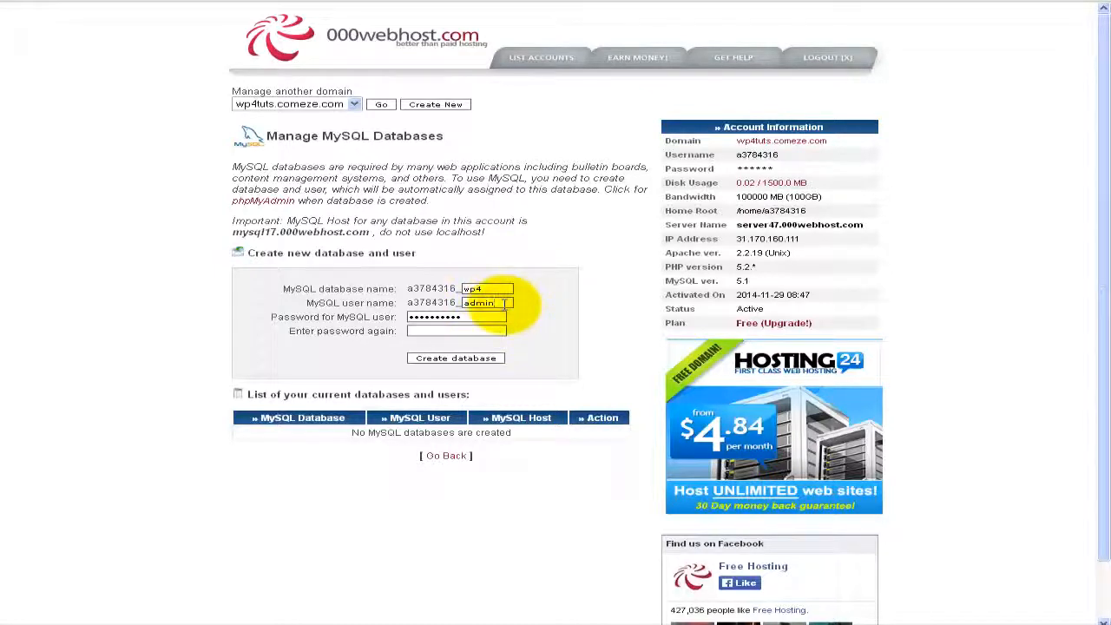
Step: Keep admin as the database user name and enter the password in both password fields
click(308, 299)
drag(308, 299, 395, 302)
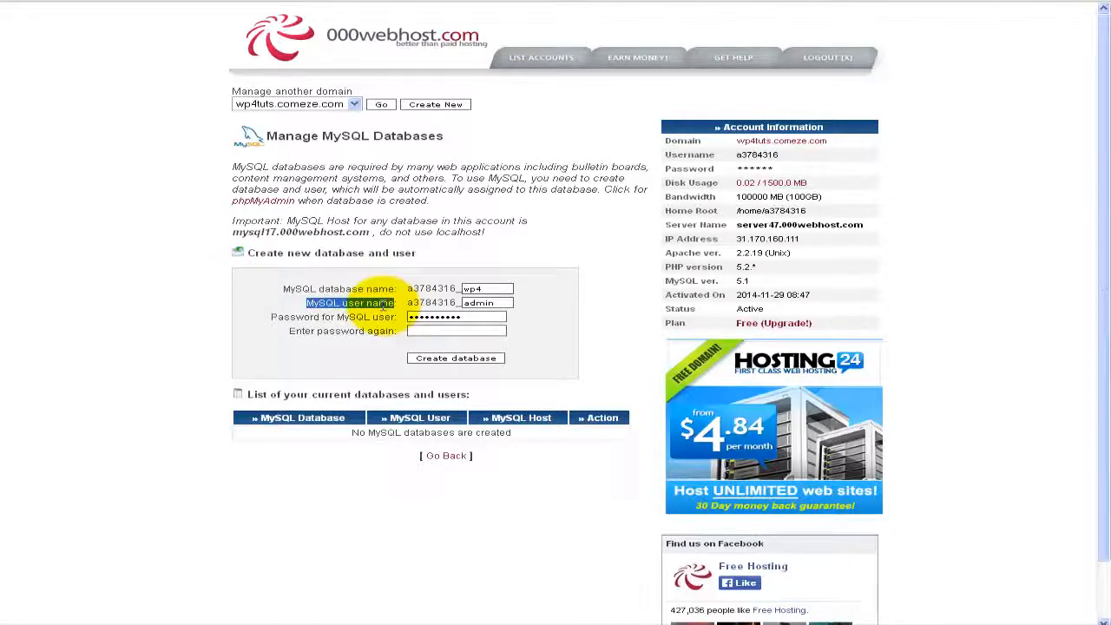
click(471, 291)
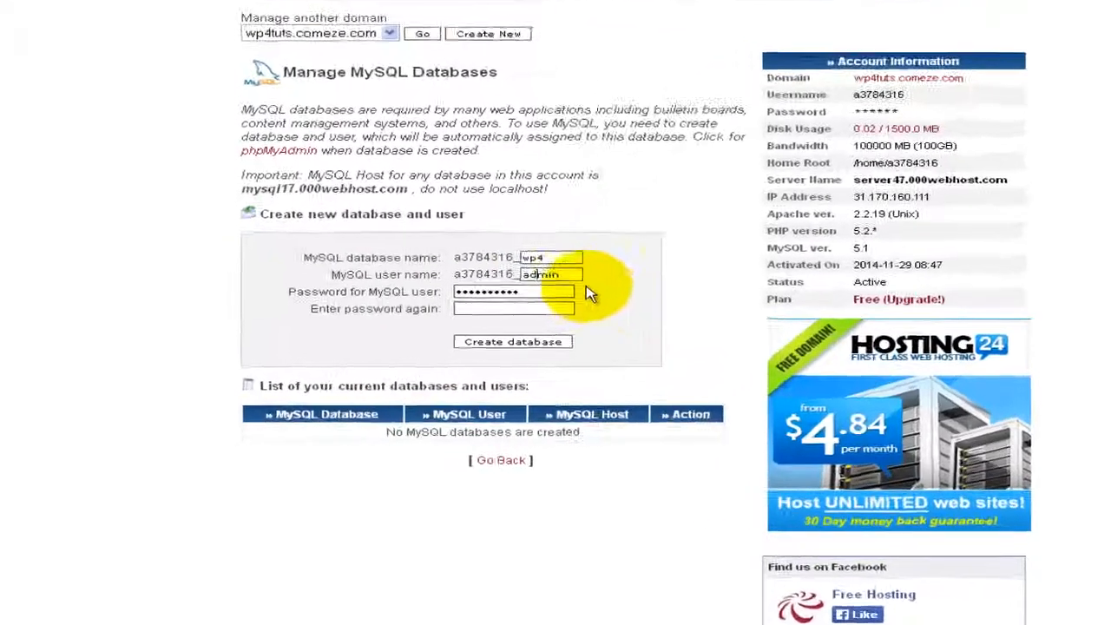
double_click(558, 273)
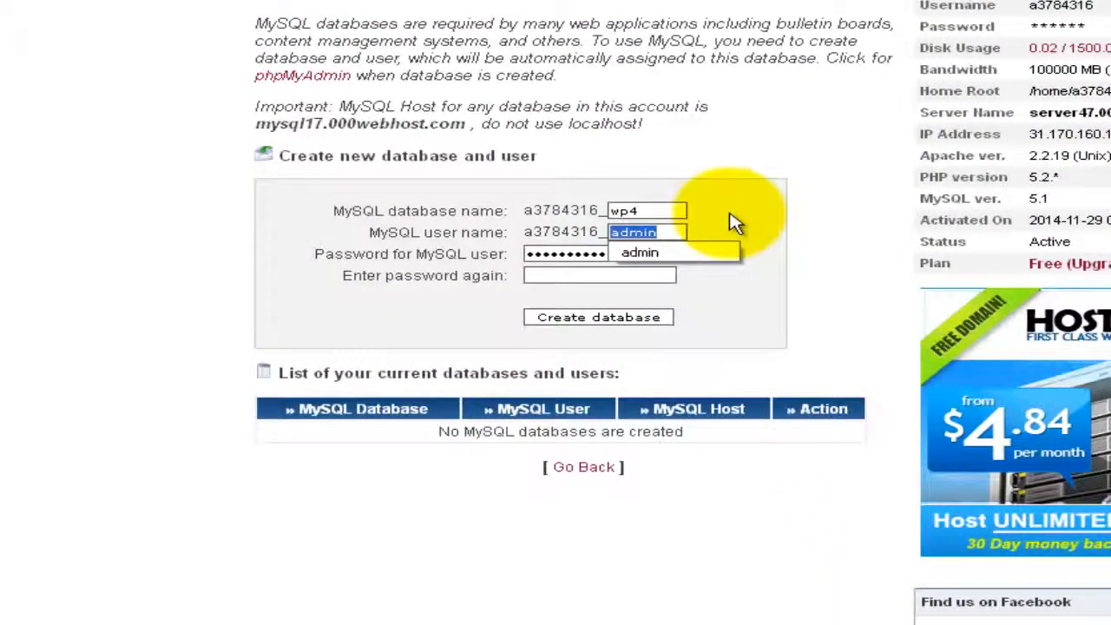
click(733, 222)
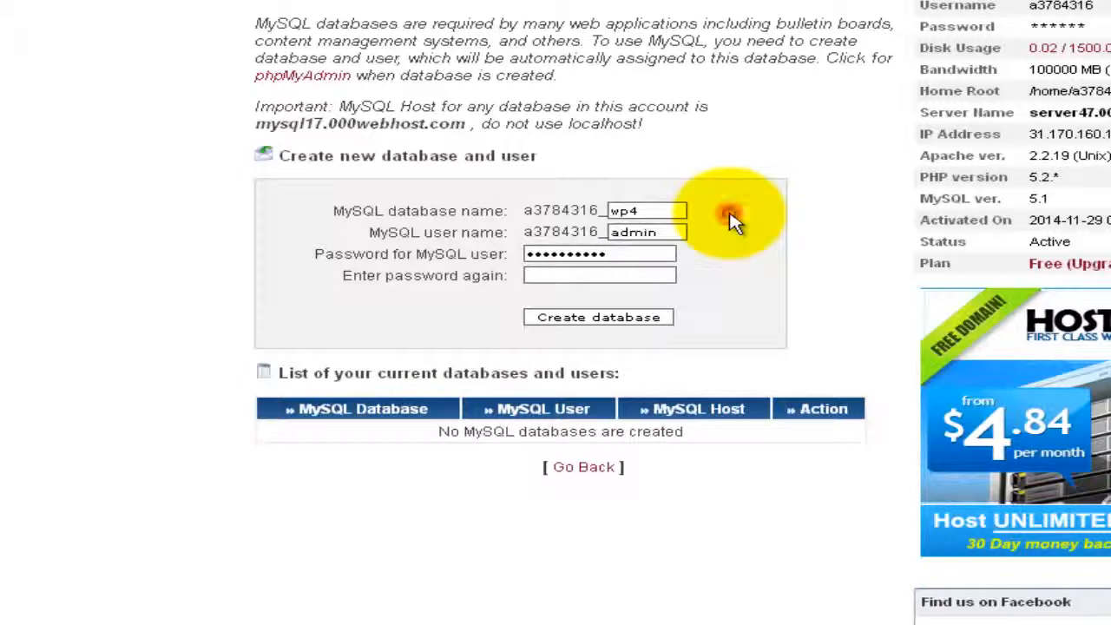
double_click(542, 253)
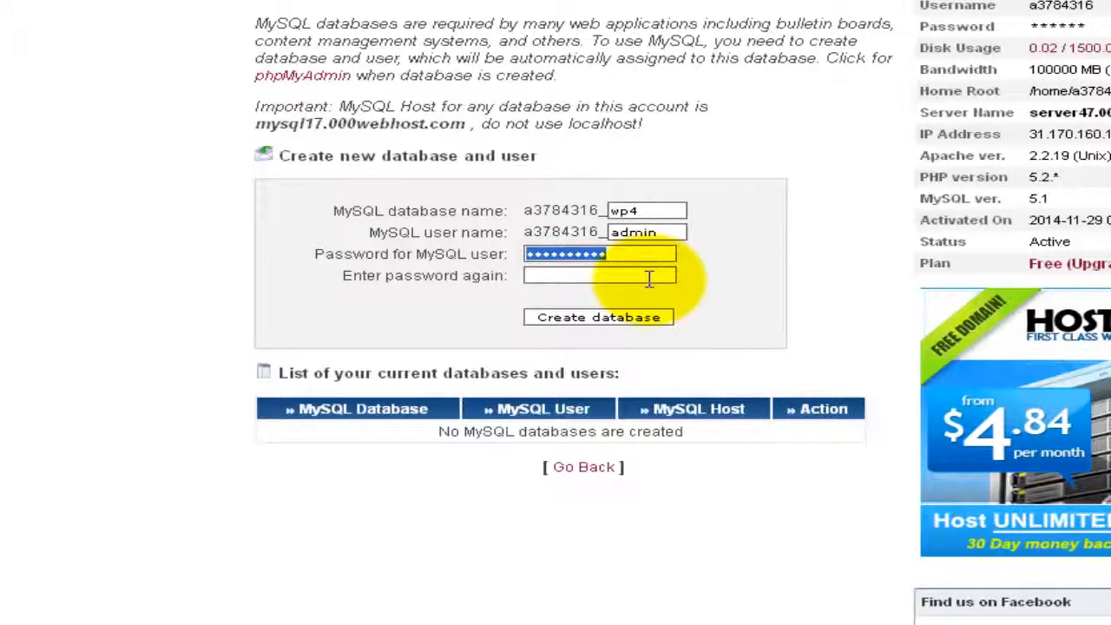
text(•••)
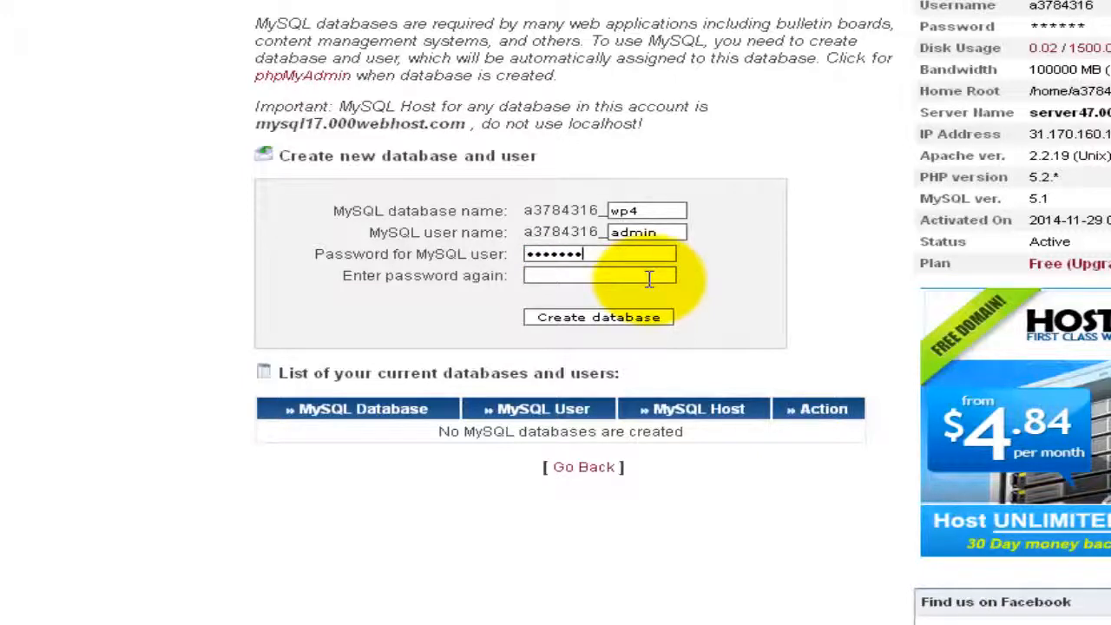
key(BackSpace)
key(BackSpace)
key(BackSpace)
key(BackSpace)
key(BackSpace)
text(••)
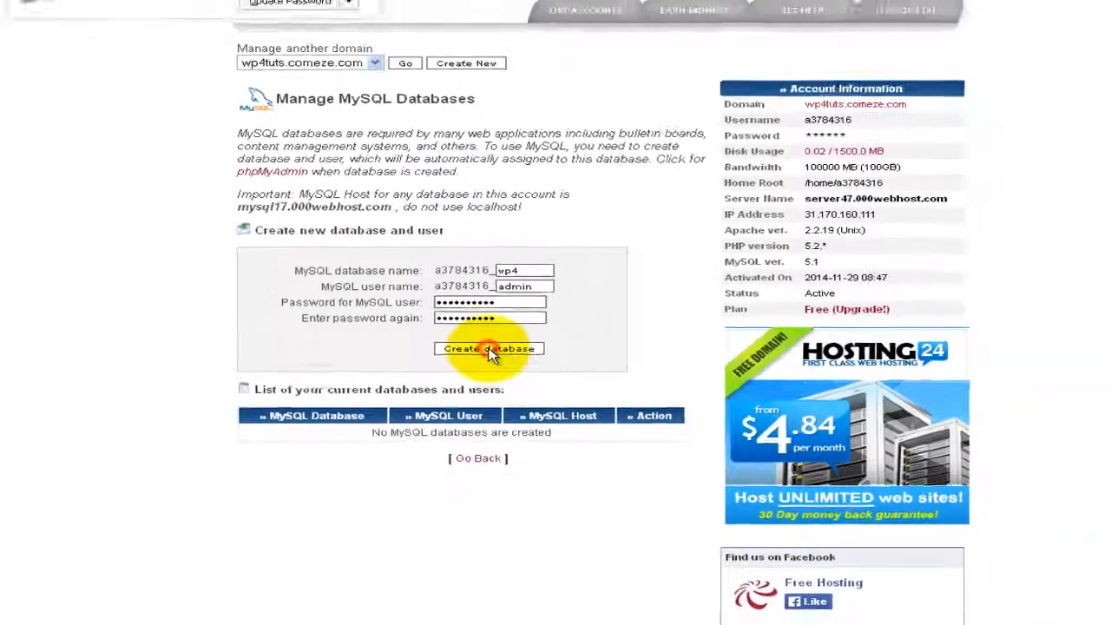
Step: Create the wp4 database and copy its four $mysql connection detail lines
click(600, 318)
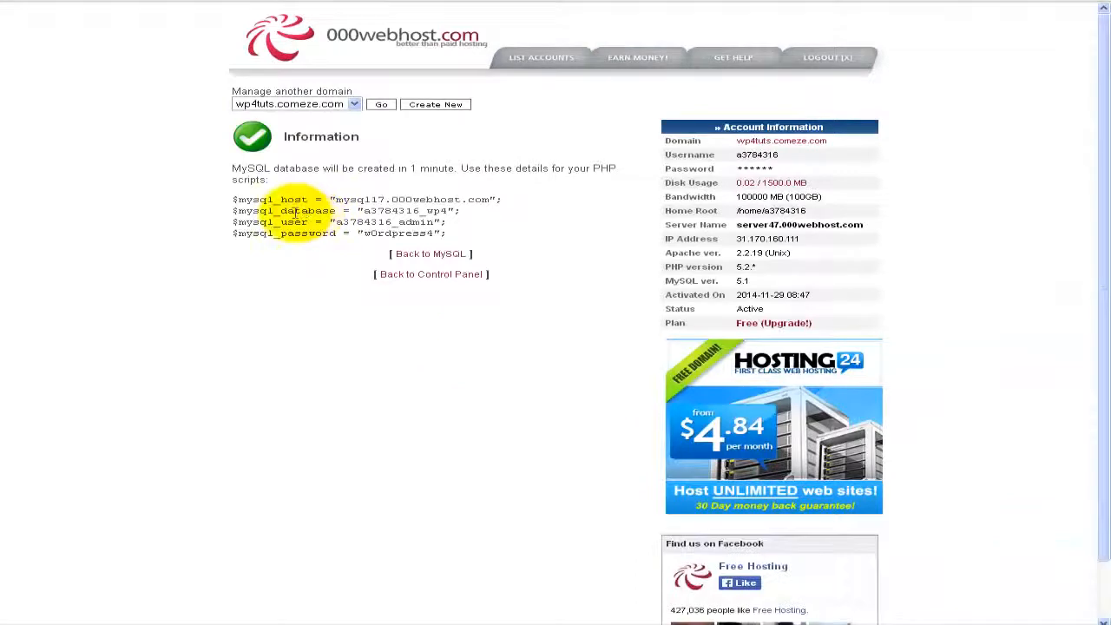
drag(232, 199, 451, 234)
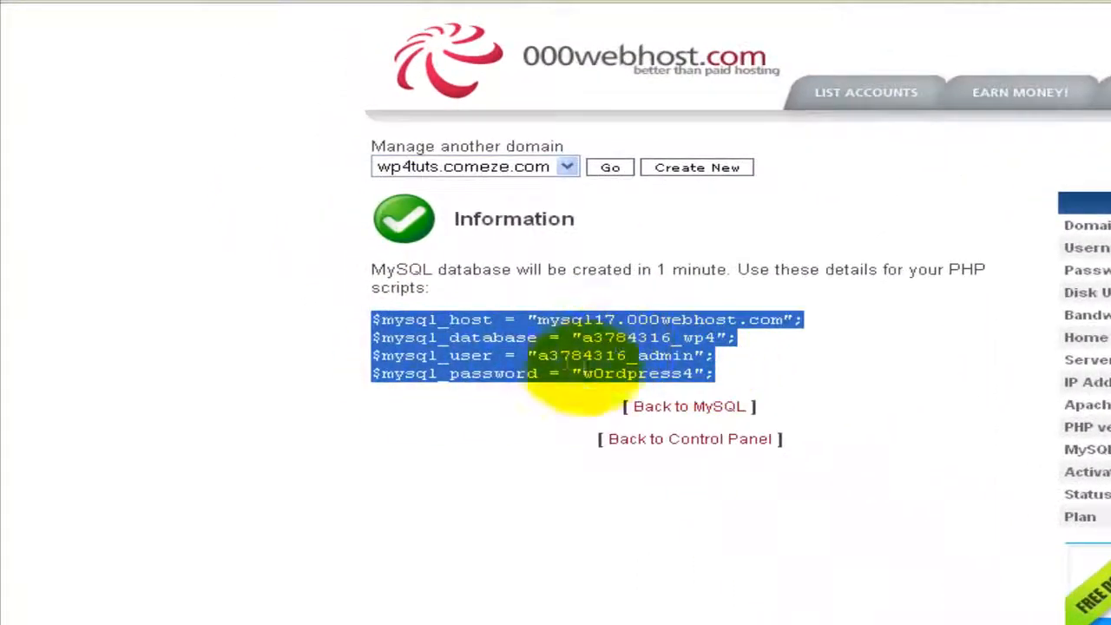
right_click(488, 310)
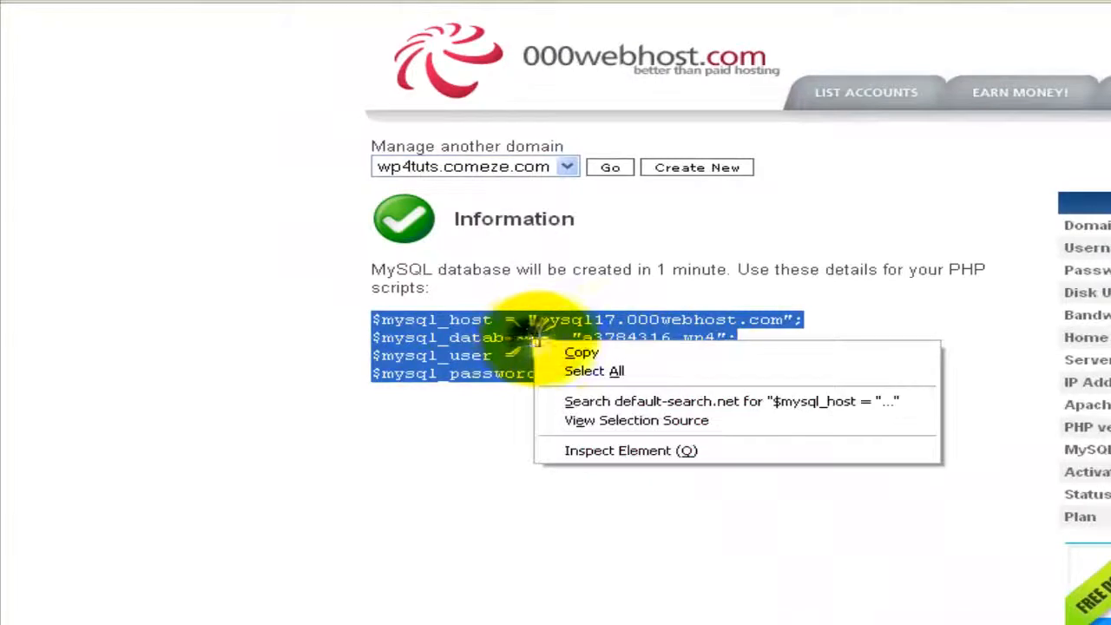
click(580, 352)
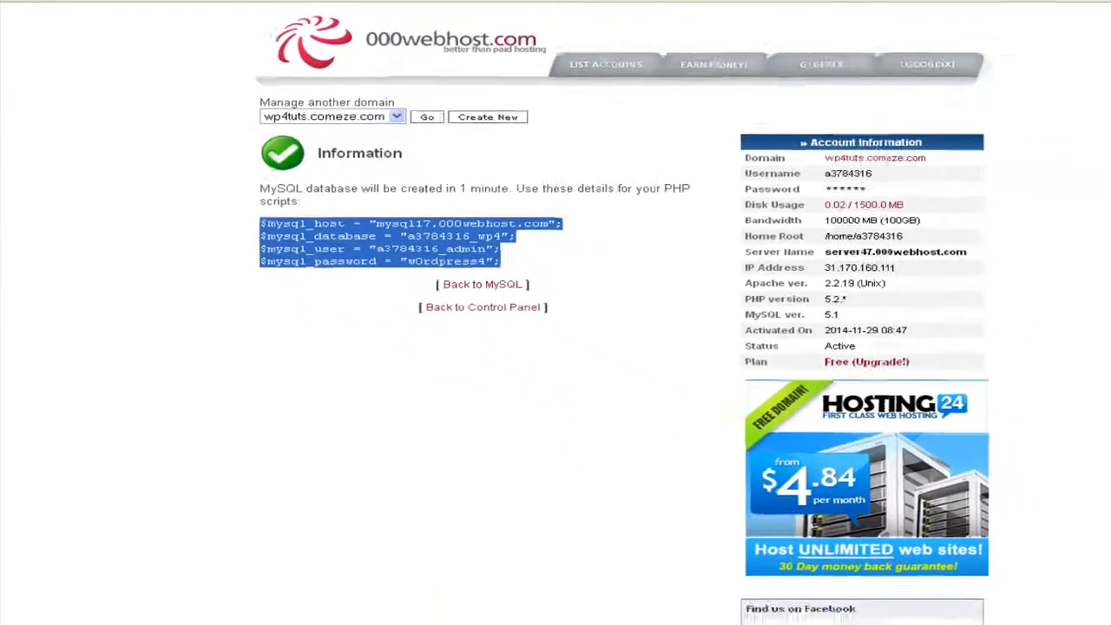
Step: Paste the connection details into a blank Notepad document and minimize Notepad
click(457, 623)
click(301, 378)
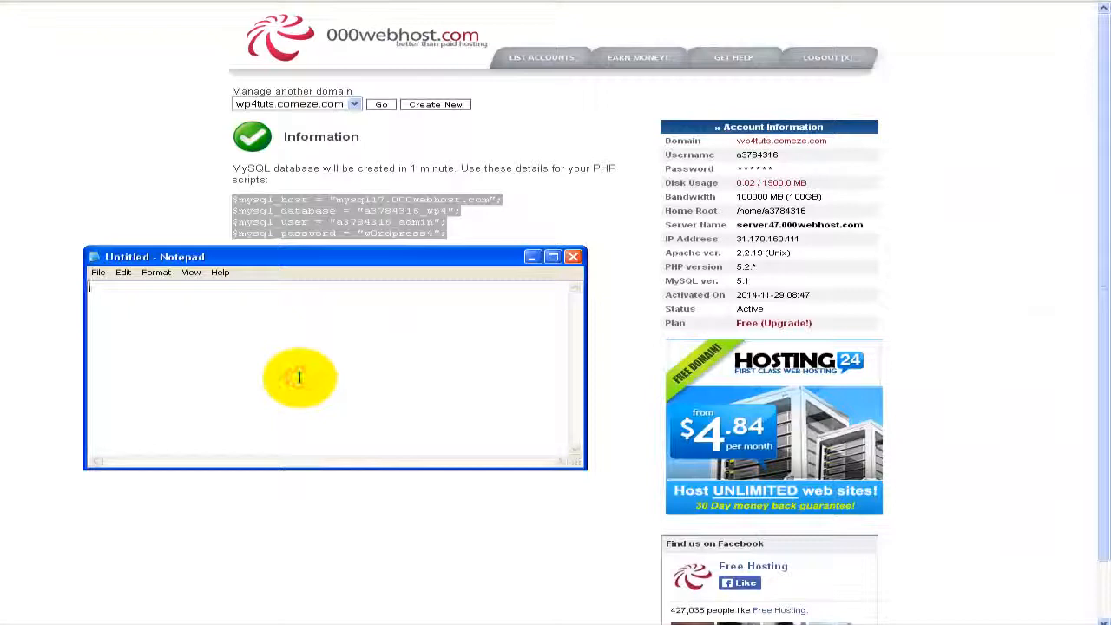
key(ctrl+v)
drag(282, 263, 291, 317)
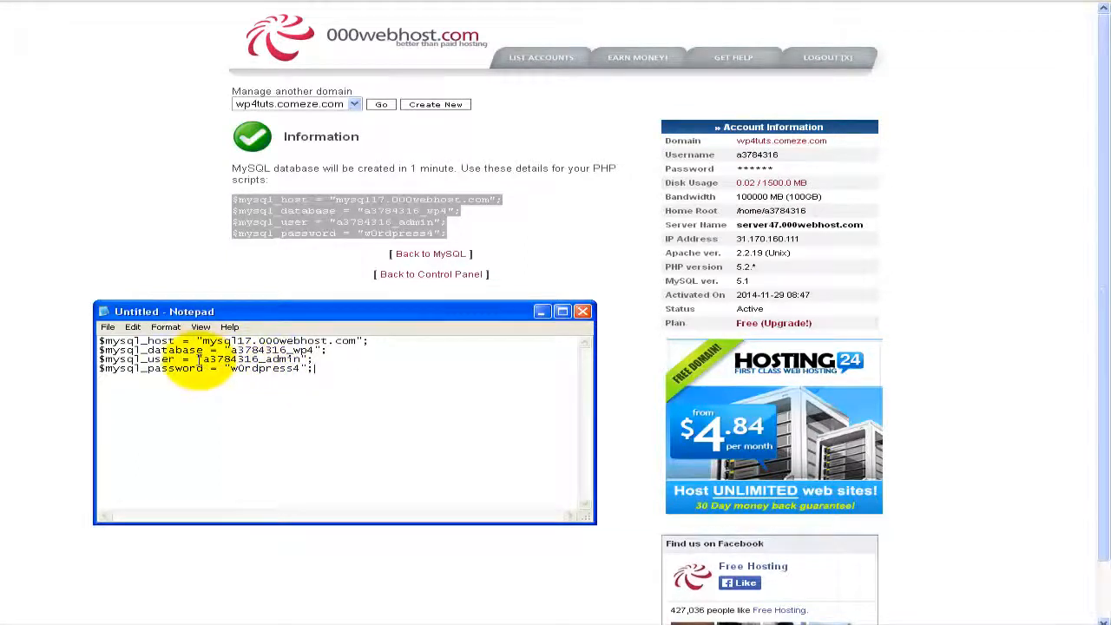
drag(181, 315, 178, 335)
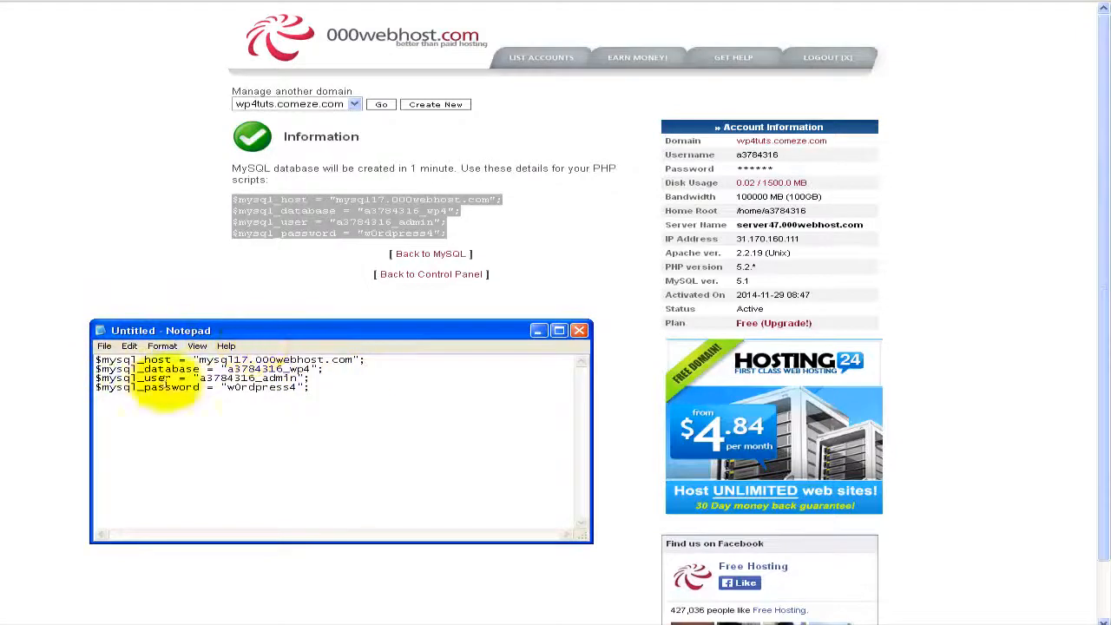
click(537, 330)
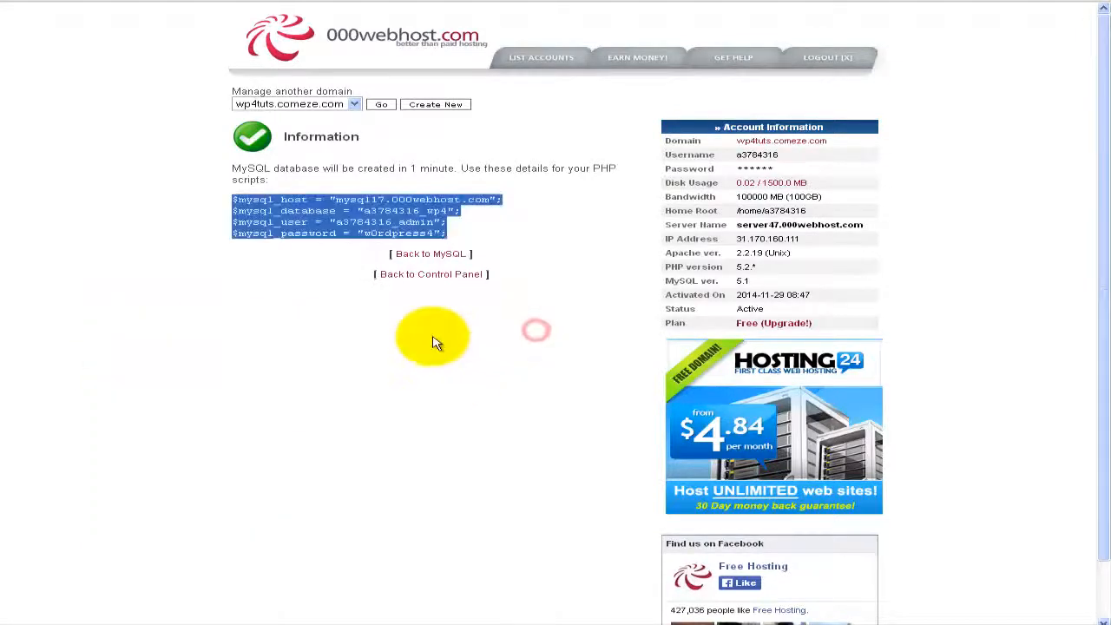
Step: Return to the main control panel and scroll down to the Files section
click(416, 276)
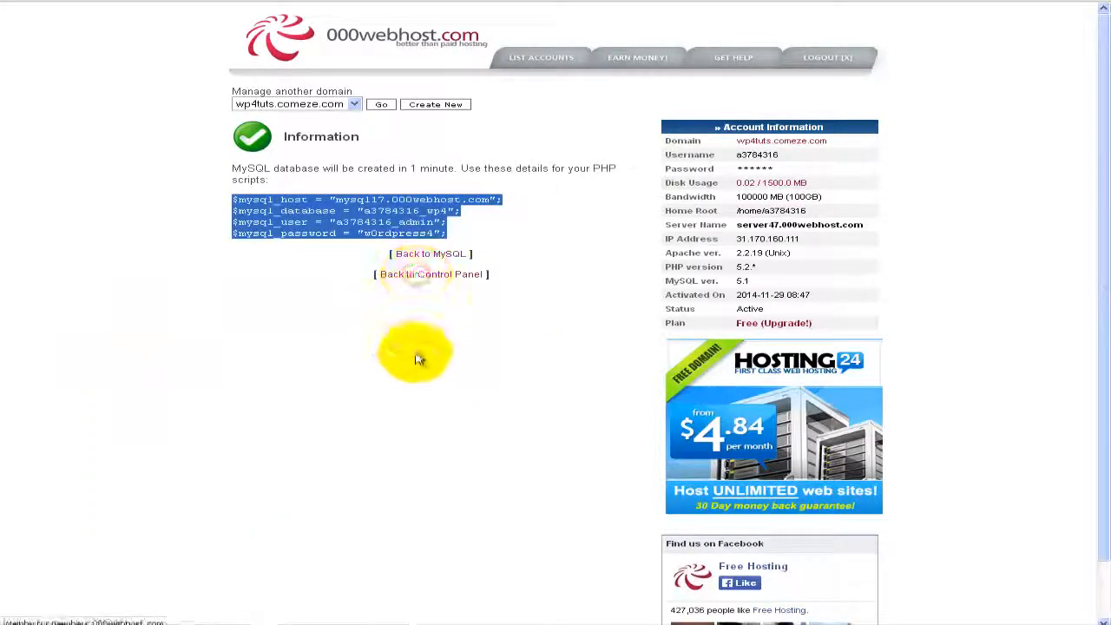
scroll(135, 414, down, 3)
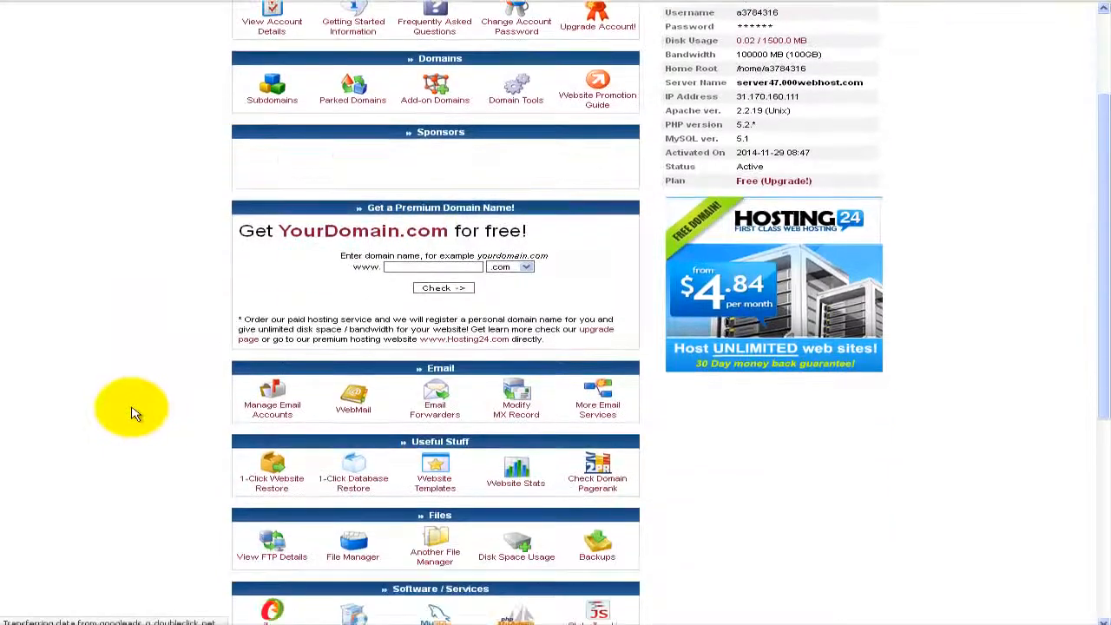
scroll(132, 413, down, 3)
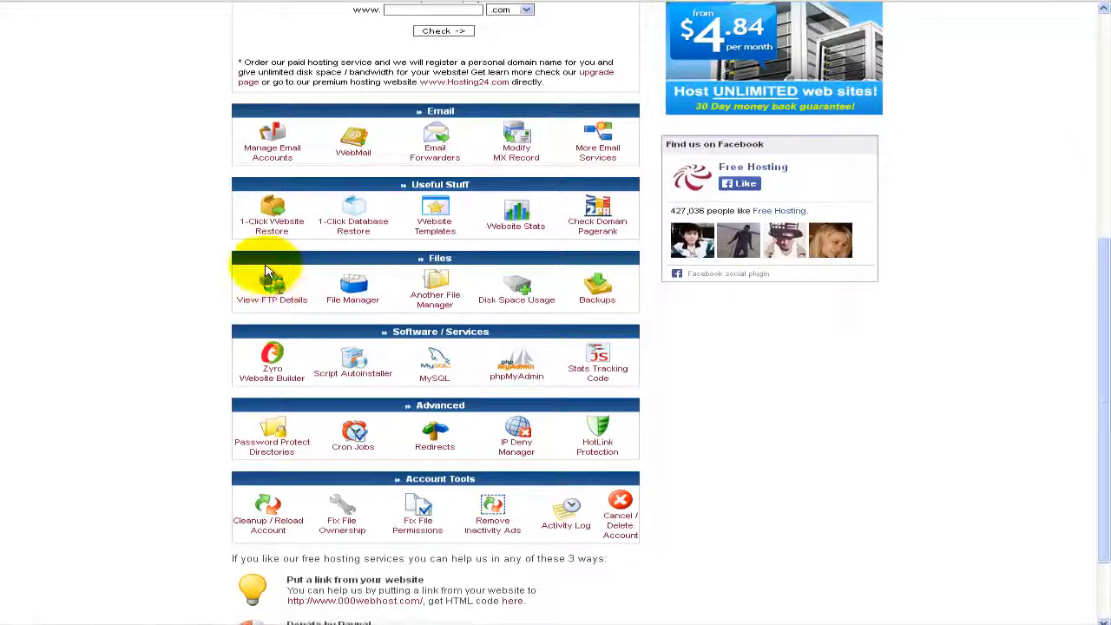
Step: Review the FTP login details for wp4tuts.comeze.com, then go back to the control panel
click(276, 300)
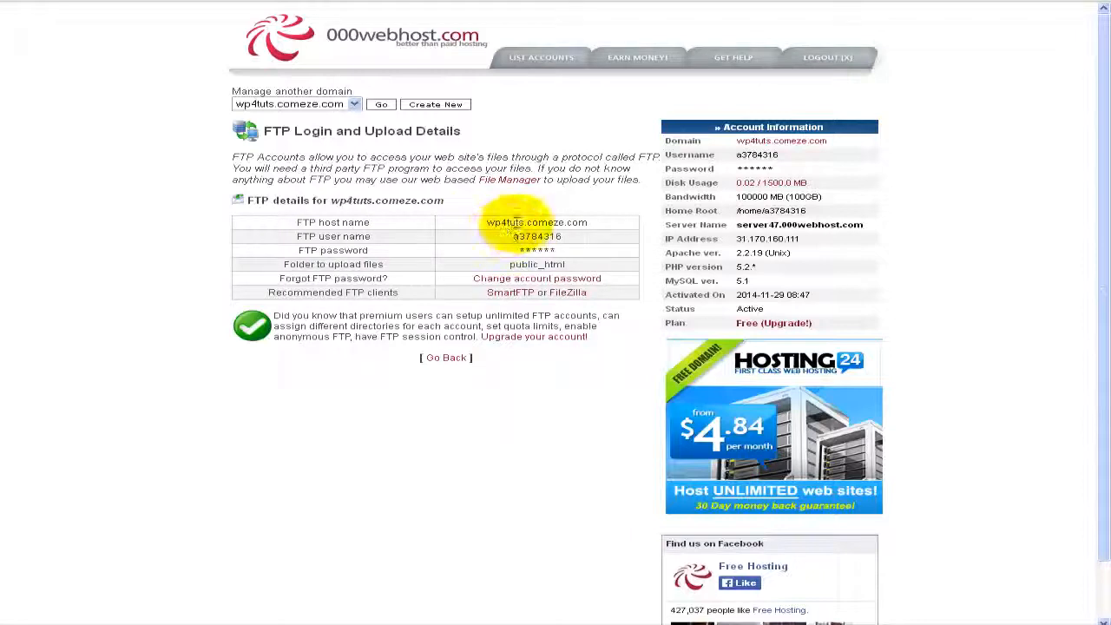
drag(529, 223, 593, 225)
click(595, 223)
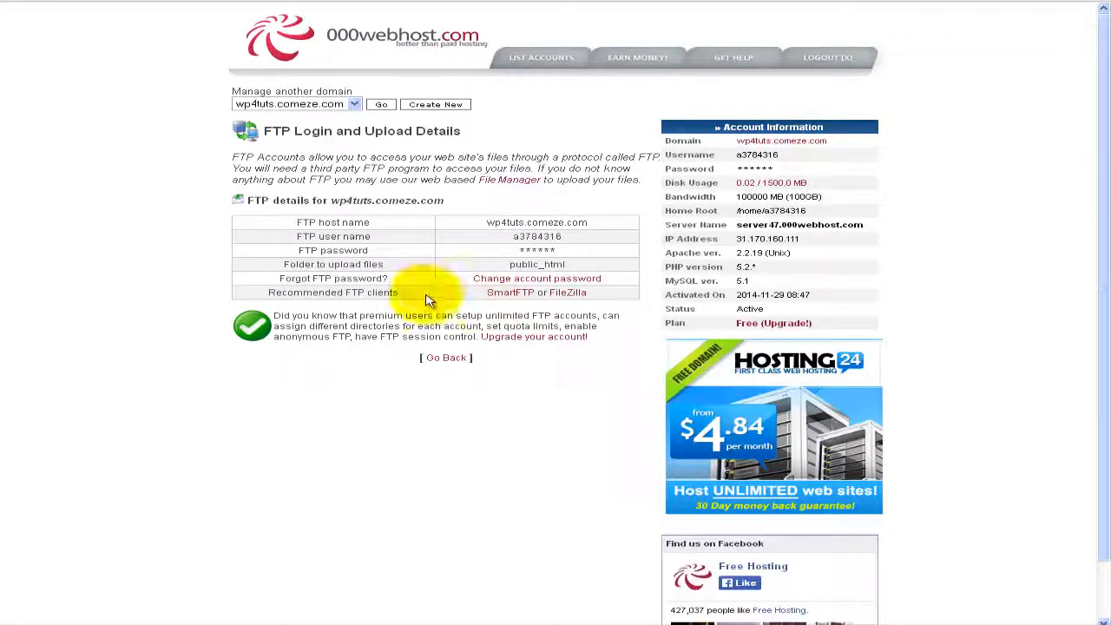
click(438, 359)
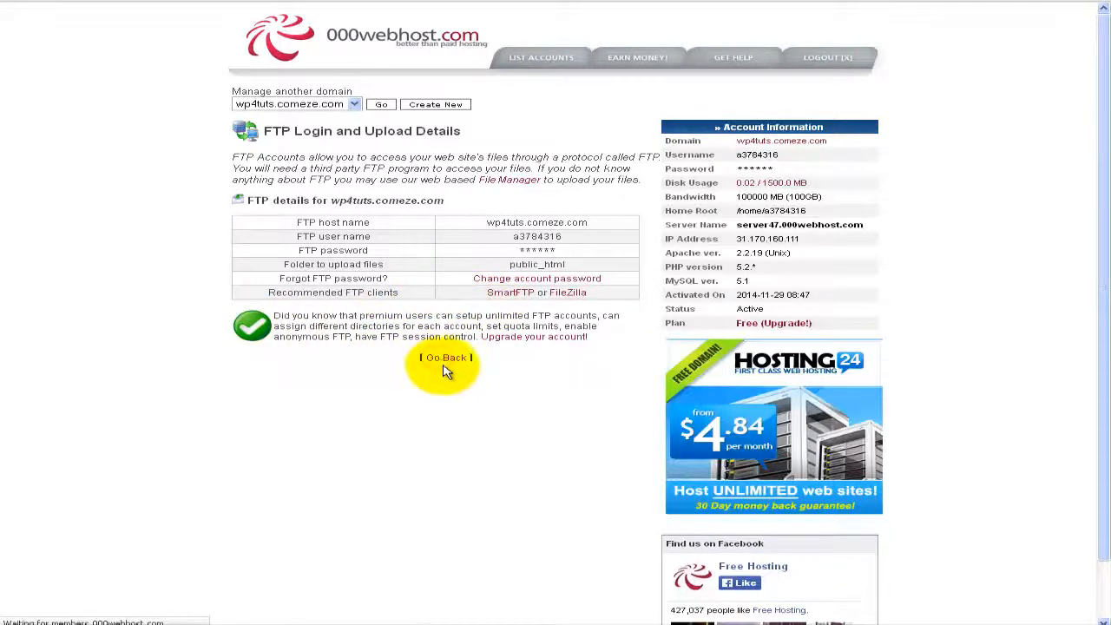
scroll(387, 413, down, 5)
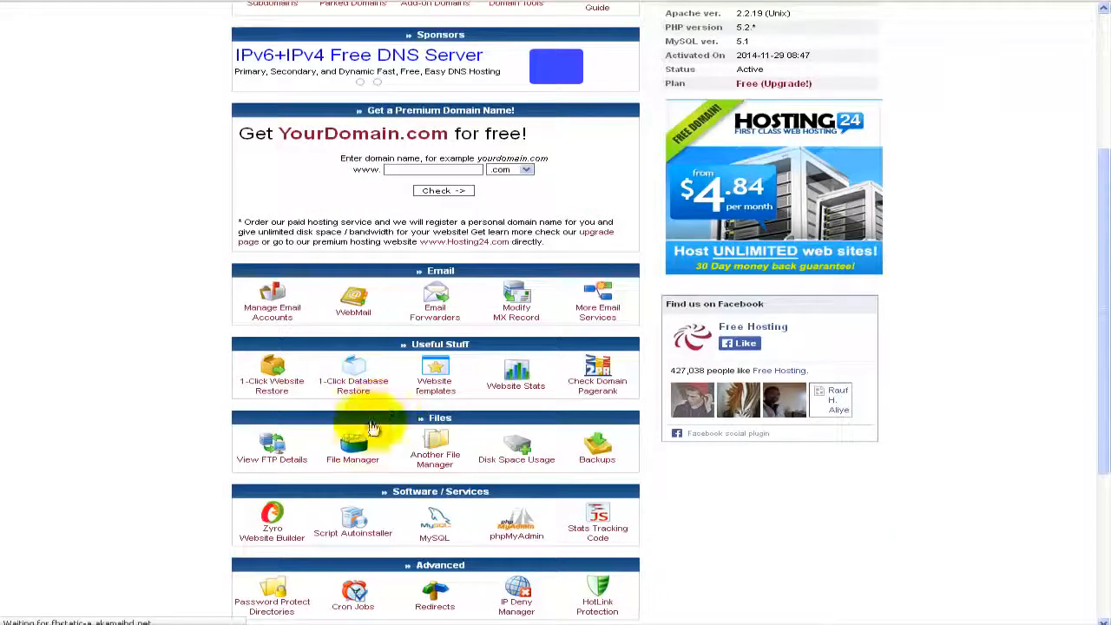
click(460, 454)
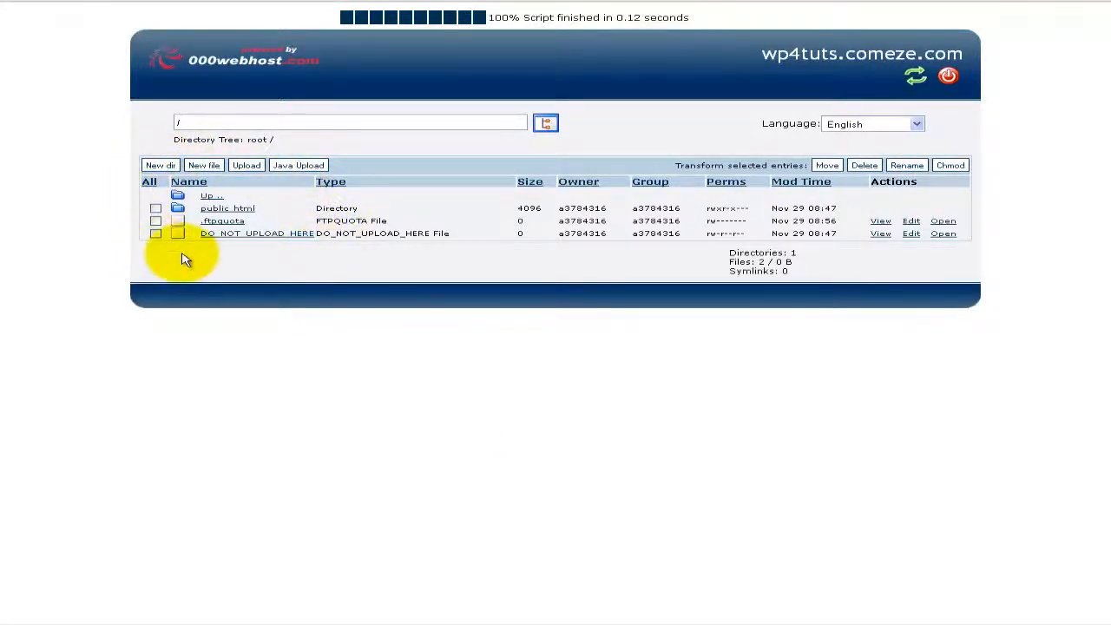
click(241, 210)
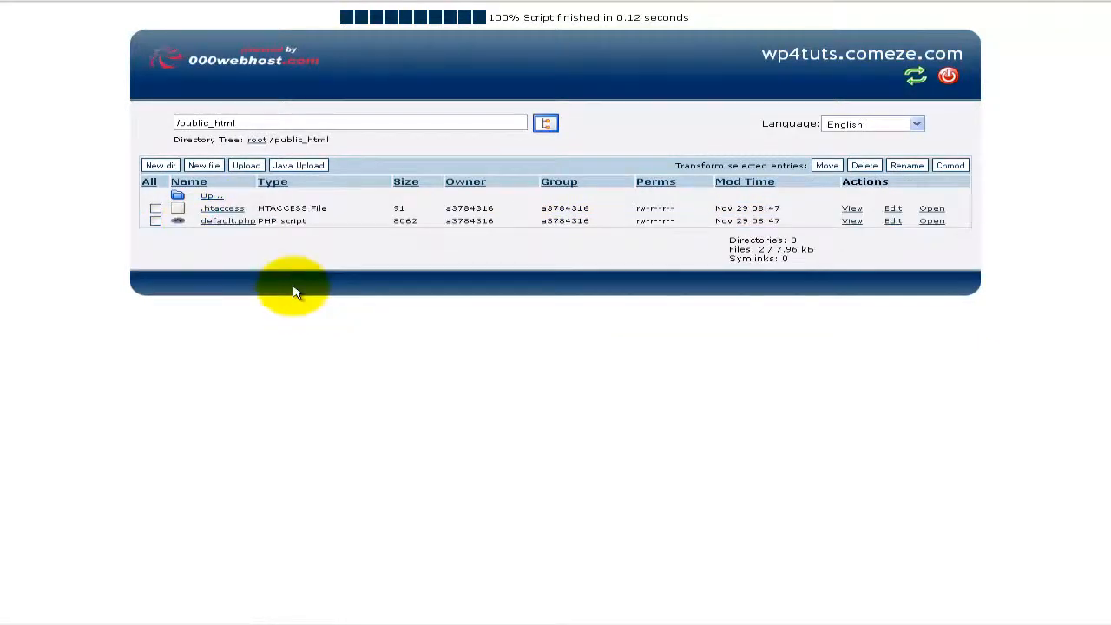
click(247, 166)
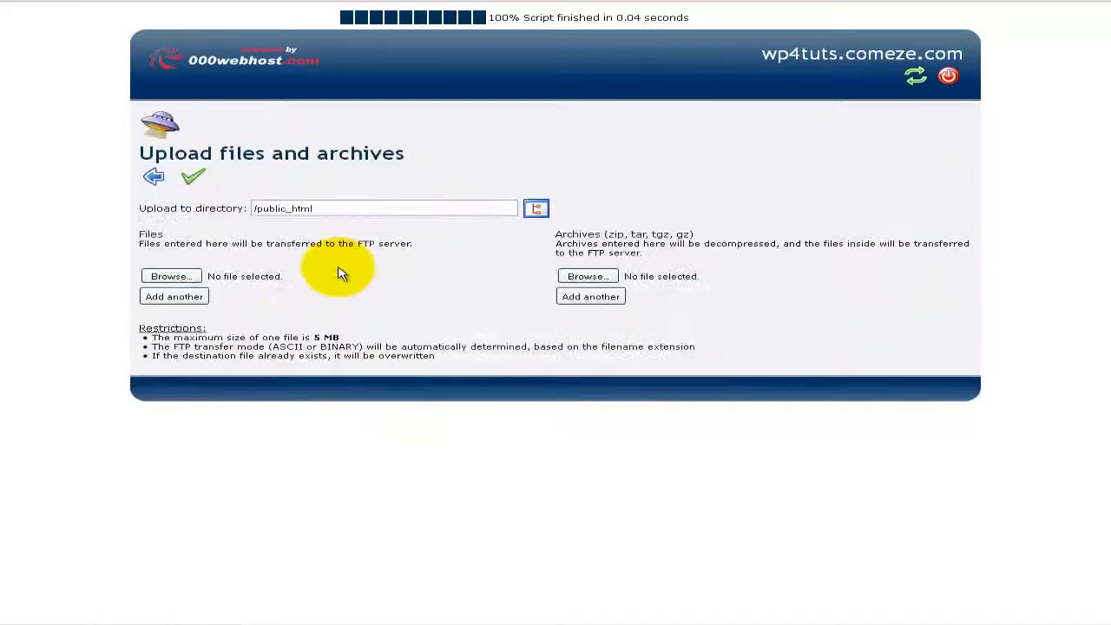
drag(313, 338, 372, 341)
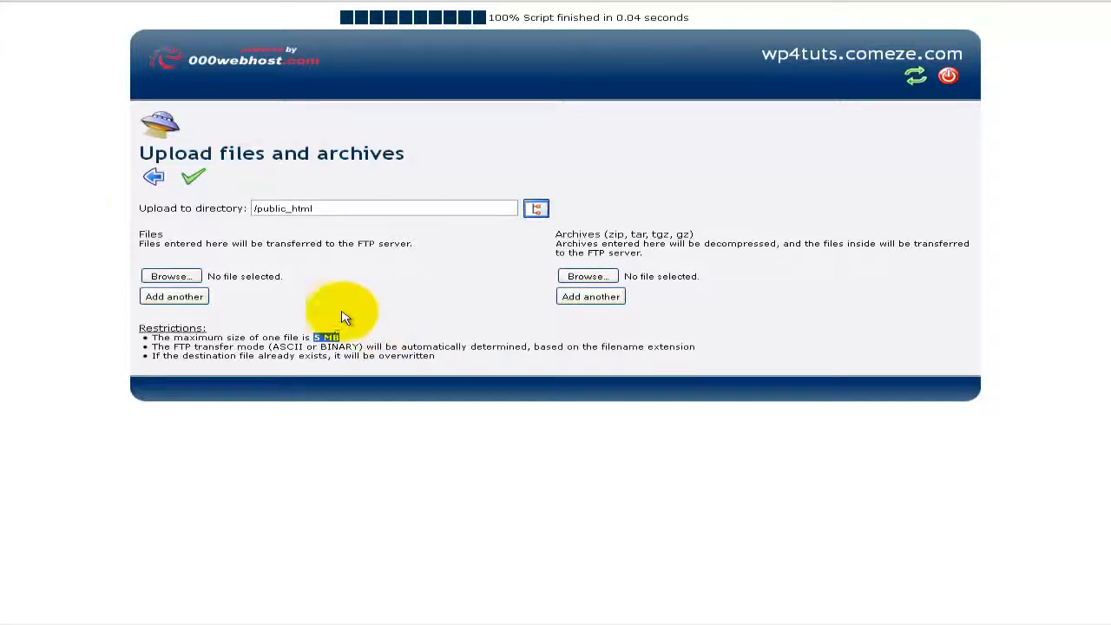
click(153, 178)
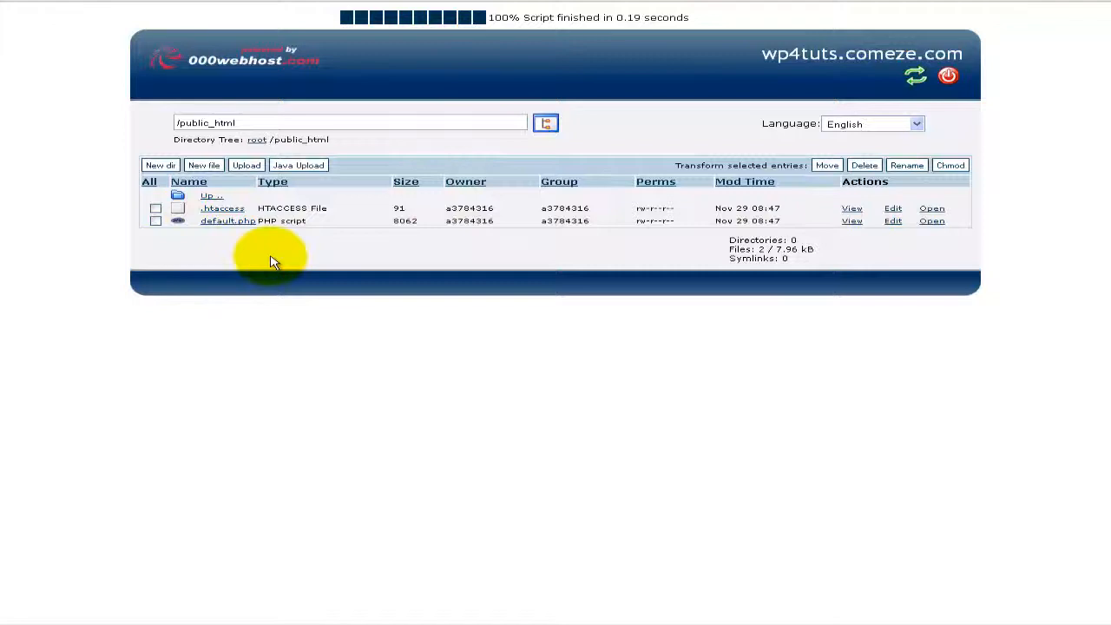
click(178, 618)
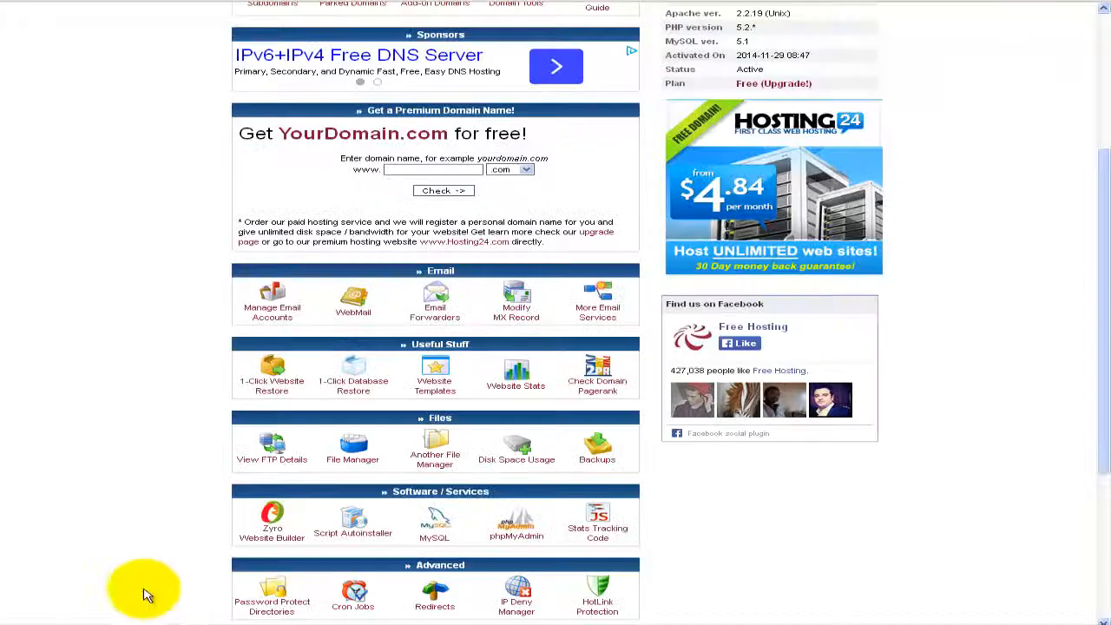
Step: Copy the FTP host name wp4tuts.comeze.com into FileZilla's Host field
scroll(174, 447, down, 3)
click(276, 282)
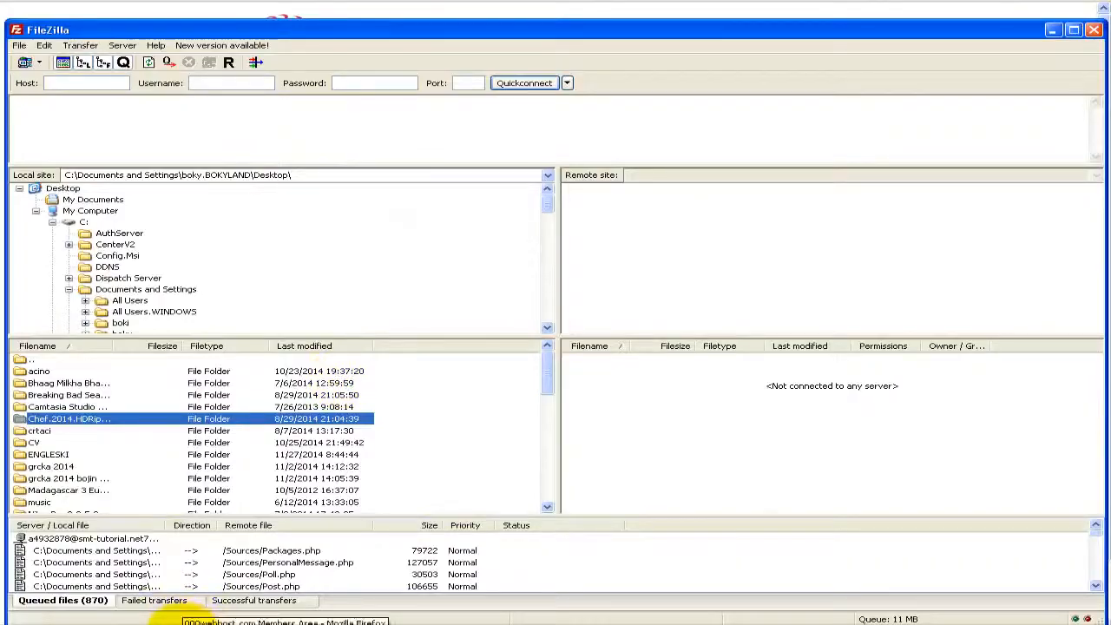
click(159, 618)
drag(596, 228, 488, 222)
right_click(496, 223)
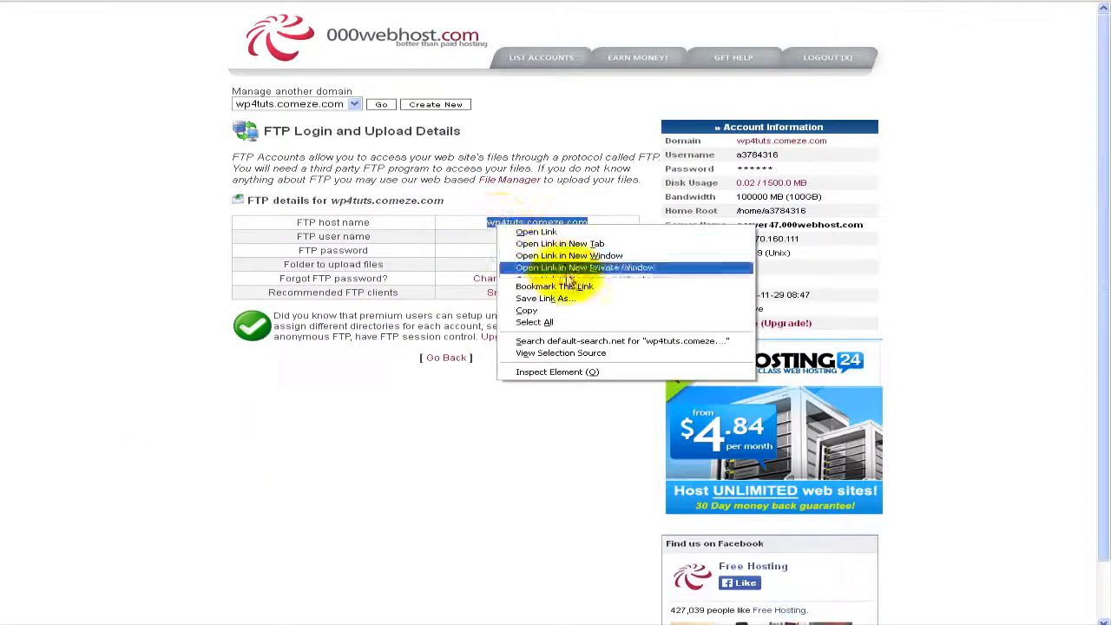
click(530, 310)
click(833, 624)
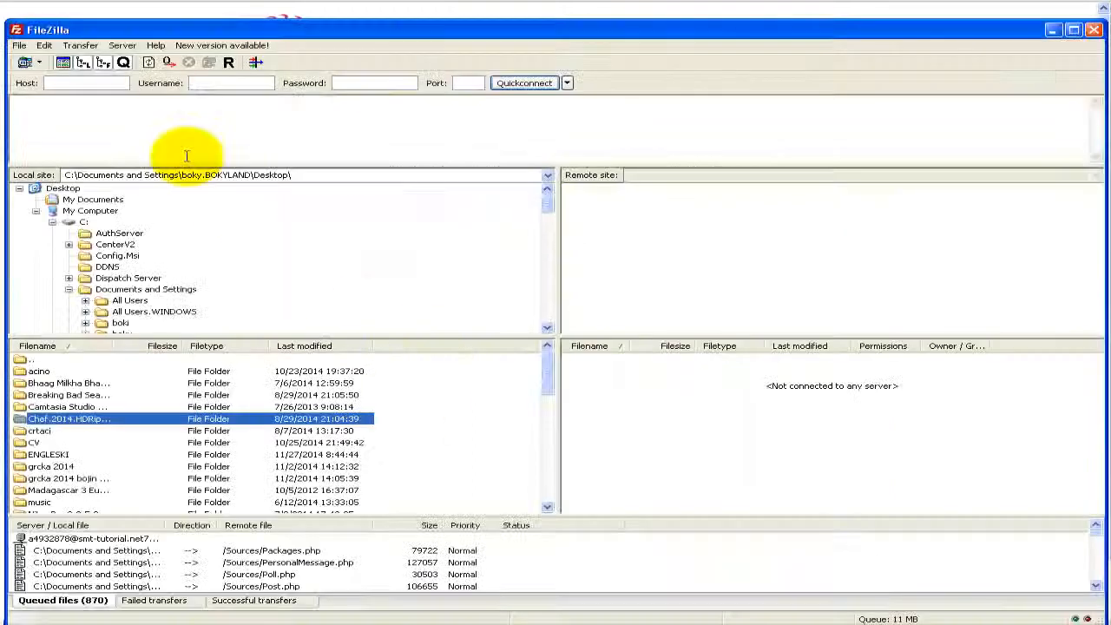
right_click(98, 84)
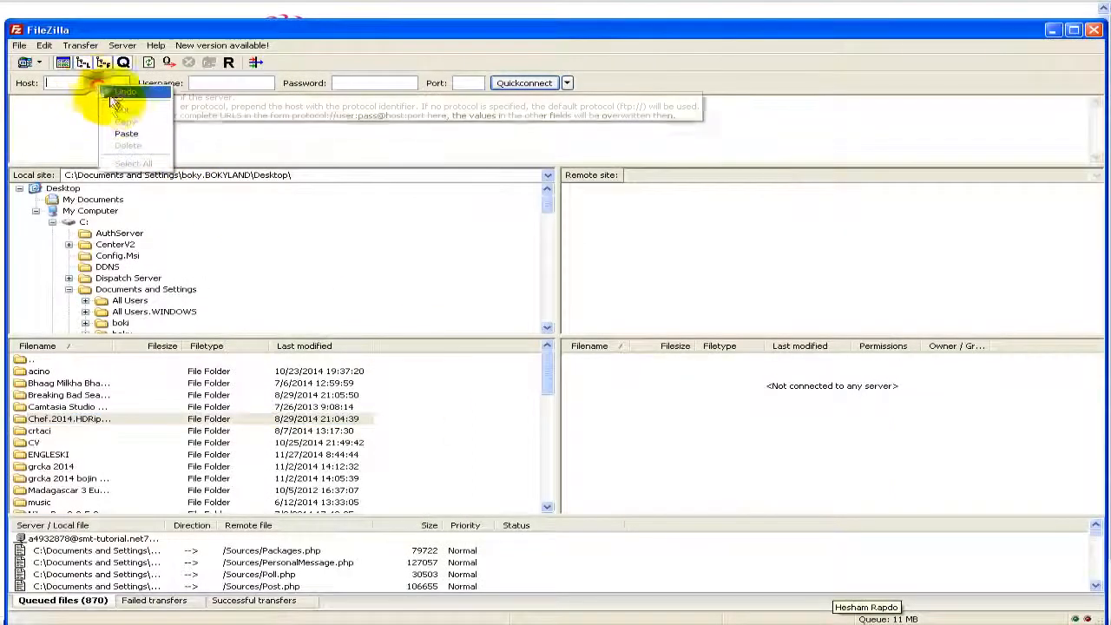
click(126, 133)
Step: Copy the FTP user name from the details page into FileZilla's Username field
click(347, 624)
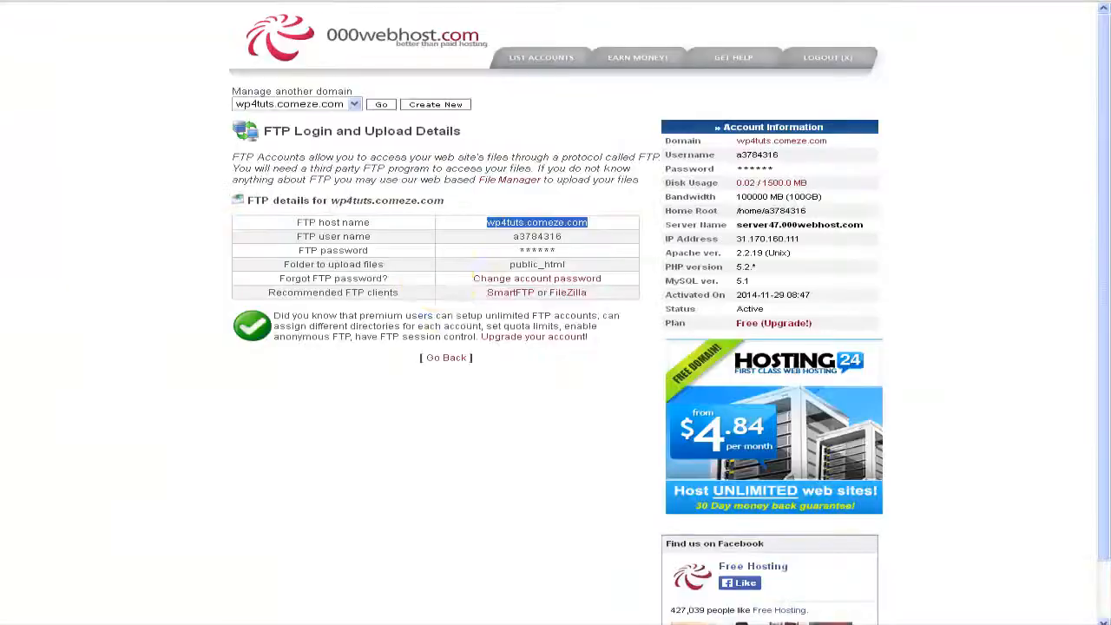
double_click(531, 236)
right_click(532, 236)
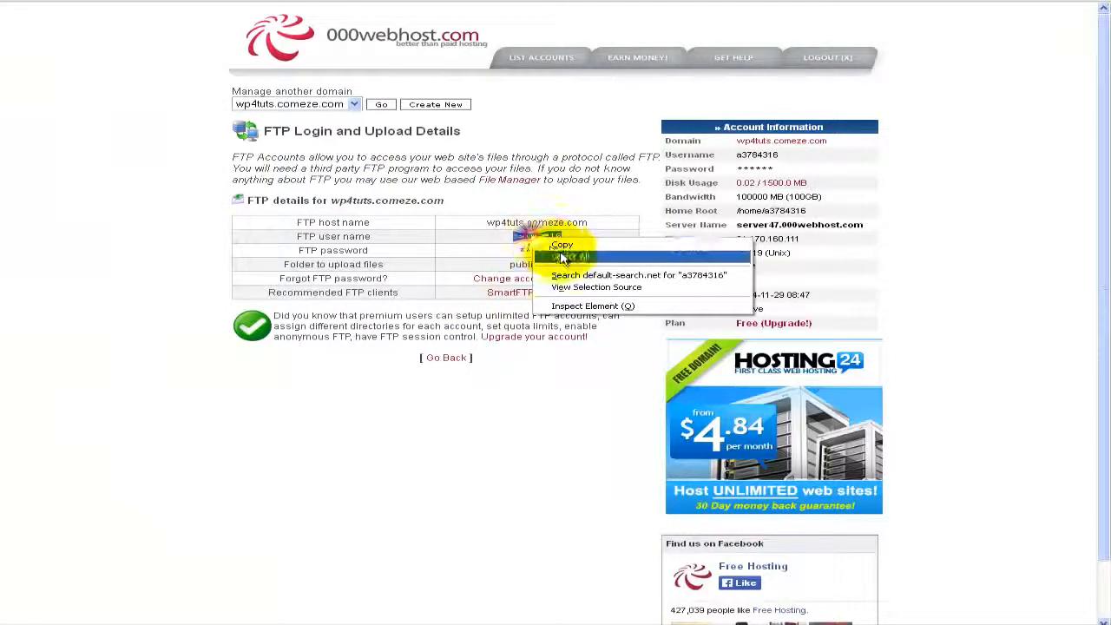
click(565, 246)
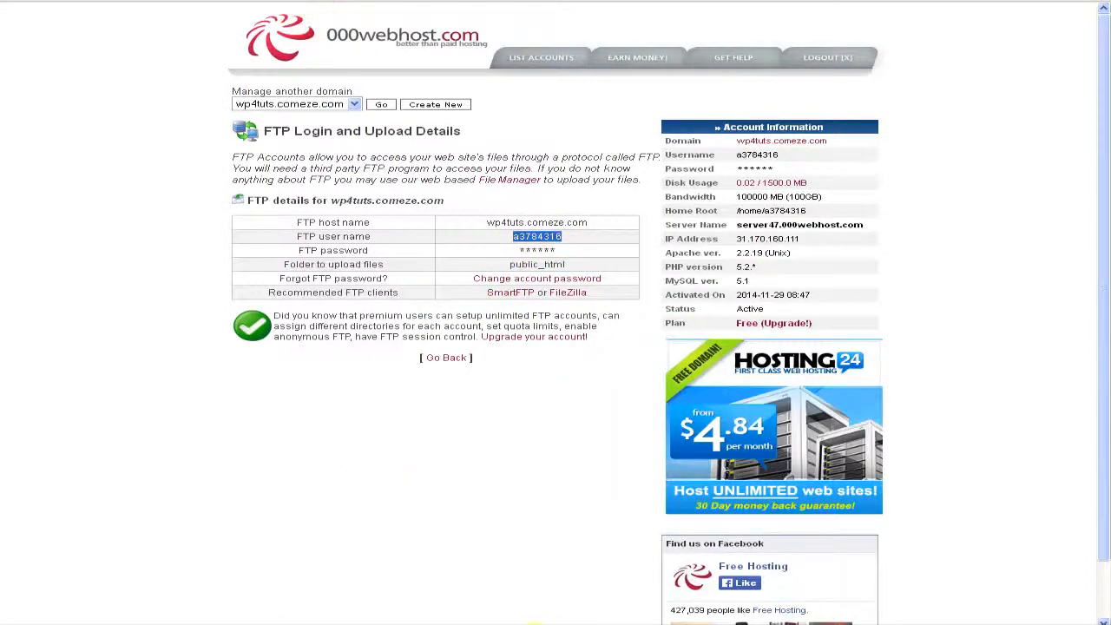
click(773, 616)
right_click(220, 84)
click(252, 131)
Step: Enter the FTP password and Quickconnect to the server
click(341, 83)
text(•••)
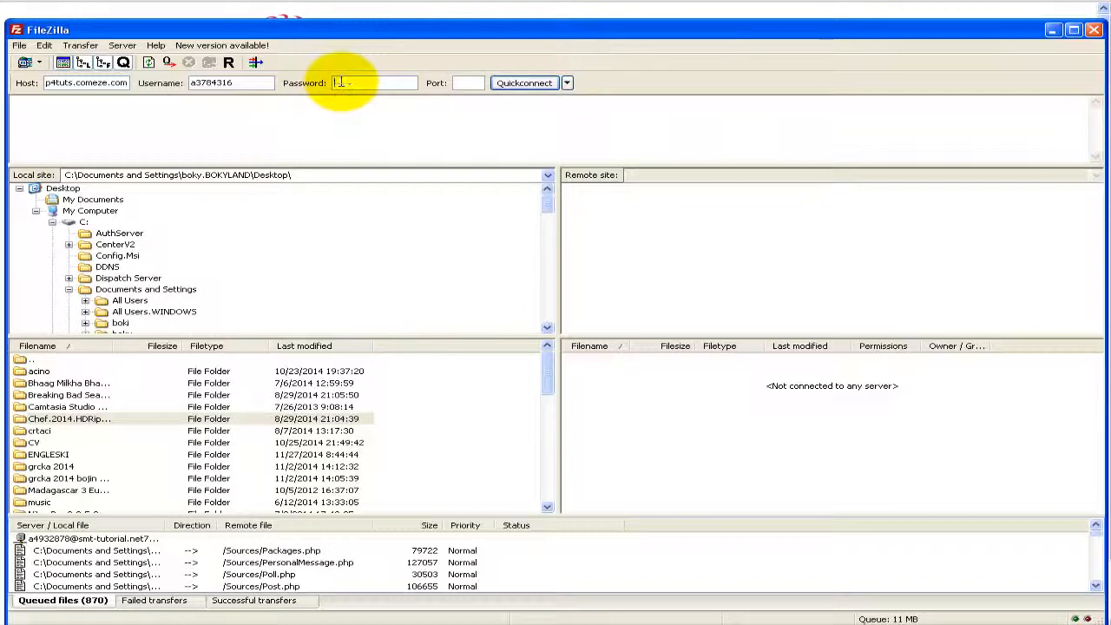
text(••••••••)
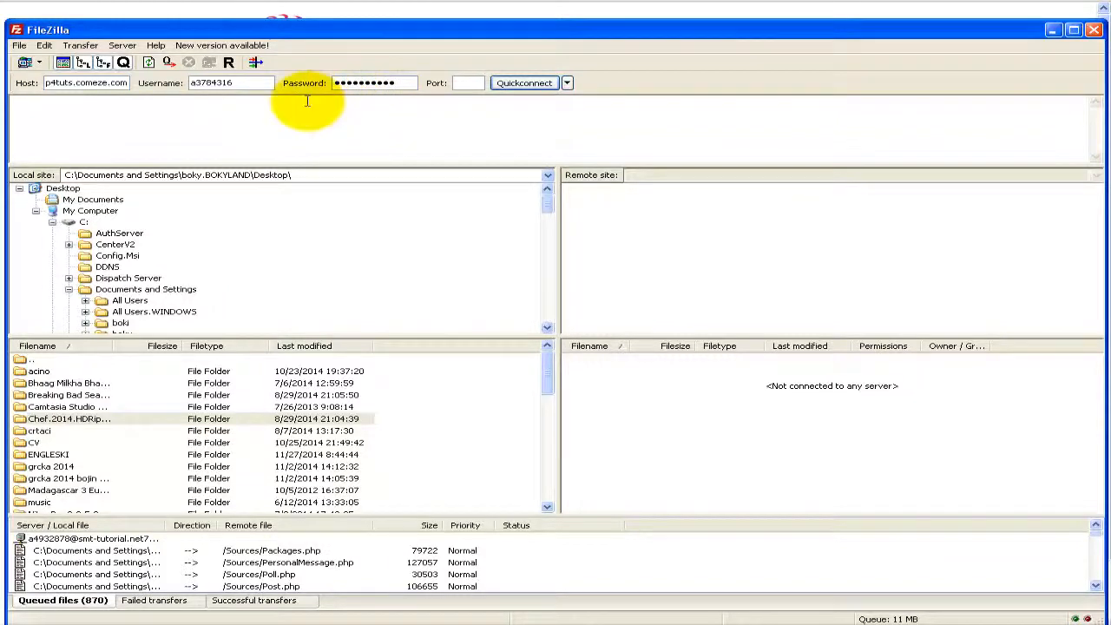
click(524, 83)
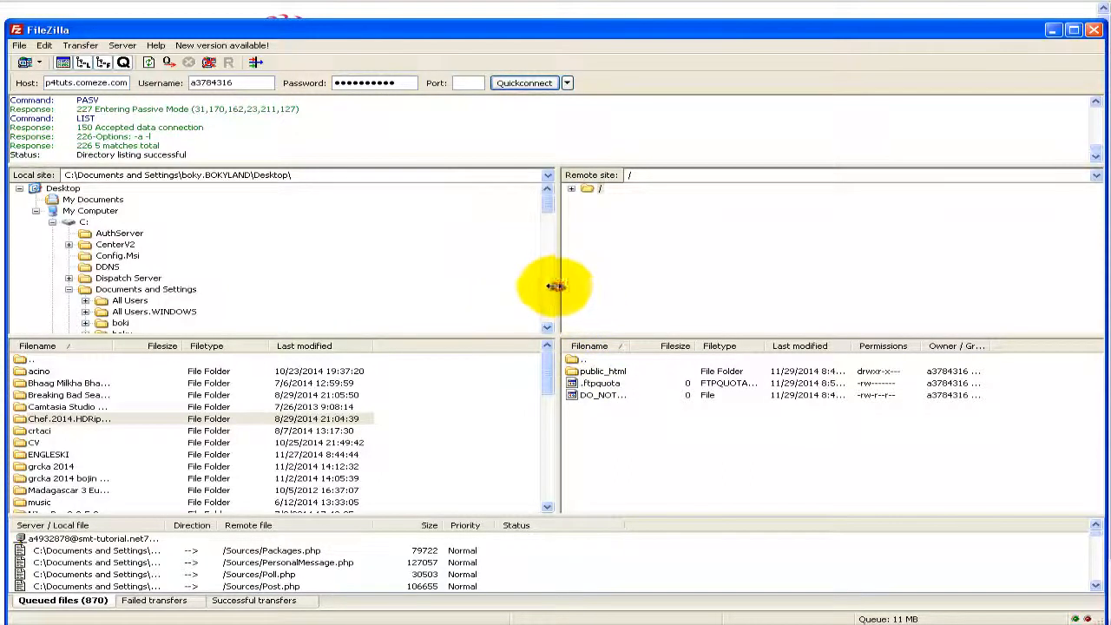
drag(555, 286, 500, 285)
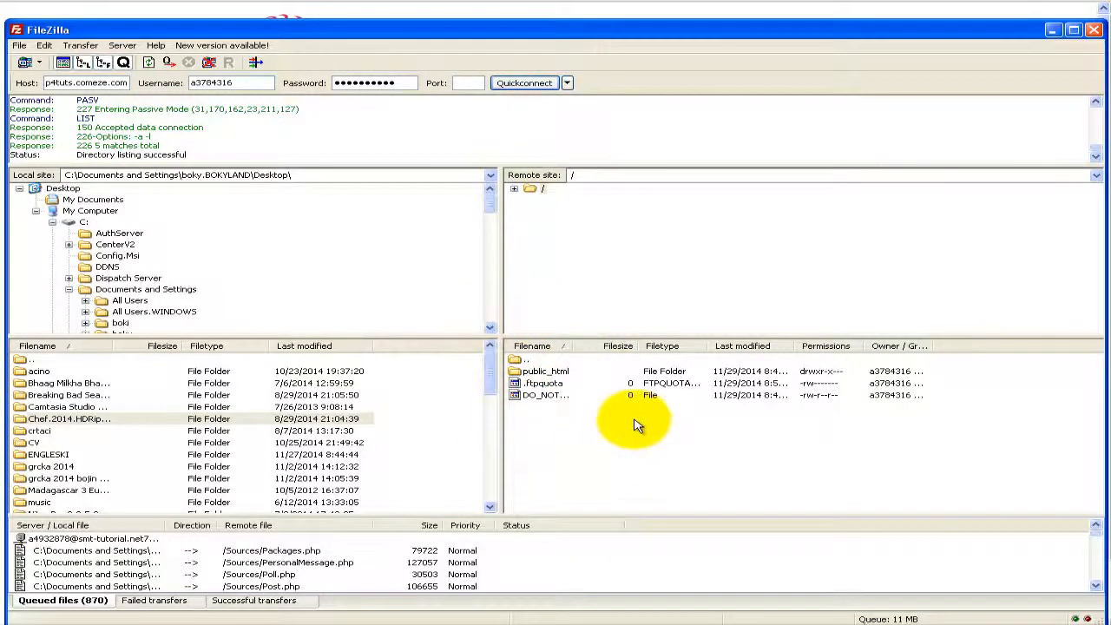
Step: Open public_html on the server in FileZilla, then switch to 000webhost's File Manager in the browser
double_click(549, 375)
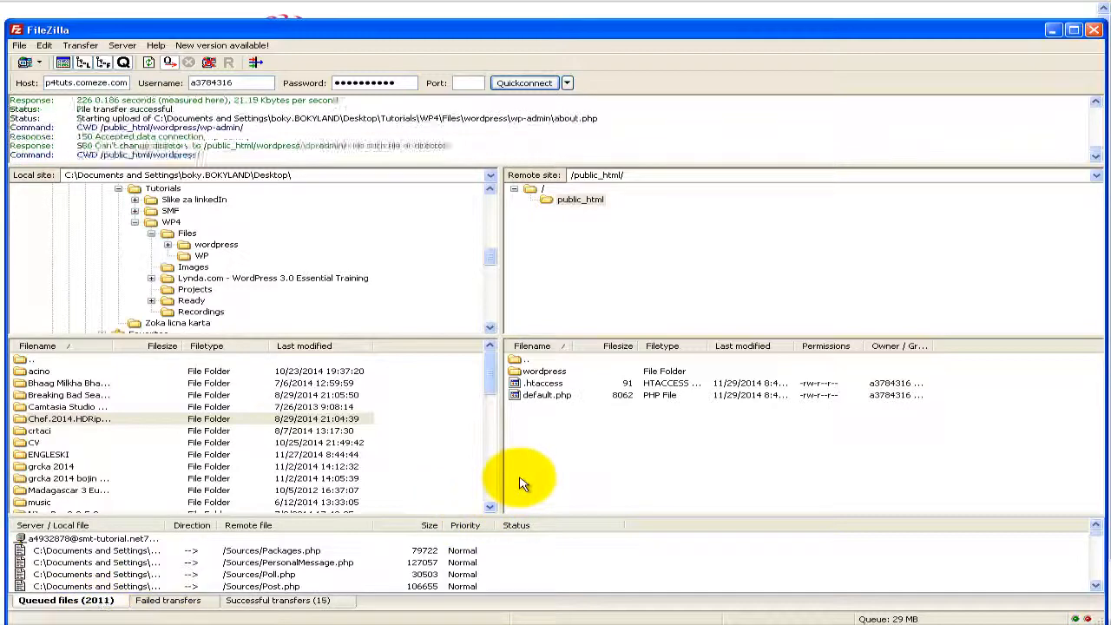
click(286, 618)
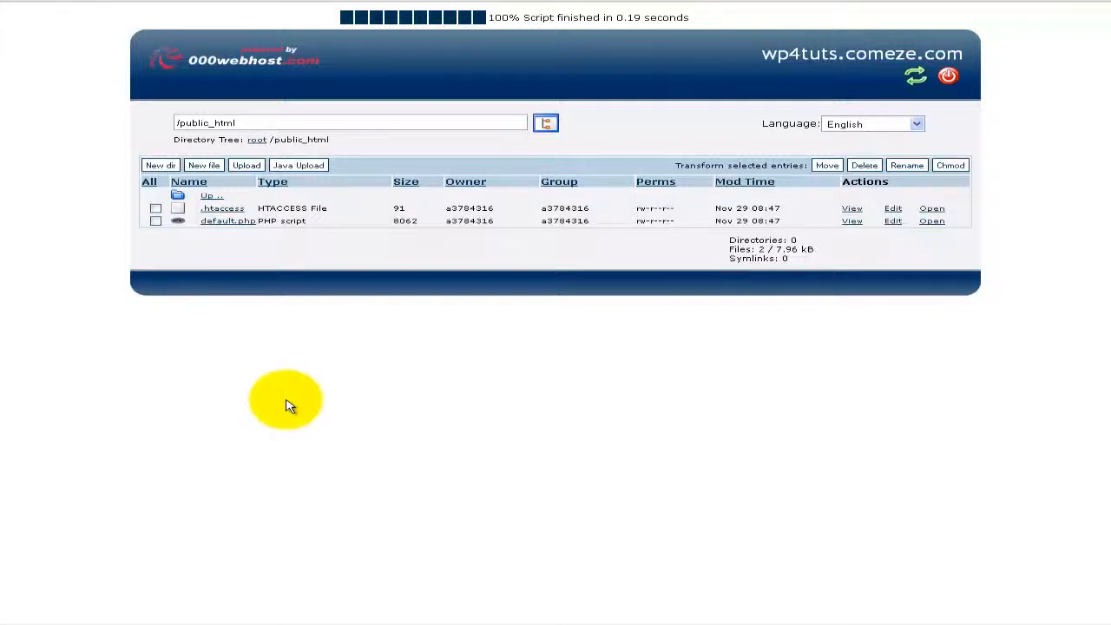
Step: Go up to the root folder and reopen public_html to refresh the file listing
click(210, 199)
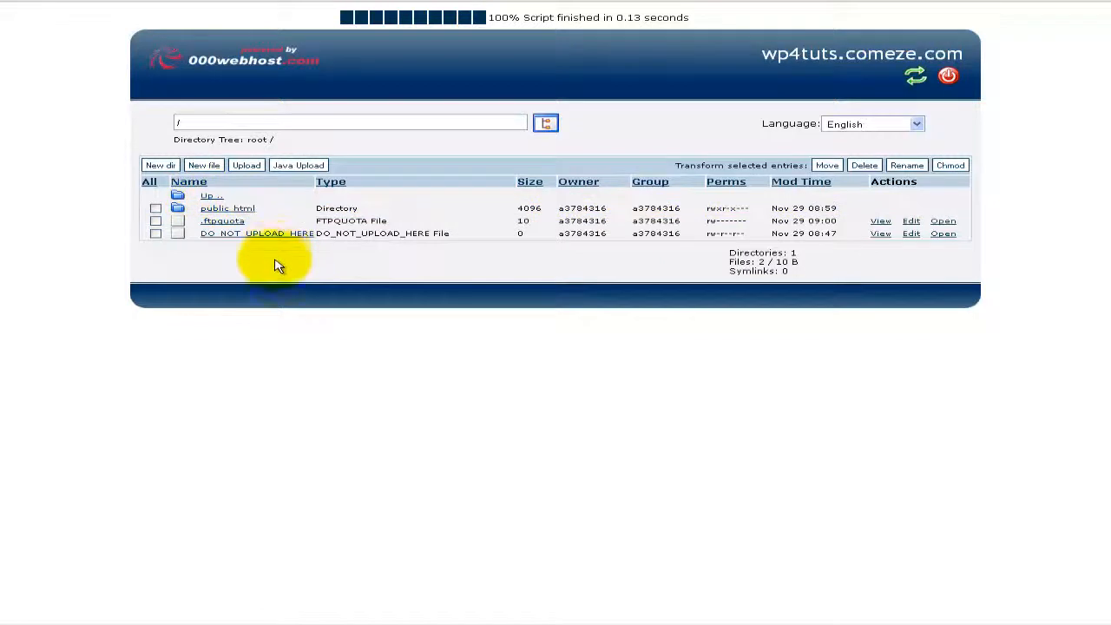
click(232, 209)
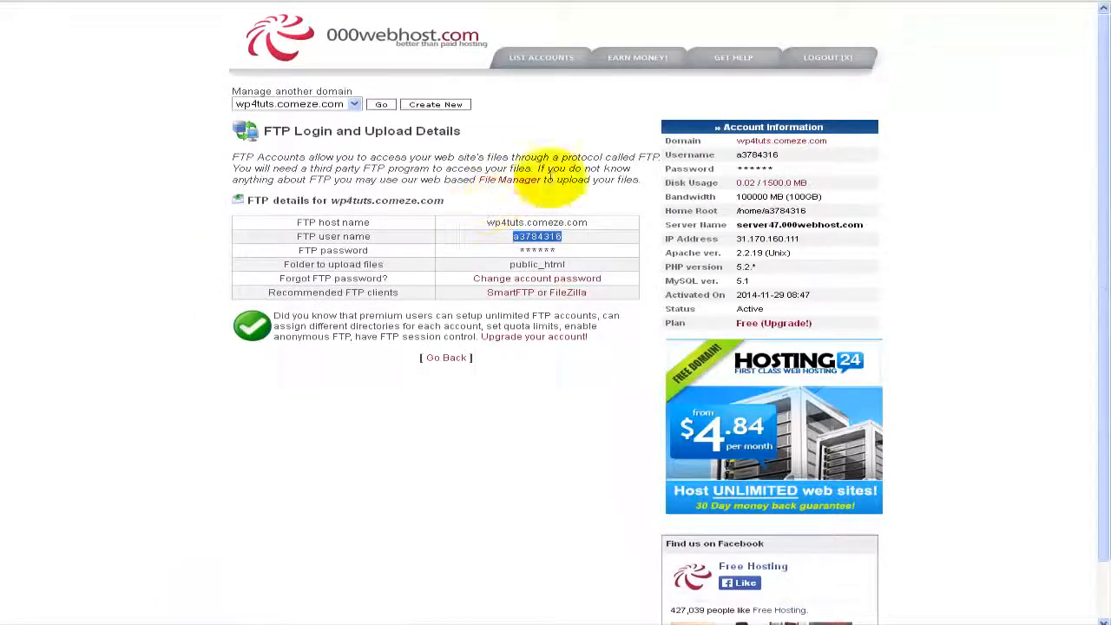
Step: Open the wp4tuts.comeze.com domain in a new tab to see the wordpress folder, then return to FileZilla
click(830, 156)
right_click(792, 142)
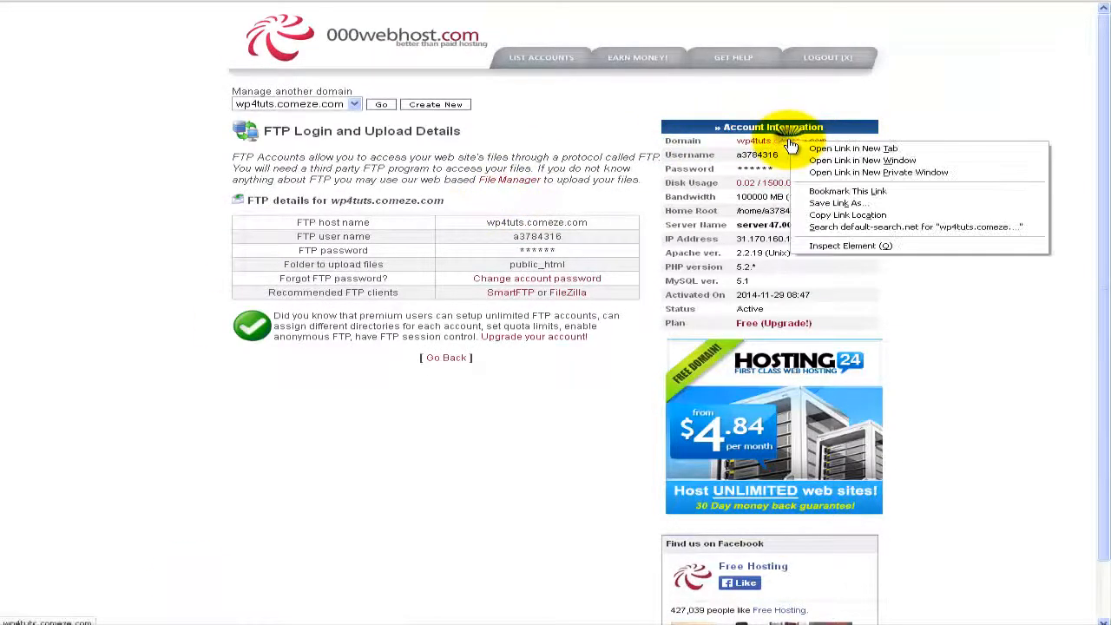
click(814, 150)
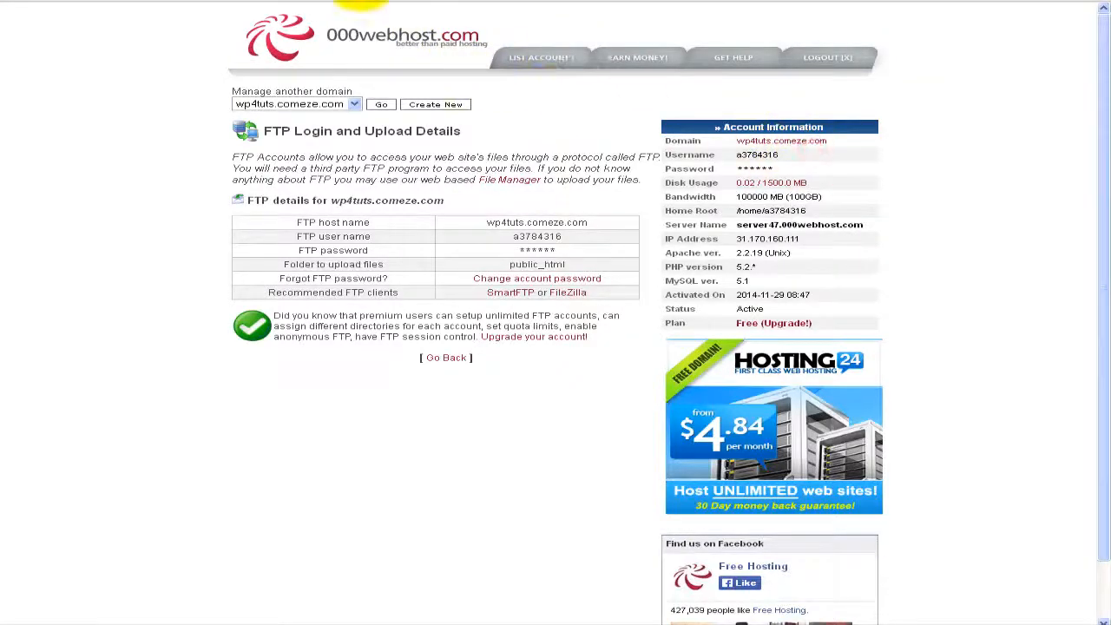
click(357, 1)
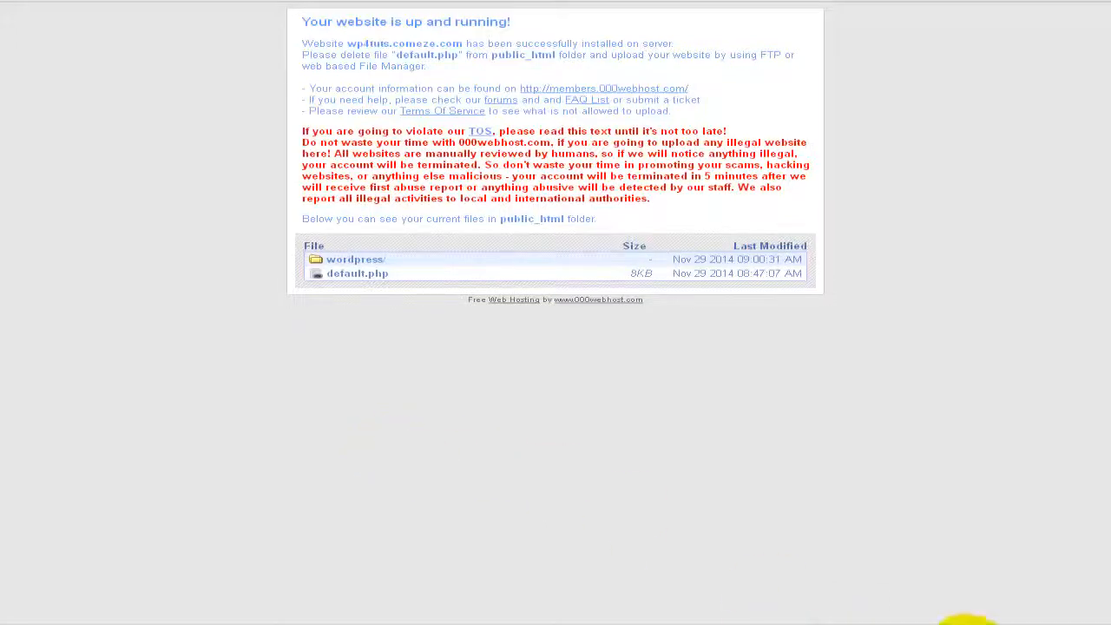
click(887, 622)
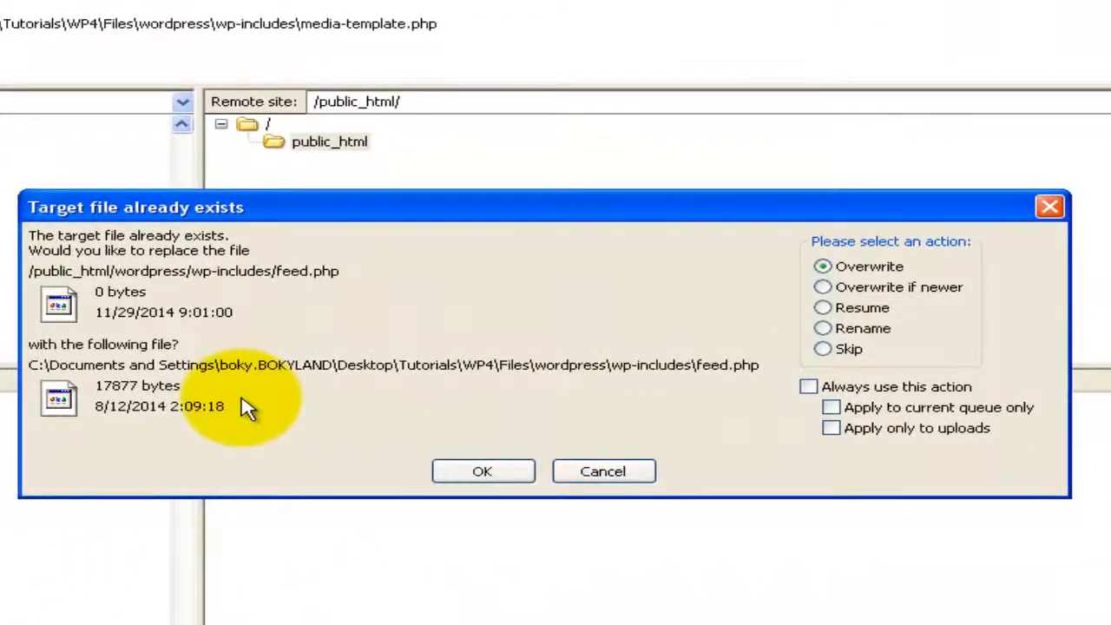
Step: Overwrite existing files, always using this action for current-queue uploads only
click(809, 386)
click(831, 407)
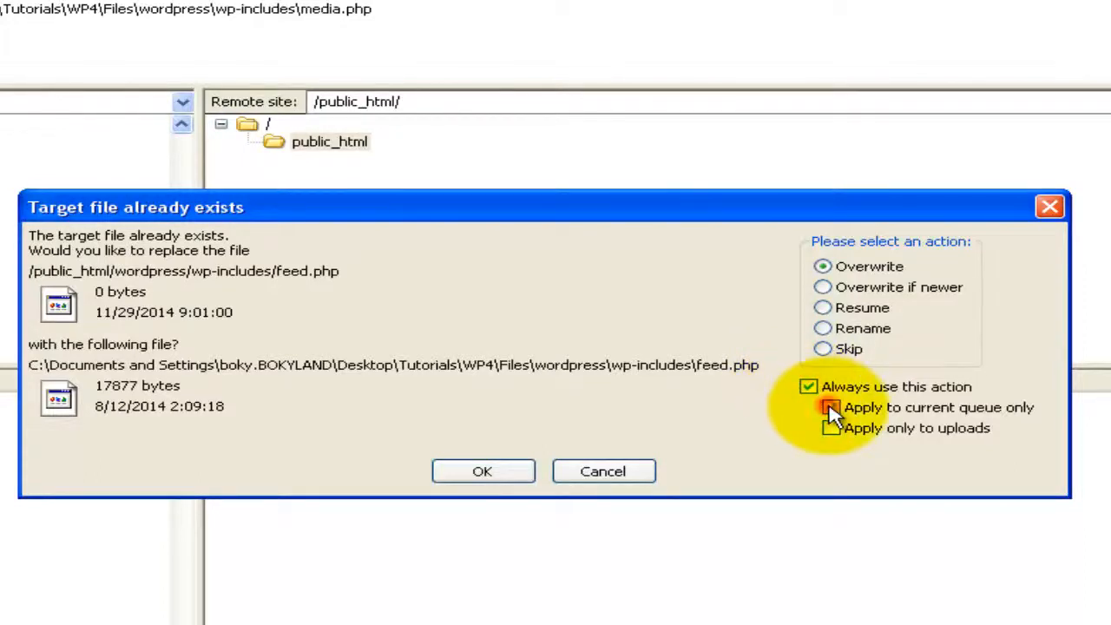
click(831, 428)
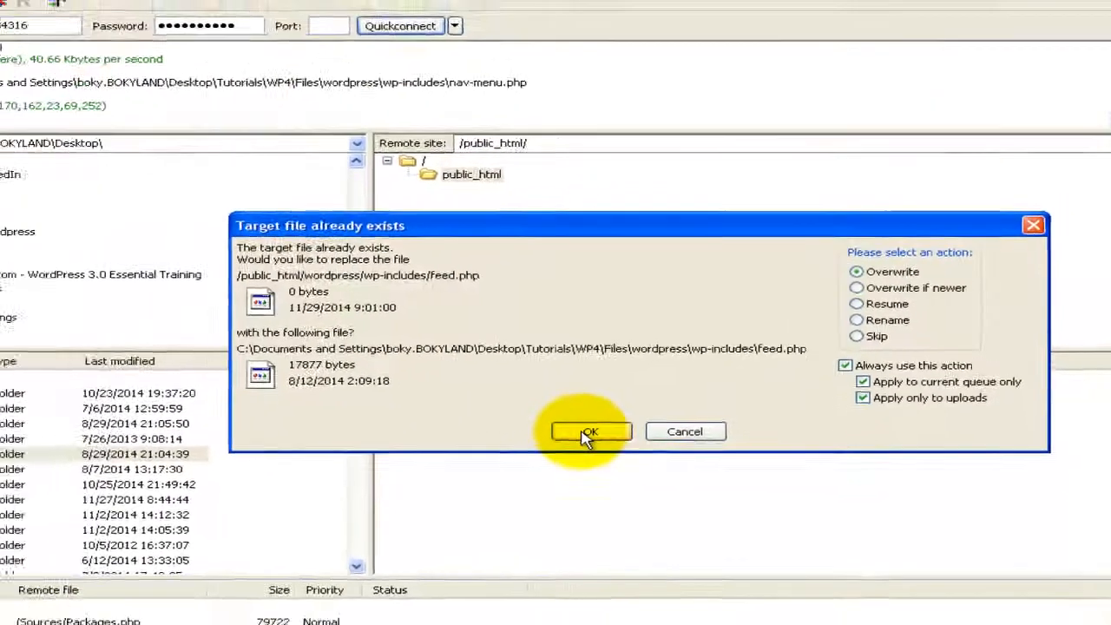
click(480, 473)
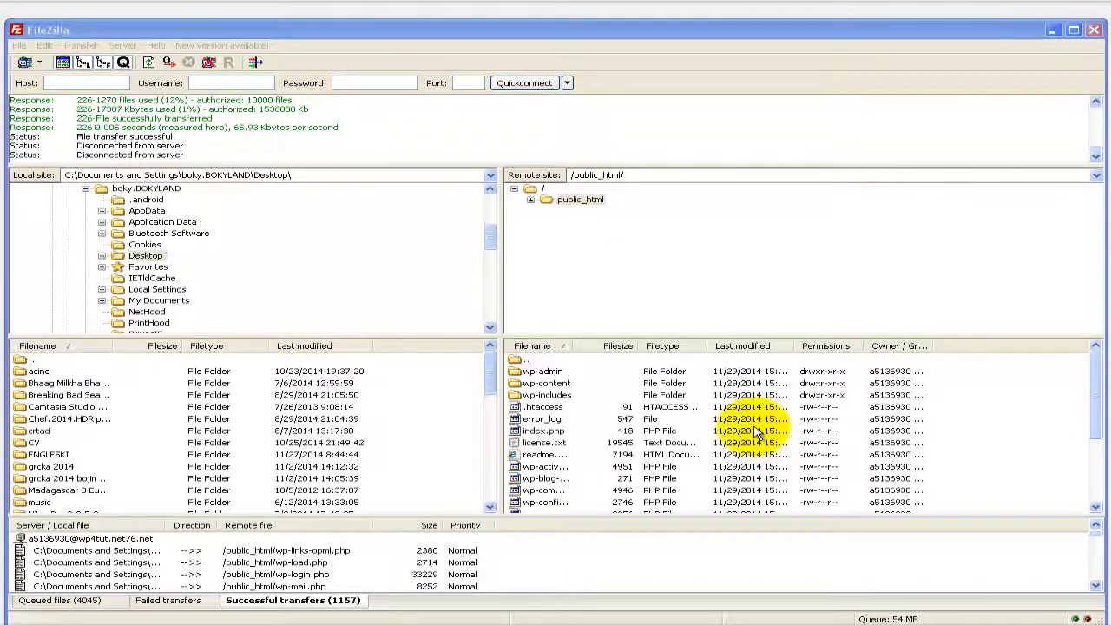
Step: Close FileZilla now that the upload is finished, leaving the installer's language page visible
click(712, 69)
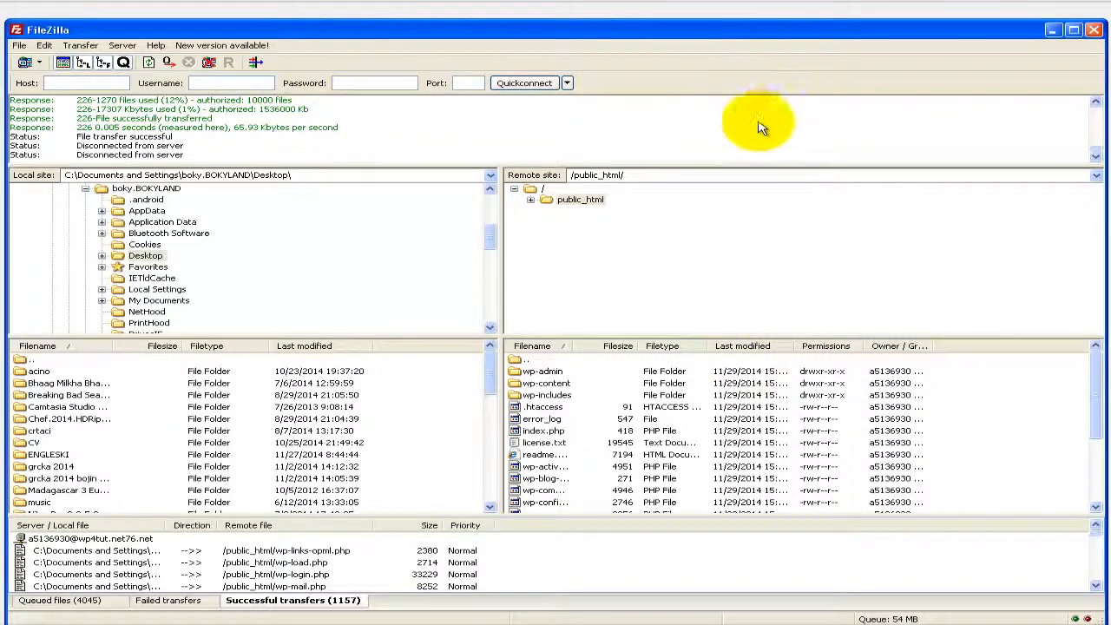
click(1097, 32)
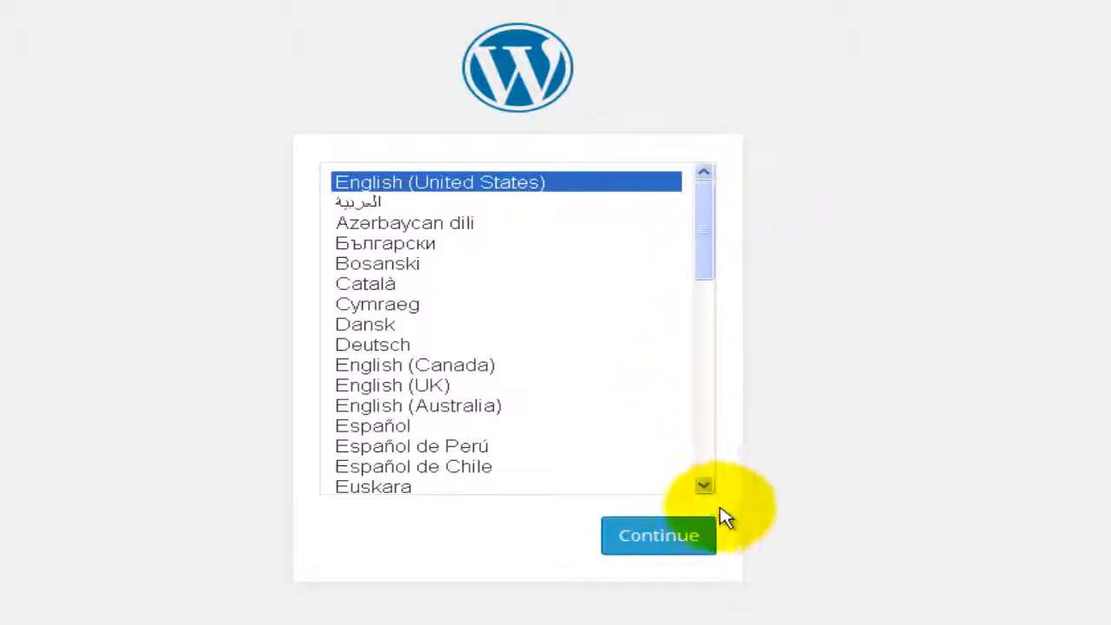
Step: Scroll through the installer's language list and select Türkçe
click(704, 488)
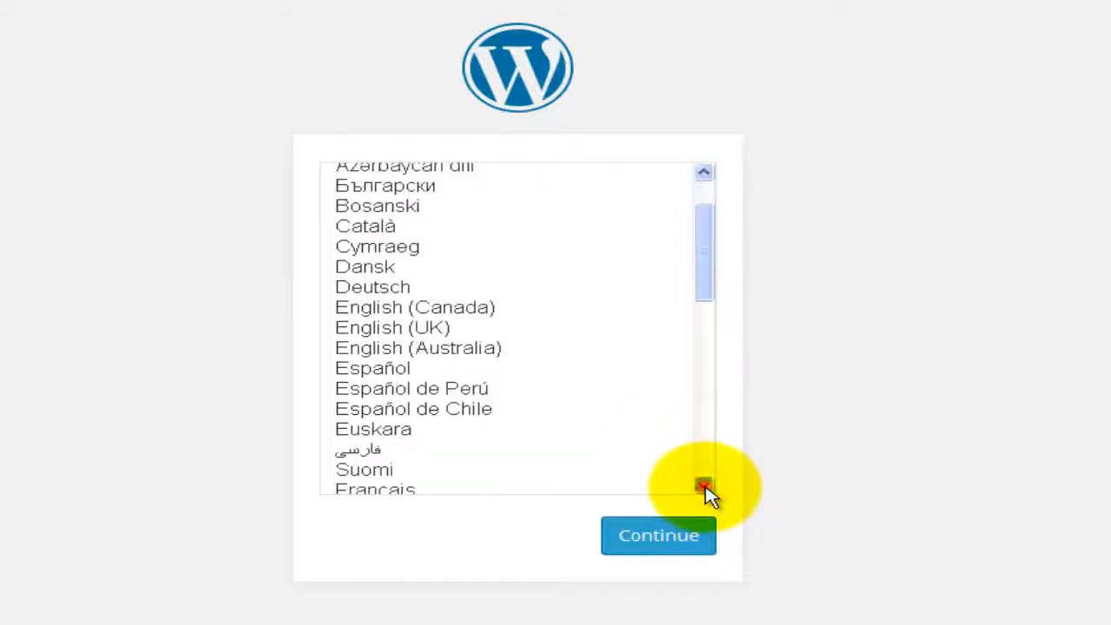
click(704, 488)
click(704, 488)
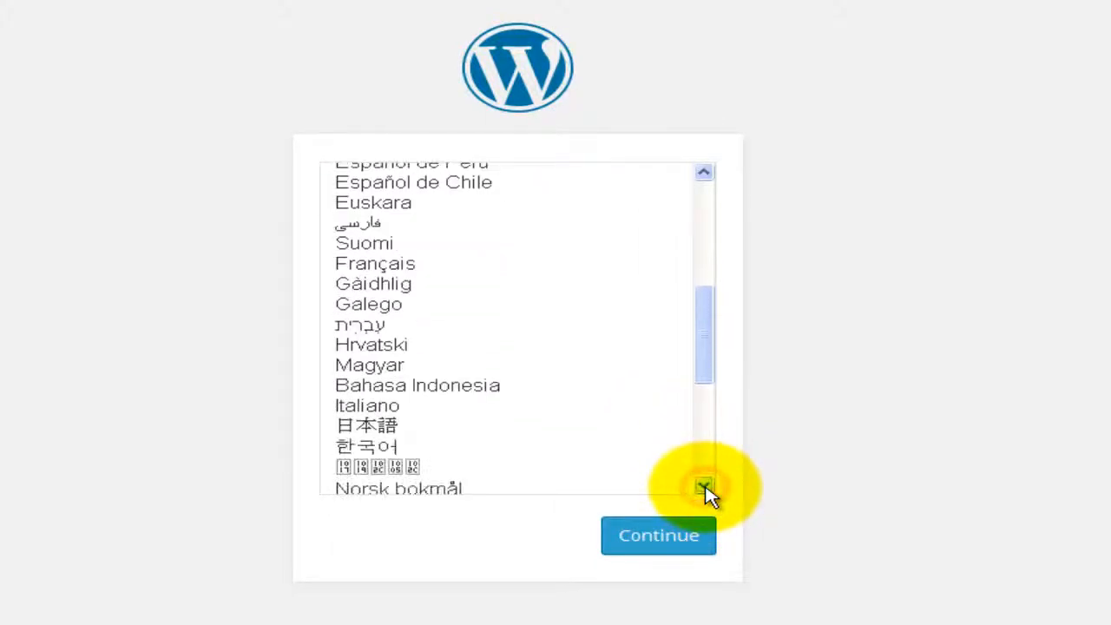
click(705, 488)
click(704, 488)
click(704, 488)
click(704, 488)
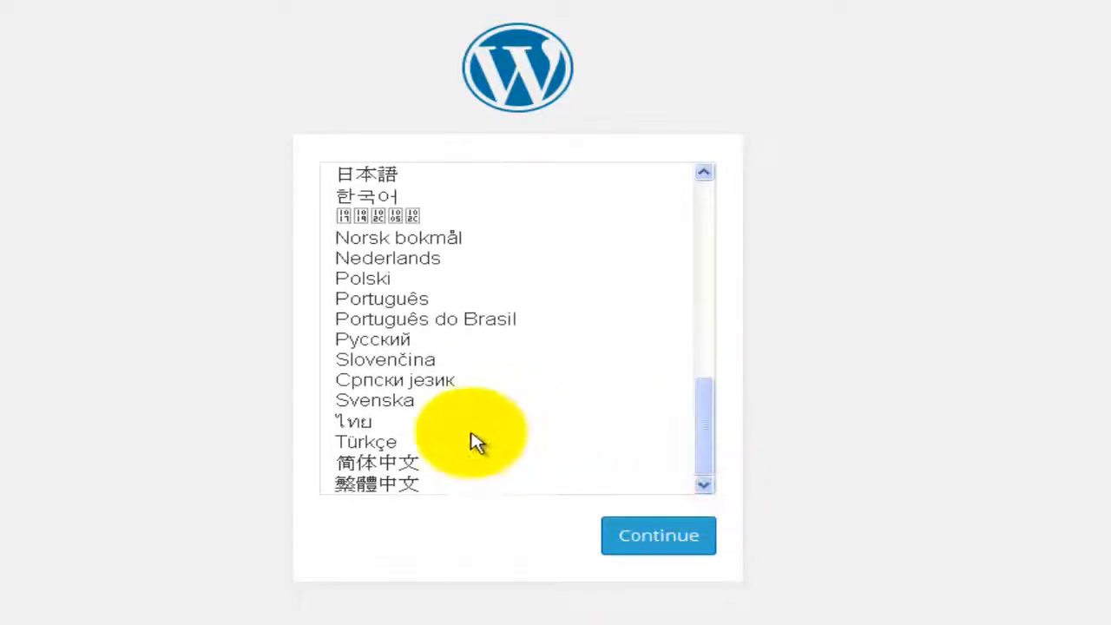
click(406, 447)
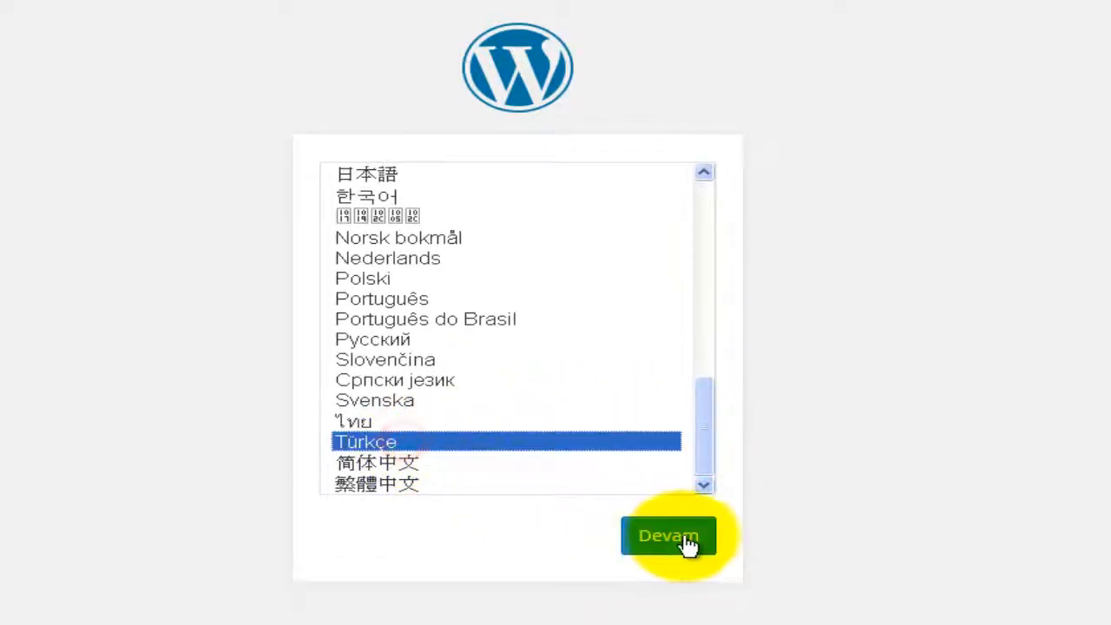
Step: Switch back to English (United States) and continue to the database welcome page
drag(707, 454, 717, 226)
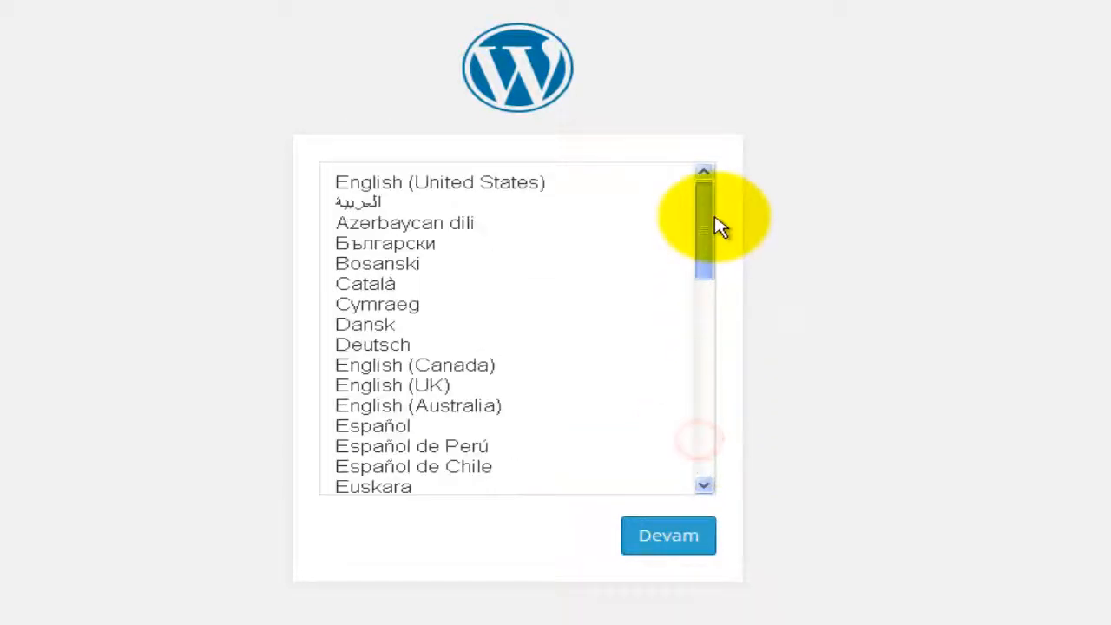
click(549, 185)
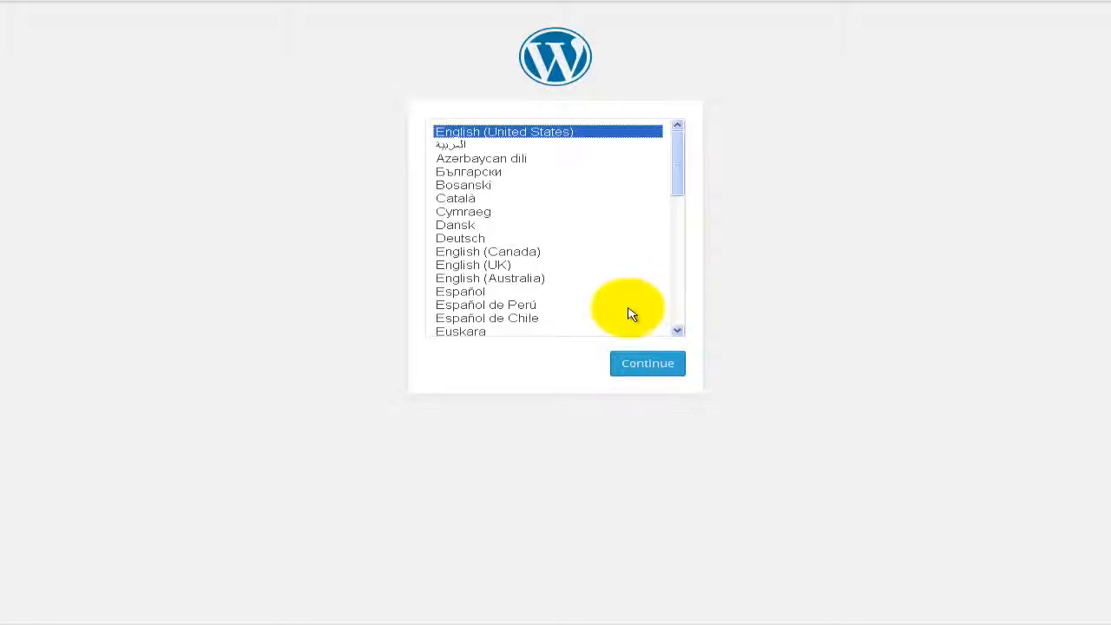
click(514, 131)
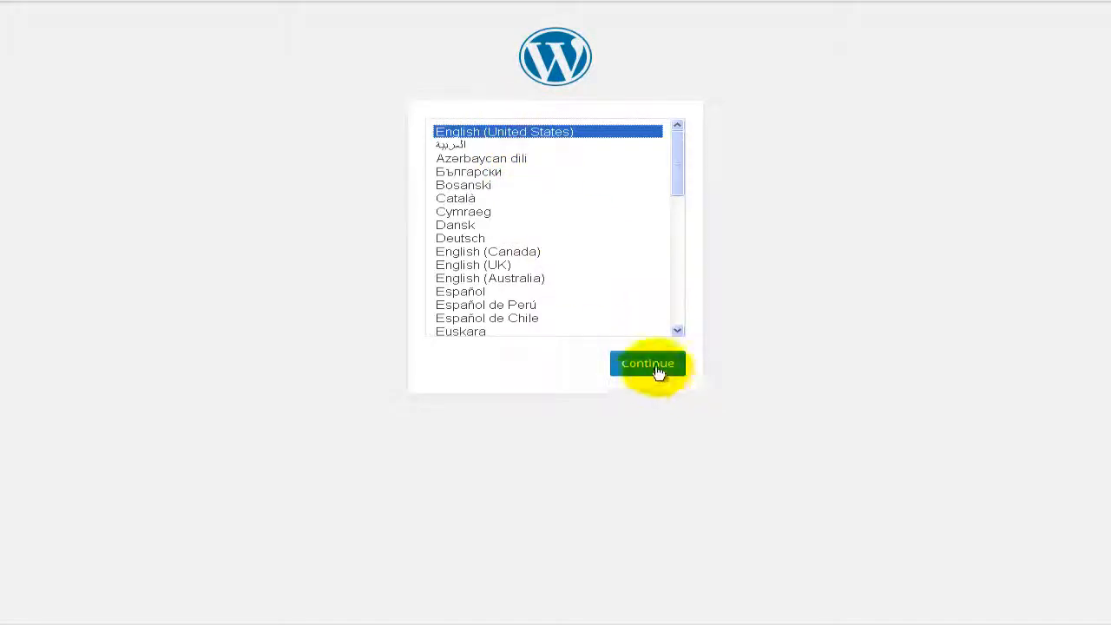
click(657, 371)
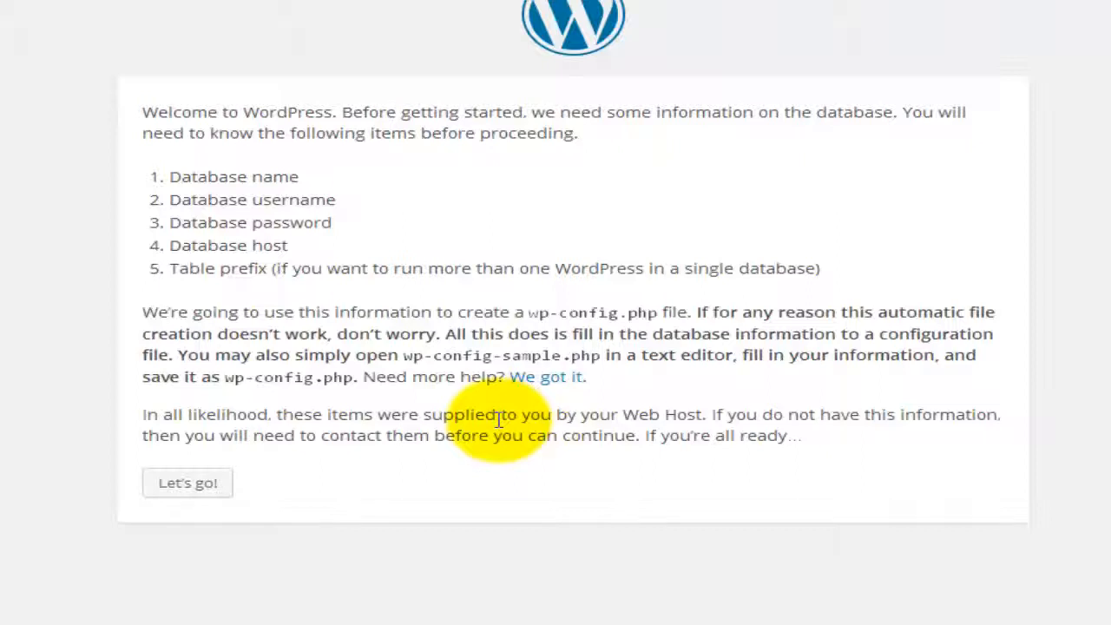
Step: Start the database setup and paste the MySQL database name from Notepad into Database Name
click(193, 488)
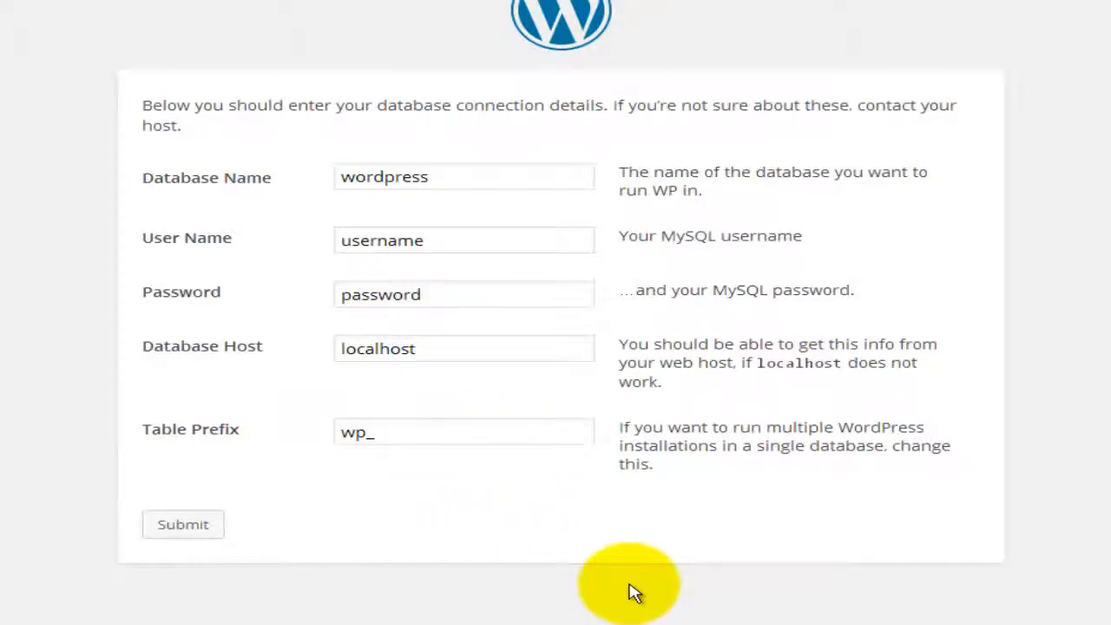
click(675, 623)
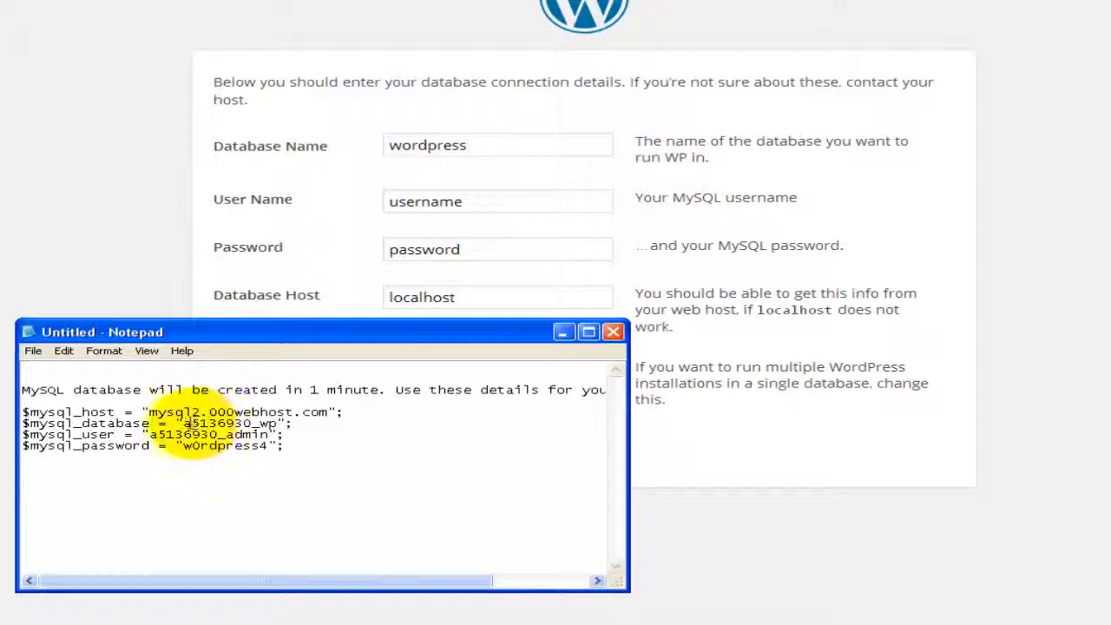
drag(183, 423, 280, 423)
right_click(280, 425)
click(294, 466)
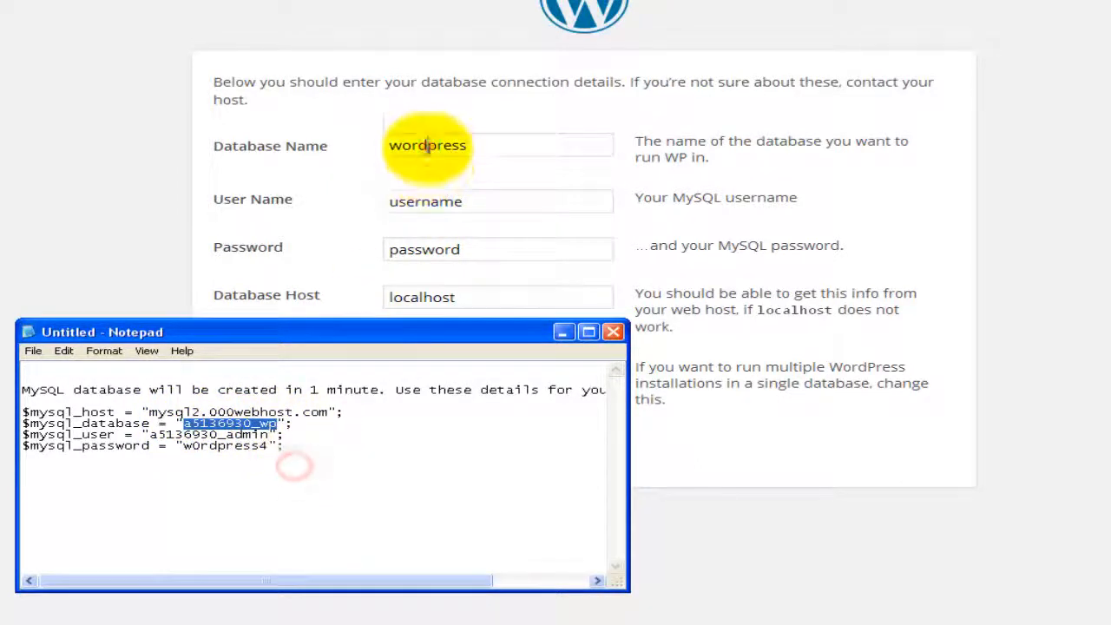
click(428, 146)
right_click(422, 143)
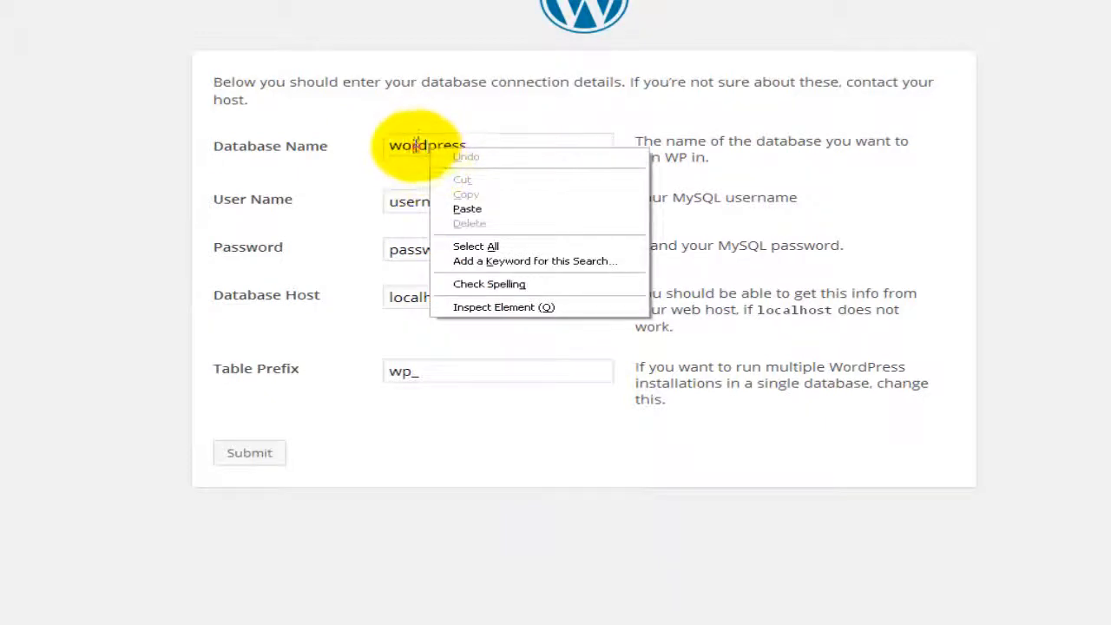
click(417, 145)
double_click(417, 145)
key(ctrl+v)
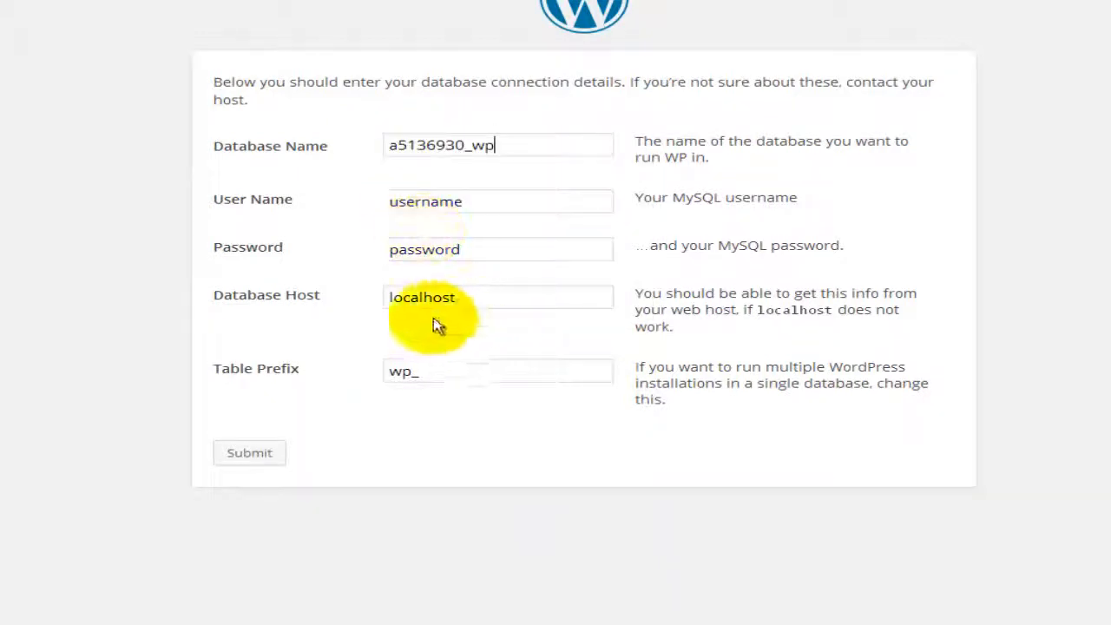
Step: Paste the MySQL database user from the notes into User Name
key(alt+Tab)
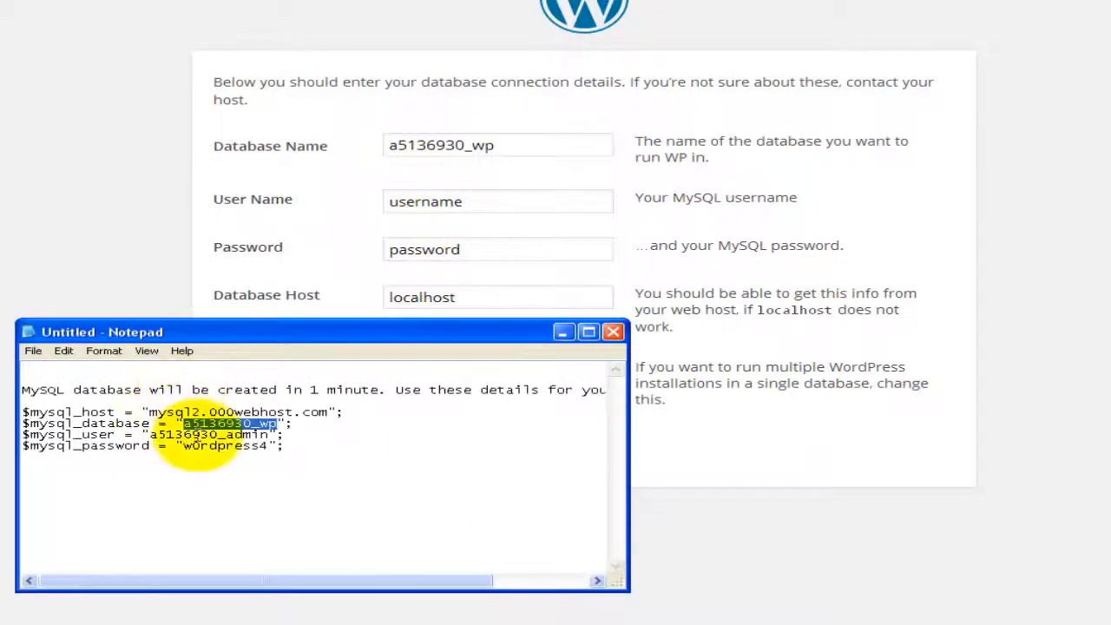
drag(149, 434, 268, 434)
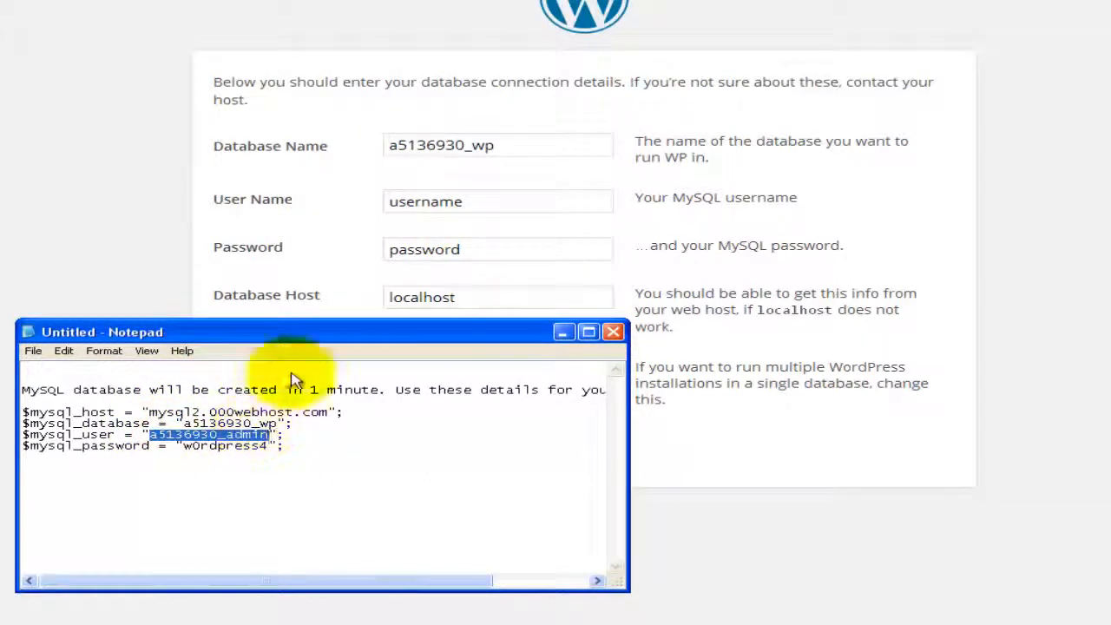
double_click(413, 201)
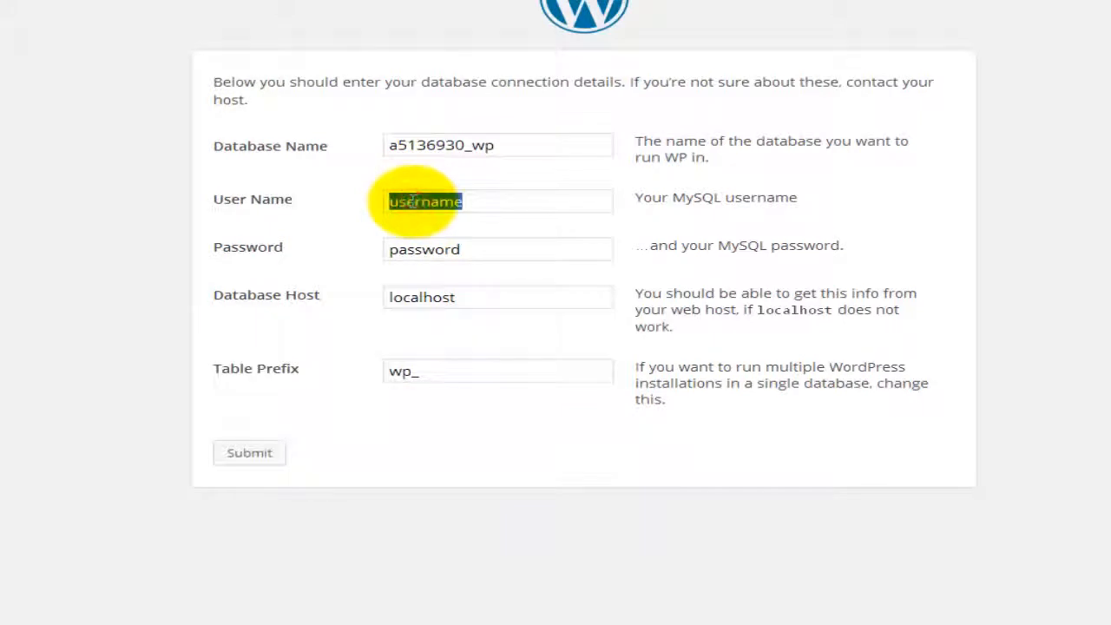
key(ctrl+v)
Step: Paste the MySQL database password from the notes into the Password field
click(704, 621)
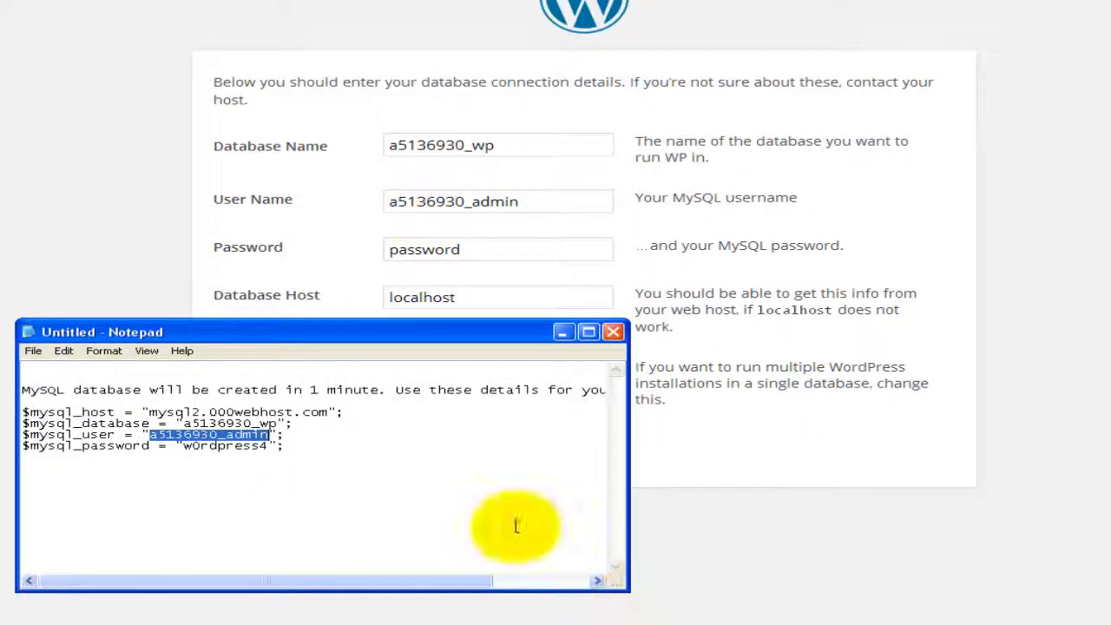
double_click(230, 446)
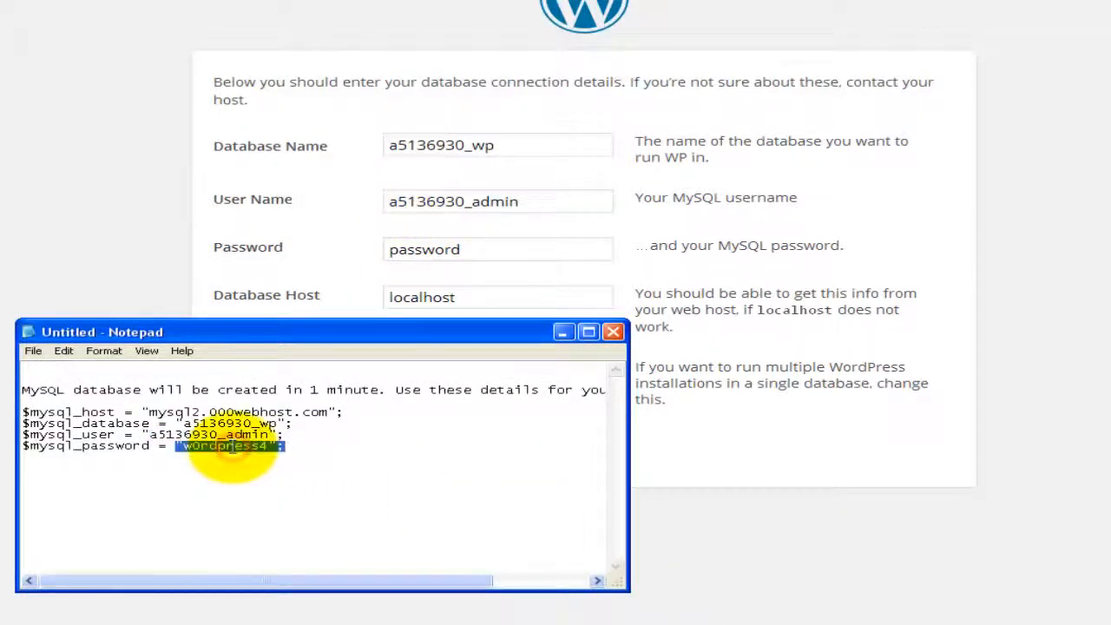
click(230, 445)
drag(183, 445, 269, 445)
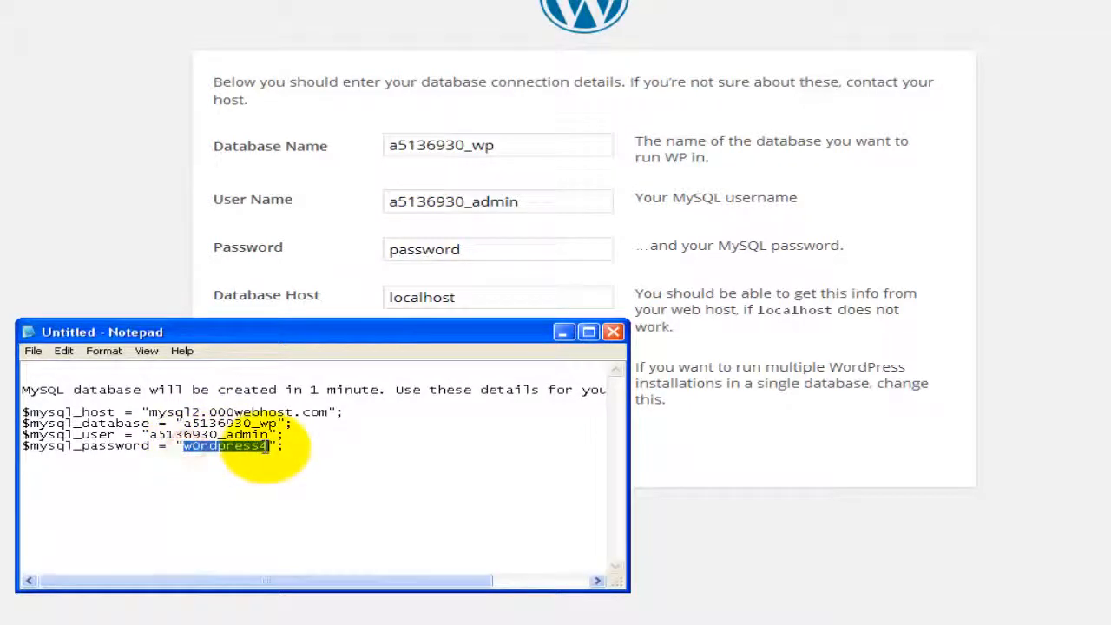
click(420, 250)
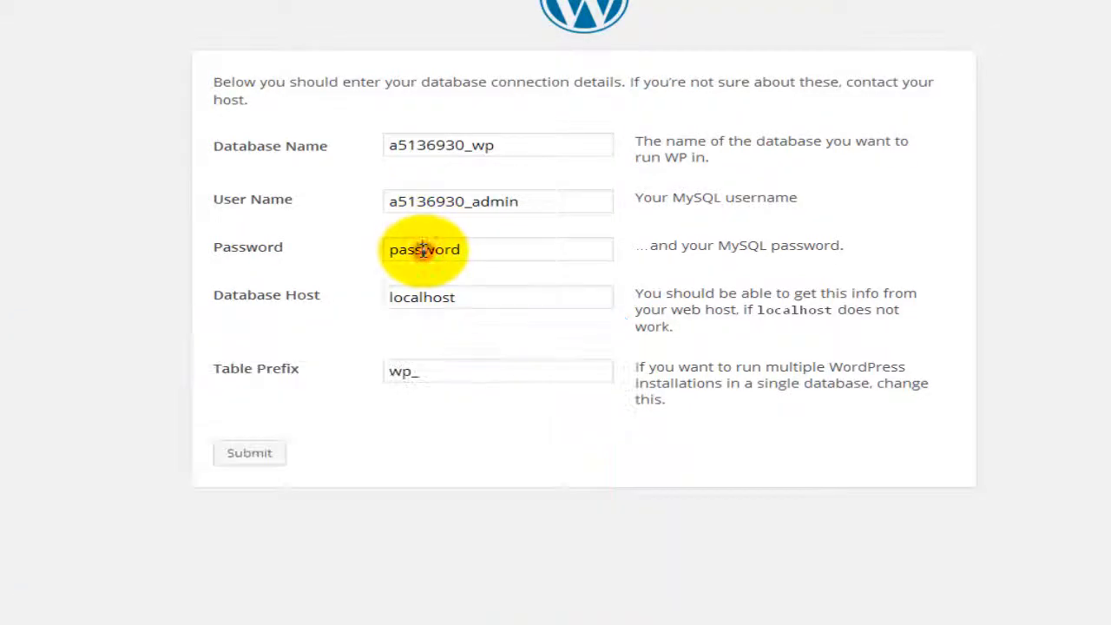
double_click(423, 250)
key(ctrl+v)
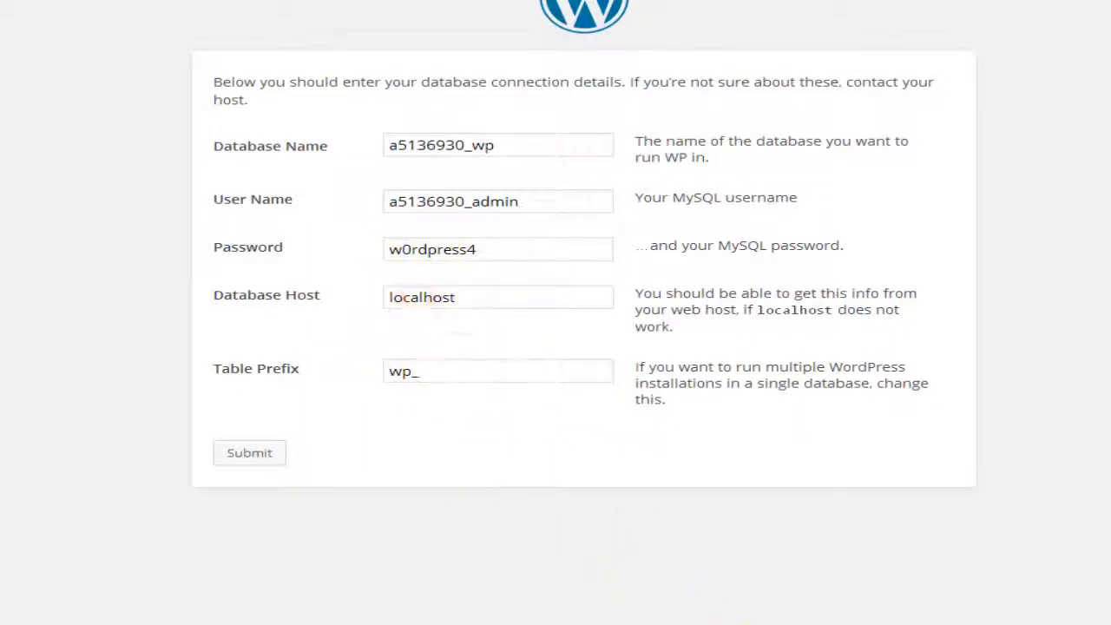
Step: Replace localhost with mysql2.000webhost.com in Database Host
click(648, 624)
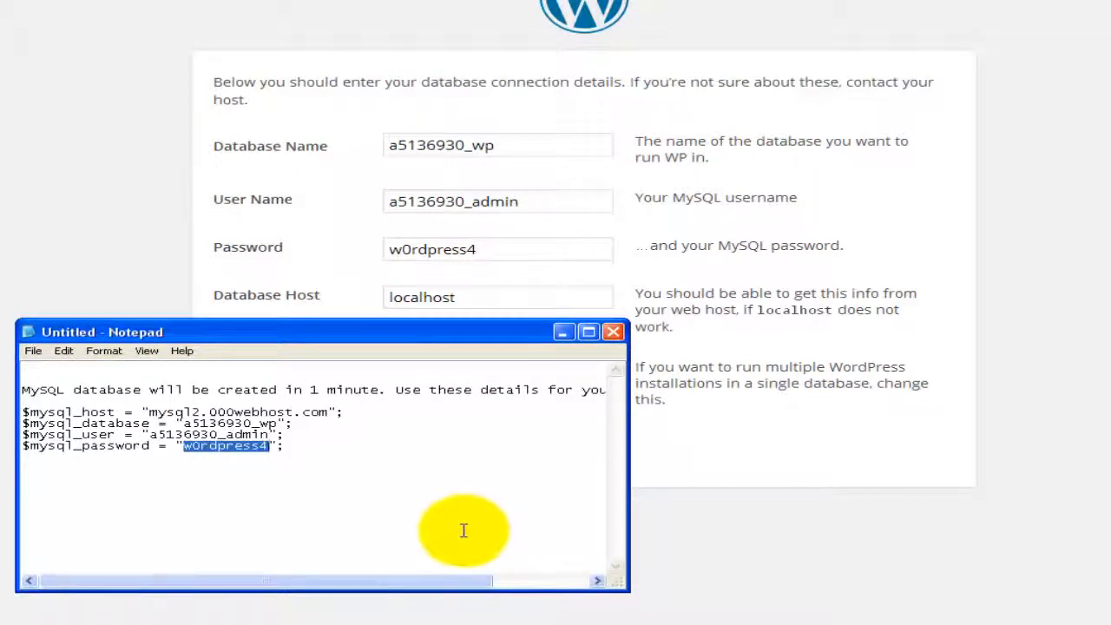
drag(150, 413, 329, 413)
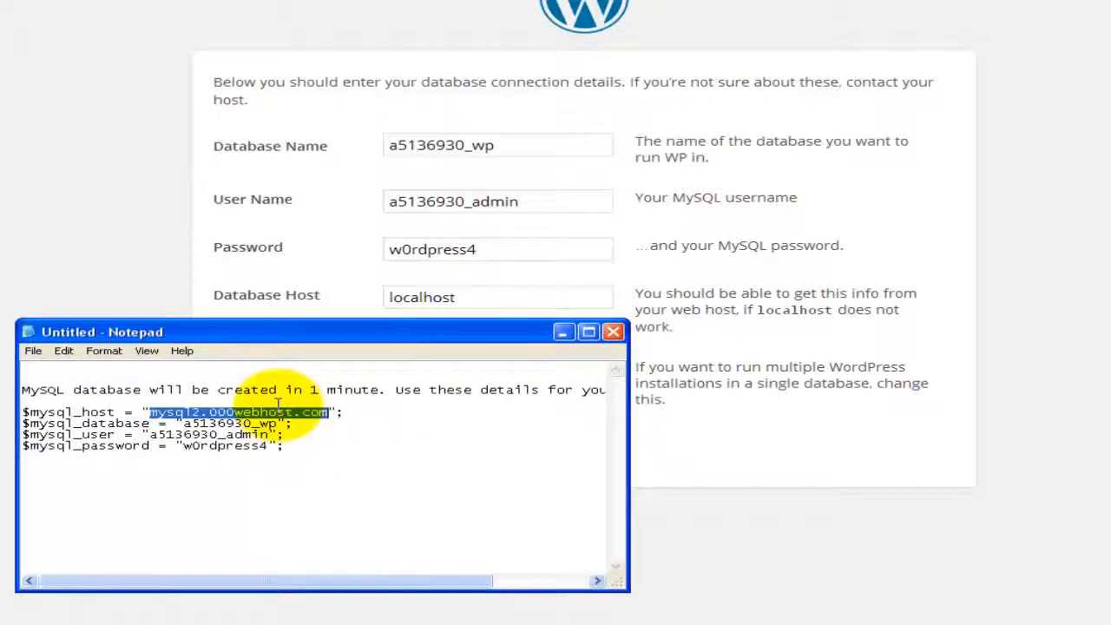
click(422, 298)
double_click(421, 298)
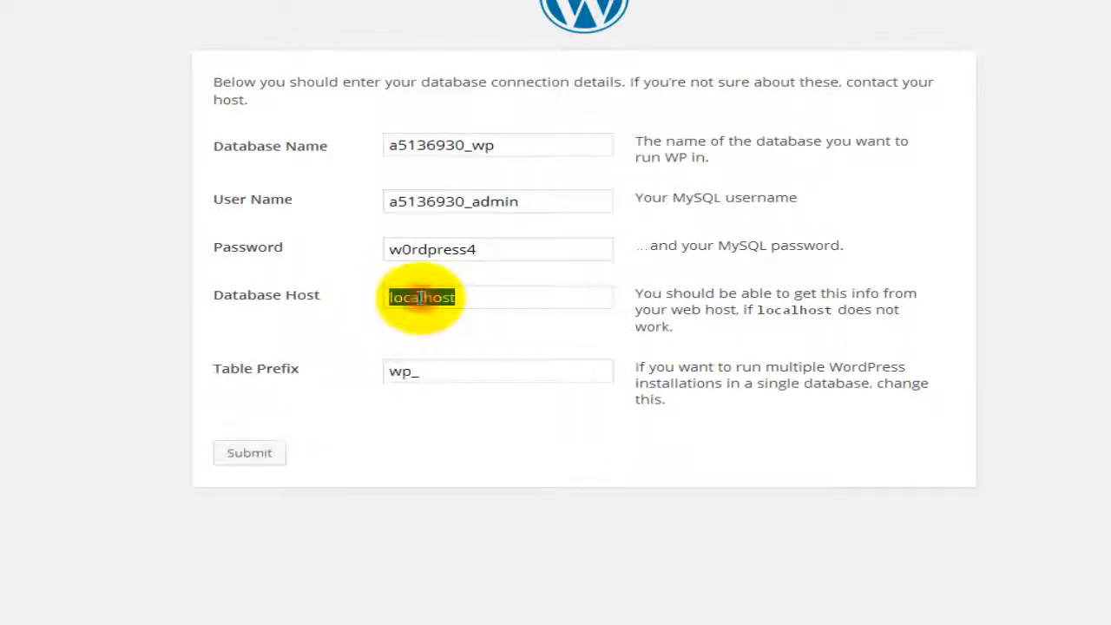
key(ctrl+v)
Step: Keep the wp_ table prefix and submit the database connection details
click(431, 373)
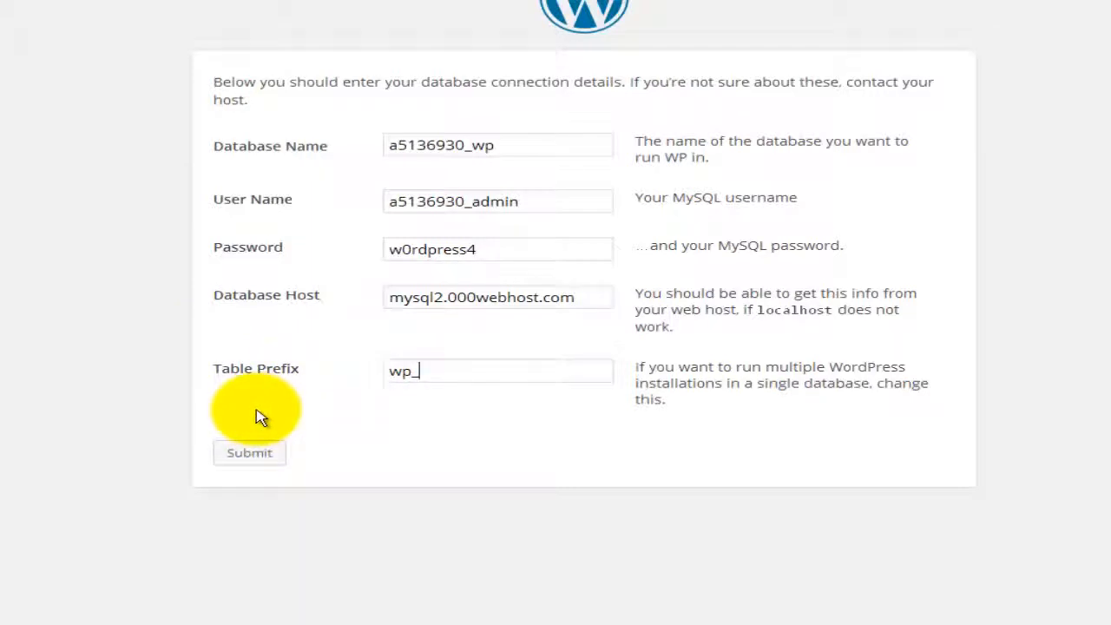
click(401, 371)
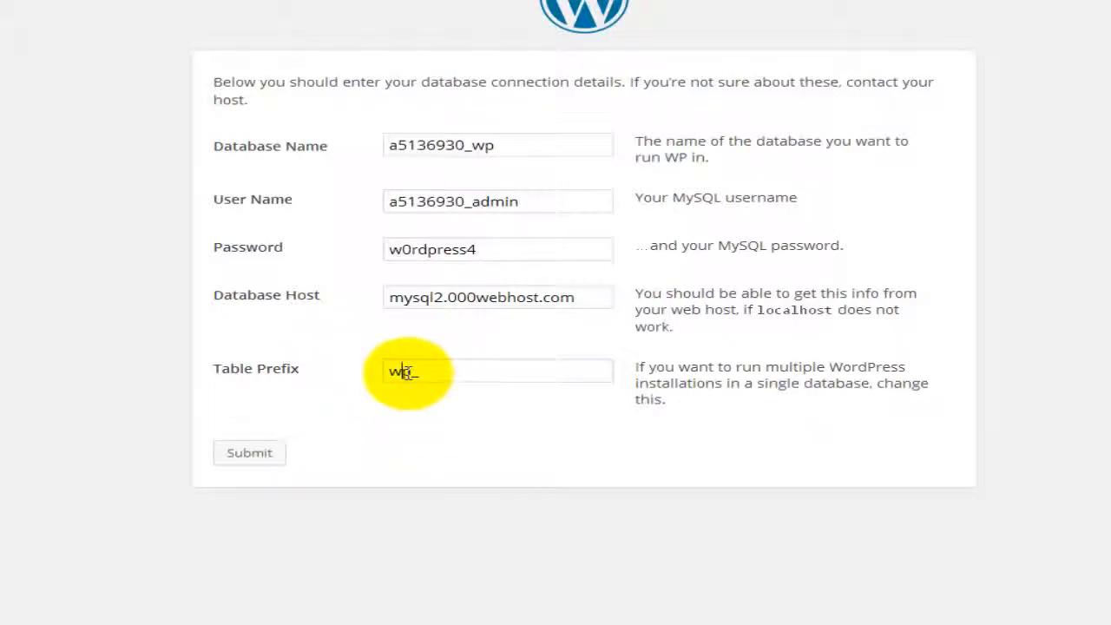
click(396, 371)
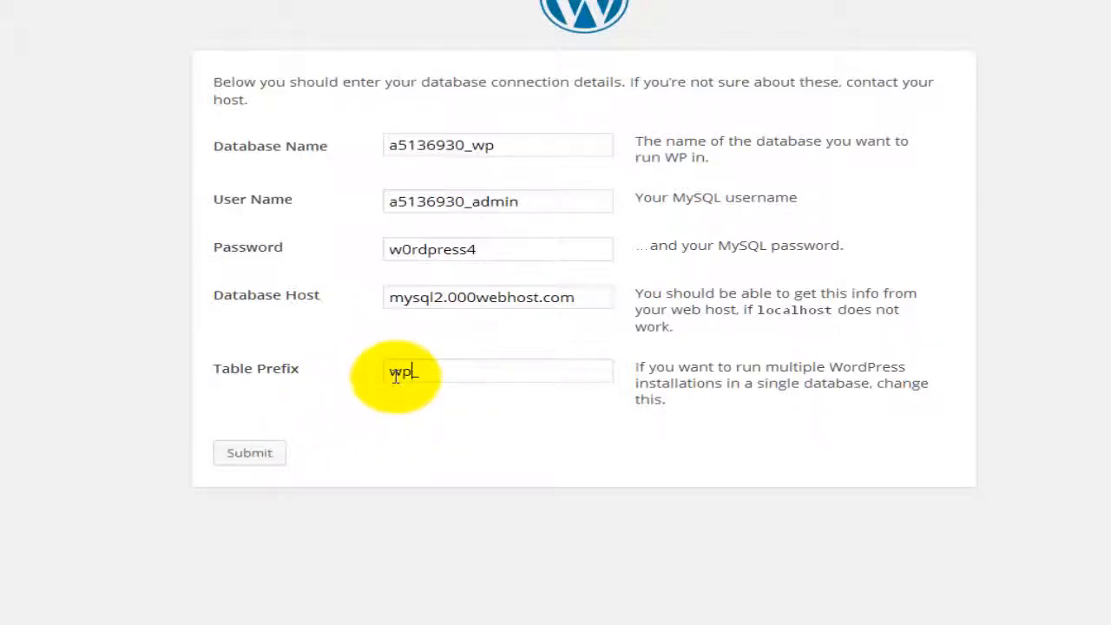
click(427, 373)
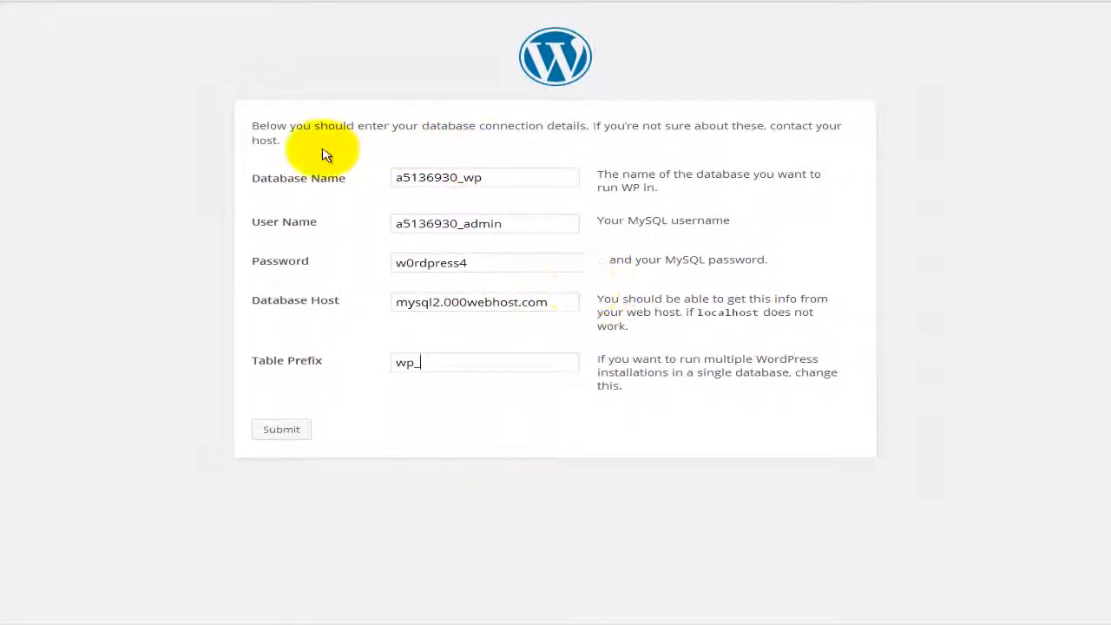
click(292, 438)
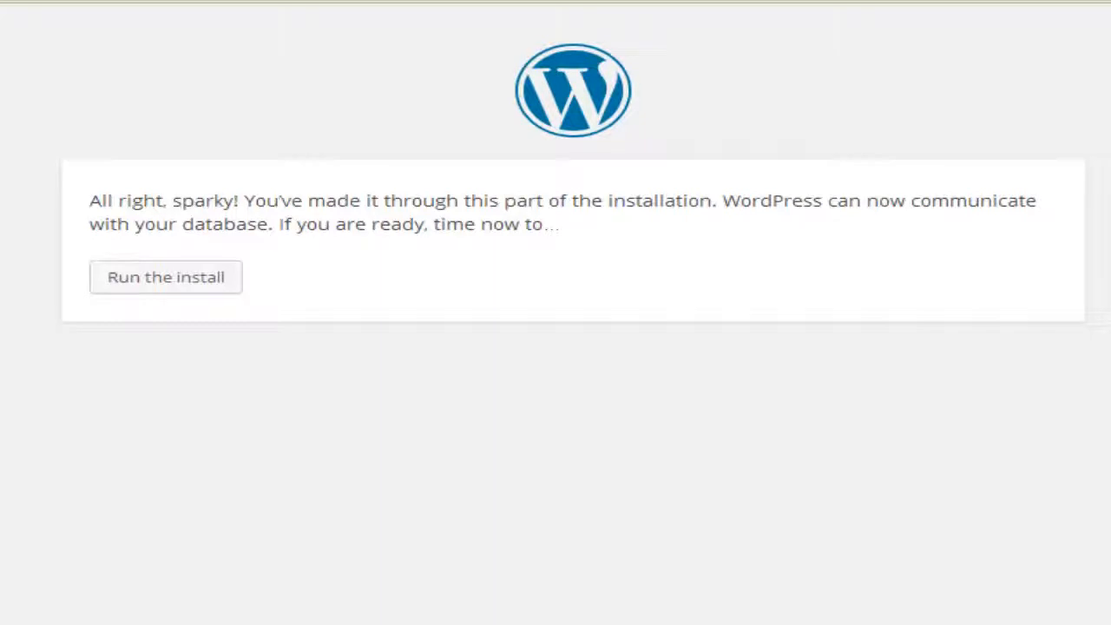
Step: Run the install and enter 'Wordpress Tutorial' as the site title
click(170, 280)
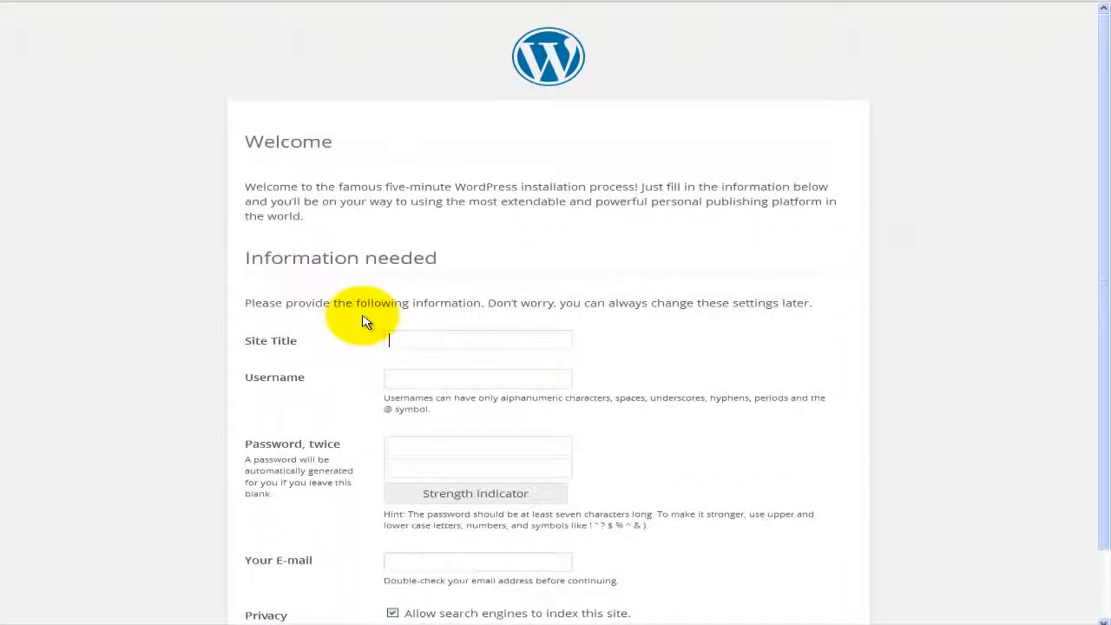
scroll(364, 321, down, 1)
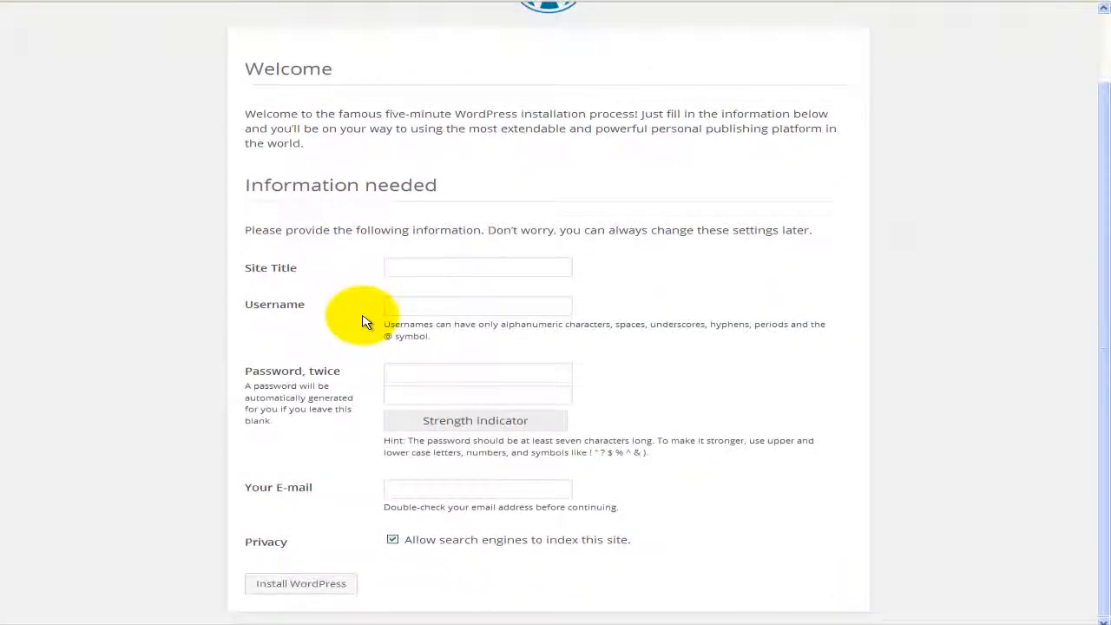
click(396, 268)
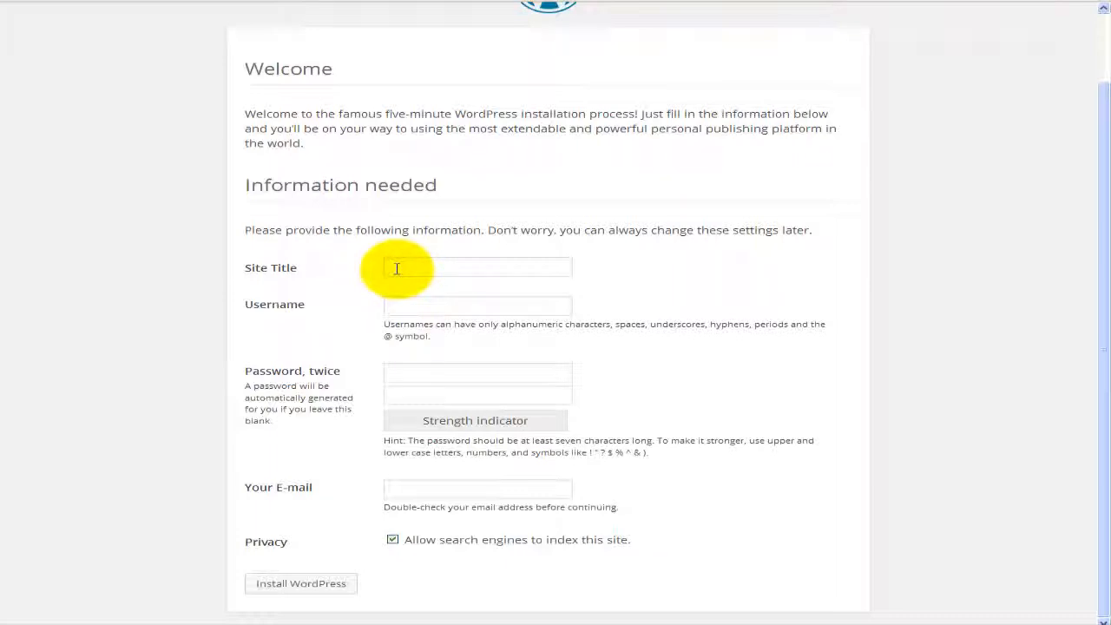
text(Word ppress Tutorial)
Step: Fill in the admin username and e-mail, and disable search engine indexing
key(Tab)
text(wordpress)
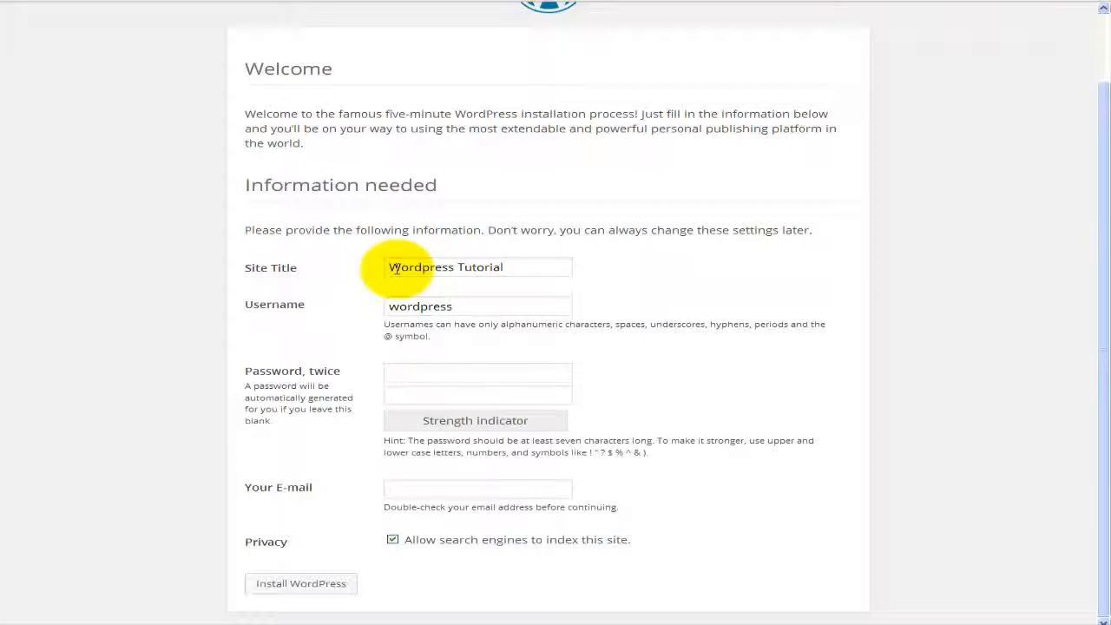
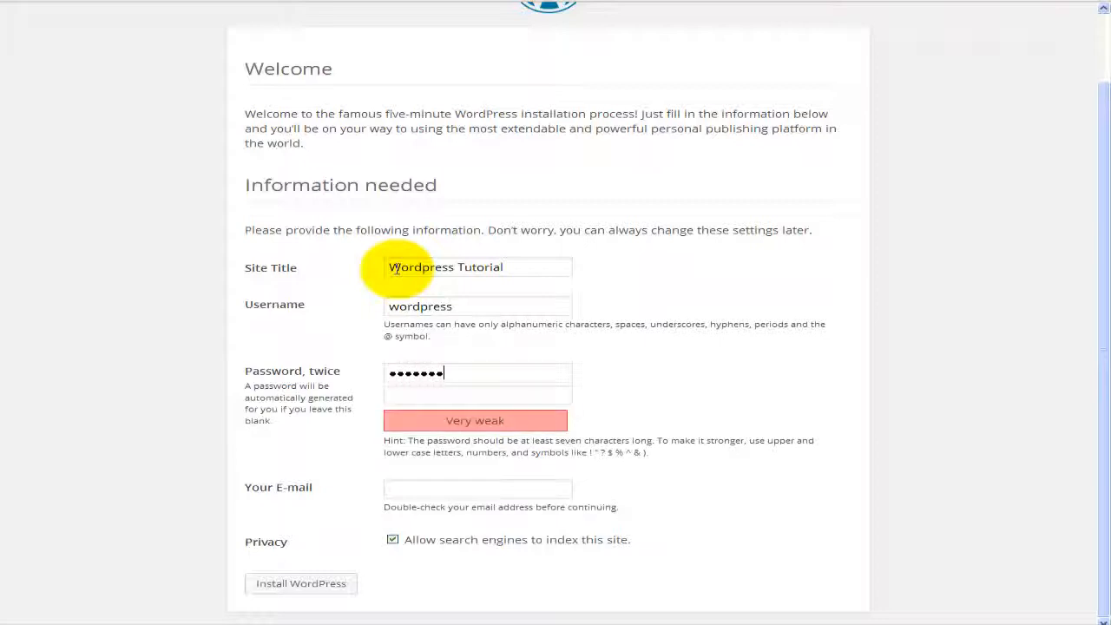
key(ctrl+v)
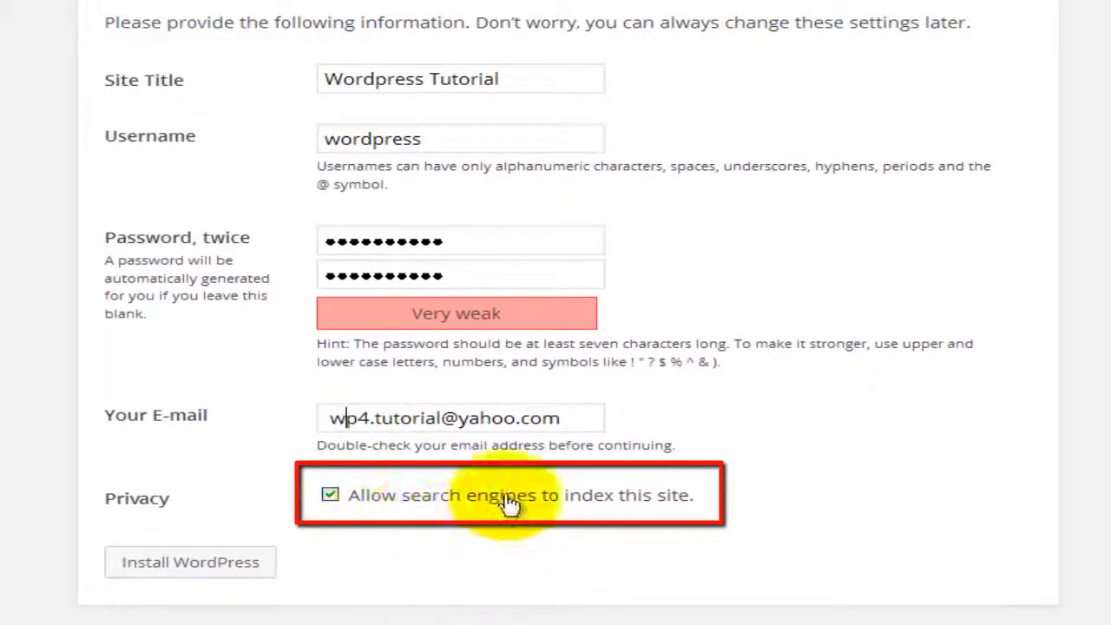
click(330, 496)
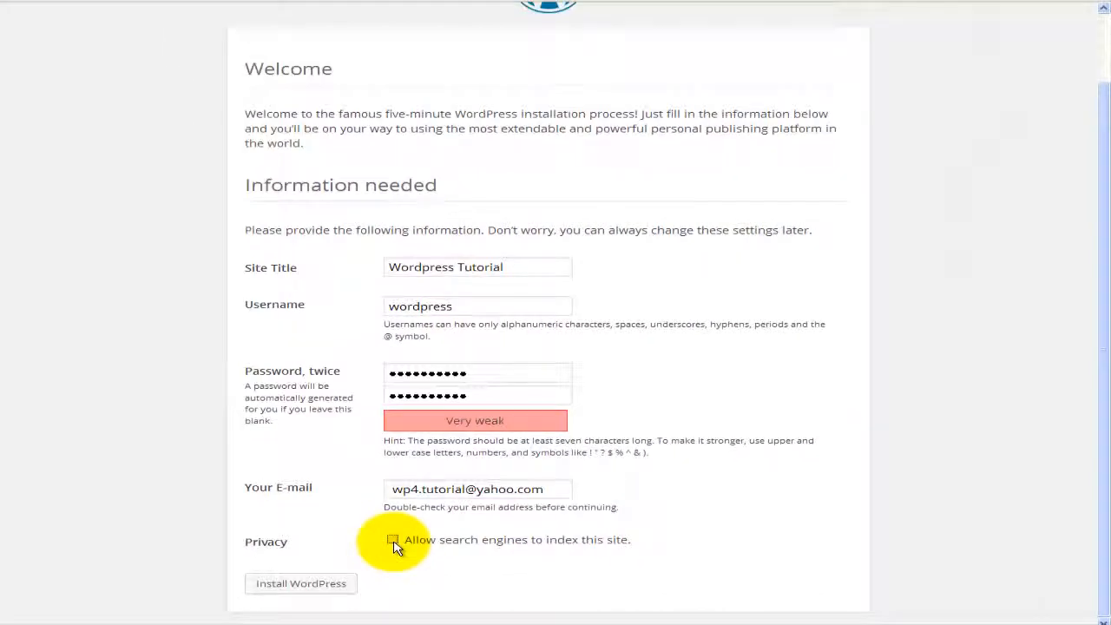
Step: Install WordPress and copy the admin username from the Success page
click(335, 593)
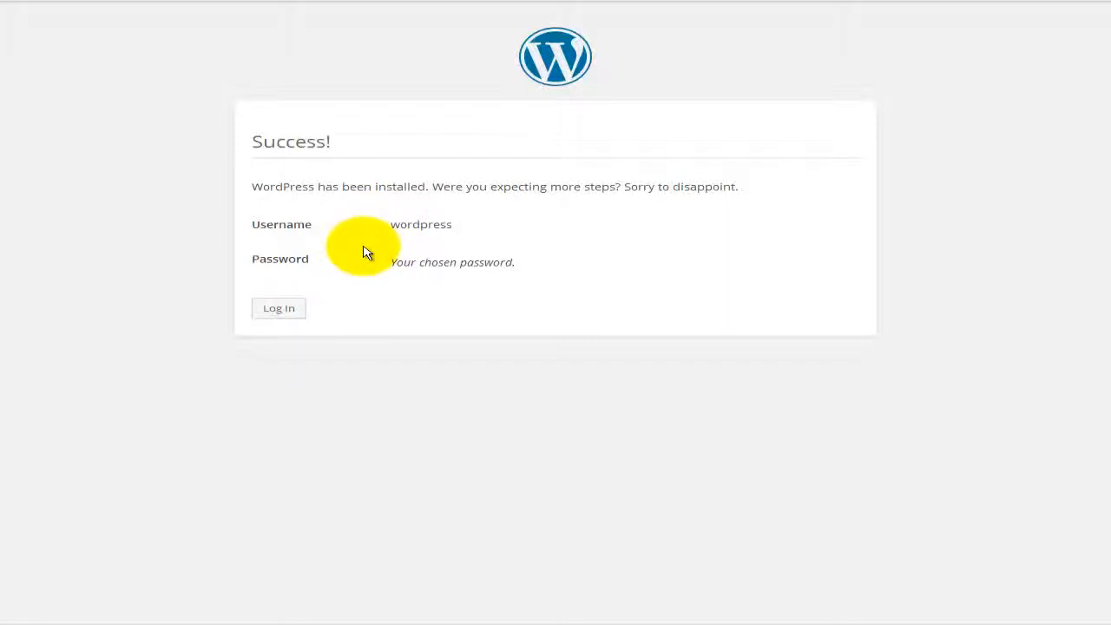
double_click(403, 224)
right_click(404, 224)
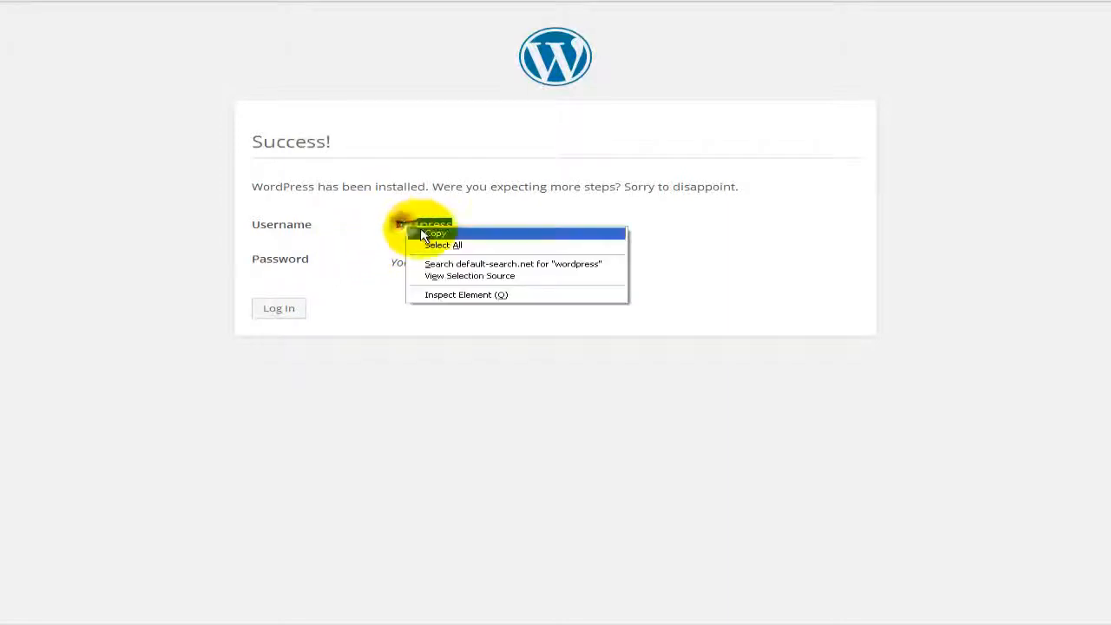
click(418, 232)
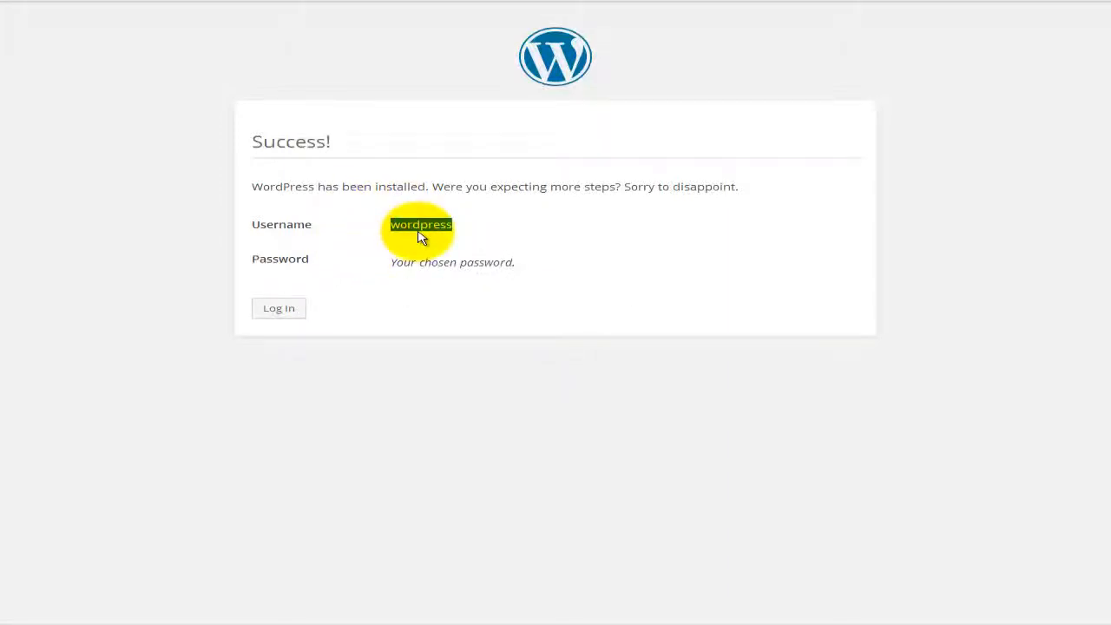
Step: Add the admin username and password to Notepad as user: and pass: lines
click(686, 620)
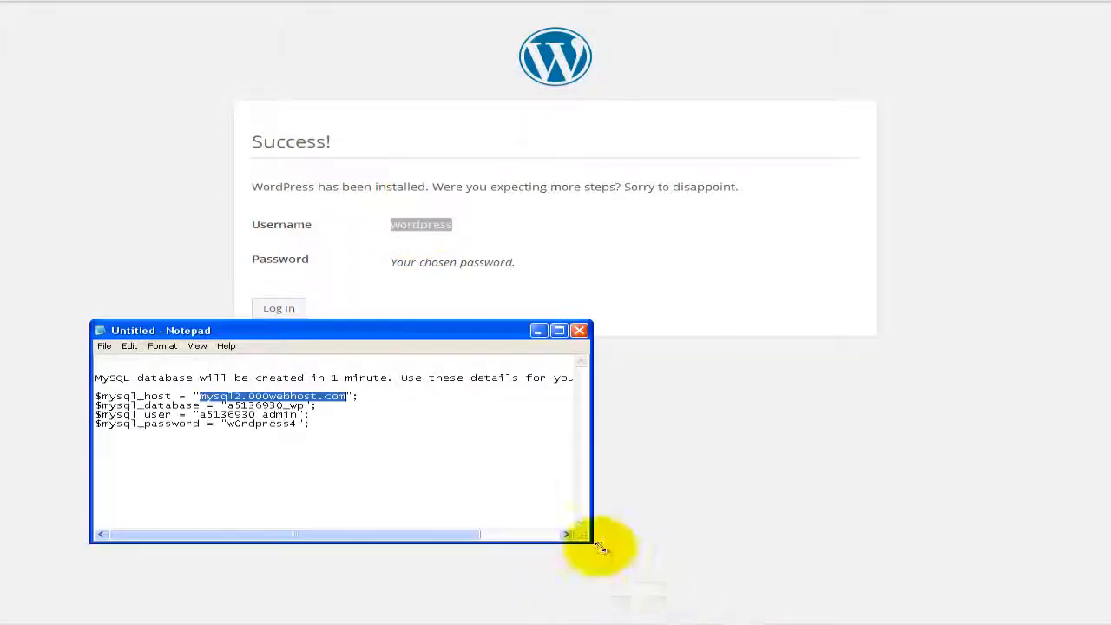
click(451, 477)
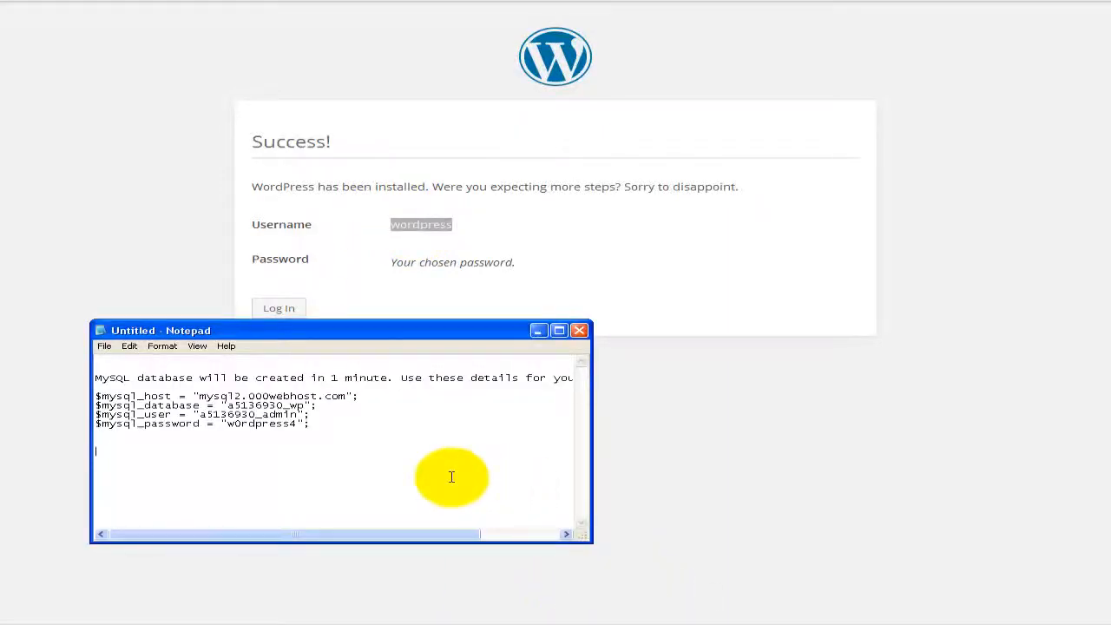
key(ctrl+v)
key(Home)
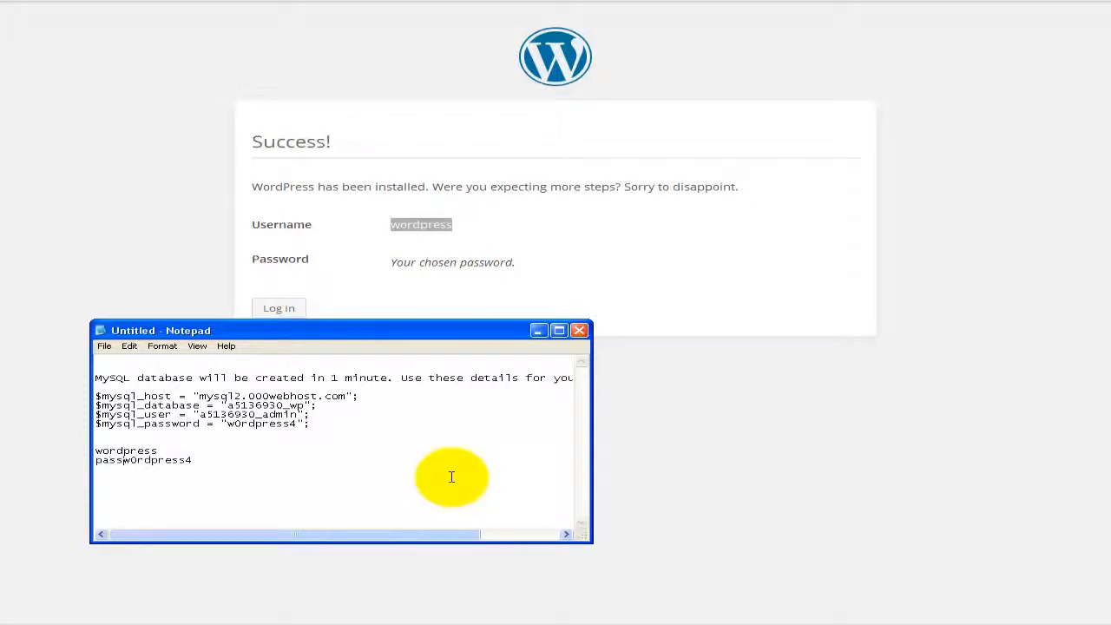
key(Up)
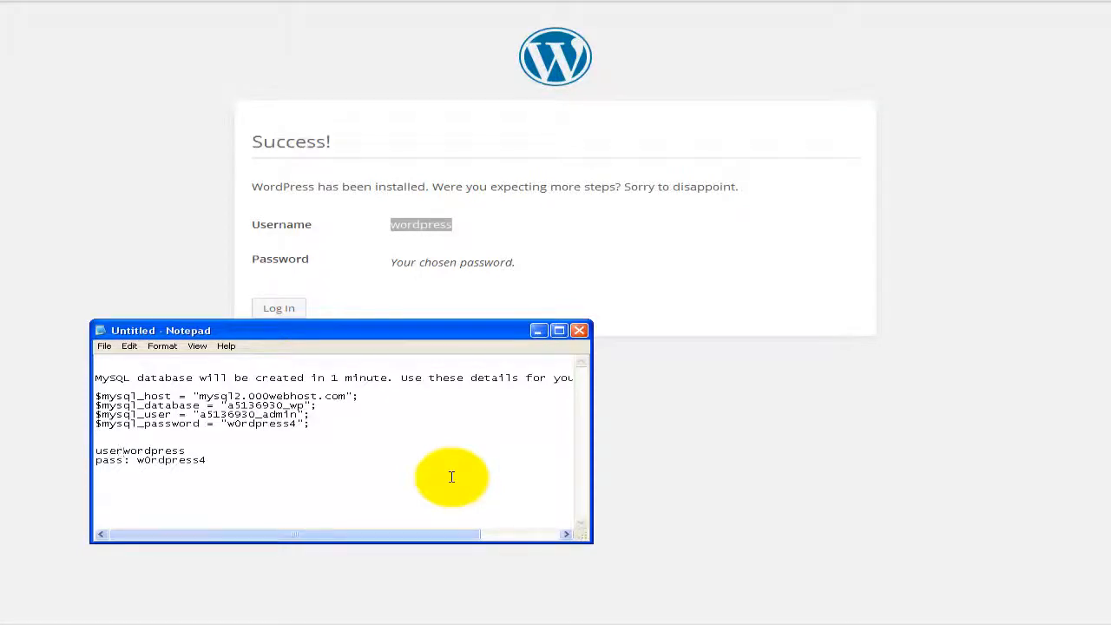
click(659, 408)
Step: Log in as the admin with Remember Me checked to reach the Dashboard
click(273, 308)
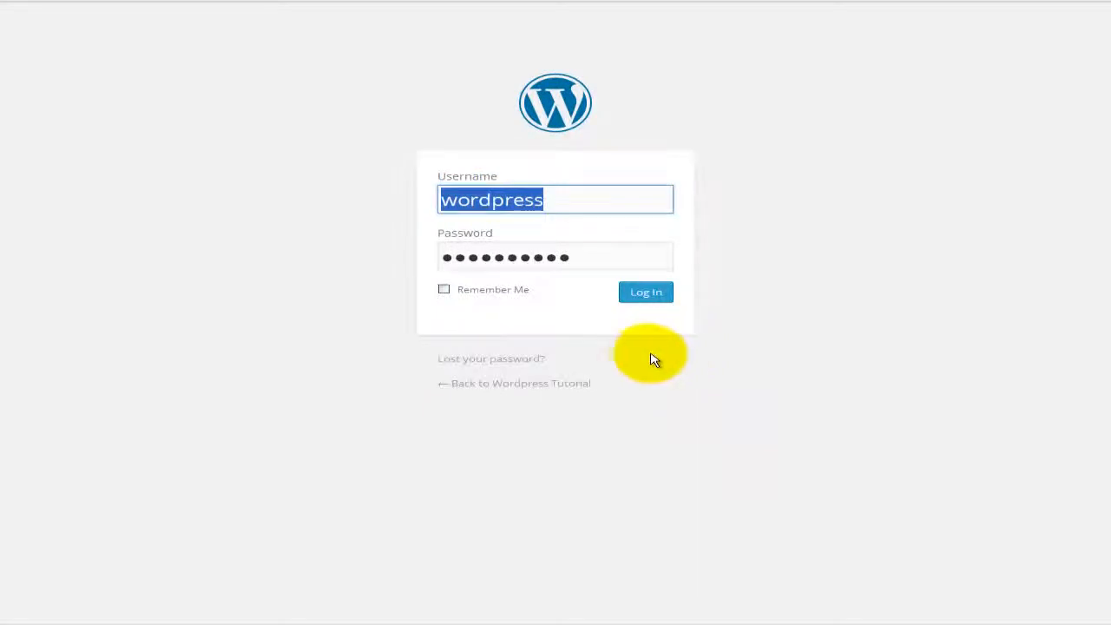
click(445, 290)
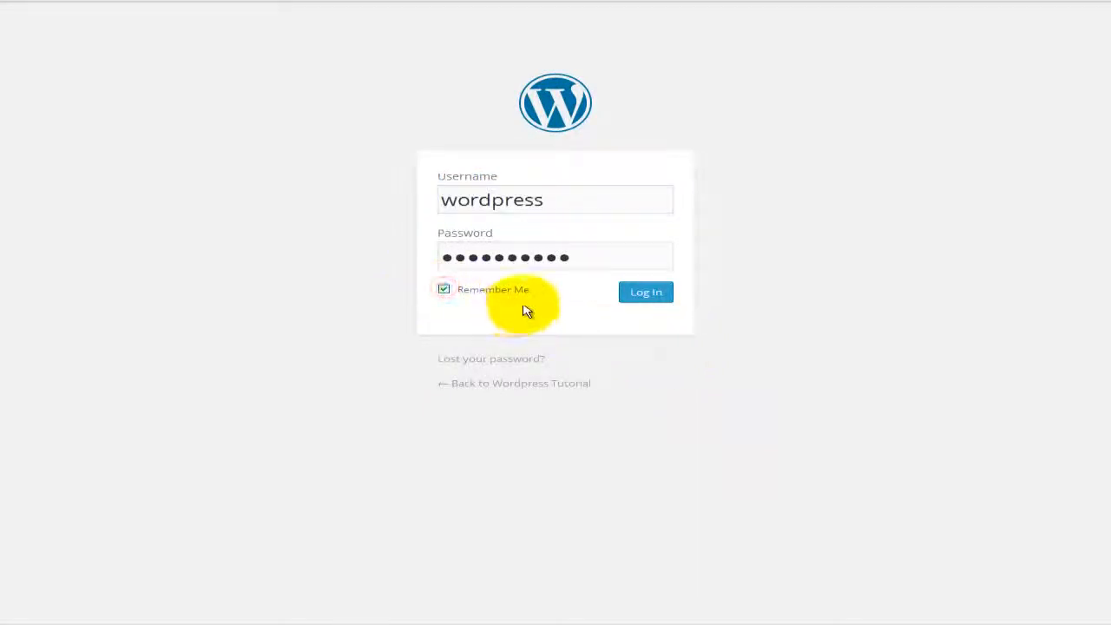
click(657, 300)
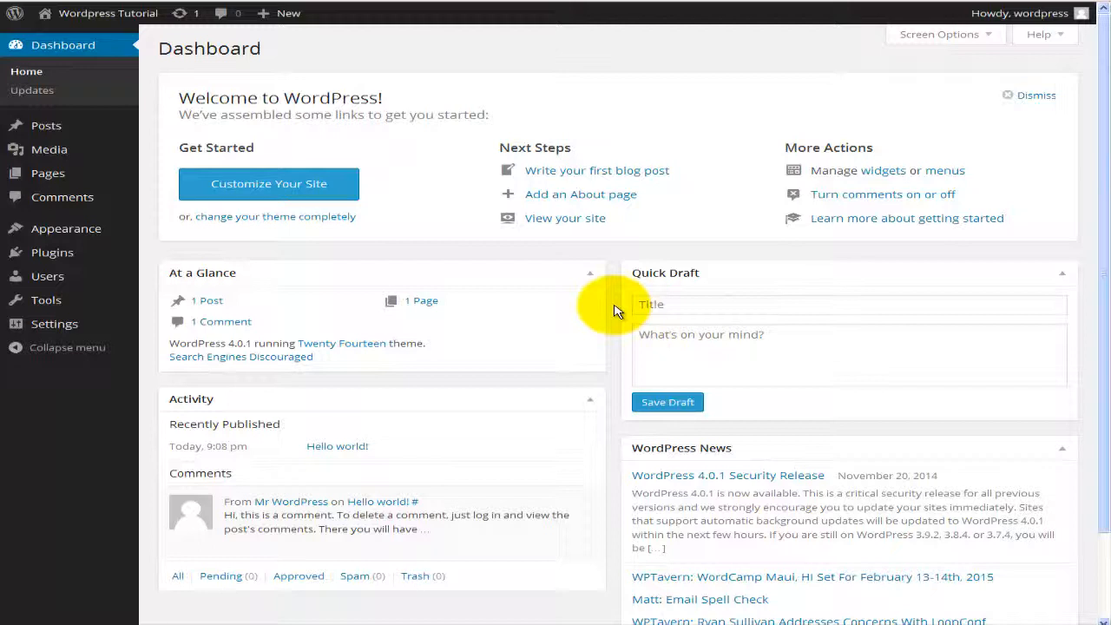
mouse_move(54, 135)
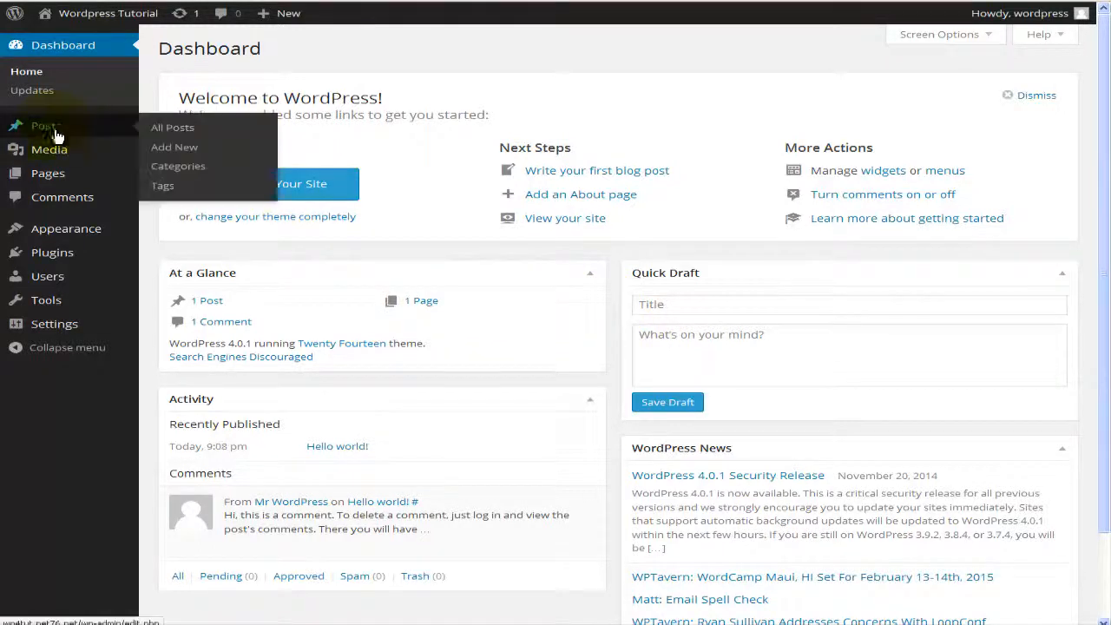
mouse_move(57, 231)
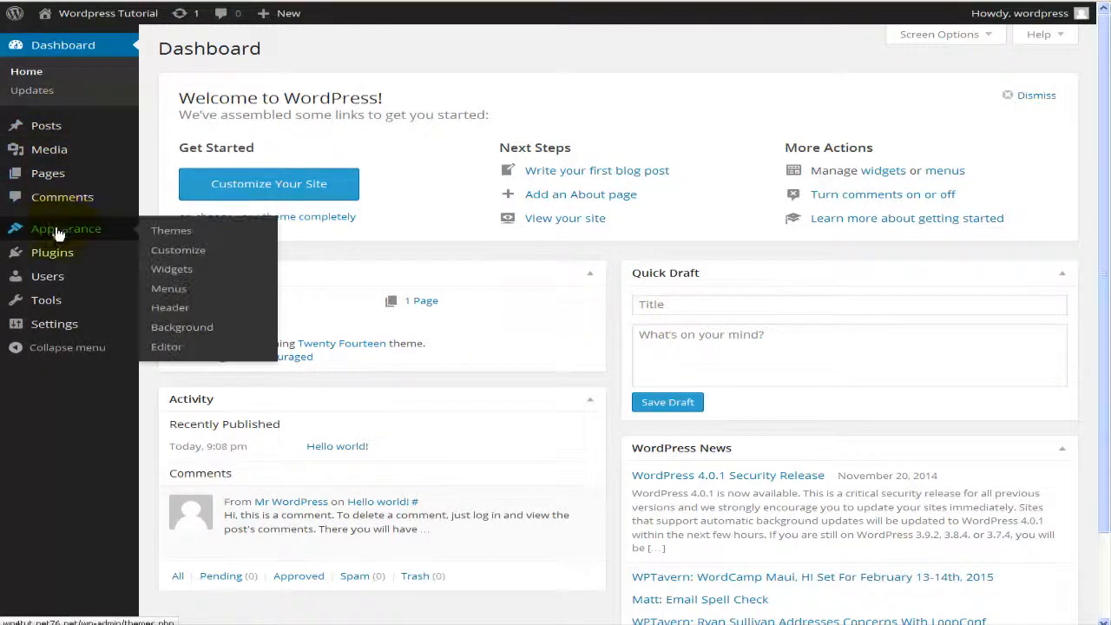
mouse_move(74, 283)
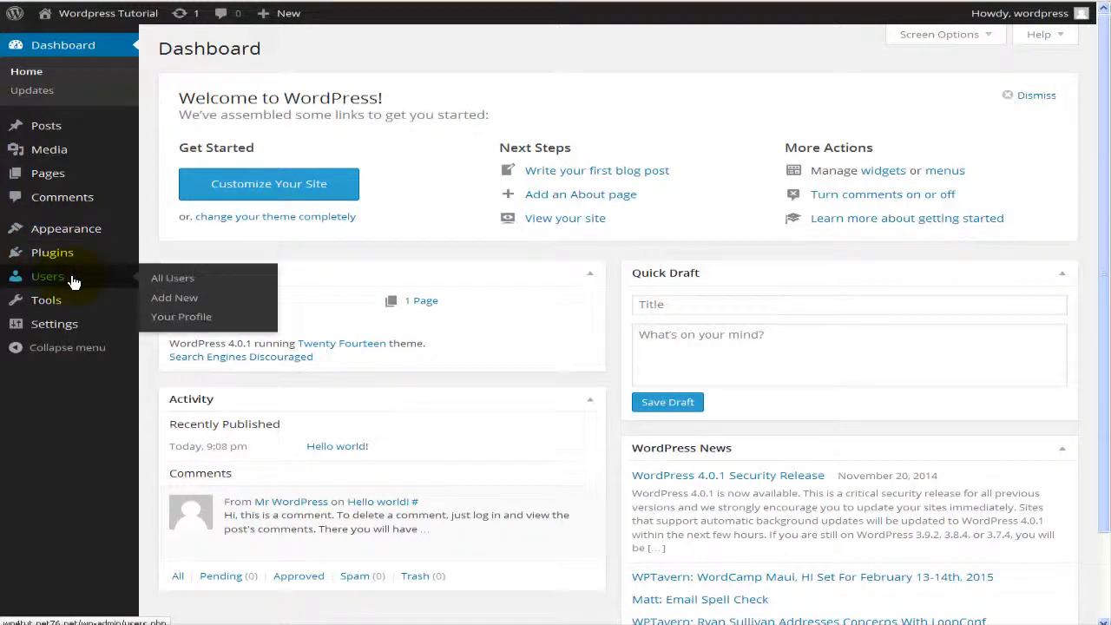
mouse_move(102, 125)
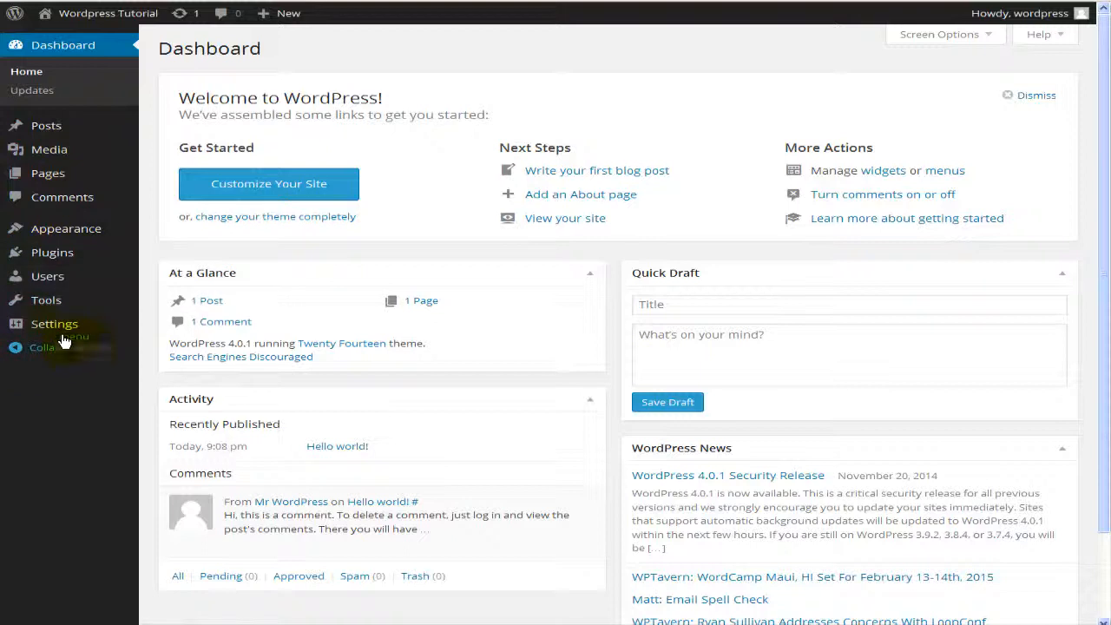
mouse_move(62, 302)
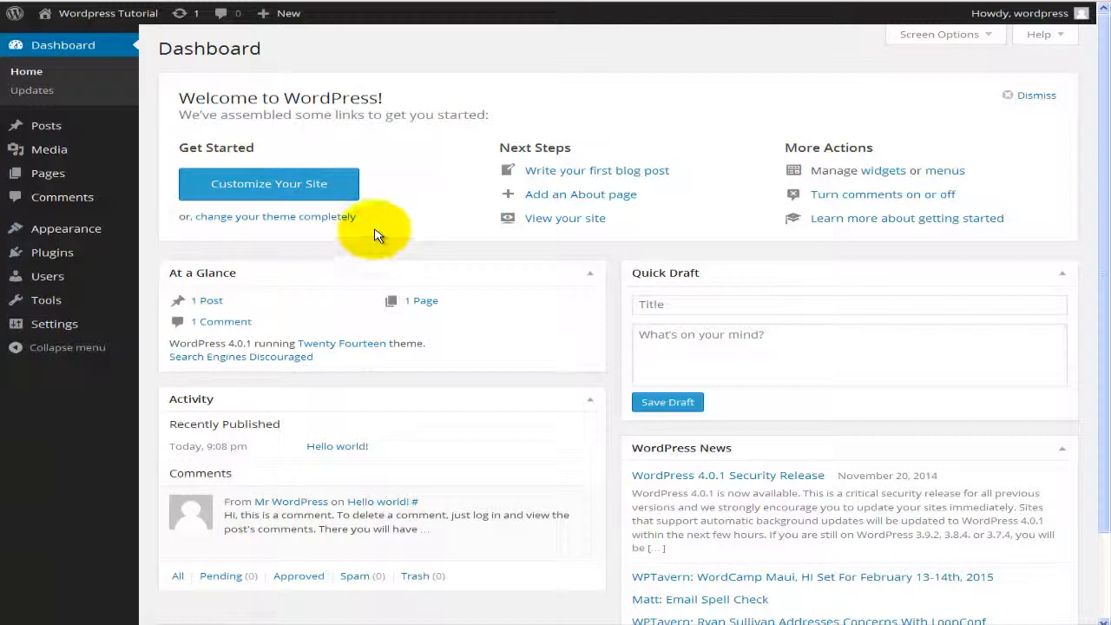
scroll(375, 236, down, 2)
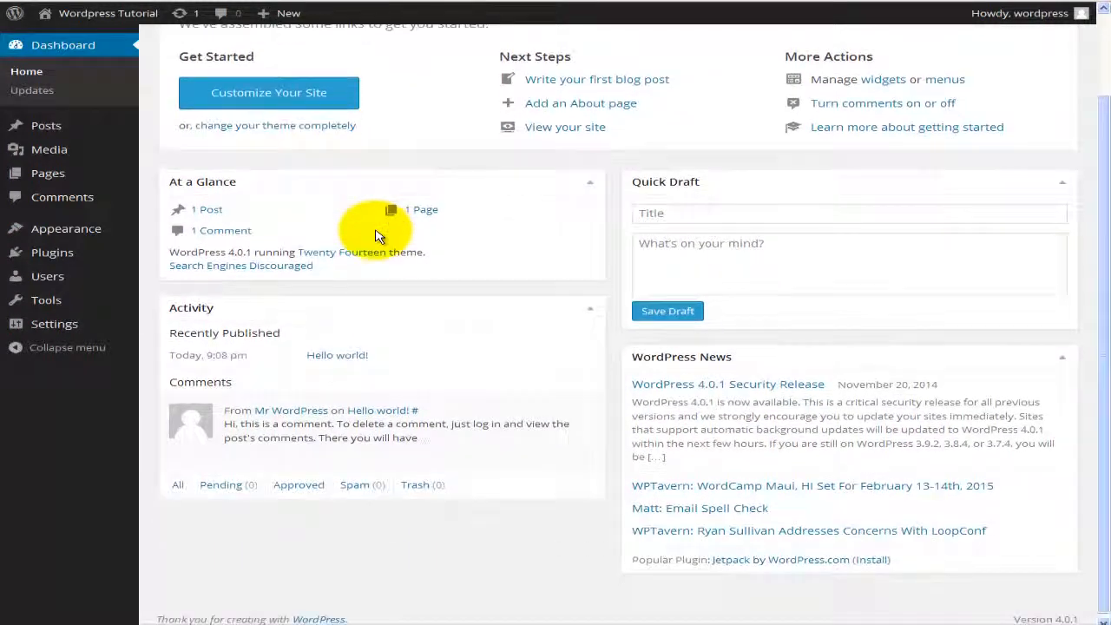
scroll(375, 236, up, 2)
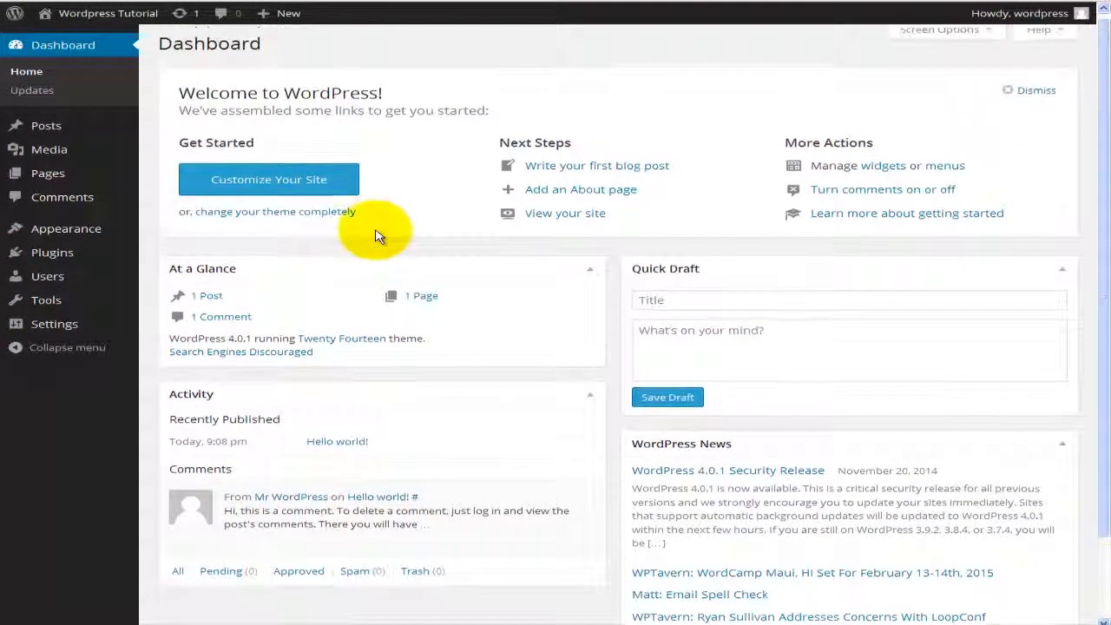
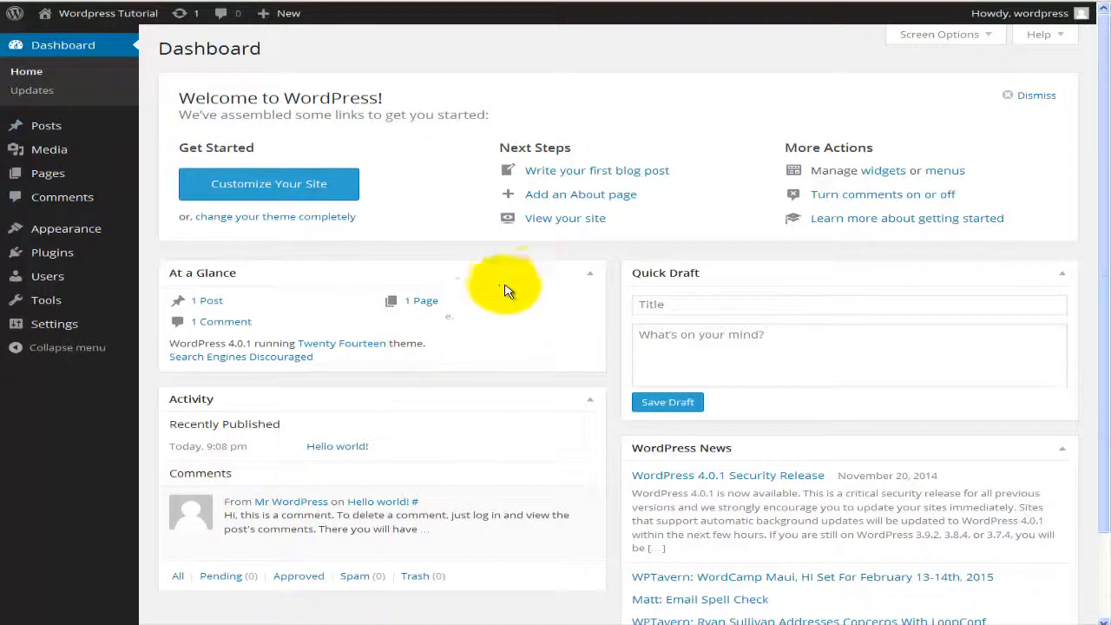
Step: Scroll through the front page to view the Hello world! post
scroll(474, 316, down, 2)
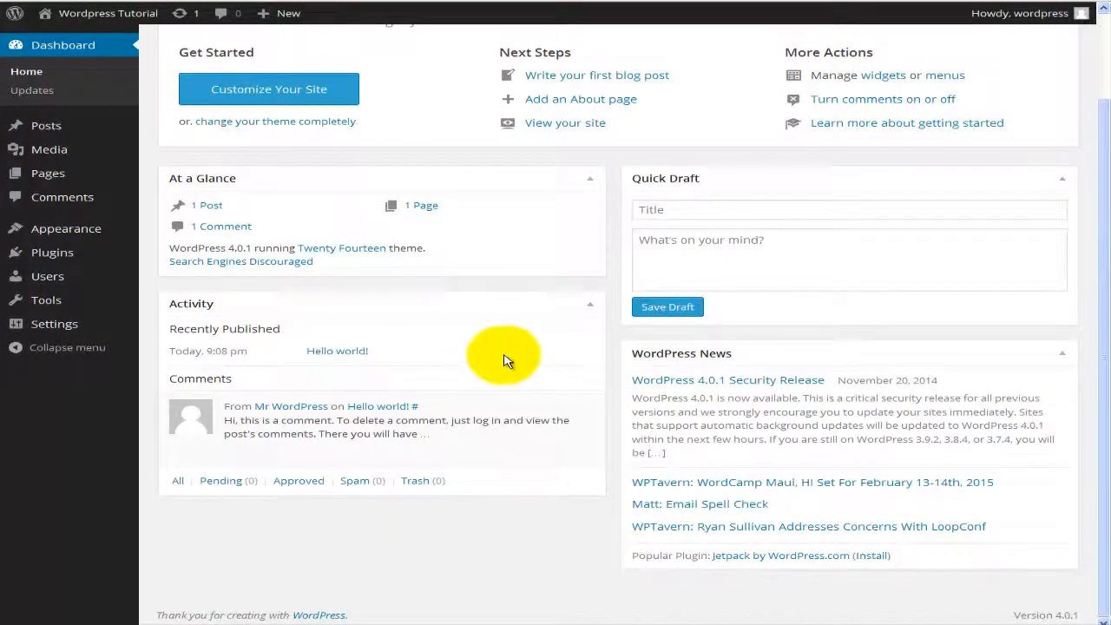
scroll(501, 361, up, 2)
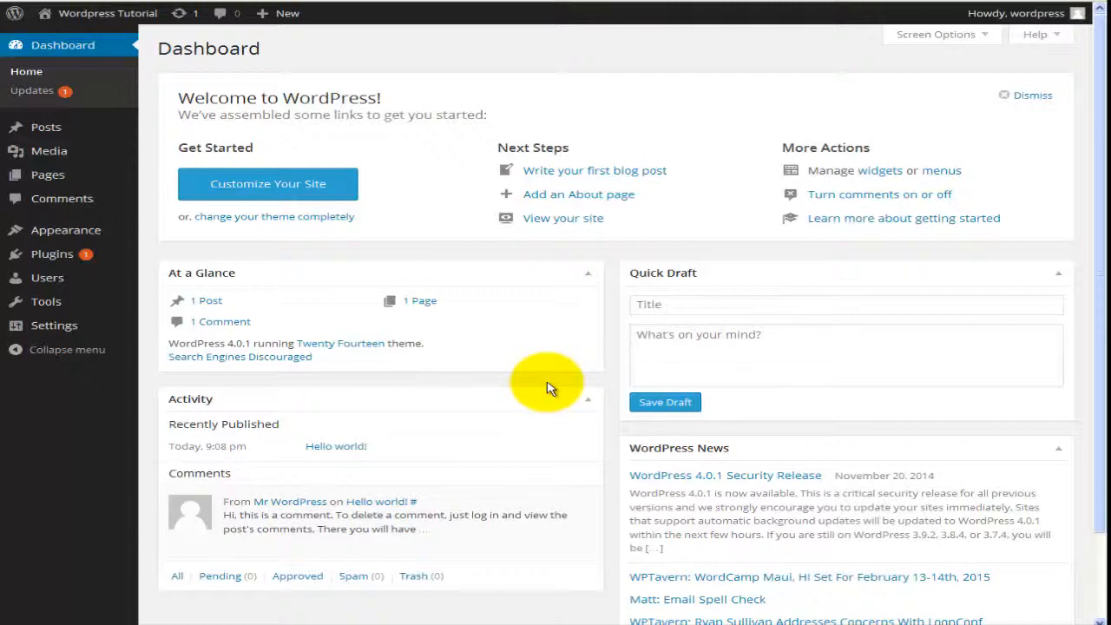
scroll(547, 388, down, 2)
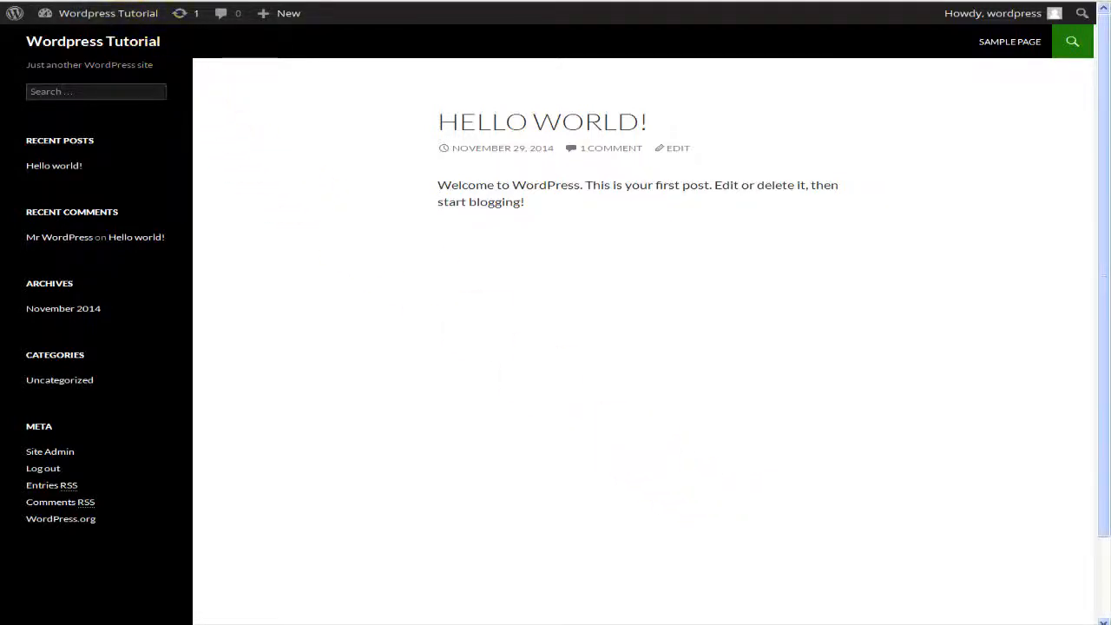
Step: Return from the public front page to the admin Dashboard via the site-name menu
click(165, 1)
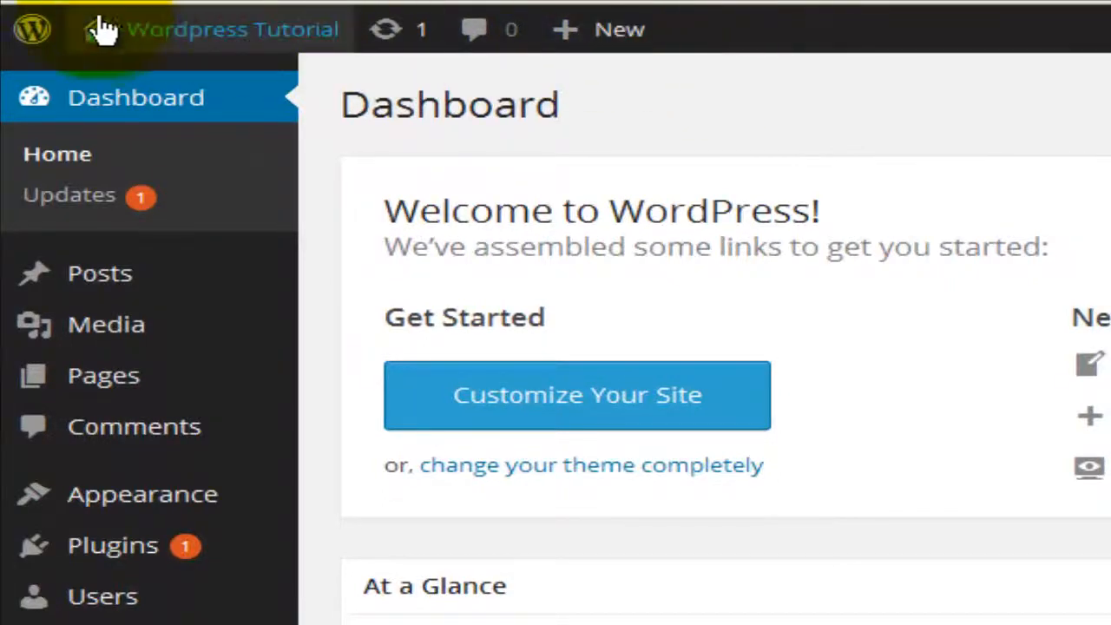
mouse_move(48, 30)
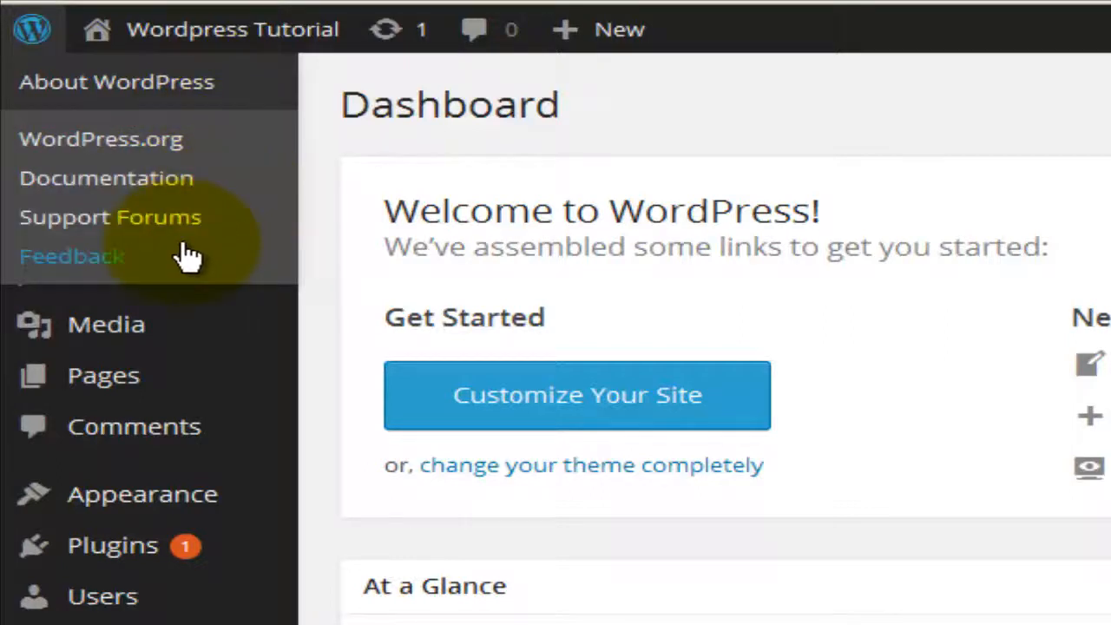
mouse_move(124, 40)
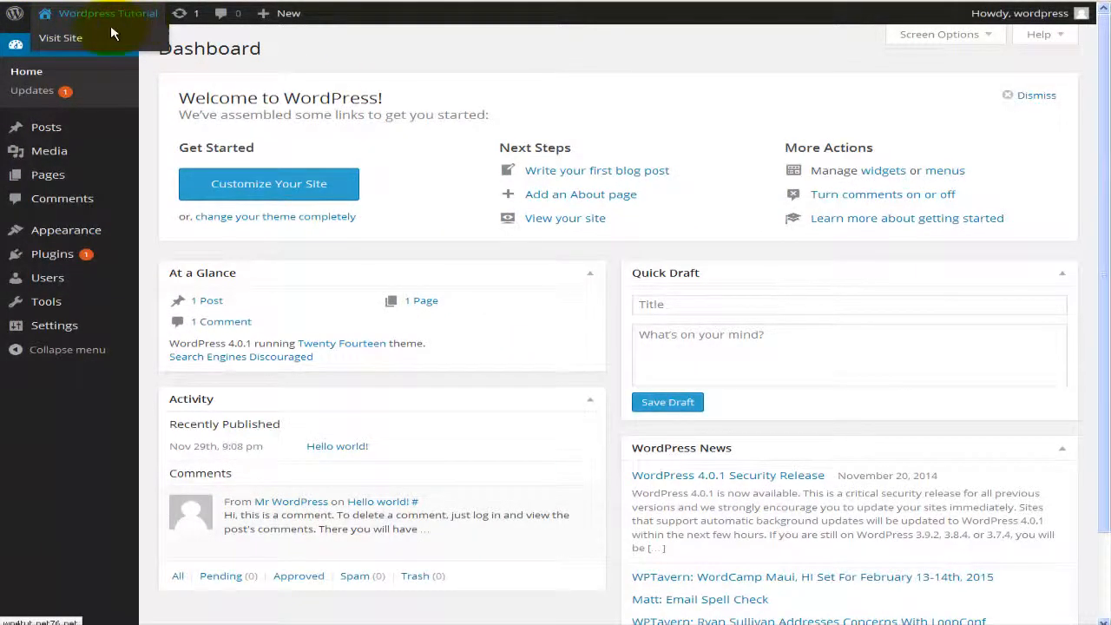
click(77, 39)
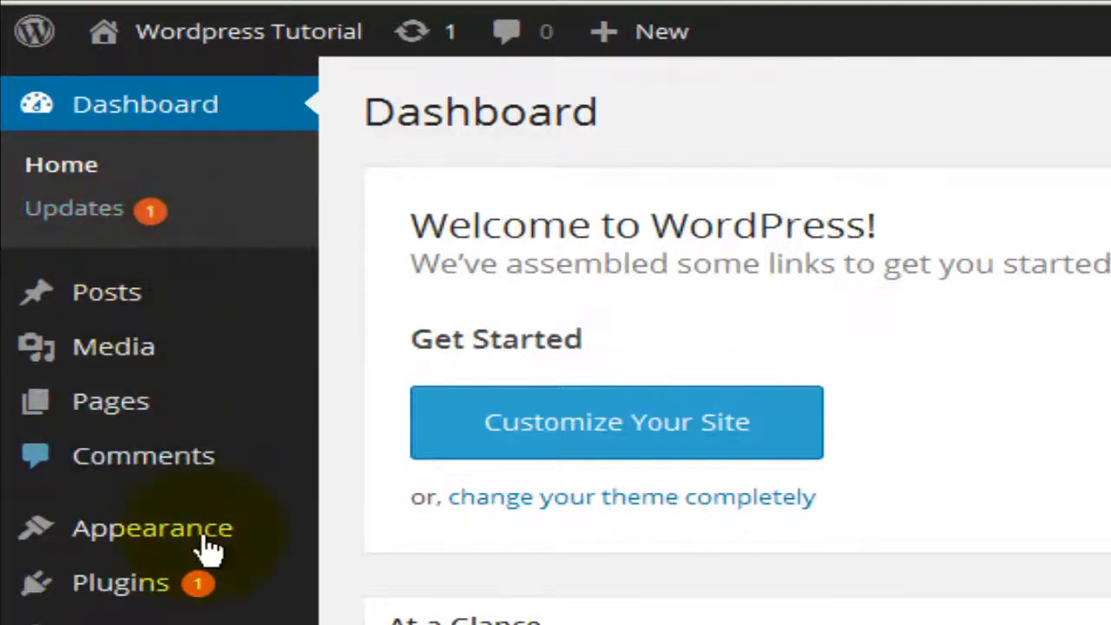
mouse_move(213, 611)
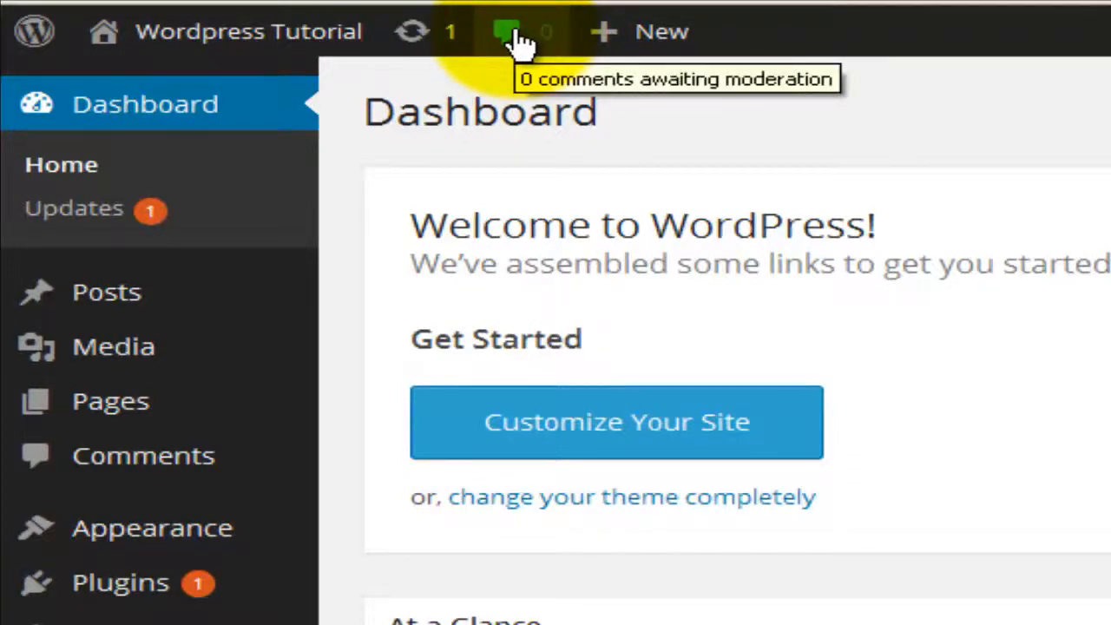
mouse_move(664, 34)
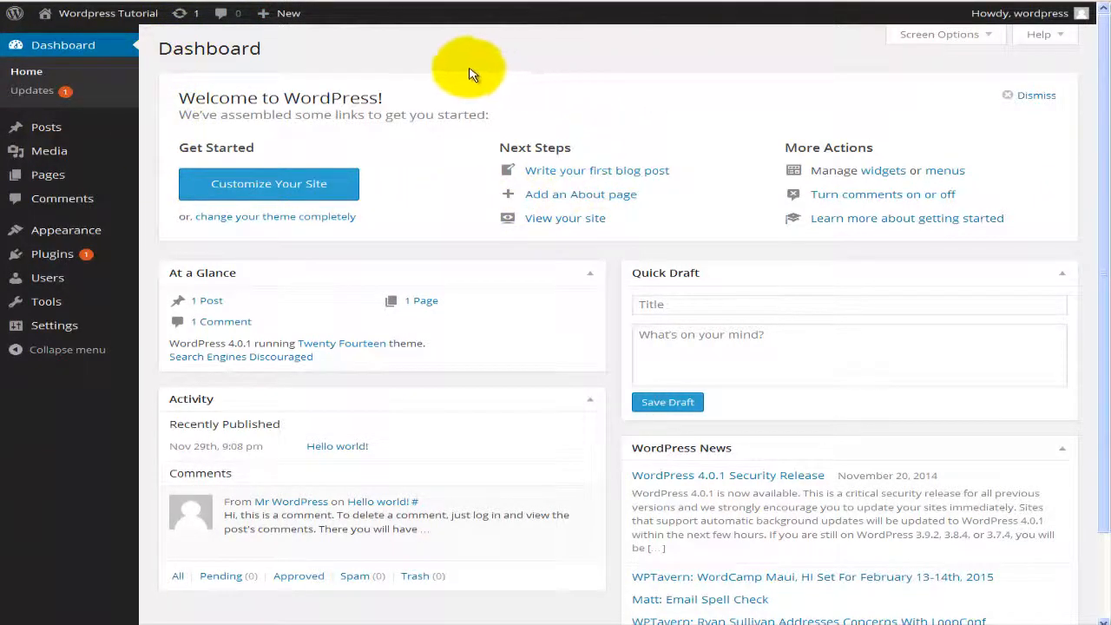
scroll(397, 112, down, 2)
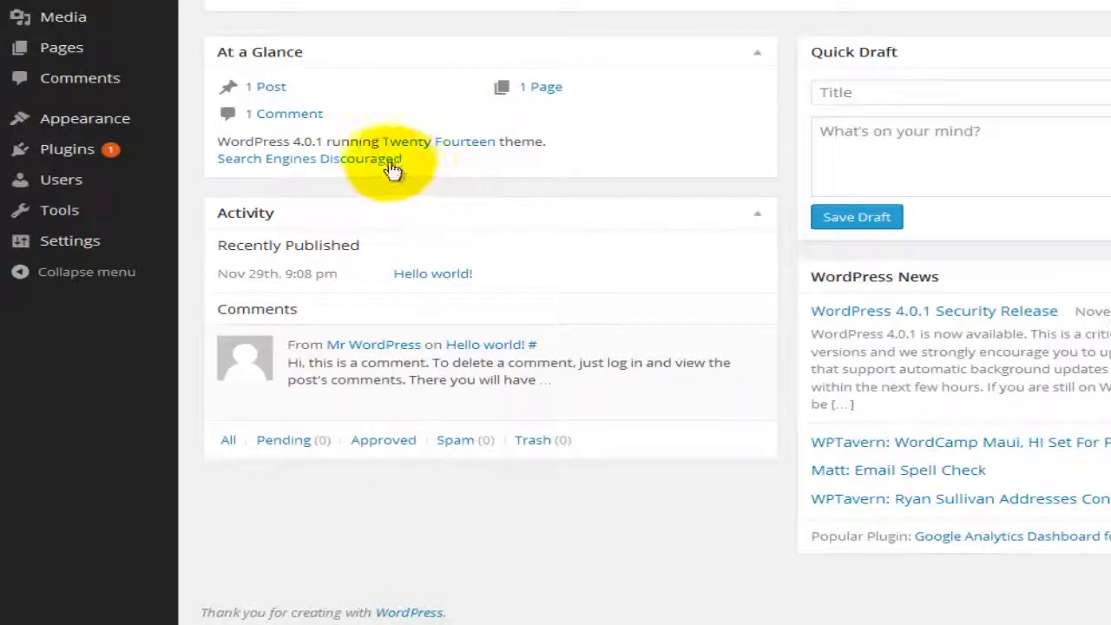
mouse_move(386, 168)
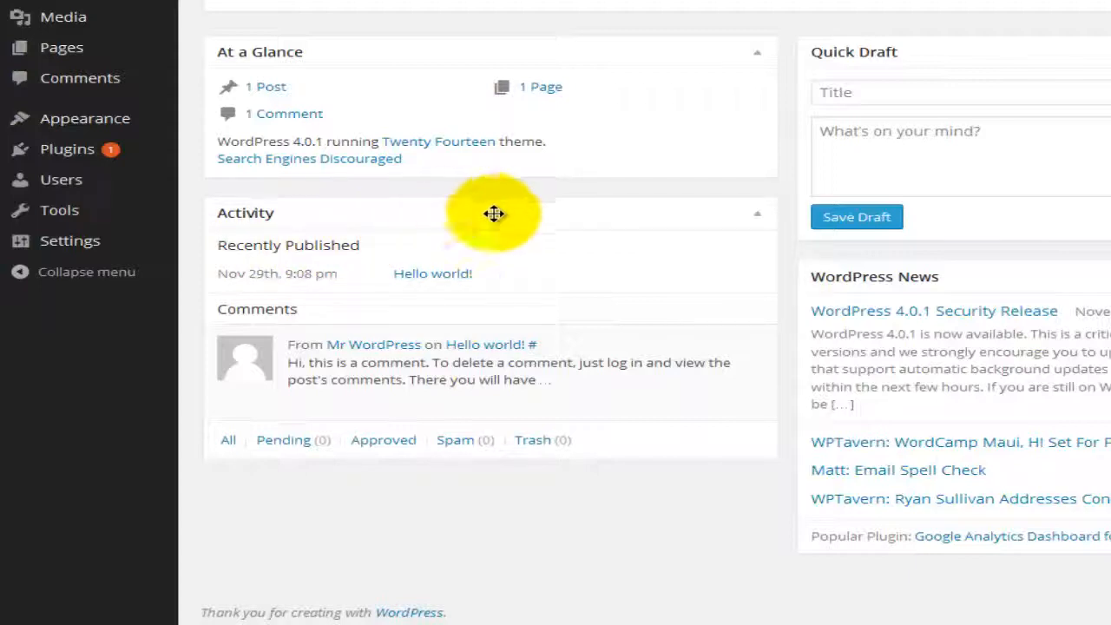
Step: Toggle the Dashboard boxes, ending with At a Glance collapsed and Activity and Quick Draft expanded
click(760, 54)
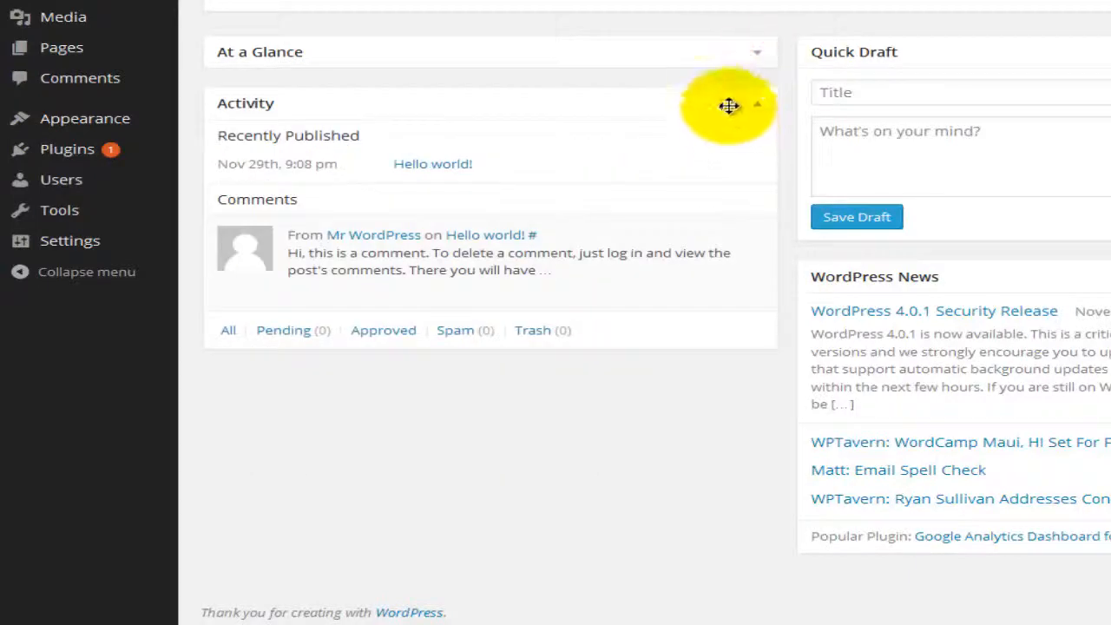
click(755, 105)
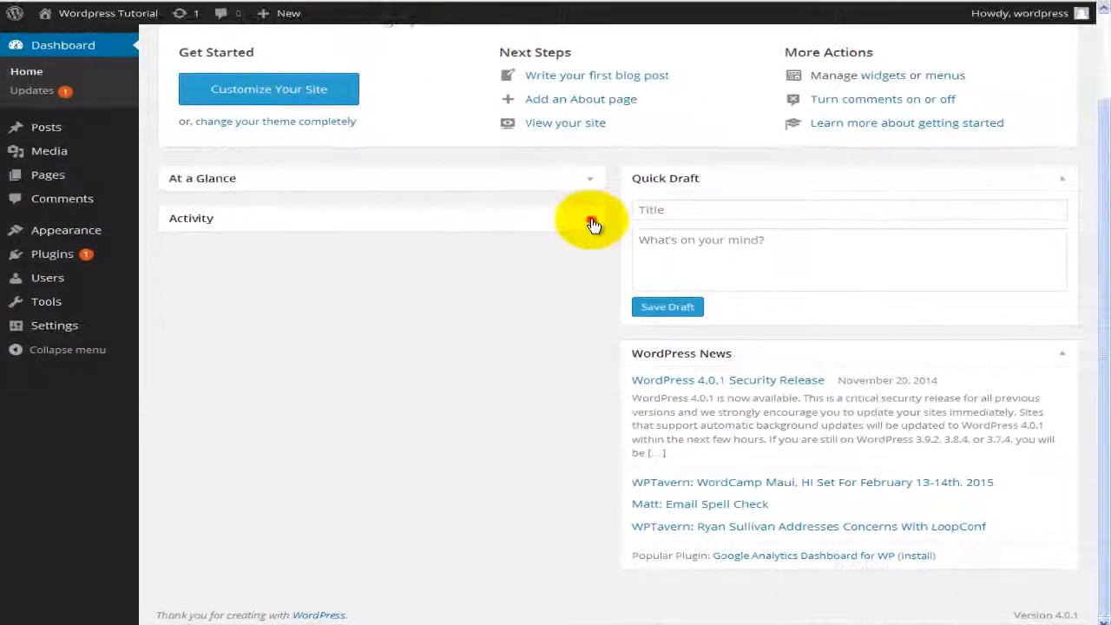
click(754, 105)
click(591, 184)
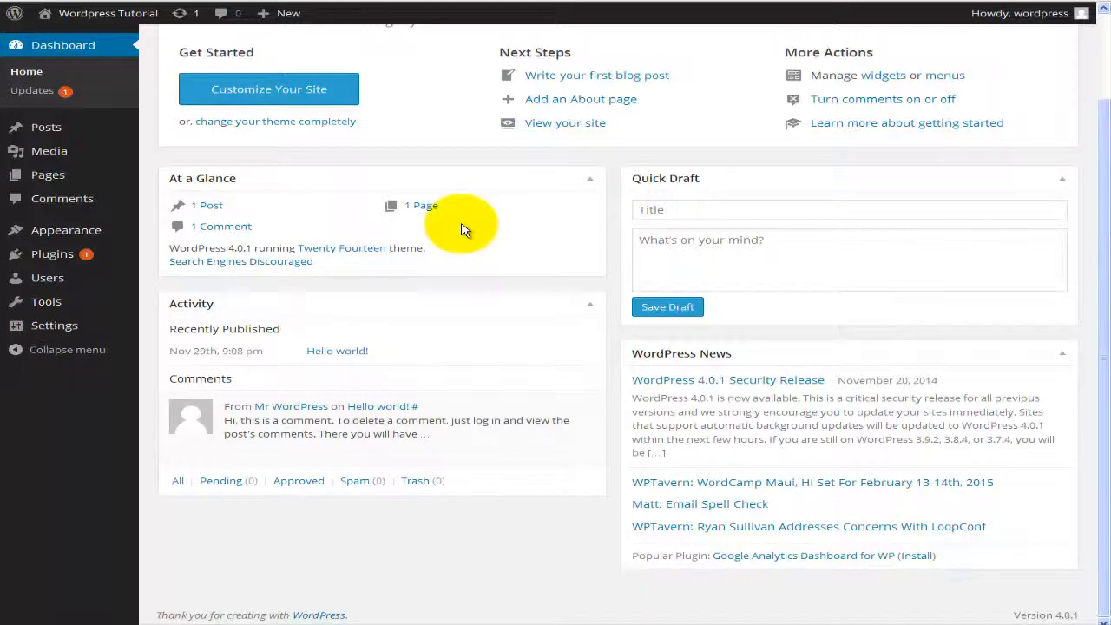
click(589, 180)
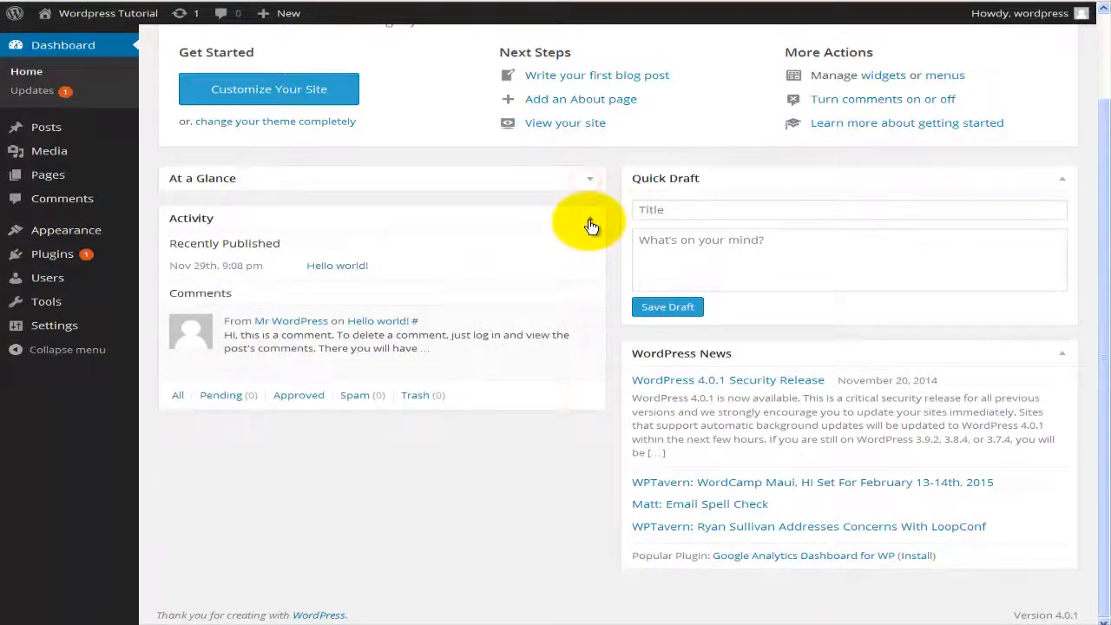
click(589, 223)
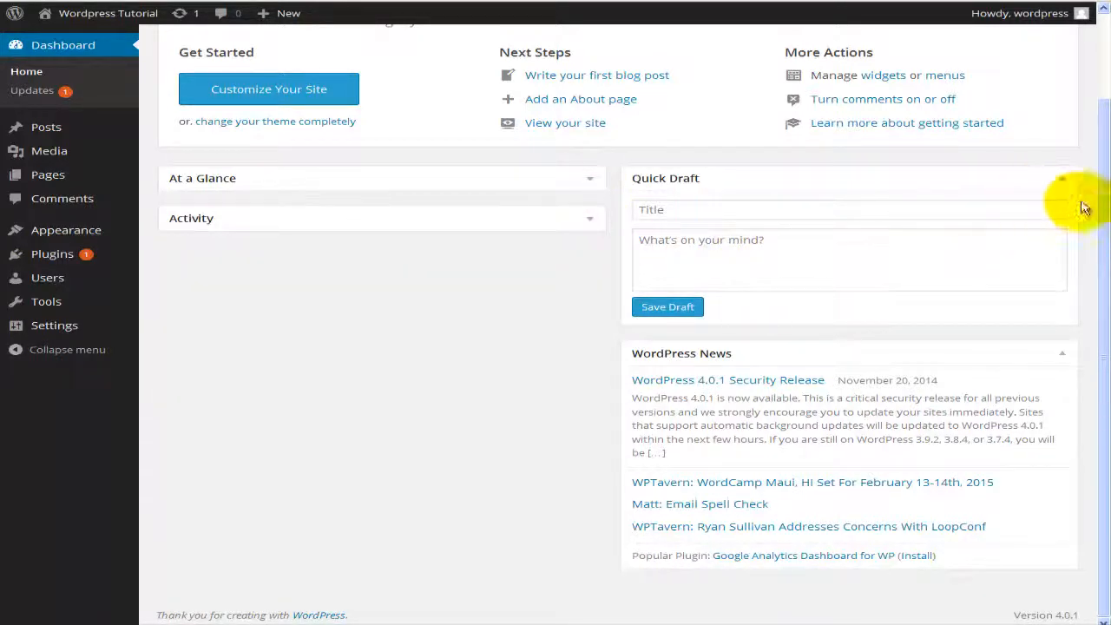
click(1066, 180)
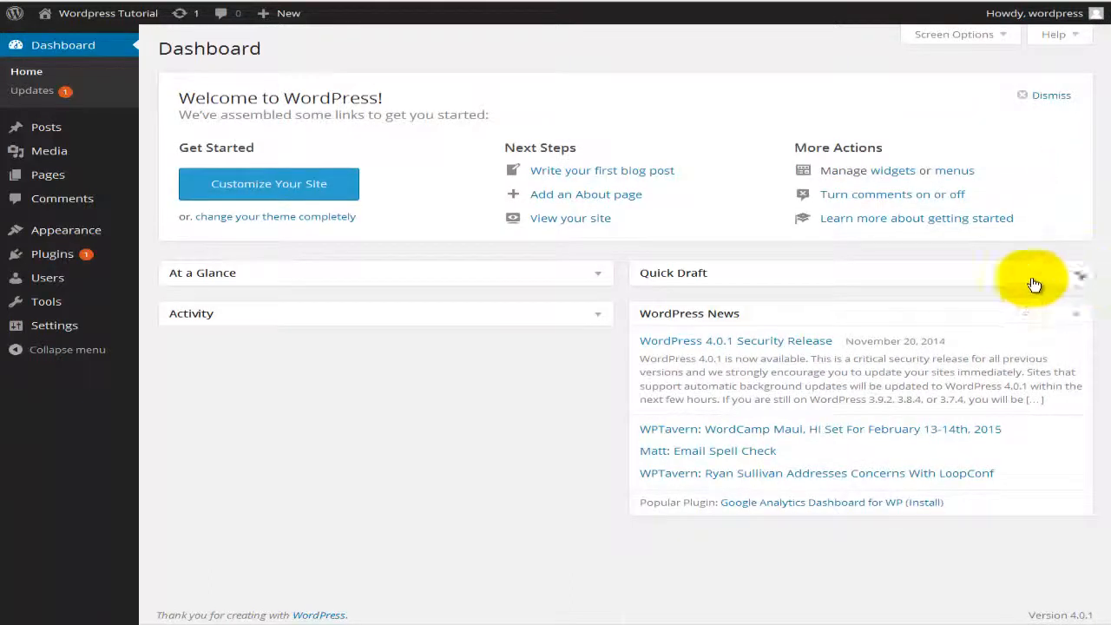
click(1080, 276)
click(589, 313)
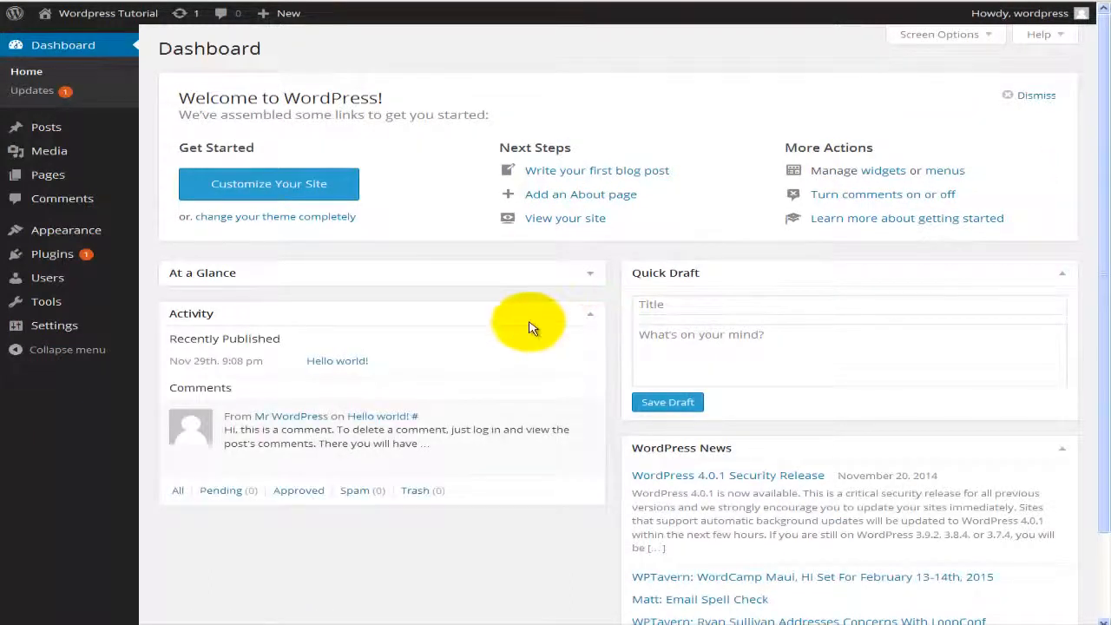
scroll(531, 328, down, 1)
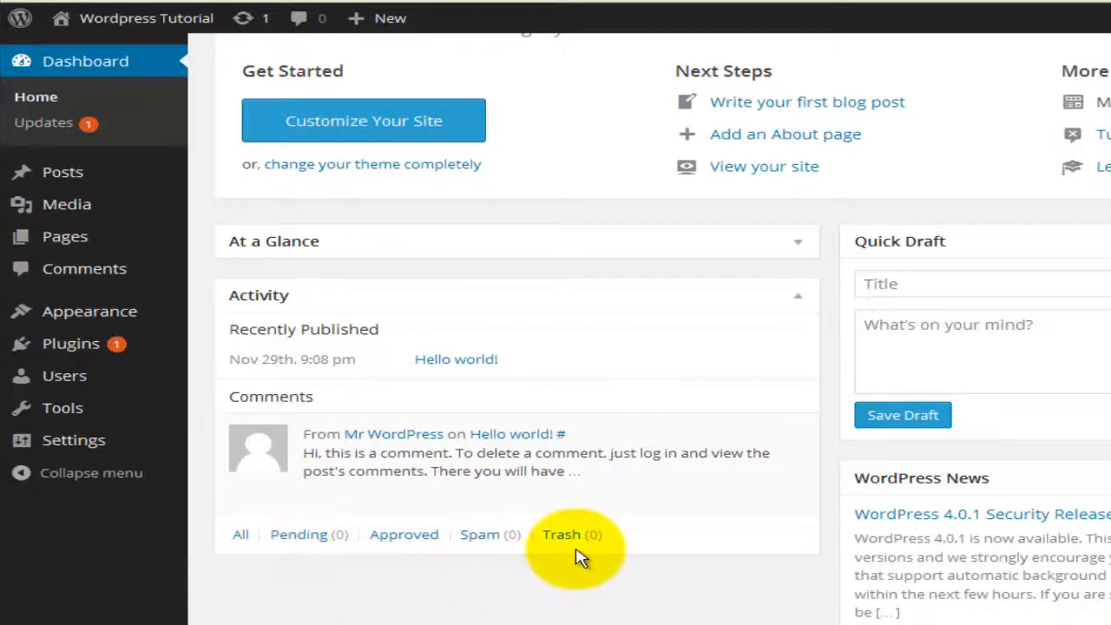
Step: Place the cursor in the Quick Draft title field, then in its body field
mouse_move(695, 472)
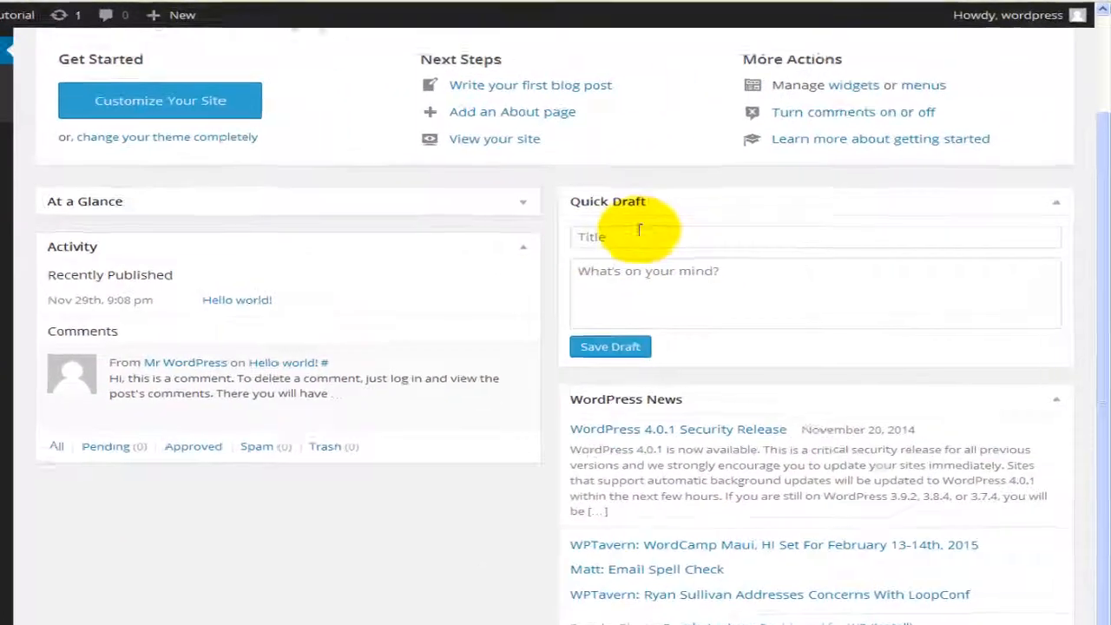
click(628, 233)
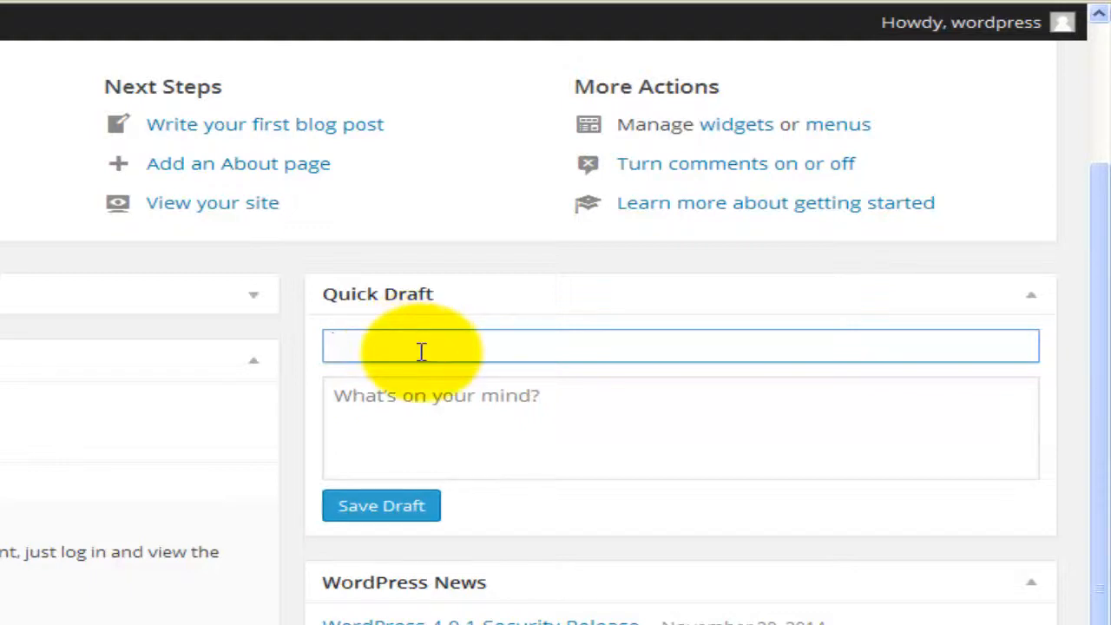
click(435, 414)
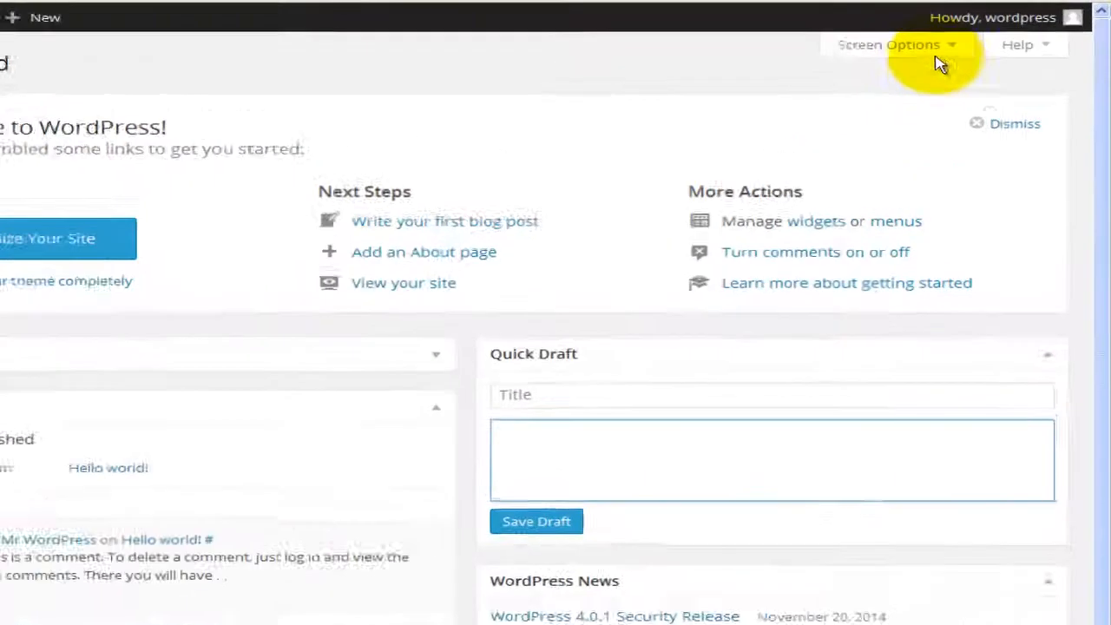
mouse_move(999, 16)
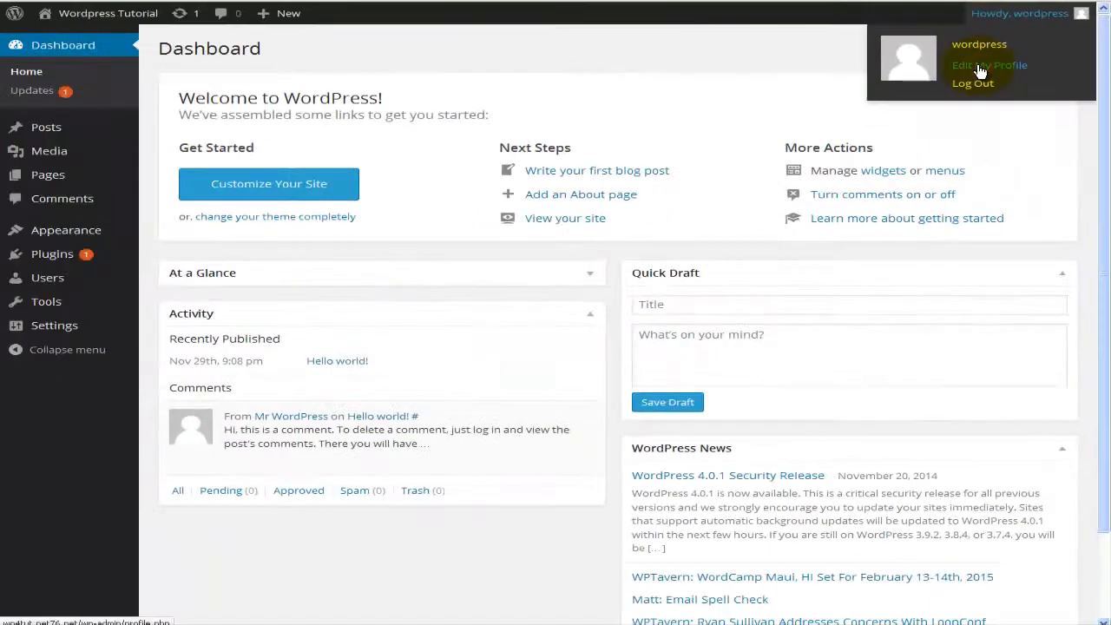
Step: Open Edit My Profile from the Howdy, wordpress admin-bar menu
click(977, 72)
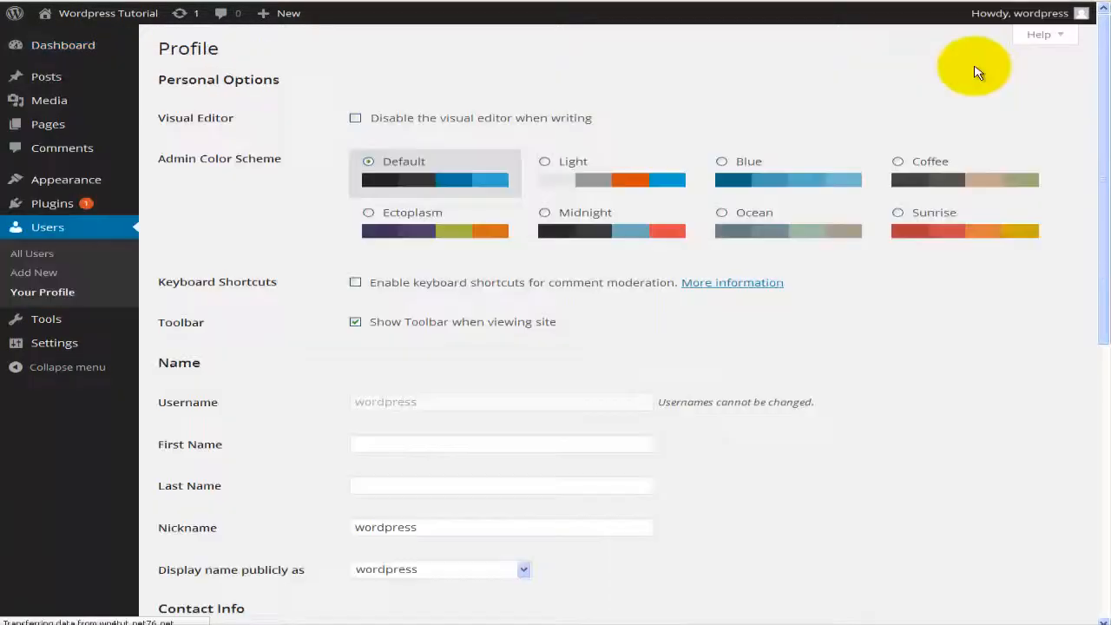
scroll(688, 204, down, 4)
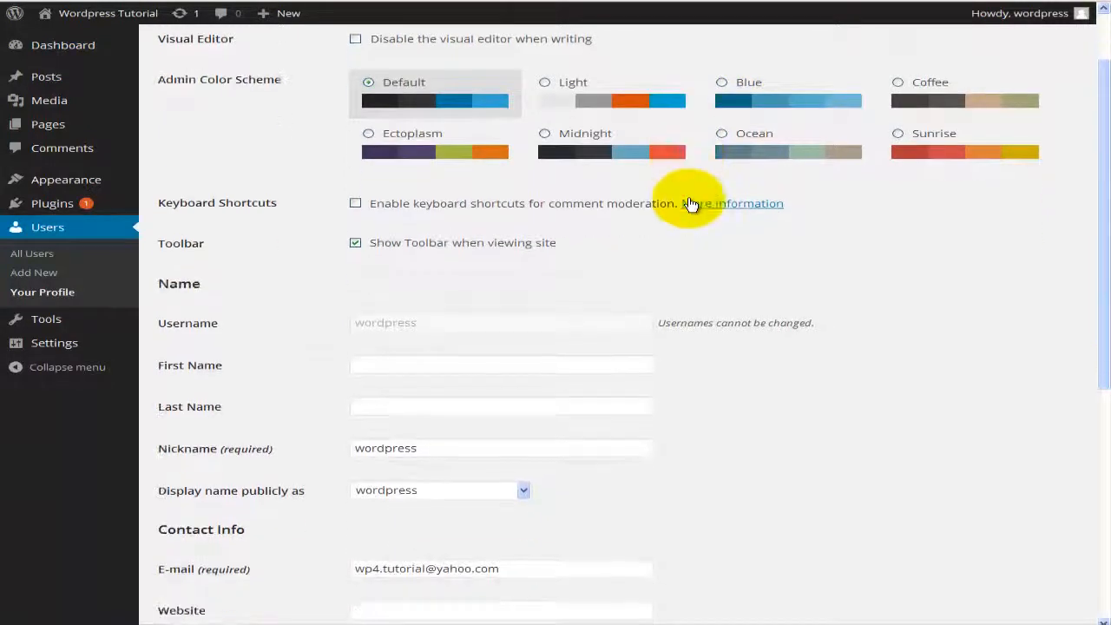
scroll(688, 204, down, 2)
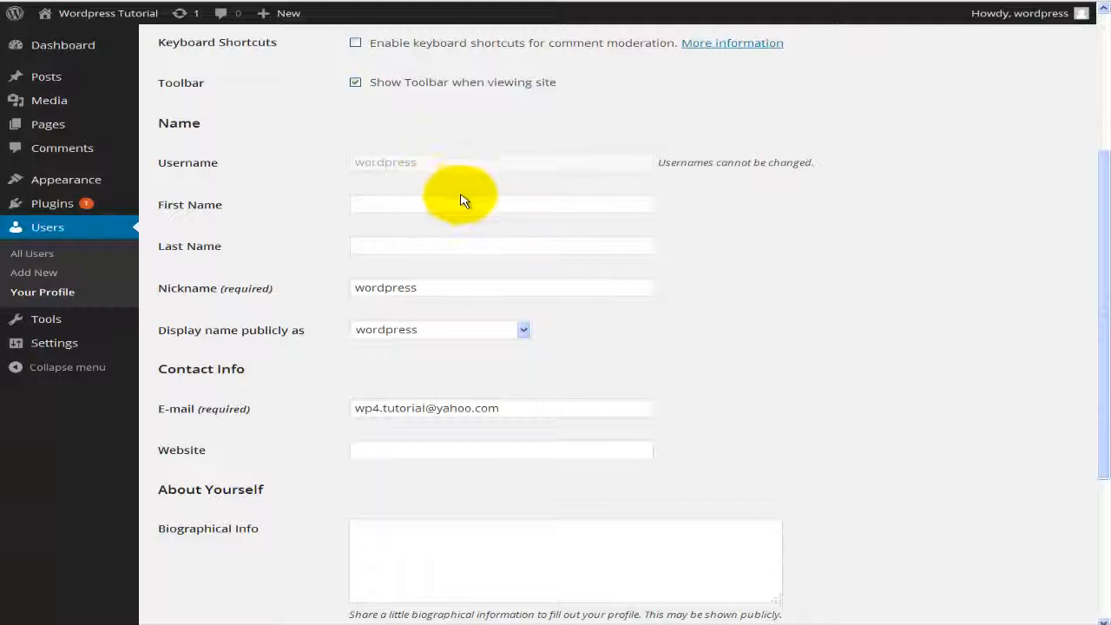
scroll(456, 196, down, 2)
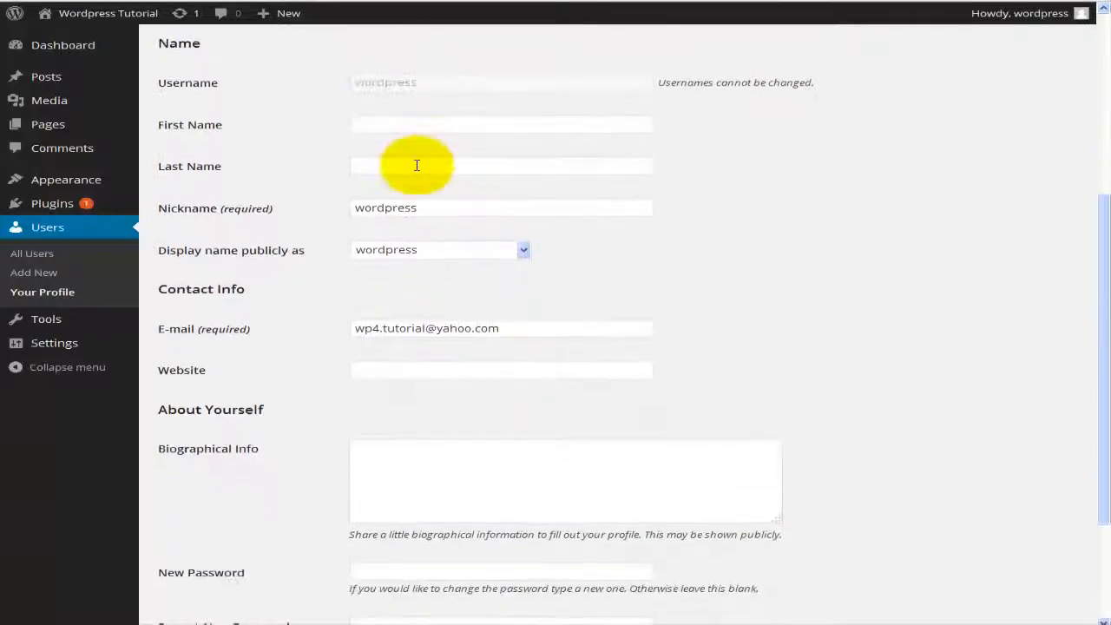
click(398, 208)
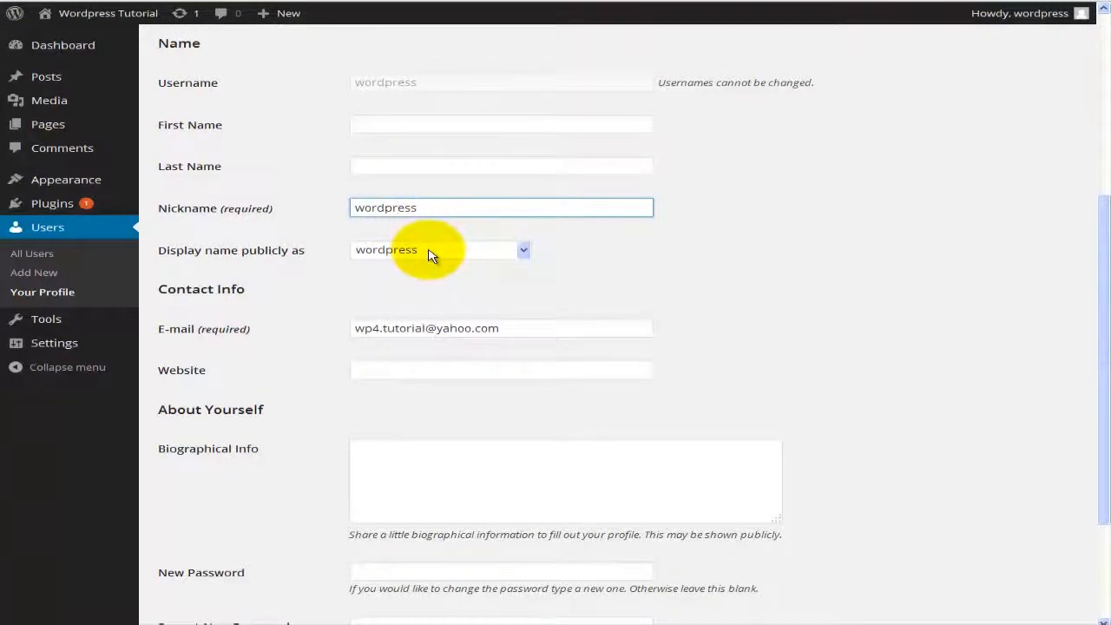
click(431, 252)
Step: Open and close the Display name dropdown, leaving the public name unchanged
click(431, 251)
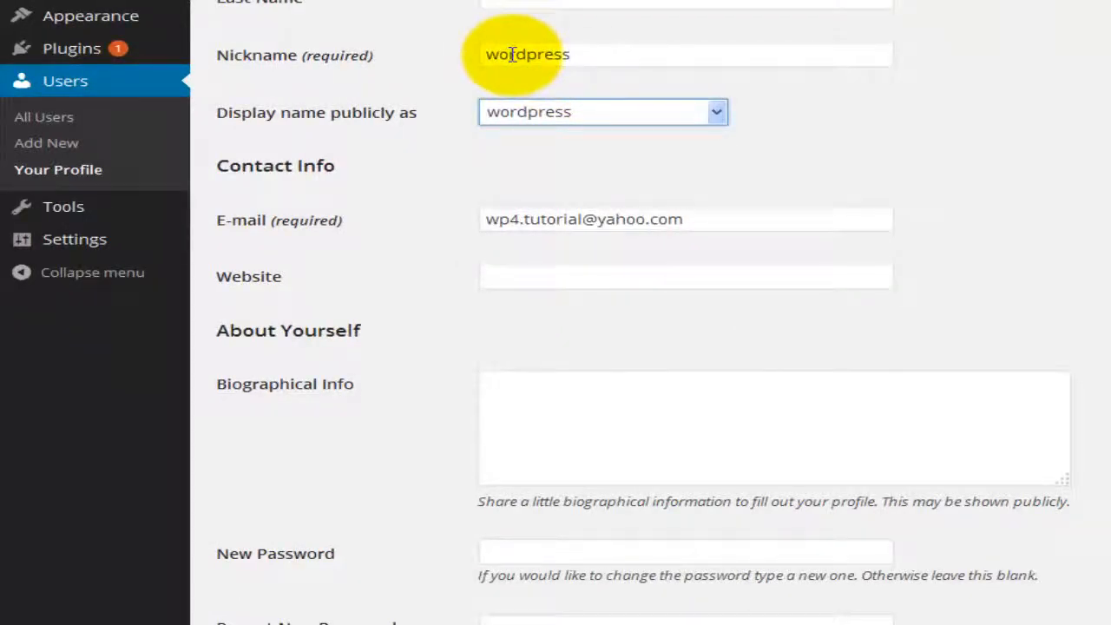
click(710, 115)
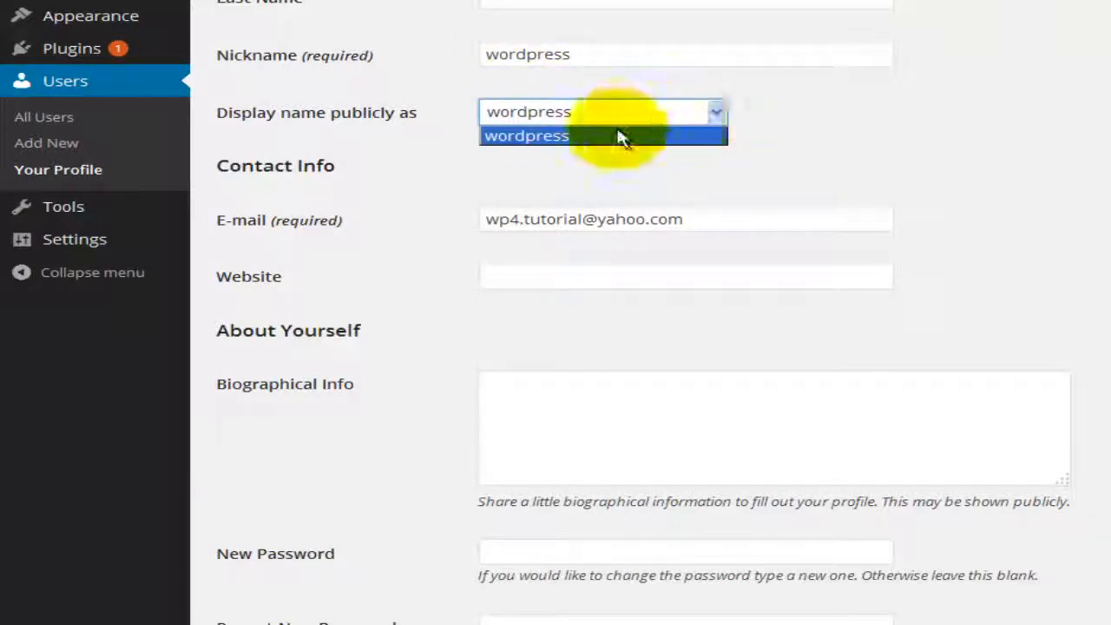
click(790, 143)
Step: Focus the Biographical Info box without typing, then scroll up and head back to the Dashboard
scroll(788, 144, down, 2)
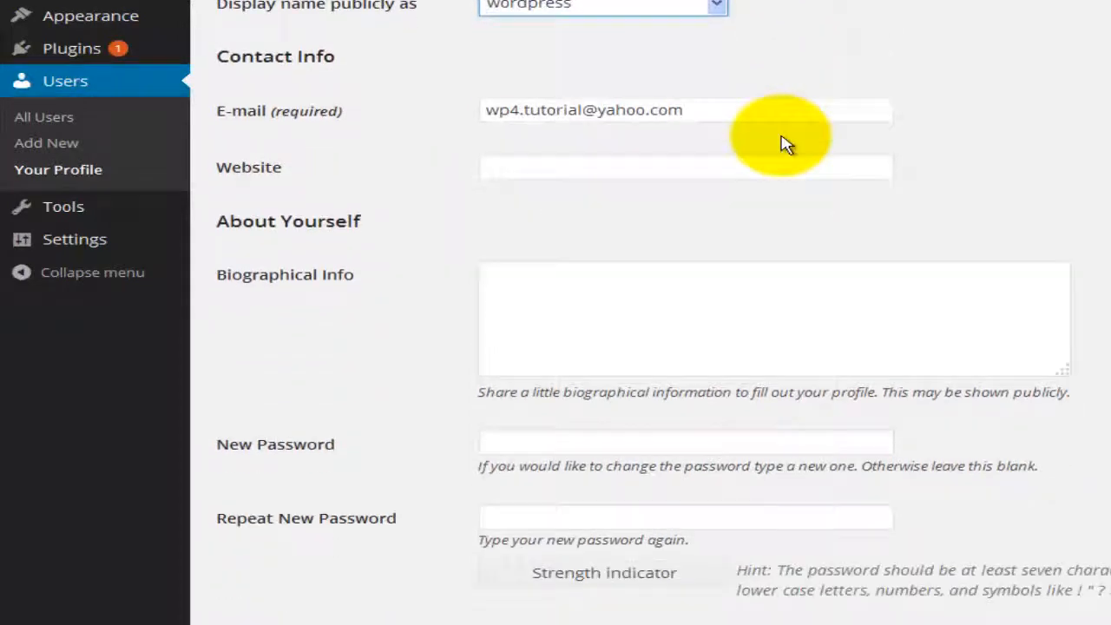
scroll(785, 145, down, 2)
click(703, 186)
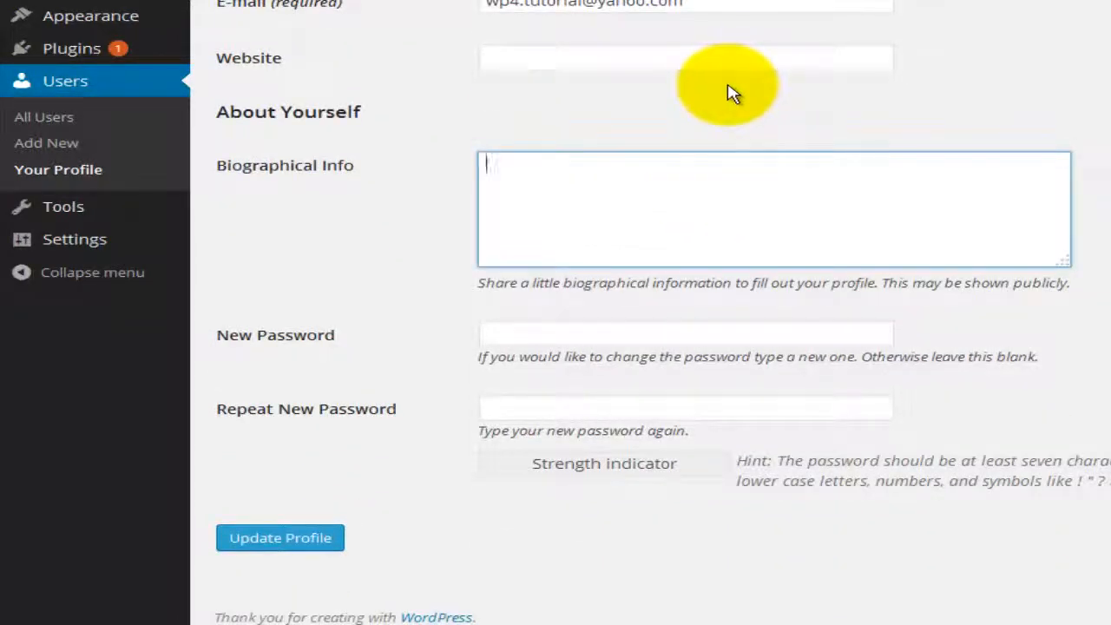
scroll(734, 94, down, 1)
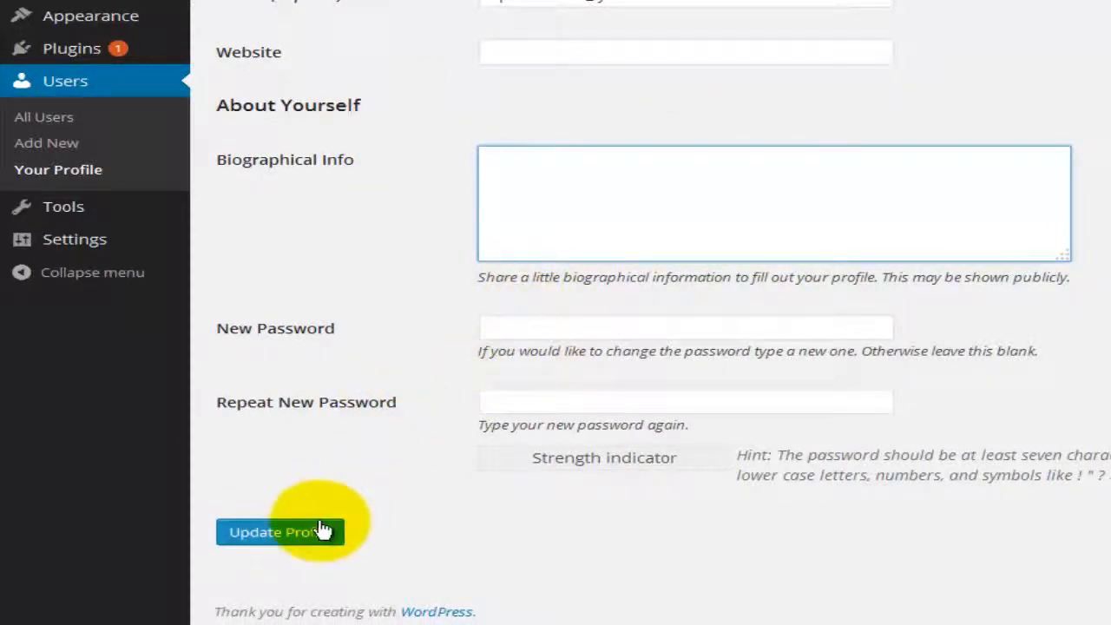
scroll(610, 235, up, 5)
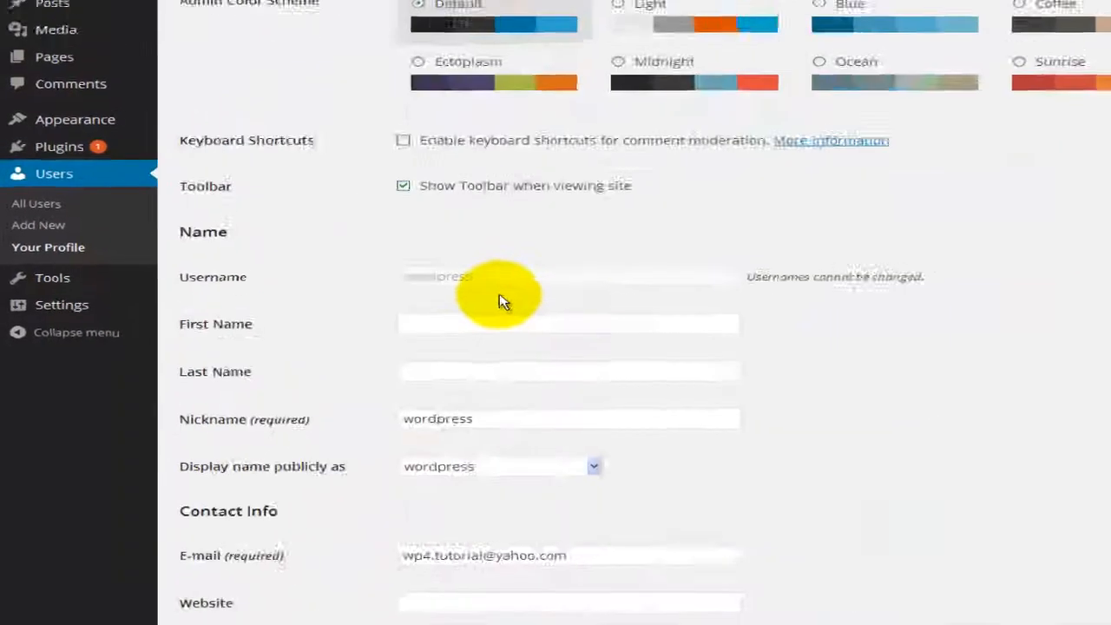
scroll(499, 302, up, 2)
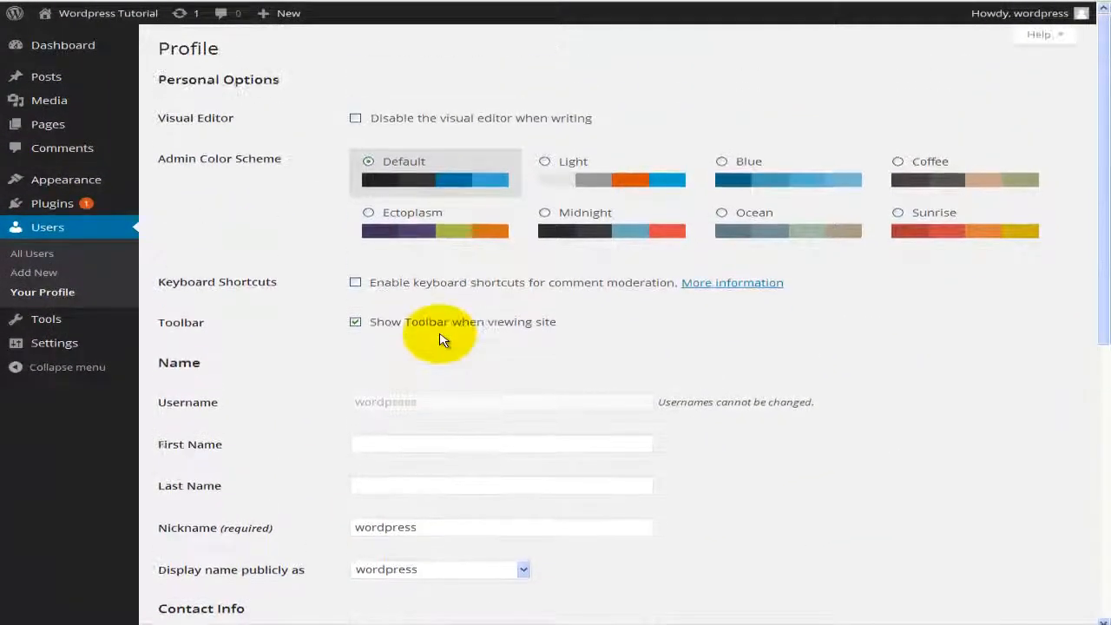
mouse_move(71, 44)
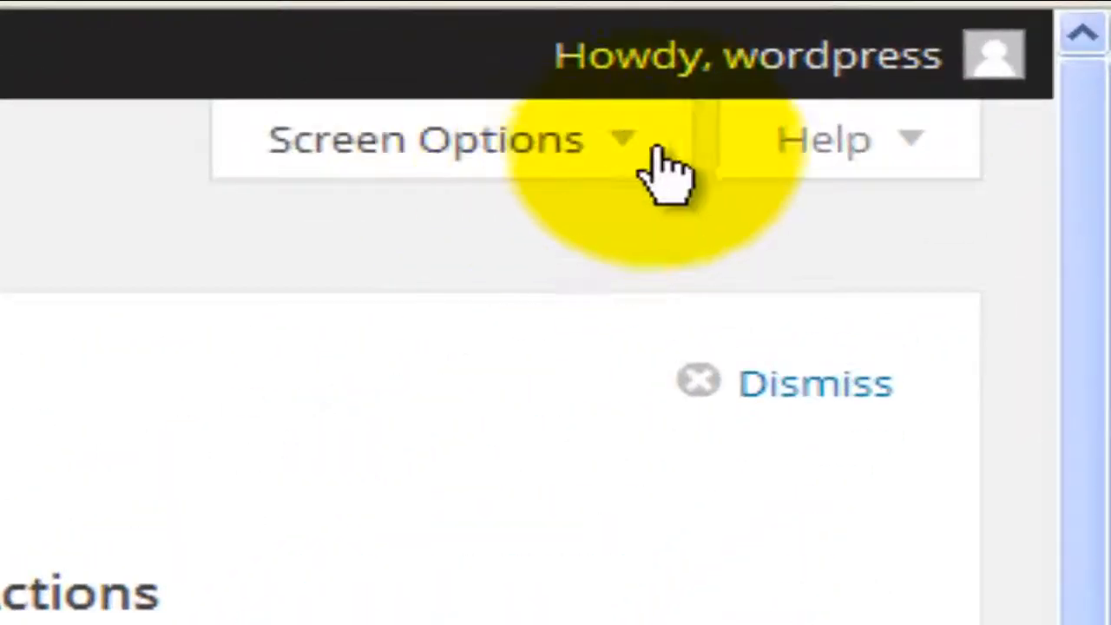
Step: View and dismiss the Dashboard's contextual Help, then bring up Screen Options
mouse_move(1038, 16)
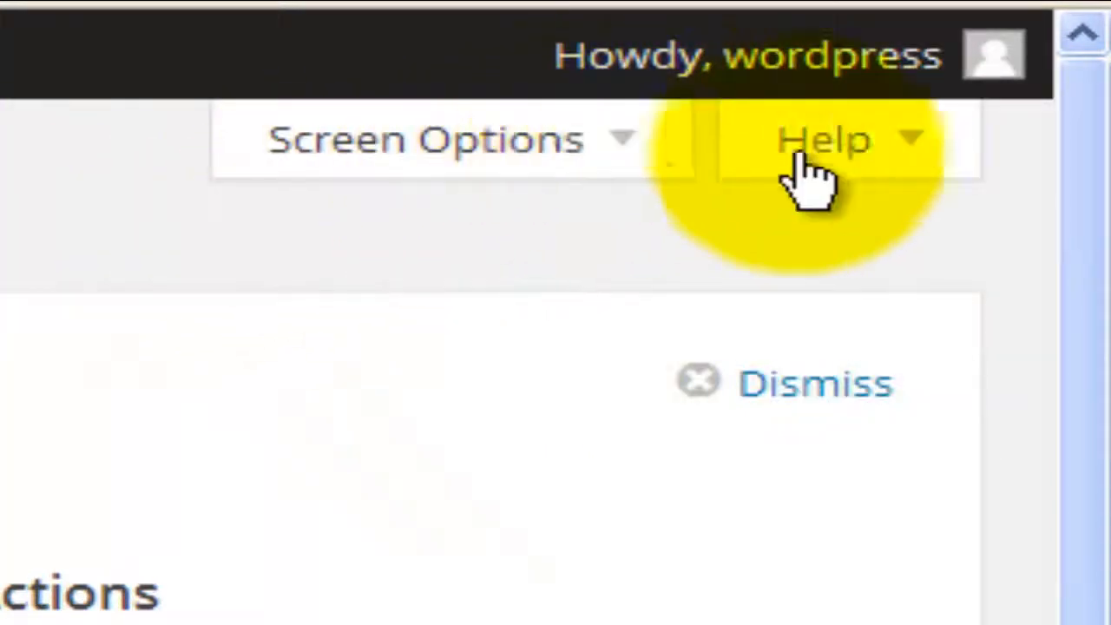
click(916, 147)
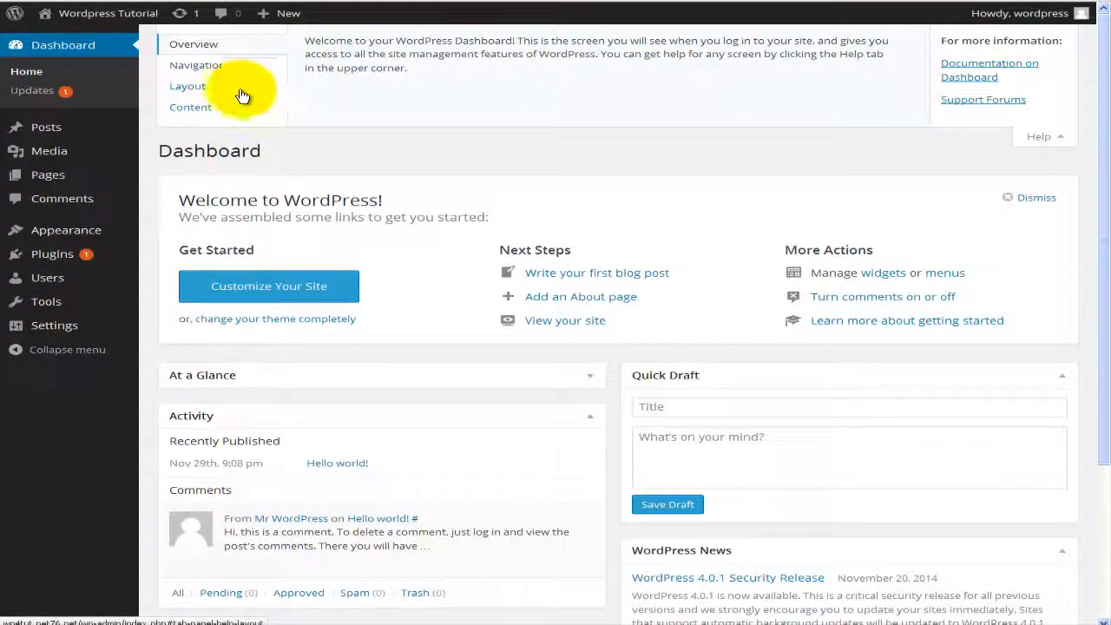
click(1047, 144)
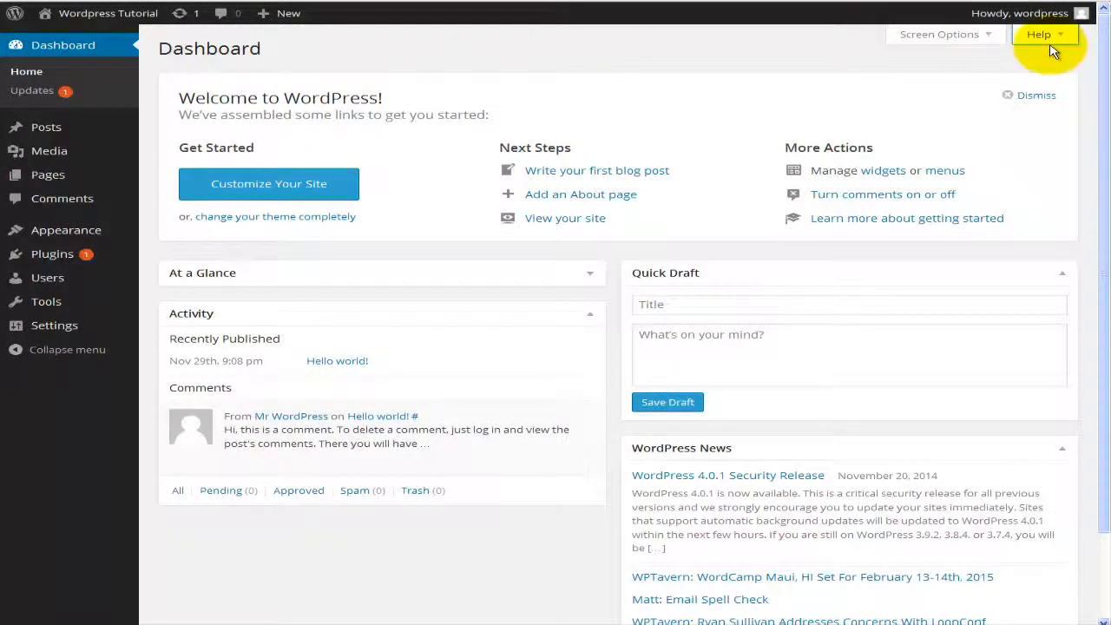
click(991, 39)
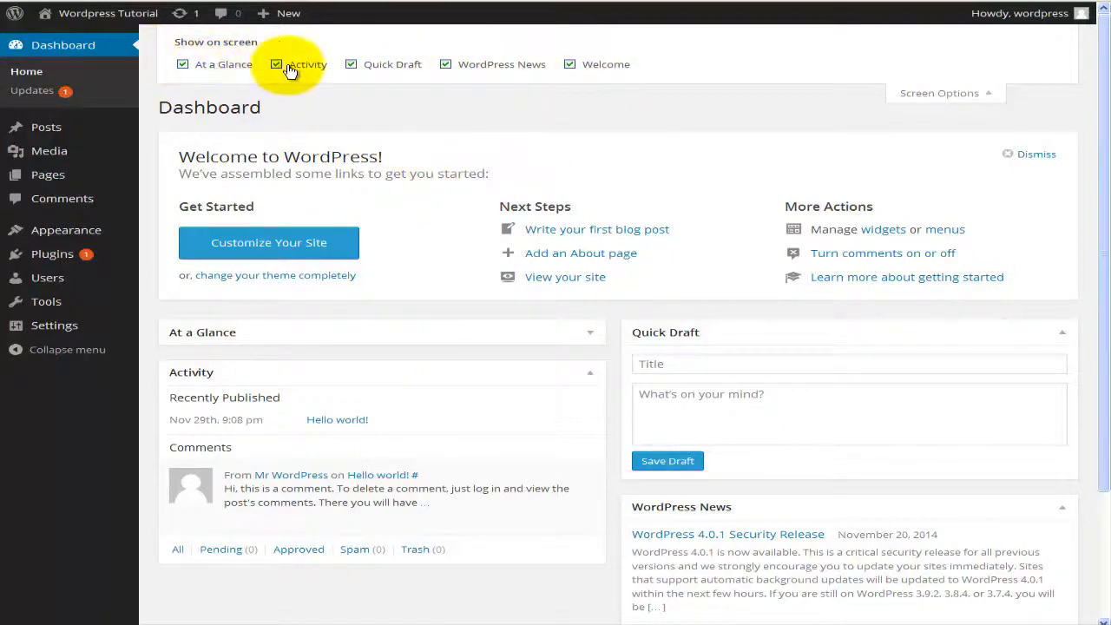
Step: Turn Quick Draft off and back on in Screen Options, then close the panel
click(350, 65)
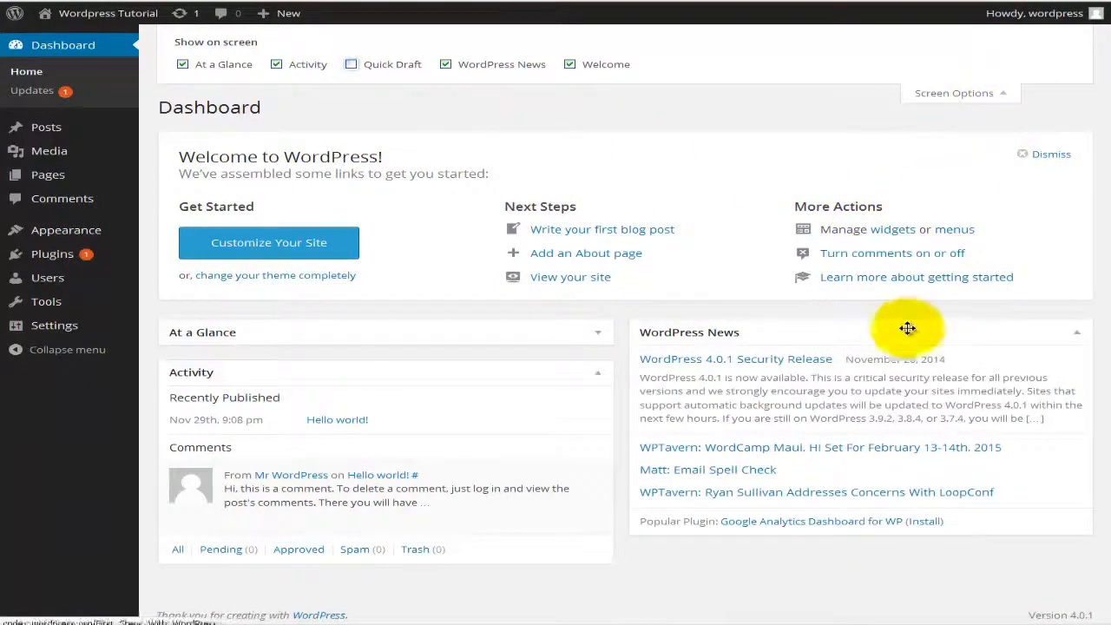
click(351, 65)
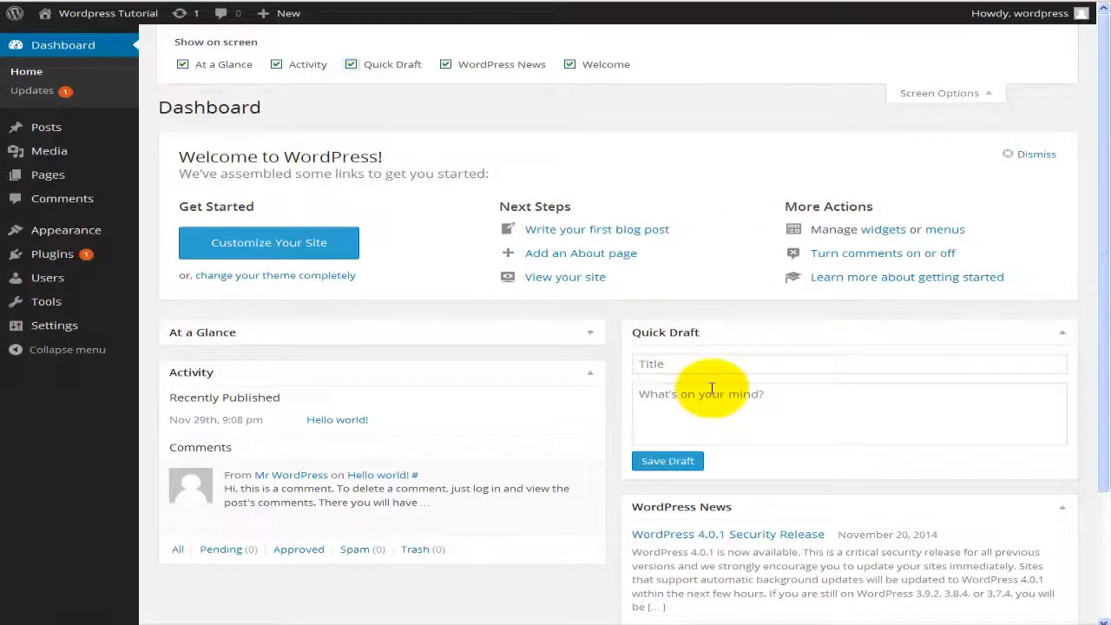
click(942, 95)
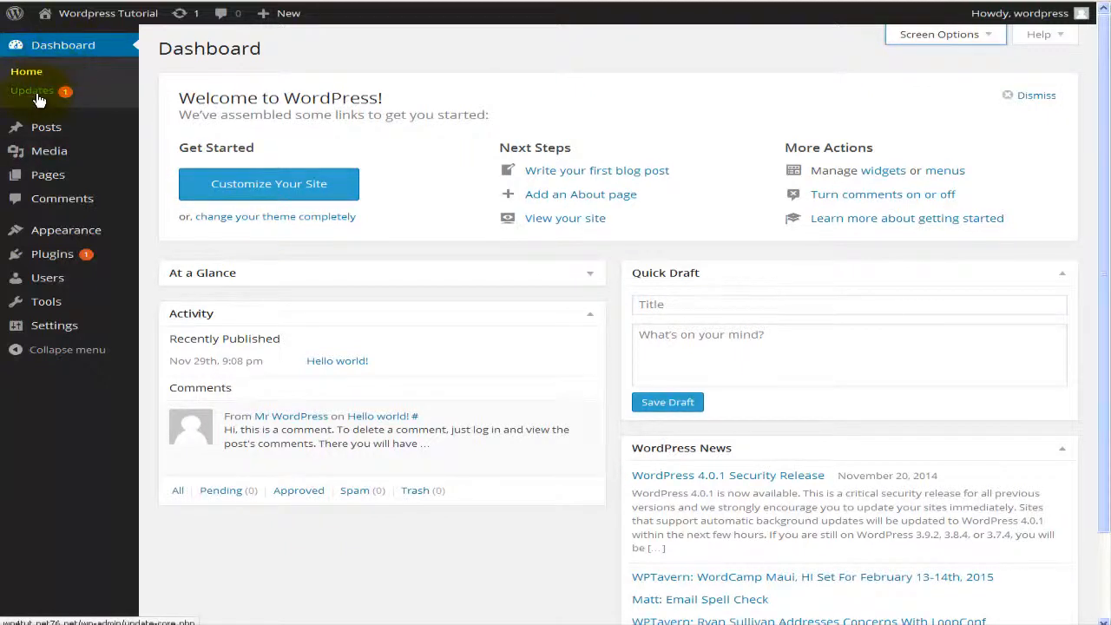
mouse_move(48, 132)
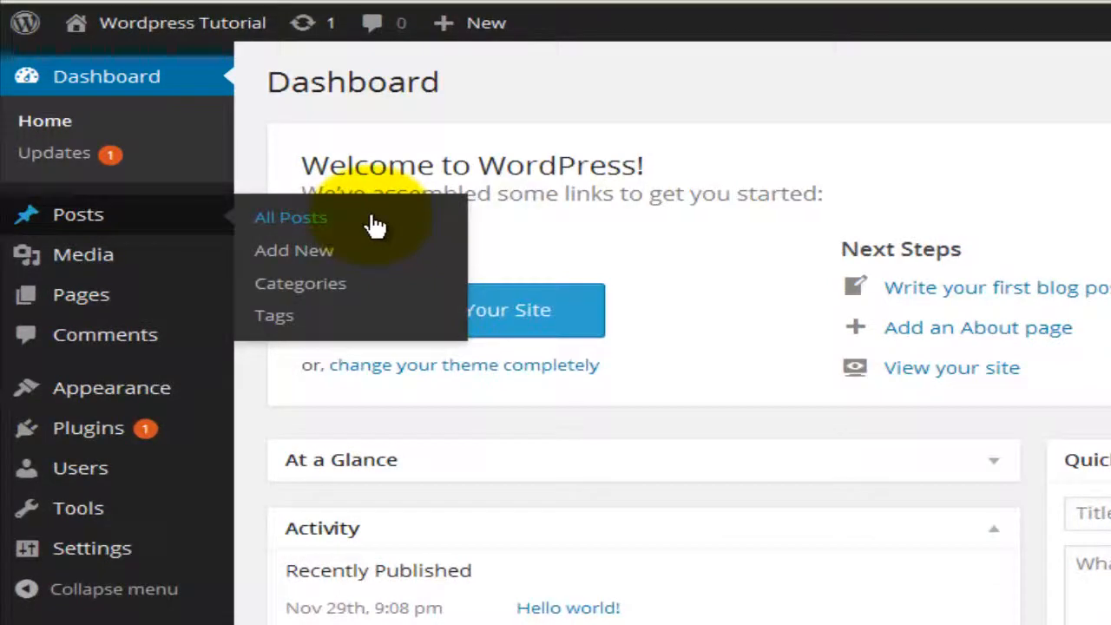
mouse_move(152, 265)
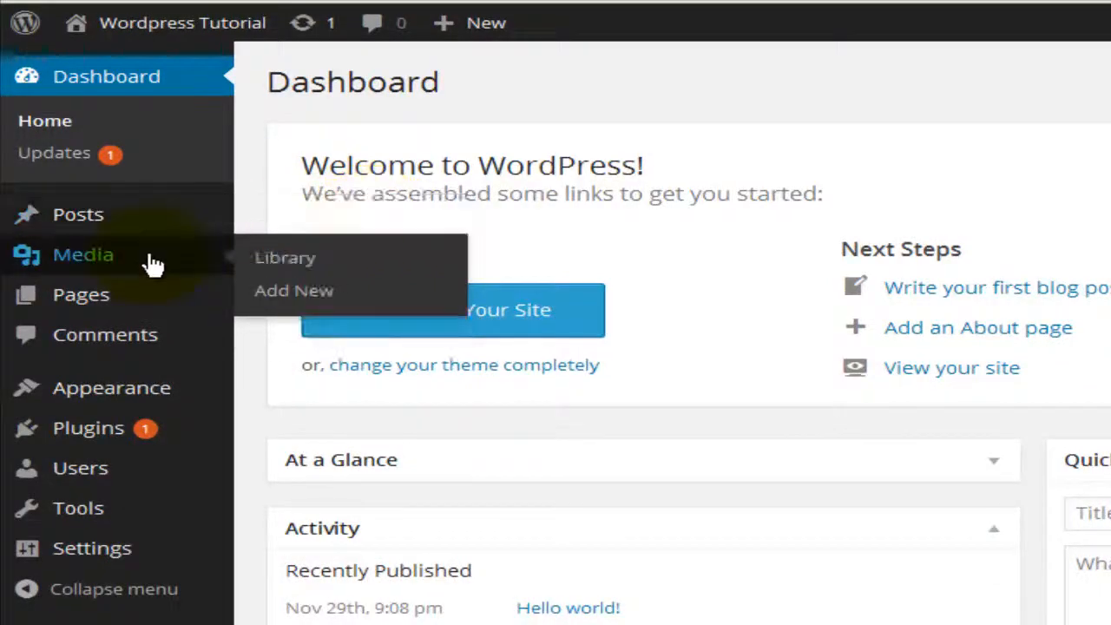
mouse_move(153, 298)
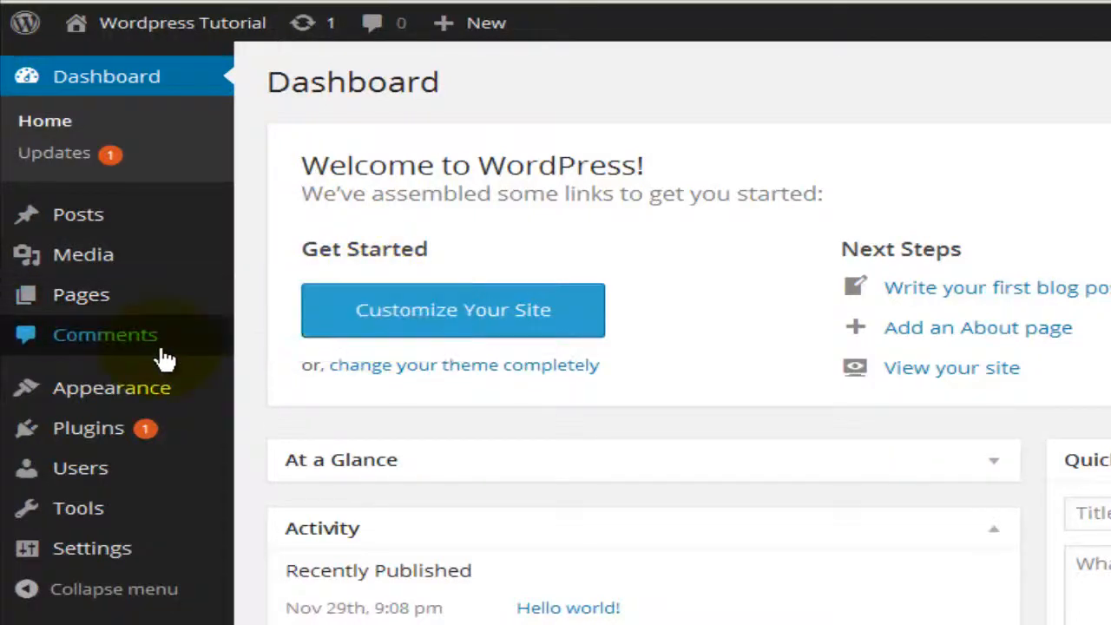
mouse_move(181, 385)
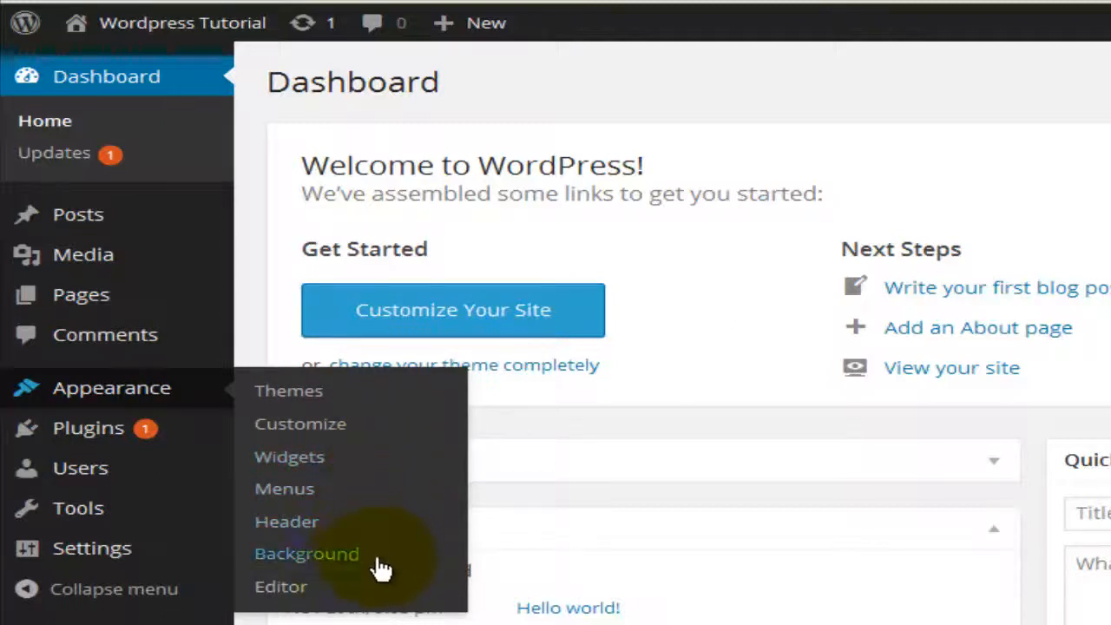
mouse_move(95, 427)
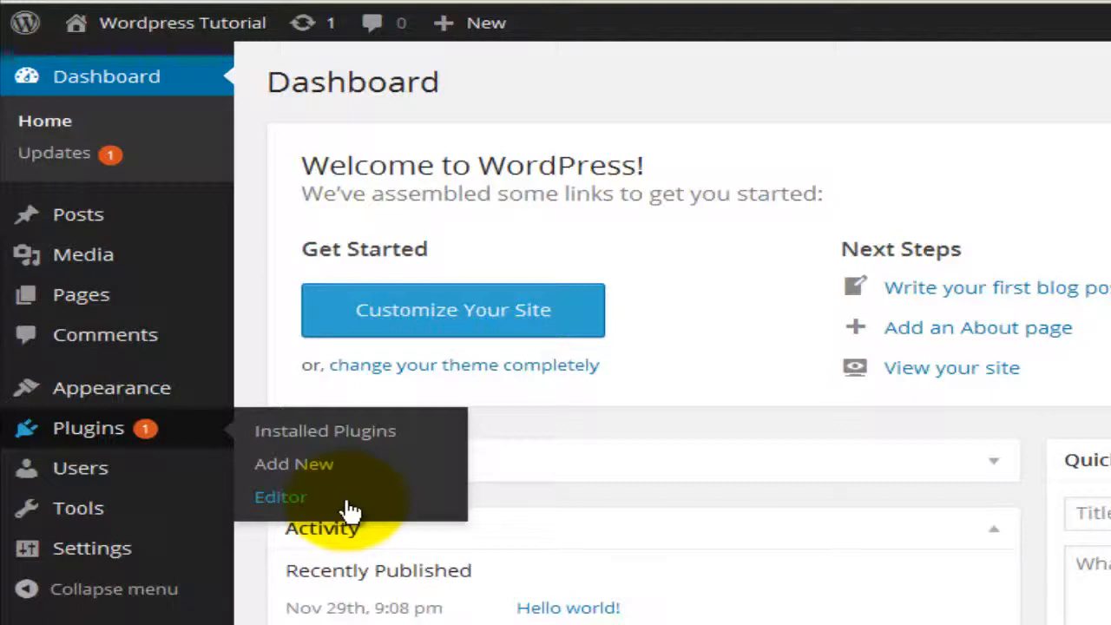
mouse_move(166, 478)
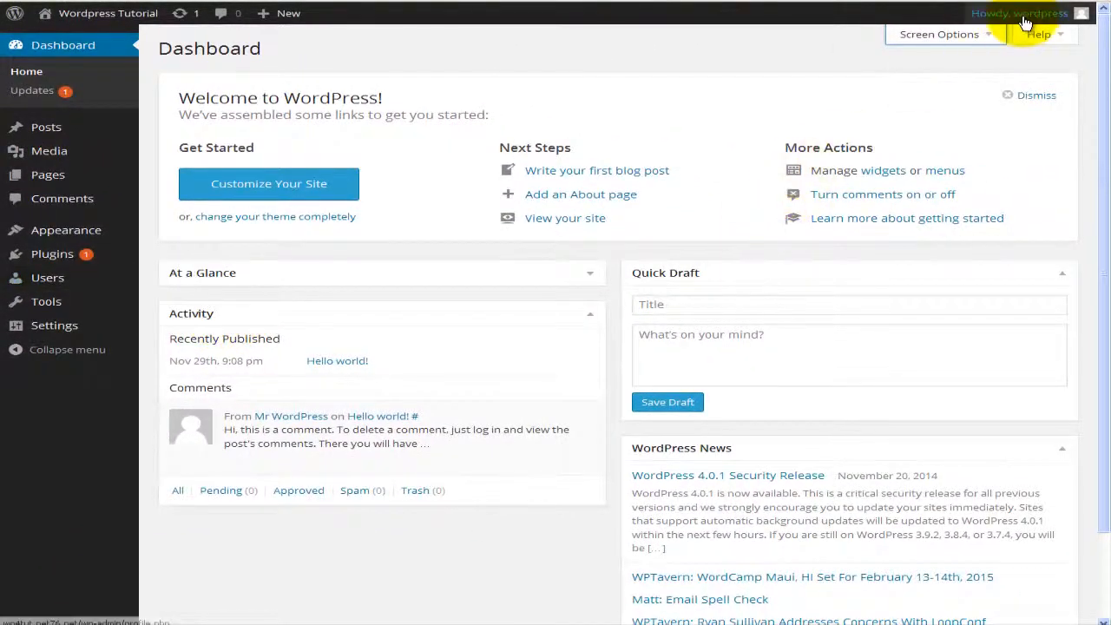
mouse_move(1027, 21)
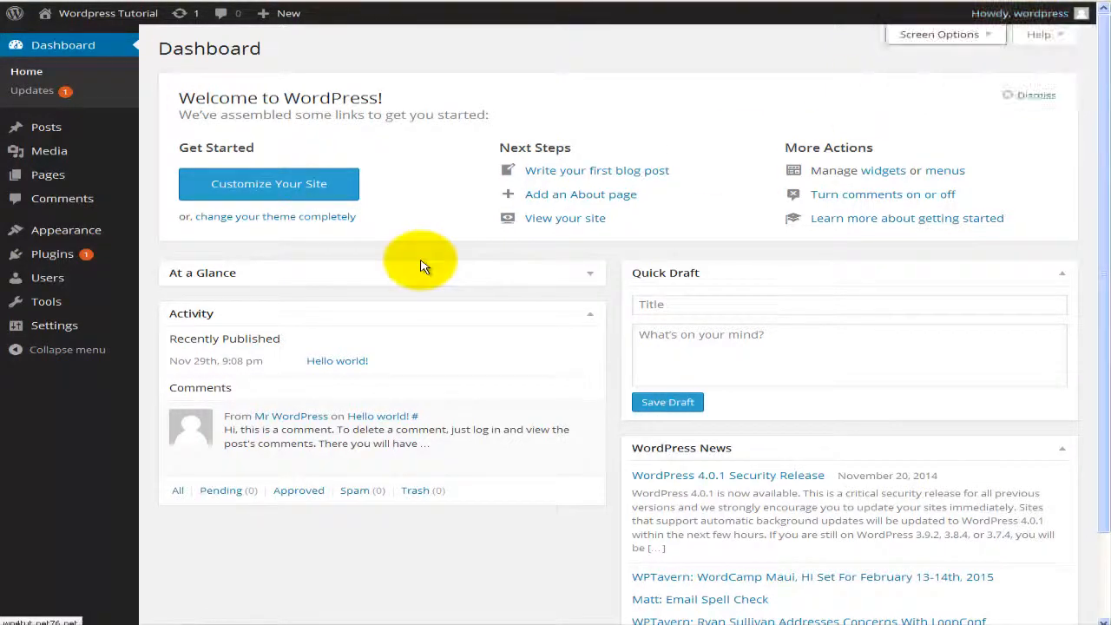
mouse_move(95, 311)
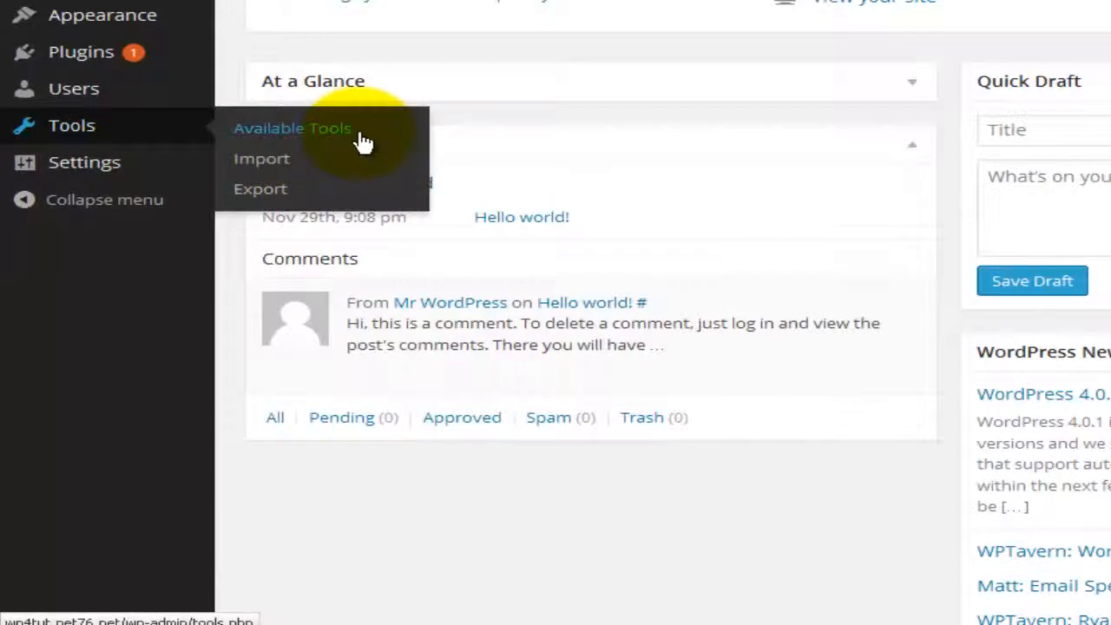
mouse_move(94, 181)
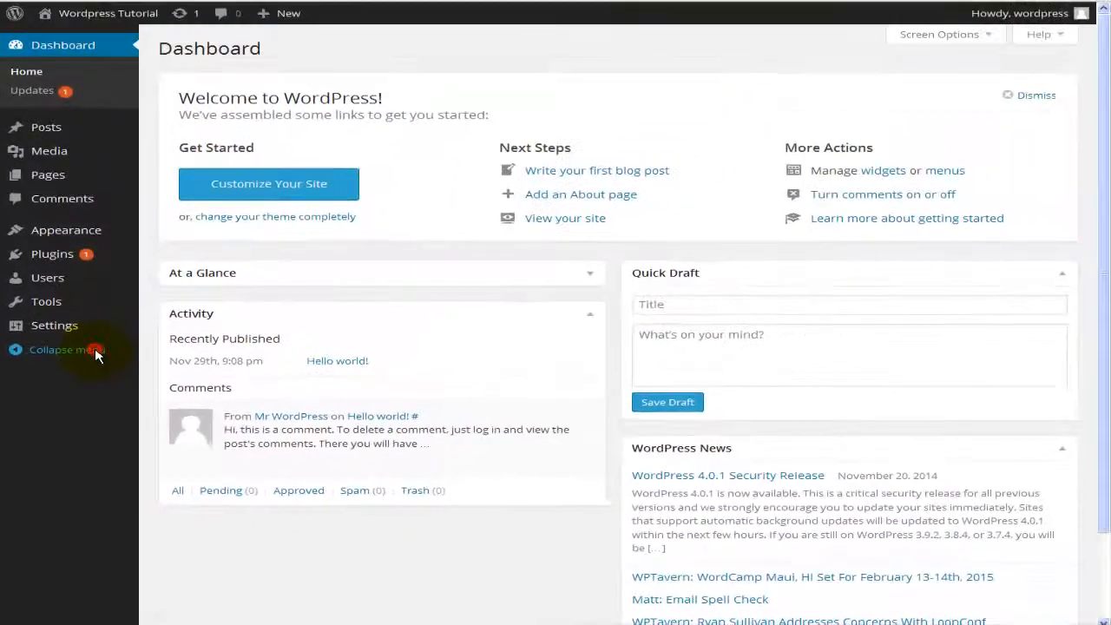
click(152, 207)
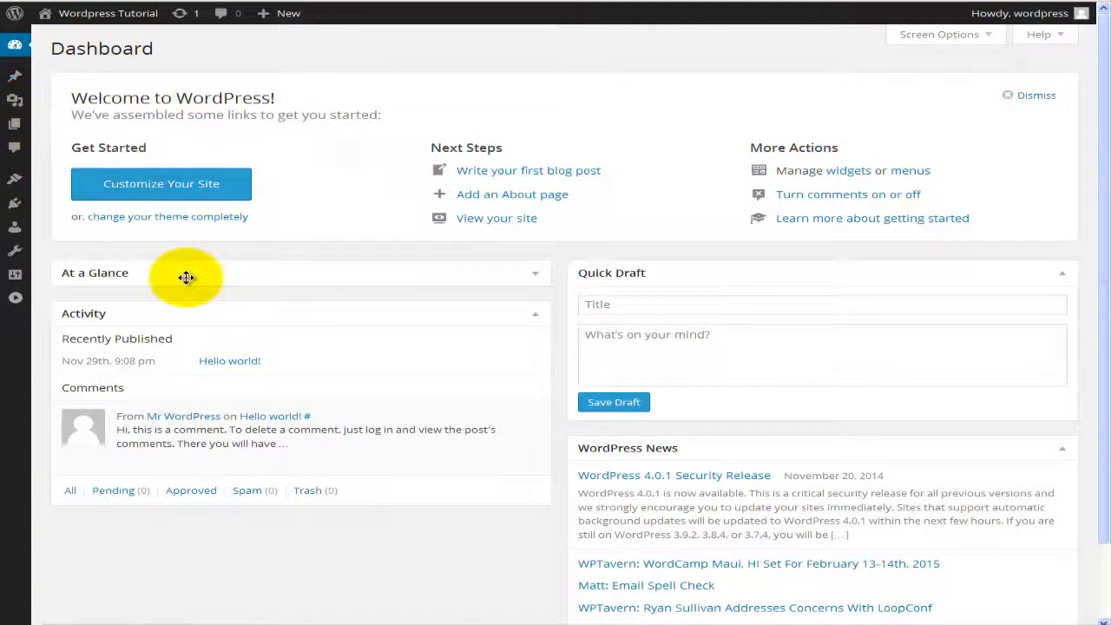
mouse_move(19, 81)
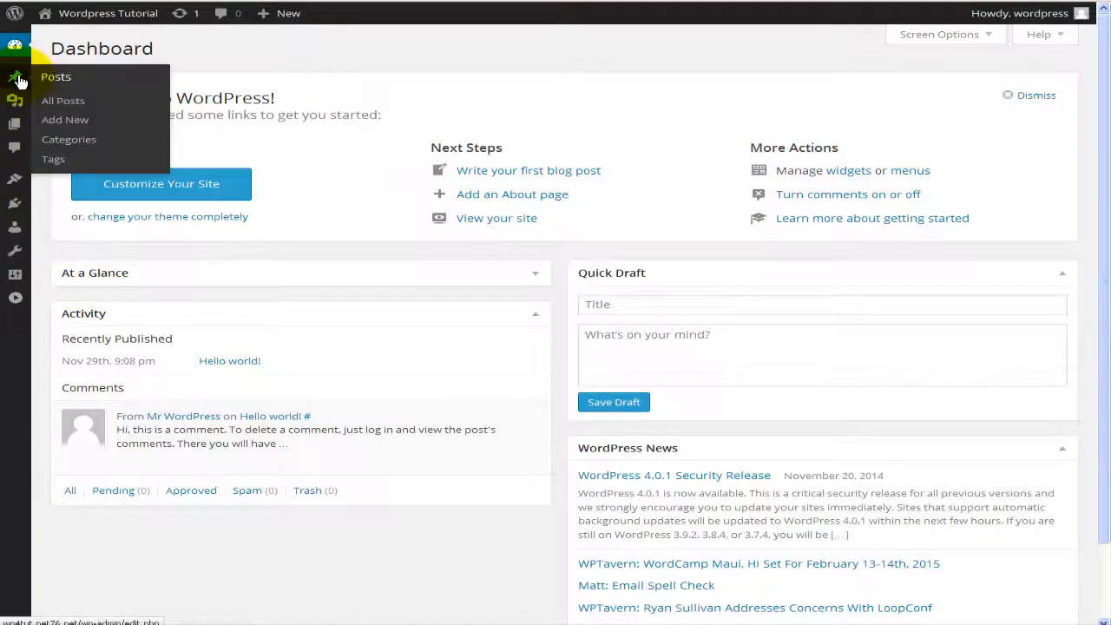
click(19, 301)
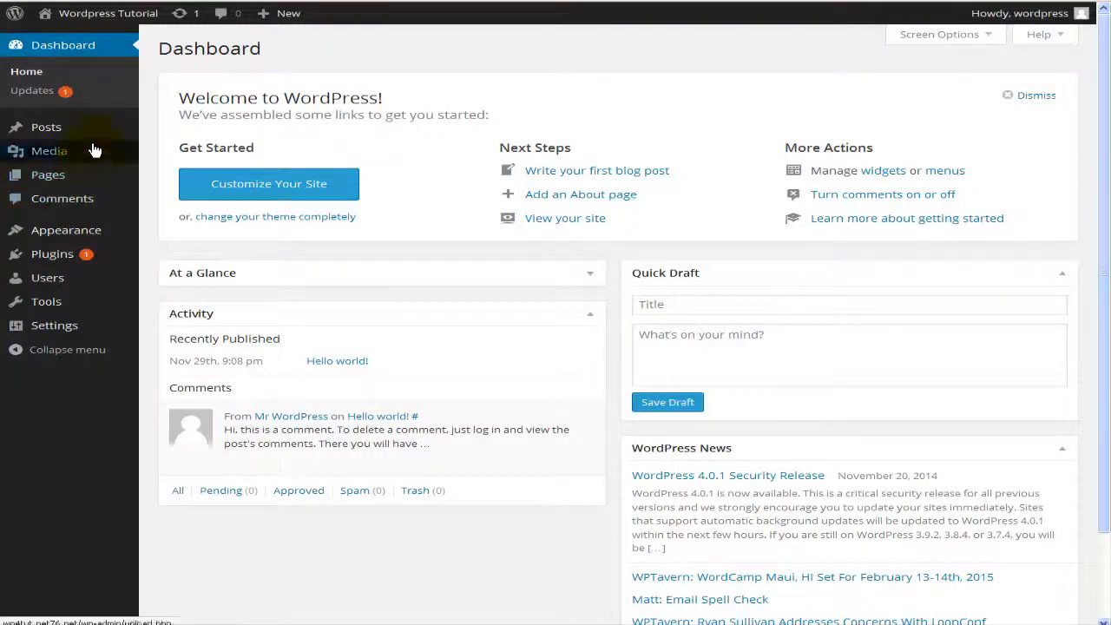
Step: Expand the At a Glance box to show post, page and comment counts, then scroll back up
mouse_move(90, 137)
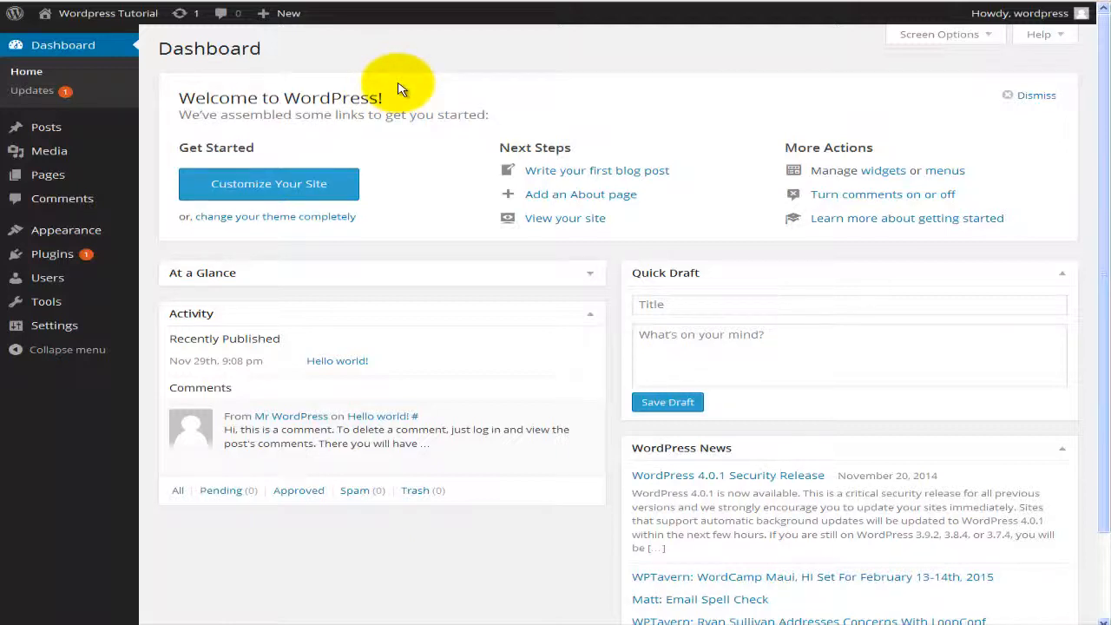
click(309, 1)
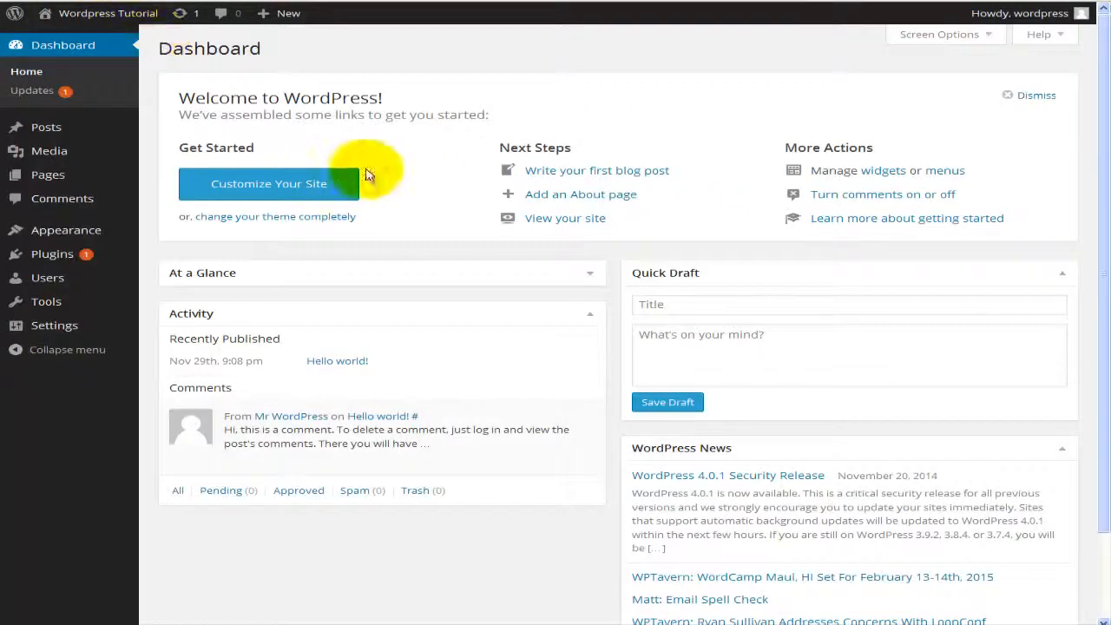
scroll(425, 200, down, 1)
scroll(425, 201, down, 1)
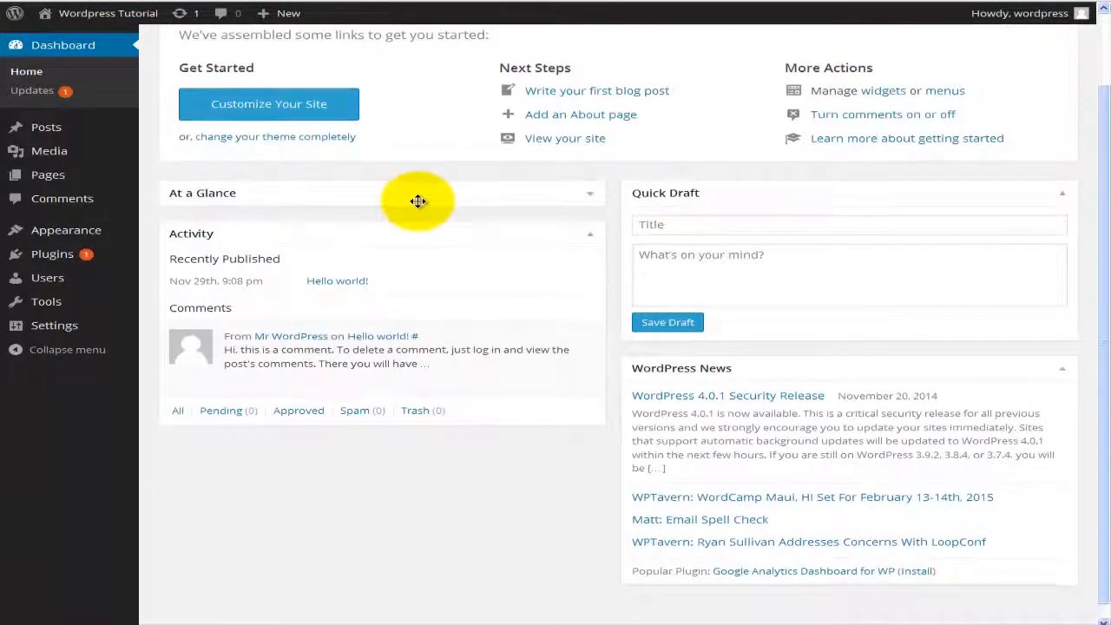
click(589, 196)
scroll(508, 226, down, 1)
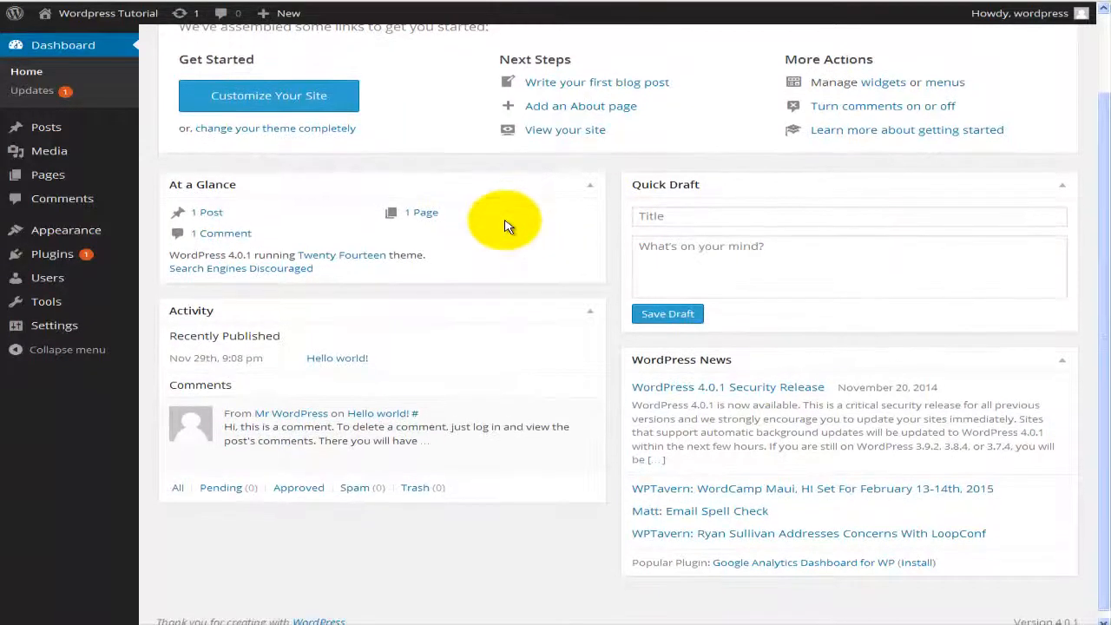
scroll(508, 225, up, 2)
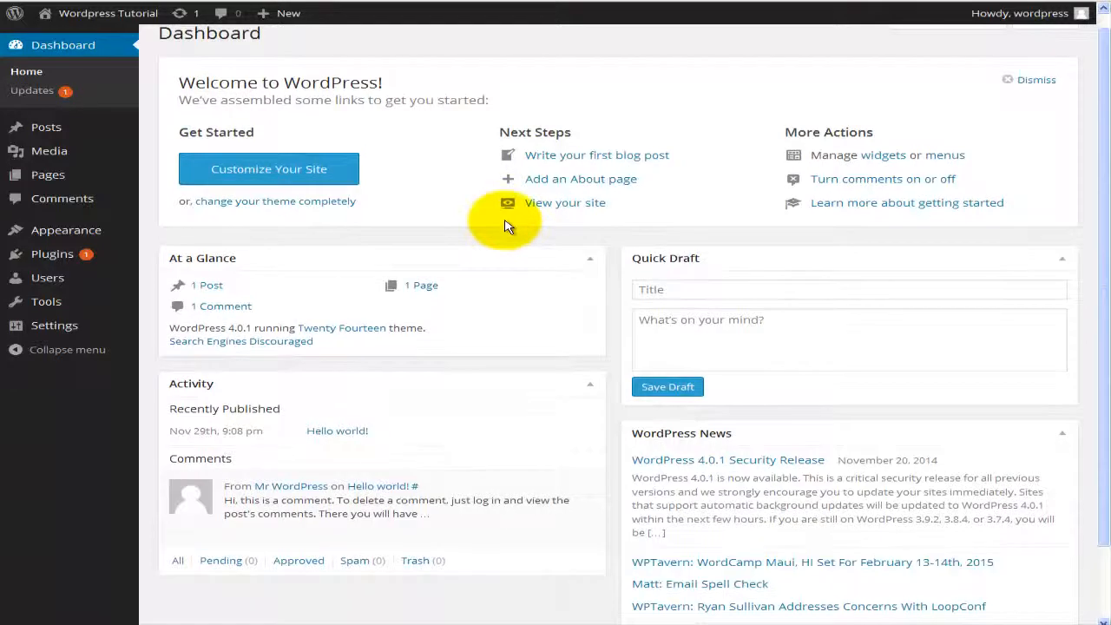
scroll(508, 226, up, 1)
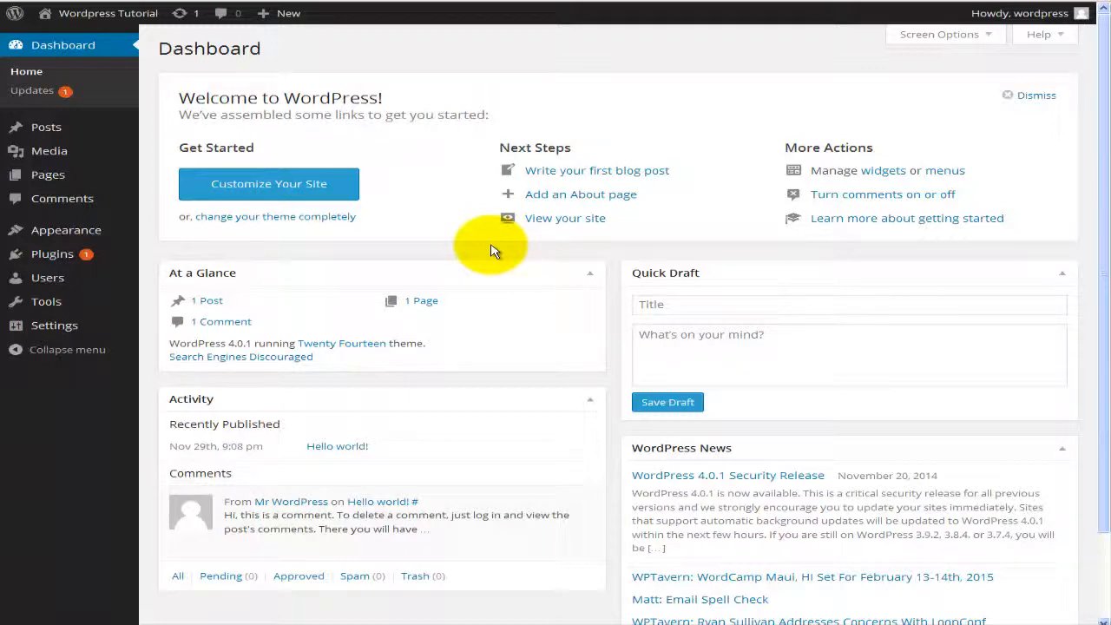
mouse_move(53, 156)
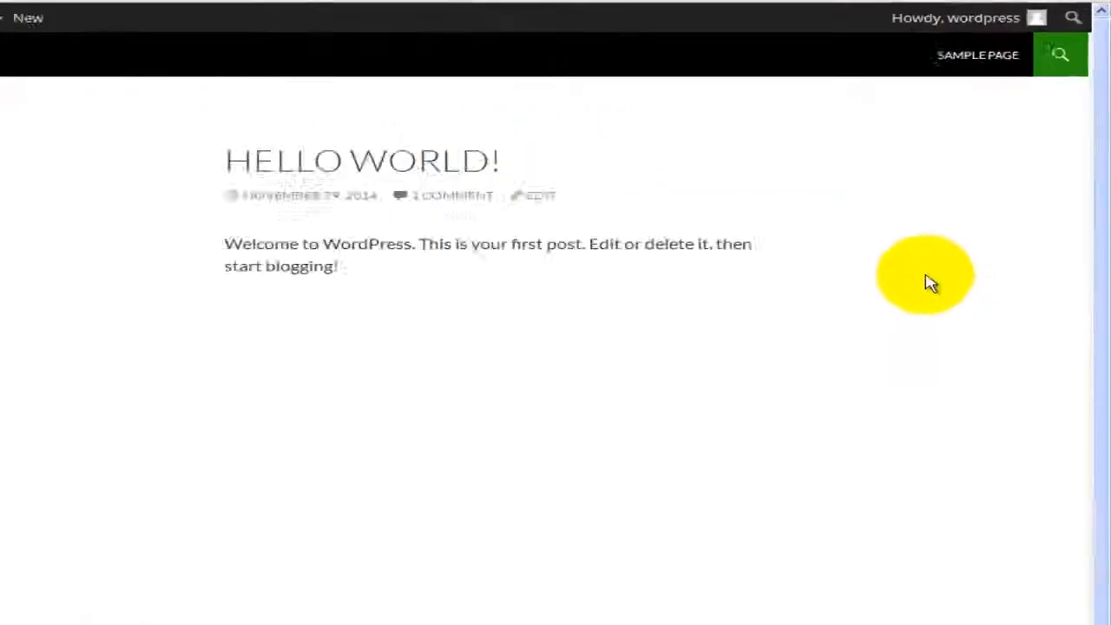
Step: Use the front page's Site Admin link to return to the admin Dashboard
mouse_move(975, 17)
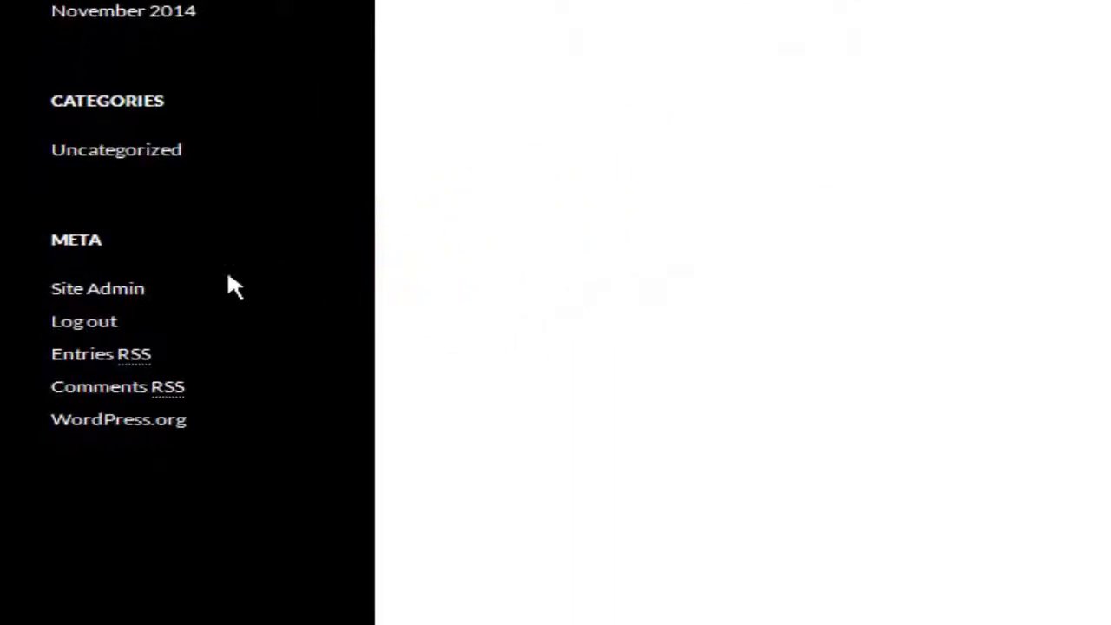
click(133, 287)
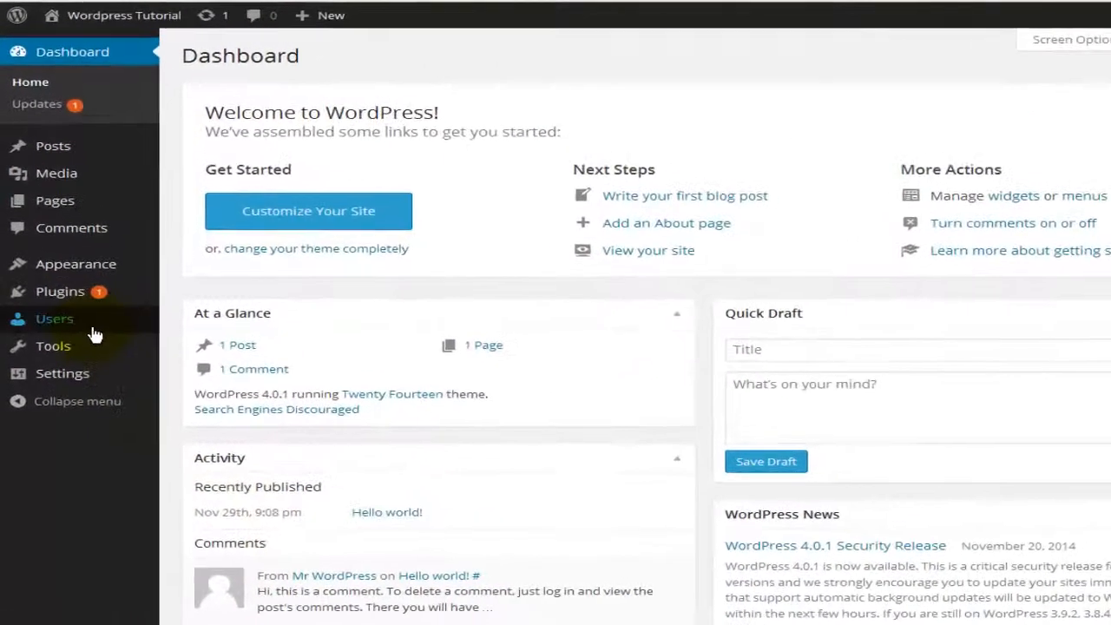
Step: Return to the Your Profile page from the Users menu in the admin sidebar
mouse_move(92, 331)
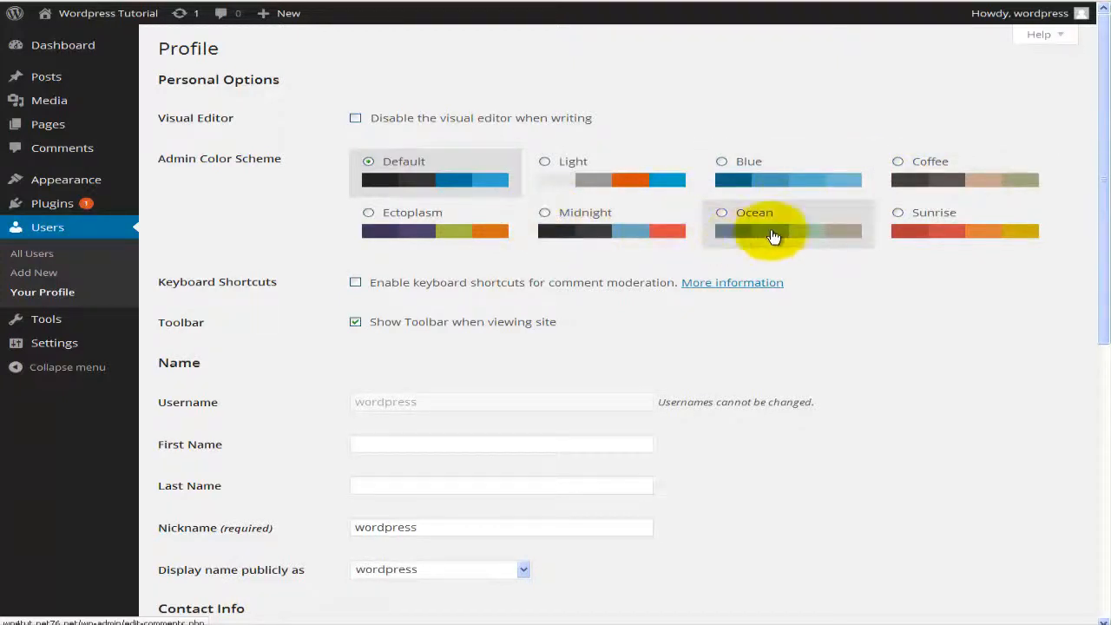
Step: Change the admin colour scheme from Default to Blue
click(723, 163)
Step: Preview the Ectoplasm, Midnight, Ocean, Light and Sunrise schemes, then keep Midnight
scroll(695, 213, down, 1)
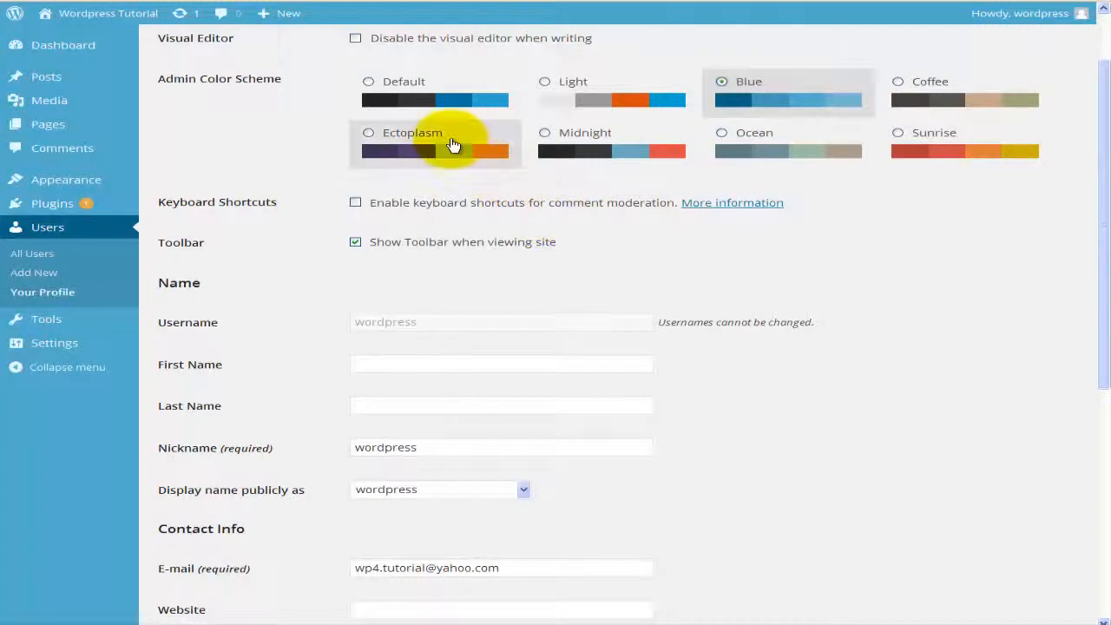
click(397, 140)
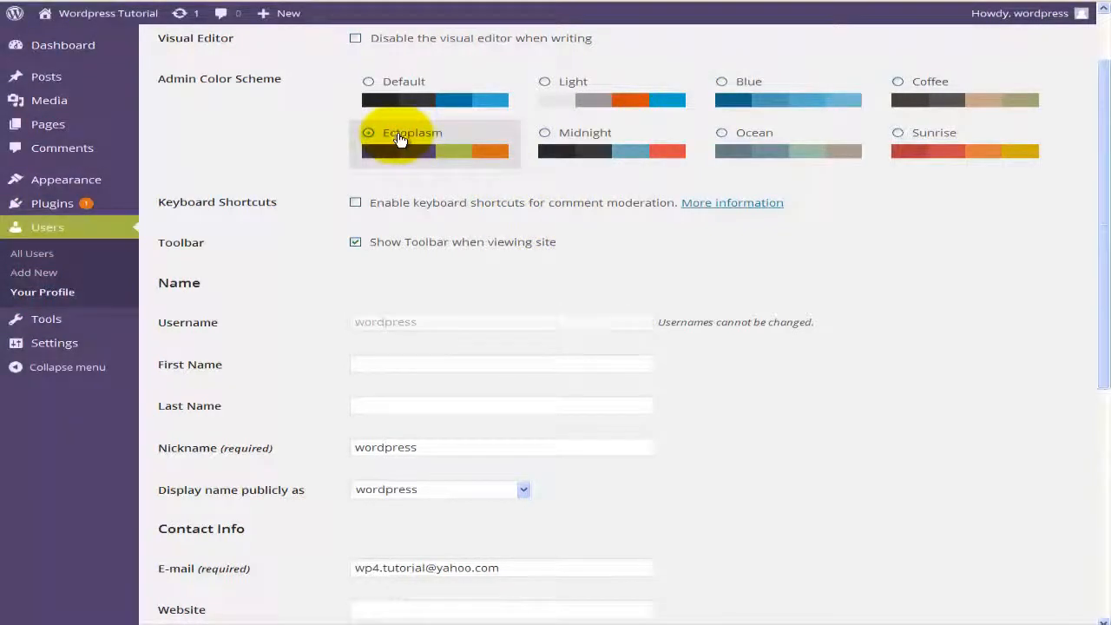
click(590, 142)
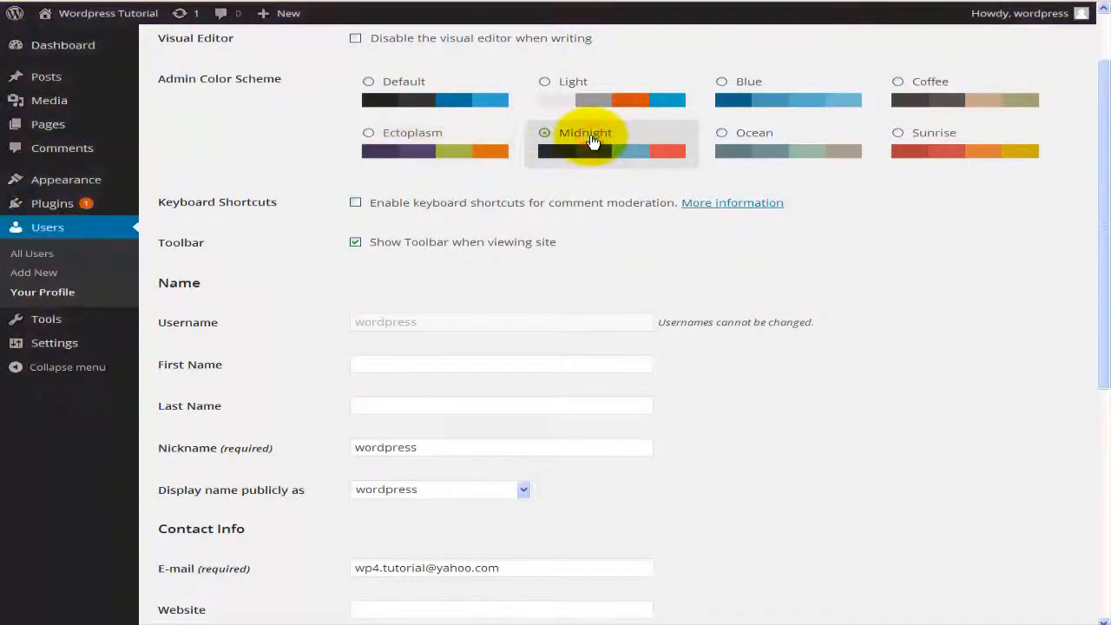
click(752, 142)
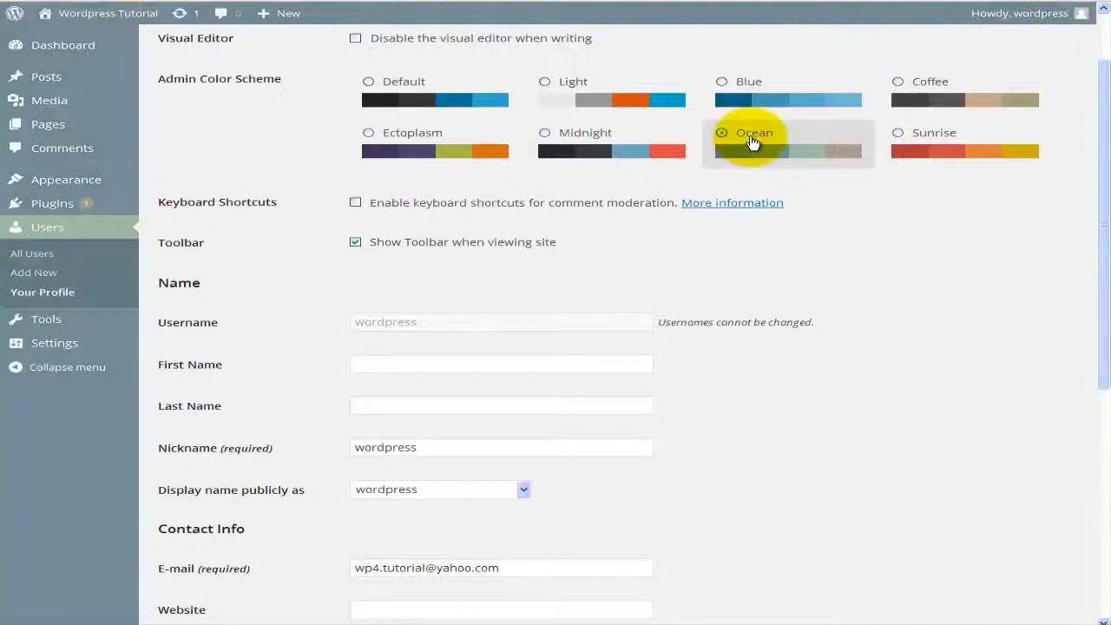
click(552, 89)
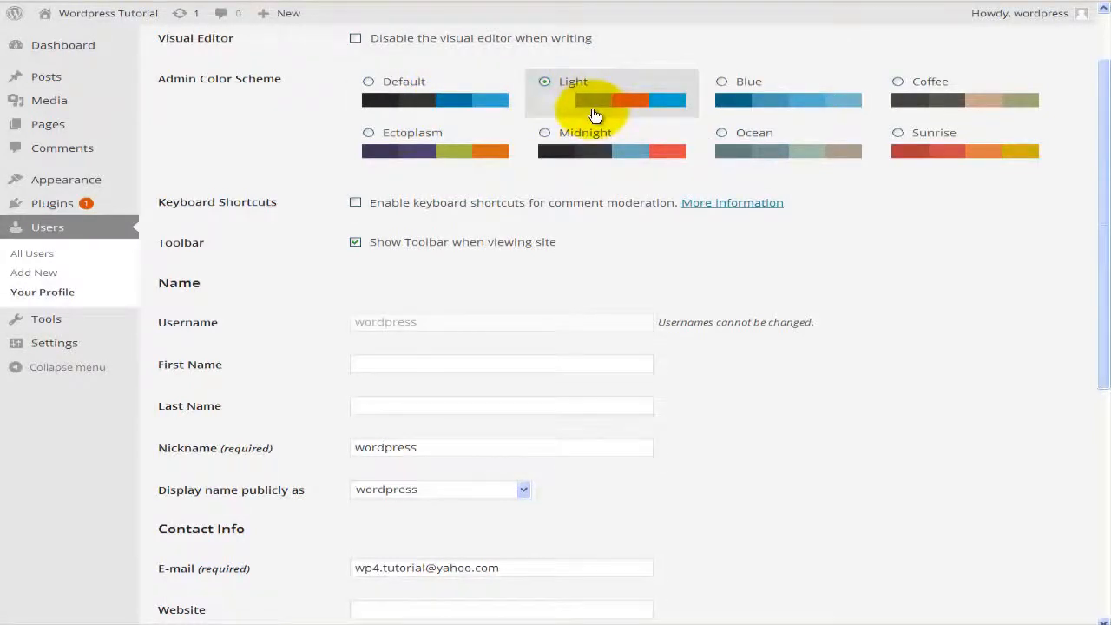
click(932, 153)
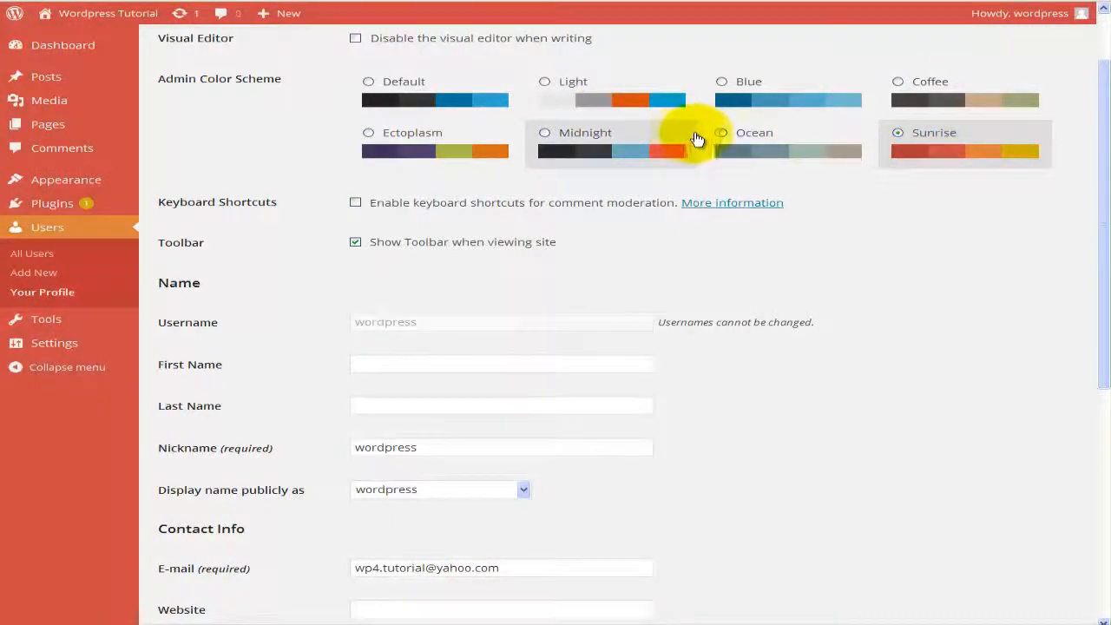
click(572, 158)
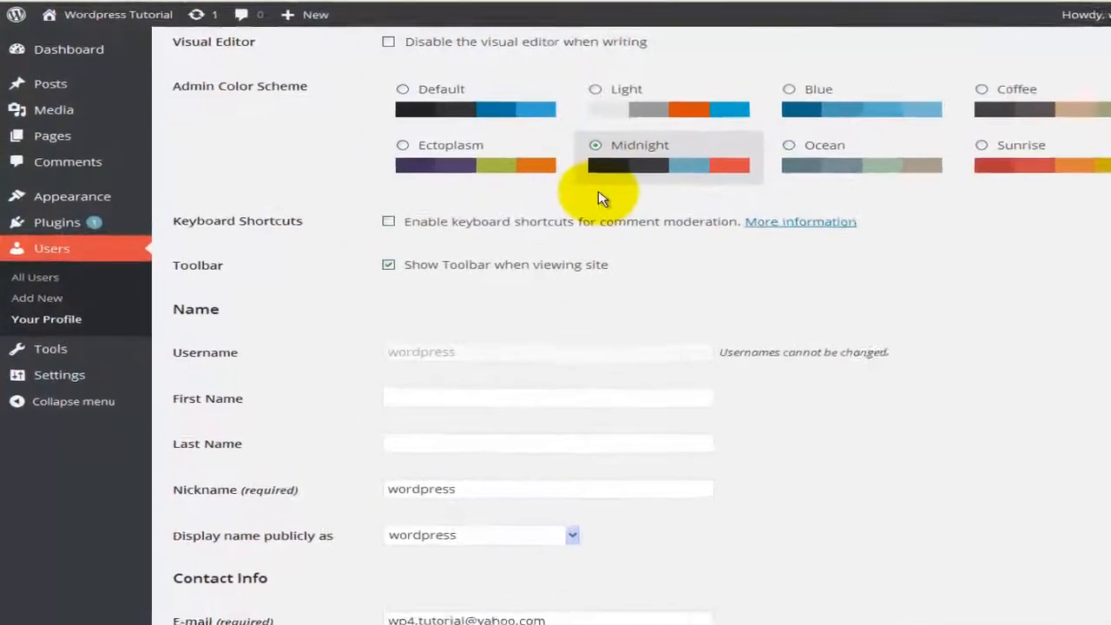
scroll(564, 222, down, 2)
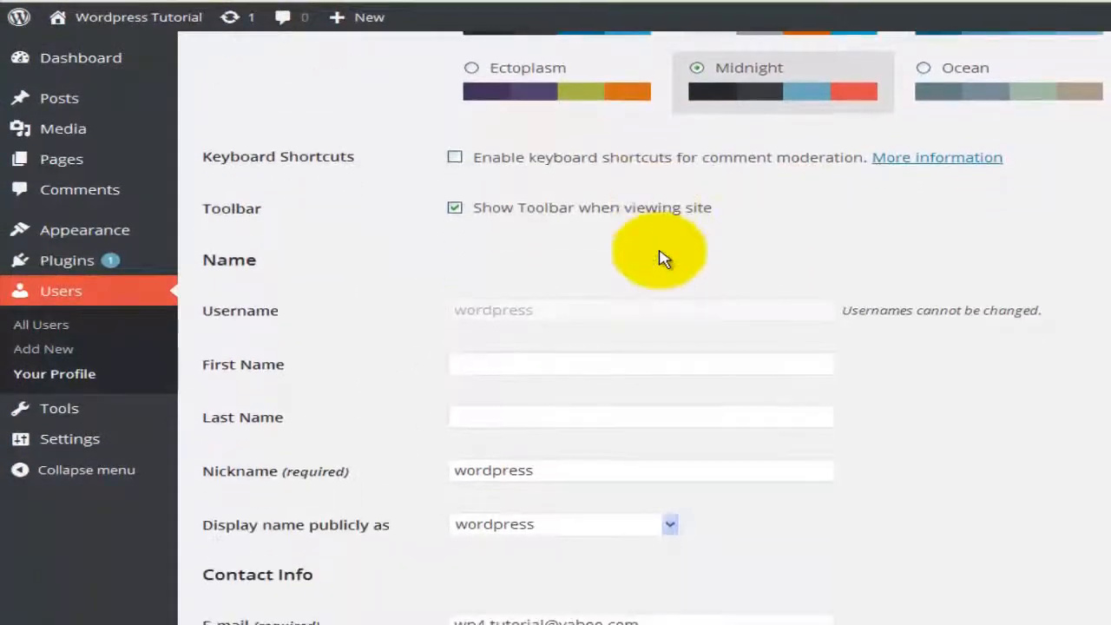
scroll(662, 257, up, 2)
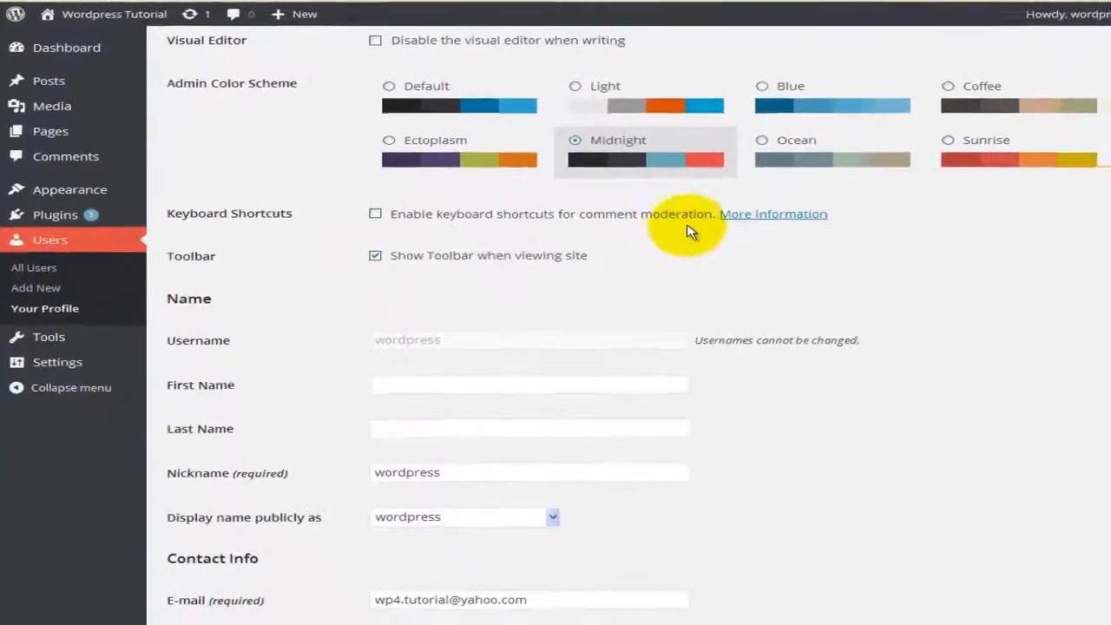
Step: Read the Codex Keyboard Shortcuts article down to Editor Shortcuts, then return to the Profile page
click(717, 208)
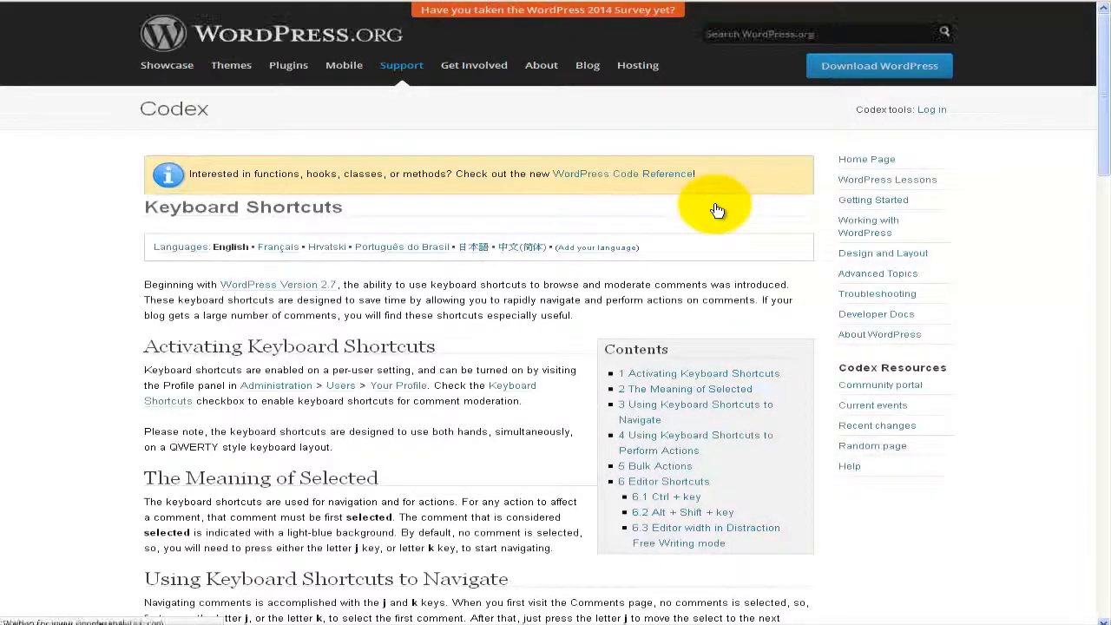
scroll(717, 208, down, 3)
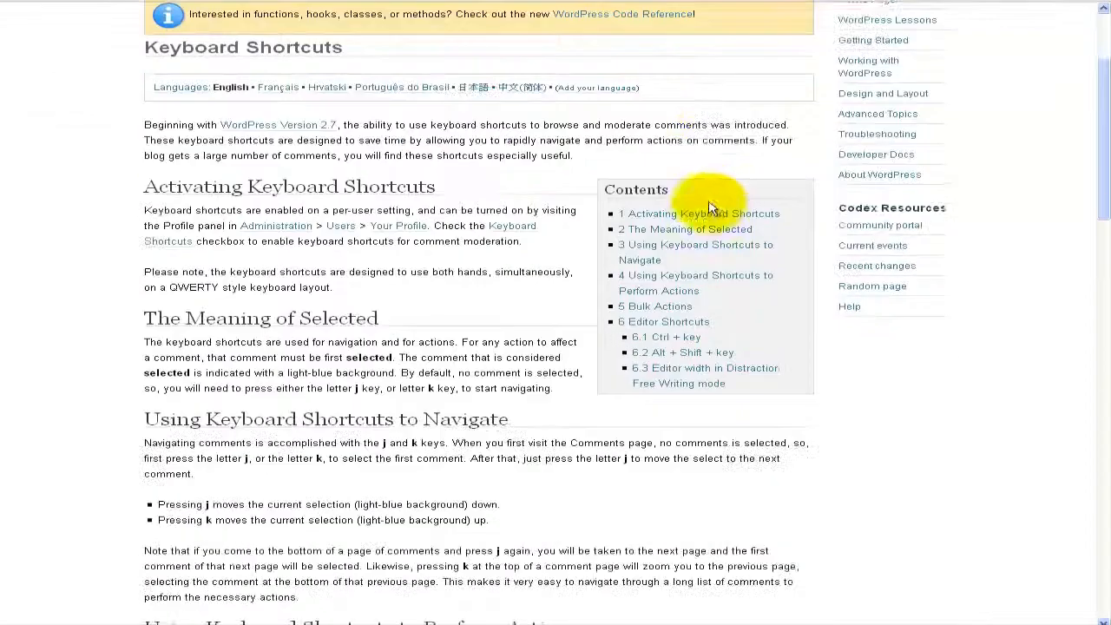
scroll(483, 213, down, 3)
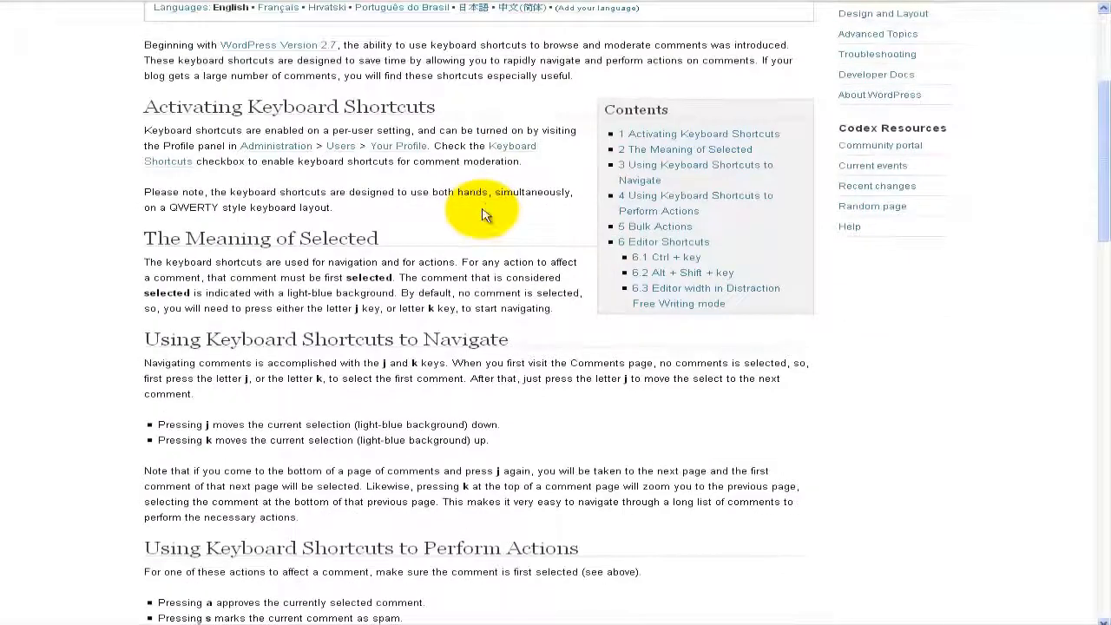
scroll(485, 215, down, 5)
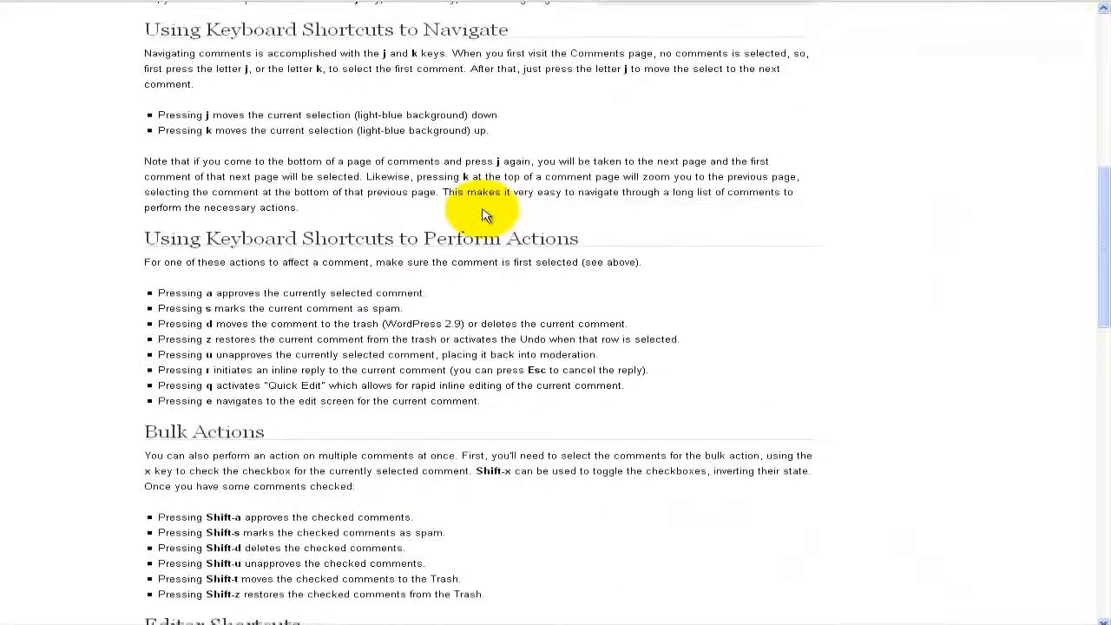
scroll(485, 215, down, 5)
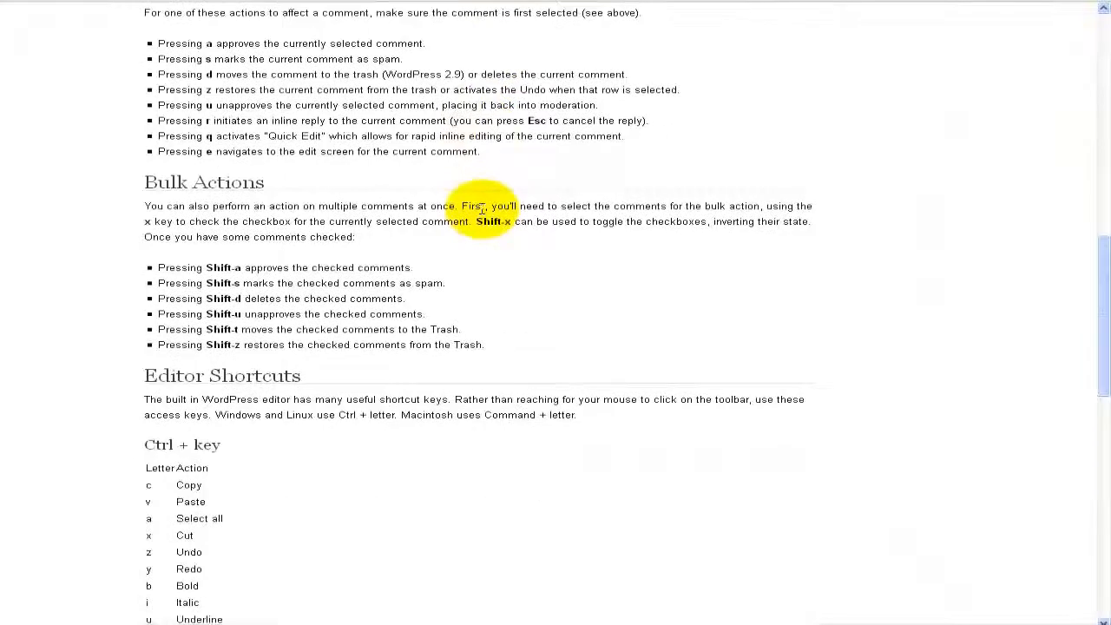
scroll(483, 211, down, 5)
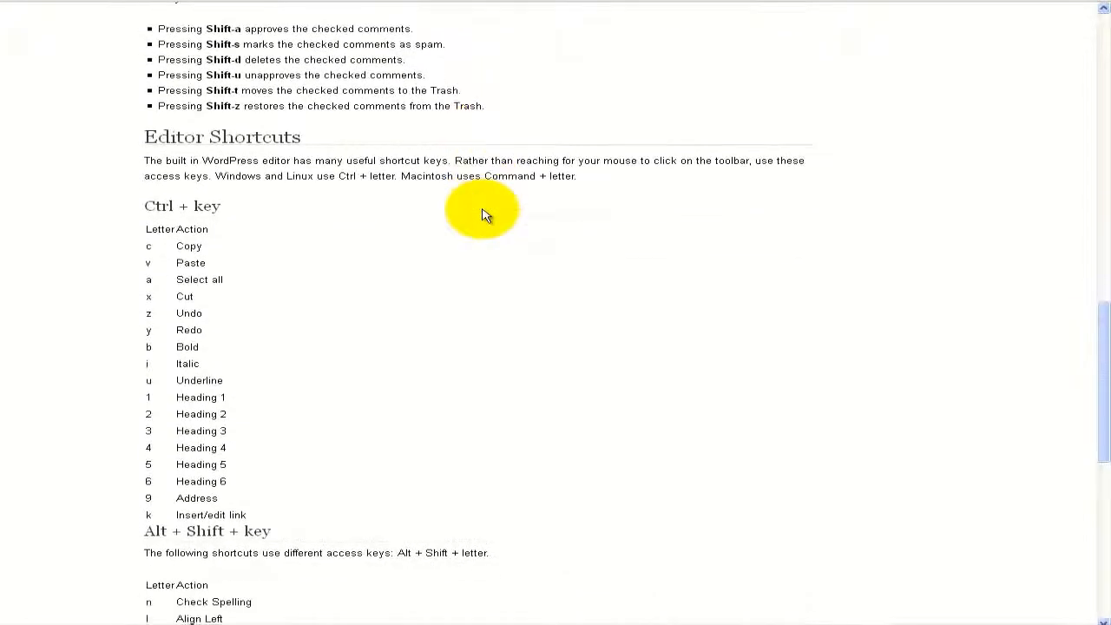
scroll(485, 215, down, 3)
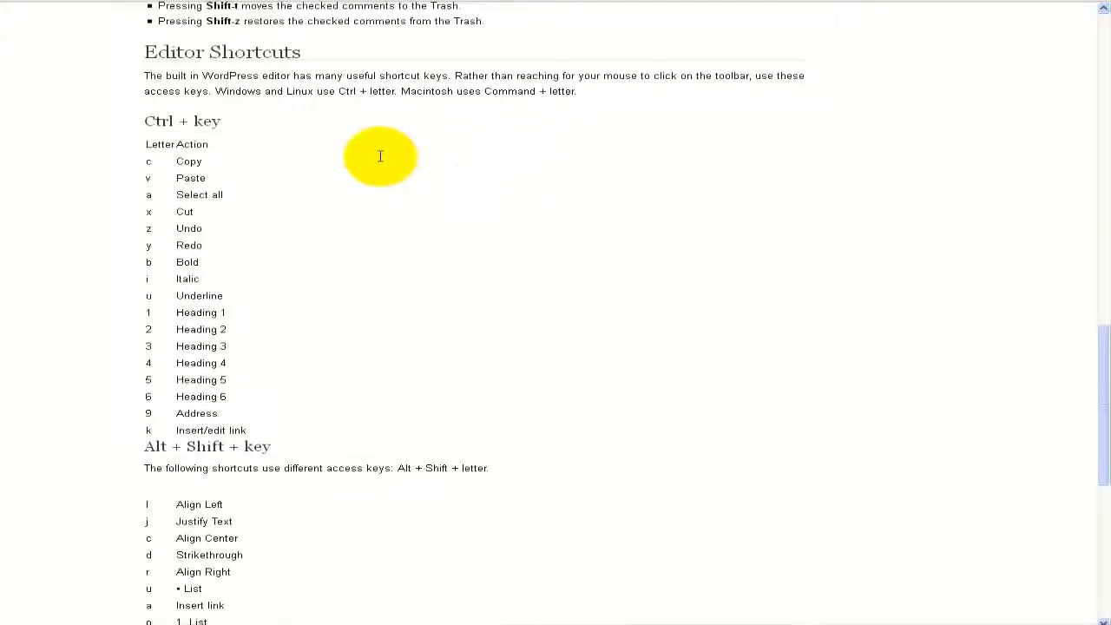
scroll(380, 156, up, 2)
click(177, 0)
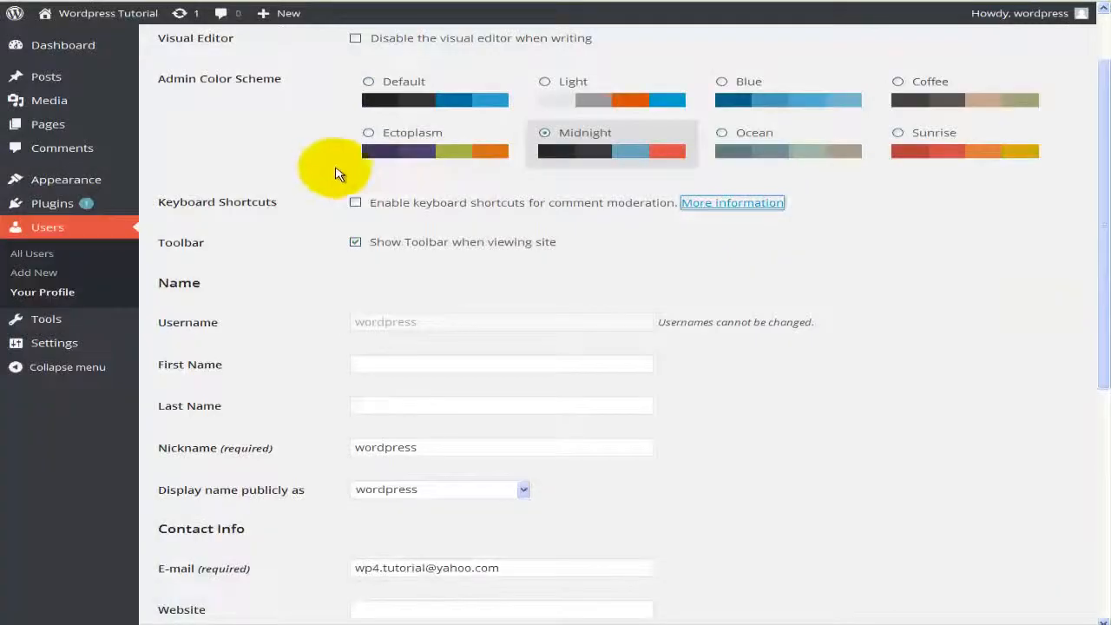
Step: Enable comment-moderation keyboard shortcuts and open Visit Site in a new browser tab
click(355, 204)
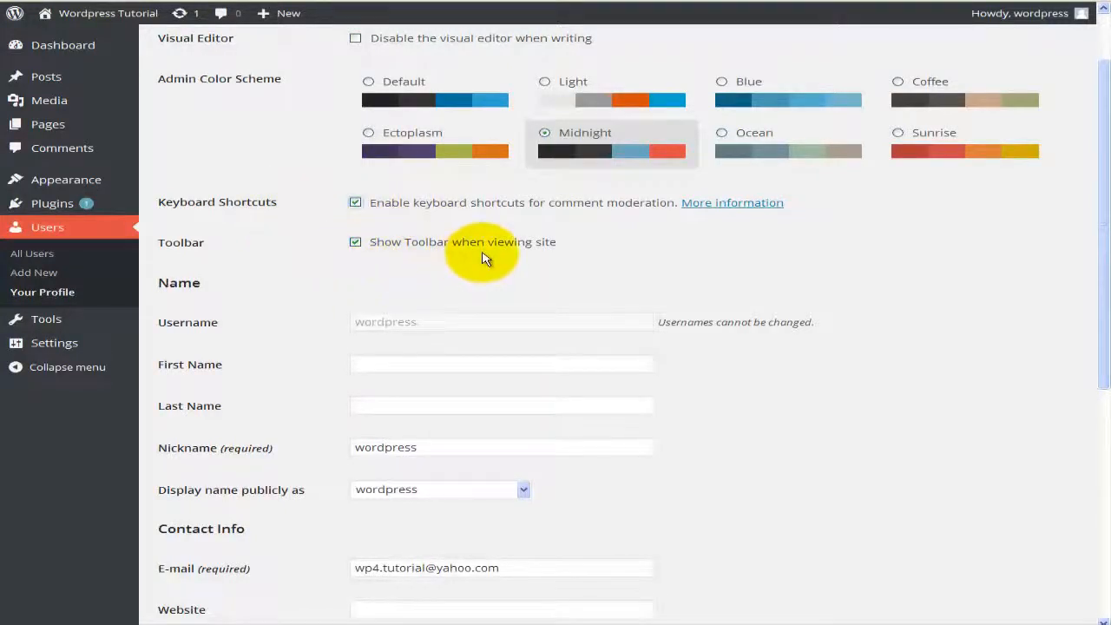
mouse_move(116, 16)
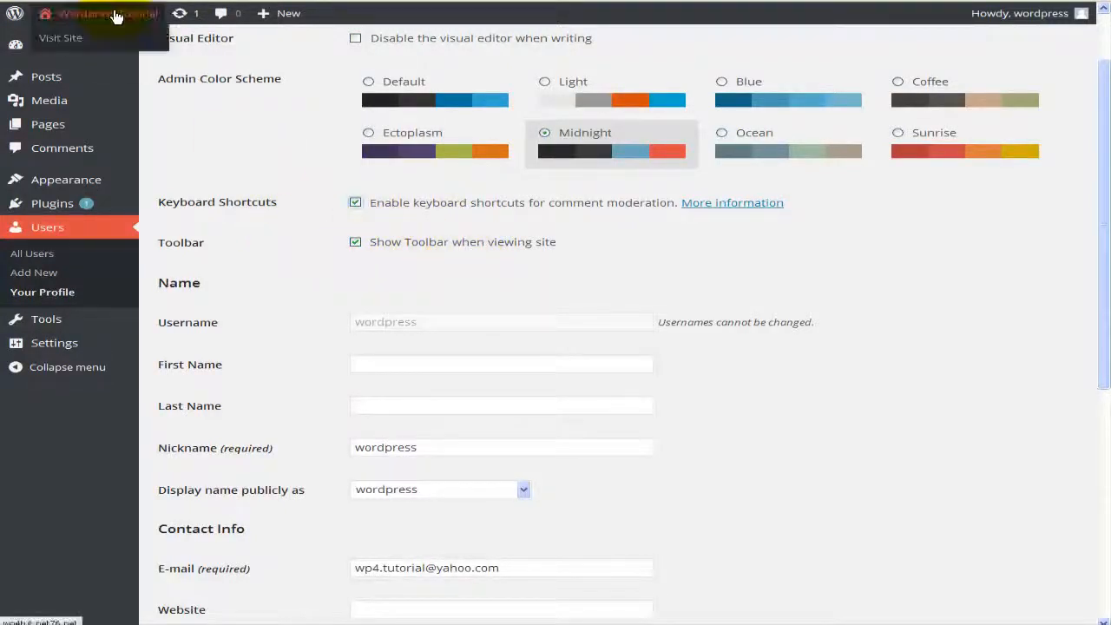
right_click(68, 40)
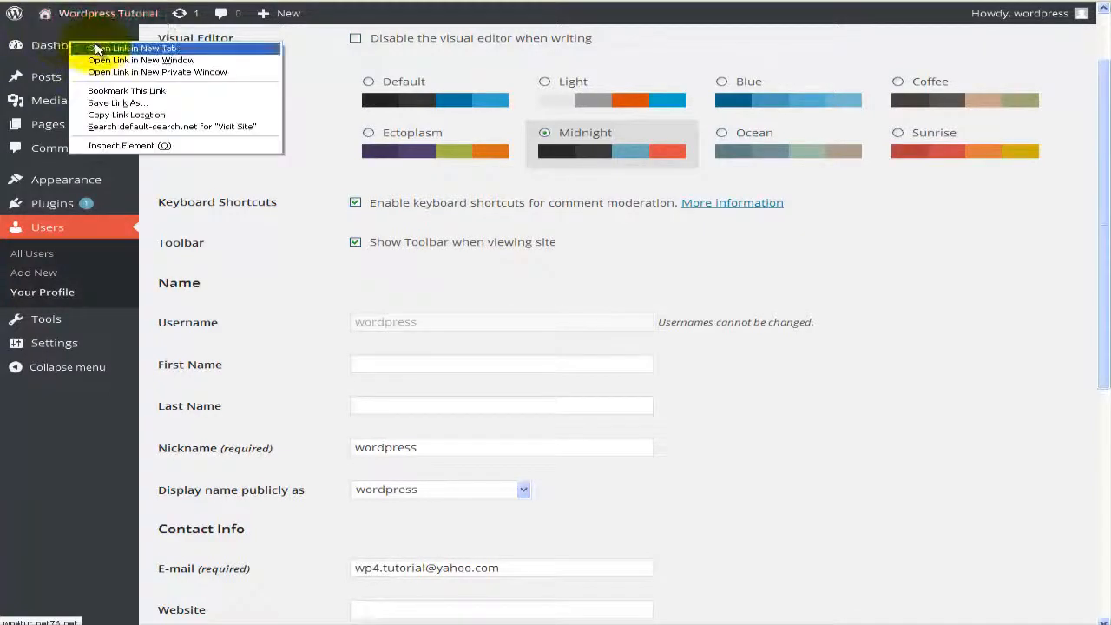
click(98, 49)
click(276, 0)
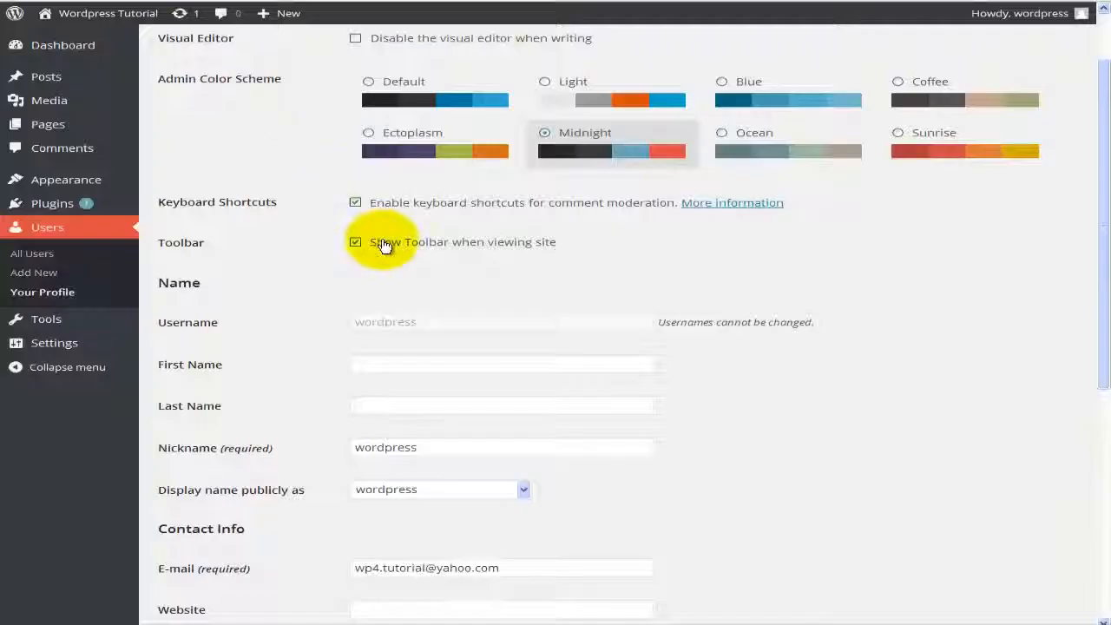
scroll(404, 244, down, 1)
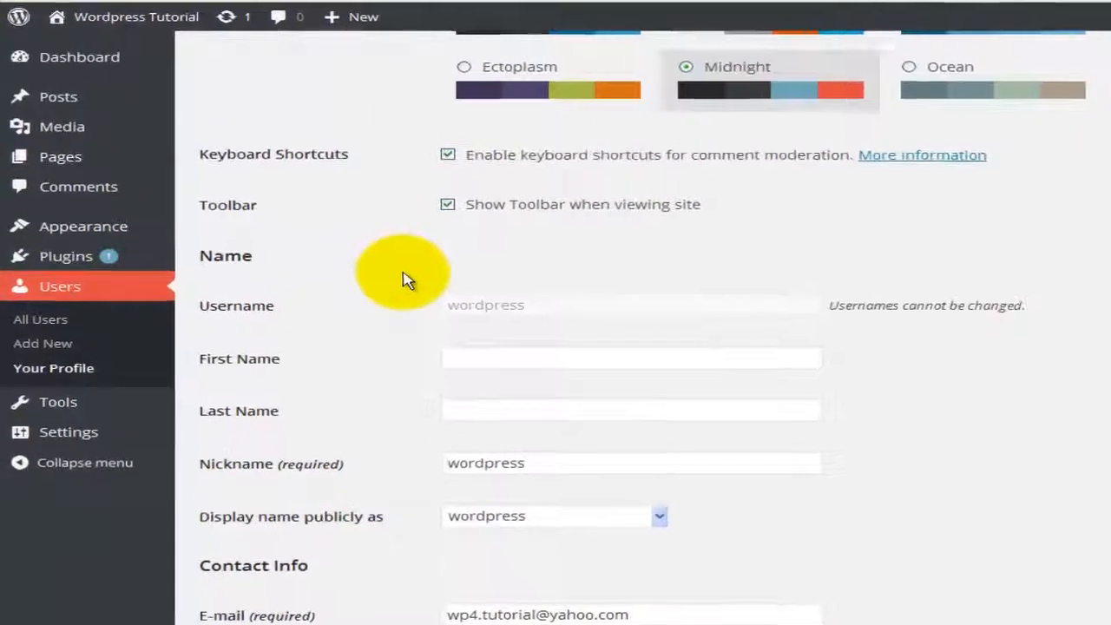
scroll(403, 279, down, 1)
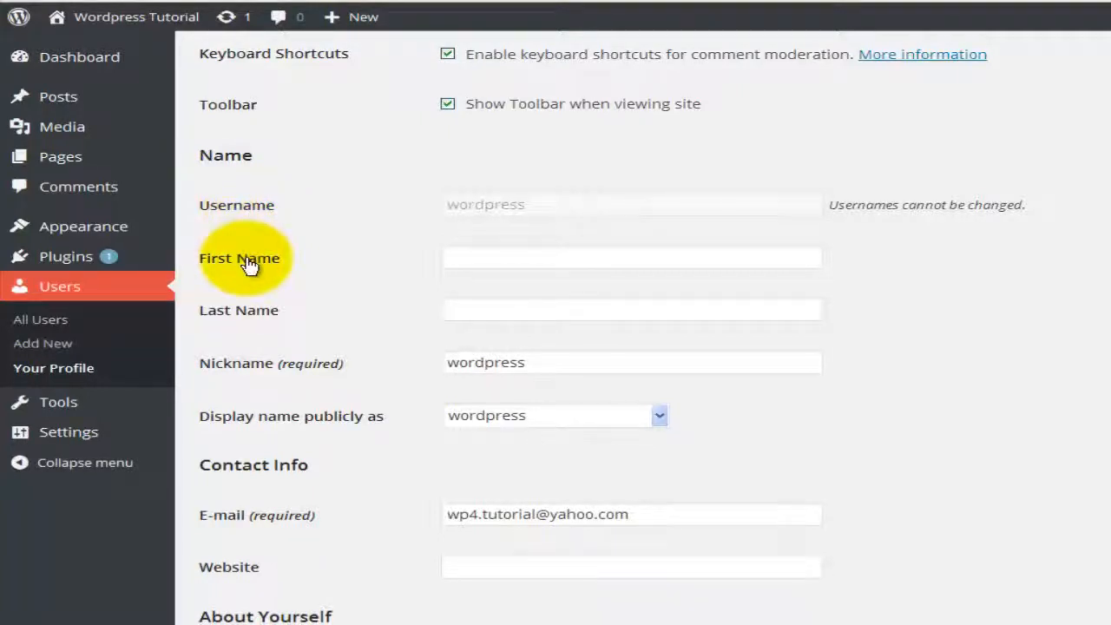
Step: Fill in the first and last name and replace the nickname with the full name
click(457, 257)
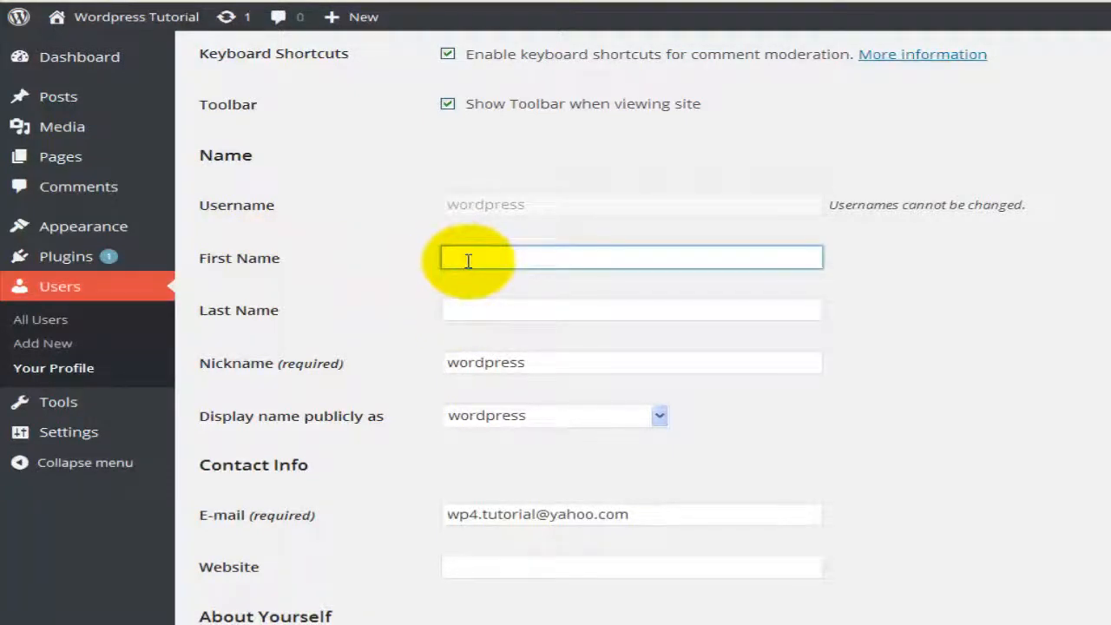
key(Tab)
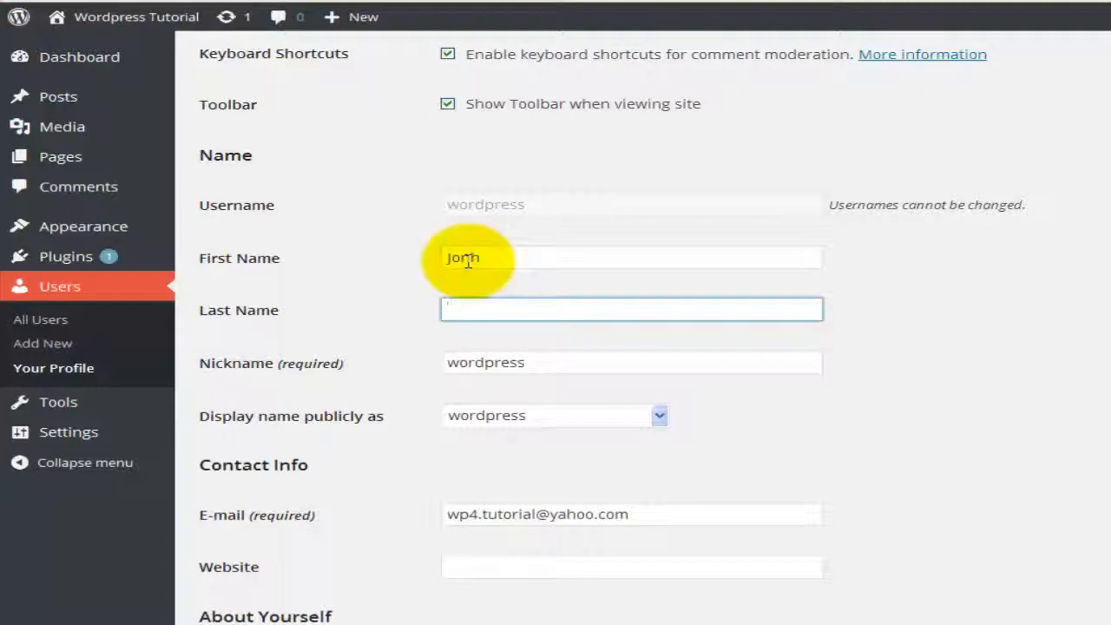
text(Smith)
click(487, 363)
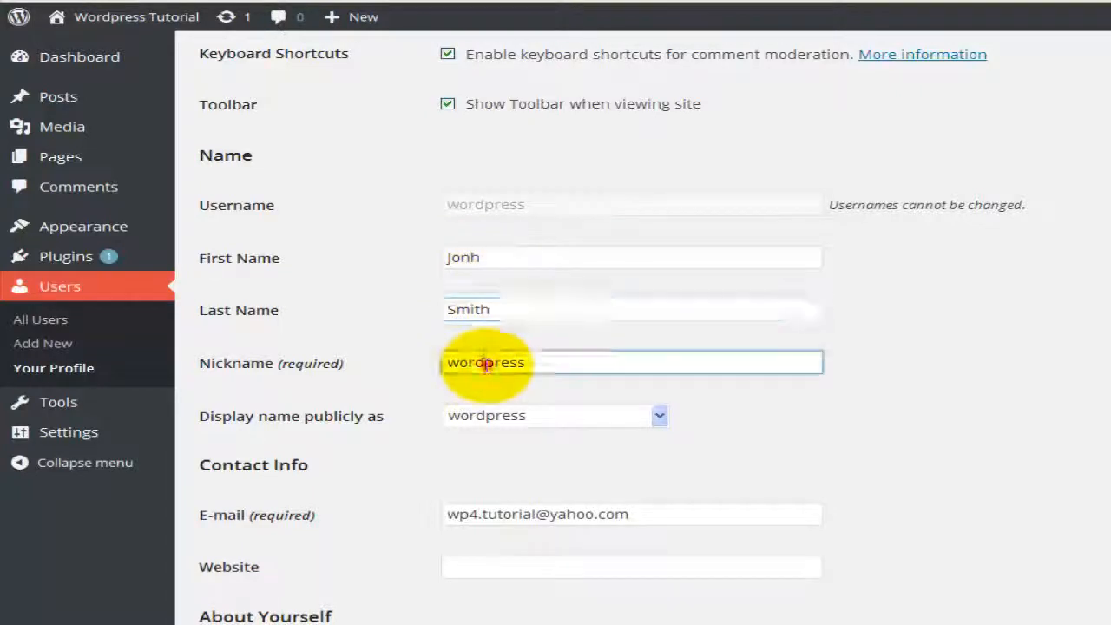
double_click(539, 368)
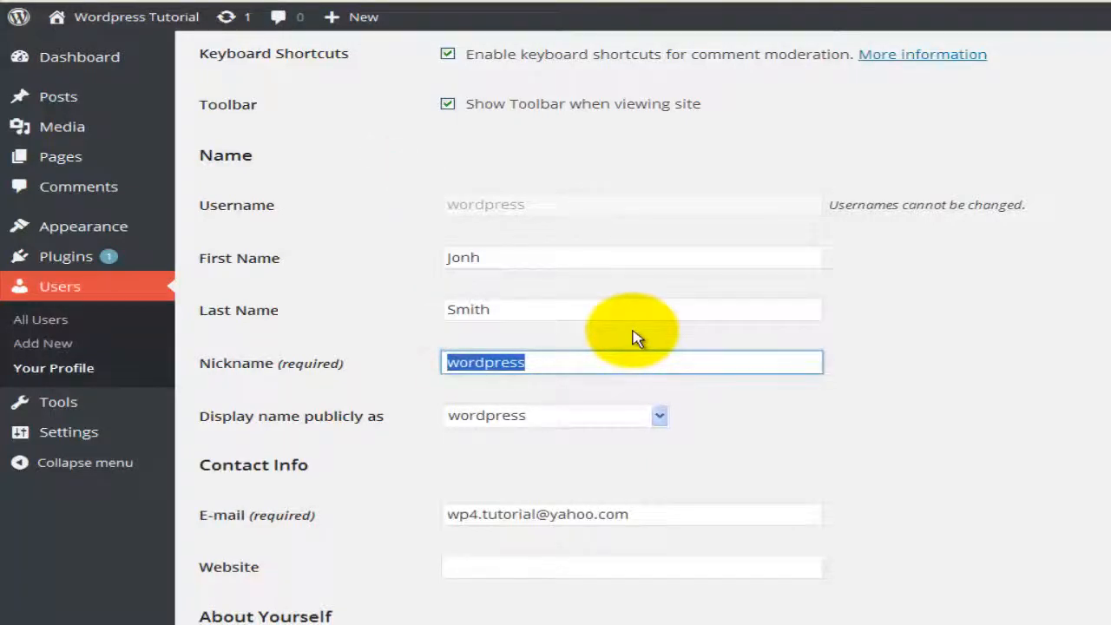
text(J)
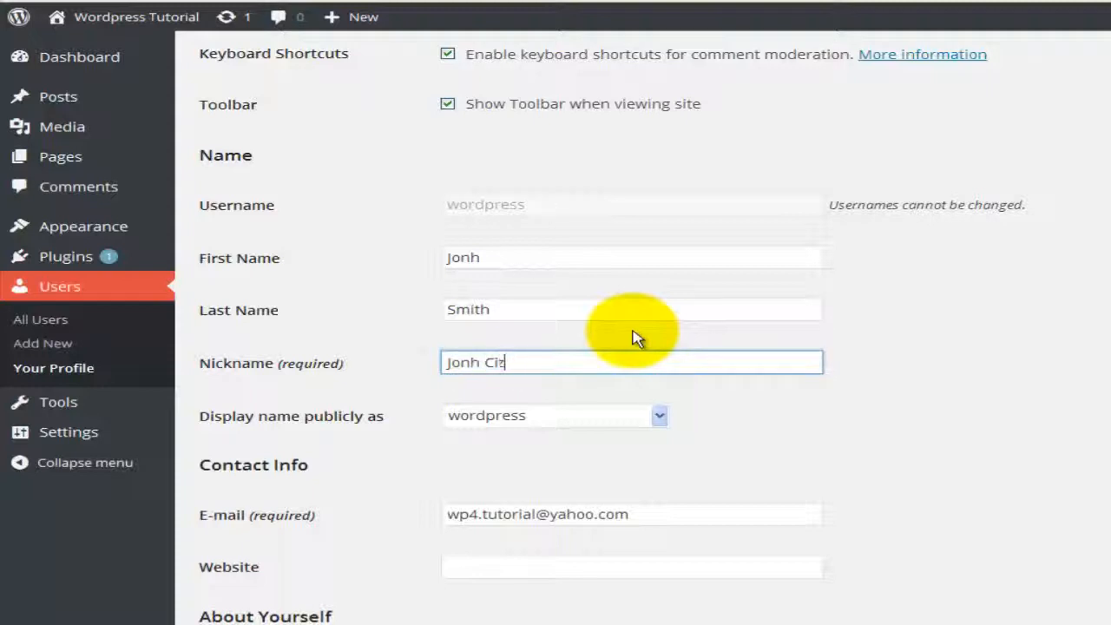
text(onh Smith)
click(703, 480)
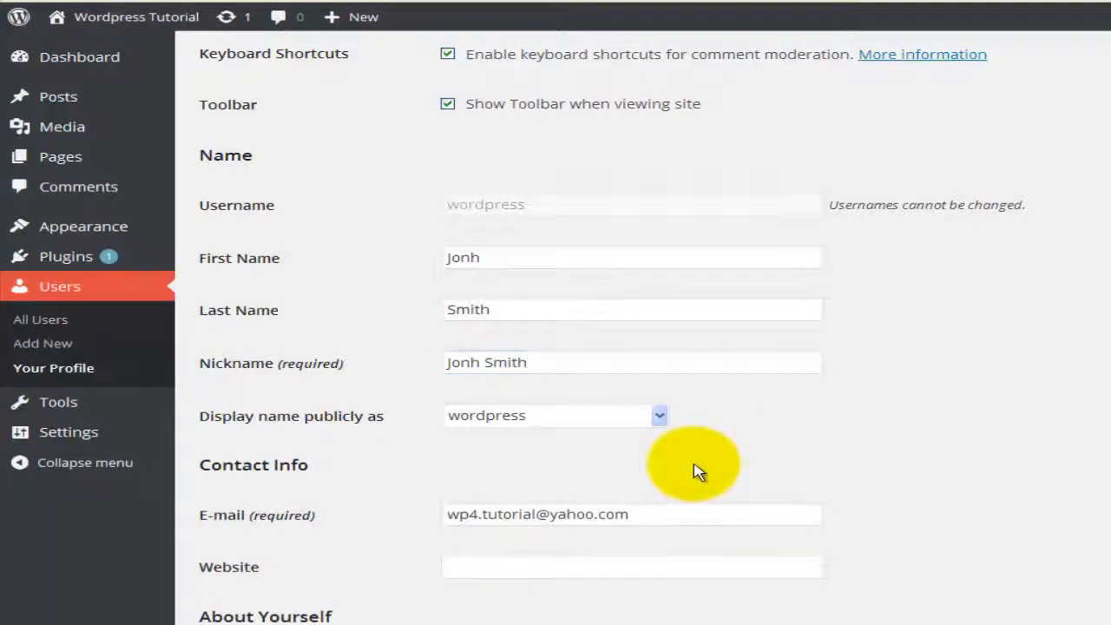
Step: Choose the full name under 'Display name publicly as'
click(660, 419)
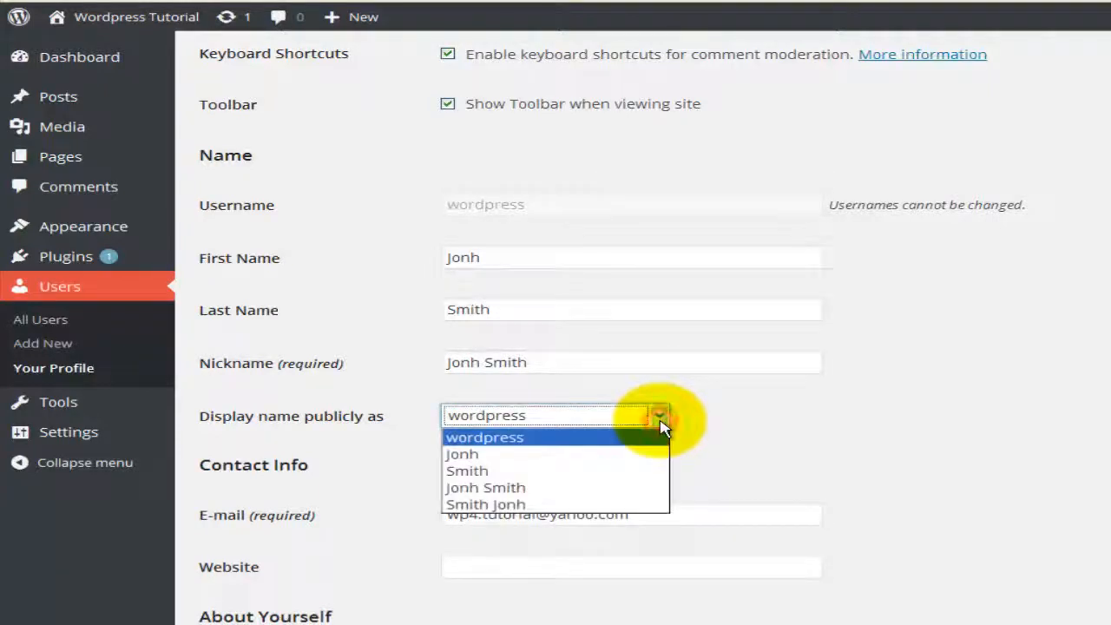
click(558, 488)
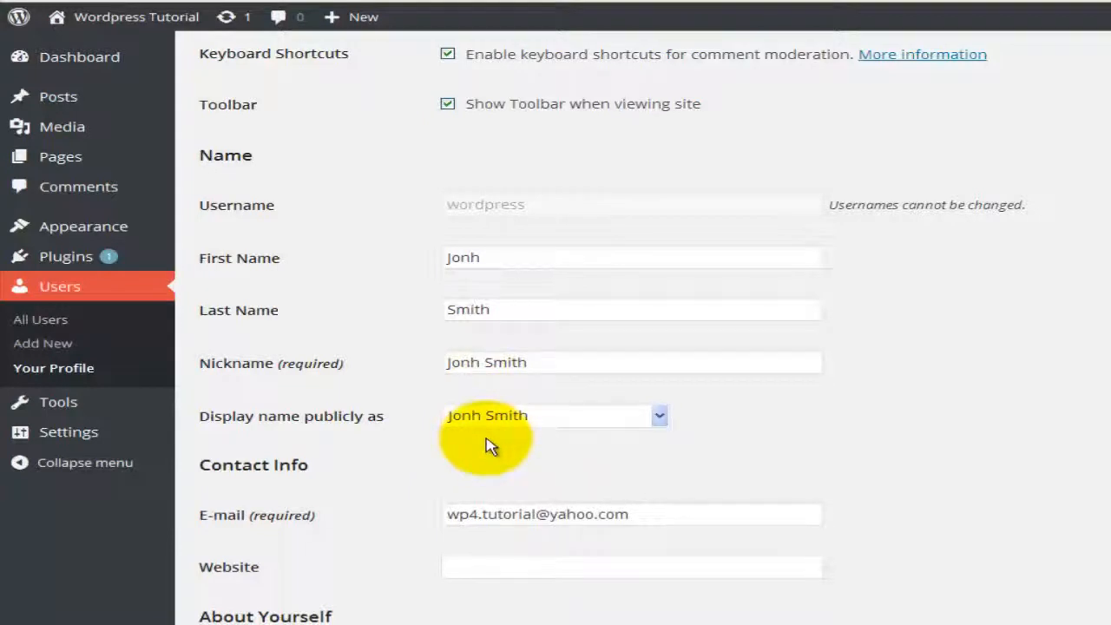
scroll(484, 445, down, 1)
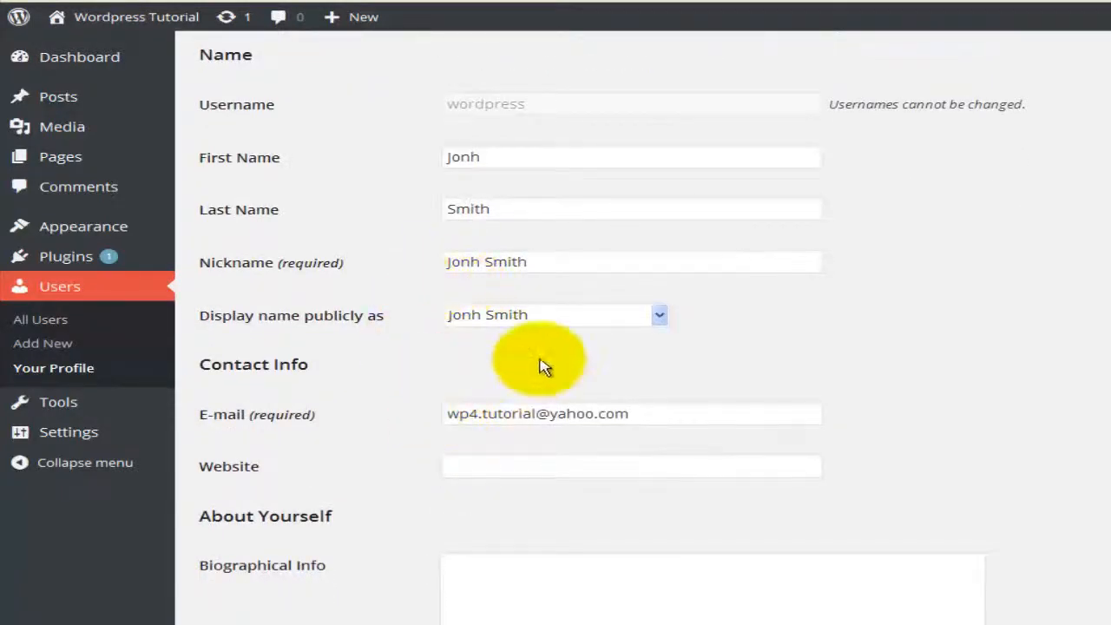
scroll(533, 384, up, 1)
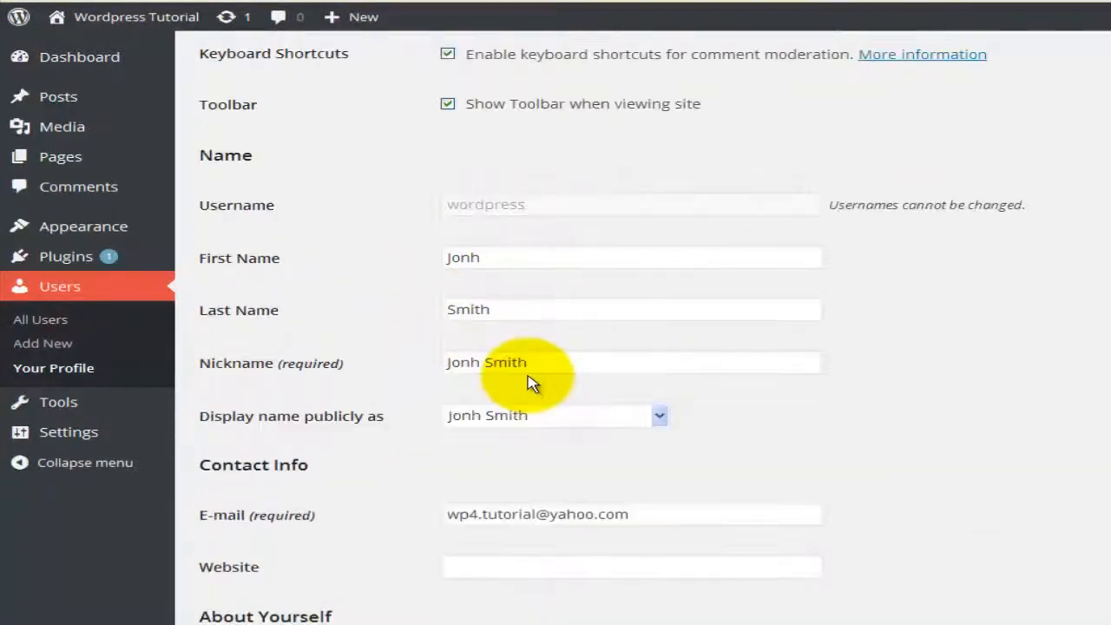
scroll(533, 384, down, 1)
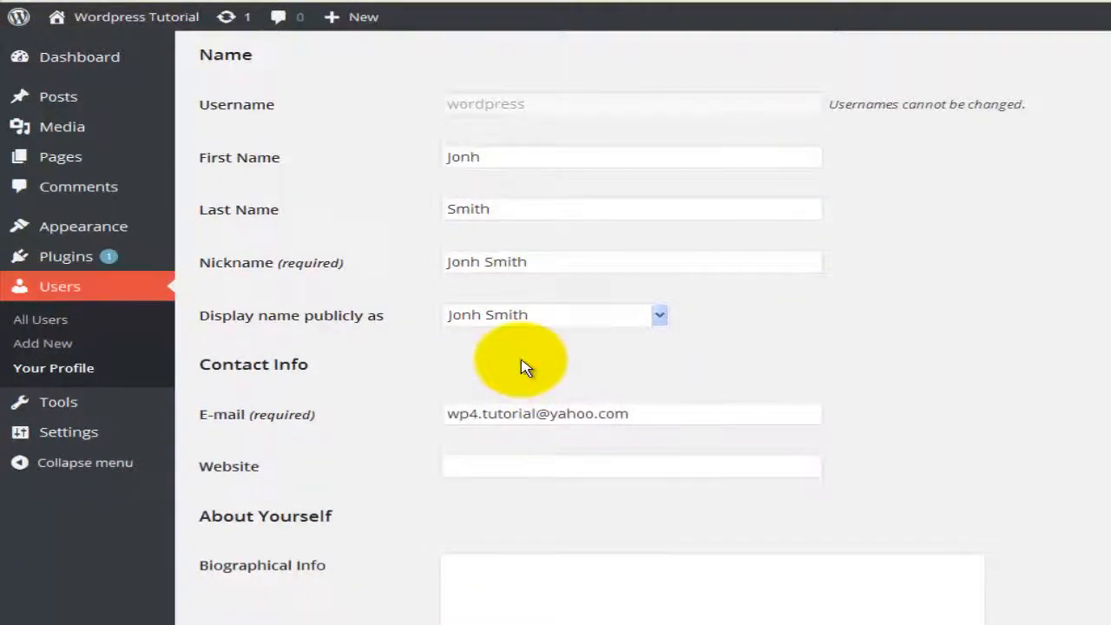
scroll(355, 379, down, 1)
click(486, 312)
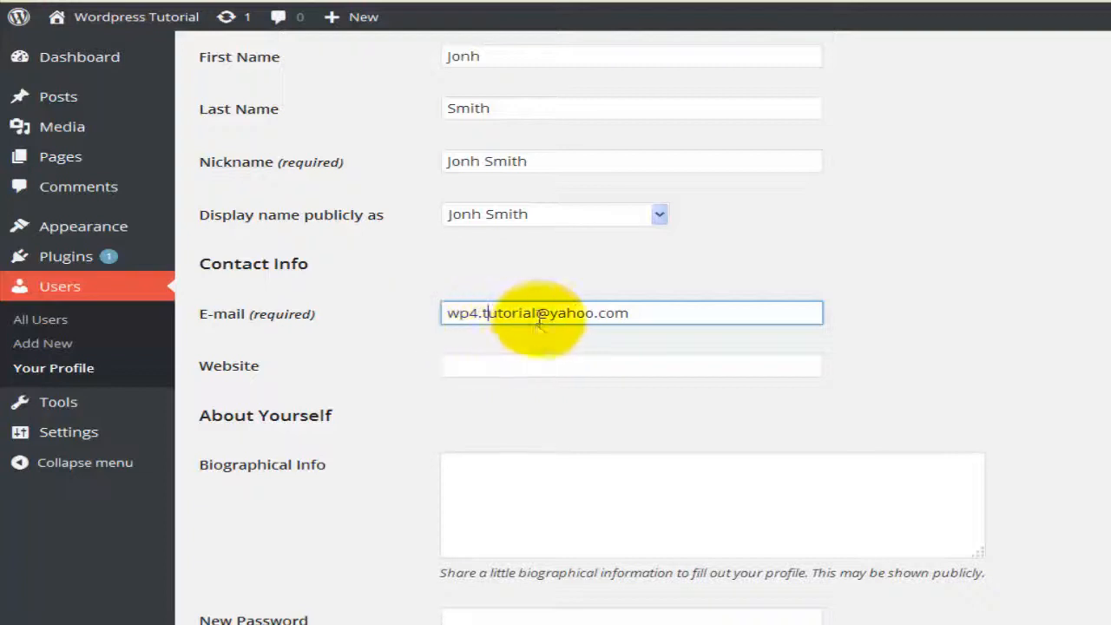
click(491, 365)
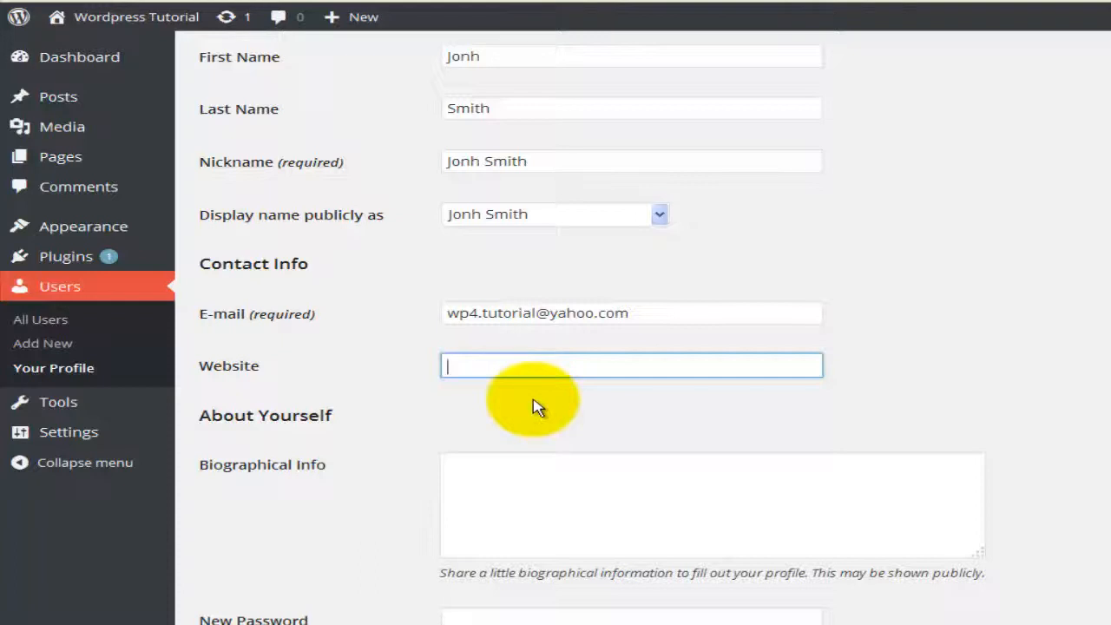
text(wp4tut.net)
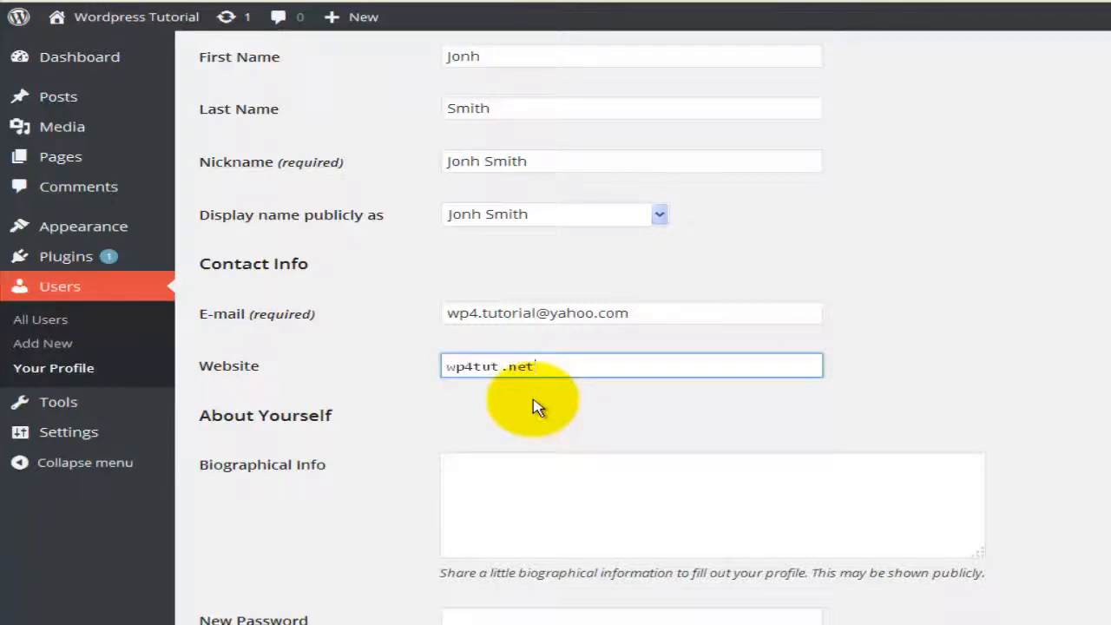
text(/)
key(BackSpace)
key(BackSpace)
key(BackSpace)
text(t)
key(BackSpace)
text(et76.net)
key(Home)
text(http://)
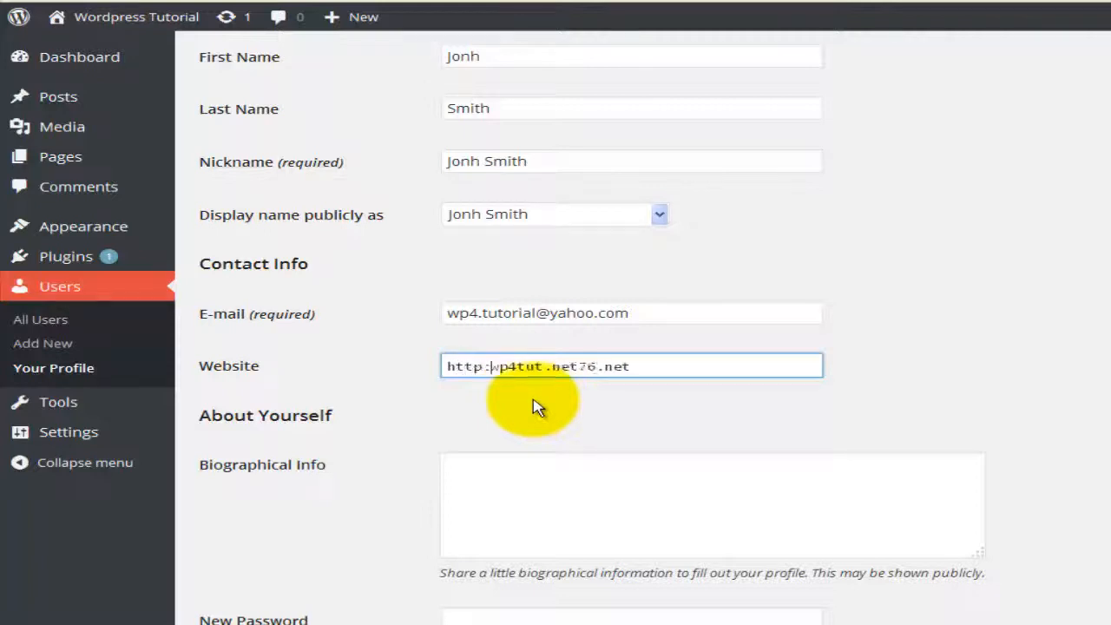
text(www.)
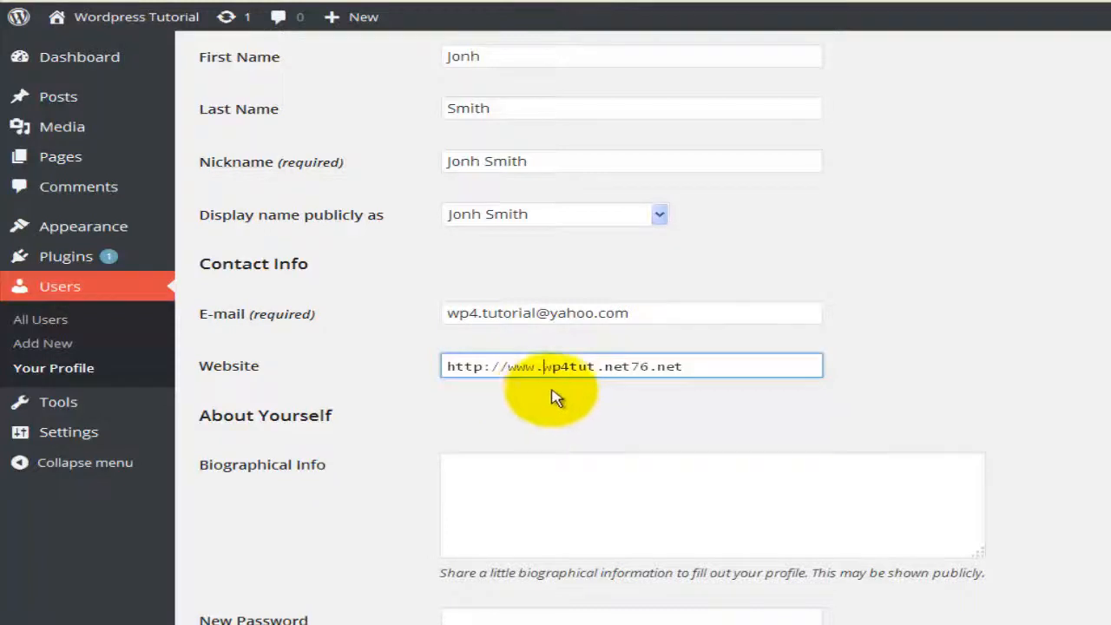
click(554, 368)
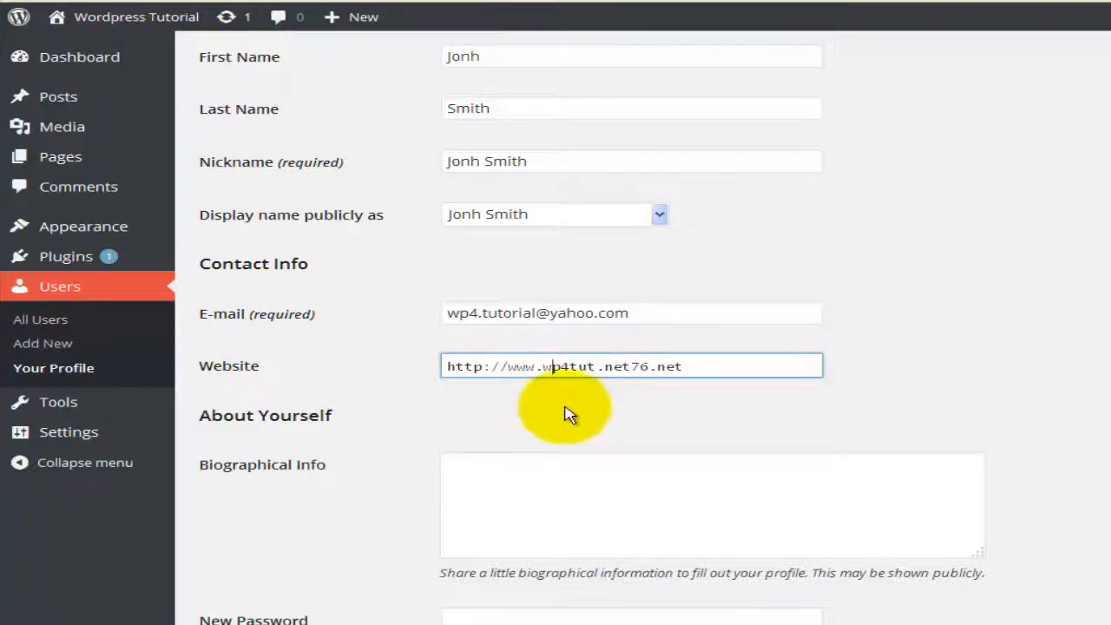
scroll(563, 417, down, 2)
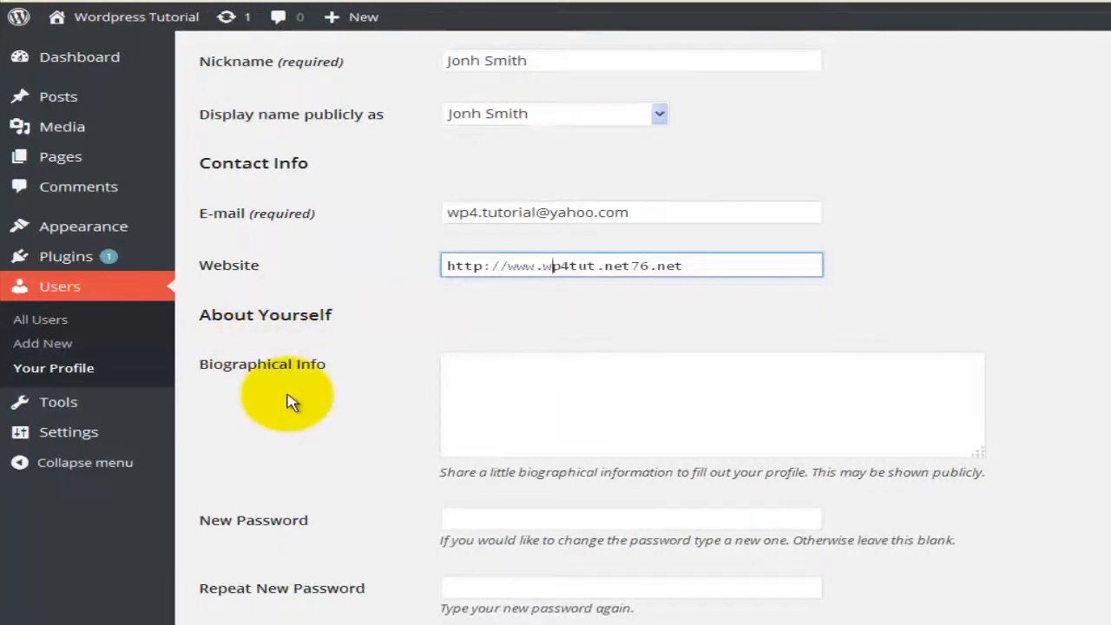
click(477, 387)
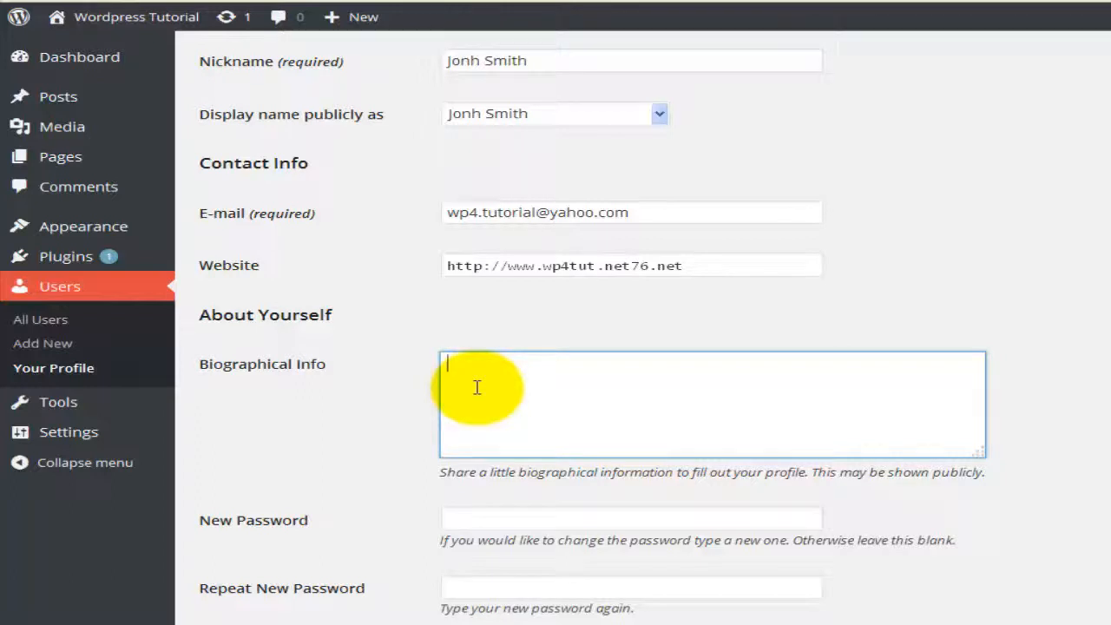
Step: Write the biography 'Hello I am the admin of this site…' about making Wordpress 4 video tutorials
text(T)
key(BackSpace)
text(Hi)
key(BackSpace)
text(ello I am the adm)
key(BackSpace)
text(dmin o)
text(f this site )
text(and the aim )
text(of this site)
text( is to make so)
text(me video t)
text(utorial on)
text( Wor)
text(dpress 4)
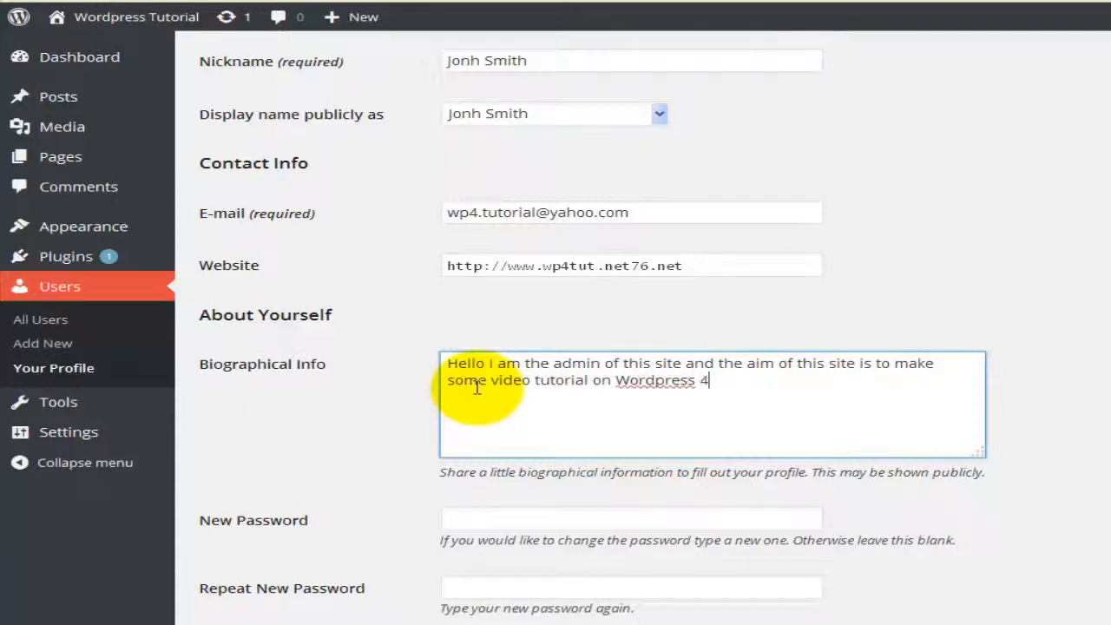
text(.)
click(372, 503)
scroll(380, 509, down, 1)
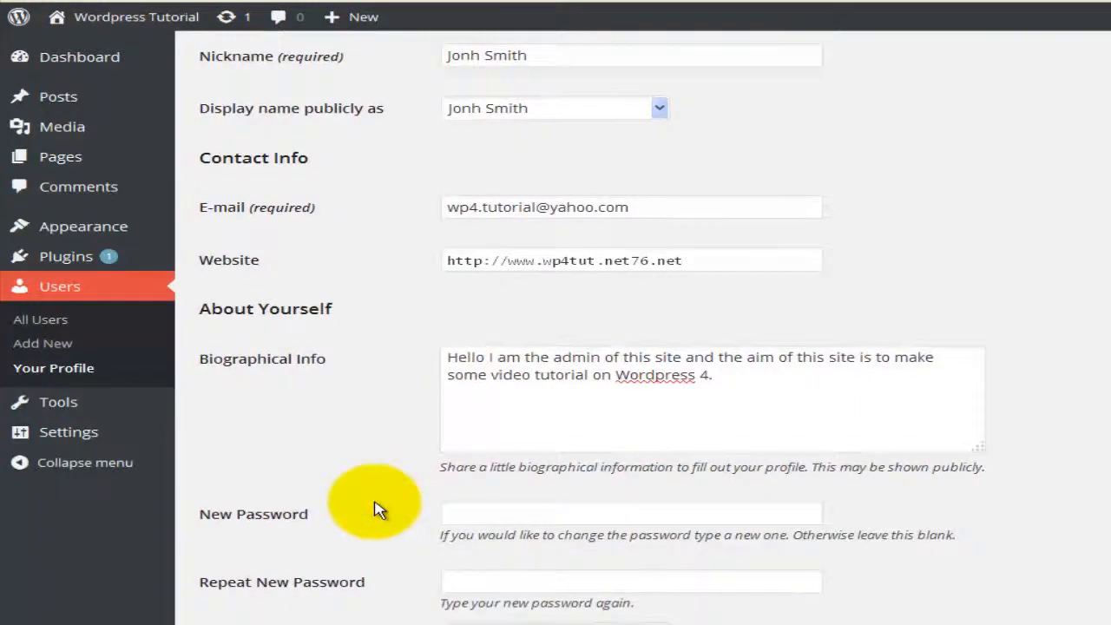
click(454, 510)
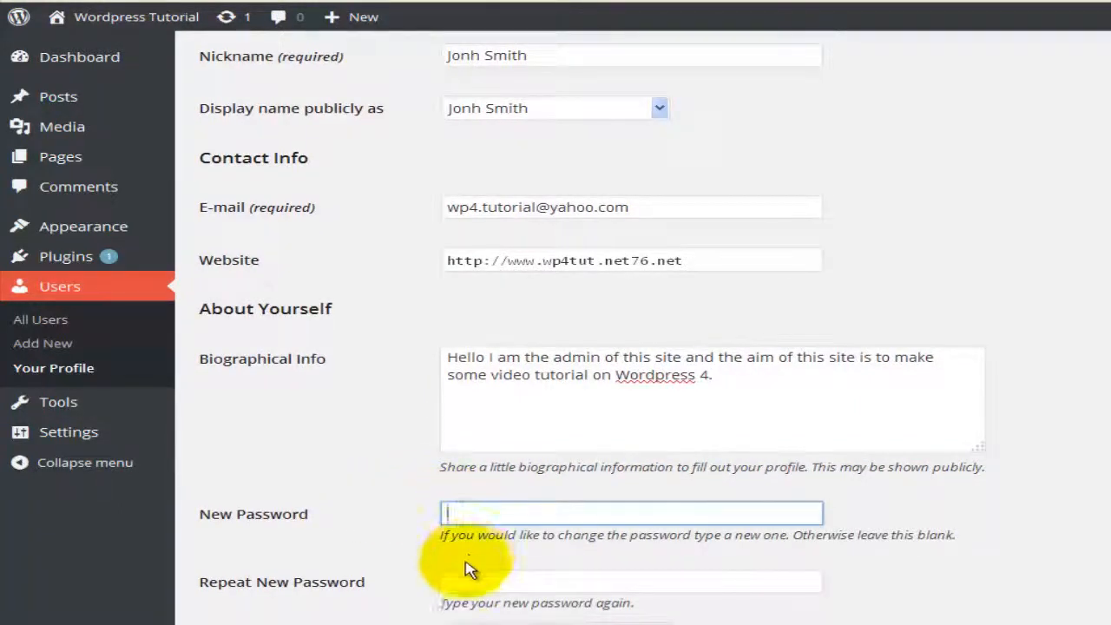
click(468, 579)
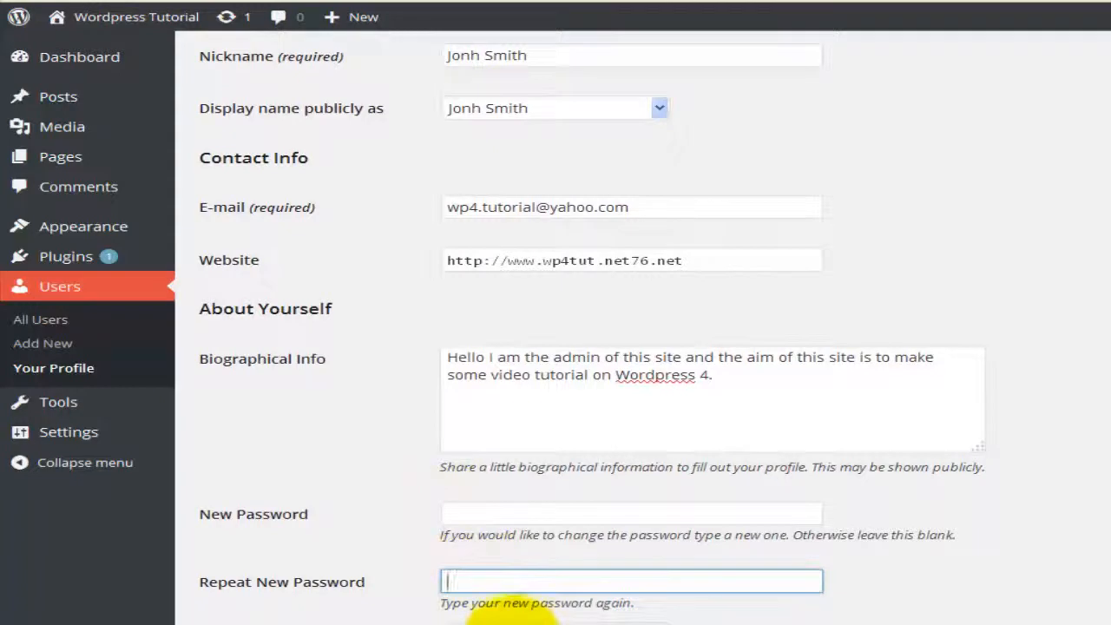
click(491, 515)
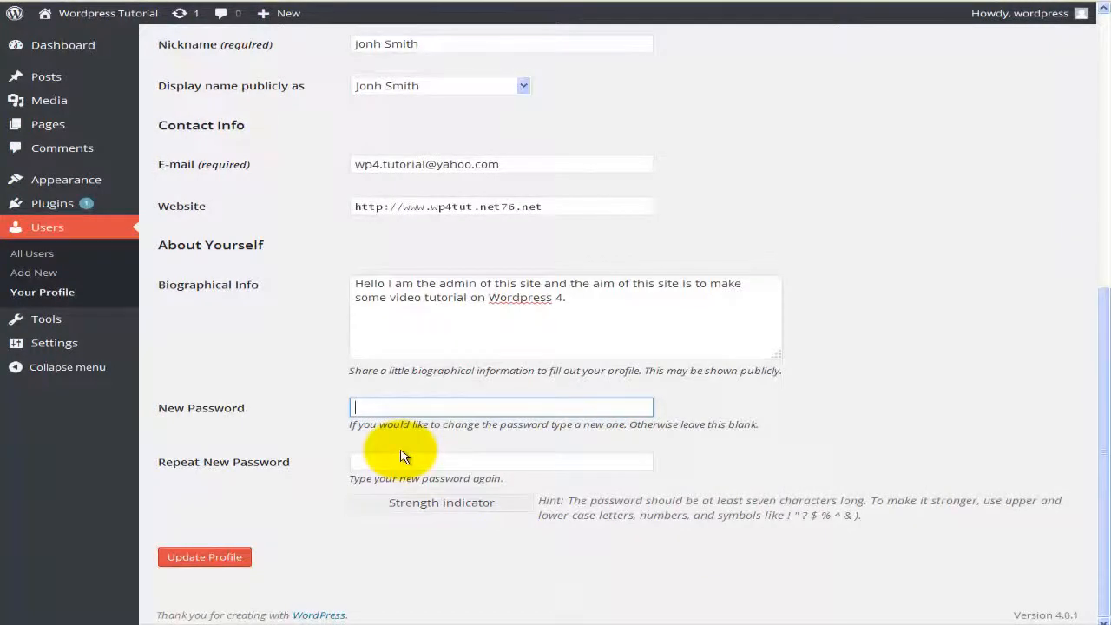
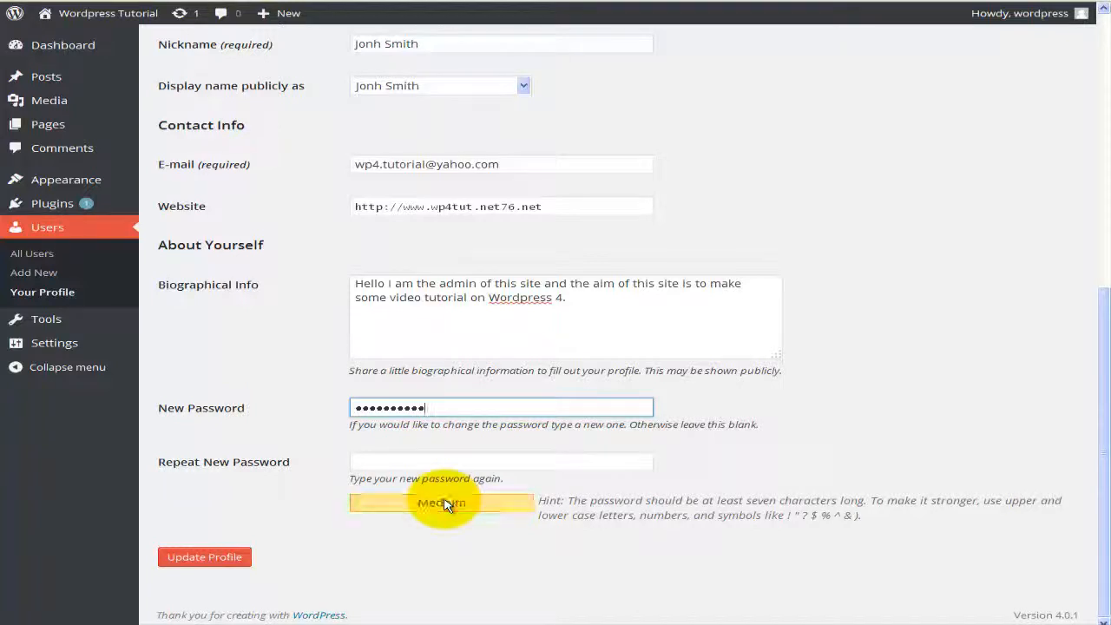
drag(442, 408, 330, 406)
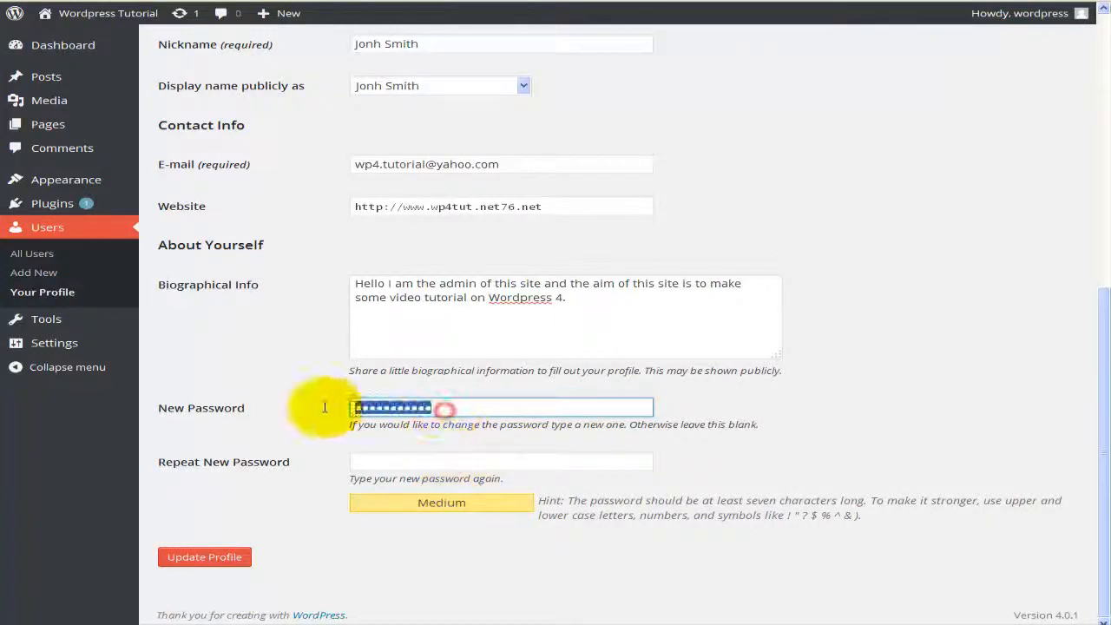
key(BackSpace)
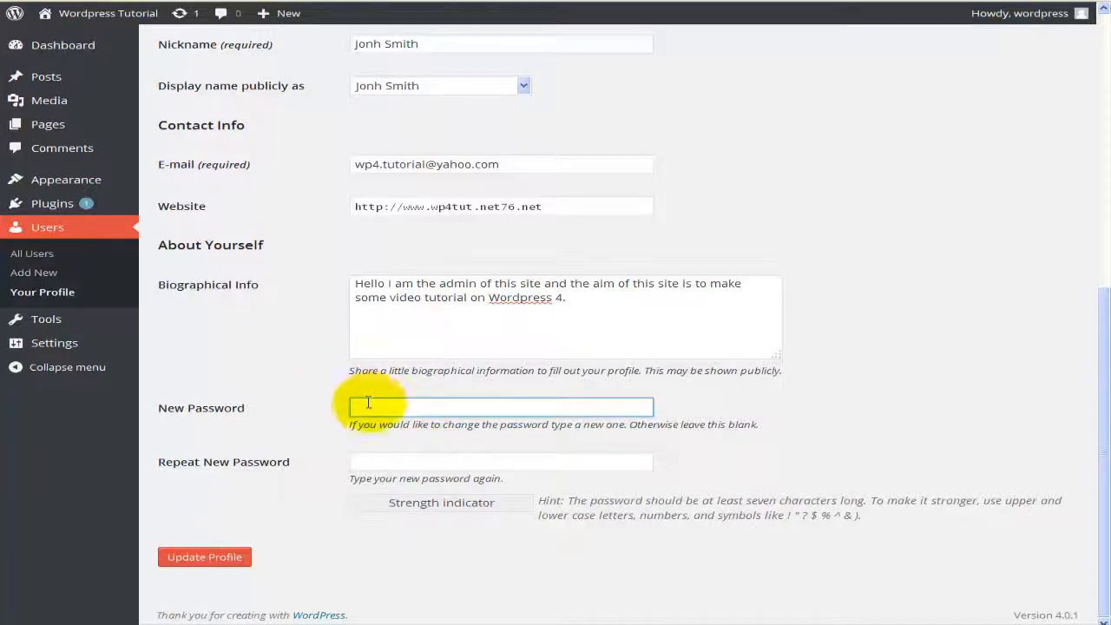
click(368, 403)
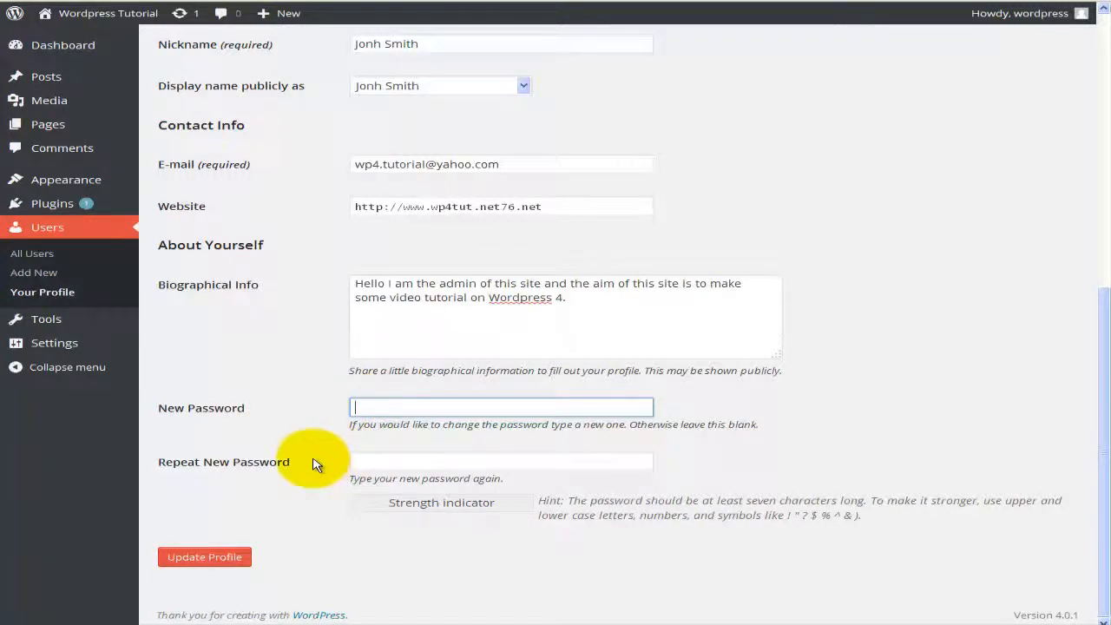
scroll(314, 464, up, 5)
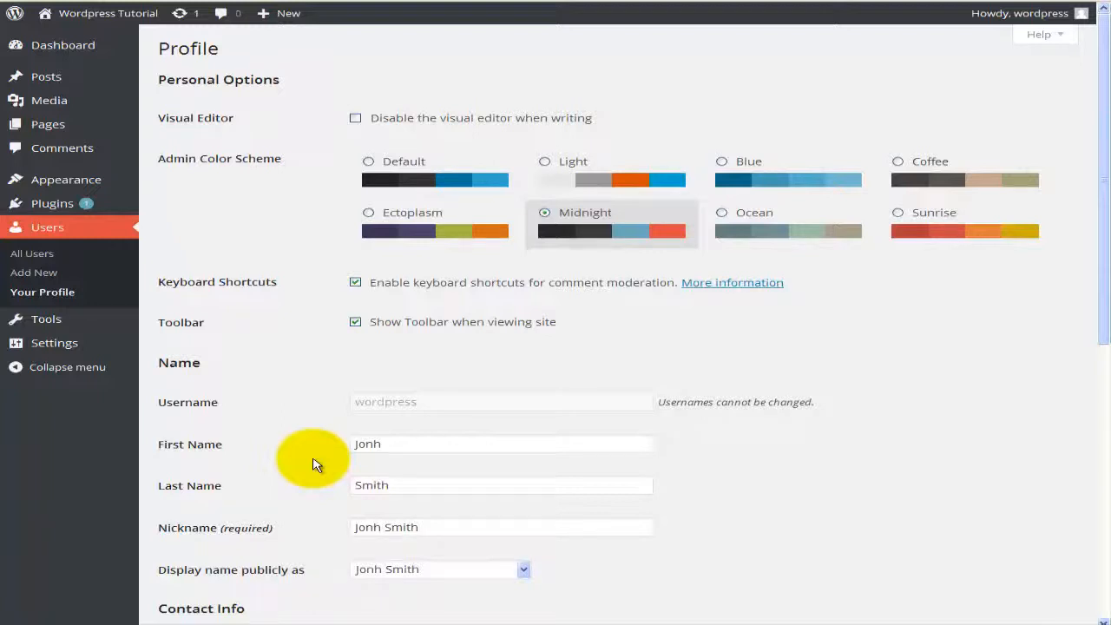
scroll(314, 464, down, 1)
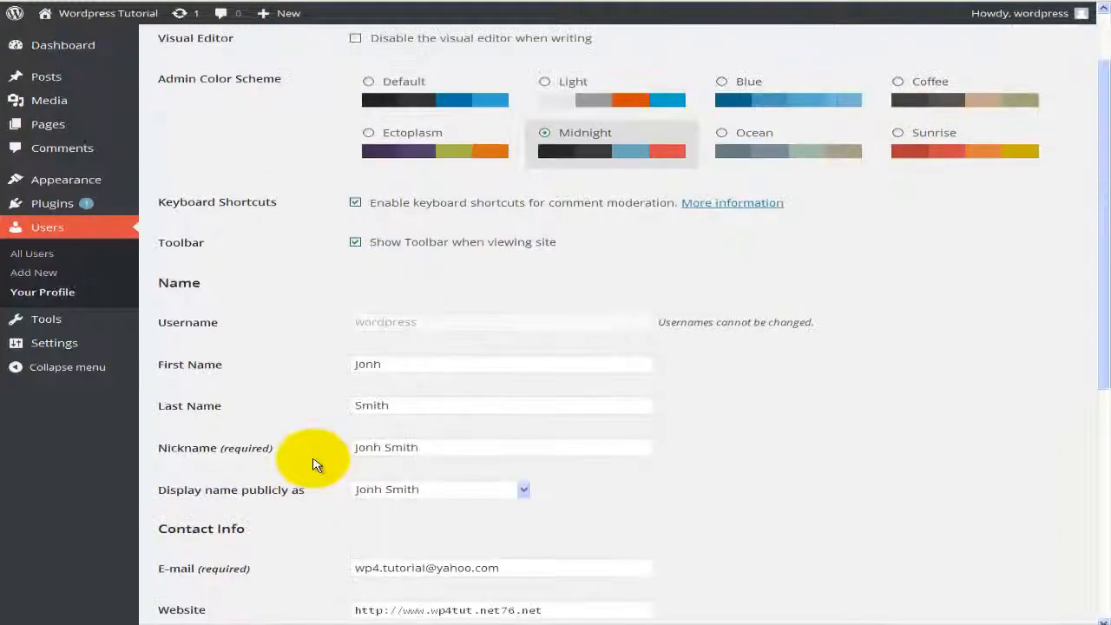
scroll(314, 464, down, 1)
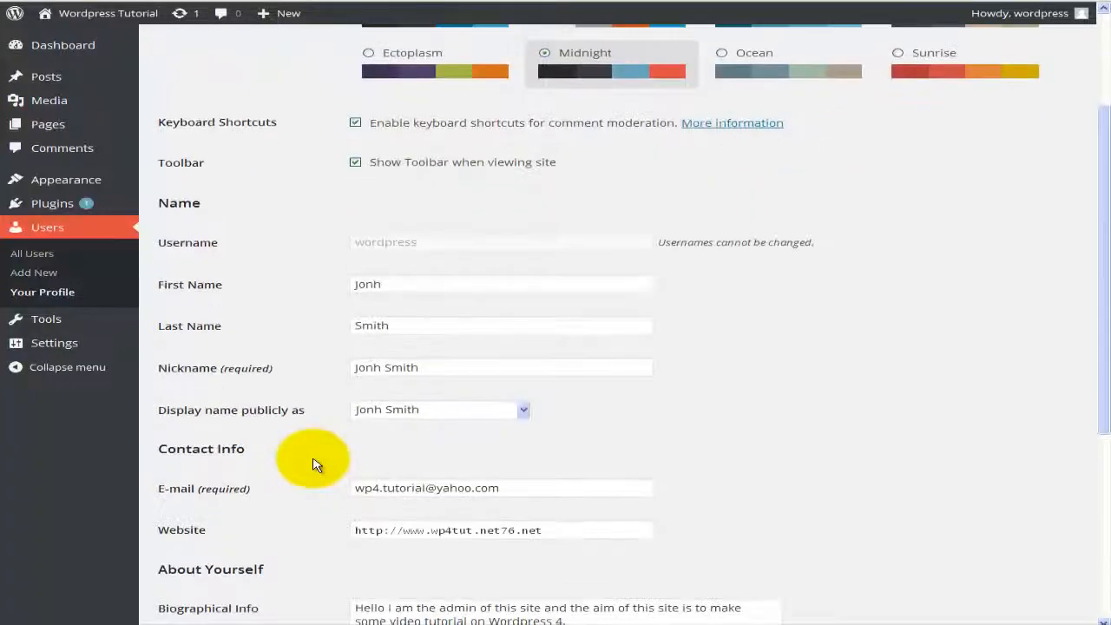
scroll(314, 465, down, 1)
scroll(314, 464, down, 3)
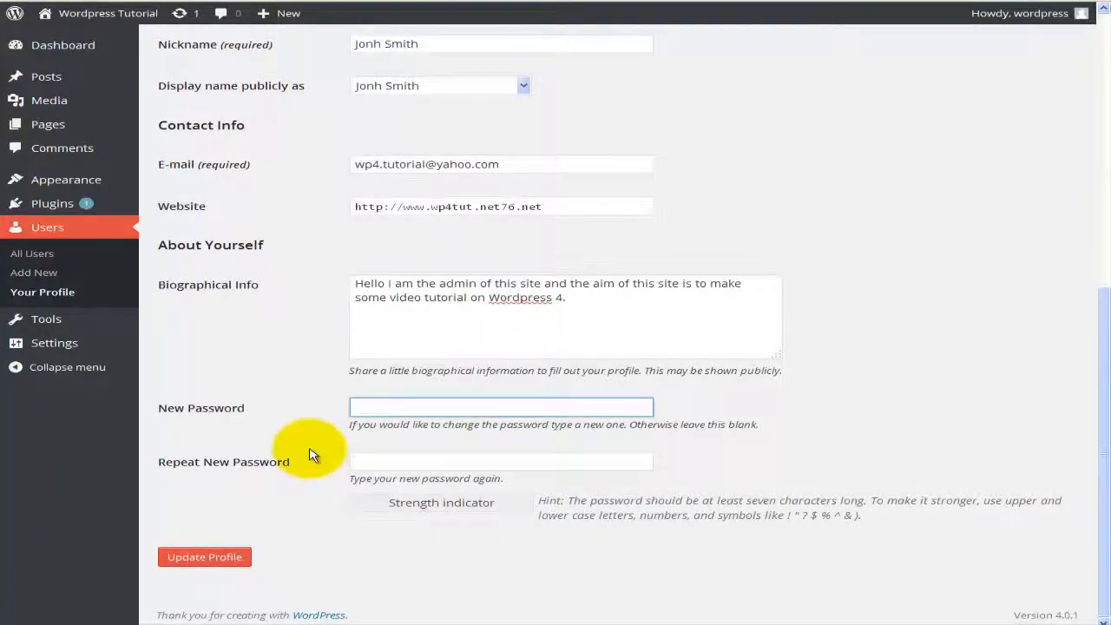
Step: Save with Update Profile and confirm the account menu now greets the full name
click(219, 565)
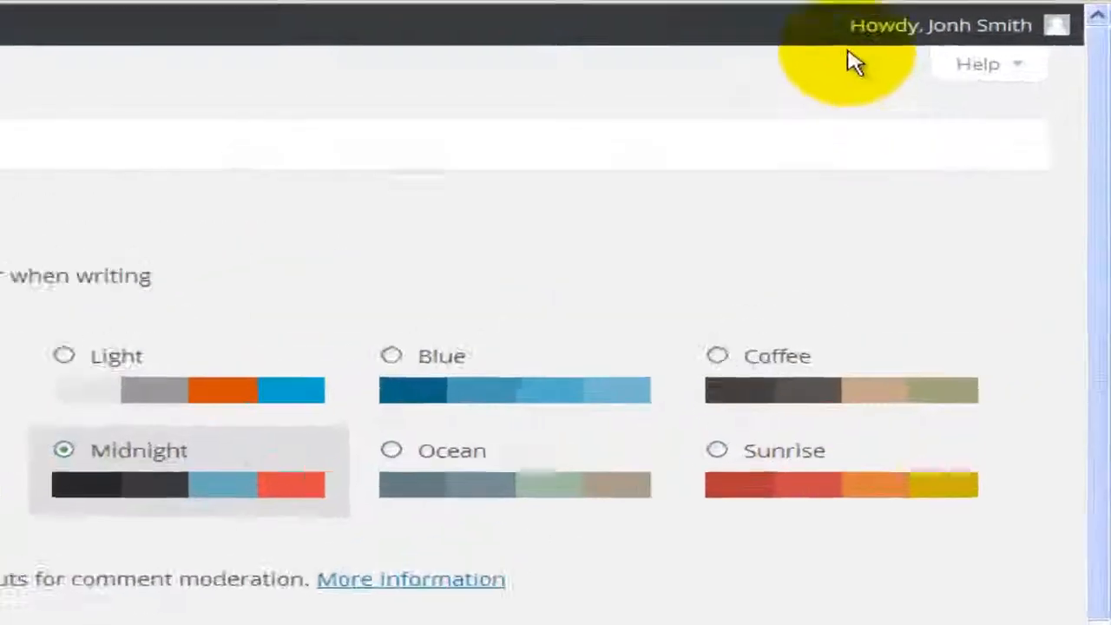
mouse_move(979, 17)
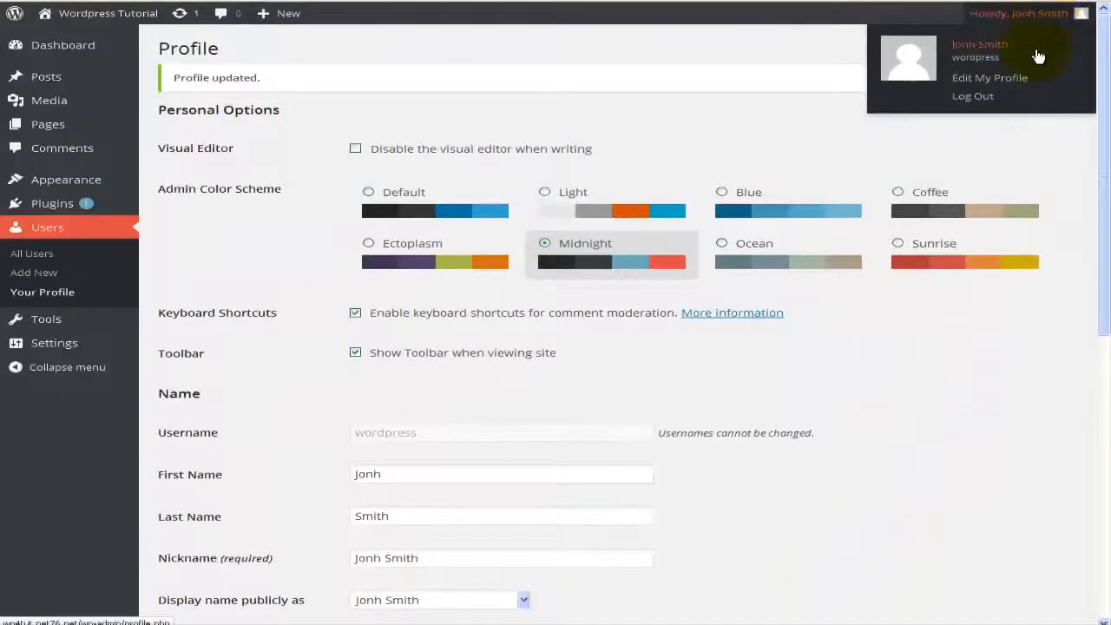
click(1038, 55)
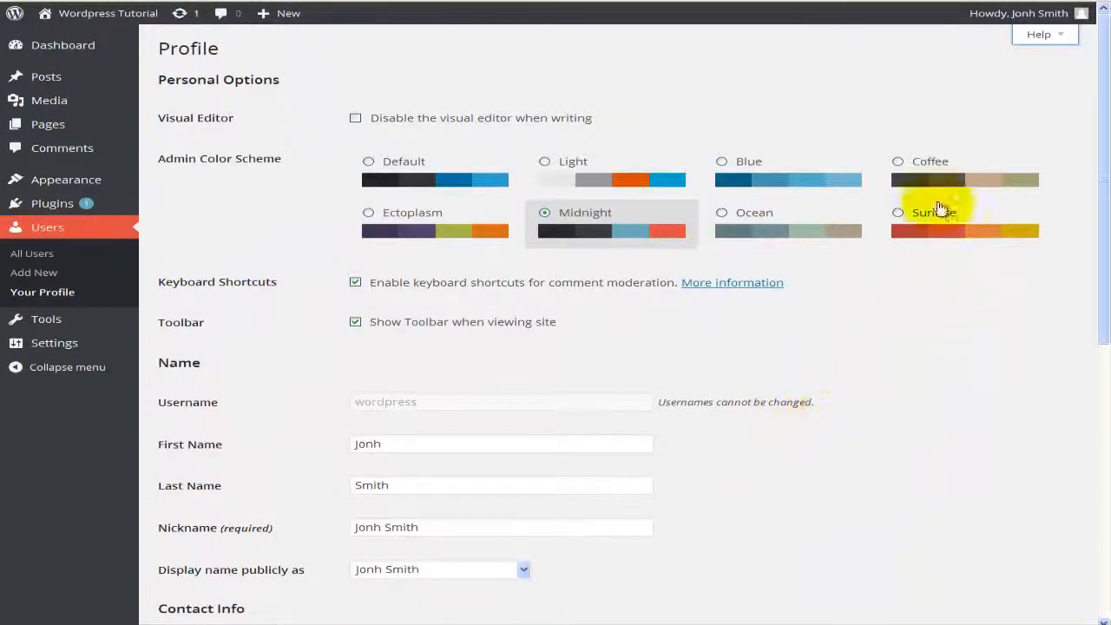
click(1041, 37)
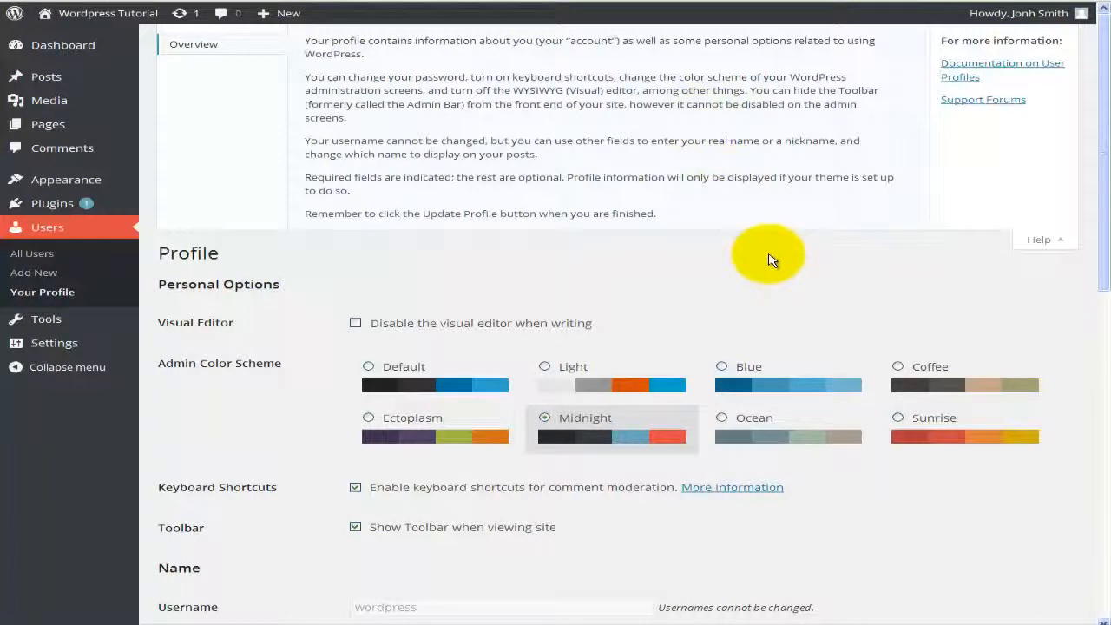
click(1012, 243)
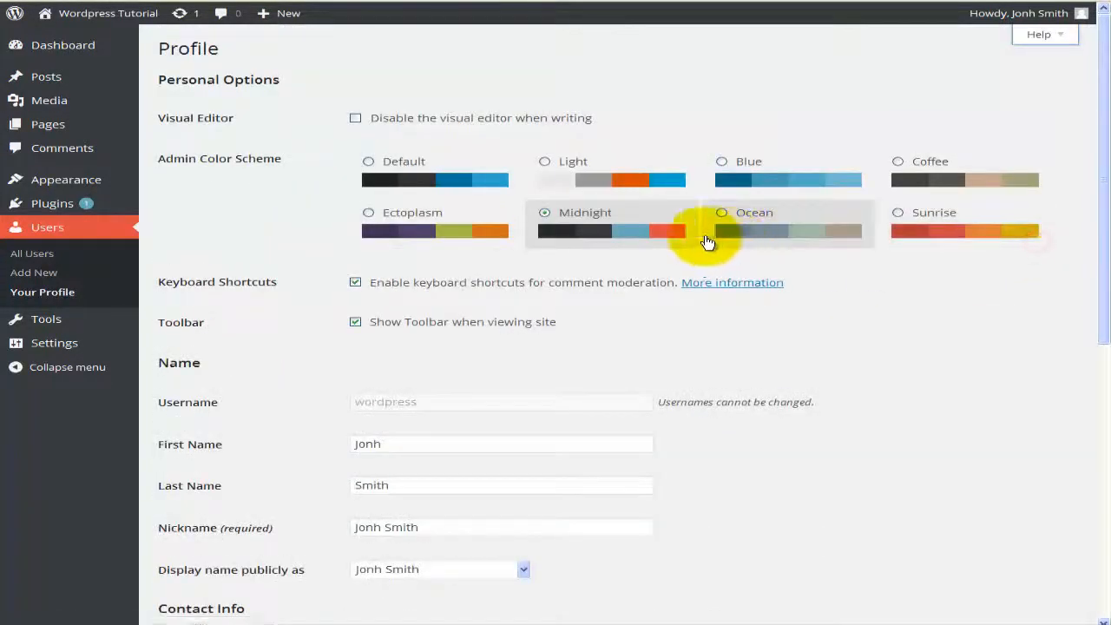
scroll(705, 242, down, 3)
scroll(705, 242, down, 4)
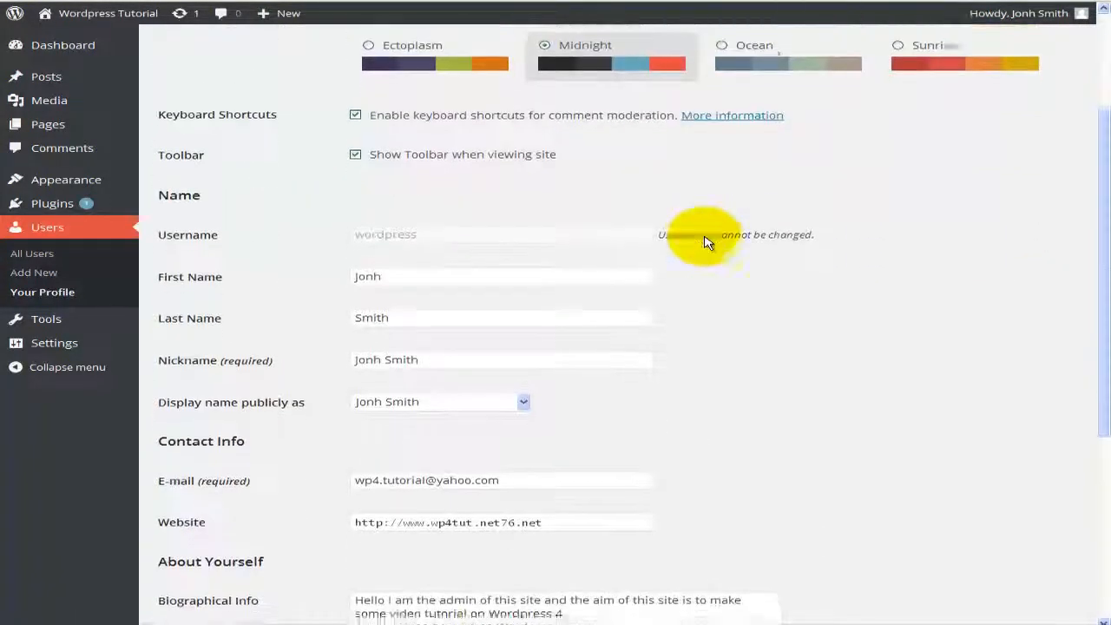
scroll(705, 242, up, 5)
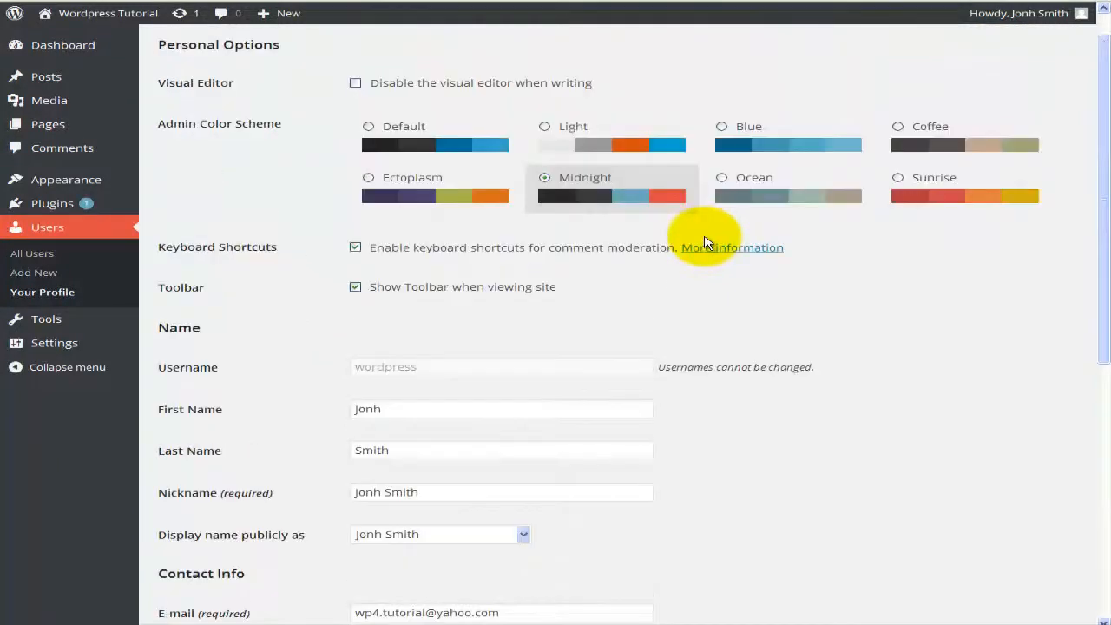
scroll(705, 242, up, 1)
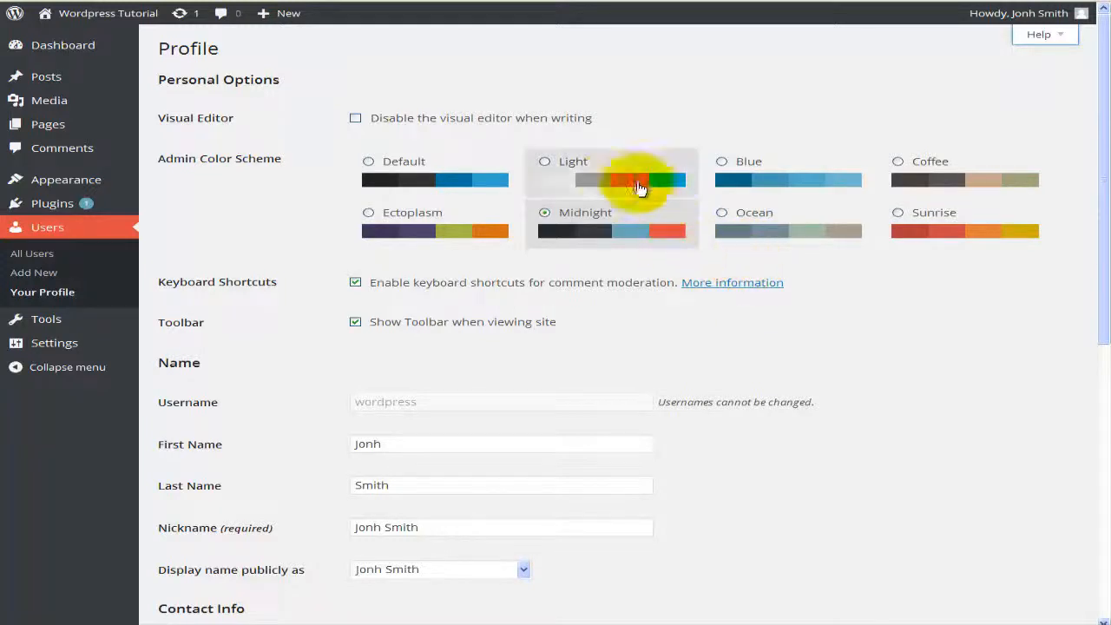
scroll(621, 281, down, 5)
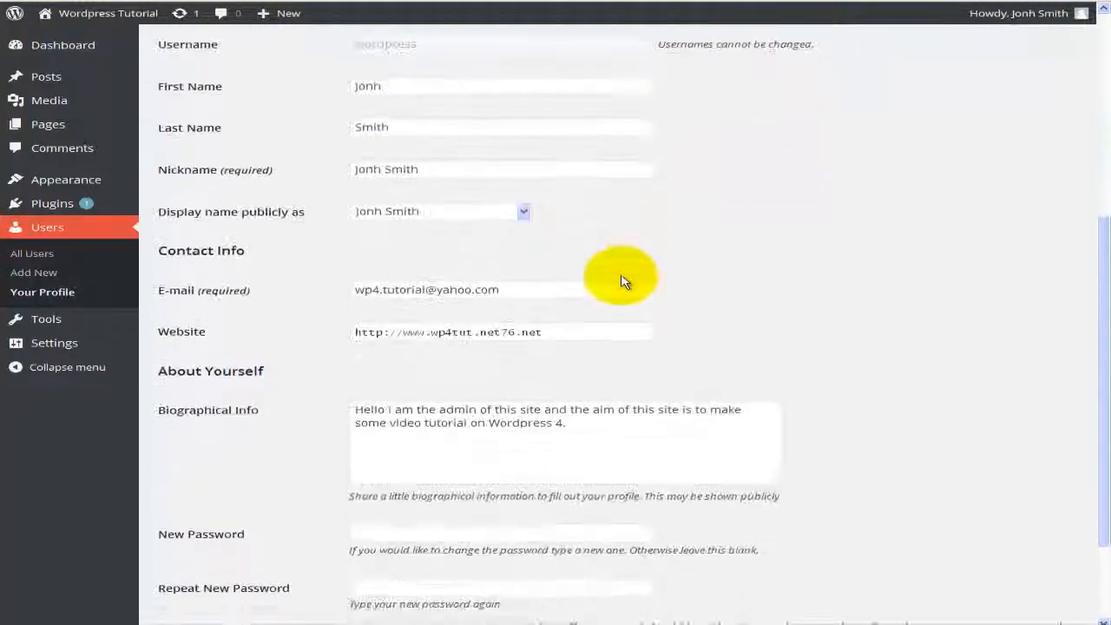
scroll(622, 281, down, 2)
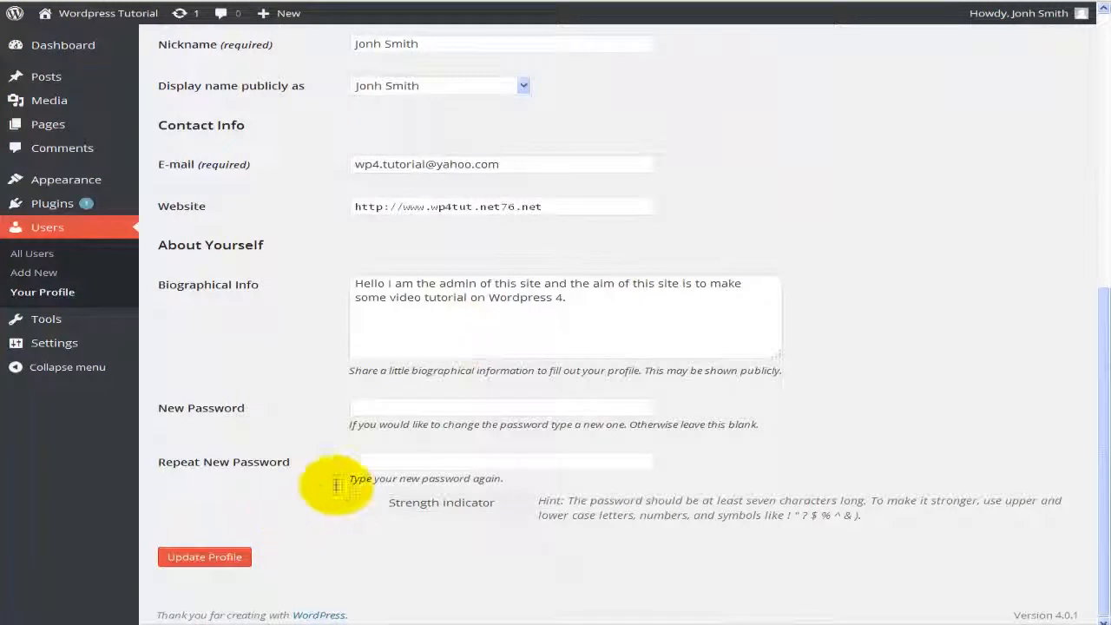
scroll(489, 397, up, 7)
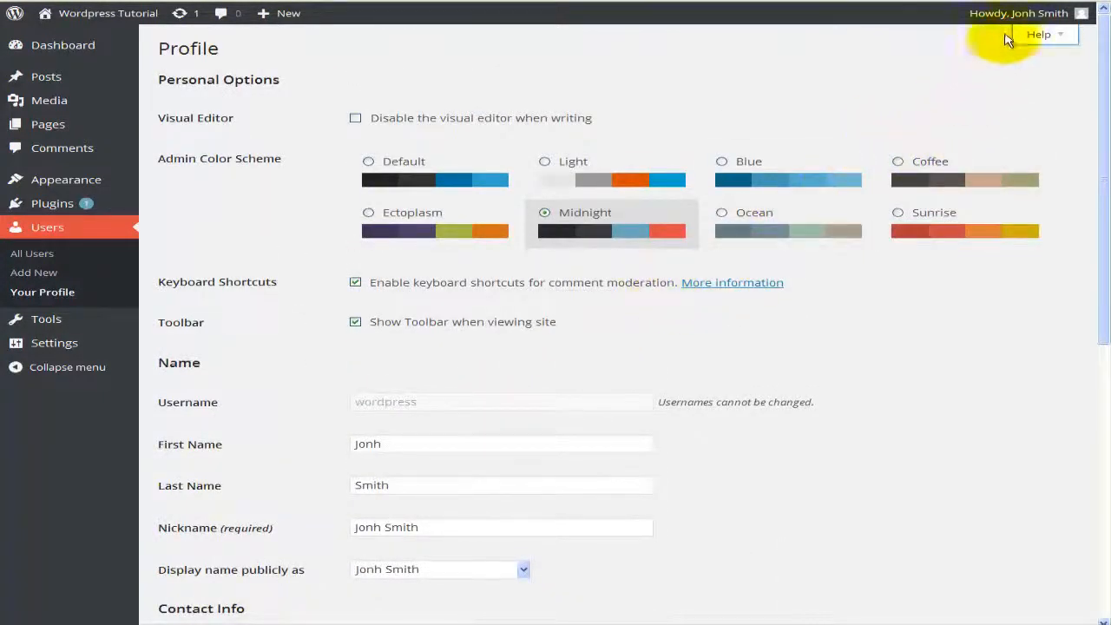
Step: Visit the Wordpress Tutorial site's public front page showing the Hello world! post
mouse_move(1004, 23)
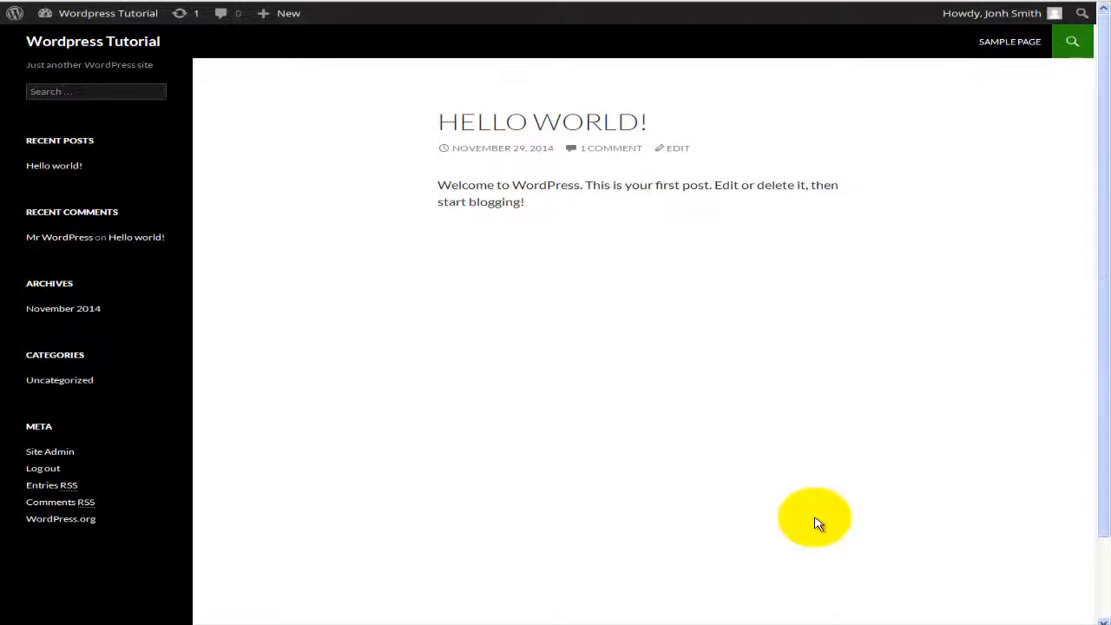
click(815, 517)
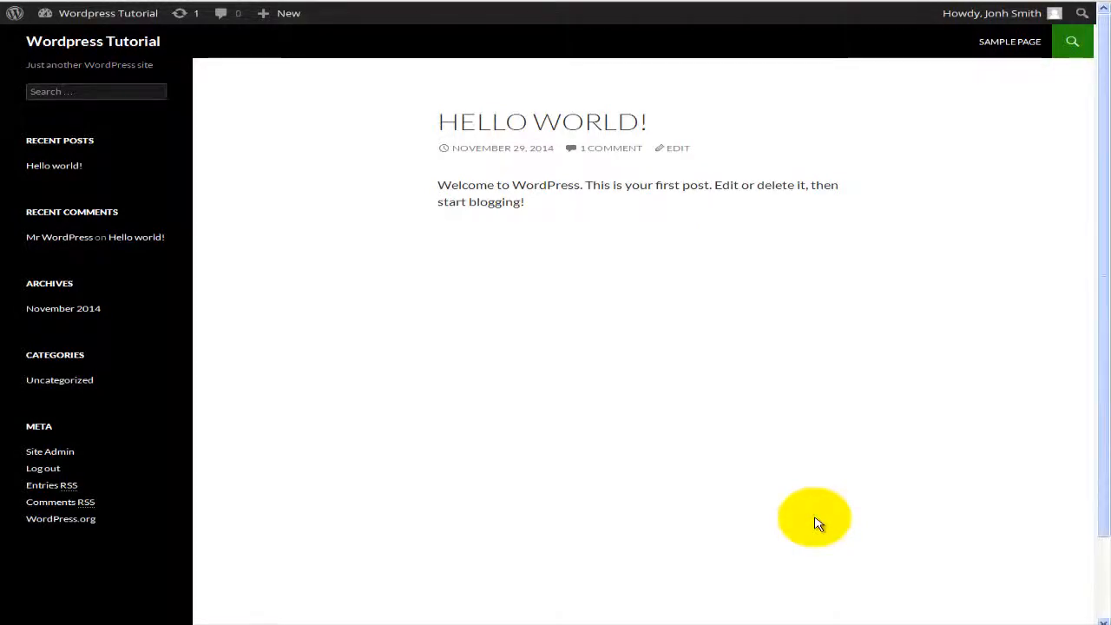
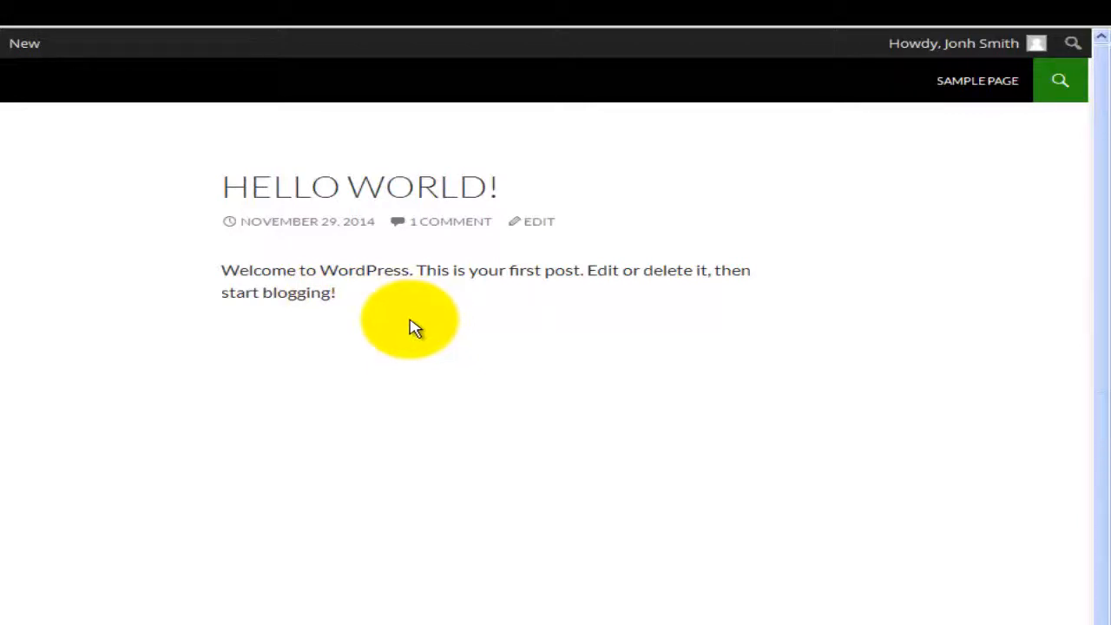
Step: Jump to the Hello world! post's single comment and put the cursor in the reply form
click(447, 223)
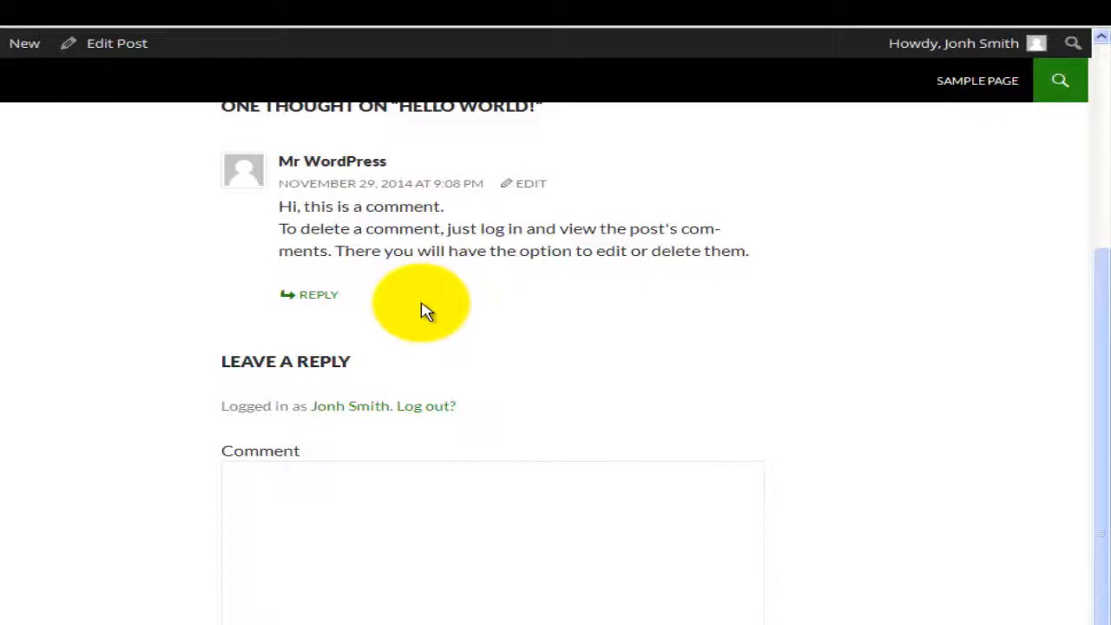
scroll(425, 311, down, 1)
click(380, 509)
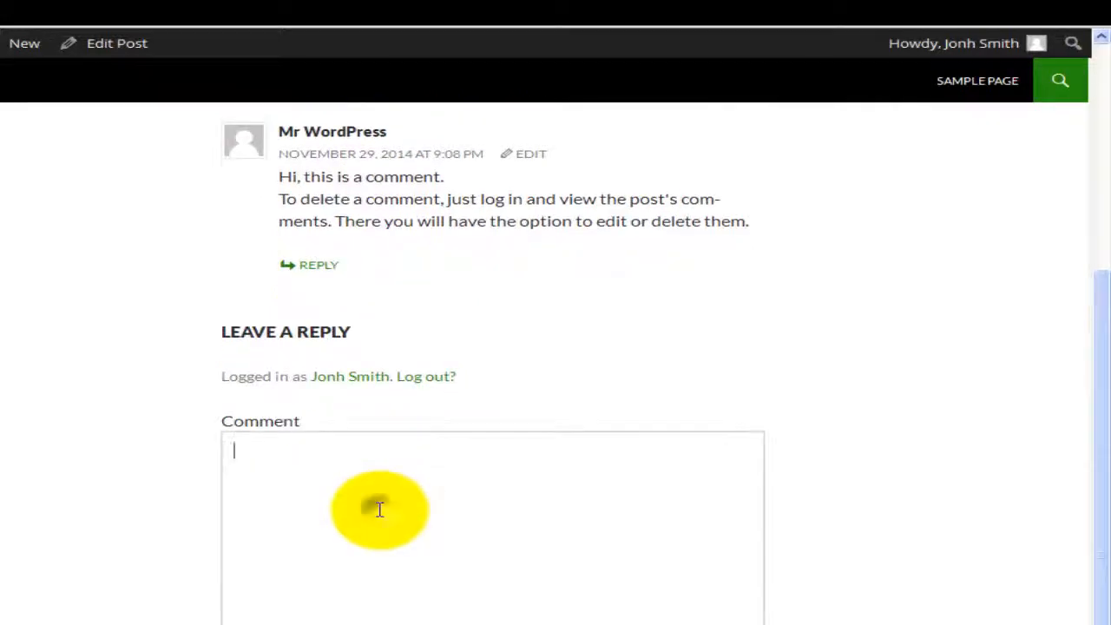
scroll(380, 509, up, 3)
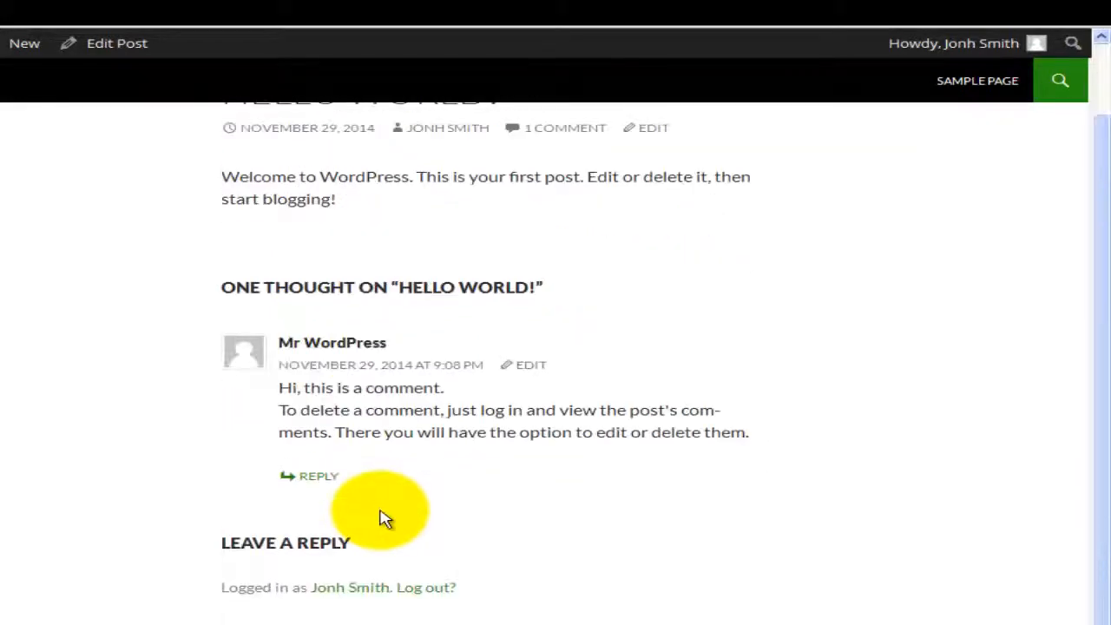
scroll(386, 518, up, 1)
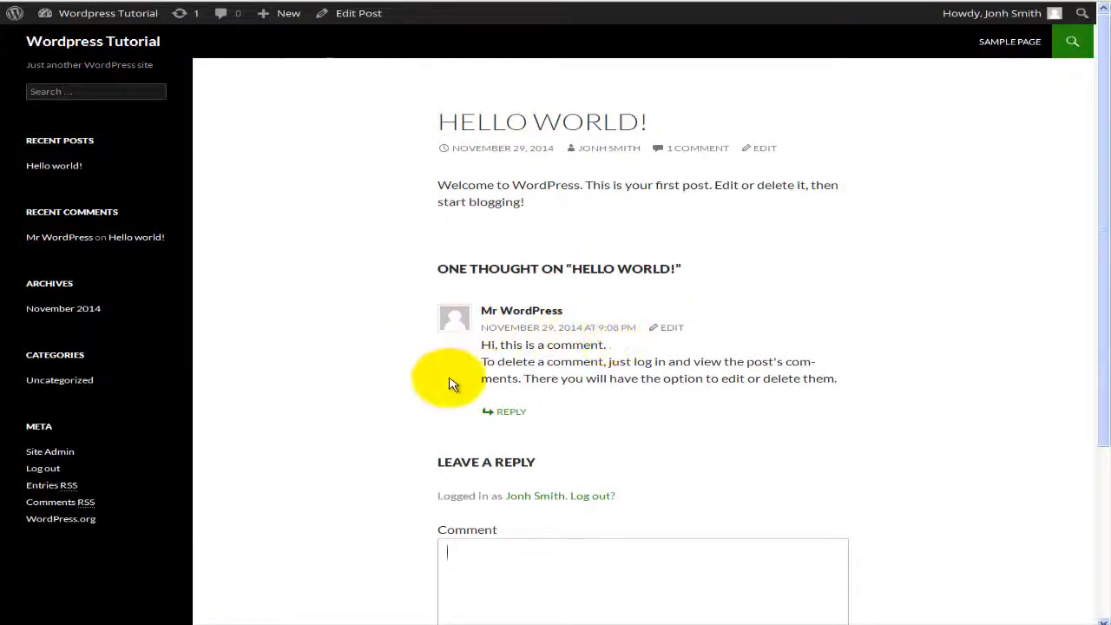
scroll(647, 410, down, 1)
scroll(639, 403, down, 1)
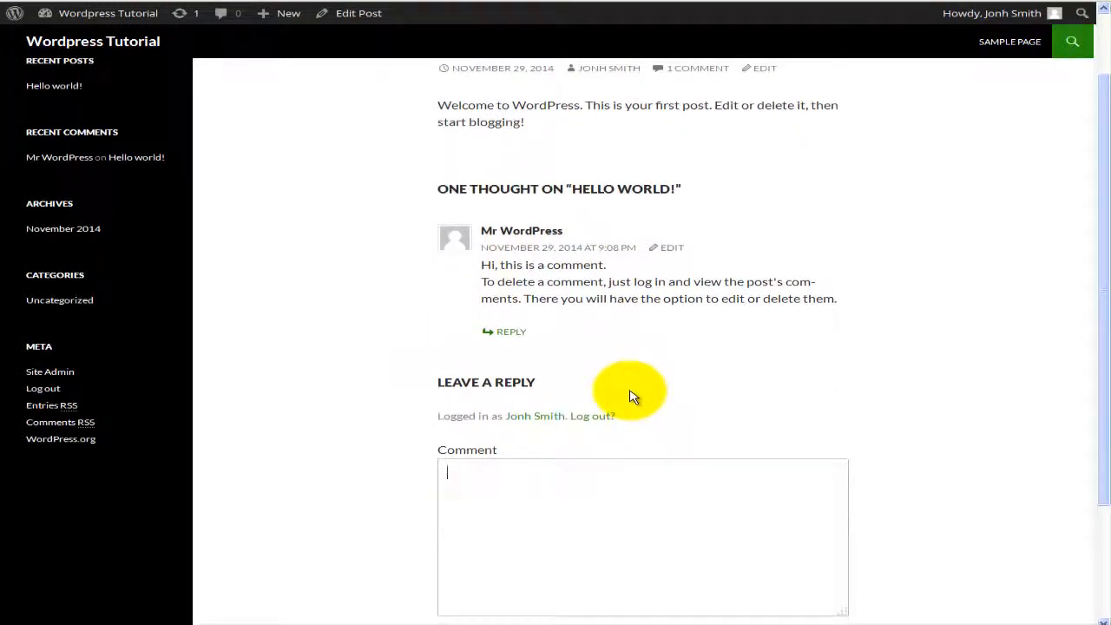
scroll(632, 397, down, 2)
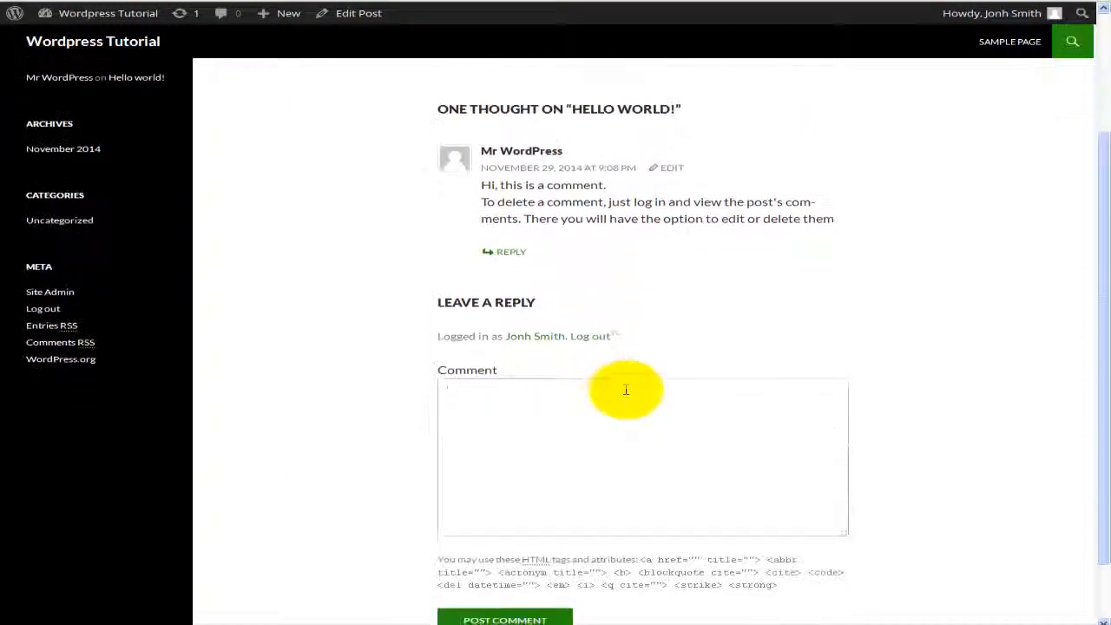
click(580, 403)
scroll(582, 406, up, 2)
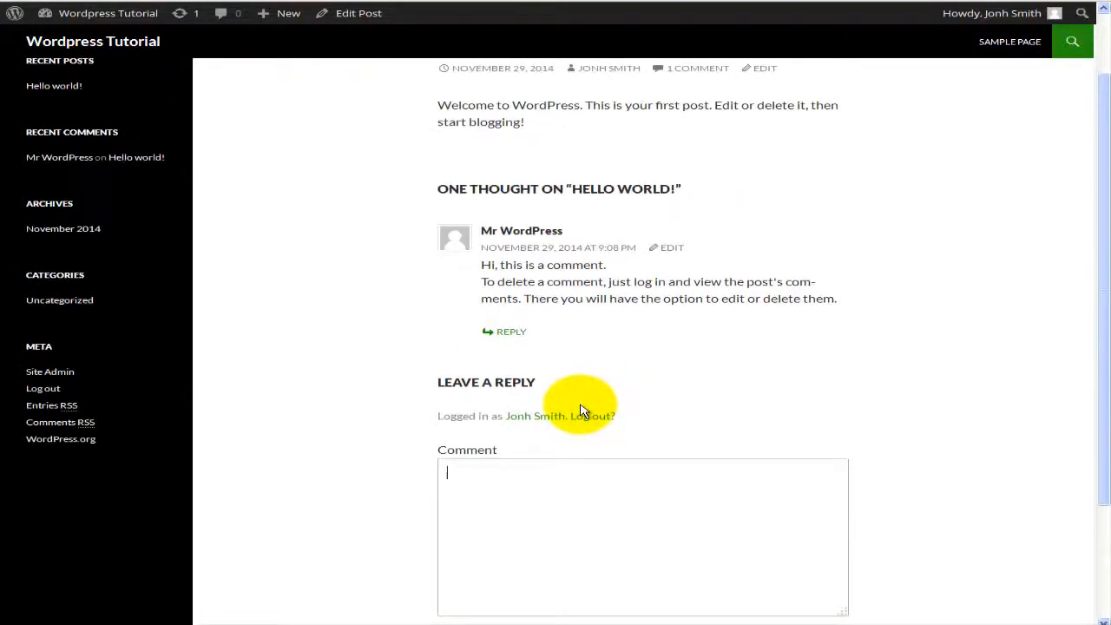
scroll(582, 409, up, 2)
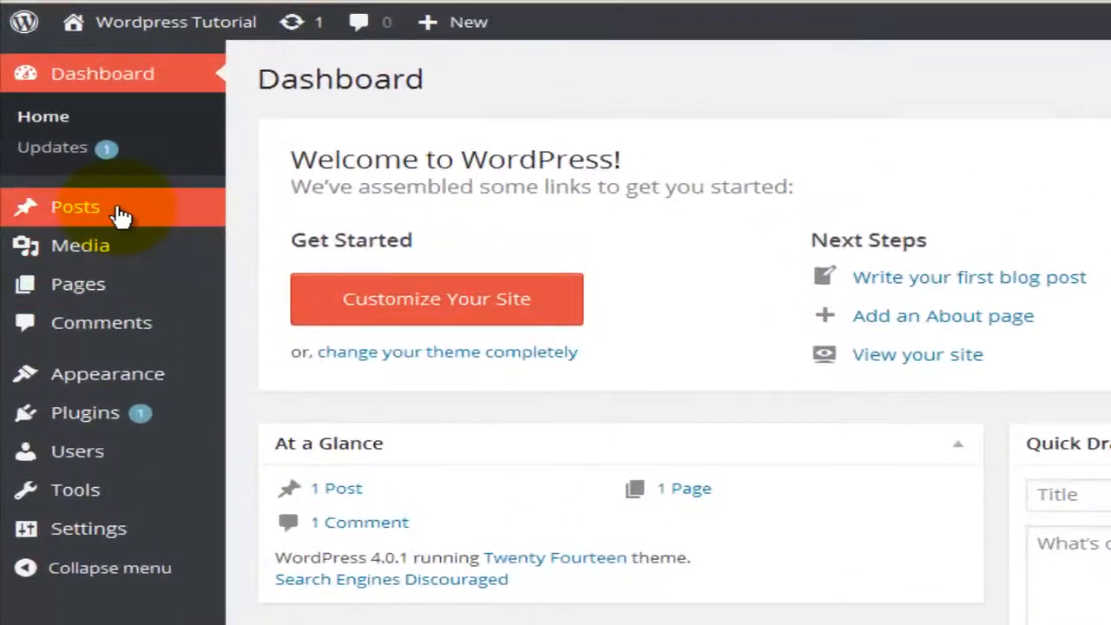
Step: Open the Hello world! post for editing from the All Posts list
mouse_move(121, 216)
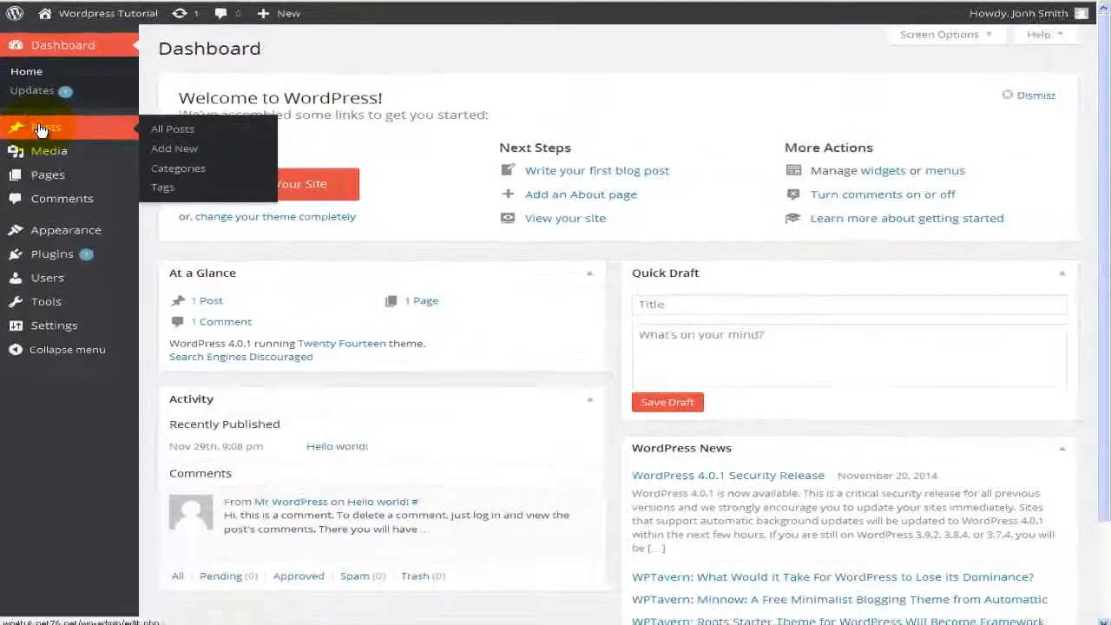
click(40, 128)
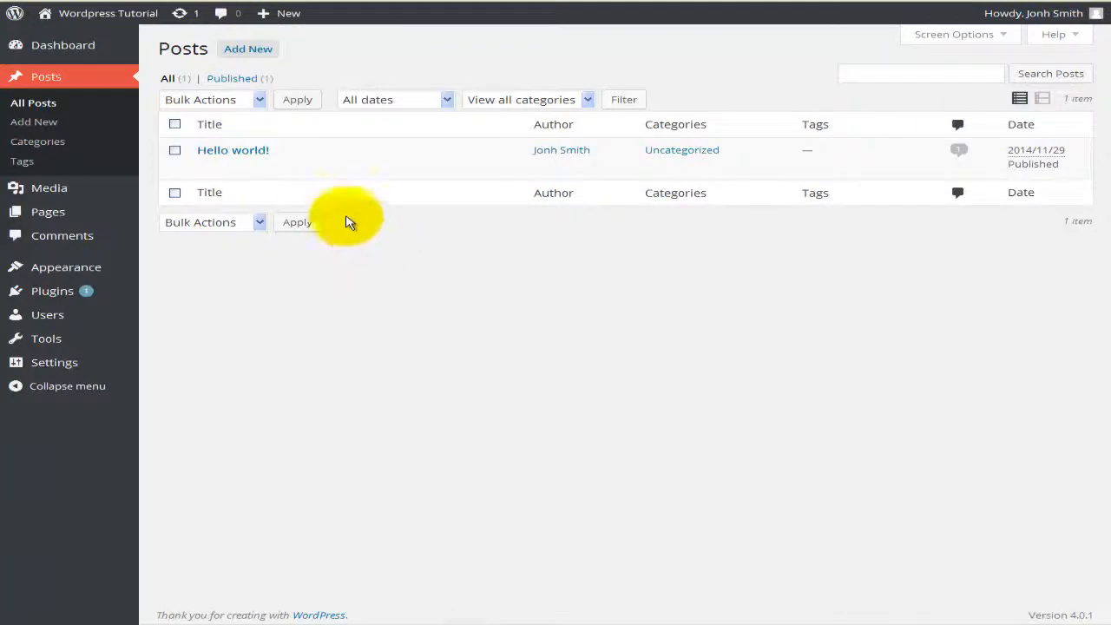
mouse_move(273, 177)
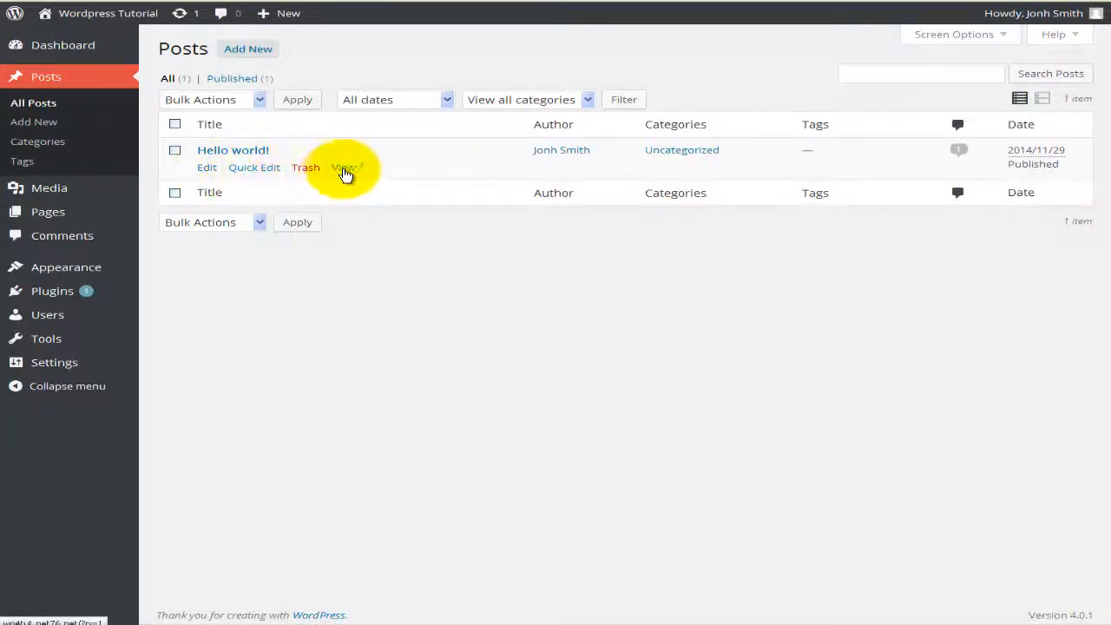
click(206, 170)
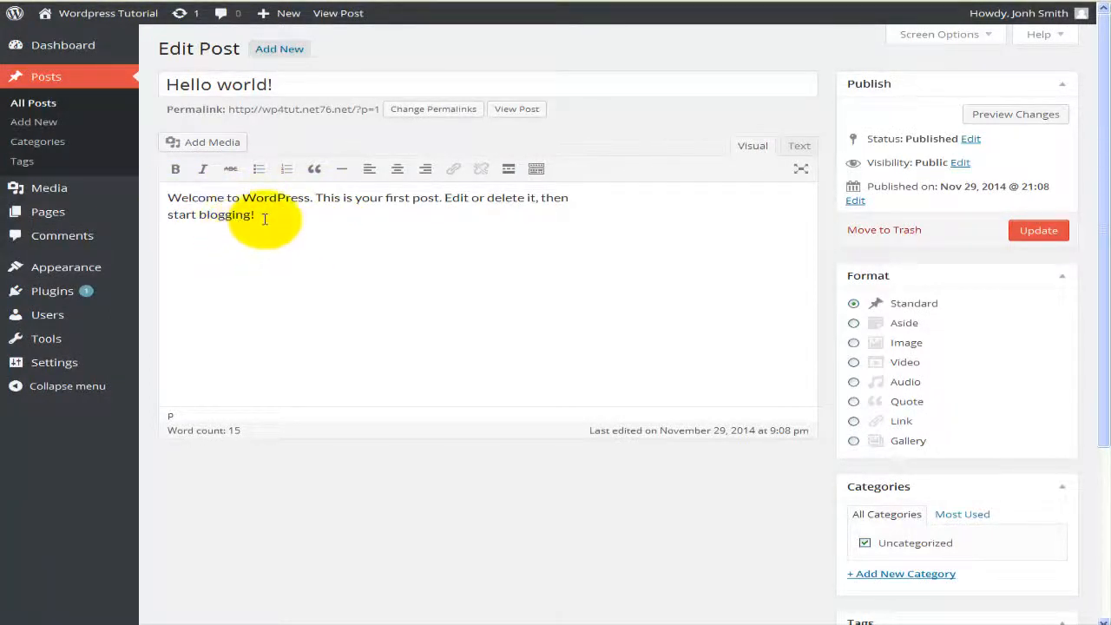
click(265, 85)
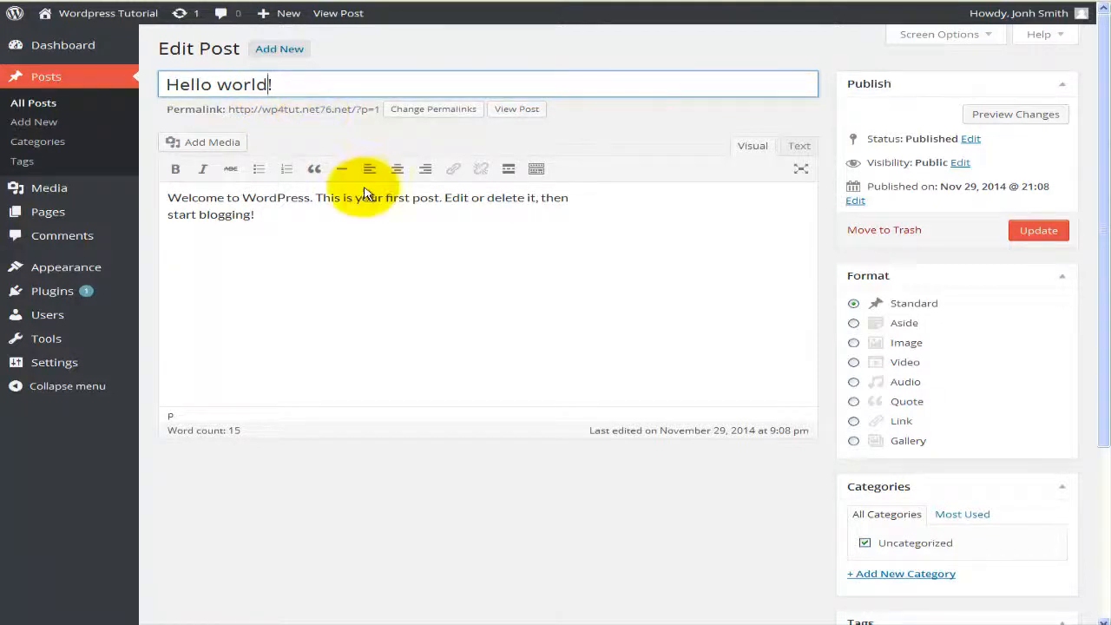
click(325, 218)
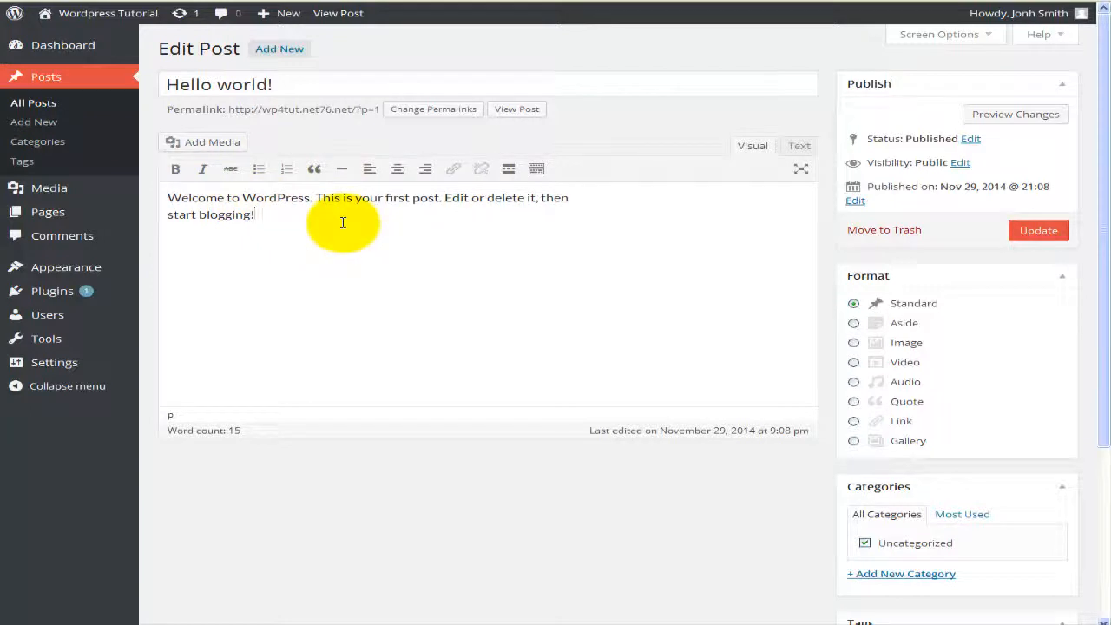
key(Return)
key(Return)
key(Return)
key(Return)
key(Return)
key(Return)
key(Return)
key(Return)
key(Return)
key(Return)
key(Return)
key(Return)
key(Return)
key(Return)
key(Return)
key(Return)
key(Return)
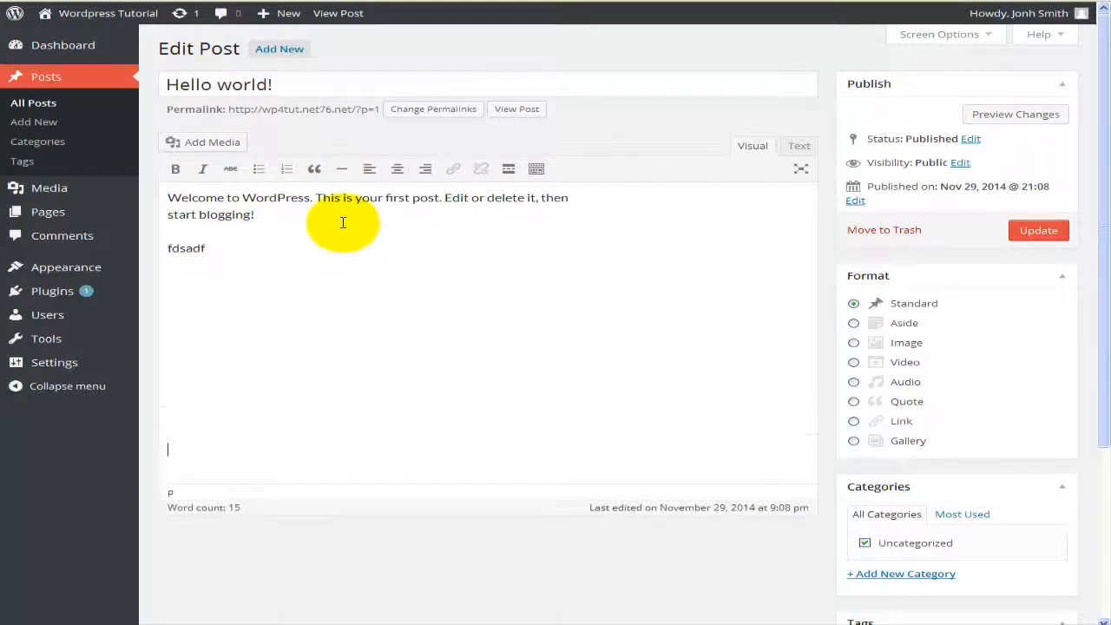
text(fdsafda)
key(Return)
key(Return)
key(Return)
text(fdsafsafsad)
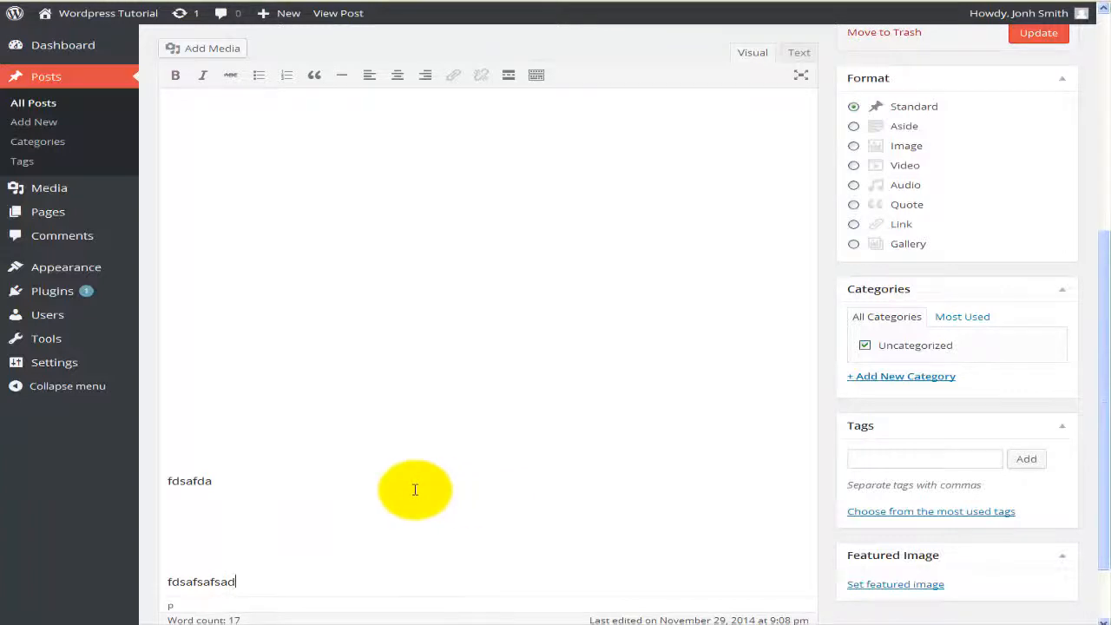
scroll(415, 490, down, 1)
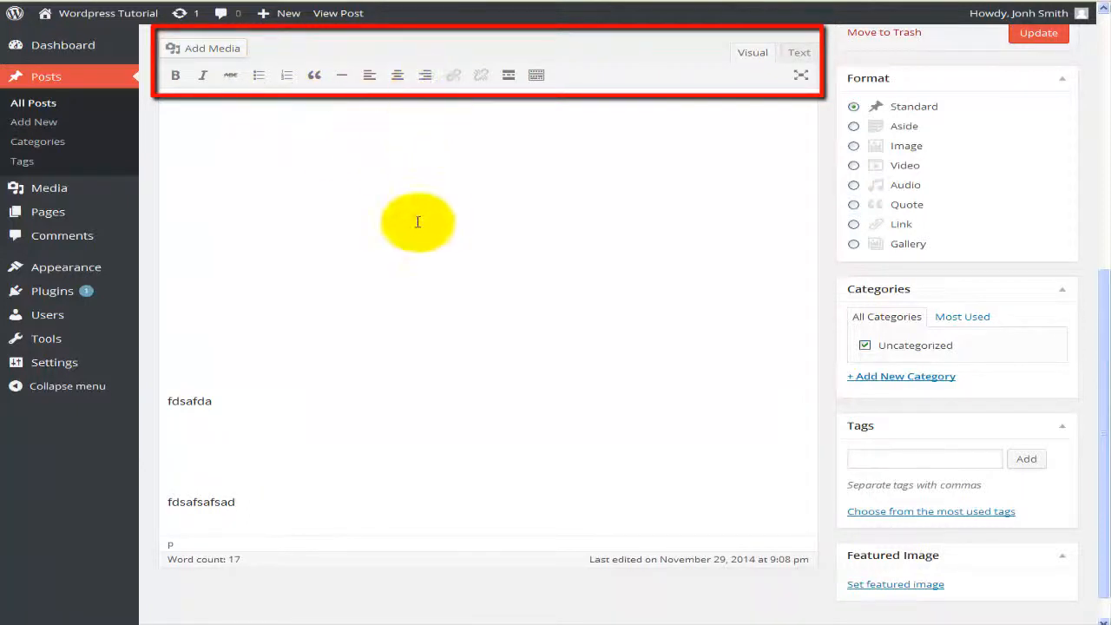
scroll(405, 265, up, 1)
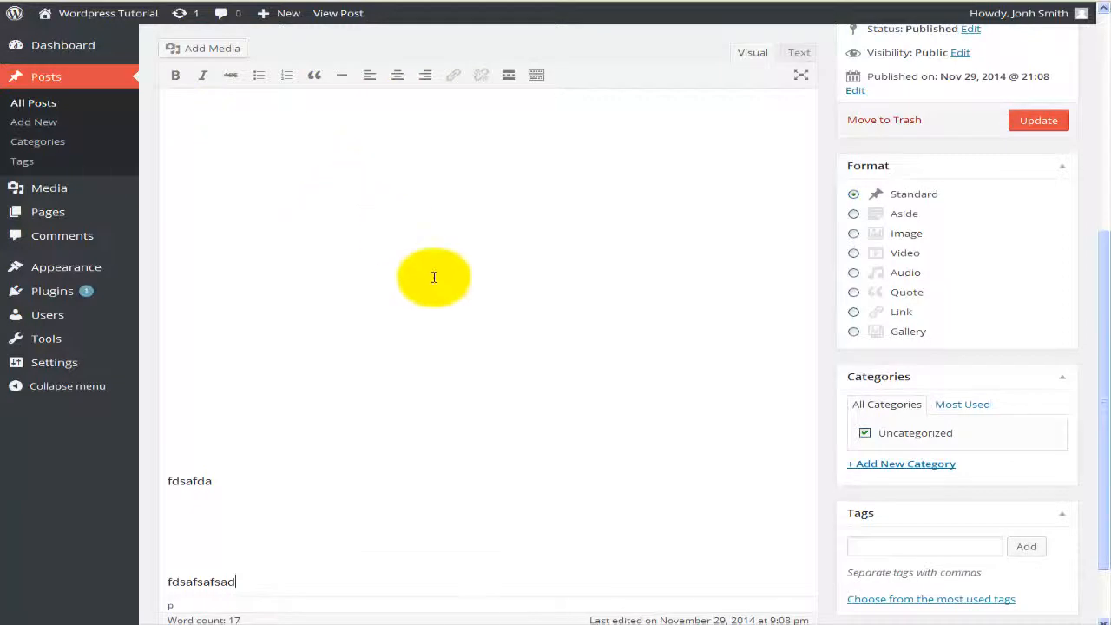
scroll(431, 275, up, 1)
scroll(432, 275, up, 2)
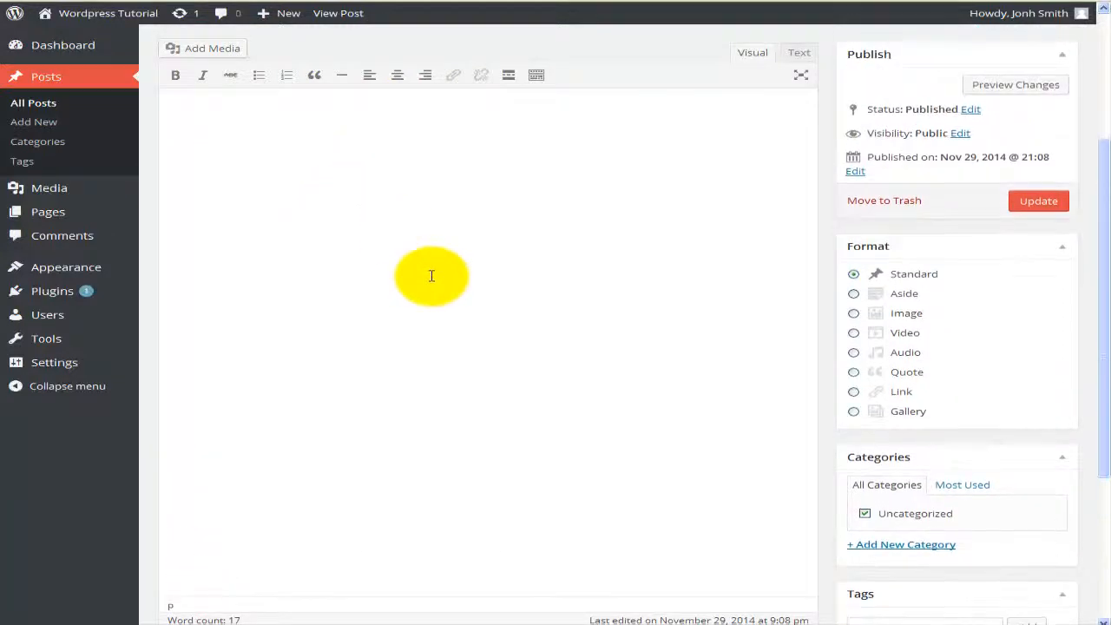
scroll(432, 275, up, 1)
scroll(432, 276, down, 3)
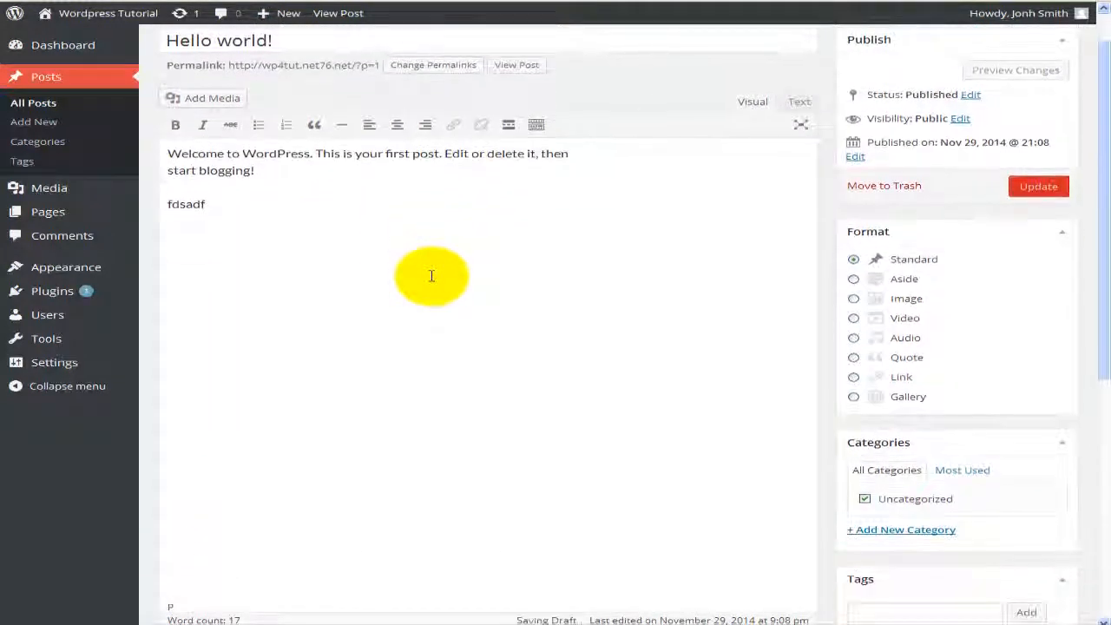
scroll(431, 276, down, 1)
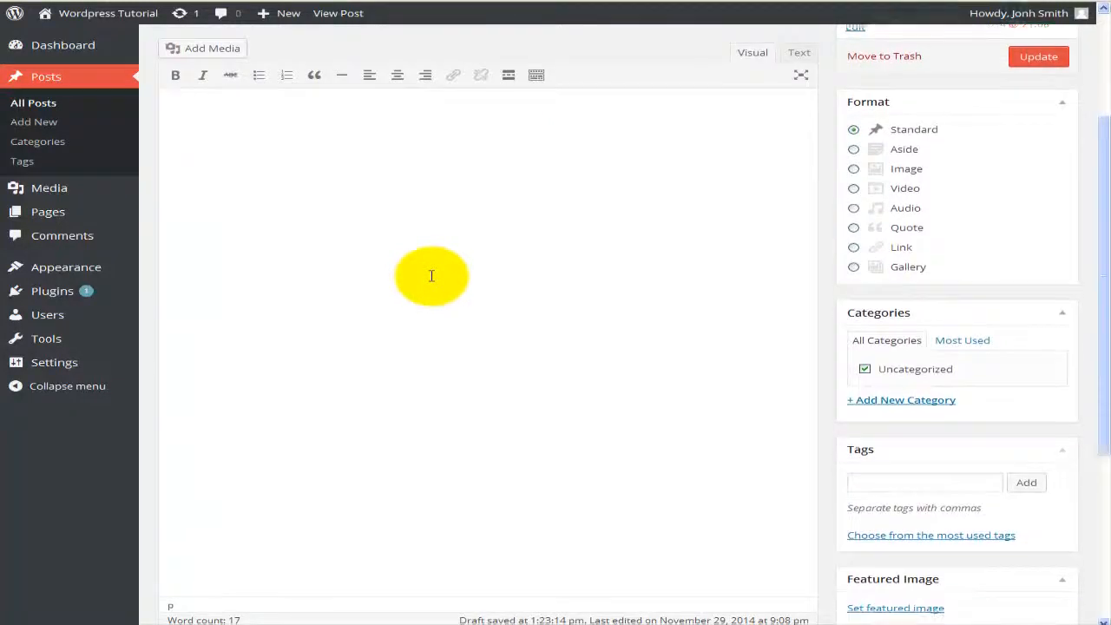
scroll(431, 275, up, 2)
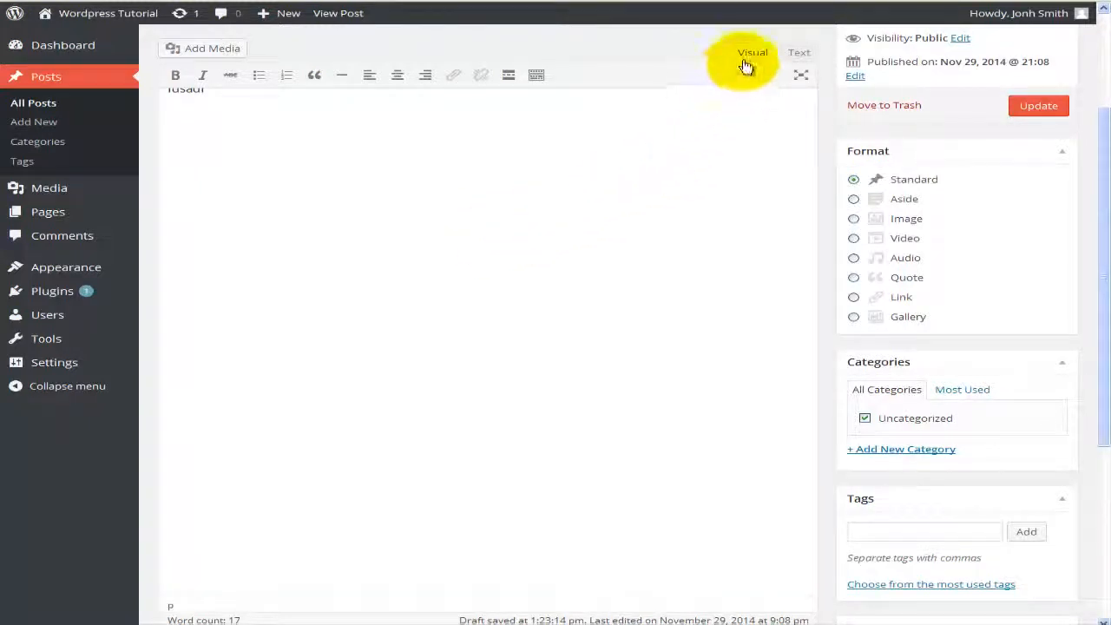
scroll(681, 145, up, 10)
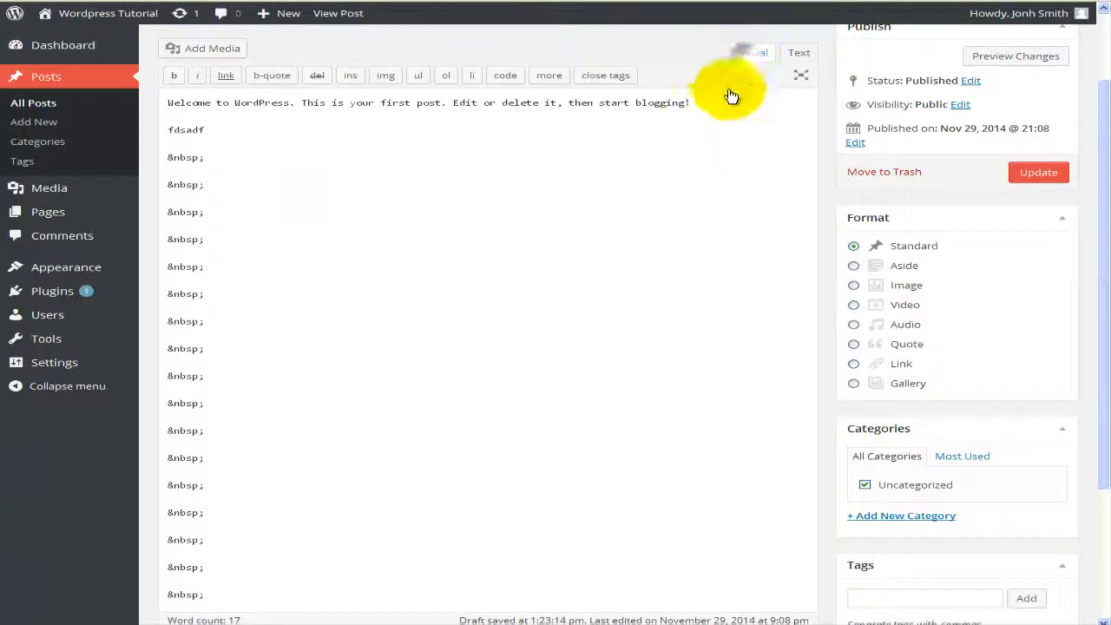
click(753, 53)
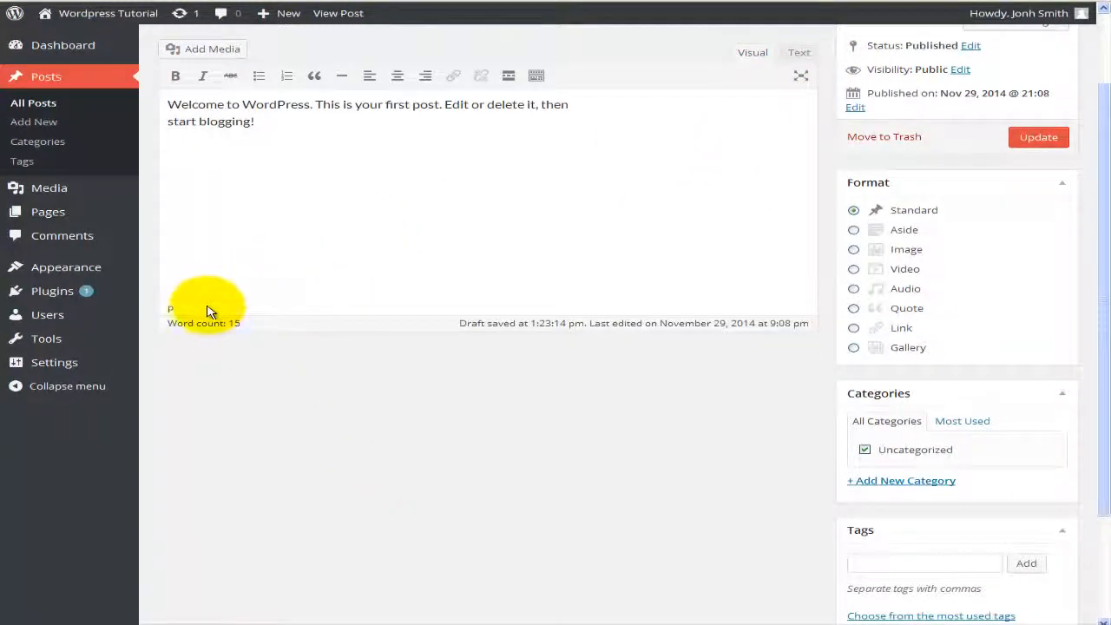
Step: Select the welcome paragraph and paste the 'This is my first blog…' text over it
drag(282, 125, 143, 103)
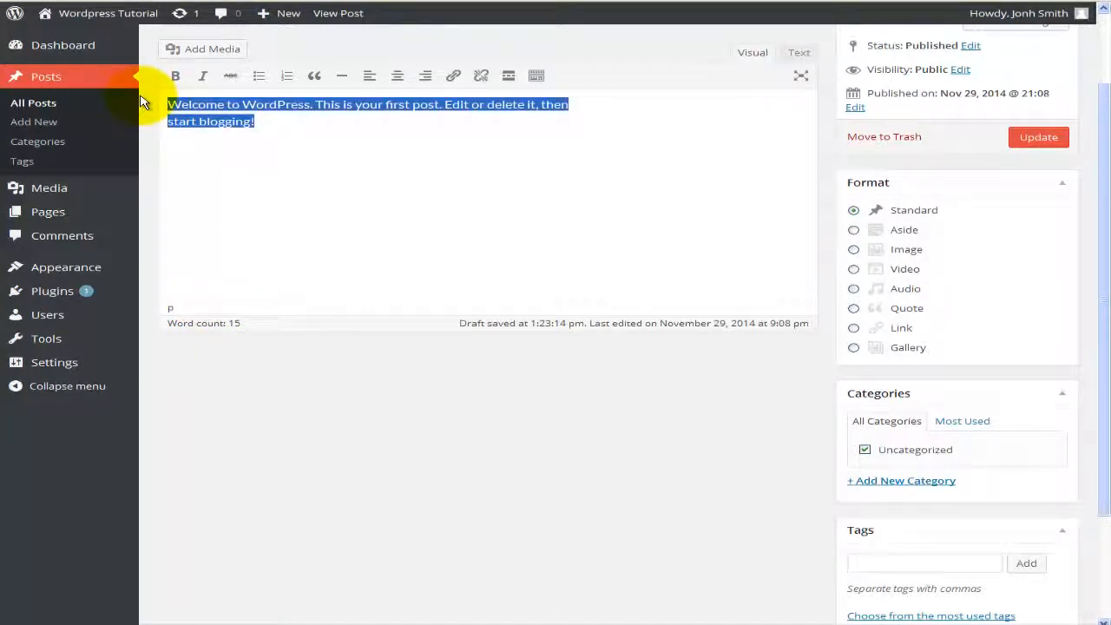
text(This is my first blog.  I have just changes some of the text in the body of this blog.)
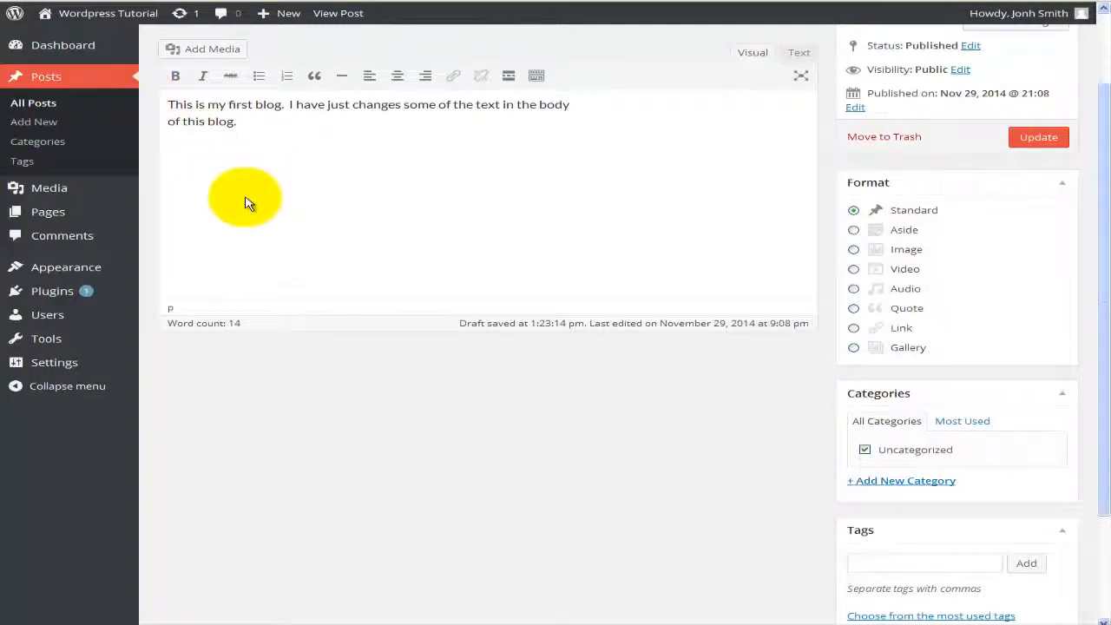
scroll(244, 203, up, 2)
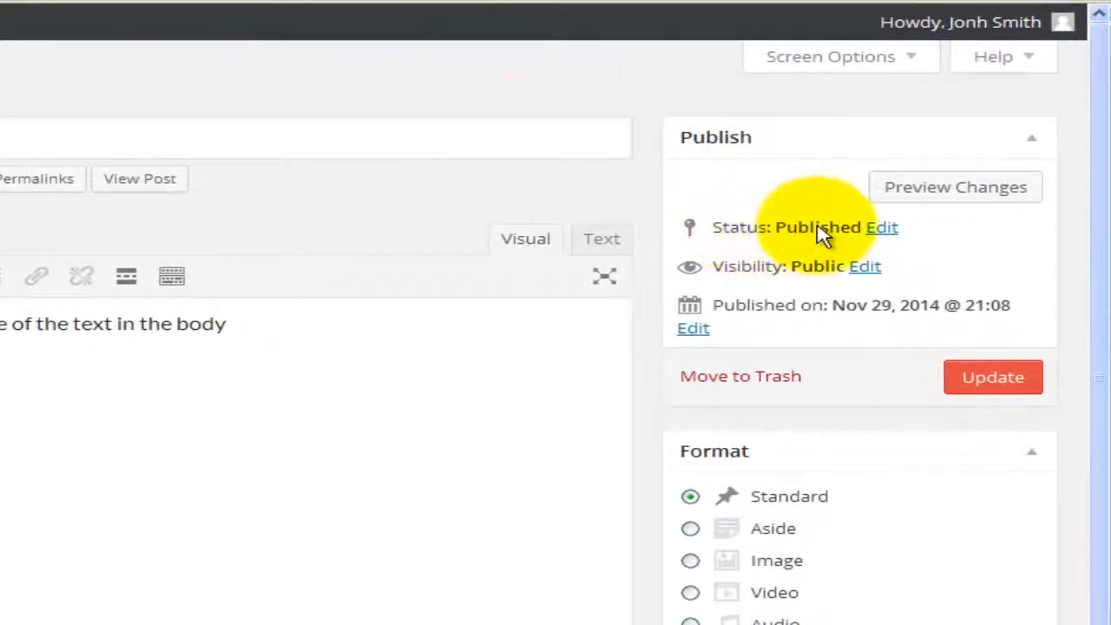
Step: Keep the post's status Published and visibility Public, then Update the post
click(880, 231)
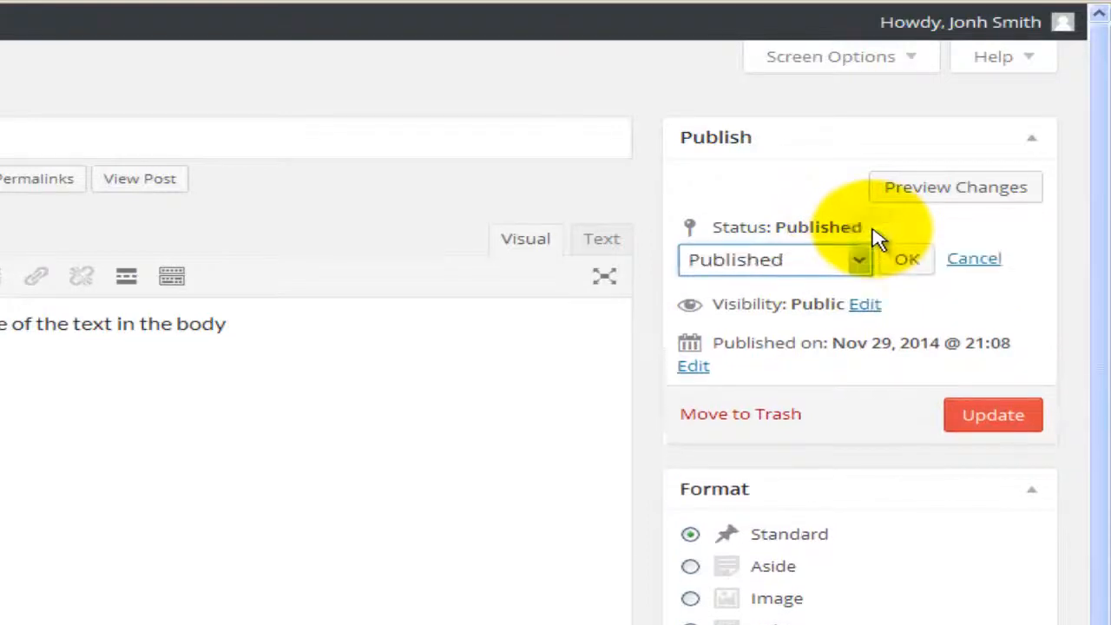
click(853, 260)
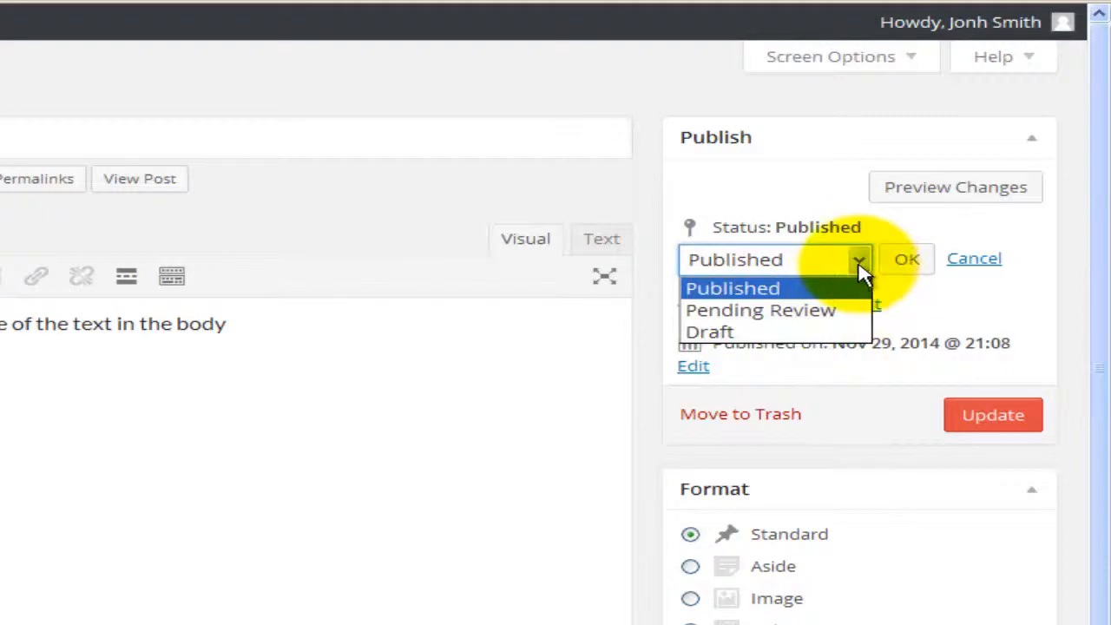
click(858, 260)
click(865, 307)
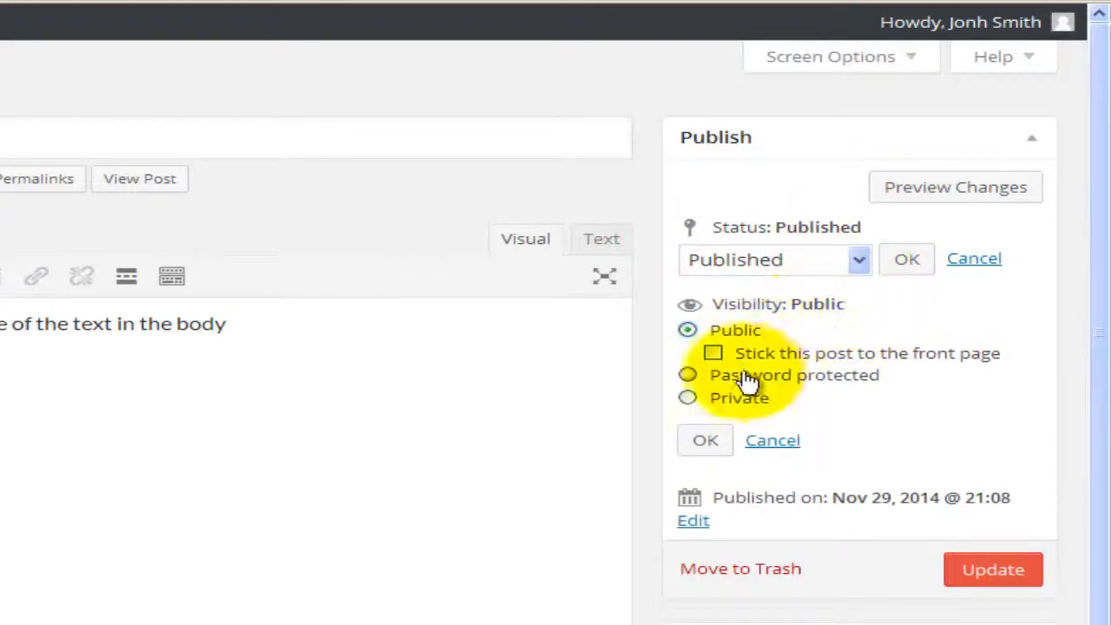
click(716, 439)
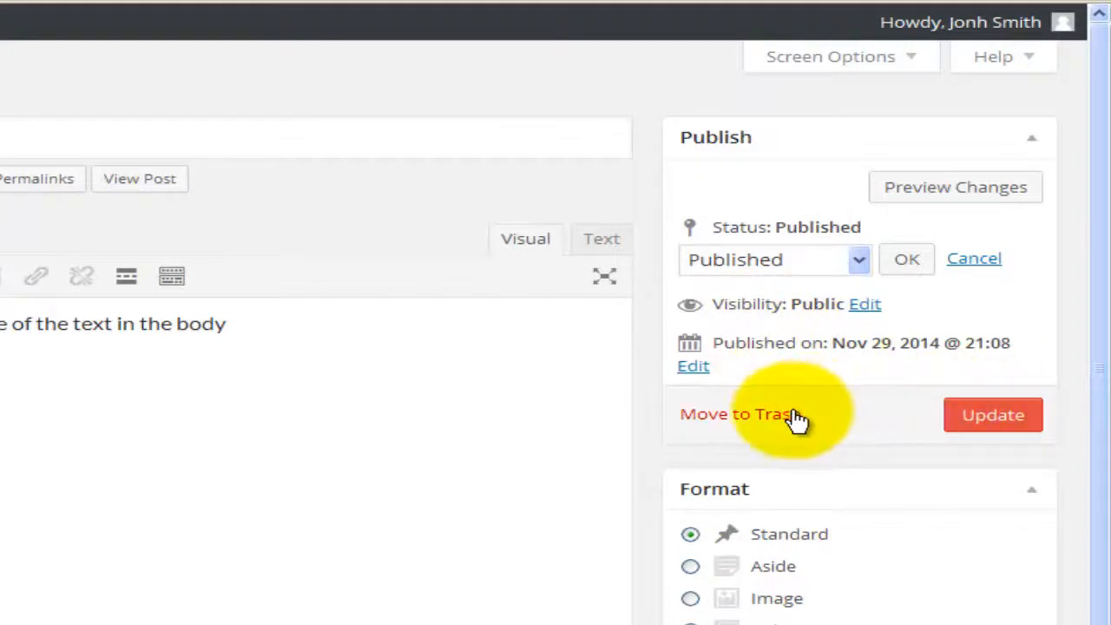
click(995, 423)
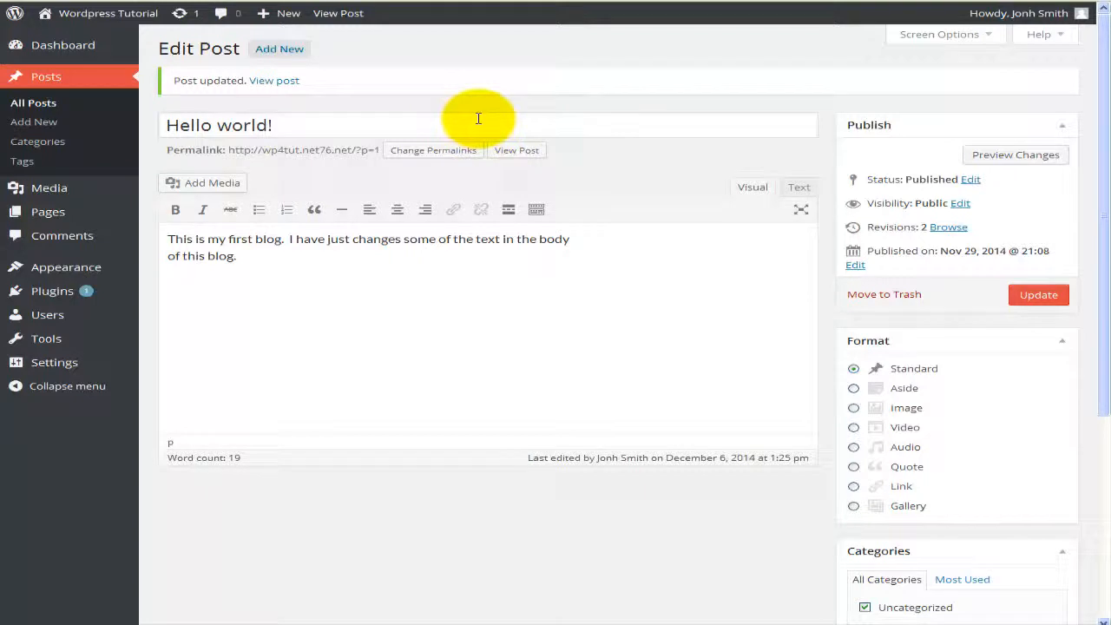
Step: Set the Hello world! post's Format to Aside and Update it
scroll(555, 174, down, 2)
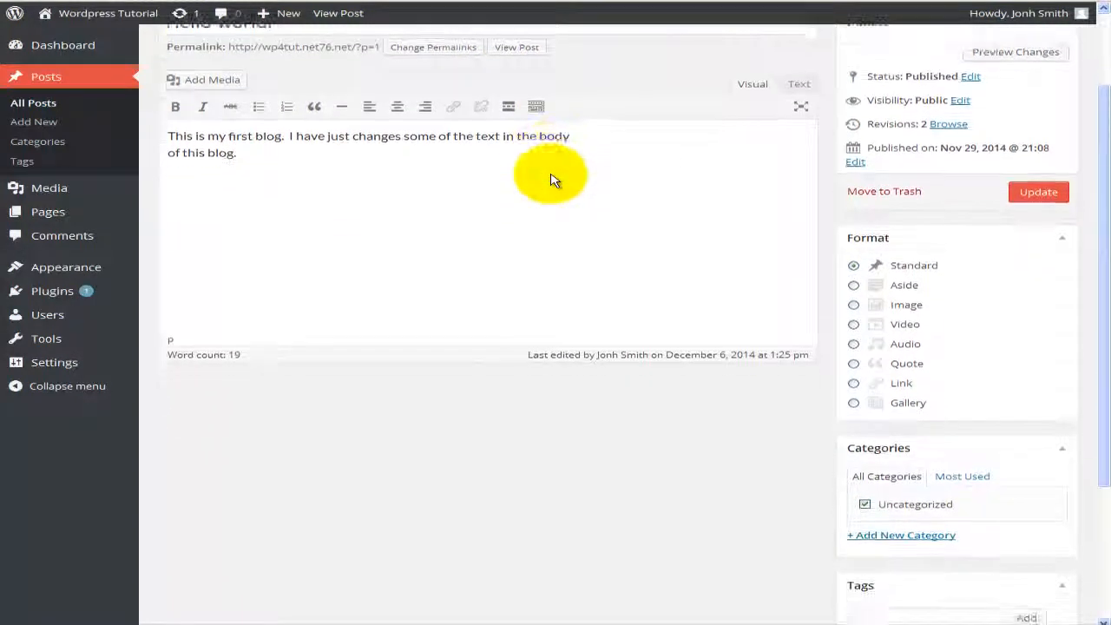
scroll(555, 181, down, 1)
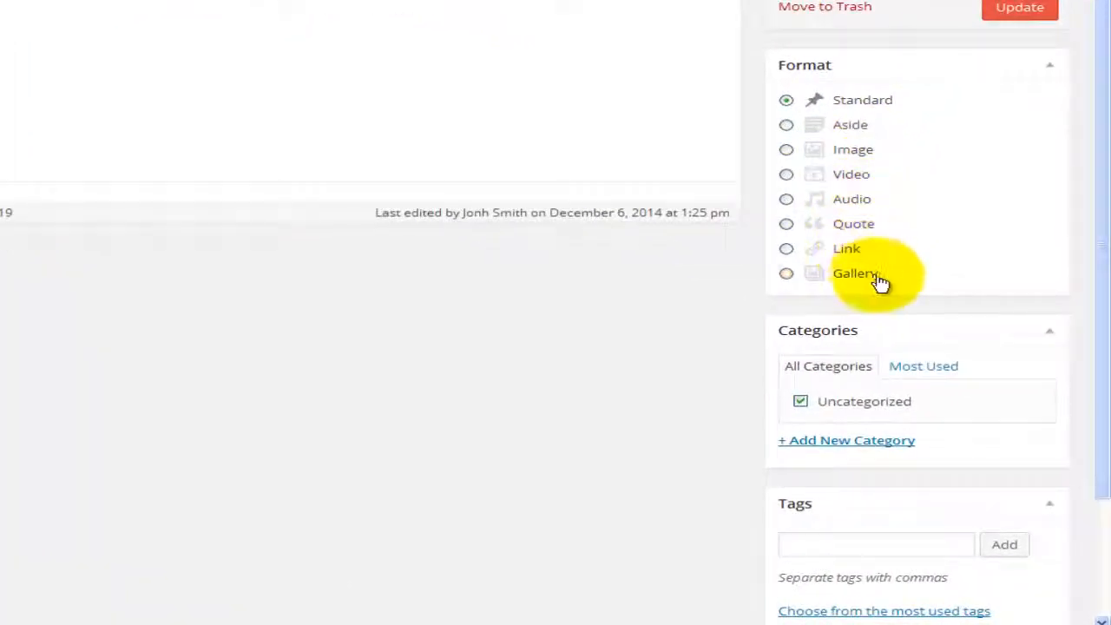
click(849, 124)
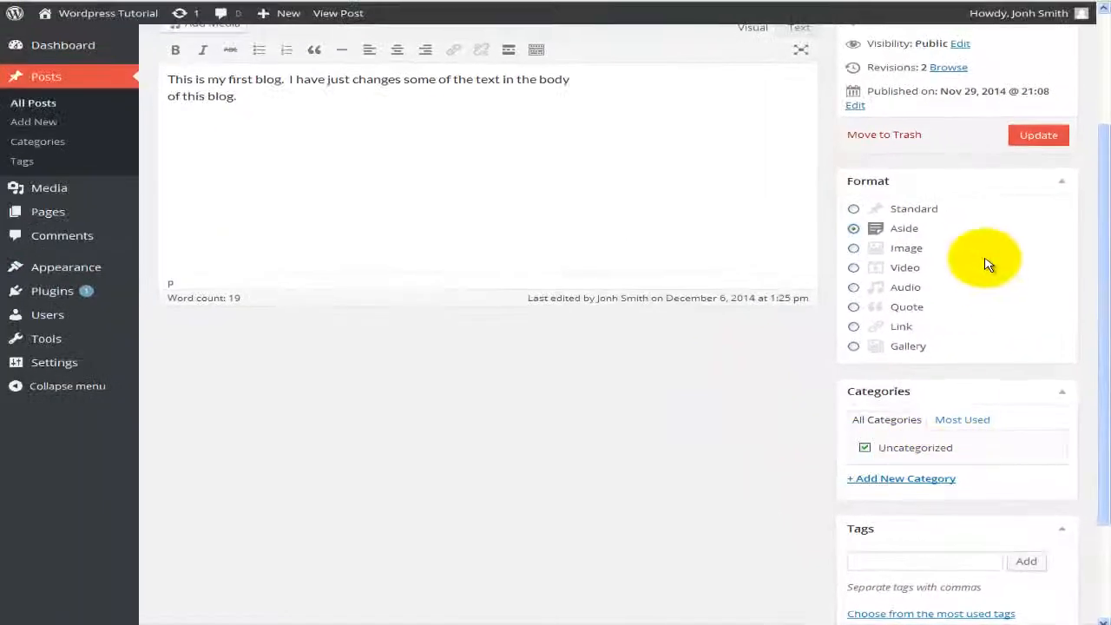
click(1033, 136)
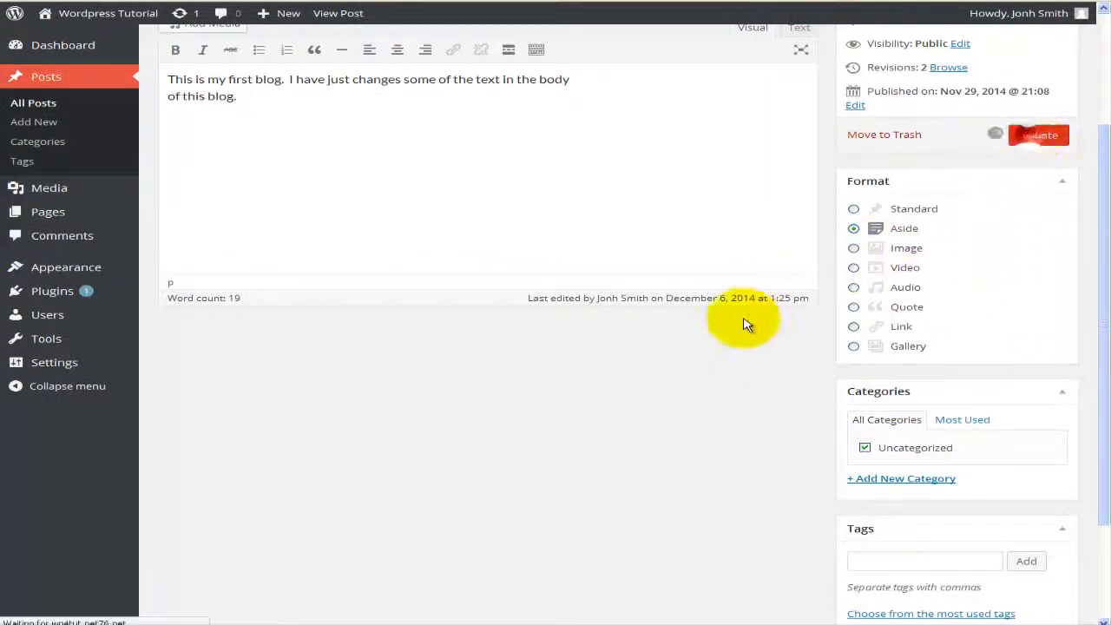
click(338, 13)
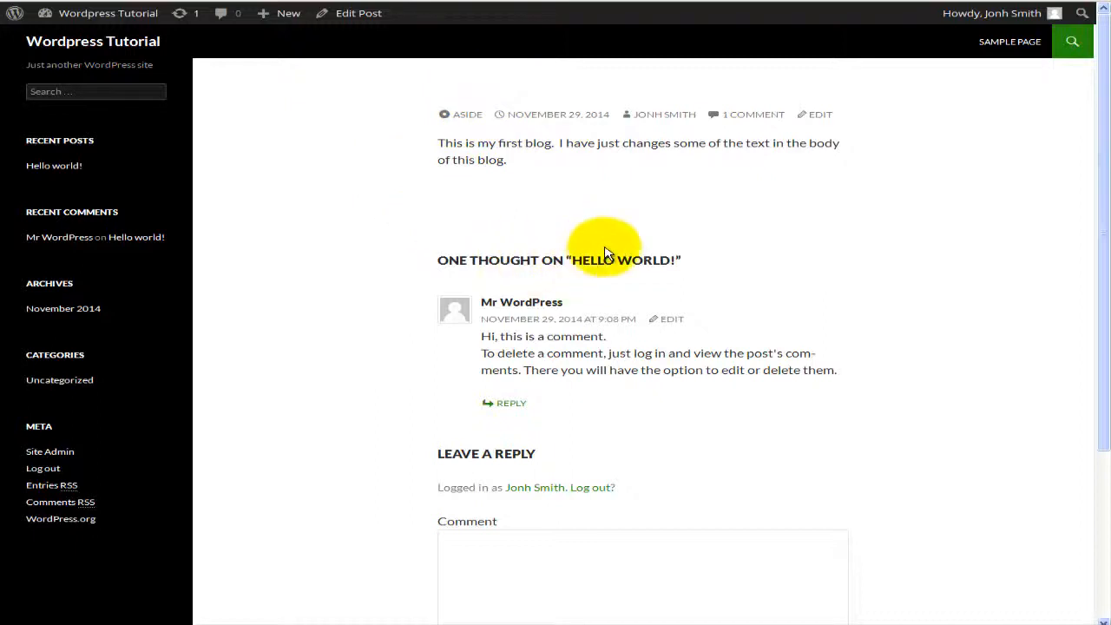
scroll(608, 245, down, 1)
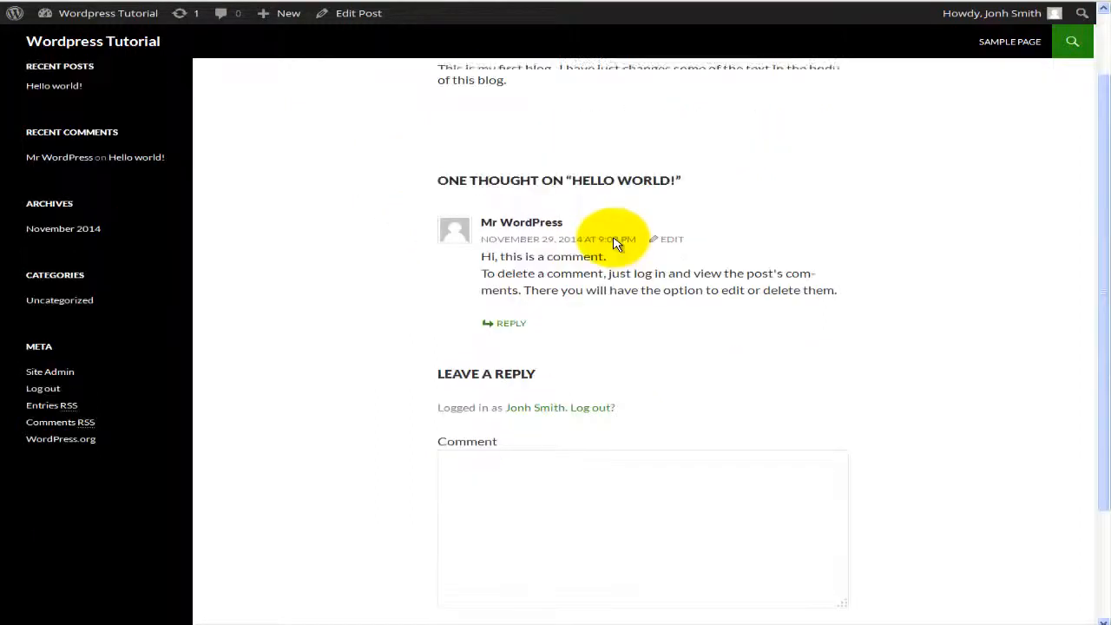
scroll(608, 243, up, 1)
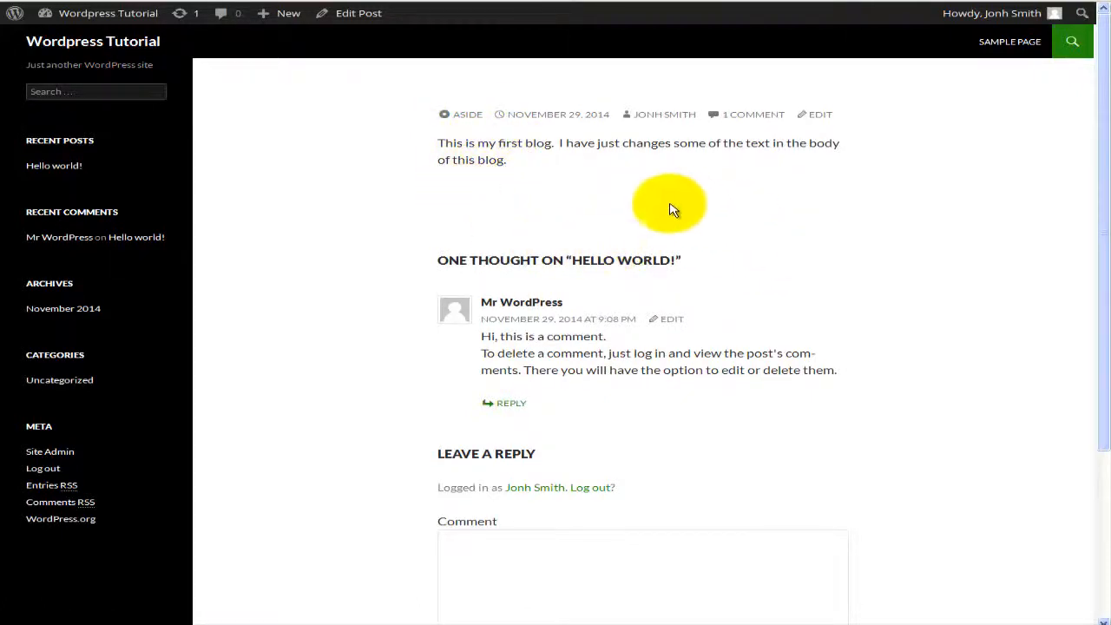
click(463, 119)
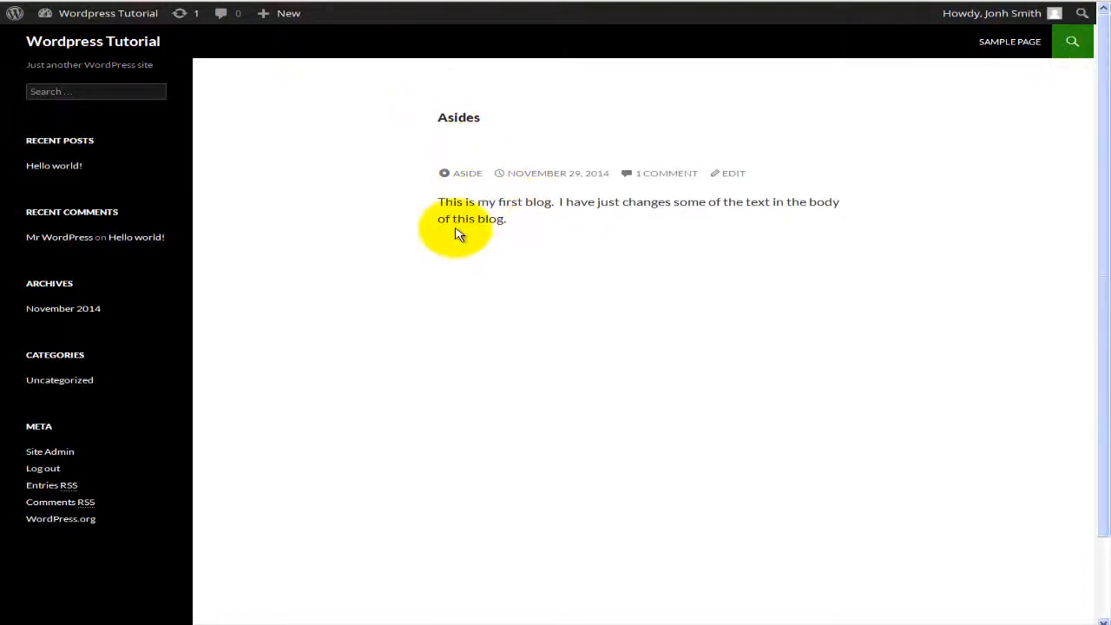
click(108, 0)
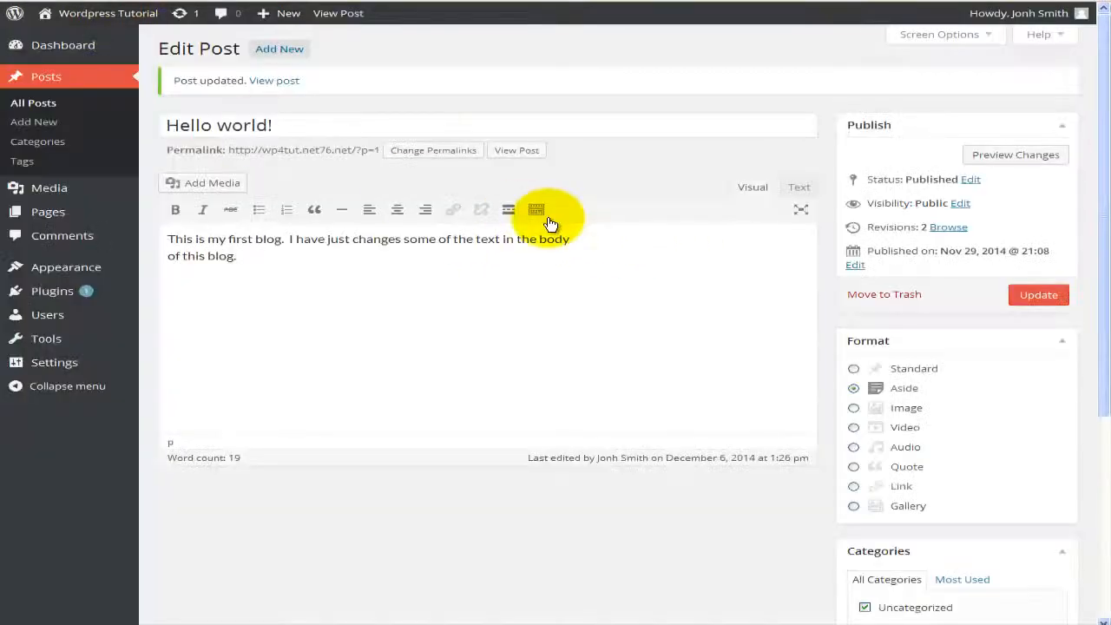
Step: Go from the Edit Post screen to Posts > Categories
scroll(633, 326, down, 3)
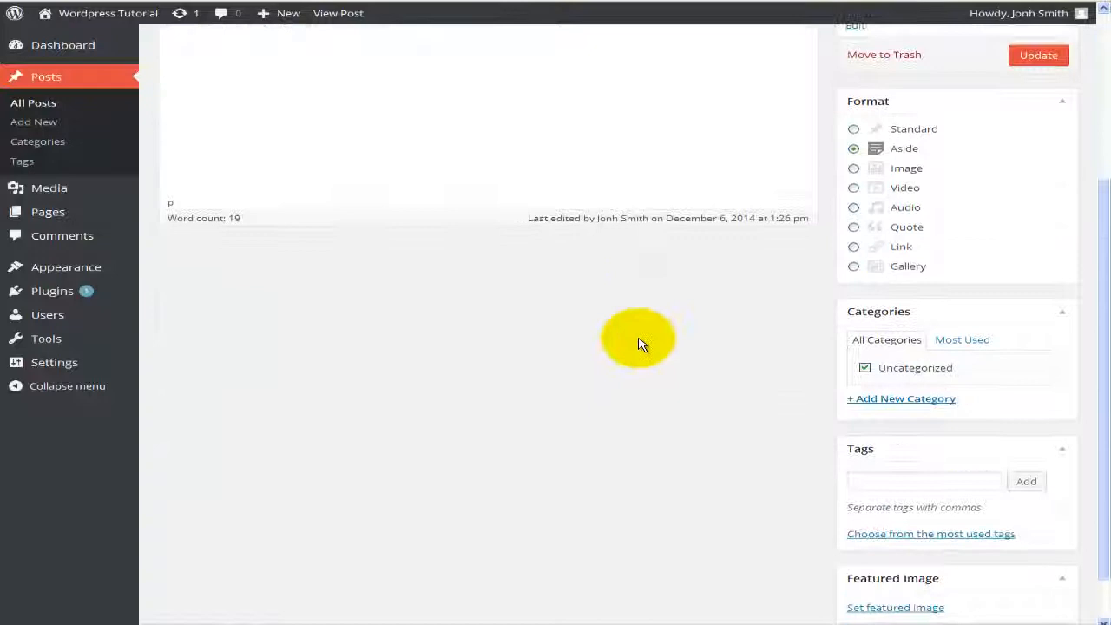
scroll(838, 423, down, 1)
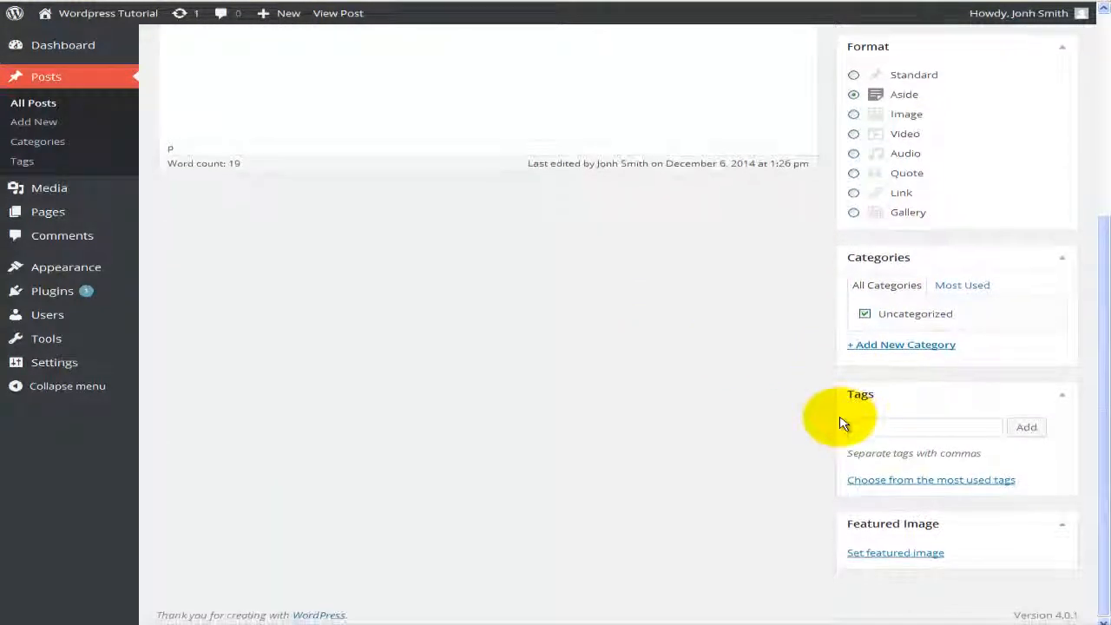
scroll(546, 420, up, 1)
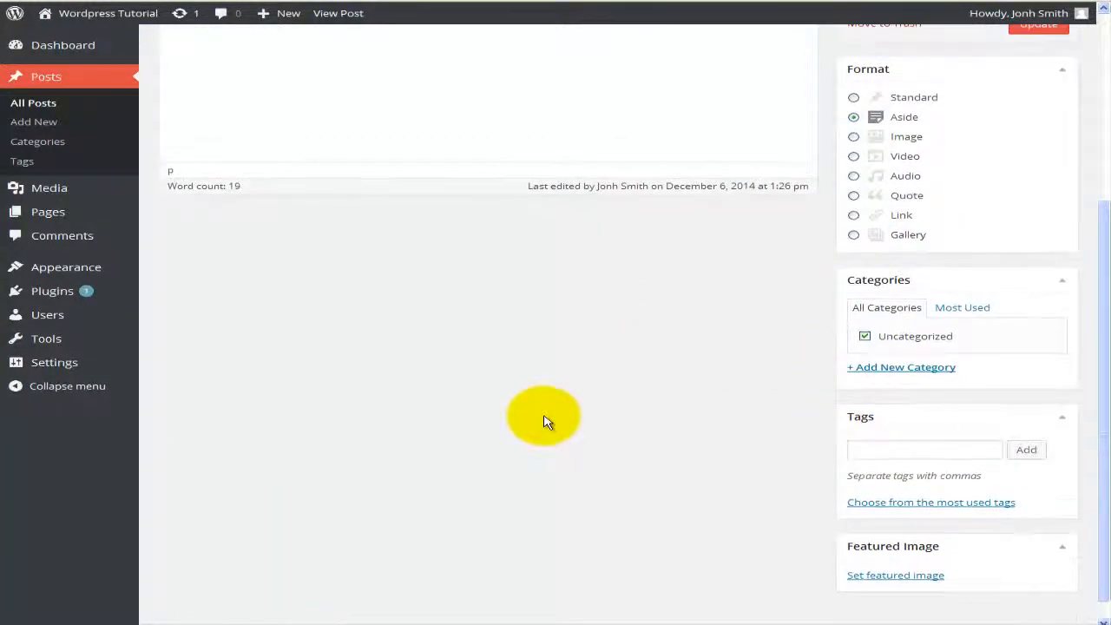
scroll(550, 408, up, 3)
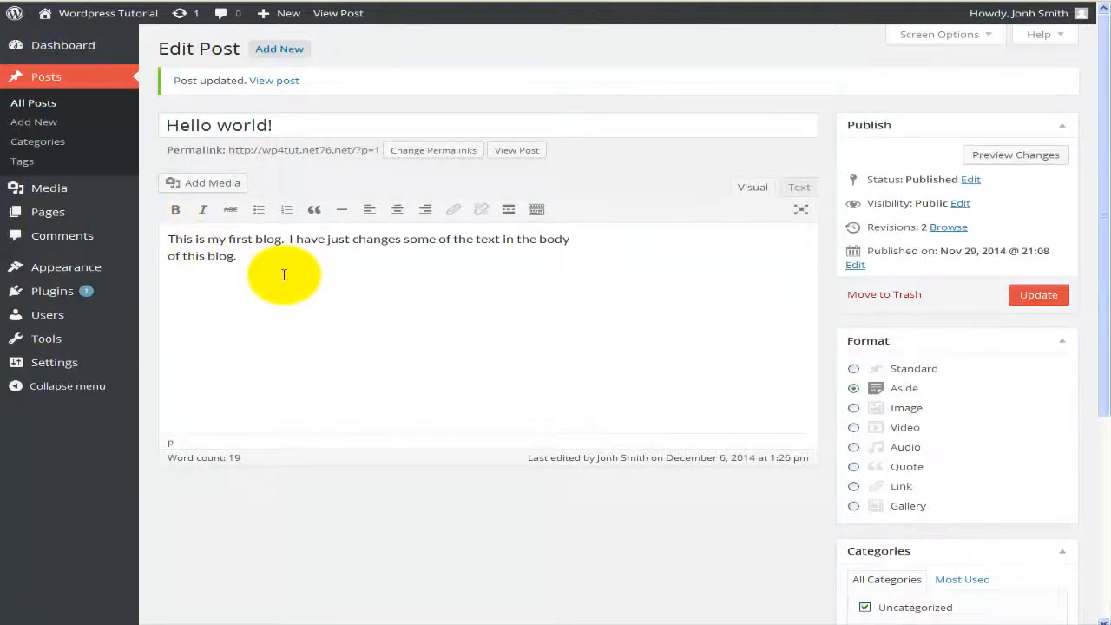
click(54, 144)
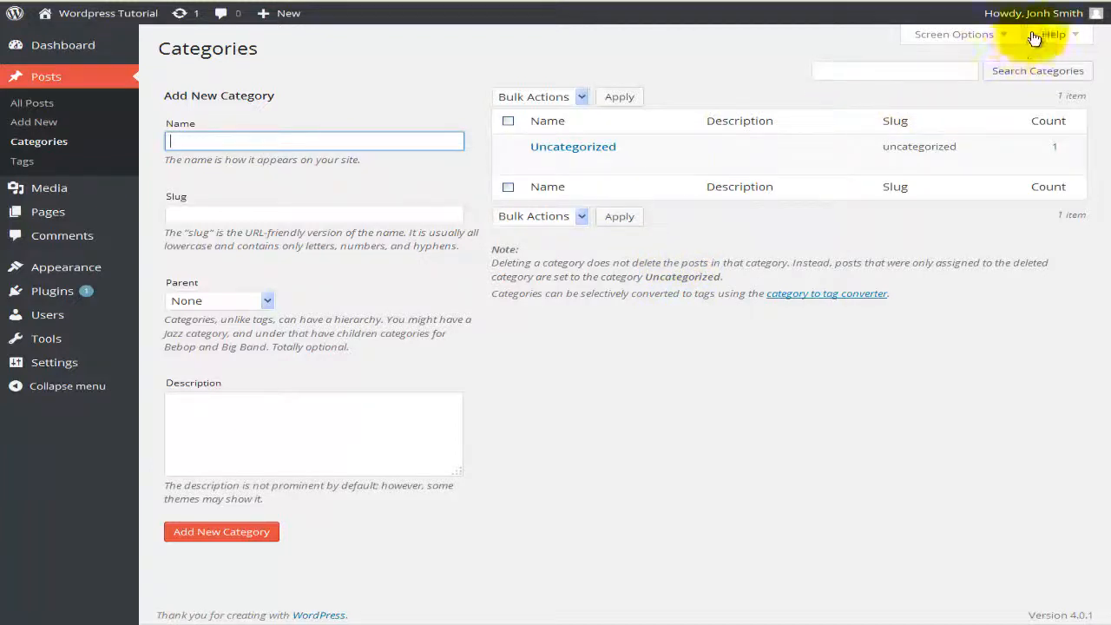
click(1000, 37)
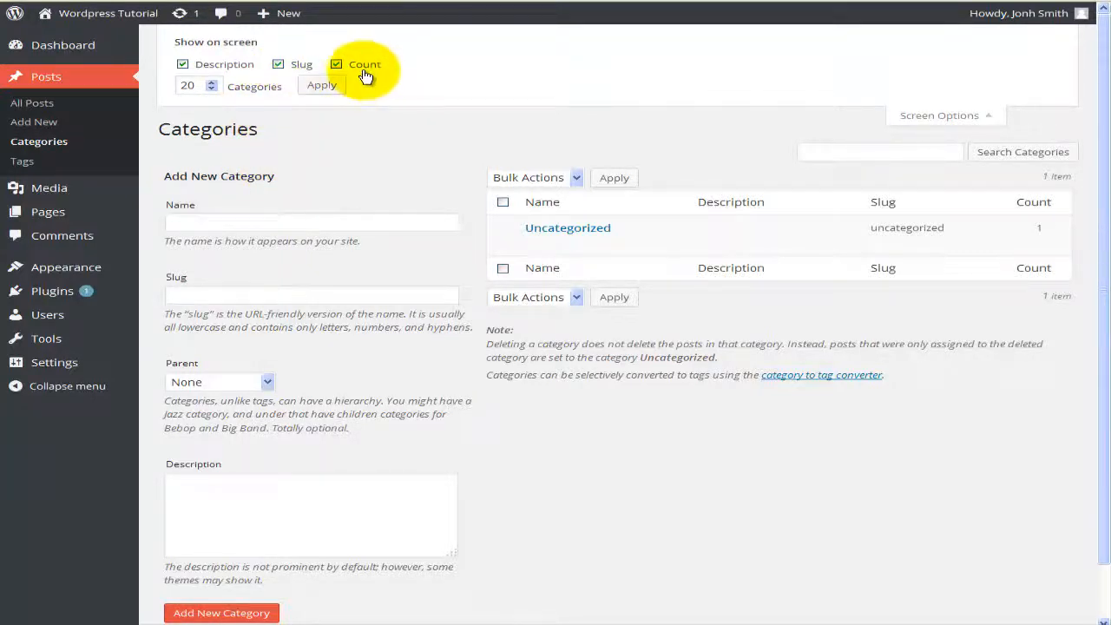
click(183, 66)
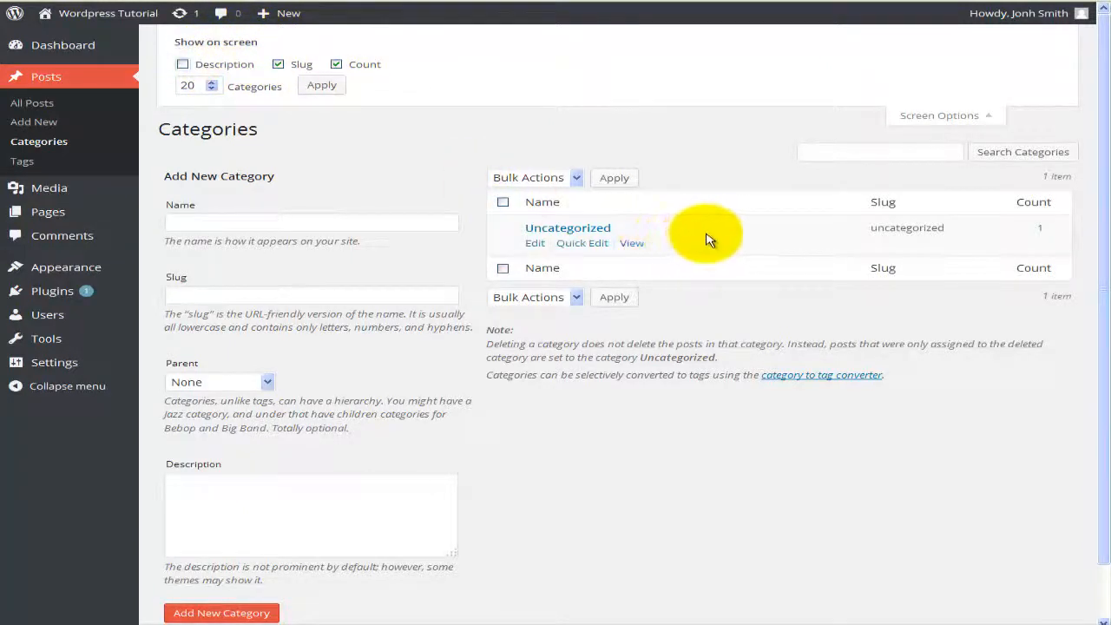
click(183, 65)
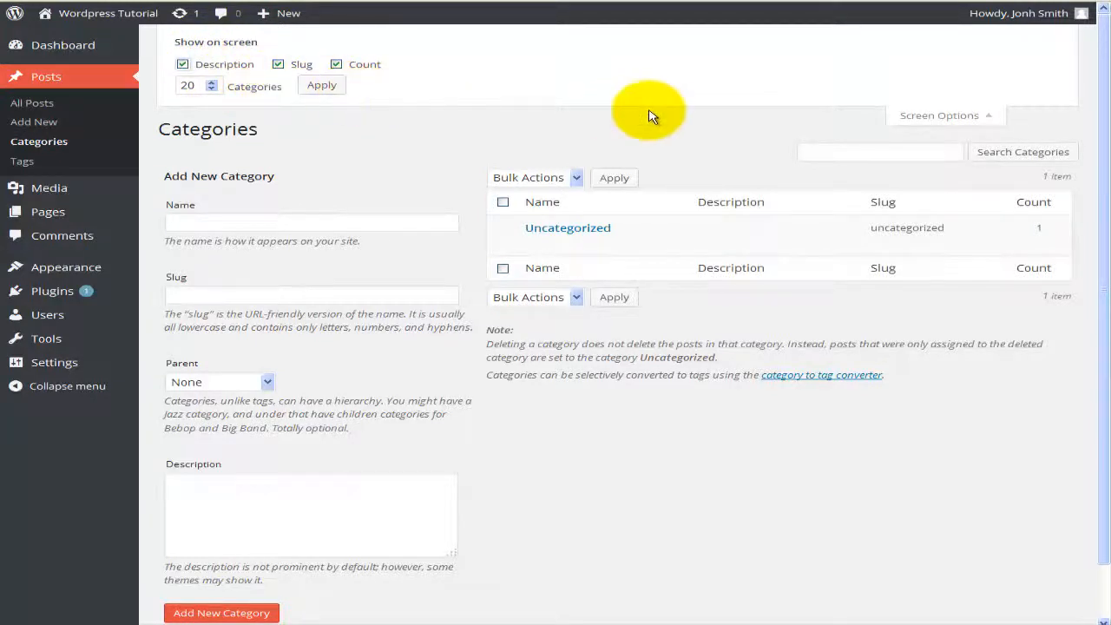
click(929, 115)
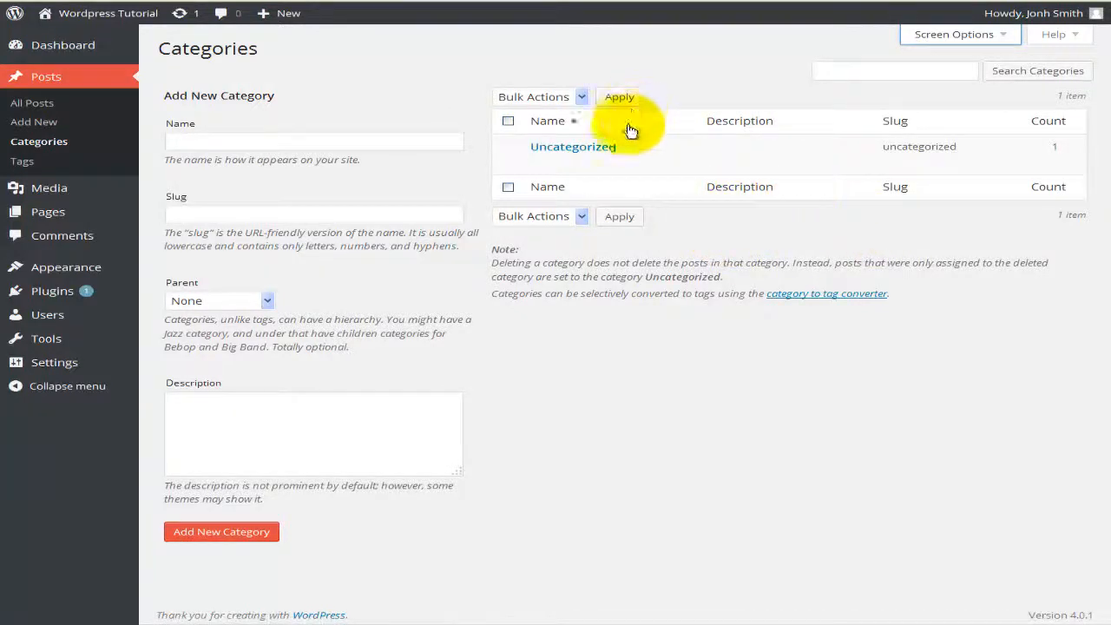
mouse_move(622, 153)
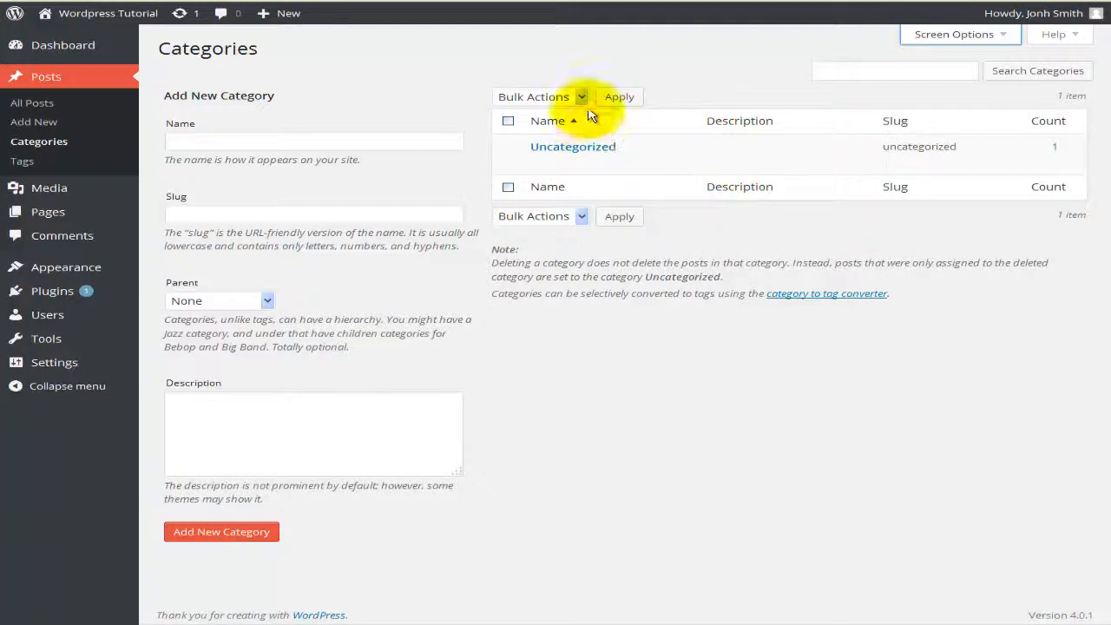
click(507, 121)
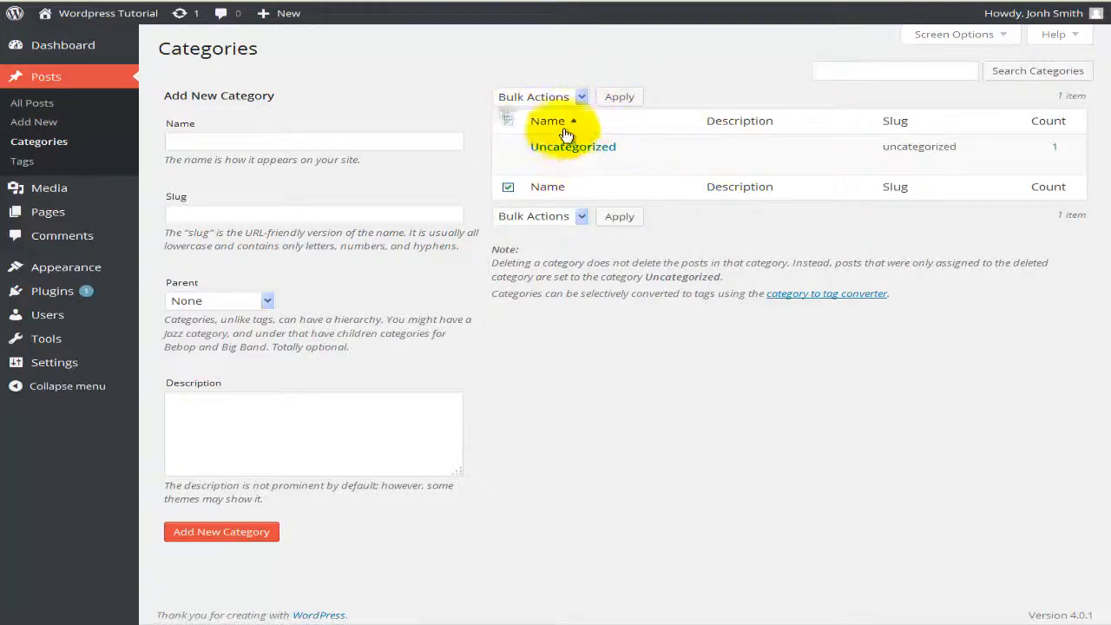
click(584, 97)
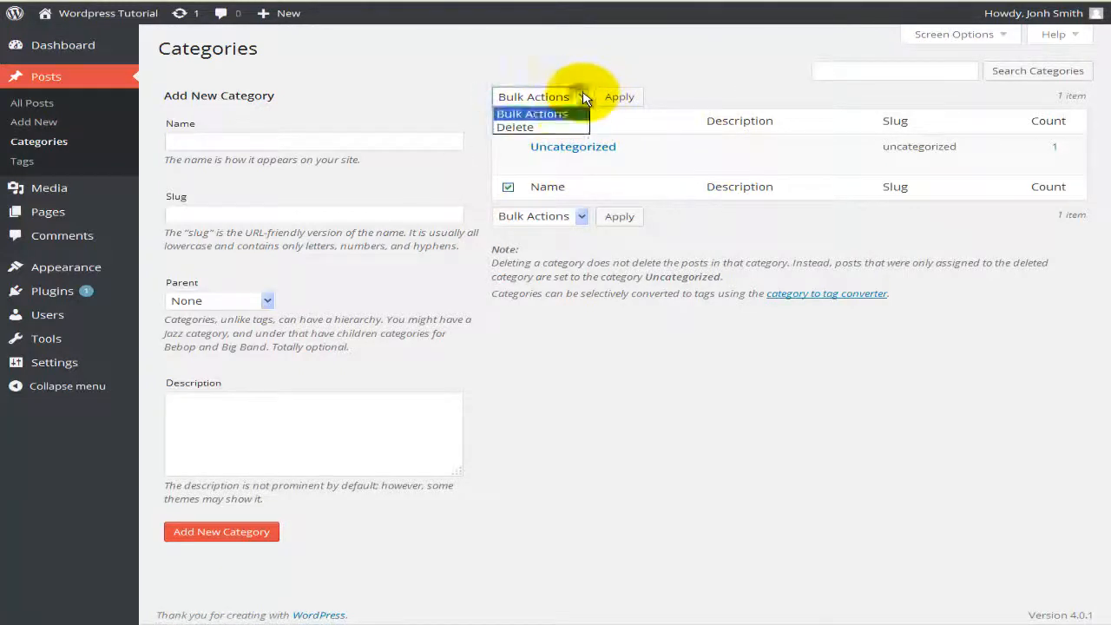
click(714, 73)
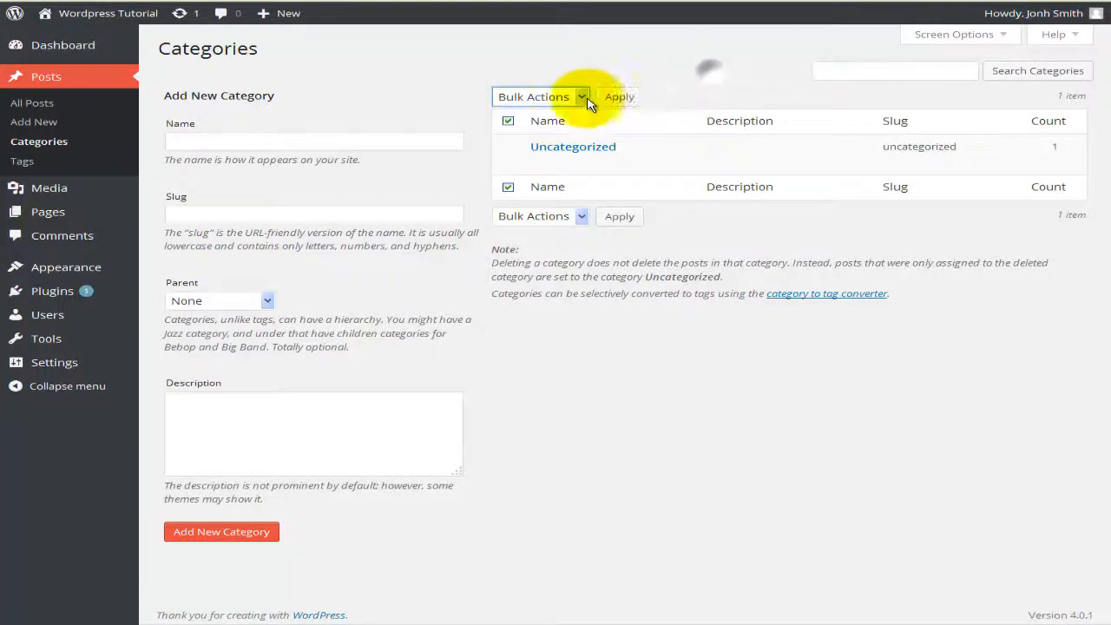
click(511, 123)
click(876, 71)
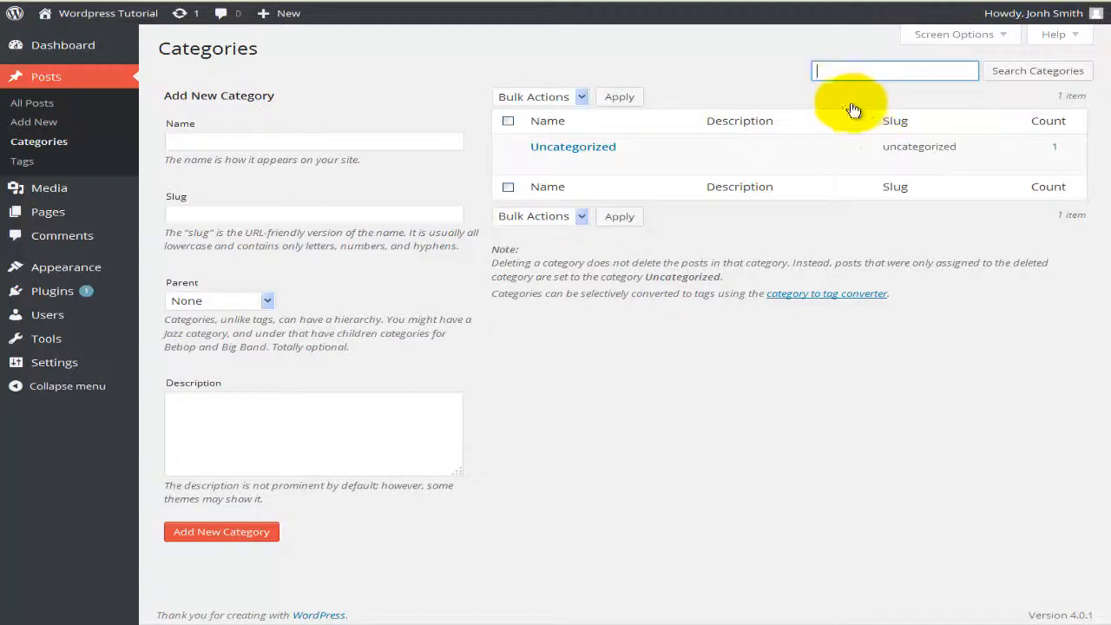
click(523, 347)
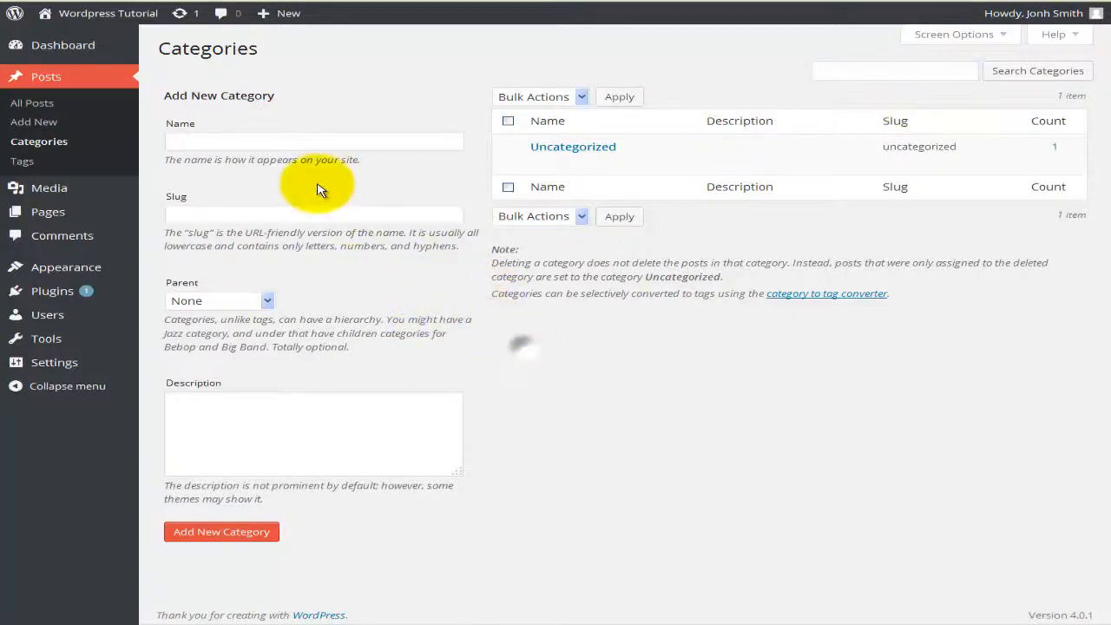
click(253, 141)
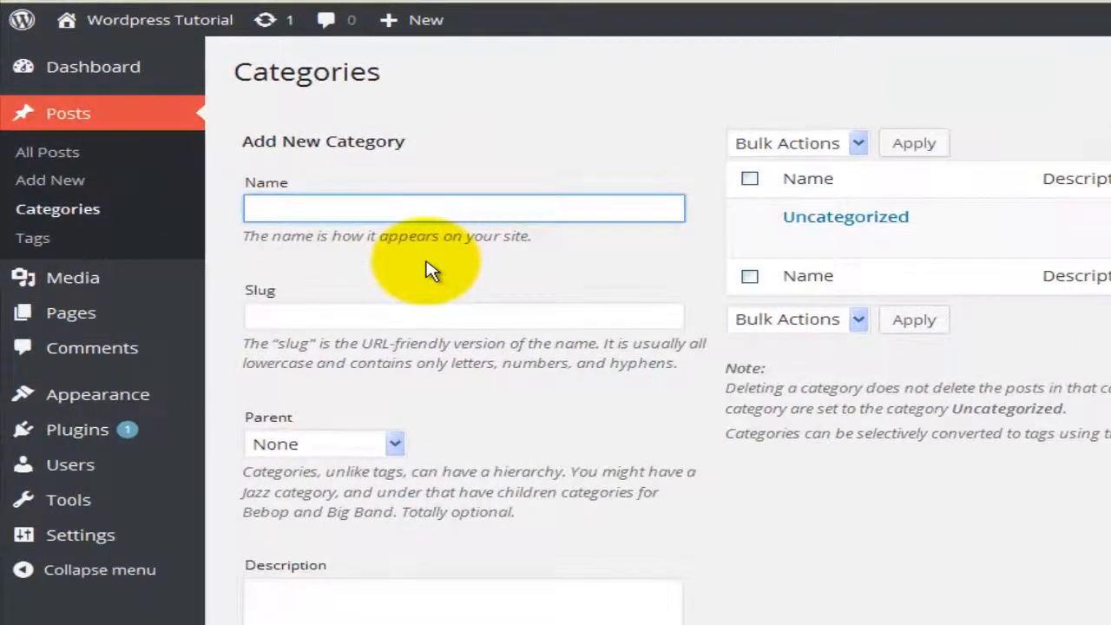
Step: Add a Hardware category, slug hardware, parent None, described as holding all hardware posts
click(439, 315)
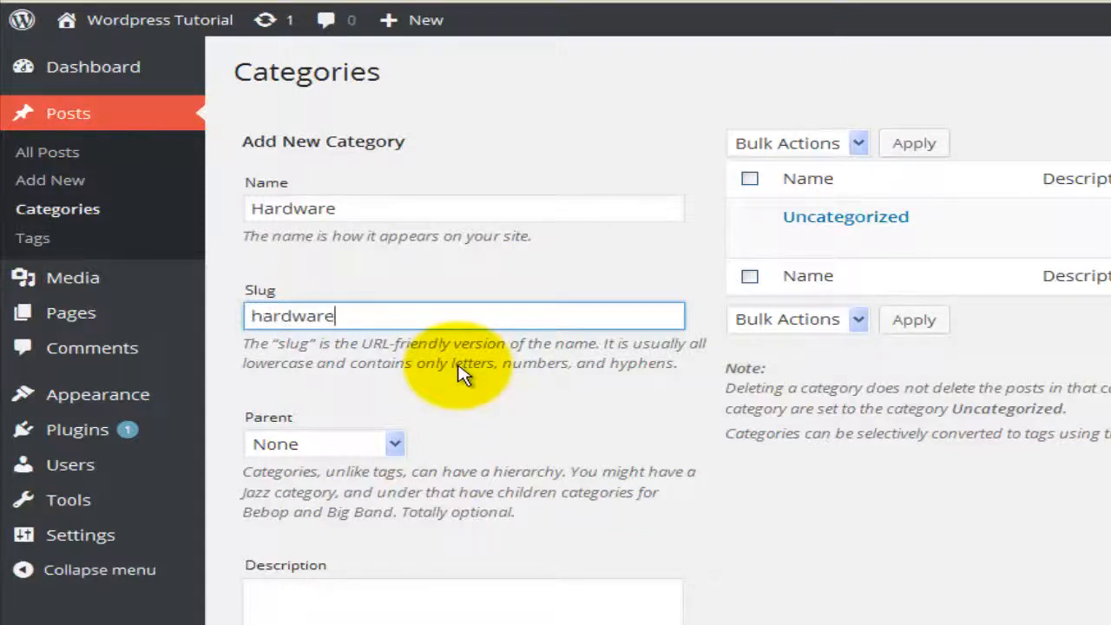
click(390, 445)
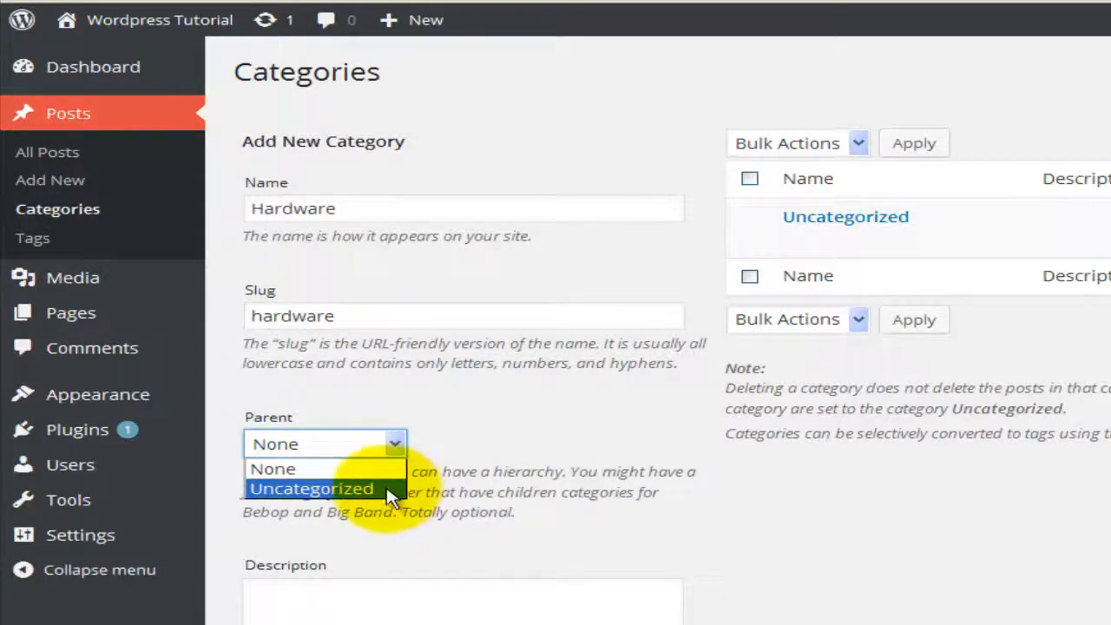
click(391, 491)
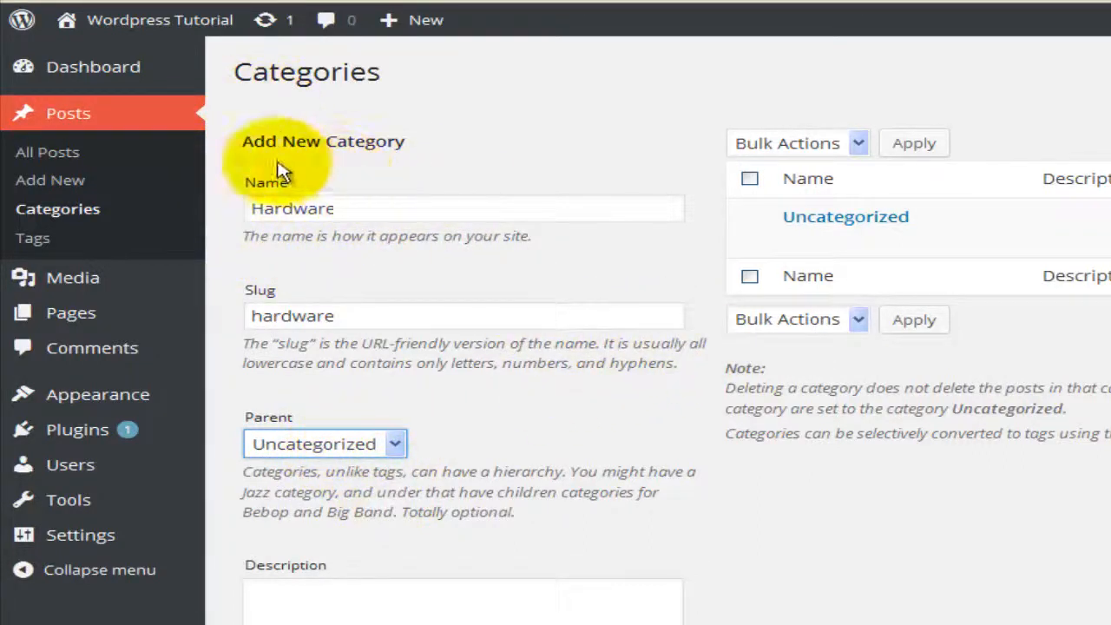
mouse_move(826, 231)
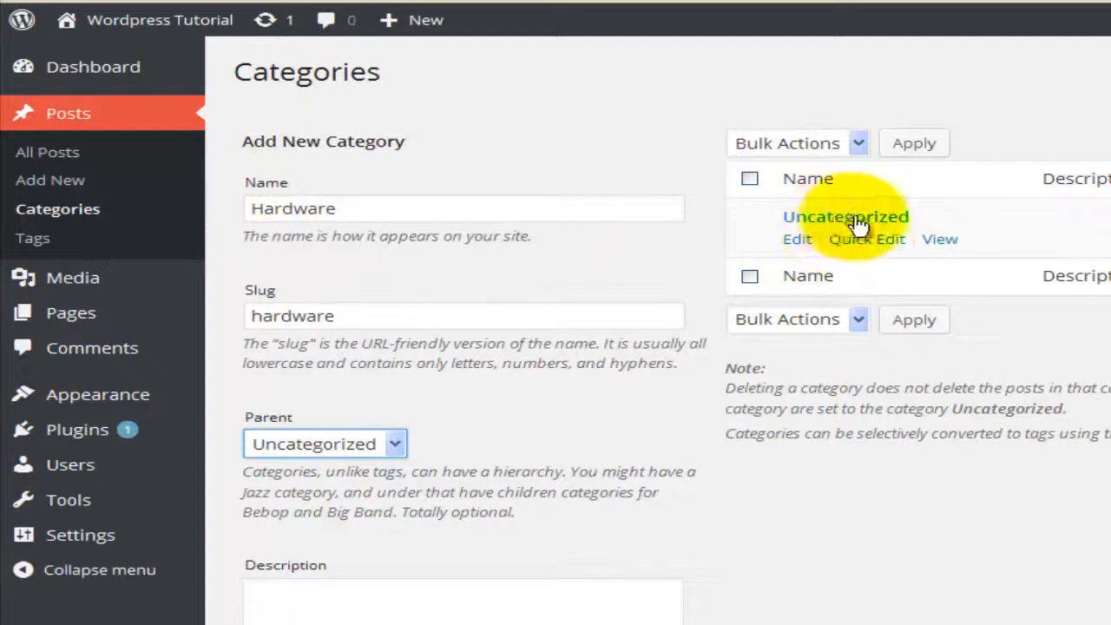
click(395, 444)
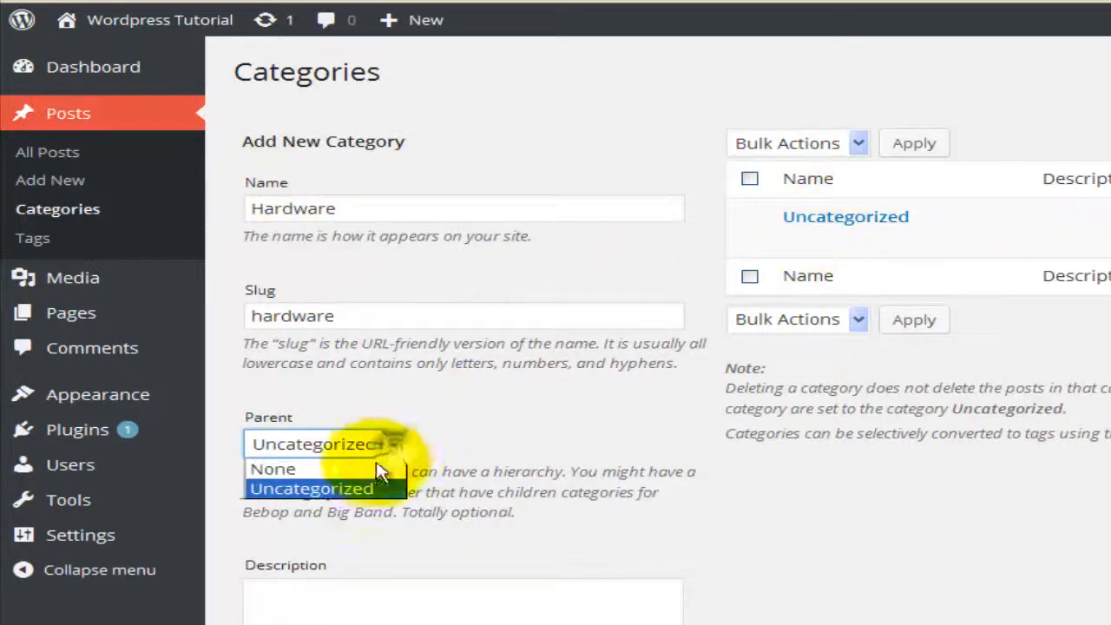
click(373, 470)
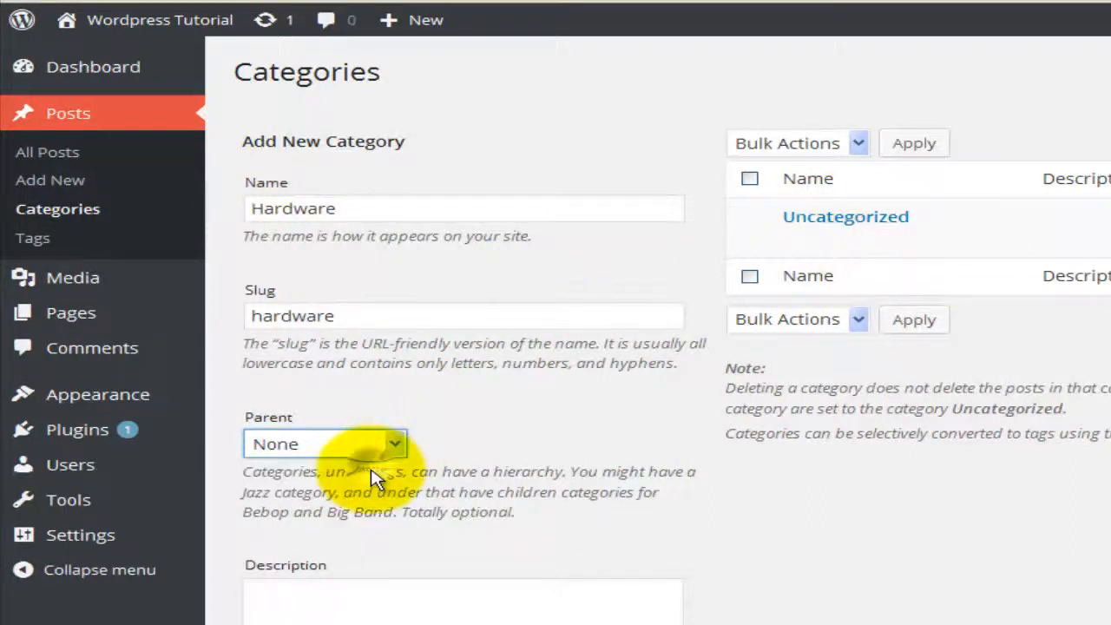
click(392, 606)
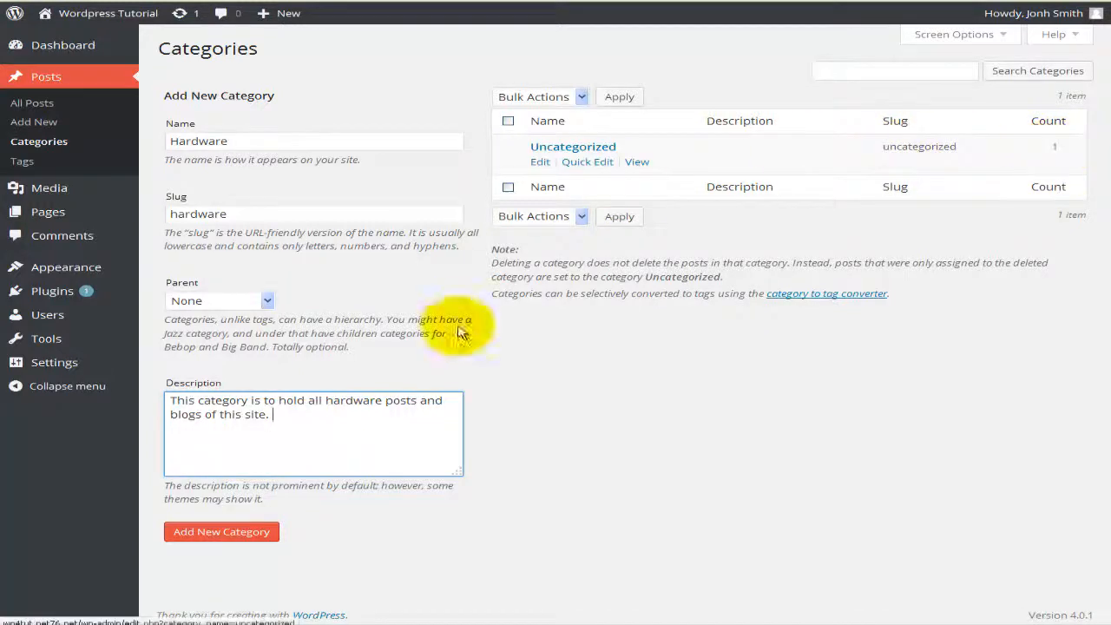
click(217, 531)
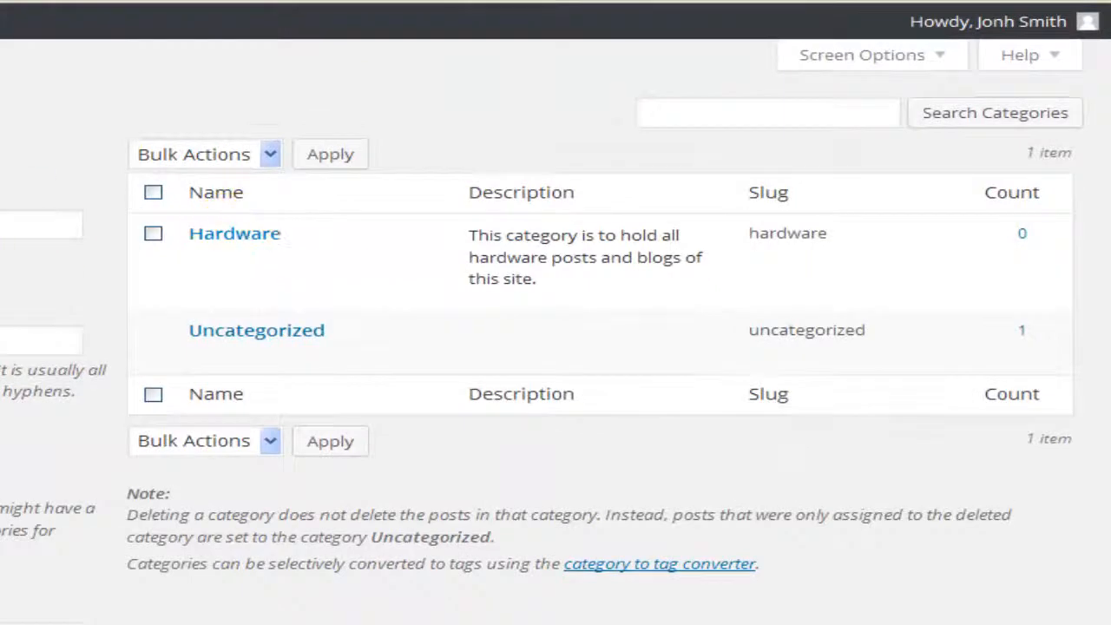
Step: Enter Software as the new category's name with slug software
click(40, 224)
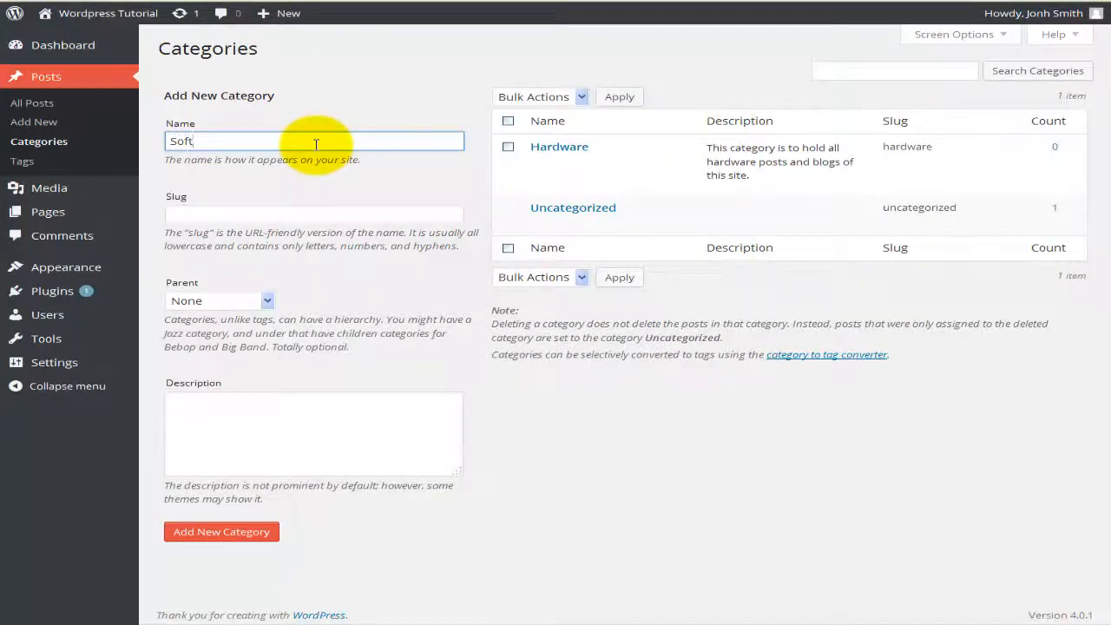
key(Tab)
text(s)
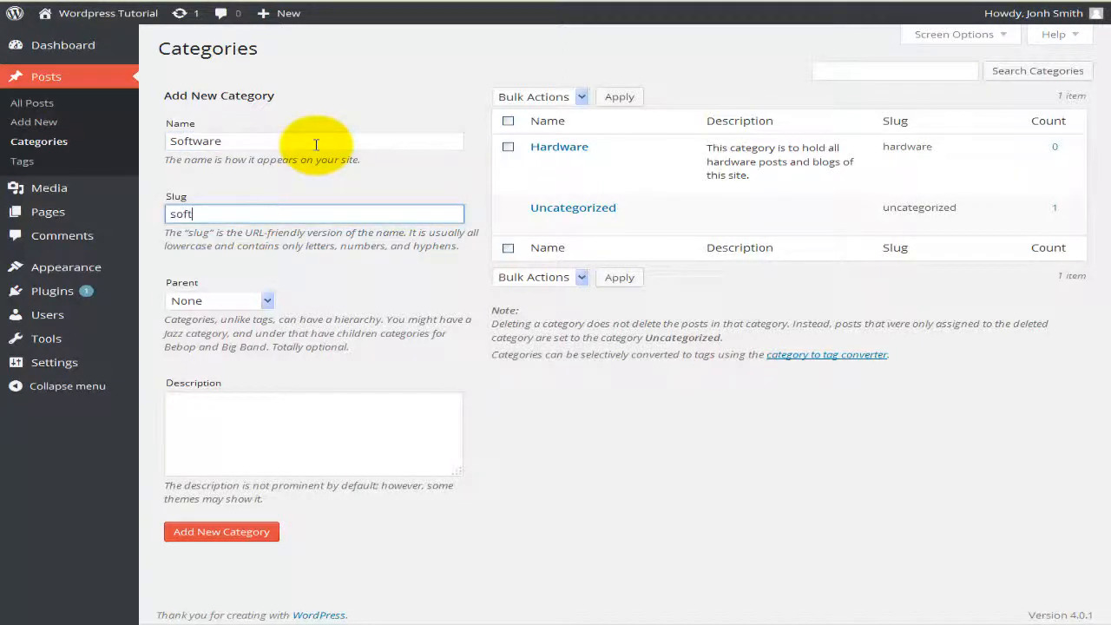
key(Tab)
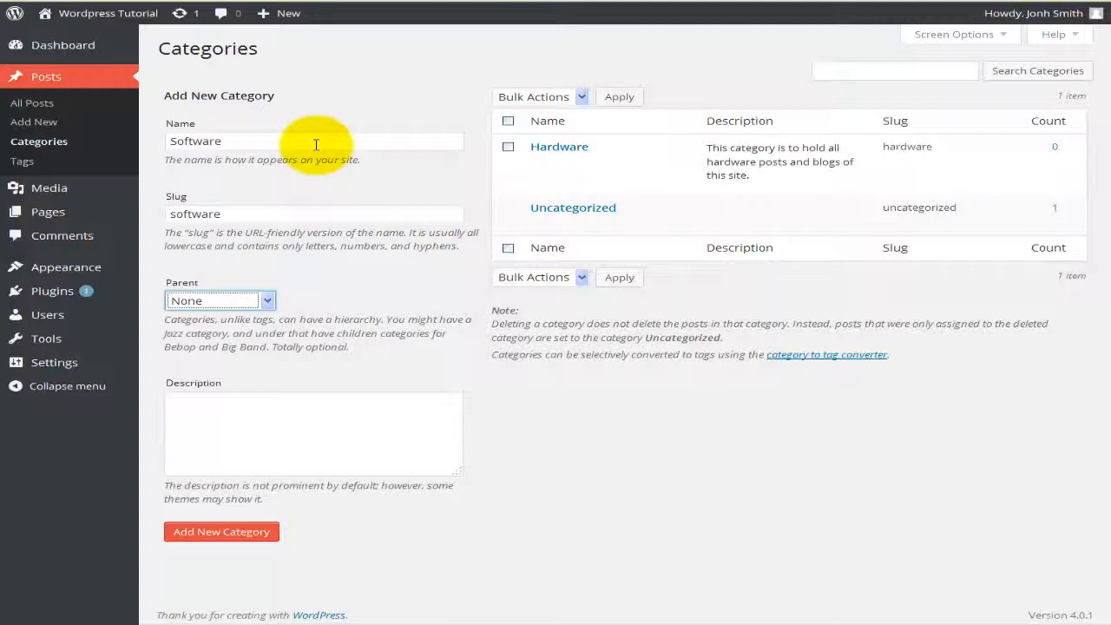
key(Tab)
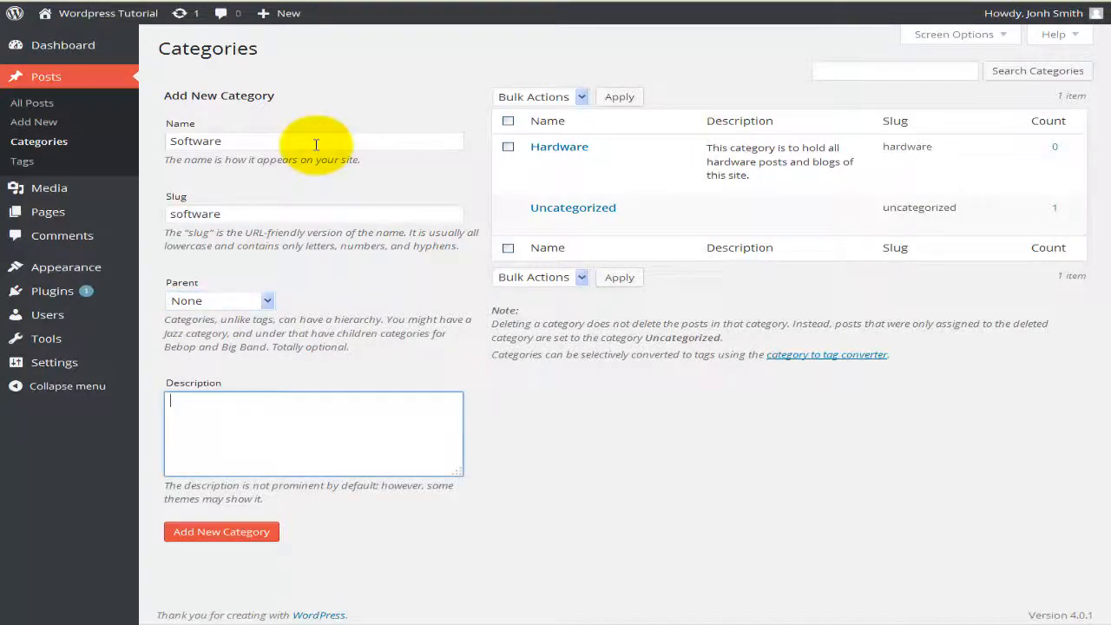
Step: Reuse the Hardware description reworded for software, and add the Software category
drag(748, 174, 714, 157)
right_click(707, 152)
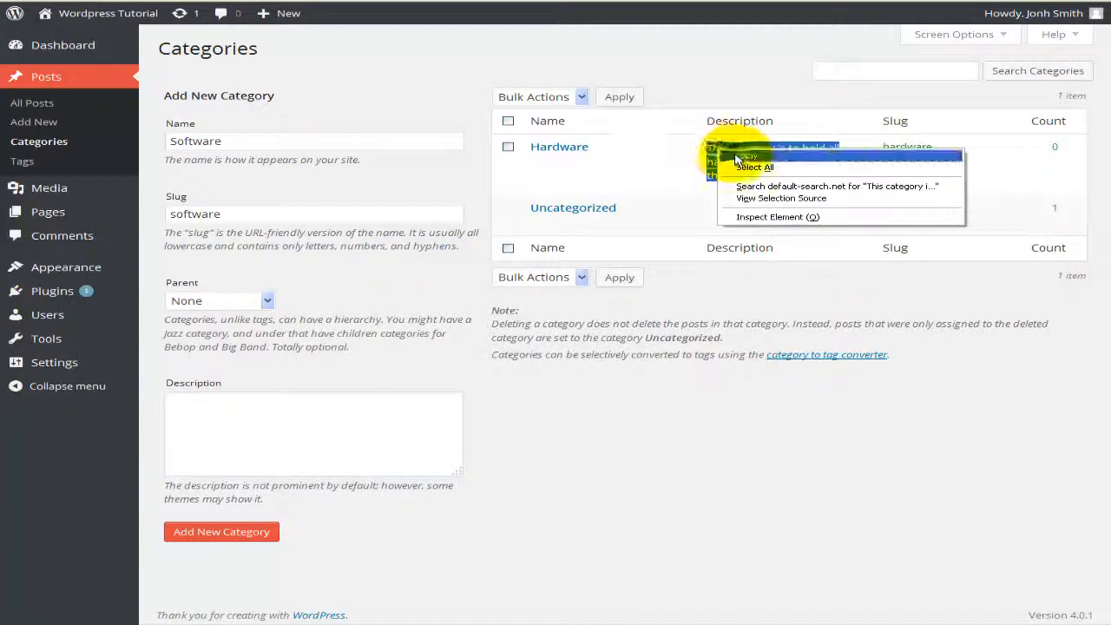
click(748, 155)
click(292, 448)
key(ctrl+v)
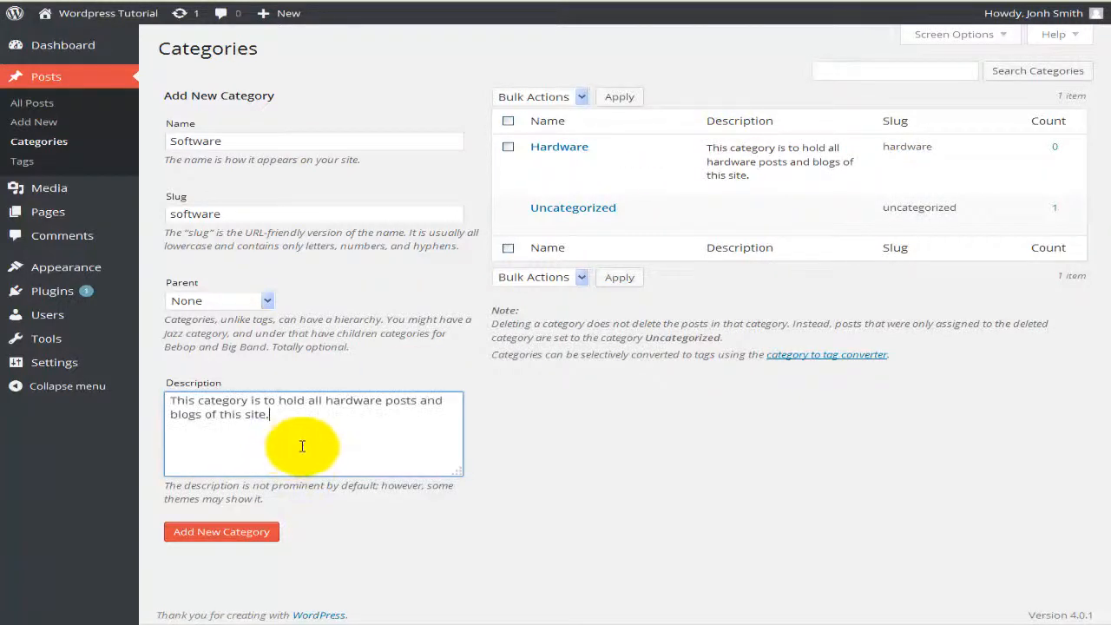
text(softwa)
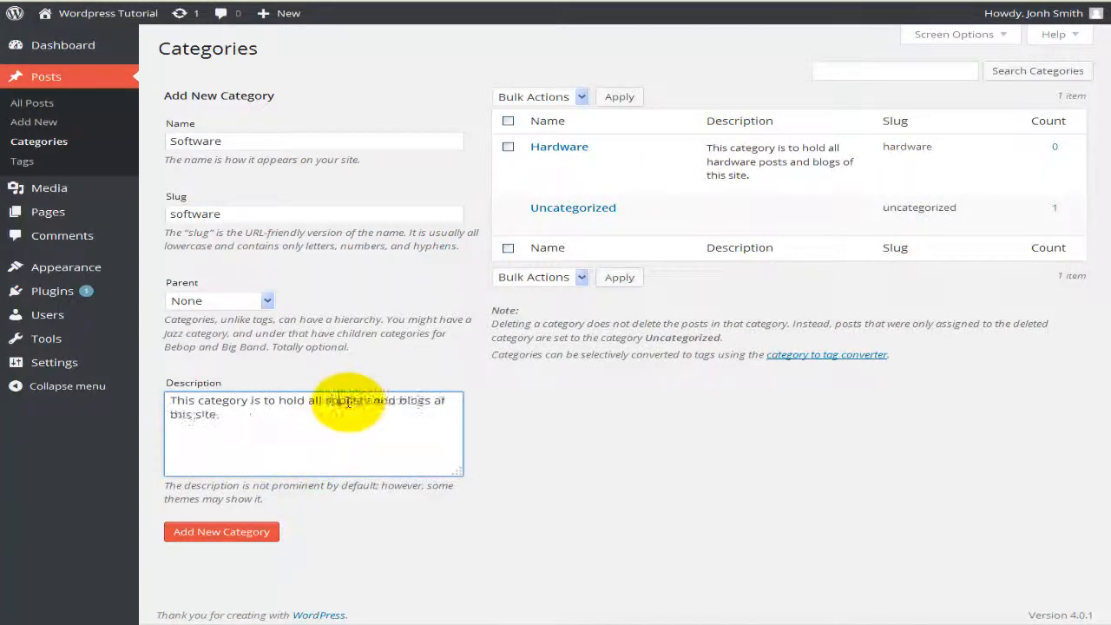
text(re)
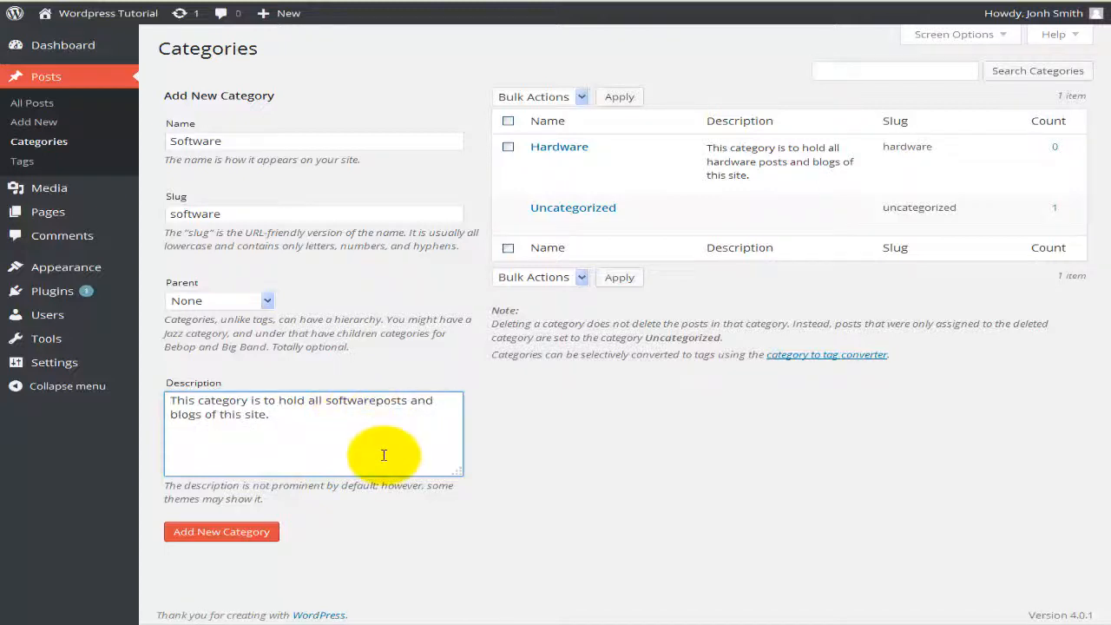
click(218, 531)
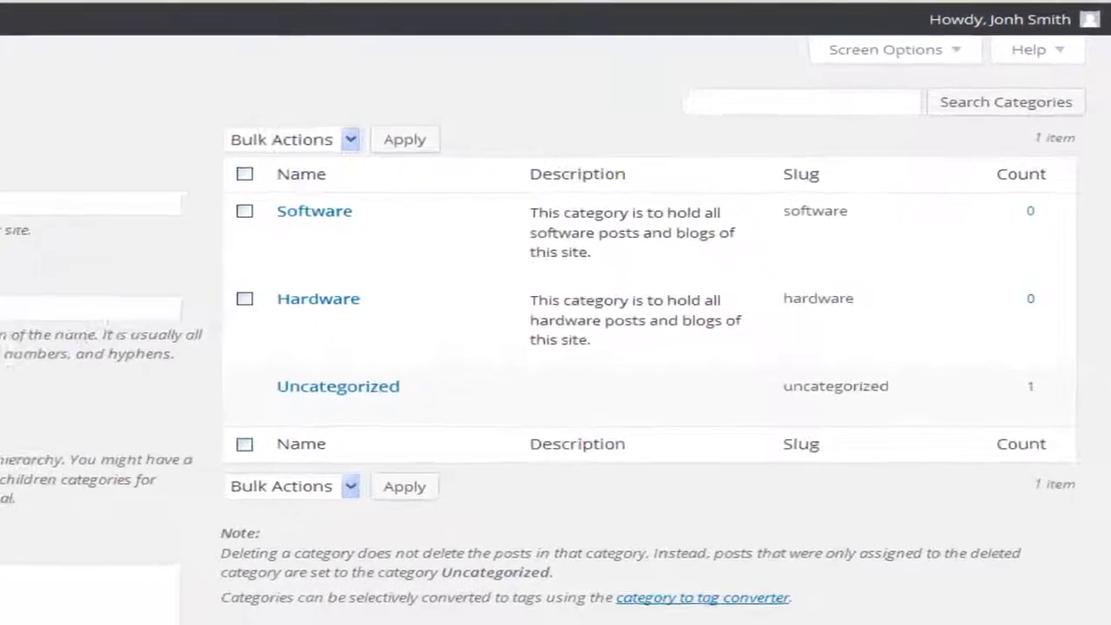
mouse_move(548, 177)
mouse_move(263, 422)
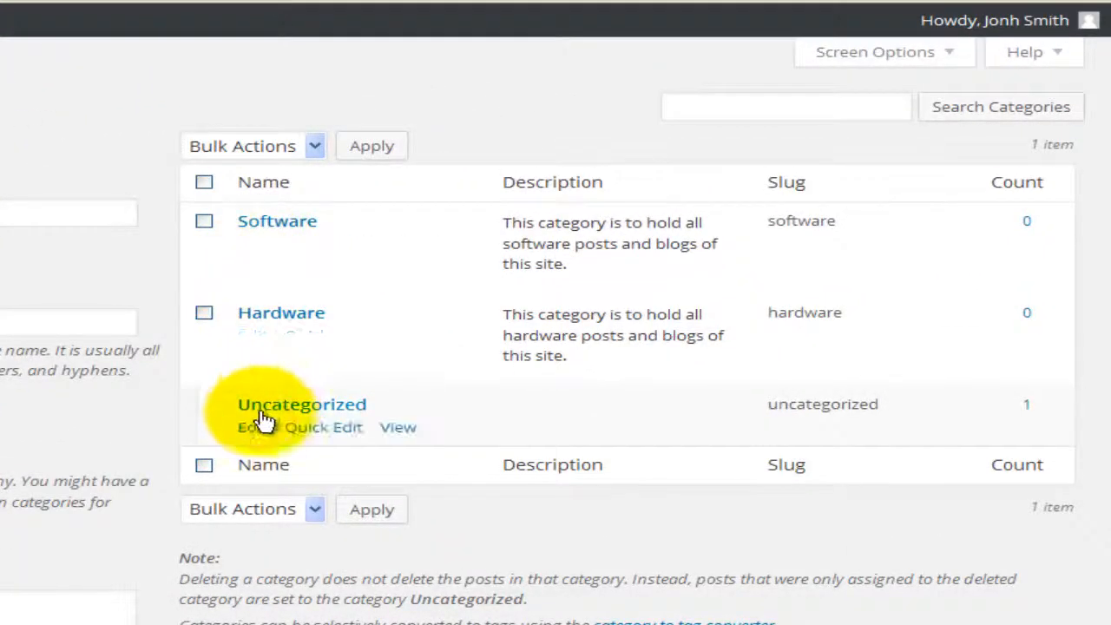
mouse_move(296, 258)
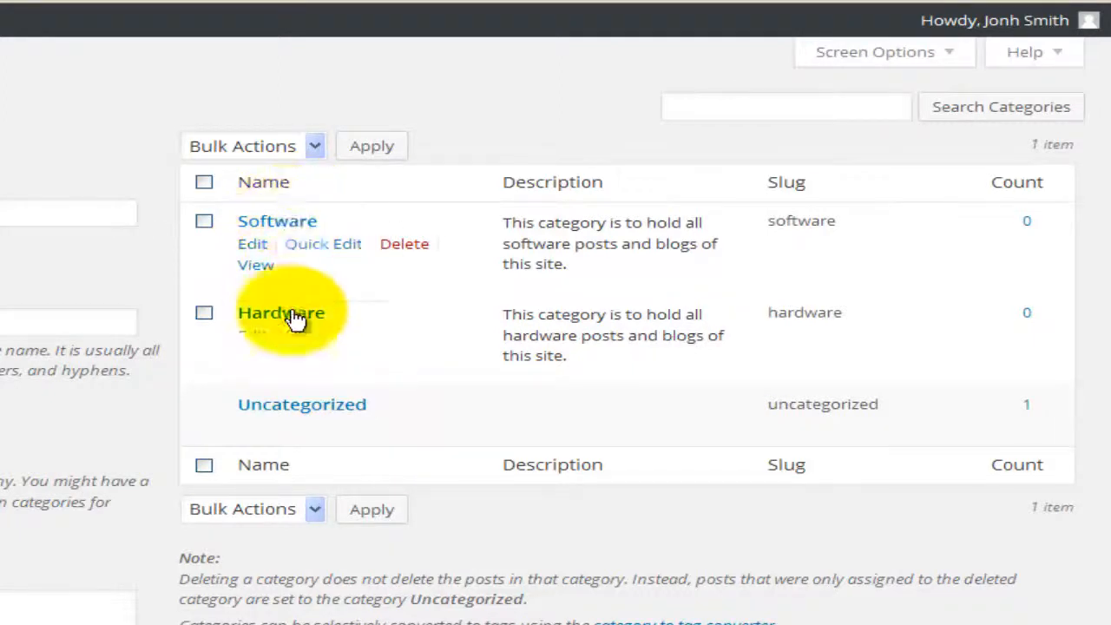
mouse_move(354, 417)
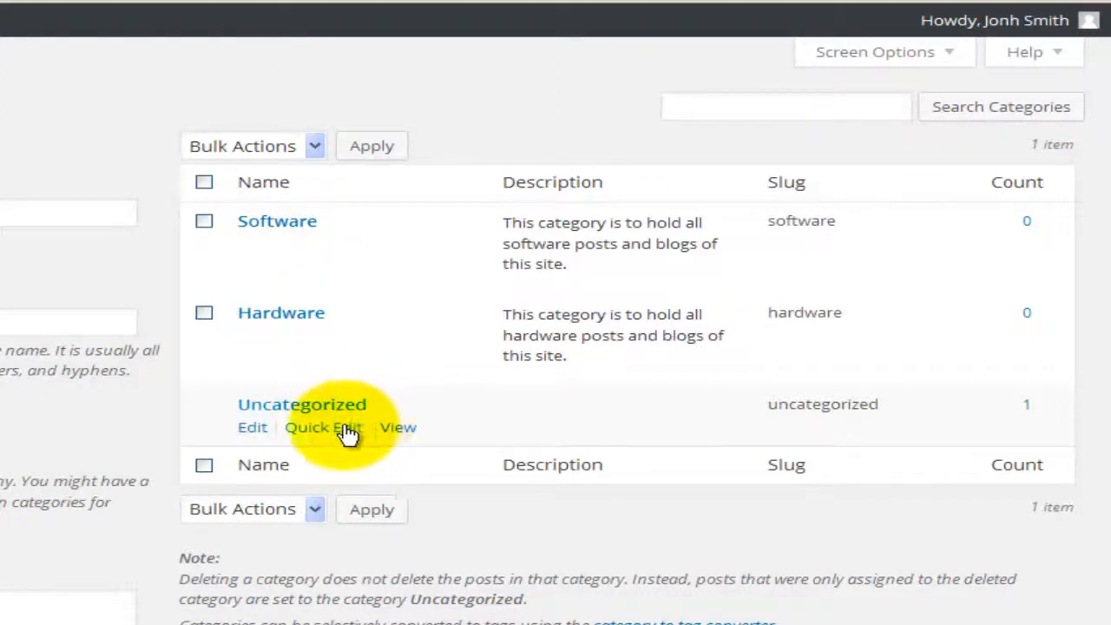
Step: Rename Uncategorized to Computers, slug computers, described as holding hardware and software posts
click(253, 429)
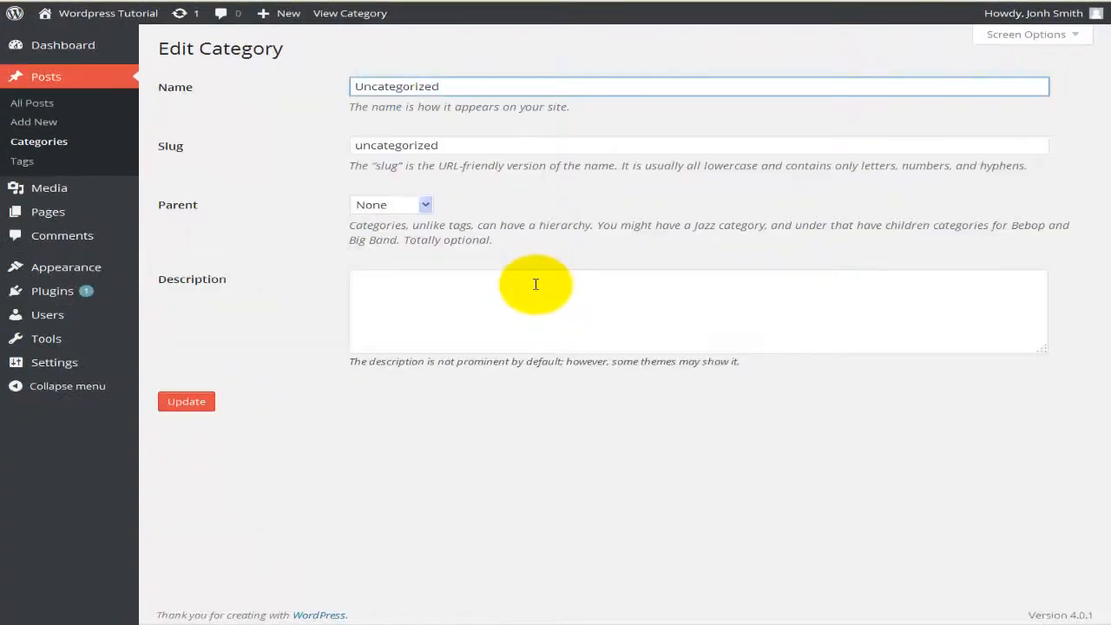
double_click(439, 86)
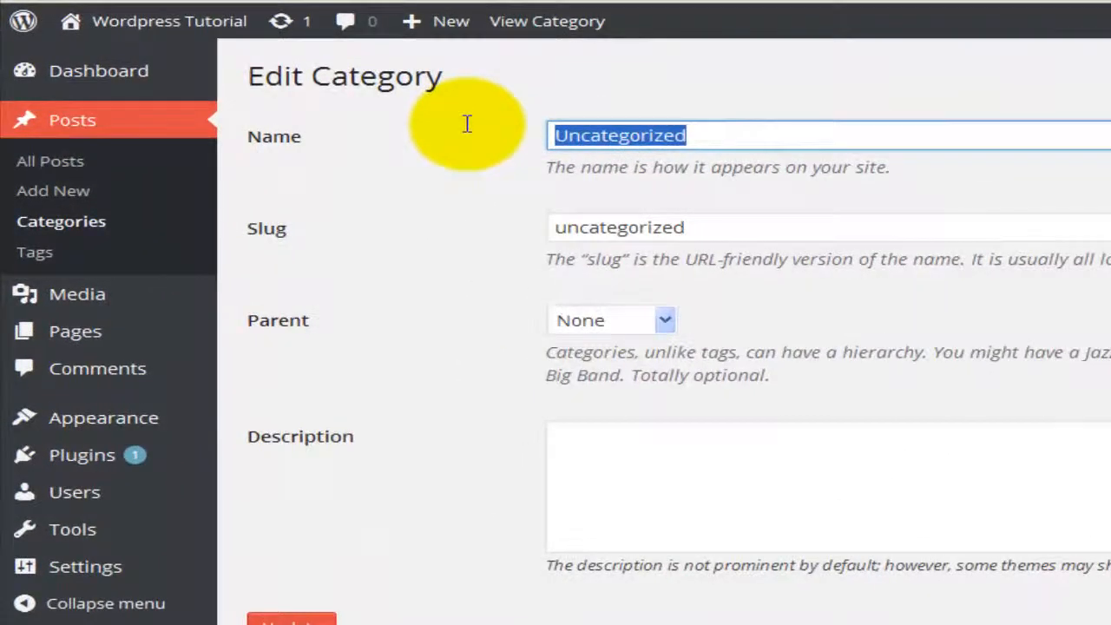
key(BackSpace)
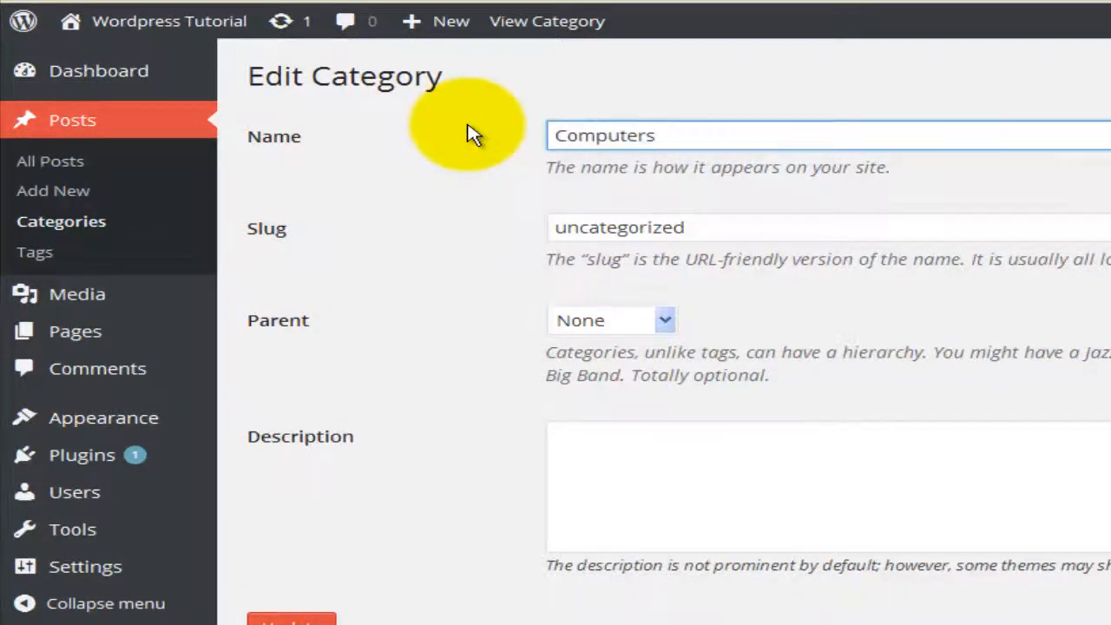
double_click(610, 228)
text(computers)
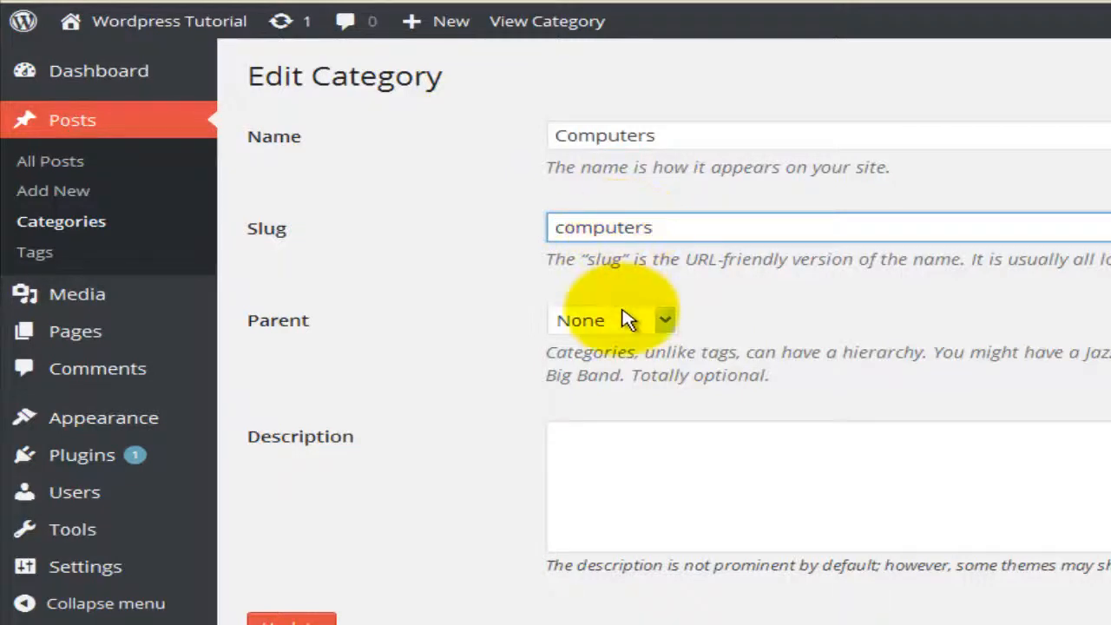
click(609, 436)
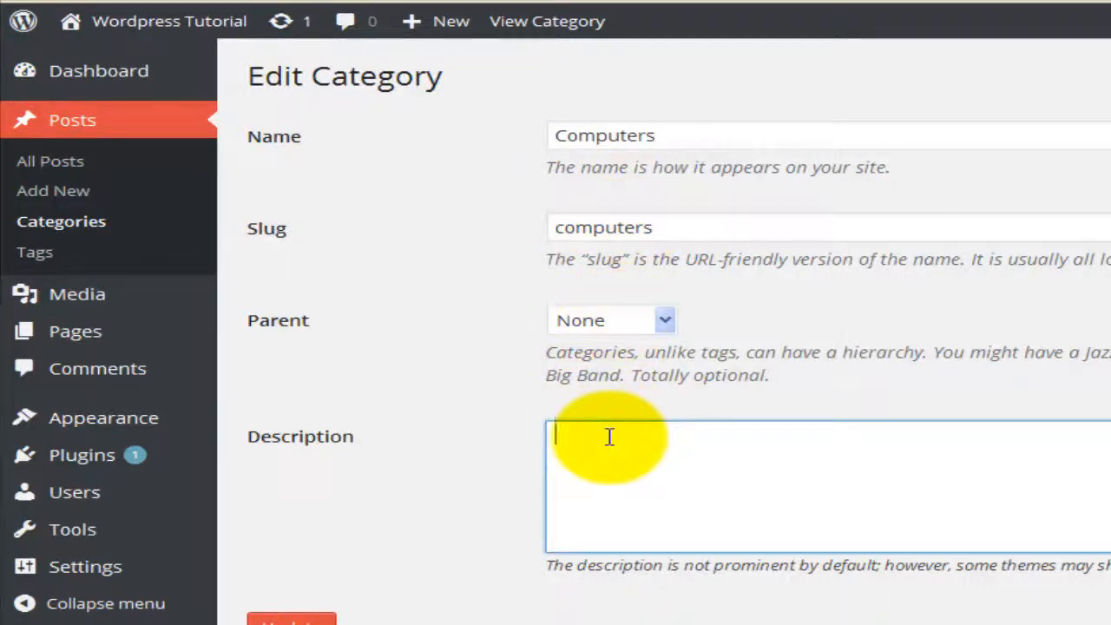
key(ctrl+v)
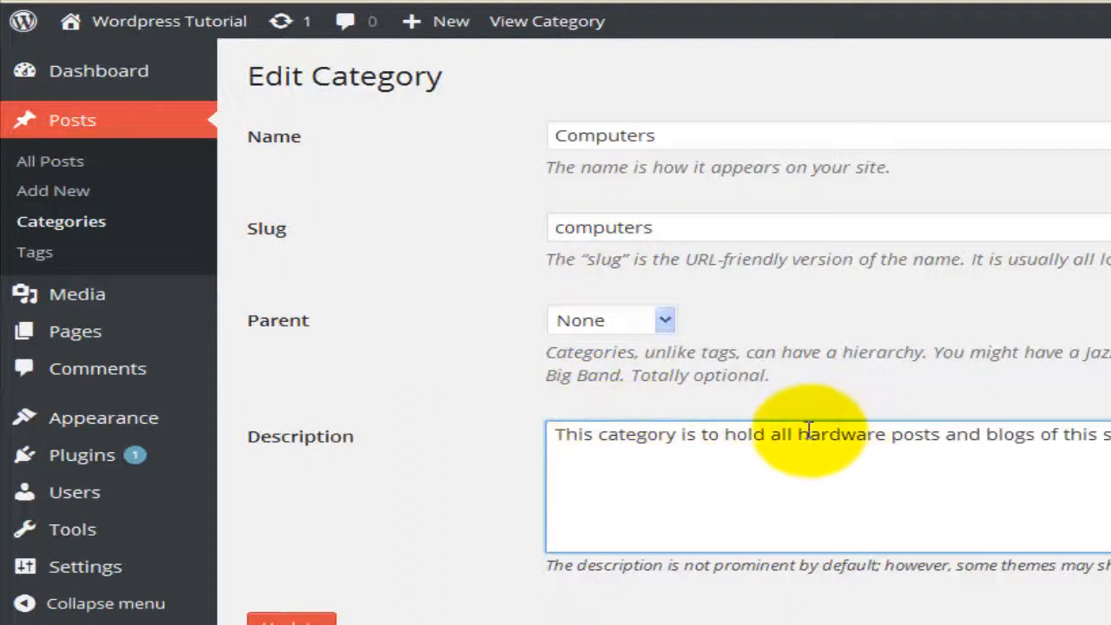
click(891, 436)
text(are and softwa )
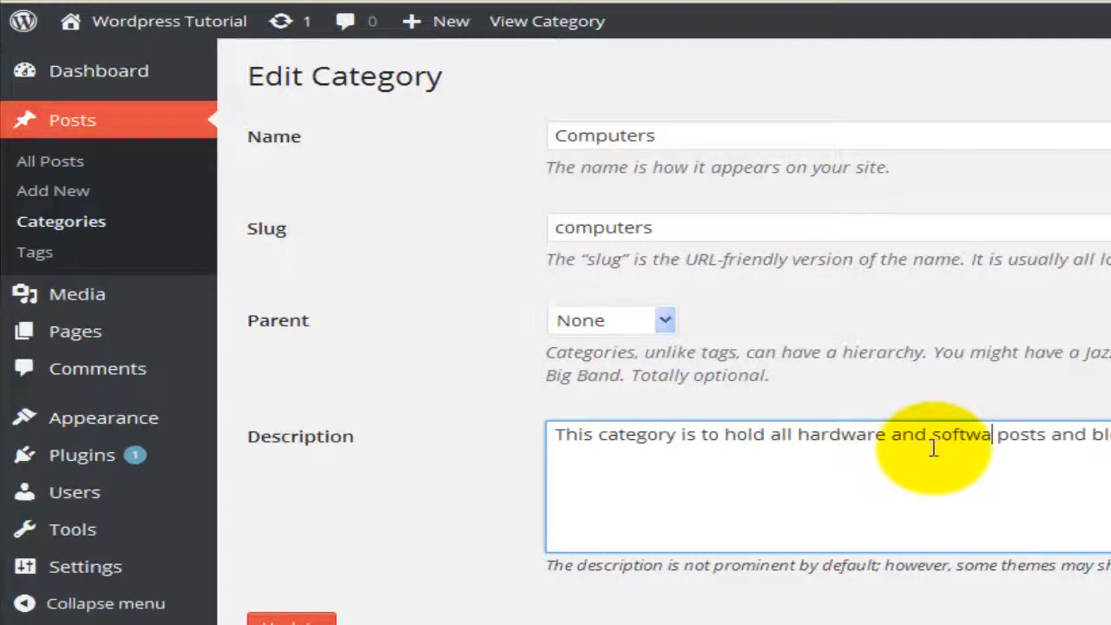
text(re)
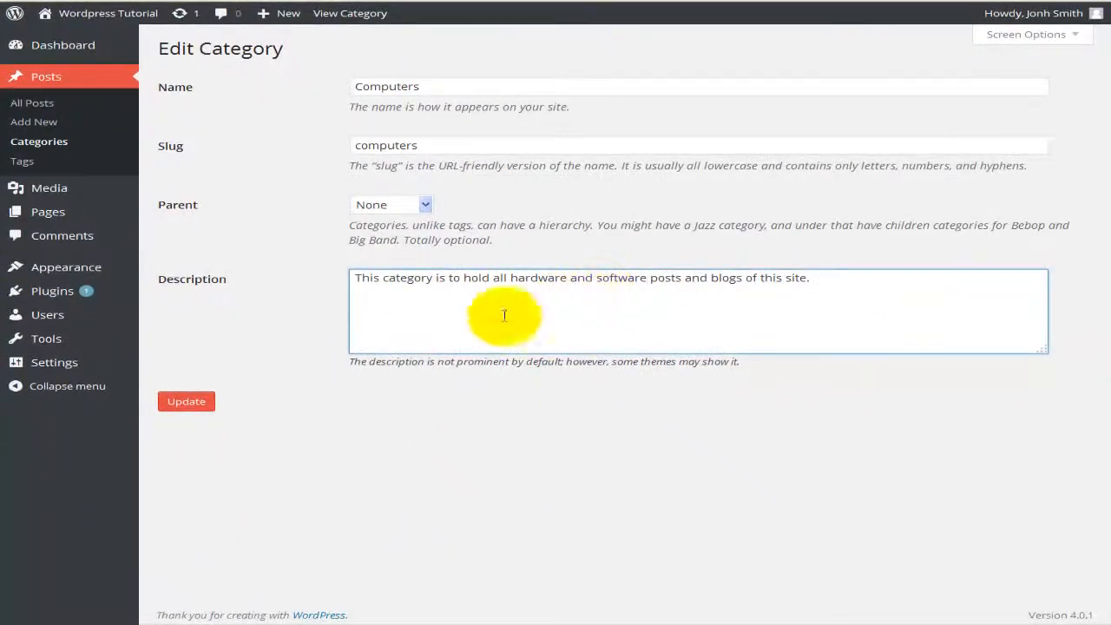
click(185, 403)
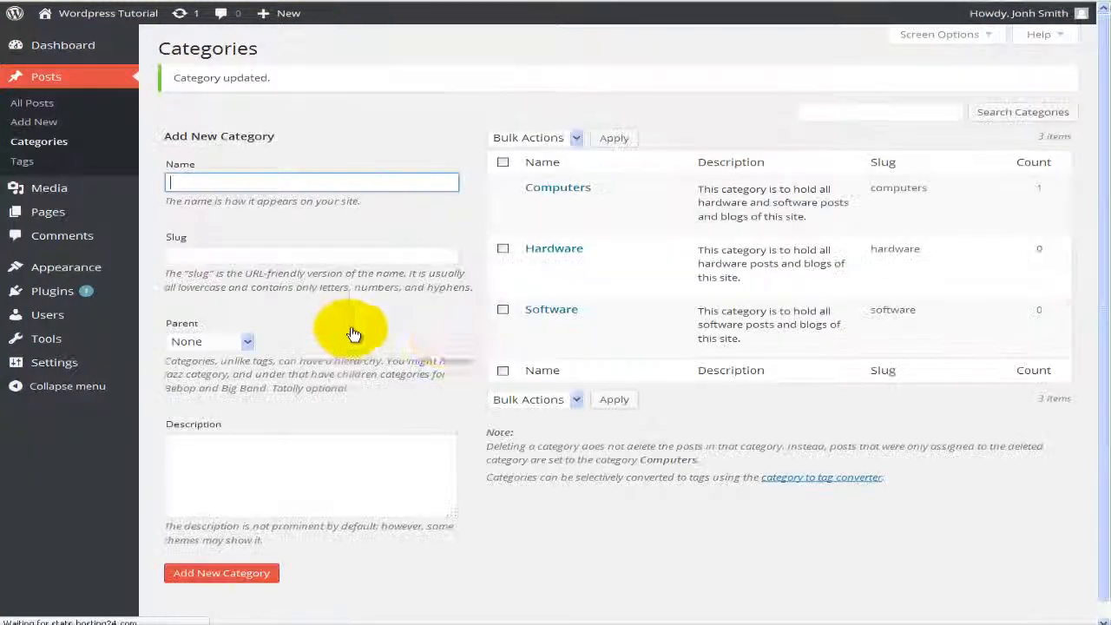
Step: Set Hardware's parent category to Computers and save it
click(503, 248)
click(504, 310)
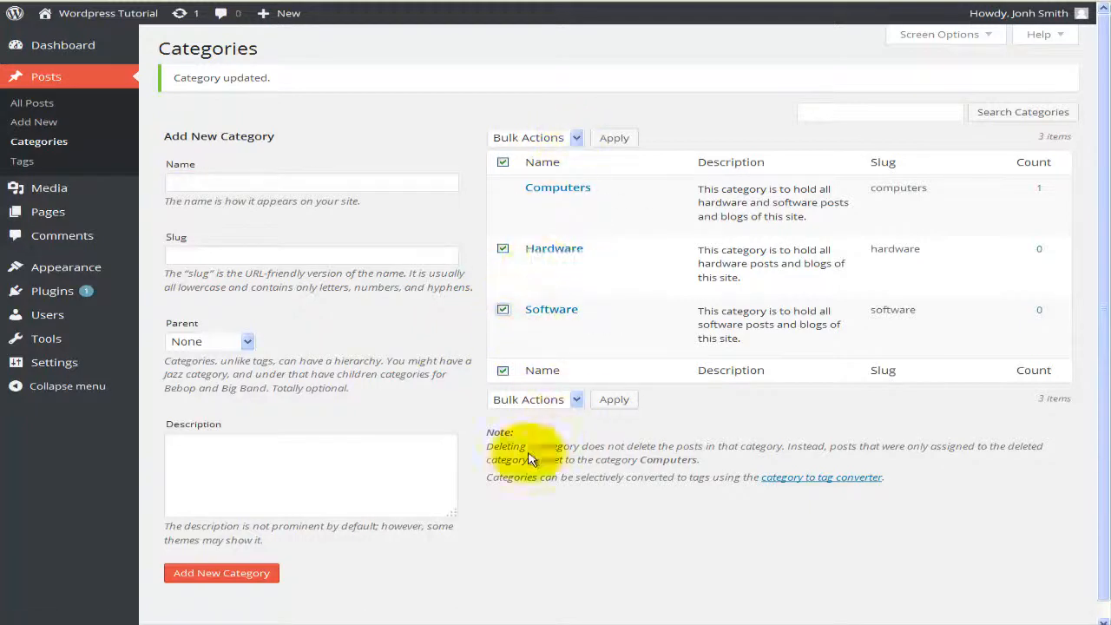
click(504, 164)
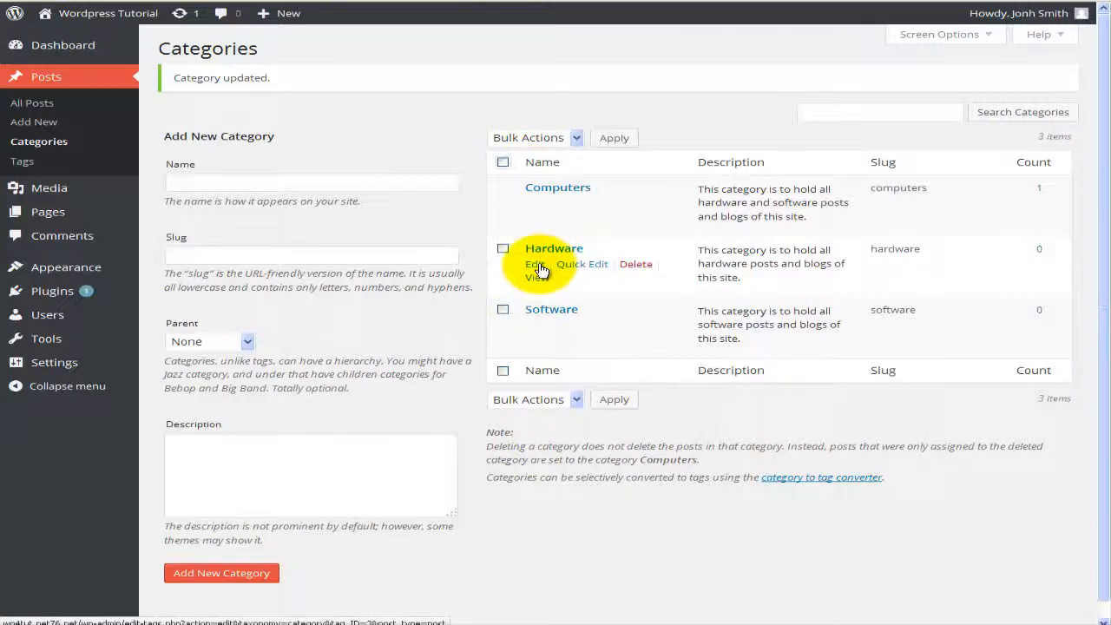
click(537, 264)
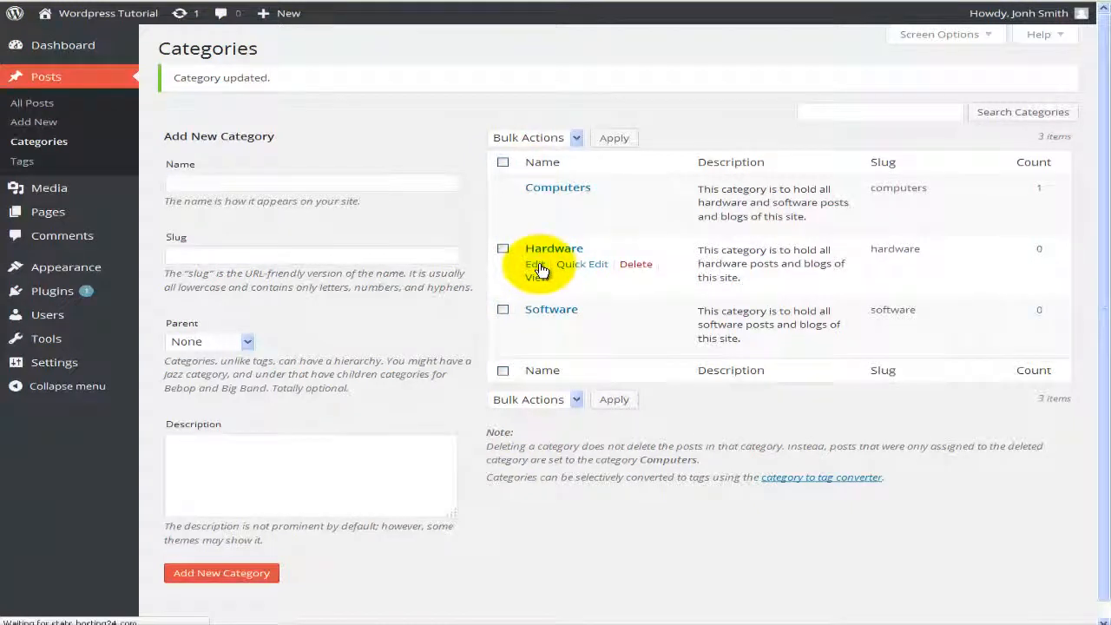
click(426, 206)
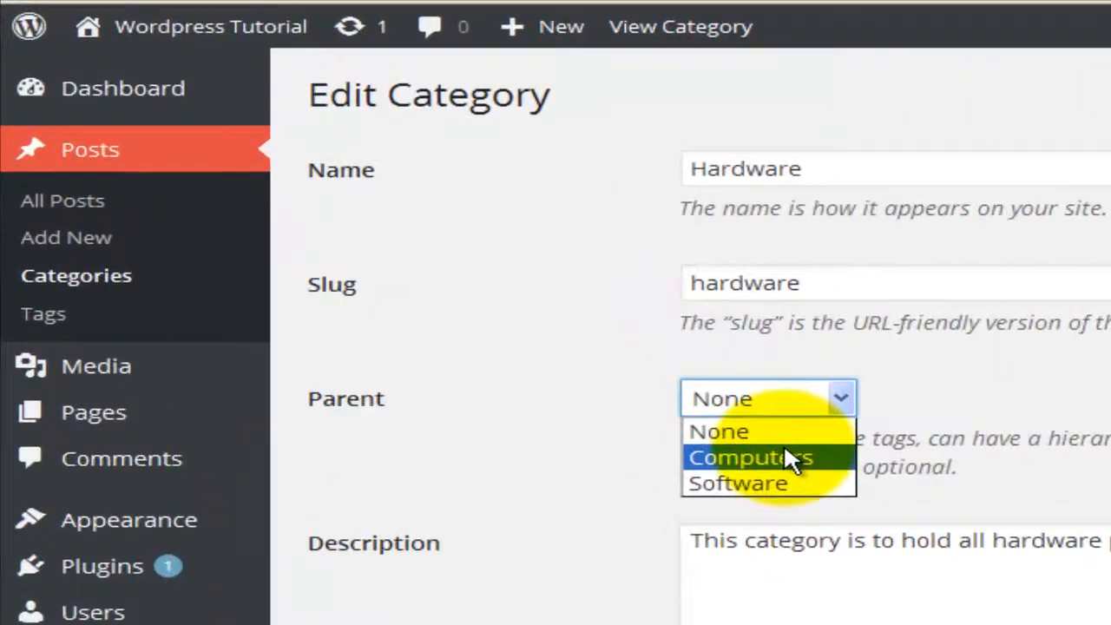
click(434, 250)
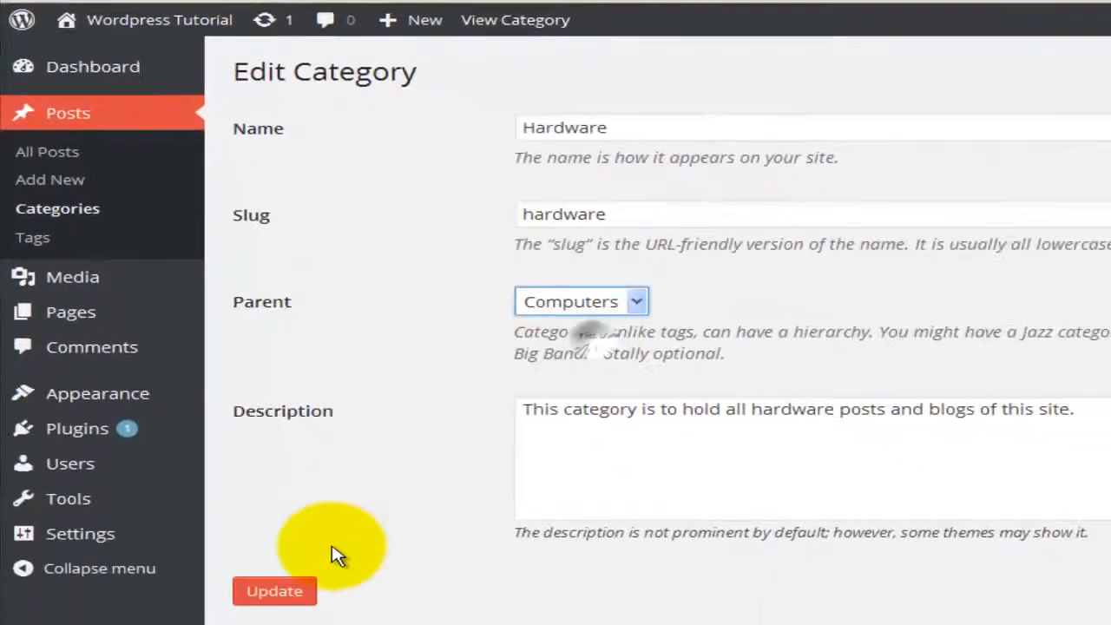
click(251, 608)
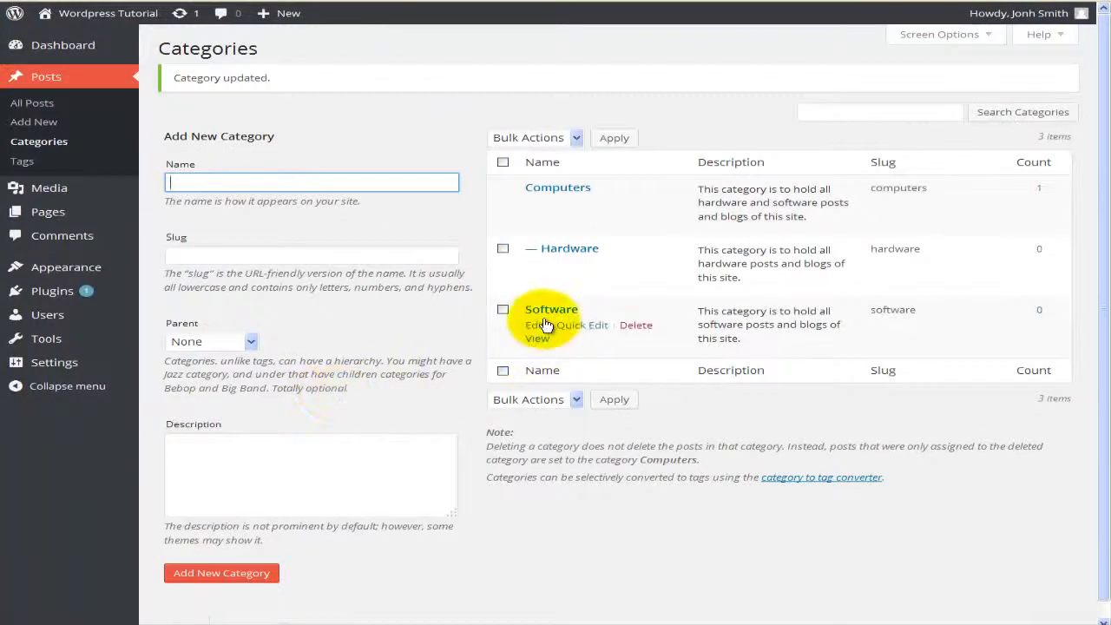
Step: Set Software's parent category to Computers and save it
click(544, 314)
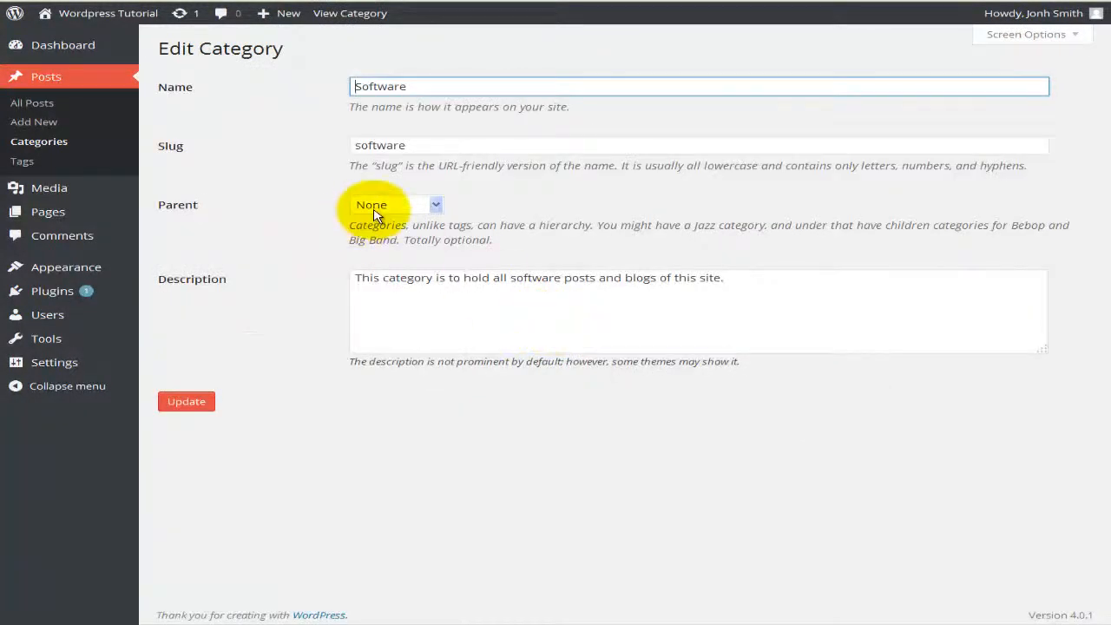
click(374, 207)
click(376, 238)
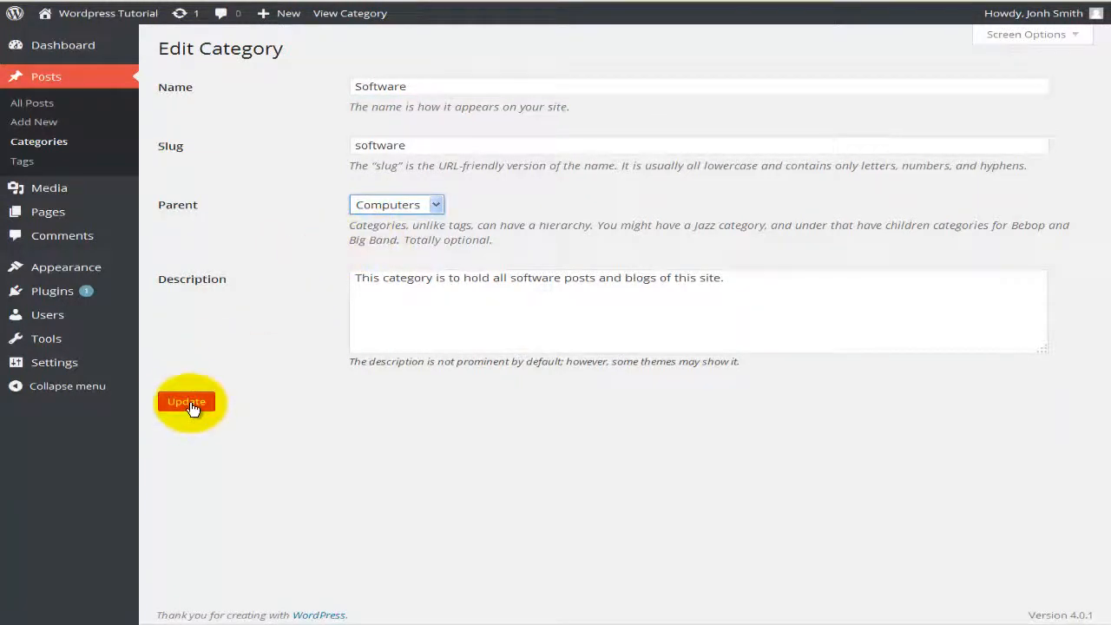
click(183, 403)
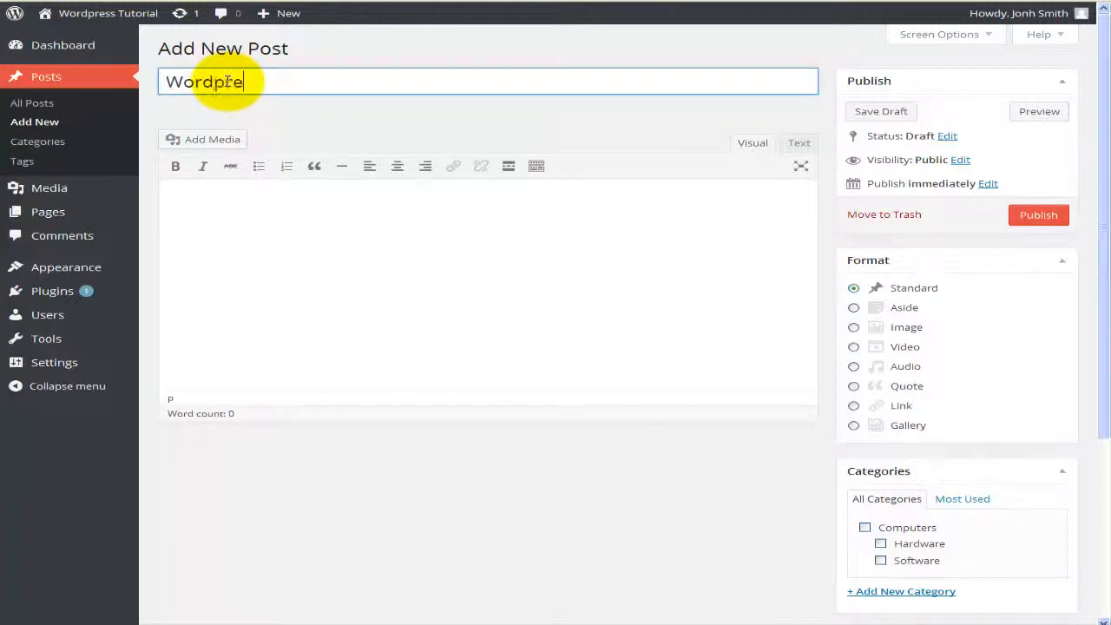
Step: Write the body 'Wordpress 4 has made it really easy to create new webpages. WP4 is fun' and open Add Media
click(355, 281)
text(Wordpress 4 has made it really easy to create new webpages.  WP4 is fun)
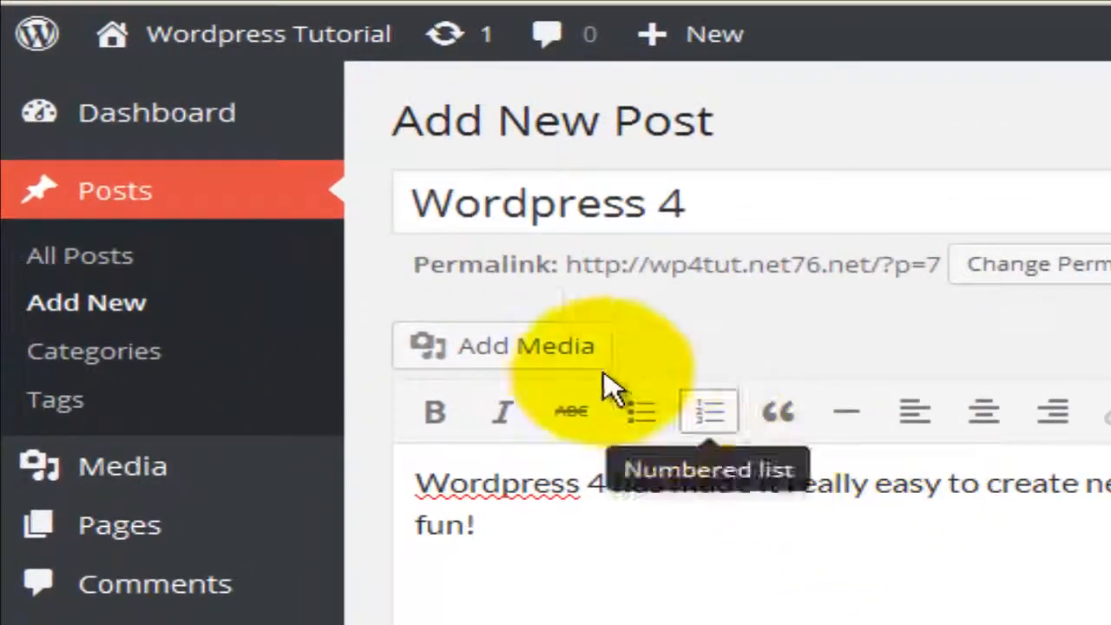
click(590, 364)
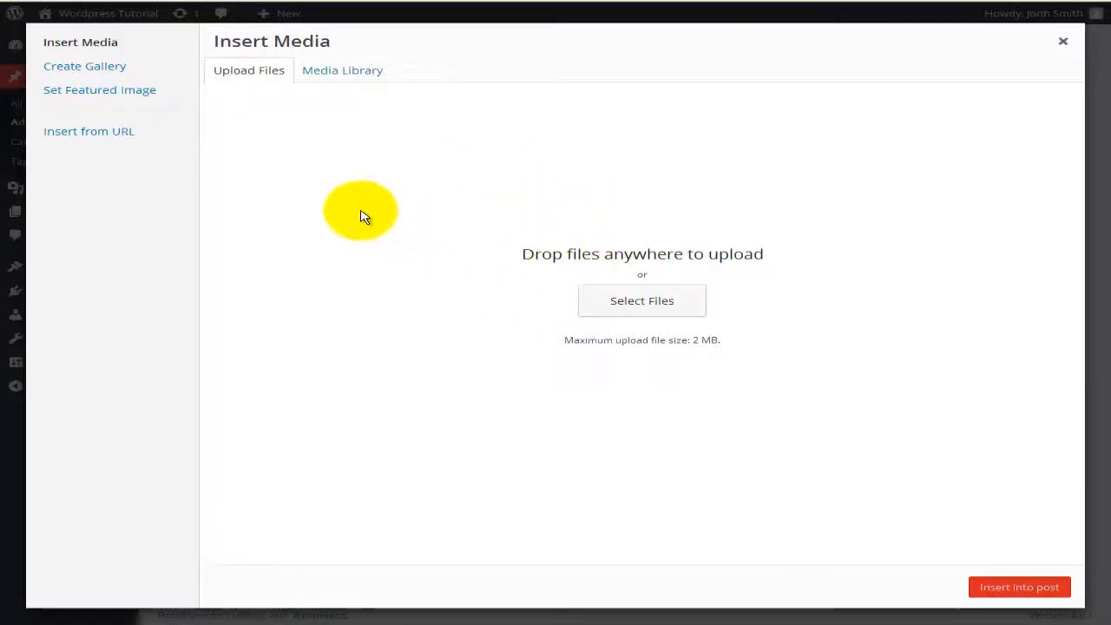
Step: Paste the YouTube link under Insert from URL and insert the video into the post
click(115, 136)
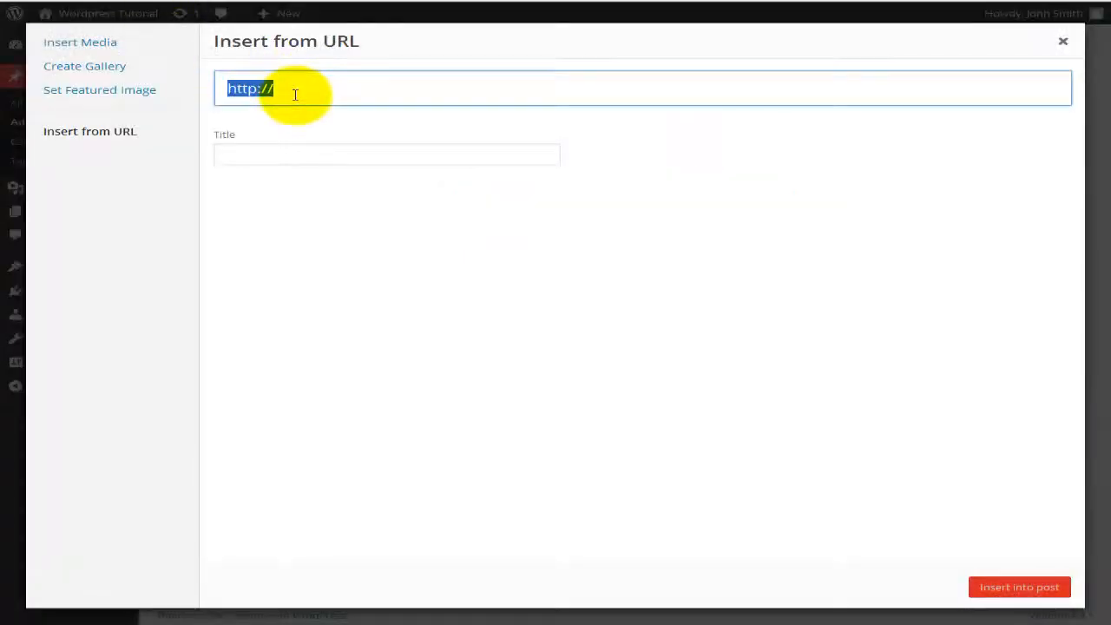
text(https://www.youtube.com/watch?v=D5uot9GKzOU)
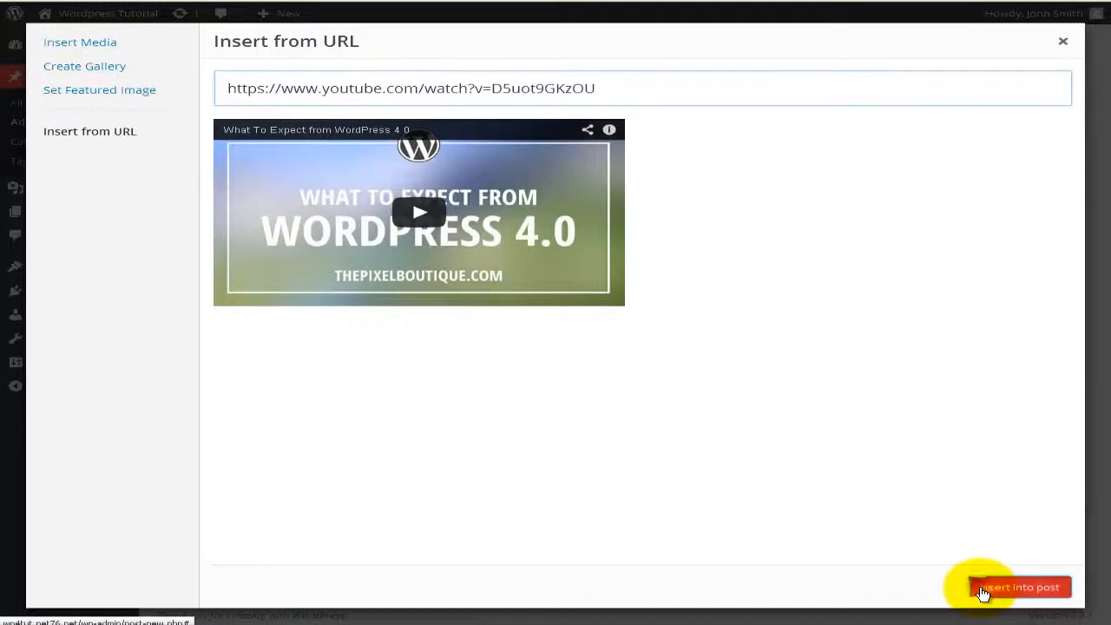
click(983, 594)
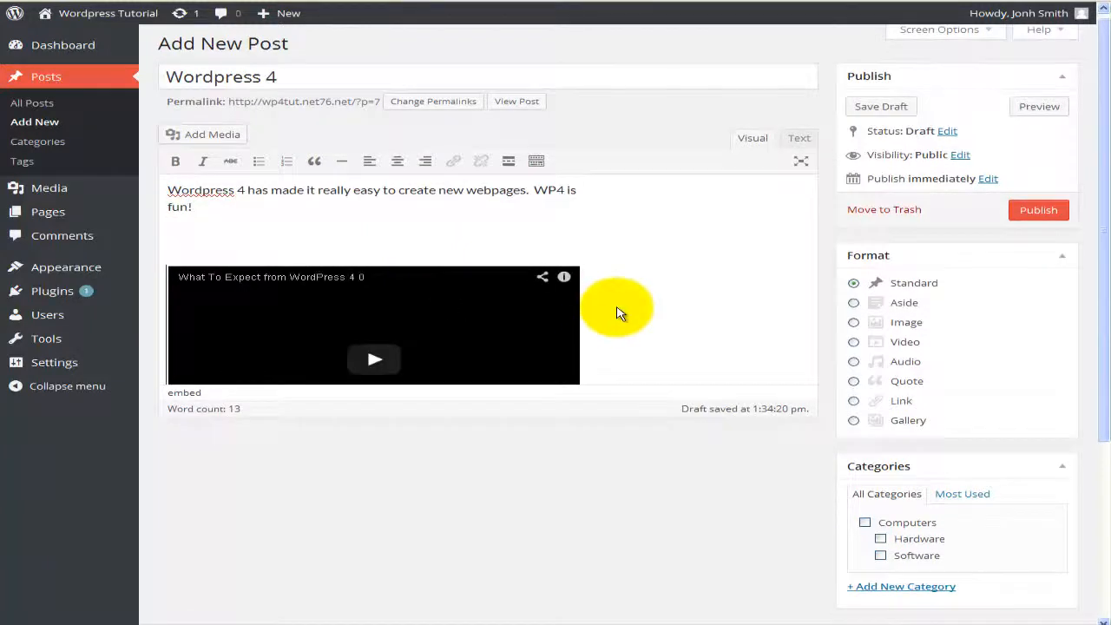
Step: Give the post Video format, the Software category, and the tag 'Word press 4'
scroll(597, 313, down, 2)
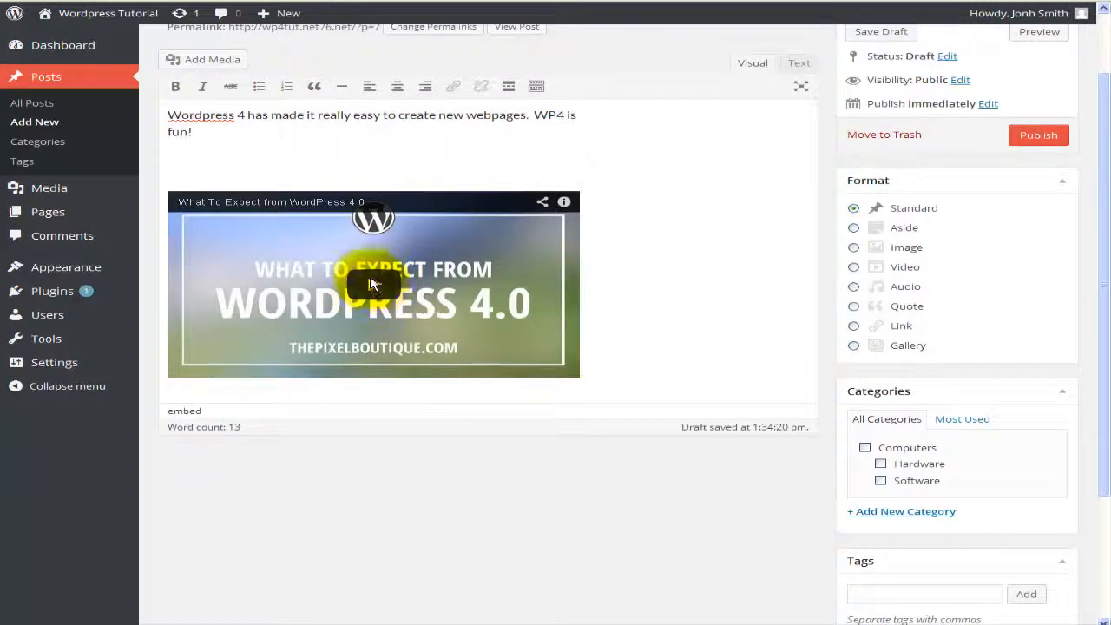
click(375, 288)
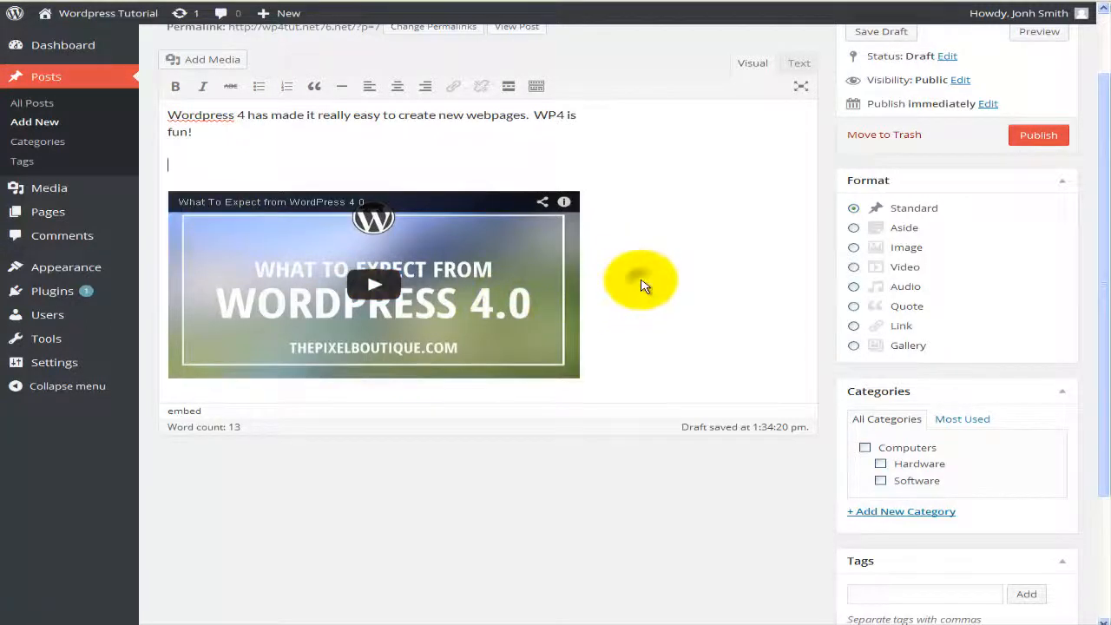
click(855, 268)
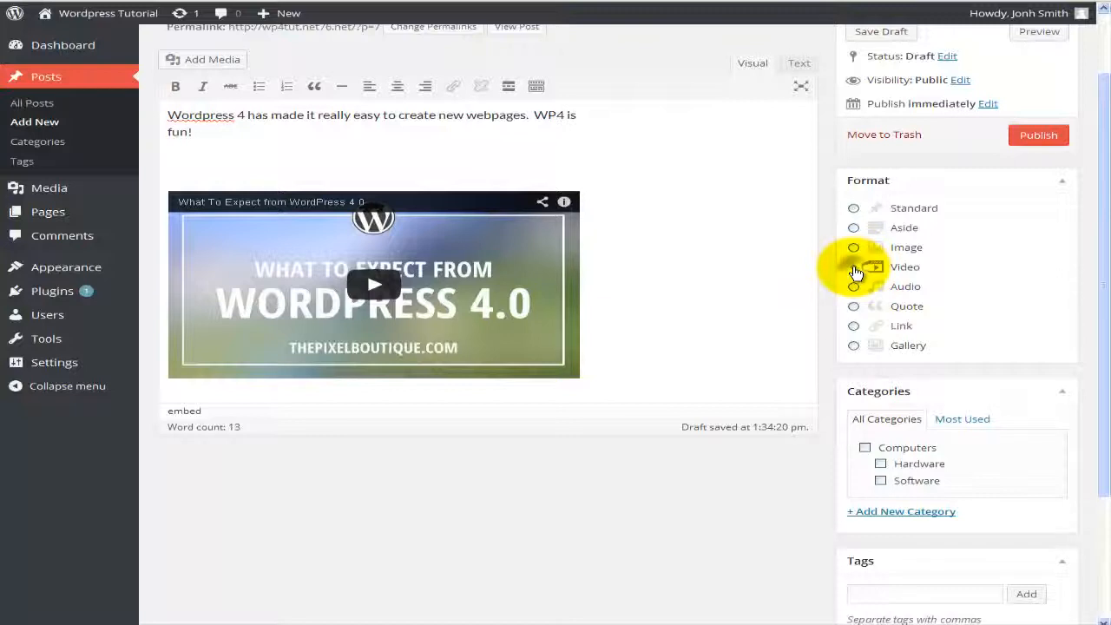
scroll(927, 378, down, 1)
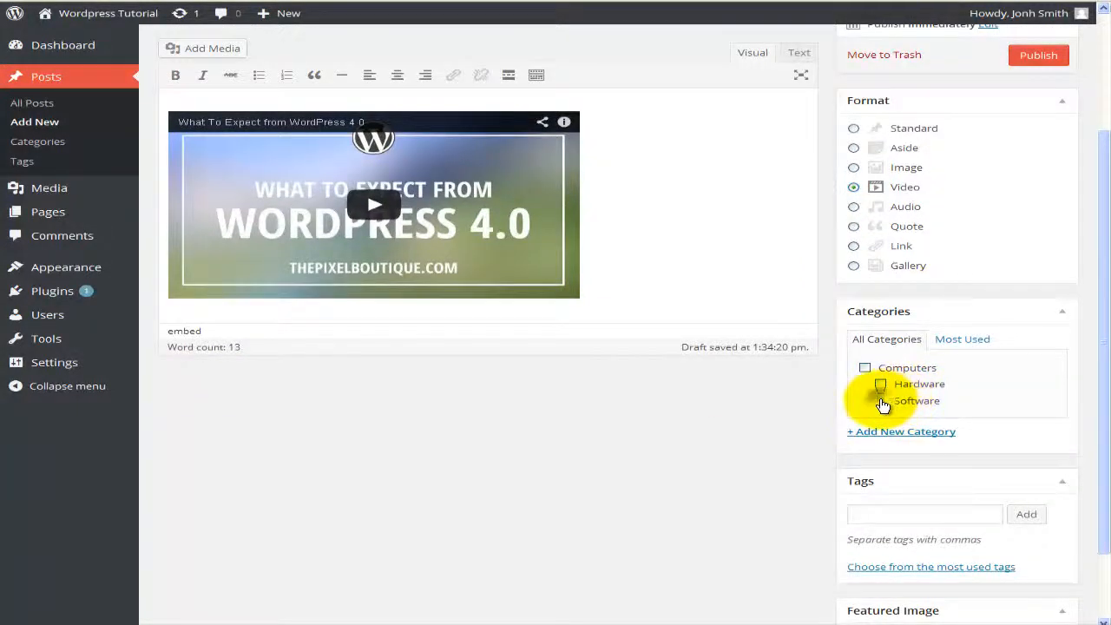
click(881, 401)
scroll(882, 404, down, 1)
click(901, 433)
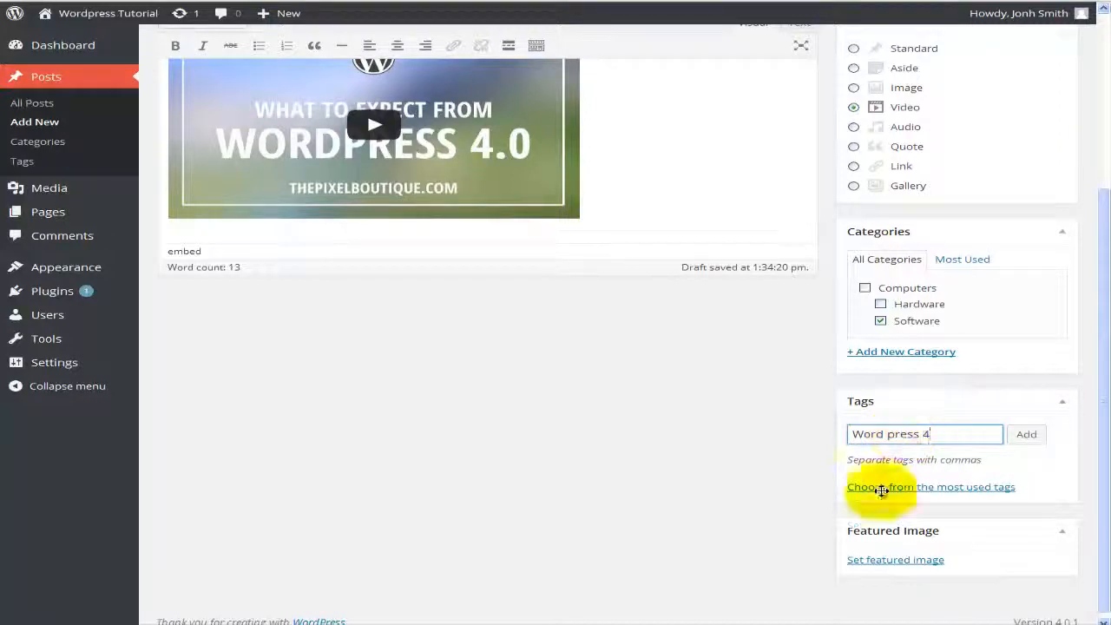
Step: Check the Status and Public visibility options, then publish the post
scroll(748, 474, up, 3)
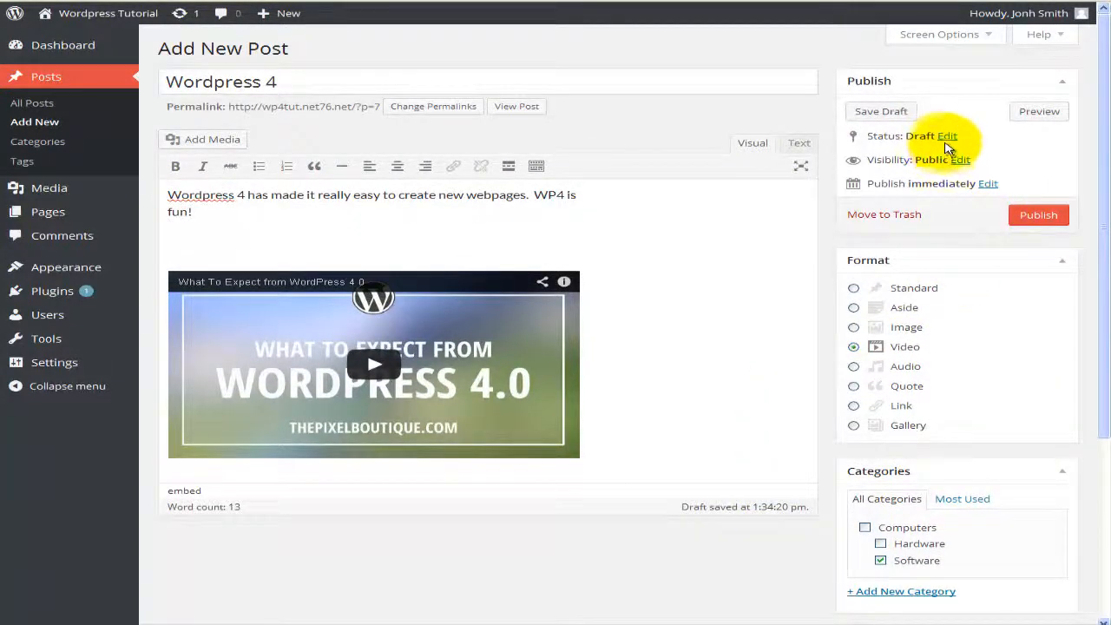
click(946, 139)
click(954, 156)
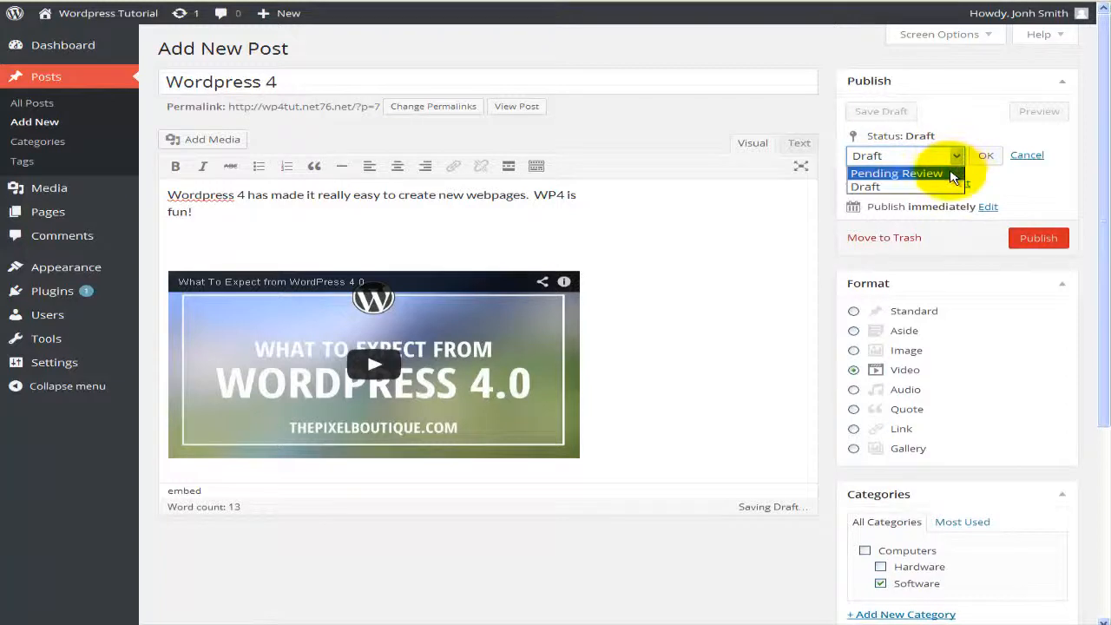
click(997, 185)
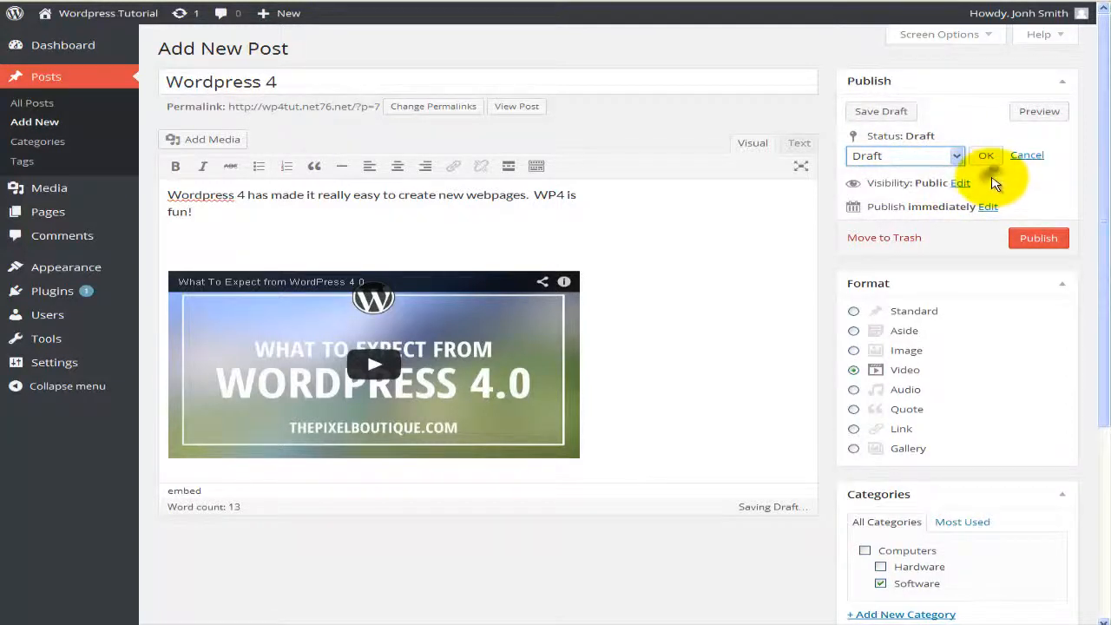
click(966, 182)
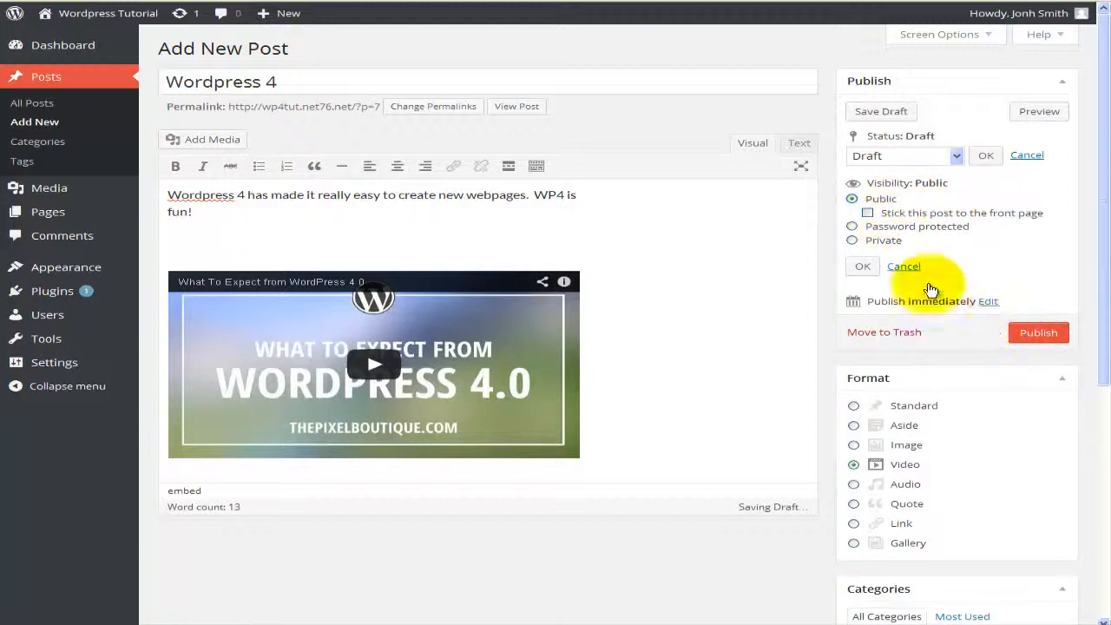
click(903, 267)
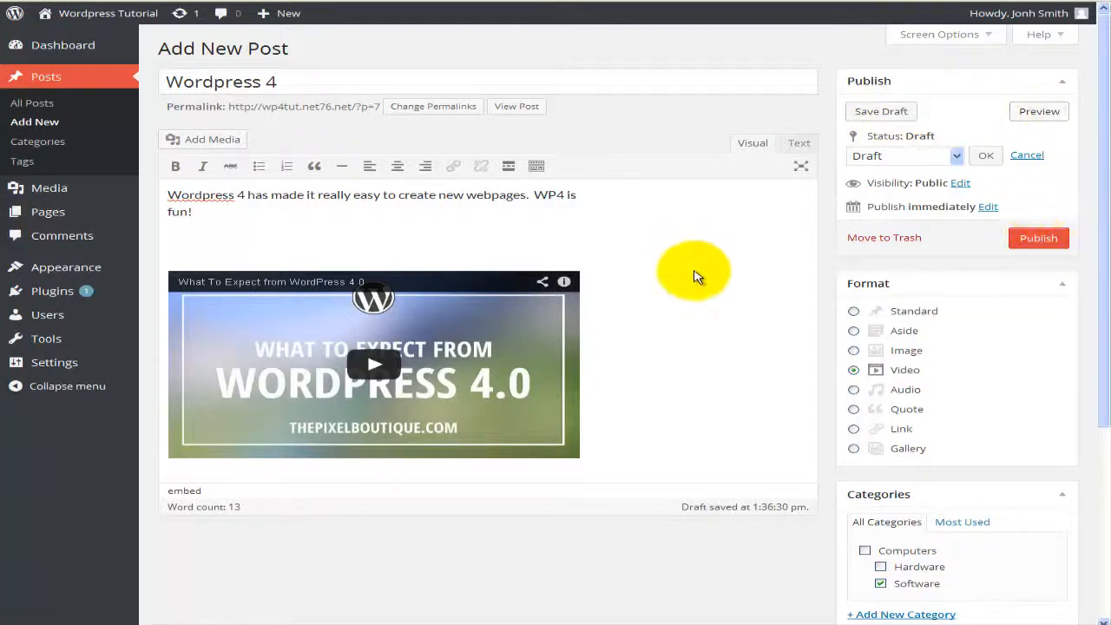
click(1028, 248)
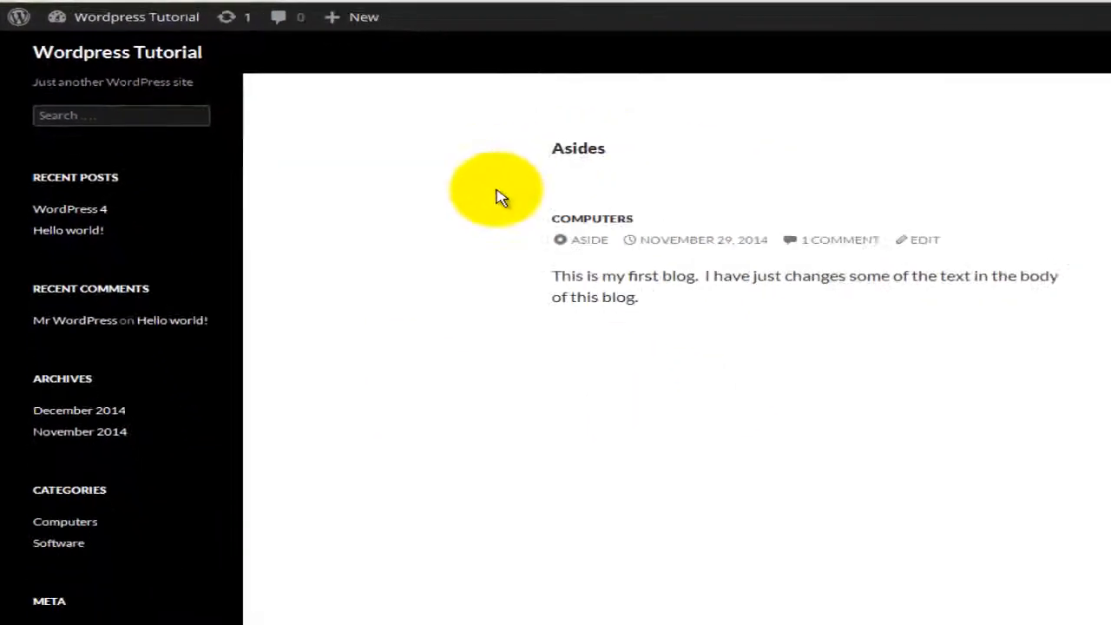
Step: Open the WordPress 4 post from Recent Posts, then play and pause its embedded video
click(70, 170)
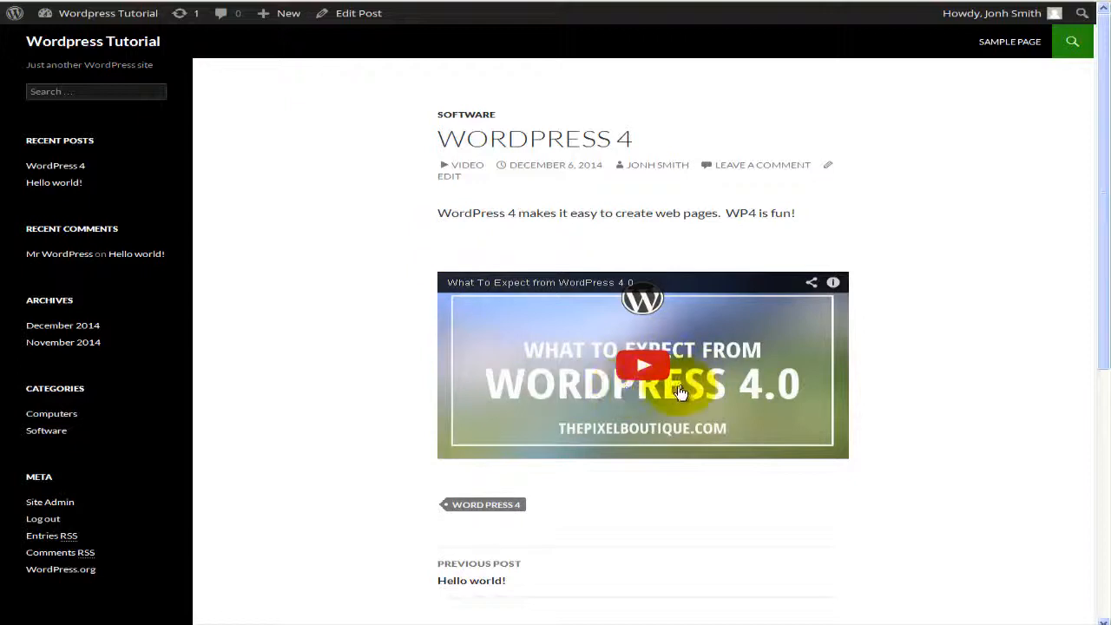
scroll(631, 430, down, 2)
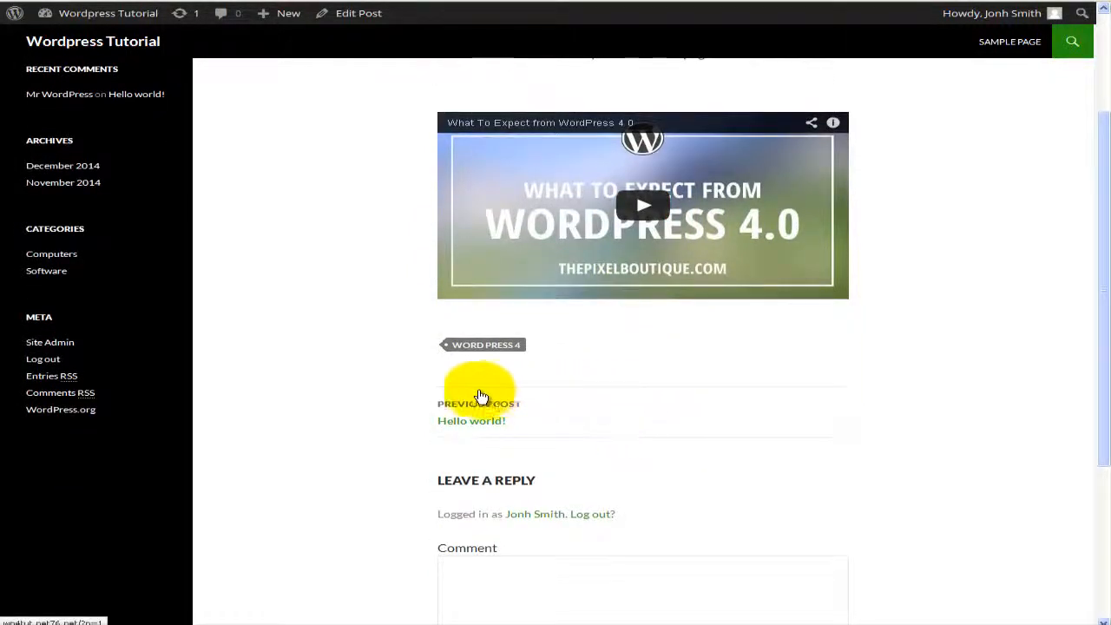
scroll(517, 426, down, 3)
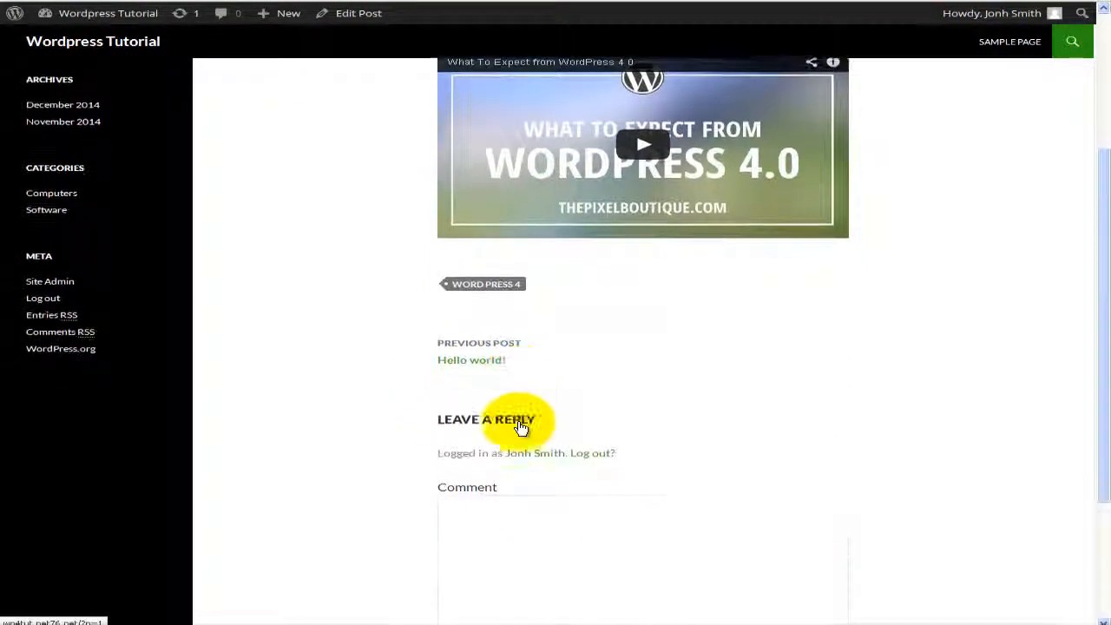
scroll(512, 417, up, 5)
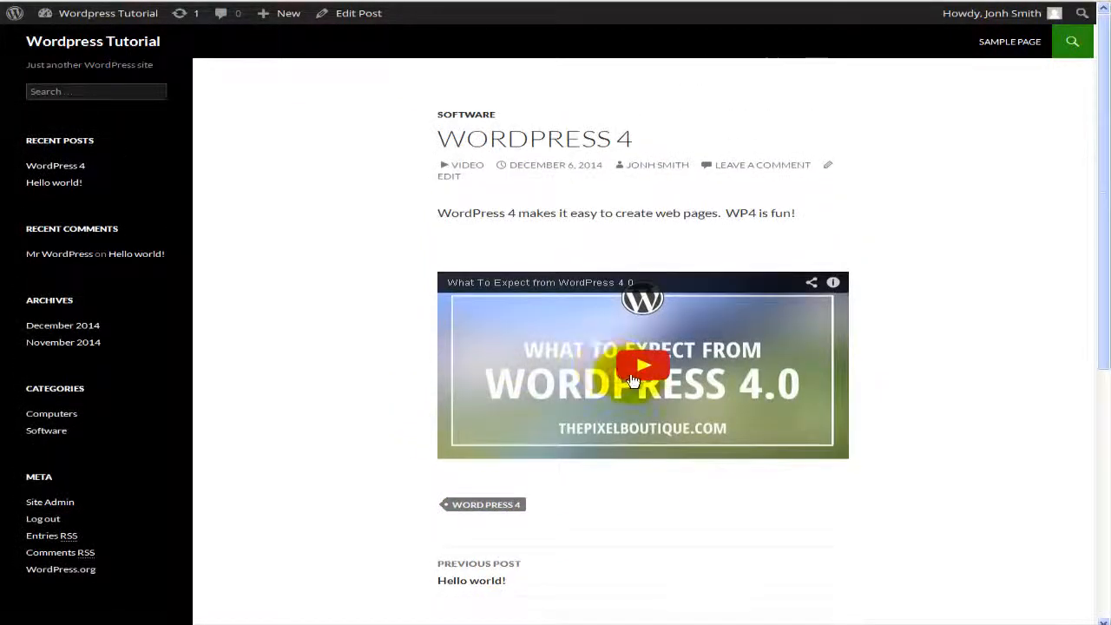
click(642, 368)
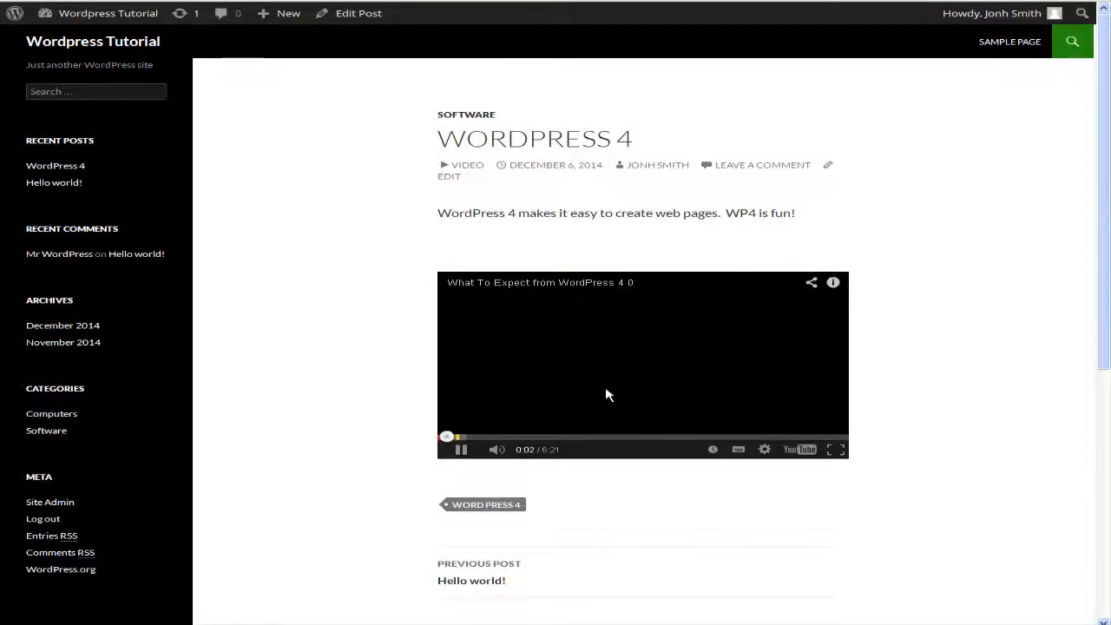
click(460, 453)
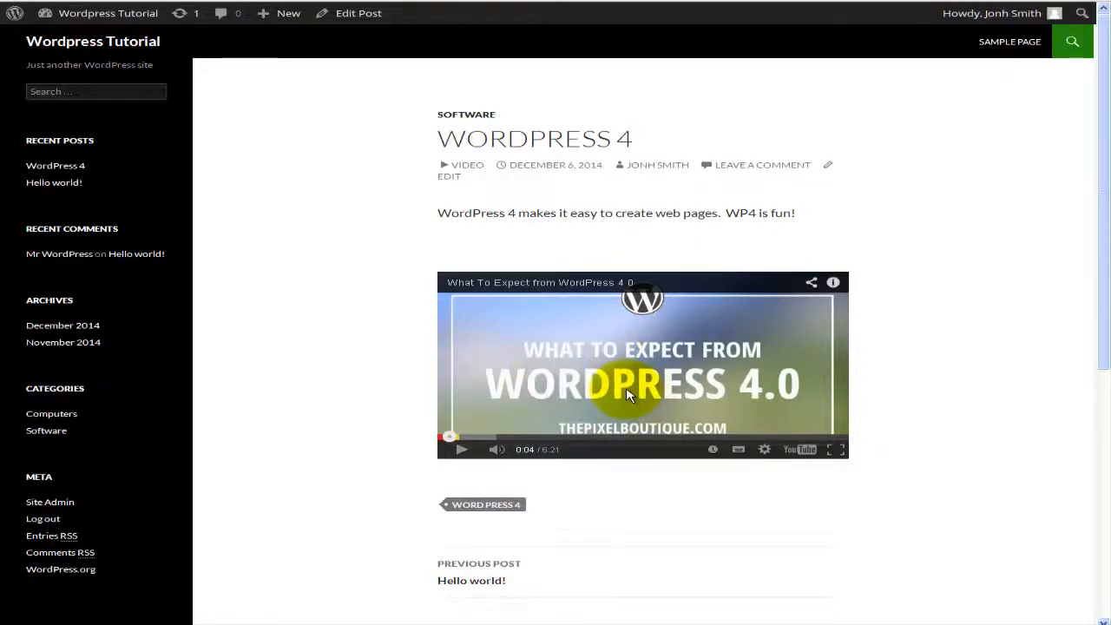
scroll(634, 397, down, 1)
scroll(631, 395, up, 1)
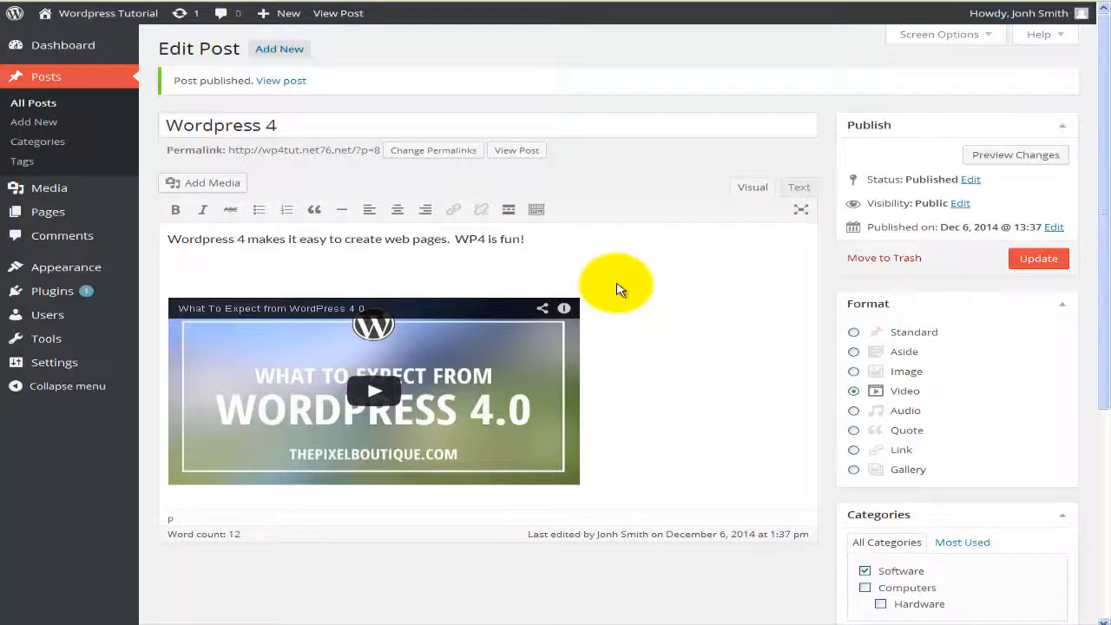
Step: View the published Wordpress 4 post via View Post in the admin bar
scroll(628, 313, down, 2)
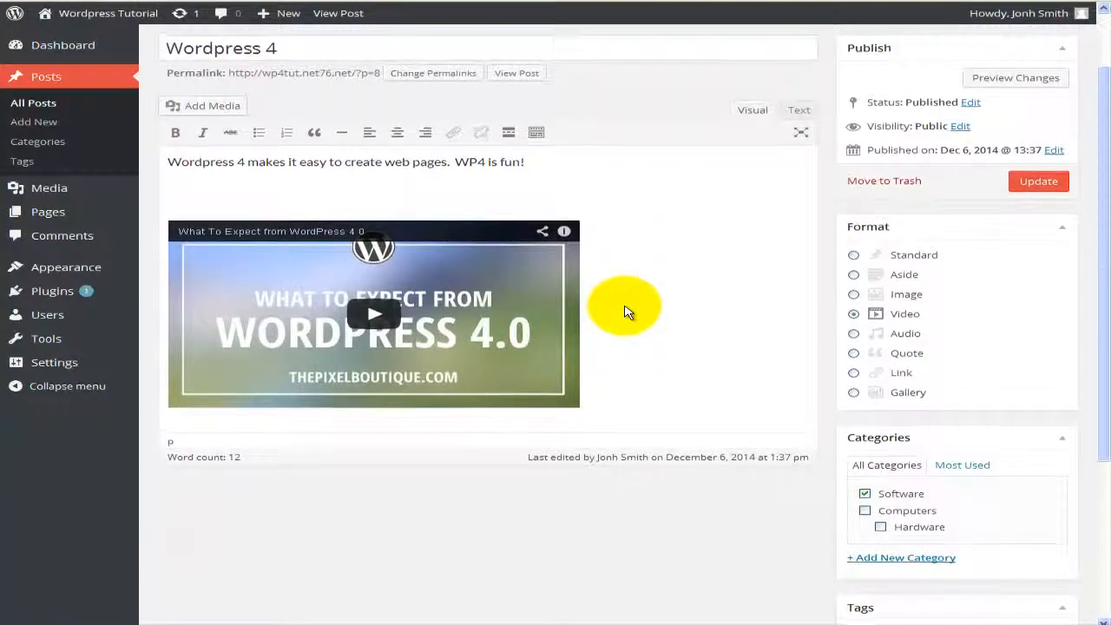
scroll(627, 311, up, 2)
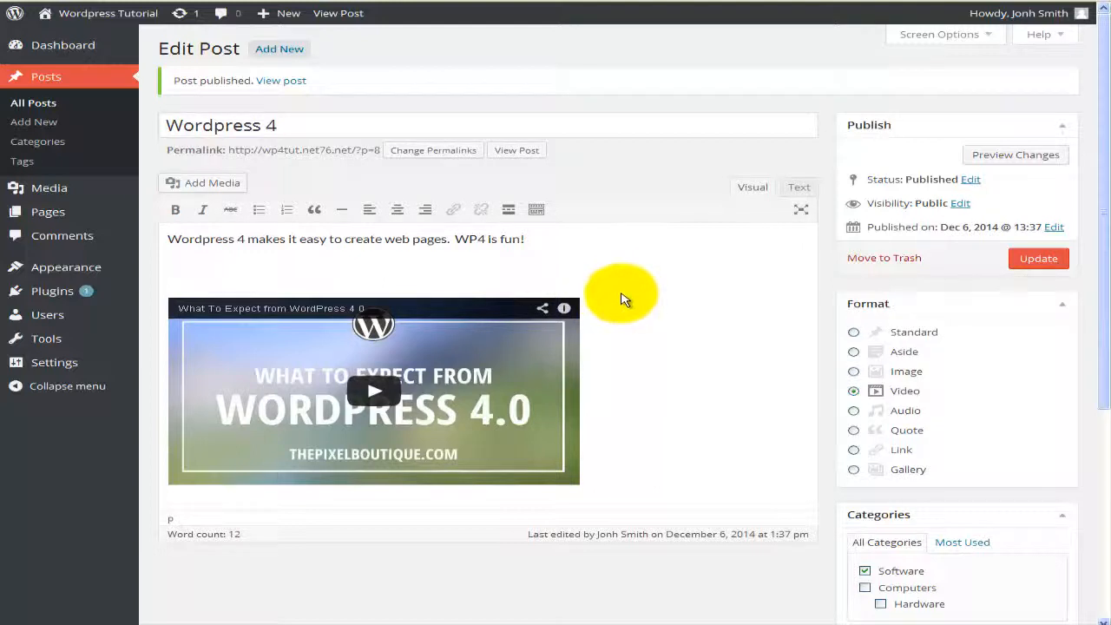
click(334, 13)
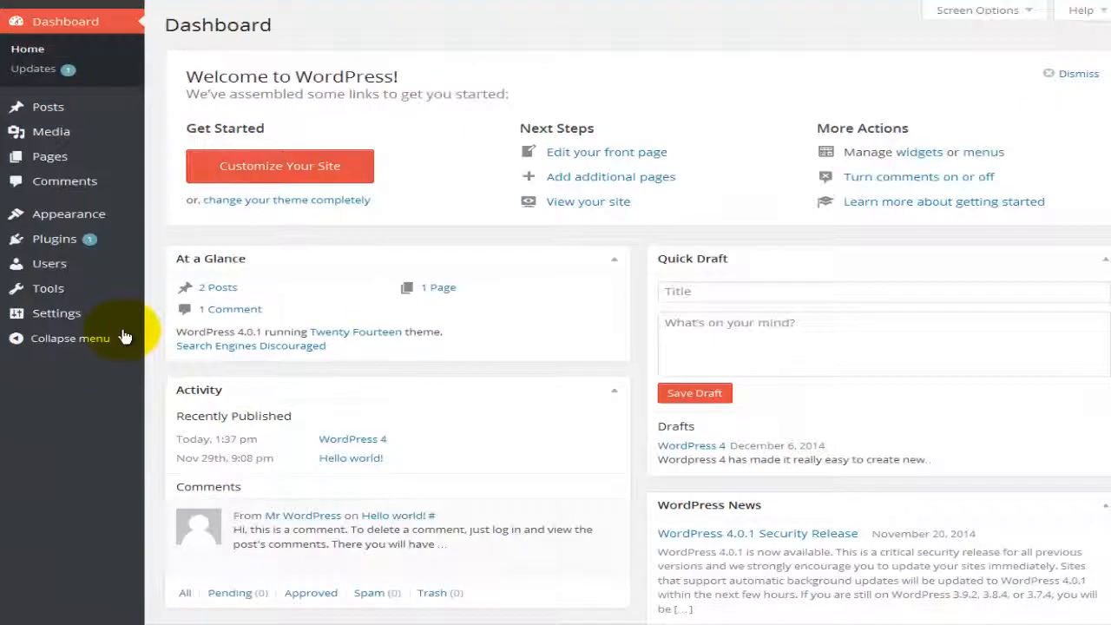
Step: Open Settings > General from the left admin menu
mouse_move(112, 332)
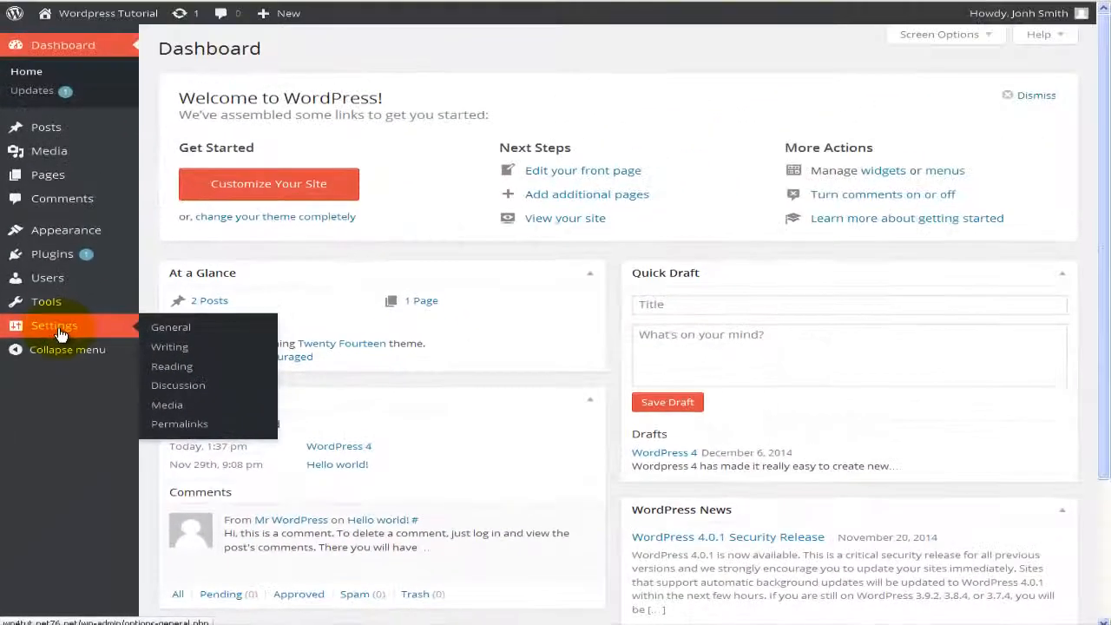
click(99, 157)
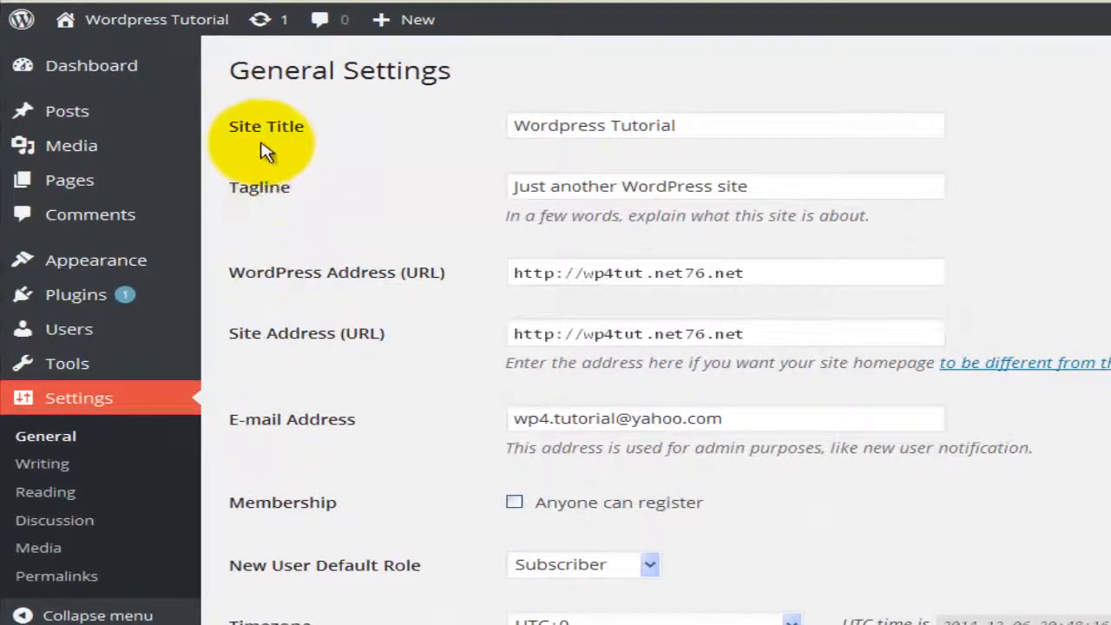
Step: Replace the tagline with 'Wordpress4 tutorials online'
click(557, 128)
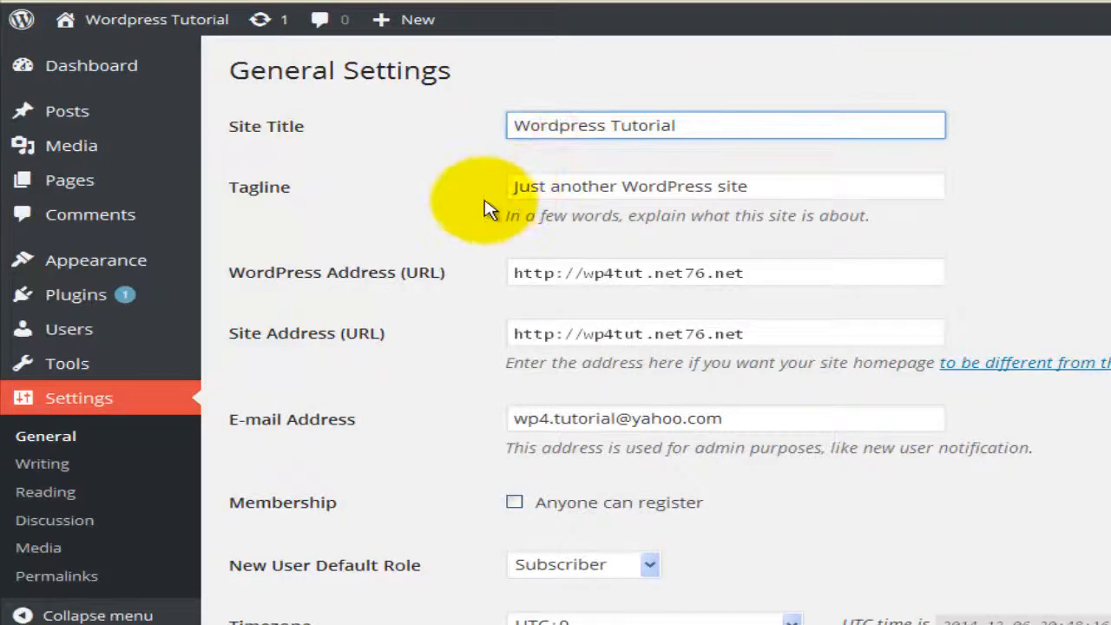
drag(754, 187, 414, 176)
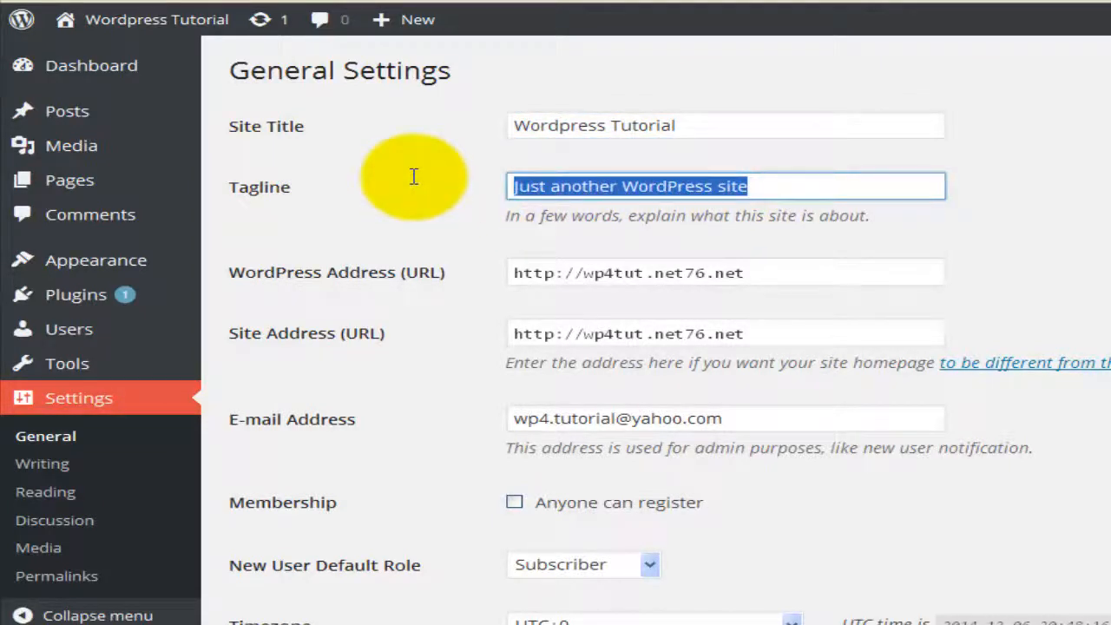
text(Wordpress tutorials online)
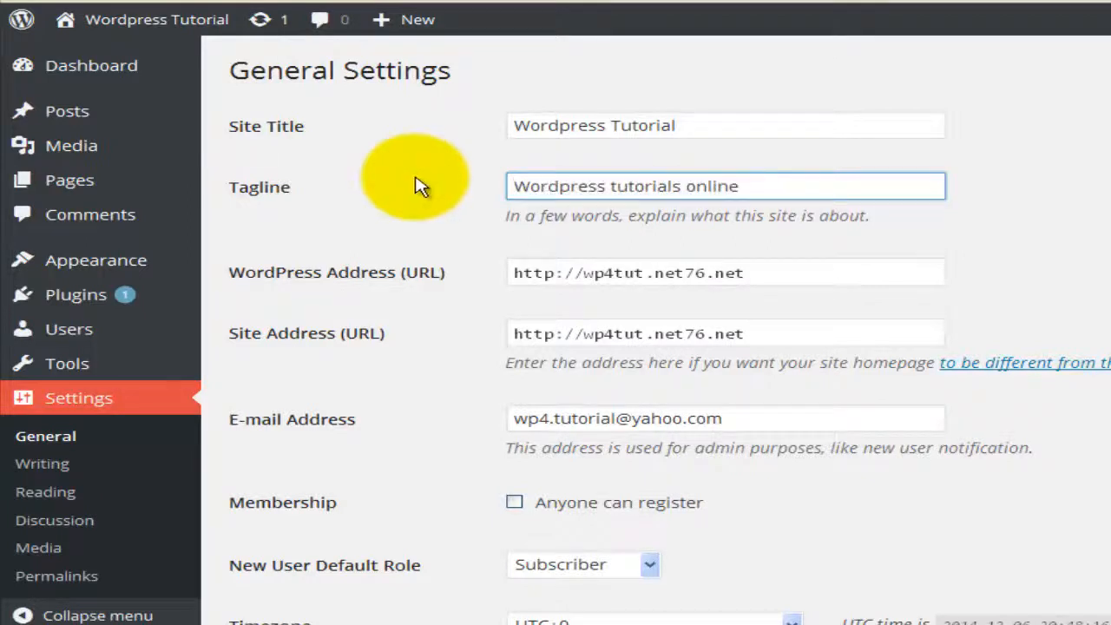
click(606, 186)
text(4)
click(434, 329)
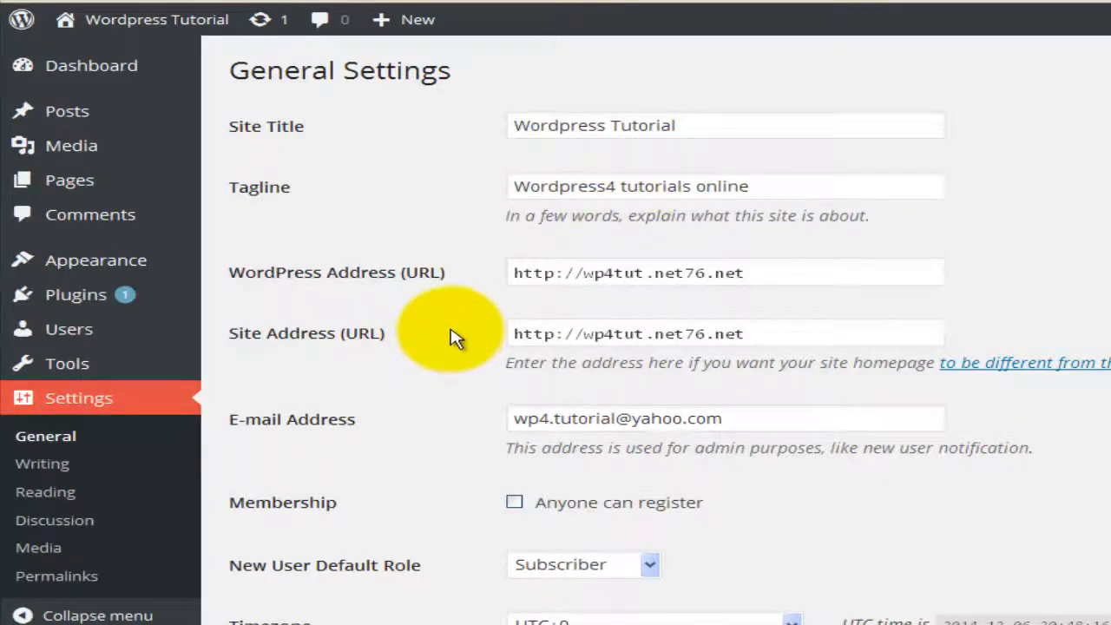
Step: Let anyone register, keeping Subscriber as default role and UTC+0 as timezone
scroll(390, 369, down, 2)
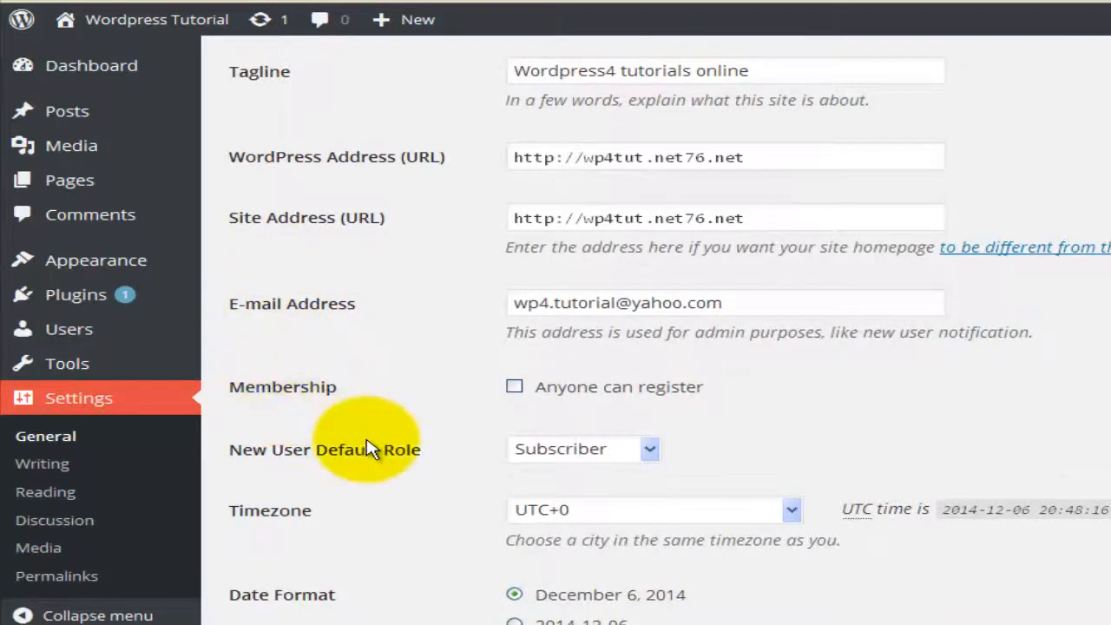
scroll(369, 449, down, 2)
click(632, 278)
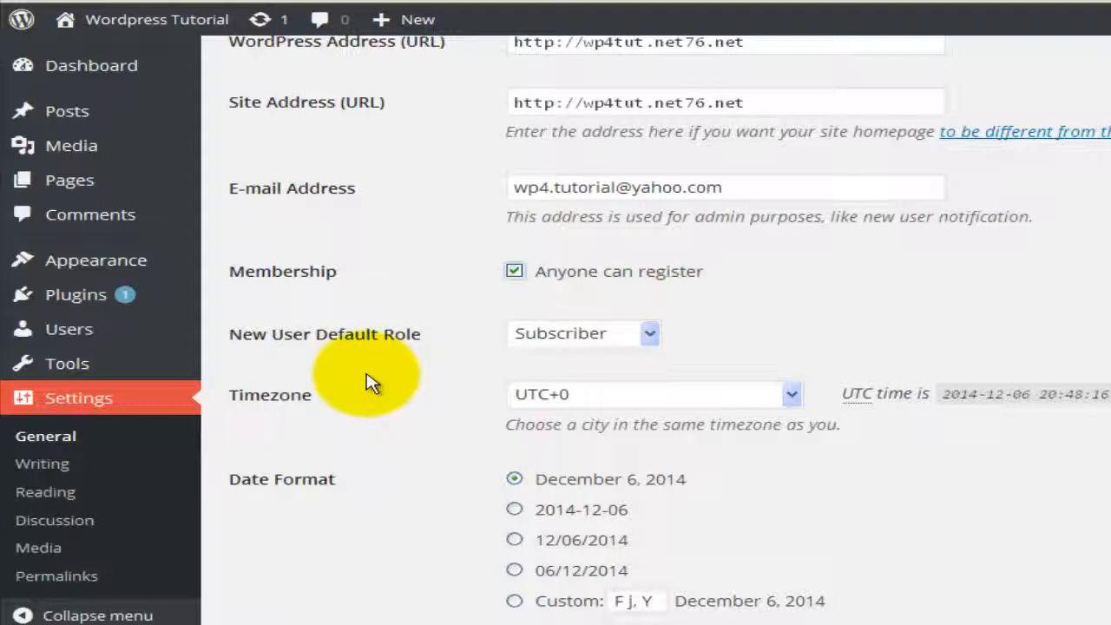
click(643, 340)
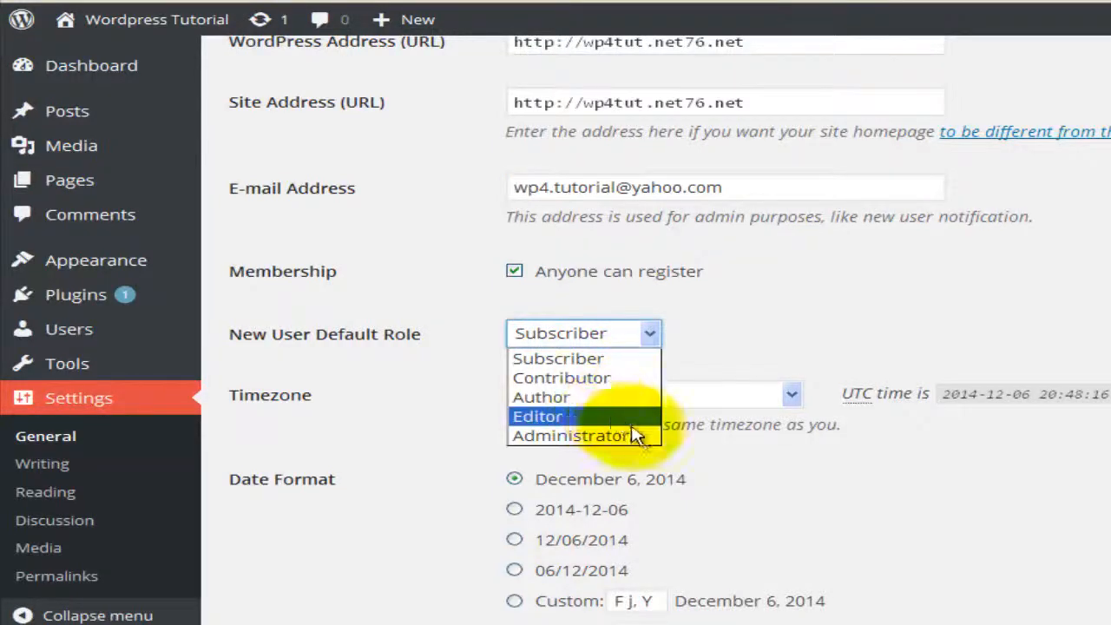
click(415, 455)
click(596, 392)
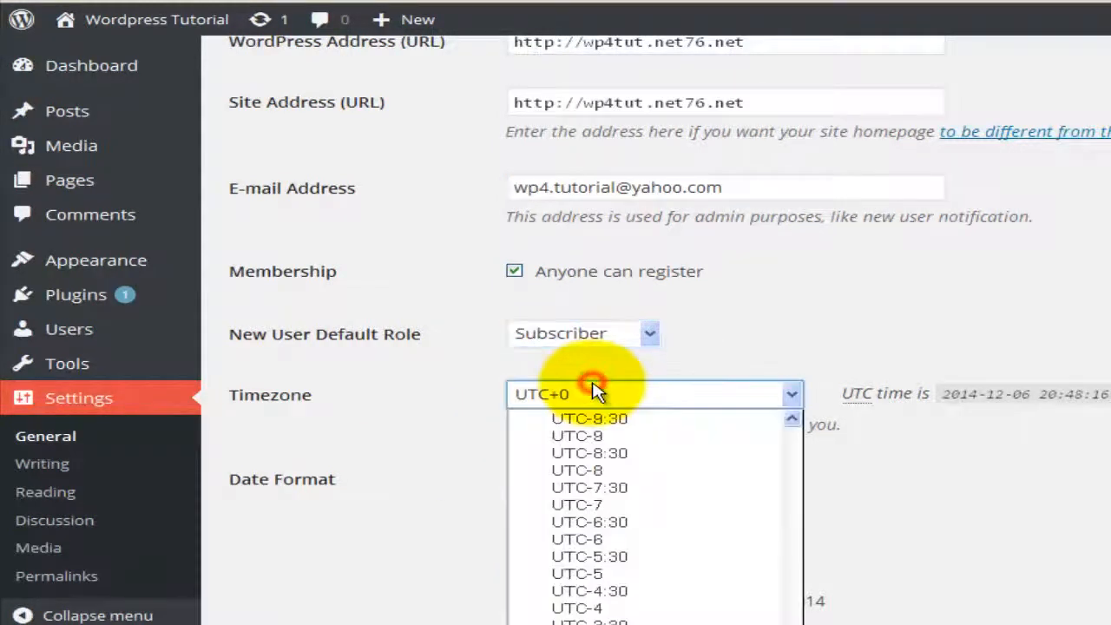
click(437, 463)
scroll(437, 463, down, 3)
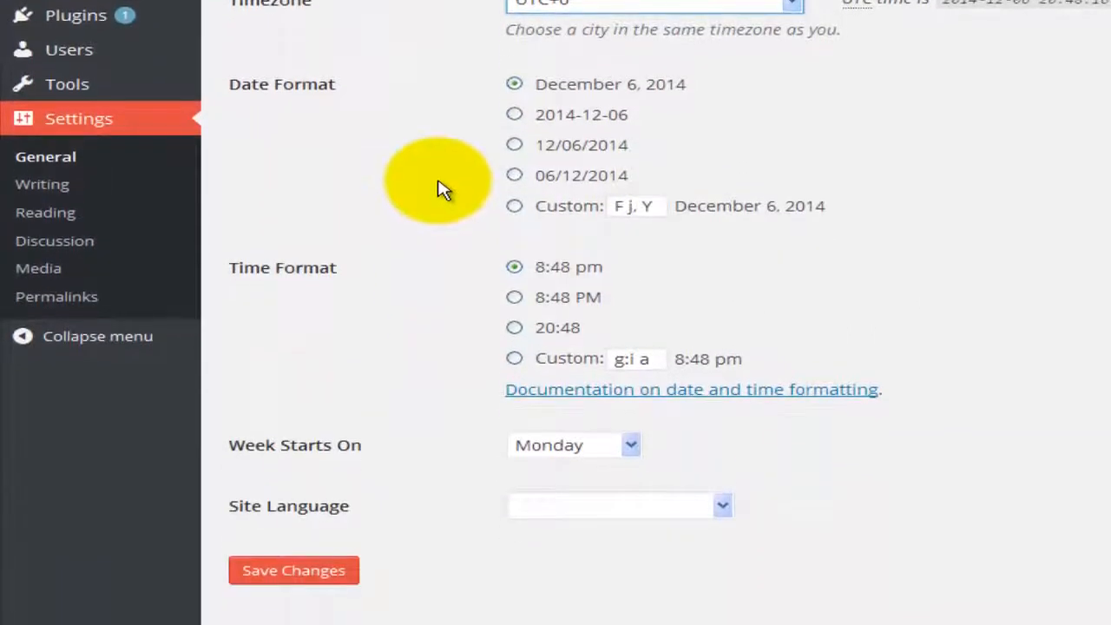
Step: Choose English (United States) as the site language, then go to Writing settings
scroll(442, 191, down, 1)
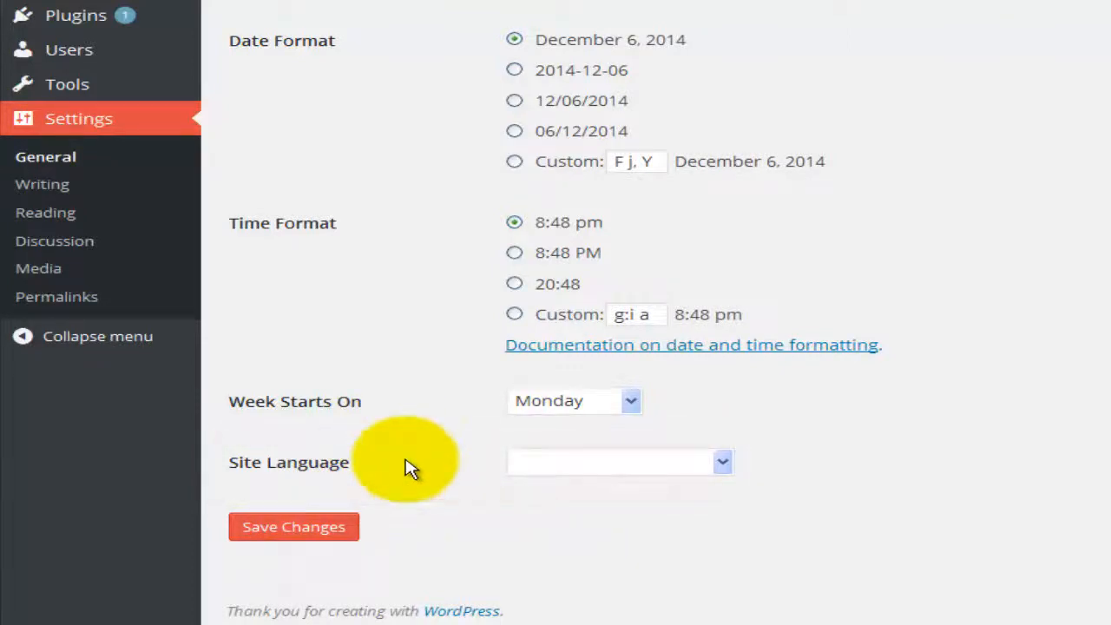
click(720, 463)
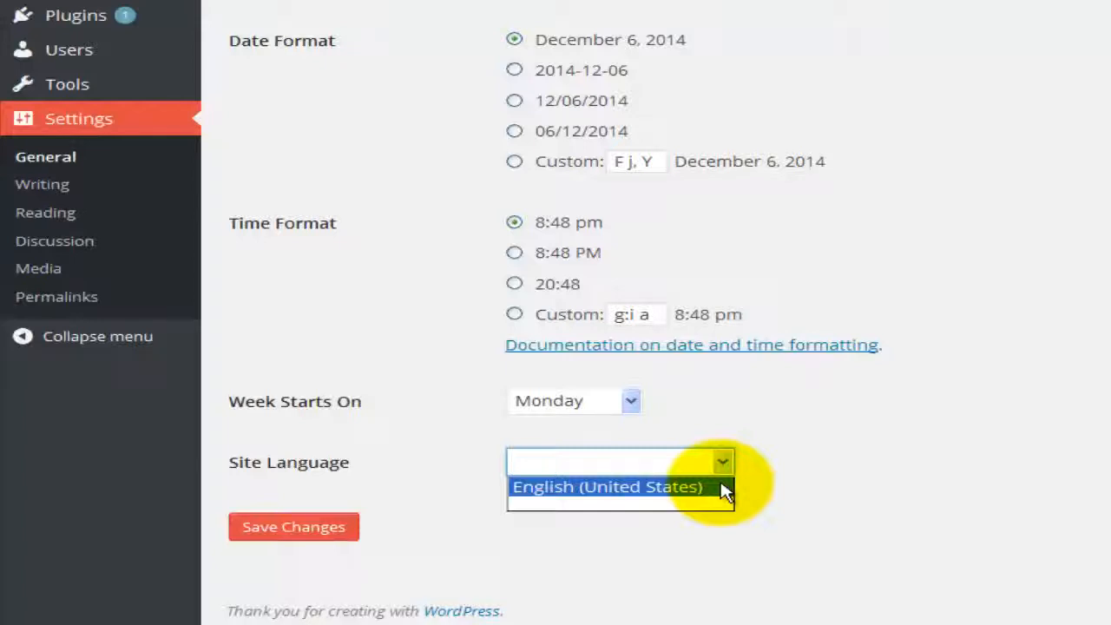
click(725, 491)
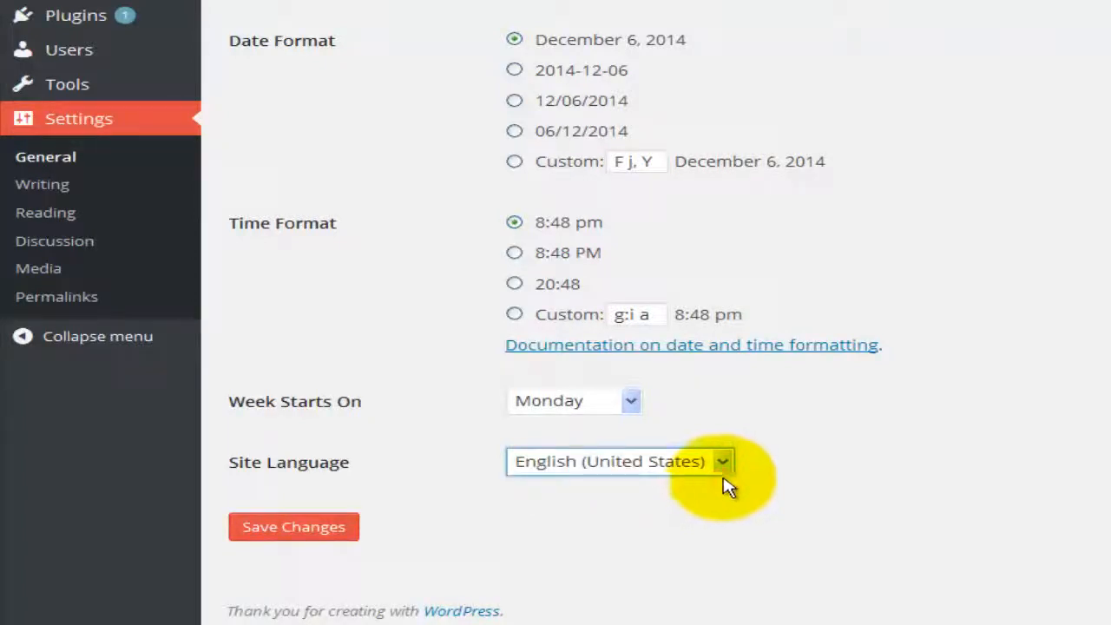
click(757, 466)
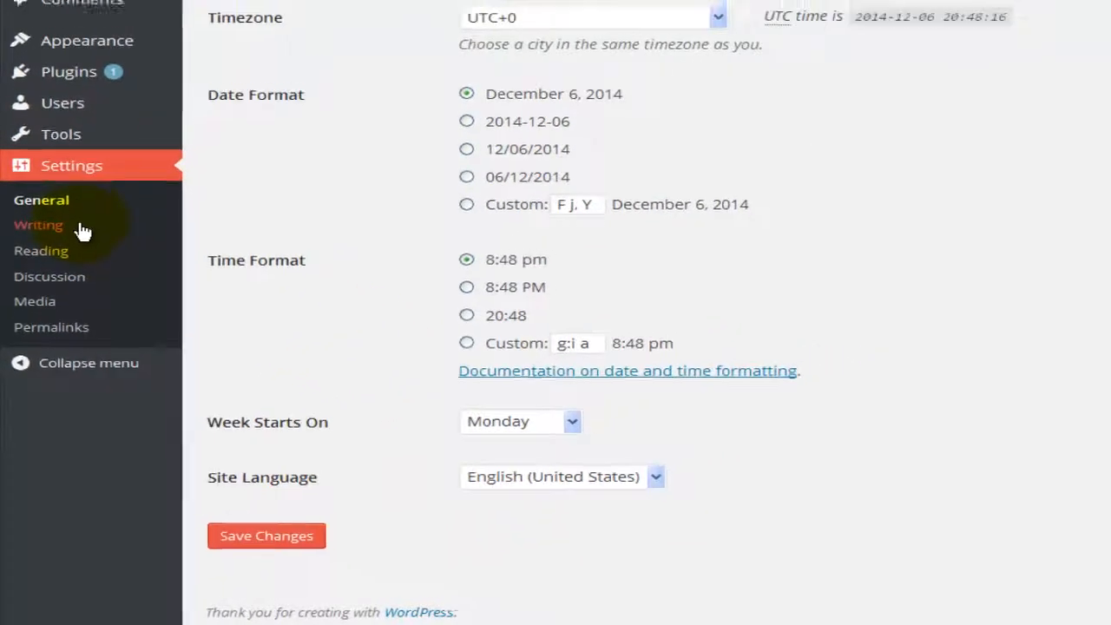
click(42, 184)
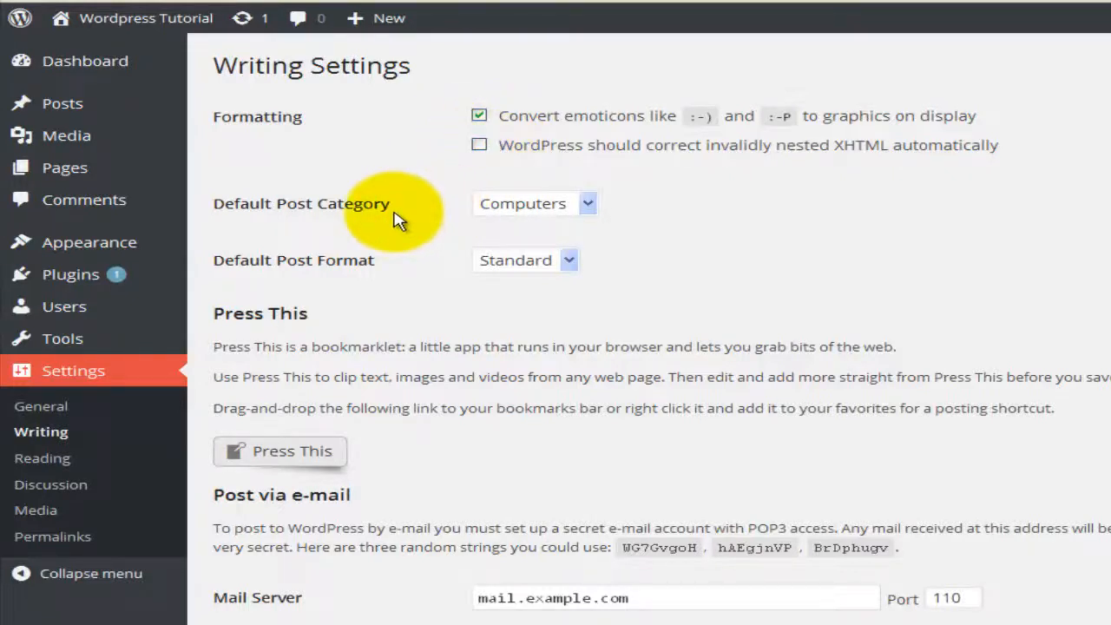
Step: Save Writing settings with Computers as default category and Standard as default post format
click(588, 205)
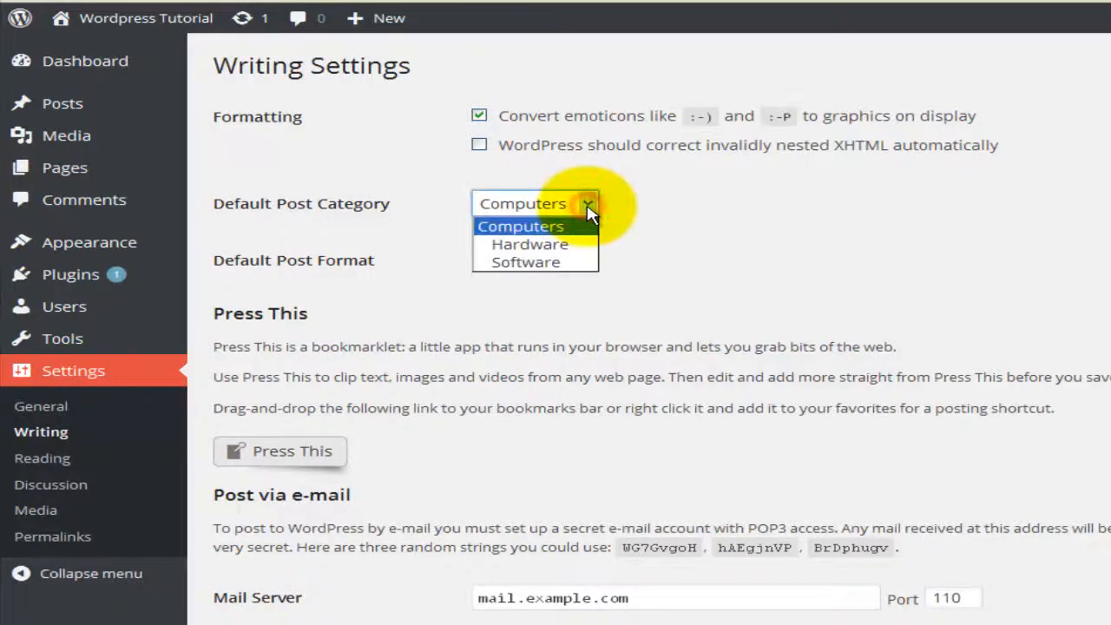
click(525, 227)
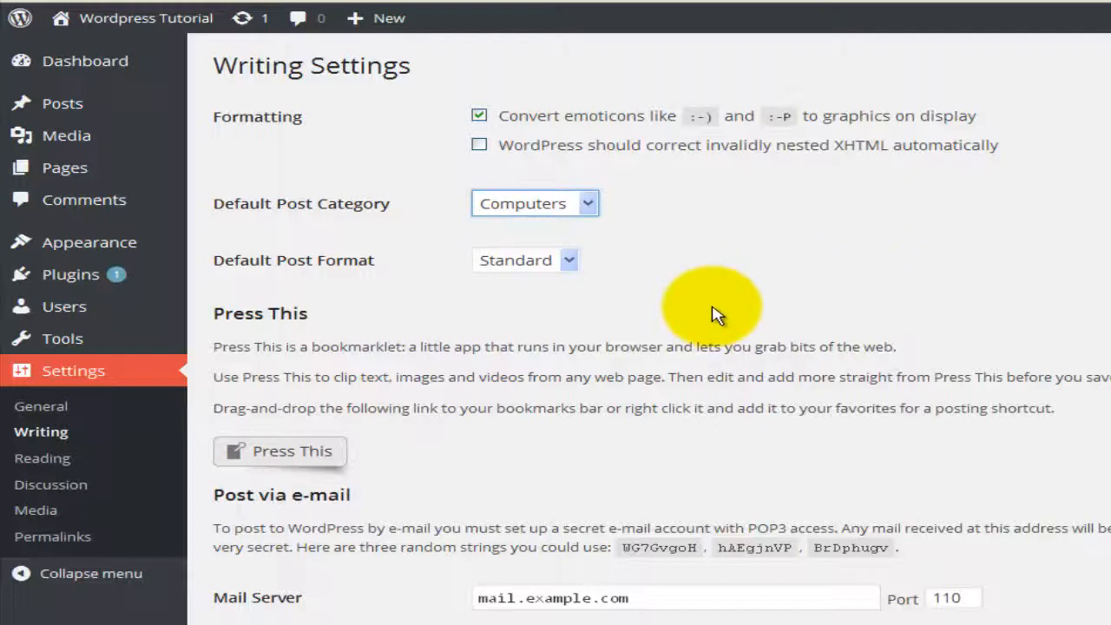
click(571, 260)
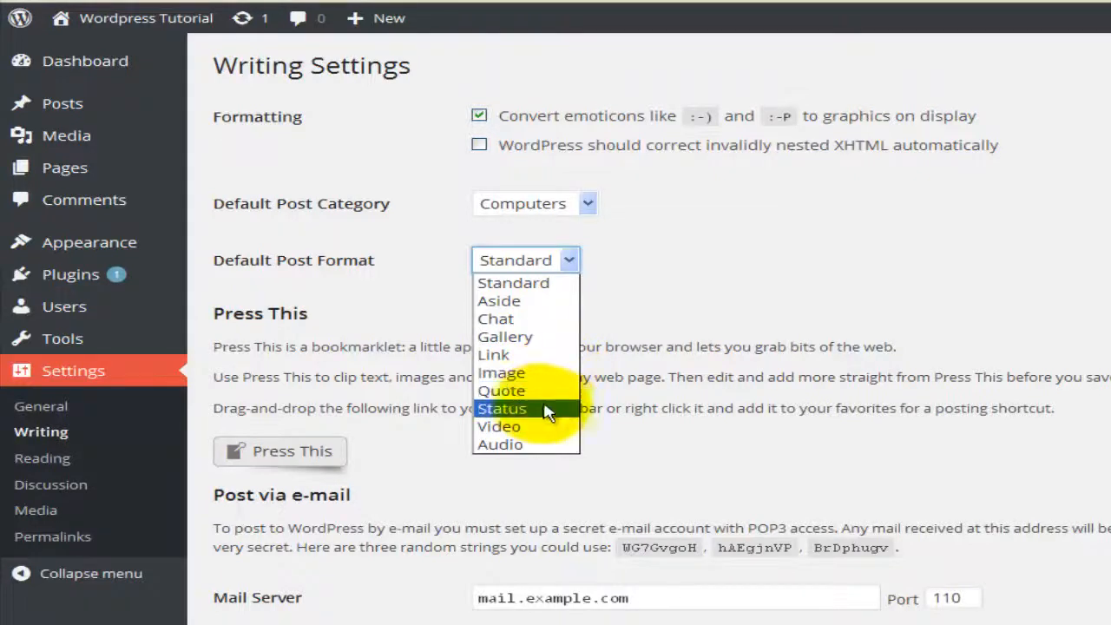
click(781, 286)
scroll(566, 367, down, 3)
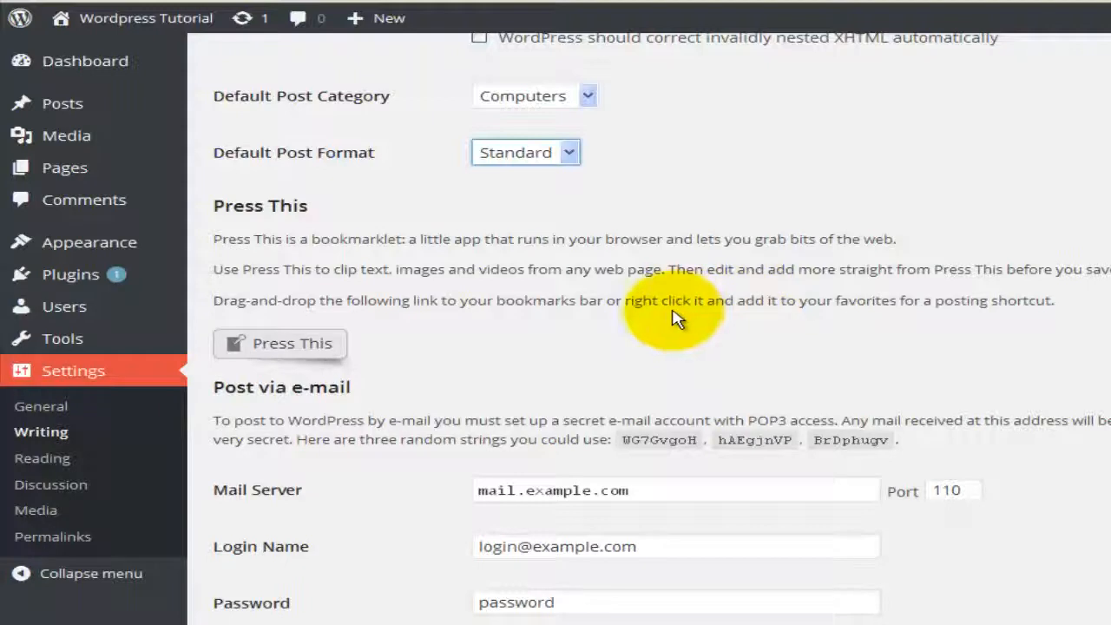
scroll(665, 318, down, 1)
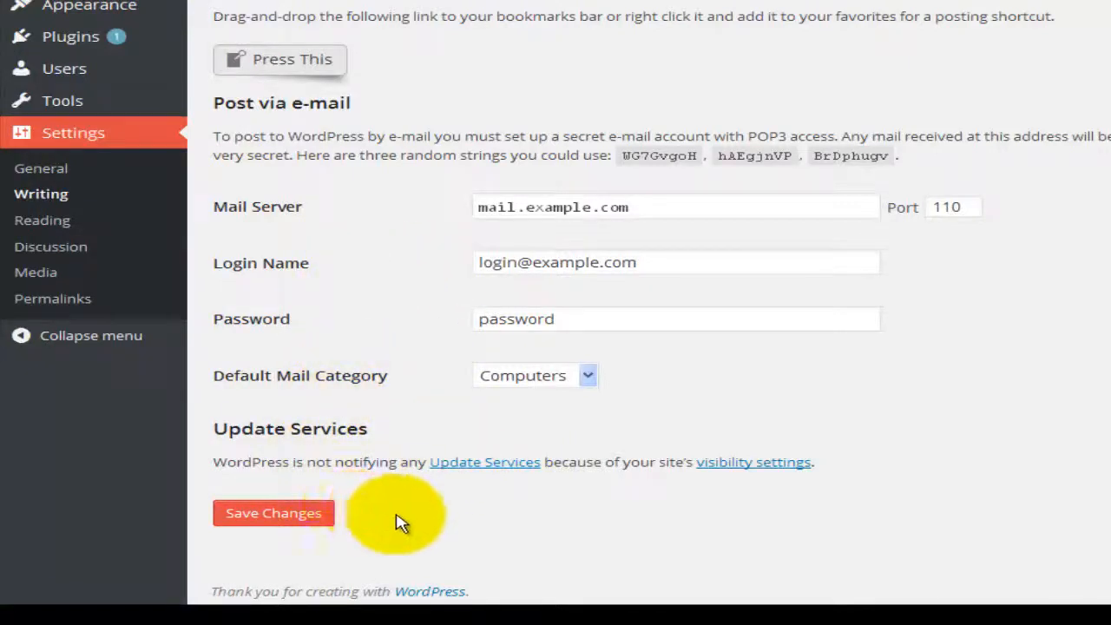
click(290, 536)
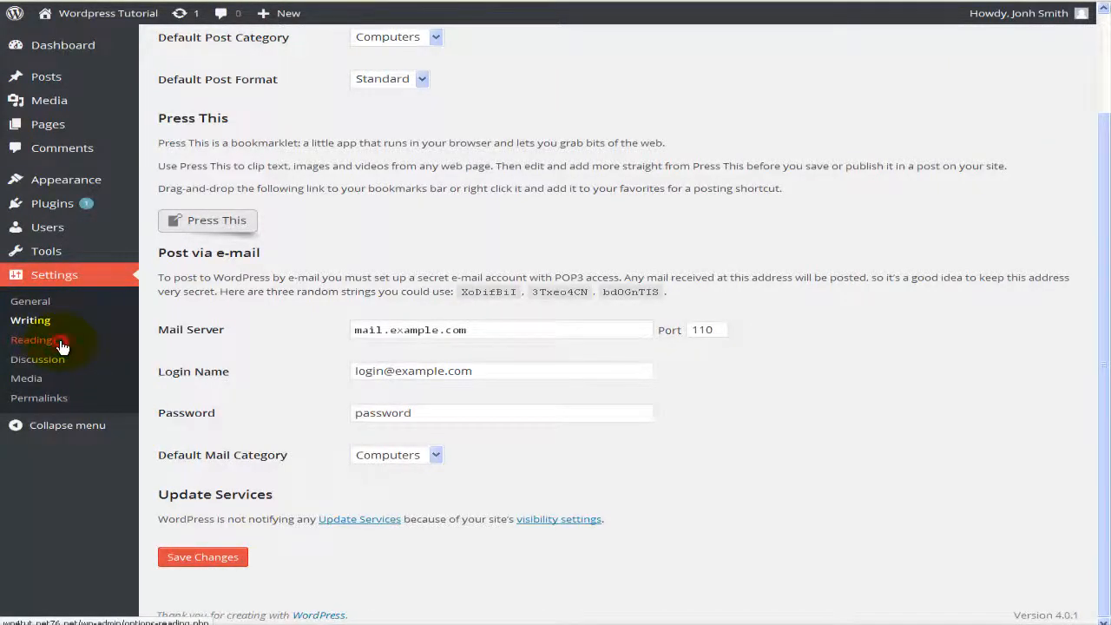
click(32, 340)
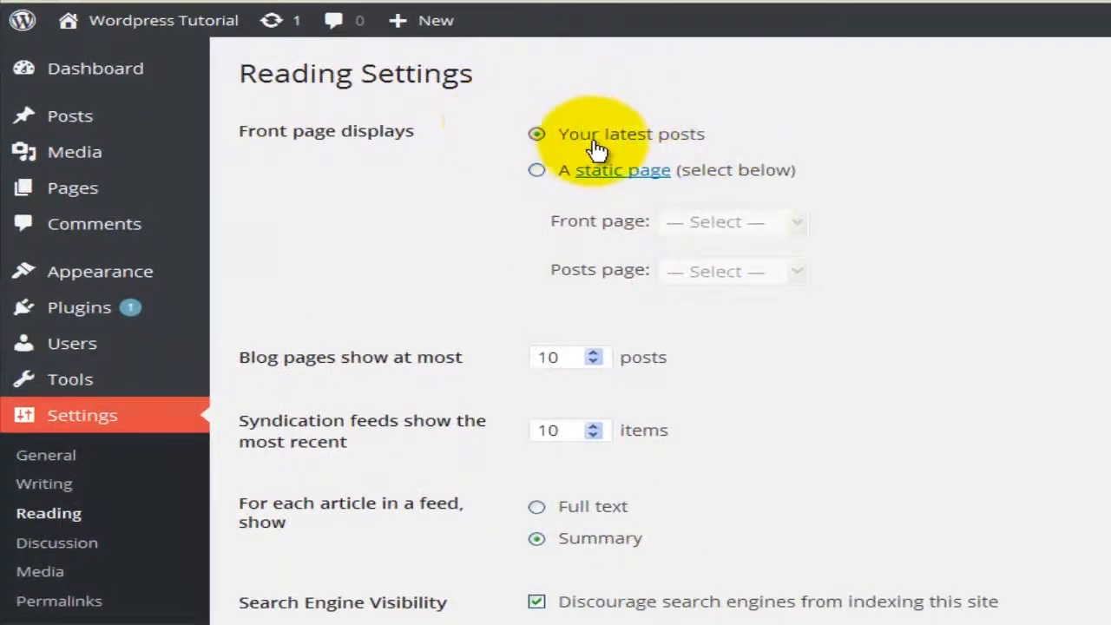
Step: Set 'A static page' as the front page display with Sample Page, leaving Posts page unset
click(539, 174)
click(729, 230)
click(738, 270)
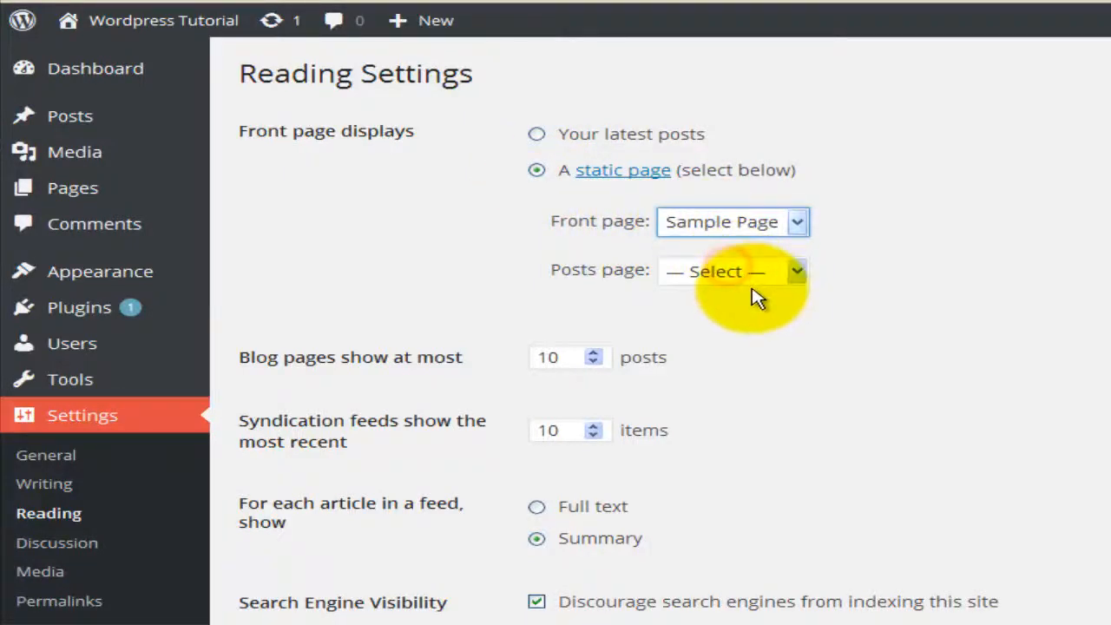
click(686, 272)
click(701, 274)
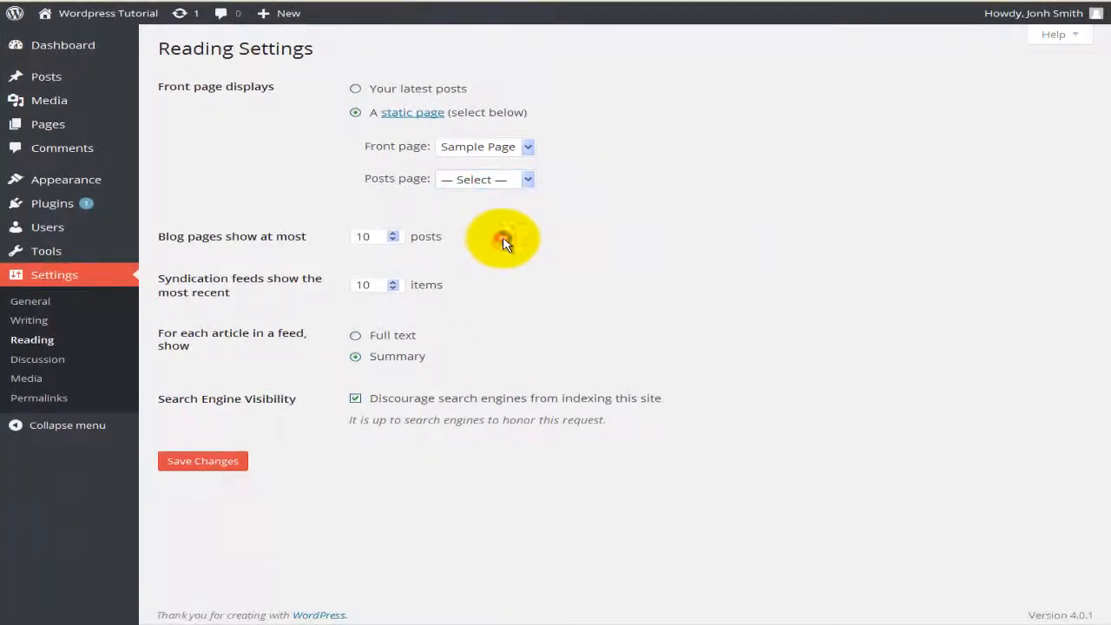
Step: Save Reading settings with Sample Page as the static front page, then play the site's embedded video
click(202, 460)
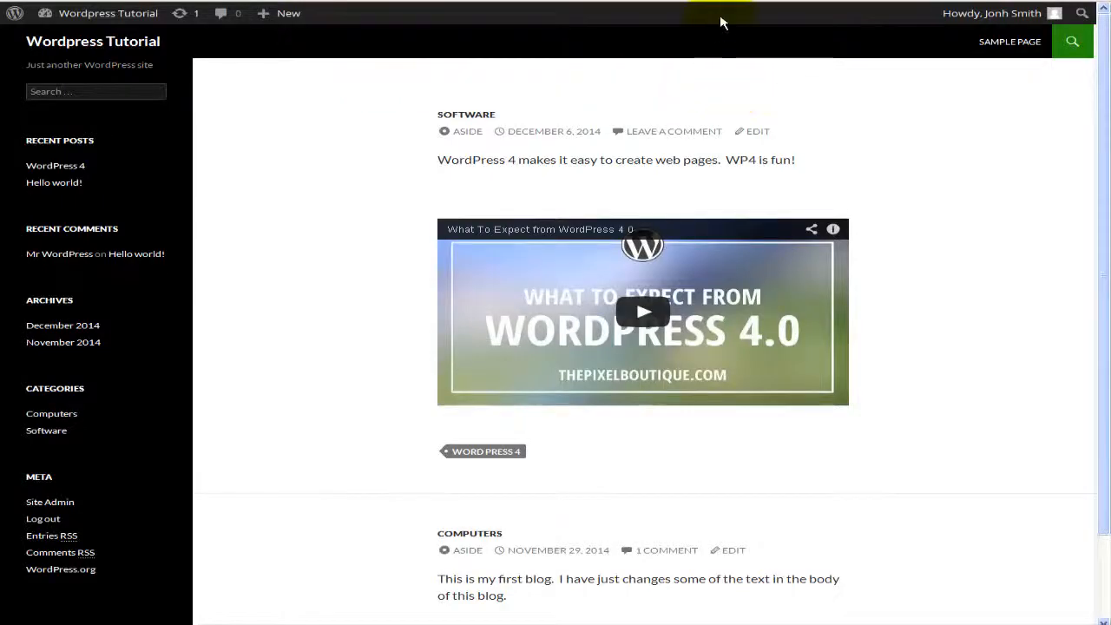
click(725, 247)
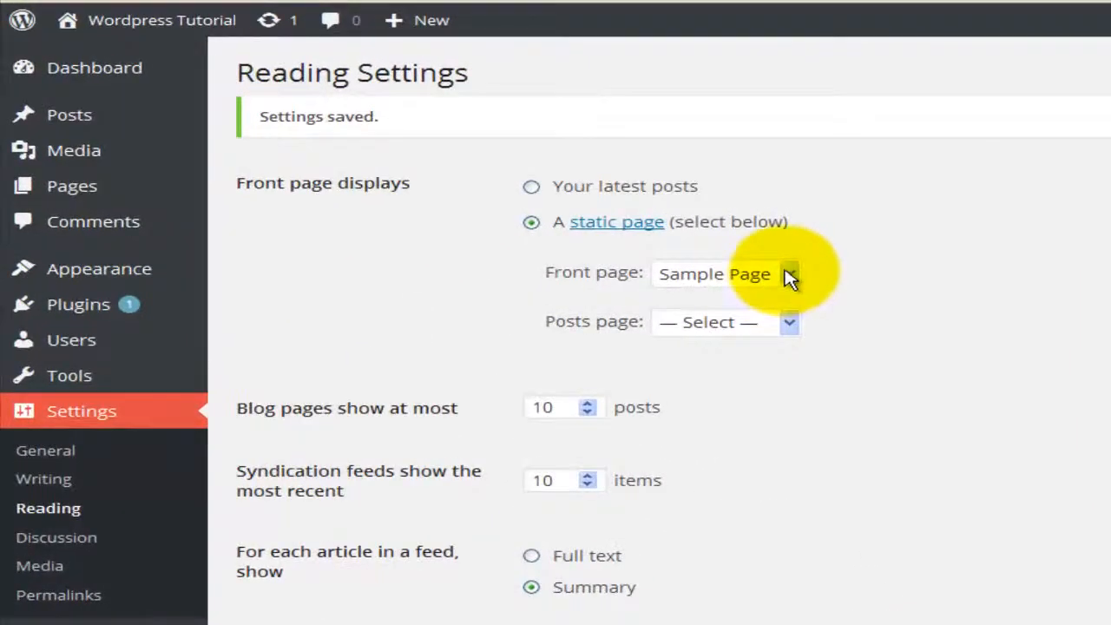
click(790, 274)
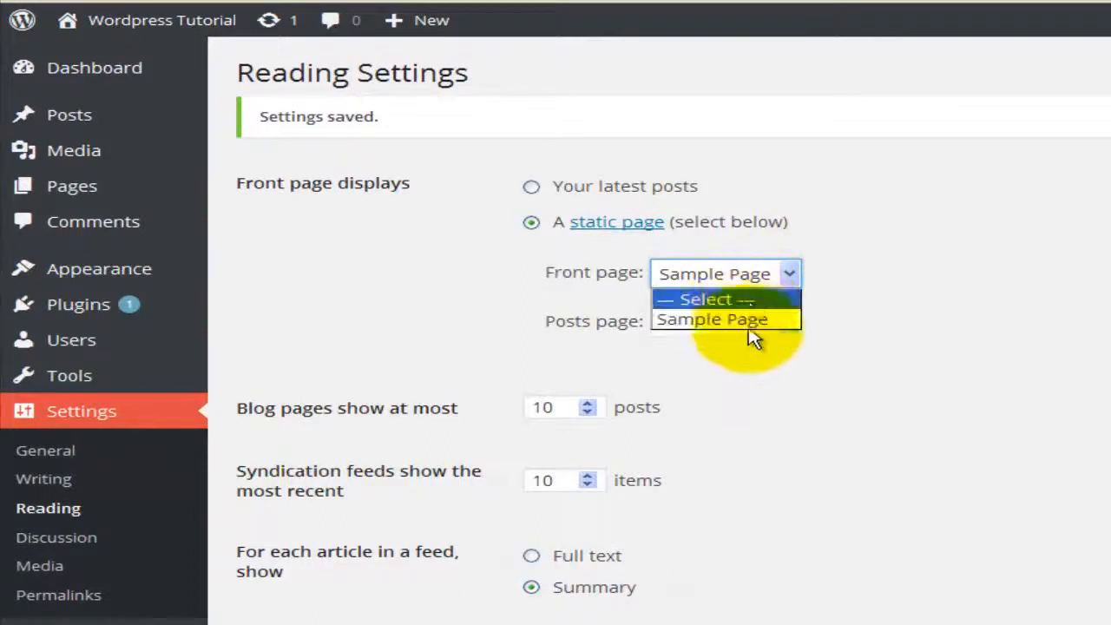
click(739, 453)
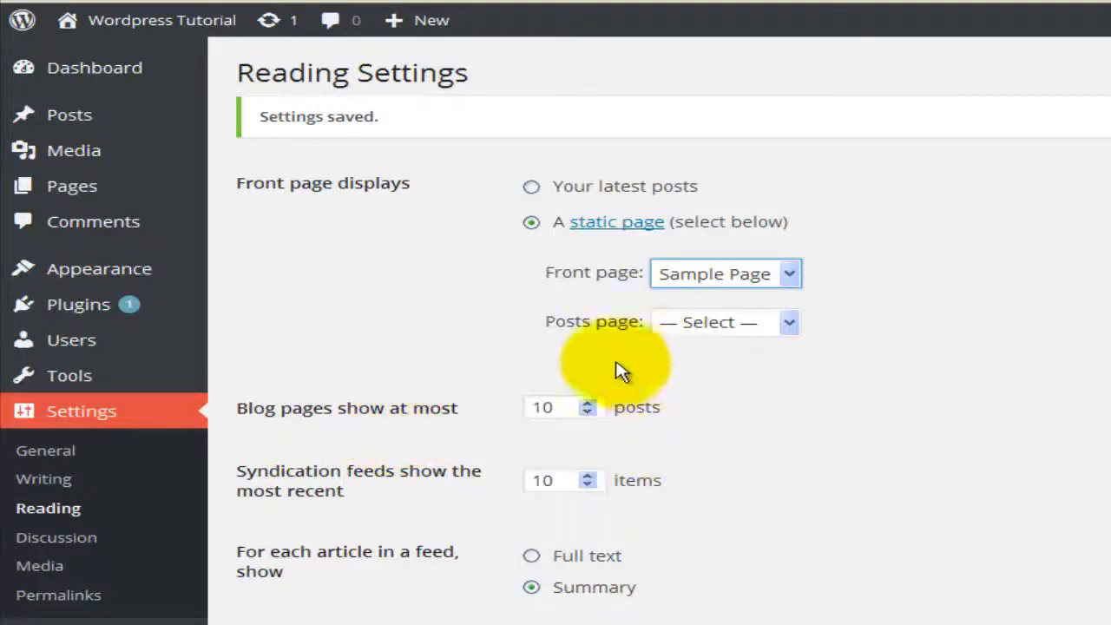
click(588, 403)
click(588, 412)
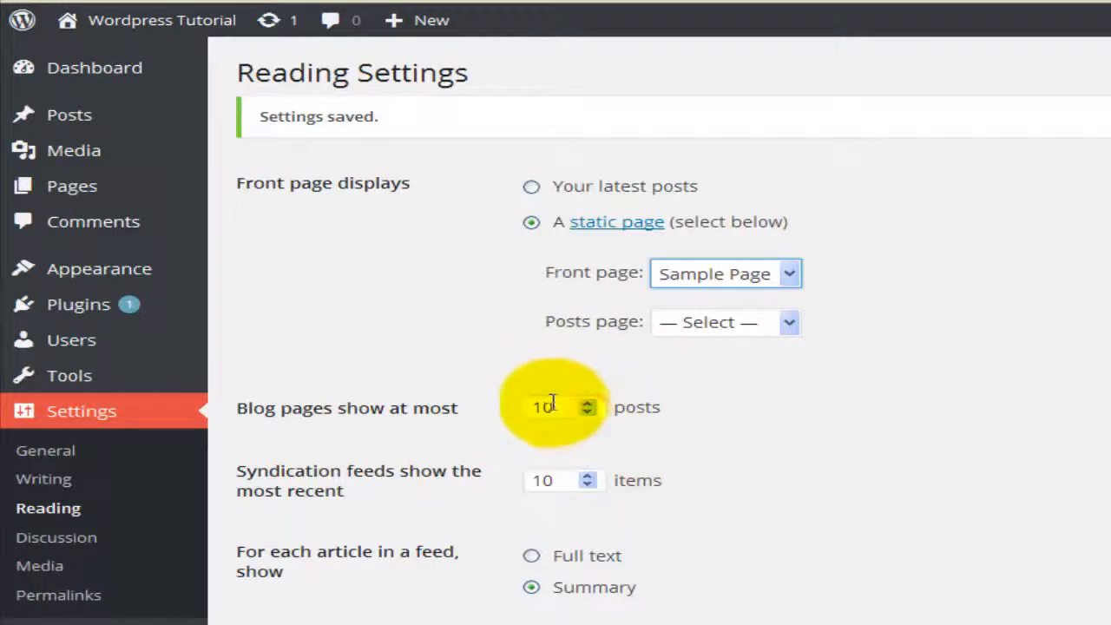
click(542, 405)
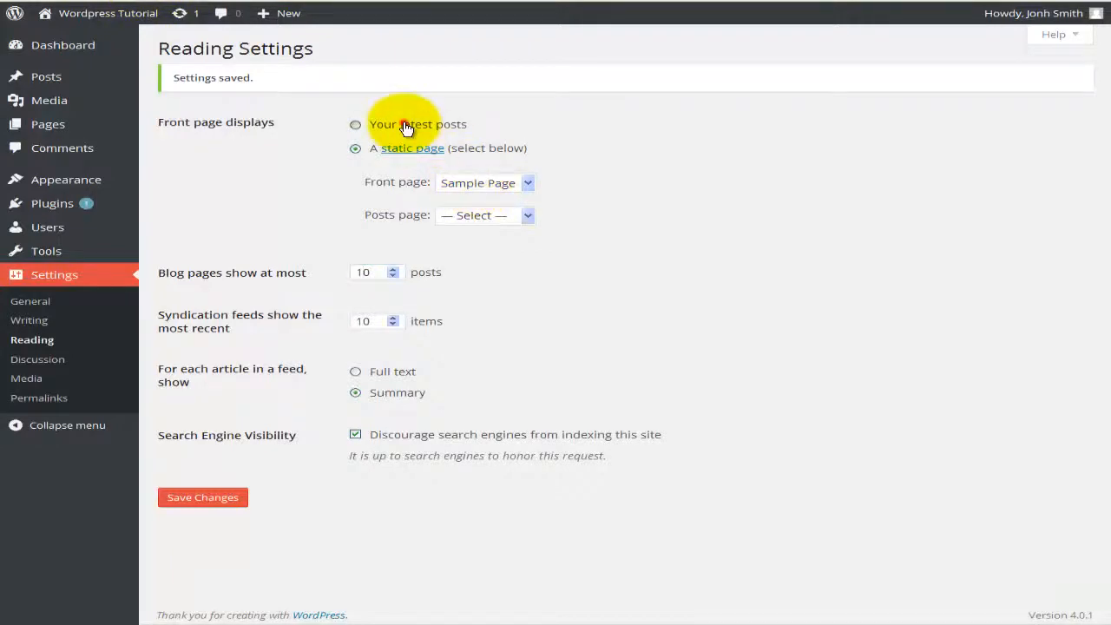
Step: Switch the front page to 'Your latest posts', save, and check the WordPress 4 post on the site
click(405, 123)
click(220, 502)
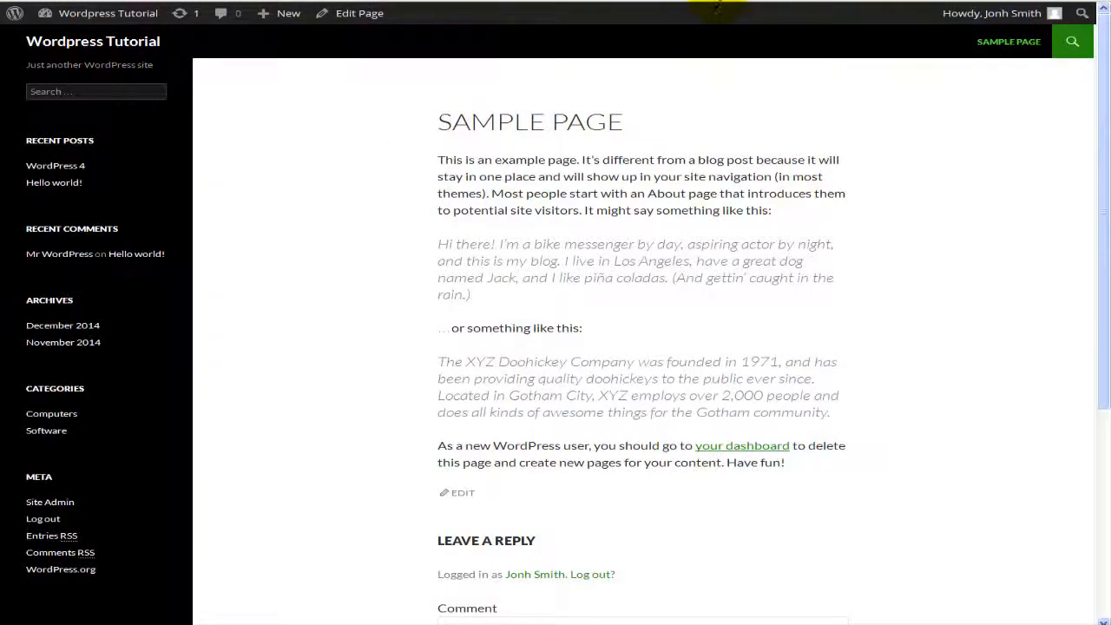
click(717, 2)
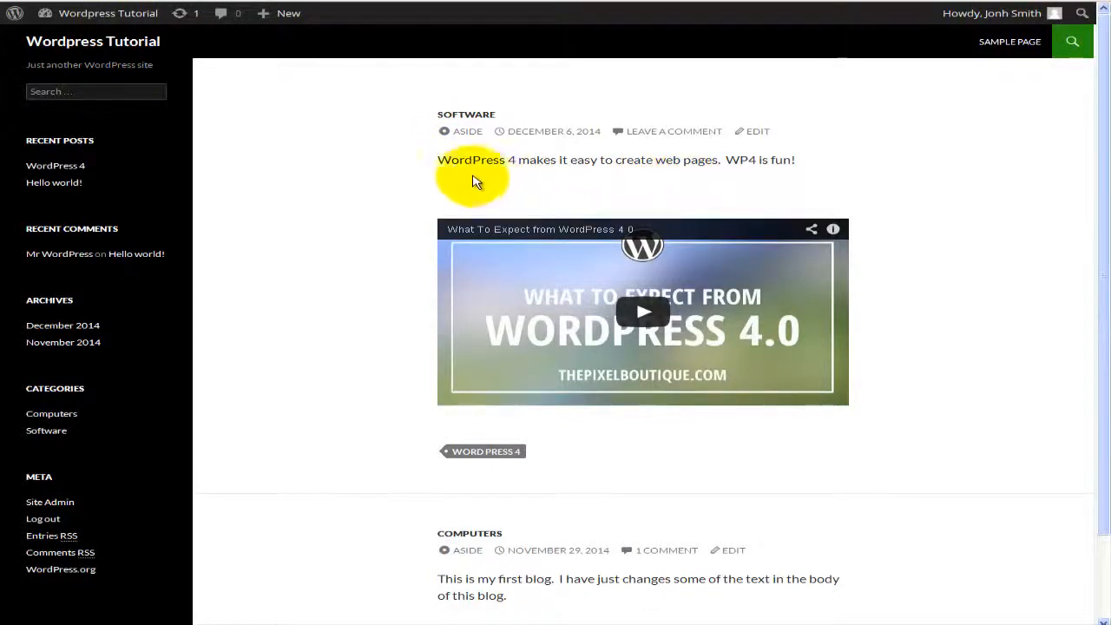
drag(437, 159, 812, 165)
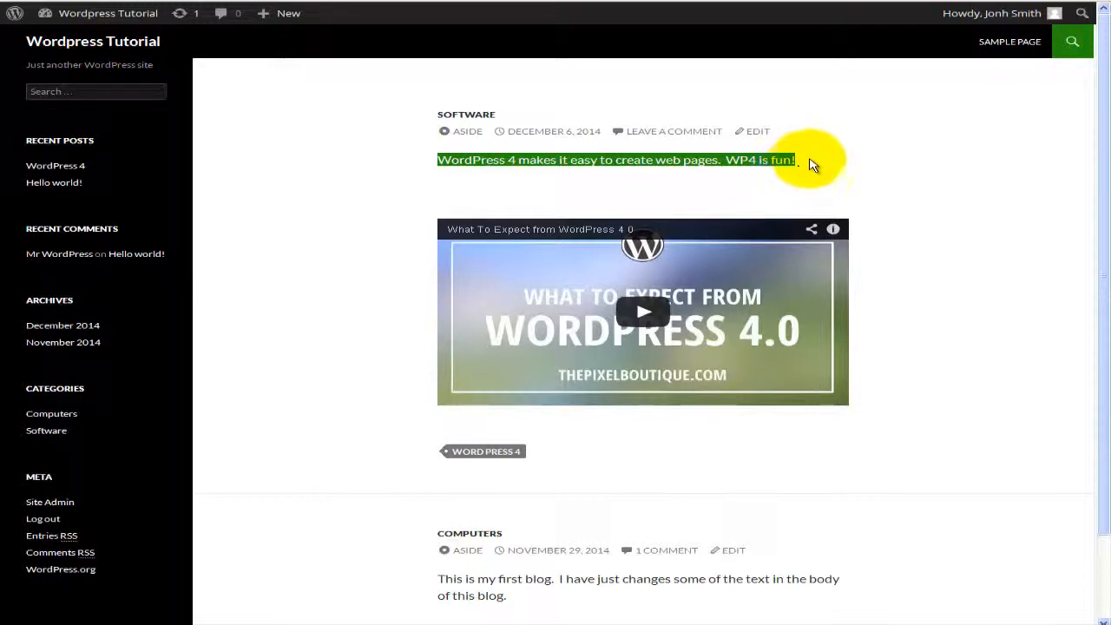
click(503, 174)
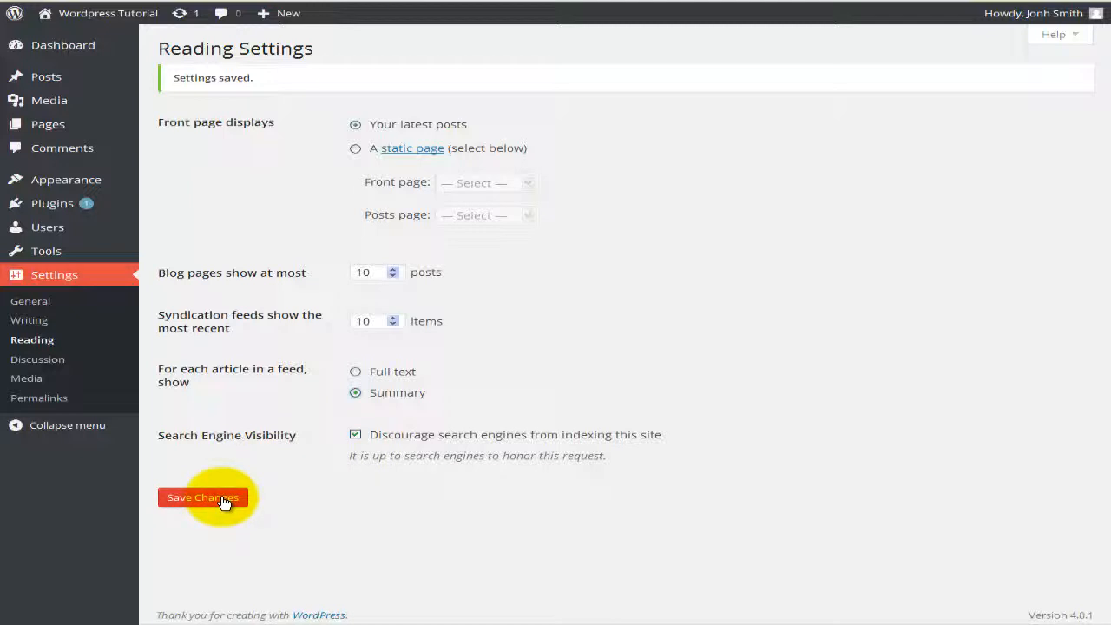
Step: Go to Settings > Discussion in the admin sidebar
click(64, 365)
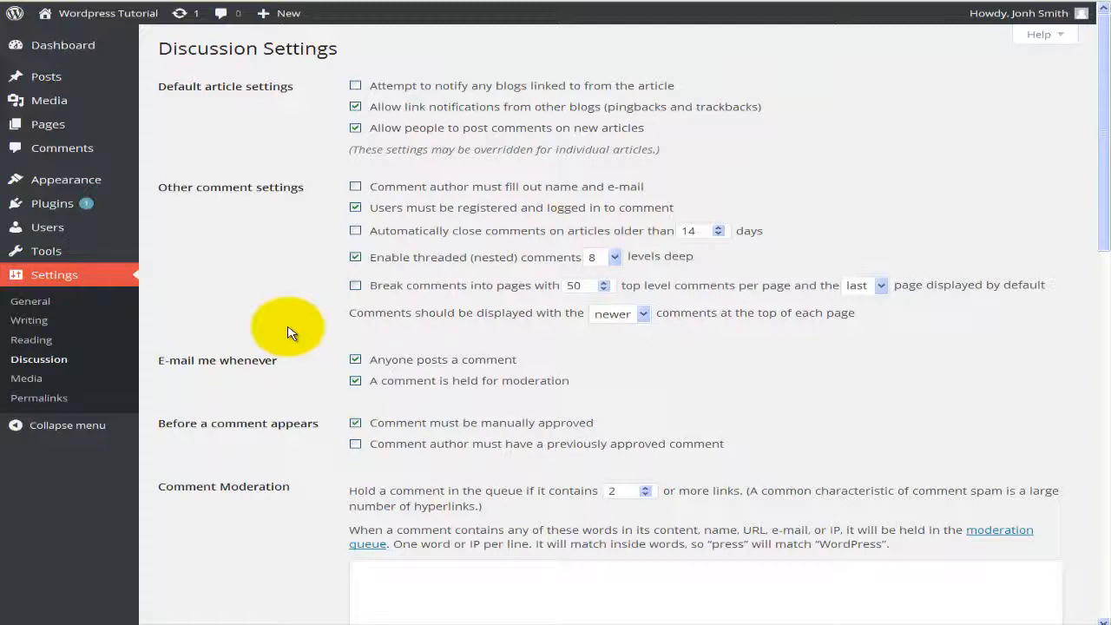
scroll(291, 333, down, 3)
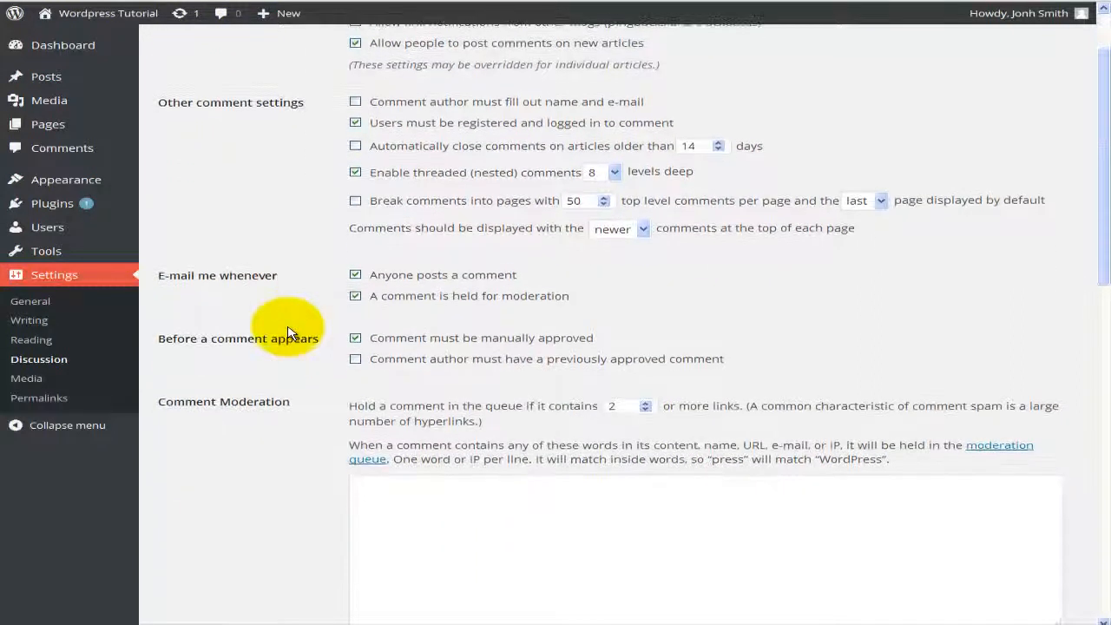
scroll(291, 333, down, 7)
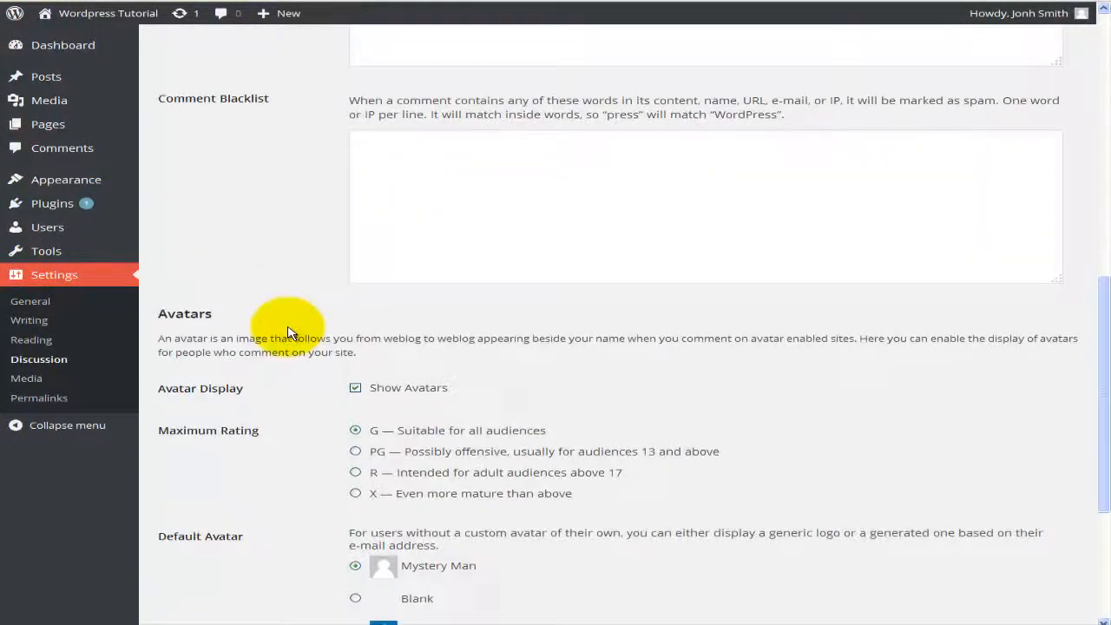
scroll(291, 332, up, 6)
scroll(291, 333, up, 4)
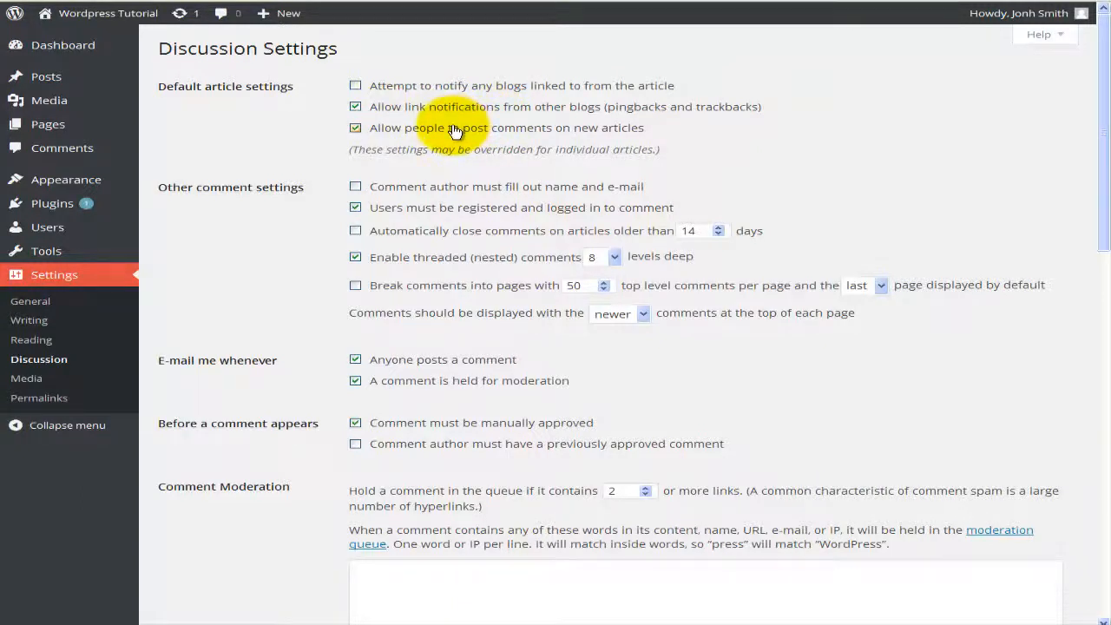
scroll(452, 122, down, 2)
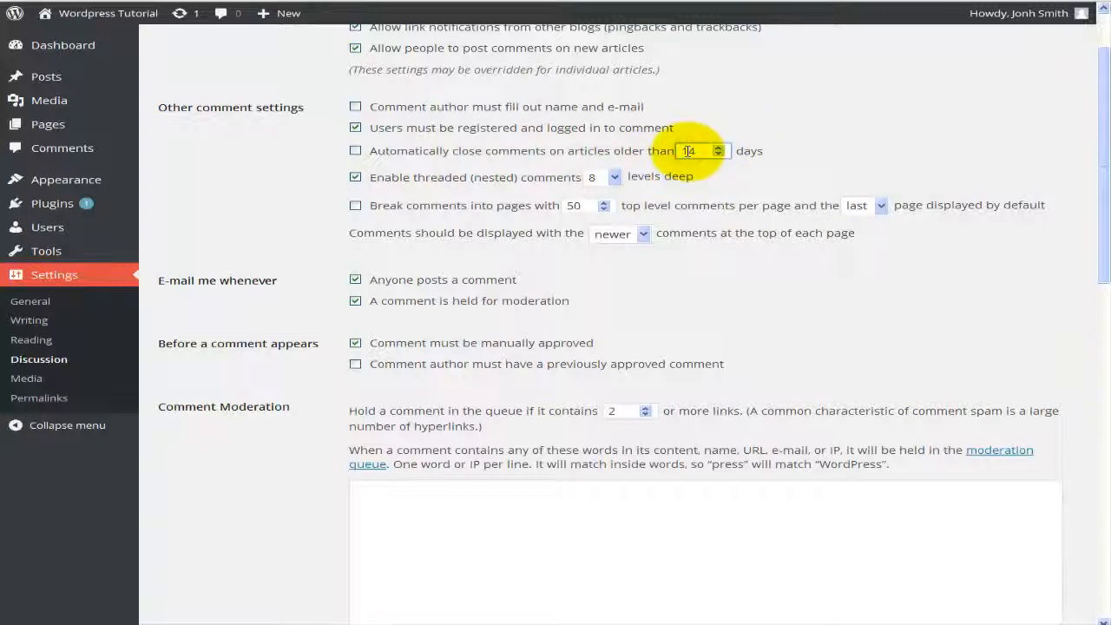
Step: Set threaded comments to 10 levels deep, keeping newer comments displayed at the top
click(355, 151)
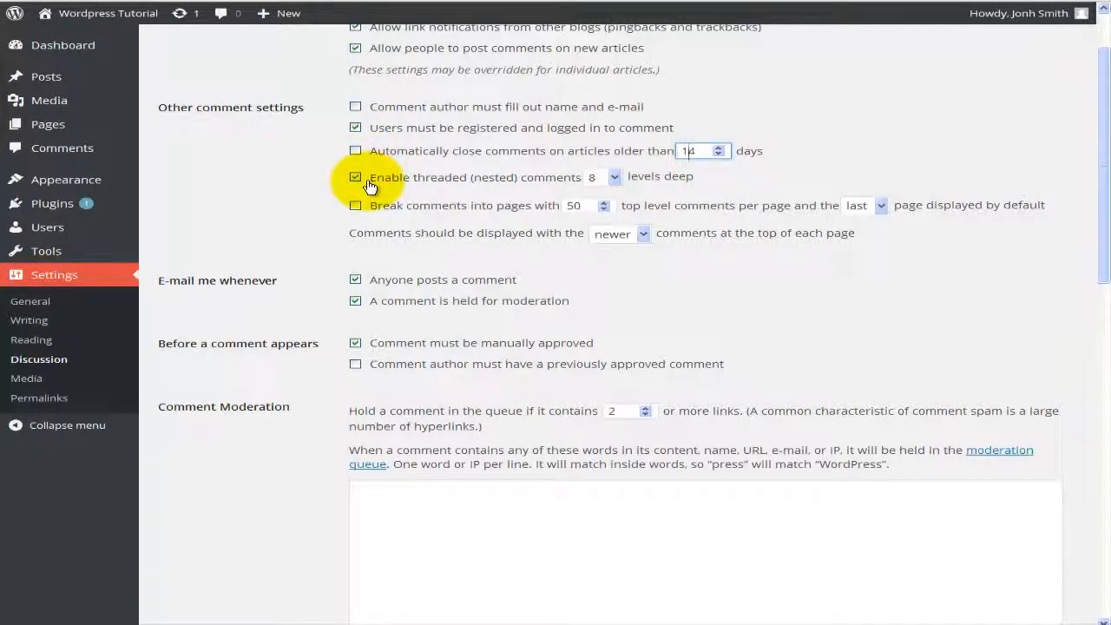
click(595, 178)
click(593, 179)
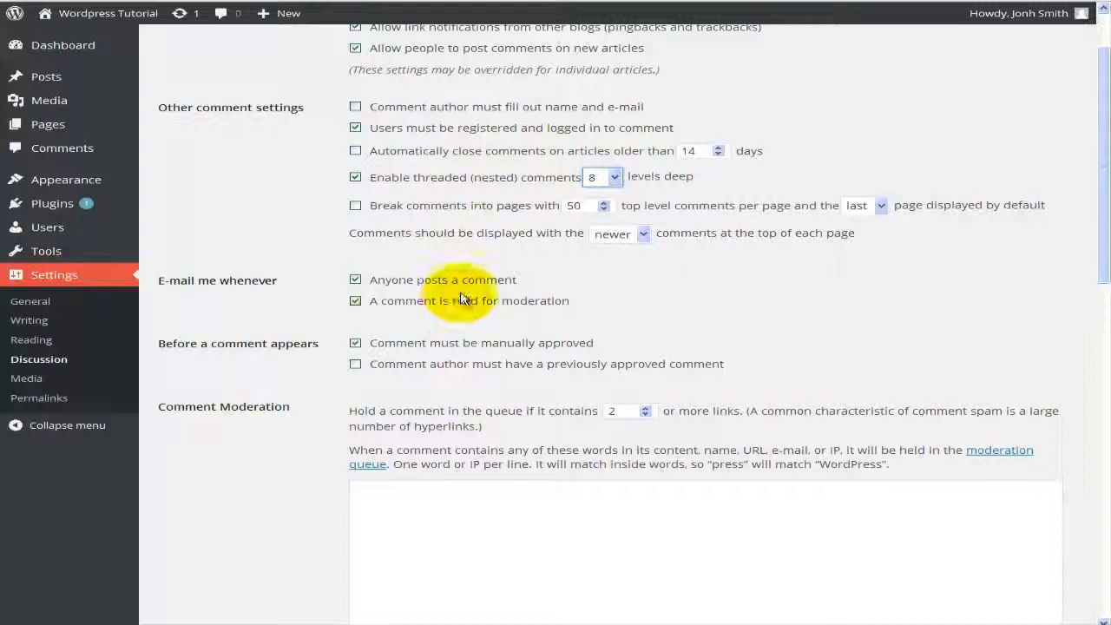
click(613, 178)
click(613, 300)
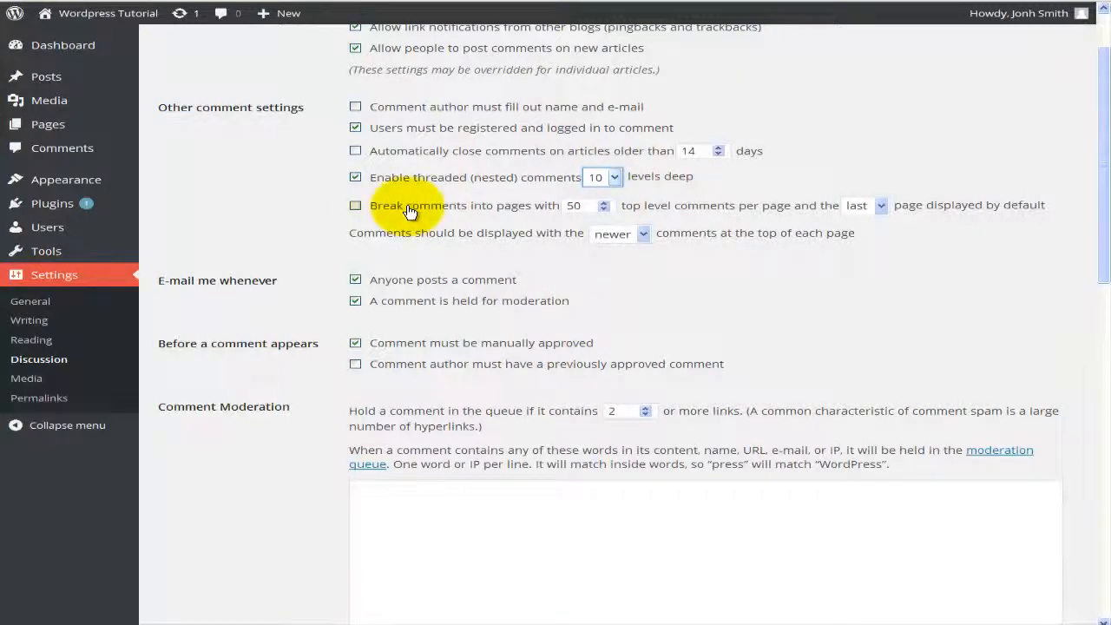
click(643, 240)
click(629, 265)
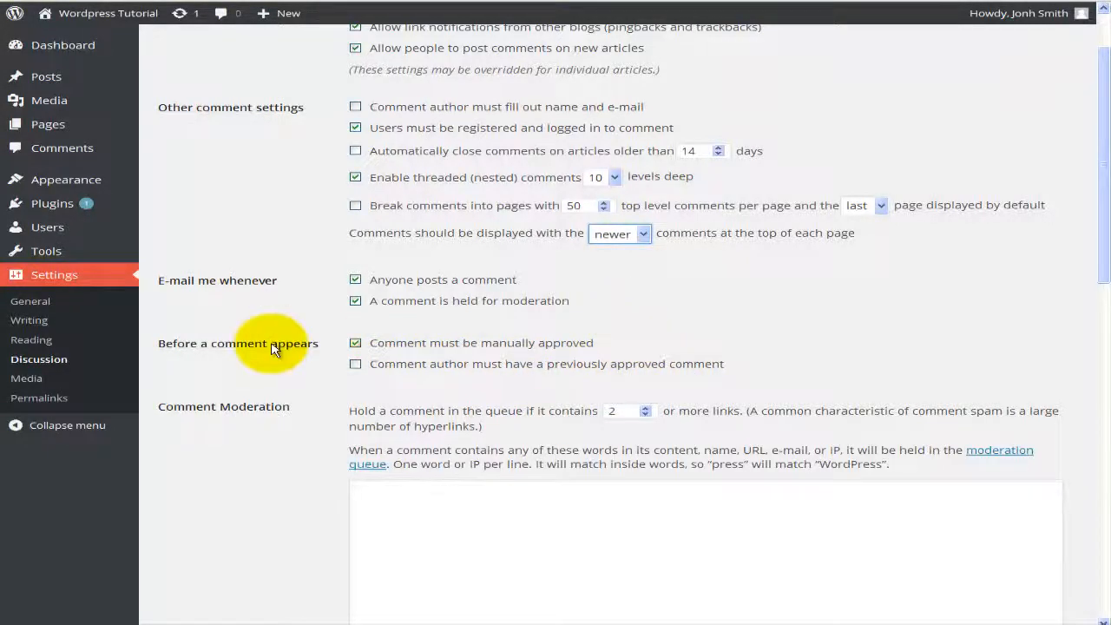
Step: Uncheck 'Comment must be manually approved' and start editing the Comment Moderation word list
click(356, 366)
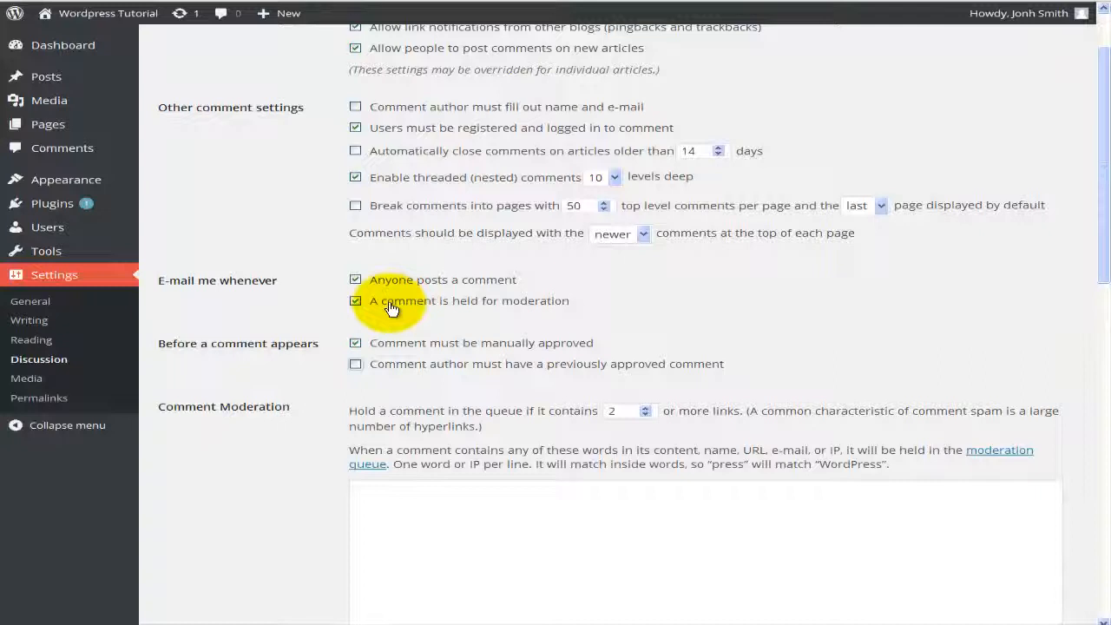
scroll(391, 308, down, 2)
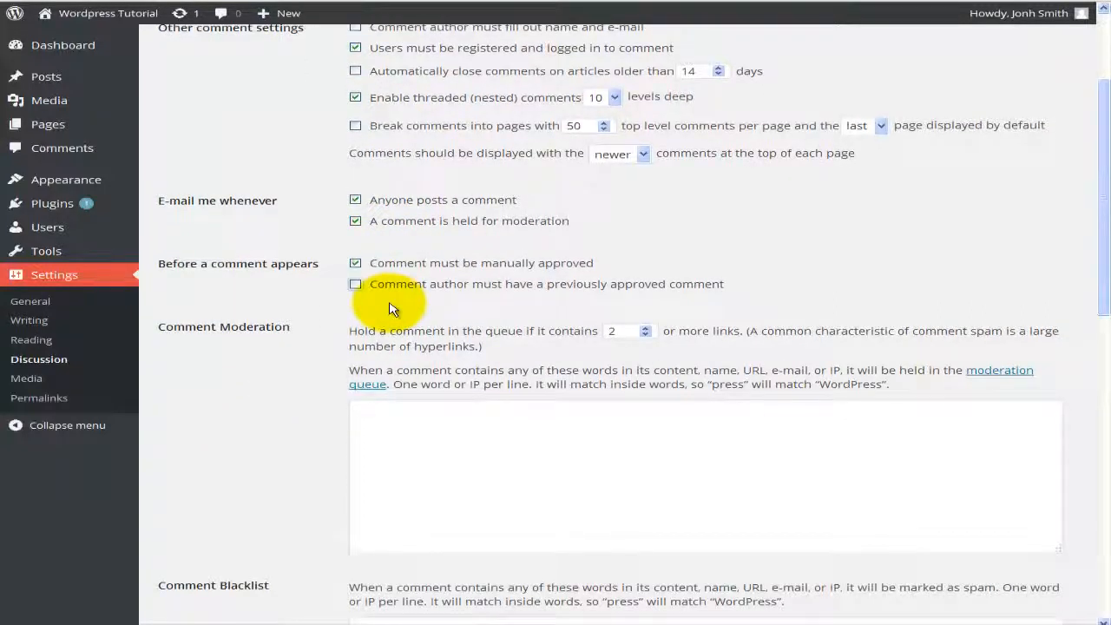
scroll(278, 348, down, 2)
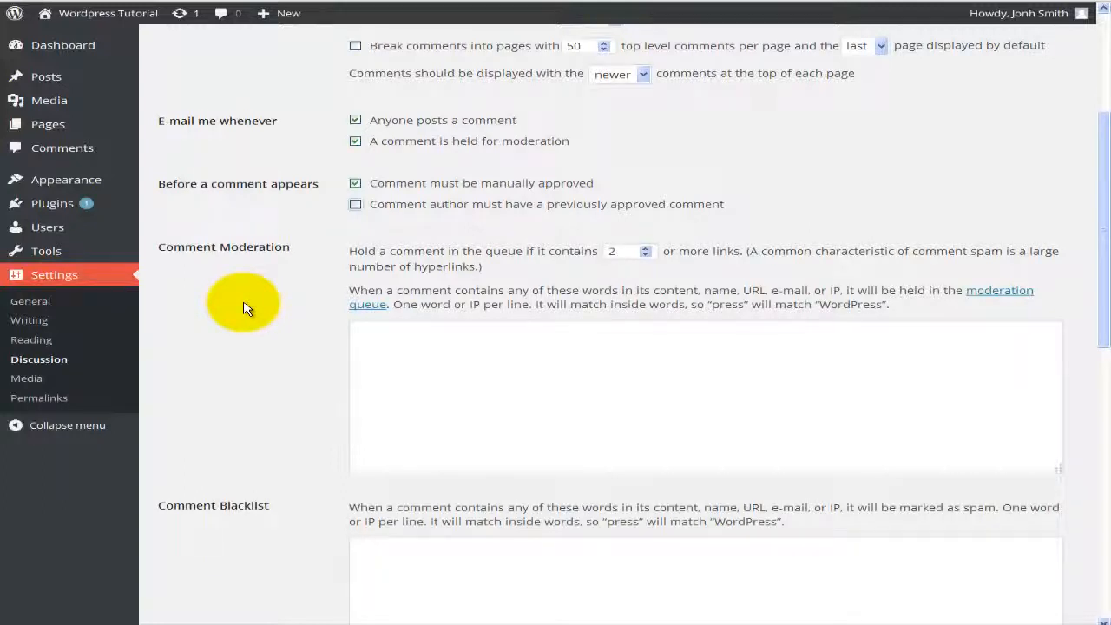
click(355, 183)
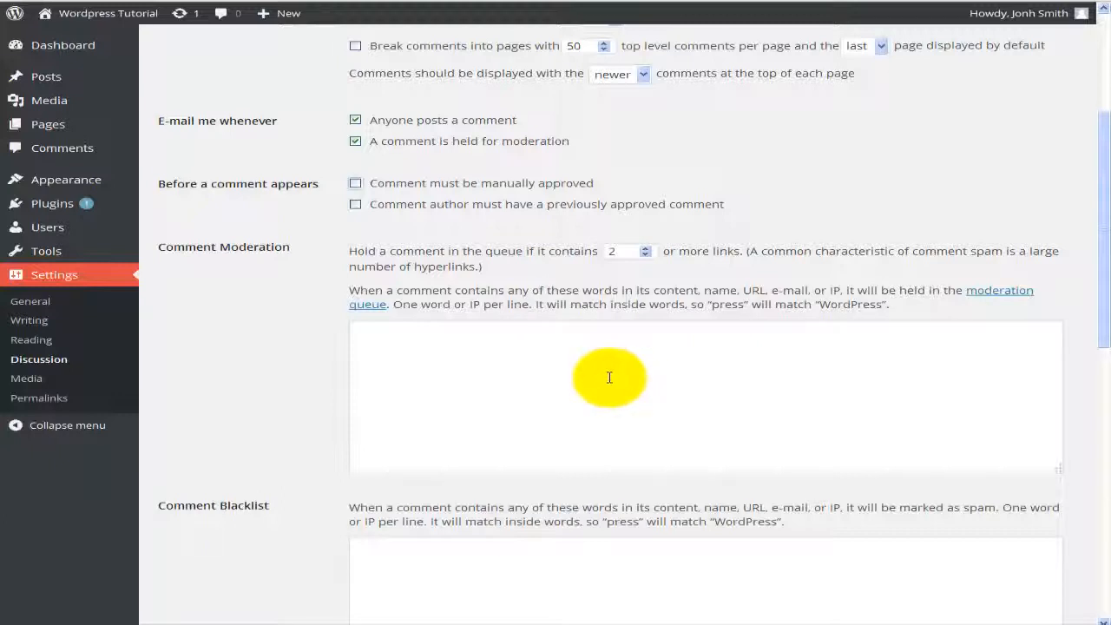
click(483, 335)
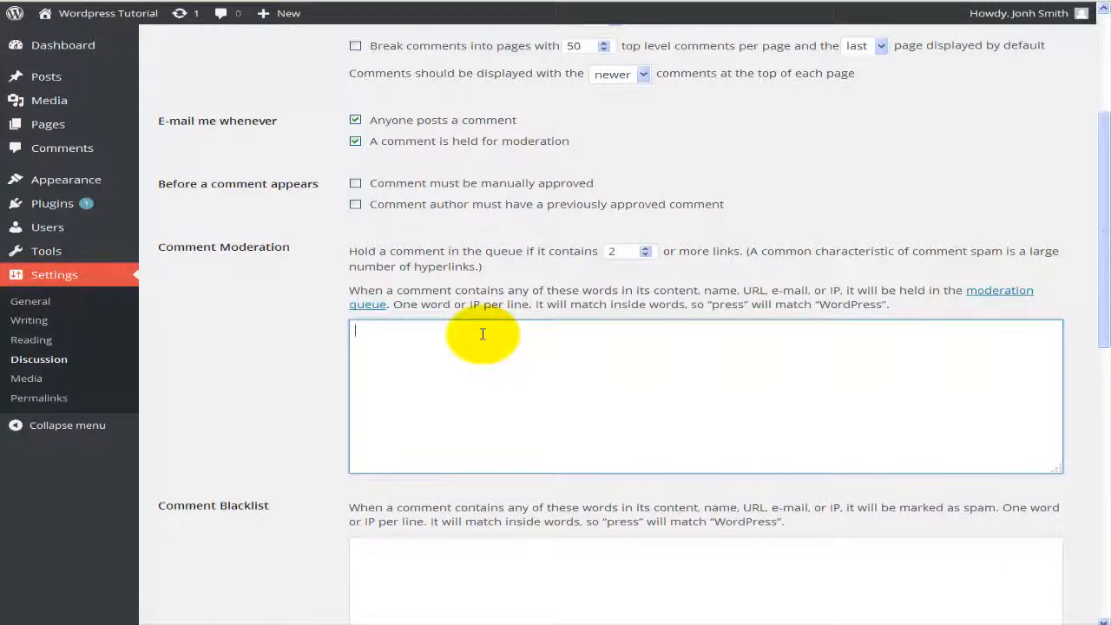
scroll(483, 334, down, 4)
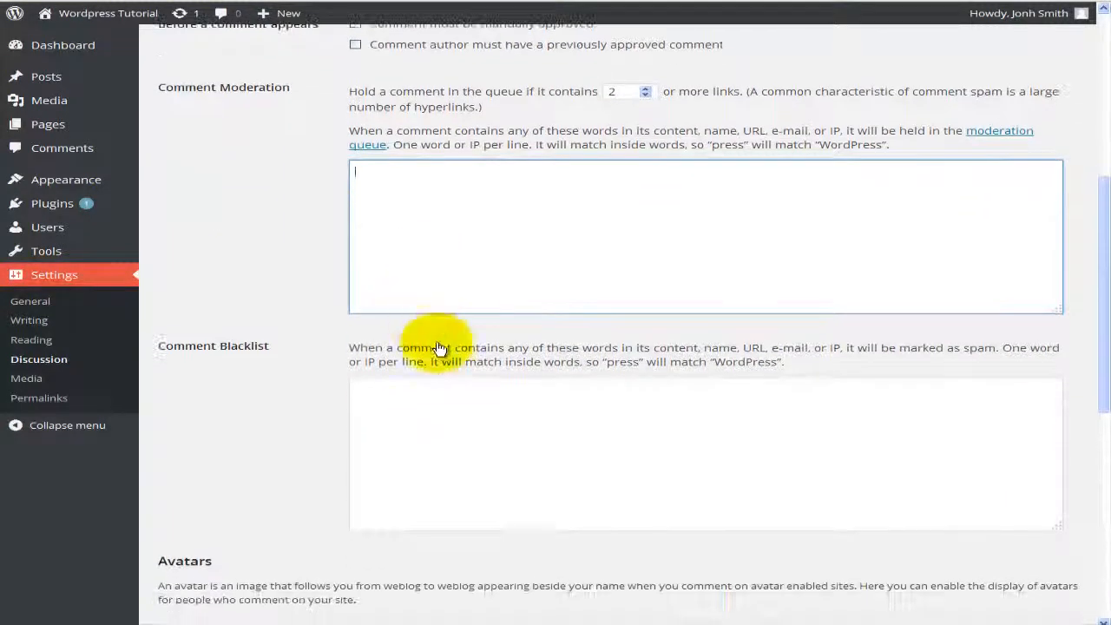
scroll(464, 396, down, 2)
click(459, 384)
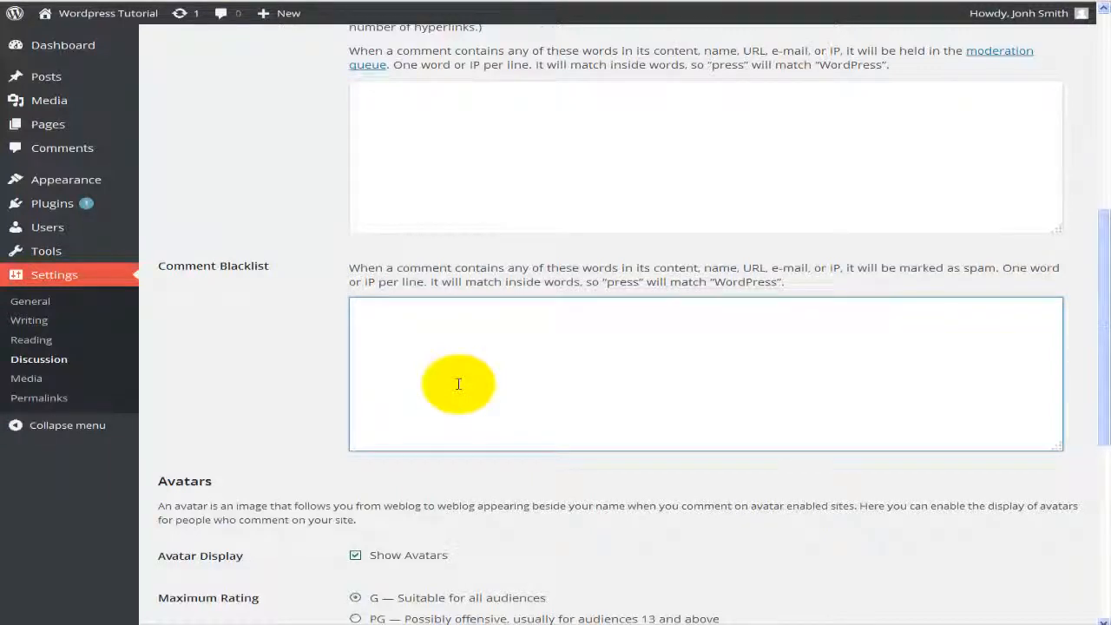
scroll(459, 384, down, 4)
scroll(459, 383, down, 1)
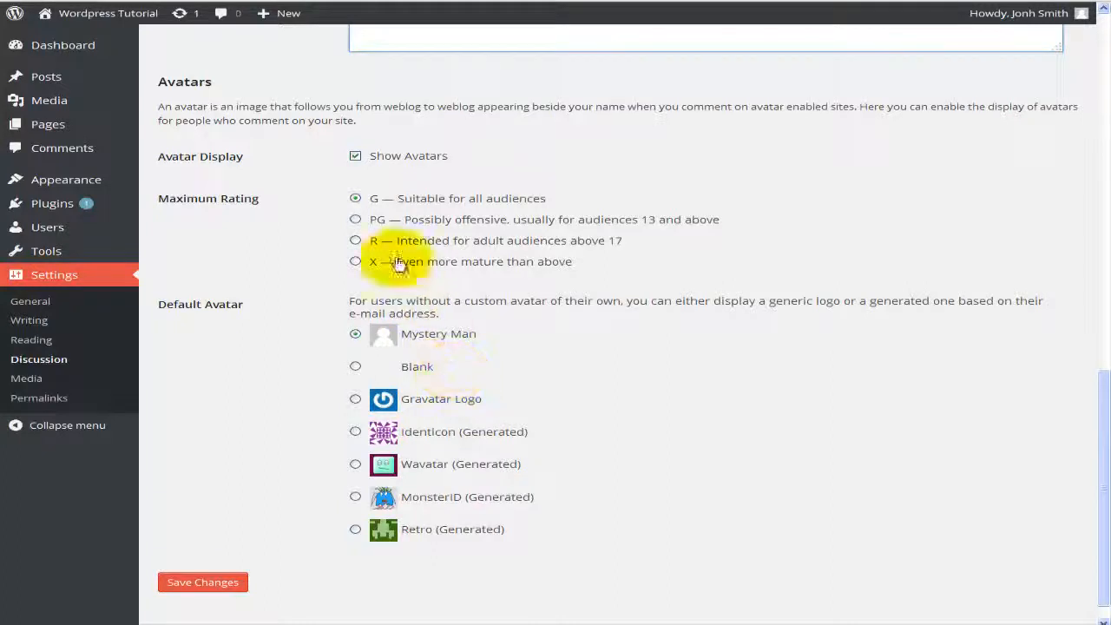
Step: Toggle avatar display off and back on, review the Avatars section, then go to Media settings
click(390, 165)
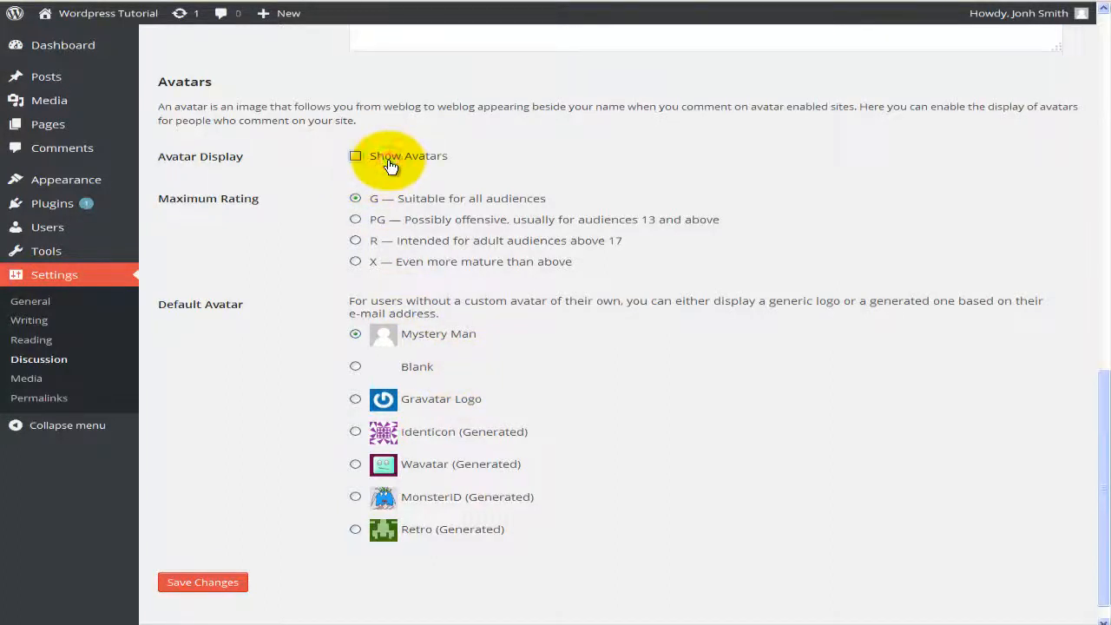
click(347, 149)
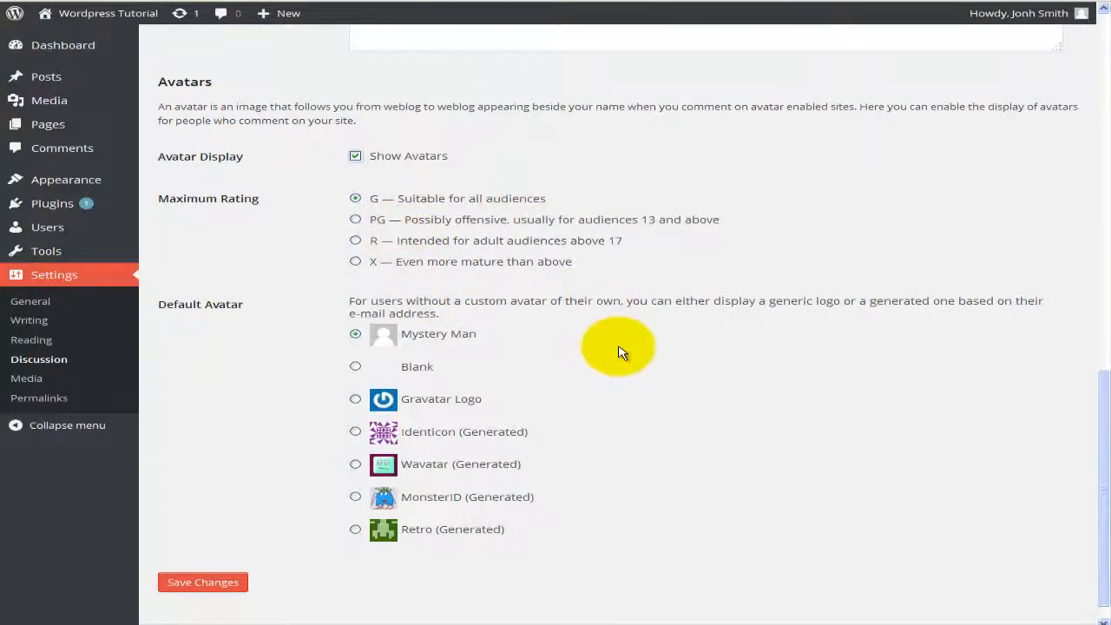
scroll(618, 349, down, 1)
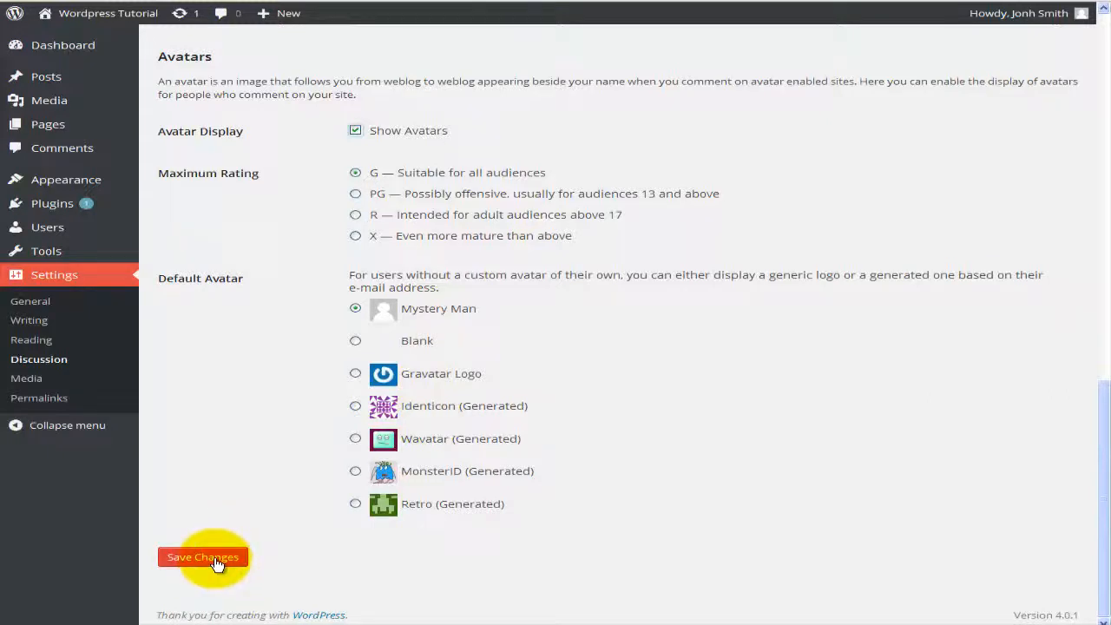
click(63, 380)
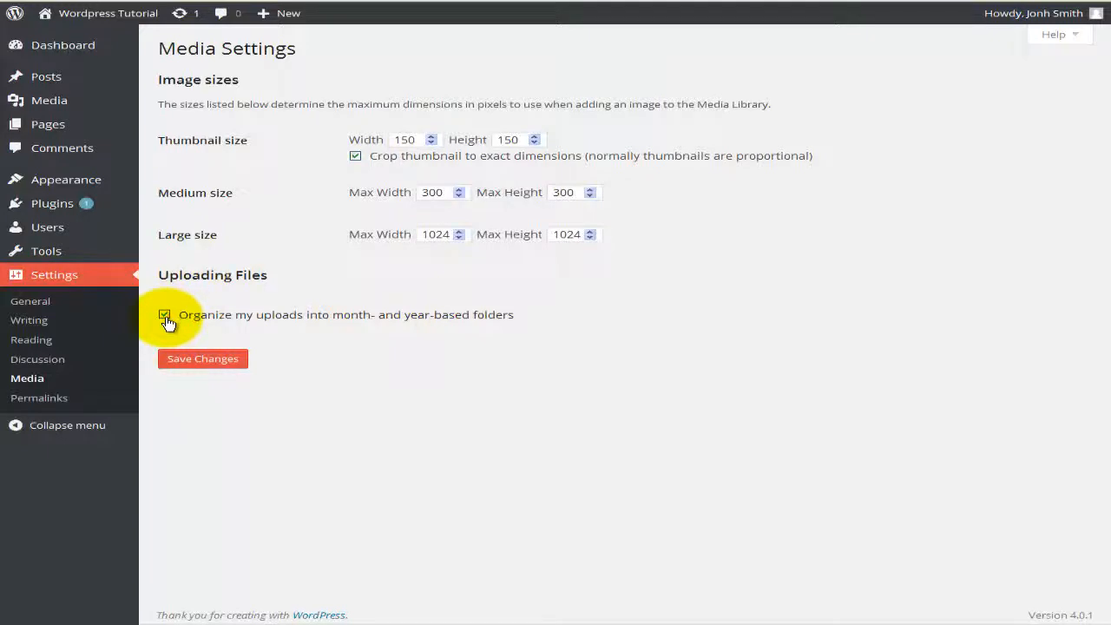
Step: Go to Settings > Permalinks after reviewing the Media image sizes
click(75, 400)
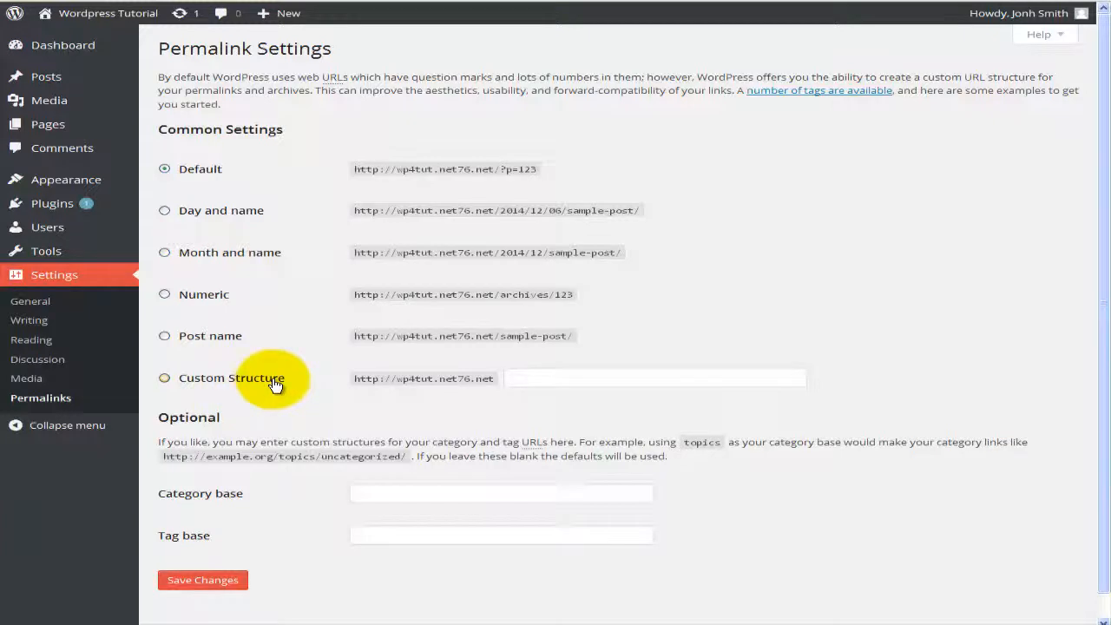
scroll(275, 384, down, 1)
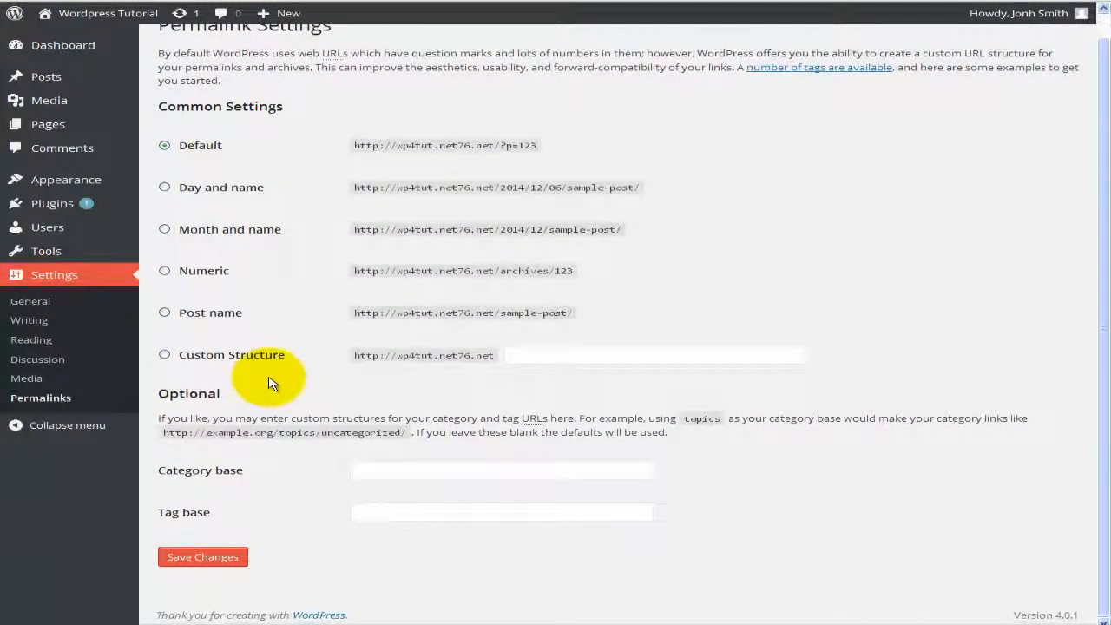
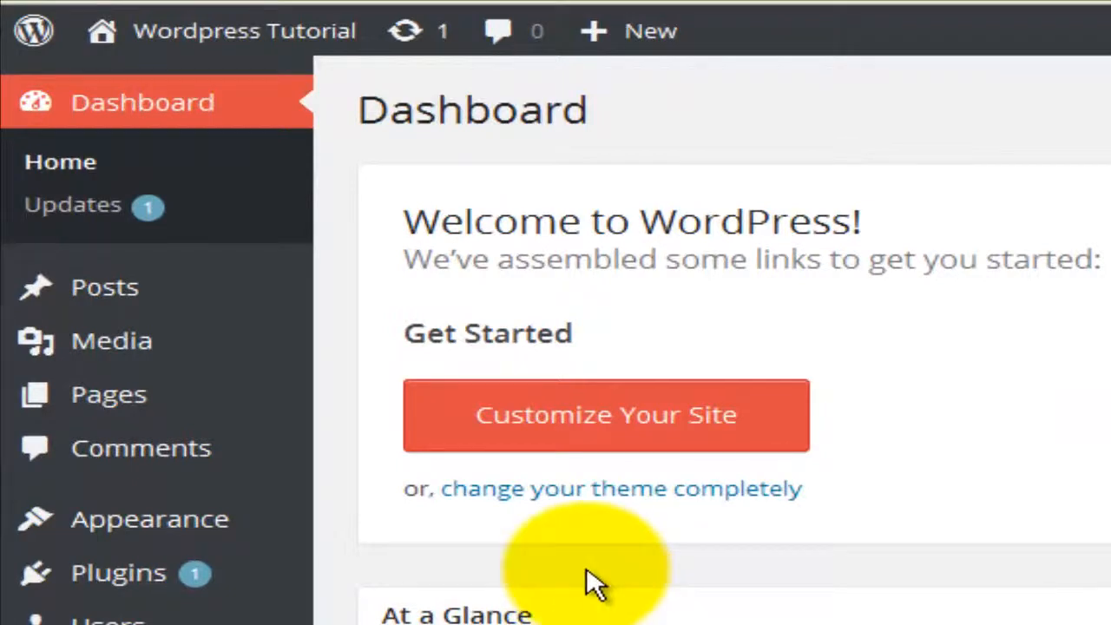
Step: Open the Media Library from the Media menu in the admin sidebar
mouse_move(218, 367)
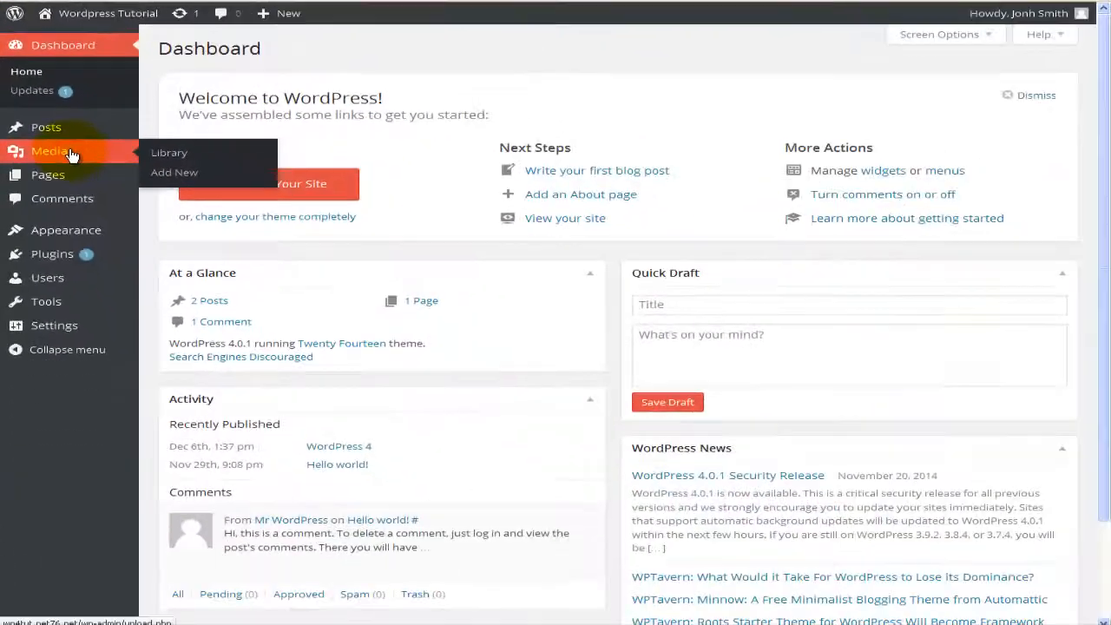
click(163, 346)
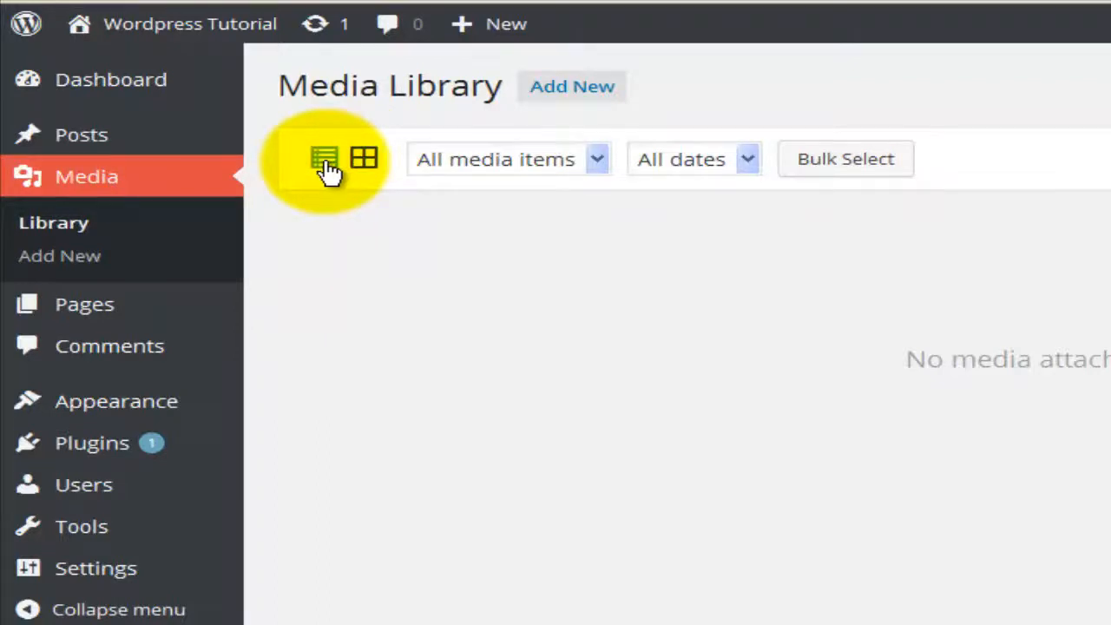
click(327, 163)
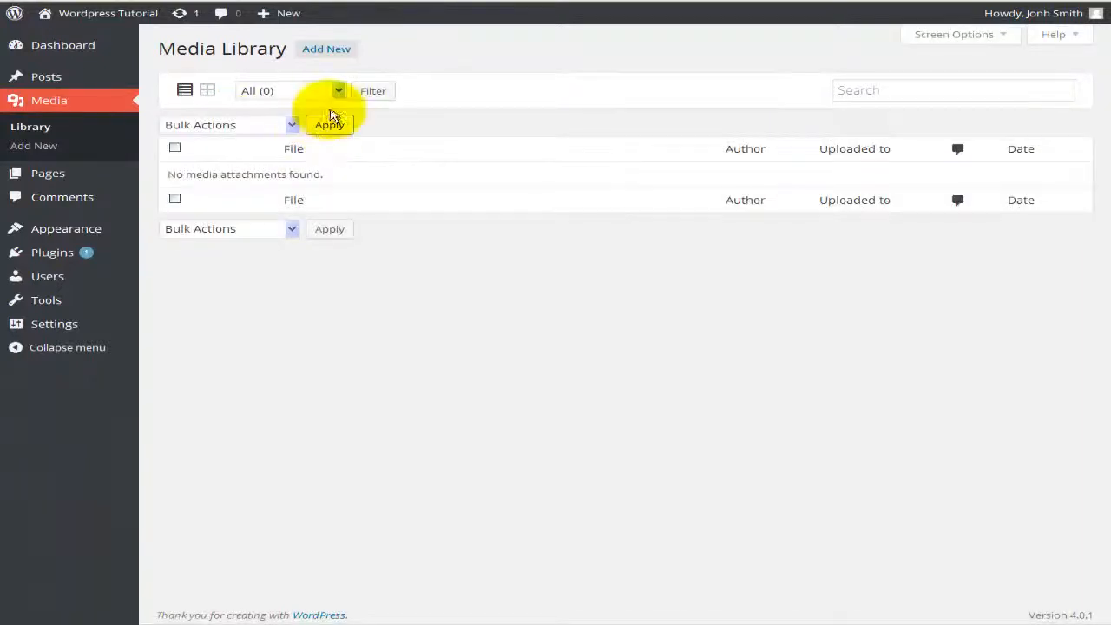
click(338, 91)
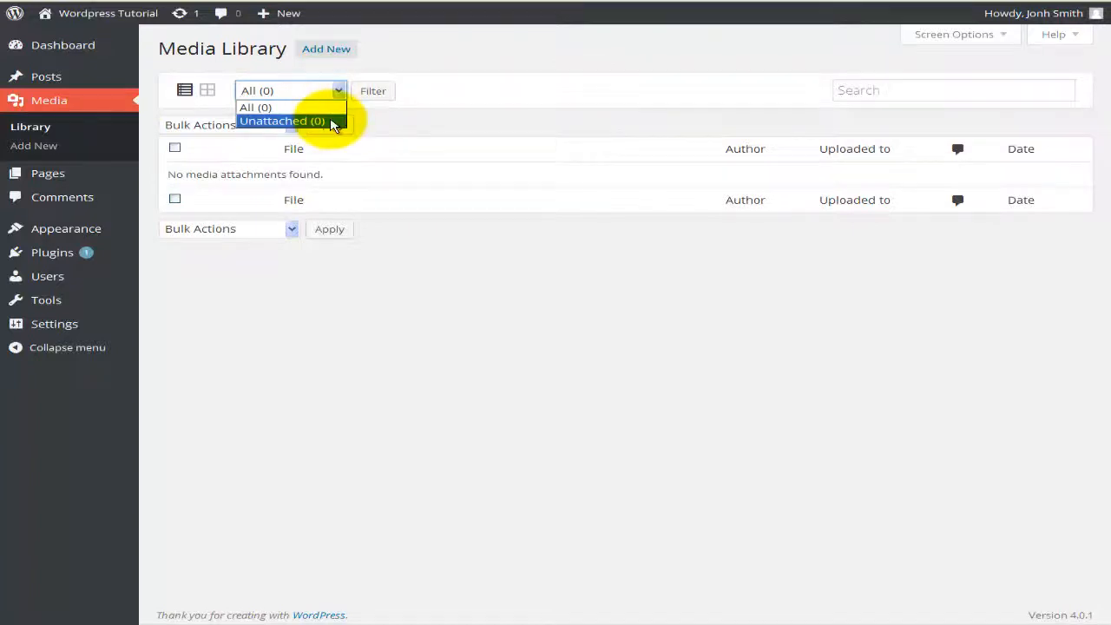
click(339, 92)
click(209, 92)
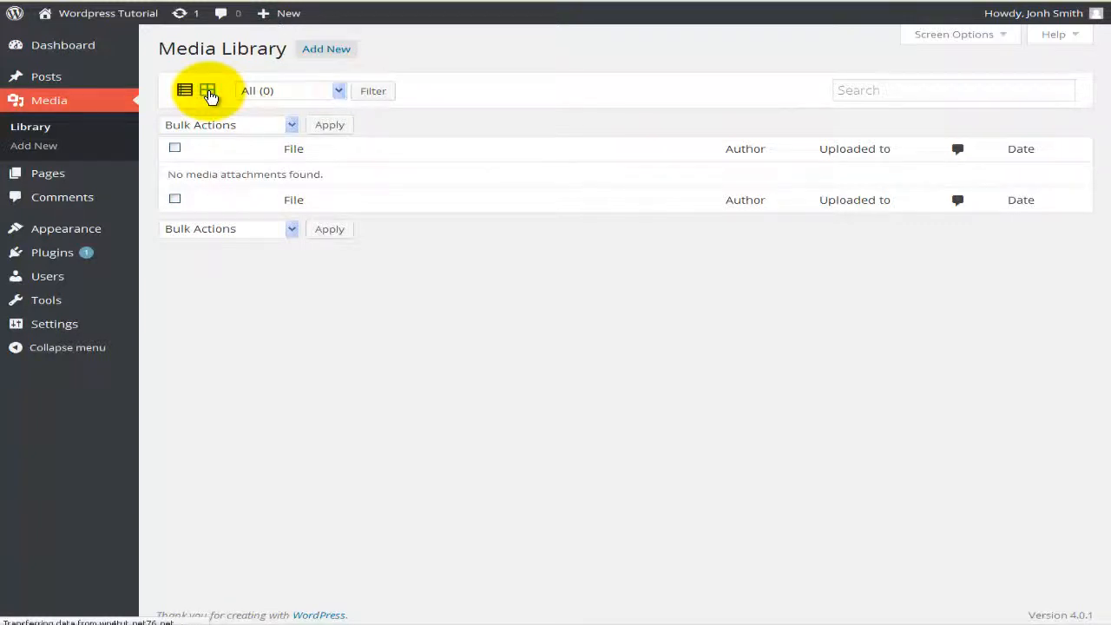
click(342, 91)
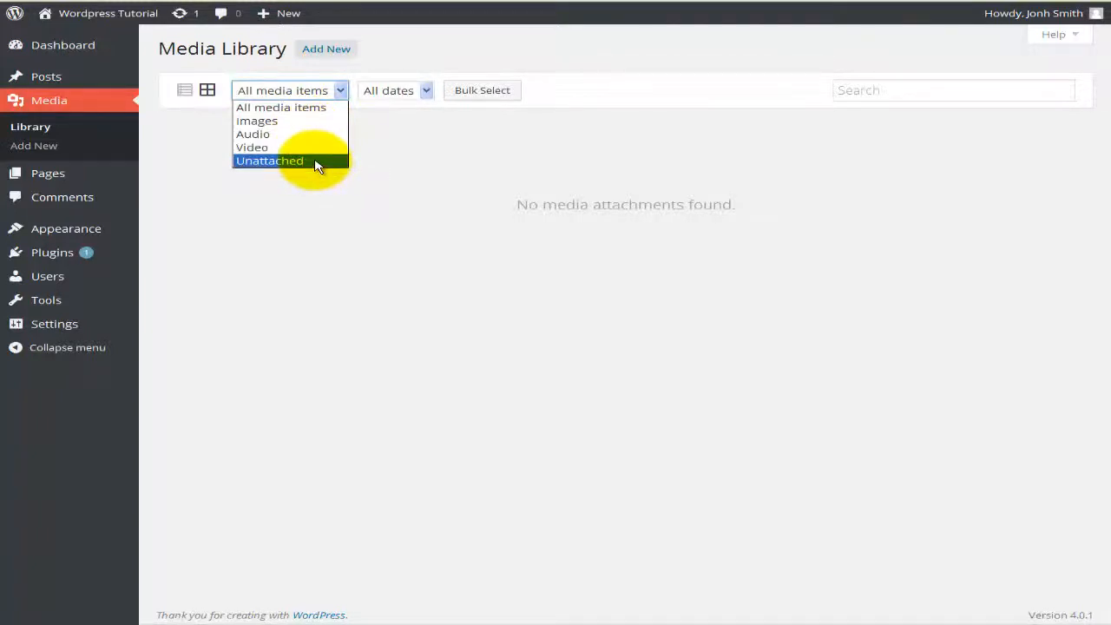
click(399, 166)
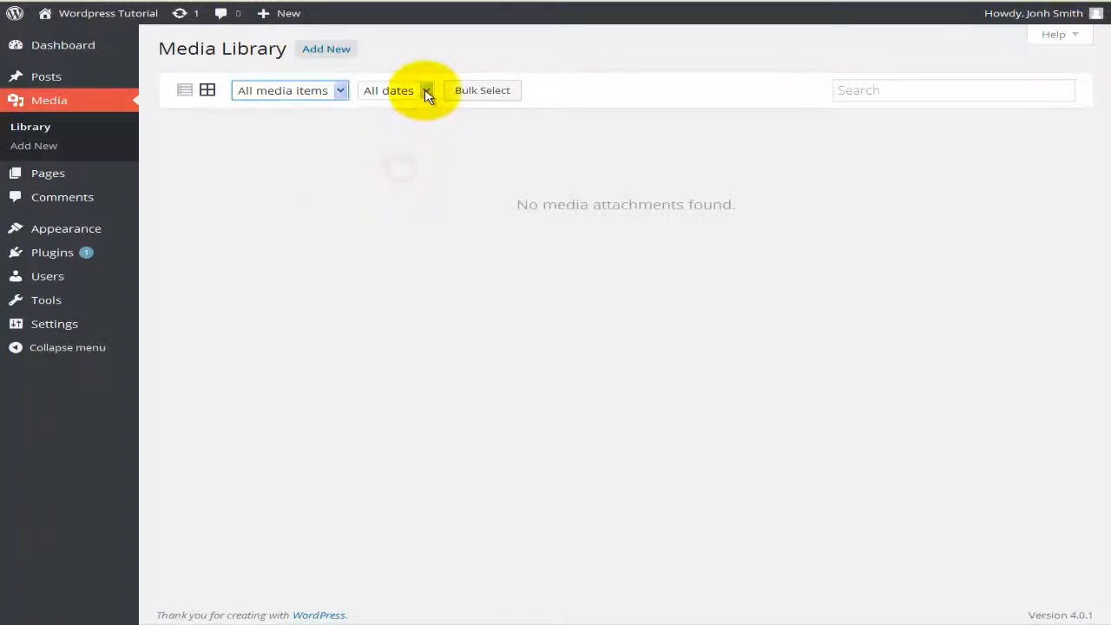
click(427, 92)
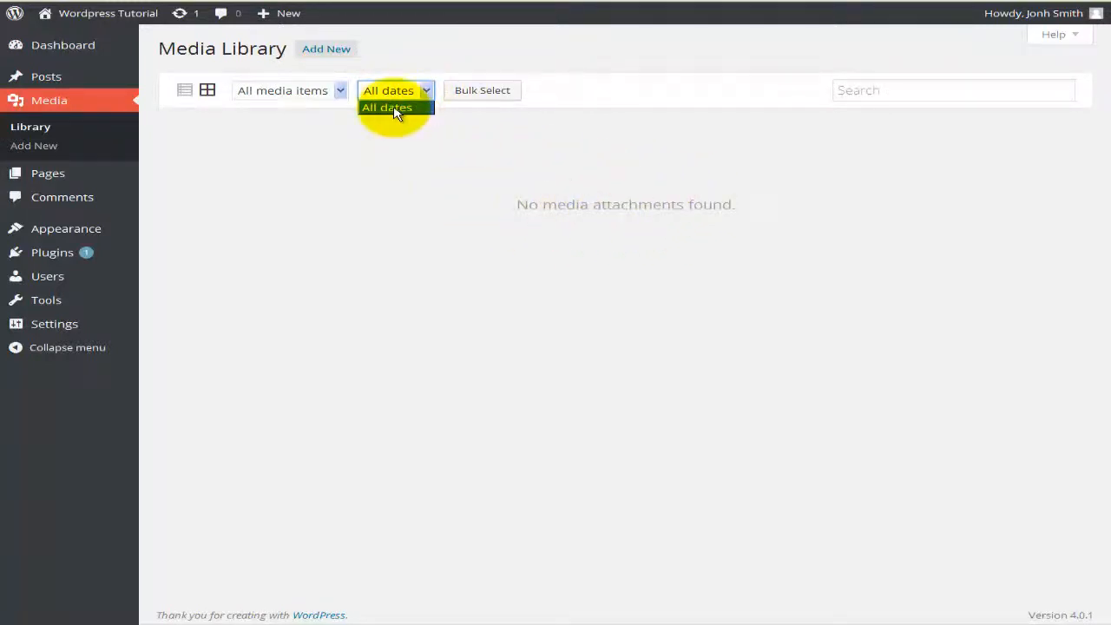
click(411, 160)
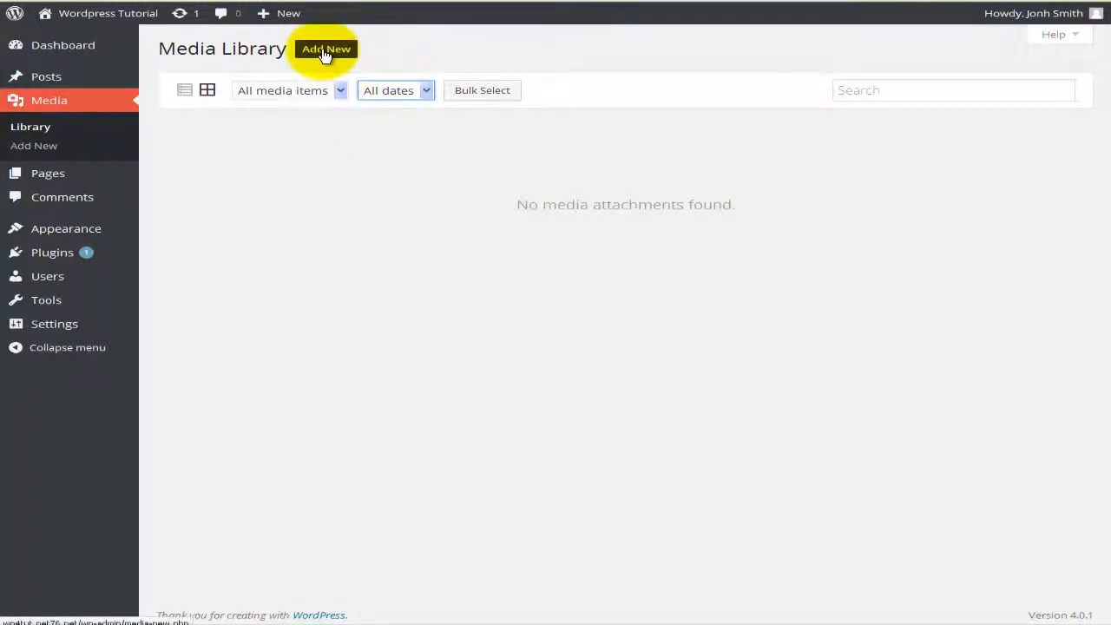
click(851, 92)
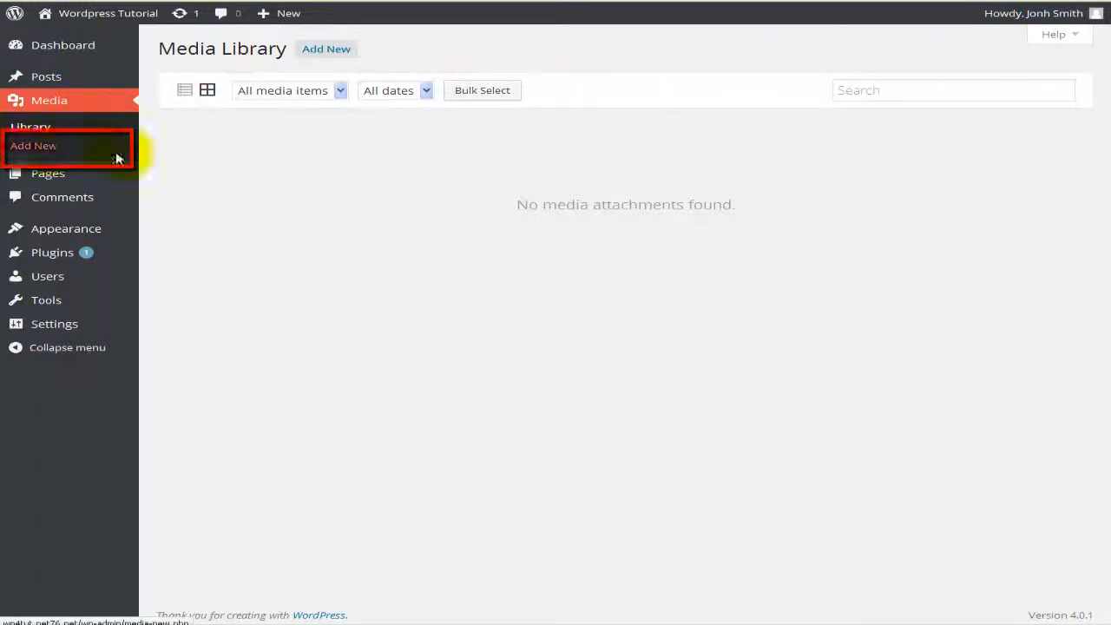
Step: Drag computer1, computer2 and the Wordpress logo from the Images folder into the upload area
click(328, 52)
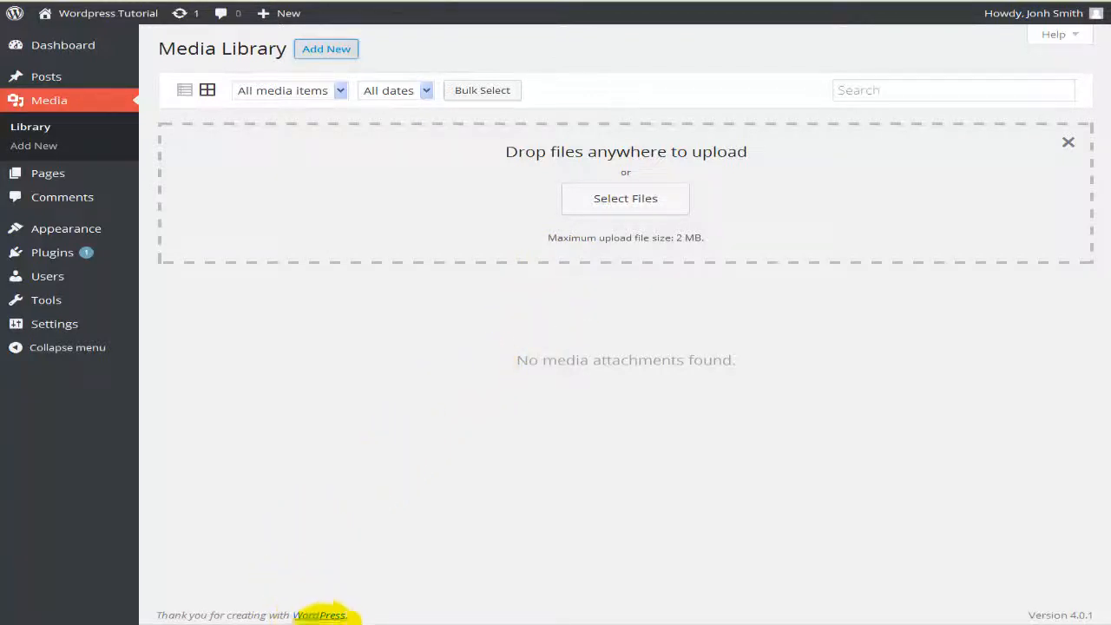
click(406, 618)
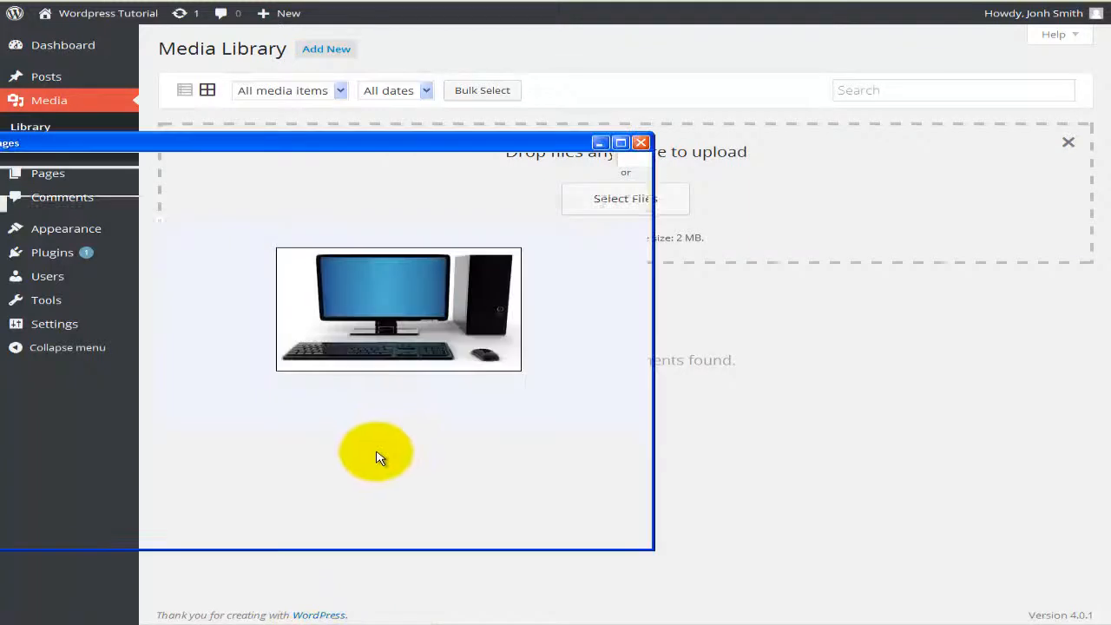
drag(200, 469, 756, 199)
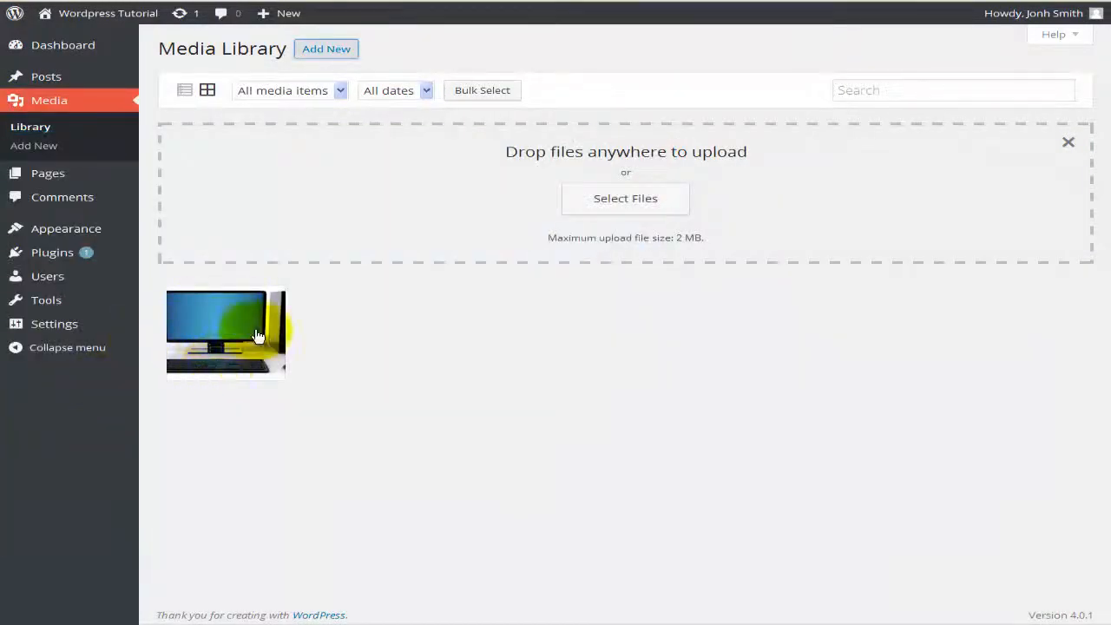
click(286, 618)
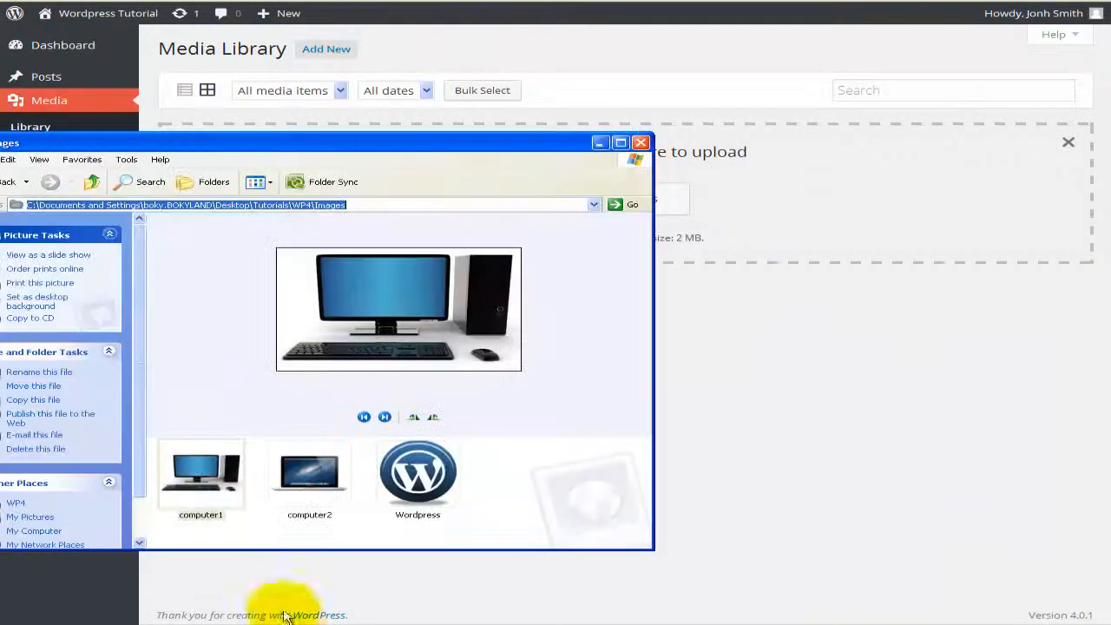
drag(297, 512, 523, 373)
drag(417, 474, 757, 279)
click(599, 142)
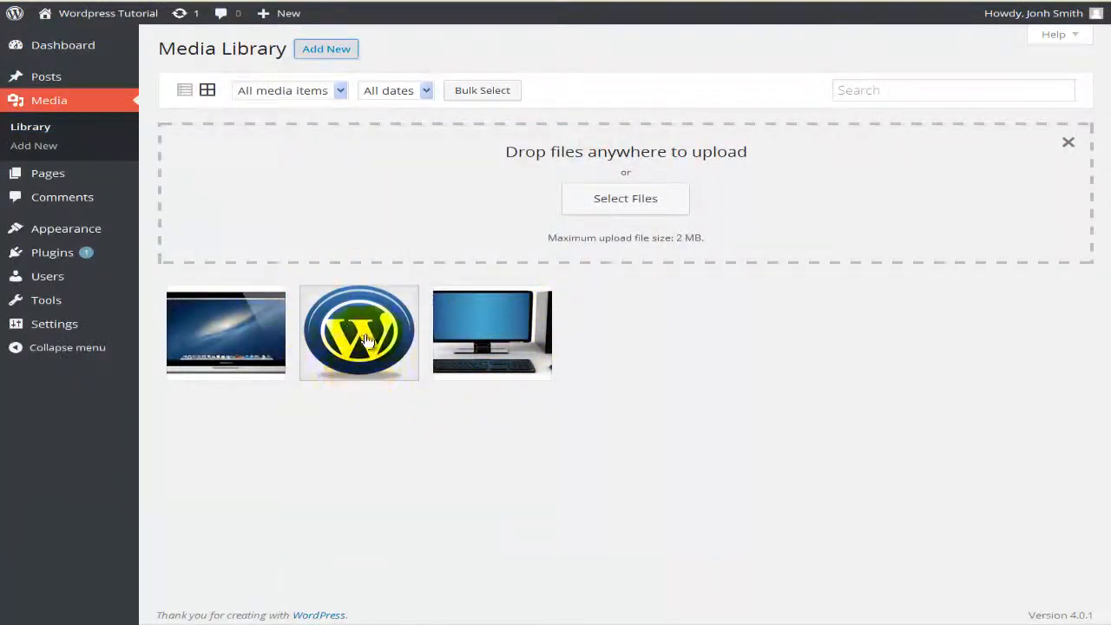
Step: Switch the Media Library to list view and review the three image rows
click(183, 92)
mouse_move(359, 211)
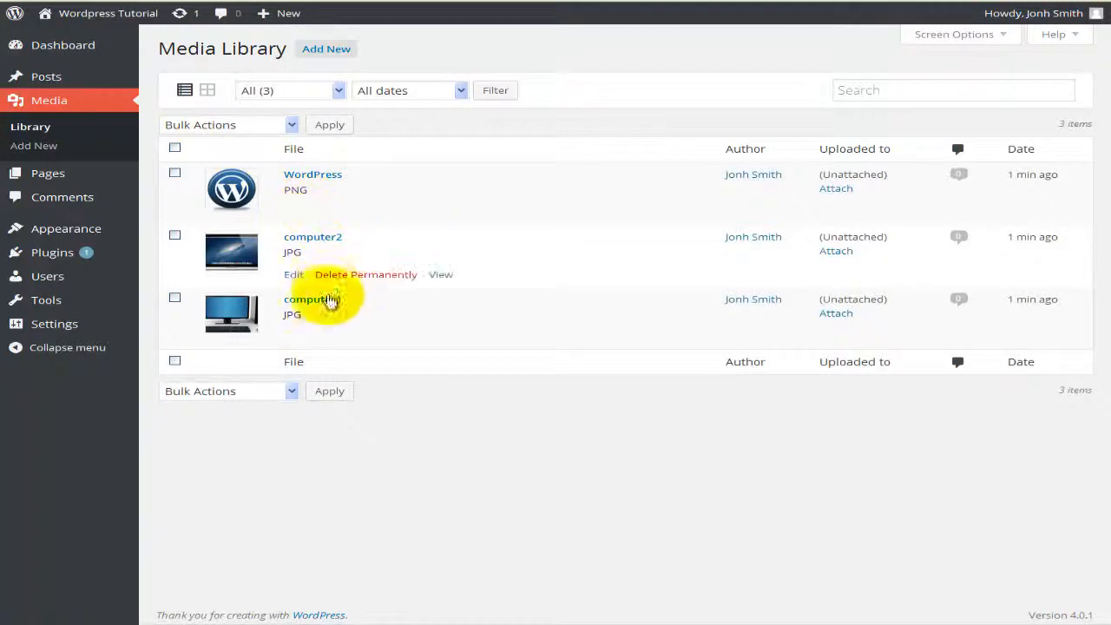
mouse_move(314, 249)
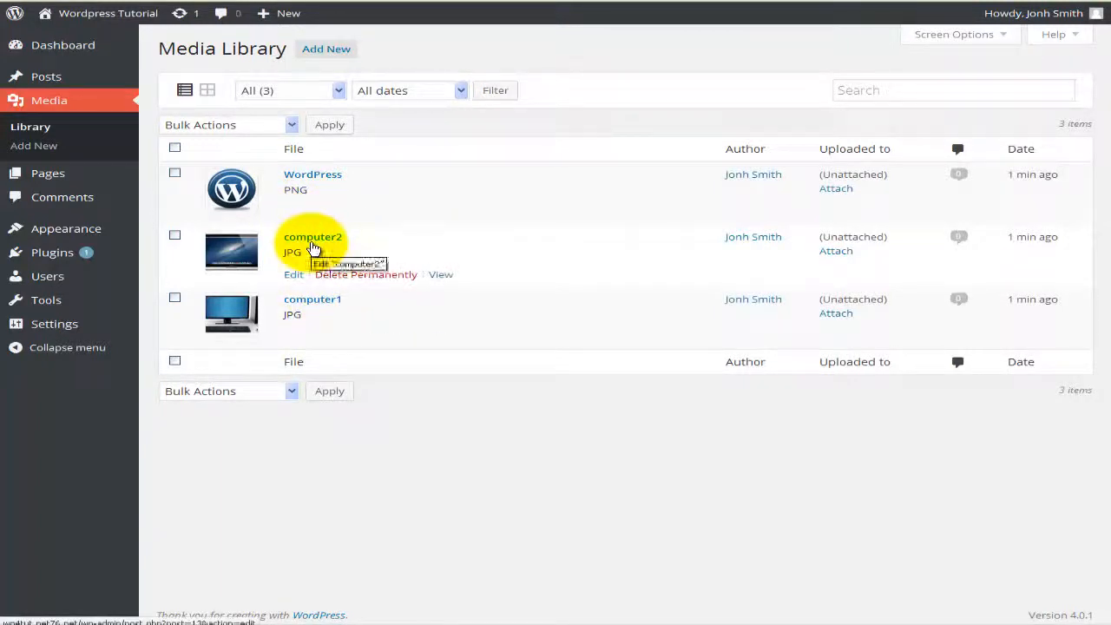
mouse_move(316, 180)
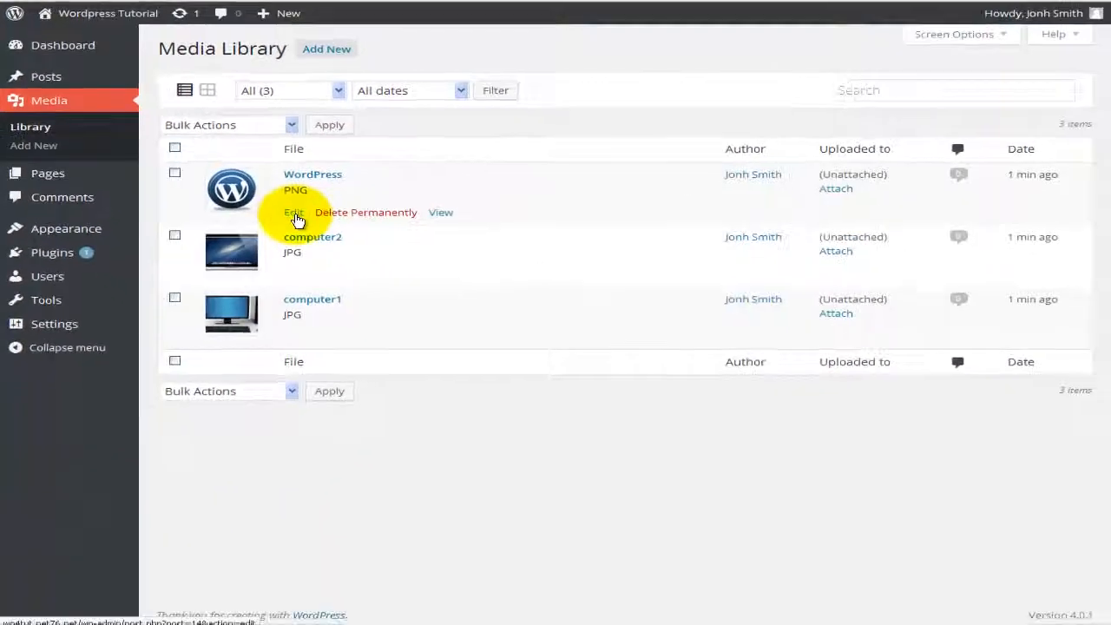
Step: Rename the WordPress logo image to icon_WP and give it the caption 'Icon for Wordpress'
click(294, 215)
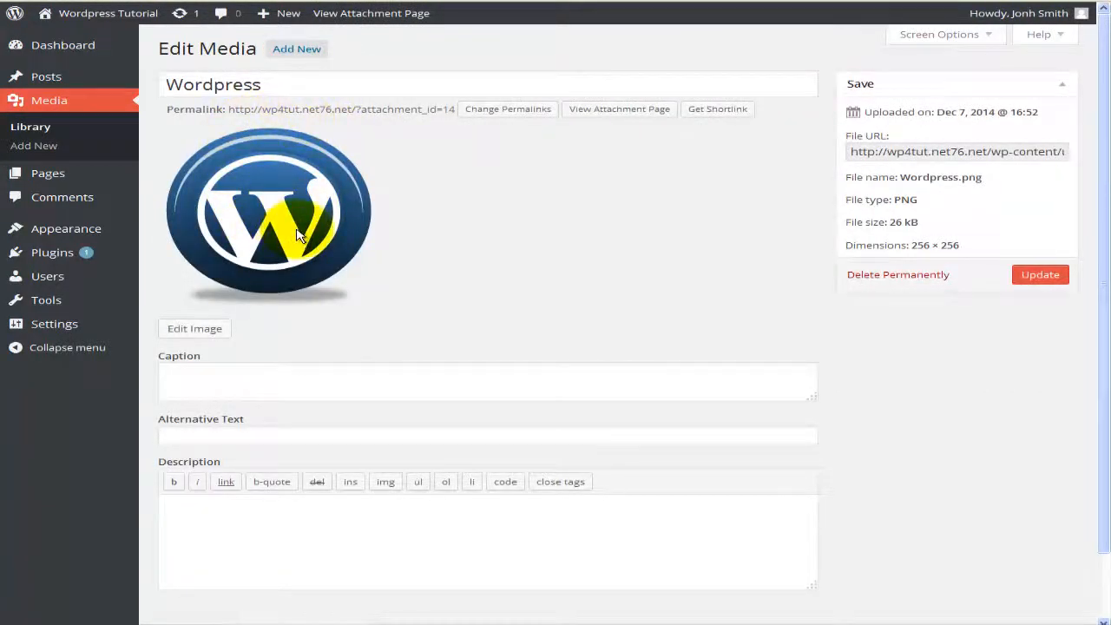
click(269, 87)
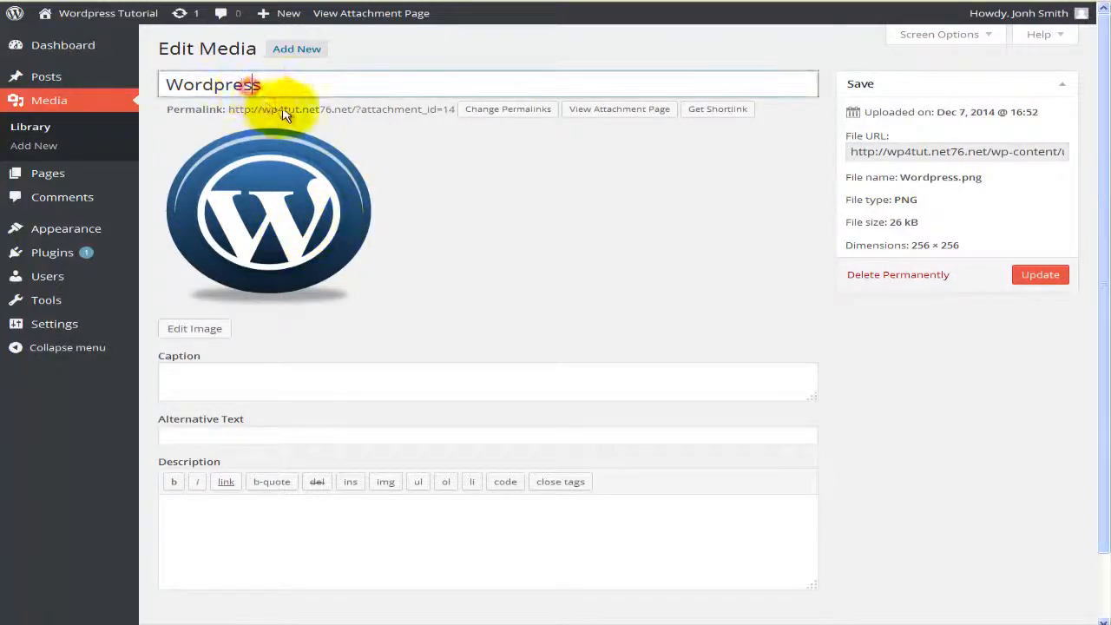
drag(280, 87, 147, 76)
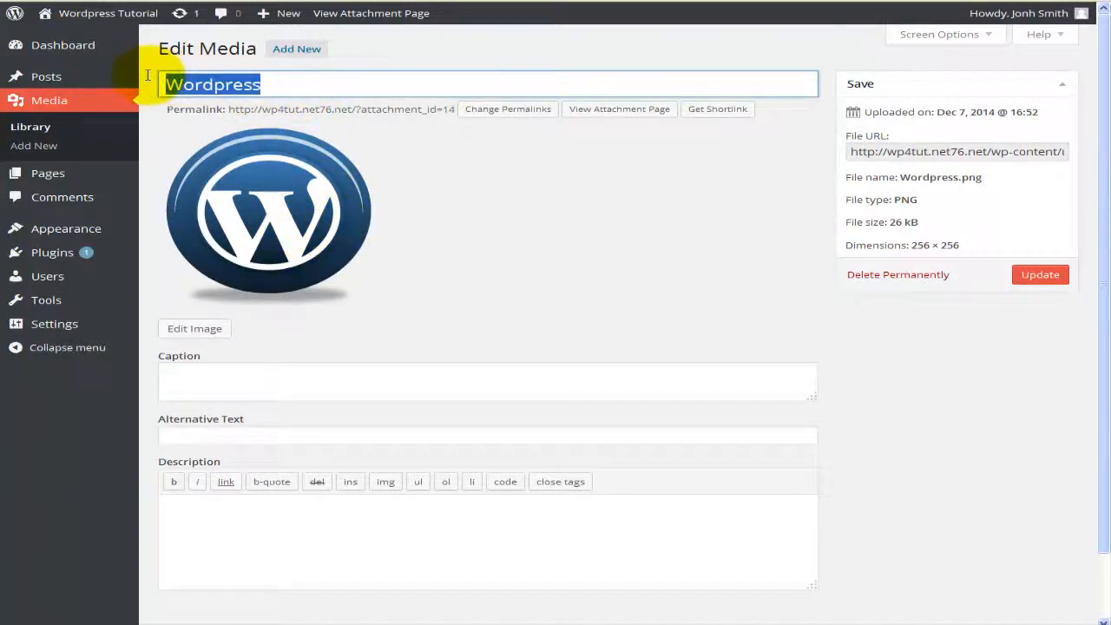
text(icon_WP)
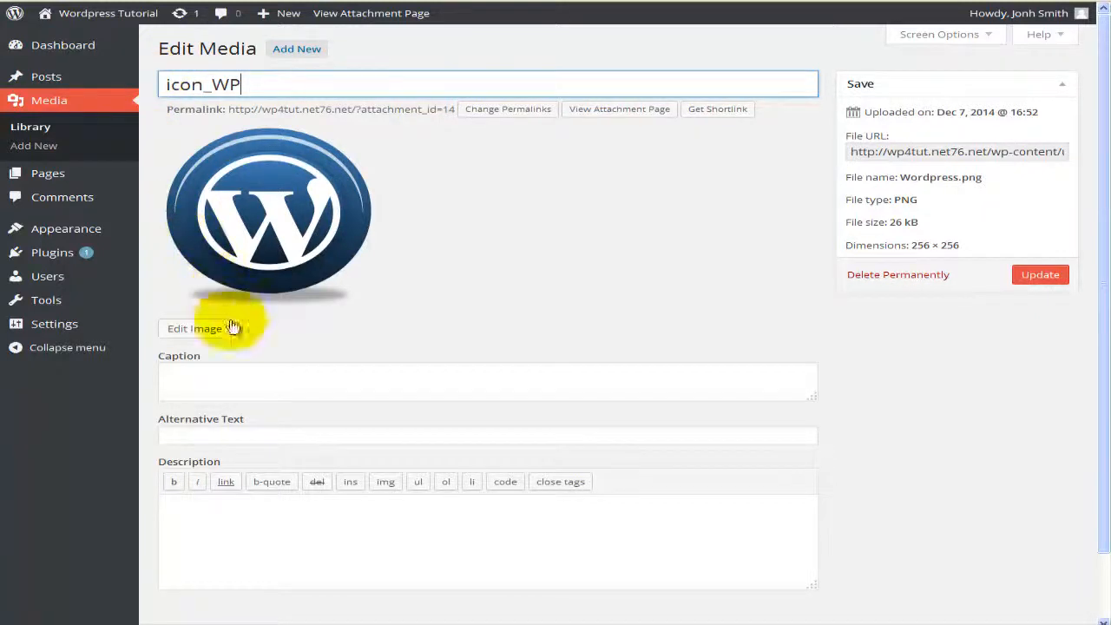
click(237, 371)
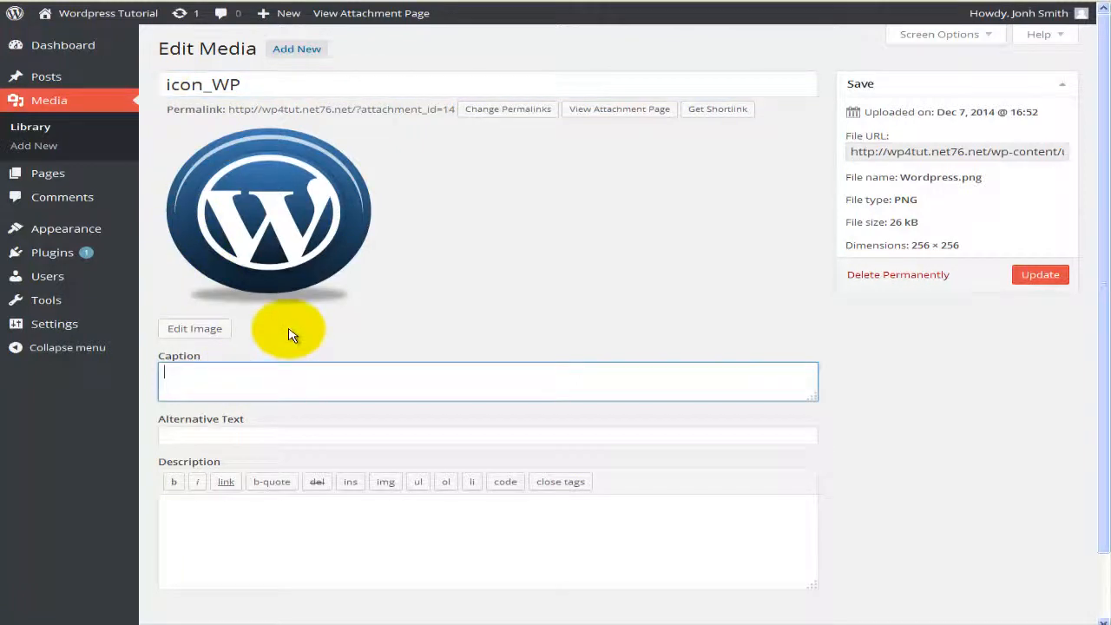
text(Icon for Wordpress)
Step: Set the alternative text to 'Incon', select the file URL, and update the image
click(250, 436)
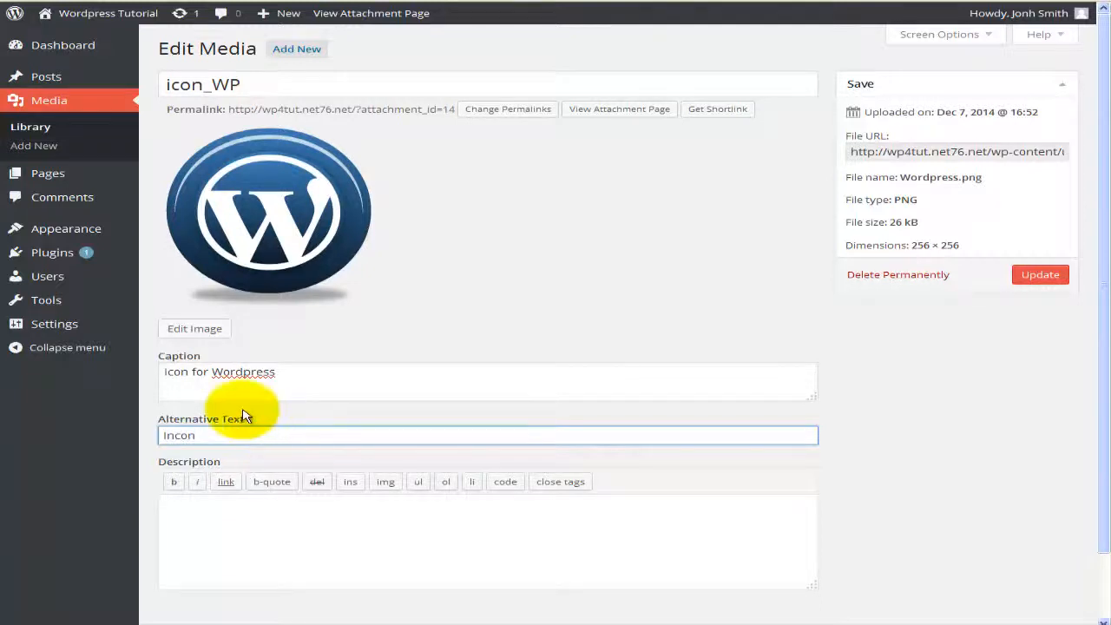
click(203, 519)
scroll(206, 509, down, 1)
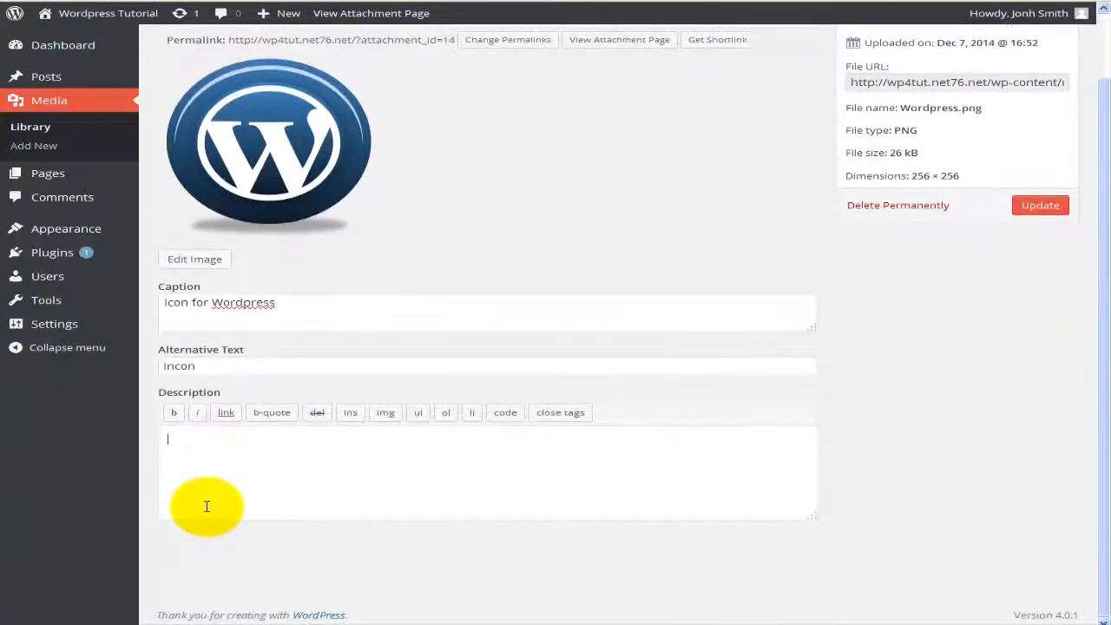
scroll(209, 502, up, 2)
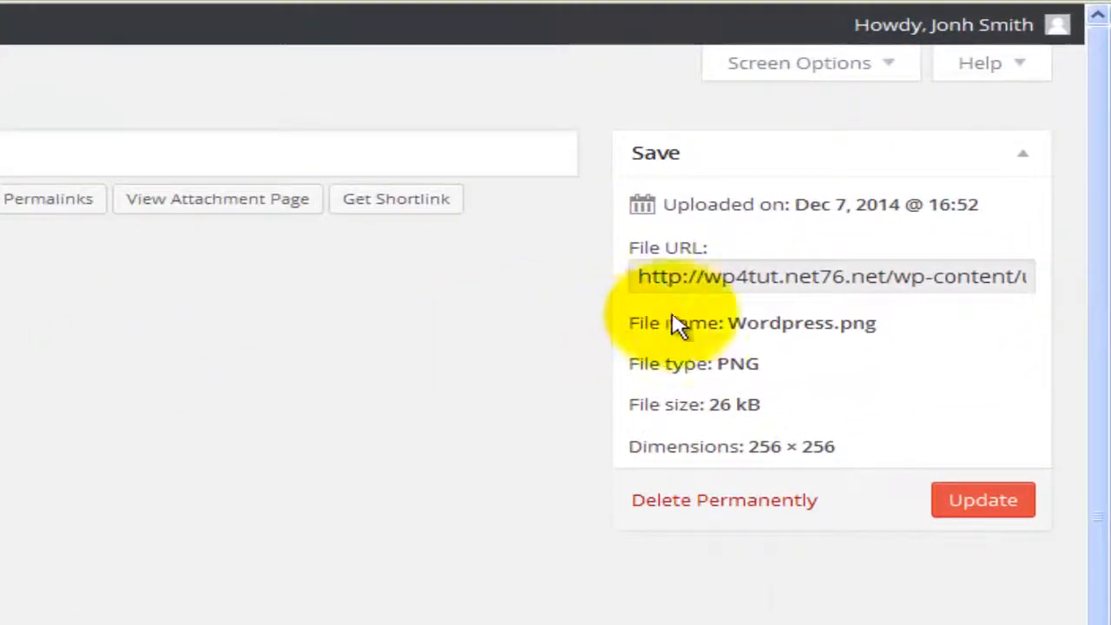
click(653, 276)
drag(636, 279, 1054, 280)
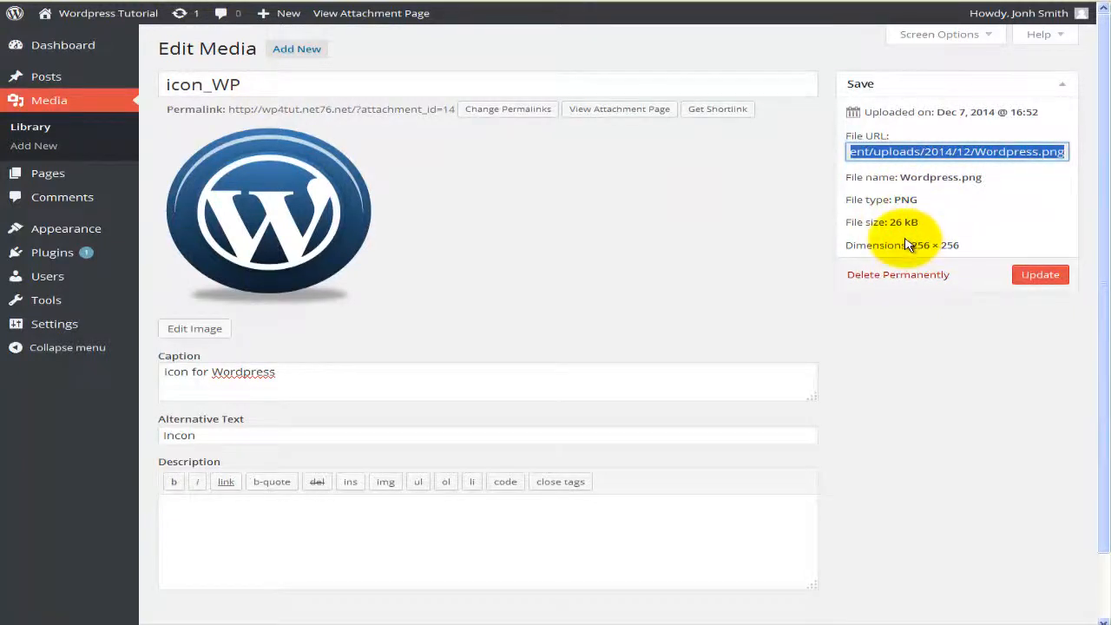
click(1035, 276)
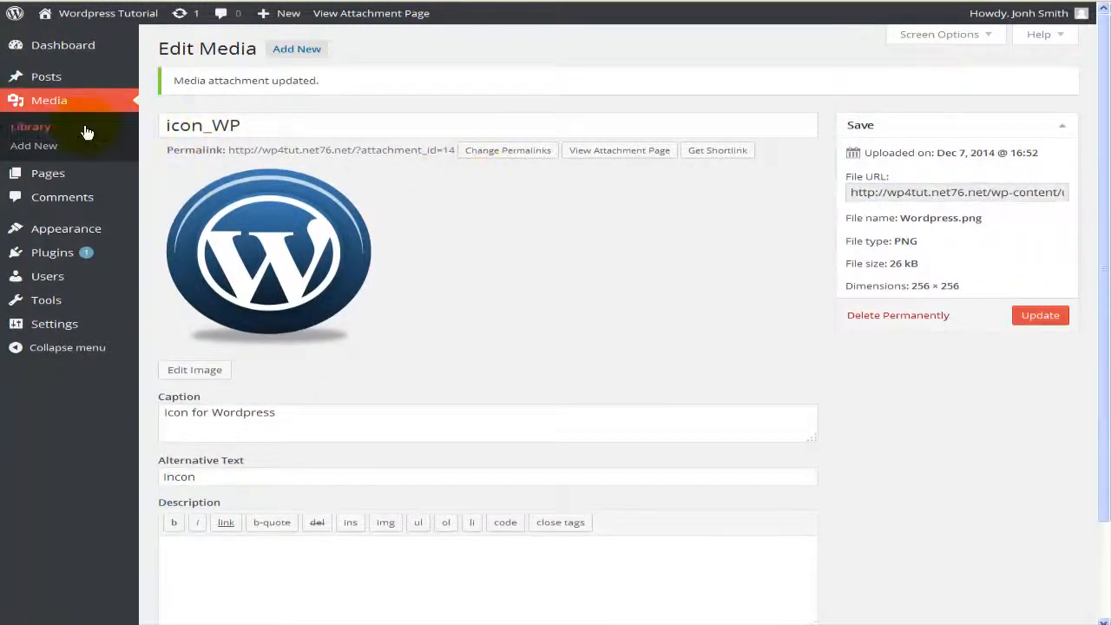
Step: Attach the icon_WP image to the Wordpress 4 post from the Media Library list
click(85, 130)
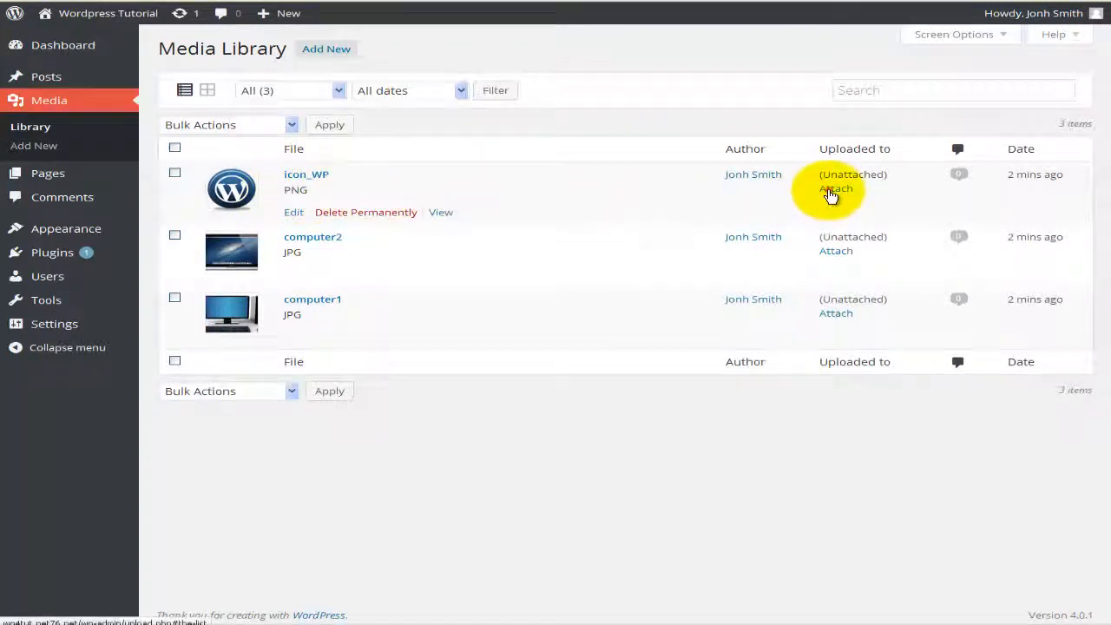
click(830, 192)
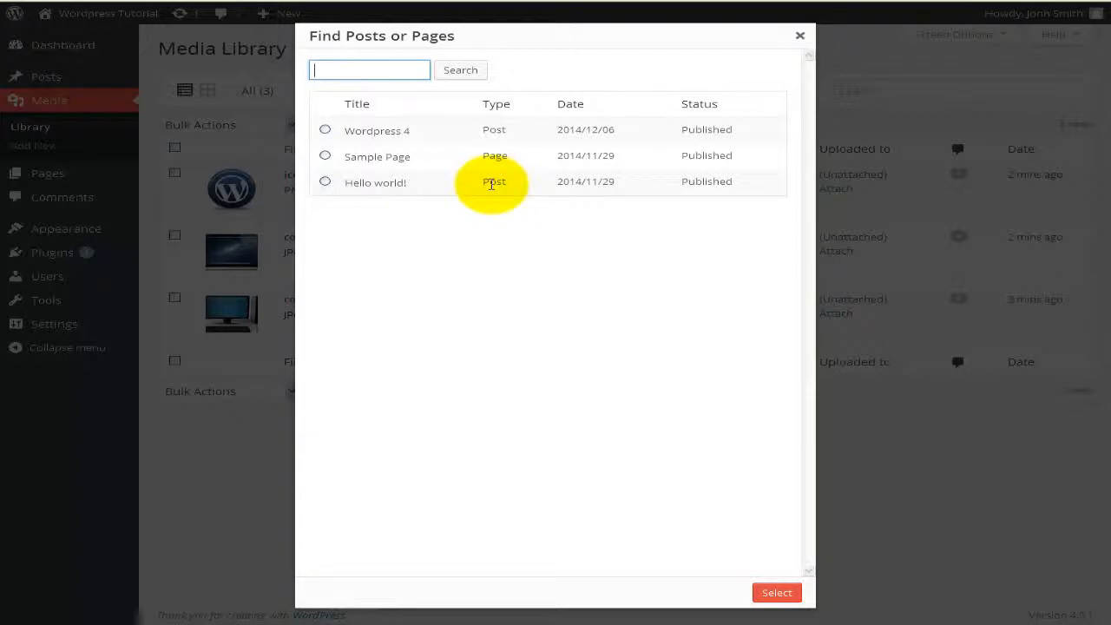
click(324, 129)
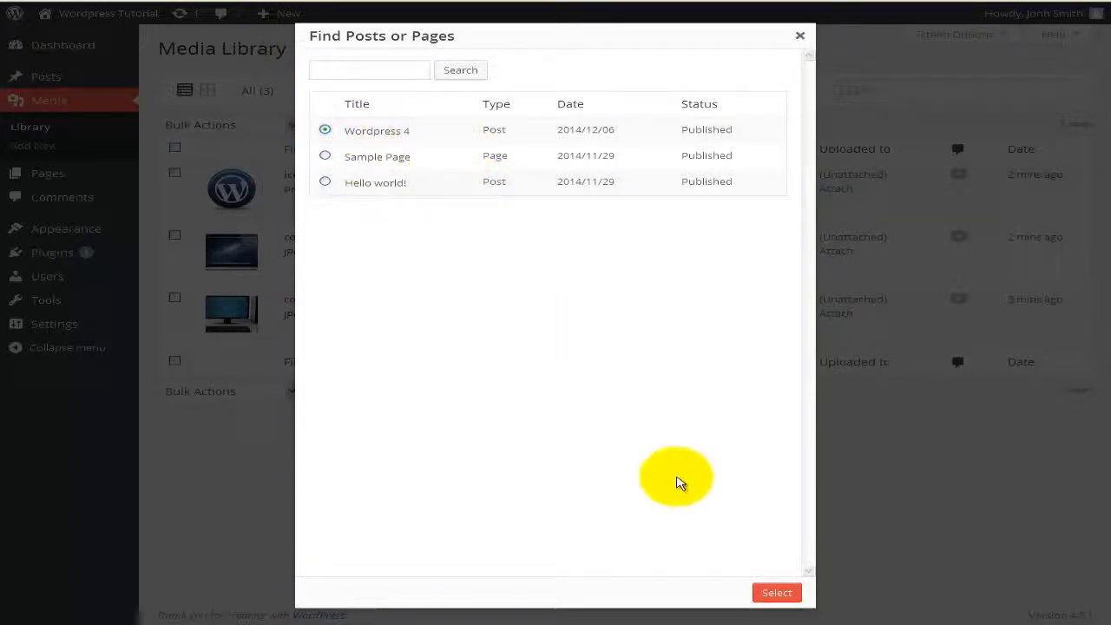
click(782, 592)
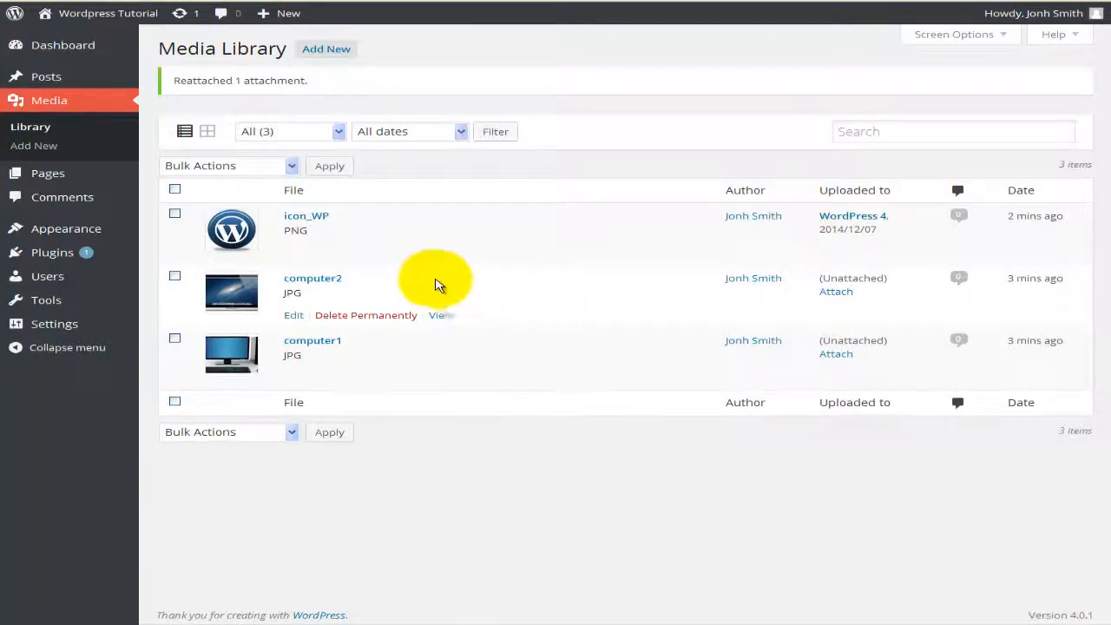
mouse_move(86, 78)
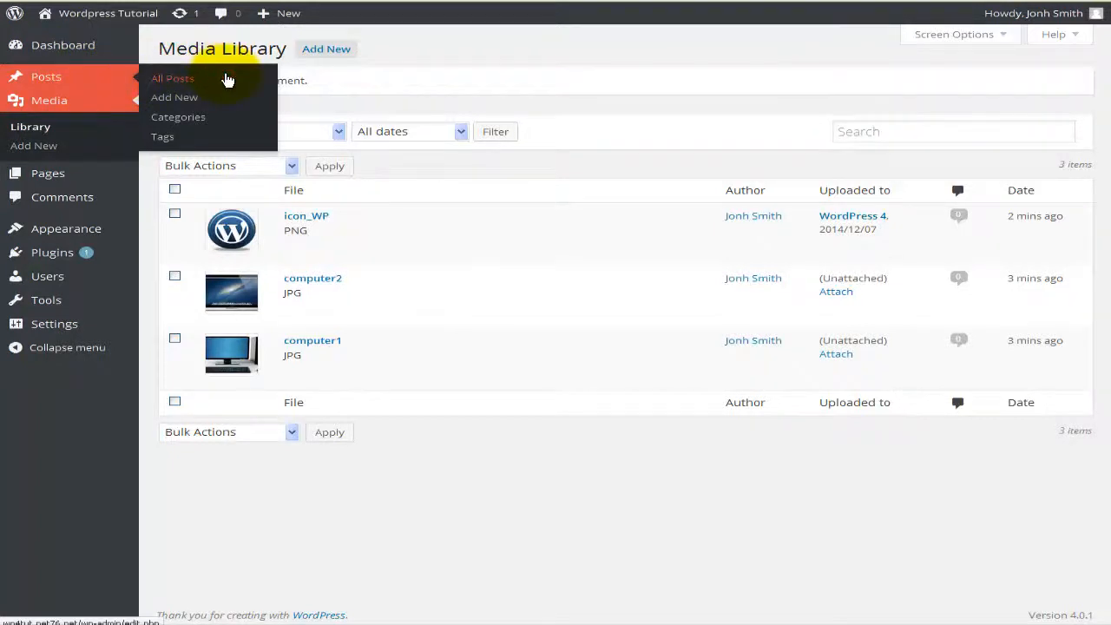
Step: Open the Wordpress 4 post for editing from All Posts
click(226, 79)
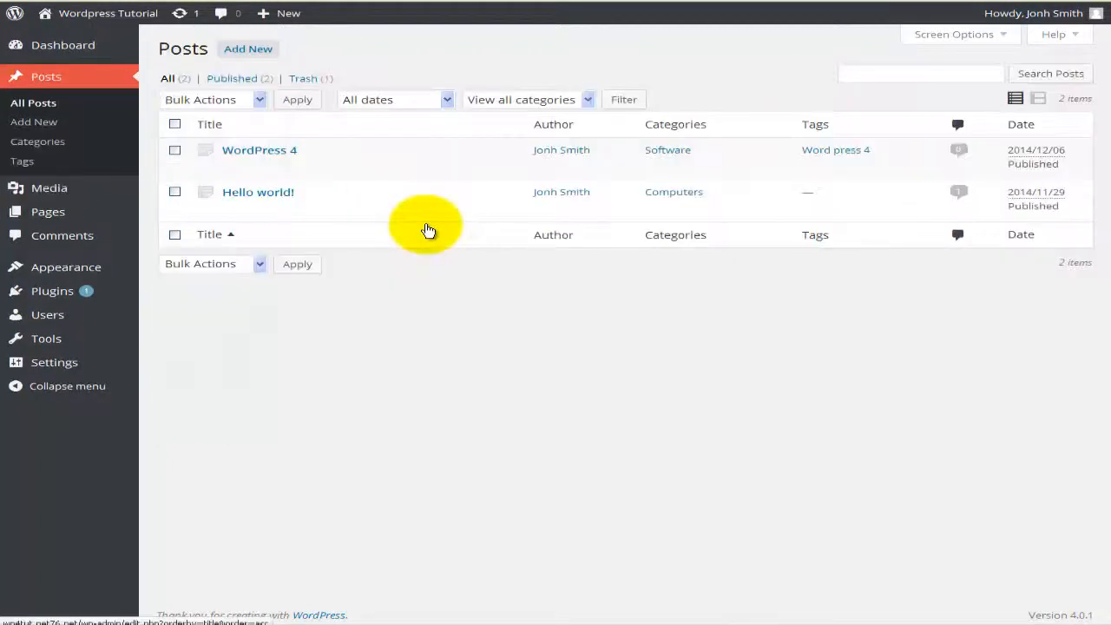
mouse_move(257, 164)
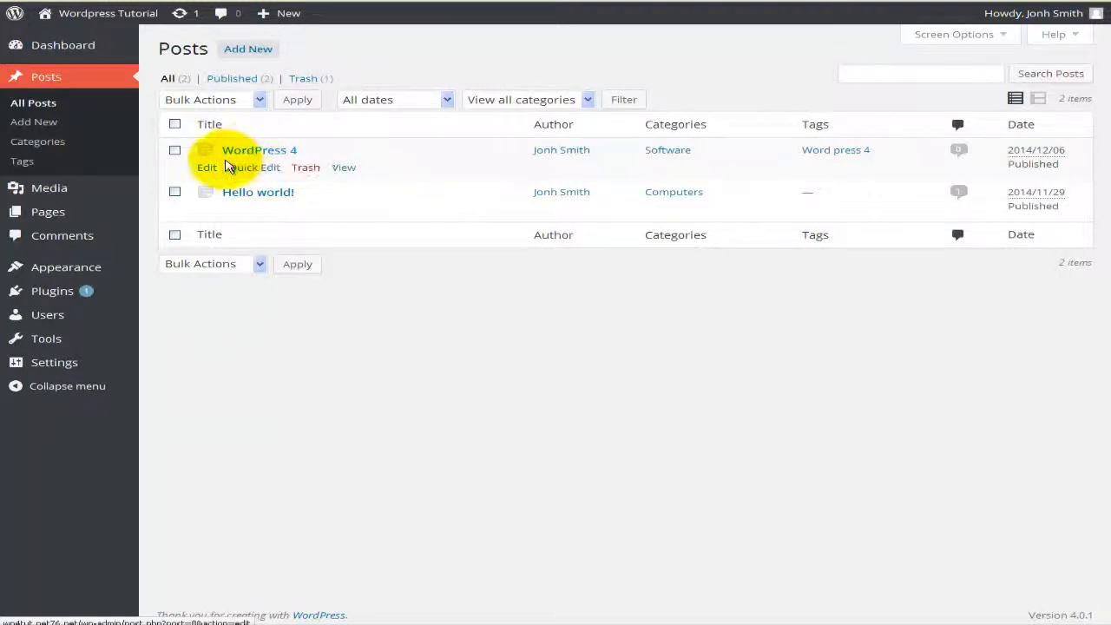
click(207, 170)
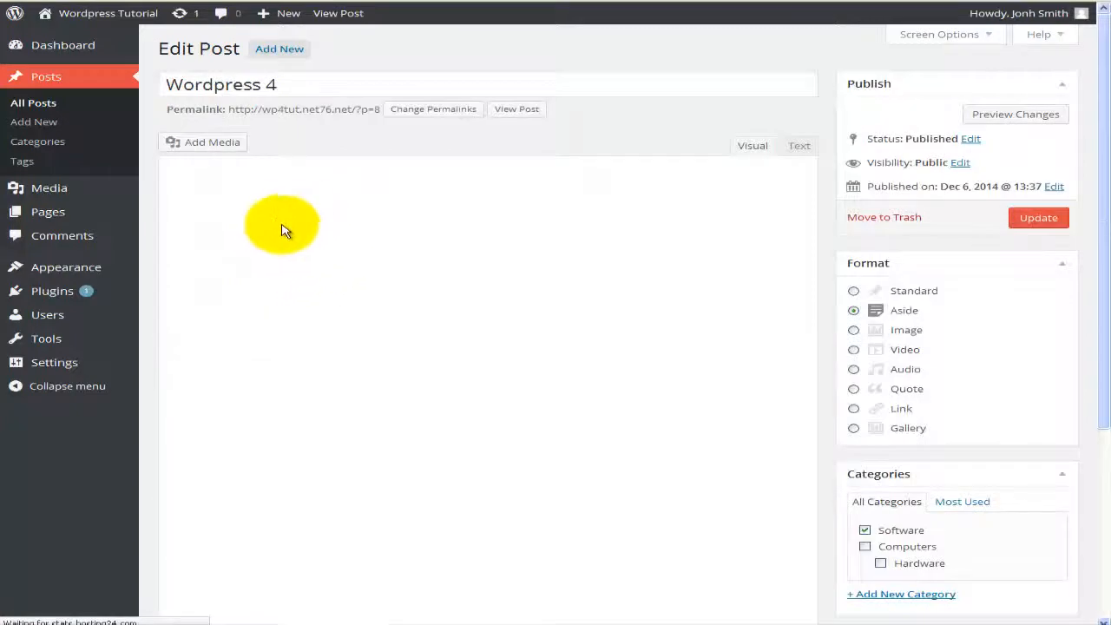
scroll(333, 293, down, 1)
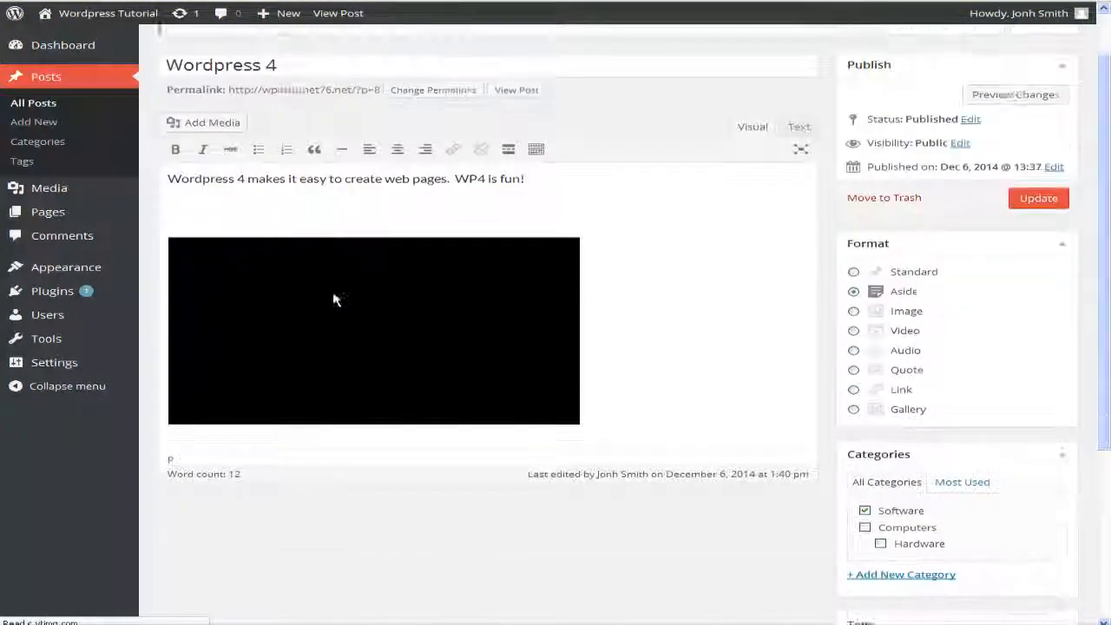
scroll(596, 342, down, 1)
Step: Add an empty paragraph below the embedded video and bring up Add Media
click(595, 312)
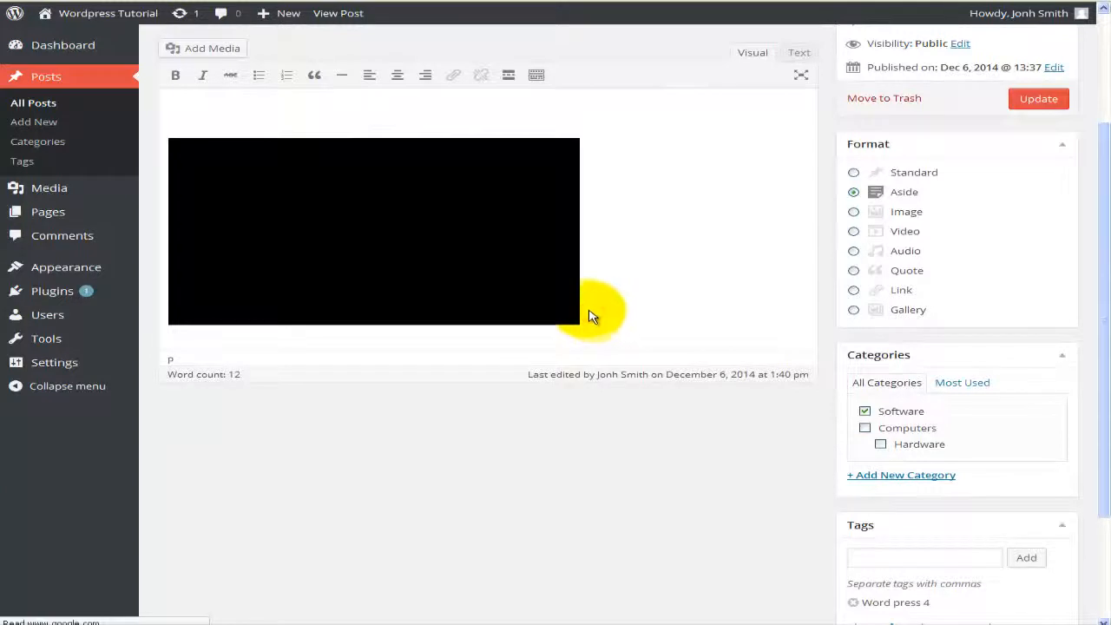
key(Return)
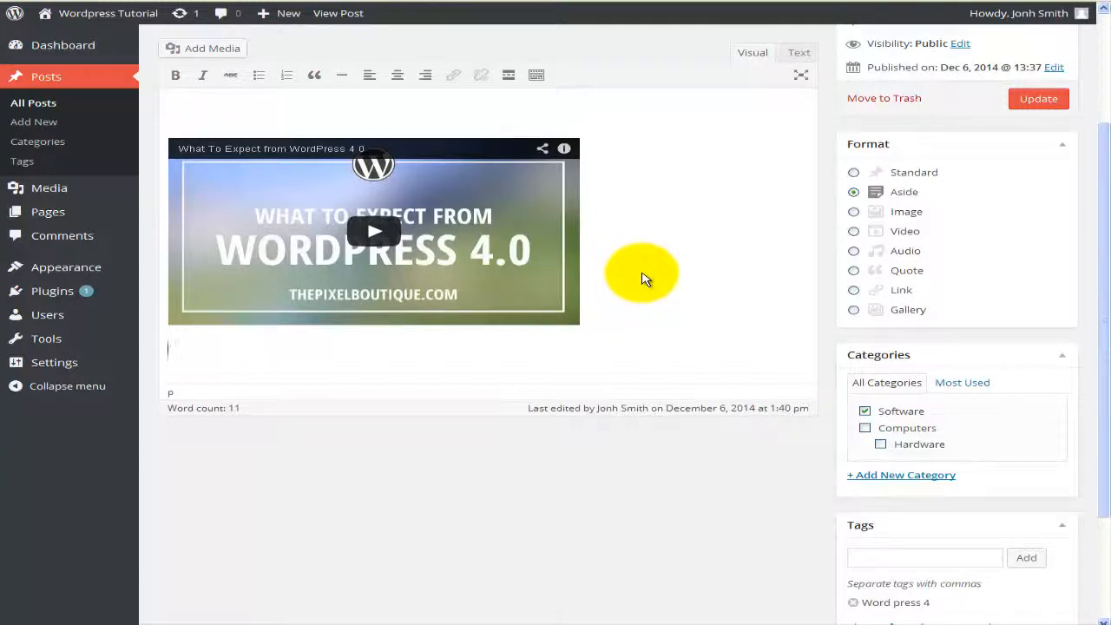
click(207, 52)
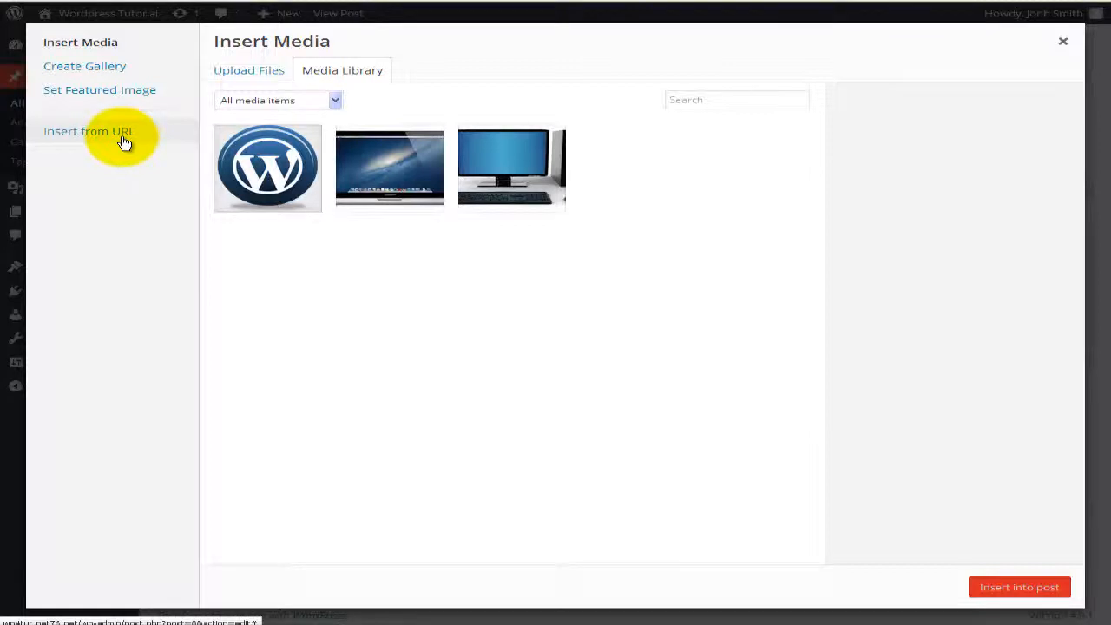
Step: Insert the WordPress logo below the video, set the post format to Standard, and update
click(272, 175)
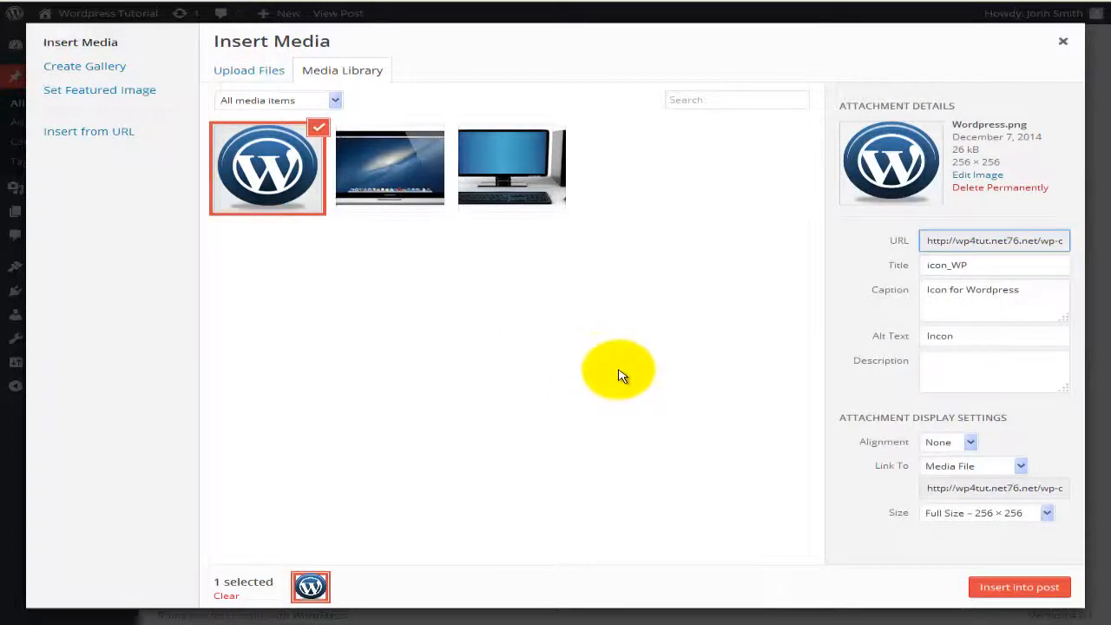
click(990, 591)
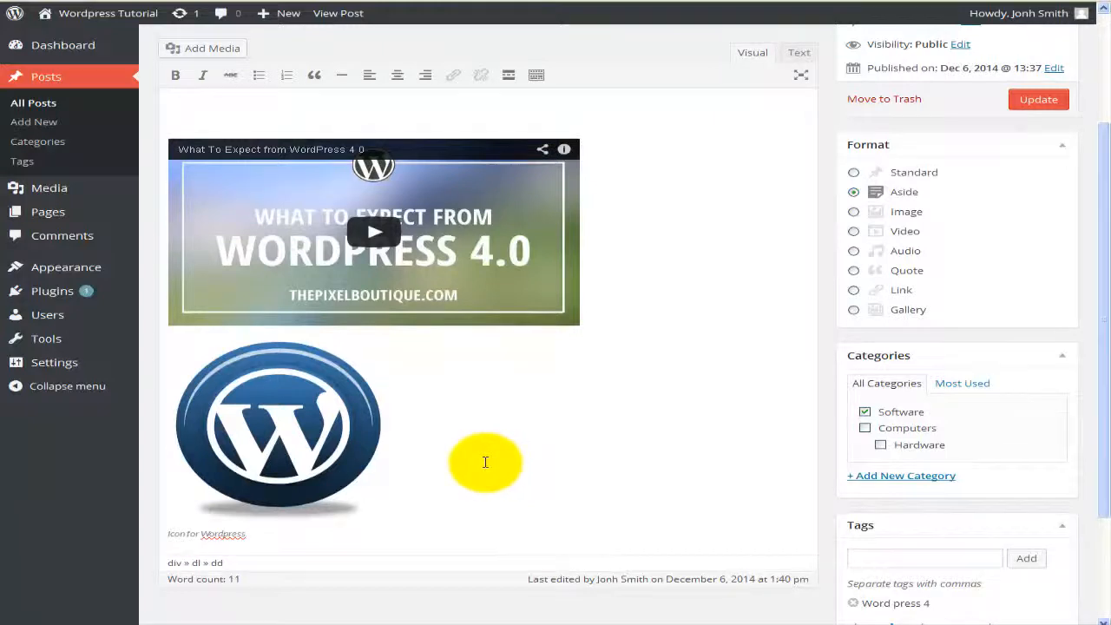
click(915, 174)
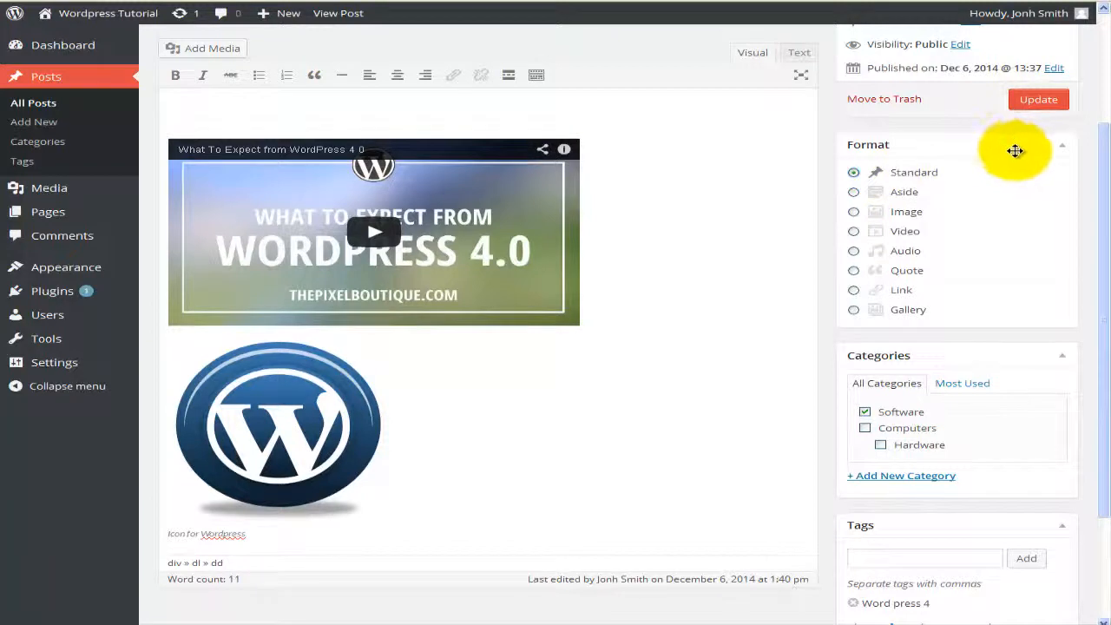
click(1033, 103)
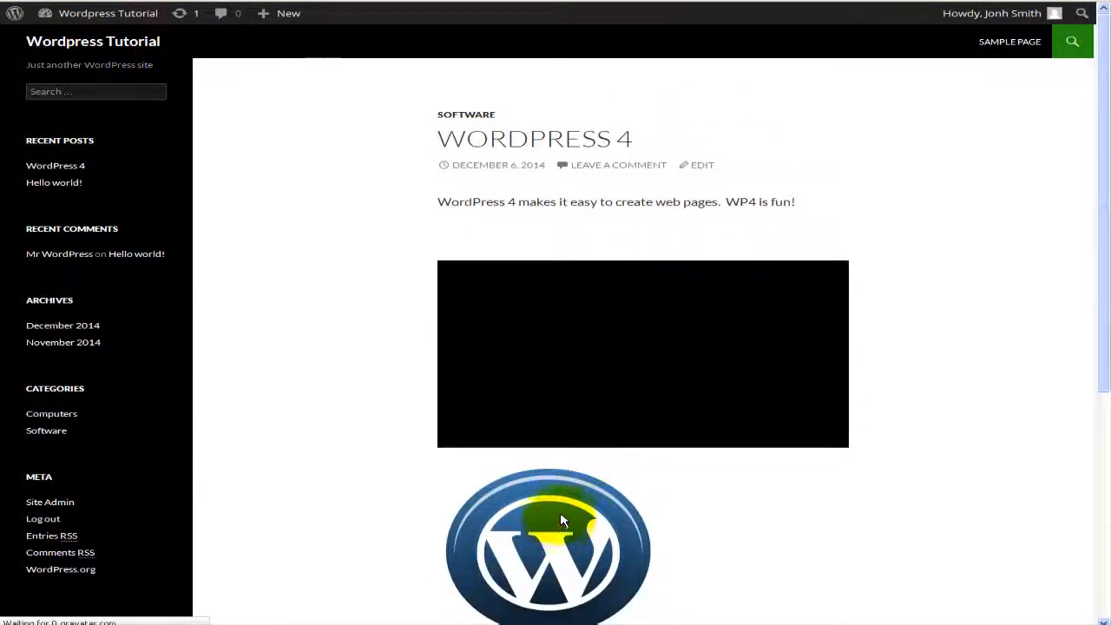
Step: Check the live Wordpress 4 post's video and logo, then head back to the Media Library
scroll(564, 474, down, 1)
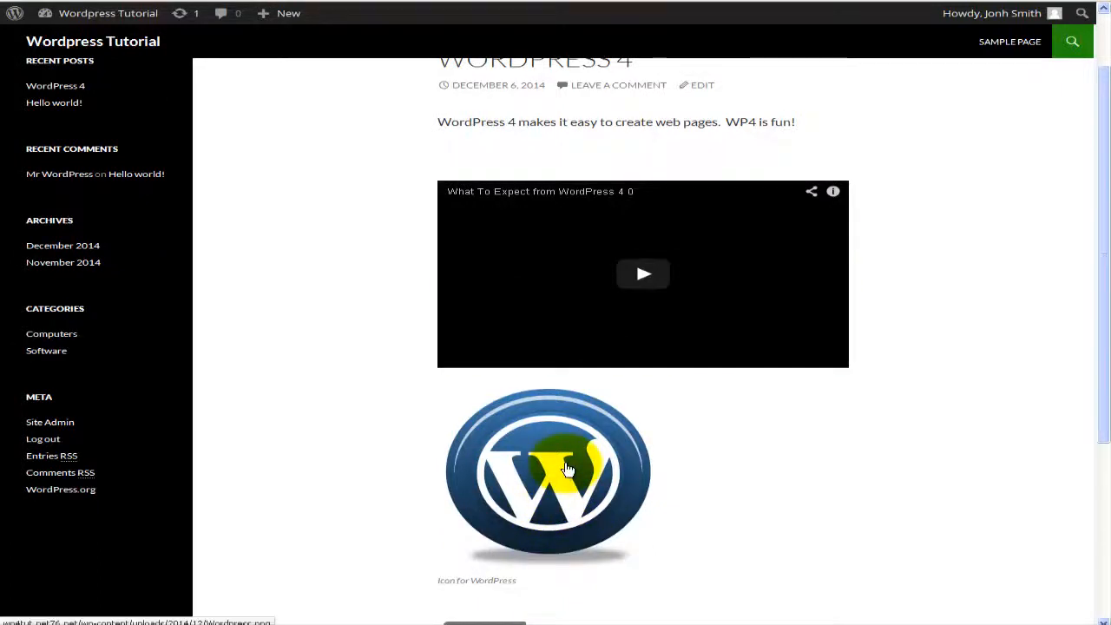
scroll(566, 469, up, 1)
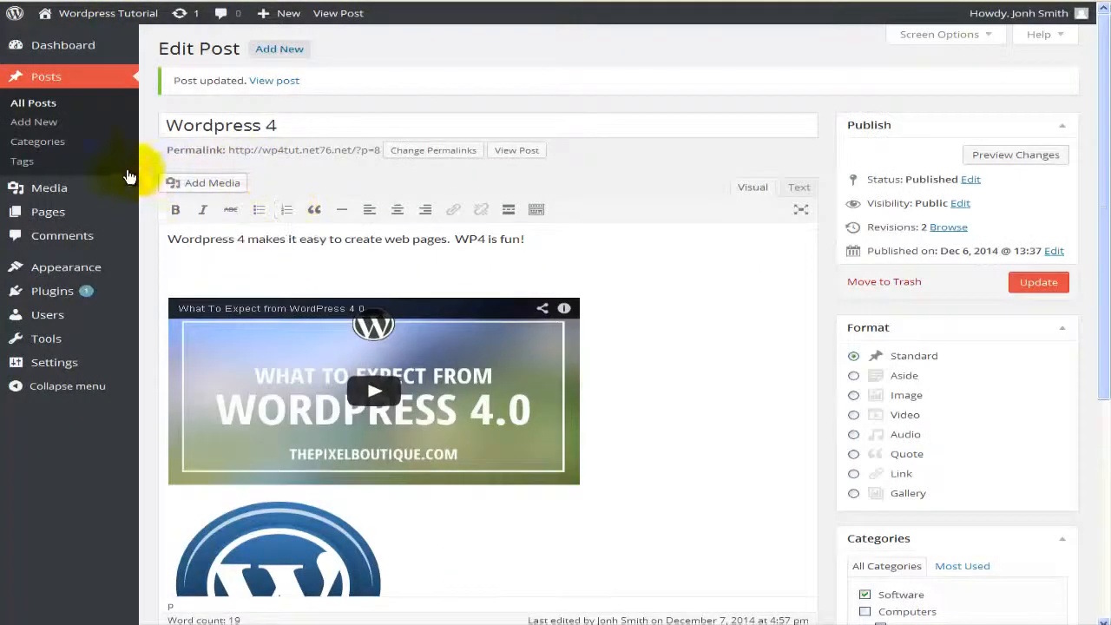
mouse_move(77, 190)
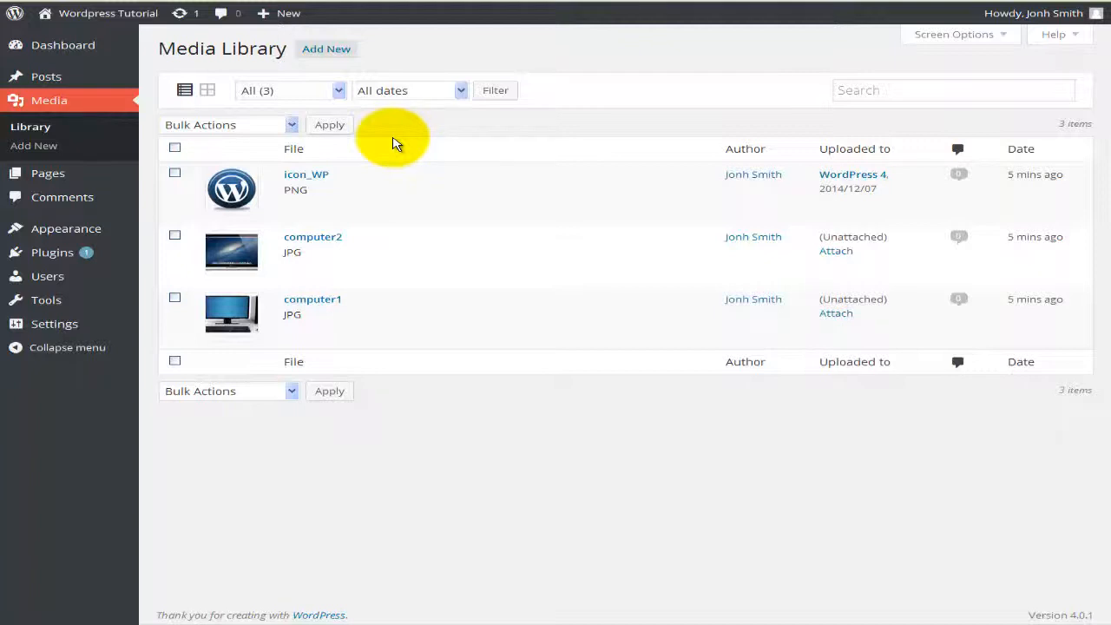
Step: In grid view, open the WordPress logo's details, review its fields, and launch Edit Image
click(208, 92)
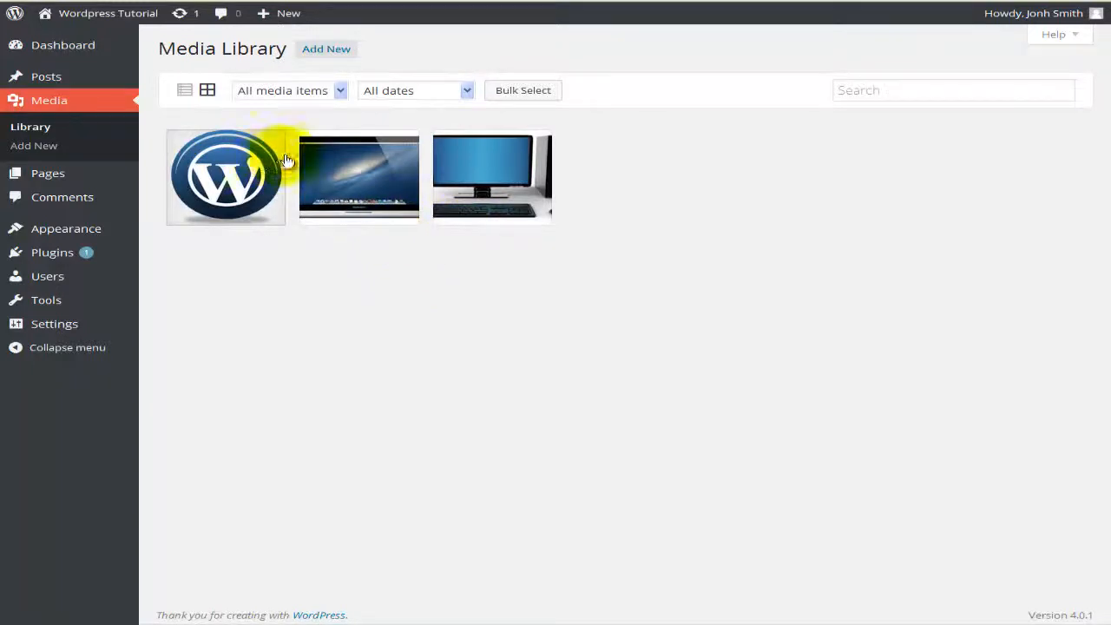
click(232, 167)
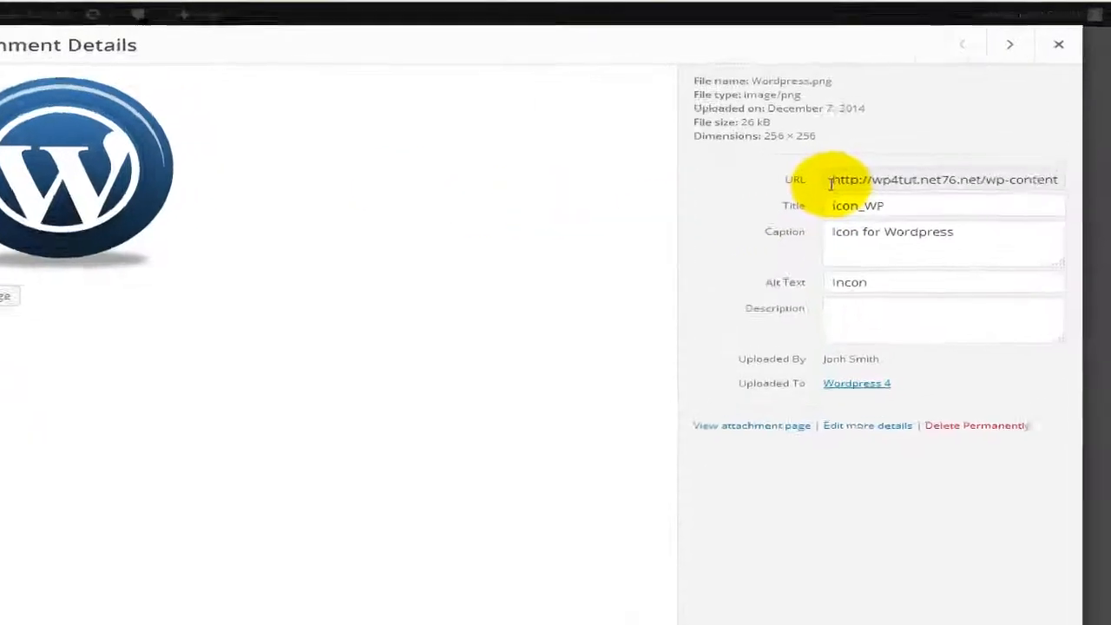
click(734, 244)
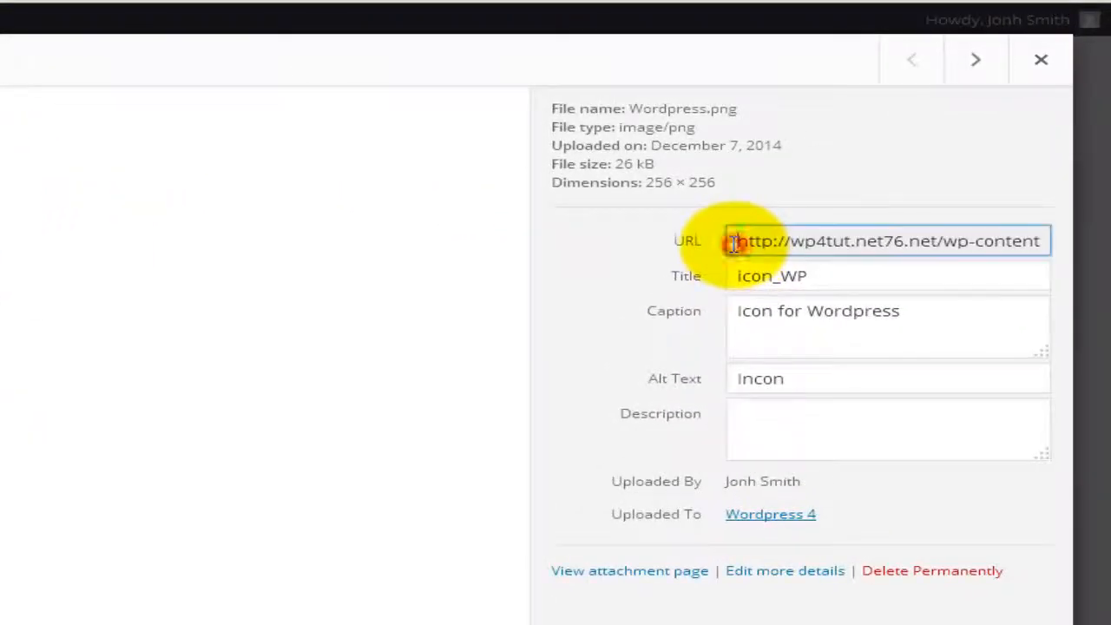
click(738, 277)
click(741, 312)
click(760, 382)
click(759, 416)
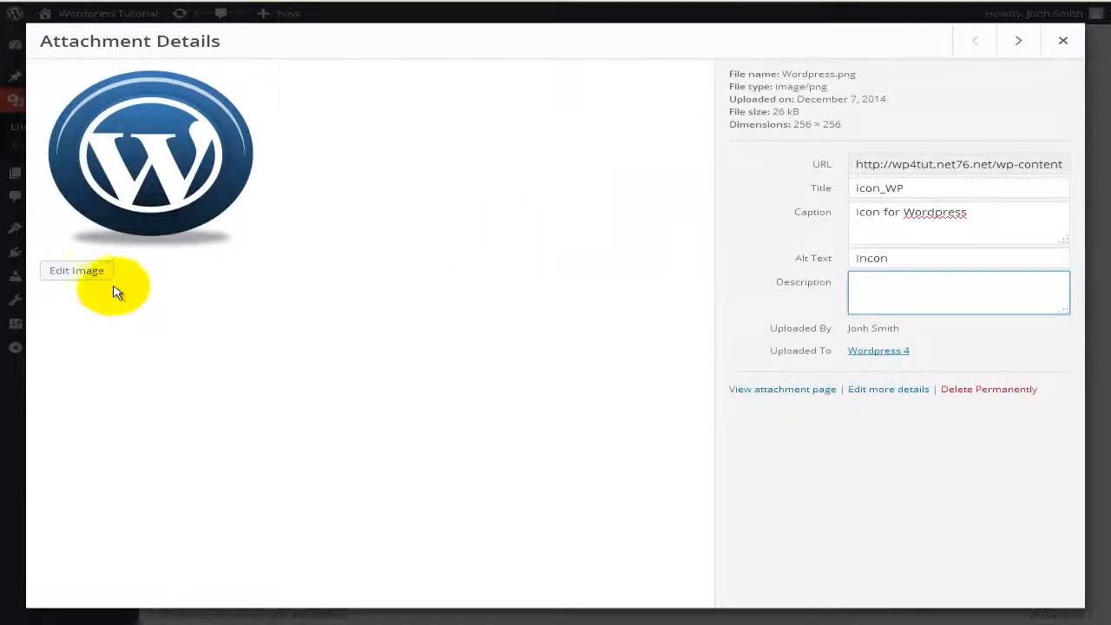
click(97, 275)
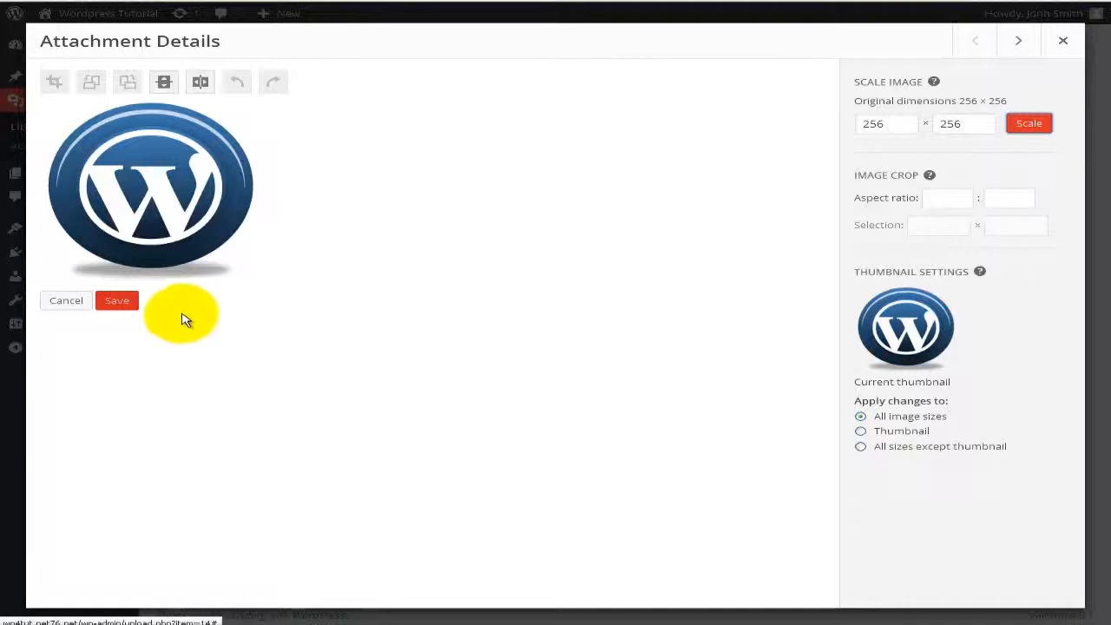
Step: Flip the logo vertically and horizontally, then undo both flips to restore it
click(162, 84)
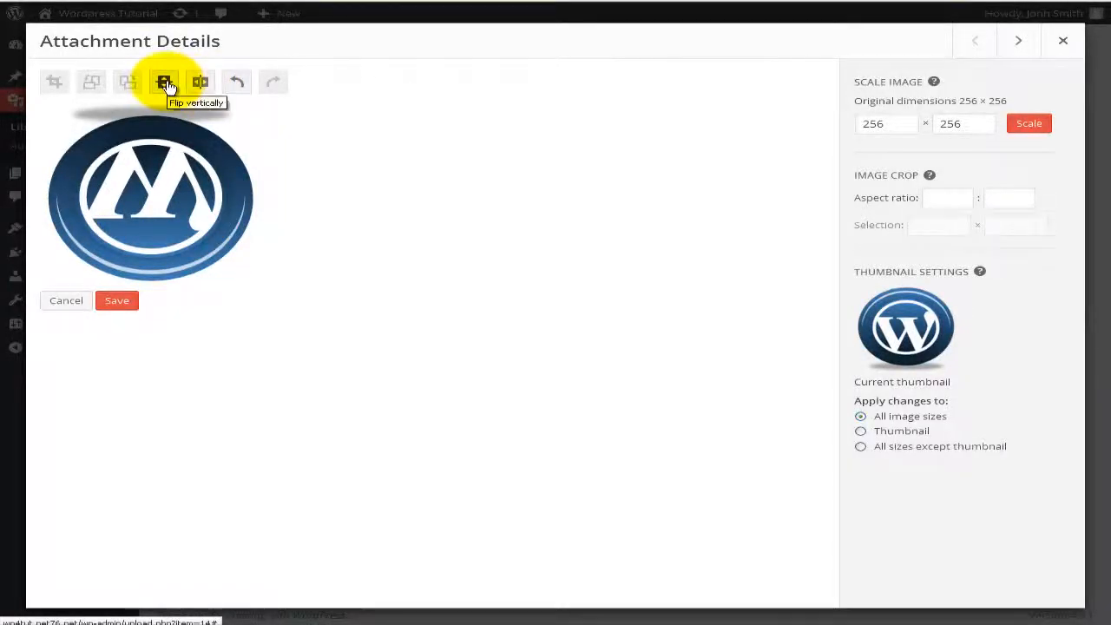
click(200, 83)
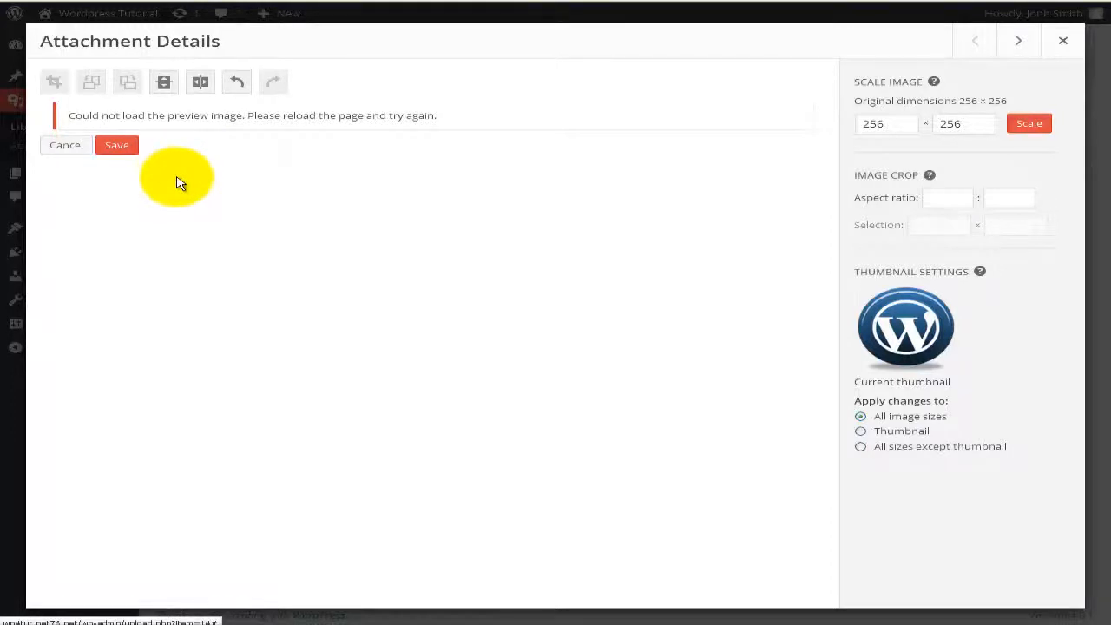
click(237, 83)
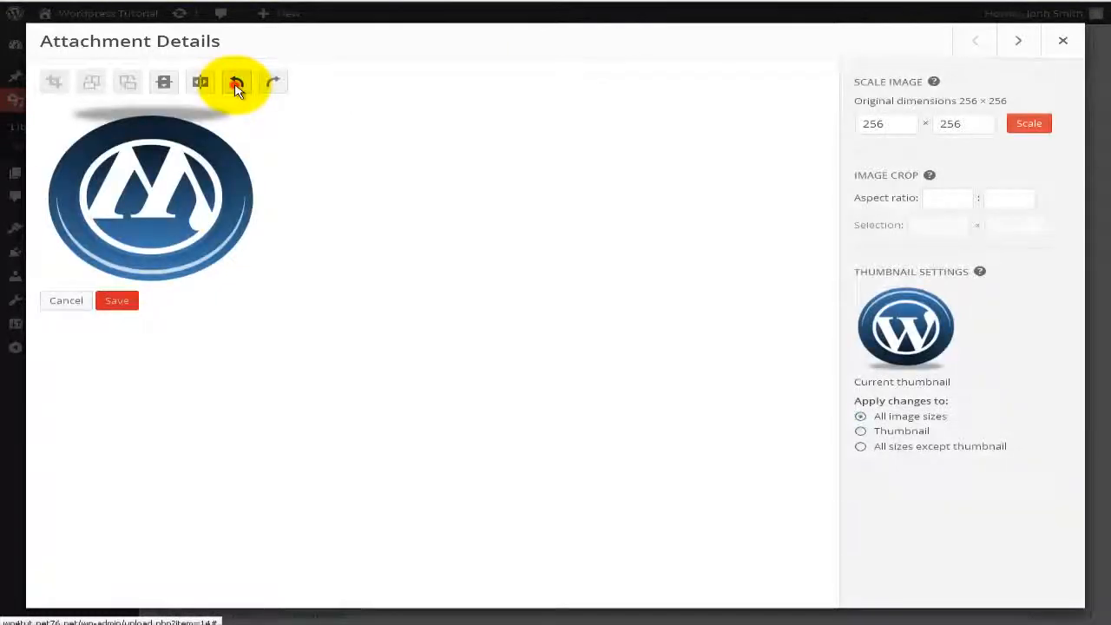
click(237, 83)
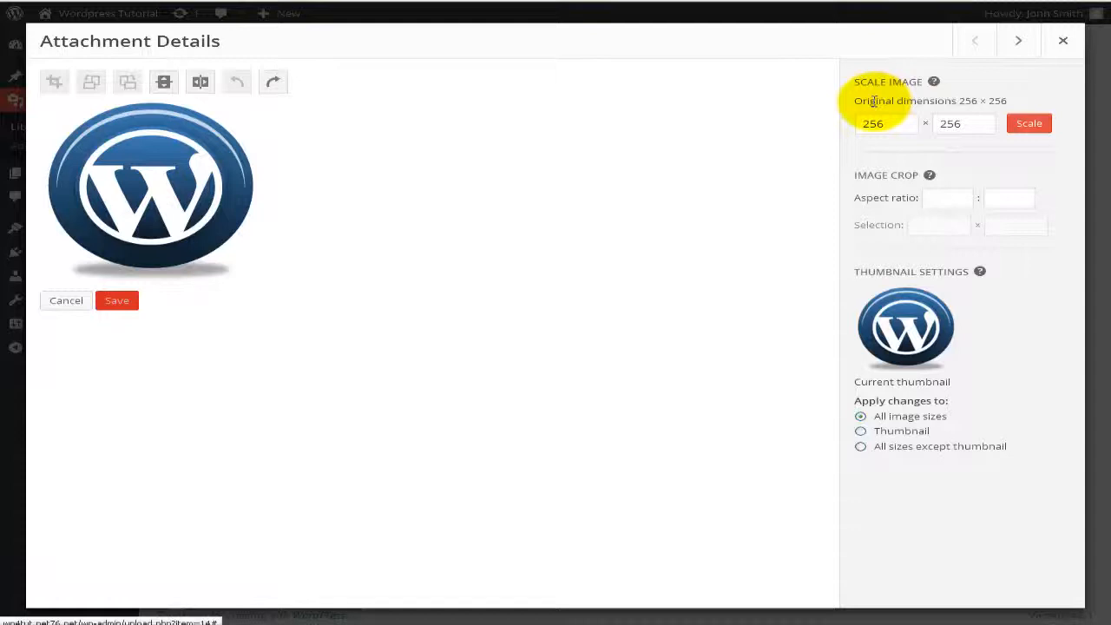
Step: Review the scale and crop values, then close the attachment details with Esc
click(950, 123)
click(870, 124)
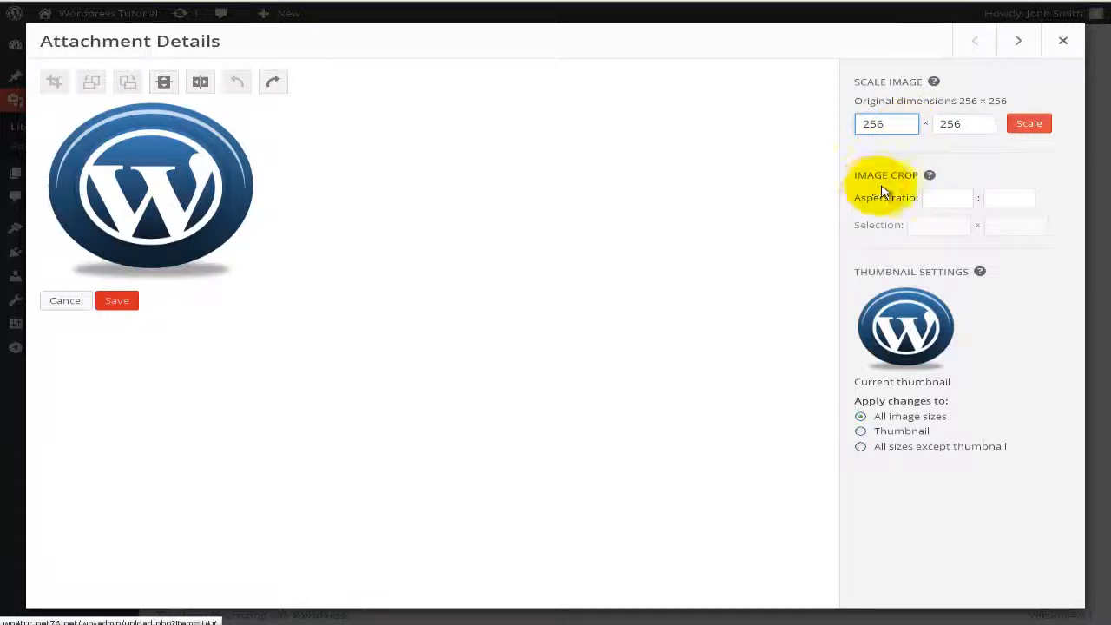
click(936, 198)
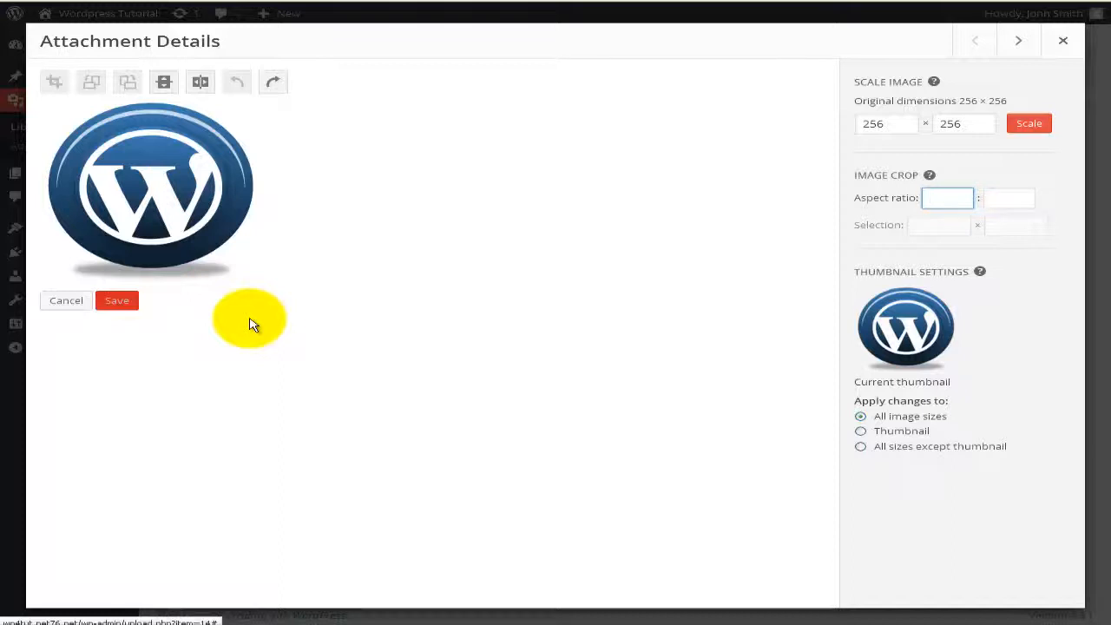
key(Escape)
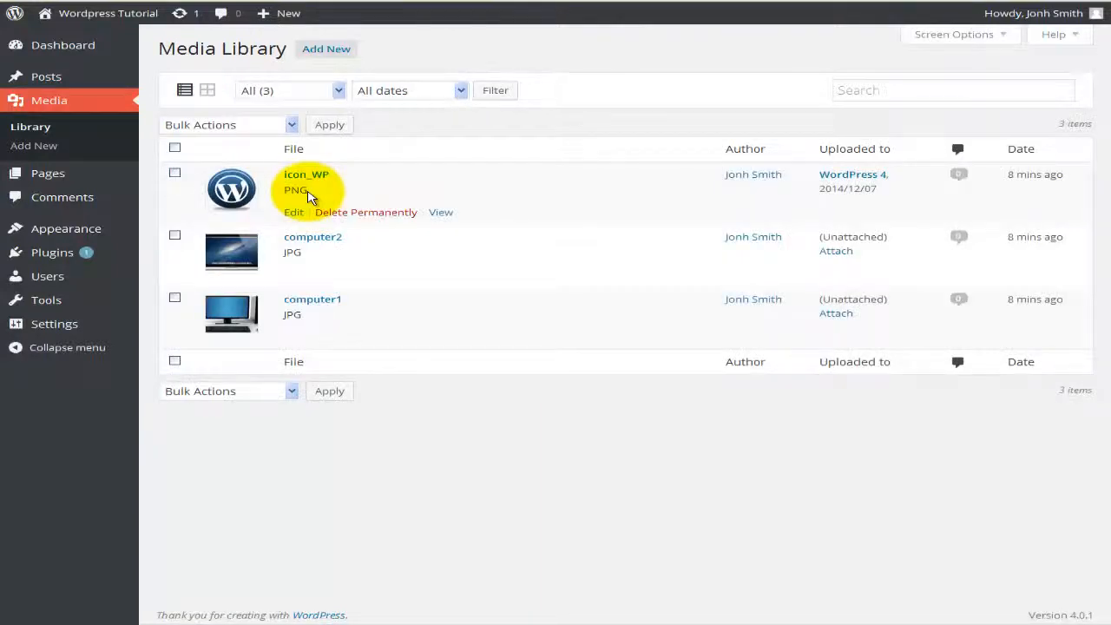
click(175, 234)
click(176, 300)
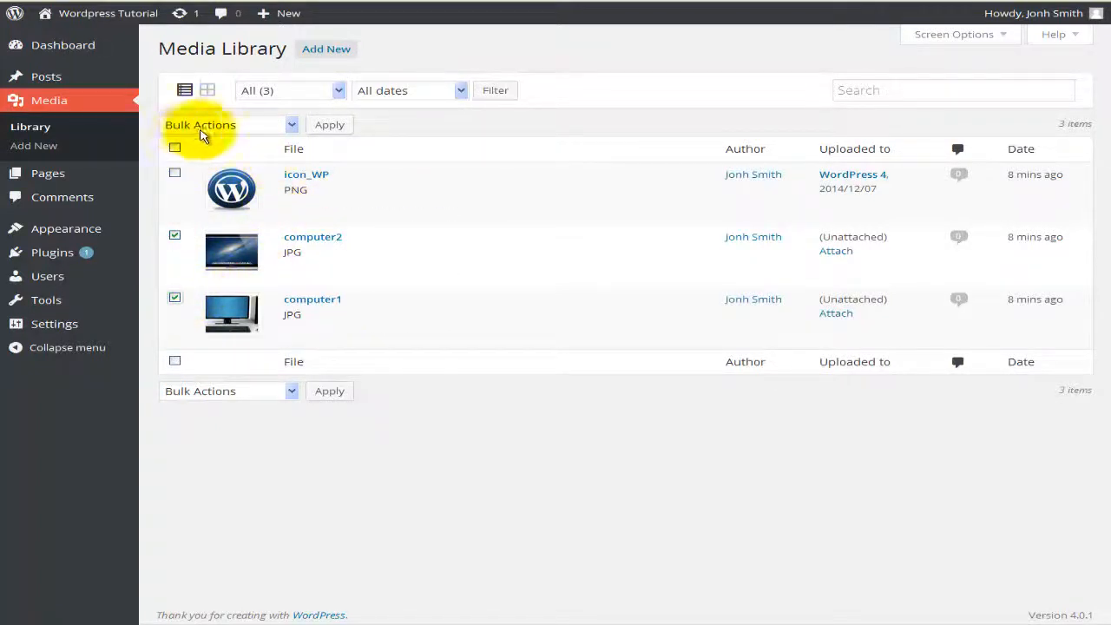
click(292, 127)
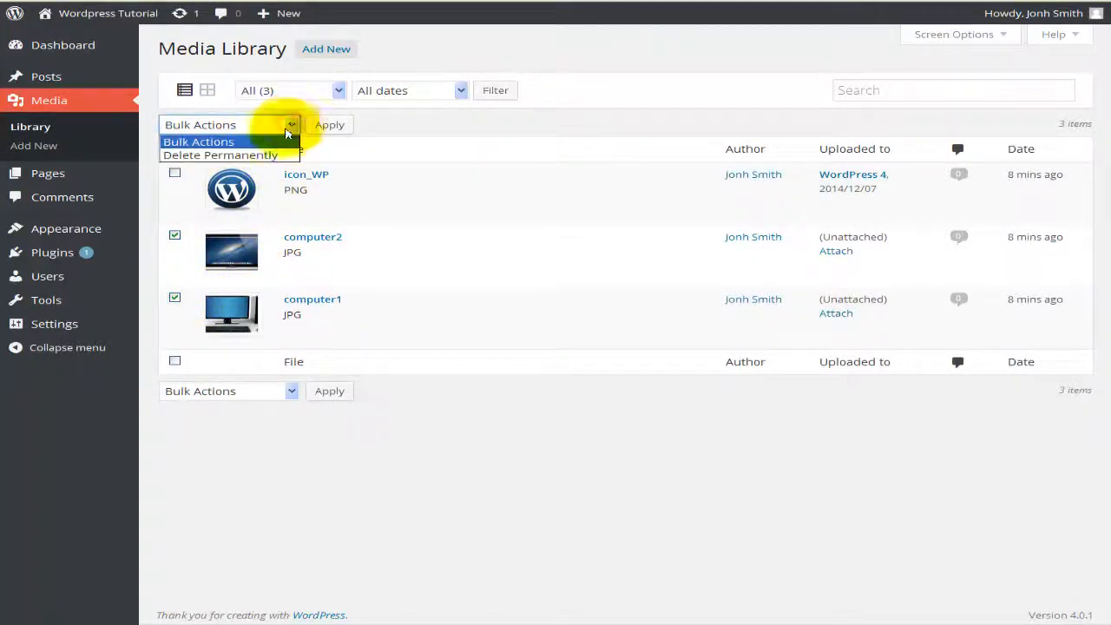
click(210, 156)
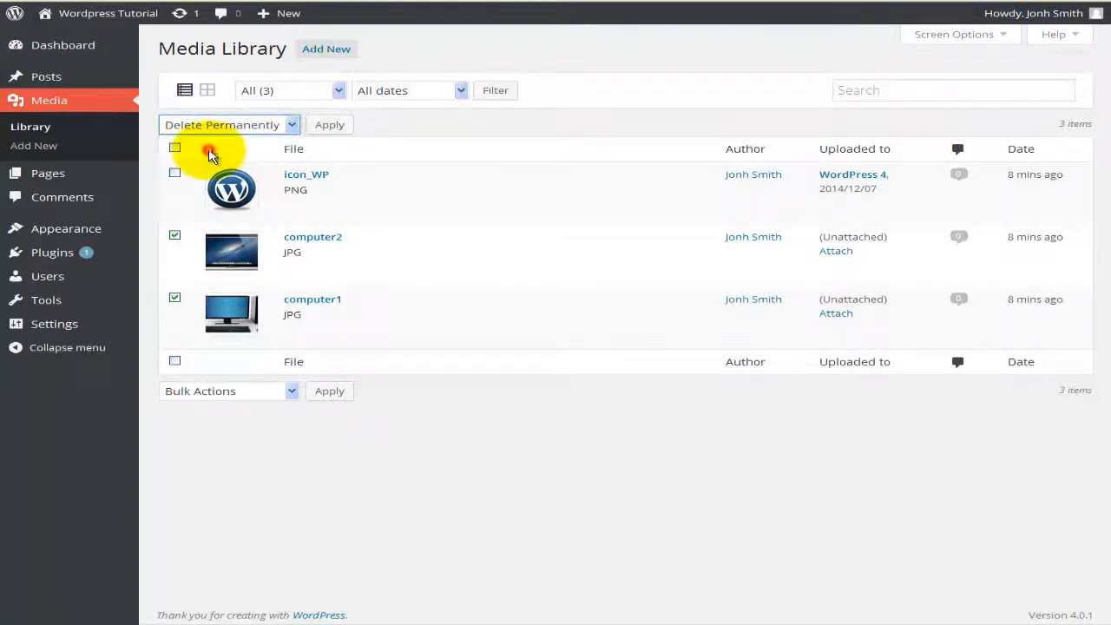
click(337, 127)
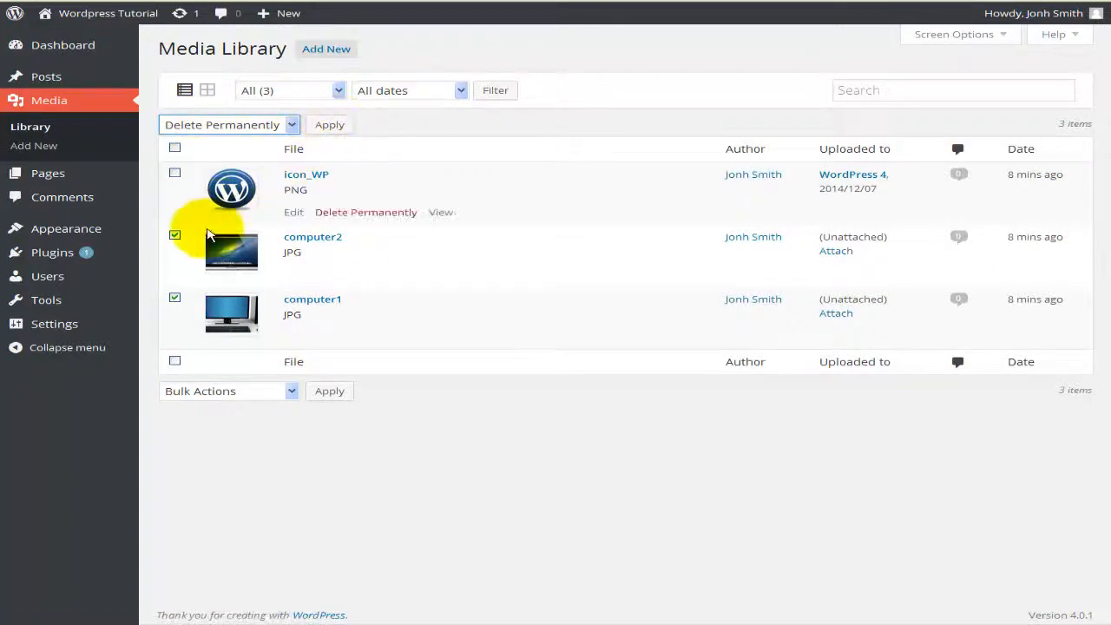
click(174, 234)
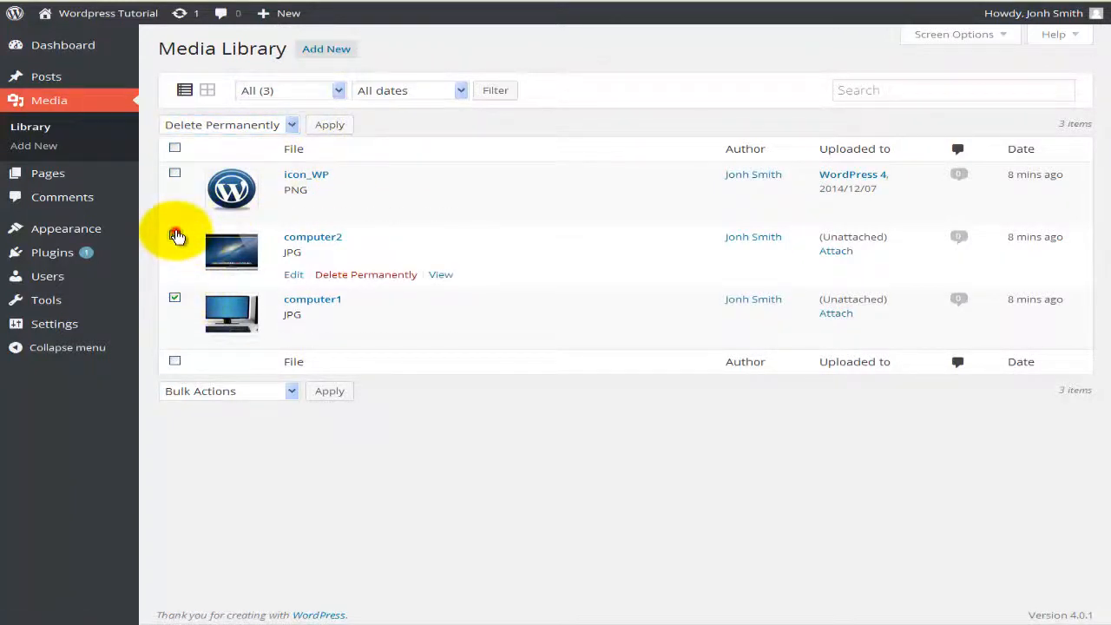
click(174, 298)
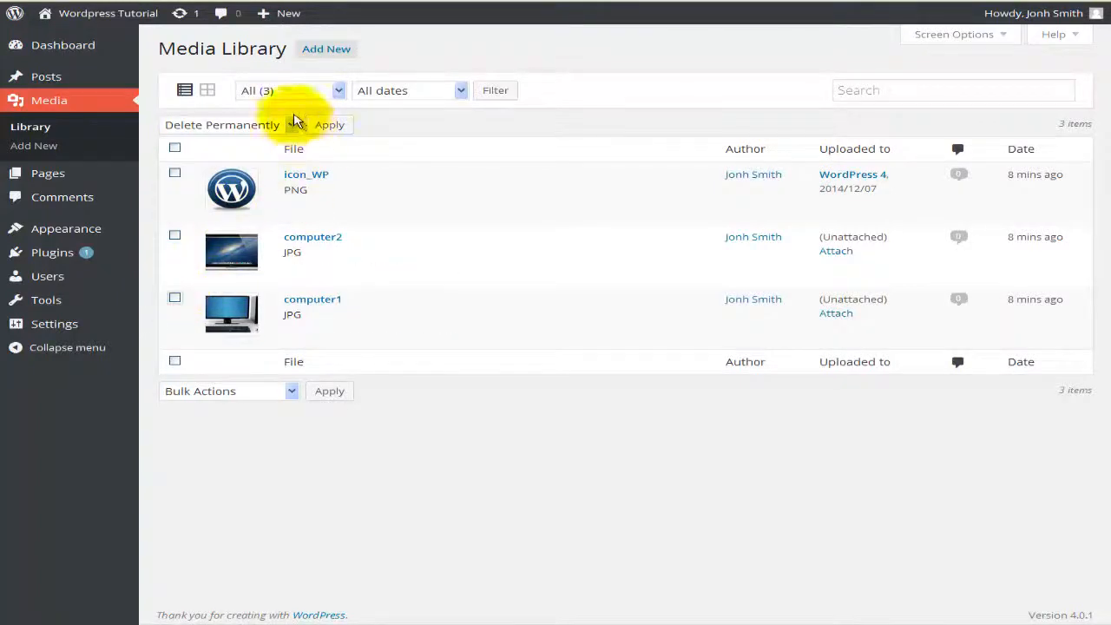
click(338, 90)
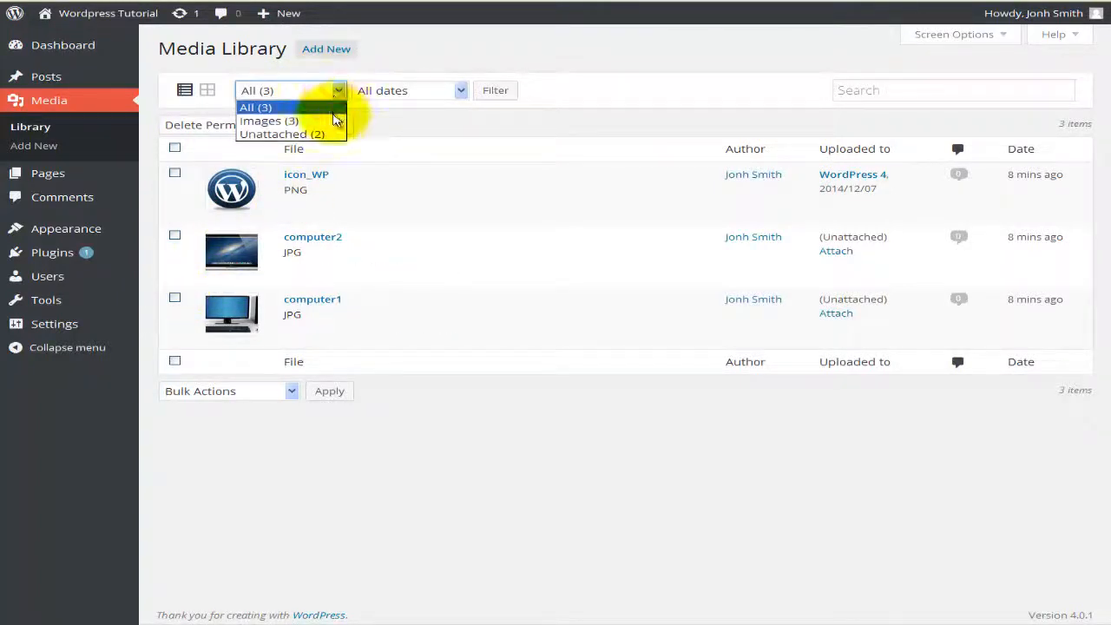
click(282, 135)
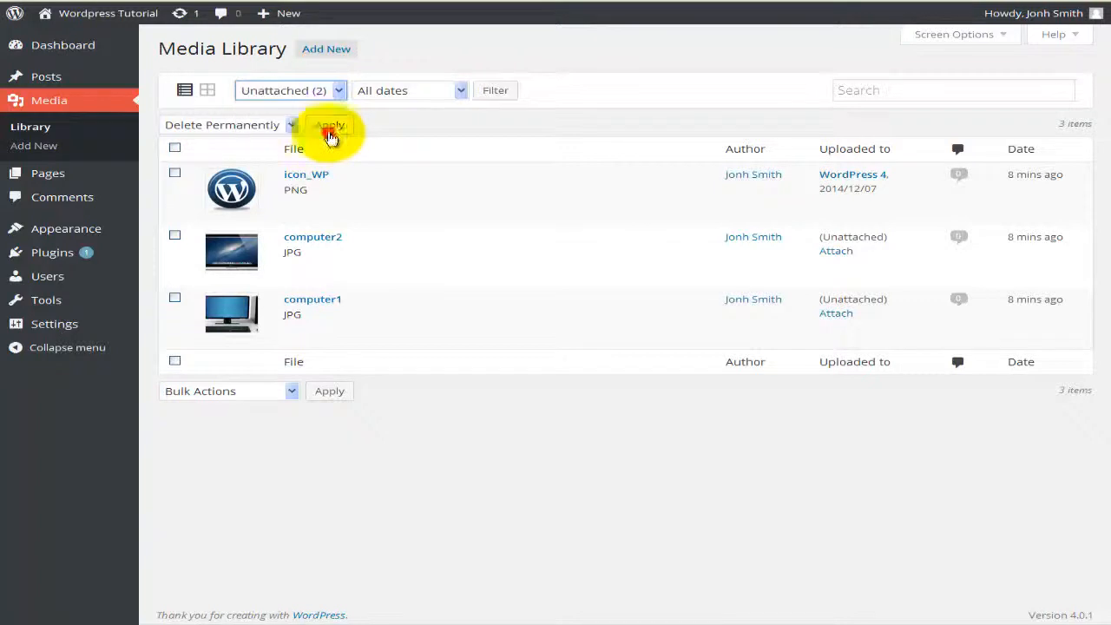
click(495, 90)
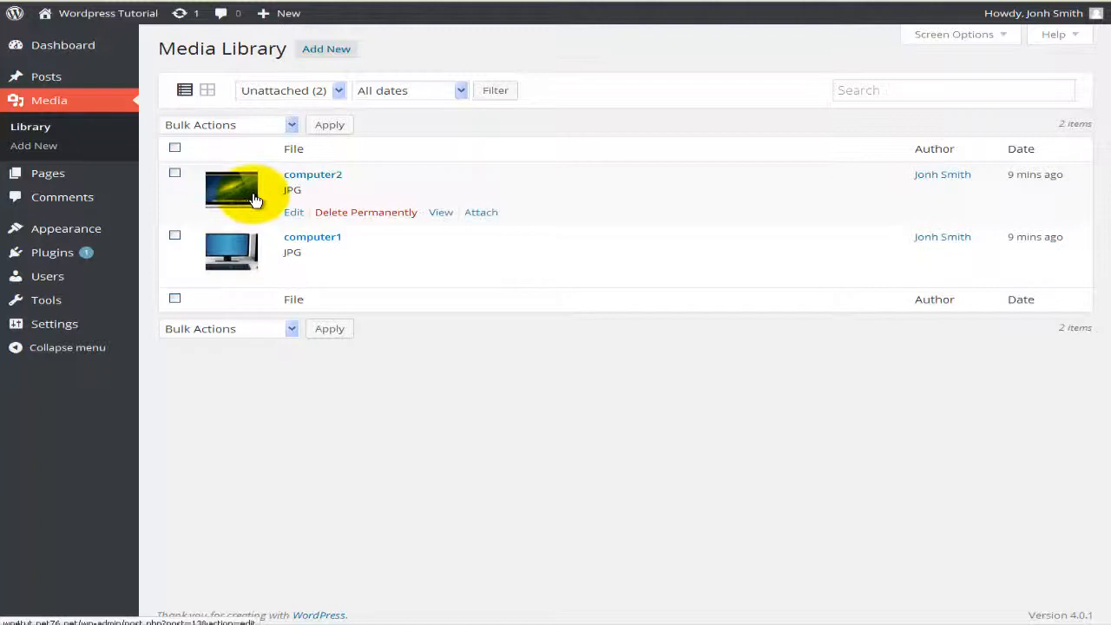
click(338, 94)
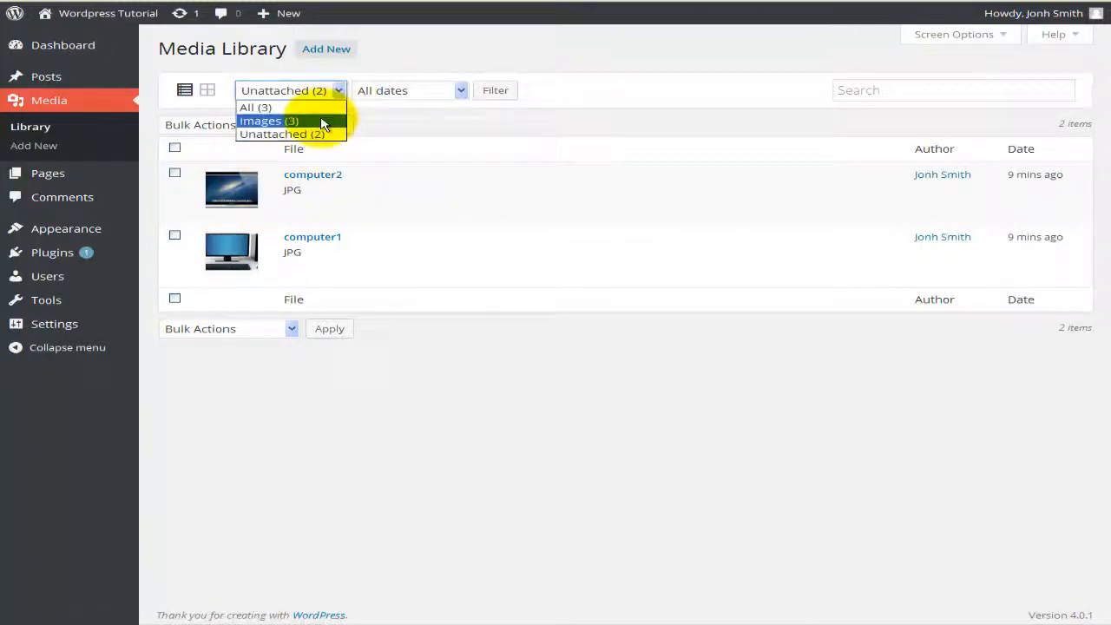
click(322, 124)
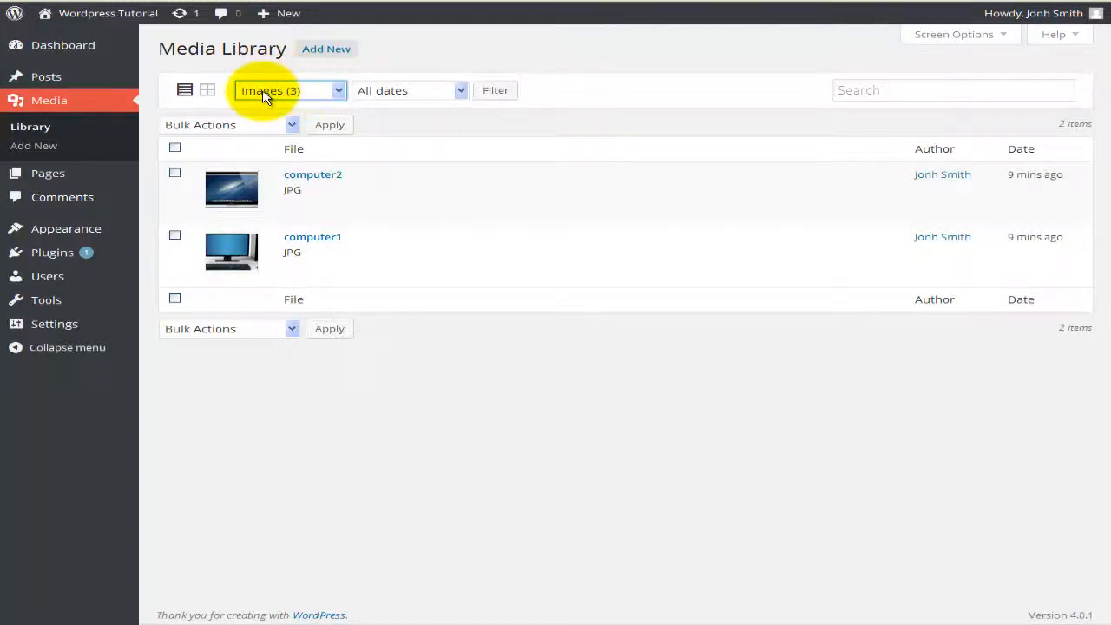
click(501, 96)
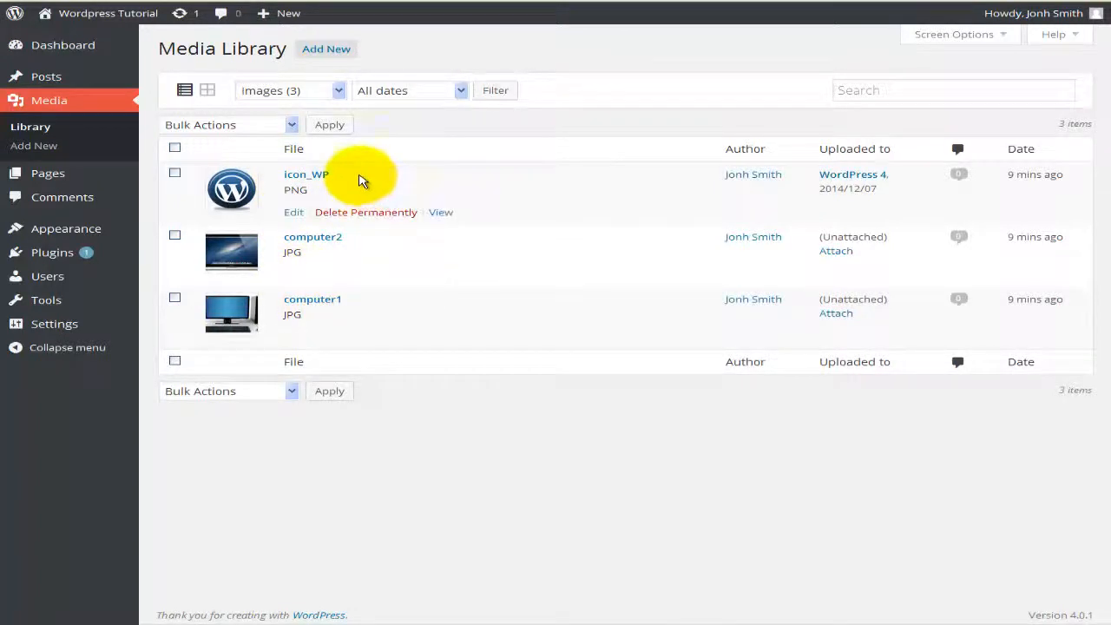
click(461, 91)
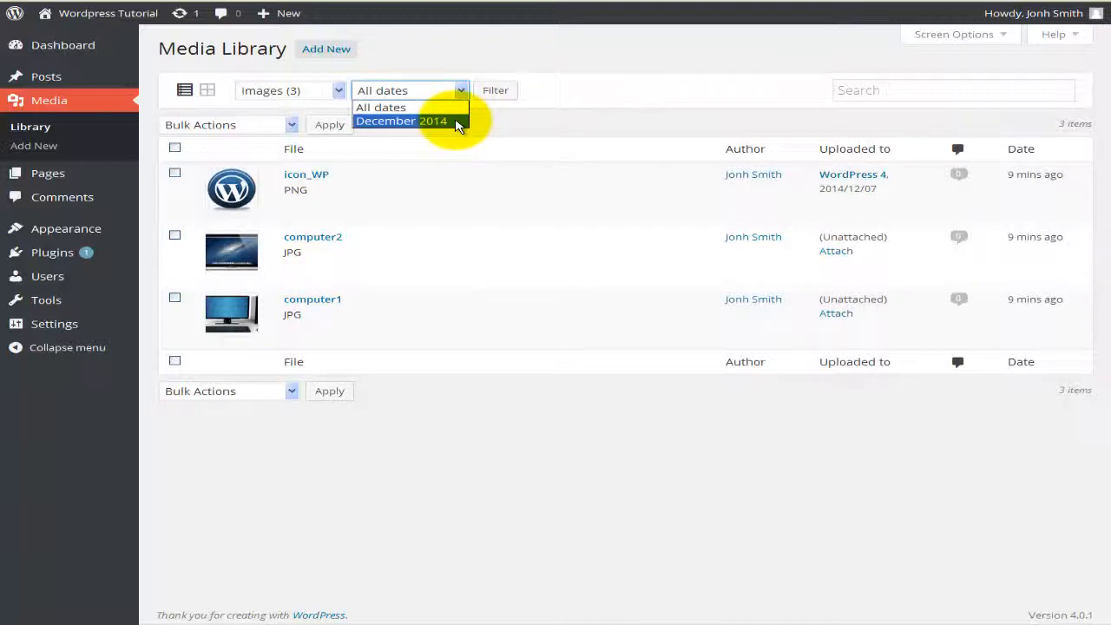
click(543, 113)
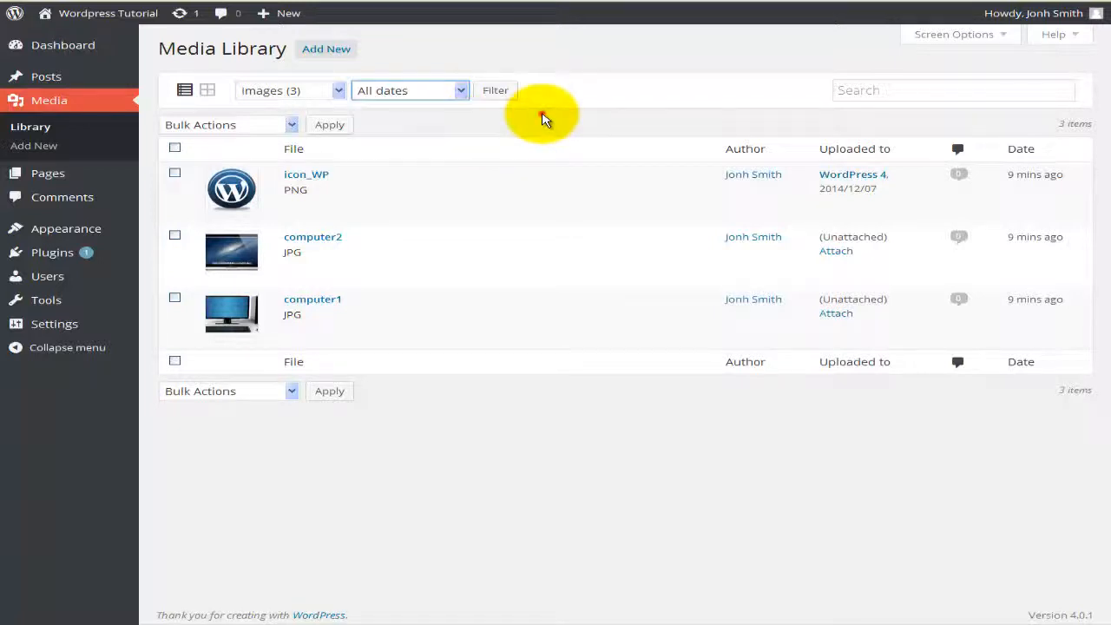
click(838, 93)
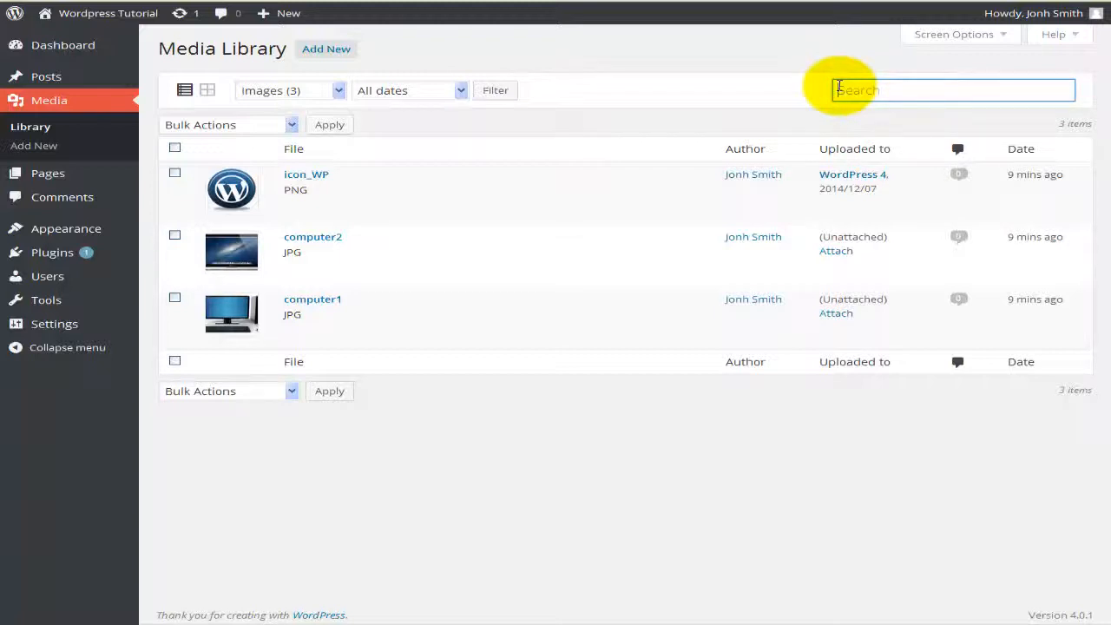
text(computer2)
key(Return)
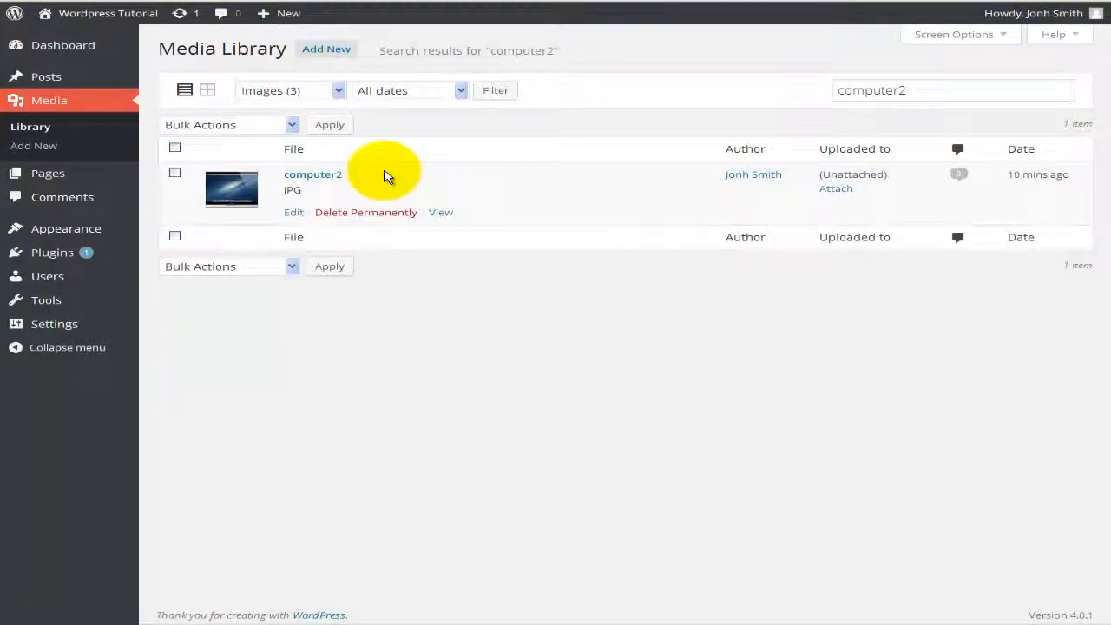
double_click(844, 90)
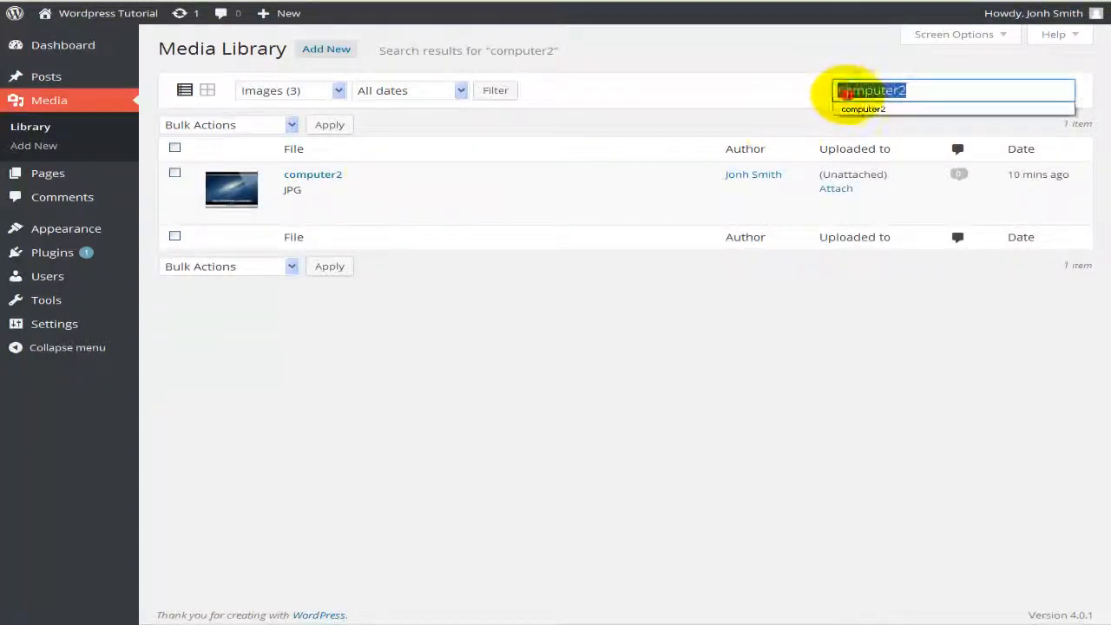
key(BackSpace)
key(Return)
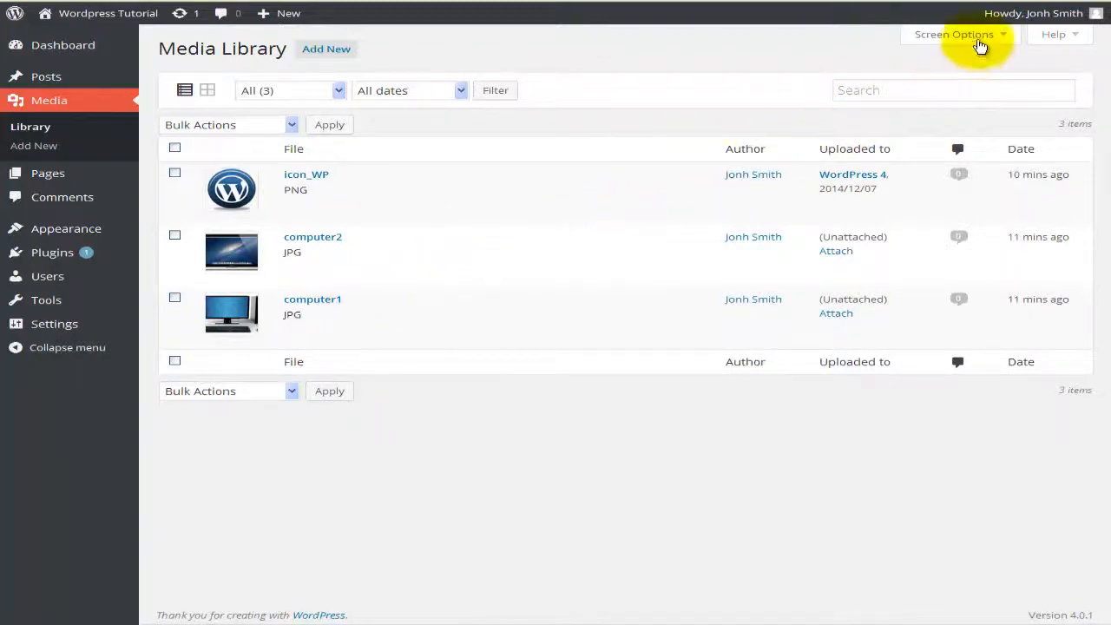
click(981, 44)
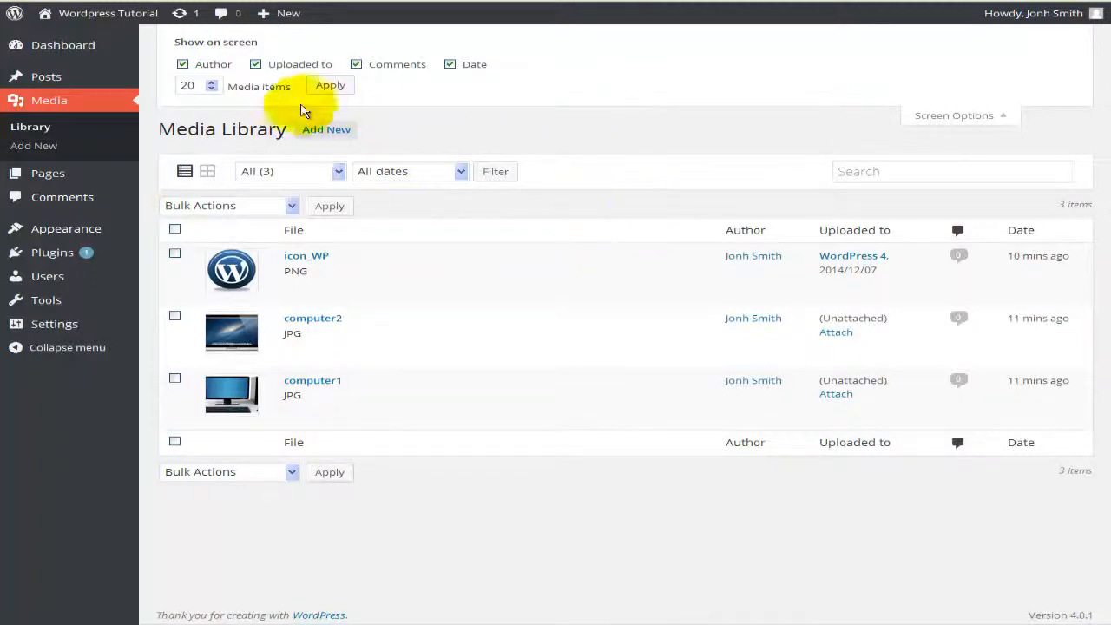
click(215, 66)
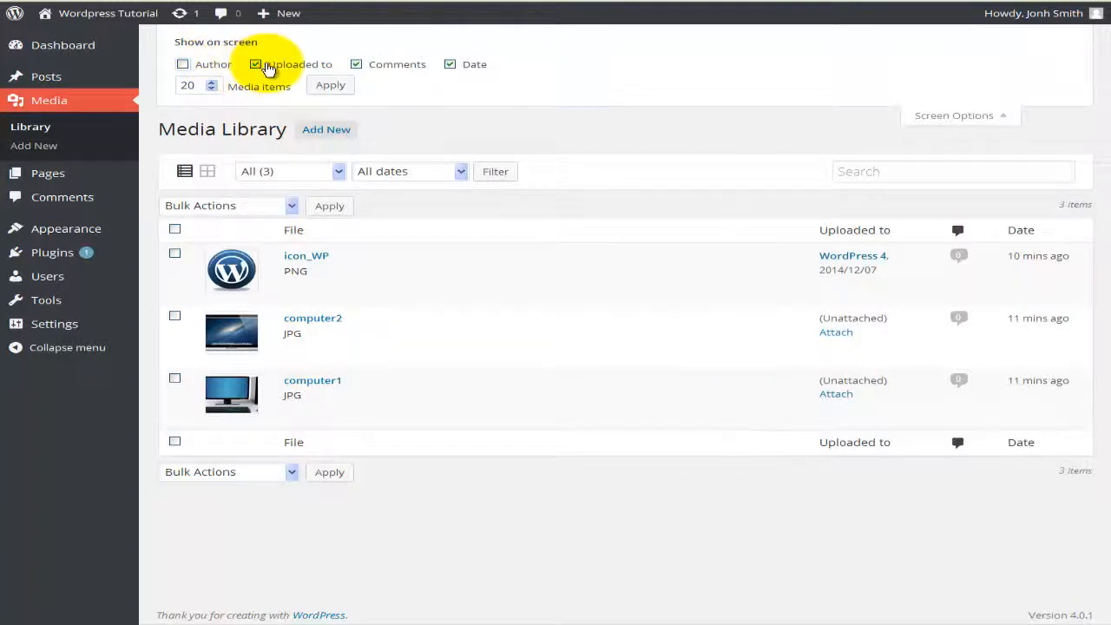
click(269, 68)
click(392, 69)
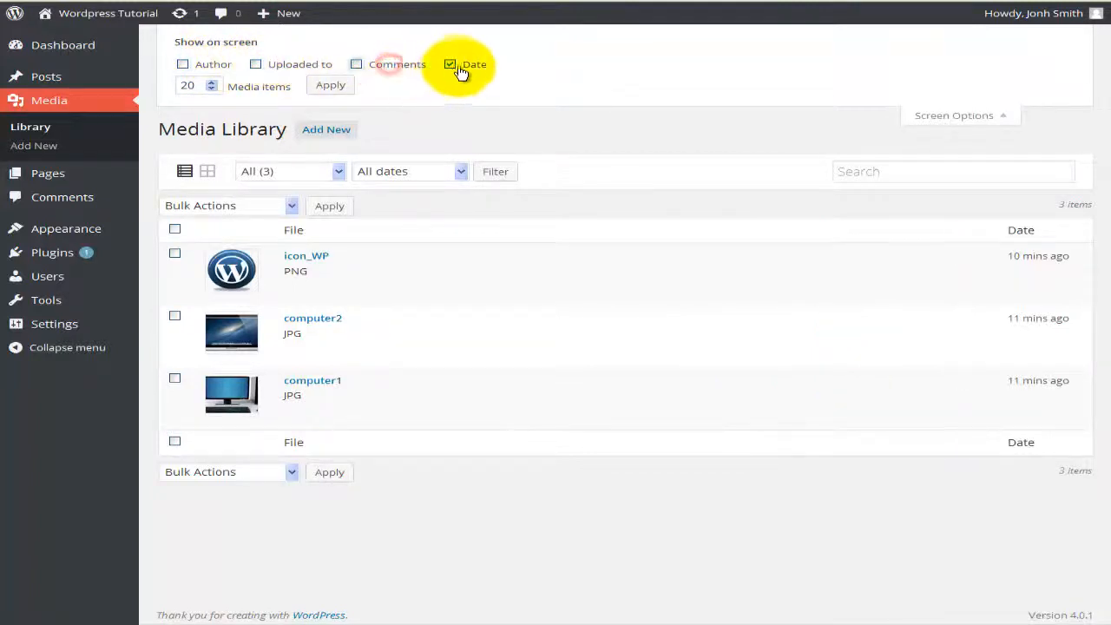
click(461, 66)
click(204, 66)
click(278, 65)
click(370, 65)
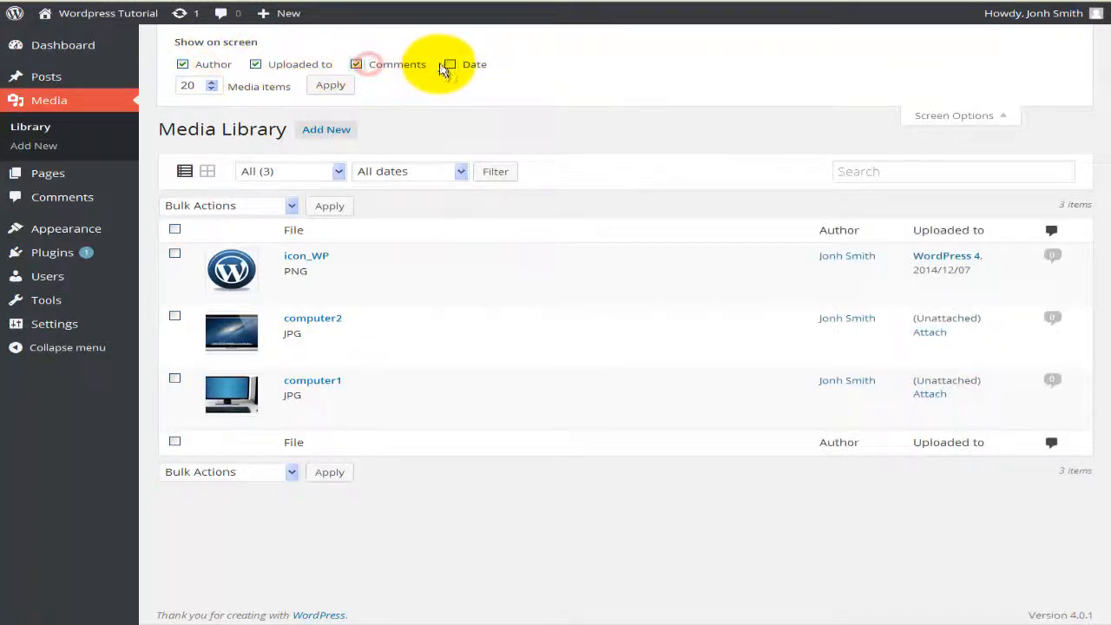
click(450, 66)
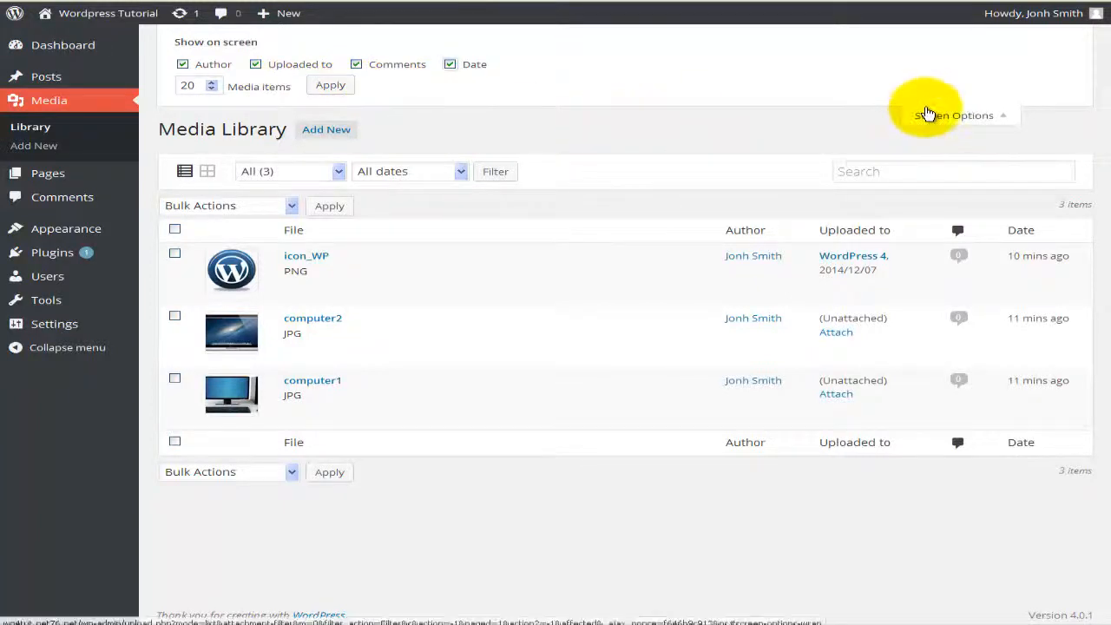
click(927, 114)
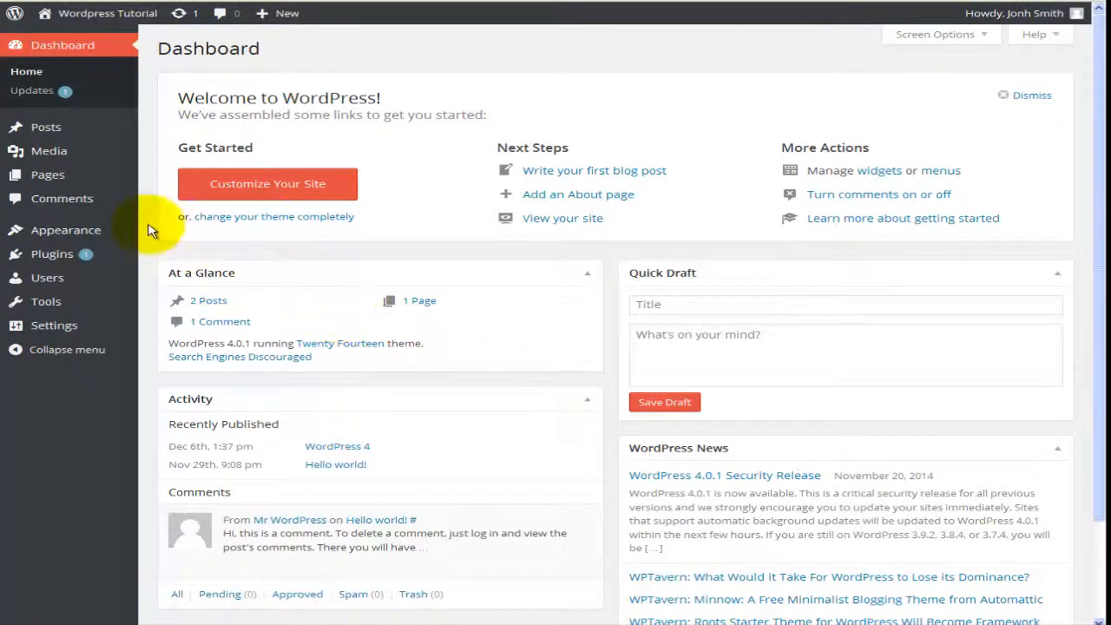
Step: Open the All Pages list from the admin sidebar, where Sample Page is listed
mouse_move(80, 180)
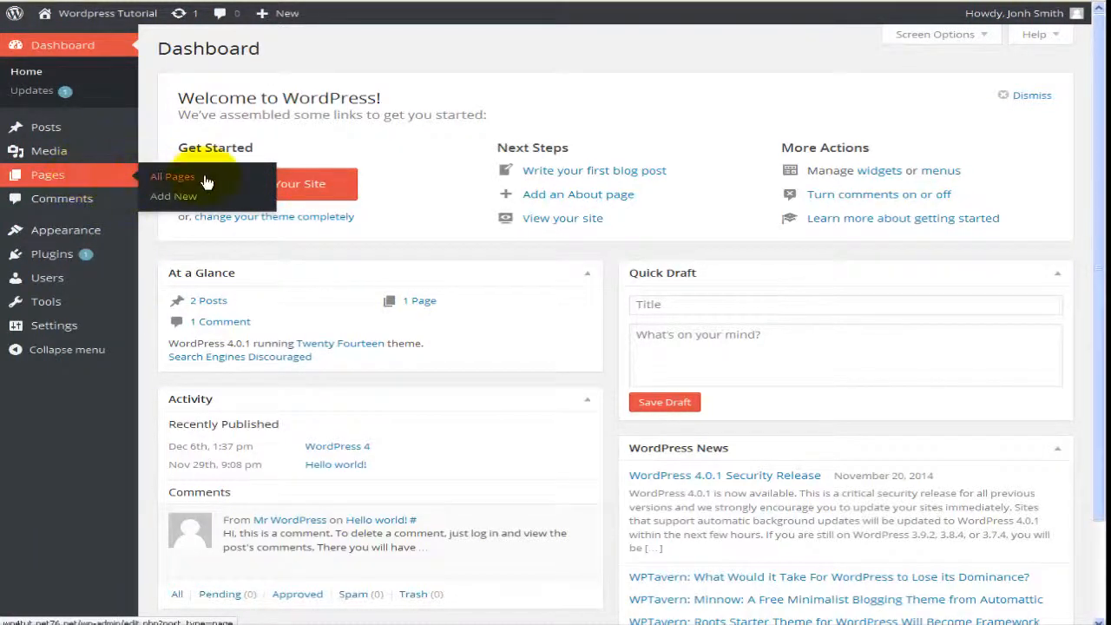
mouse_move(75, 153)
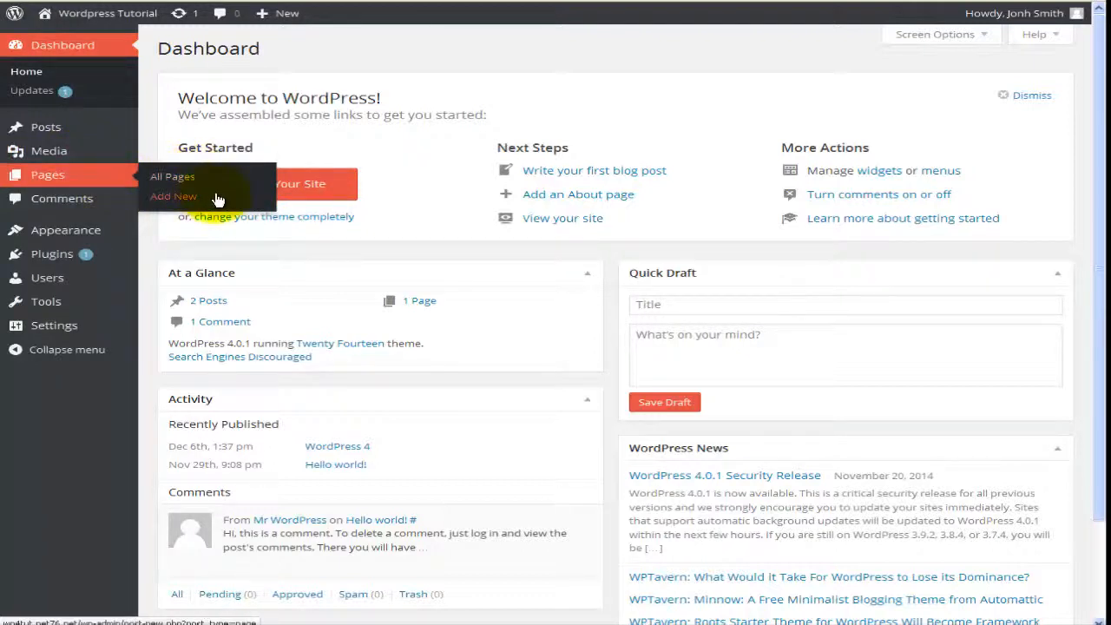
click(101, 180)
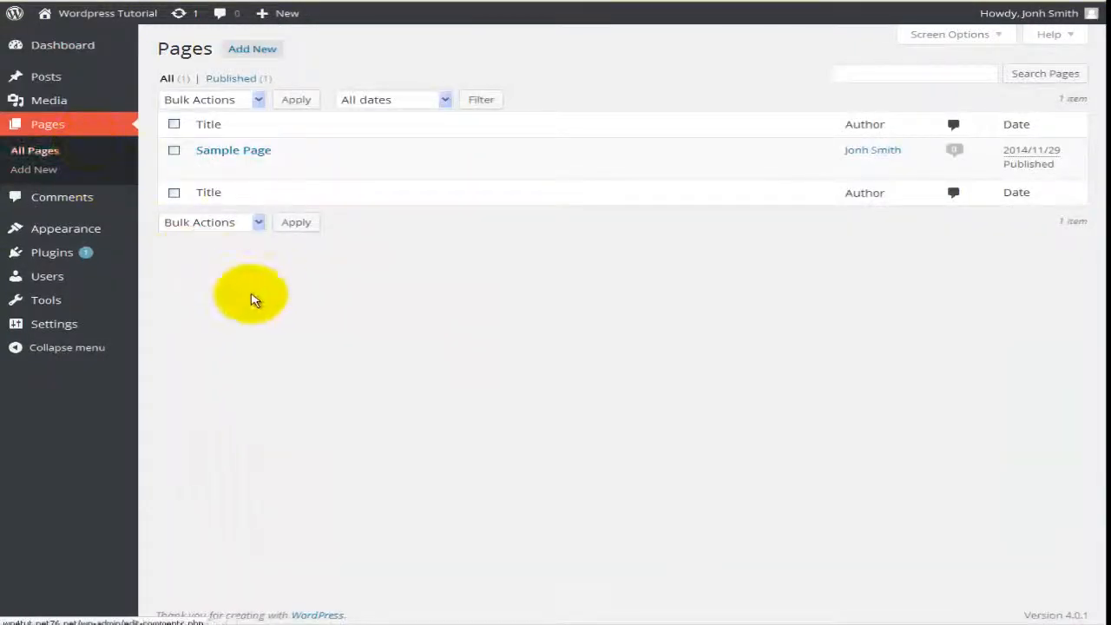
Step: Choose Move to Trash as the bulk action, tick Sample Page, and bring up the date filter
mouse_move(240, 168)
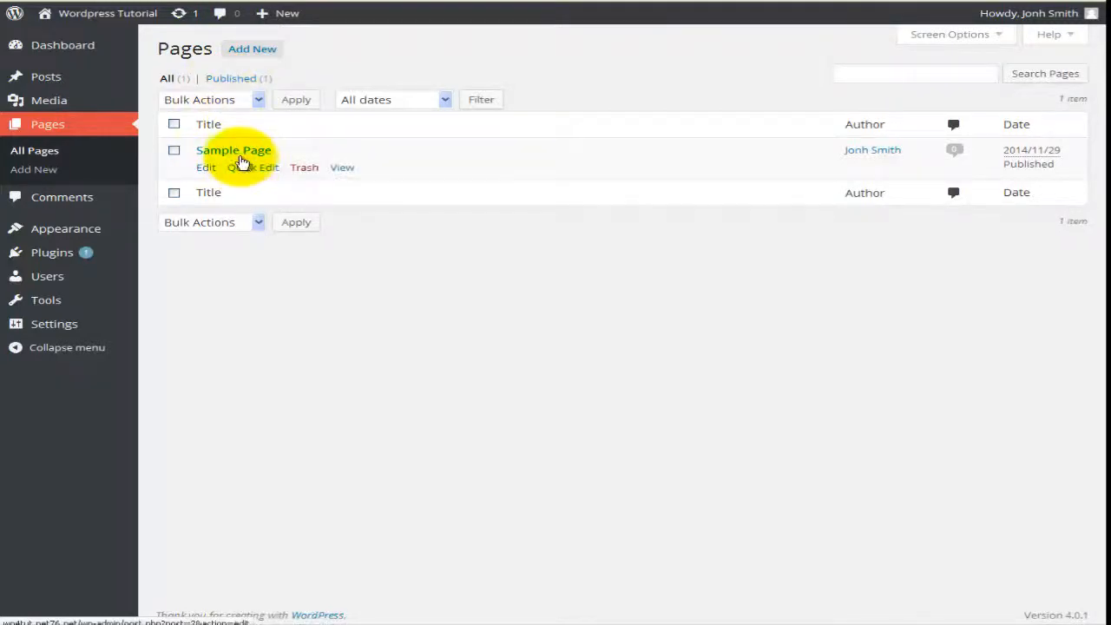
click(259, 101)
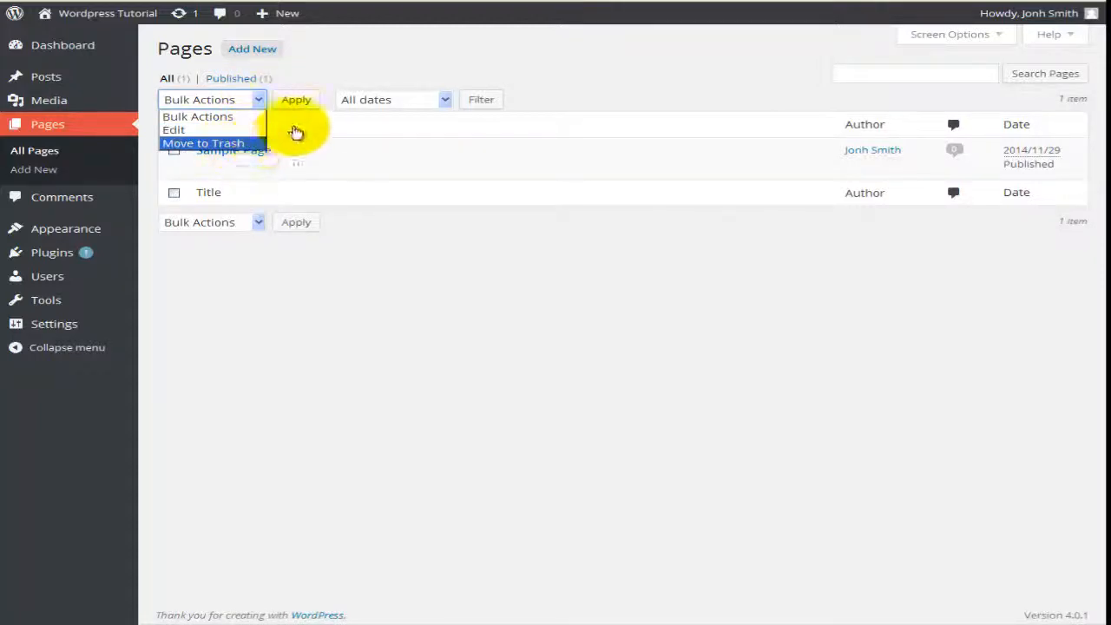
click(236, 144)
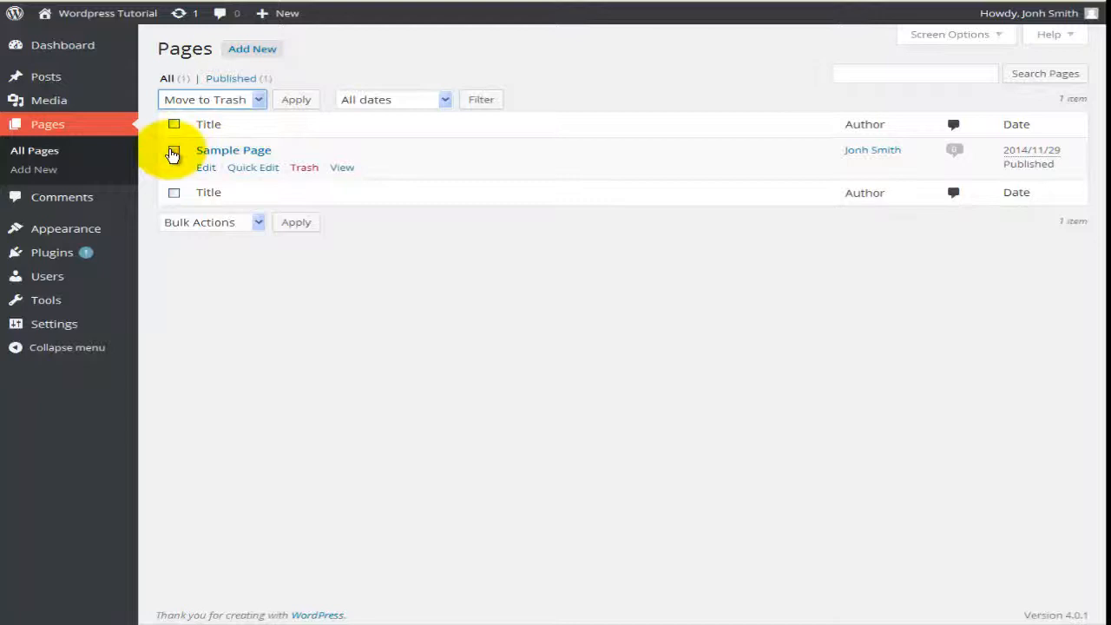
click(173, 153)
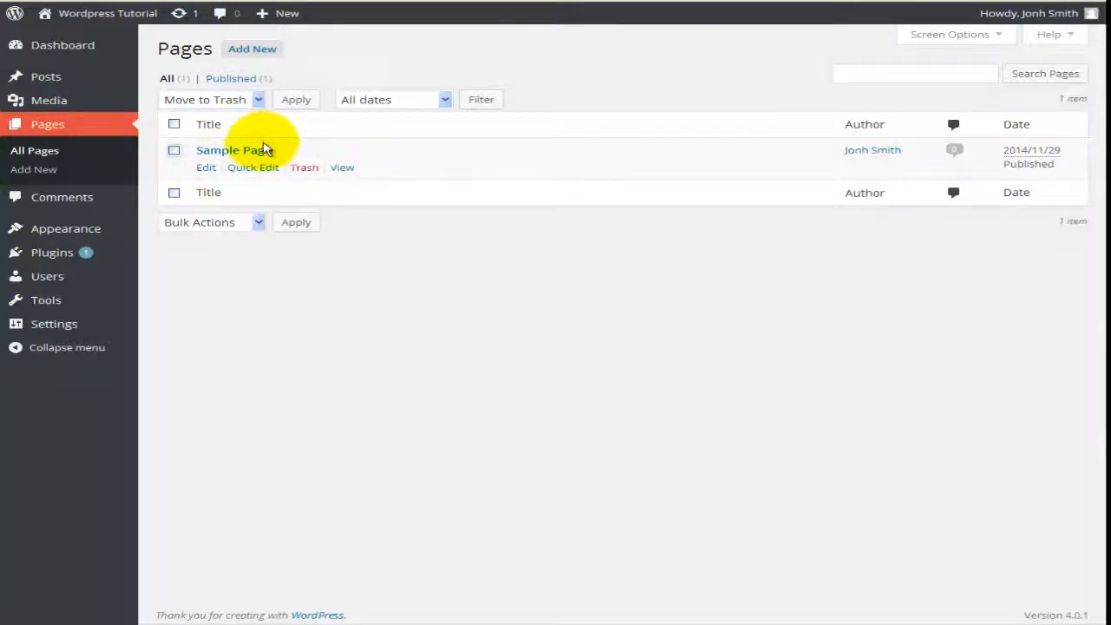
click(445, 101)
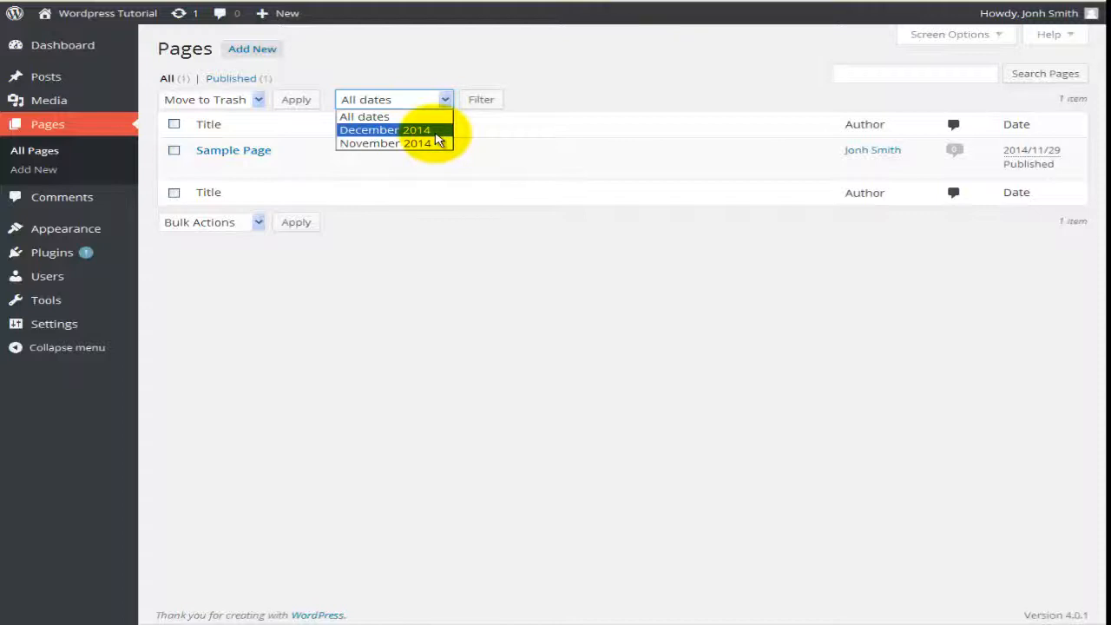
Step: Filter the pages list to December 2014
click(437, 132)
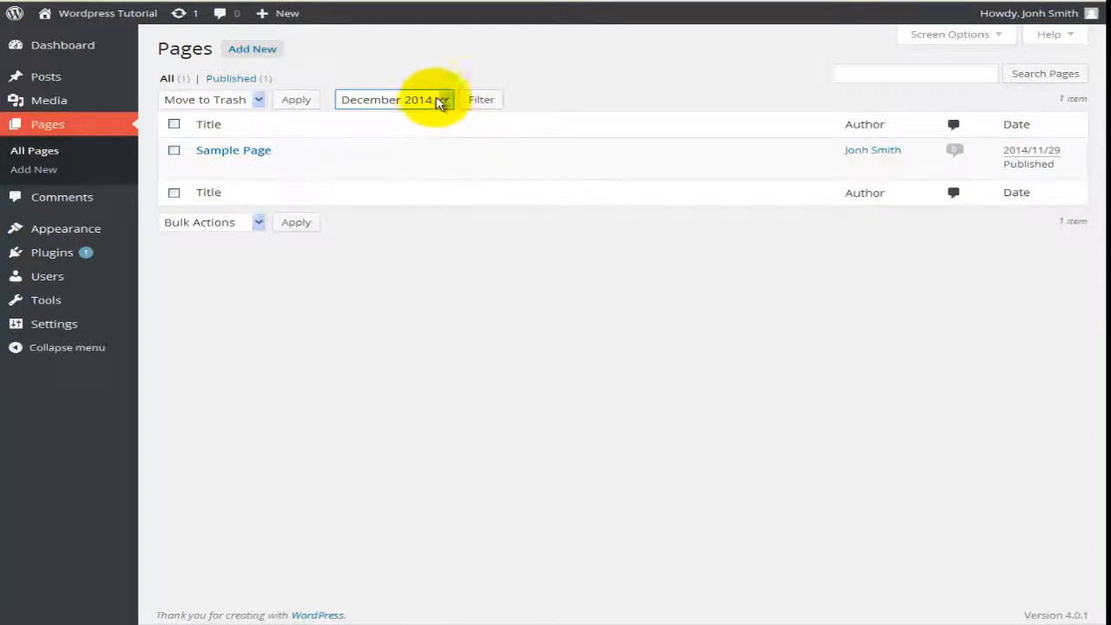
click(445, 100)
click(445, 101)
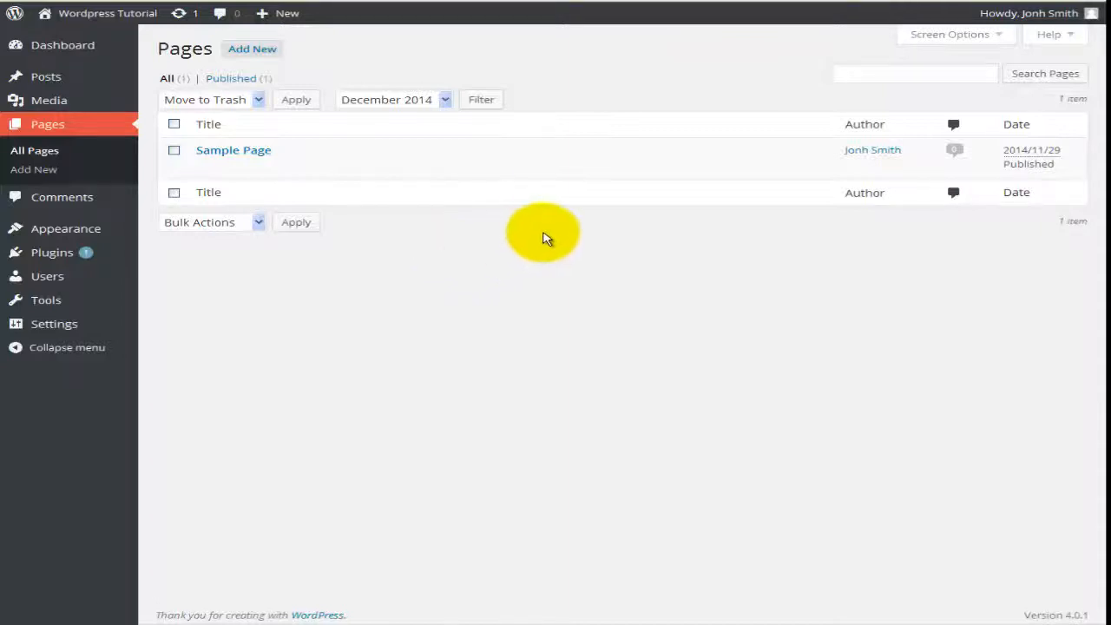
mouse_move(387, 158)
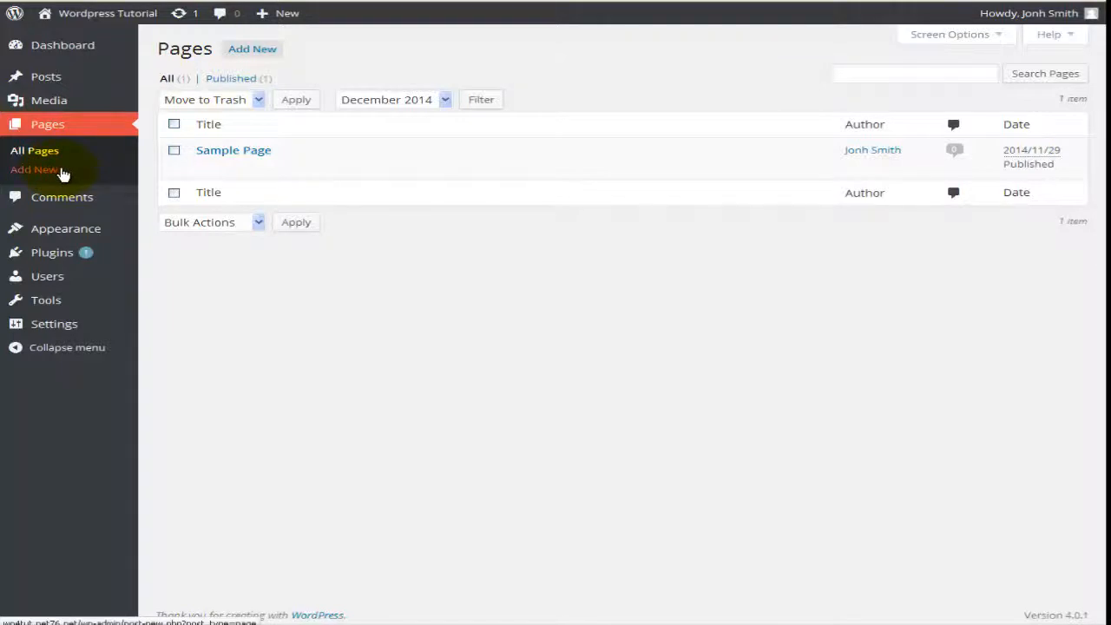
Step: Create a new page via Pages > Add New titled 'Welcome'
click(60, 172)
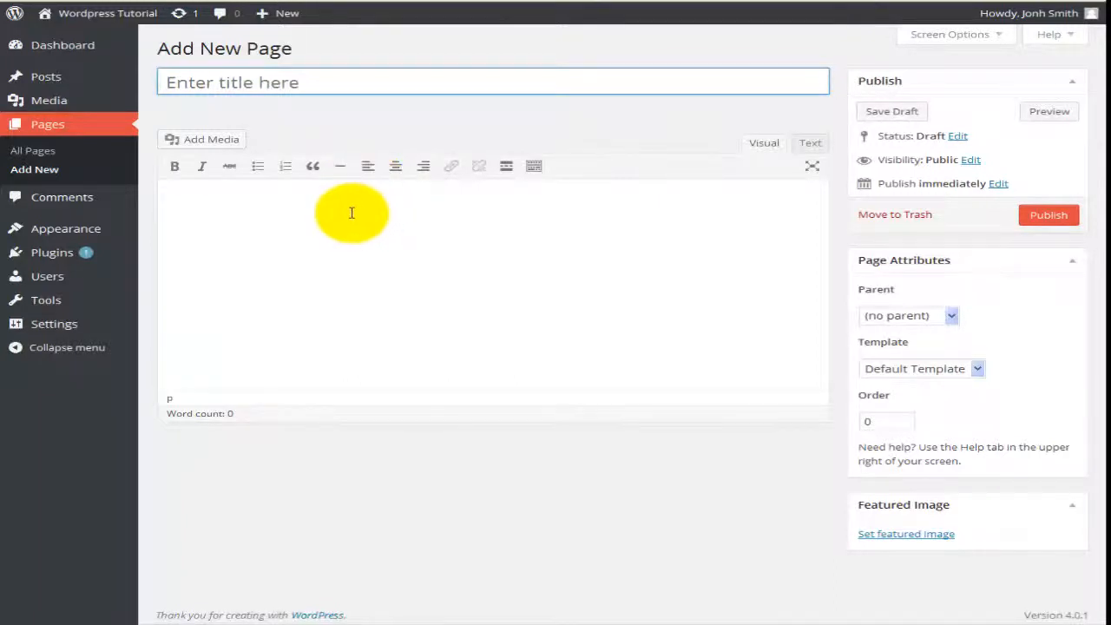
text(Welcome)
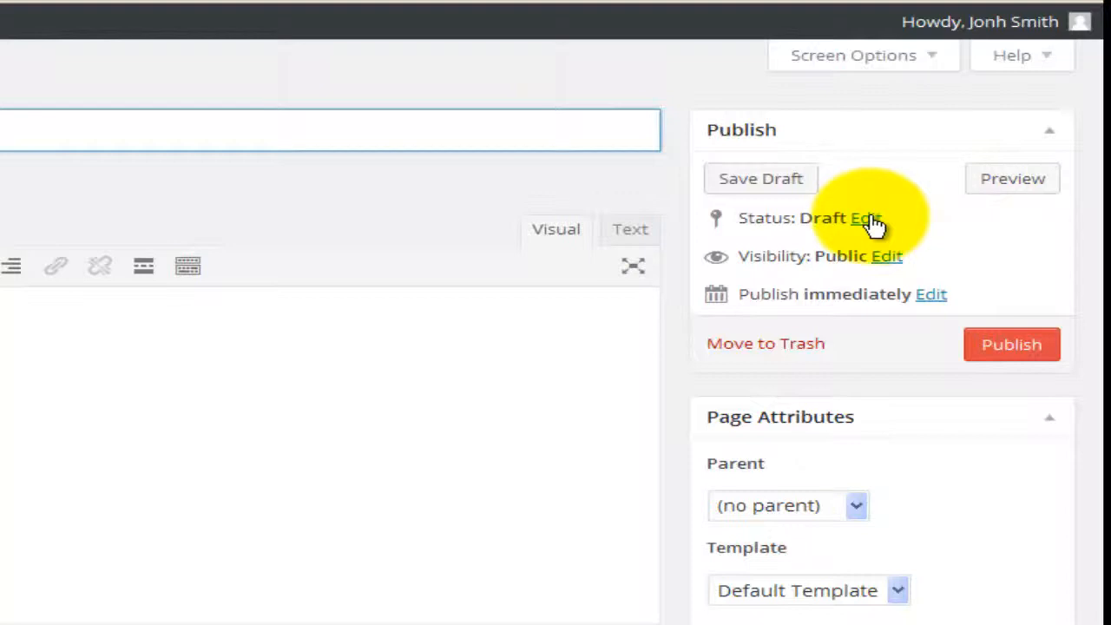
Step: Keep the new page's status as Draft
click(868, 220)
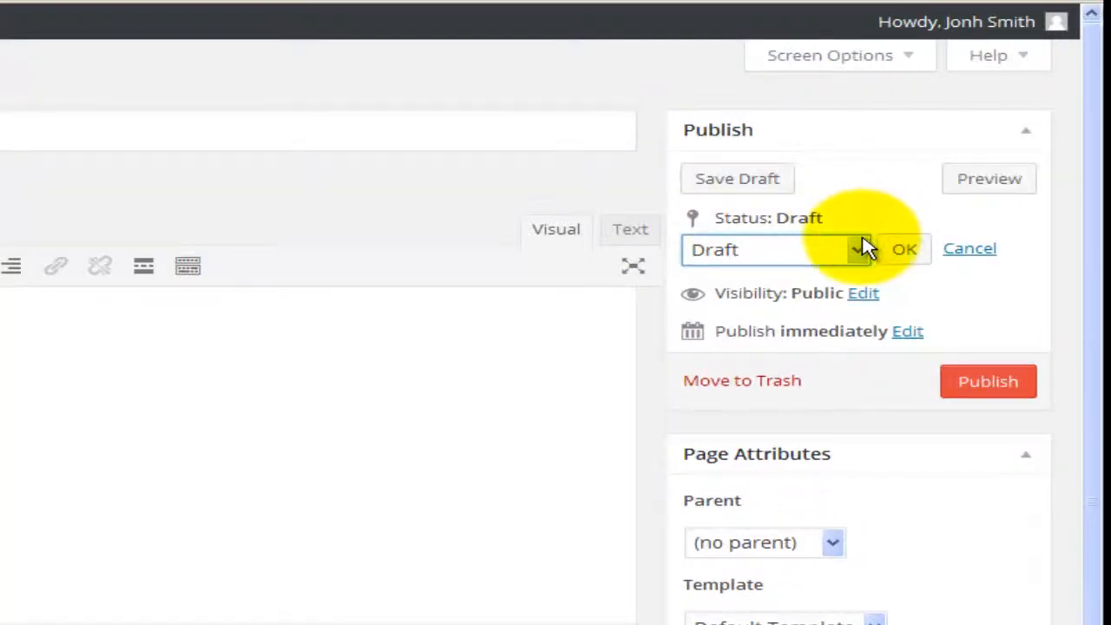
click(860, 250)
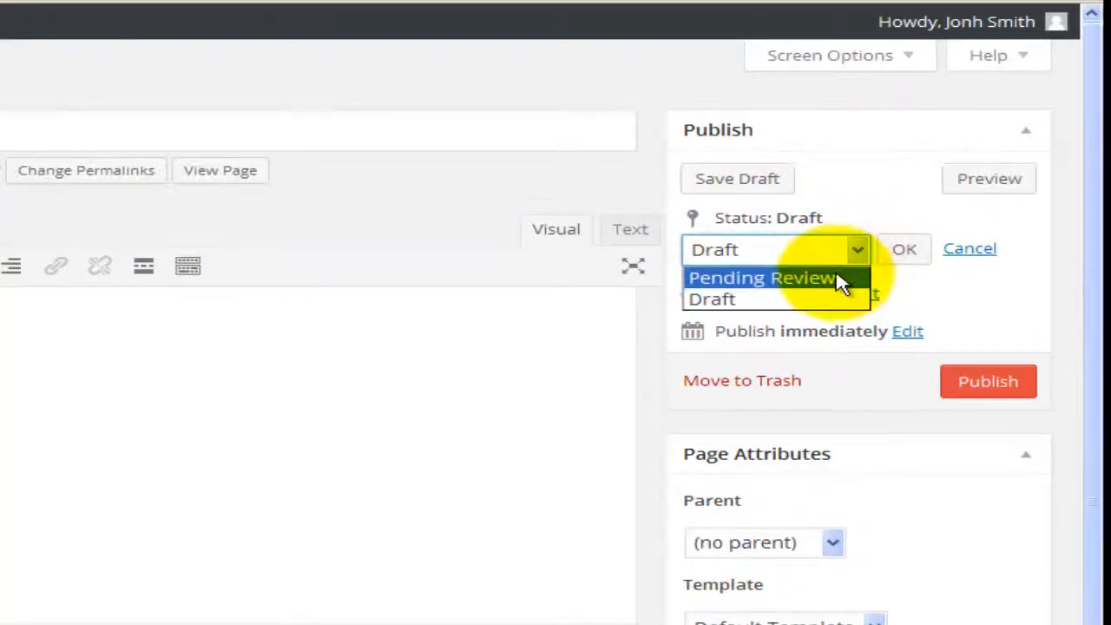
click(856, 249)
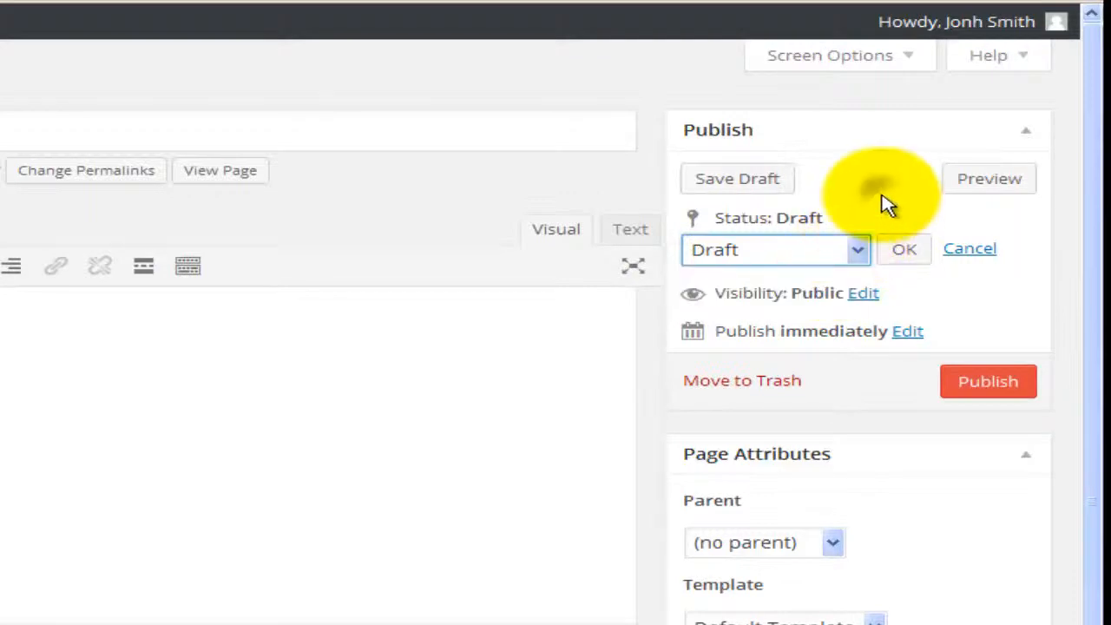
Step: Try Password protected and Private visibility, return to Public, and open the publish date settings
click(864, 295)
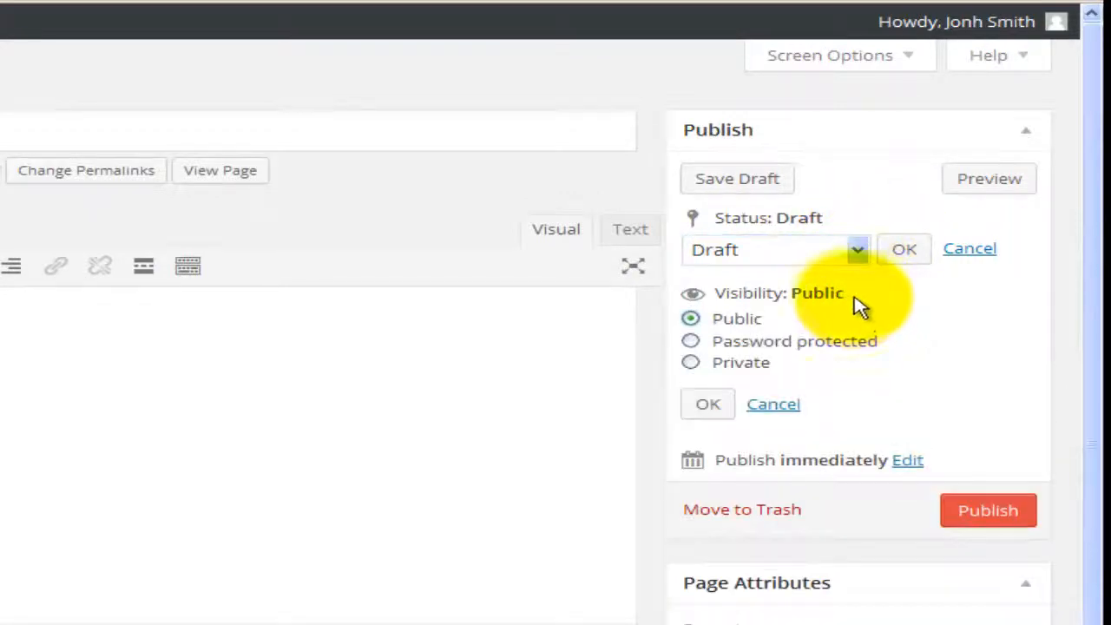
click(771, 346)
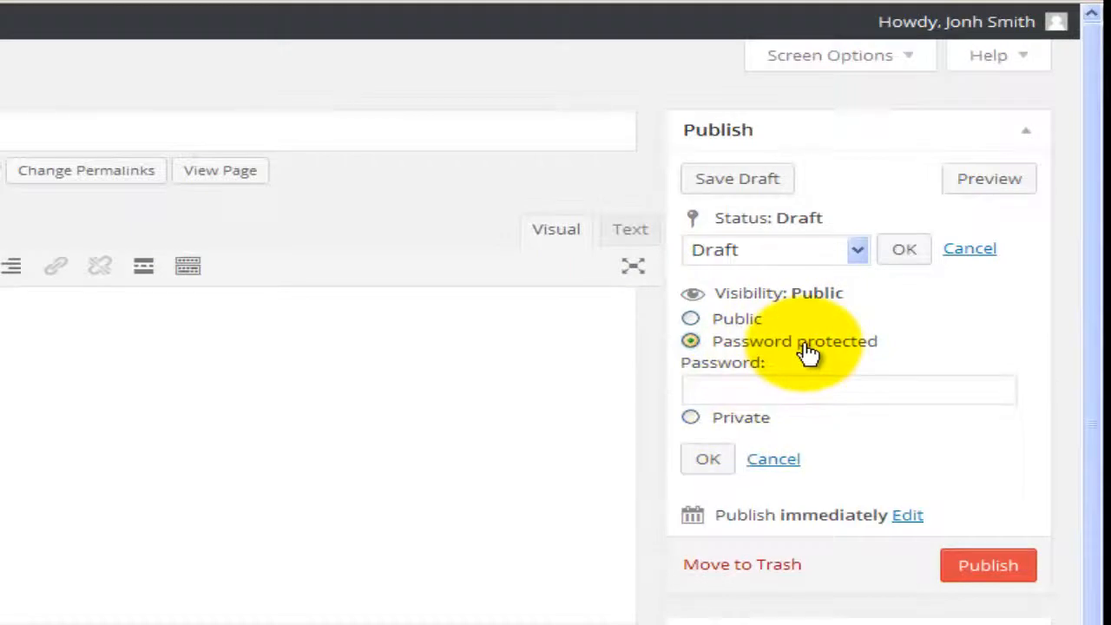
click(729, 391)
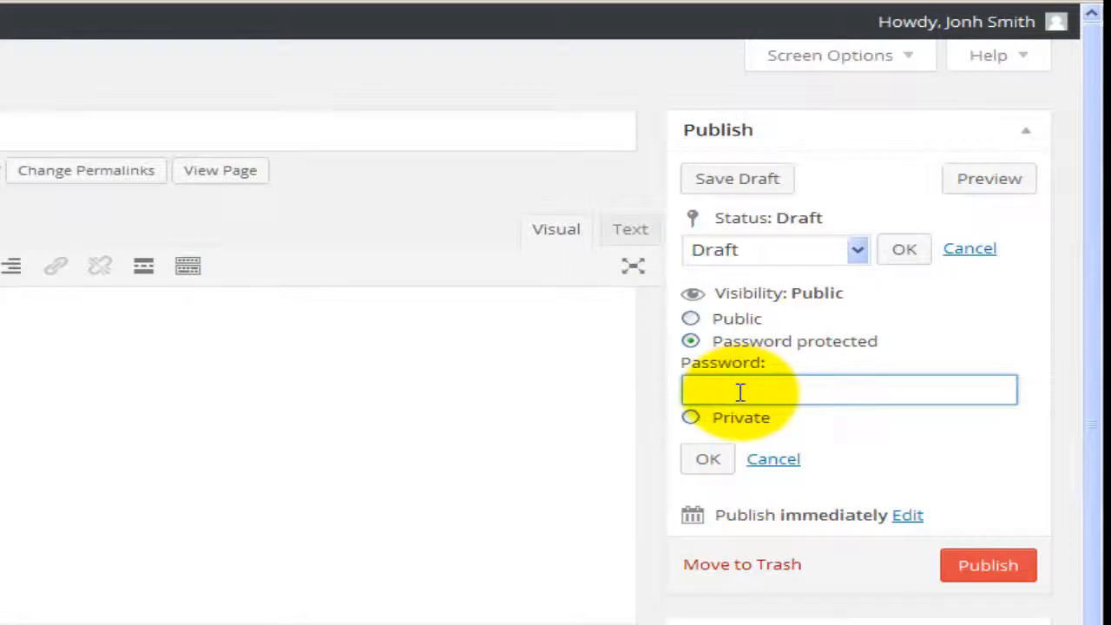
click(737, 423)
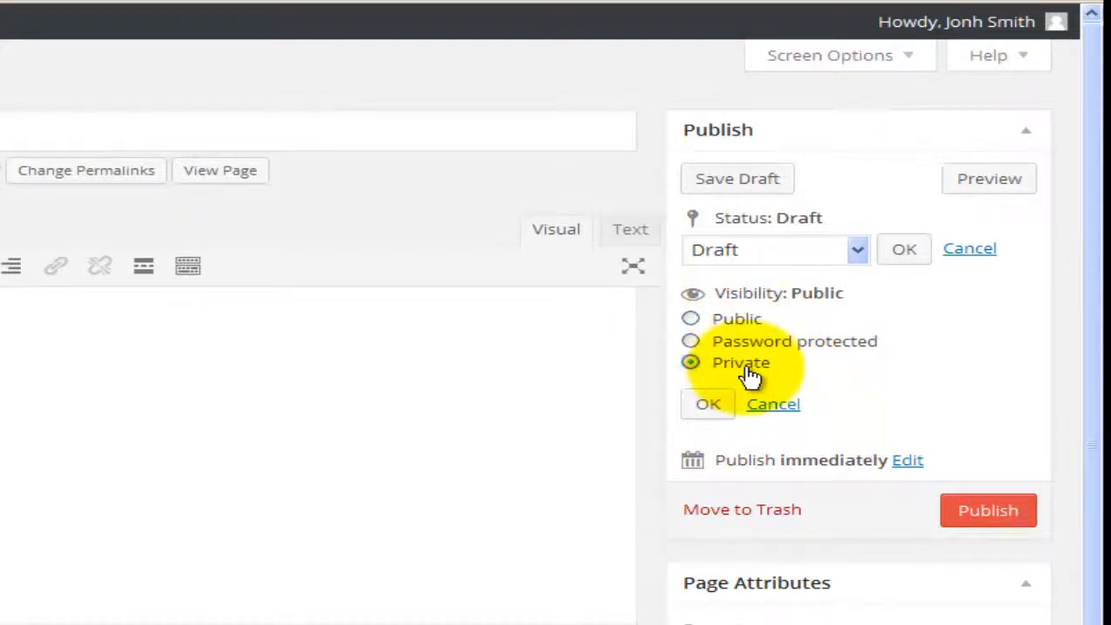
click(736, 322)
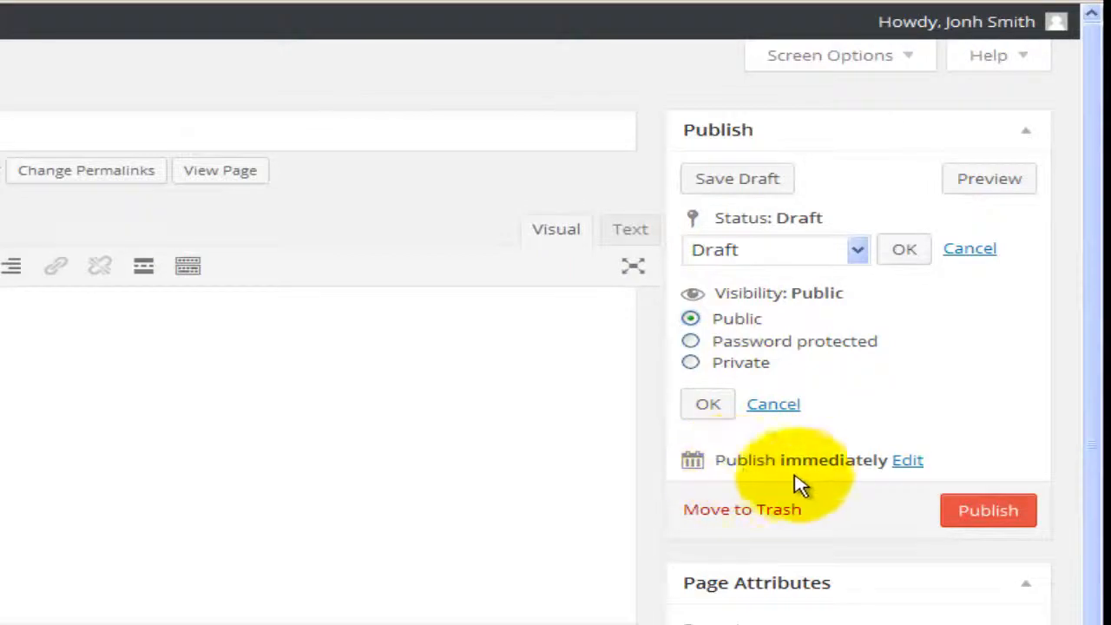
click(903, 465)
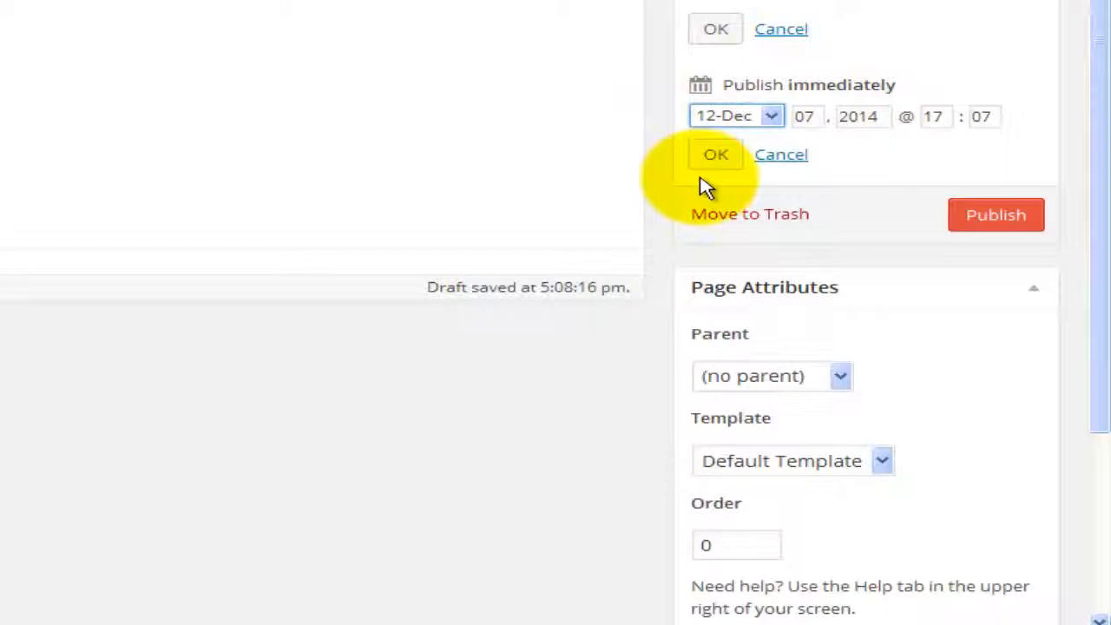
click(772, 121)
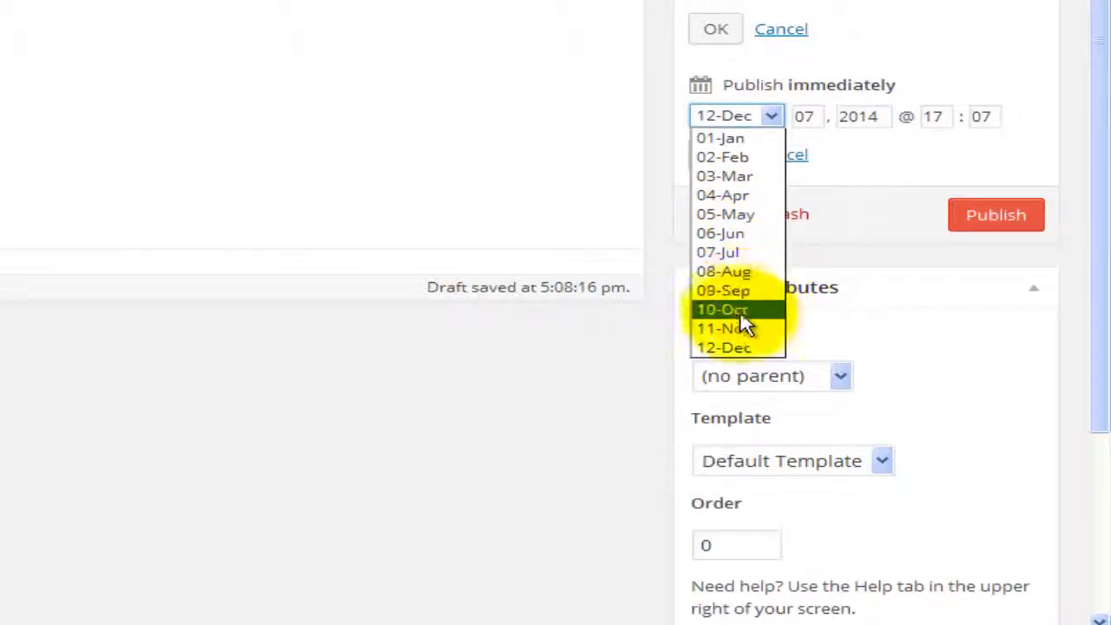
click(859, 182)
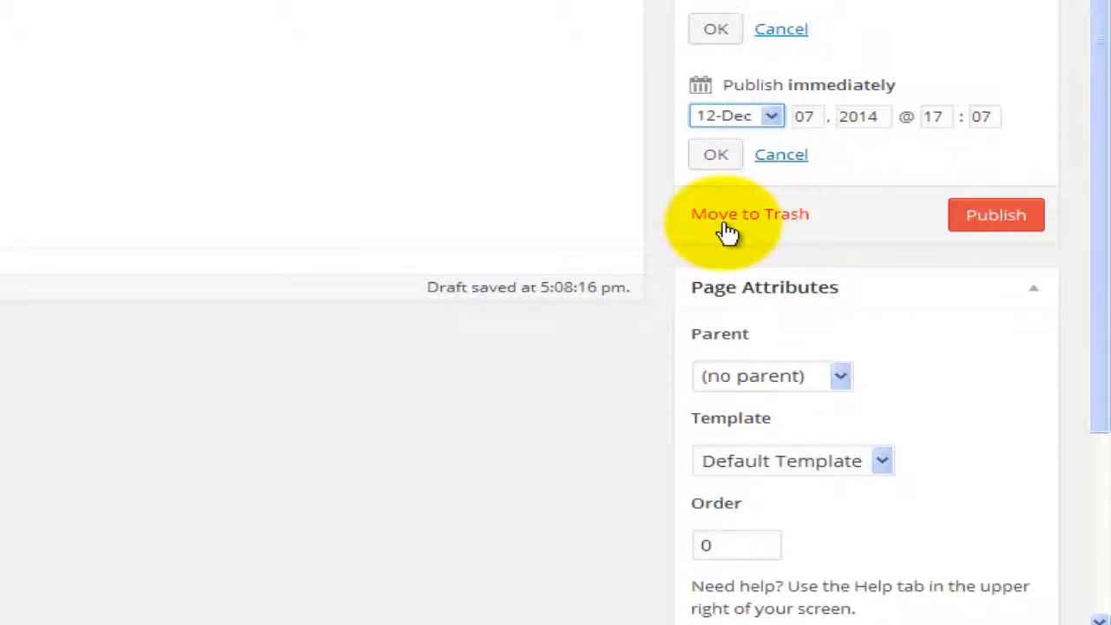
scroll(728, 232, down, 2)
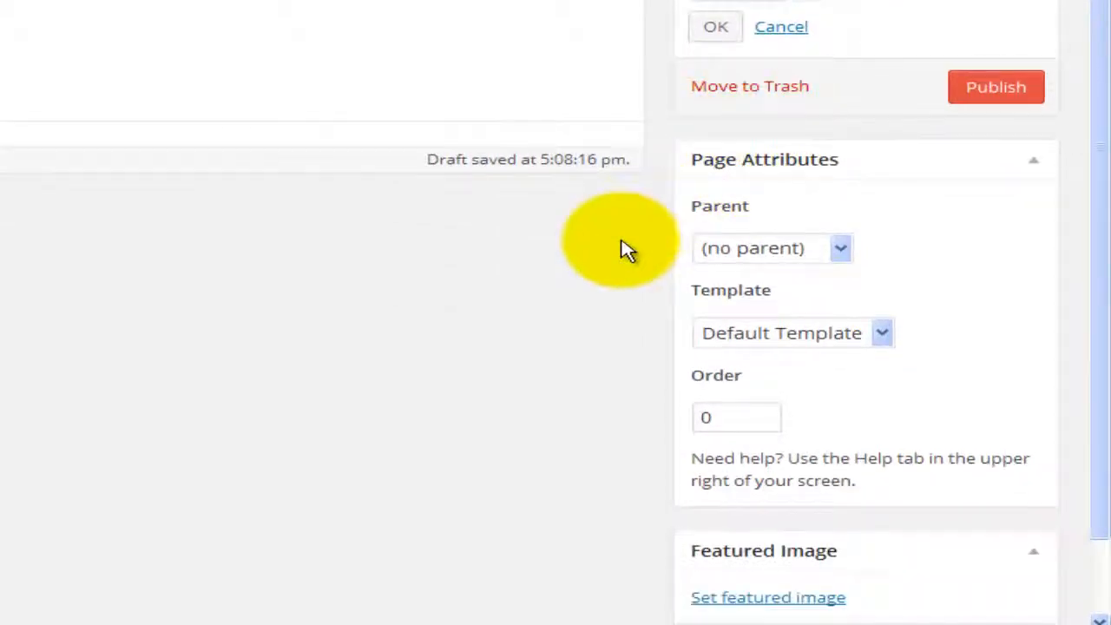
scroll(623, 249, down, 1)
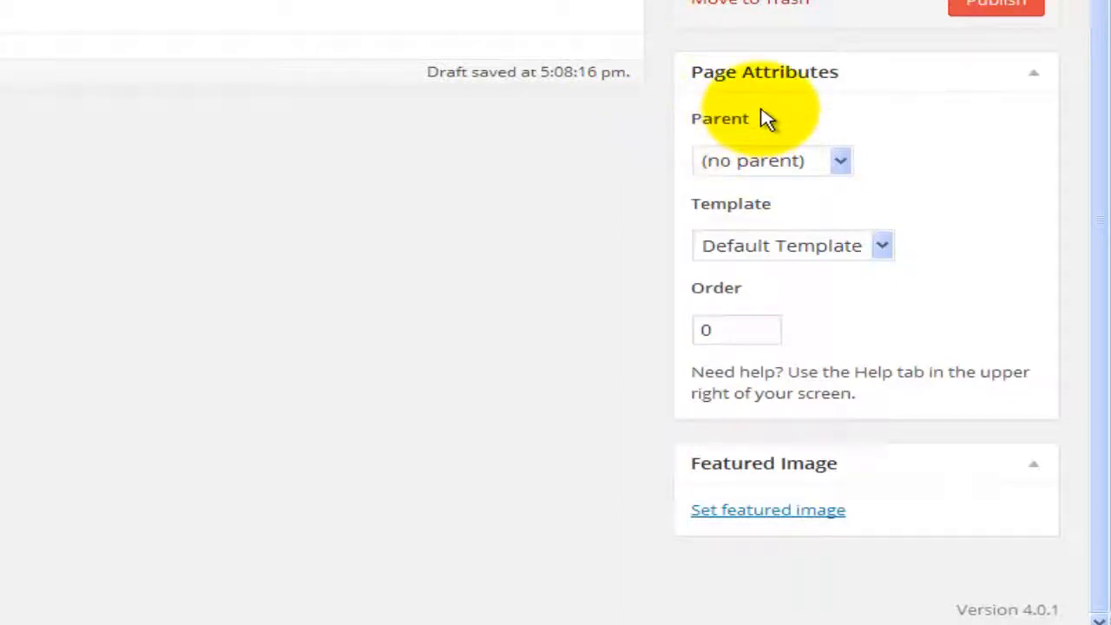
Step: Leave Parent as (no parent) and apply the Full Width Page template
click(841, 162)
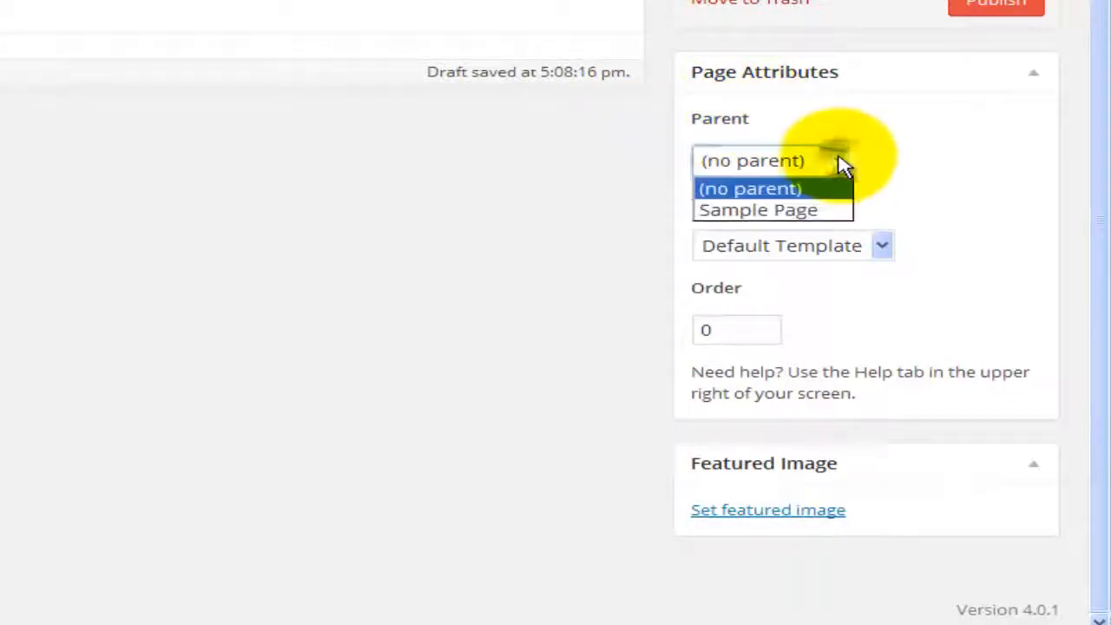
click(805, 198)
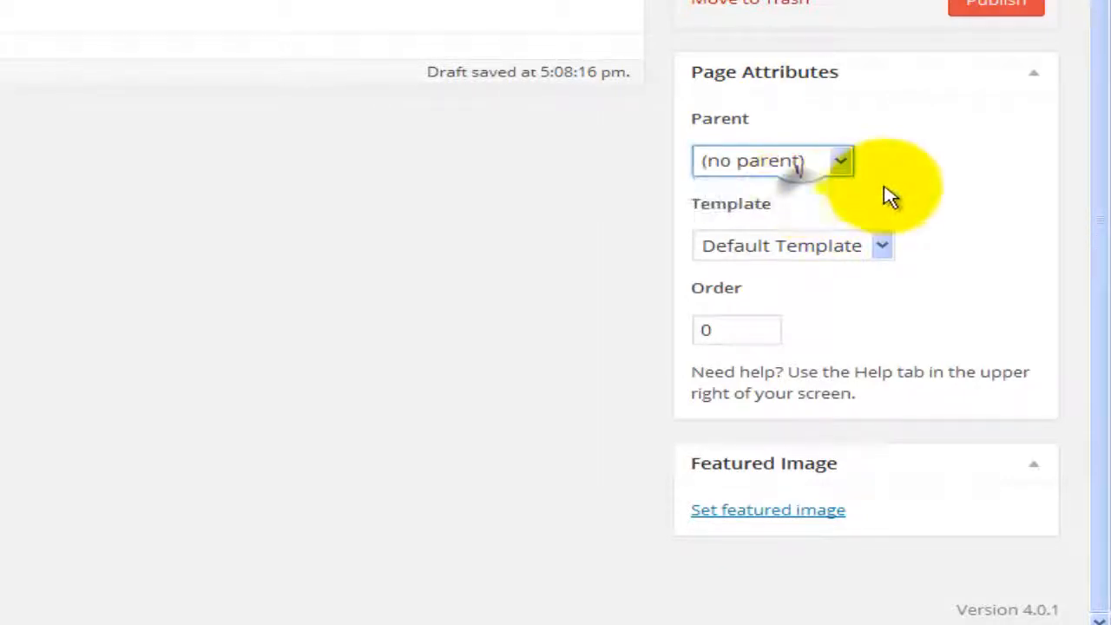
click(884, 247)
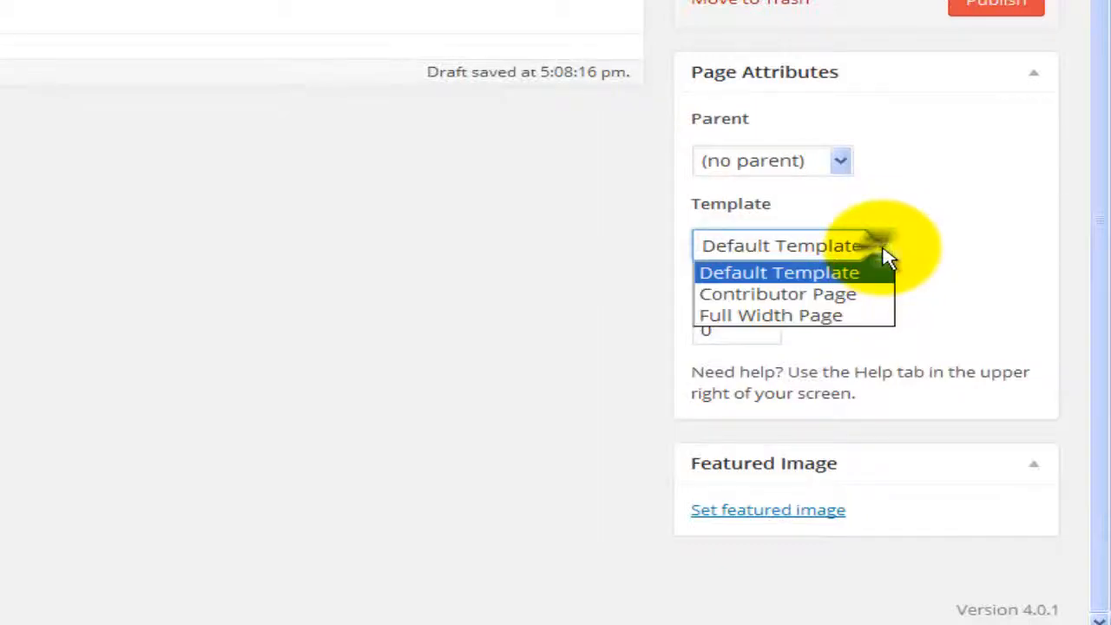
click(869, 317)
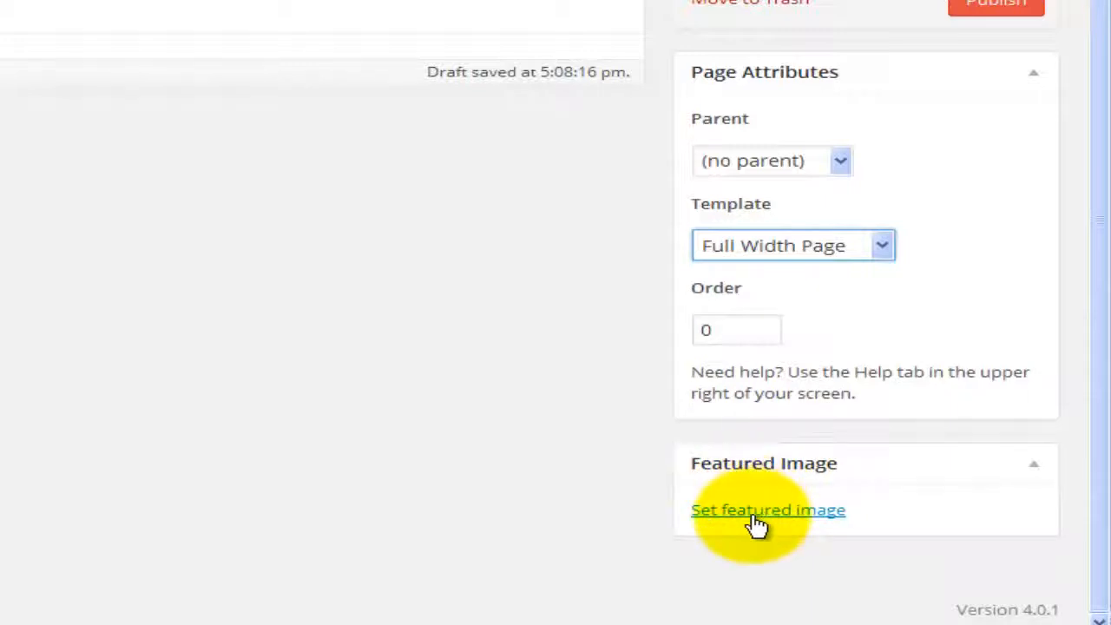
Step: Set the WordPress logo as the Welcome Page's featured image
click(755, 515)
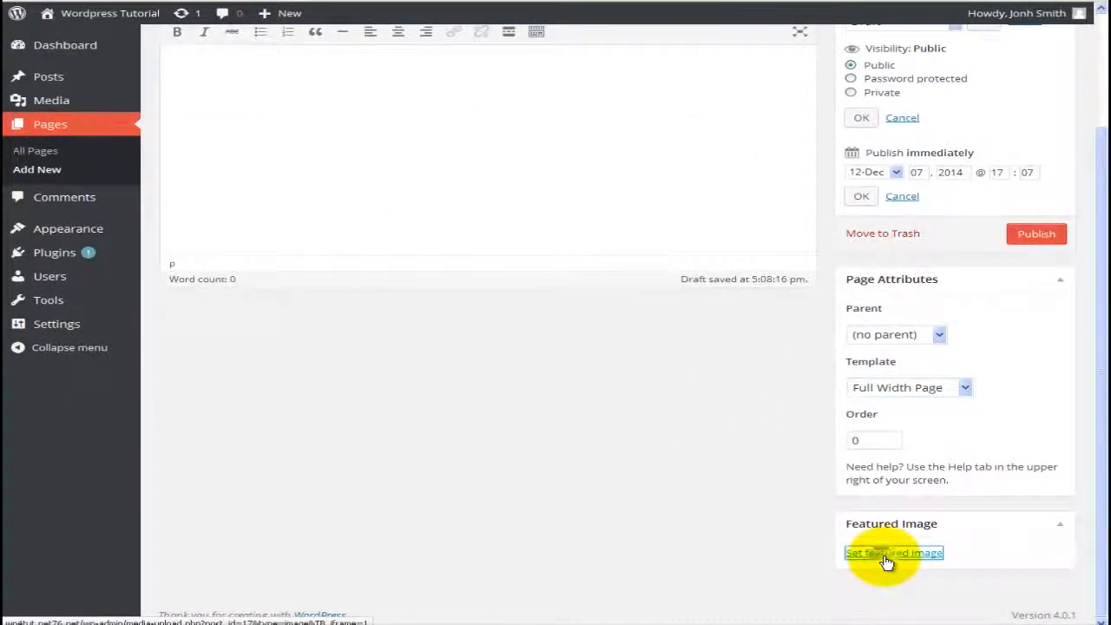
click(885, 557)
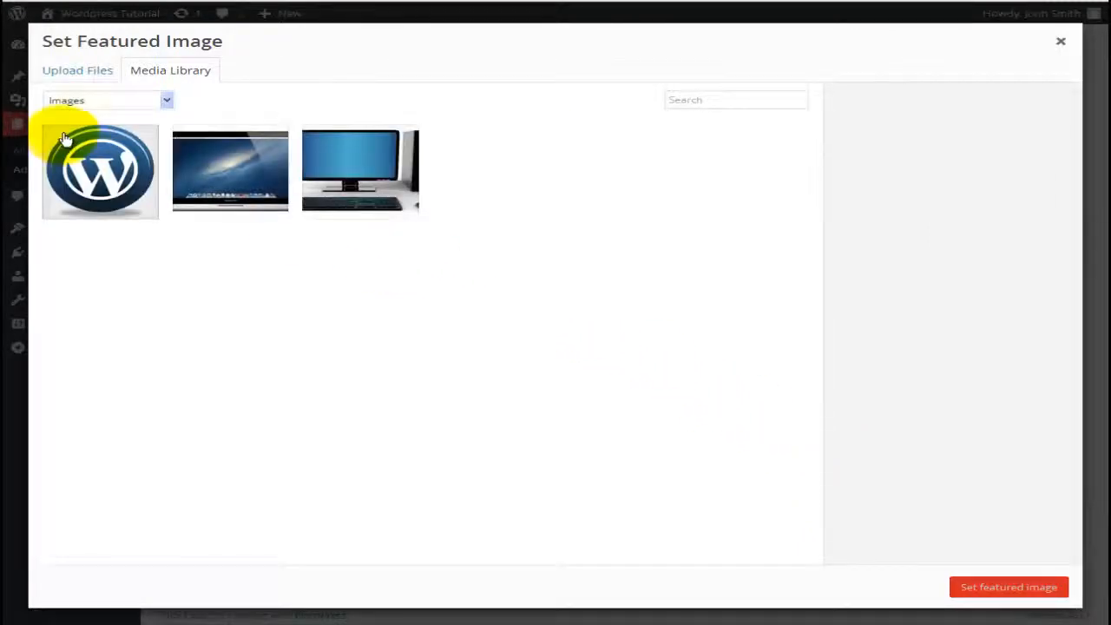
click(82, 156)
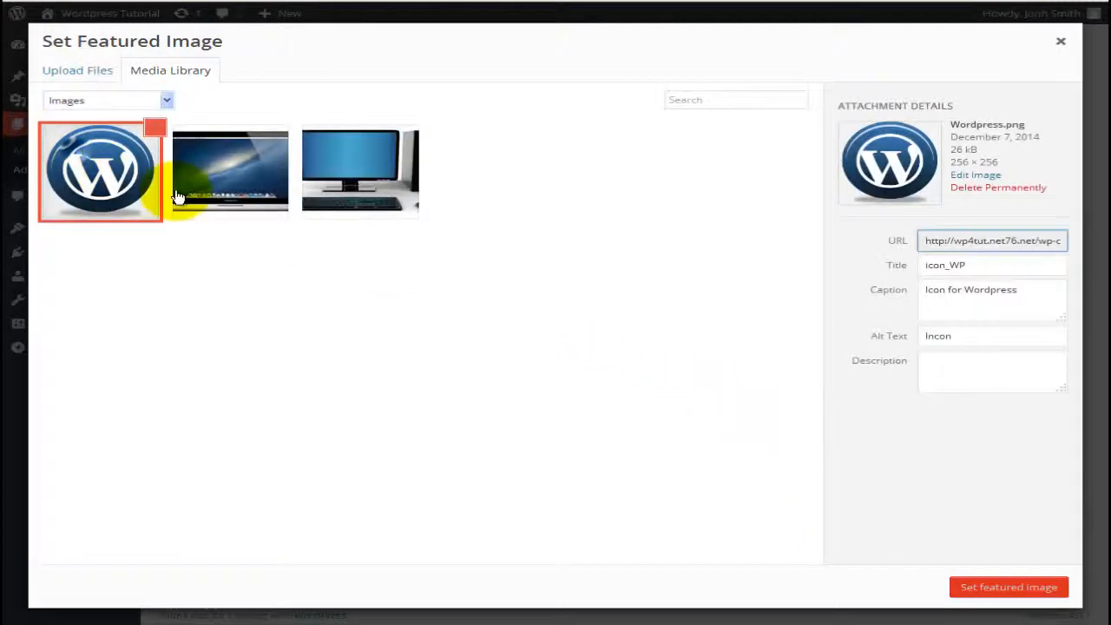
click(975, 587)
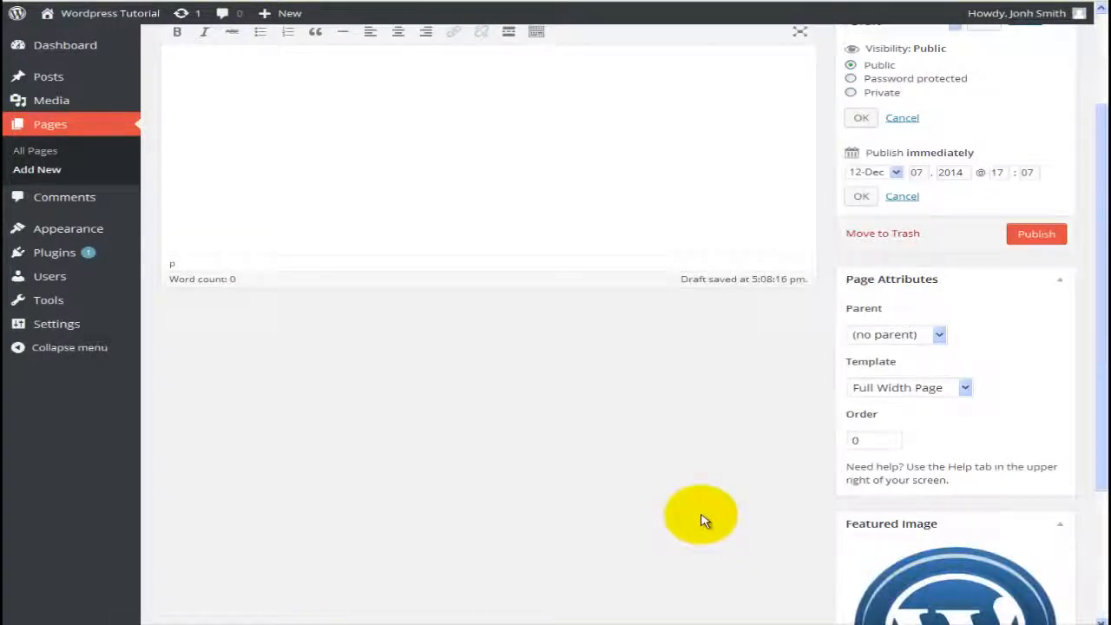
scroll(702, 518, down, 2)
scroll(702, 518, up, 3)
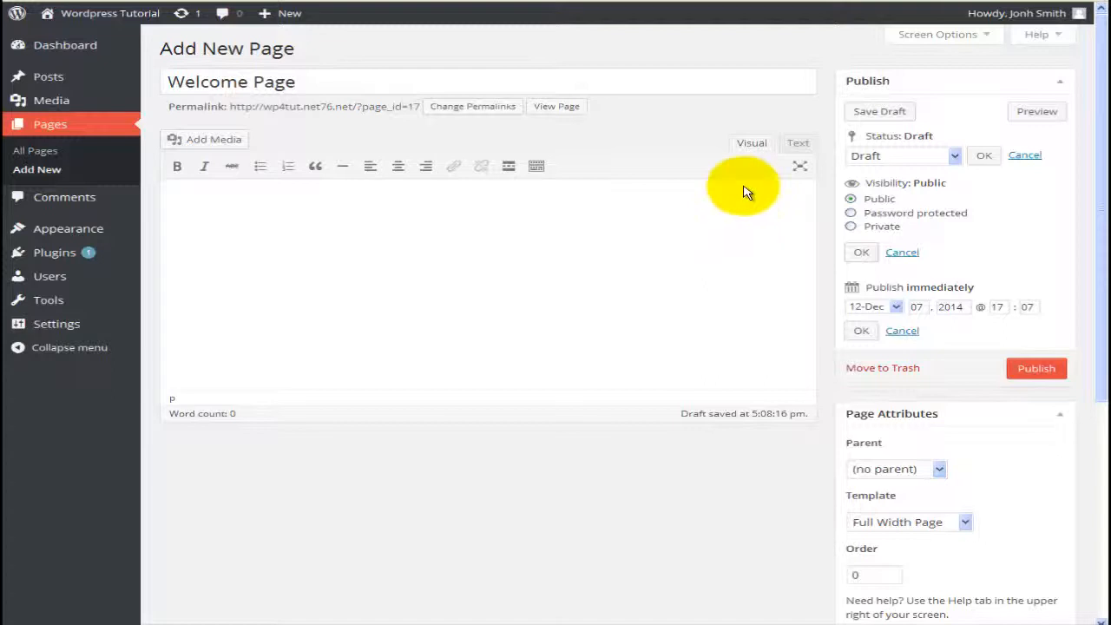
Step: Write the Wordpress 4 tutorials welcome paragraph, clear stray test characters, and start a new paragraph
click(795, 144)
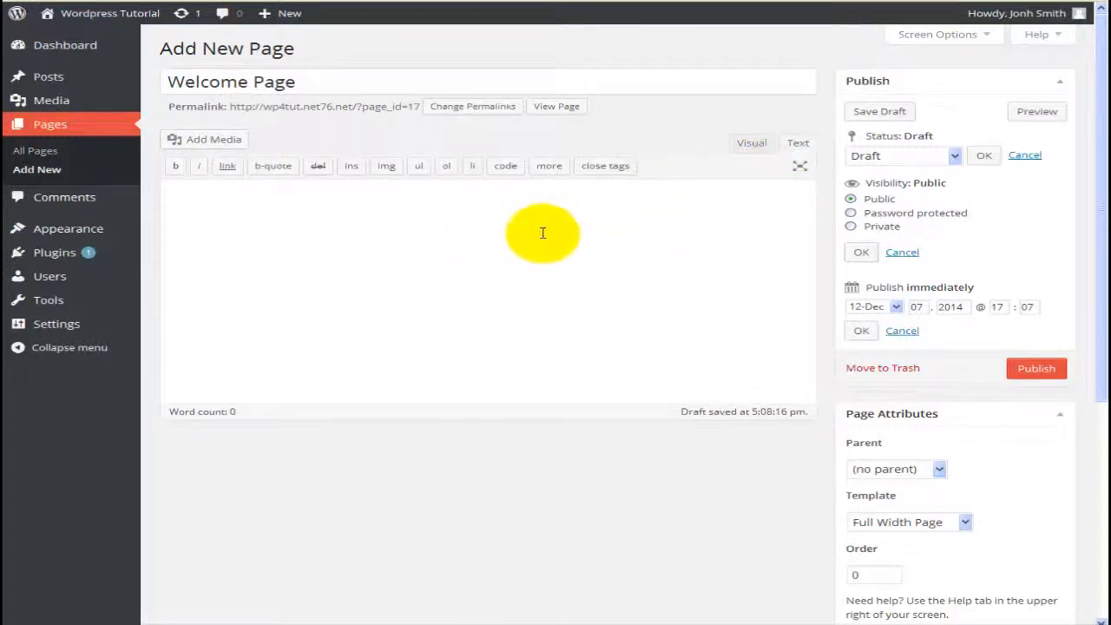
click(752, 144)
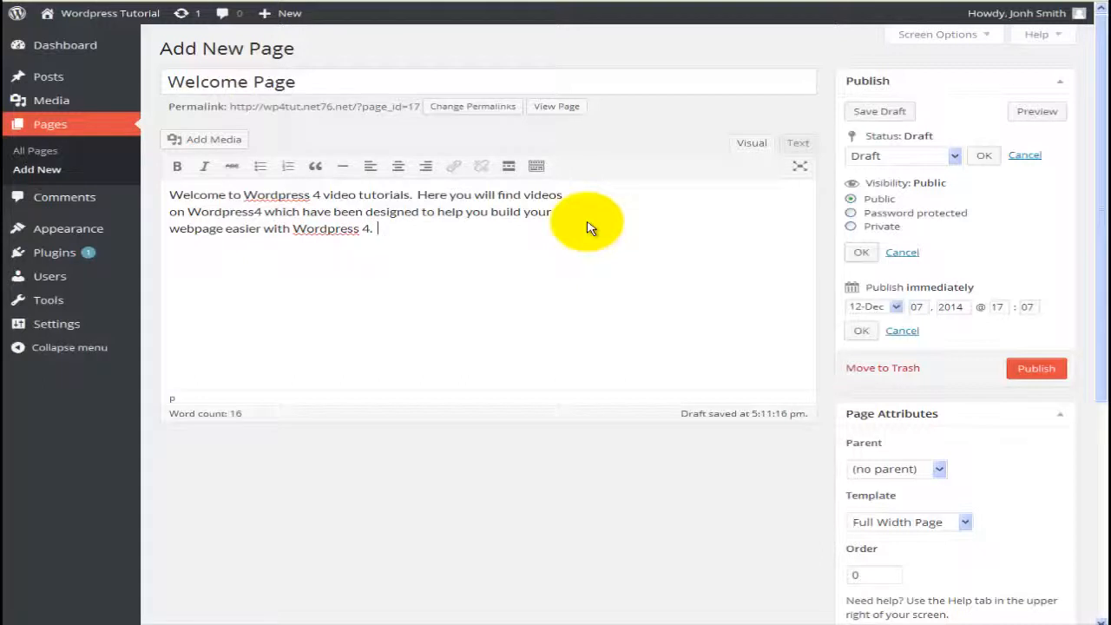
click(524, 247)
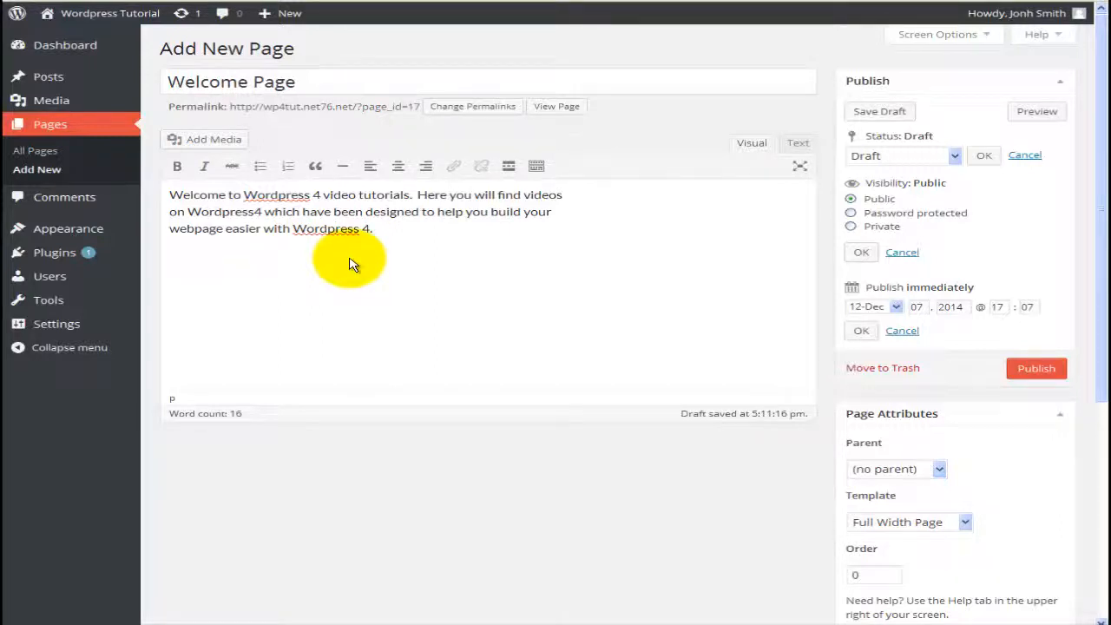
click(388, 235)
text(fdsa fdsaf)
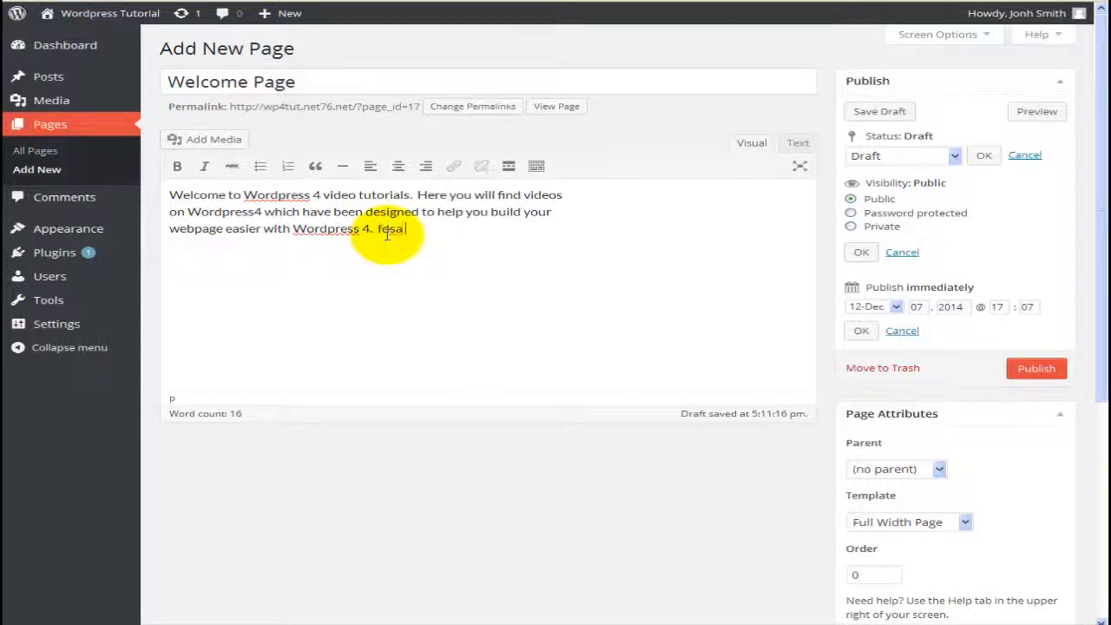
text( fdasfa)
key(BackSpace)
key(BackSpace)
key(BackSpace)
key(BackSpace)
key(BackSpace)
key(BackSpace)
key(BackSpace)
key(BackSpace)
key(BackSpace)
key(BackSpace)
key(BackSpace)
key(BackSpace)
key(BackSpace)
key(BackSpace)
key(BackSpace)
key(BackSpace)
key(BackSpace)
key(BackSpace)
key(Return)
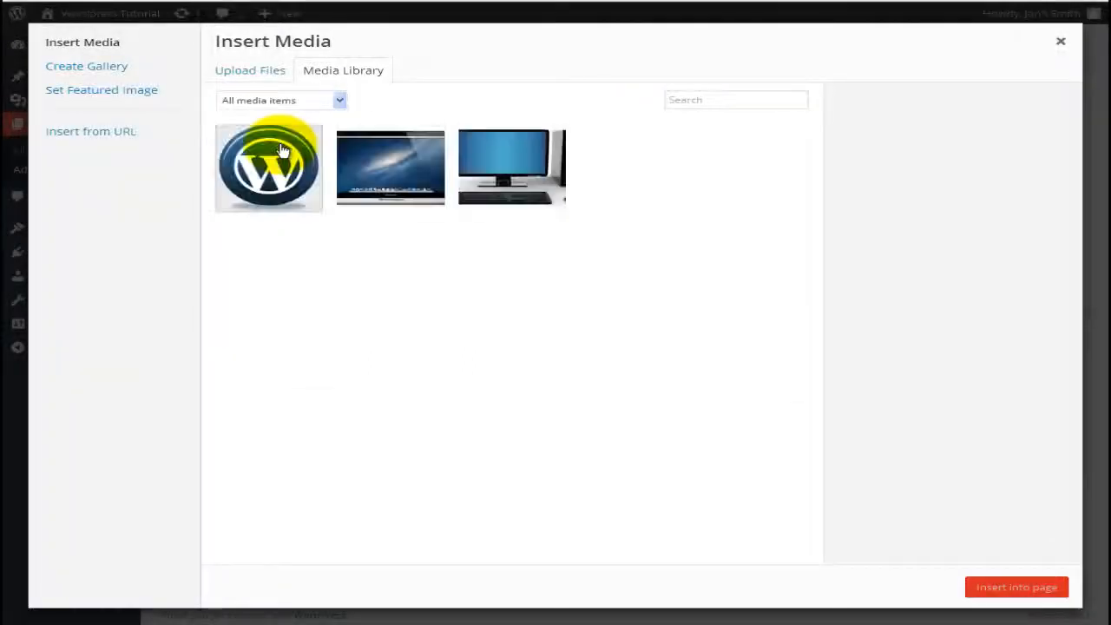
Step: Insert the laptop image computer2 from the Media Library below the welcome text
click(400, 180)
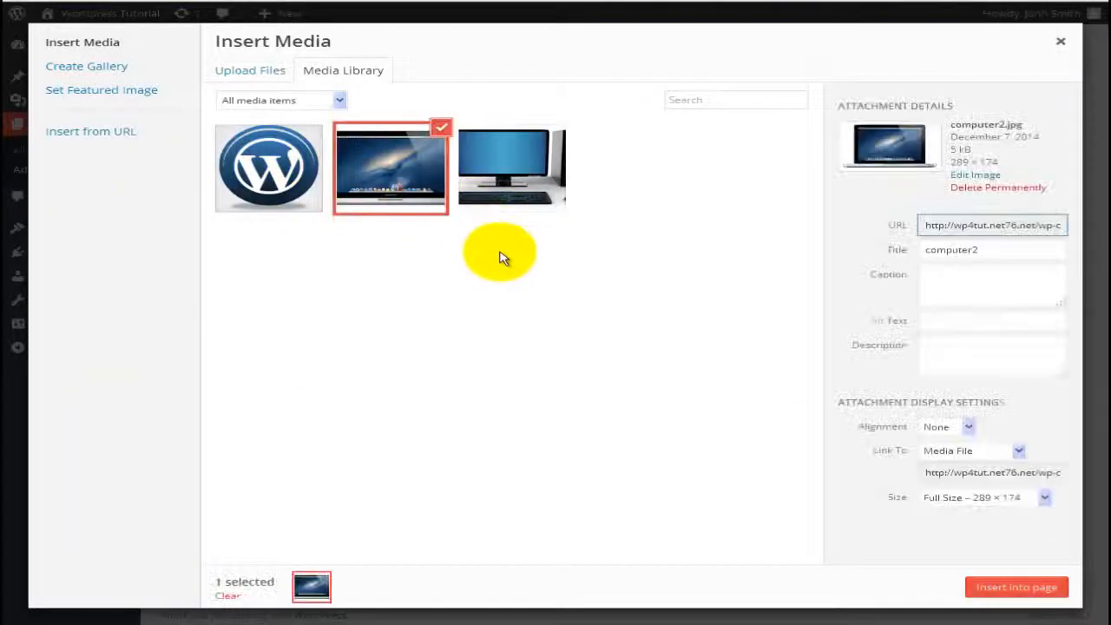
click(999, 590)
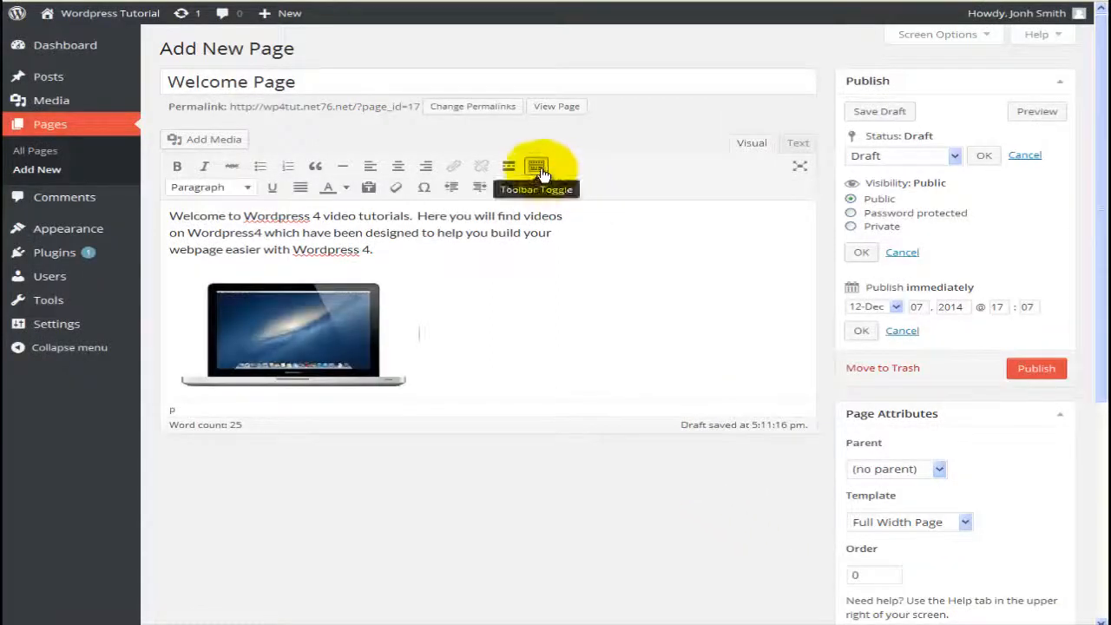
click(536, 166)
click(603, 311)
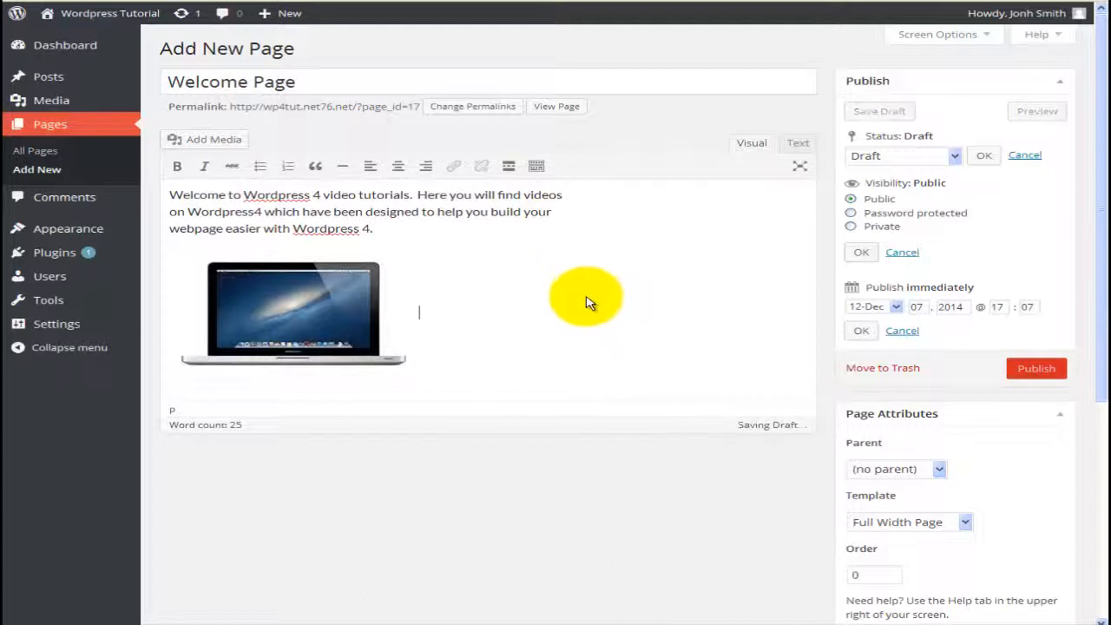
Step: Underline 'Wordpress 4.' on the last line and the first 'Wordpress'
click(535, 166)
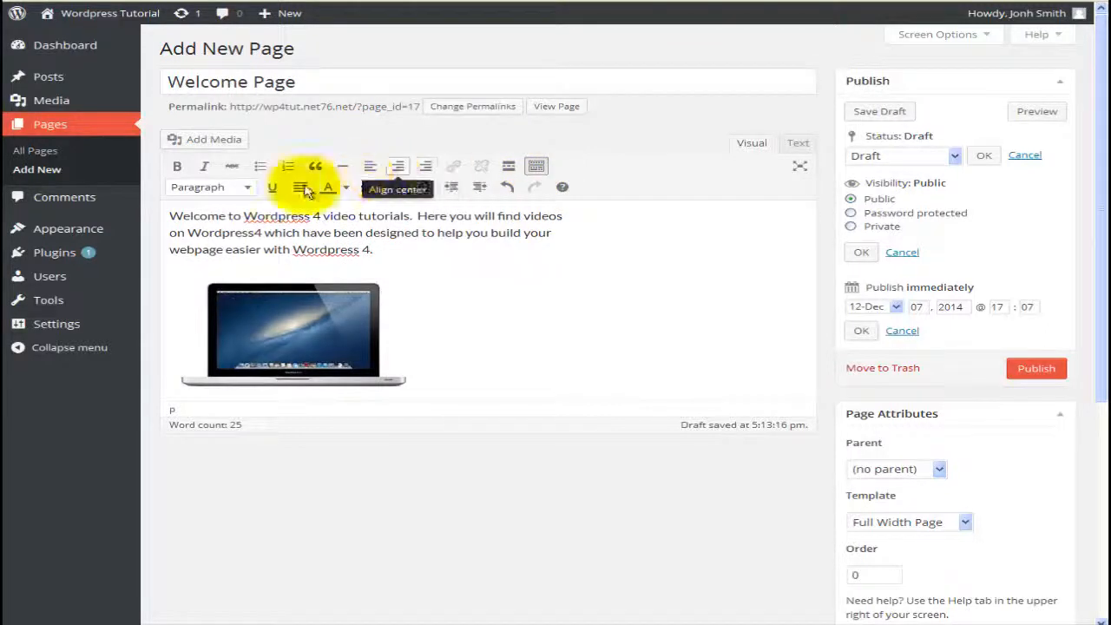
click(248, 189)
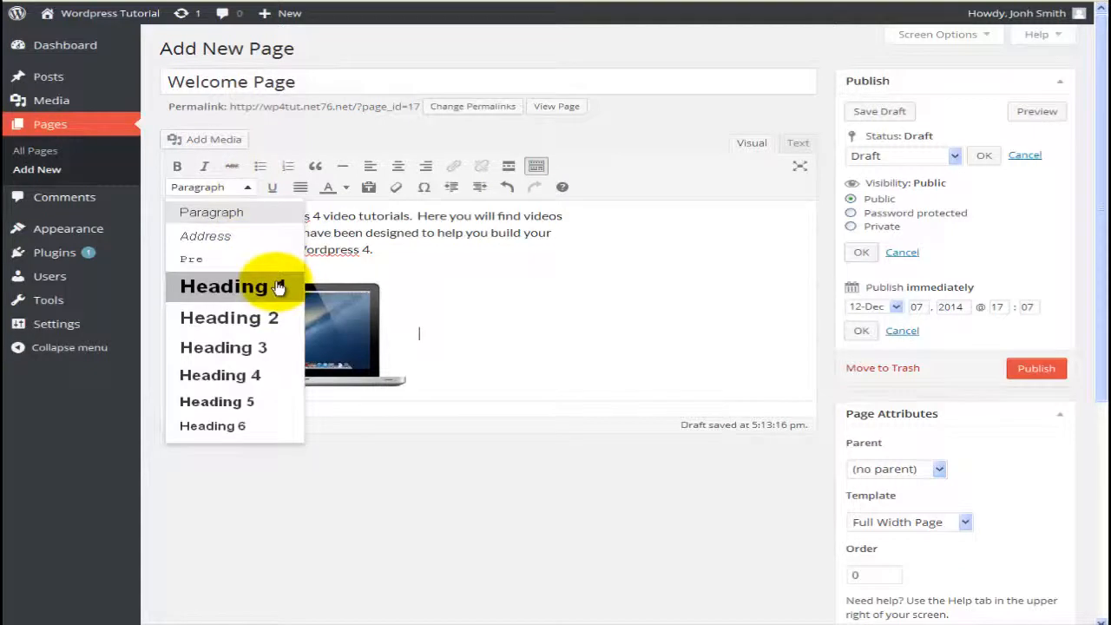
click(445, 326)
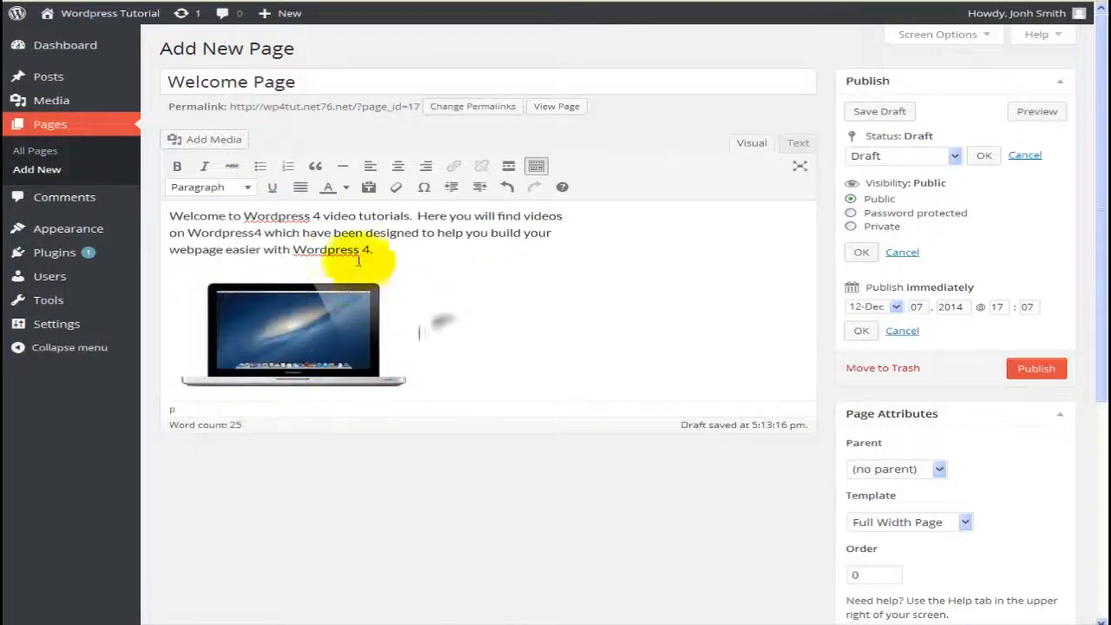
drag(373, 250, 293, 250)
click(272, 187)
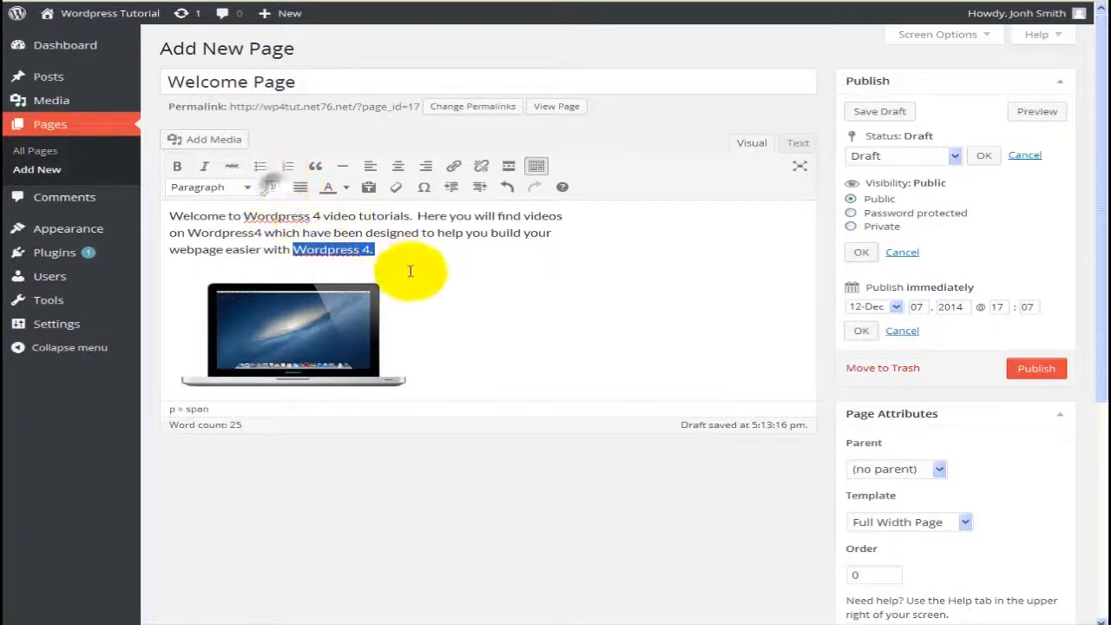
double_click(278, 217)
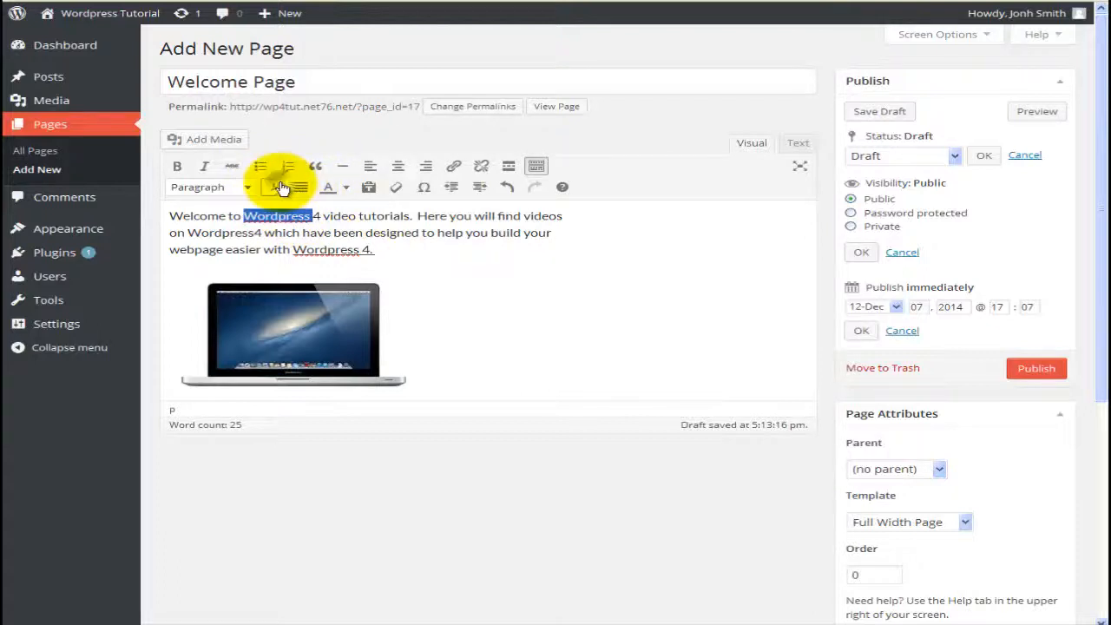
click(274, 187)
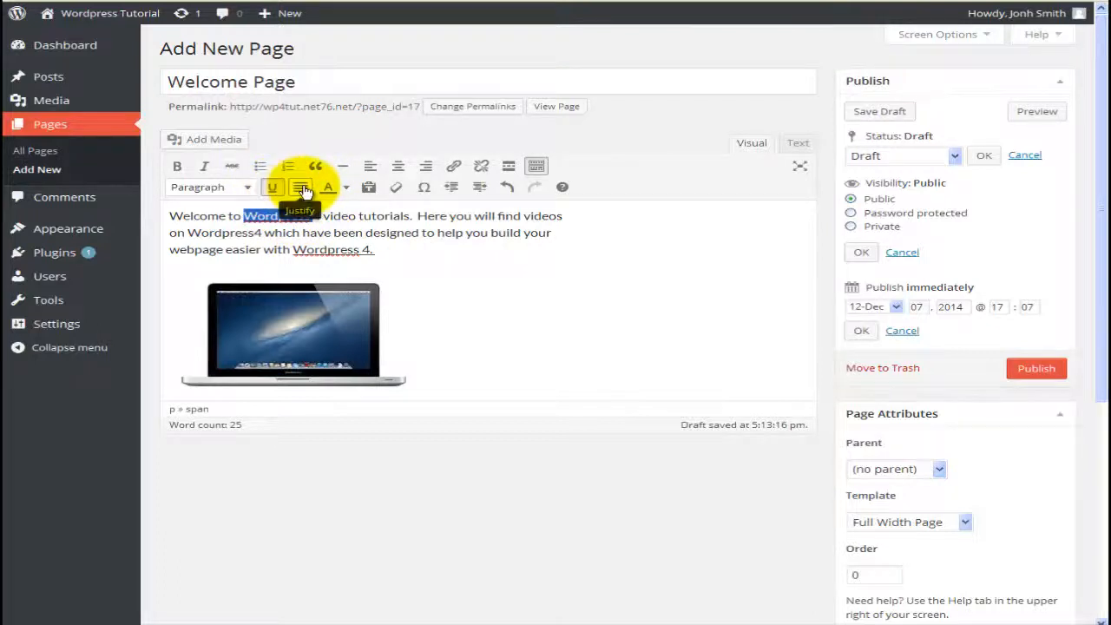
Step: Right-align the whole welcome paragraph
triple_click(384, 252)
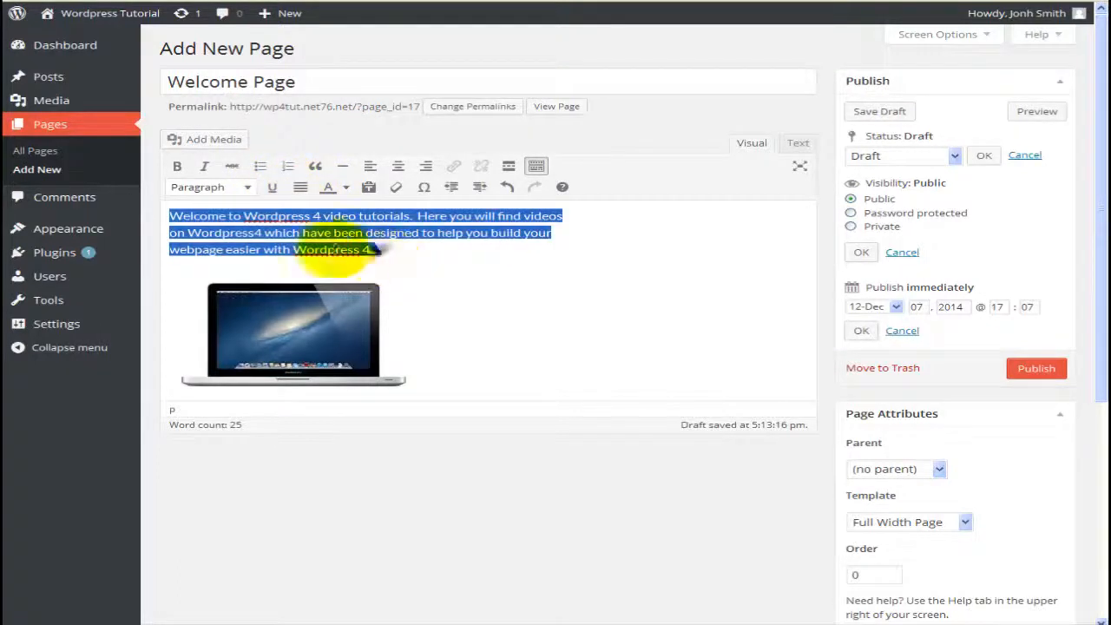
click(301, 189)
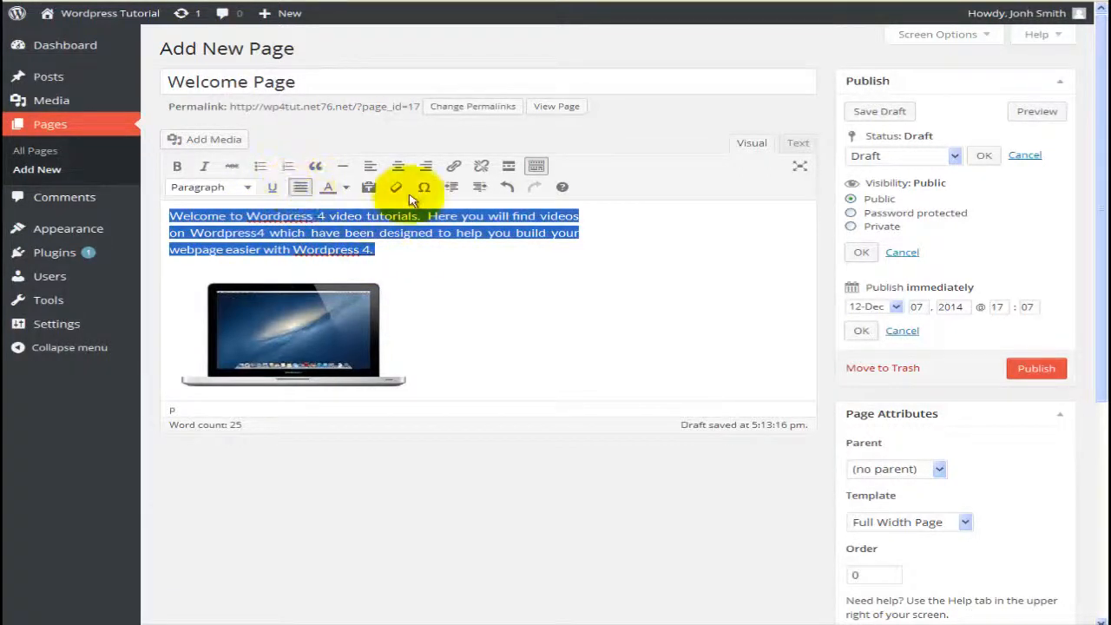
click(425, 166)
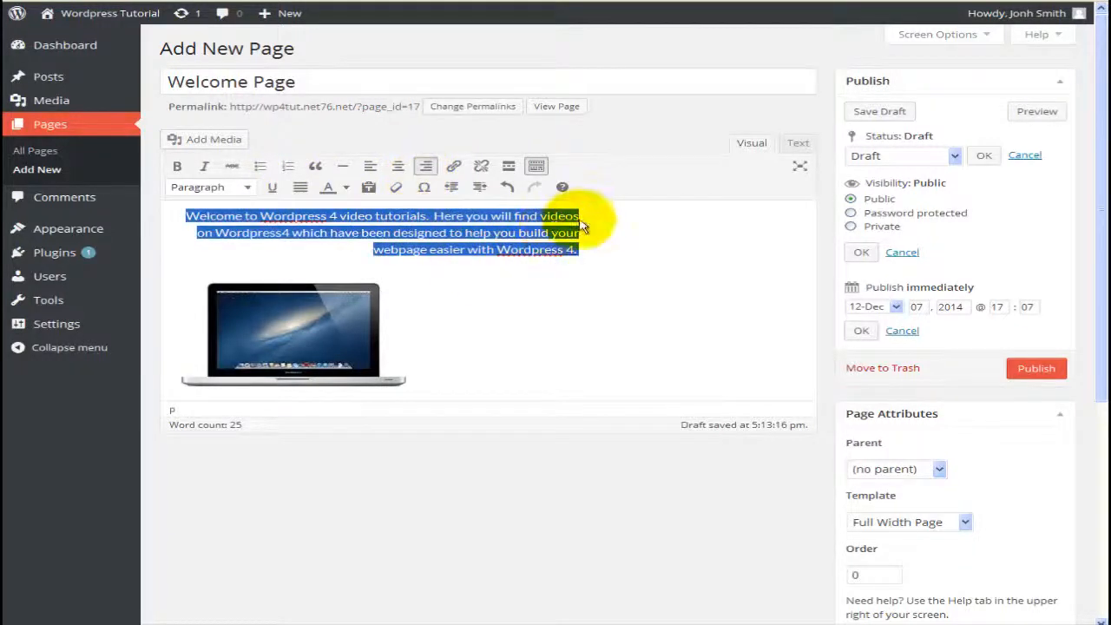
click(371, 166)
click(426, 166)
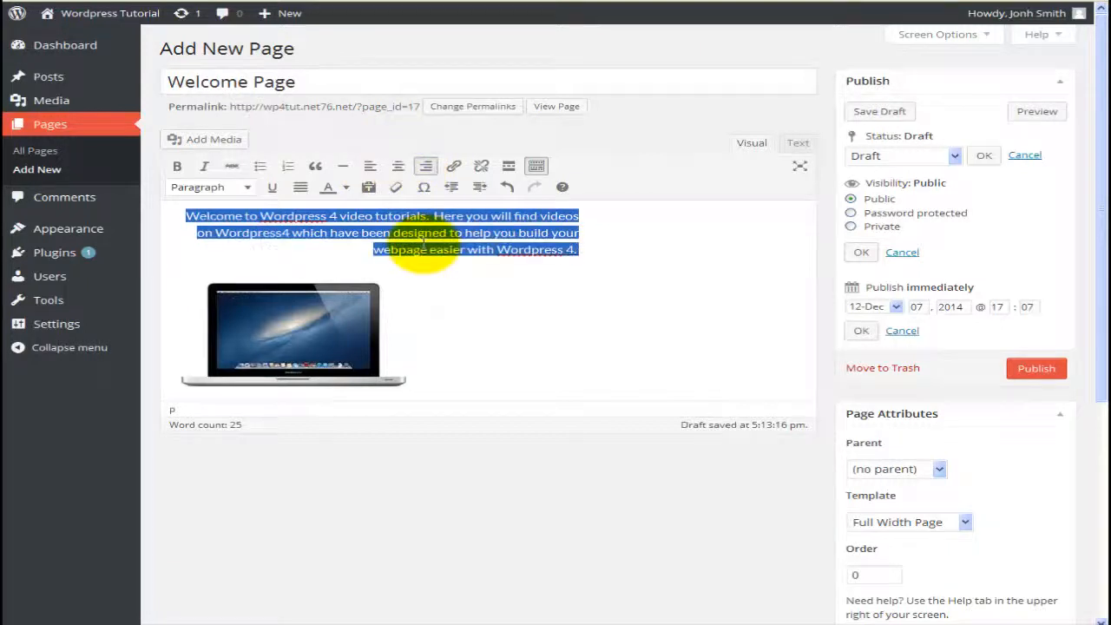
click(413, 262)
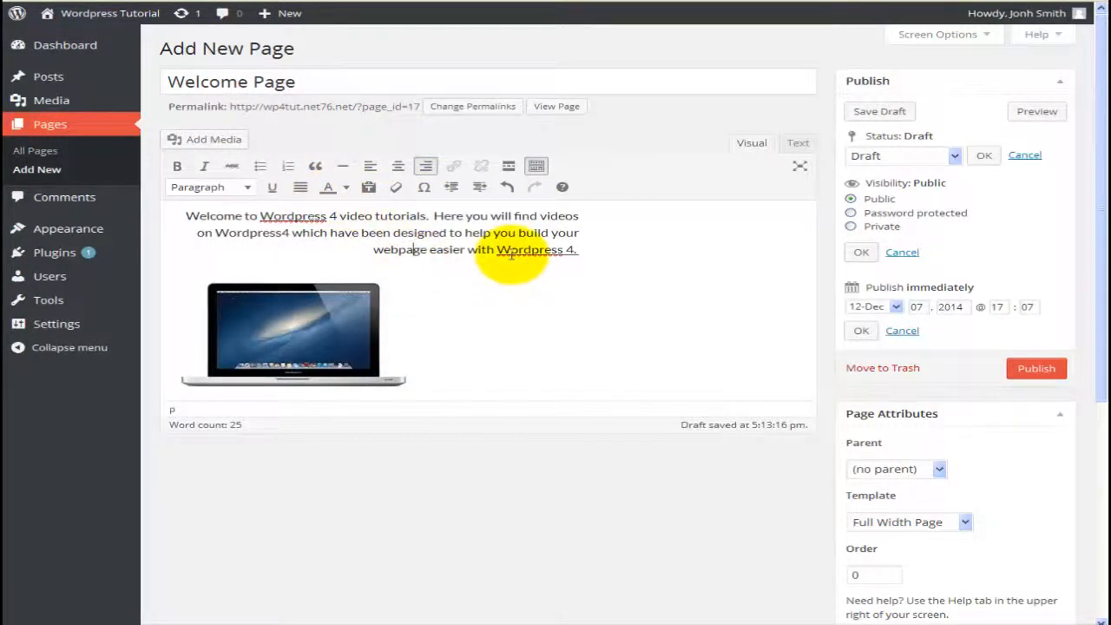
Step: Colour both occurrences of 'Wordpress' red
double_click(300, 216)
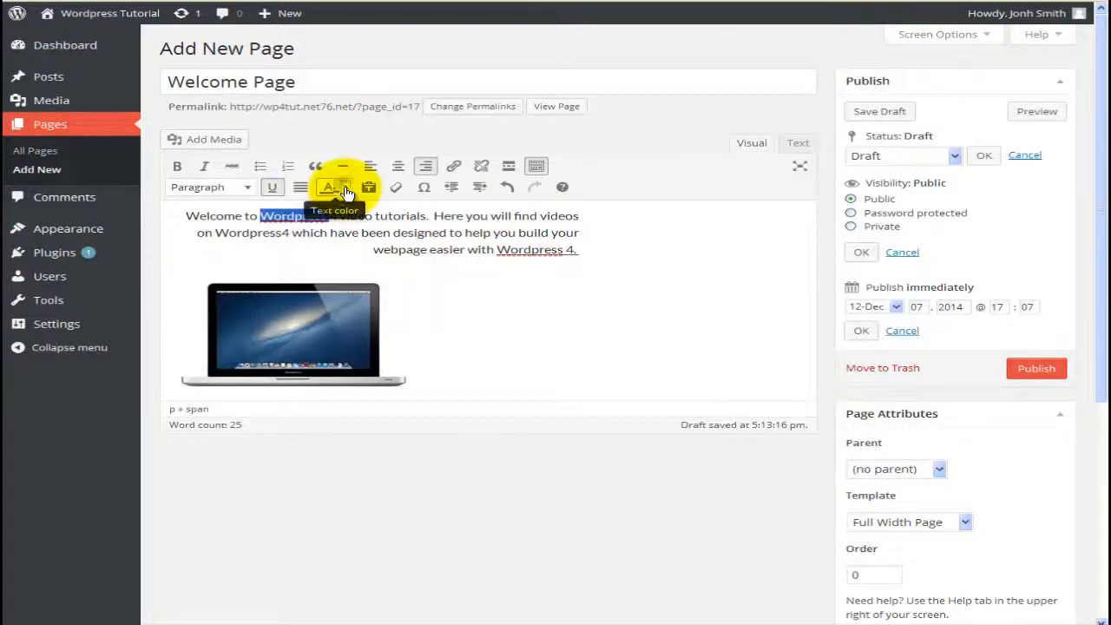
click(330, 187)
click(332, 237)
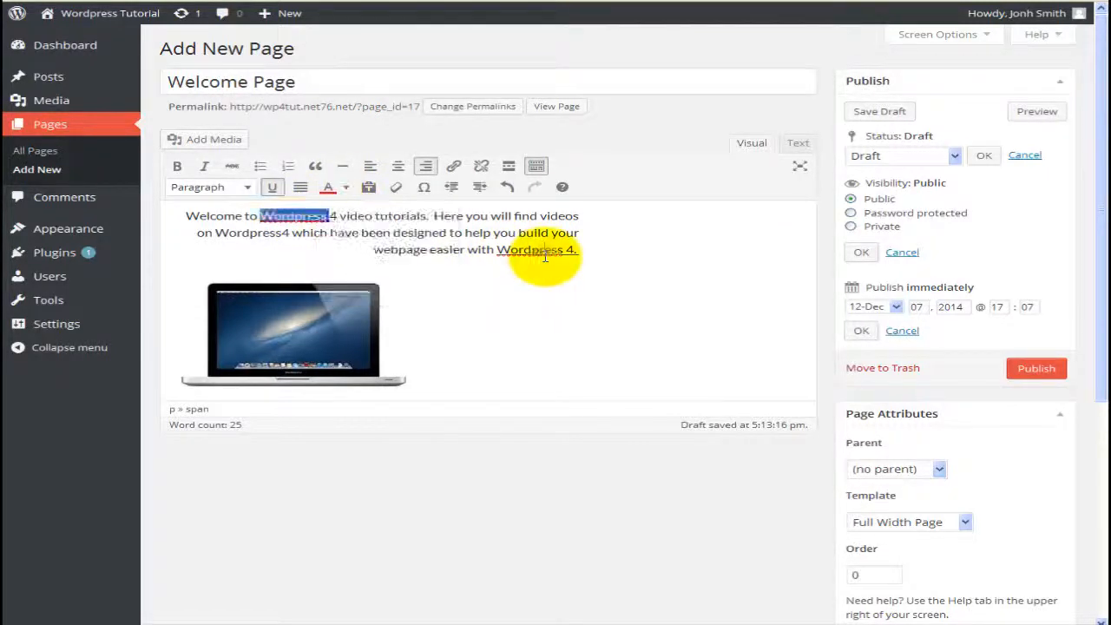
triple_click(543, 254)
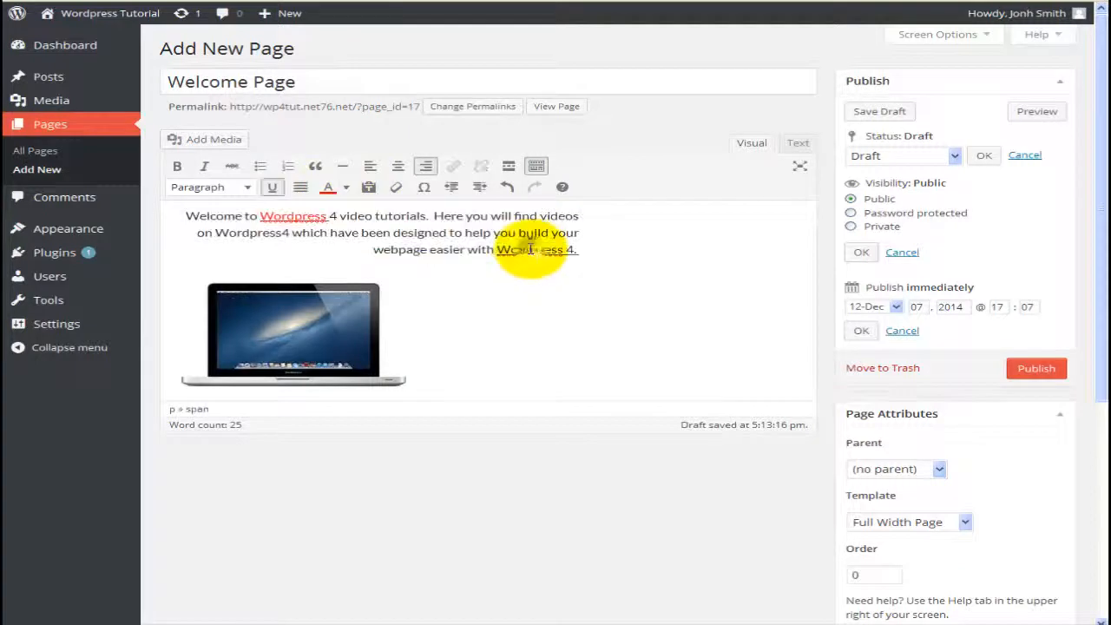
double_click(530, 250)
click(329, 188)
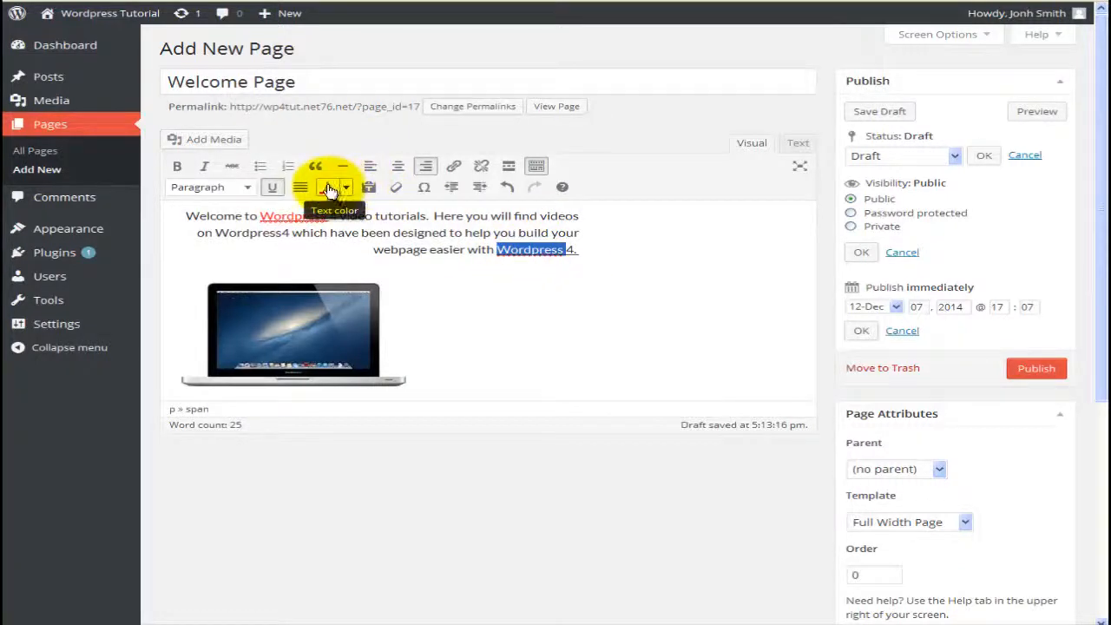
click(460, 278)
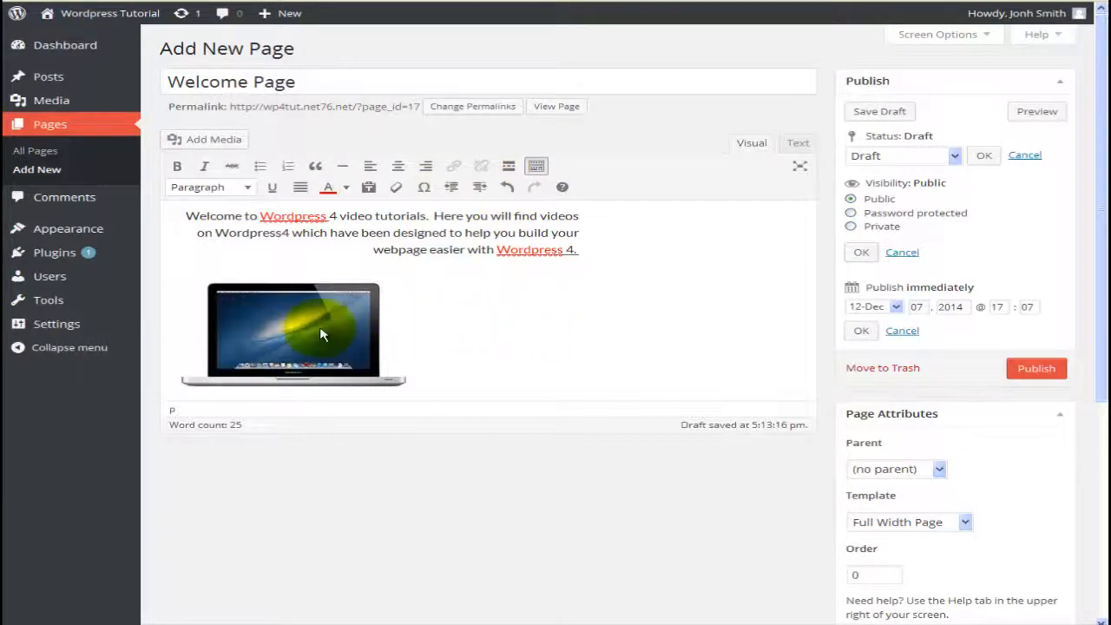
Step: Right-align the laptop picture and insert a More break on a new line after the welcome paragraph
click(351, 326)
click(348, 327)
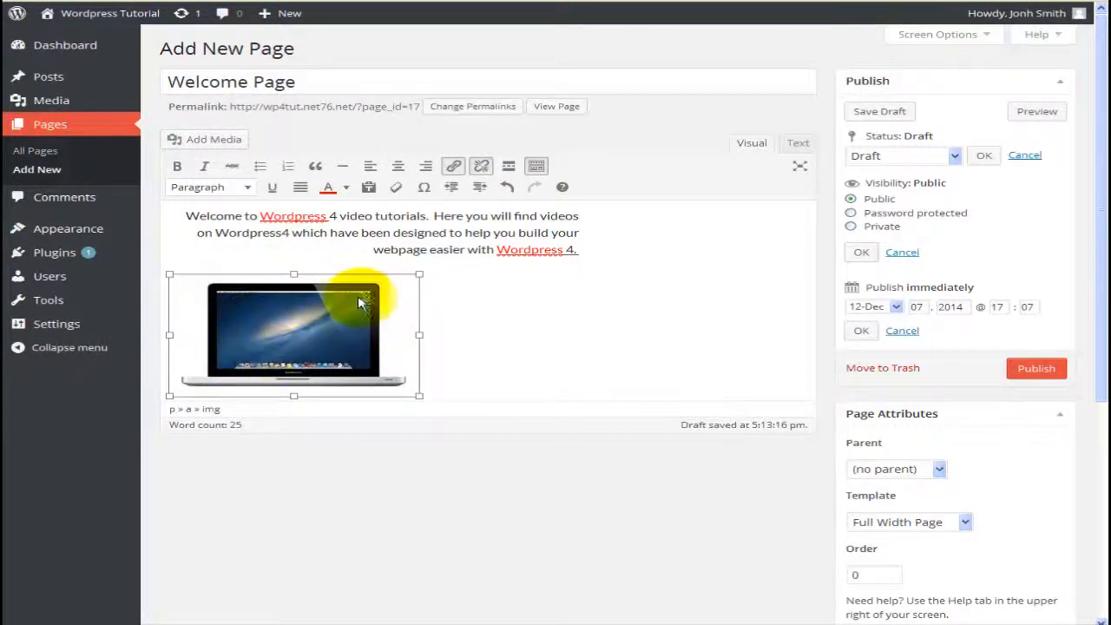
click(425, 167)
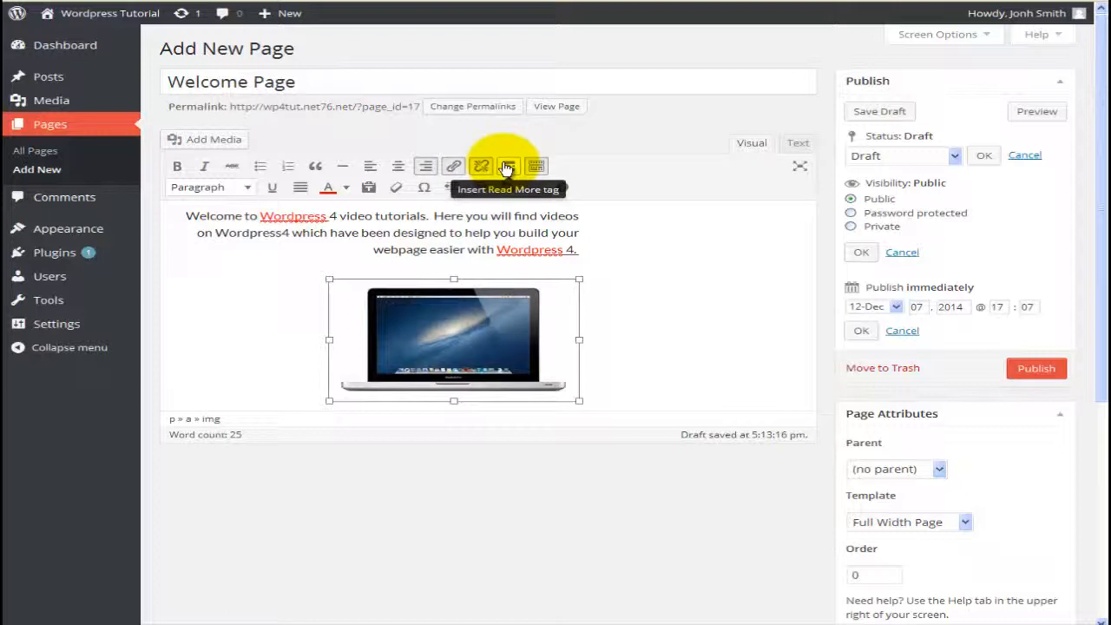
click(588, 256)
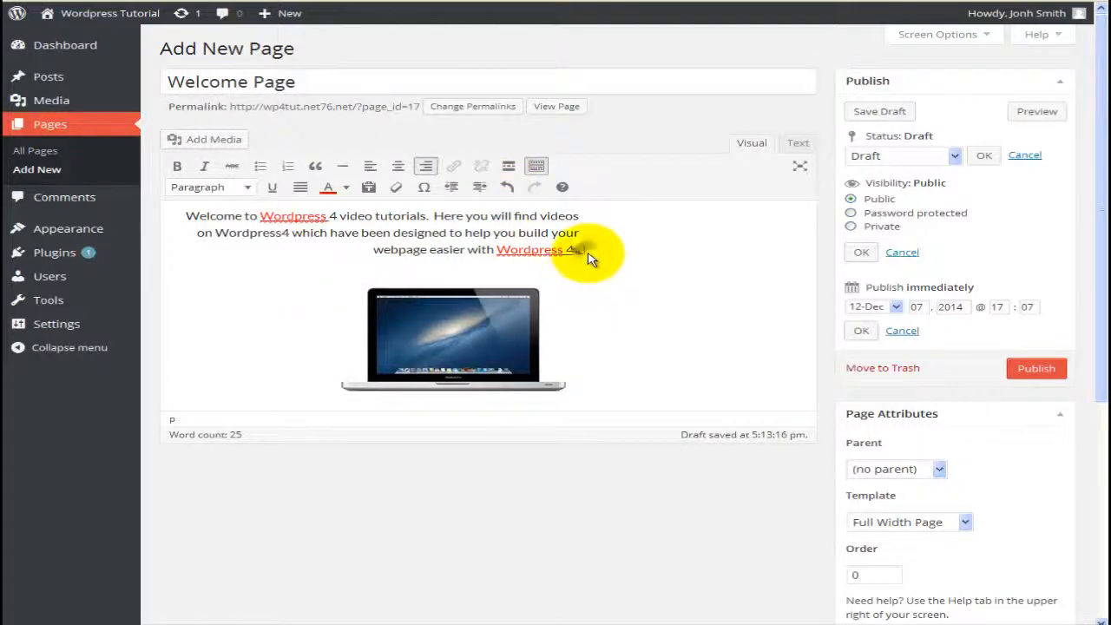
key(Return)
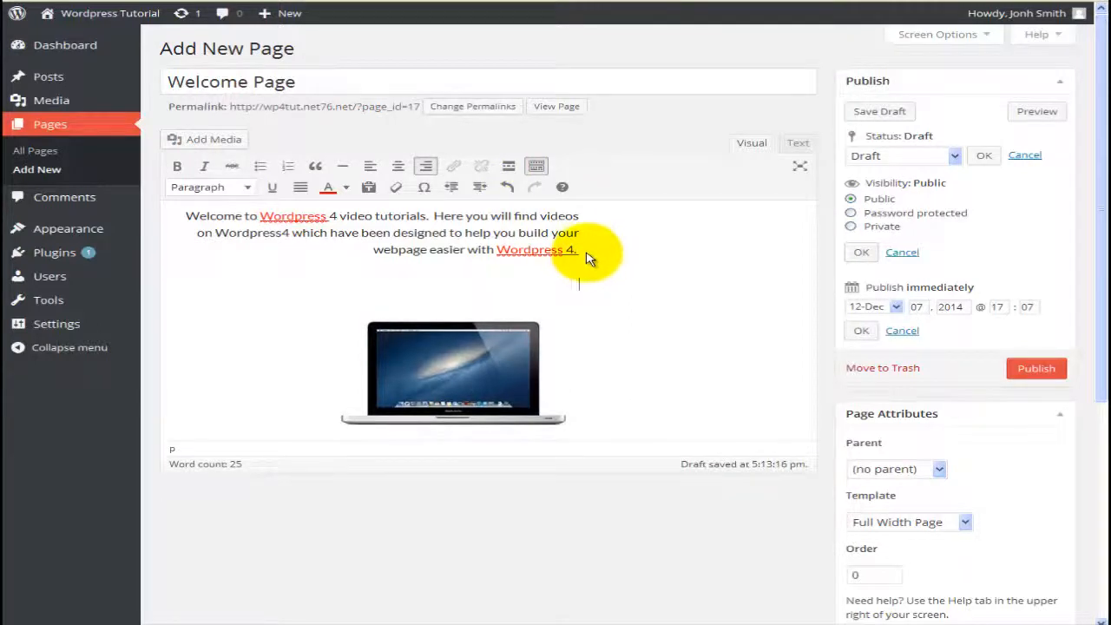
click(509, 169)
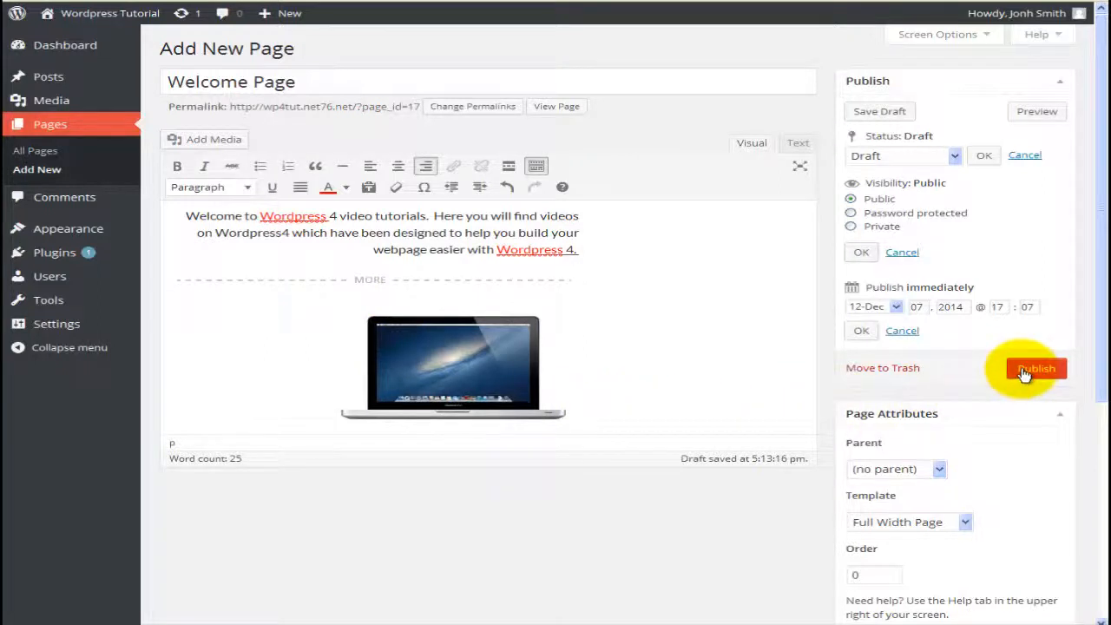
Step: Save the Welcome Page as a draft, then publish it
click(894, 113)
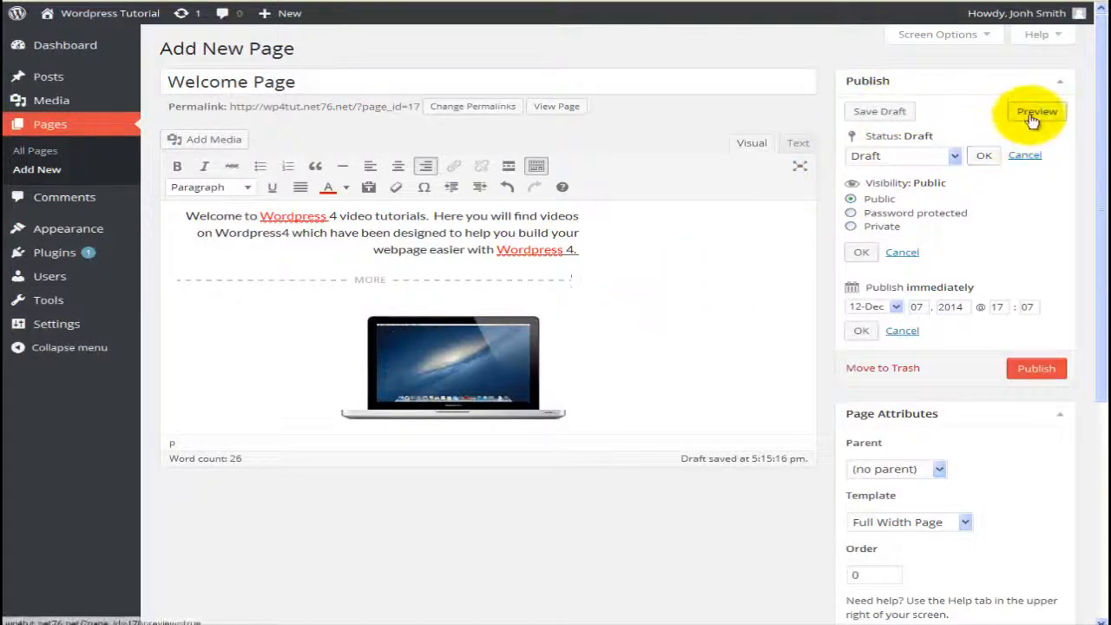
click(1024, 369)
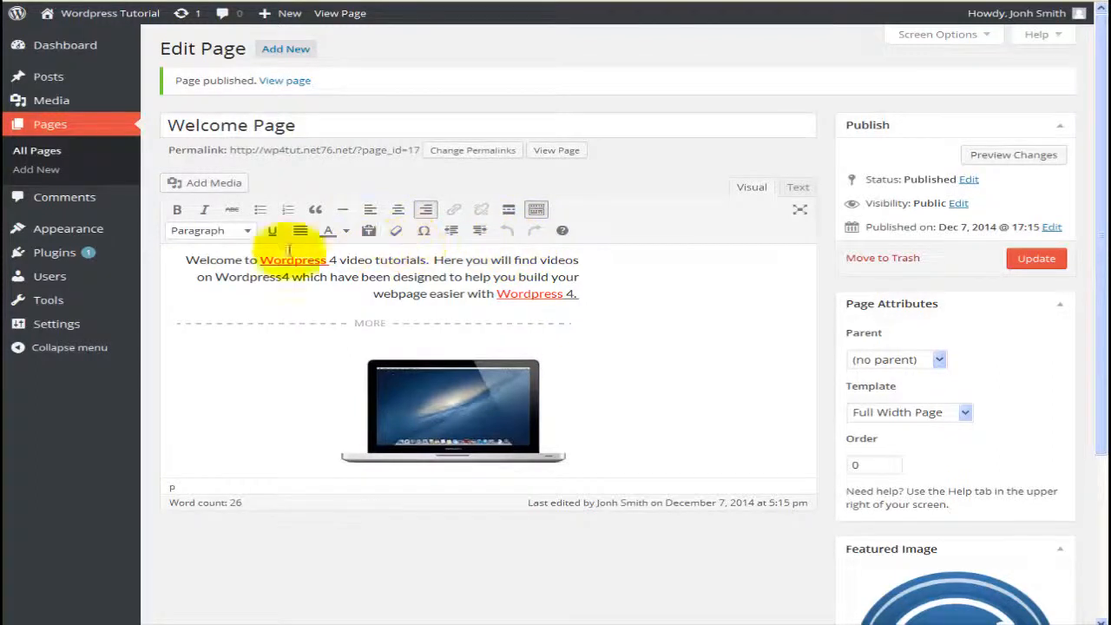
mouse_move(84, 322)
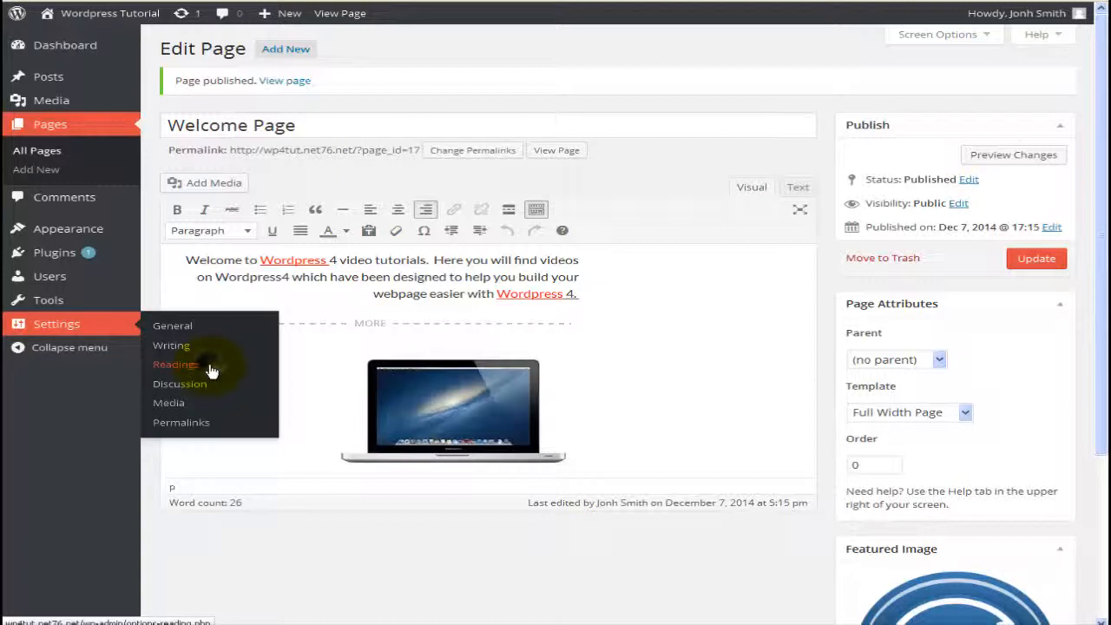
Step: Set Welcome Page as the static front page in Reading Settings, save, and switch to the live site
click(210, 369)
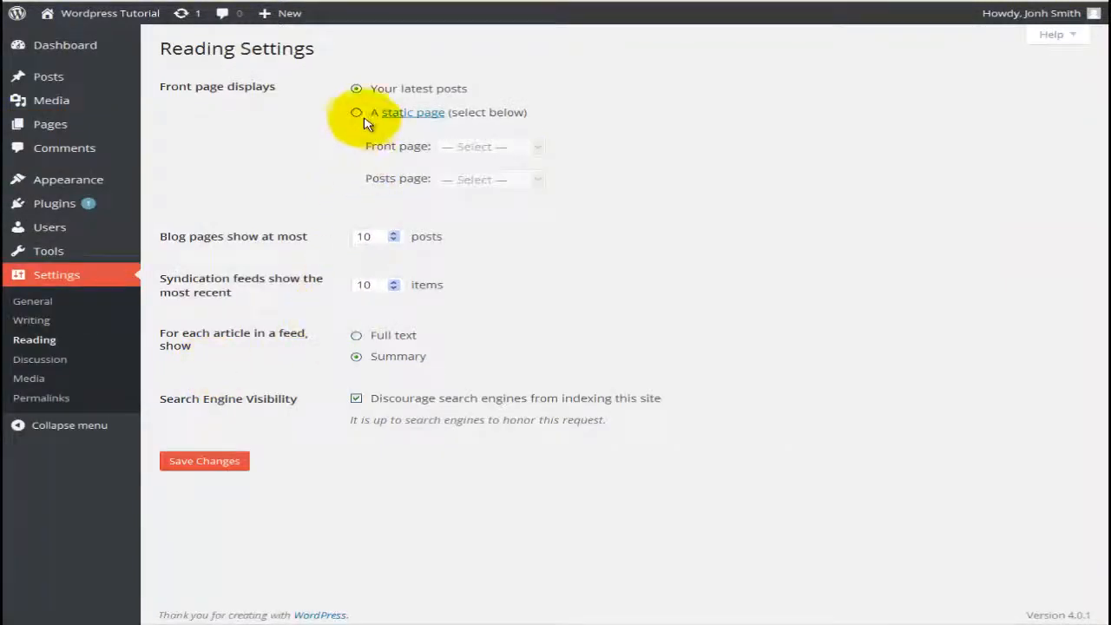
click(359, 116)
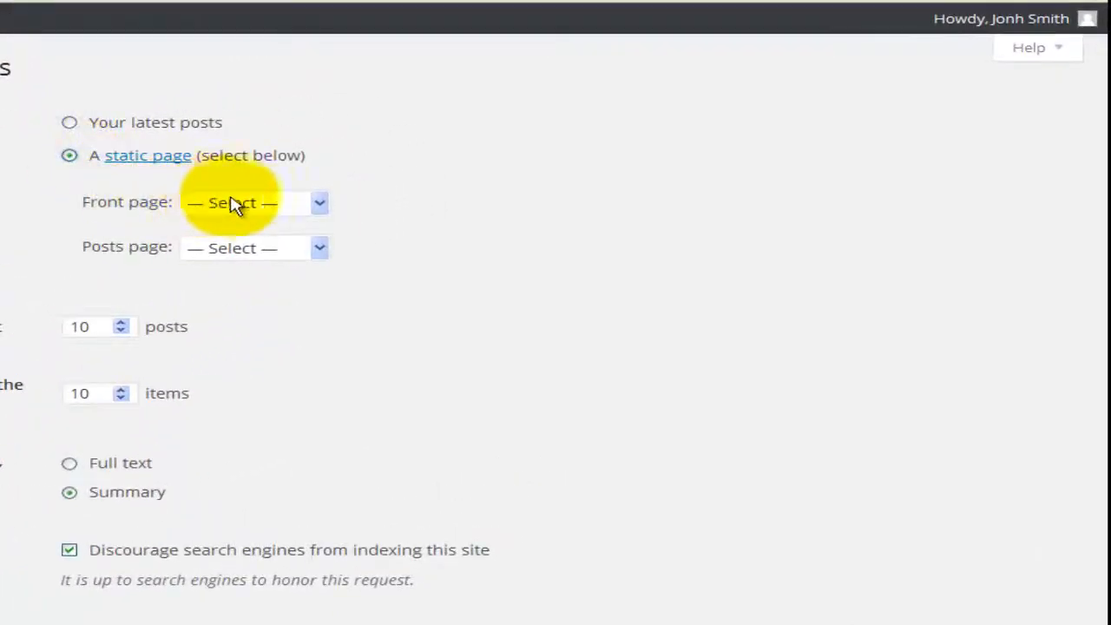
click(247, 207)
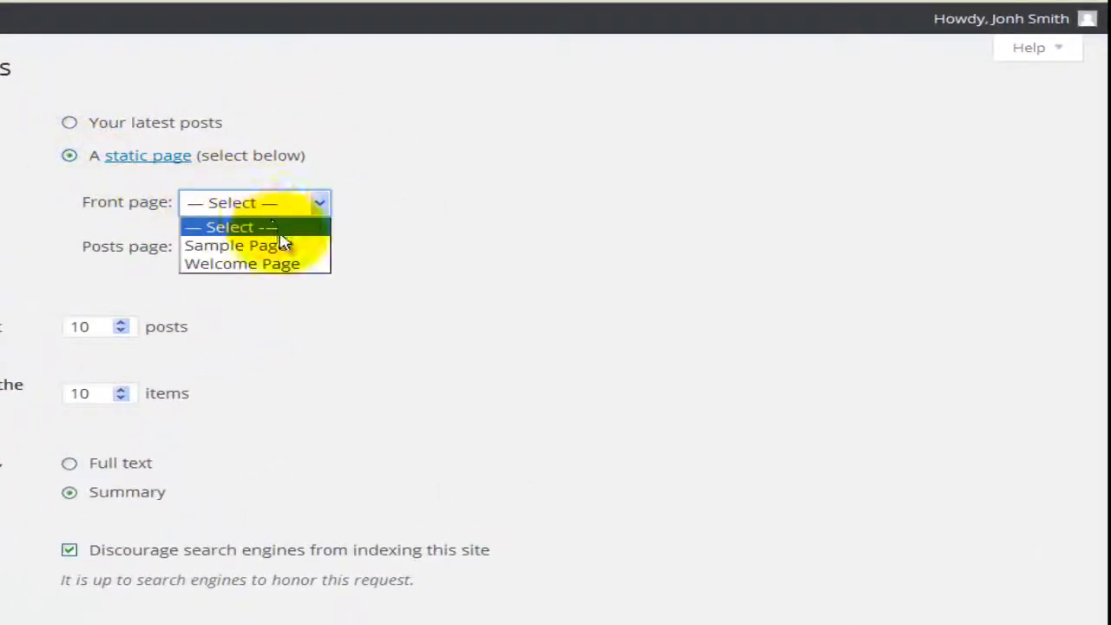
click(284, 266)
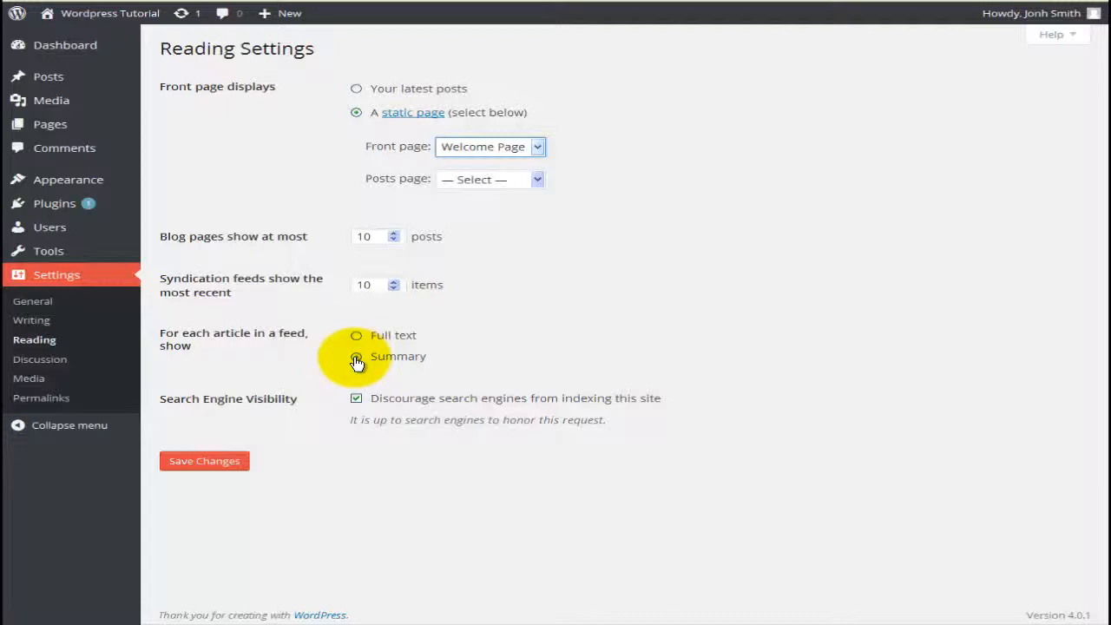
click(223, 461)
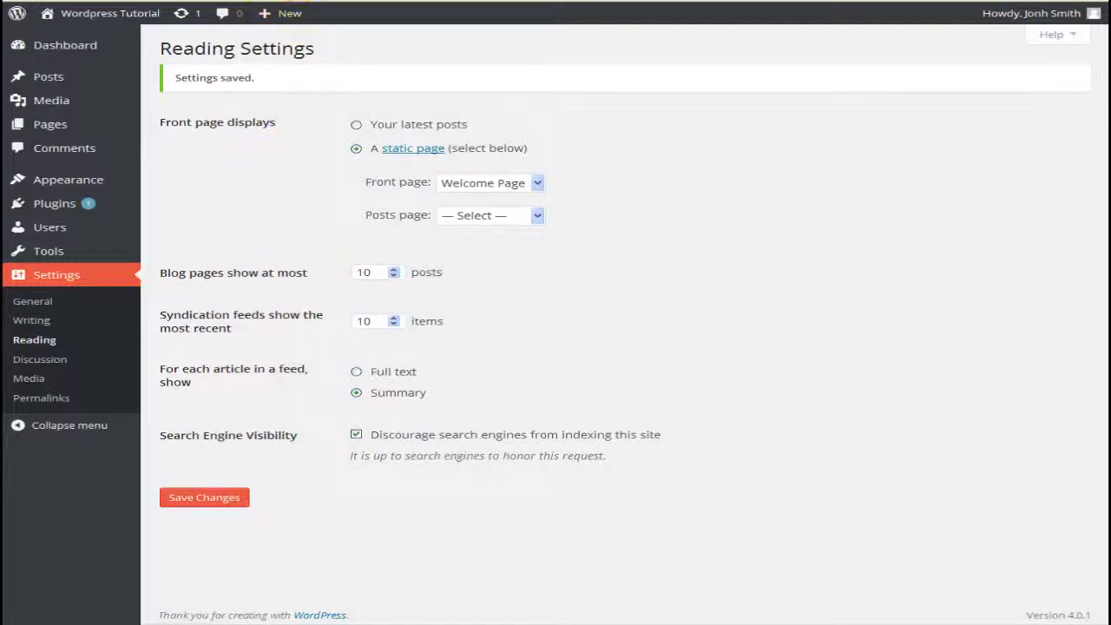
click(291, 0)
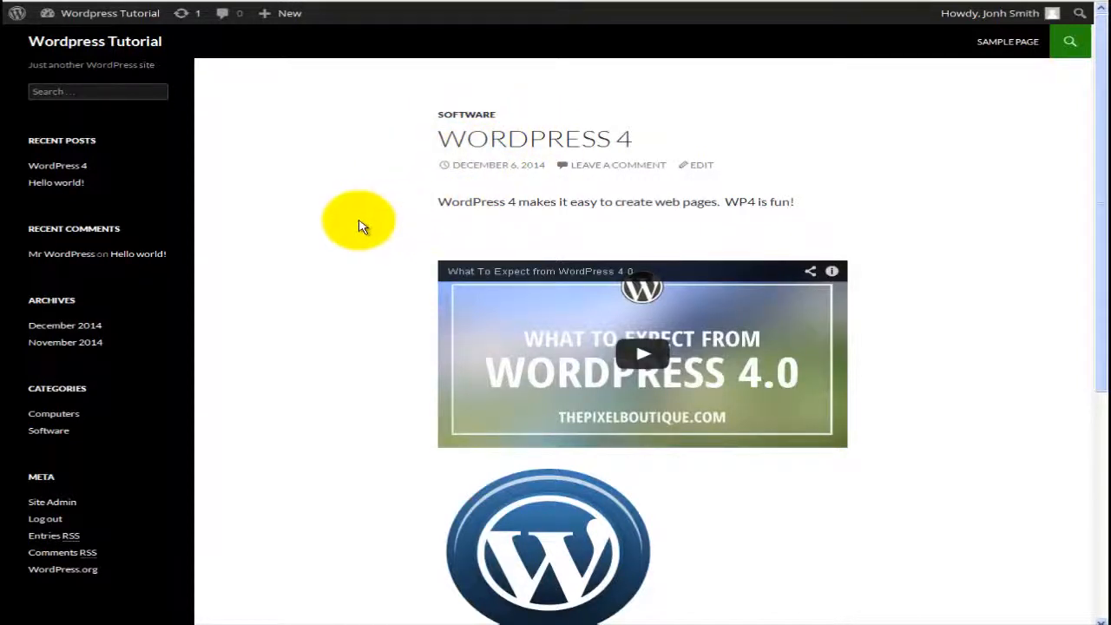
Step: Reload the live site, select both WordPress intro links, and view the laptop image full-size
key(F5)
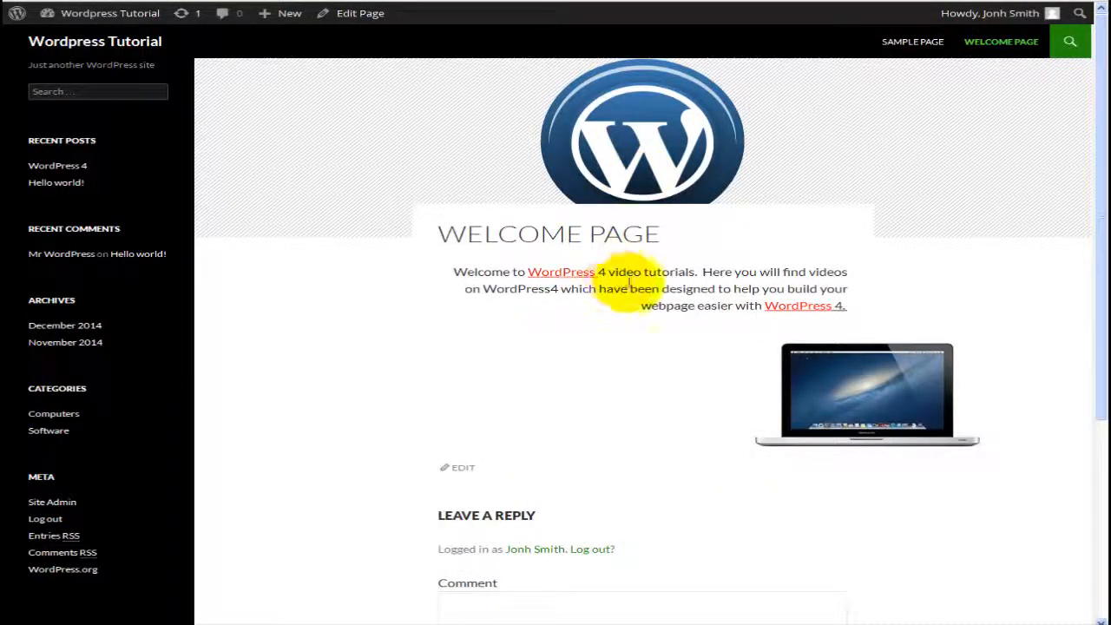
scroll(556, 243, down, 1)
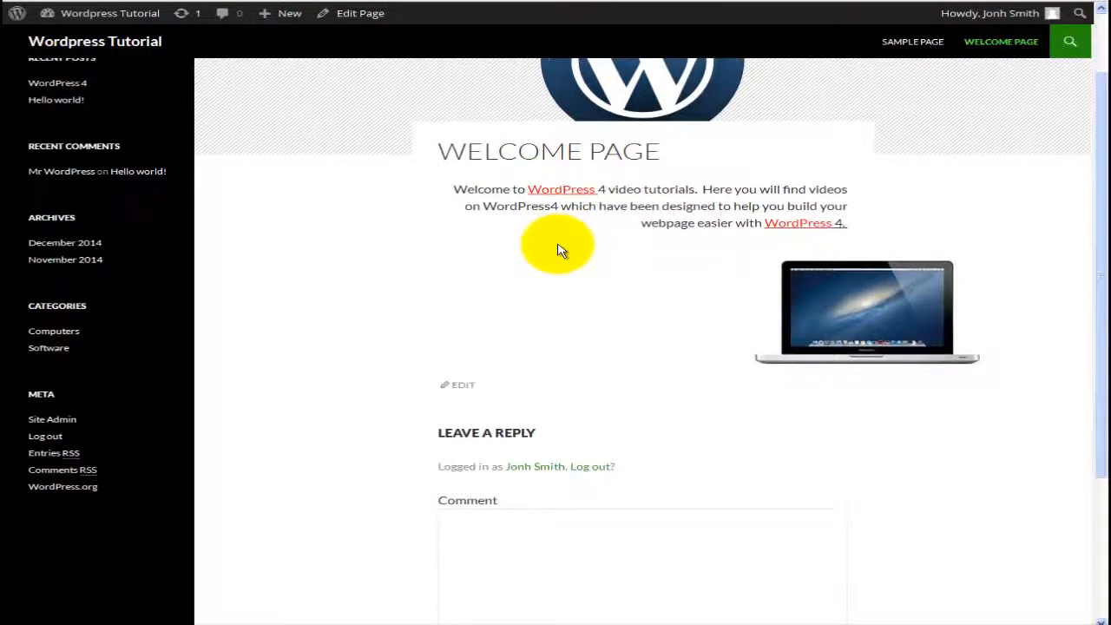
scroll(560, 250, down, 2)
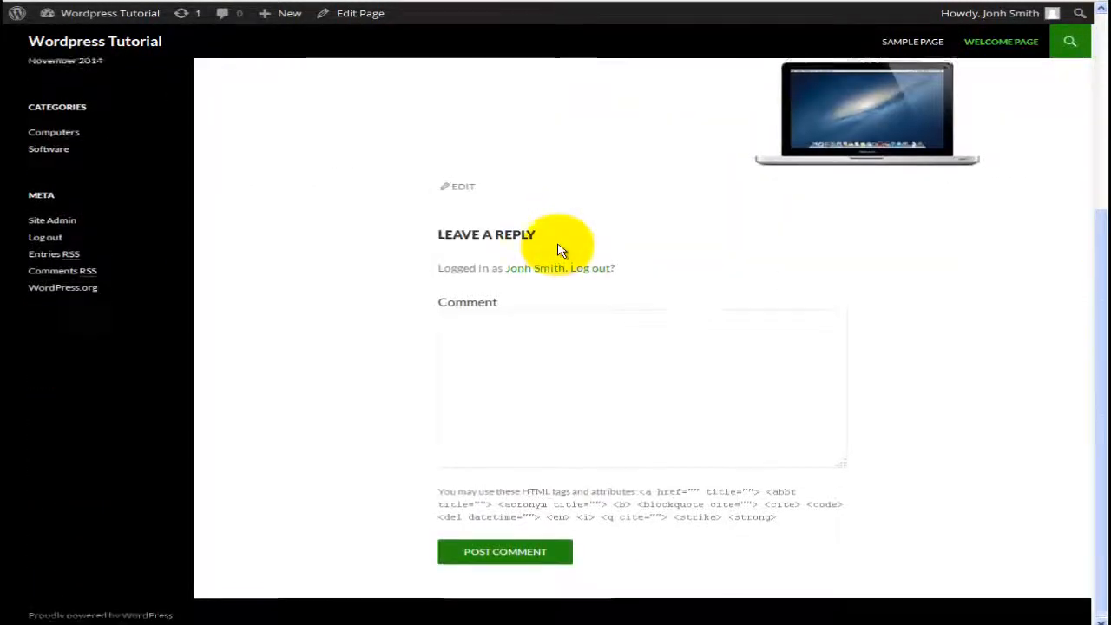
scroll(560, 250, up, 3)
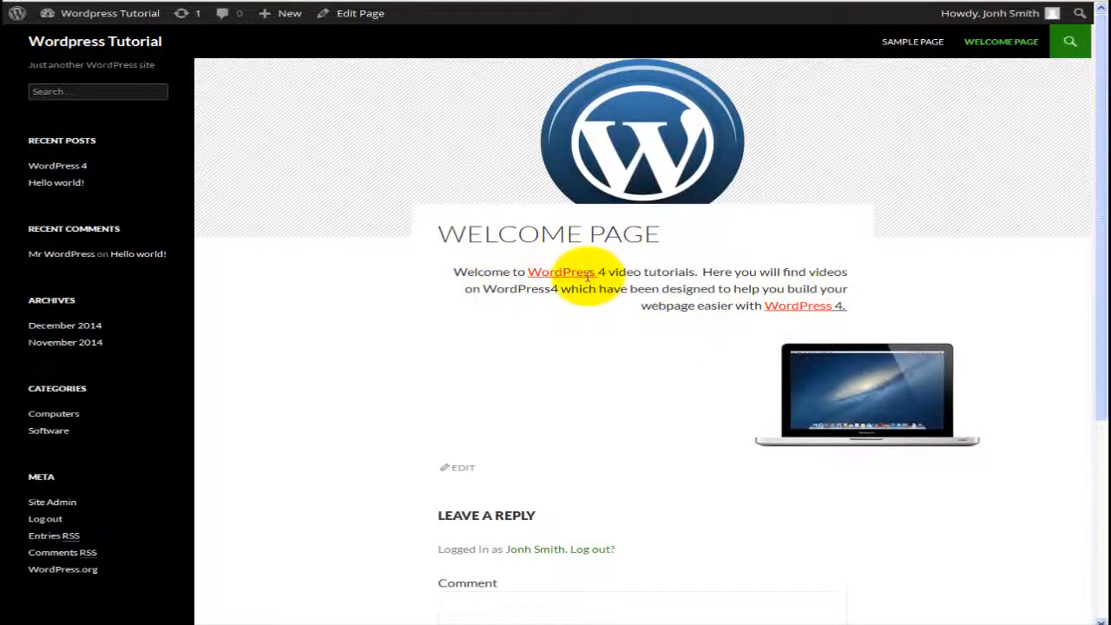
double_click(557, 273)
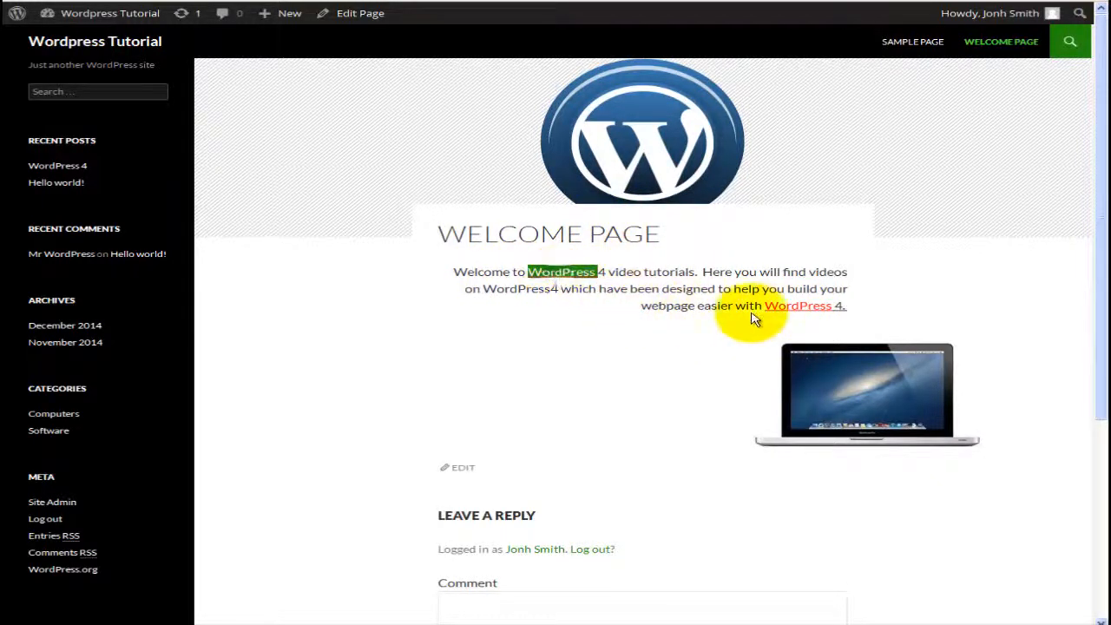
double_click(797, 306)
scroll(842, 325, down, 1)
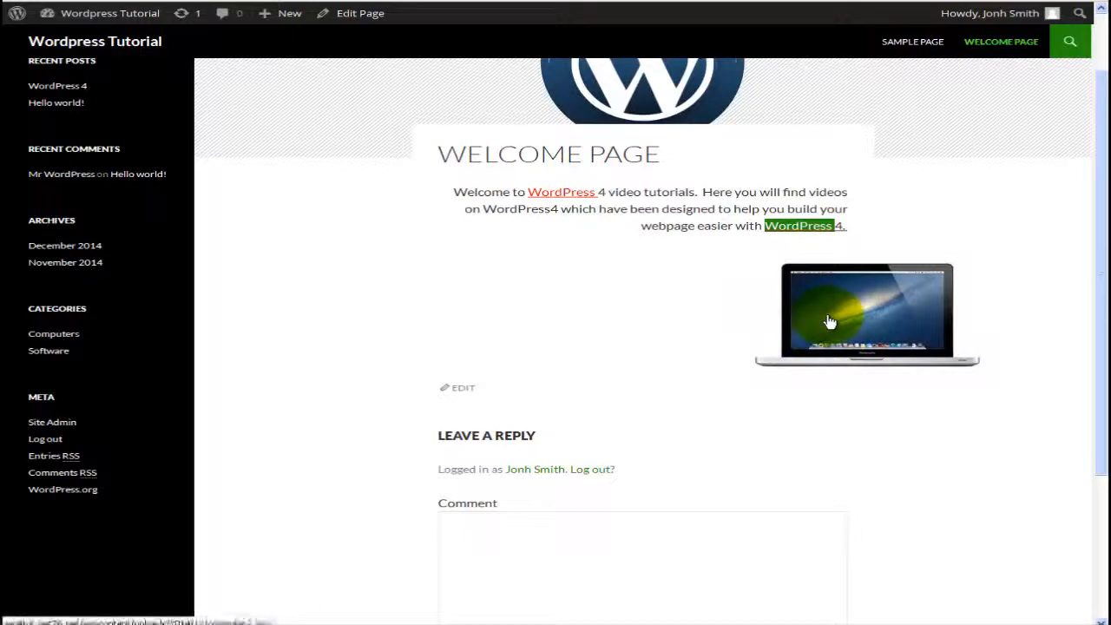
click(830, 322)
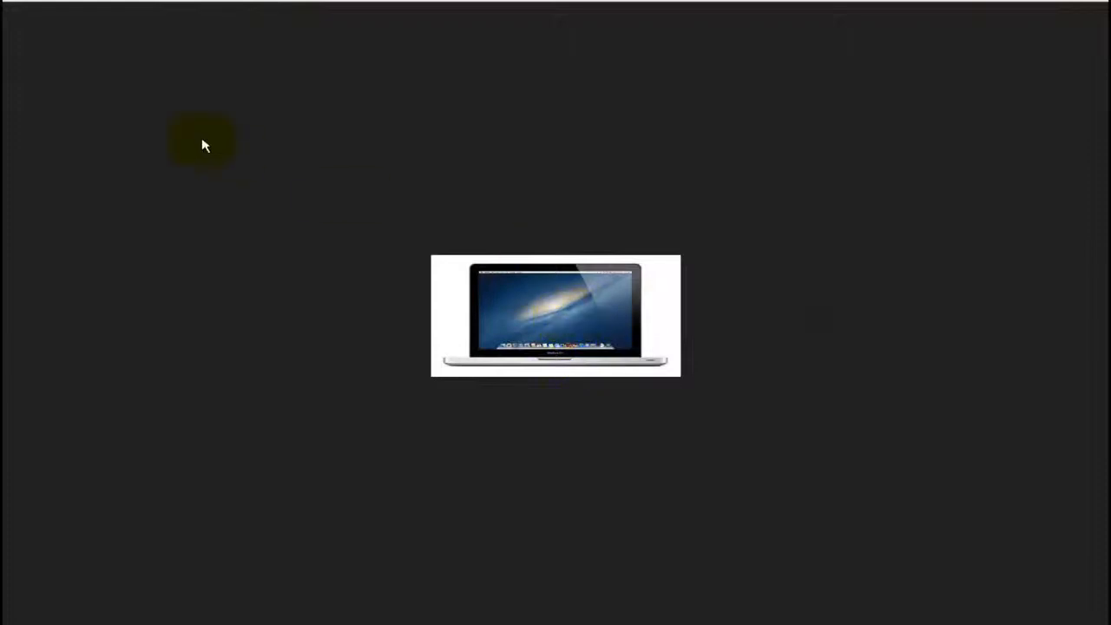
click(28, 1)
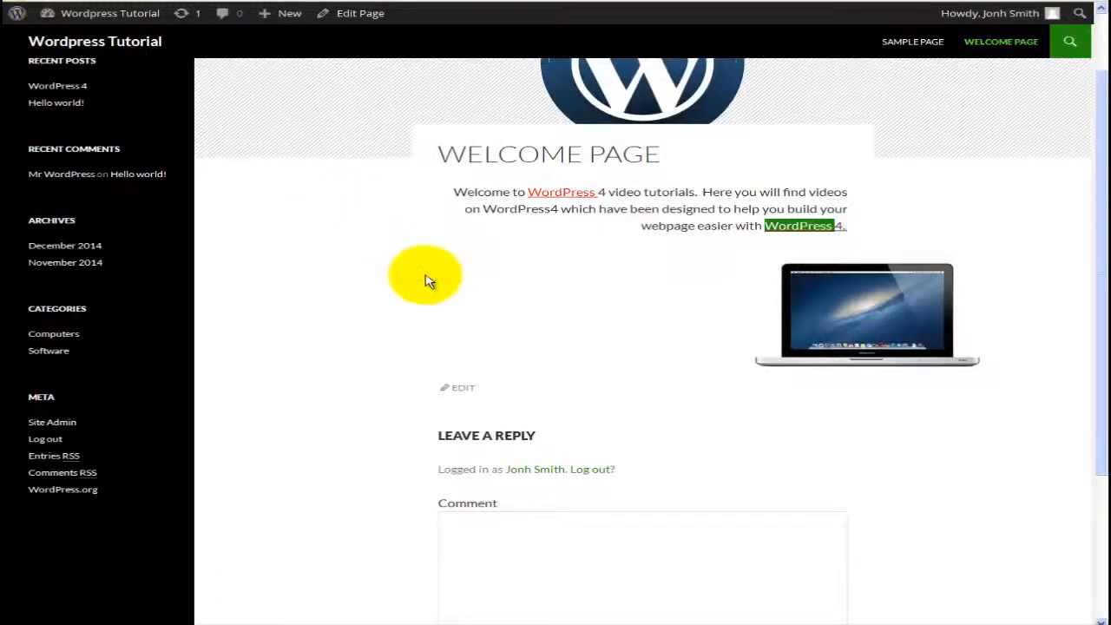
scroll(425, 280, down, 3)
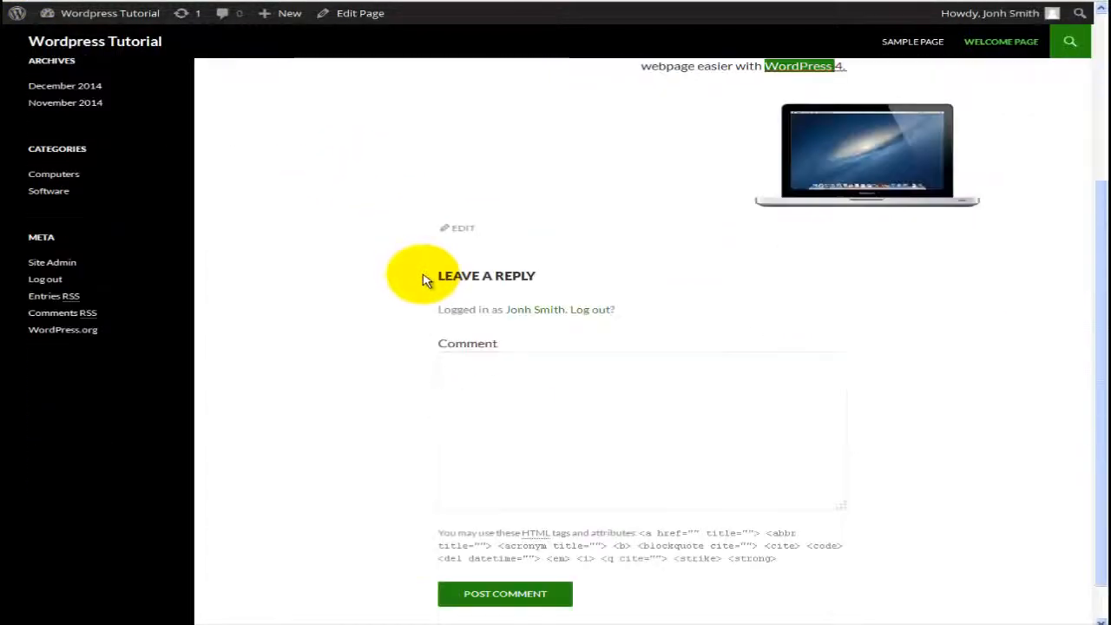
Step: Post the comment 'This is just a comment on the welcome page!' under the Welcome Page
click(474, 363)
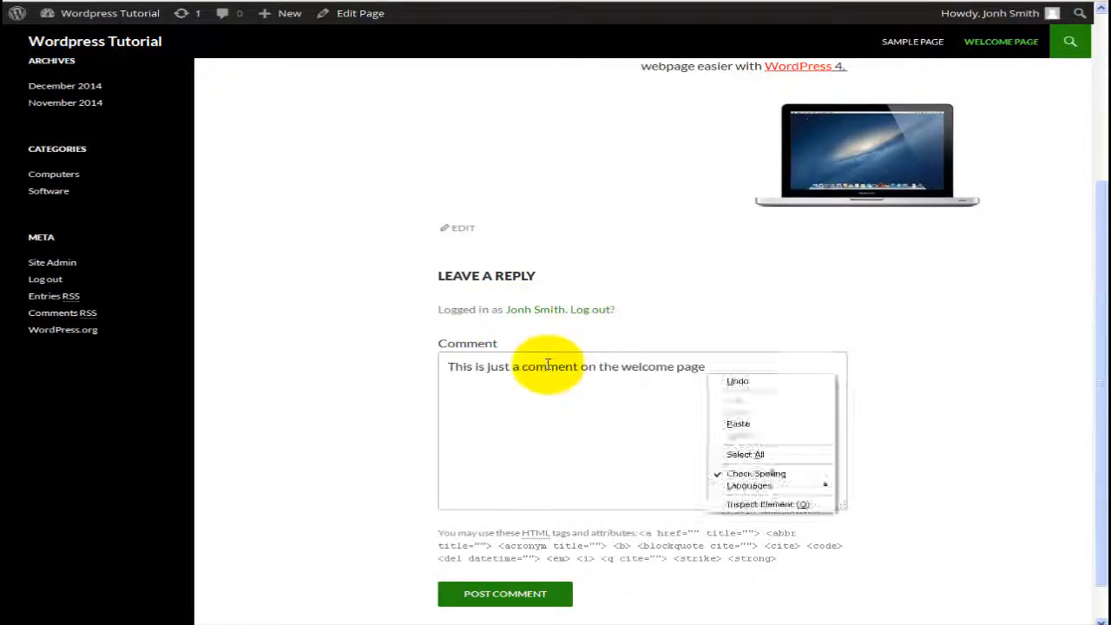
key(Escape)
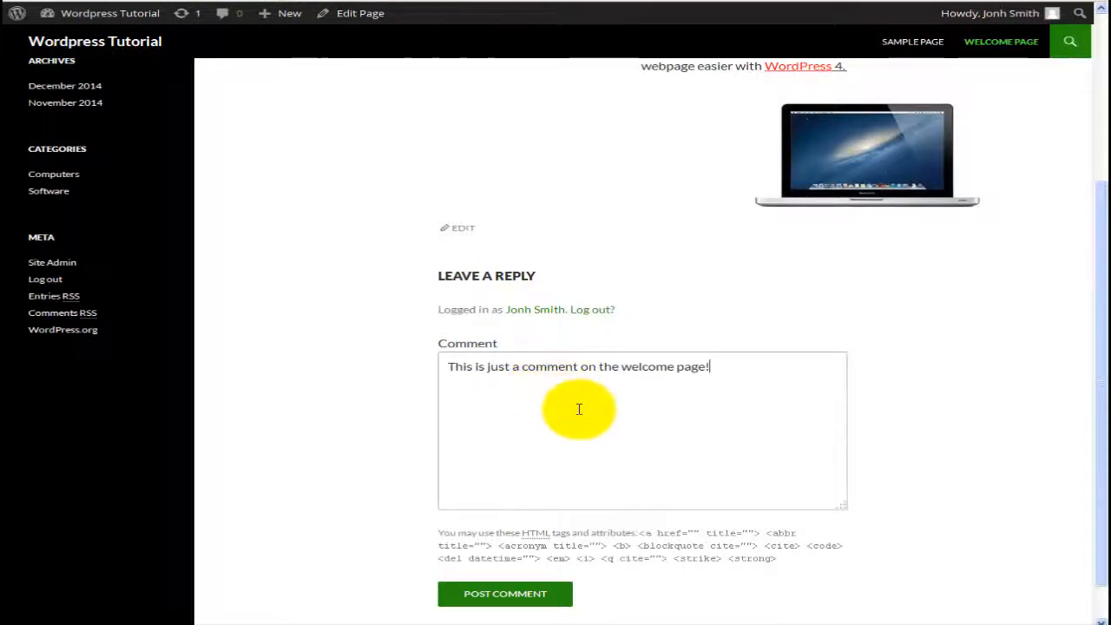
click(552, 594)
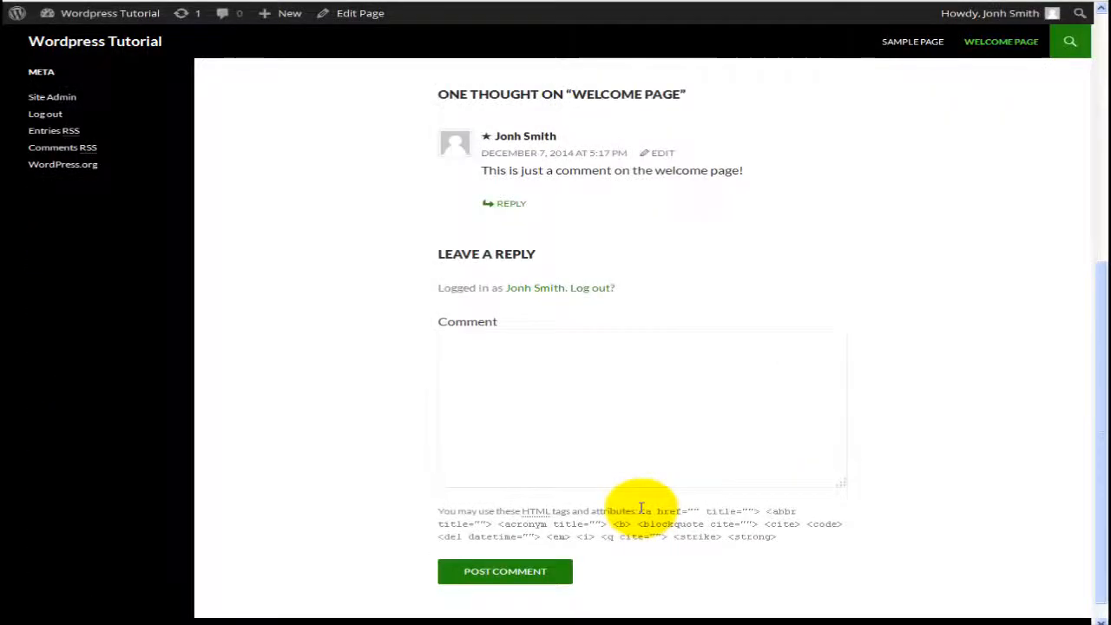
Step: Scroll up and open the Welcome Page in the page editor via its Edit link
scroll(585, 380, up, 3)
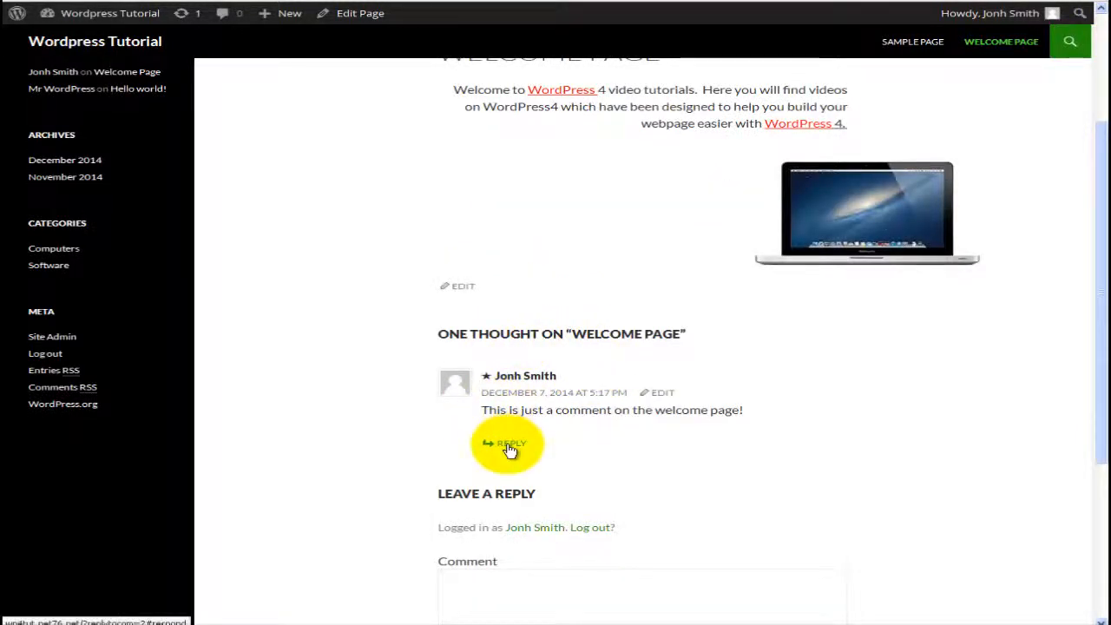
scroll(510, 450, up, 2)
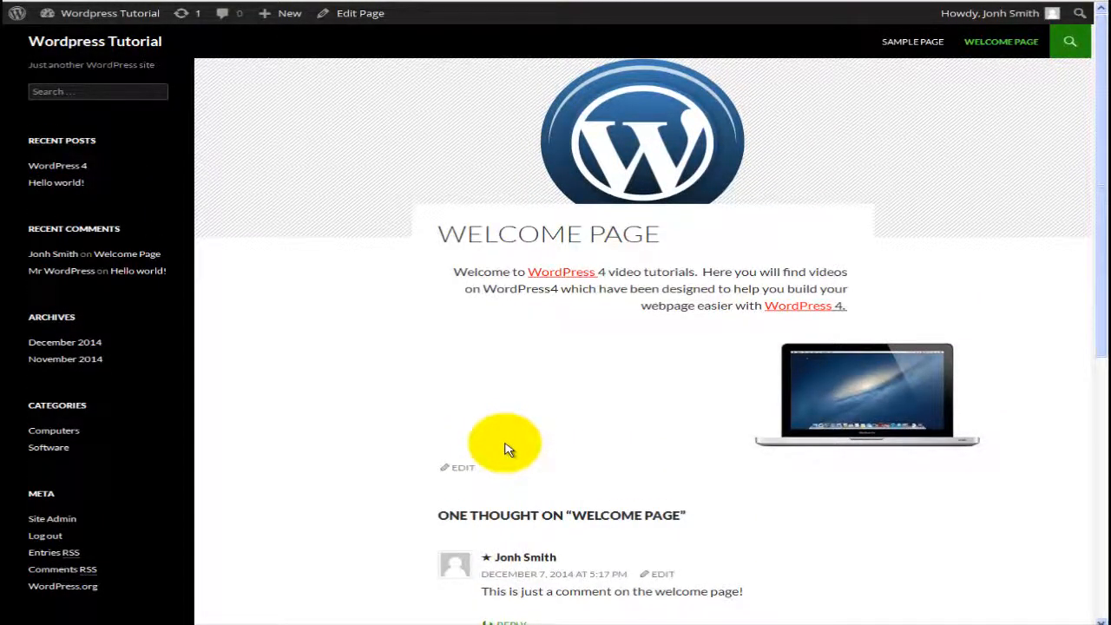
click(466, 469)
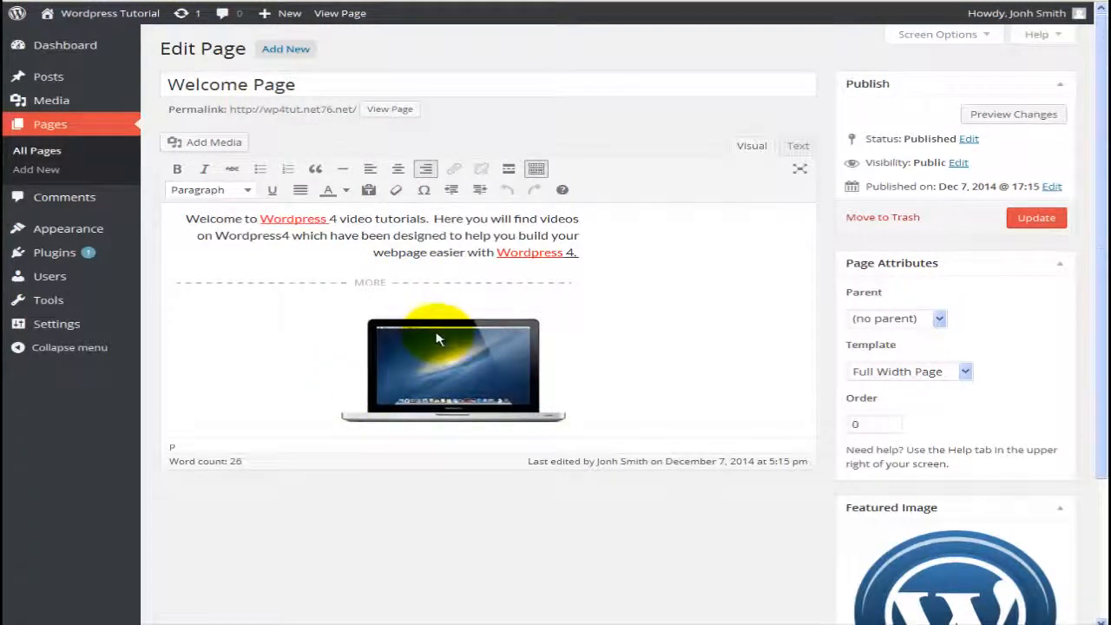
Step: Center the laptop image and select the whole welcome paragraph
click(434, 354)
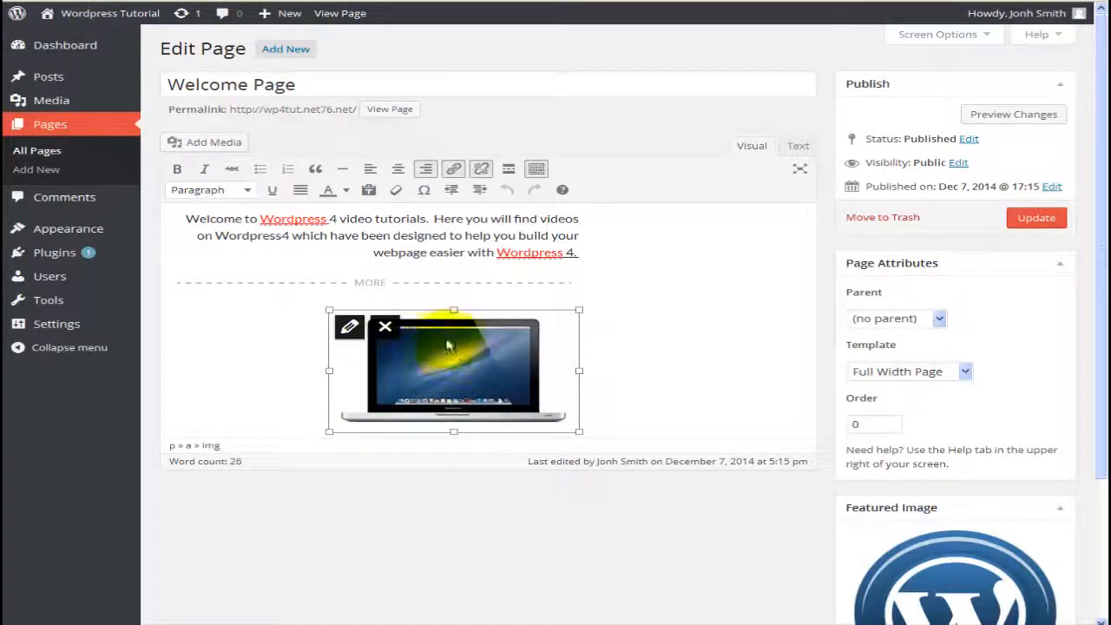
click(397, 169)
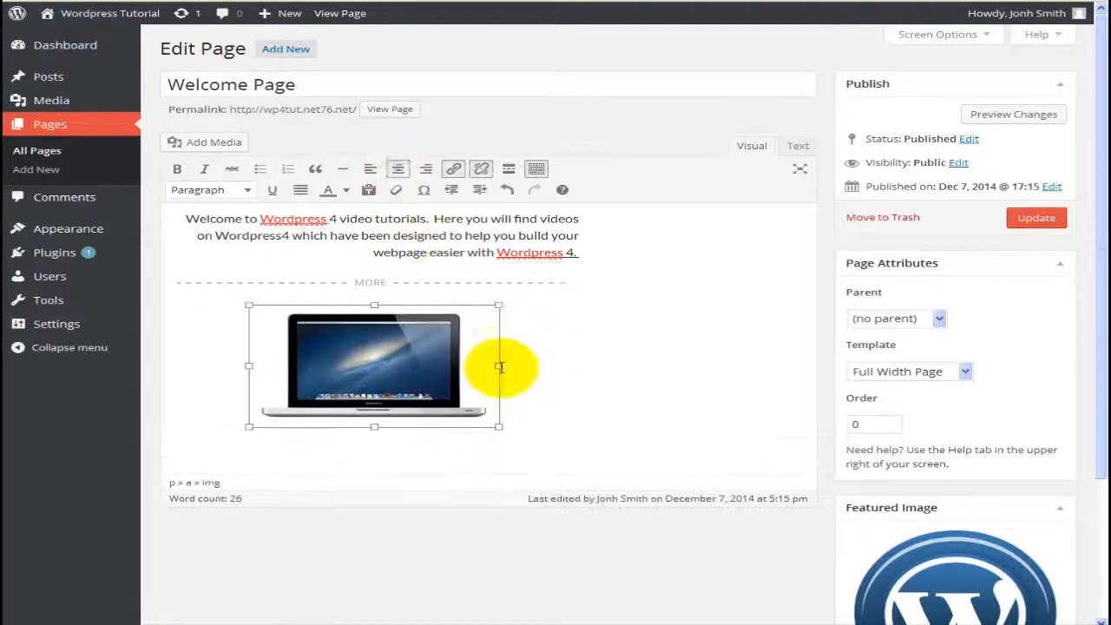
click(543, 420)
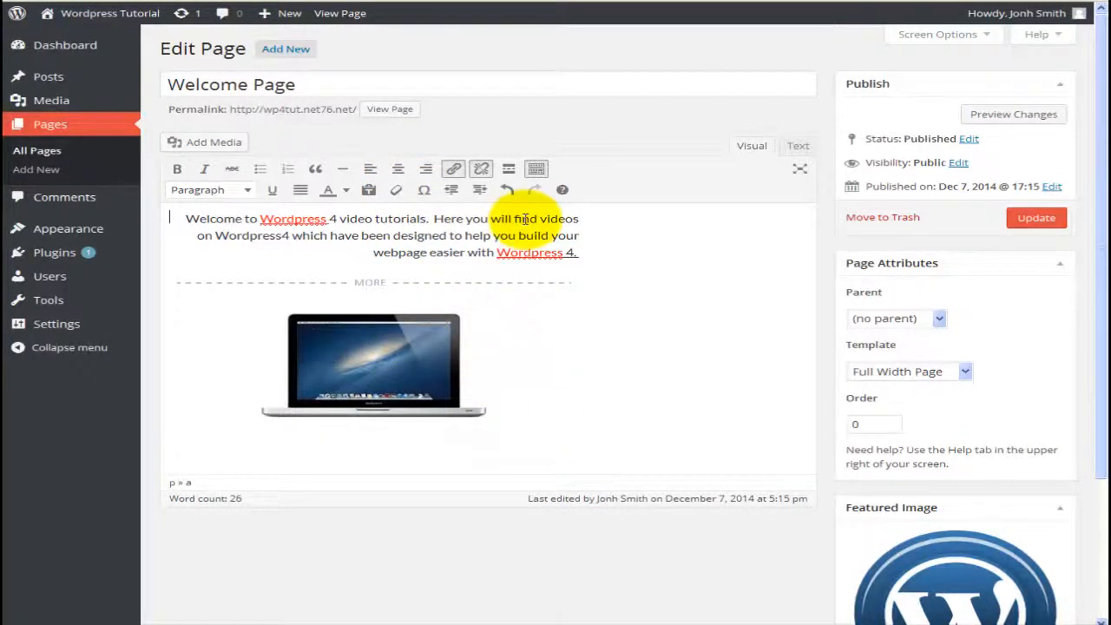
click(590, 258)
drag(590, 258, 193, 217)
key(ctrl+c)
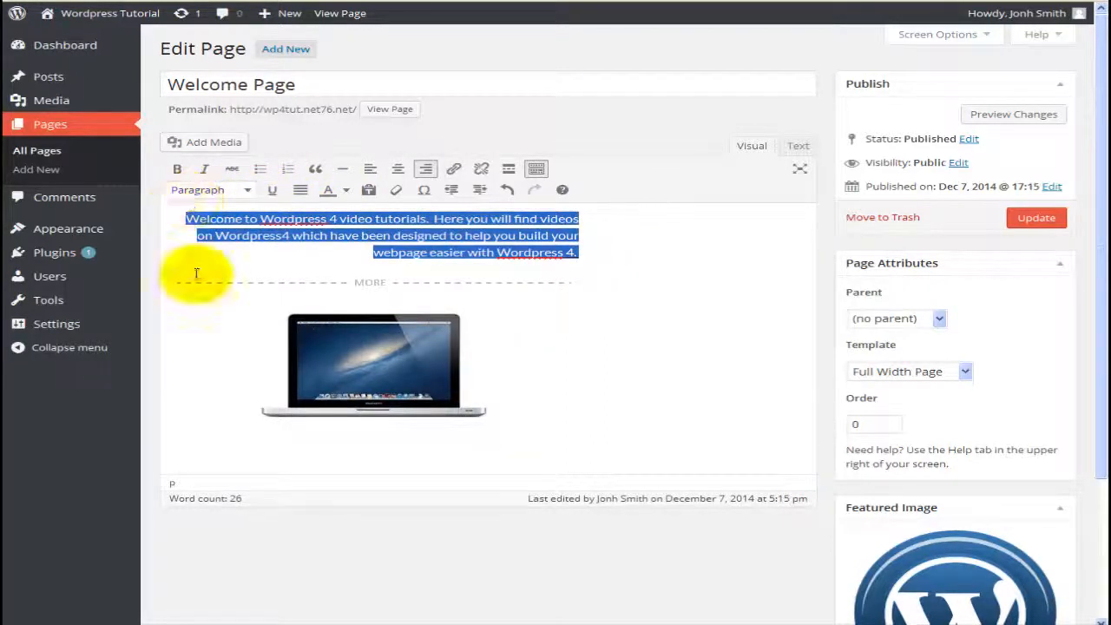
Step: Paste the welcome paragraph below the laptop image and colour the copy navy
click(217, 443)
key(ctrl+v)
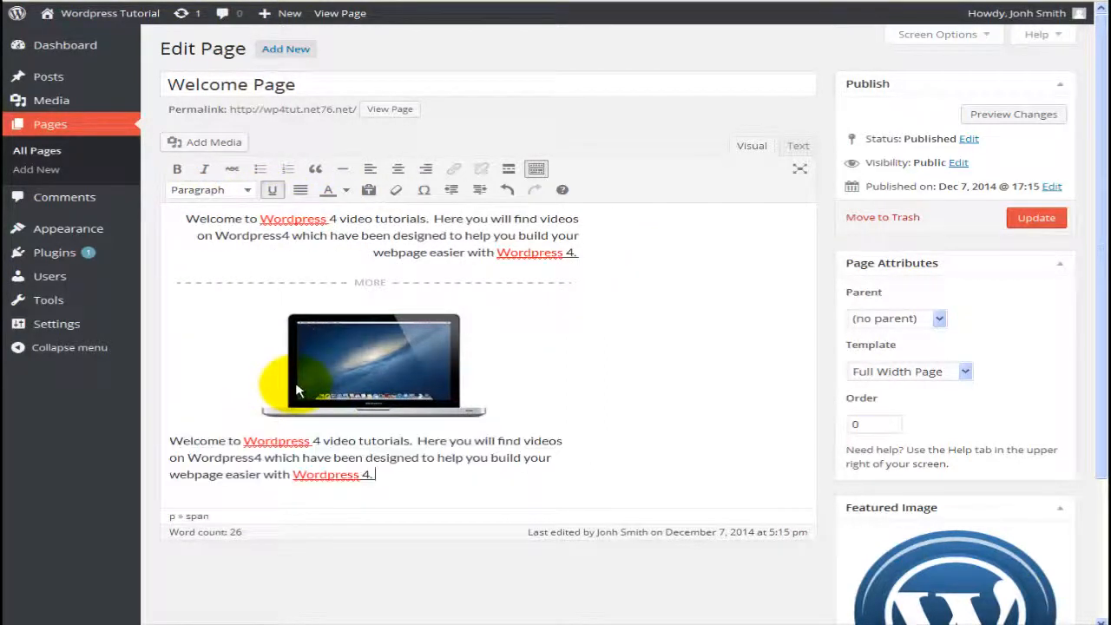
drag(382, 478, 153, 455)
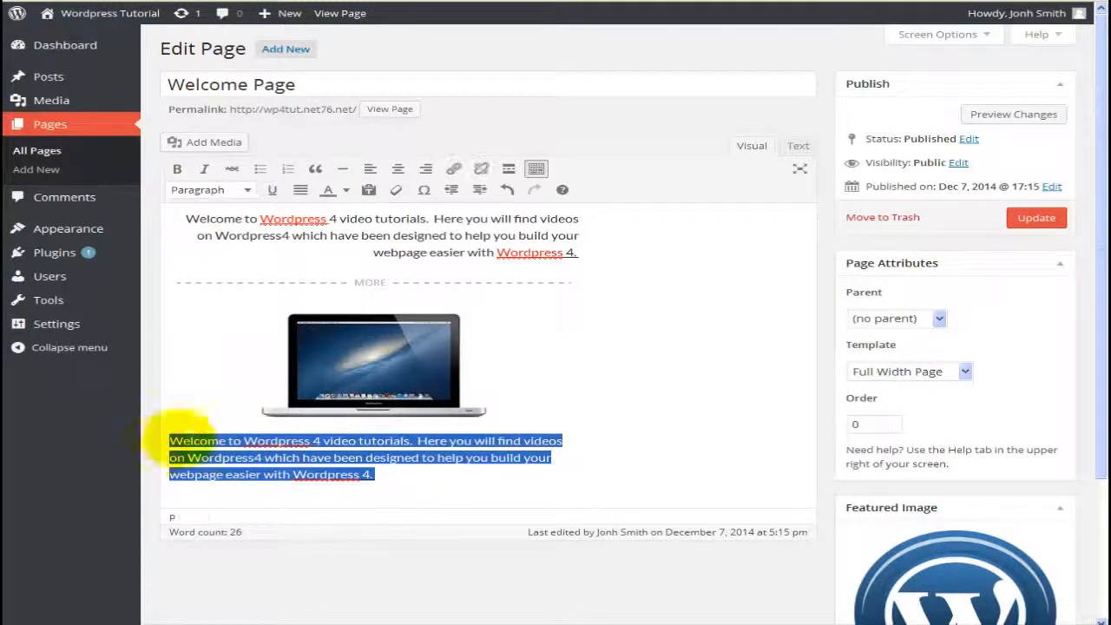
click(346, 190)
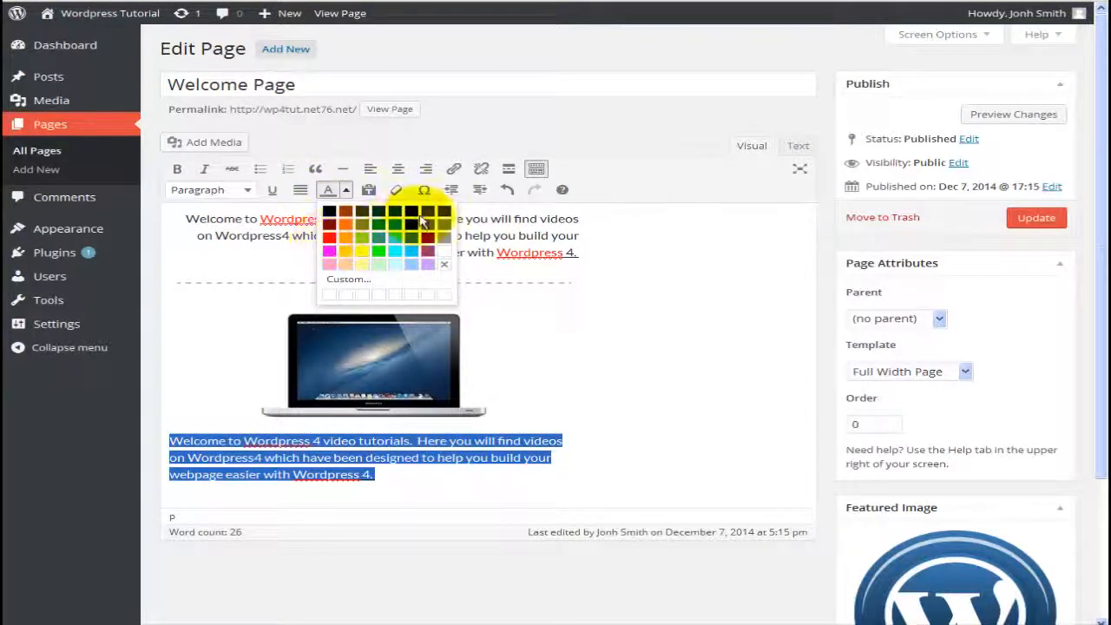
click(412, 212)
click(611, 350)
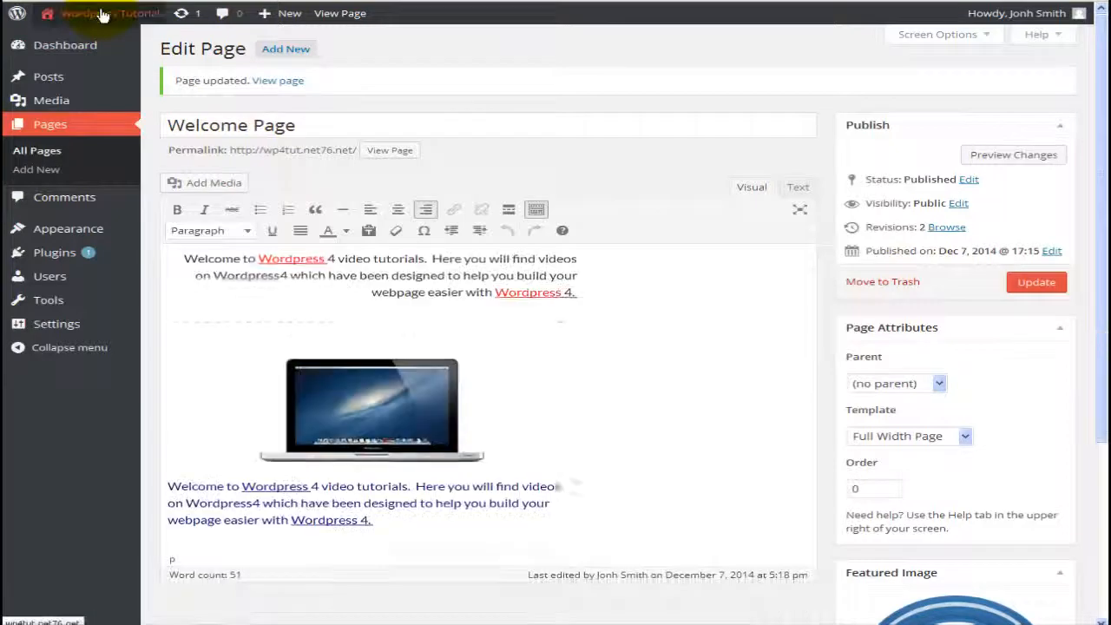
Step: Visit the live site and scroll through the Welcome Page with its navy copy
click(51, 43)
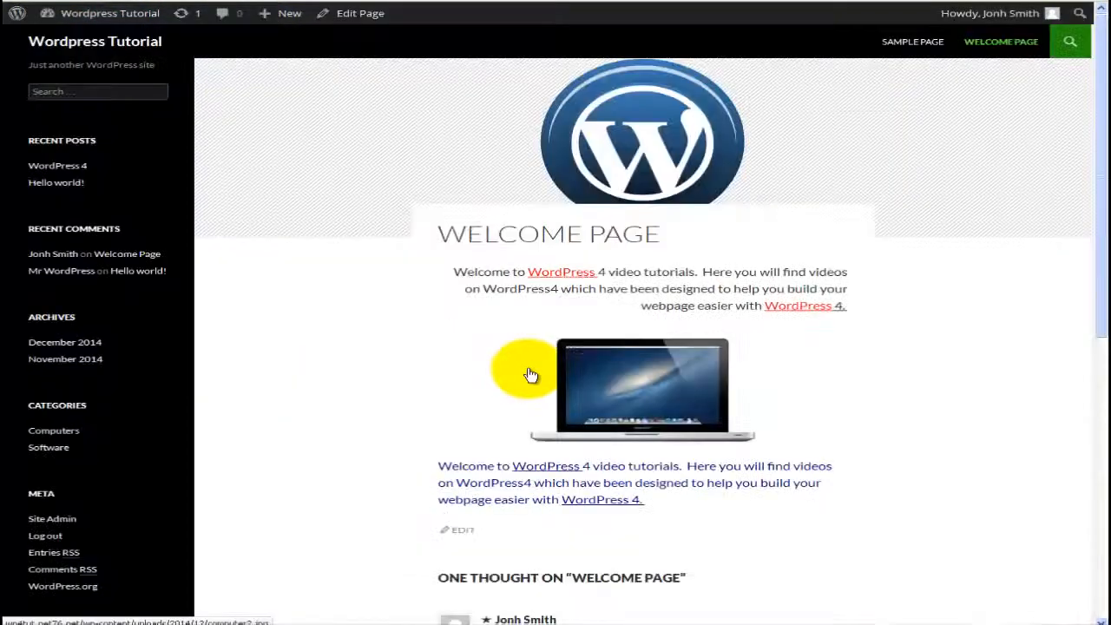
scroll(524, 366, down, 3)
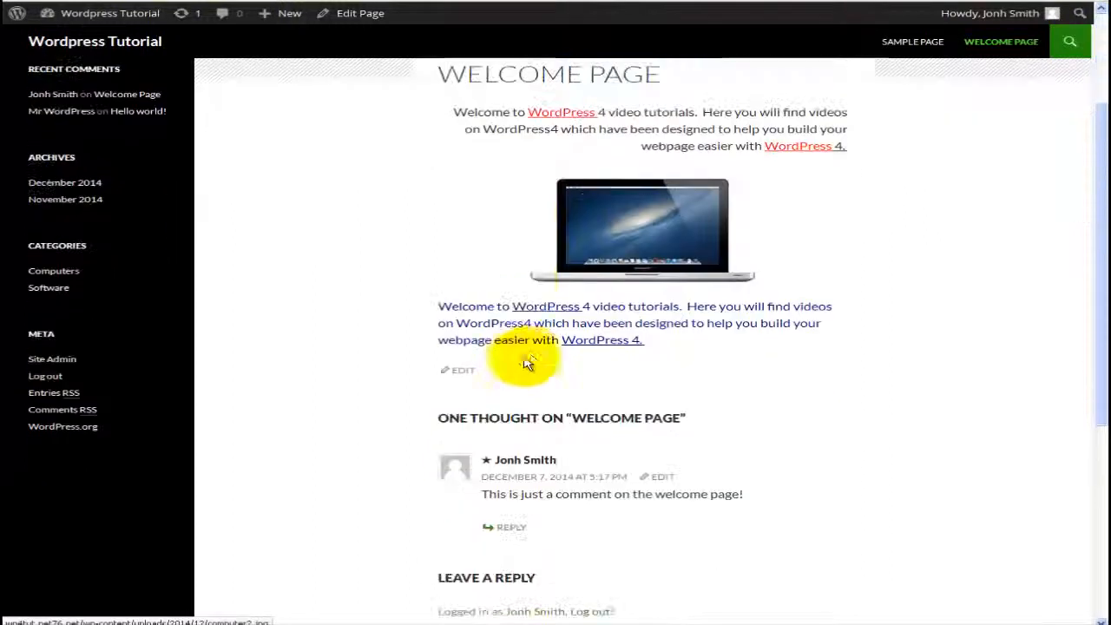
scroll(625, 343, up, 3)
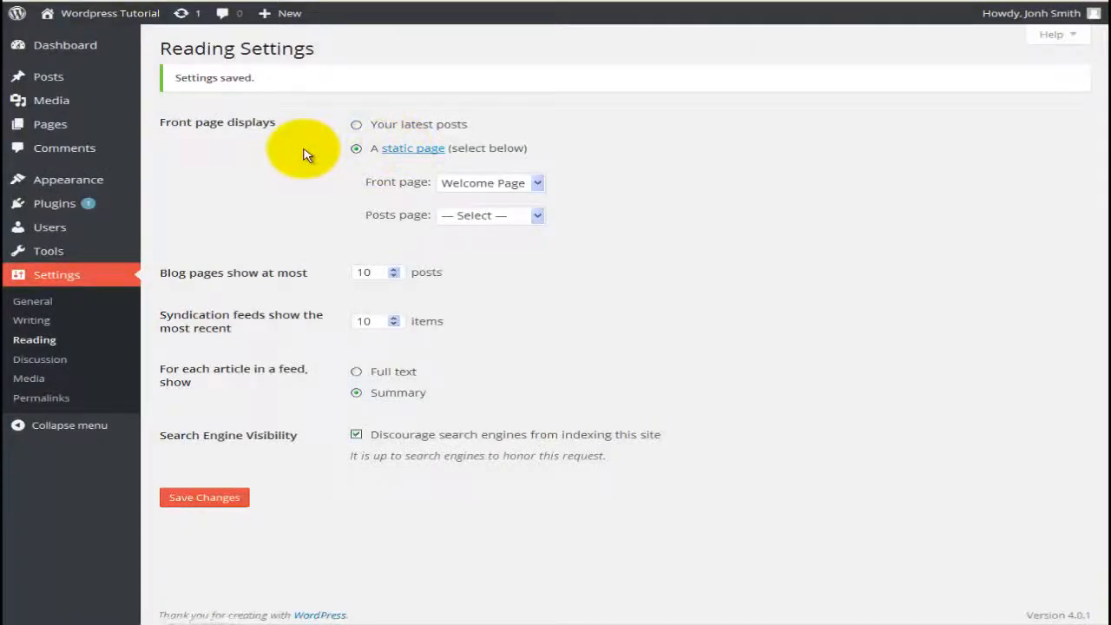
Step: Open All Pages from the Pages menu in the admin sidebar
mouse_move(97, 125)
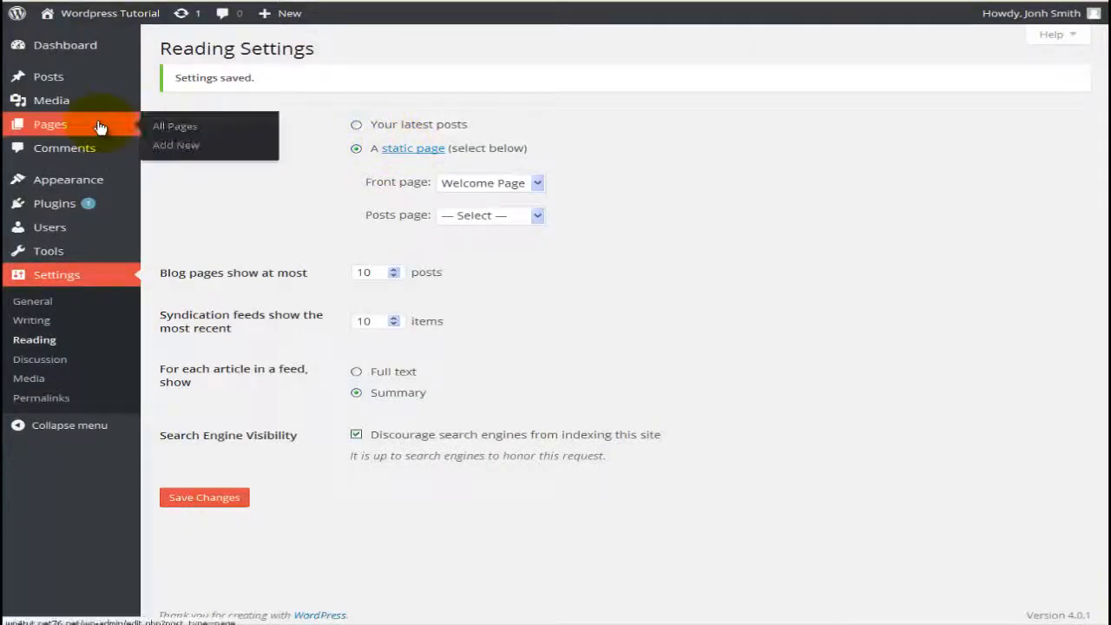
click(239, 126)
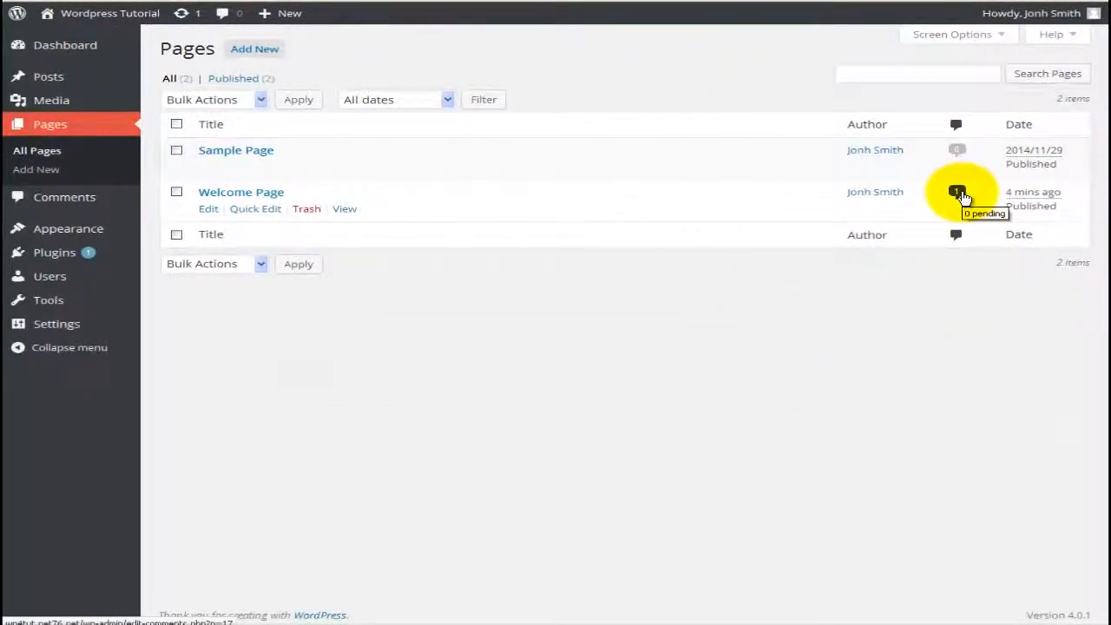
Step: Review the single comment on Welcome Page, then return to the Pages list
click(958, 193)
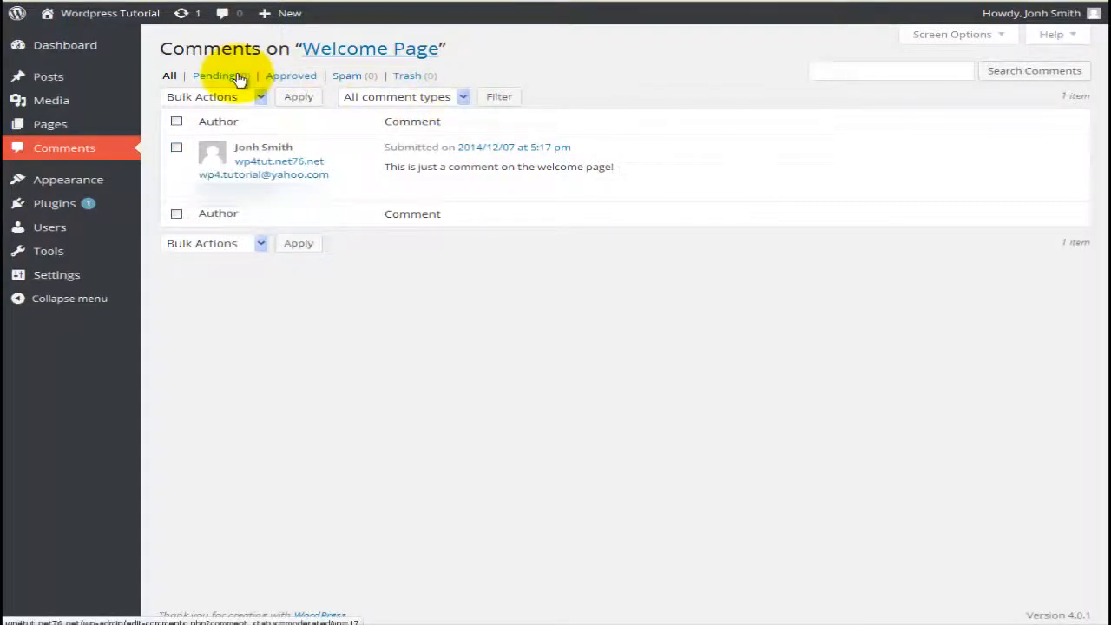
click(66, 127)
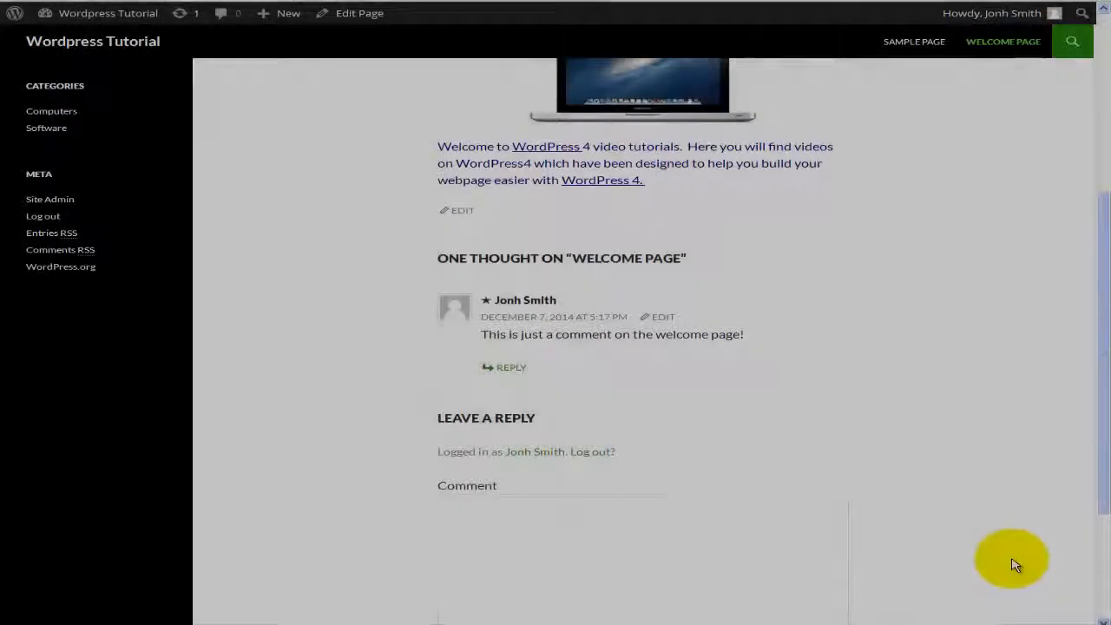
Step: Scroll through the published Welcome Page down to its Leave a Reply form
scroll(1016, 565, up, 3)
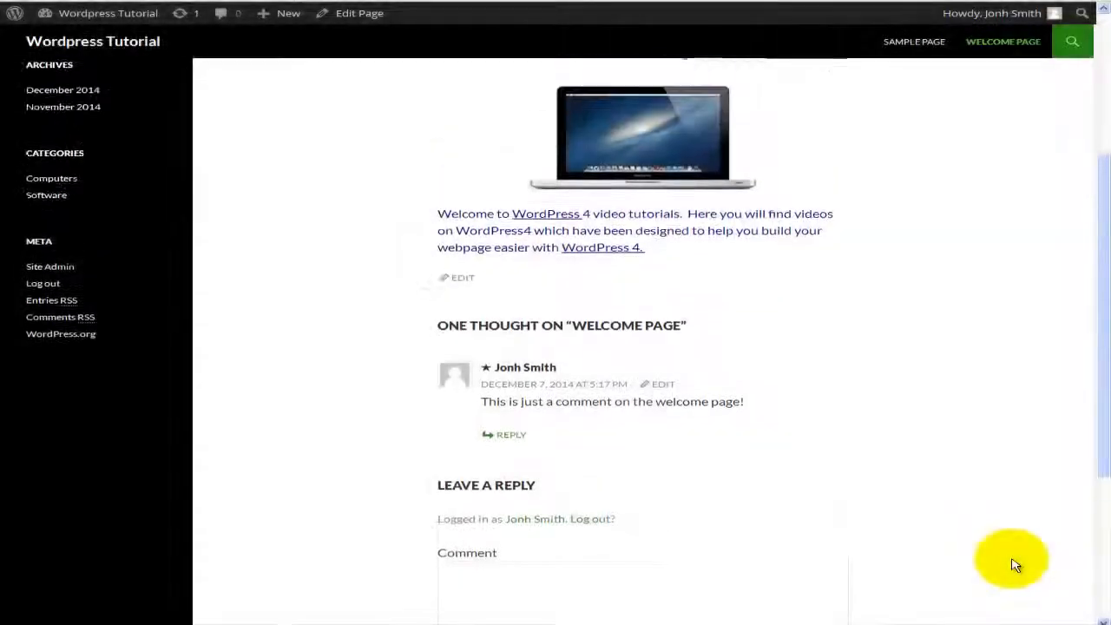
scroll(1016, 565, up, 2)
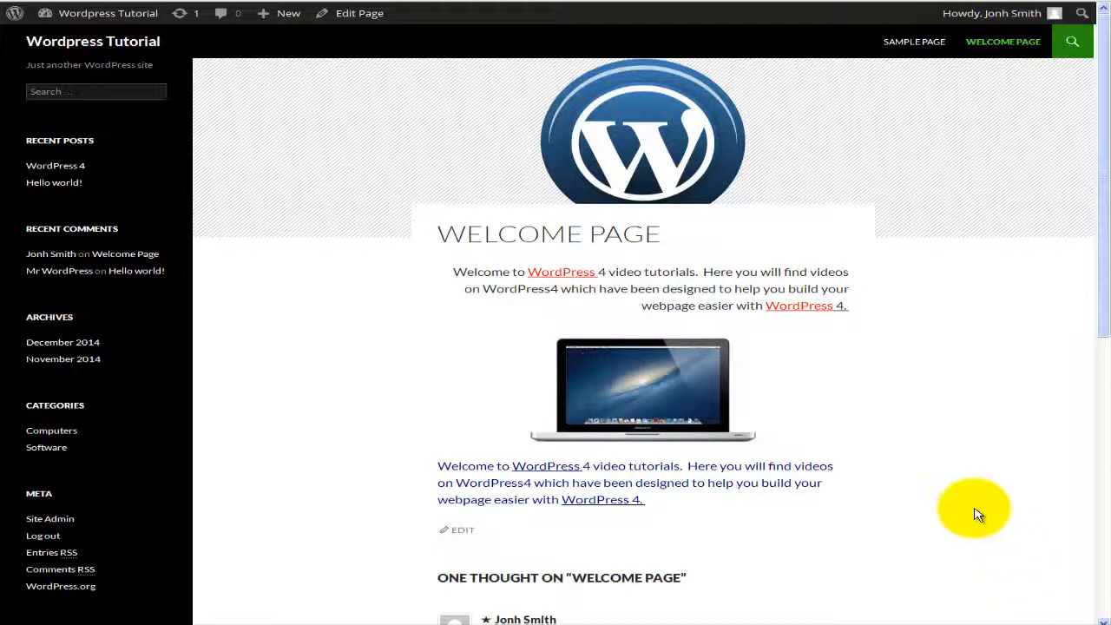
scroll(819, 509, down, 1)
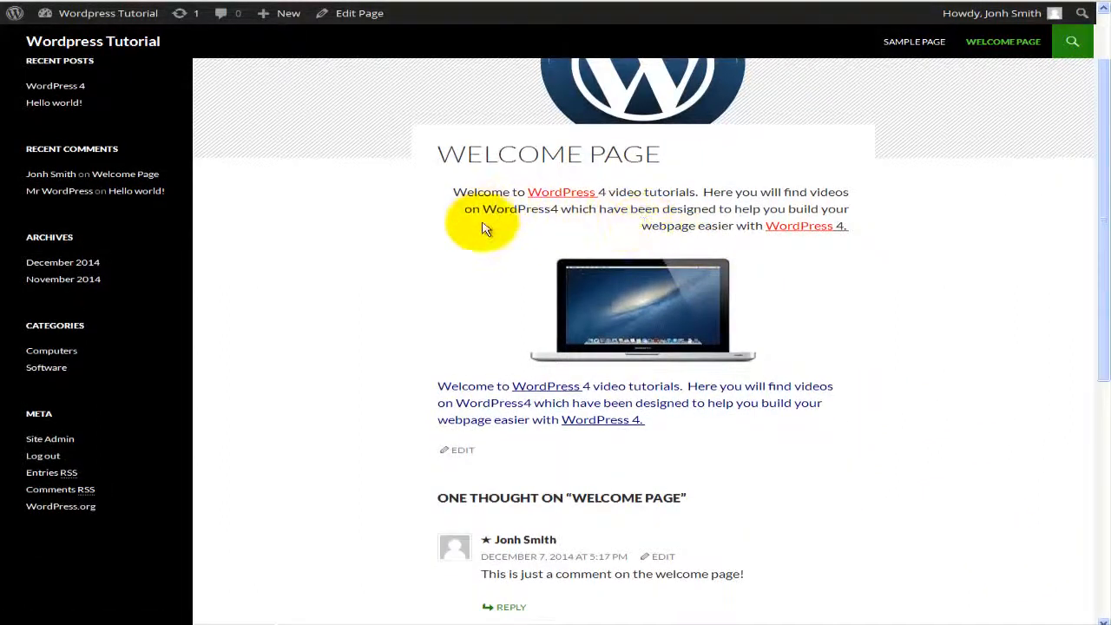
scroll(584, 419, down, 2)
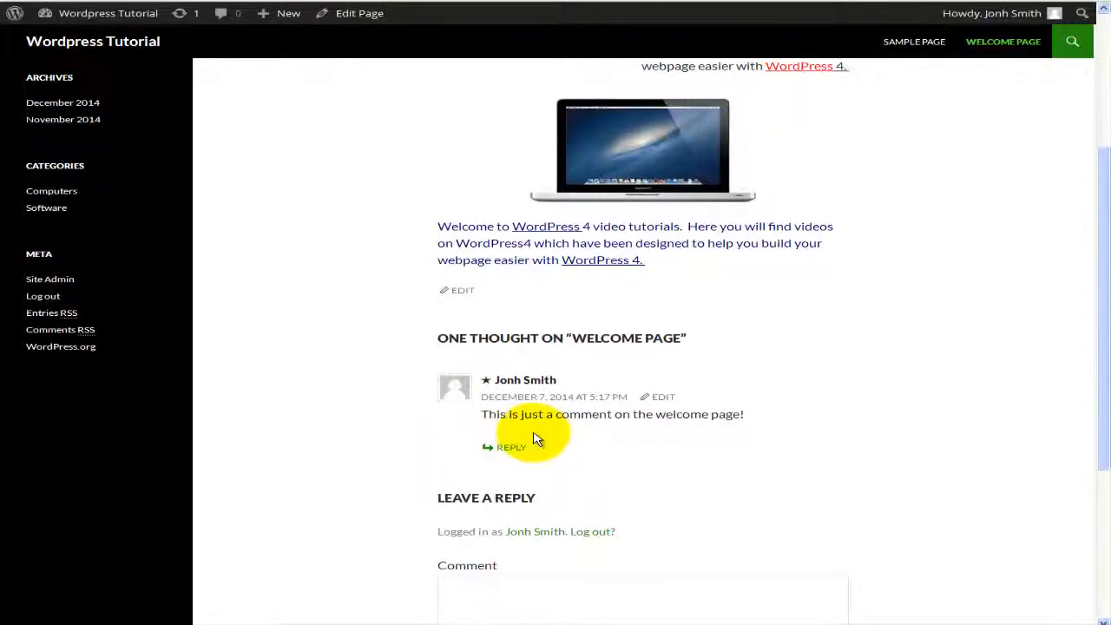
scroll(534, 434, down, 2)
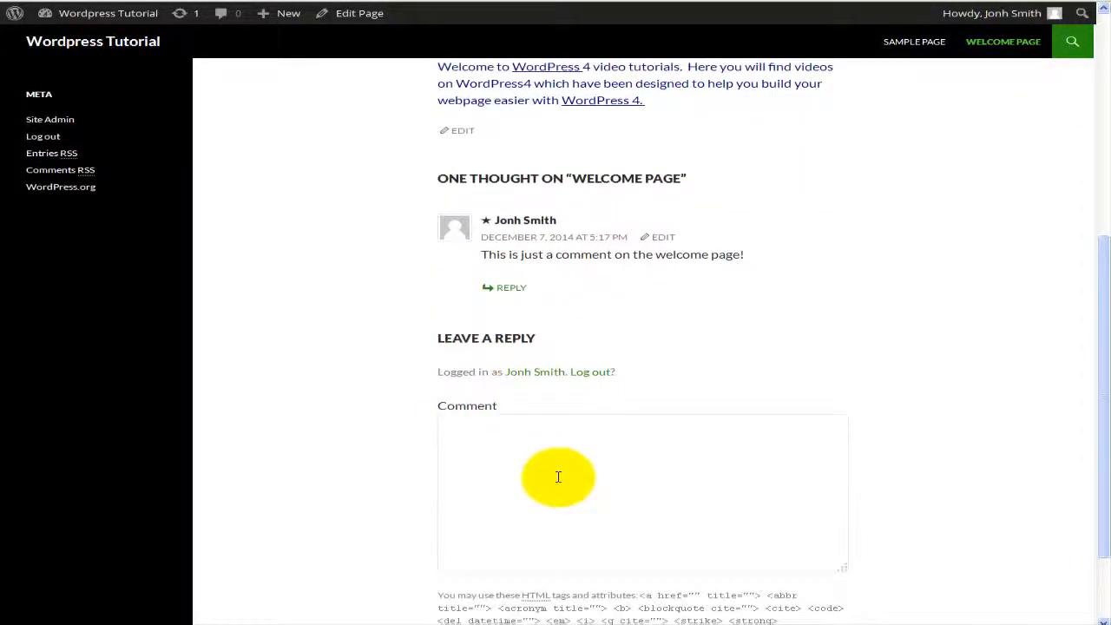
scroll(561, 417, down, 1)
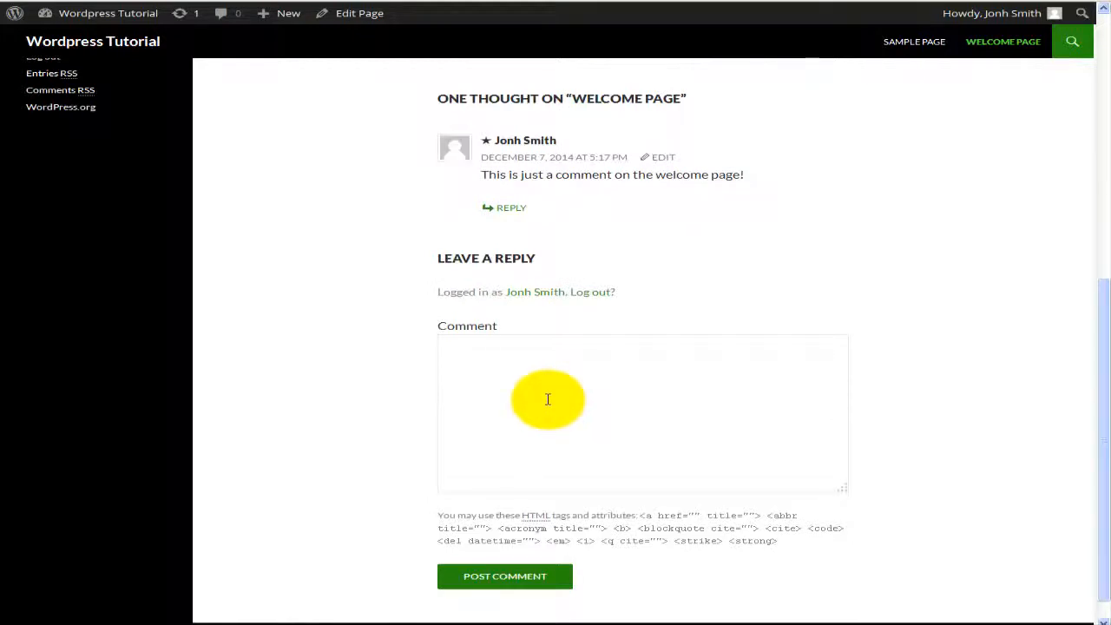
Step: Put the cursor in the empty Comment box, then scroll back up to the top of the page
click(548, 400)
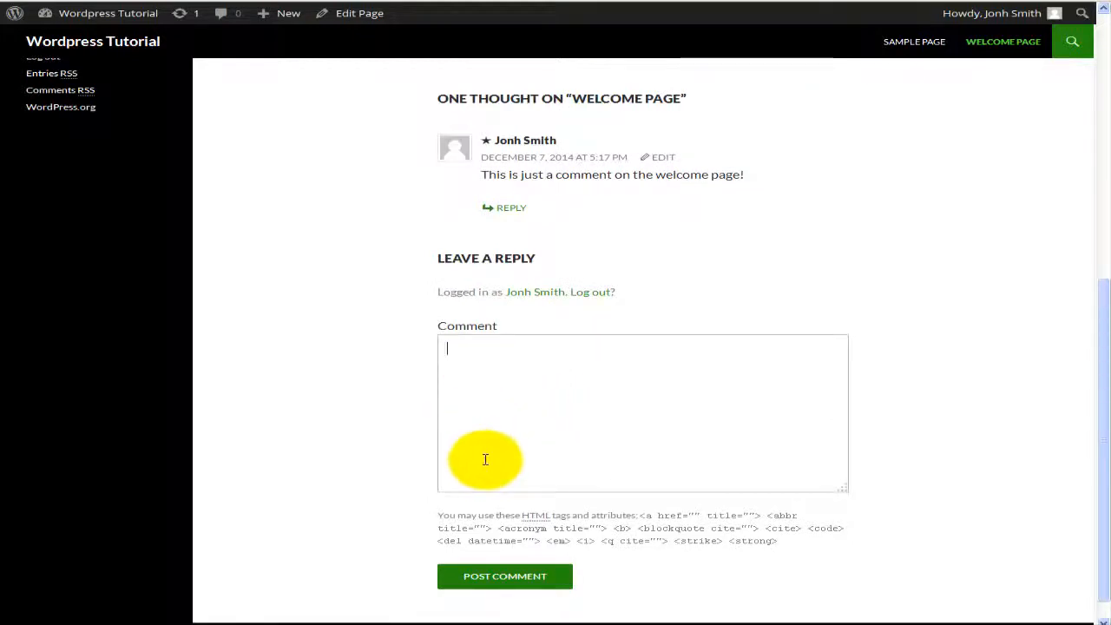
scroll(485, 460, up, 1)
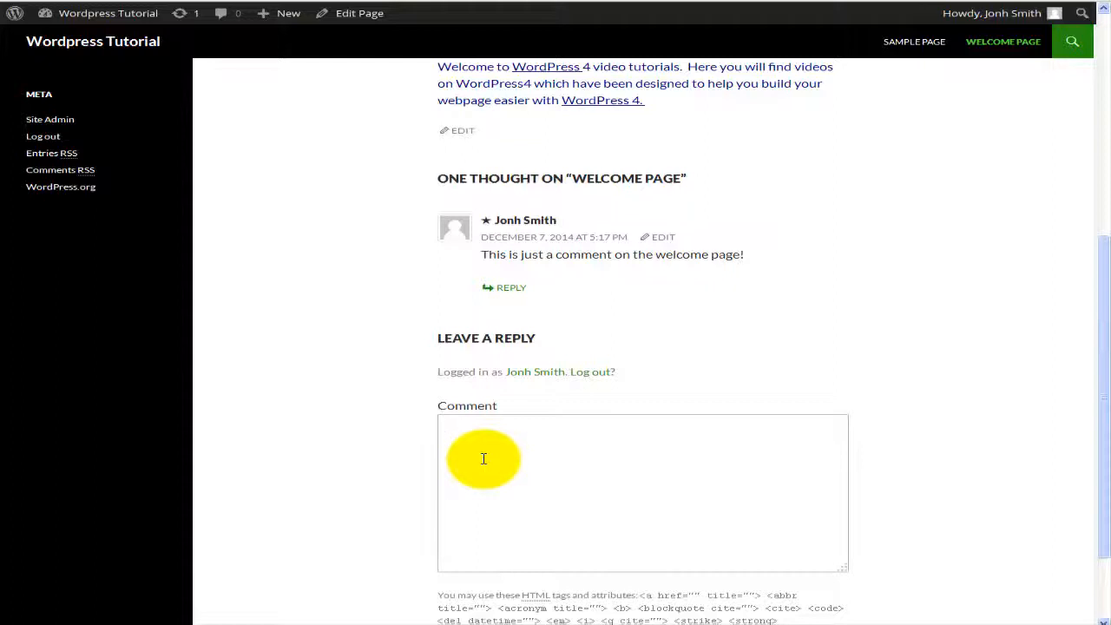
click(484, 458)
scroll(367, 404, up, 1)
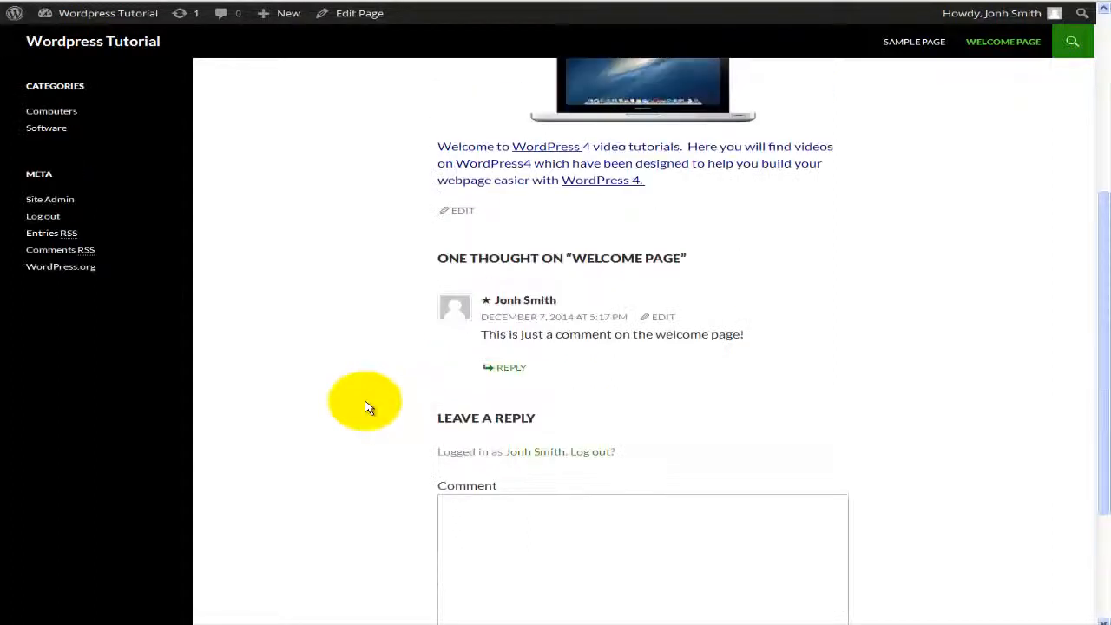
scroll(367, 405, up, 1)
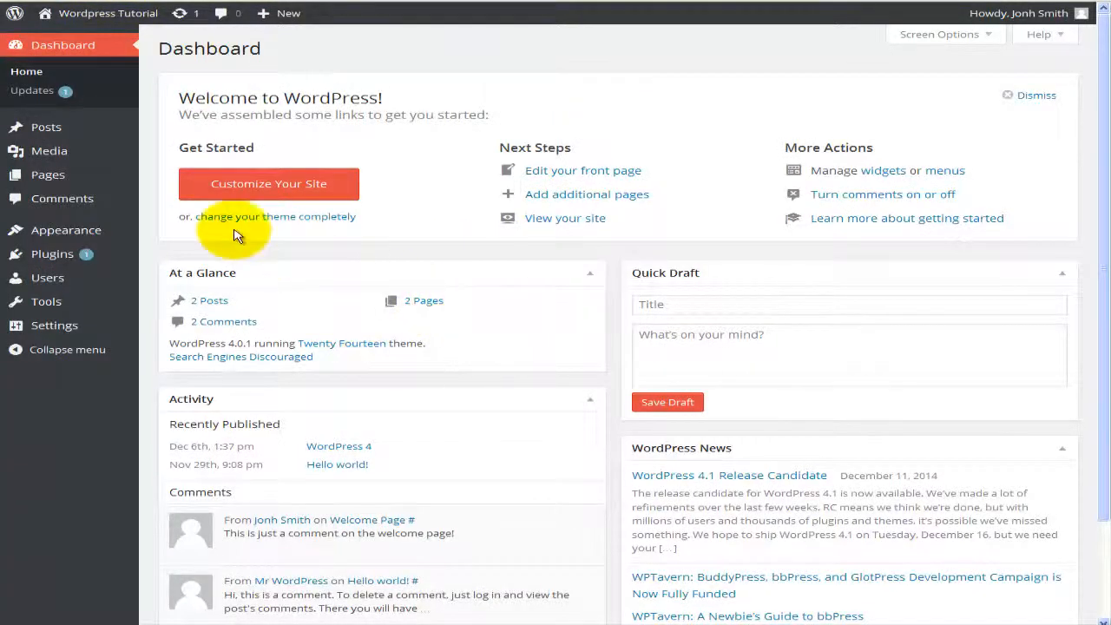
Step: Open the admin Comments screen listing 2 comments, on Welcome Page and Hello world!
mouse_move(93, 177)
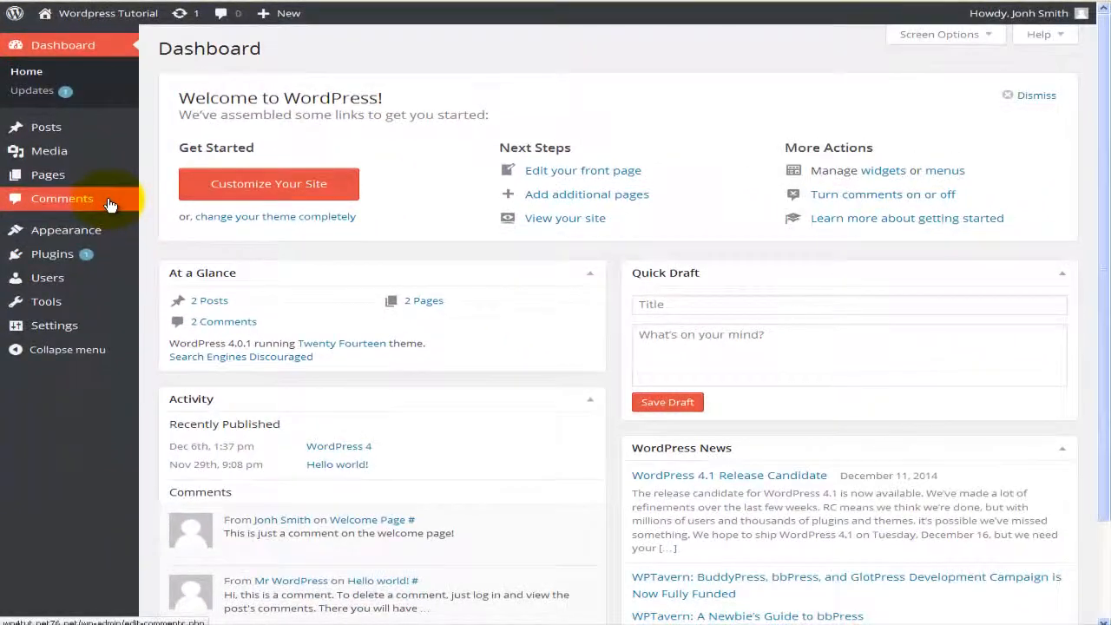
click(110, 205)
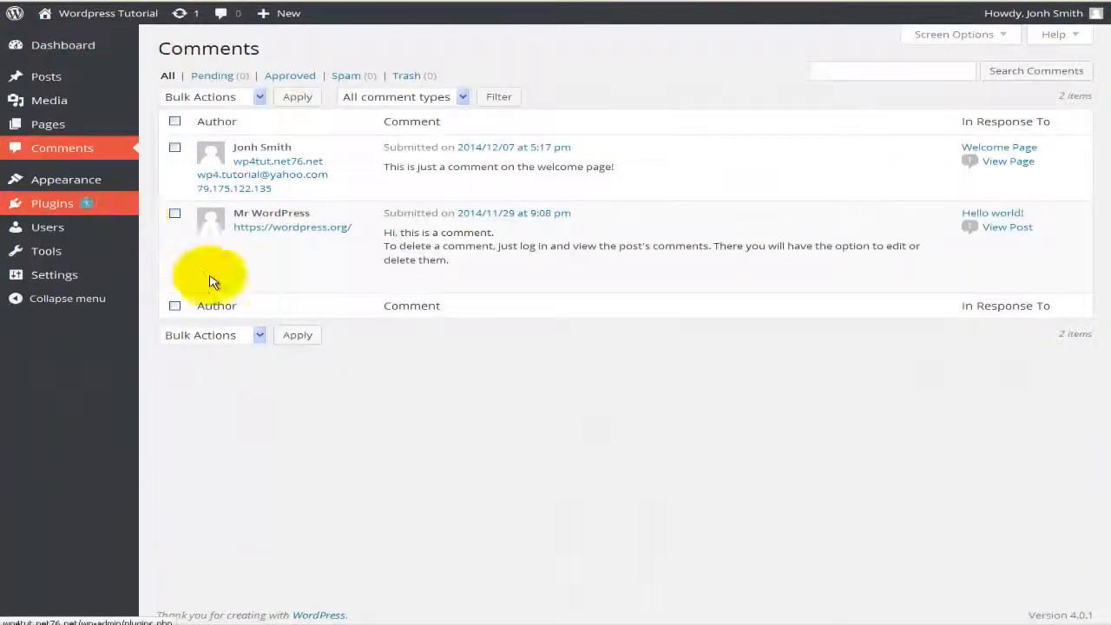
mouse_move(218, 280)
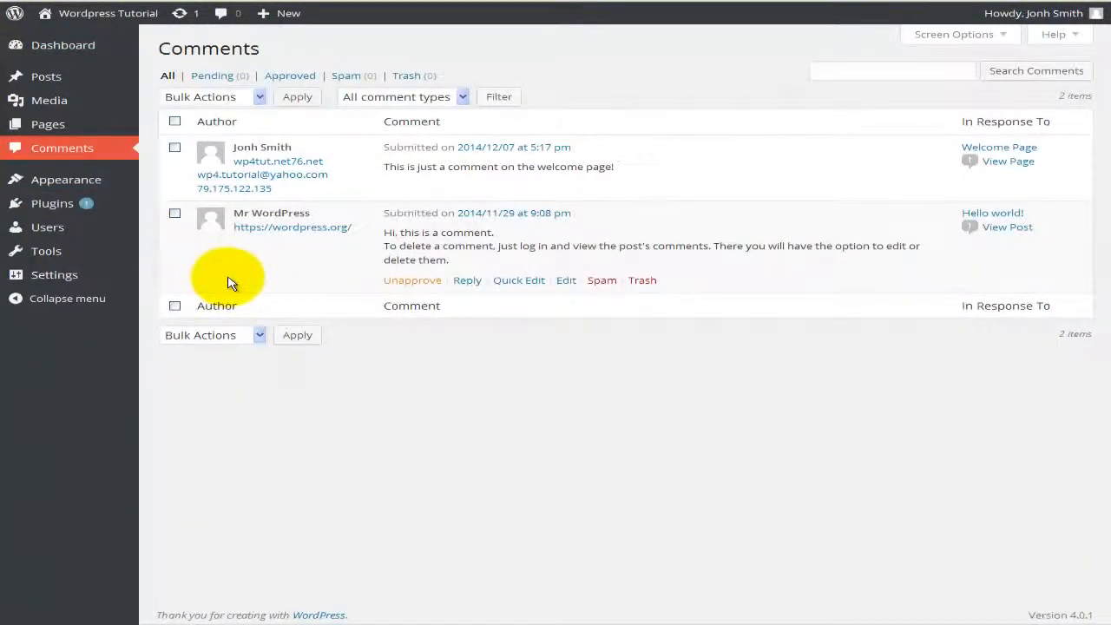
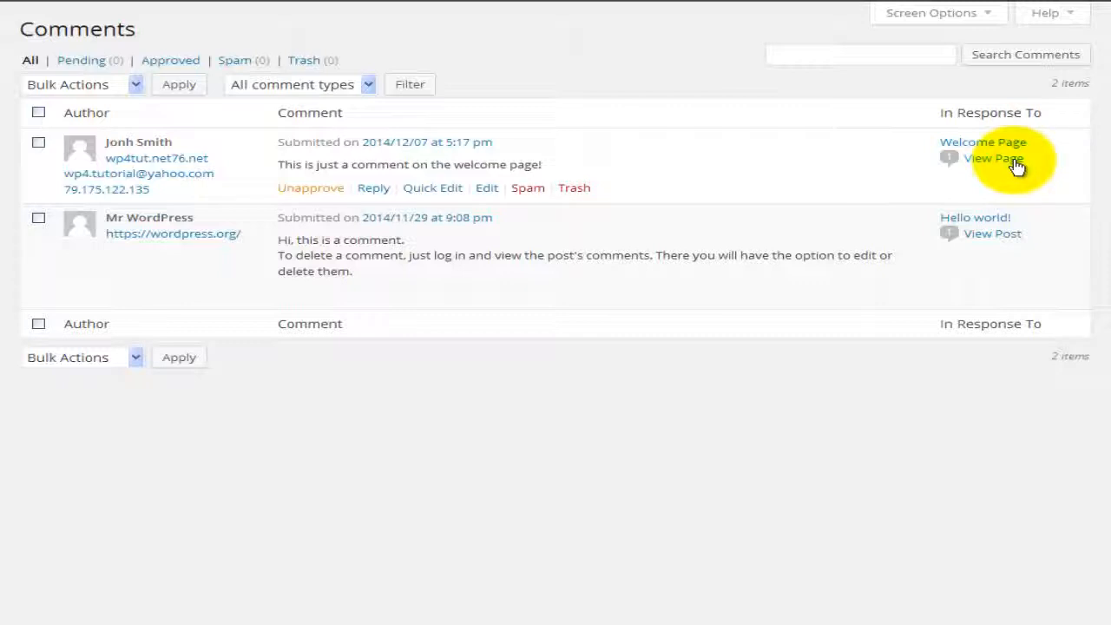
Step: Tick the checkbox of the first comment, the one on Welcome Page, for a bulk action
mouse_move(951, 166)
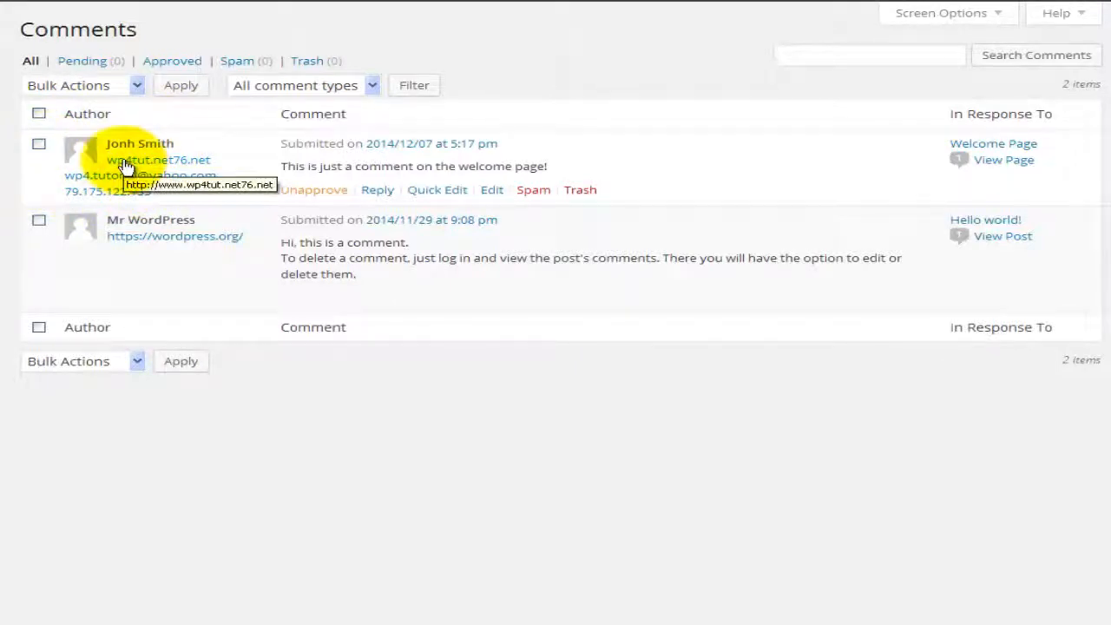
click(40, 148)
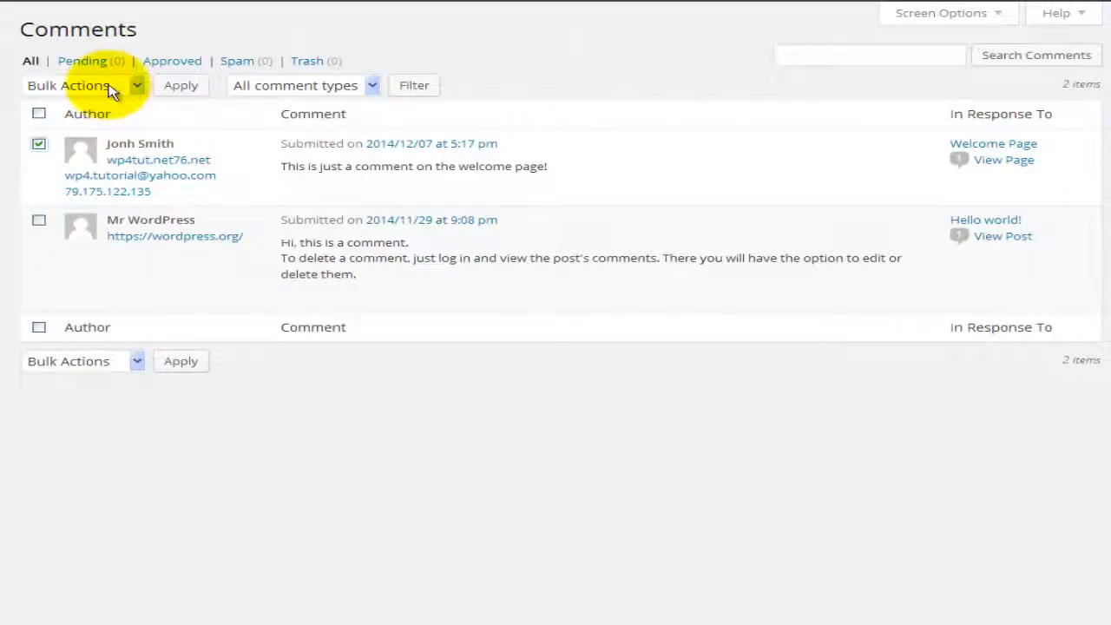
Step: Mark the selected Welcome Page comment as spam with the Bulk Actions menu
click(136, 363)
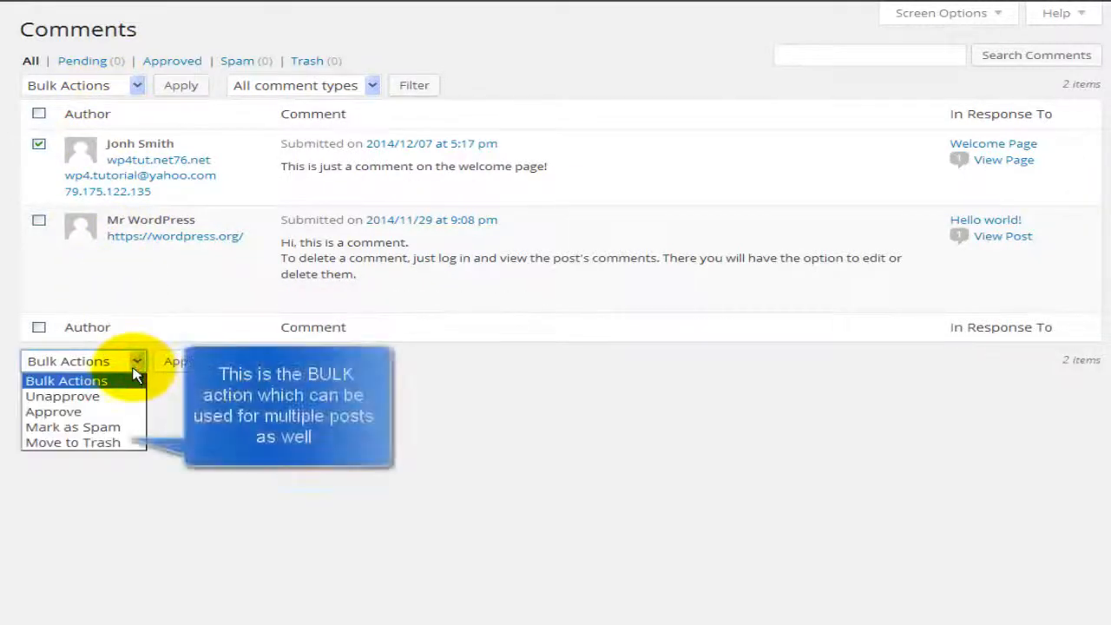
click(121, 428)
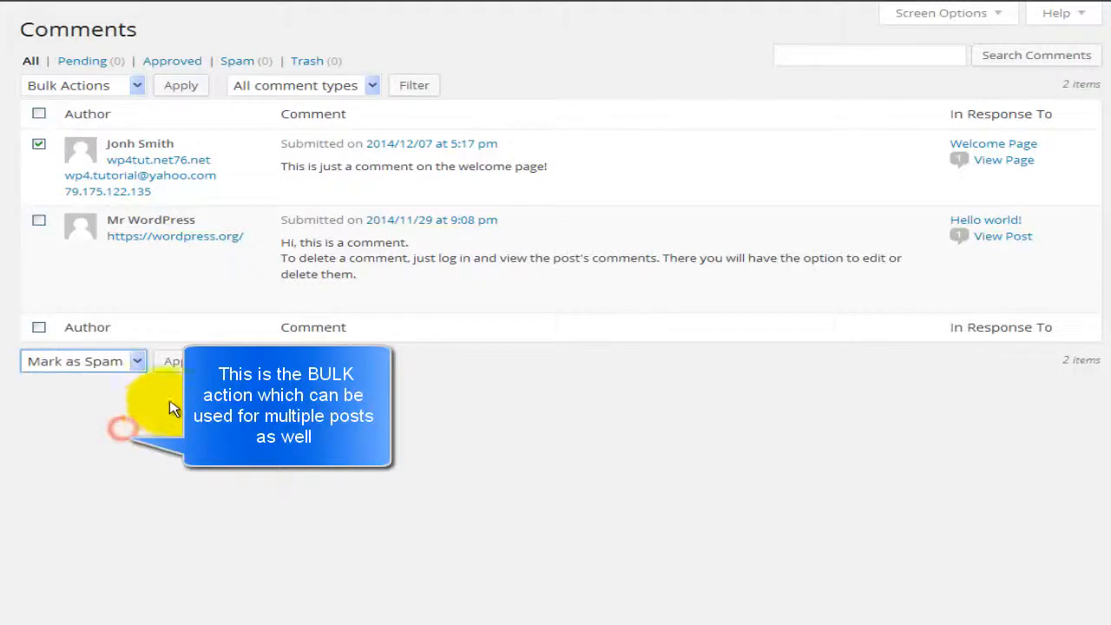
click(197, 364)
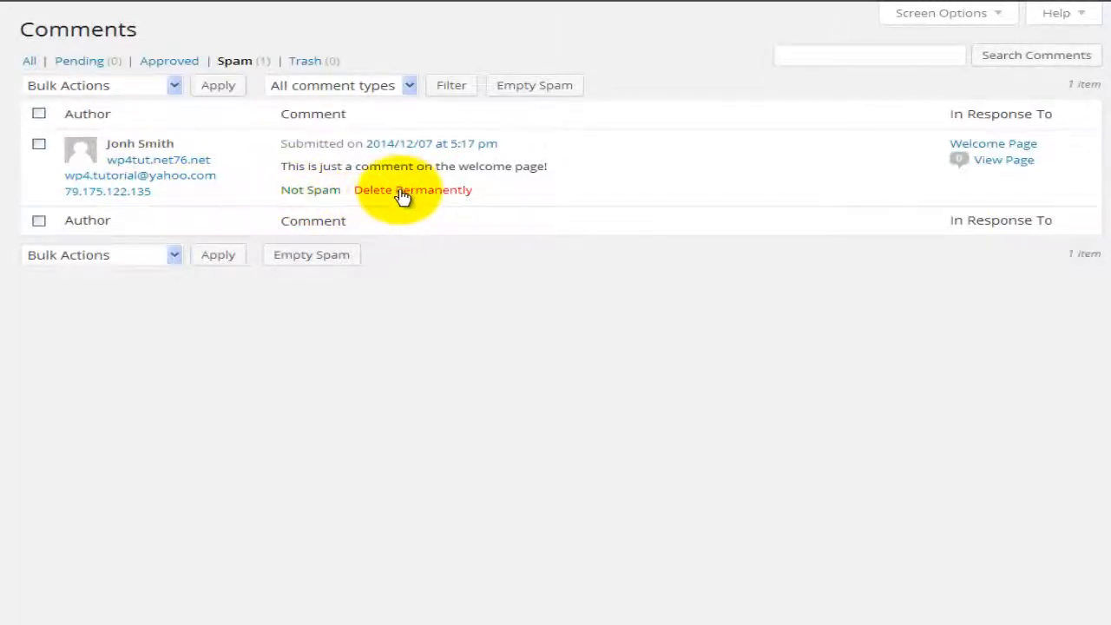
Step: Mark the comment Not Spam and go back to the All comments list
click(324, 199)
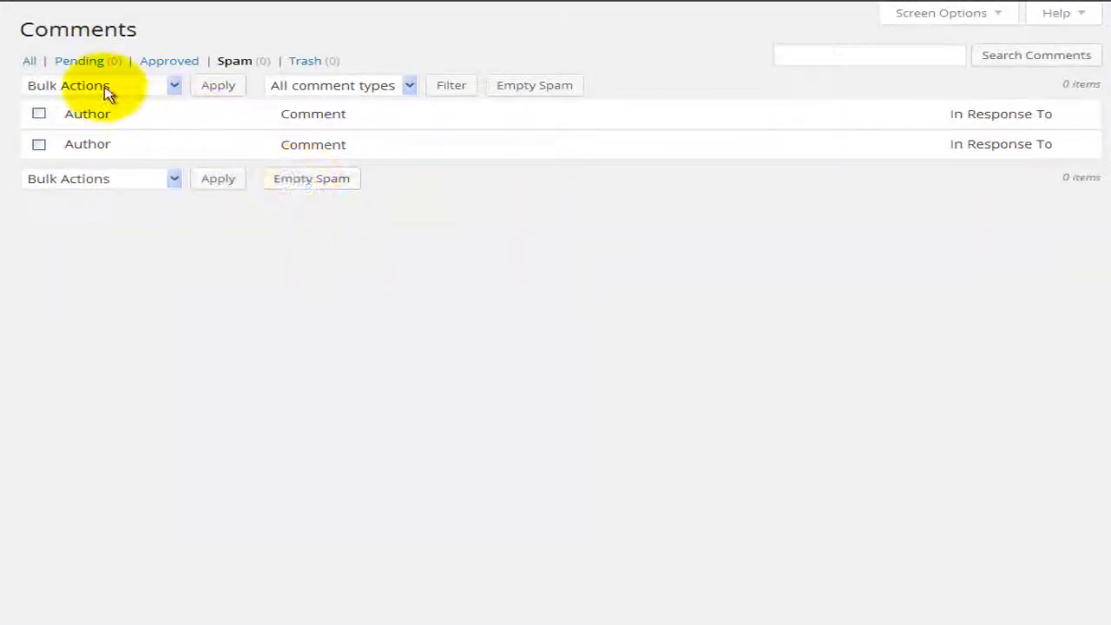
click(31, 63)
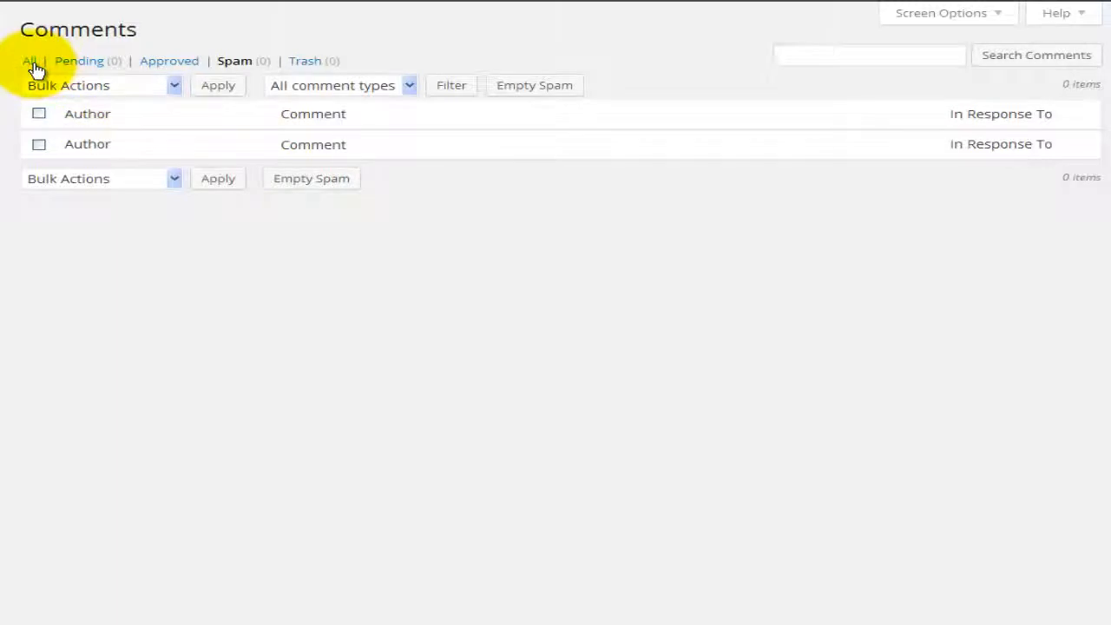
mouse_move(193, 176)
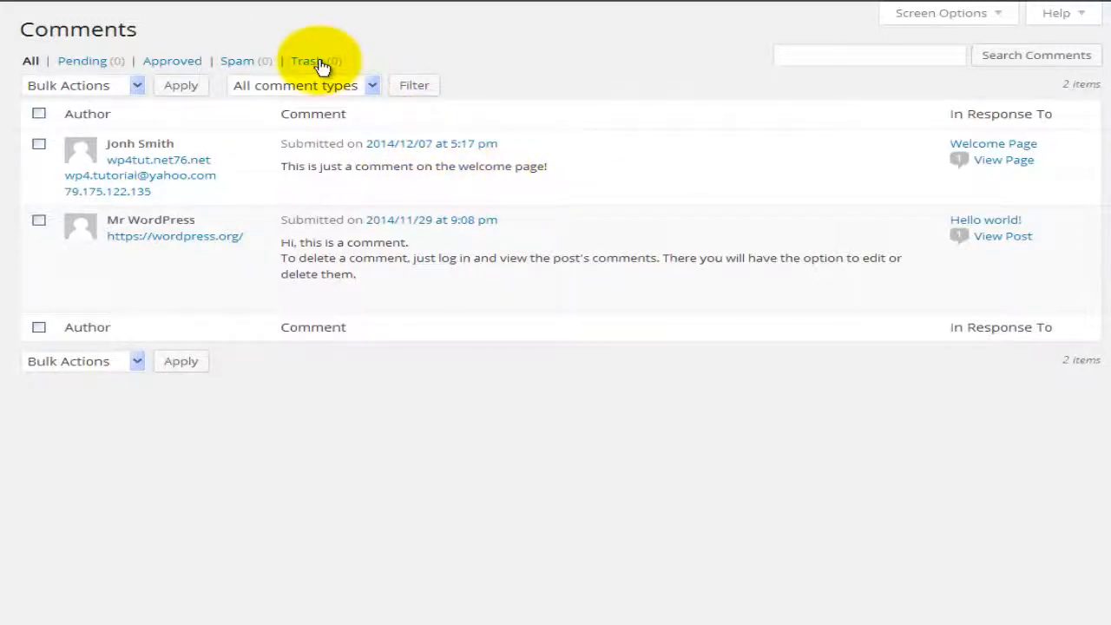
Step: Trash the Welcome Page comment, restore it from the Trash list, and return to All
click(587, 191)
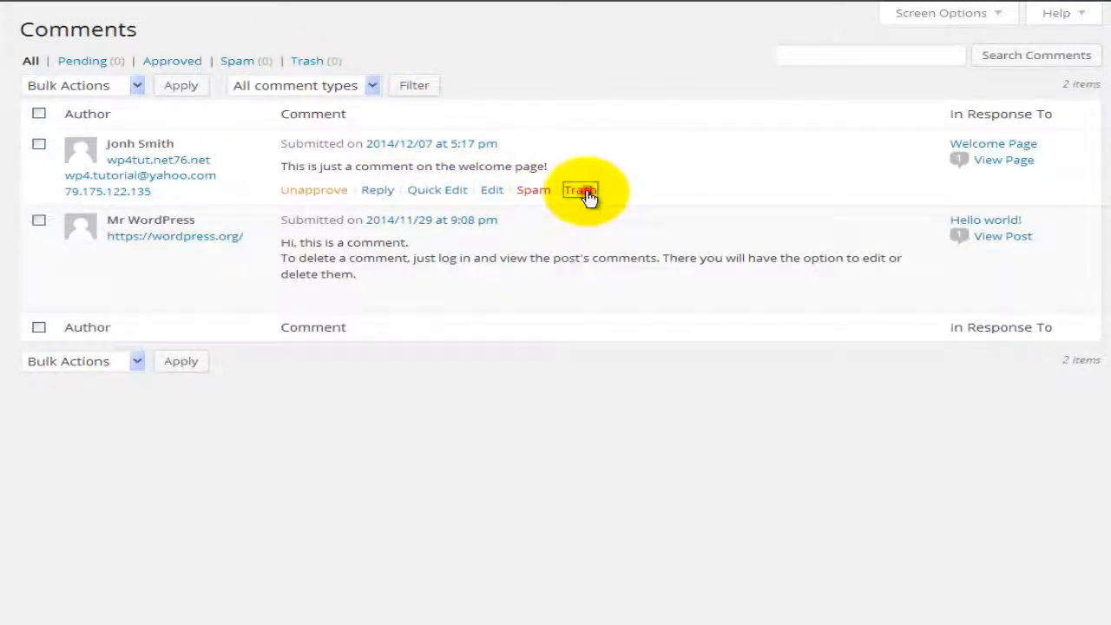
click(311, 61)
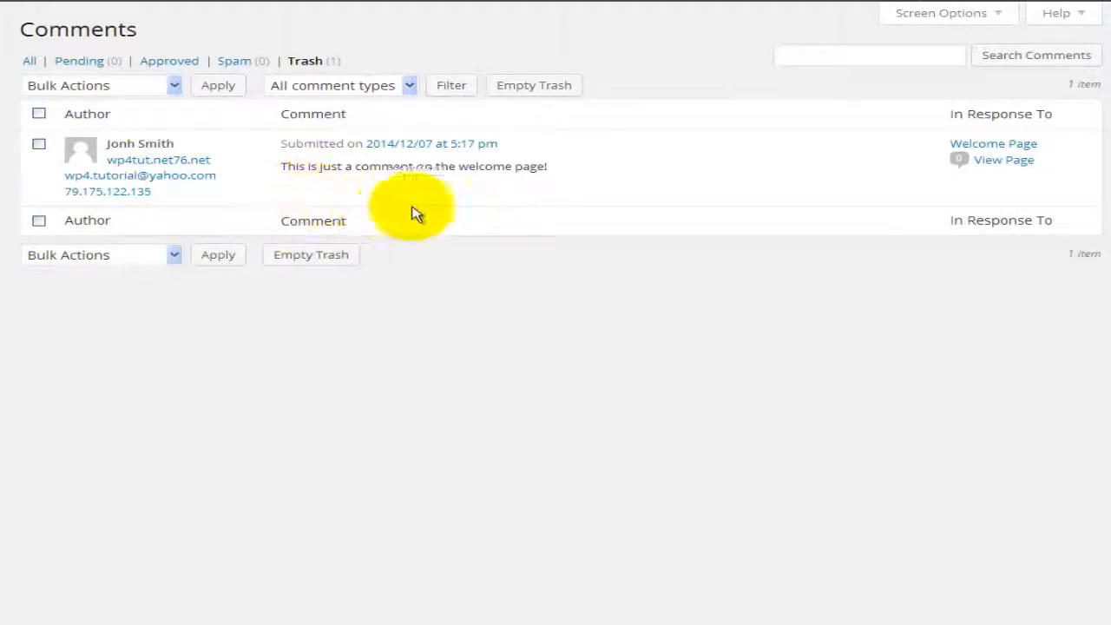
click(354, 192)
click(32, 62)
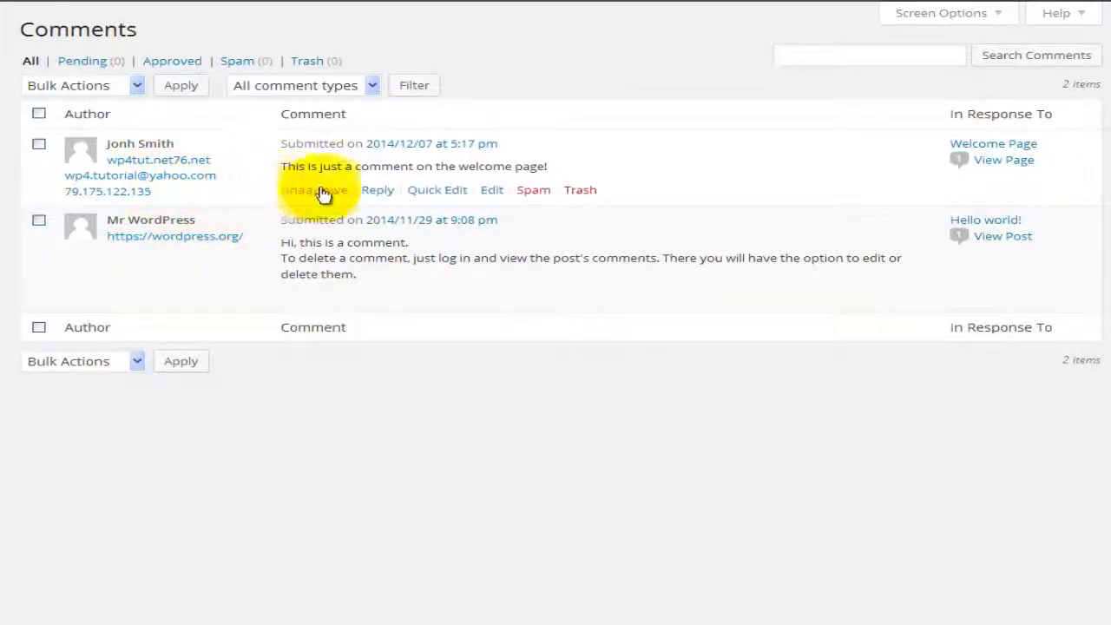
Step: Start a reply to the Welcome Page comment, test the code quicktag on 'gfgdsgdfsd', then delete it
click(378, 191)
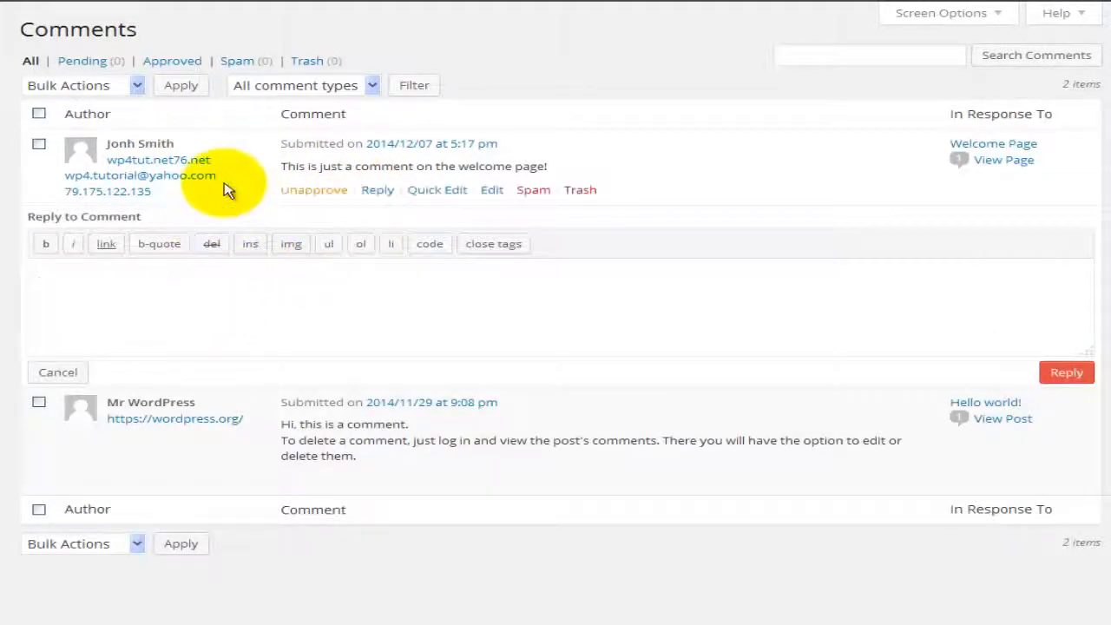
click(310, 304)
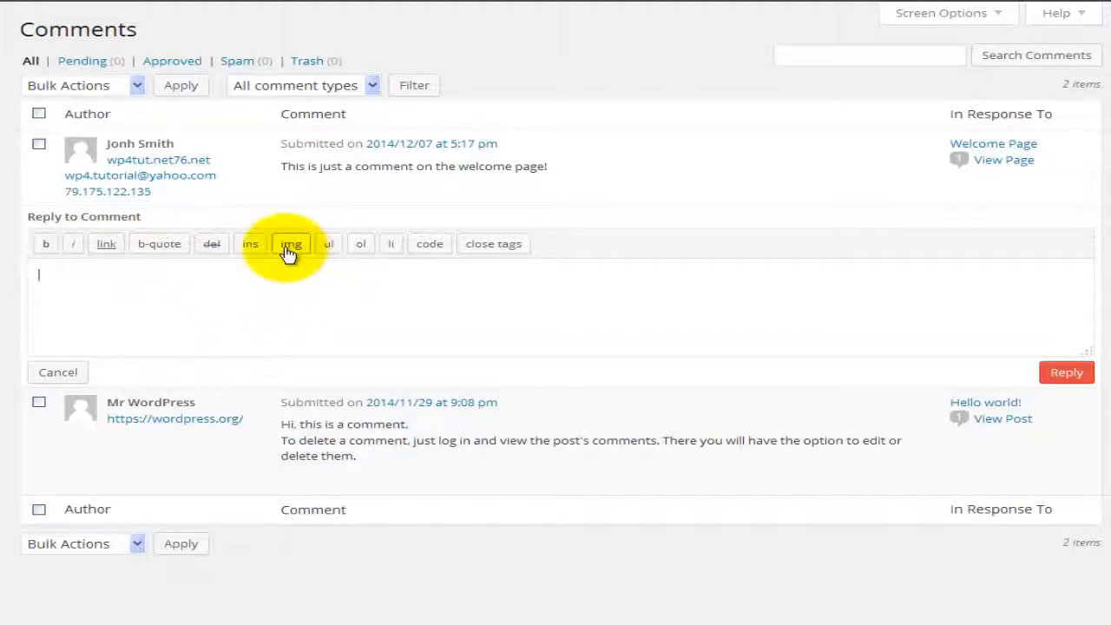
click(429, 246)
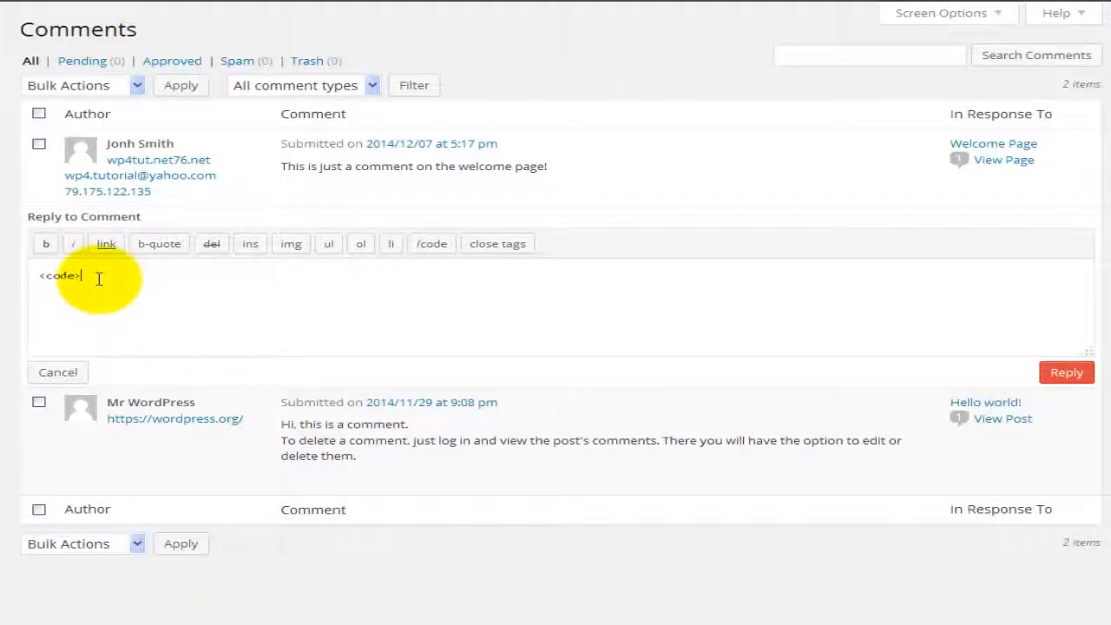
text(gfgdsgdfsd)
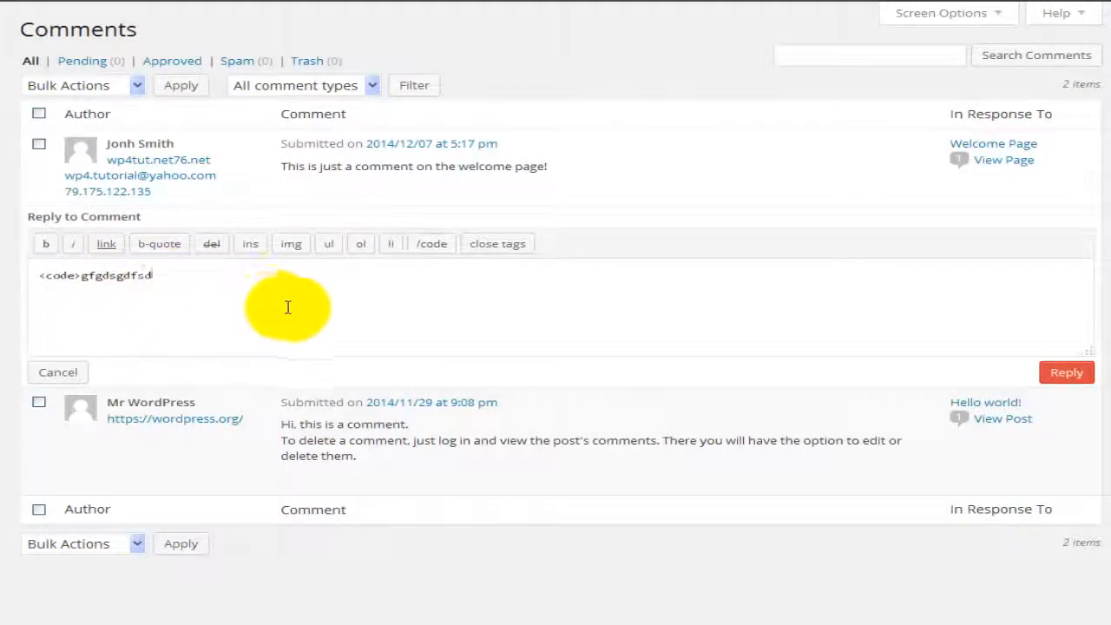
click(429, 249)
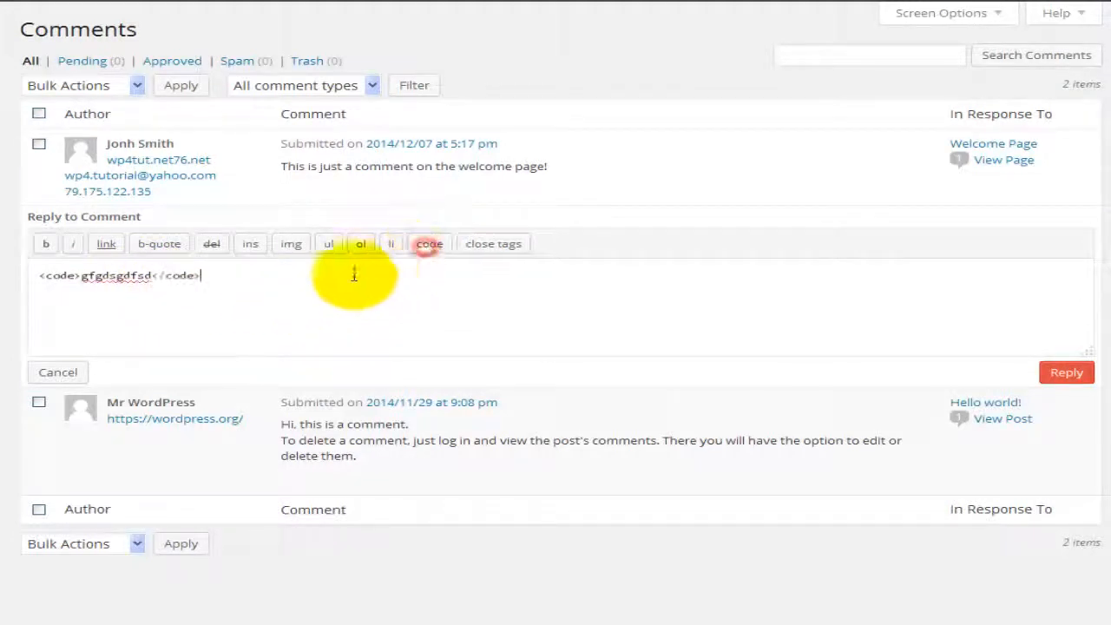
drag(150, 274, 80, 275)
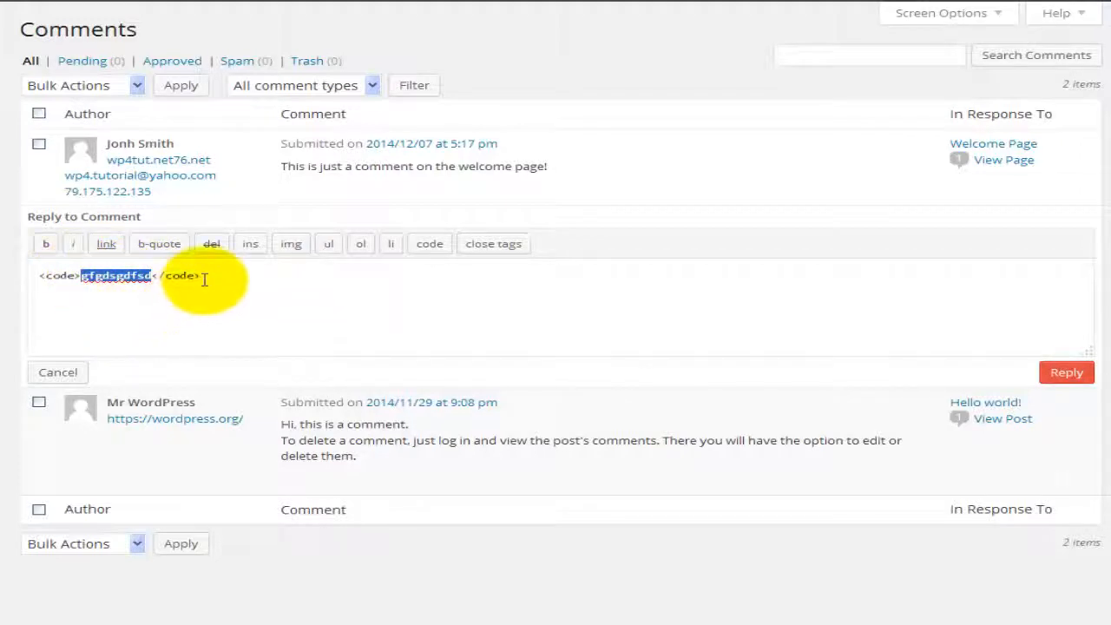
click(204, 277)
drag(204, 278, 30, 274)
key(BackSpace)
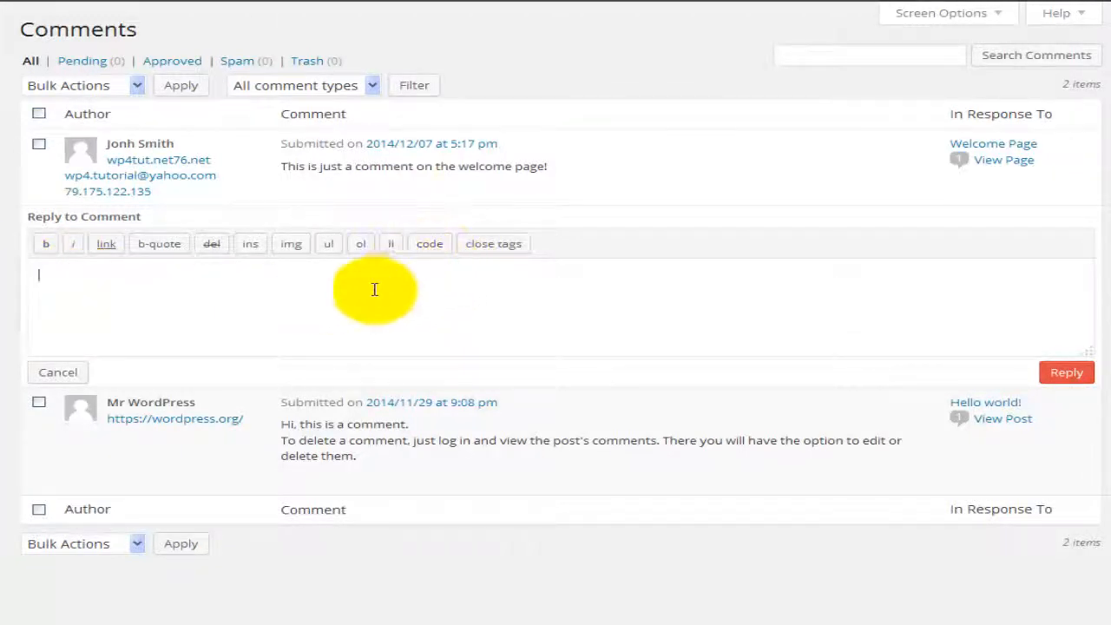
click(136, 301)
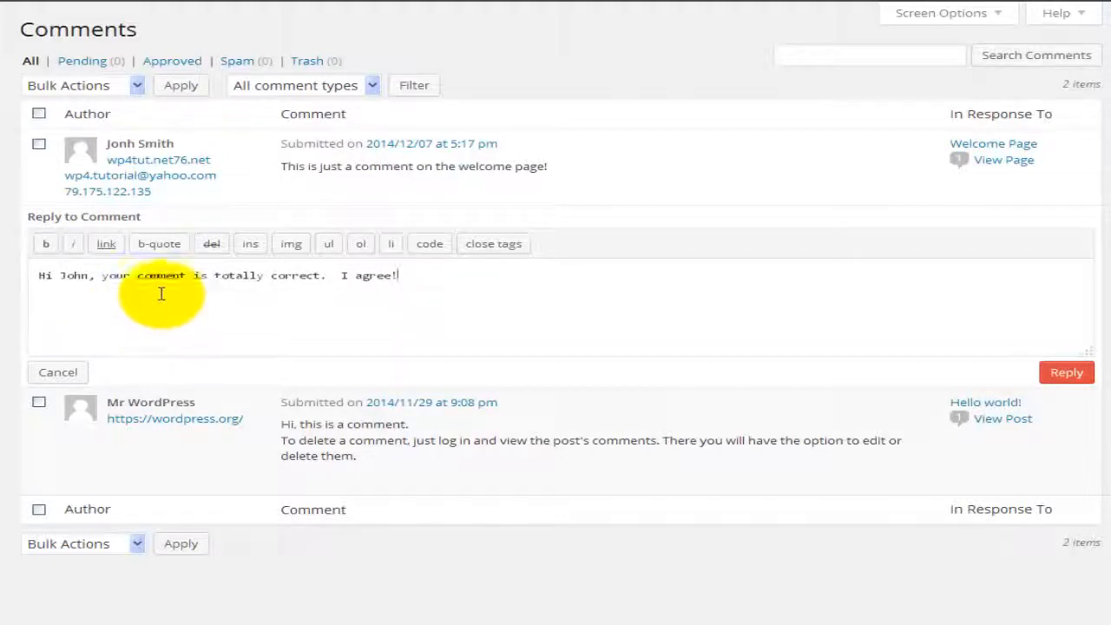
Step: Bold the addressee's name, italicise 'totally correct', review the strong/em tags, and submit the reply
double_click(73, 276)
click(46, 246)
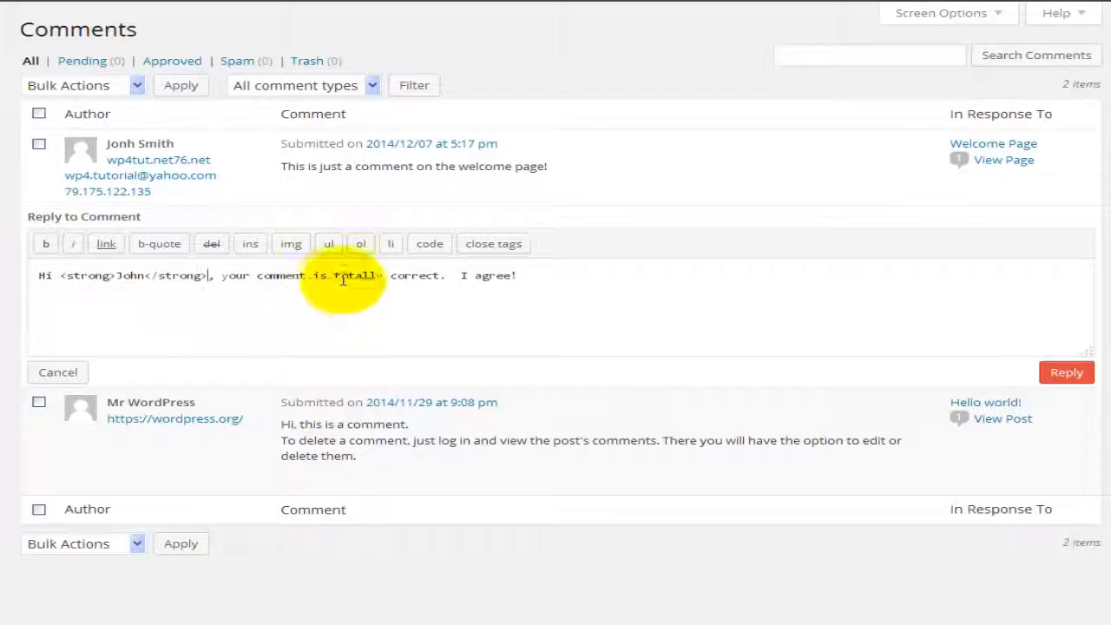
drag(335, 276, 438, 277)
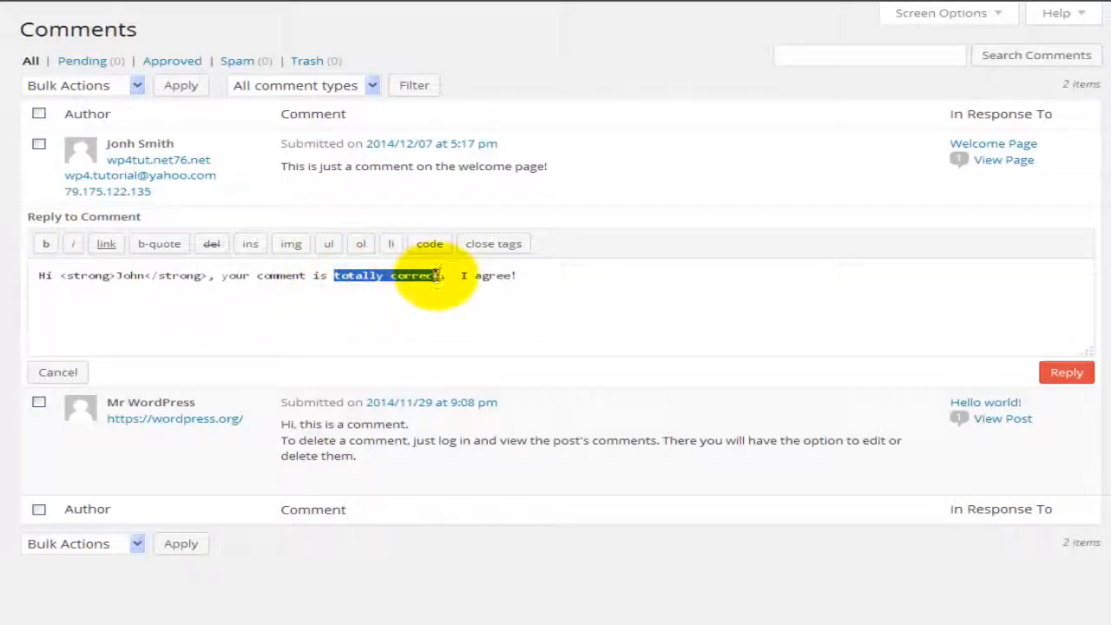
click(73, 244)
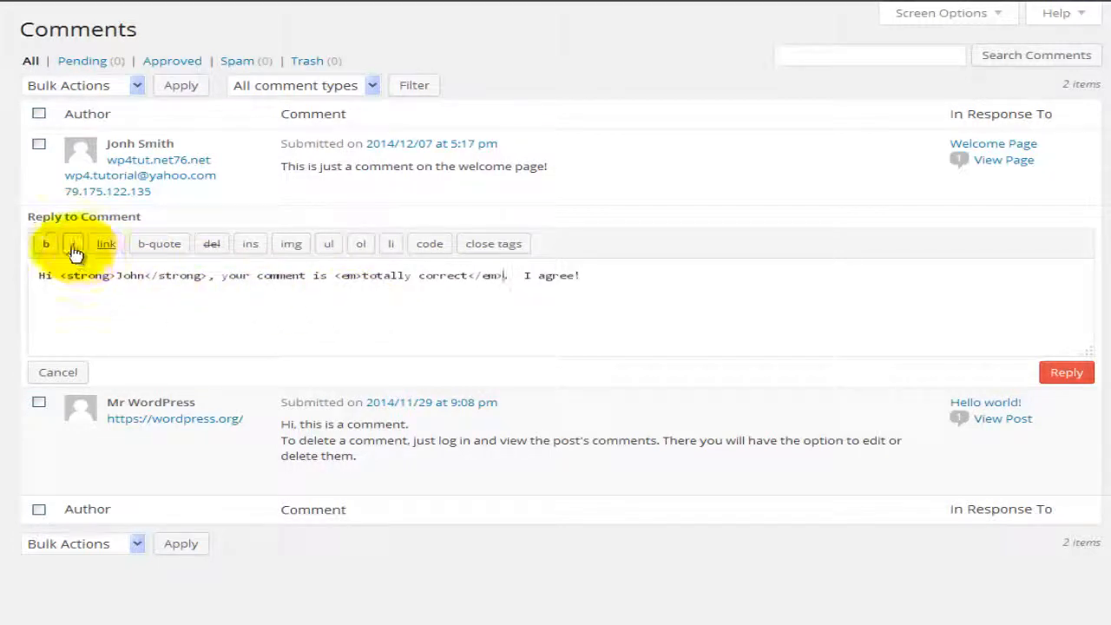
double_click(123, 276)
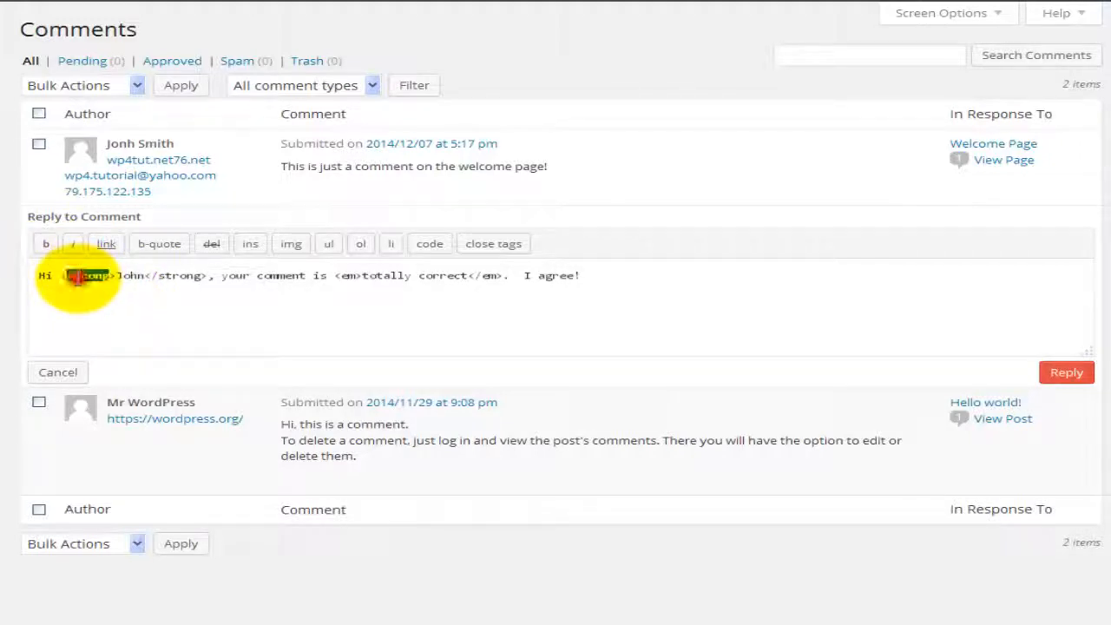
double_click(179, 276)
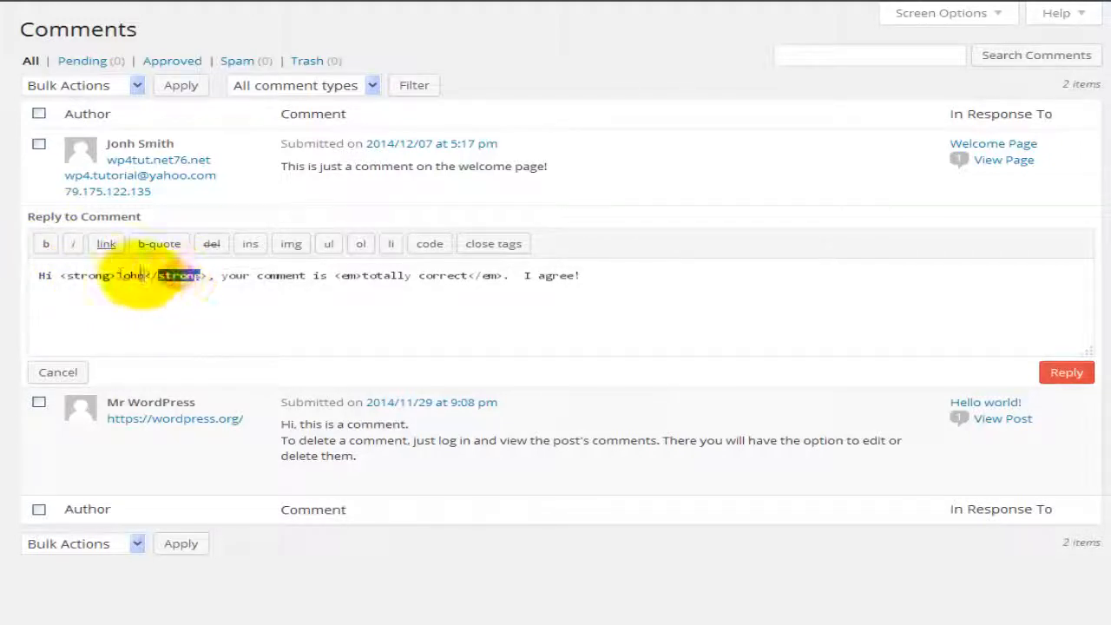
double_click(347, 275)
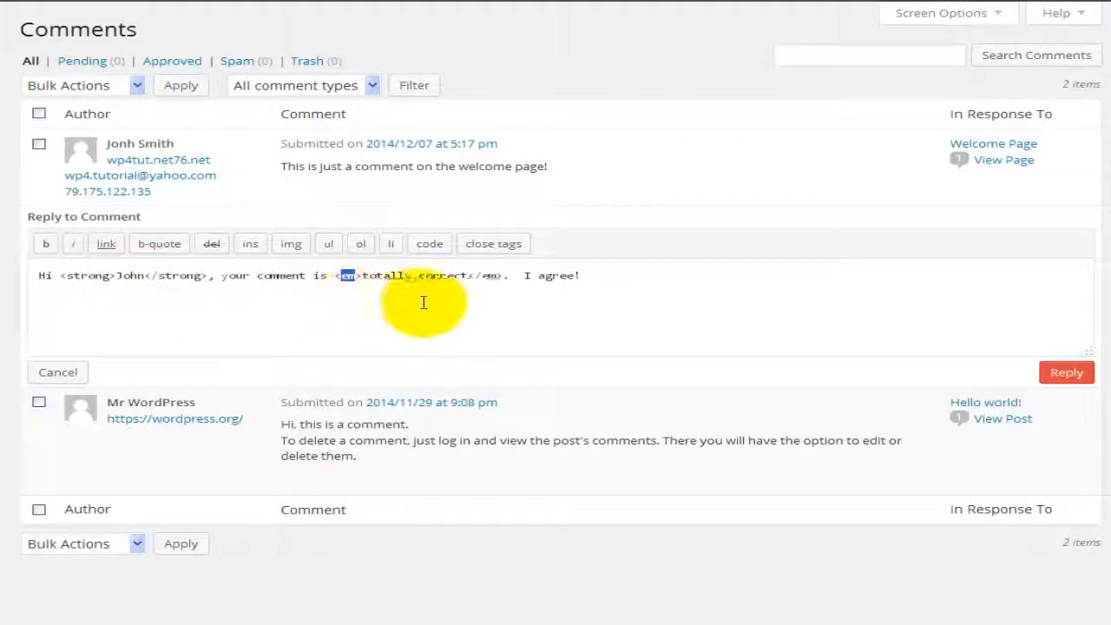
double_click(489, 275)
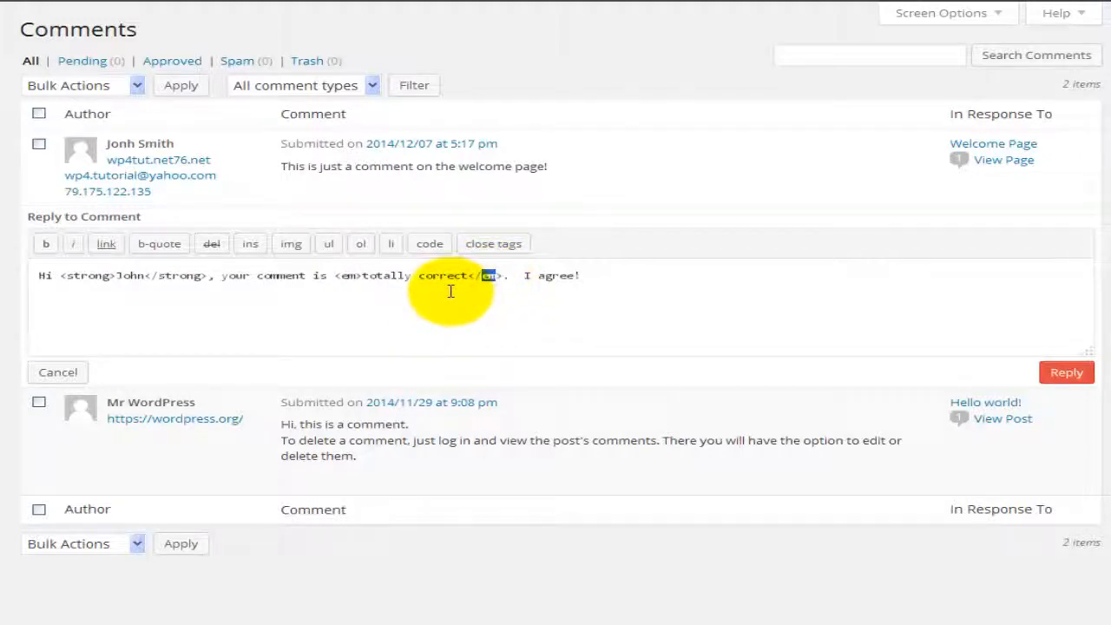
click(1053, 377)
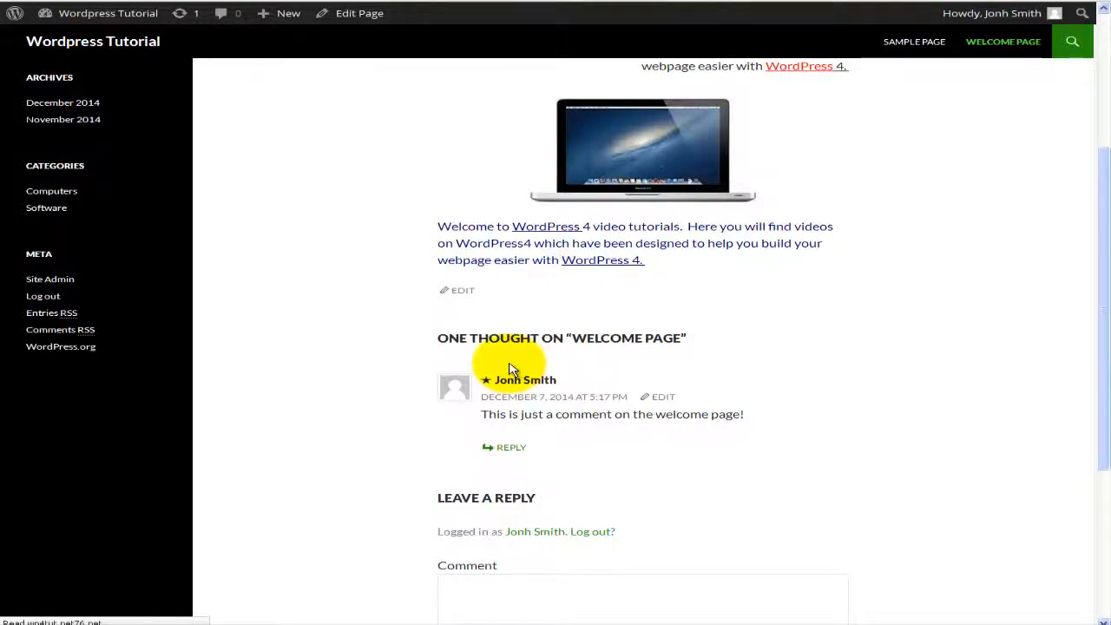
Step: Scroll down the live Welcome Page to the nested reply with bold name and italic 'totally correct'
scroll(511, 369, down, 2)
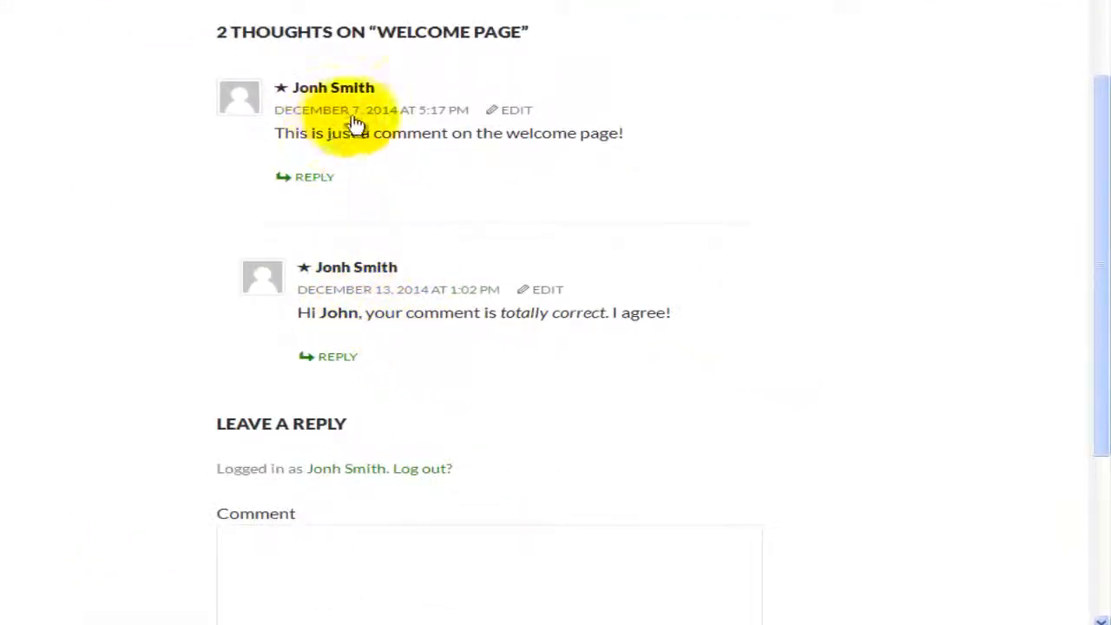
scroll(402, 313, down, 1)
scroll(402, 313, down, 2)
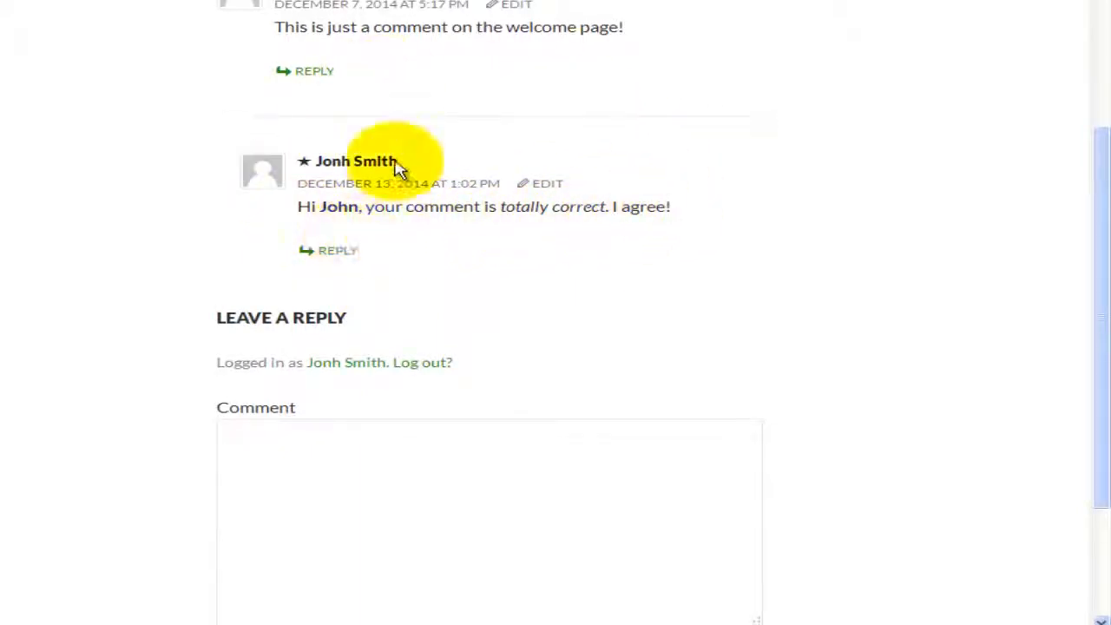
Step: Post the reply 'I also agree' under the 'totally correct' comment and scroll up to find it
click(332, 255)
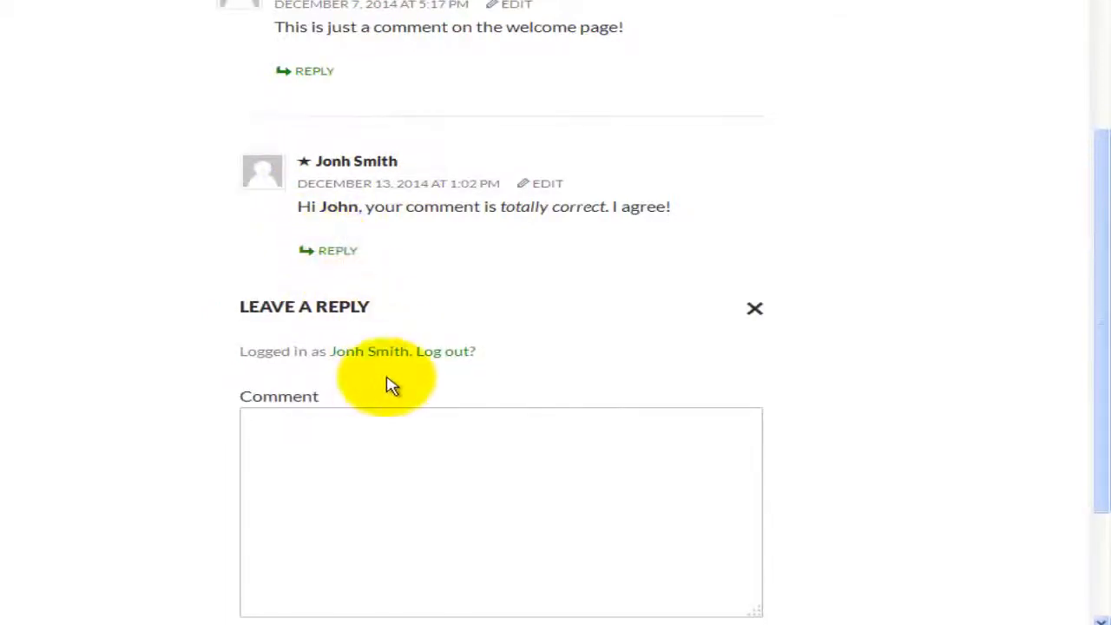
scroll(378, 369, down, 1)
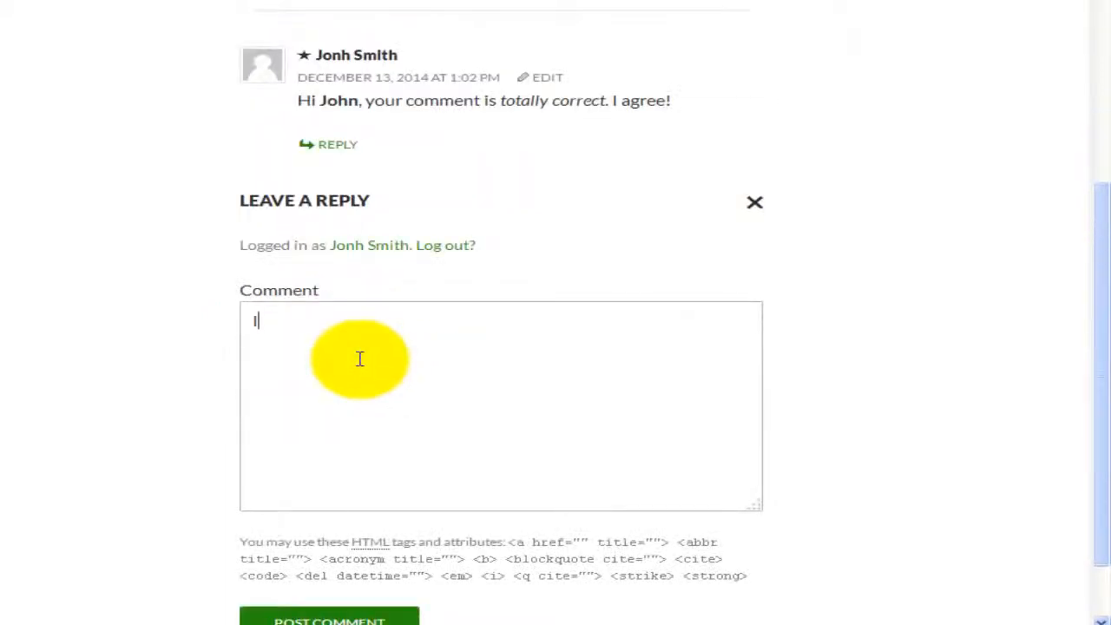
text(I also agree)
scroll(330, 451, down, 1)
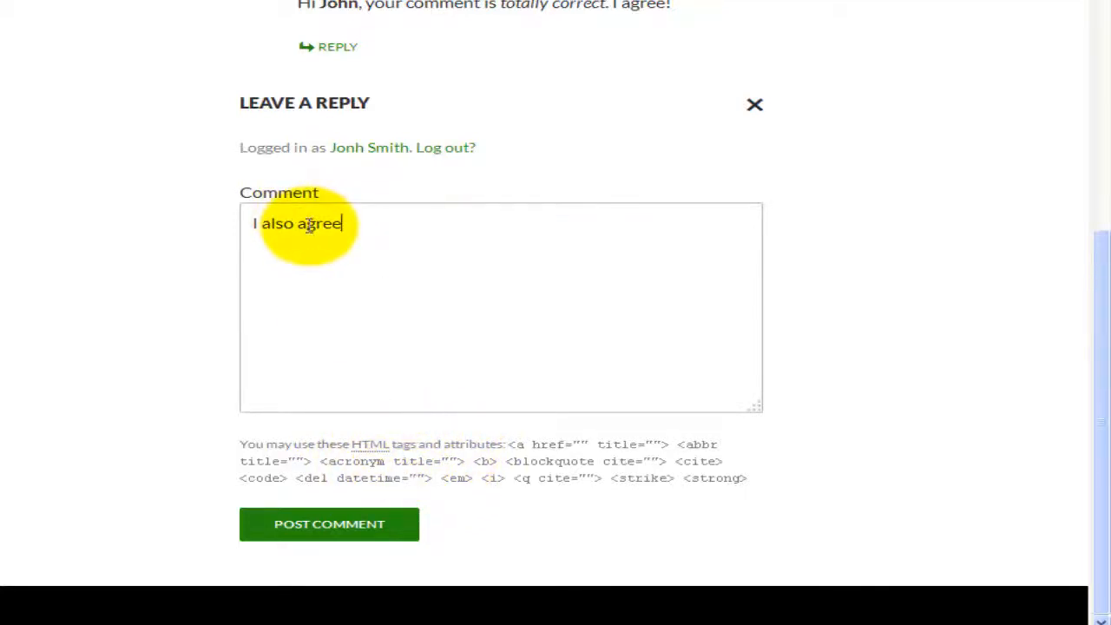
double_click(333, 4)
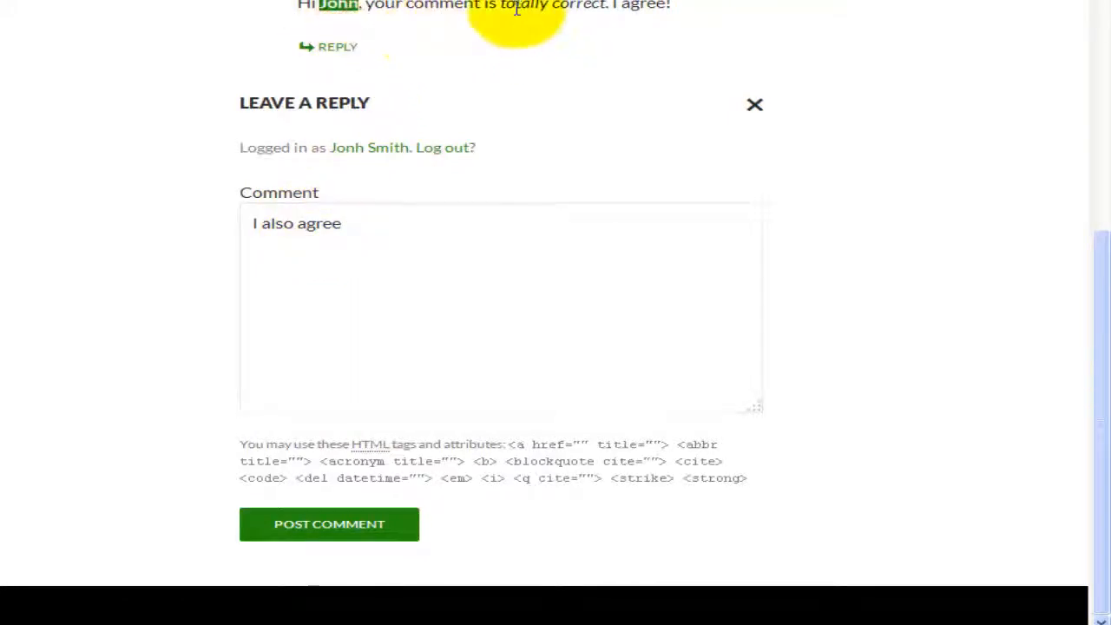
click(341, 518)
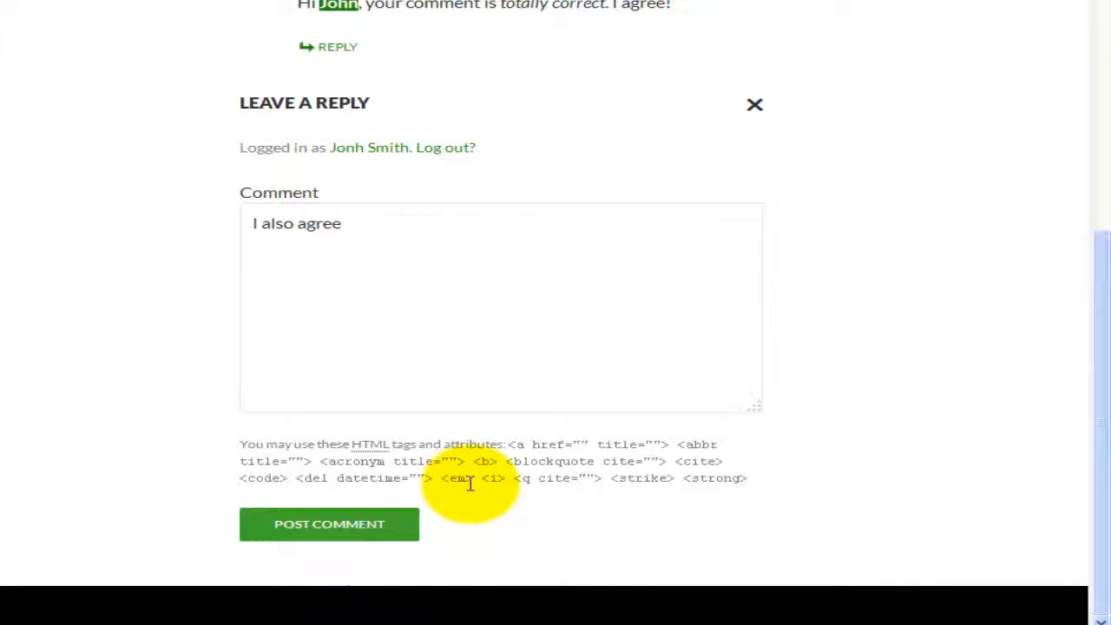
click(397, 523)
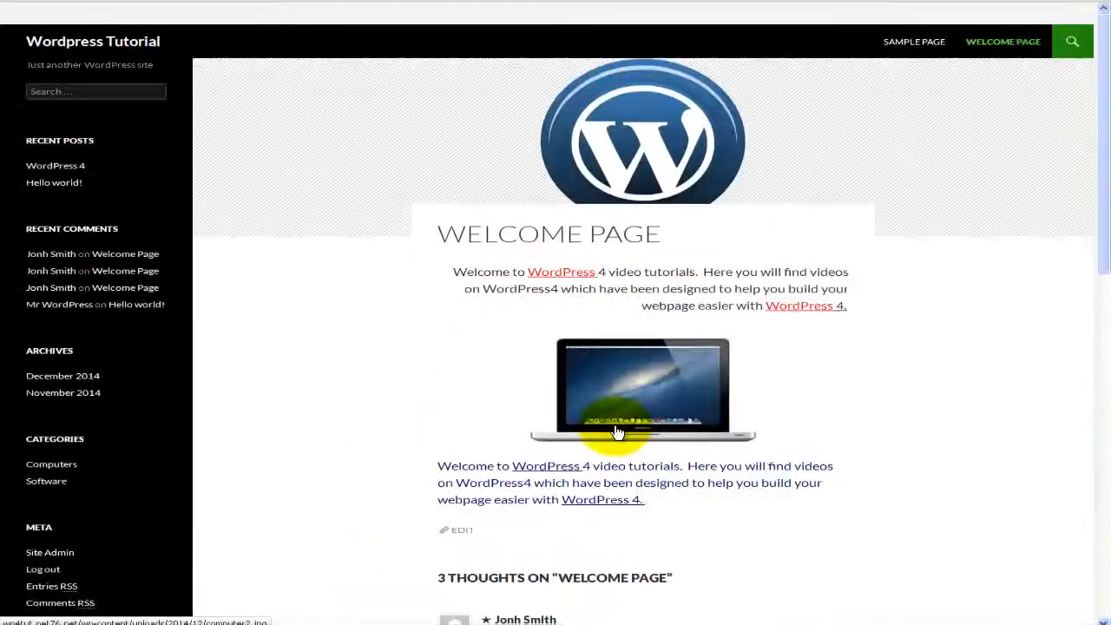
scroll(615, 431, down, 10)
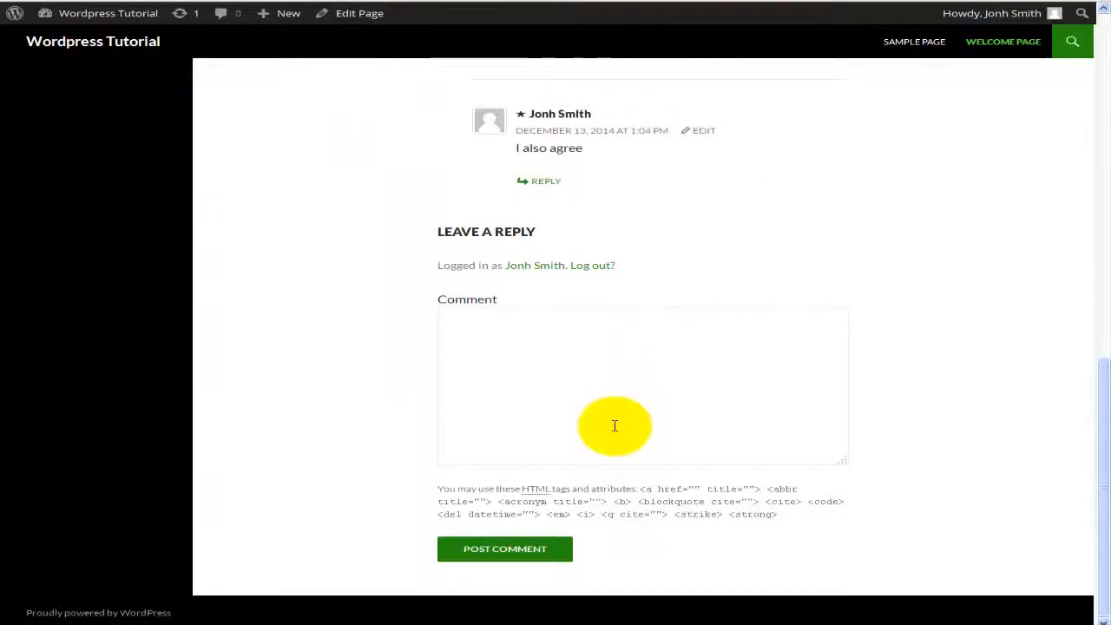
scroll(615, 426, up, 5)
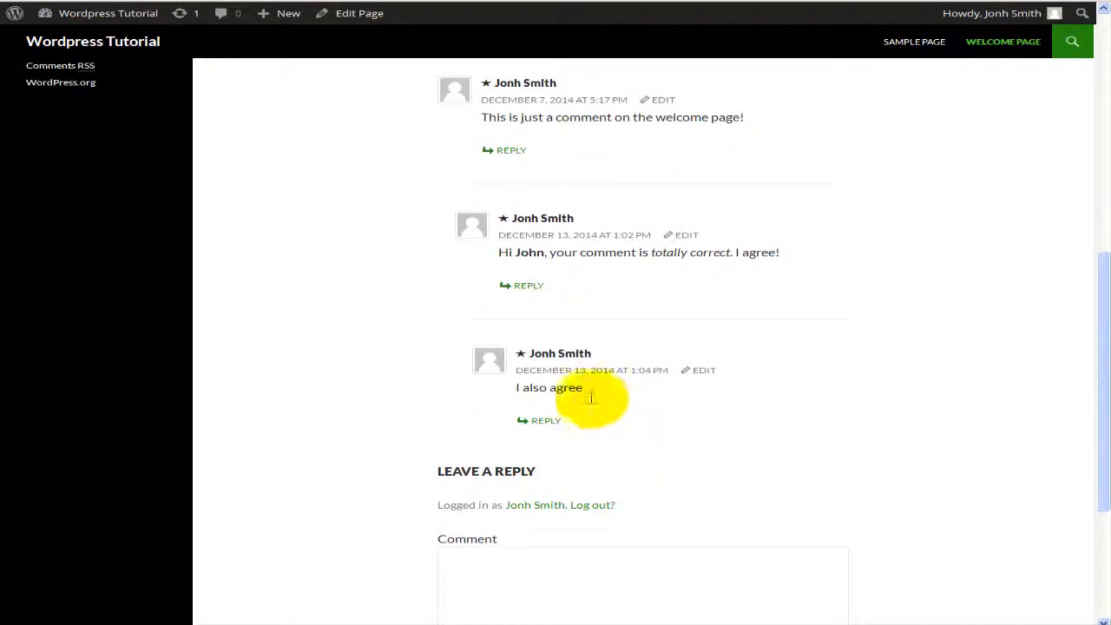
scroll(565, 292, up, 2)
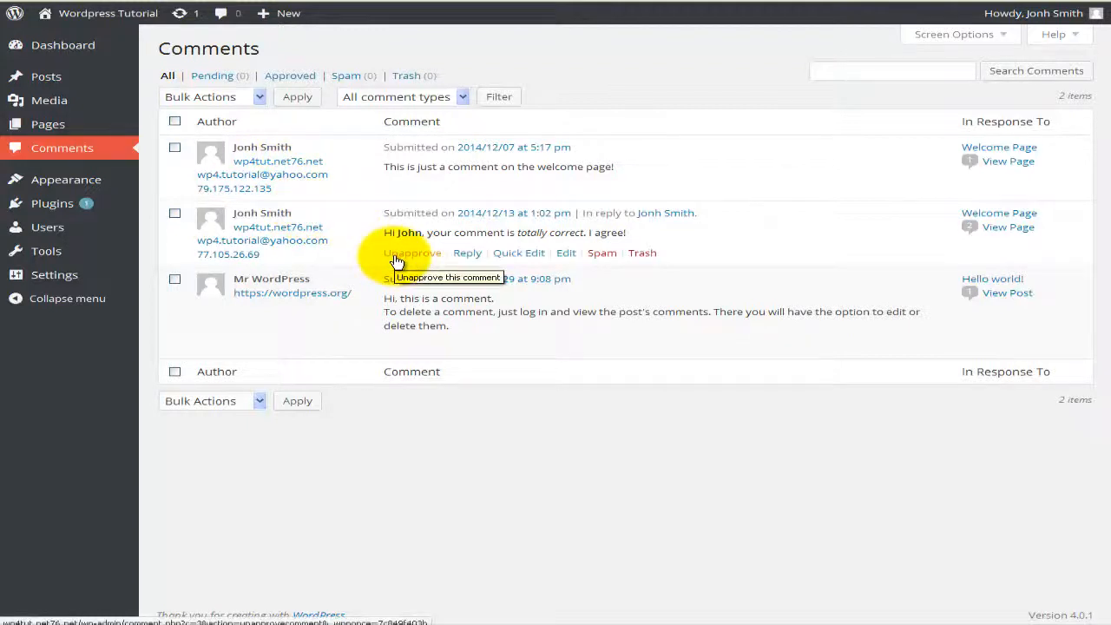
Step: Unapprove the second comment, the 'totally correct' reply, and filter the list to Pending
click(399, 261)
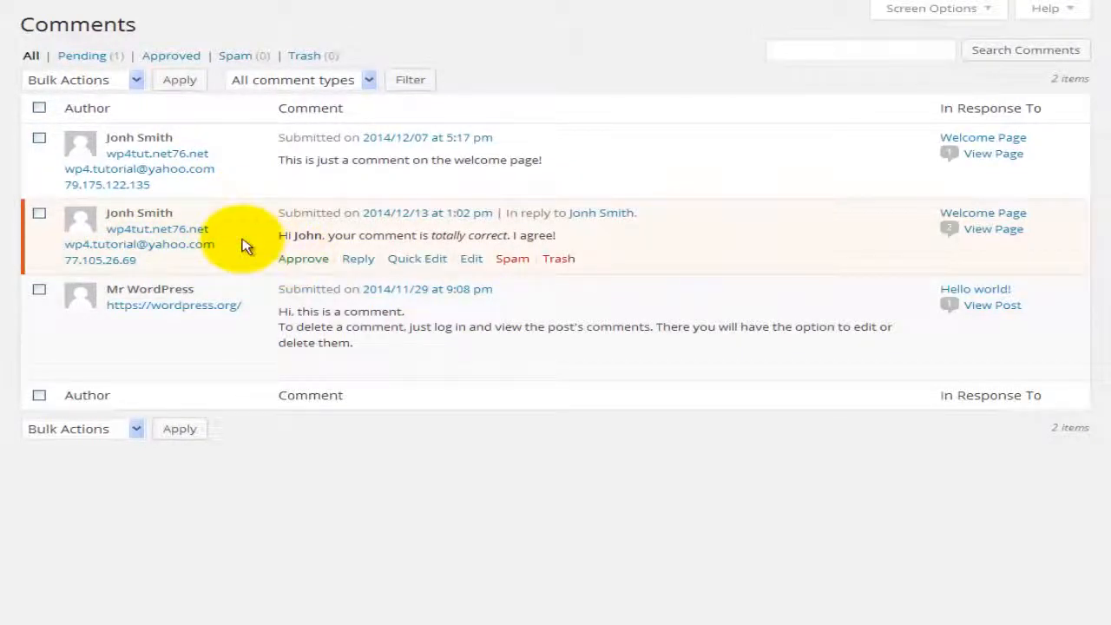
click(87, 54)
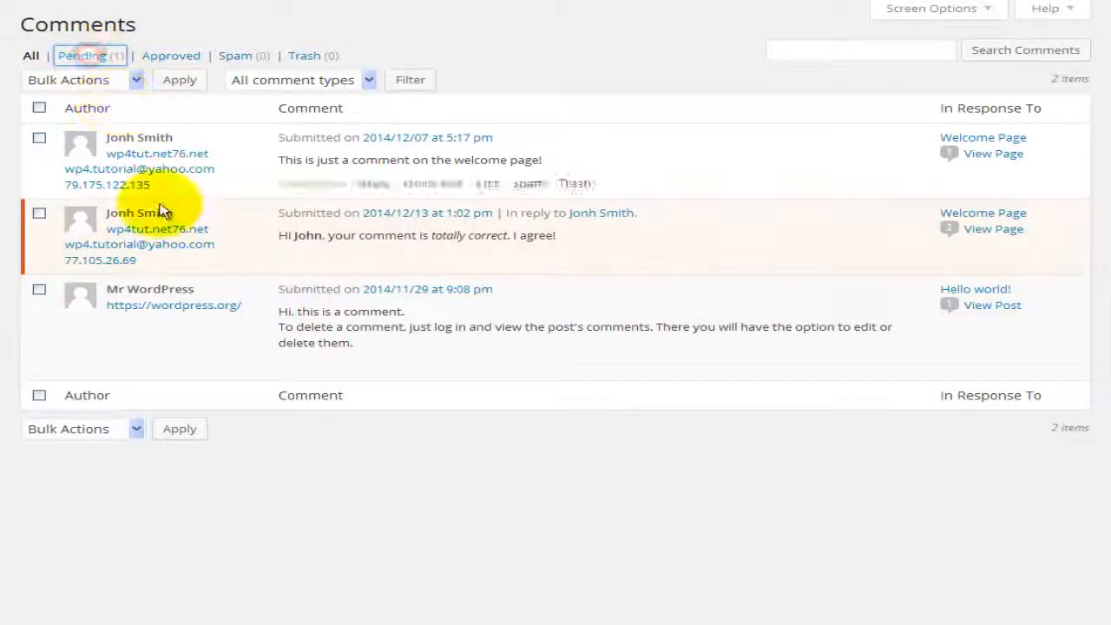
click(160, 205)
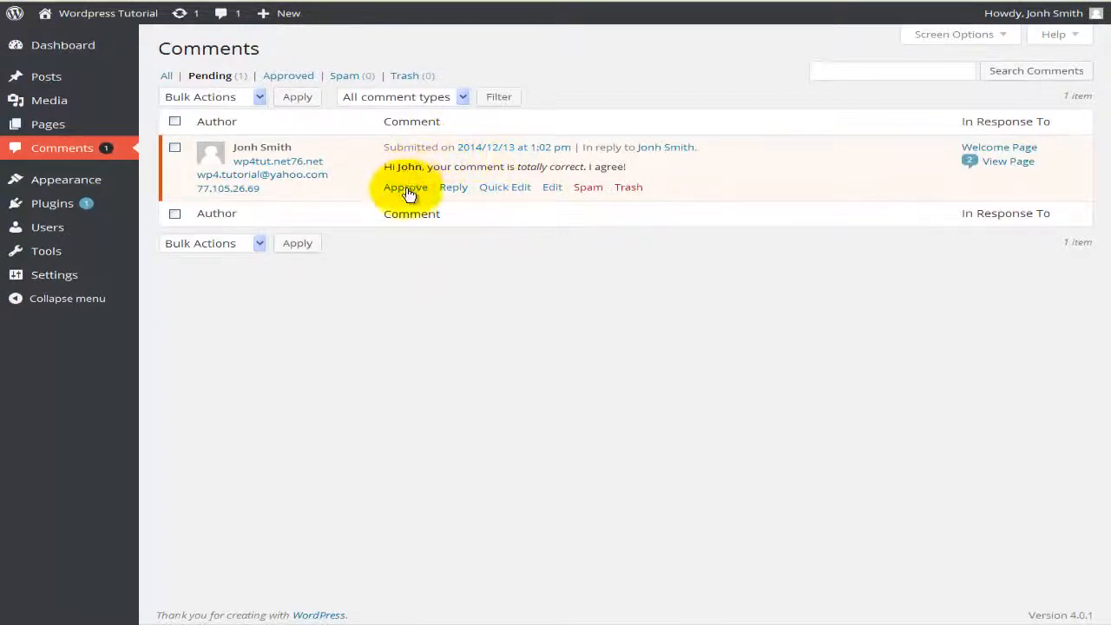
Step: Approve the pending 'totally correct' reply
click(406, 189)
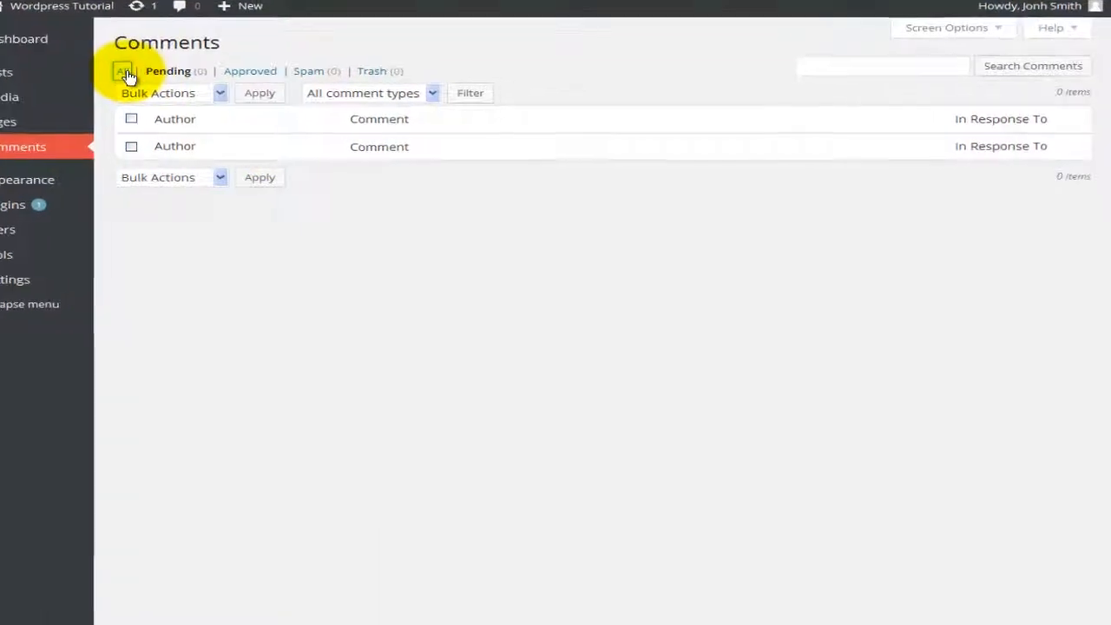
Step: Return to the All list of four approved comments and focus the comment search field
click(126, 72)
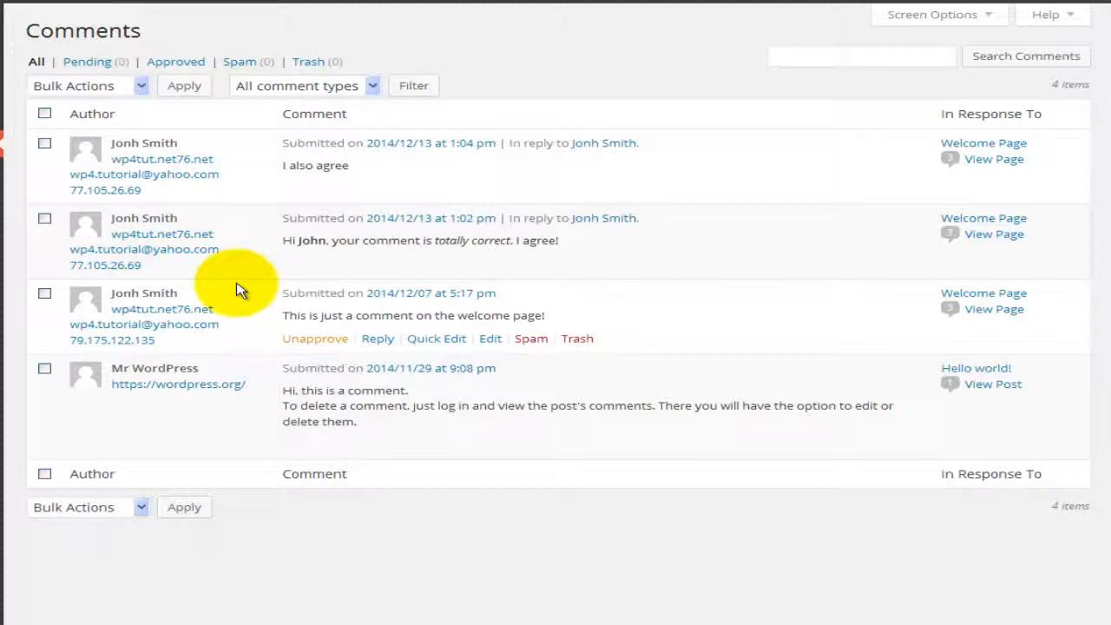
click(850, 59)
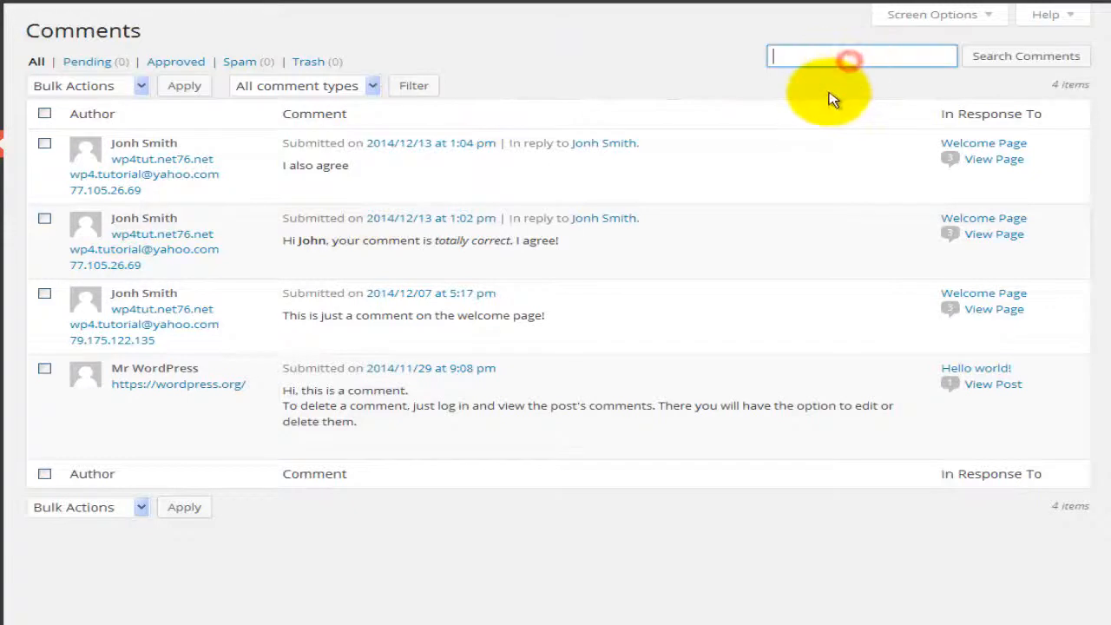
click(797, 56)
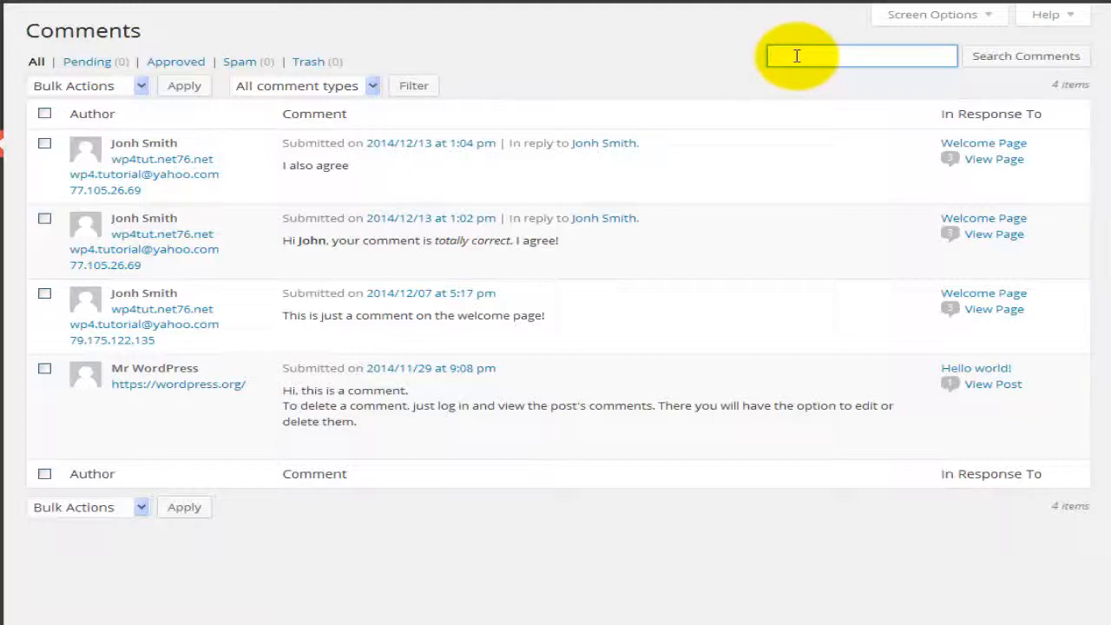
text(I agree)
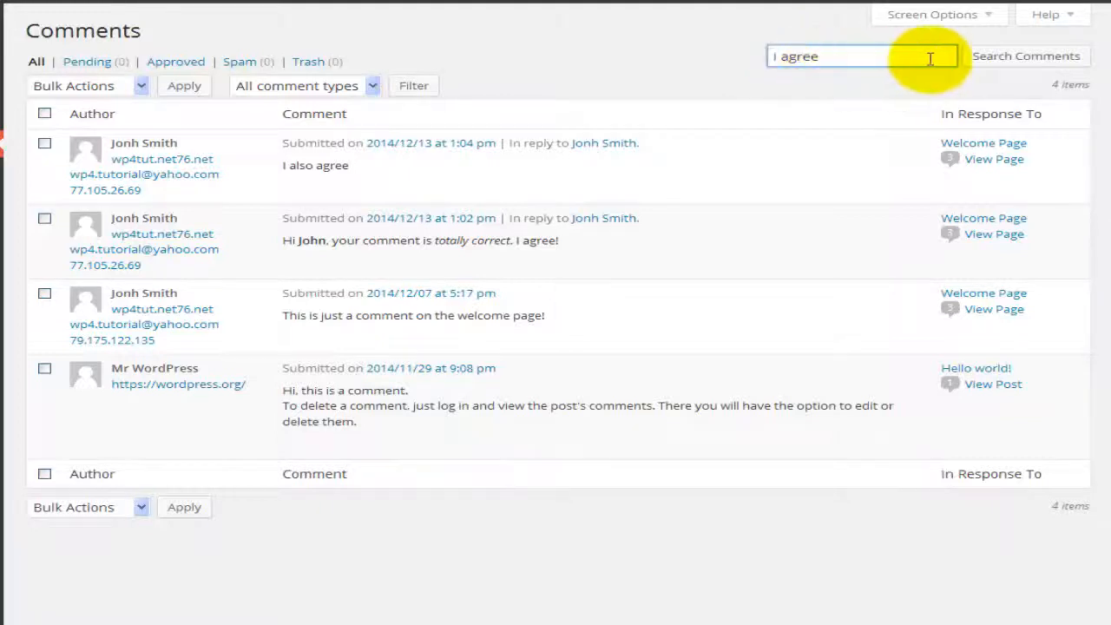
click(1005, 58)
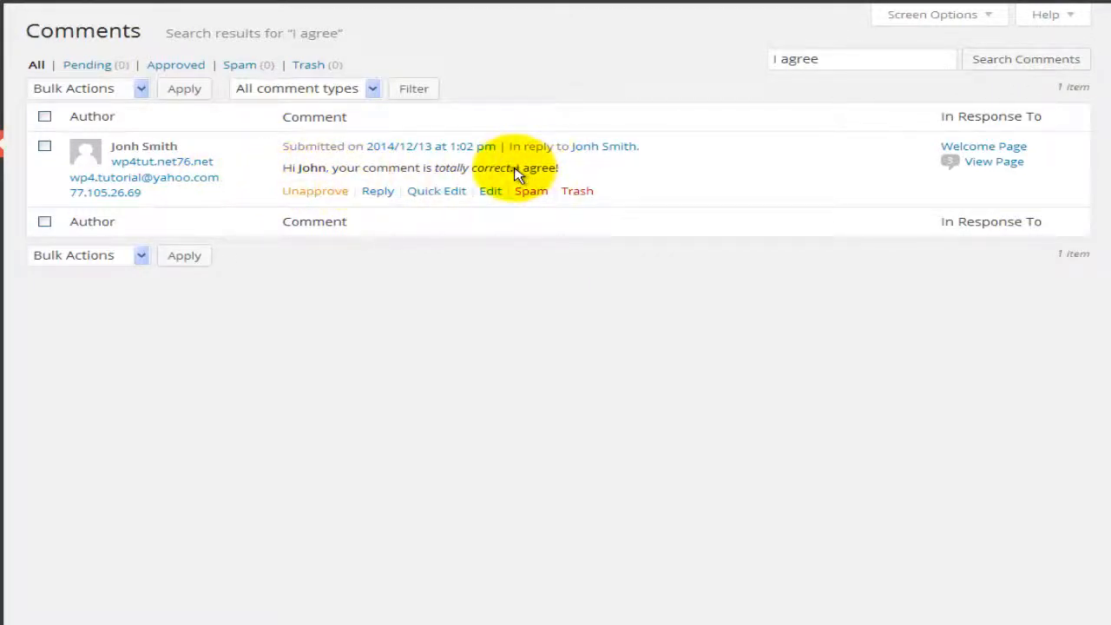
drag(516, 174, 560, 173)
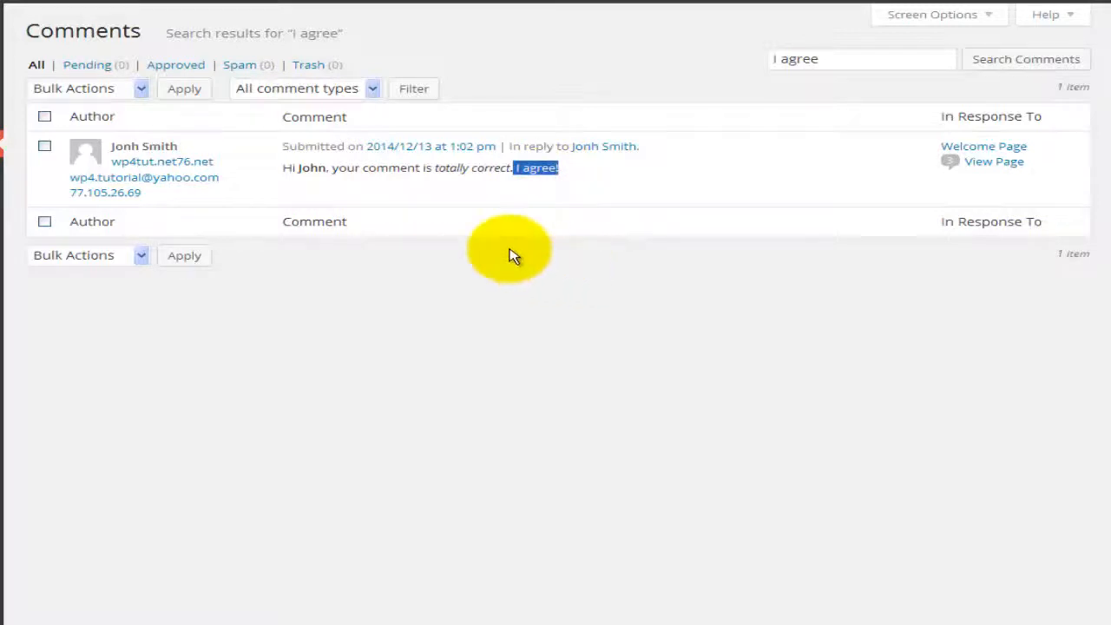
click(36, 66)
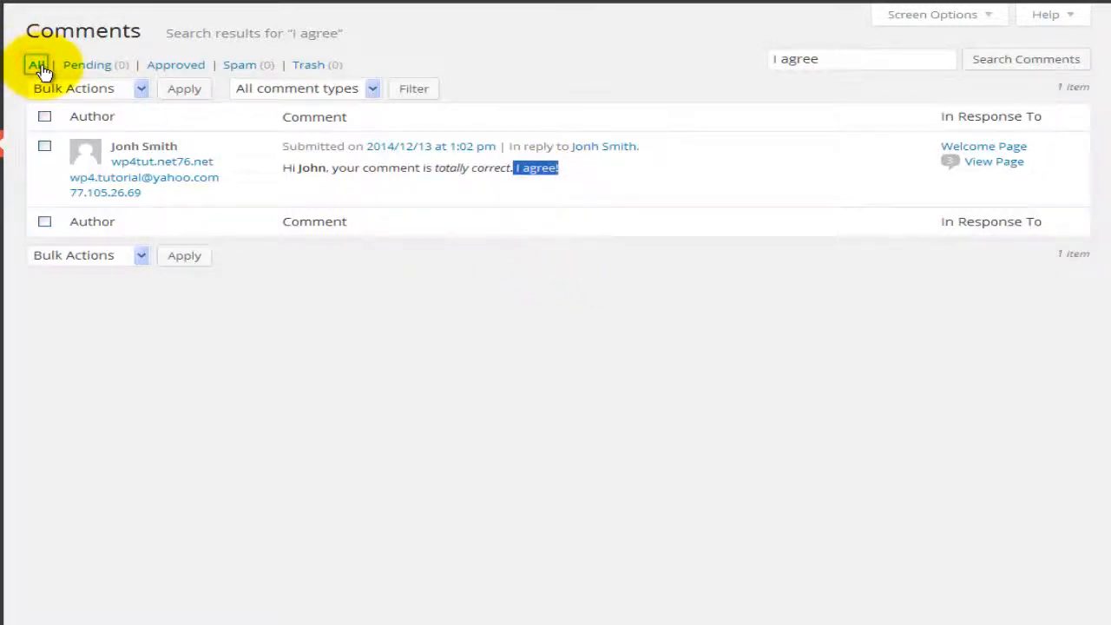
mouse_move(253, 194)
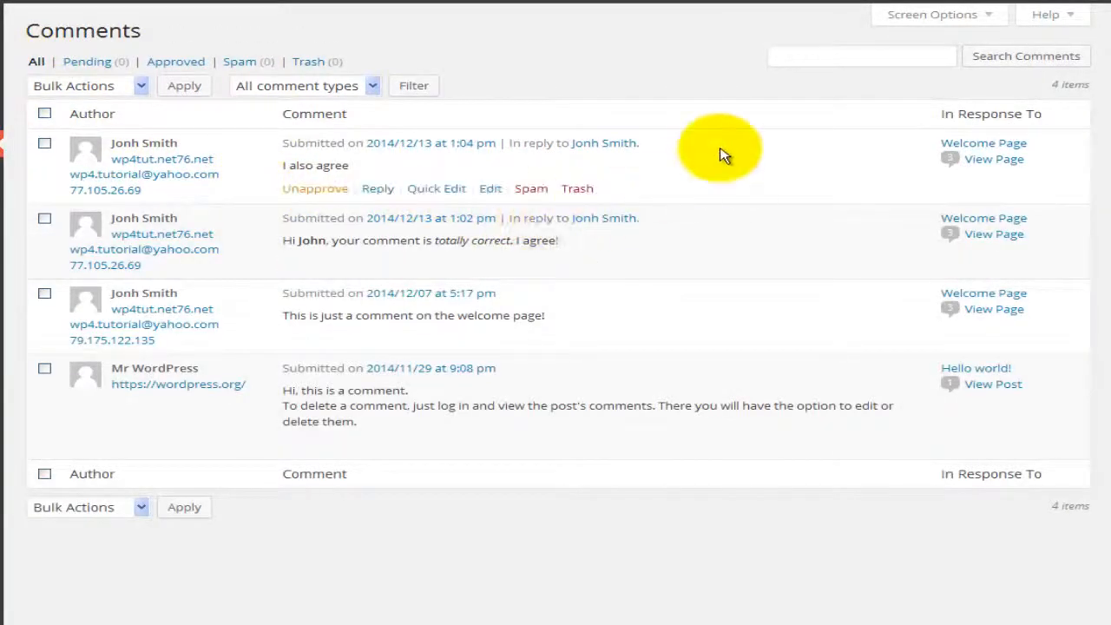
Step: In Screen Options, hide and re-show the Author and In Response To columns
click(988, 17)
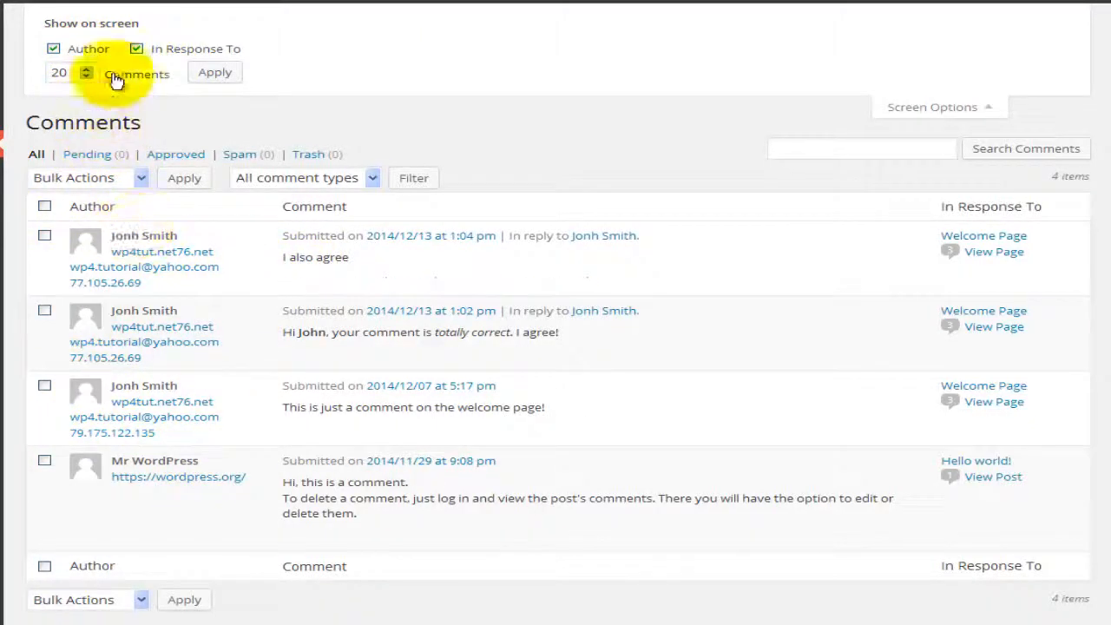
click(53, 49)
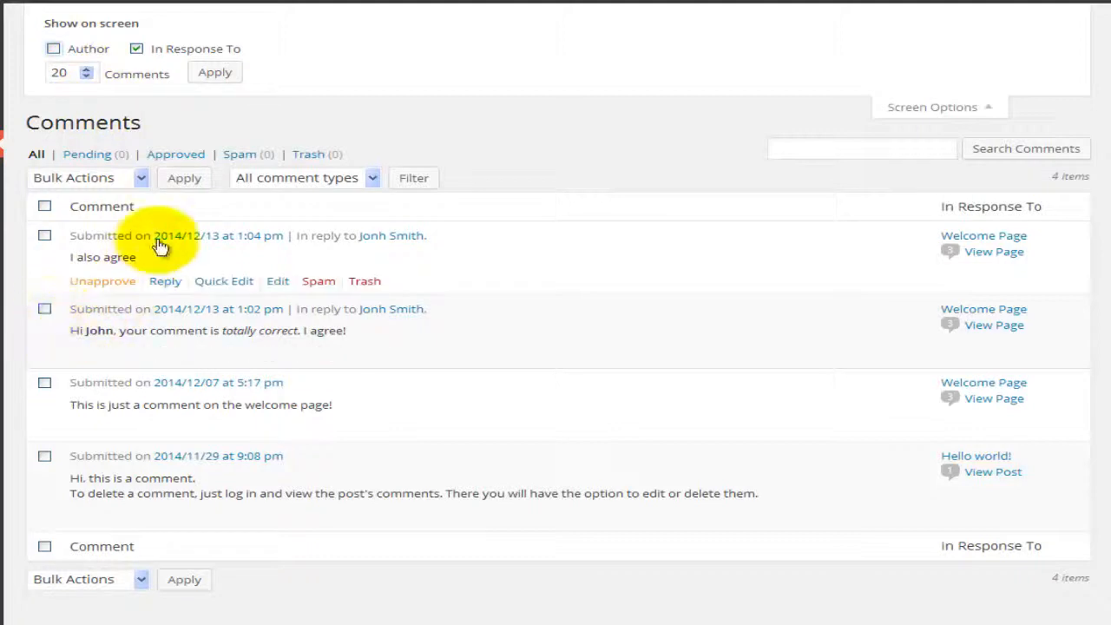
click(53, 48)
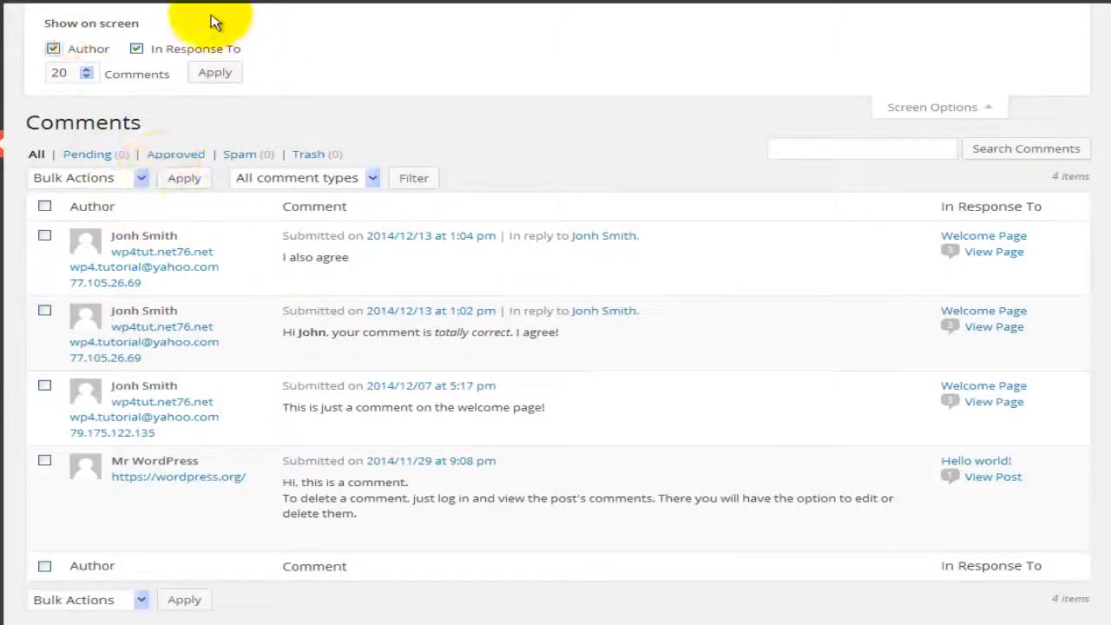
click(137, 49)
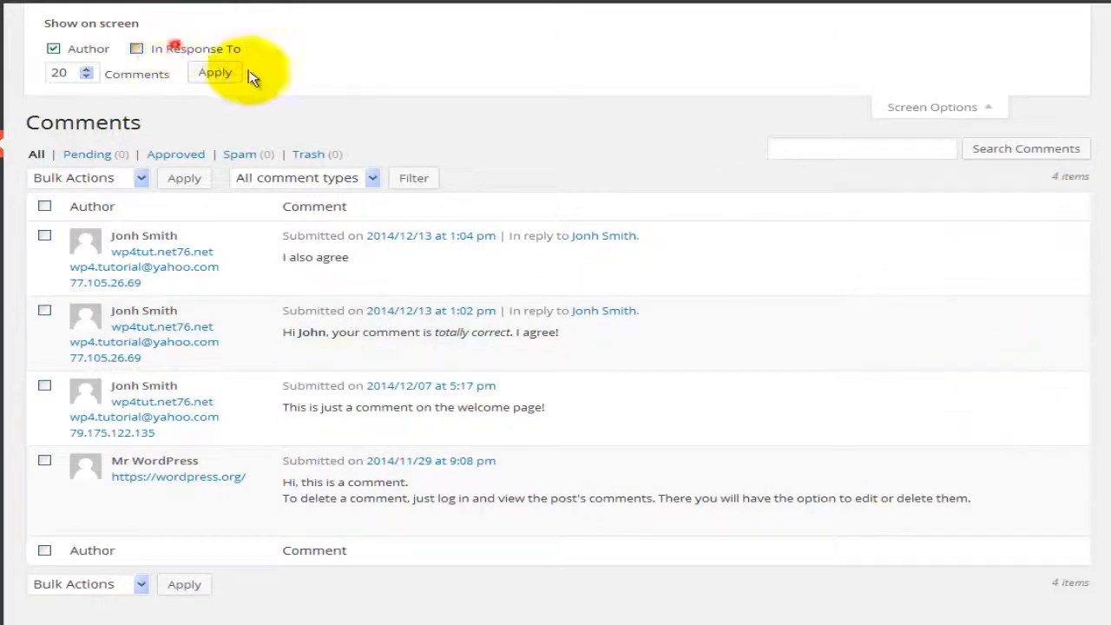
click(176, 46)
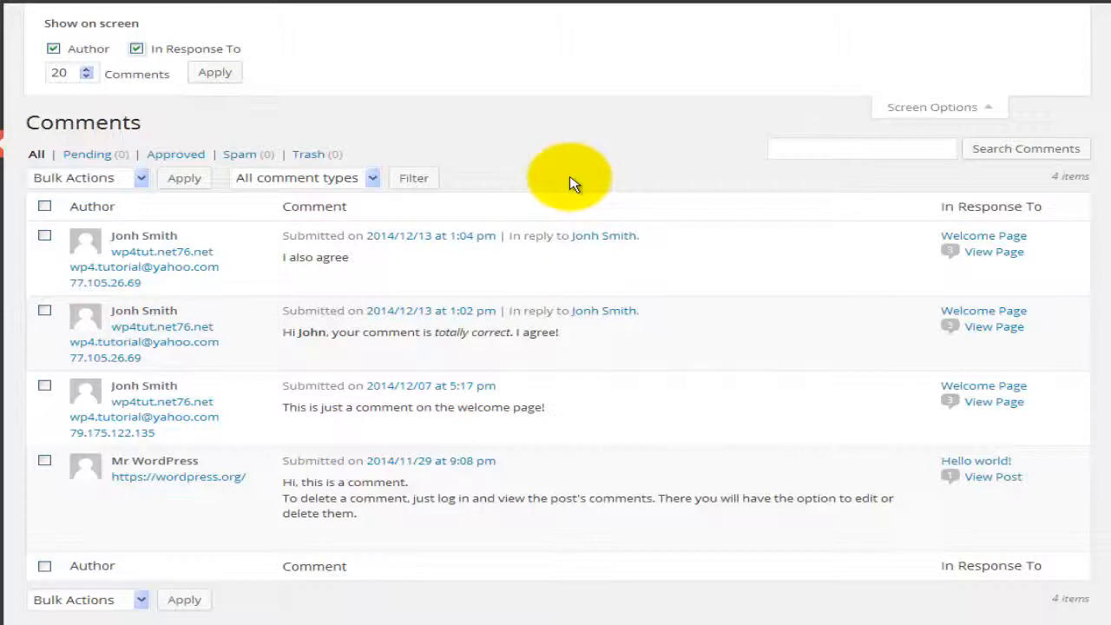
click(927, 108)
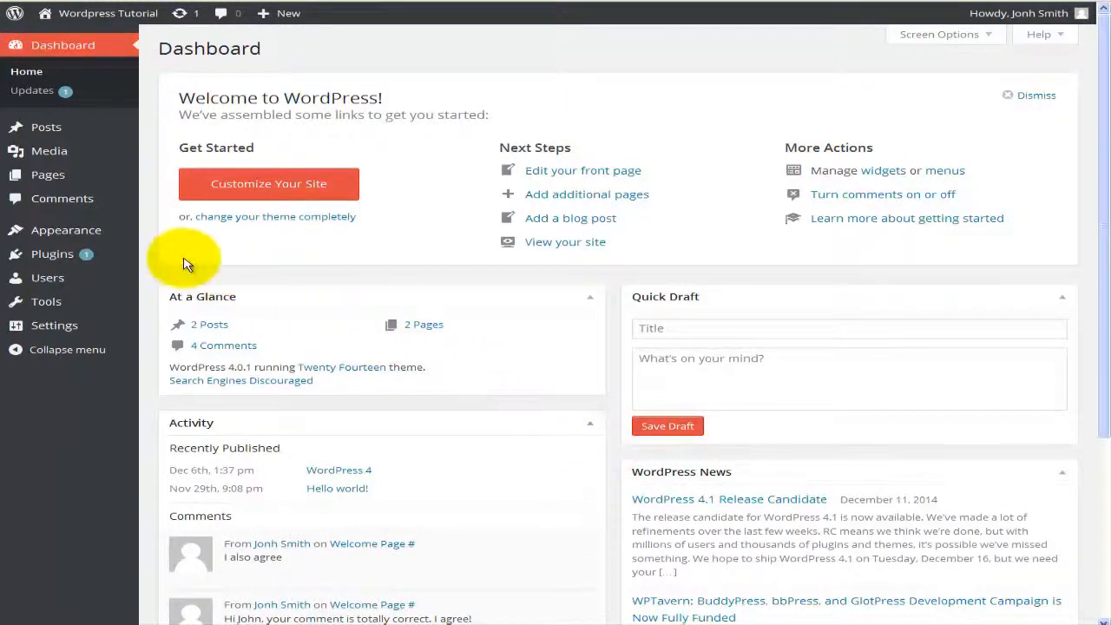
Step: Go to Appearance > Themes and look over the Twenty Thirteen theme card
mouse_move(54, 236)
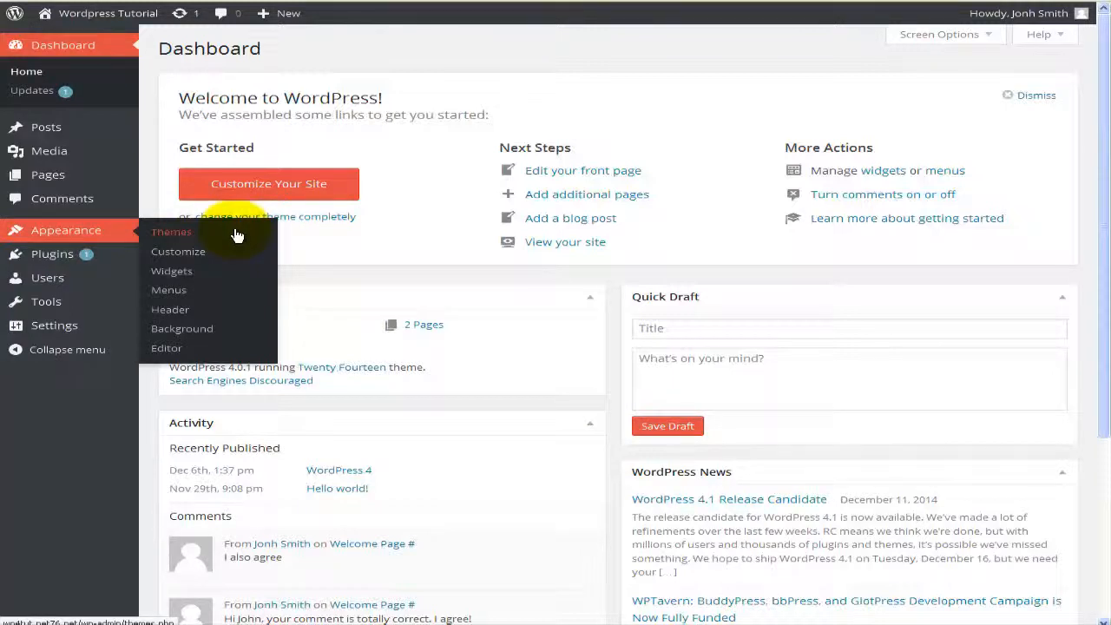
click(182, 235)
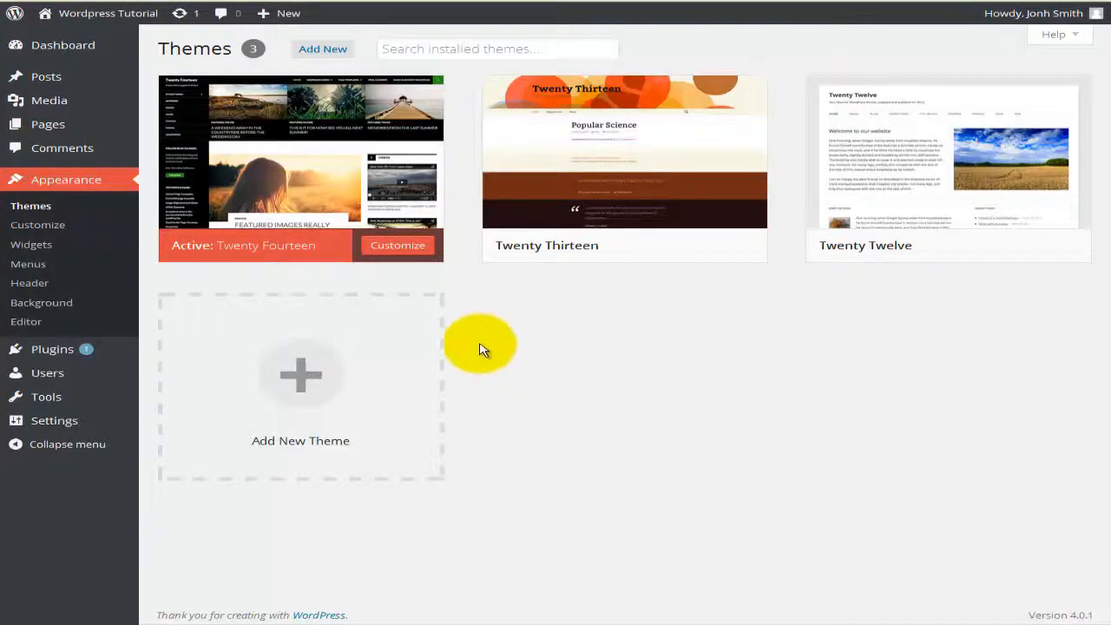
mouse_move(314, 196)
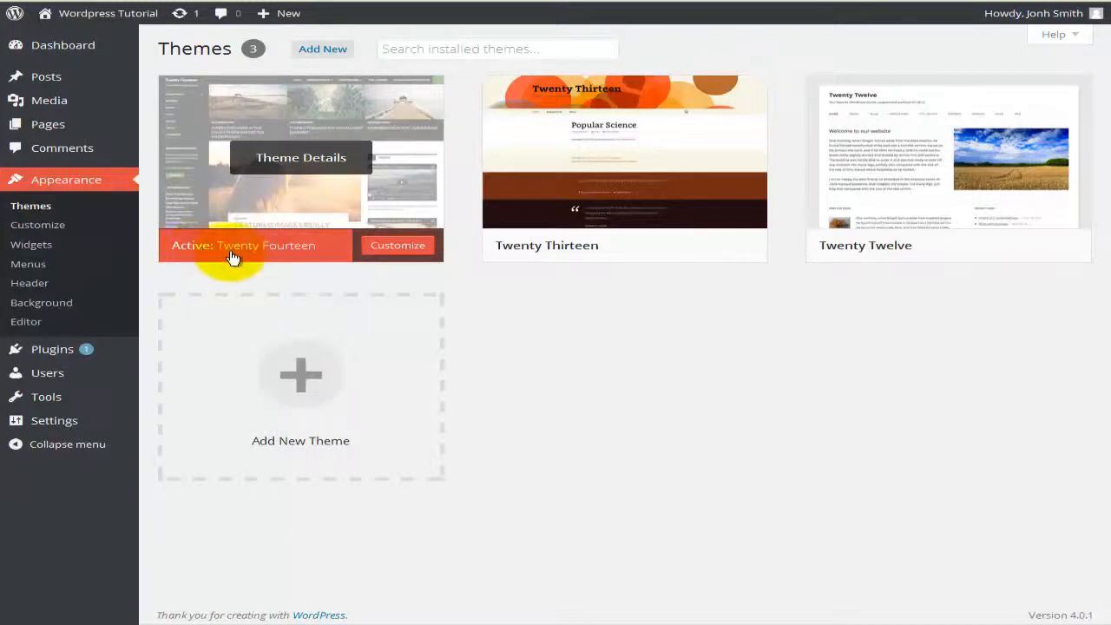
mouse_move(586, 252)
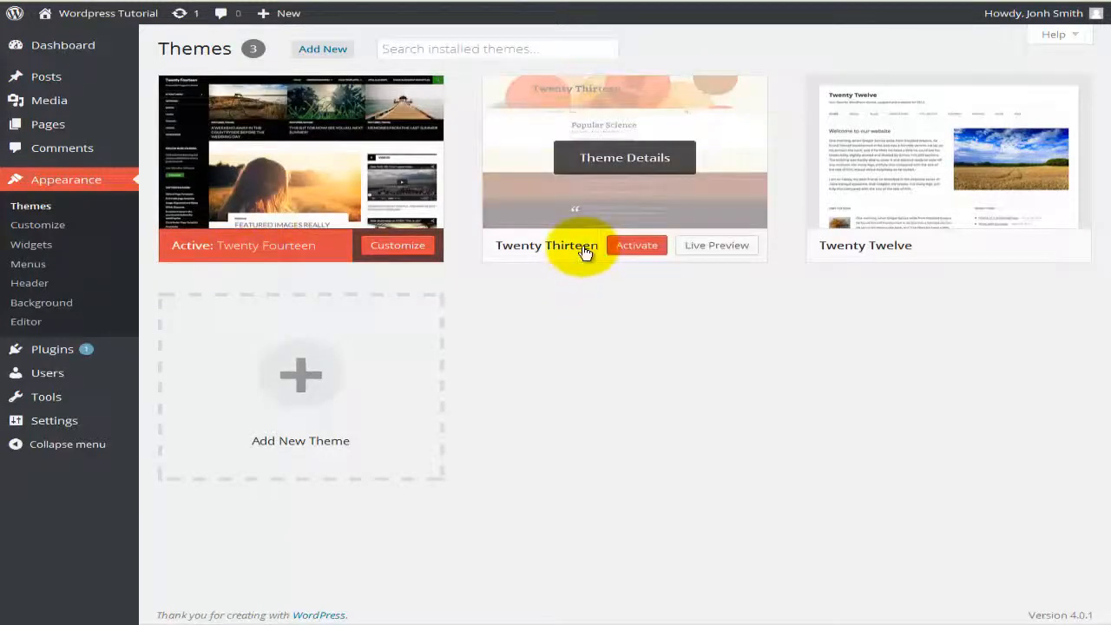
click(640, 247)
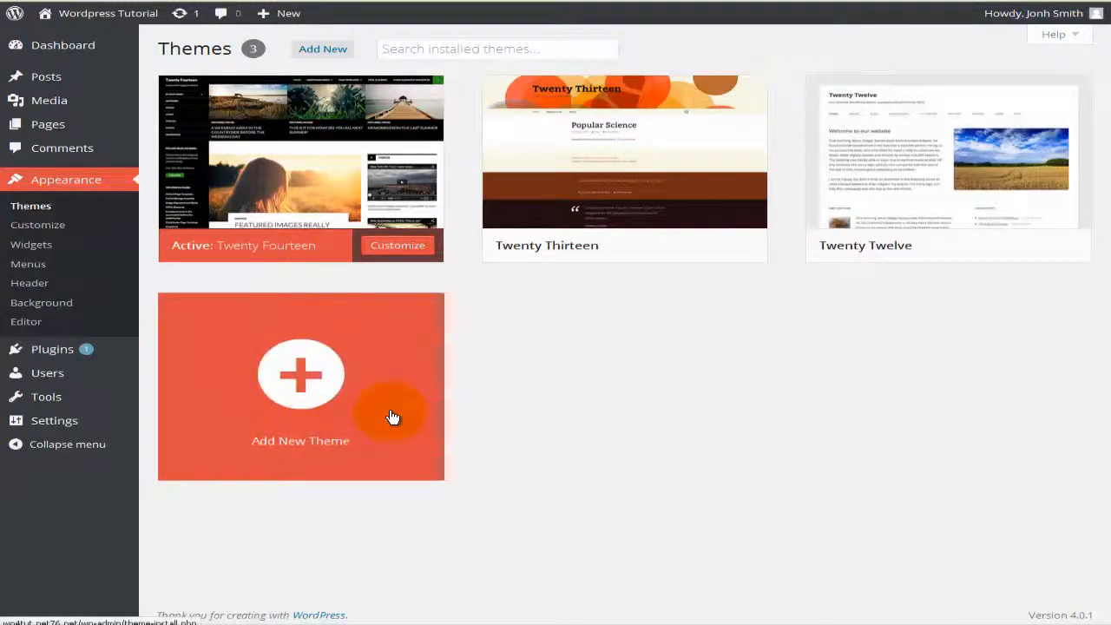
Step: Browse the 15 featured themes in Add Themes, then go back to the installed themes
click(337, 387)
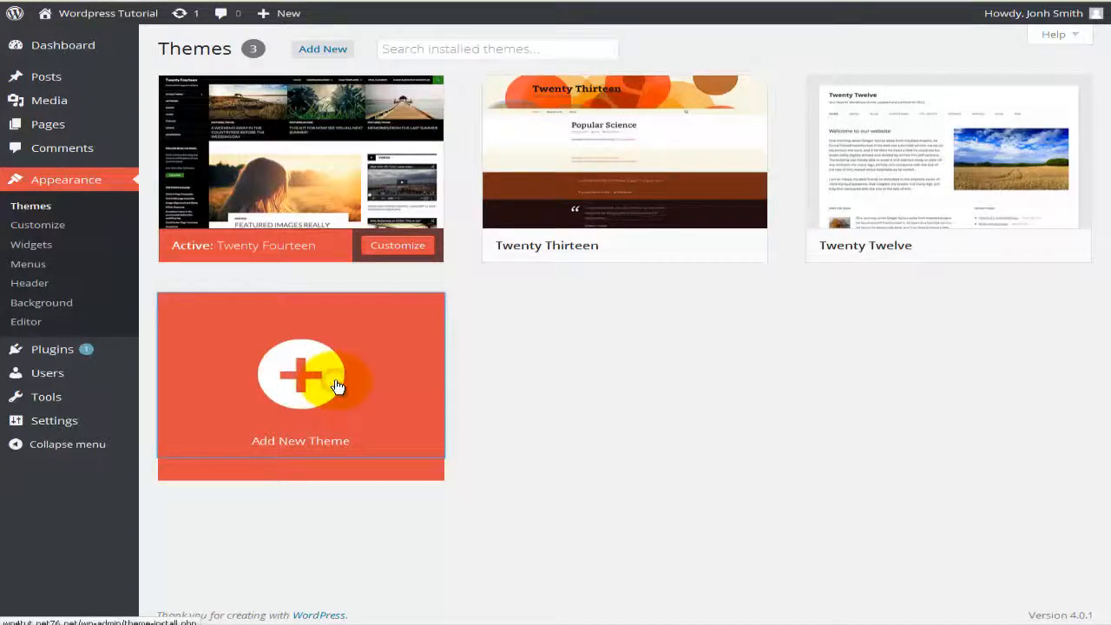
click(317, 443)
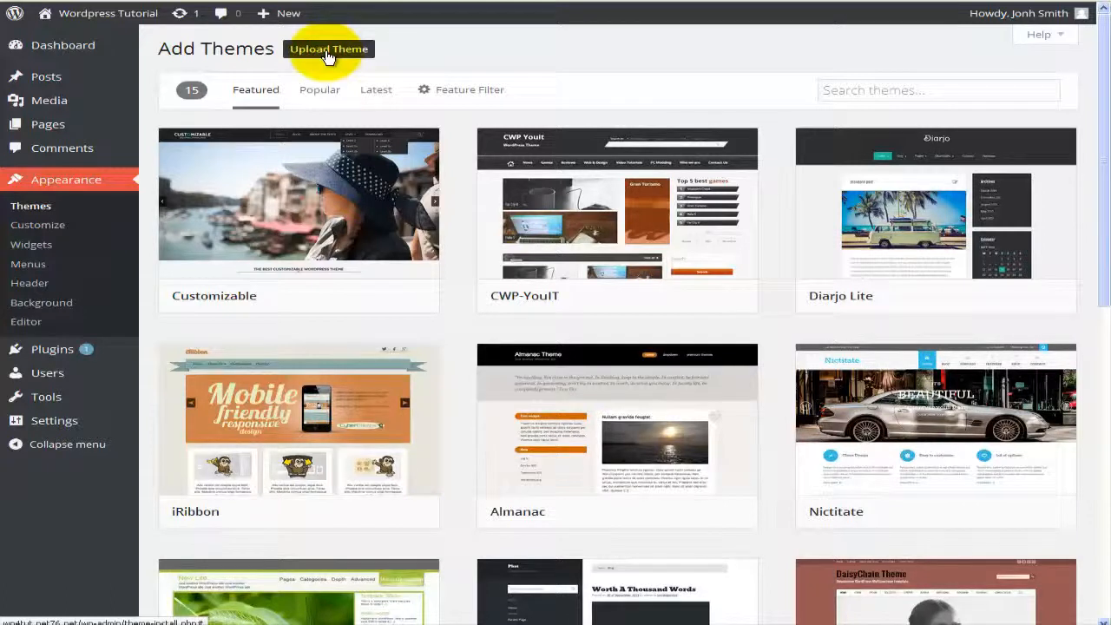
mouse_move(372, 214)
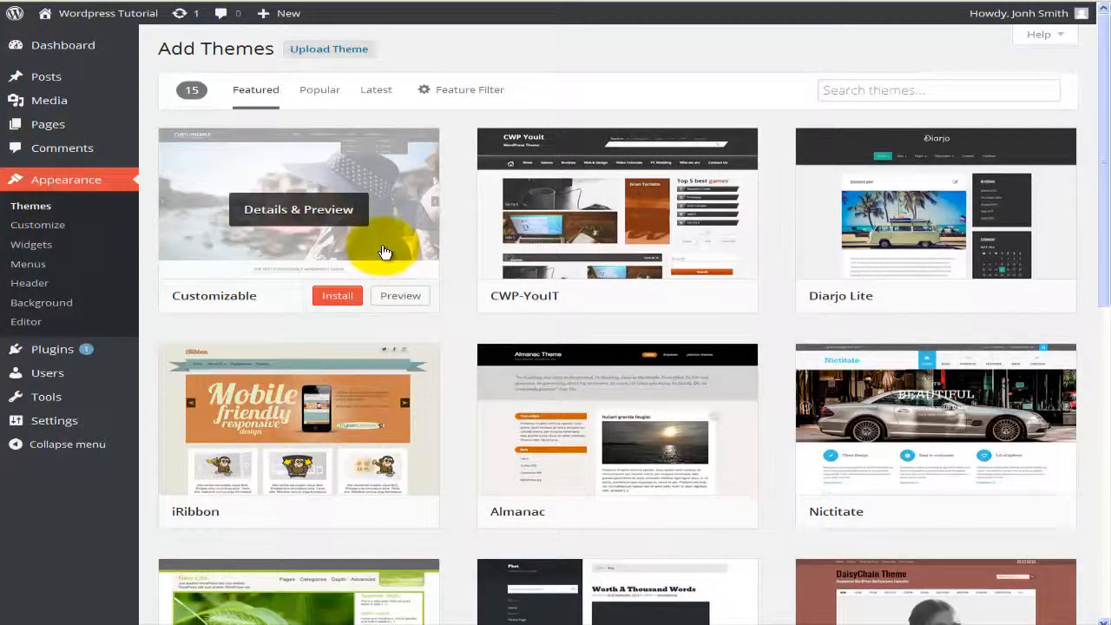
scroll(385, 251, down, 2)
scroll(385, 235, down, 1)
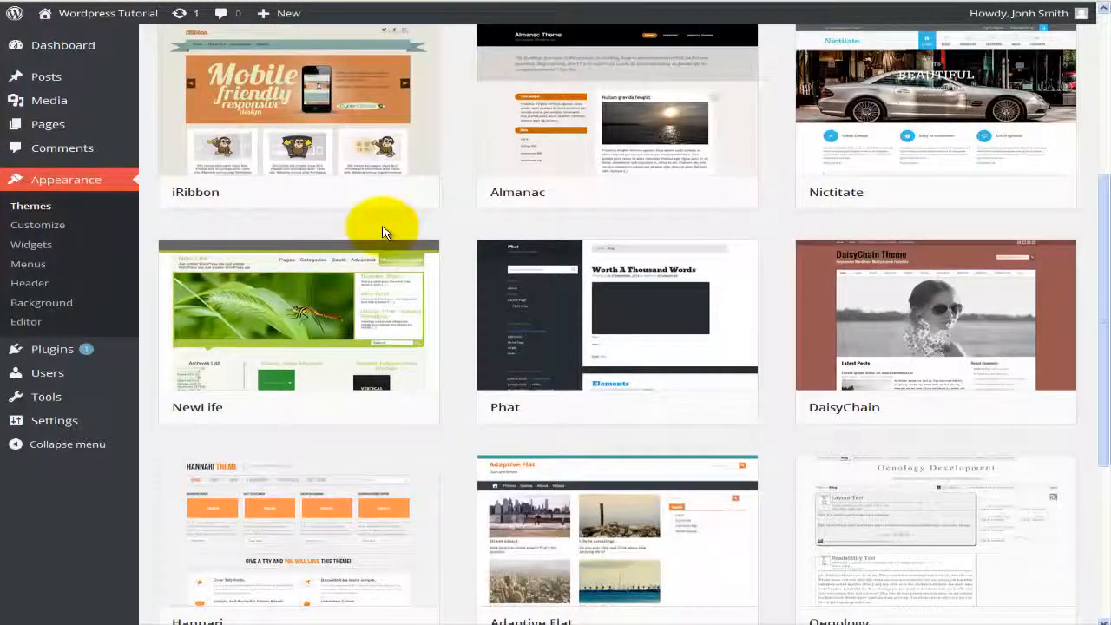
scroll(385, 230, up, 4)
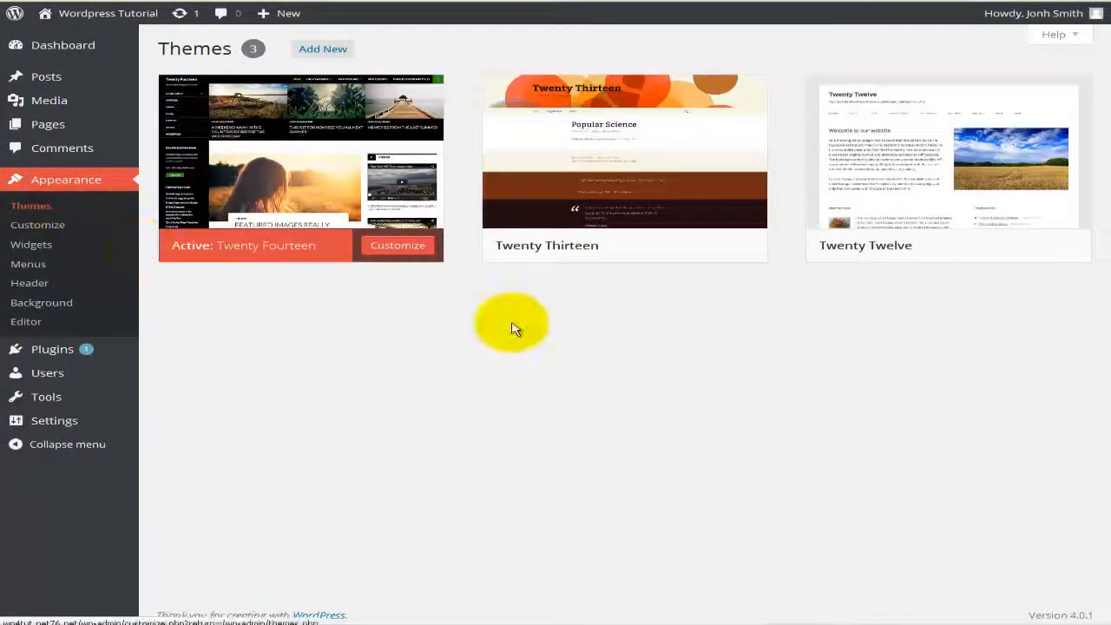
mouse_move(596, 199)
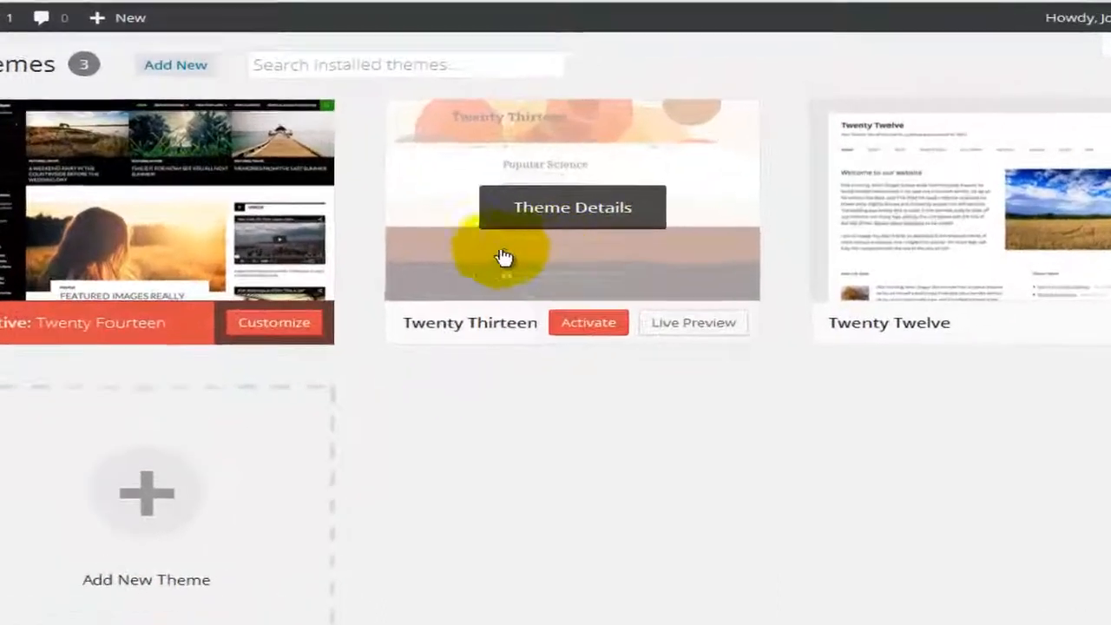
mouse_move(392, 171)
mouse_move(554, 259)
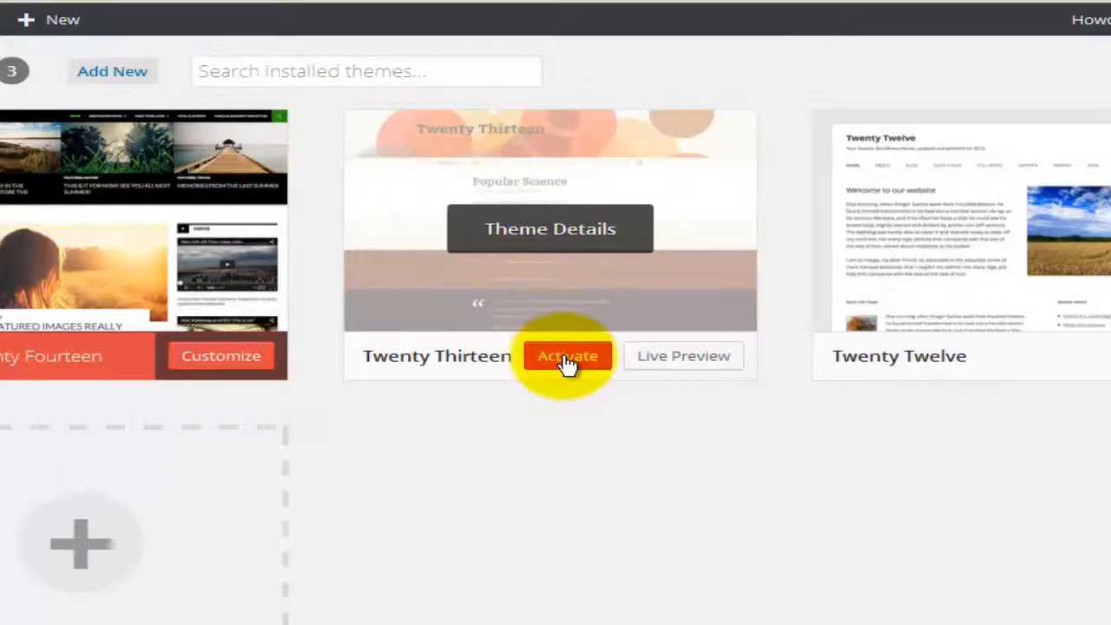
click(525, 239)
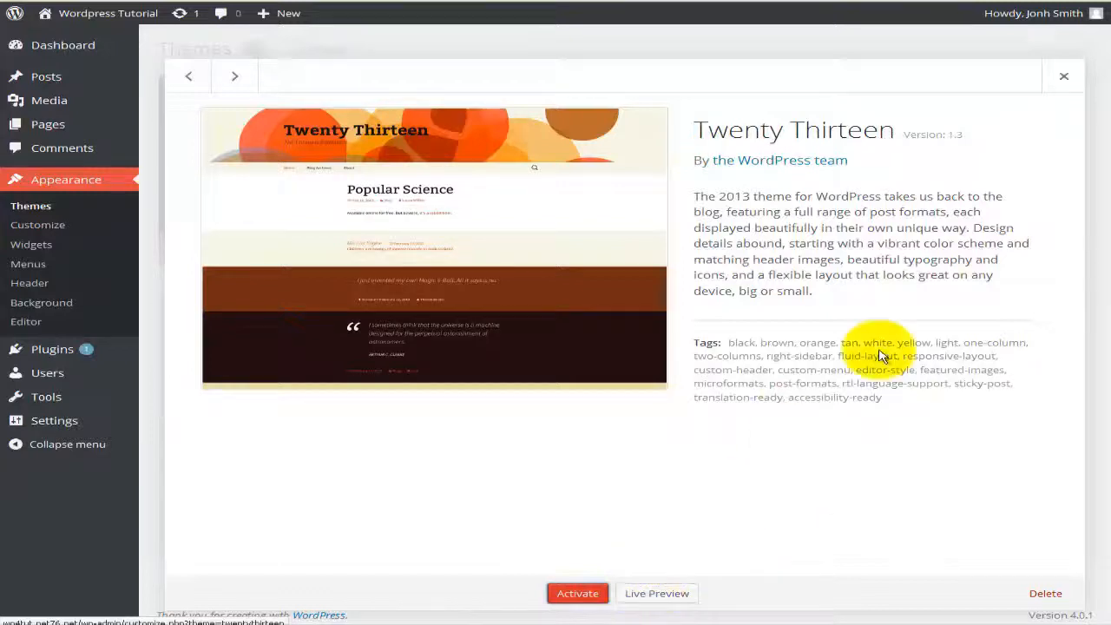
click(1063, 81)
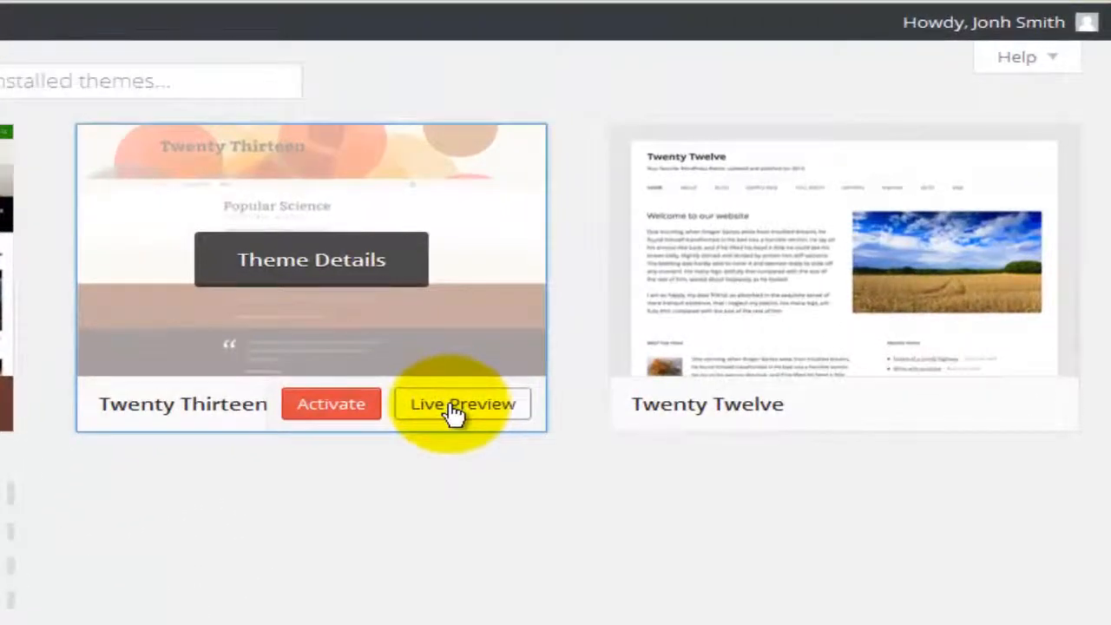
Step: Launch Twenty Thirteen's Live Preview in the Customizer and scroll through the previewed site
click(453, 409)
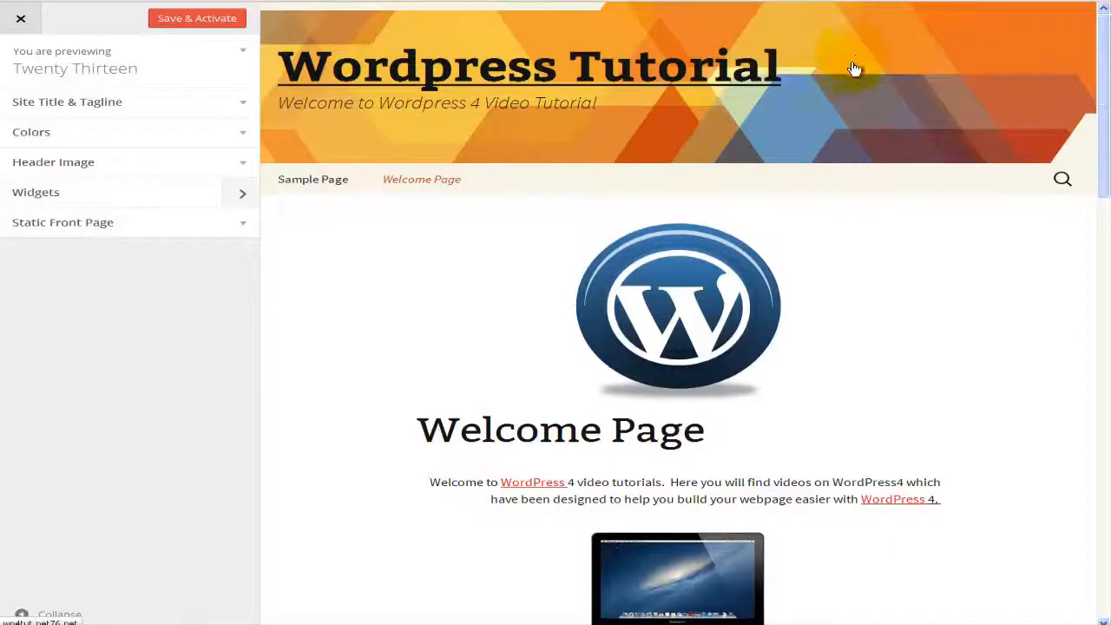
click(730, 226)
scroll(729, 227, down, 4)
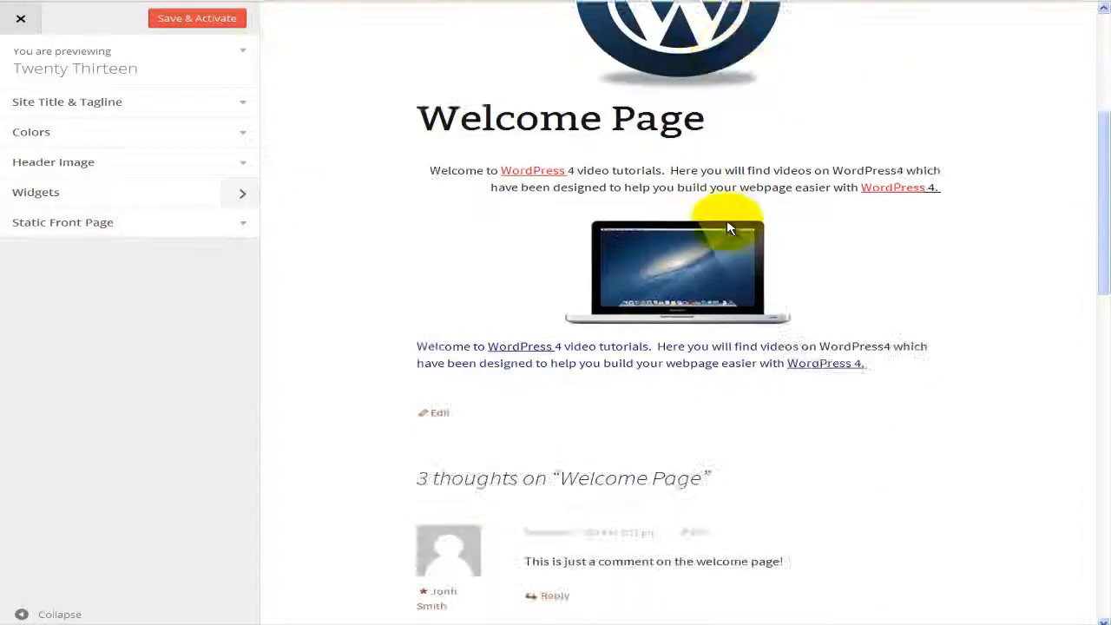
scroll(729, 227, down, 3)
scroll(731, 228, down, 3)
scroll(731, 227, up, 9)
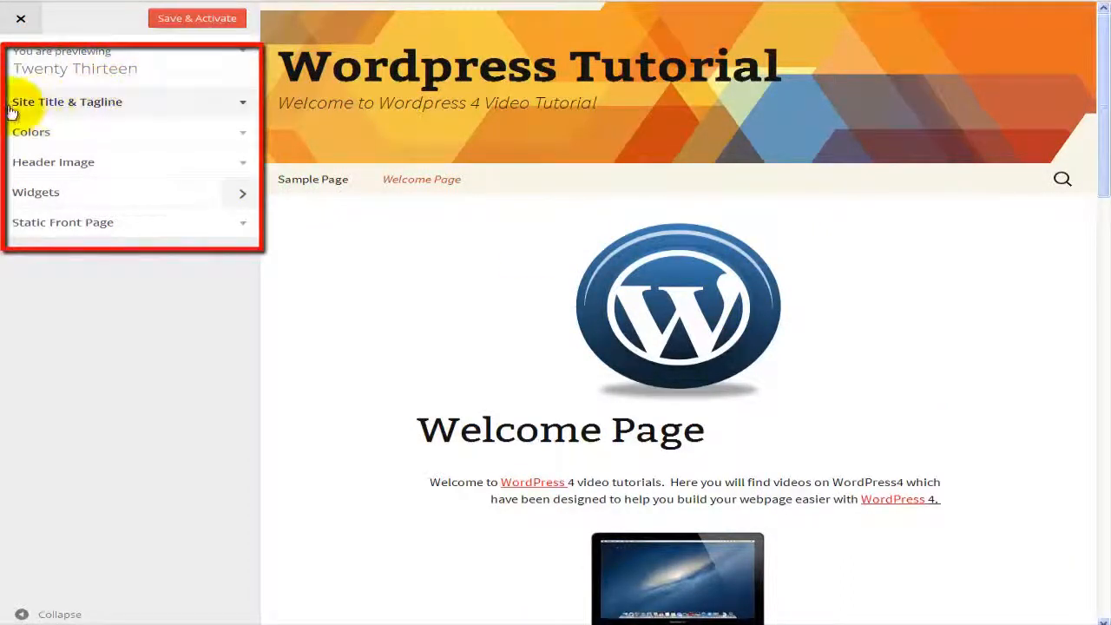
Step: Toggle Display Header Text off and on, then set the header text colour to white
click(41, 104)
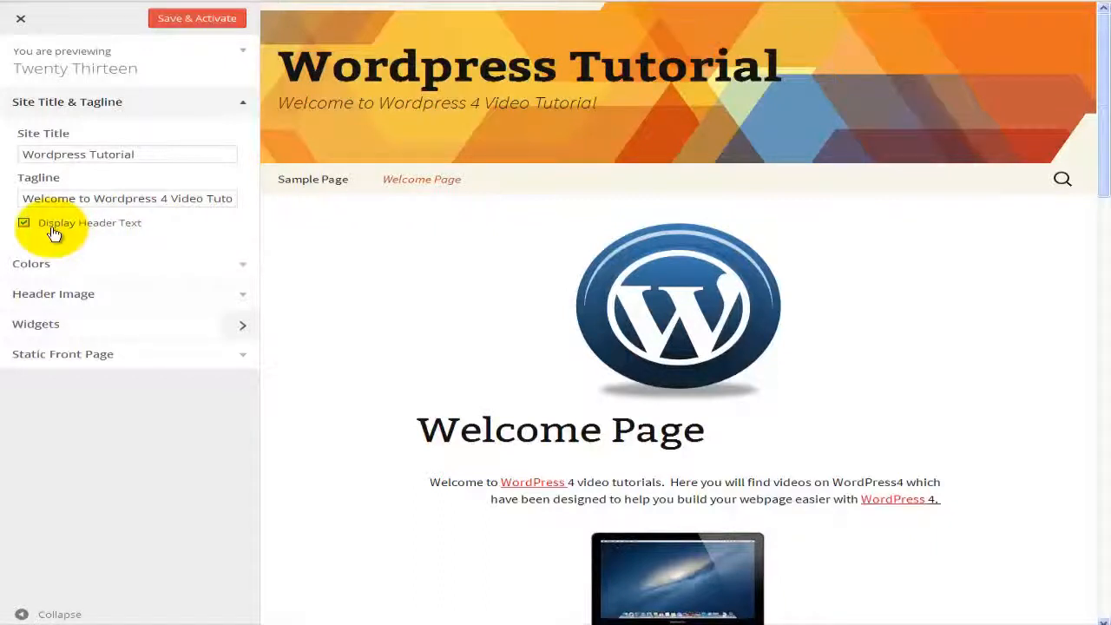
click(23, 225)
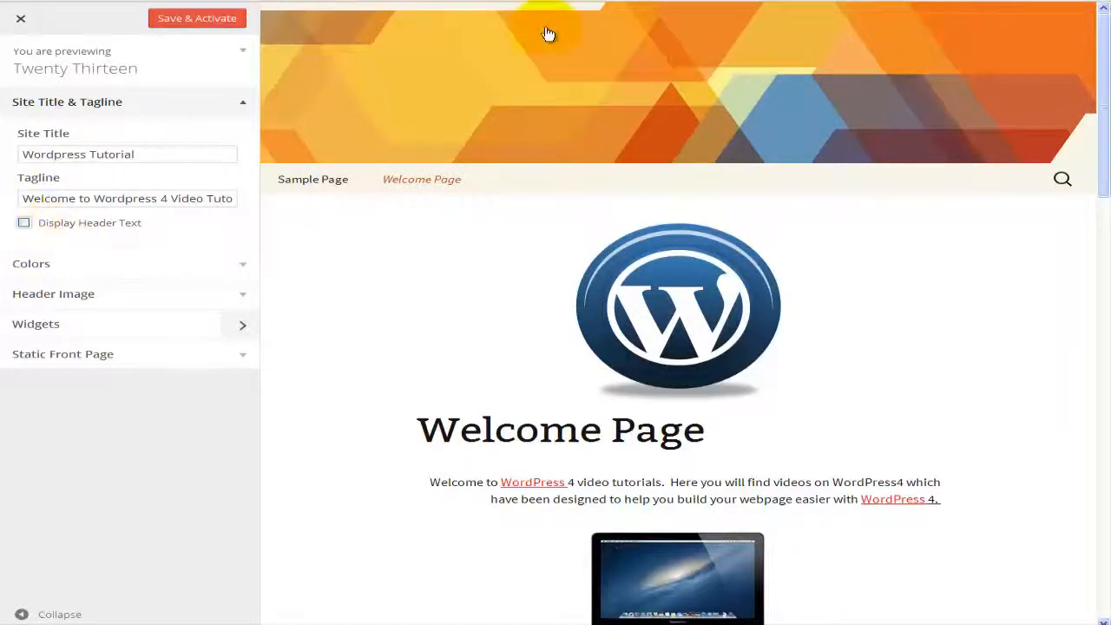
click(74, 226)
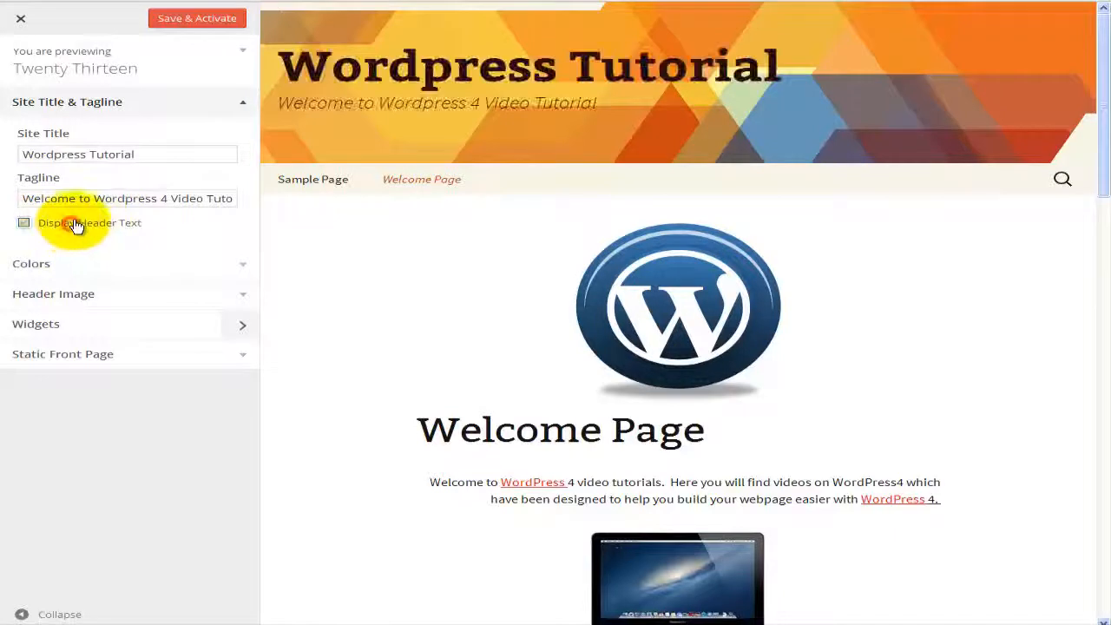
click(79, 275)
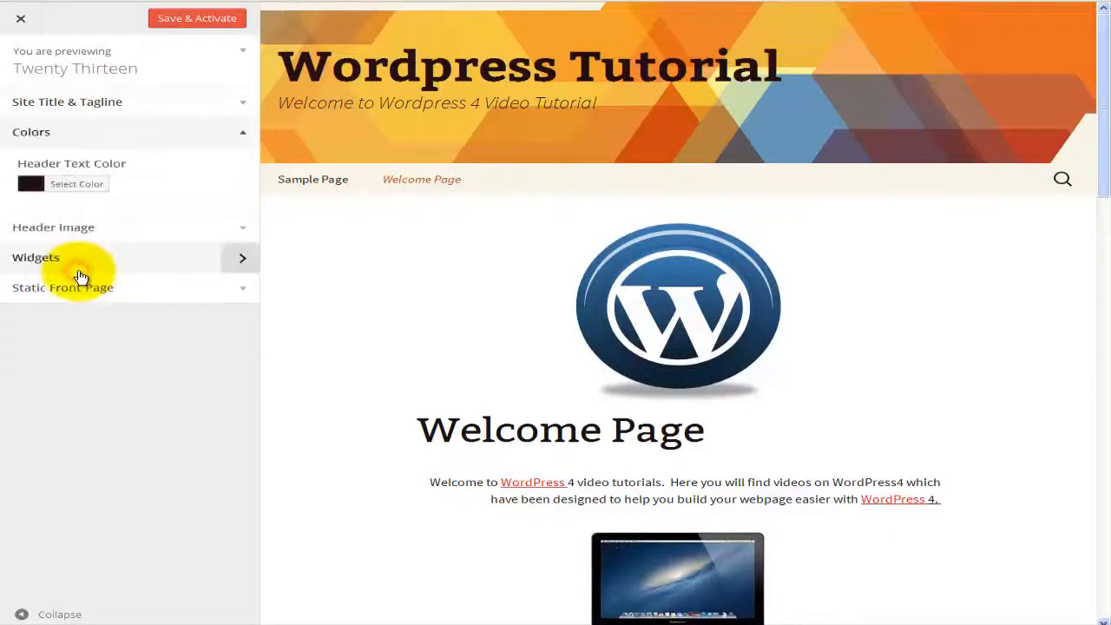
click(80, 185)
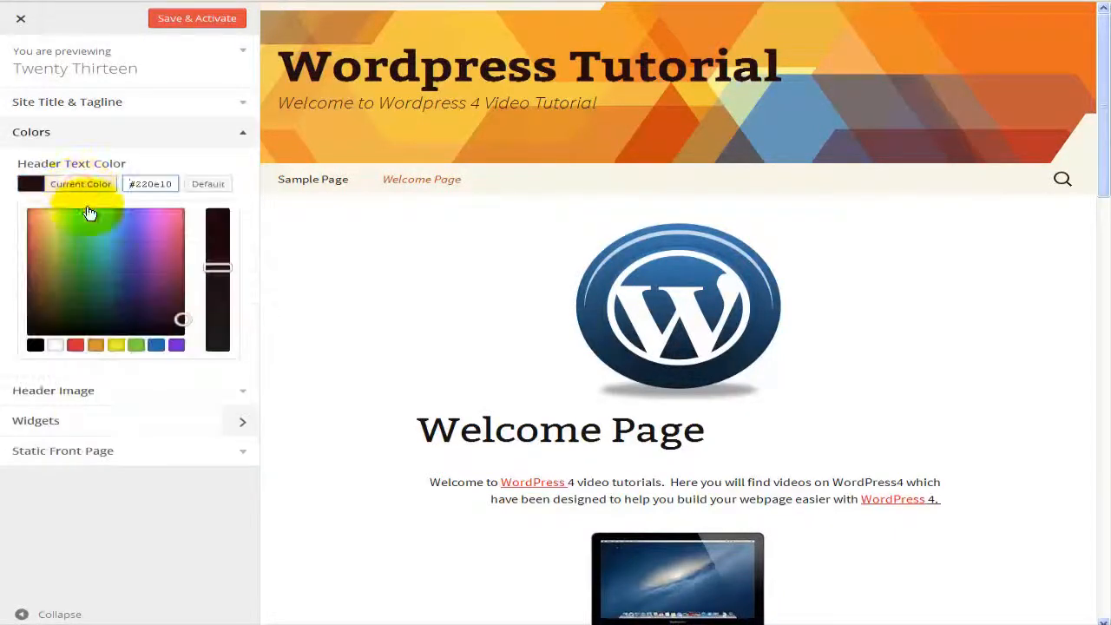
click(55, 345)
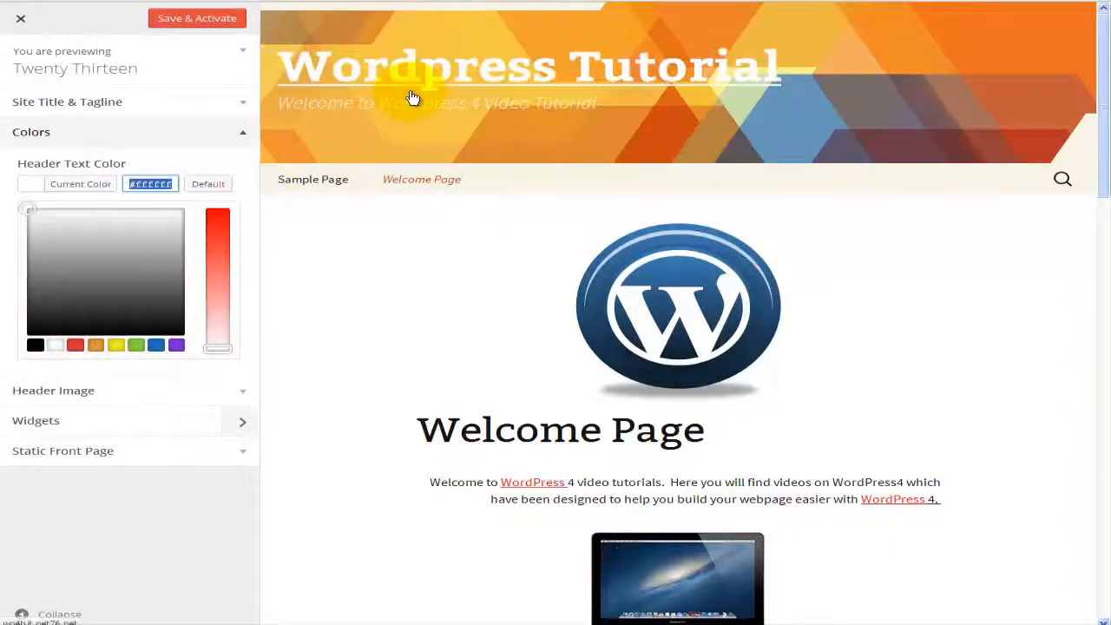
click(181, 133)
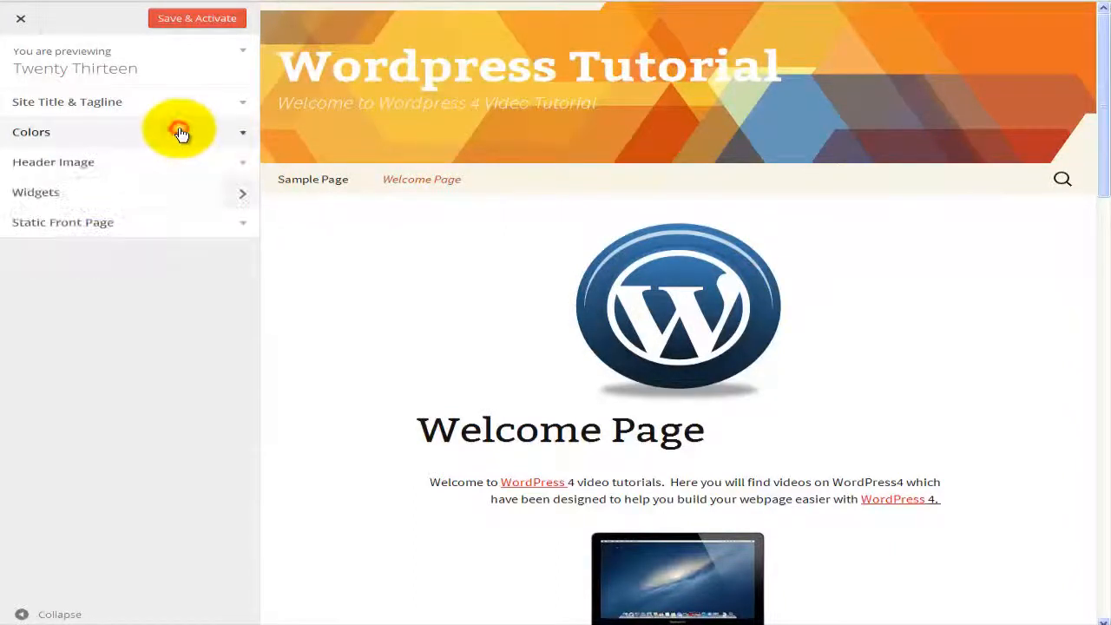
Step: Review the Widgets panel and the Static Front Page settings (Welcome Page, Sample Page posts page)
click(99, 198)
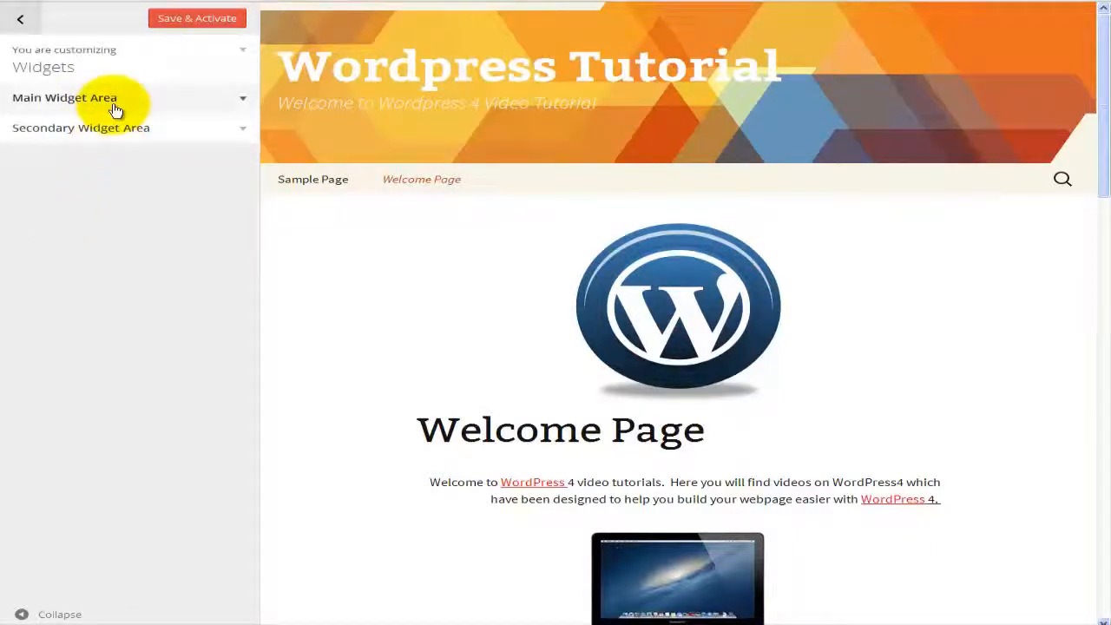
click(20, 19)
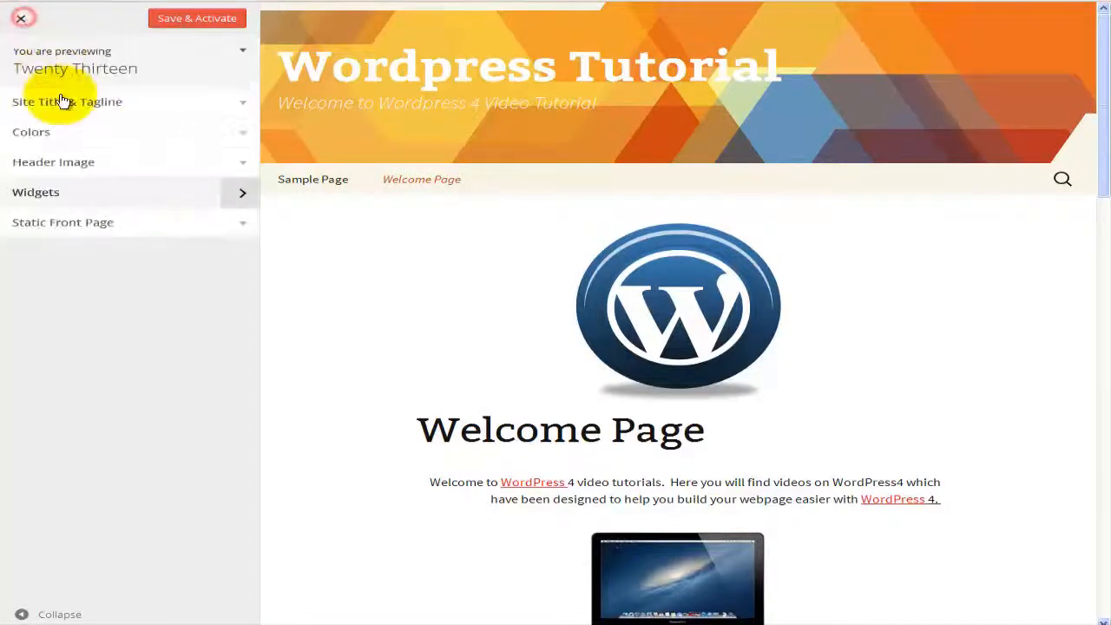
click(74, 226)
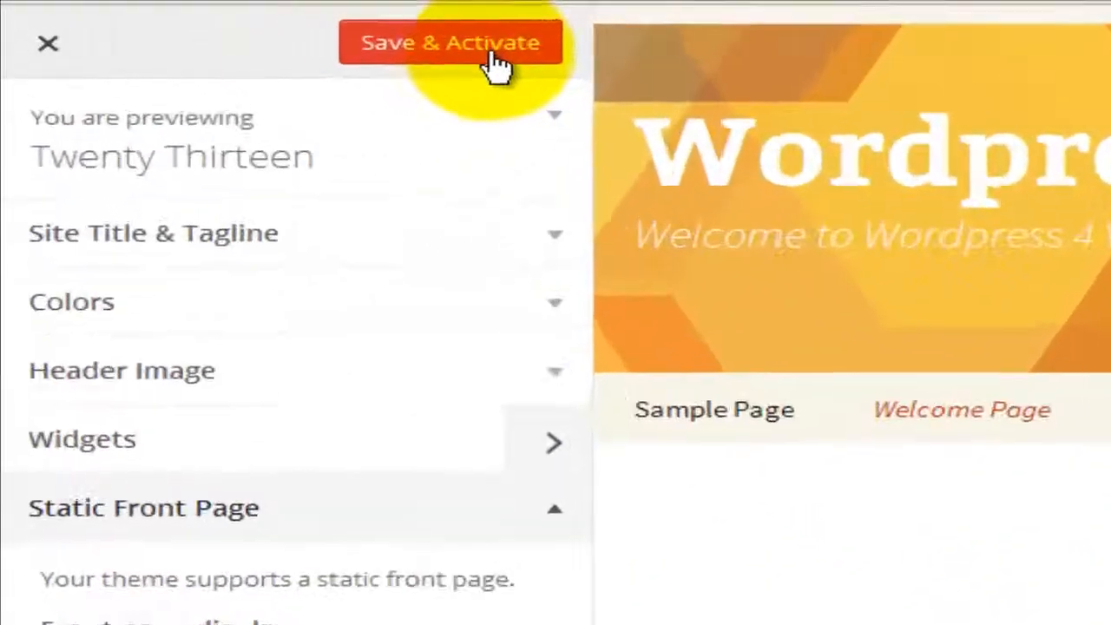
Step: Save and activate Twenty Thirteen, staying on the page until saving finishes, then exit the Customizer
click(497, 63)
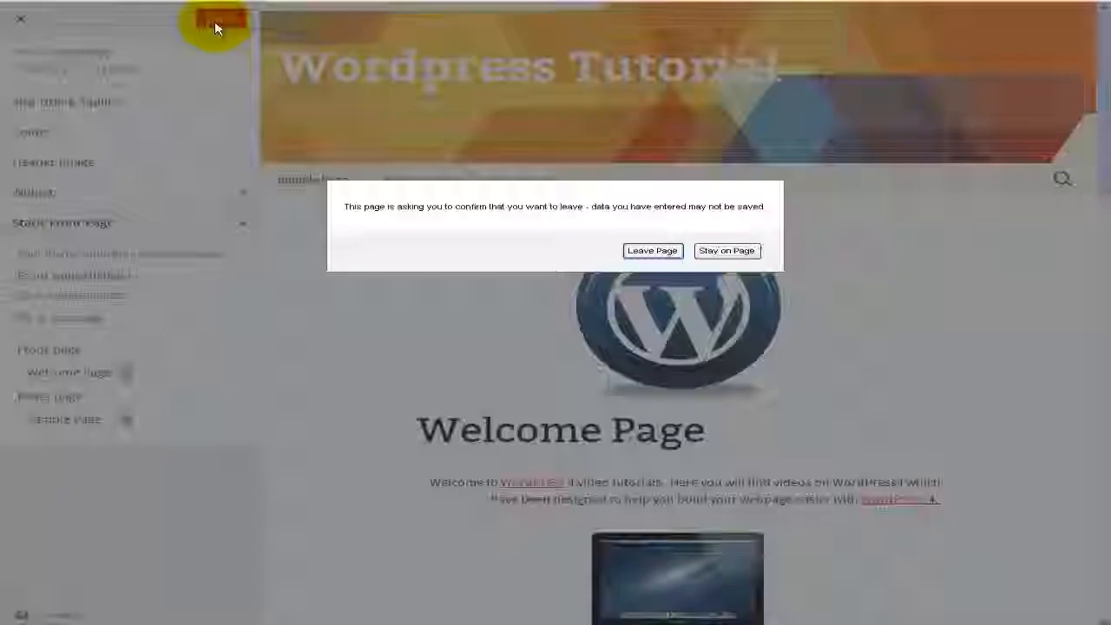
click(724, 250)
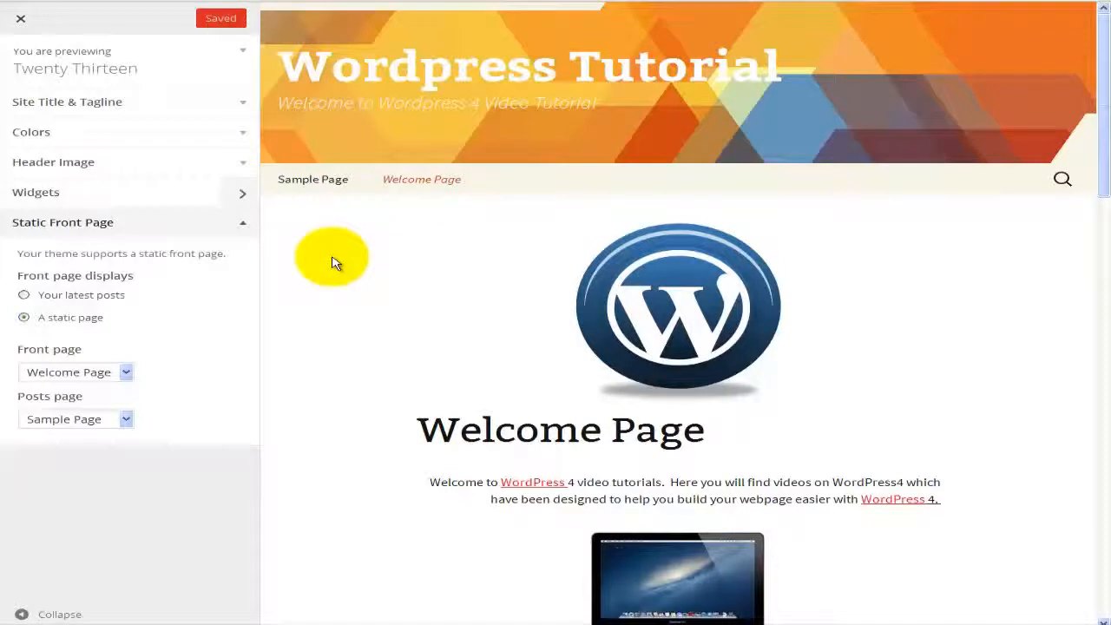
click(21, 21)
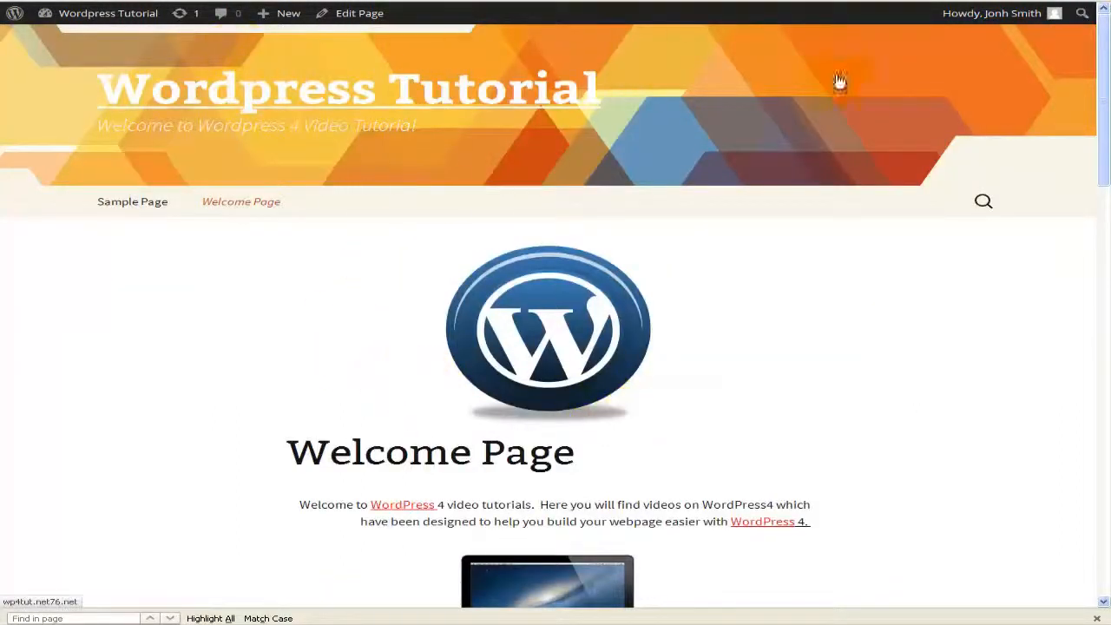
scroll(386, 199, down, 10)
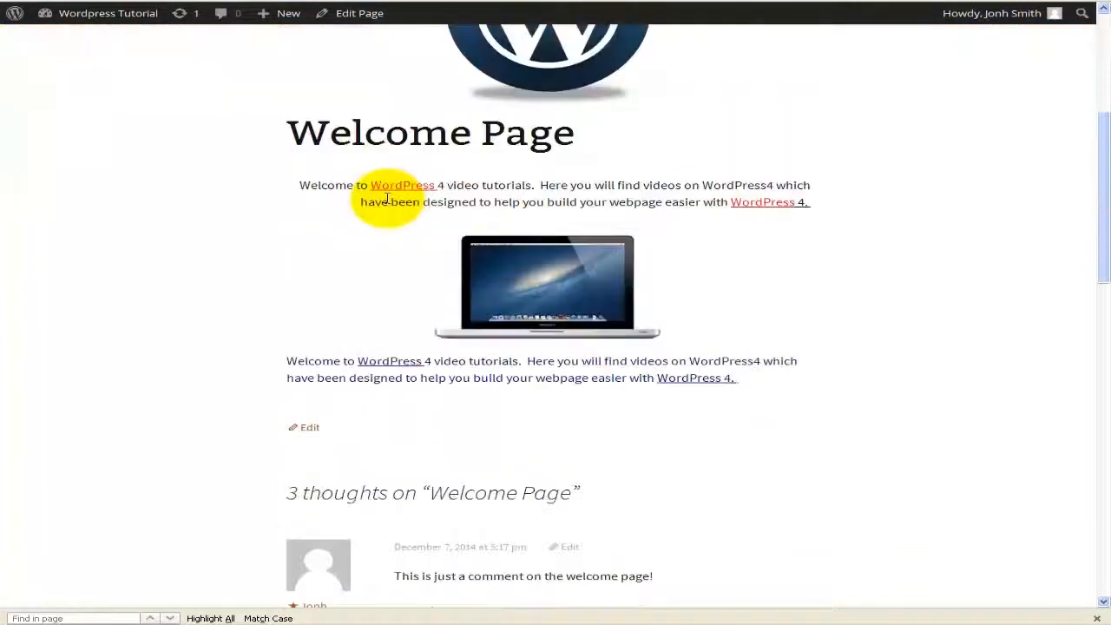
scroll(388, 200, down, 5)
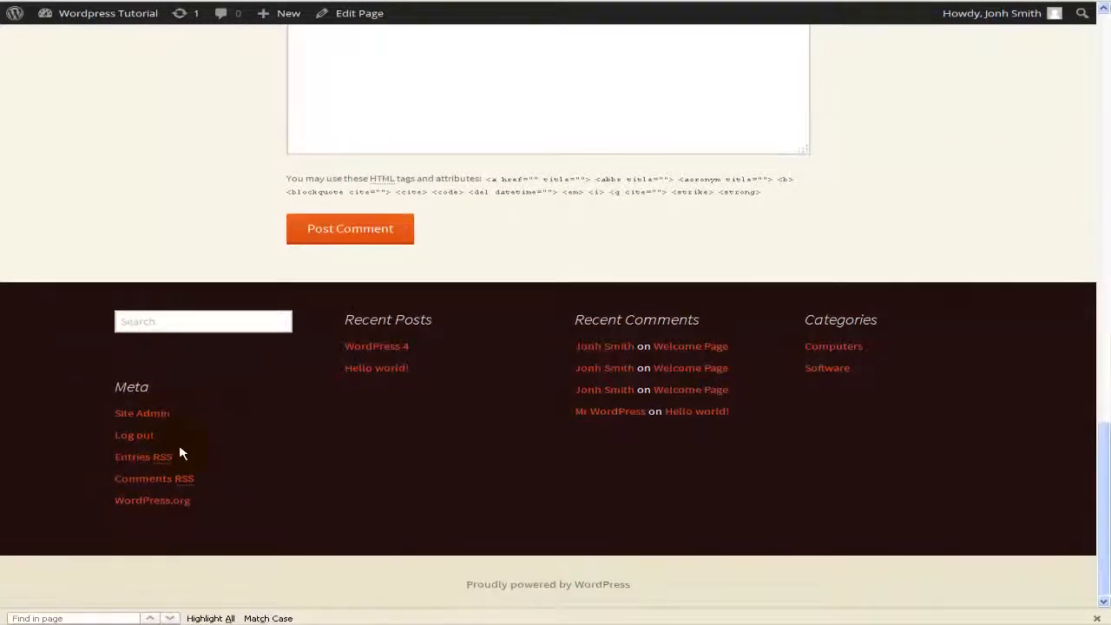
scroll(182, 454, up, 5)
scroll(38, 311, up, 6)
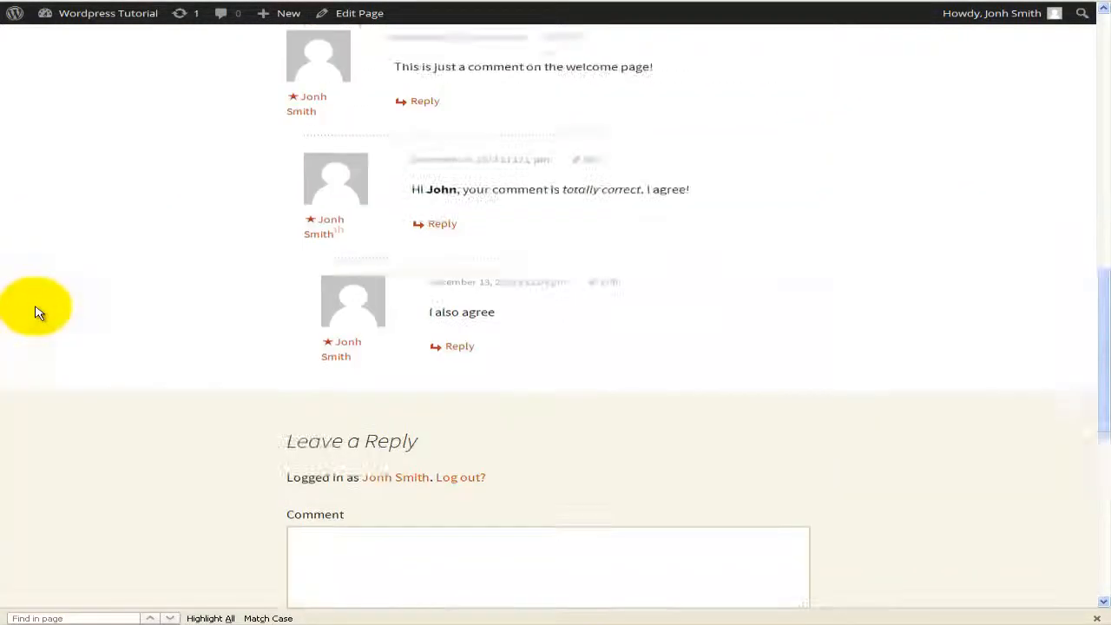
scroll(37, 311, up, 1)
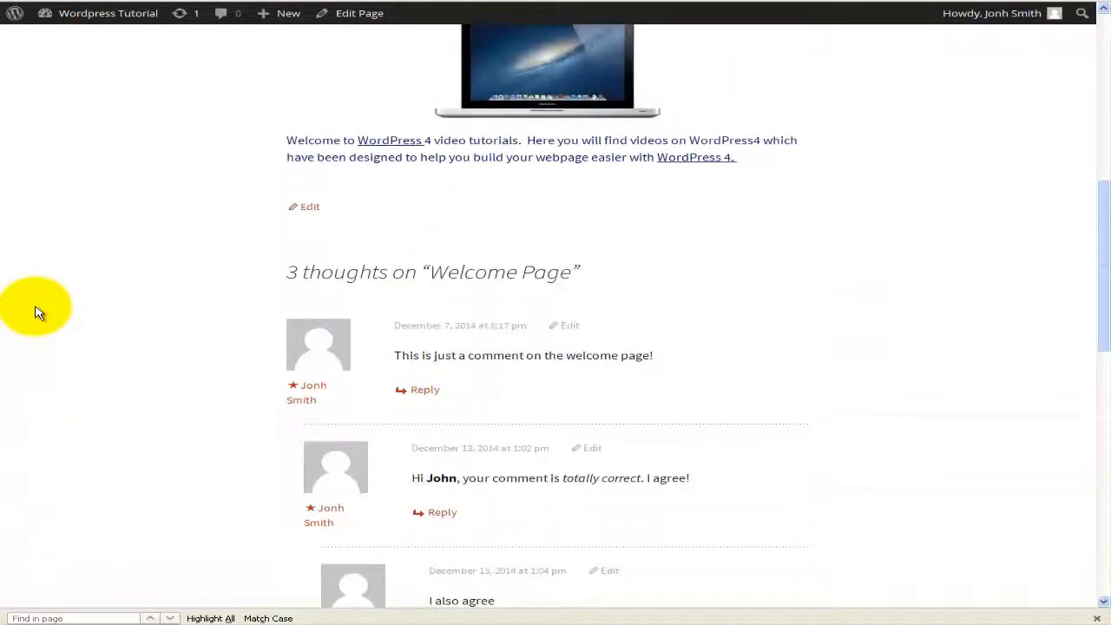
scroll(38, 310, up, 5)
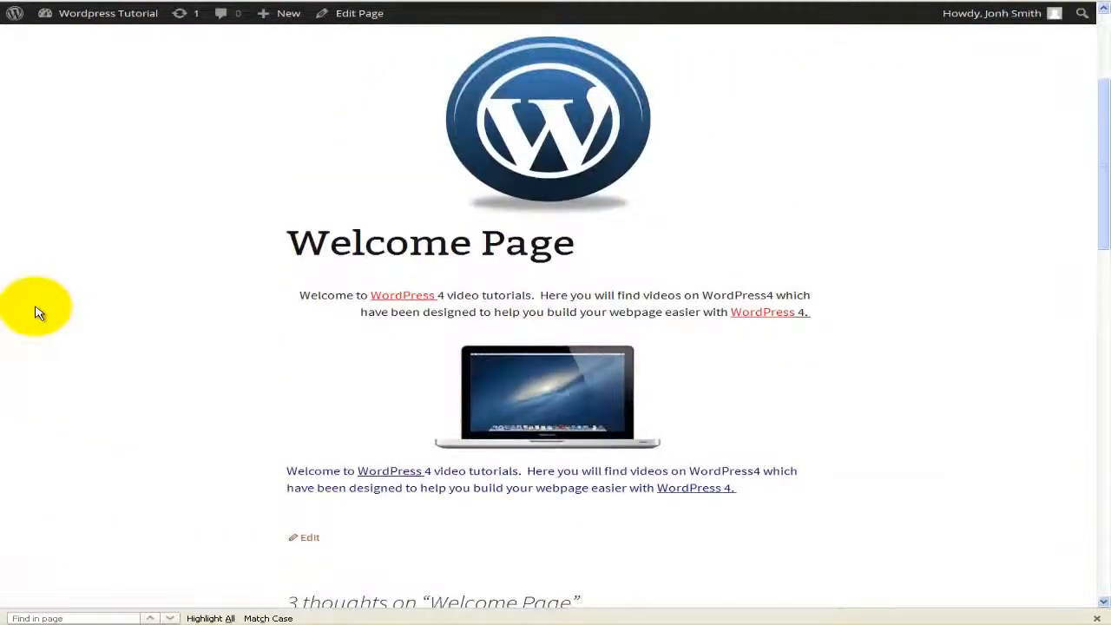
scroll(37, 311, up, 3)
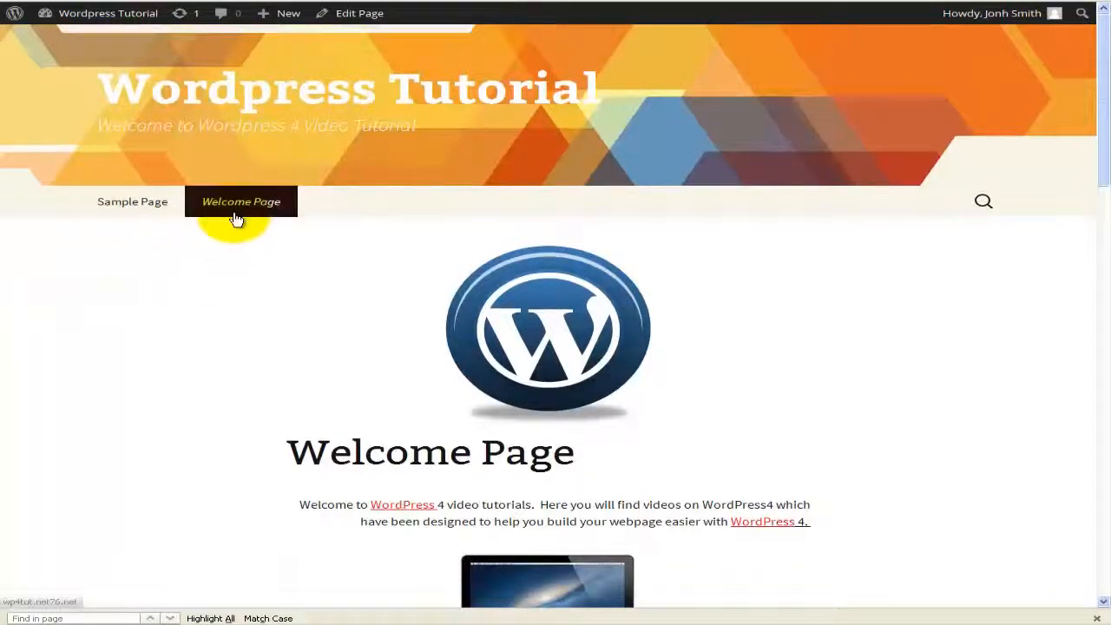
scroll(141, 339, down, 1)
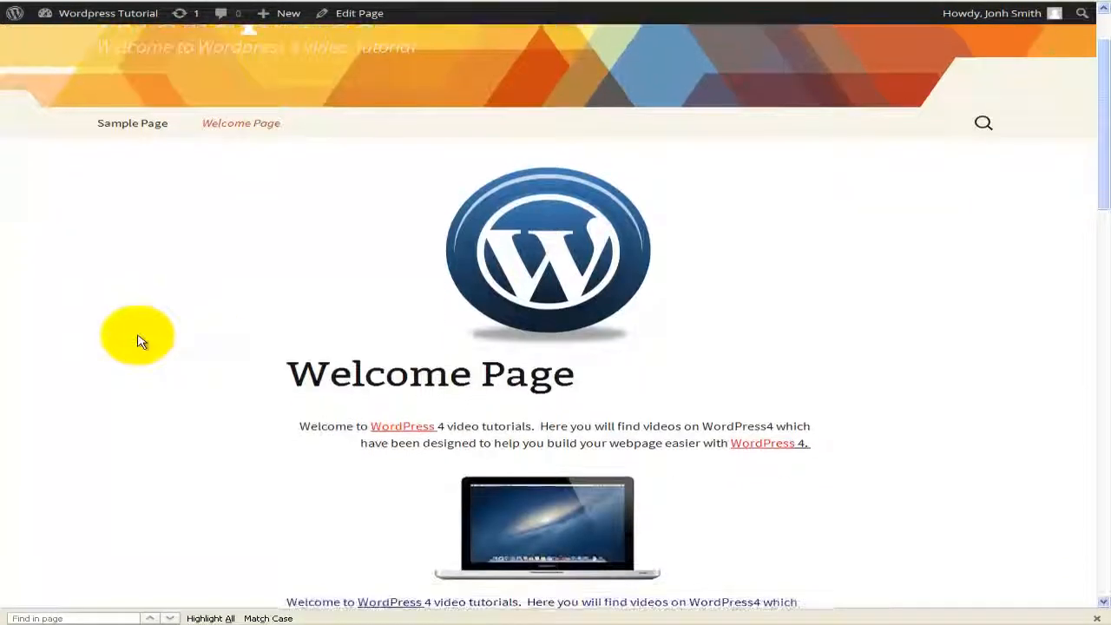
scroll(141, 339, down, 3)
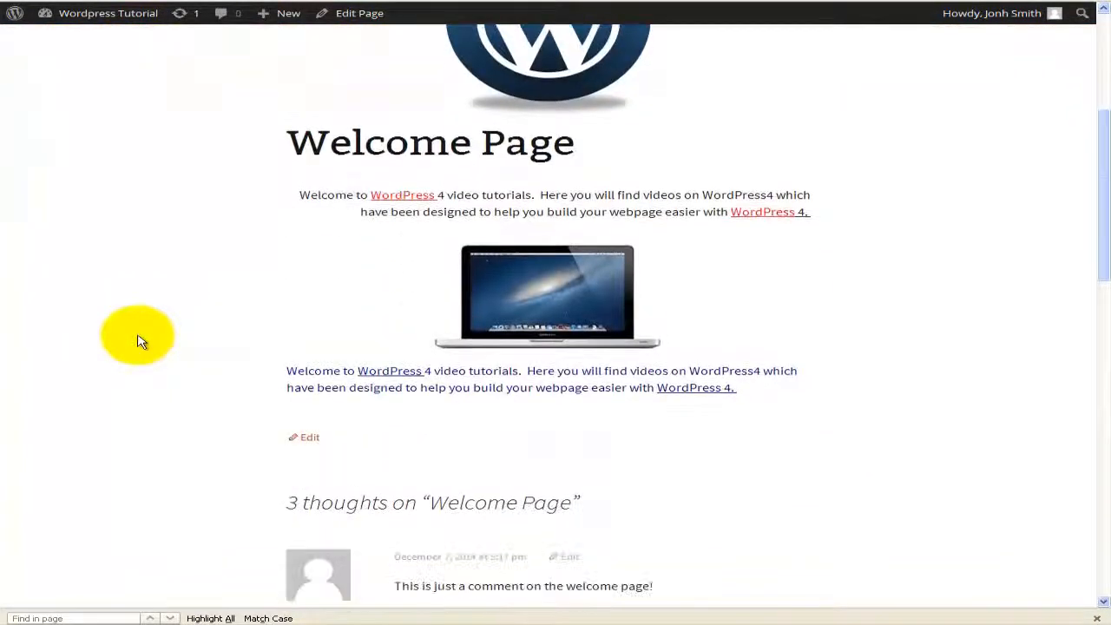
scroll(141, 339, down, 1)
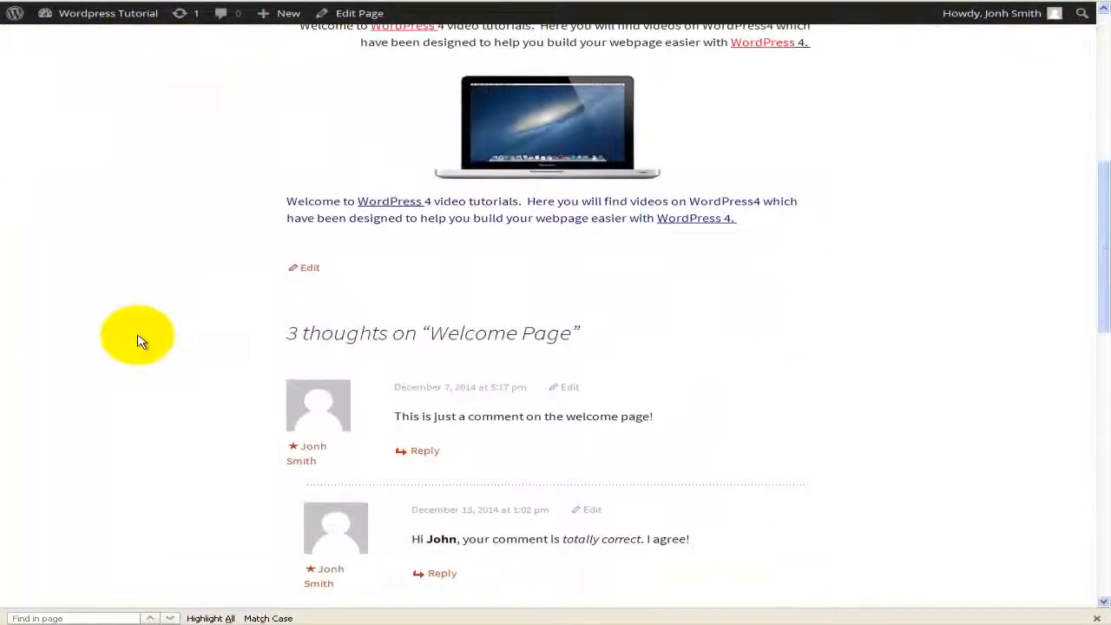
scroll(148, 322, down, 1)
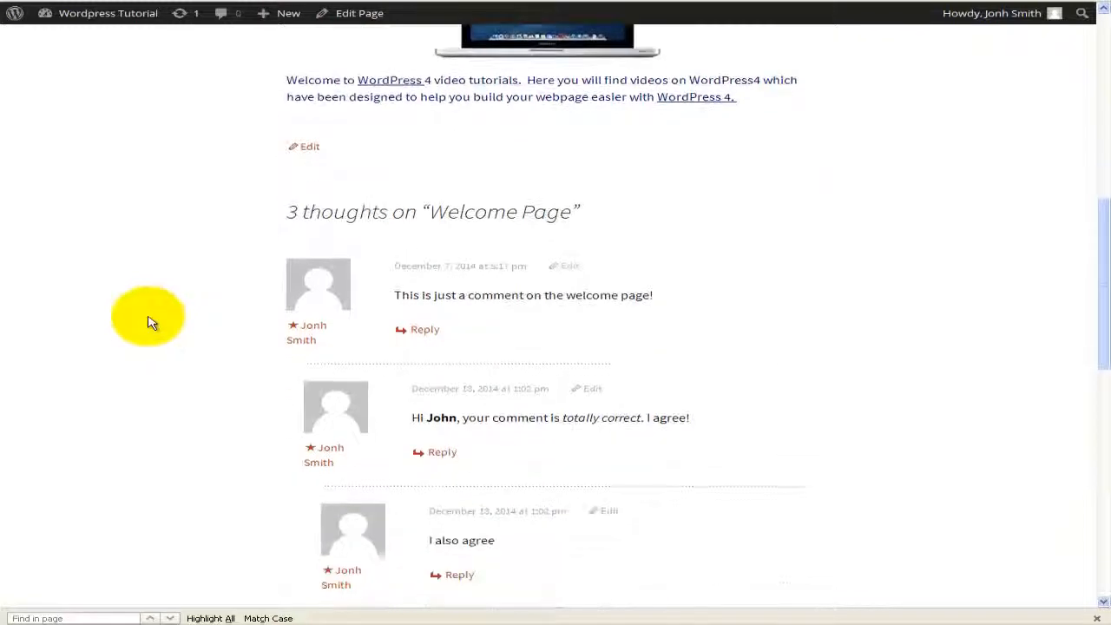
scroll(148, 323, down, 2)
scroll(149, 318, up, 7)
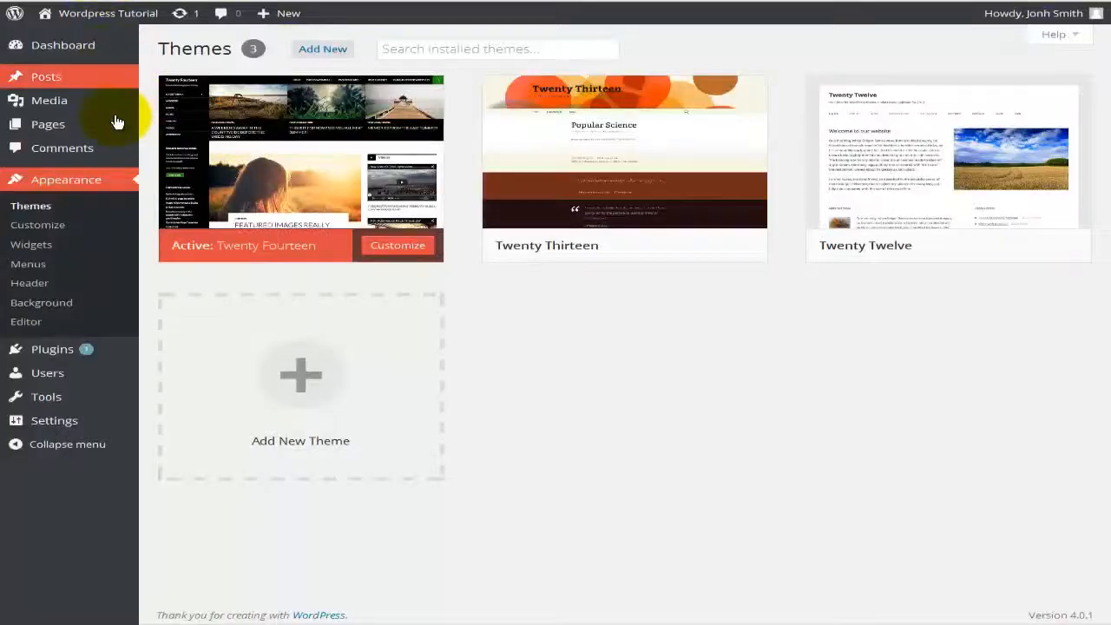
Step: Set Twenty Thirteen's header image to randomize suggested headers, then close the Customizer
click(81, 231)
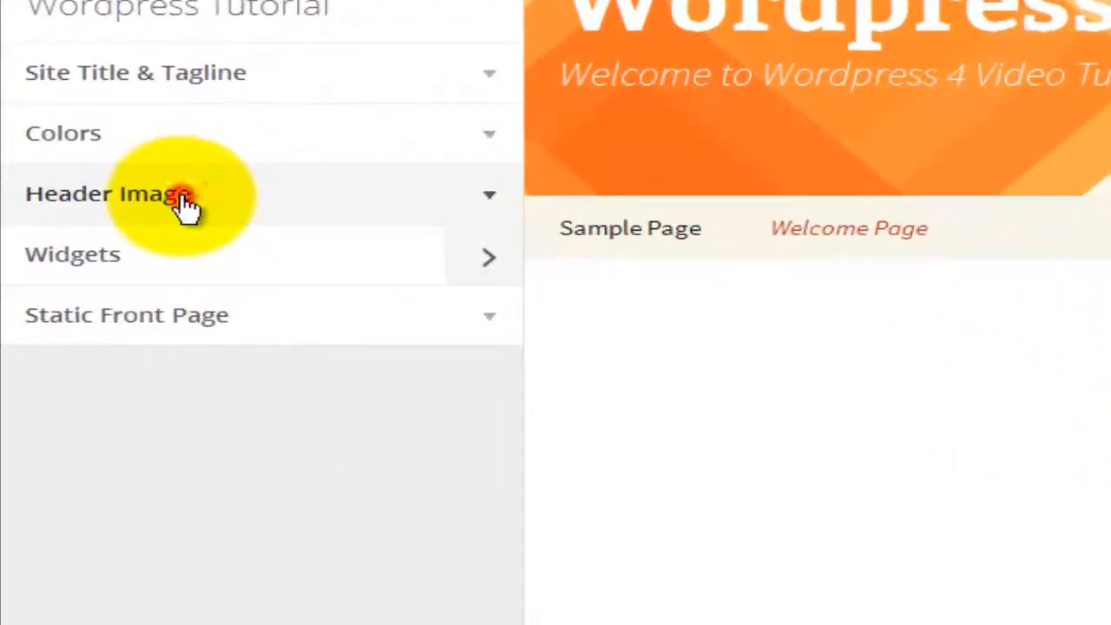
click(185, 204)
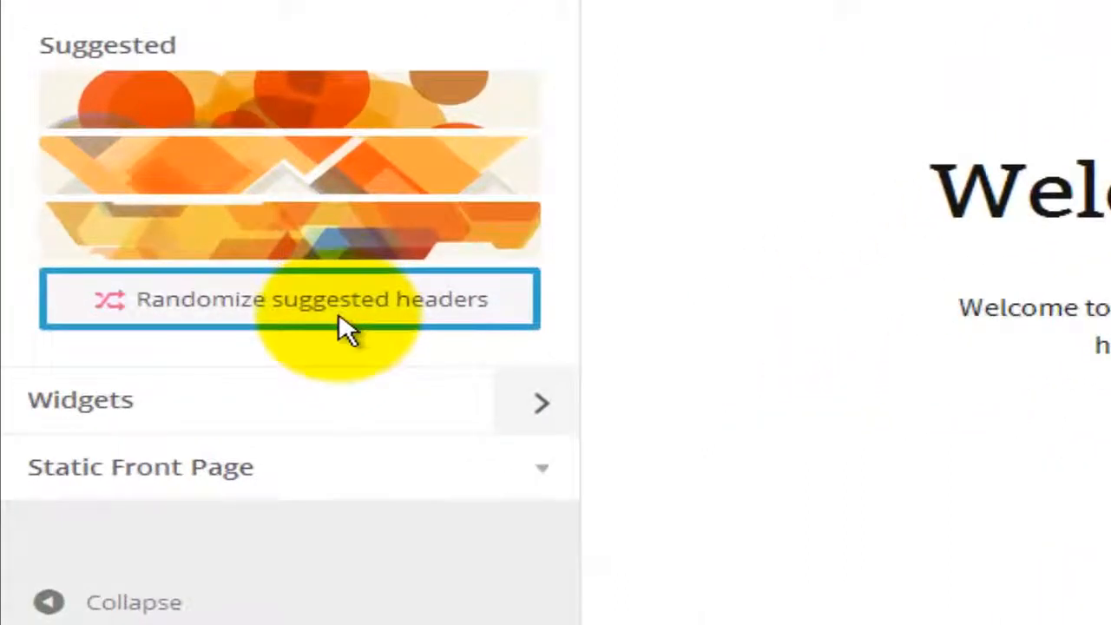
click(348, 304)
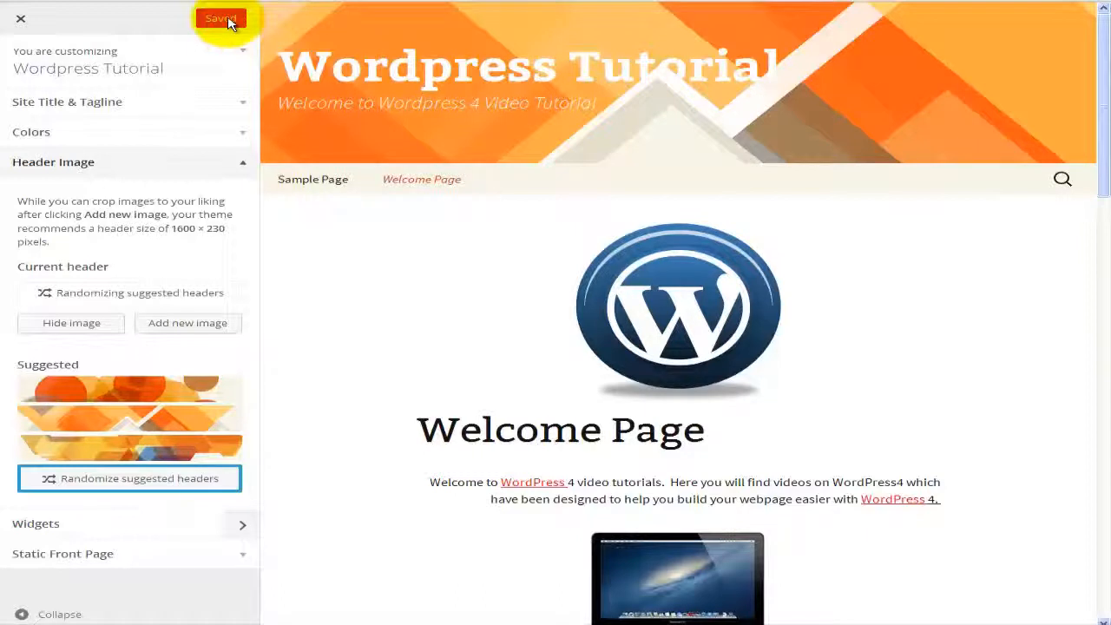
click(26, 28)
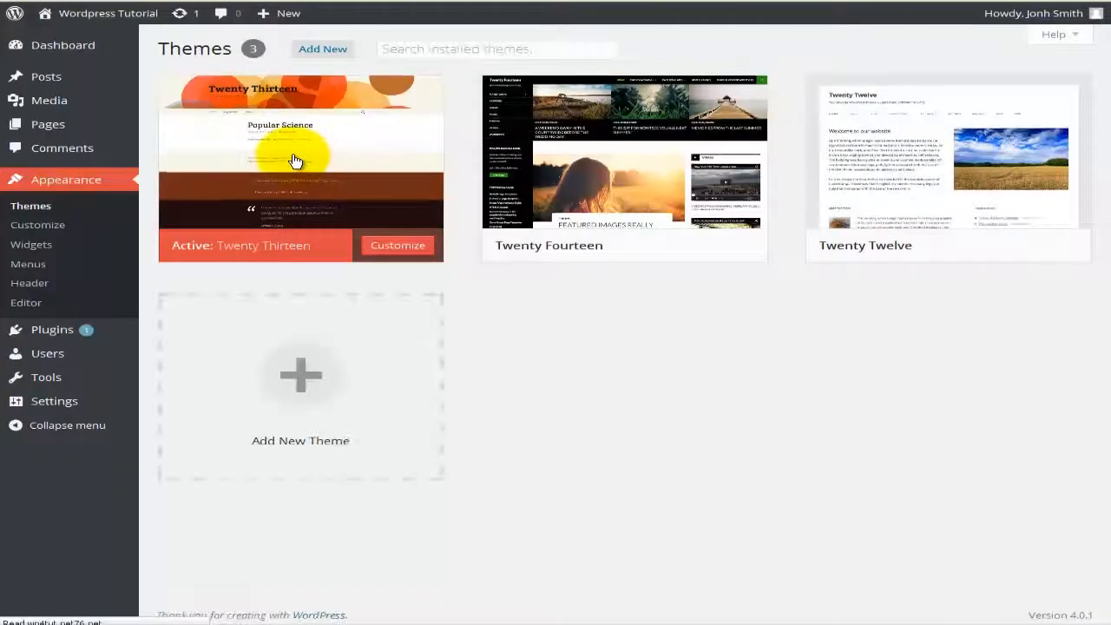
Step: Open Appearance > Widgets and scroll through the available widgets and widget areas
click(32, 247)
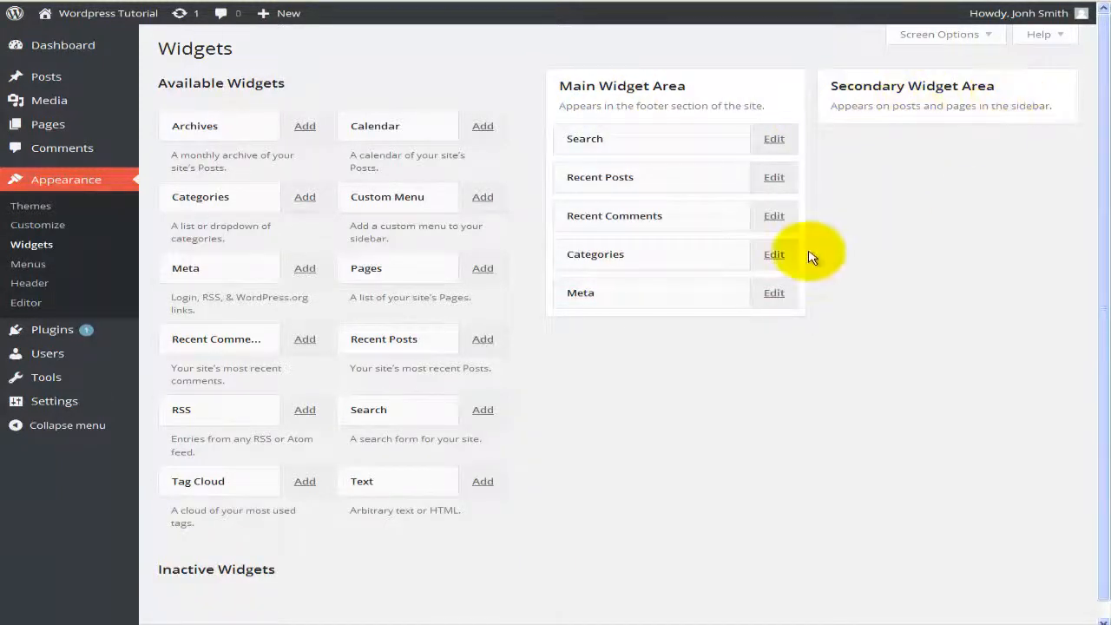
scroll(811, 255, down, 1)
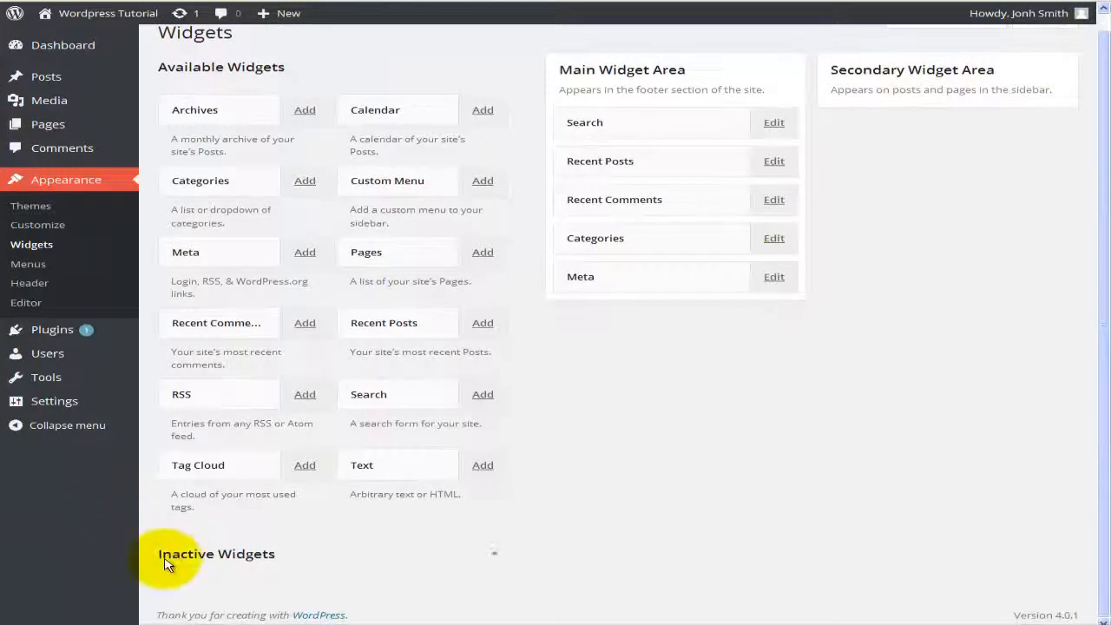
scroll(258, 569, up, 1)
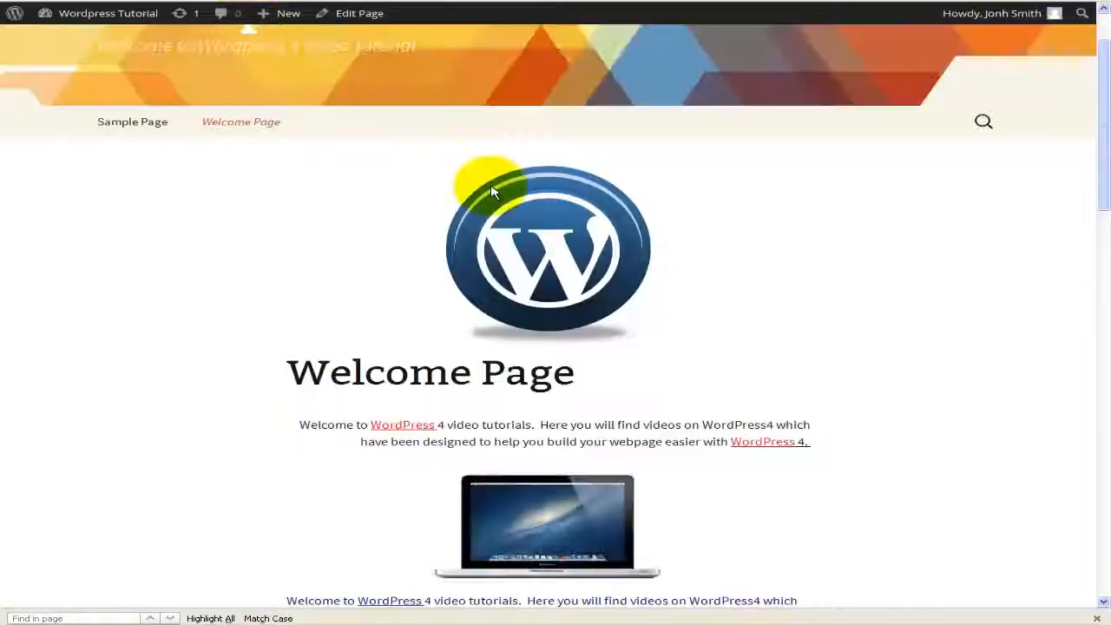
scroll(489, 173, down, 15)
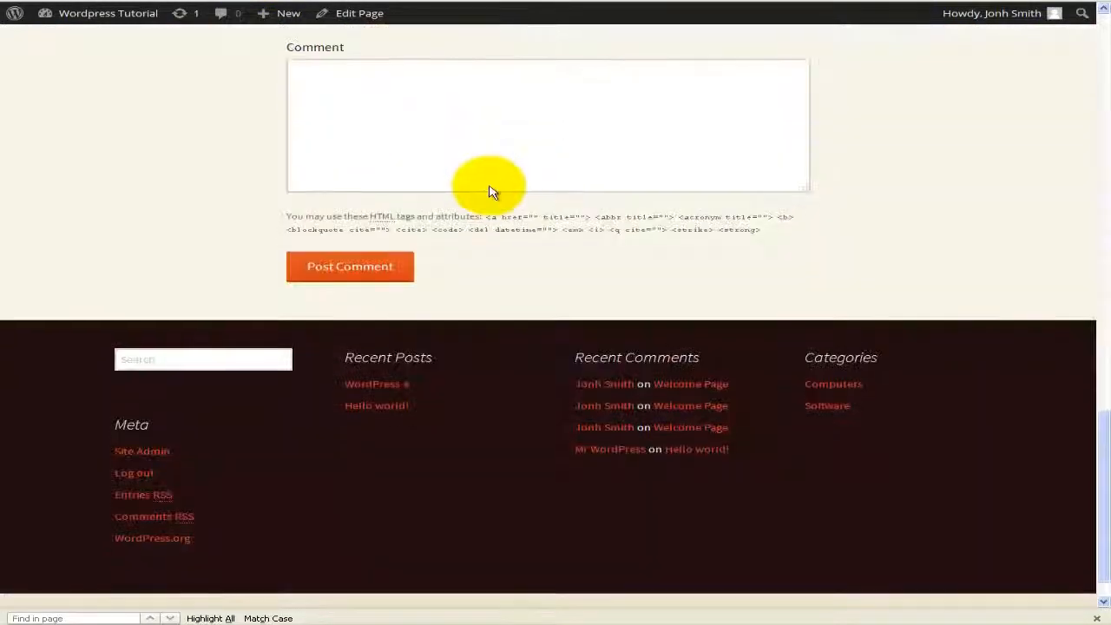
scroll(488, 191, down, 1)
scroll(827, 346, up, 2)
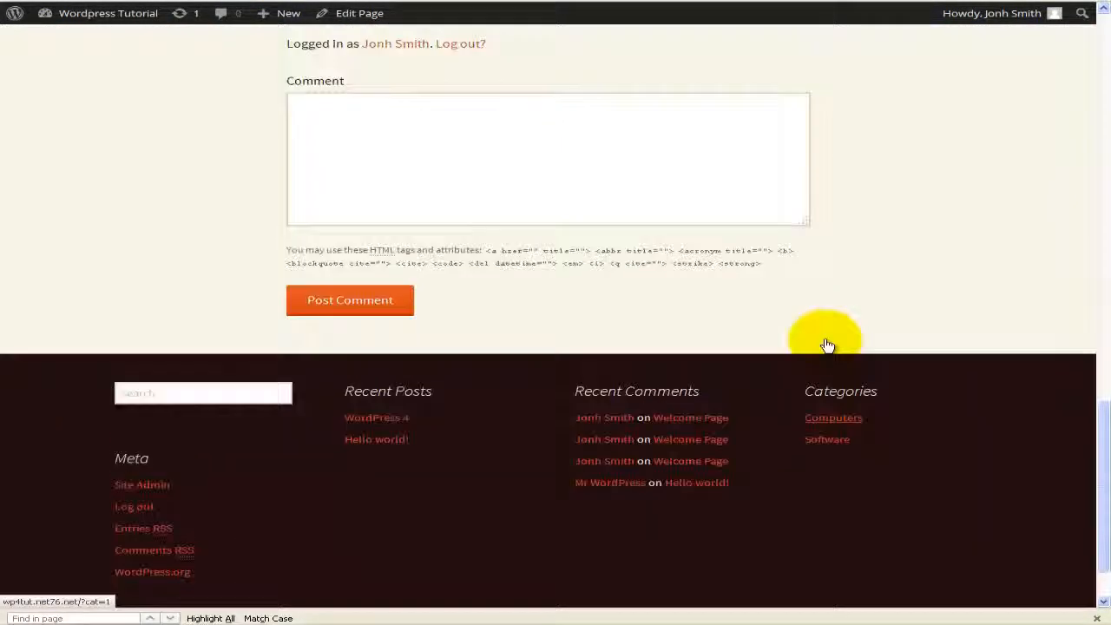
scroll(826, 346, up, 15)
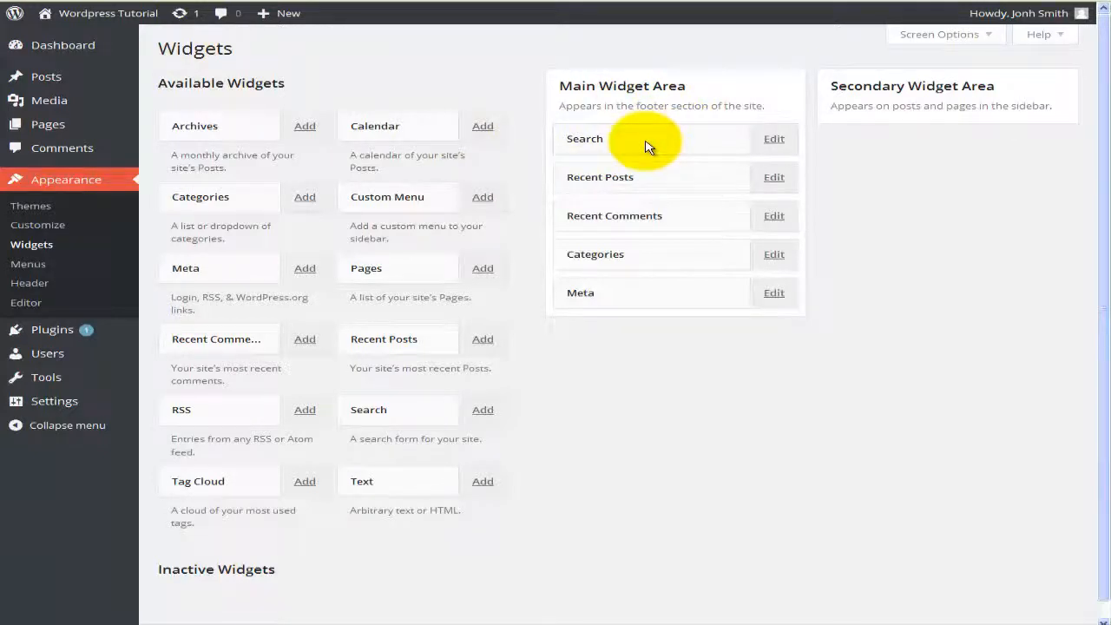
Step: Title the Search widget 'Search the site', keep it at position 1, and save
click(764, 144)
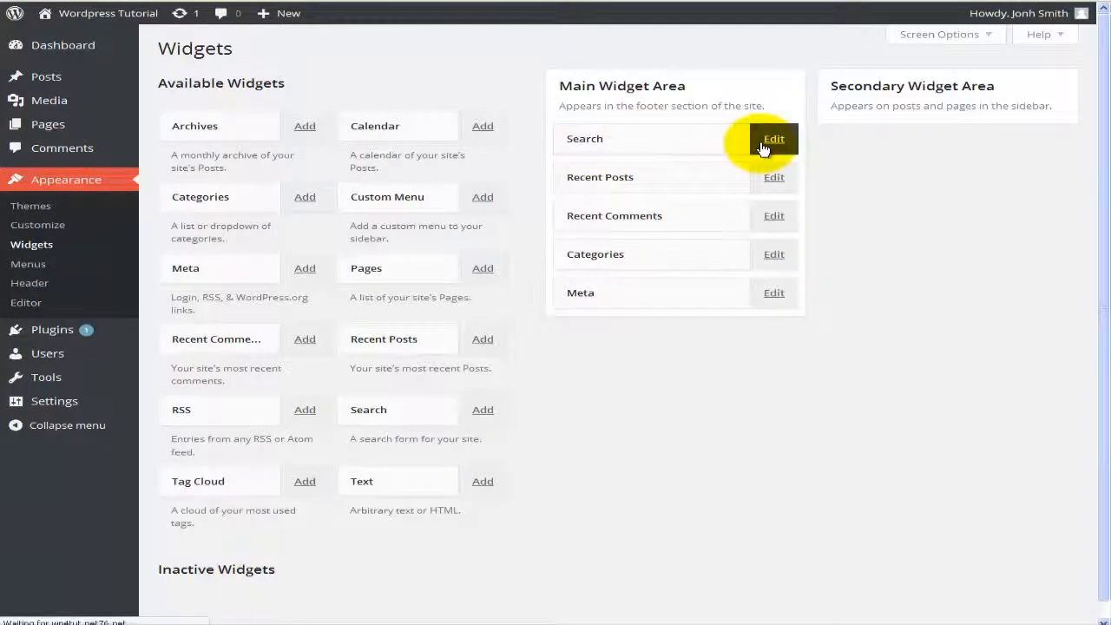
click(570, 132)
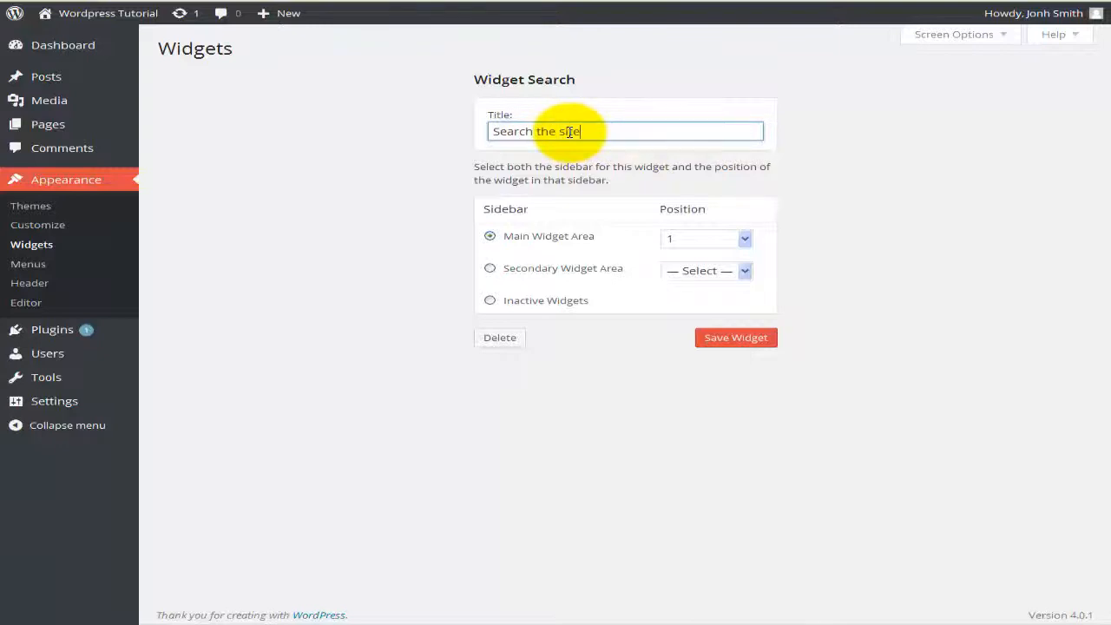
click(701, 248)
click(701, 248)
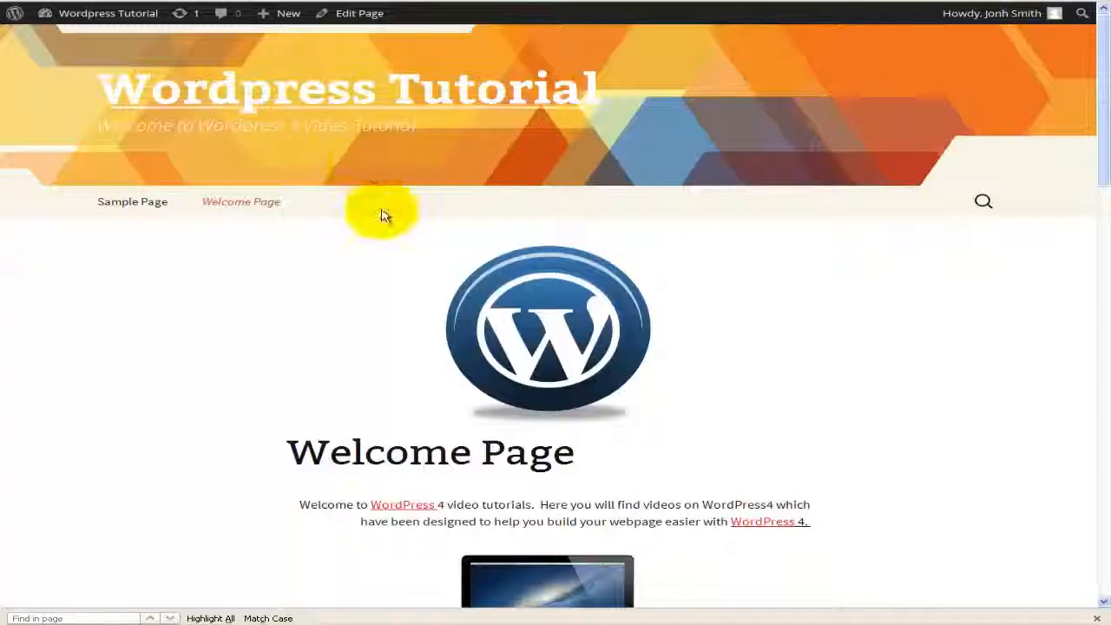
scroll(451, 325, down, 15)
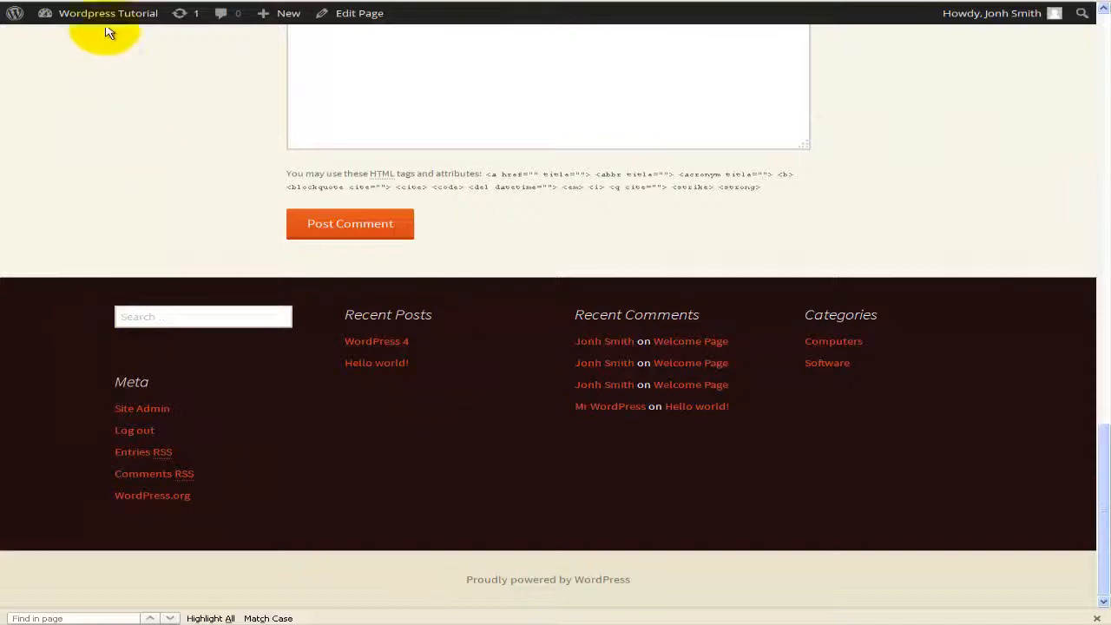
click(116, 1)
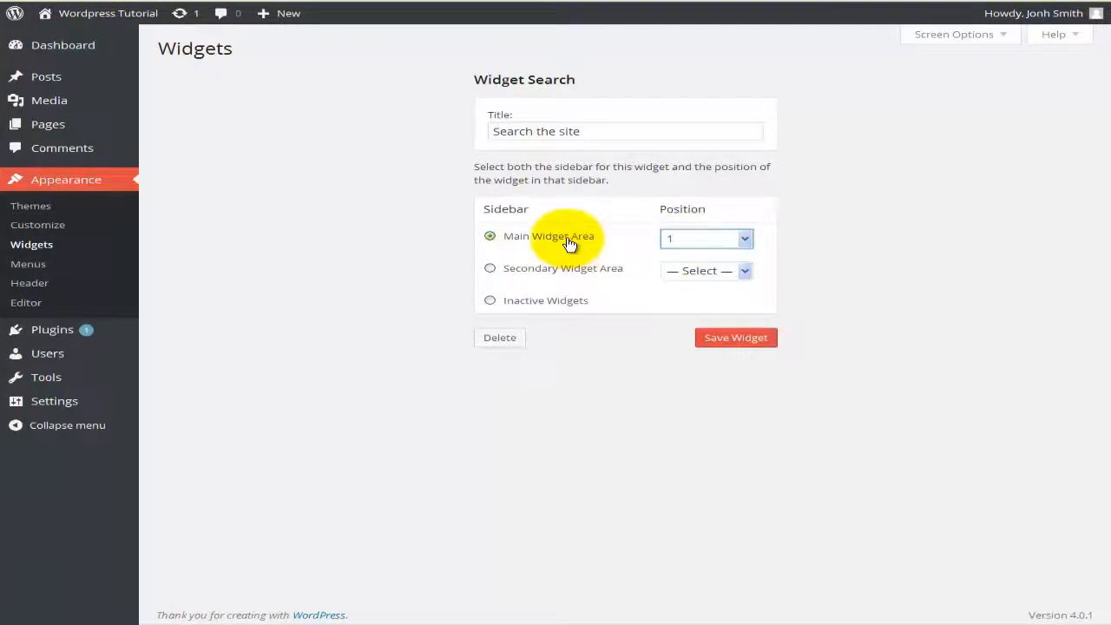
click(720, 343)
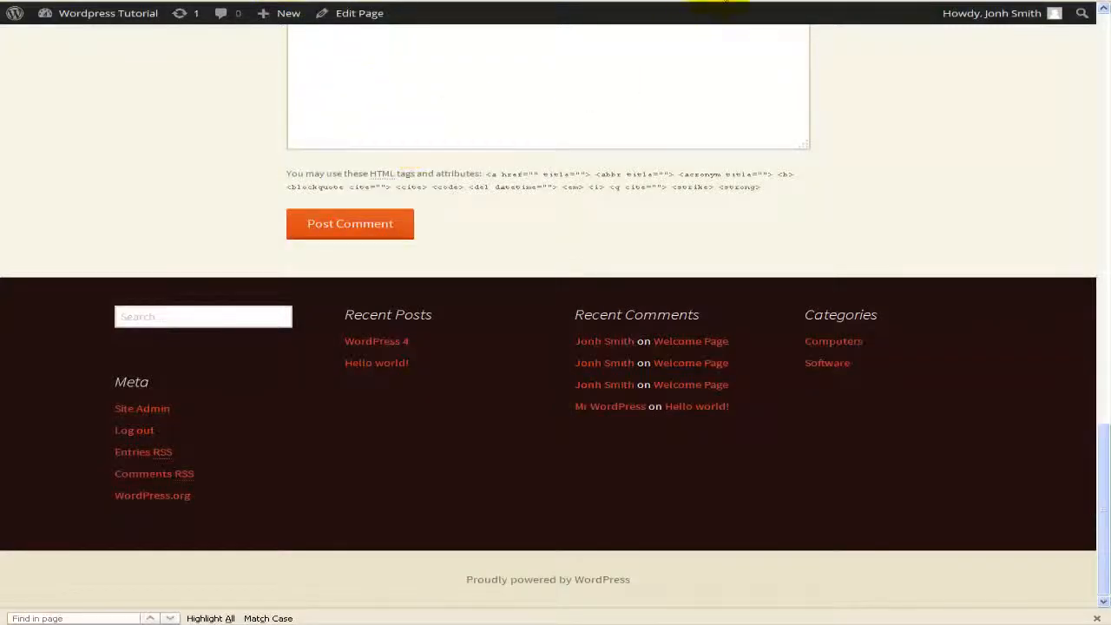
Step: Reload the live site and highlight the new 'Search the site' footer heading
click(721, 1)
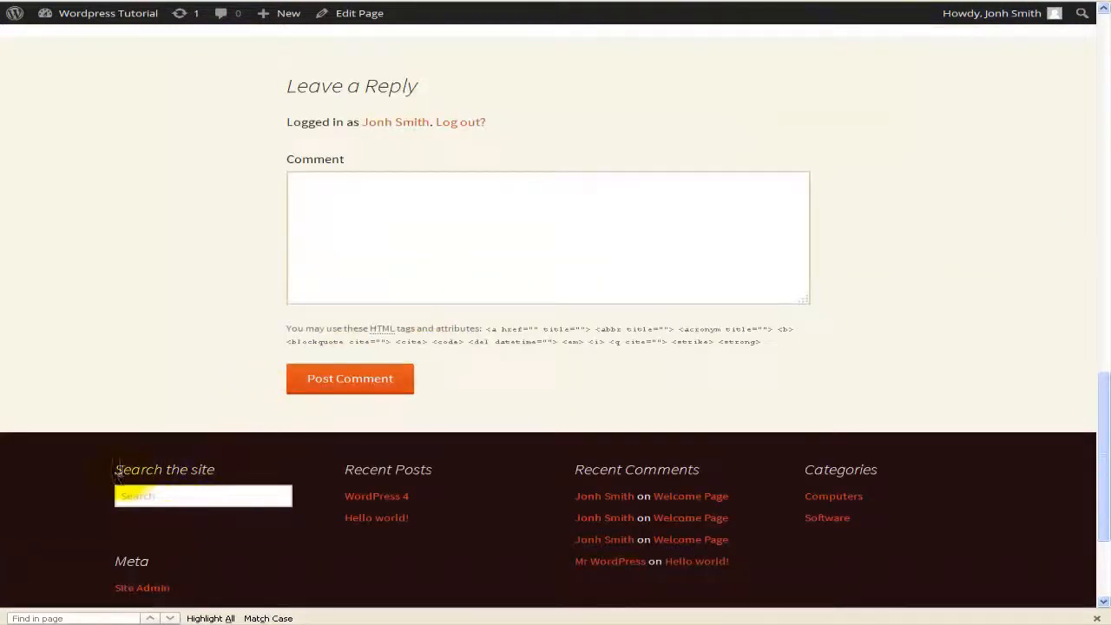
drag(115, 474, 241, 471)
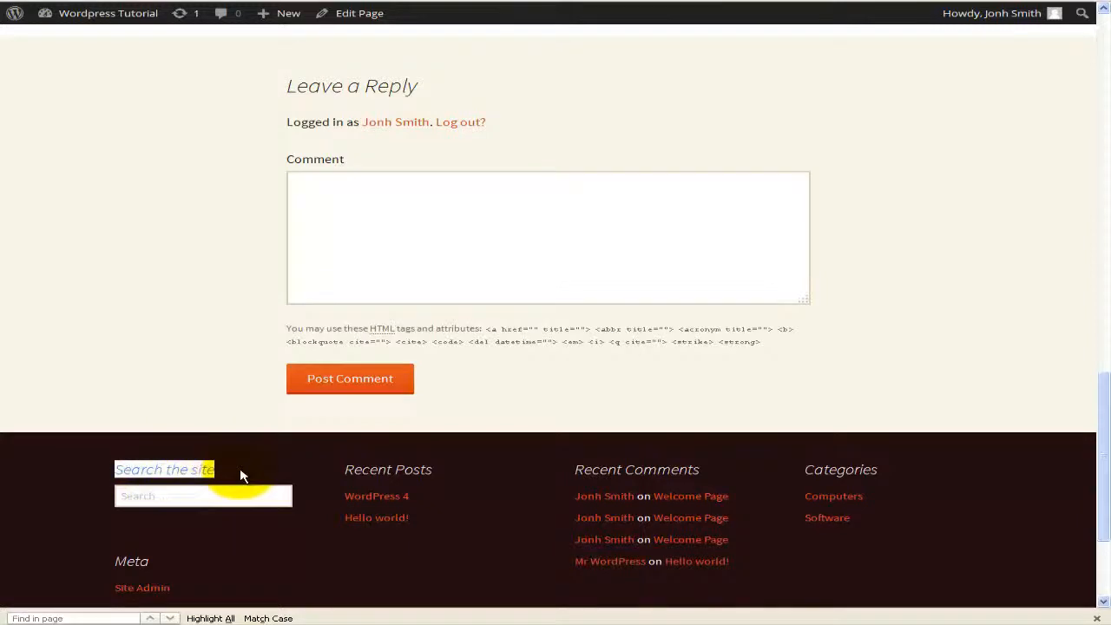
click(240, 470)
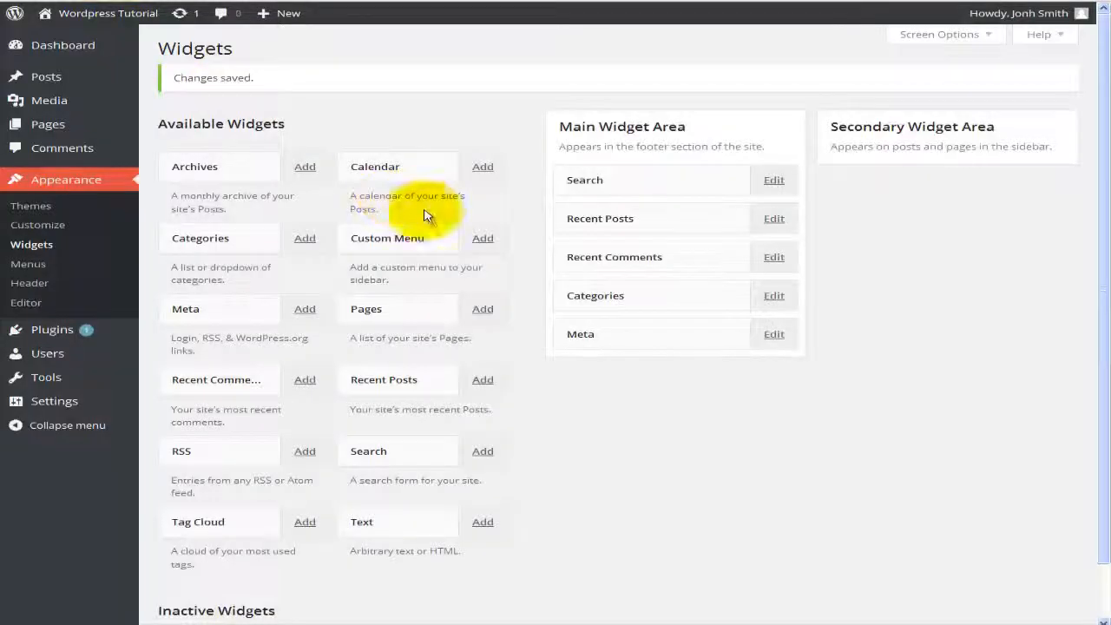
Step: Add a Calendar widget titled 'Calendar' at position 1 of the Main Widget Area and save it
scroll(587, 366, down, 2)
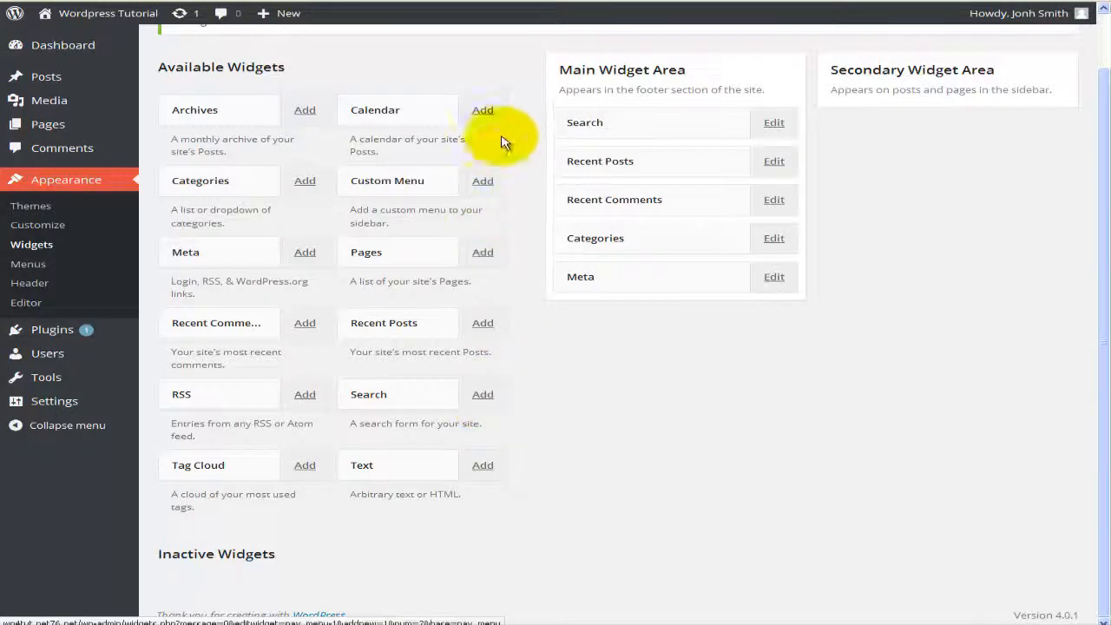
click(484, 112)
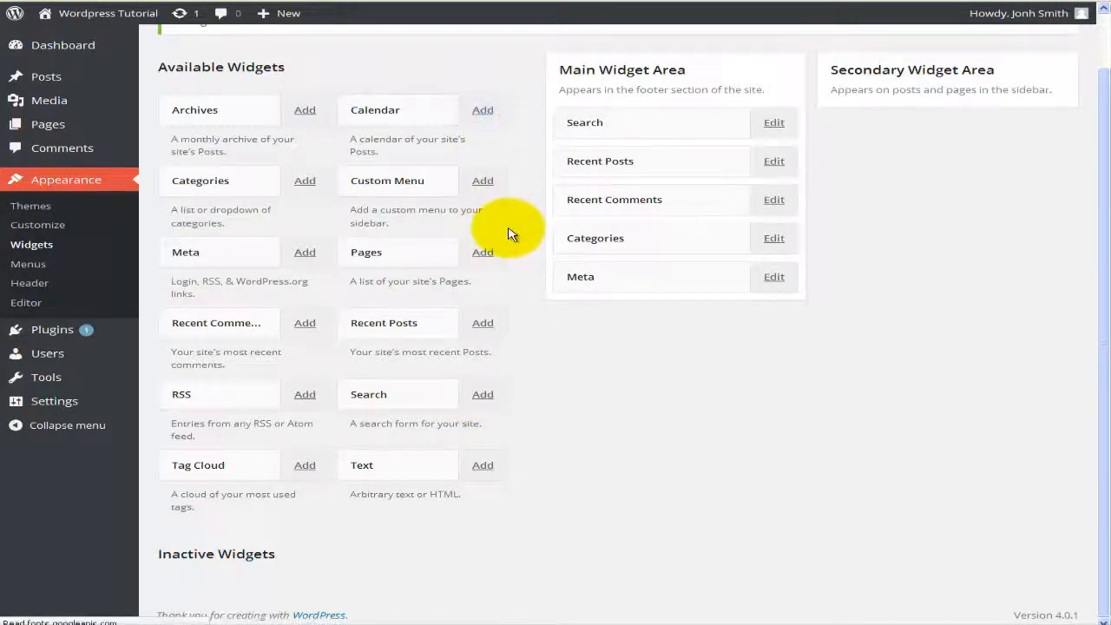
click(521, 135)
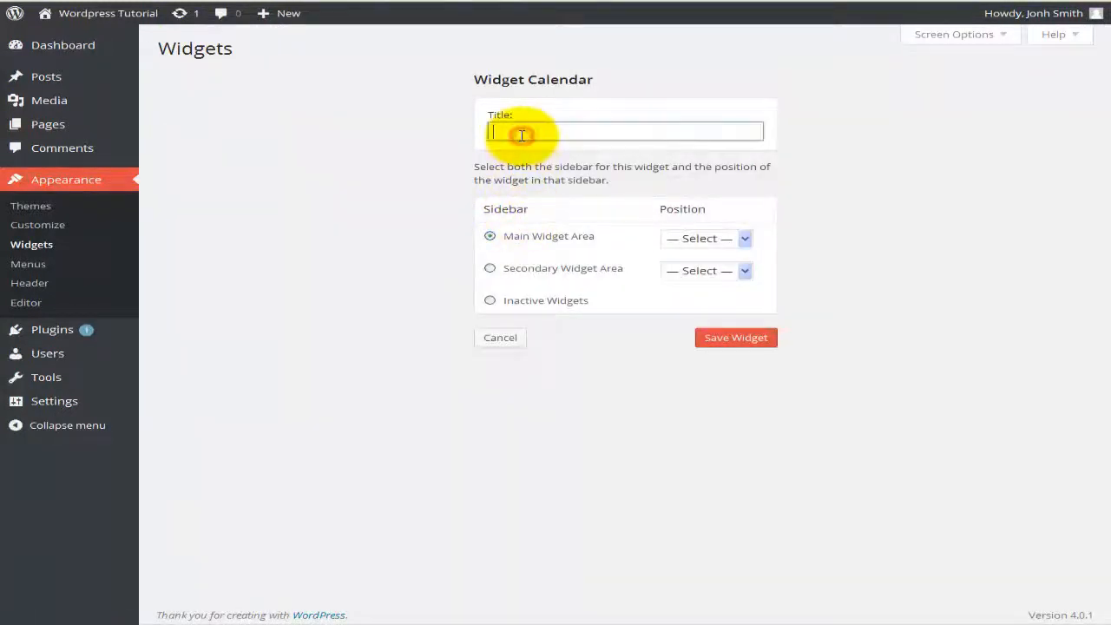
text(Calendar)
key(Tab)
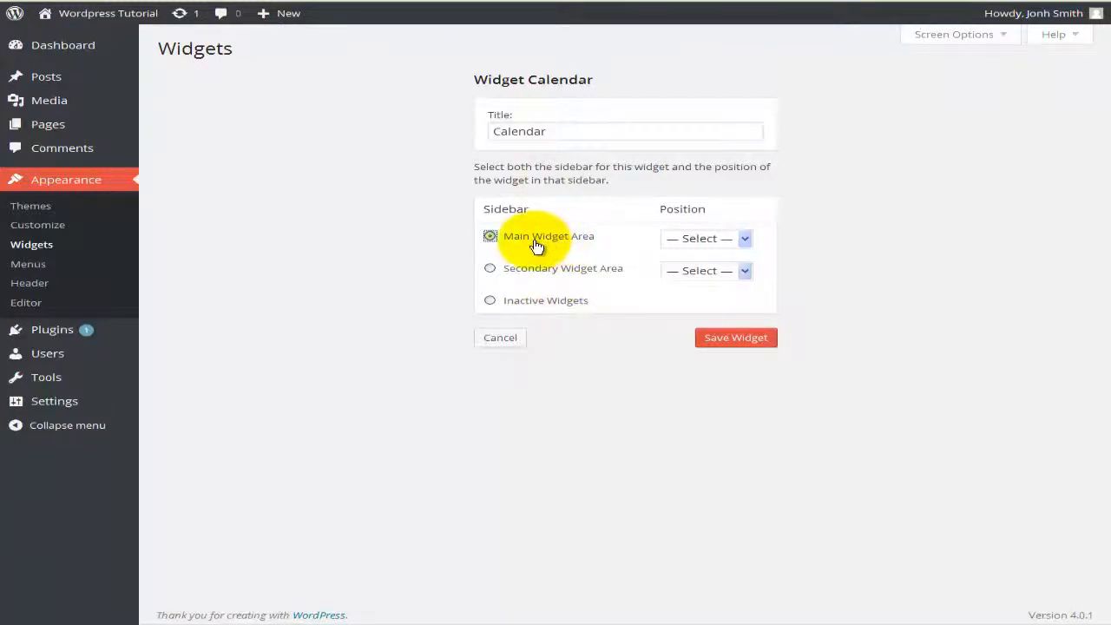
click(708, 239)
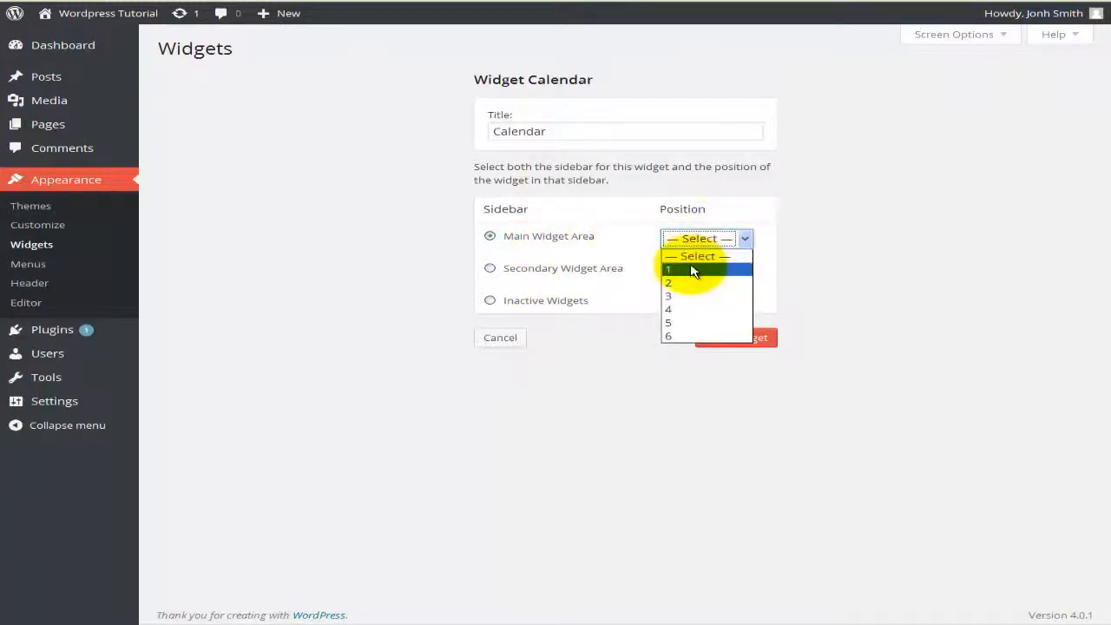
click(692, 271)
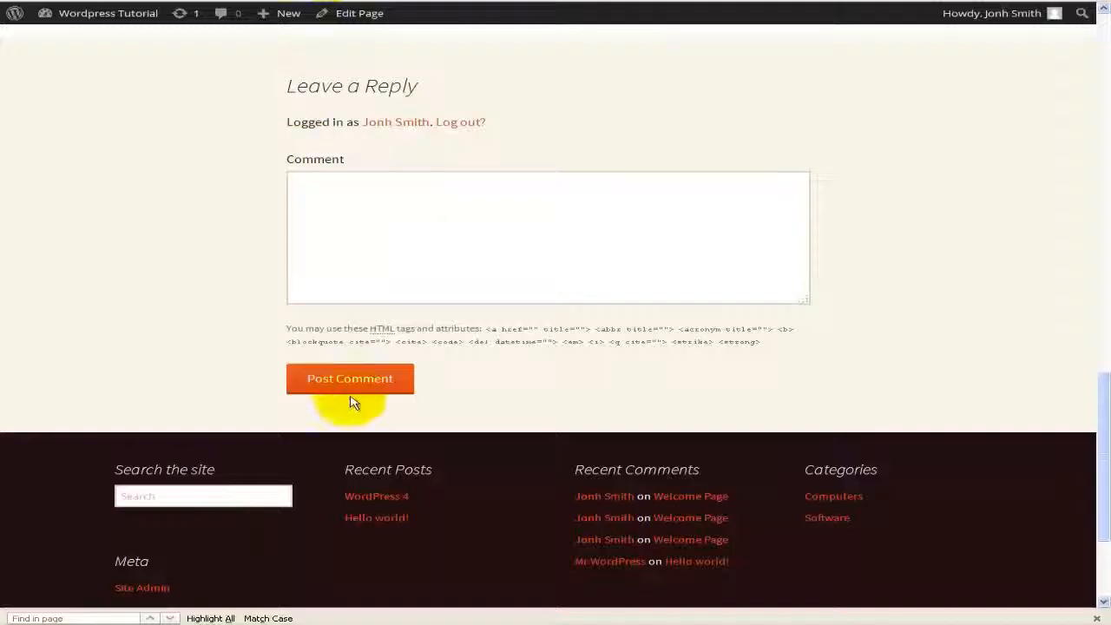
scroll(67, 422, down, 3)
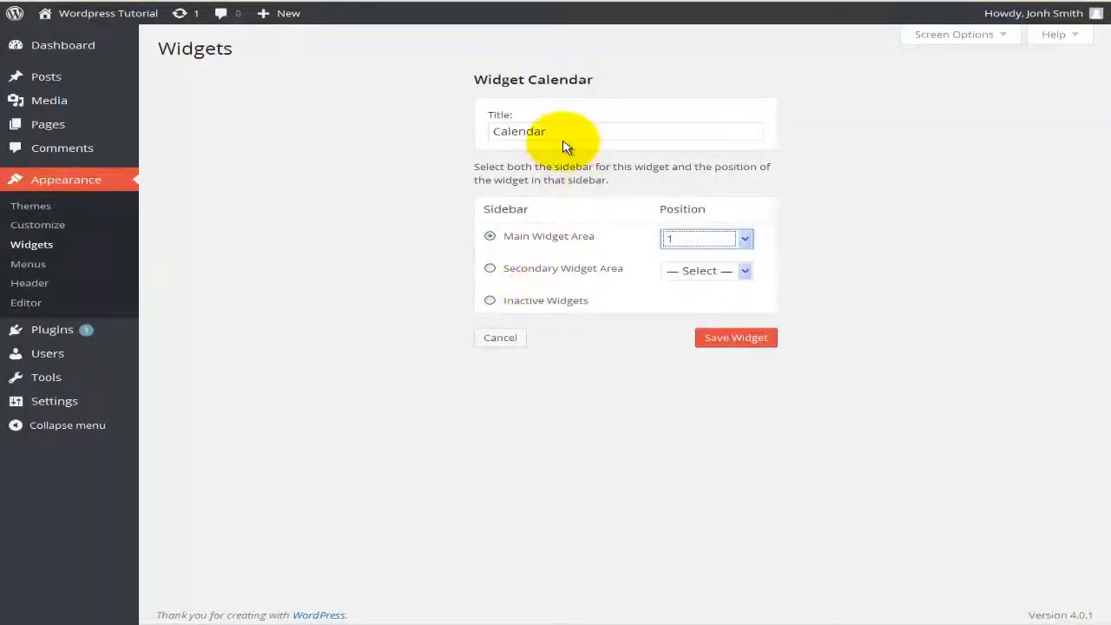
click(736, 343)
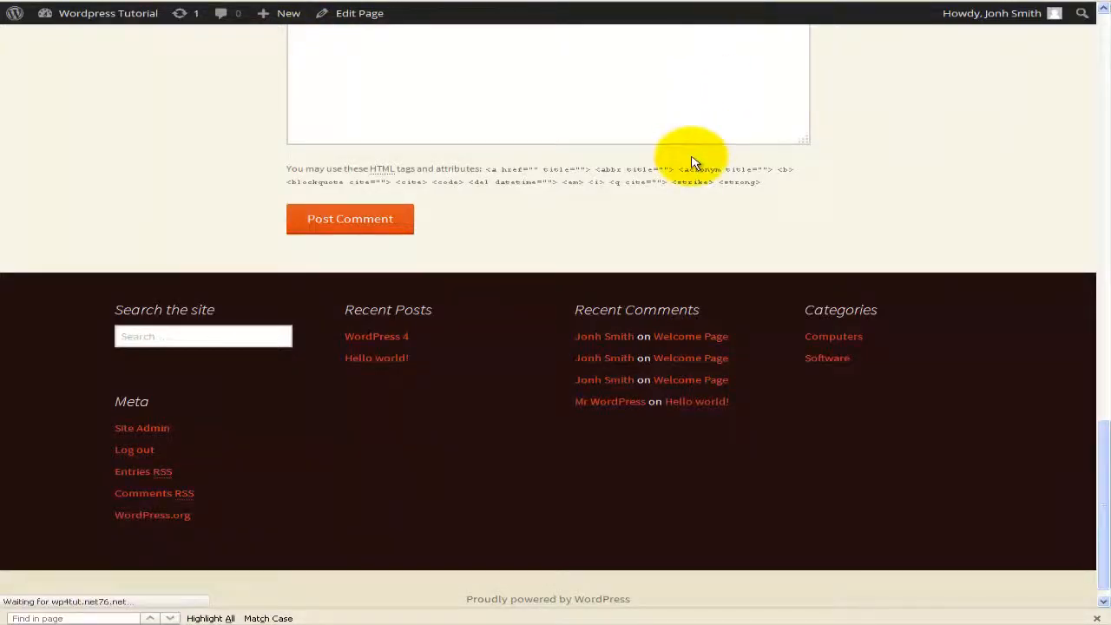
scroll(466, 269, down, 3)
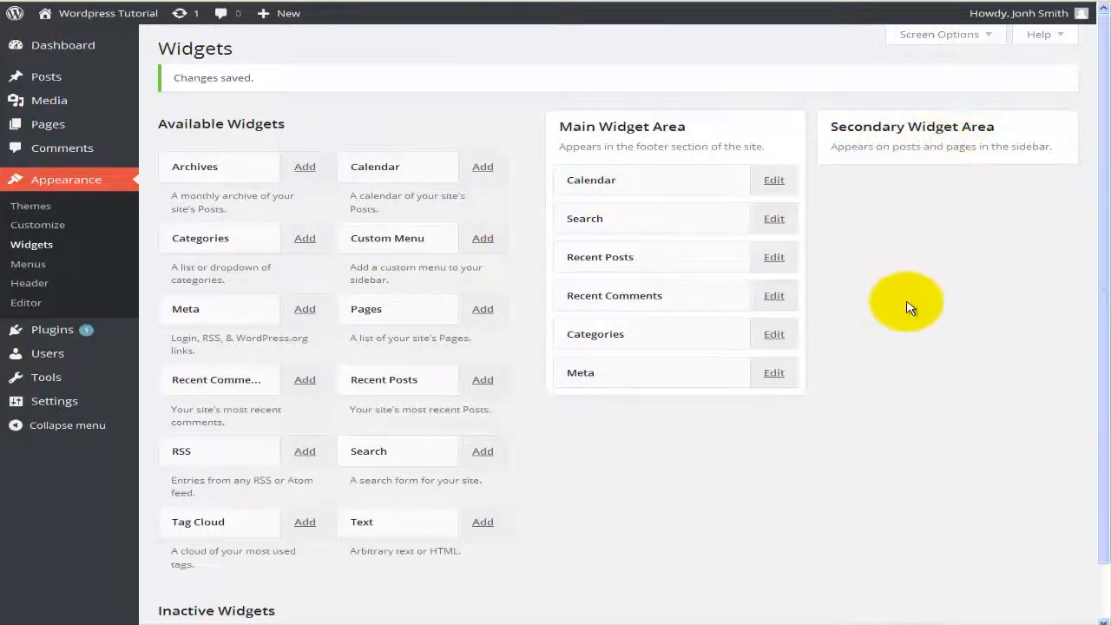
Step: Add a Pages widget sorted by page title at position 1 of the Secondary Widget Area
scroll(912, 308, down, 1)
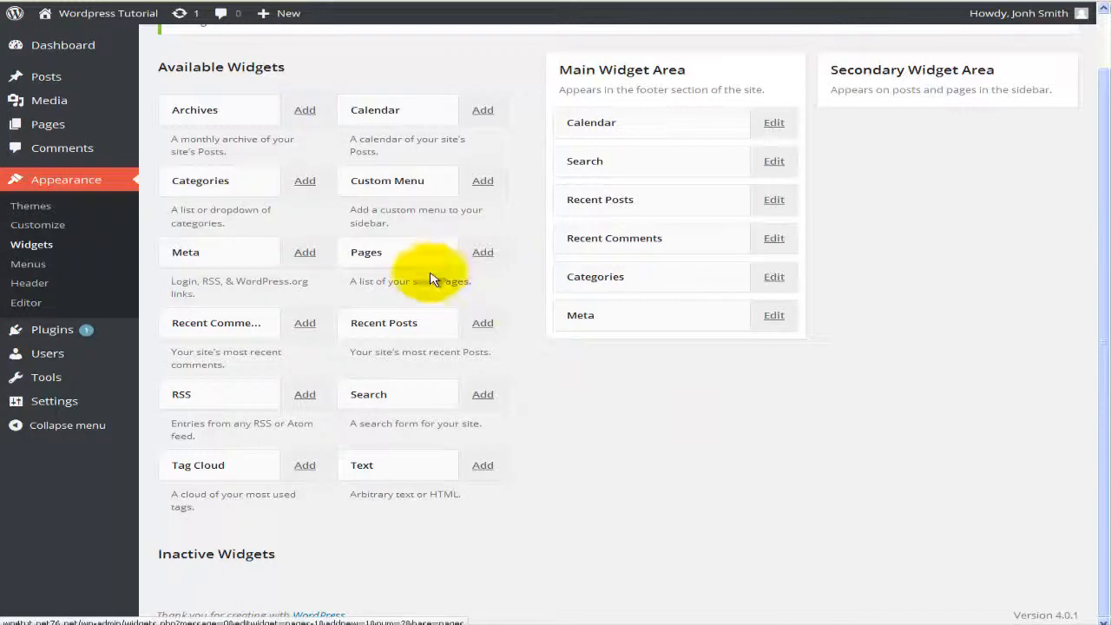
click(482, 254)
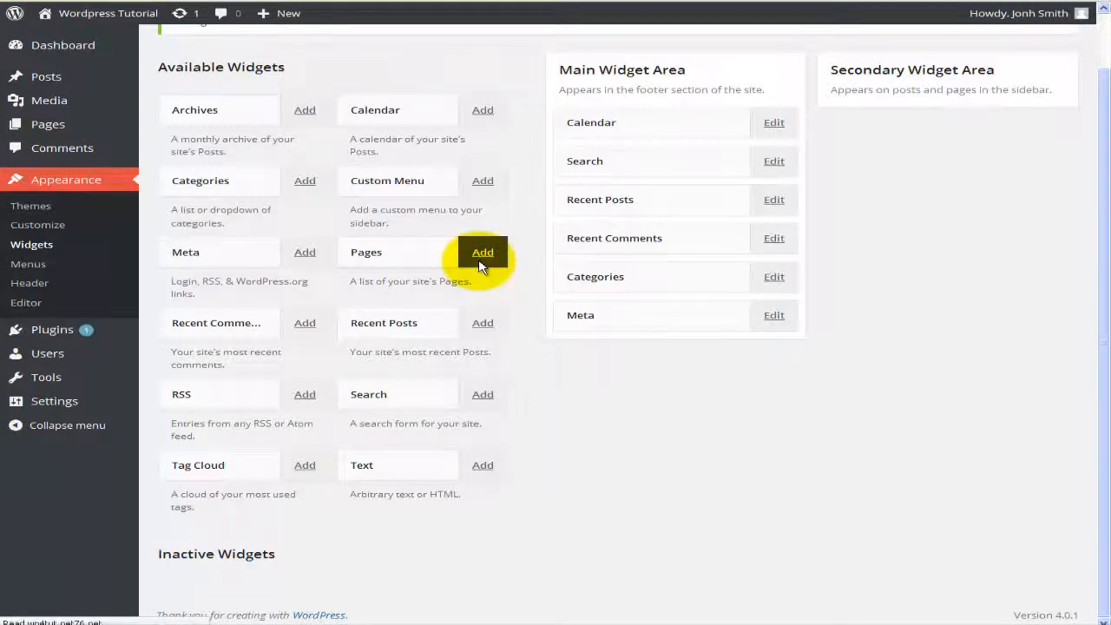
click(533, 130)
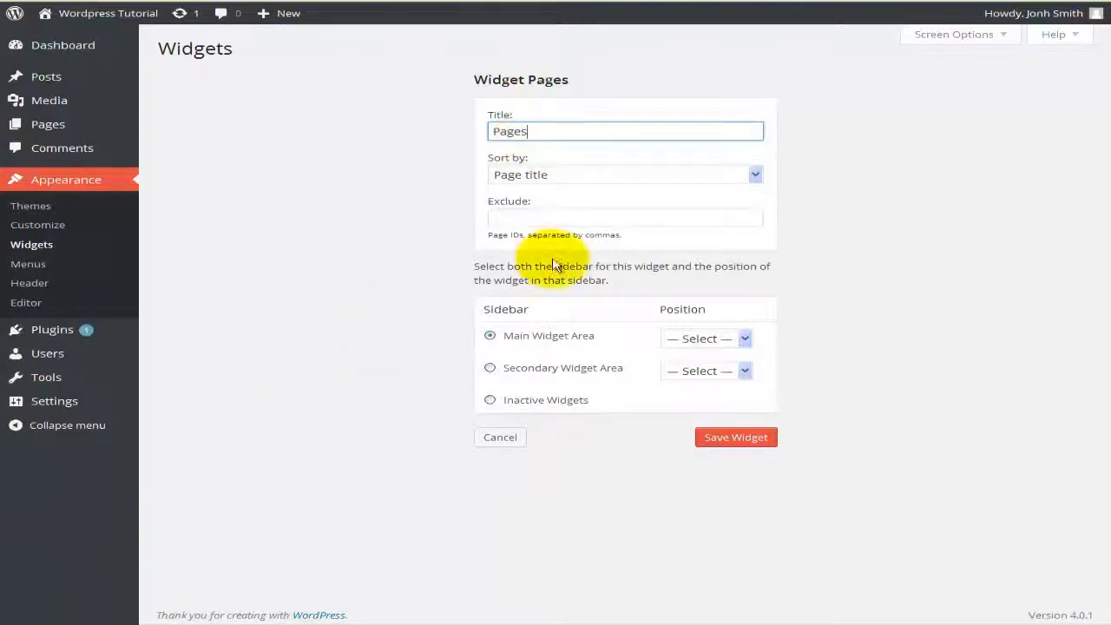
click(617, 173)
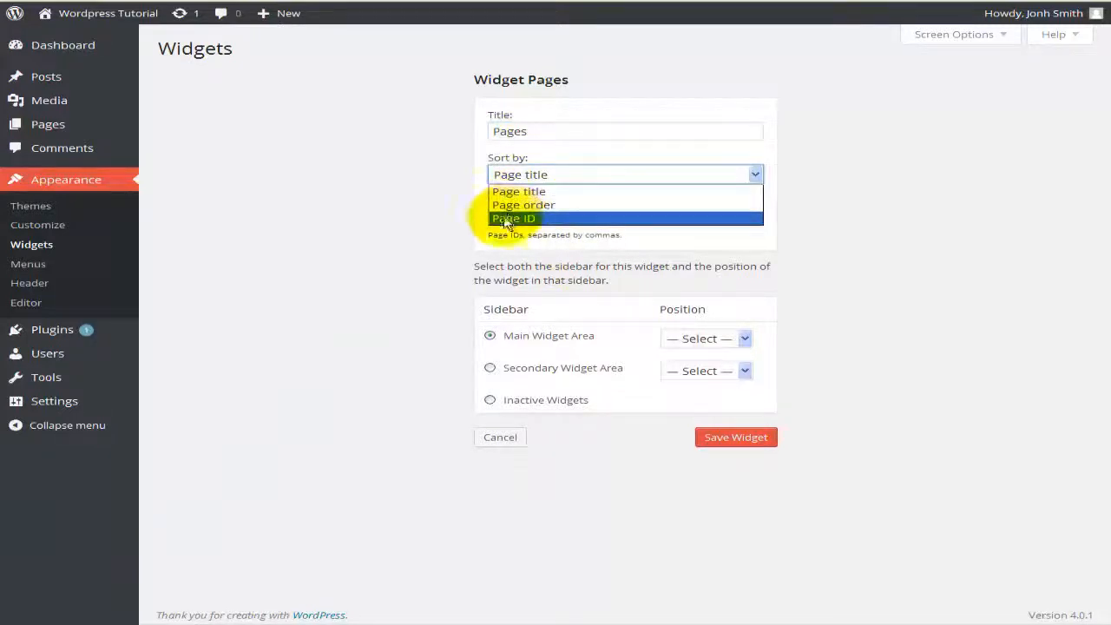
click(403, 224)
click(540, 216)
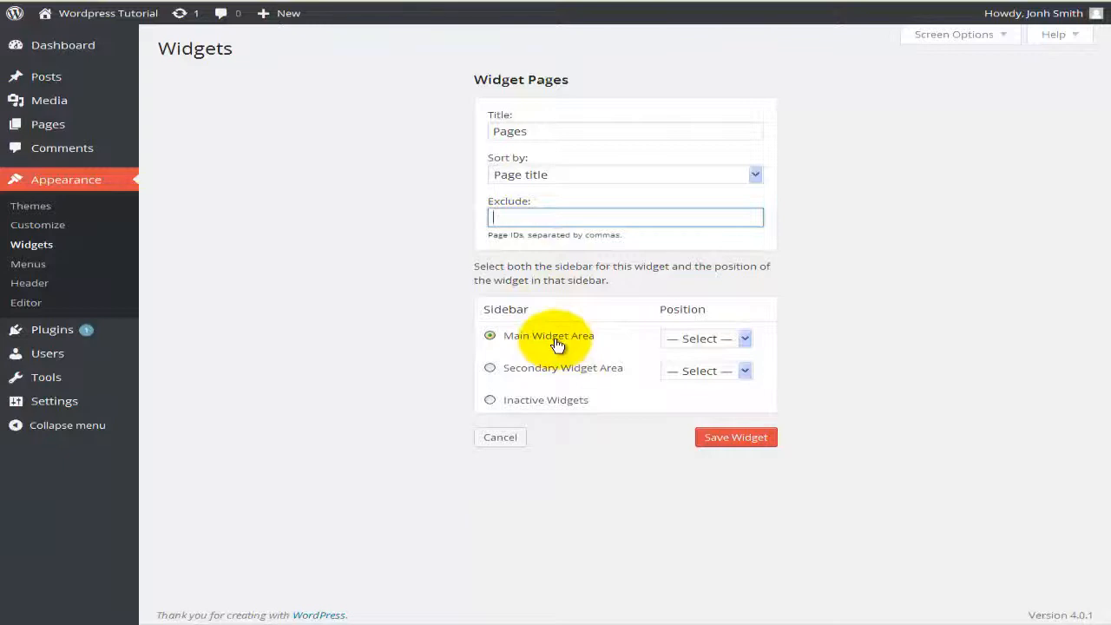
click(531, 371)
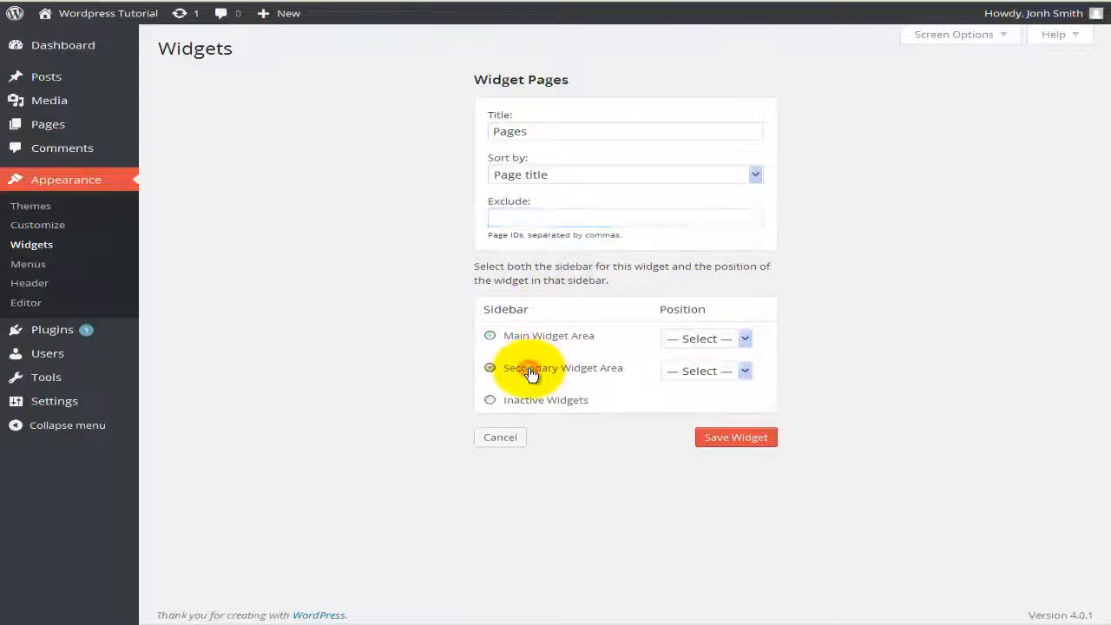
click(739, 373)
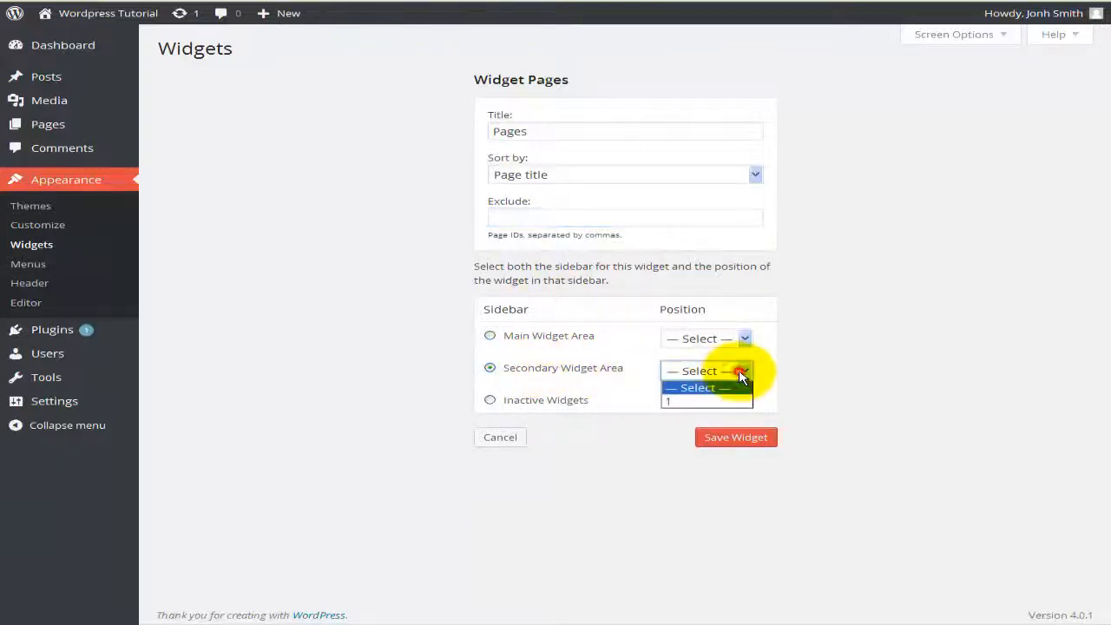
click(682, 402)
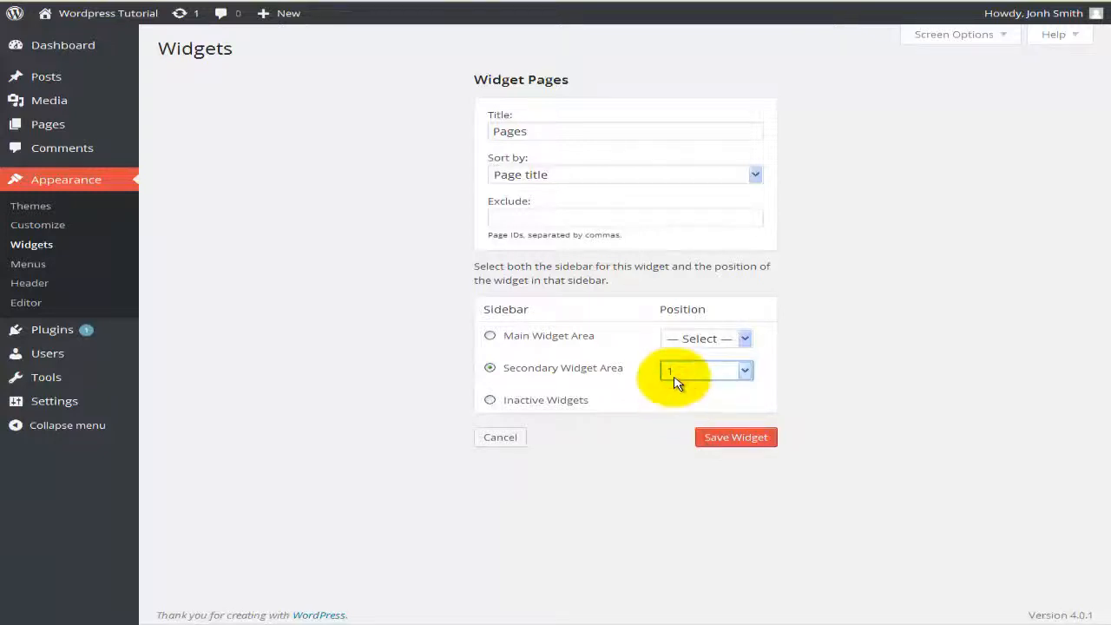
click(736, 438)
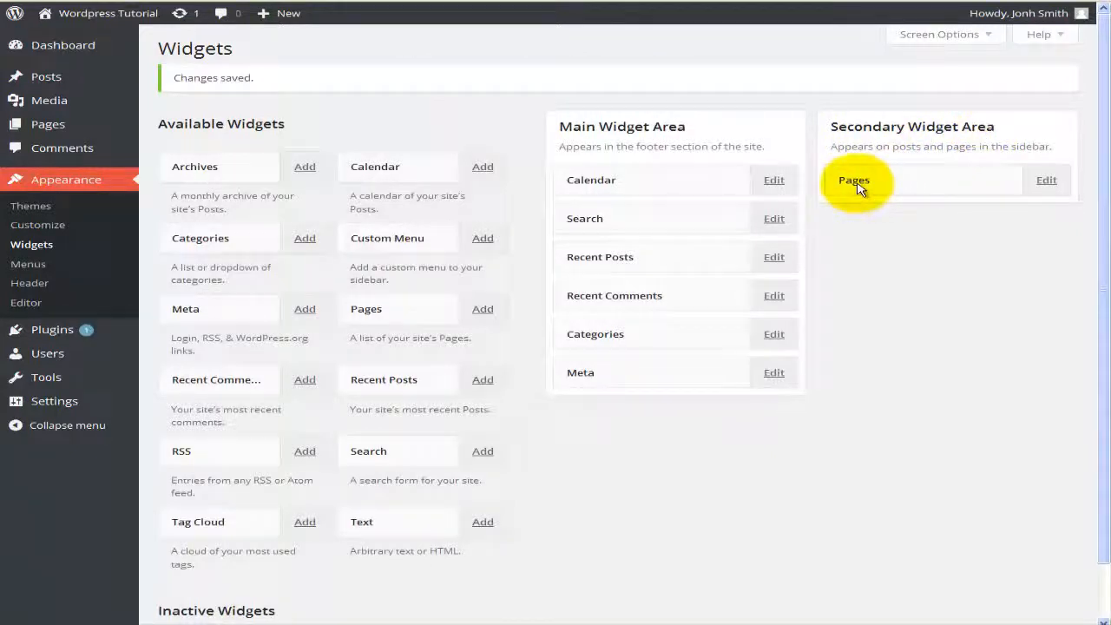
Step: Check the live sidebar lists Sample Page and Welcome Page, then return to Widgets
click(1043, 187)
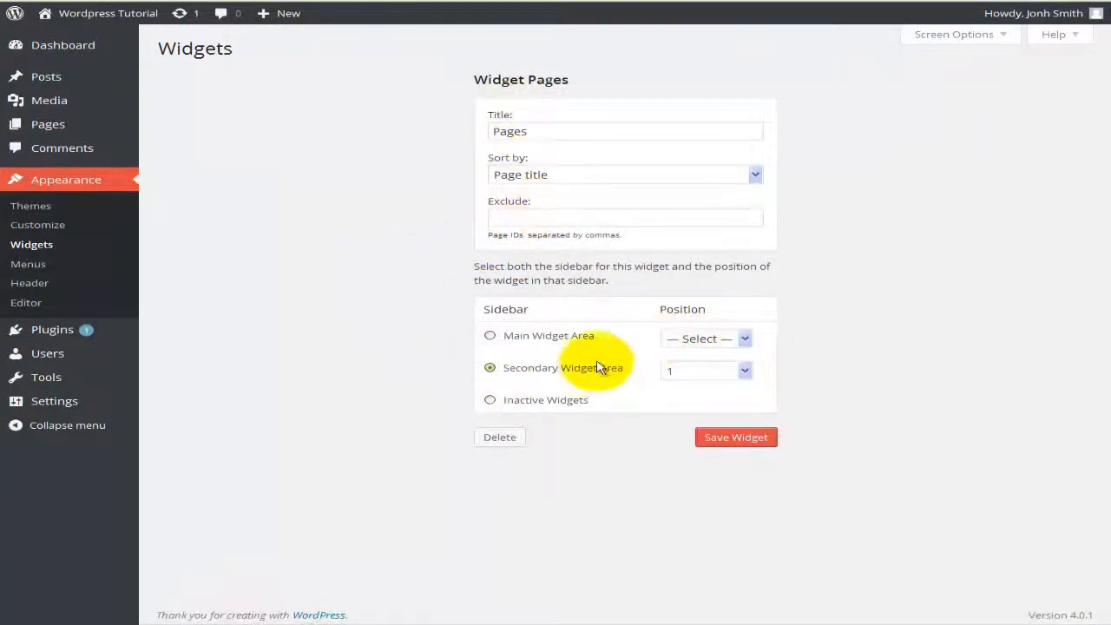
click(113, 15)
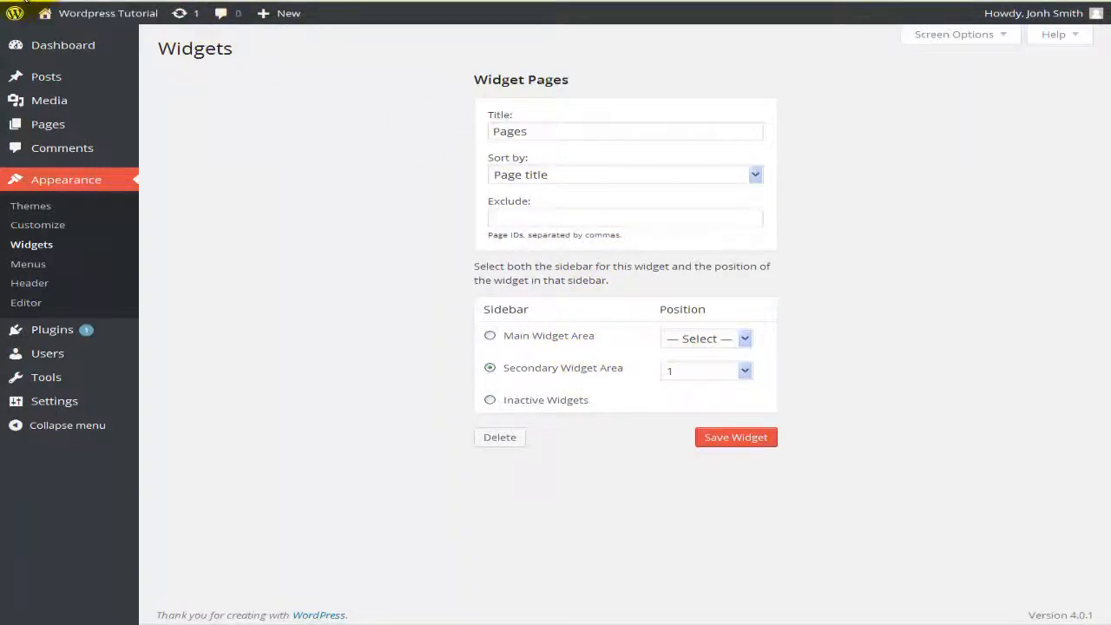
scroll(608, 281, up, 15)
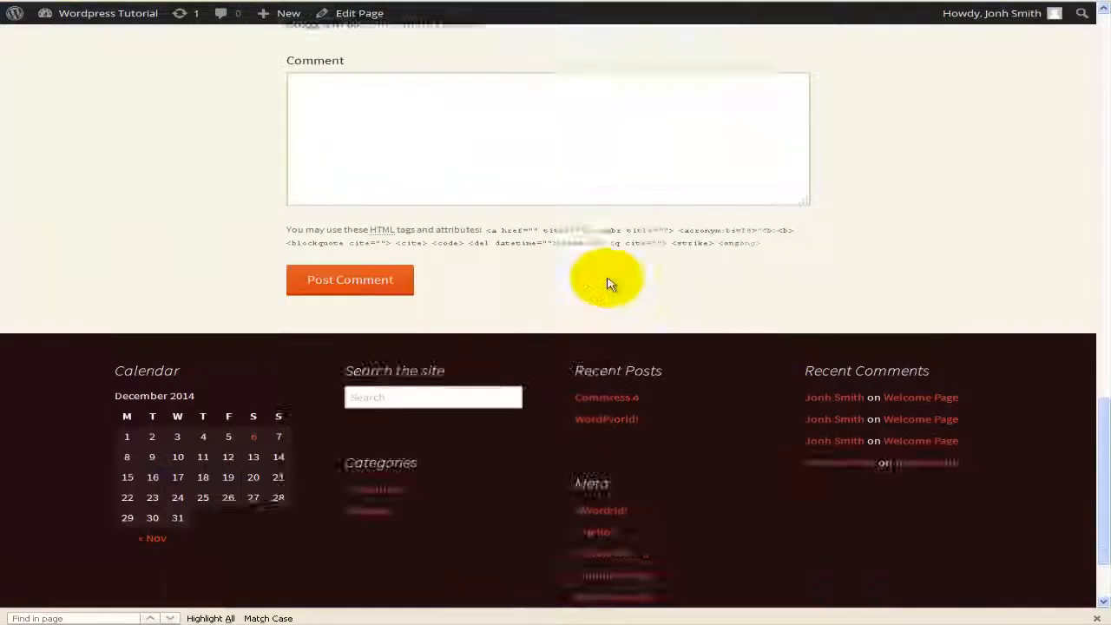
scroll(608, 280, up, 5)
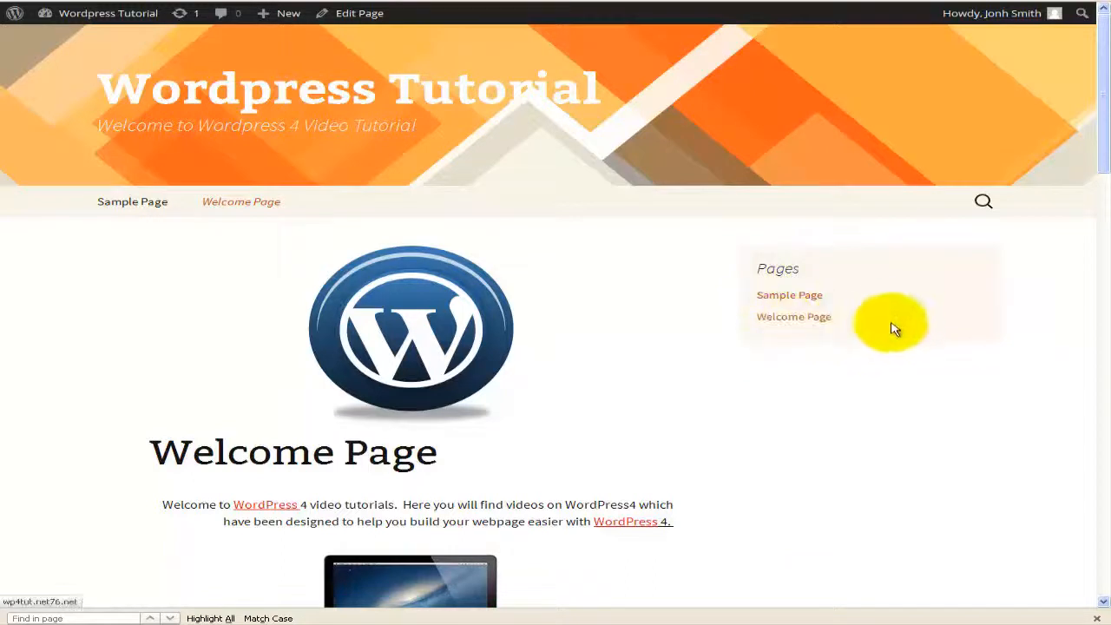
scroll(920, 295, down, 2)
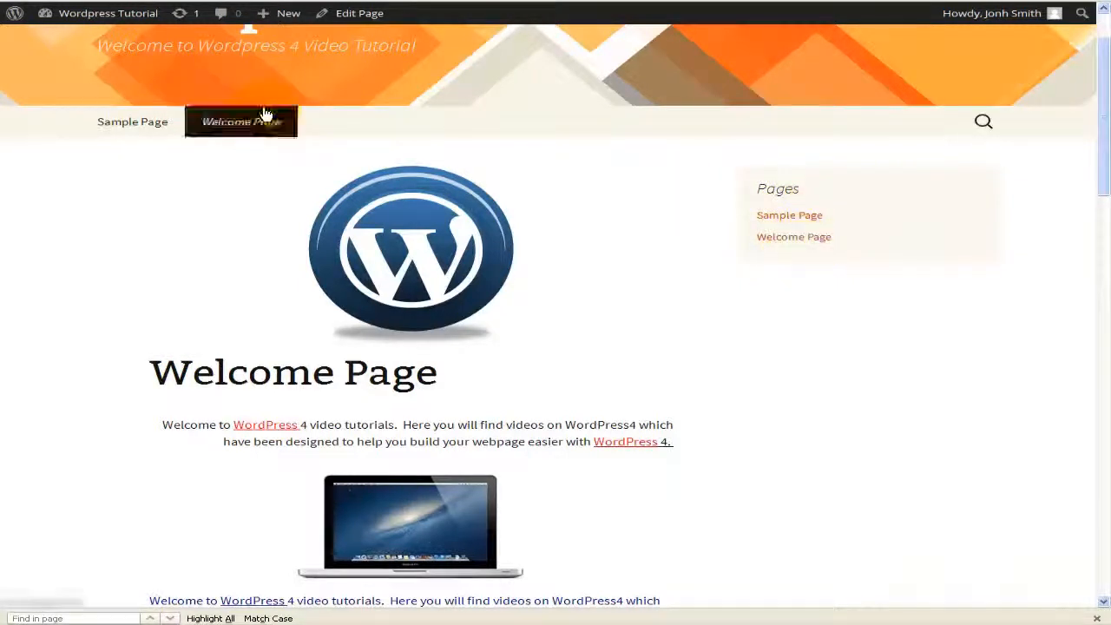
click(175, 2)
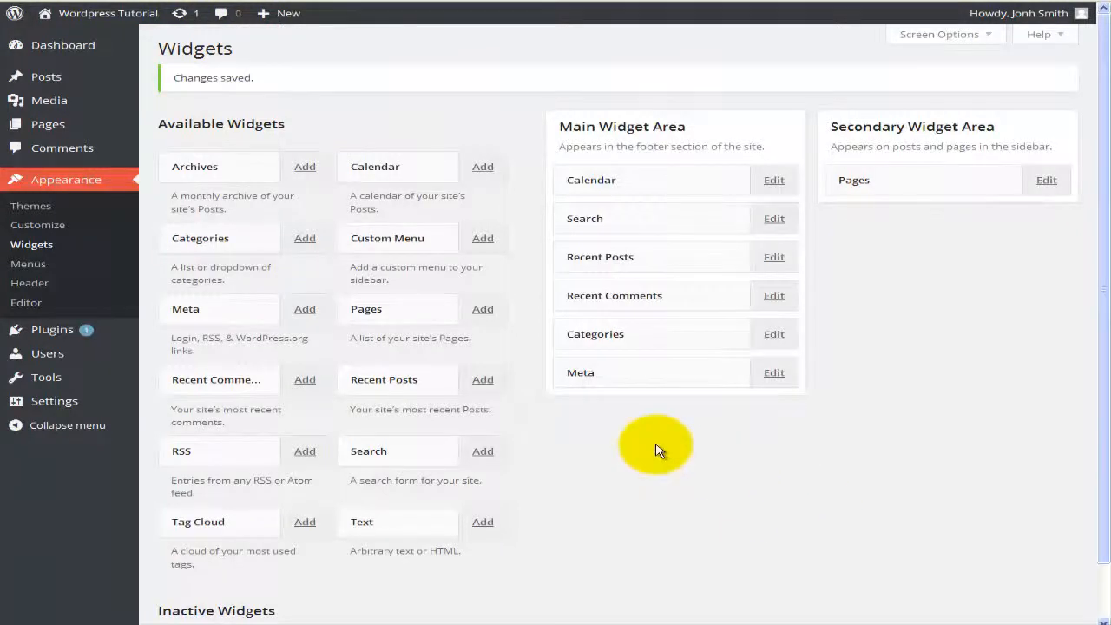
Step: Delete the Calendar widget from the Main Widget Area
scroll(732, 373, down, 1)
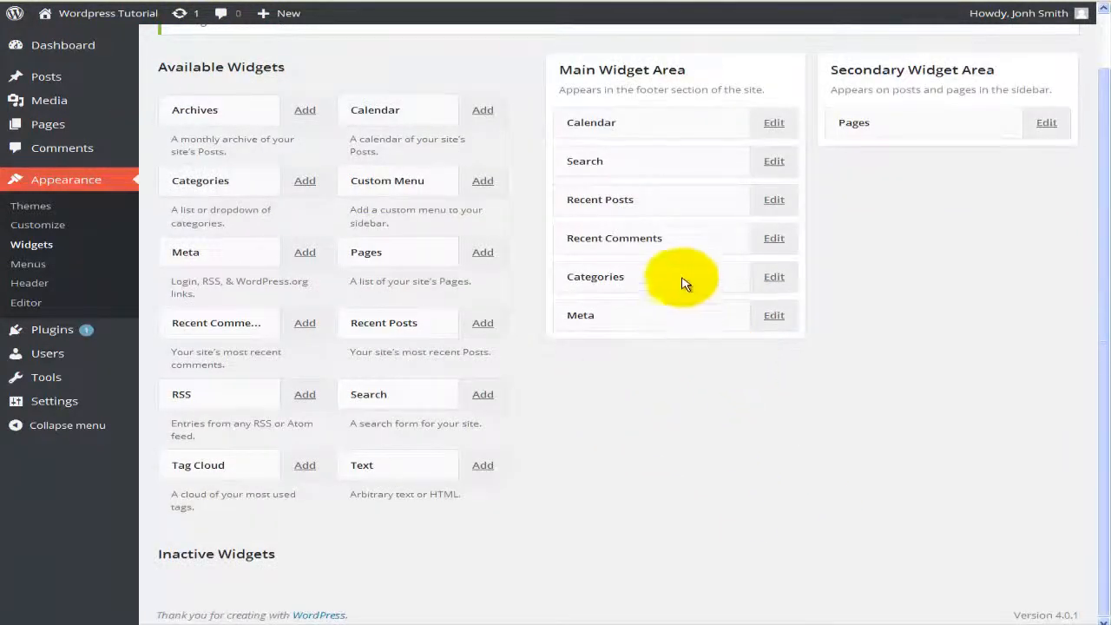
click(776, 125)
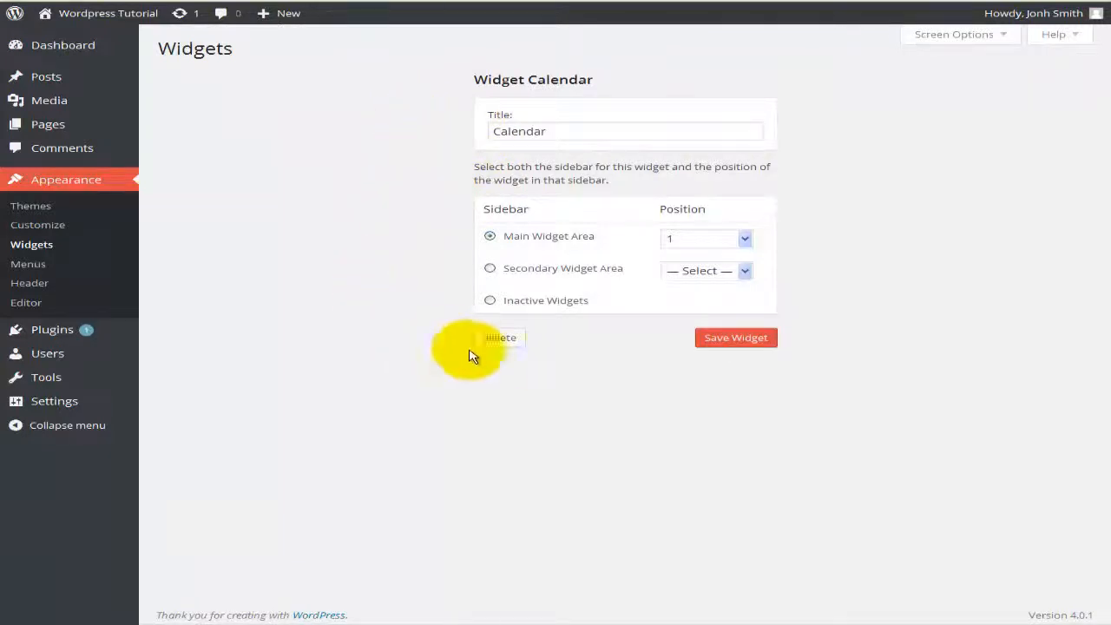
click(510, 349)
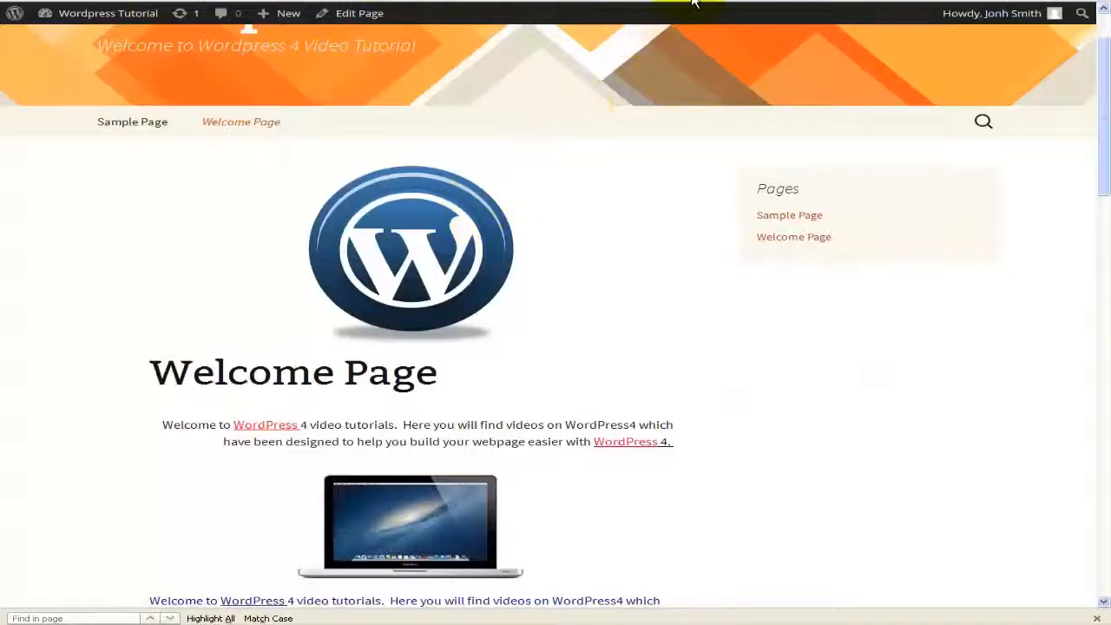
Step: Check the live site's footer without the calendar, then return to the Widgets page
click(704, 47)
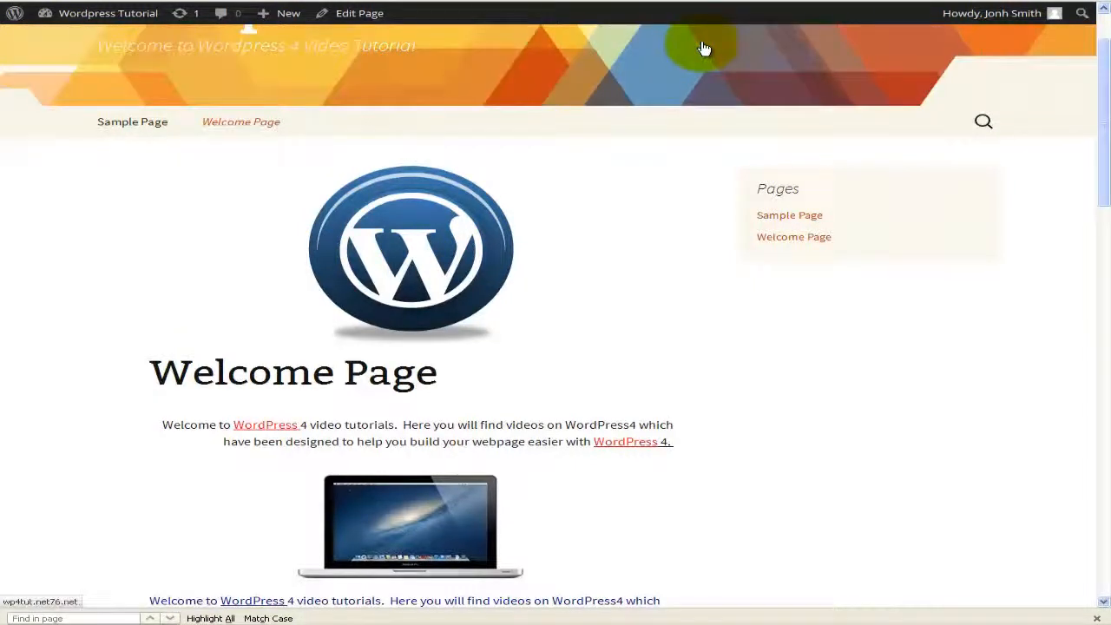
key(End)
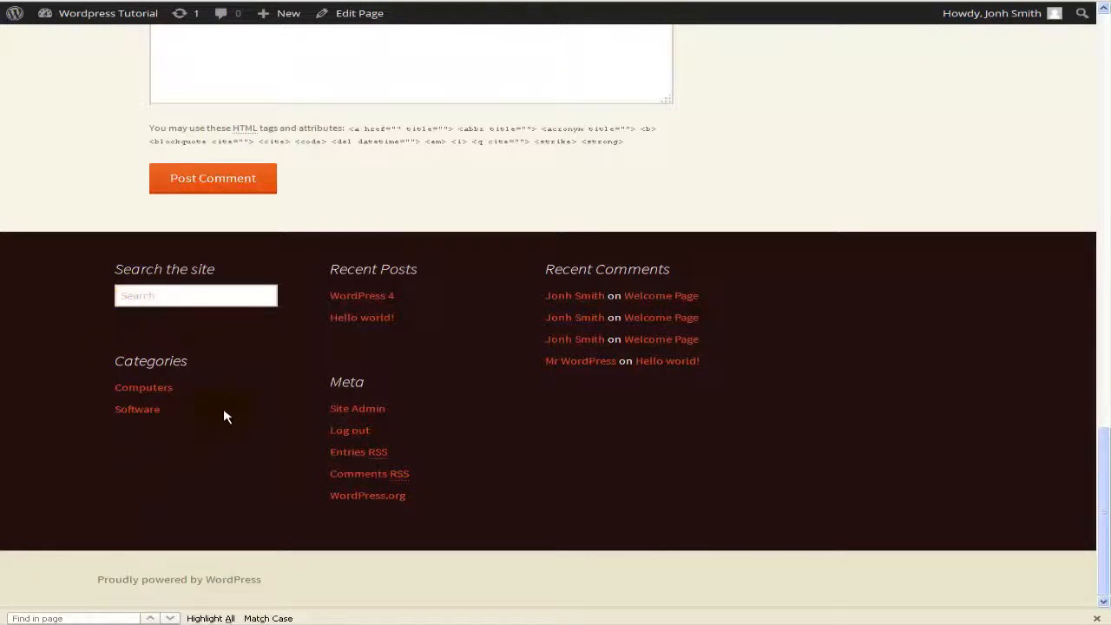
click(223, 49)
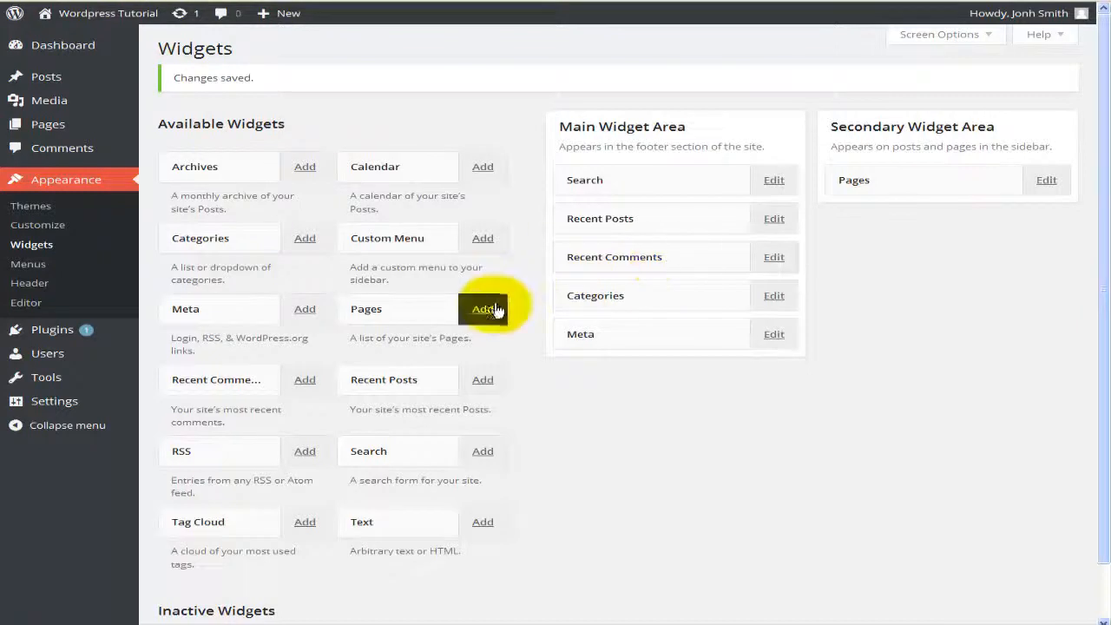
Step: Save a Calendar widget titled 'Calendar' in the Secondary Widget Area at position 2
click(488, 169)
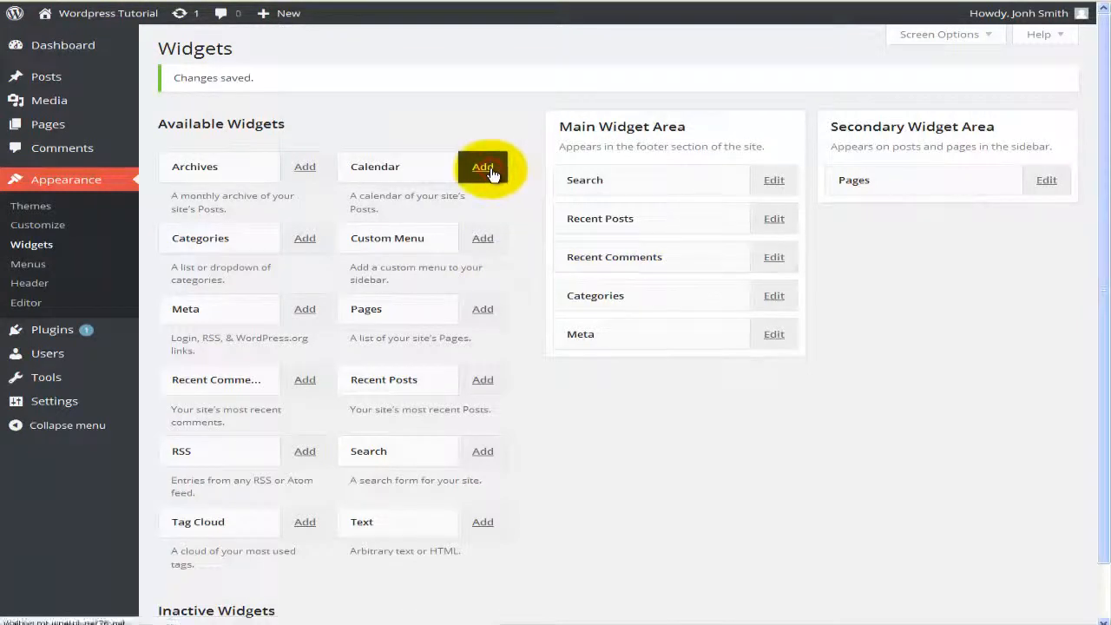
click(591, 133)
text(Ca)
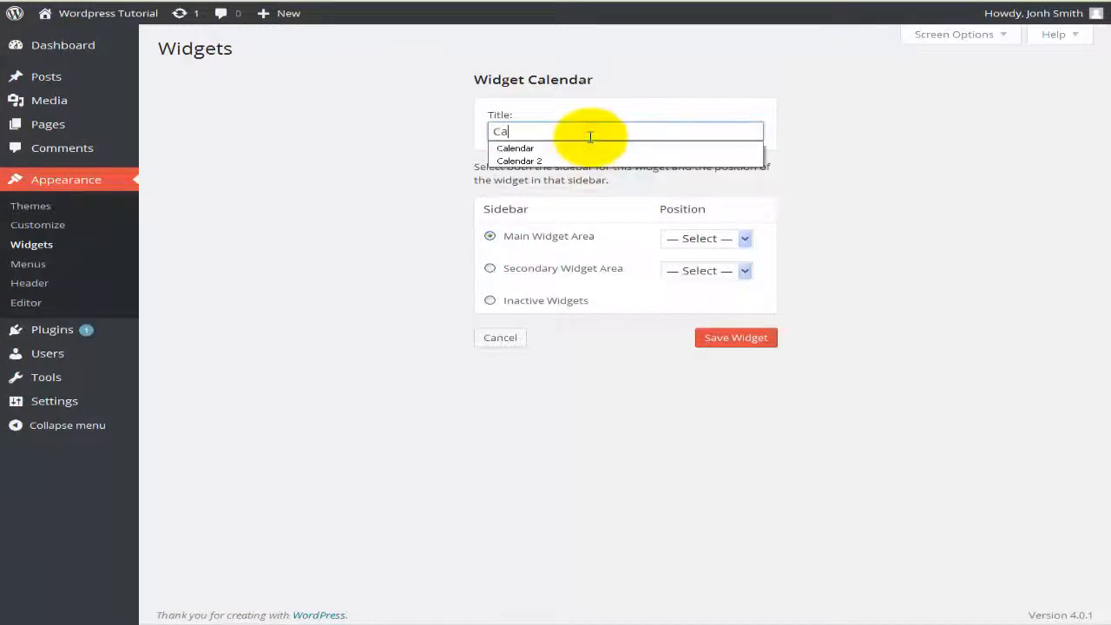
text(lendar)
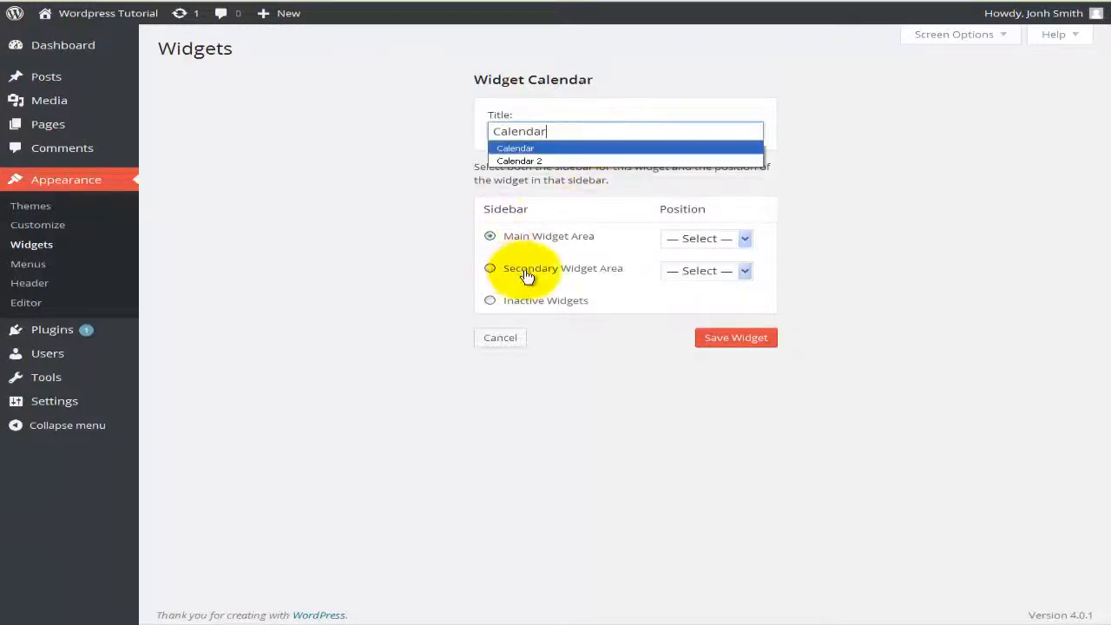
click(527, 274)
click(742, 271)
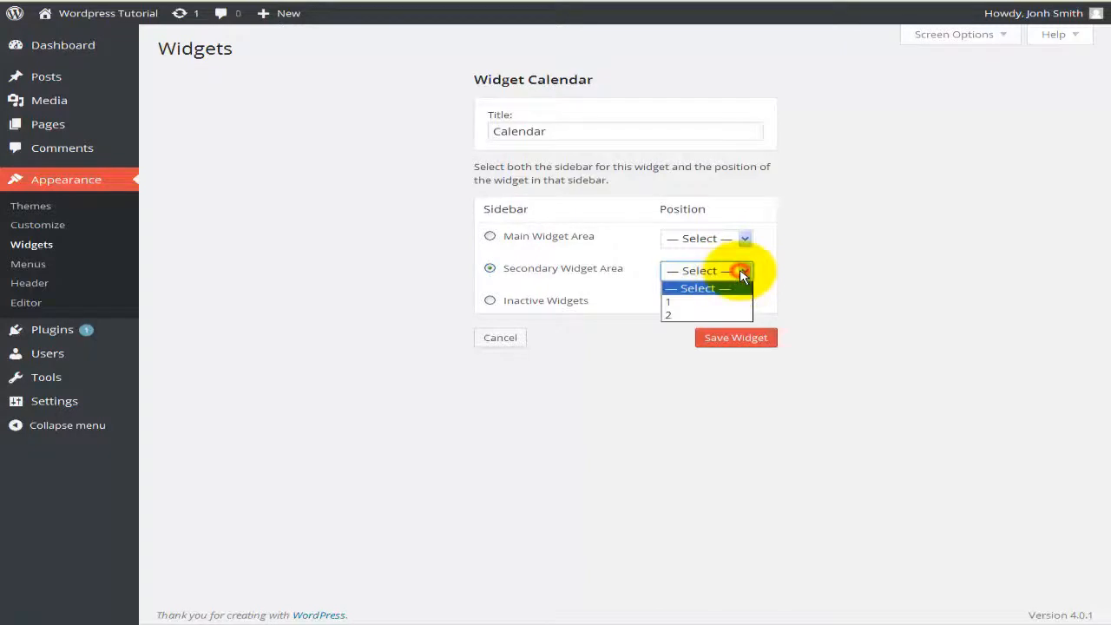
click(674, 312)
click(738, 347)
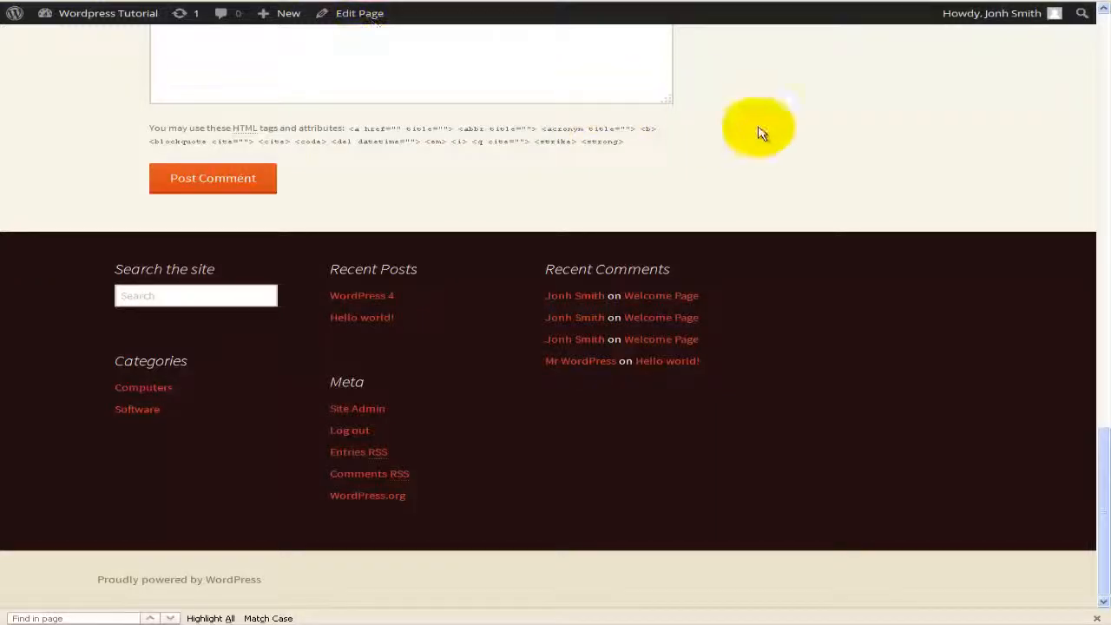
Step: Scroll through the live site and select the Pages and Calendar sidebar headings
scroll(710, 17, up, 3)
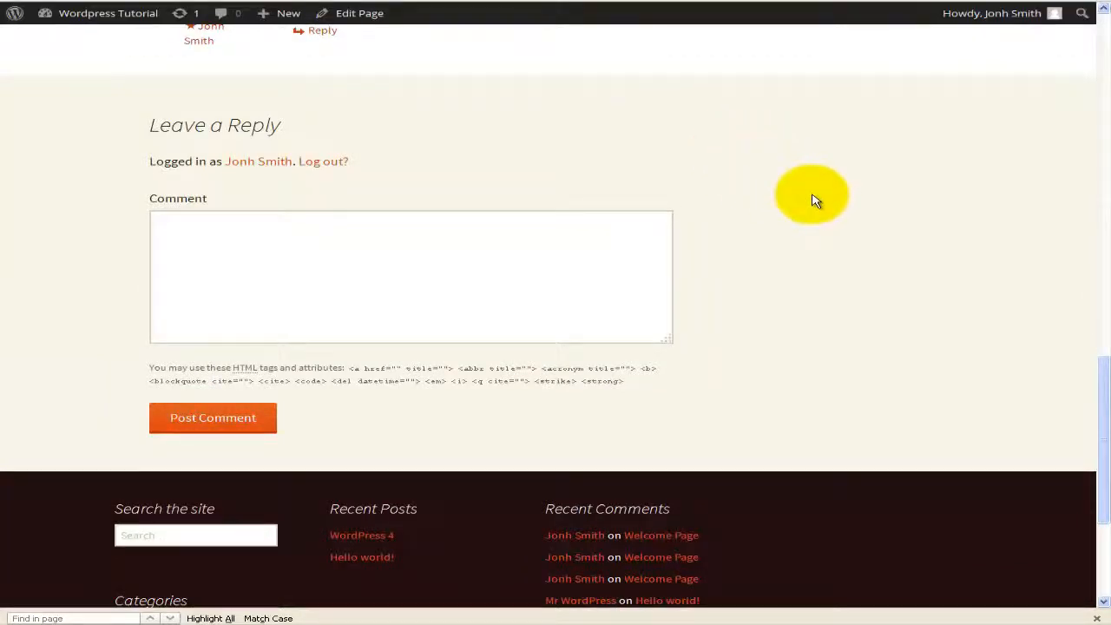
scroll(817, 200, up, 5)
scroll(817, 200, up, 10)
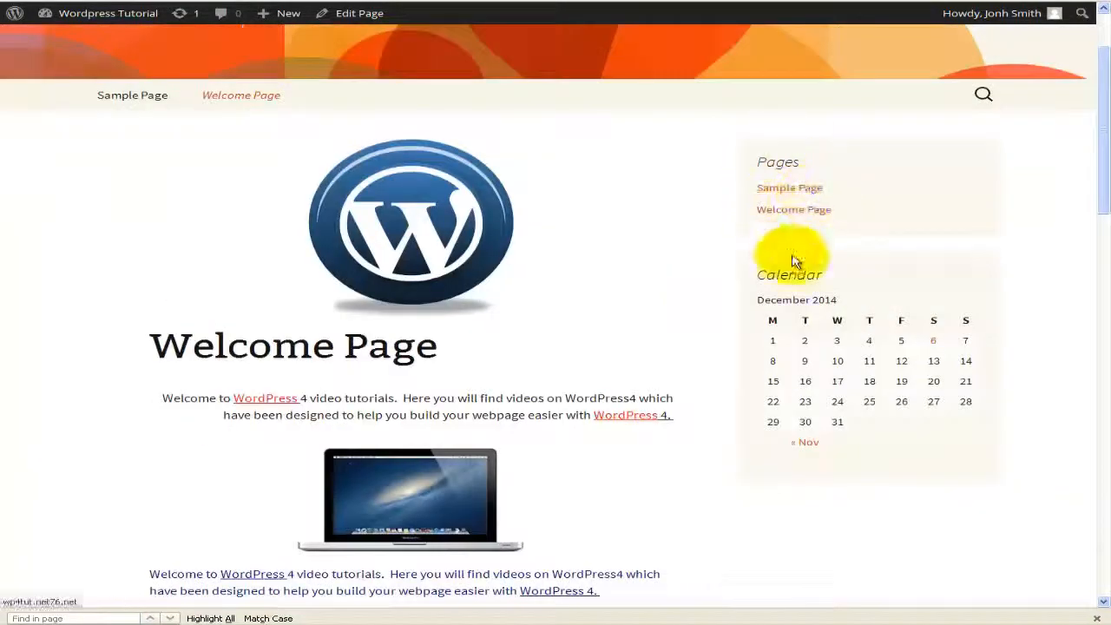
scroll(694, 257, up, 2)
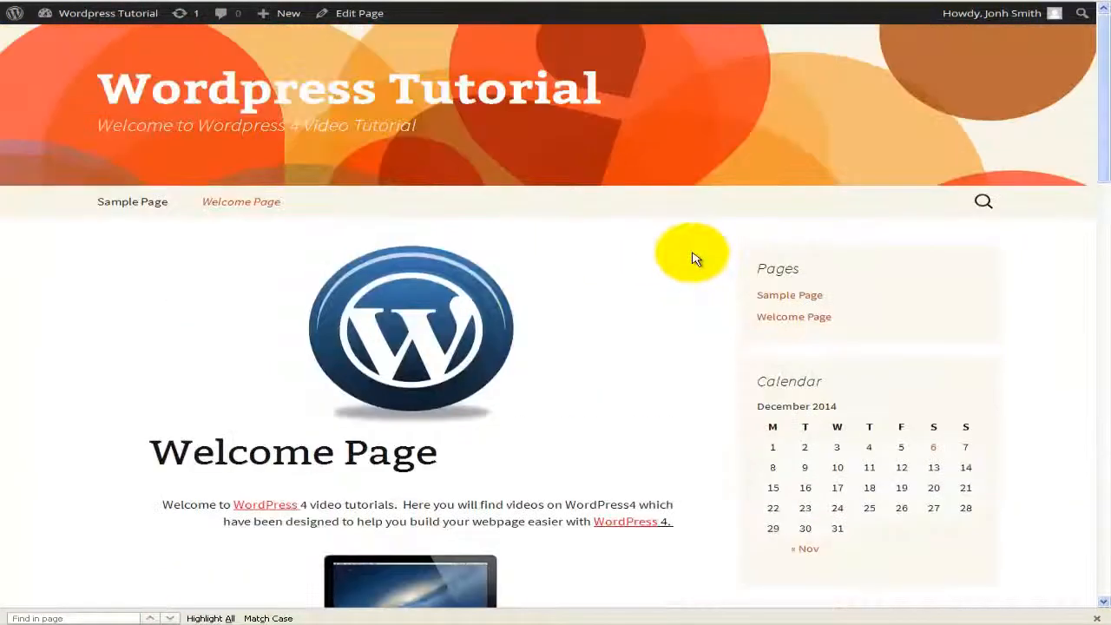
scroll(693, 264, down, 4)
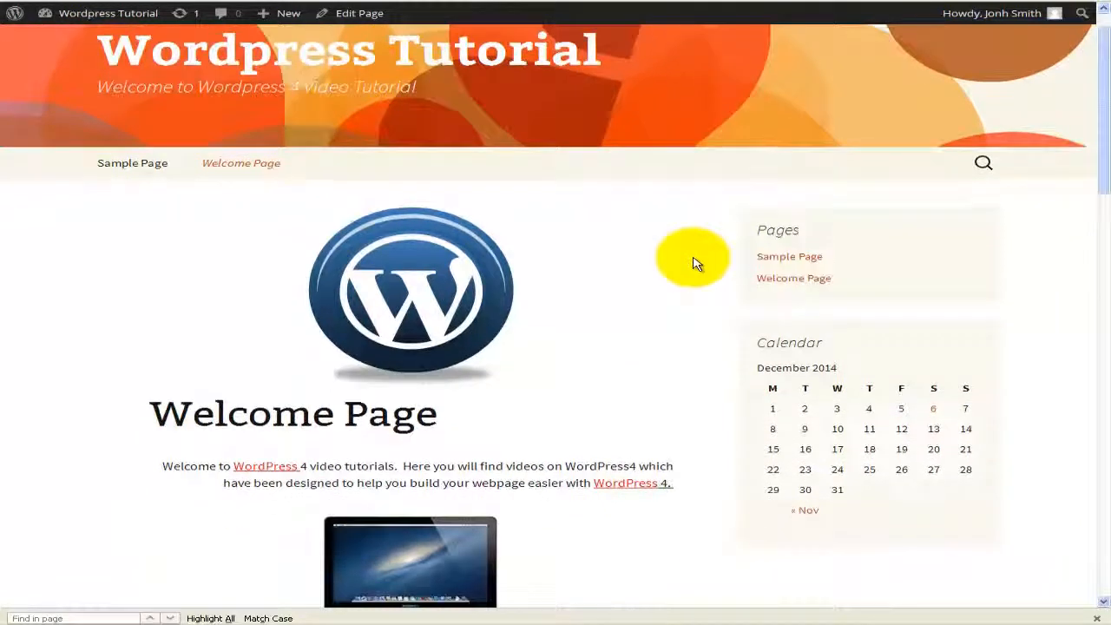
scroll(695, 262, down, 10)
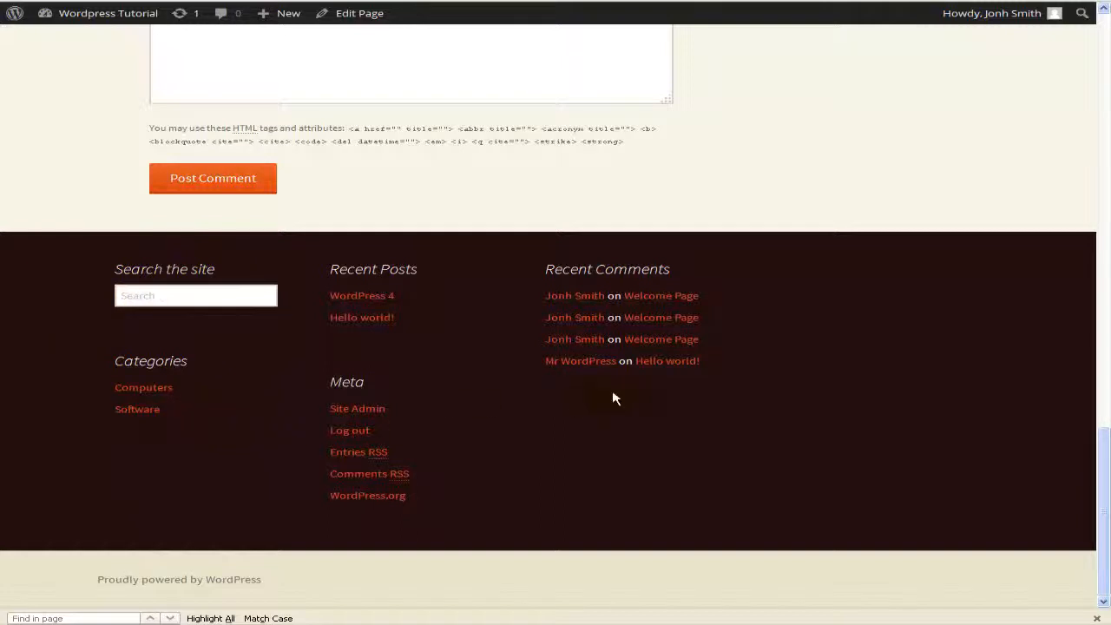
scroll(689, 391, up, 20)
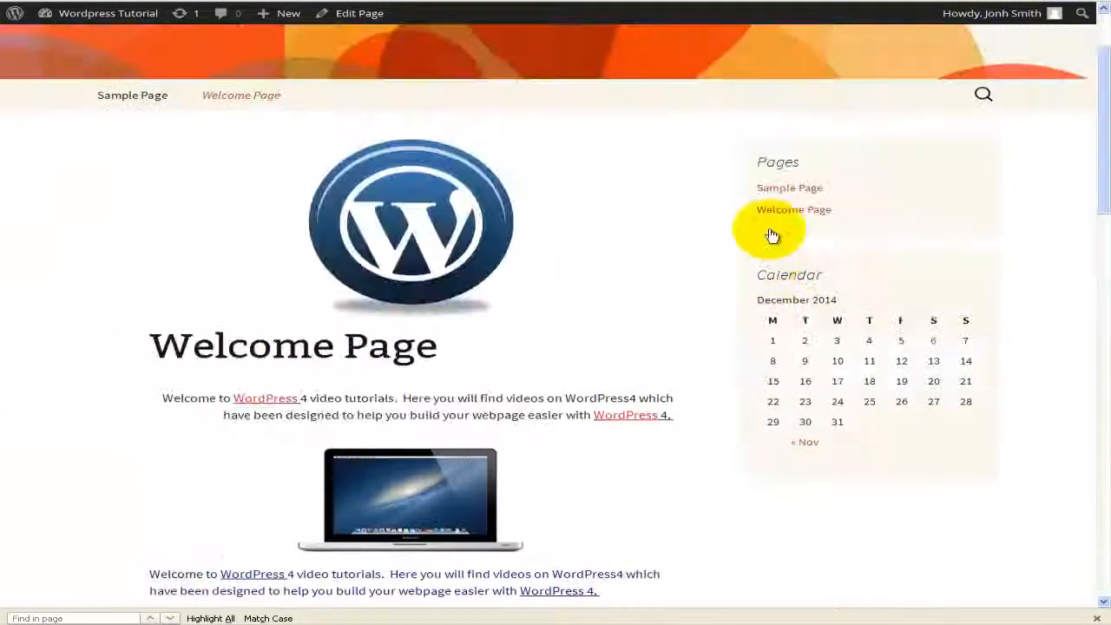
double_click(791, 159)
double_click(792, 274)
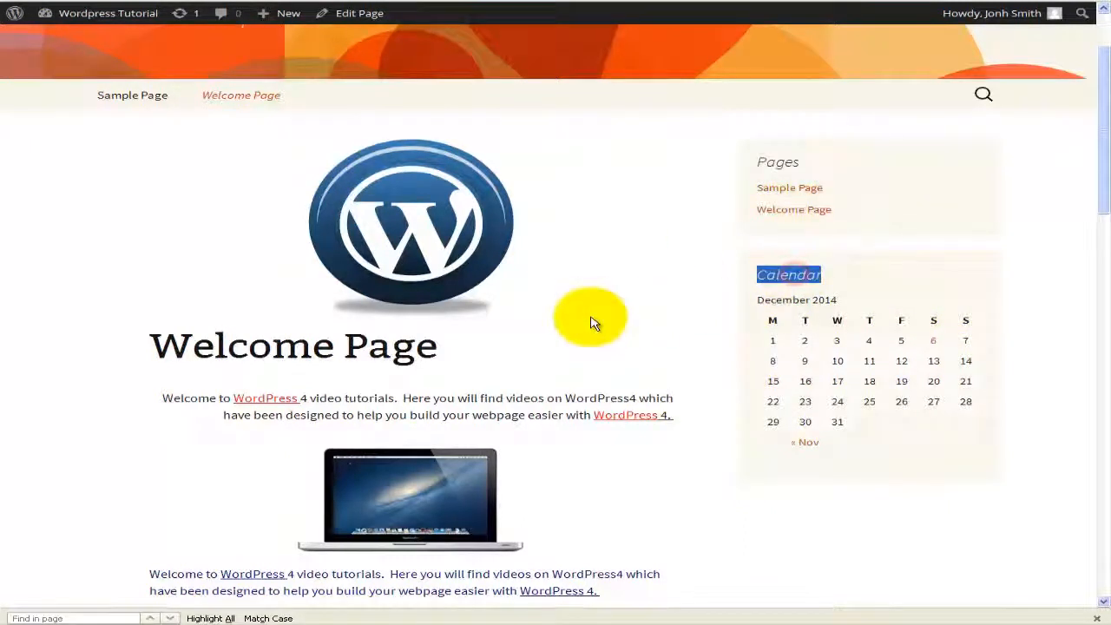
scroll(591, 323, up, 2)
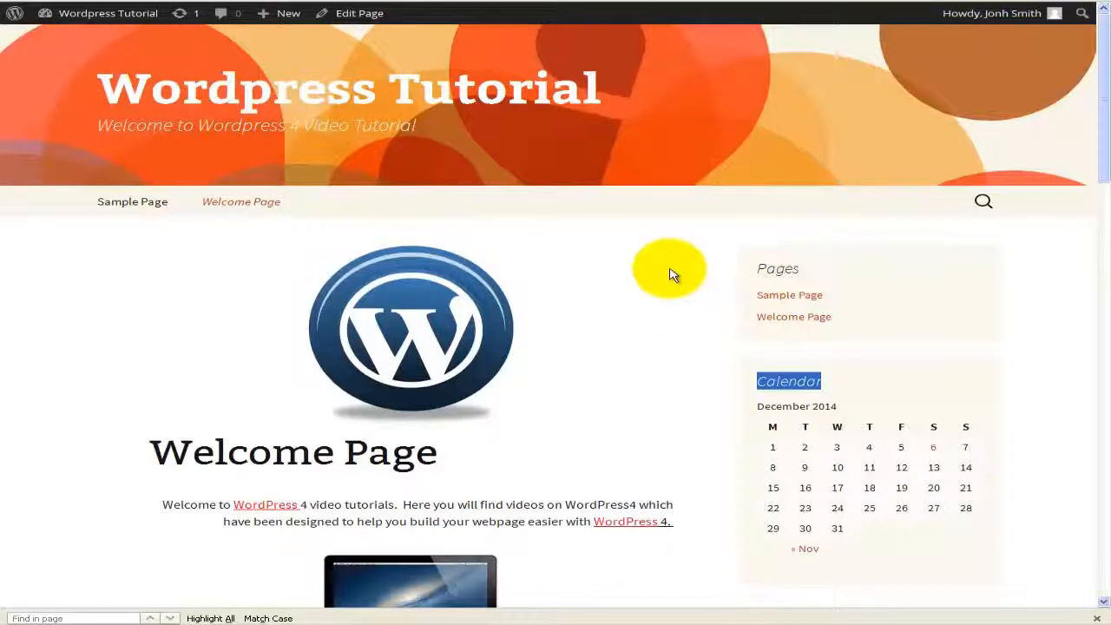
double_click(779, 267)
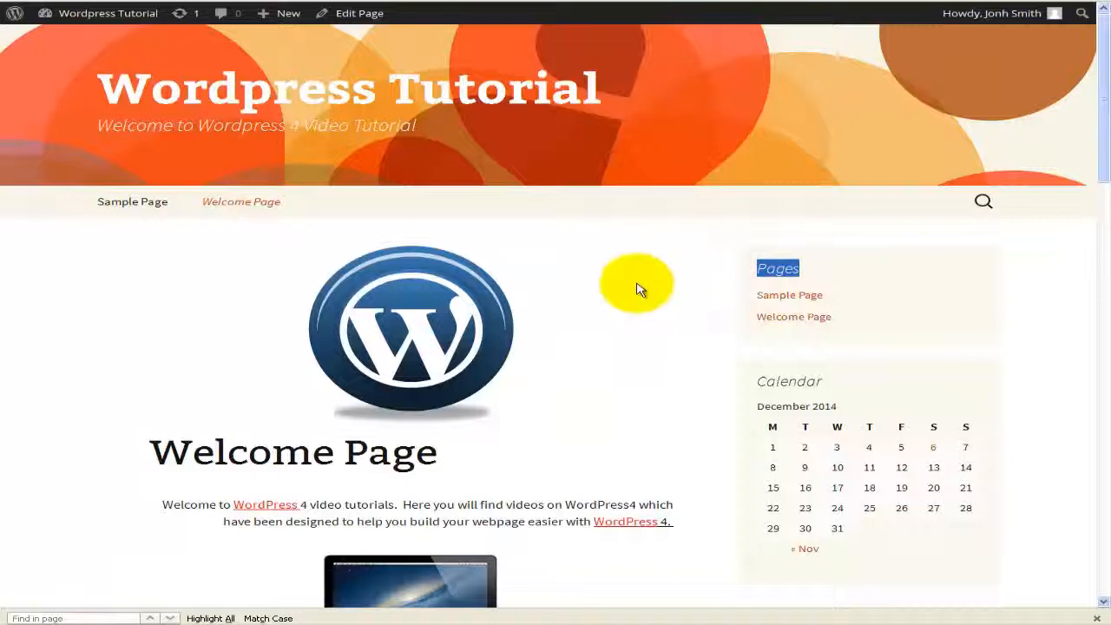
Step: Open the Sample Page and look over its posts and footer widgets
click(123, 212)
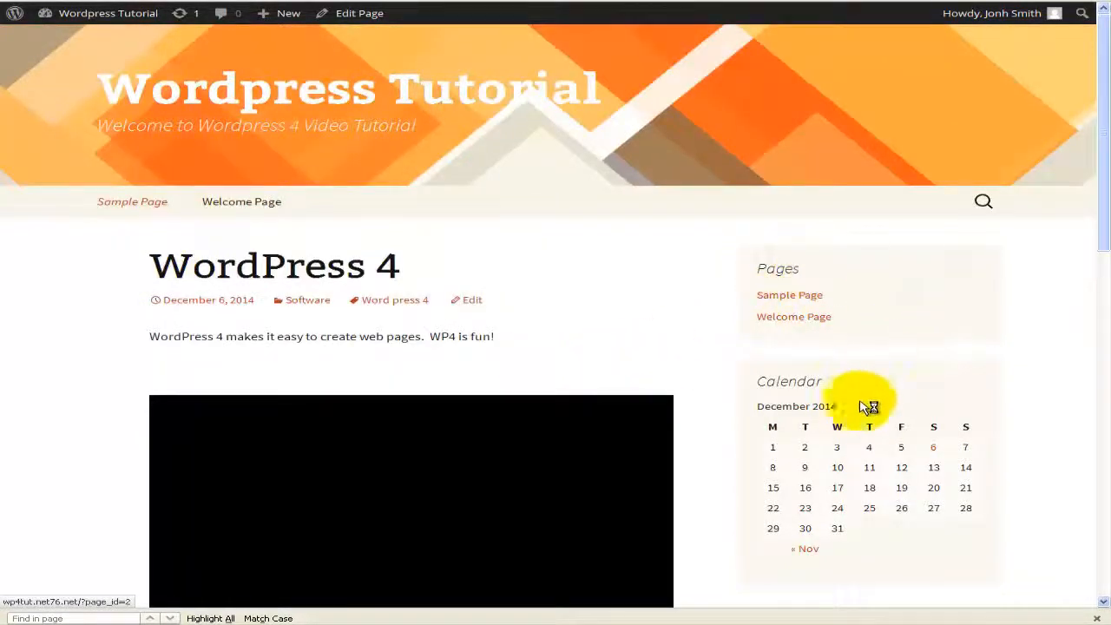
scroll(864, 420, down, 10)
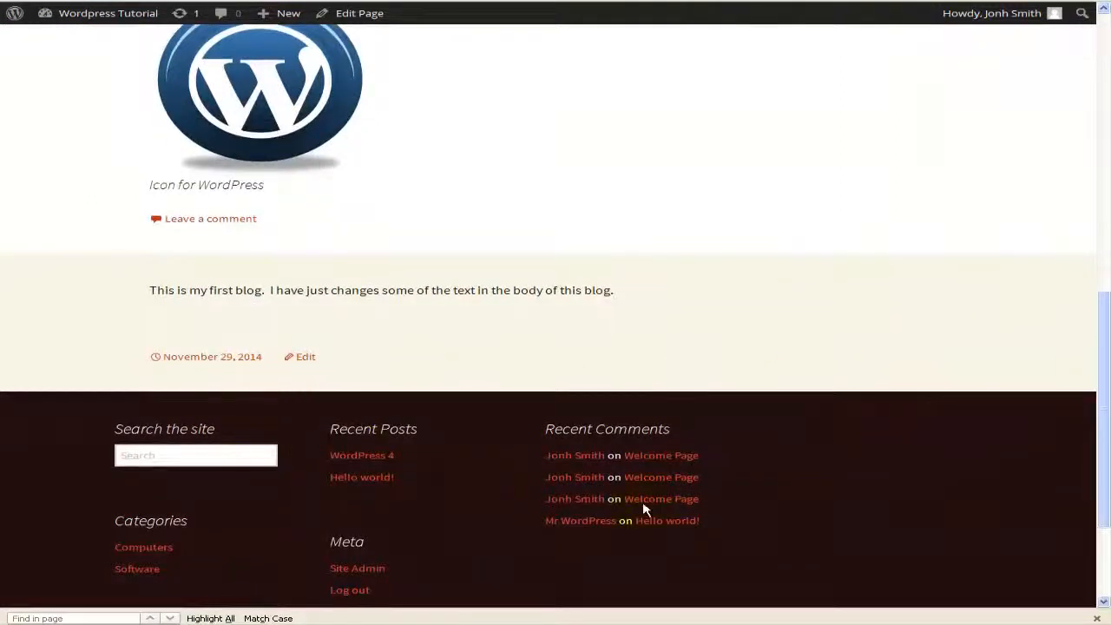
scroll(231, 142, up, 1)
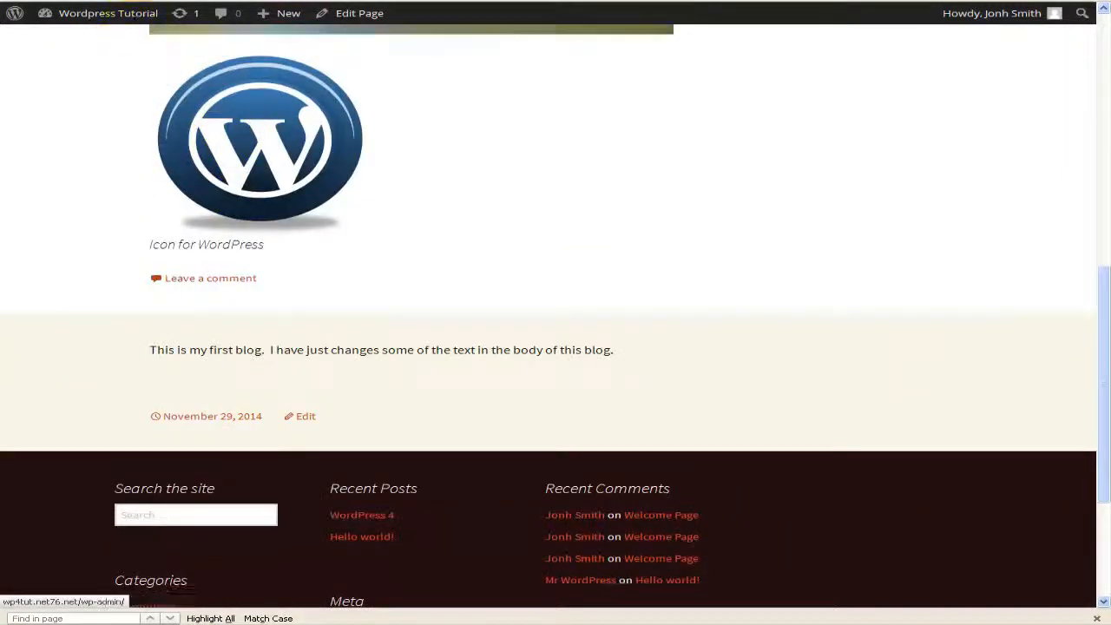
Step: Go to the admin area and bring up the Edit Menus screen for Menu 1
click(150, 1)
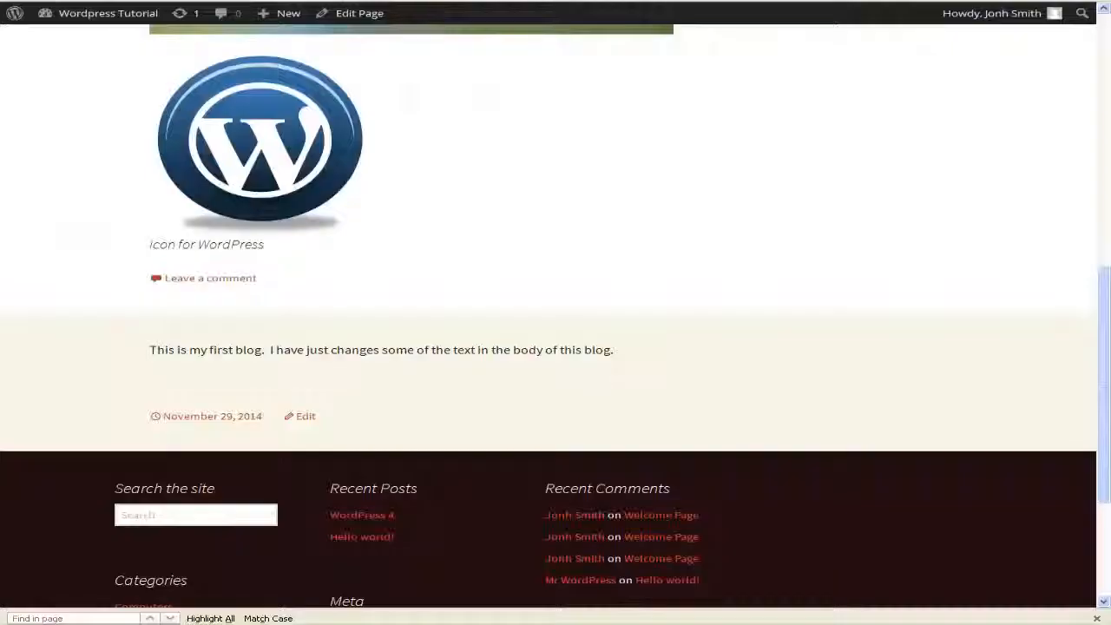
scroll(339, 302, up, 10)
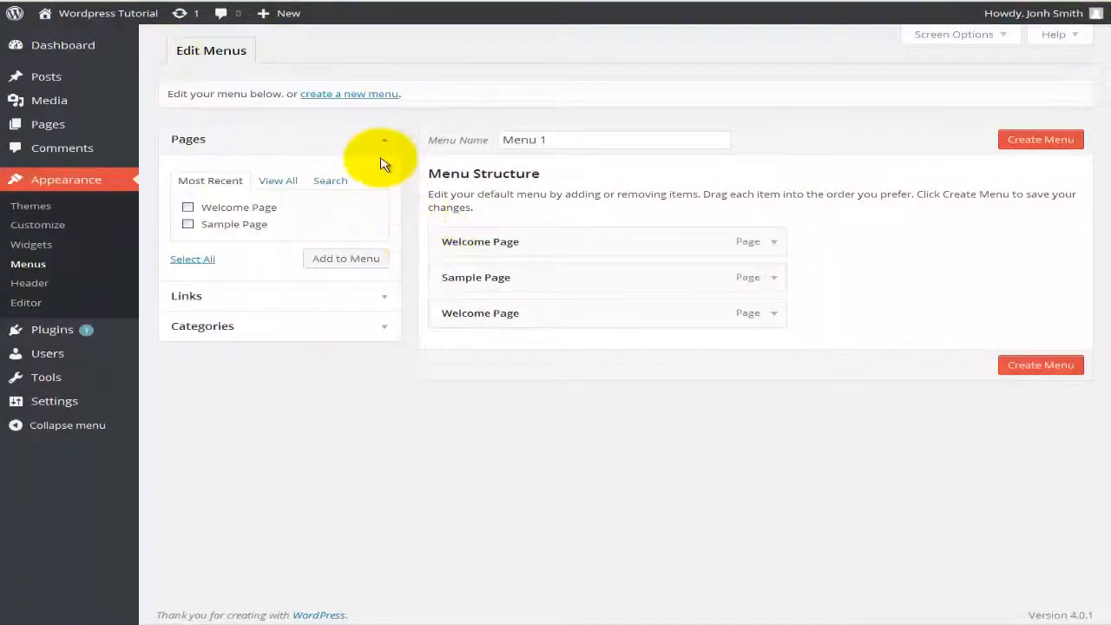
Step: Create a new menu named 'Menu 2'
click(353, 98)
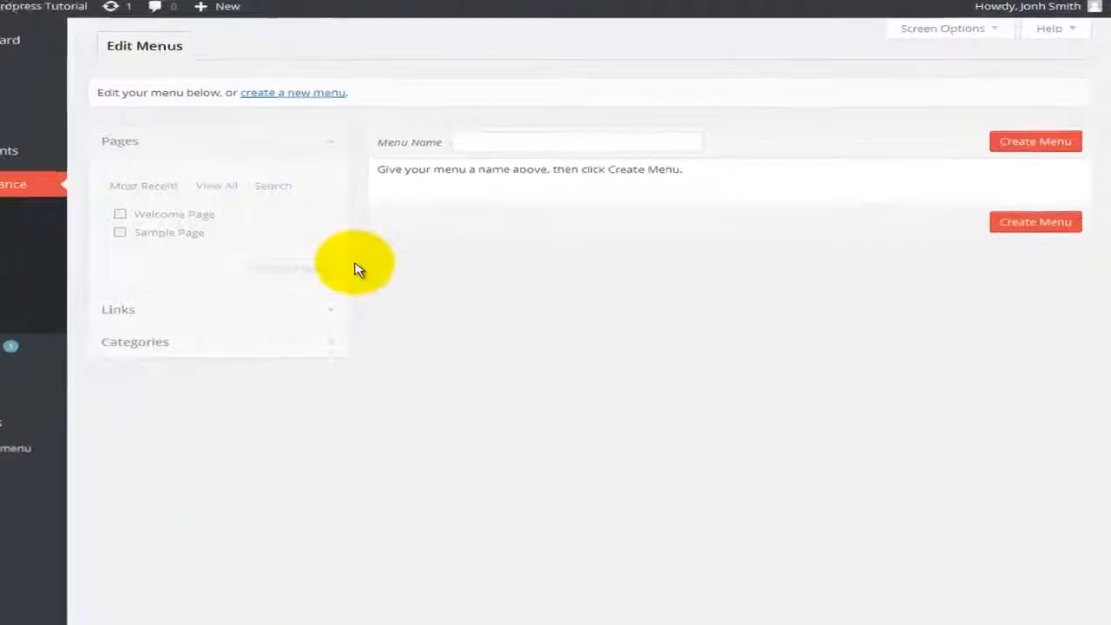
click(460, 140)
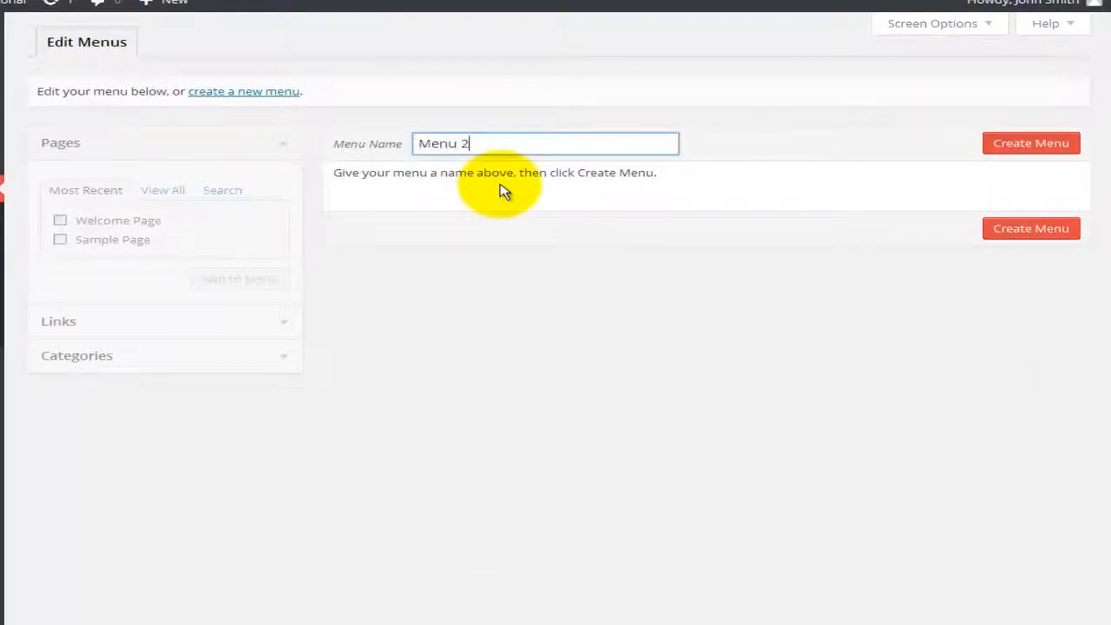
click(1021, 150)
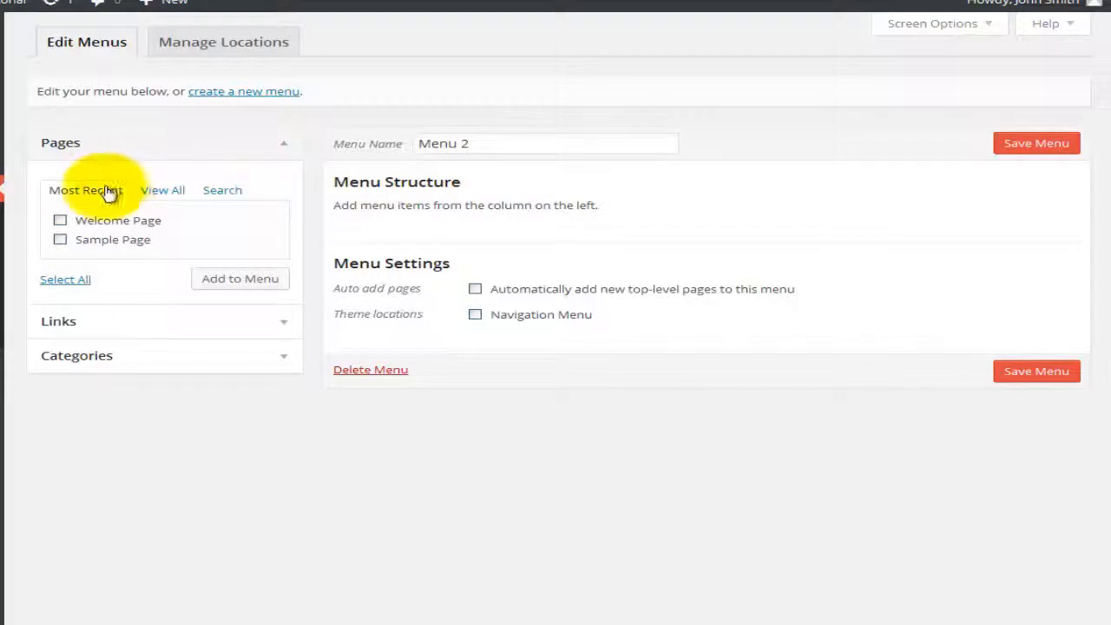
Step: Tick Home: Welcome Page, Sample Page and Welcome Page from all pages
click(164, 198)
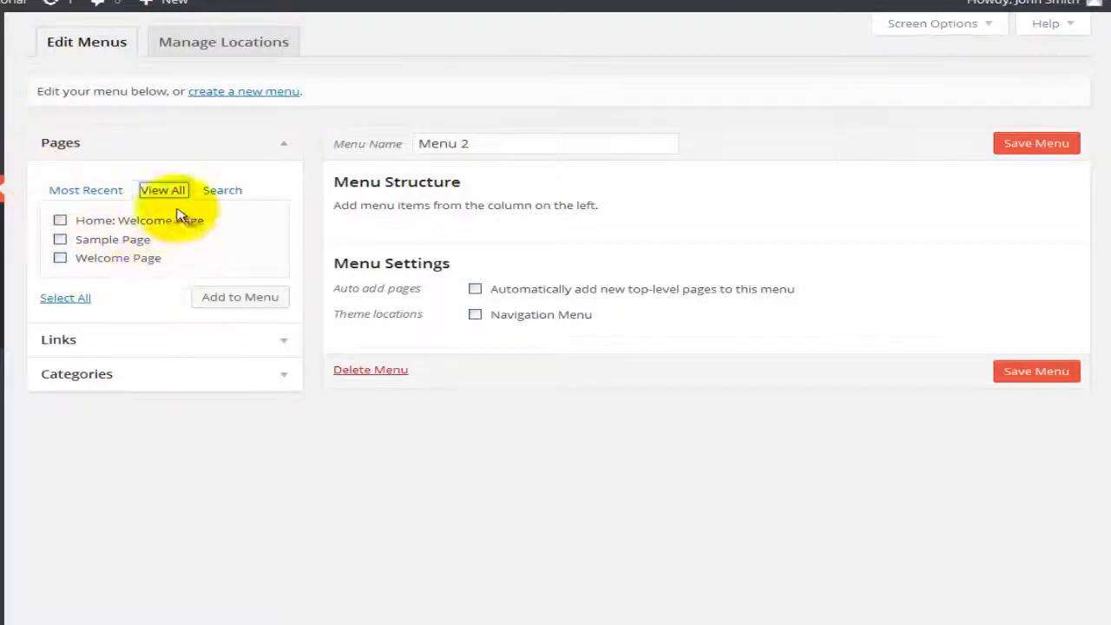
click(61, 221)
click(60, 241)
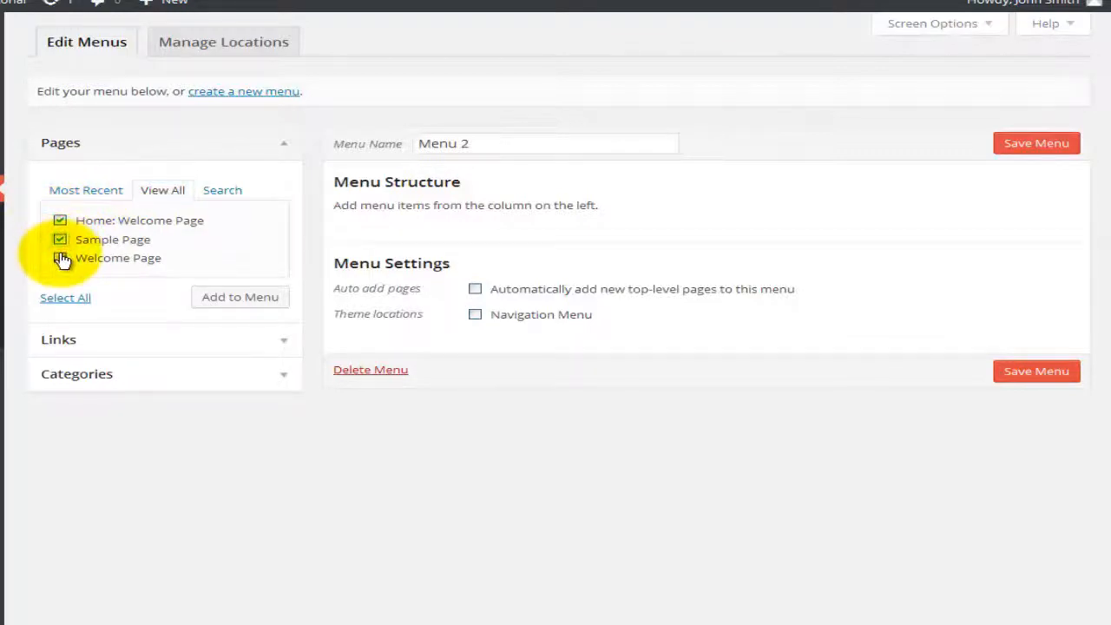
click(61, 259)
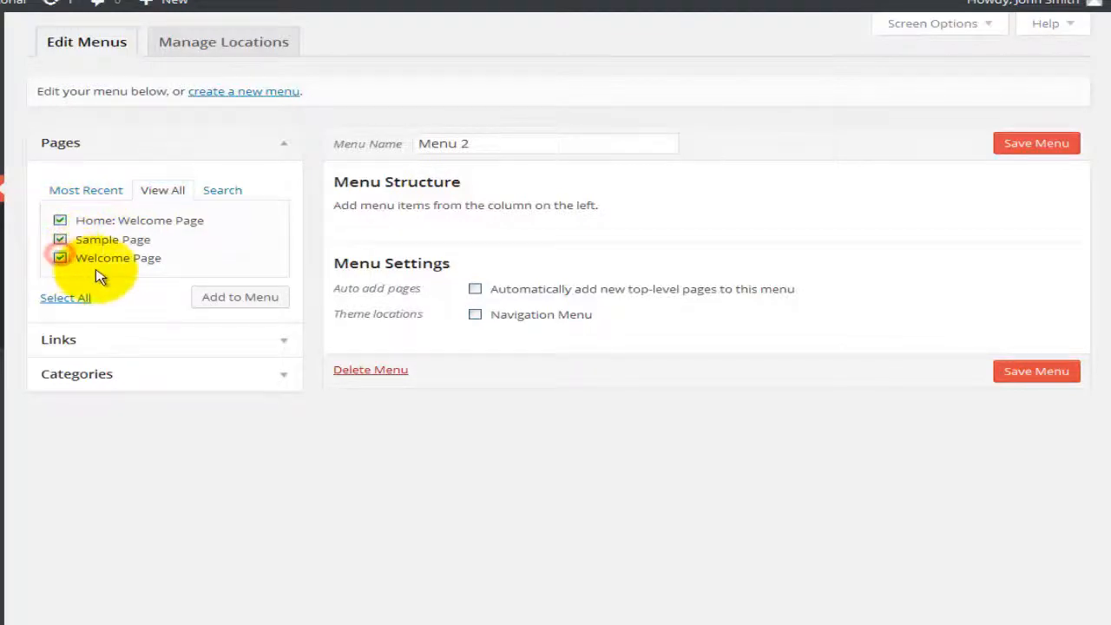
Step: Add the three pages to Menu 2 and drag them into Welcome Page > Sample Page > Welcome Page
click(240, 298)
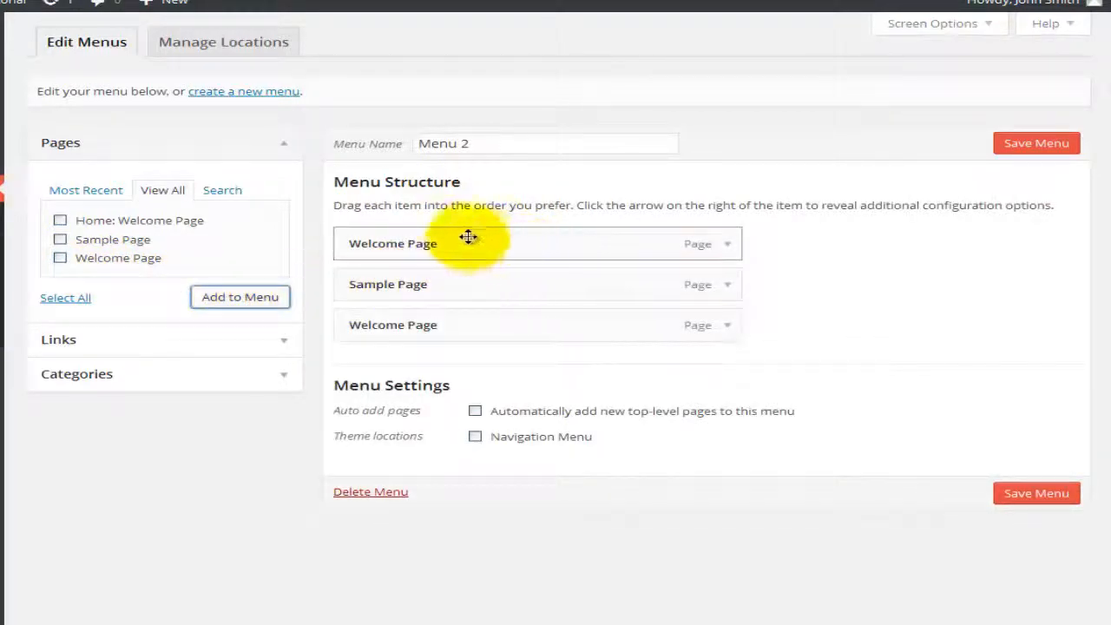
drag(434, 284, 440, 243)
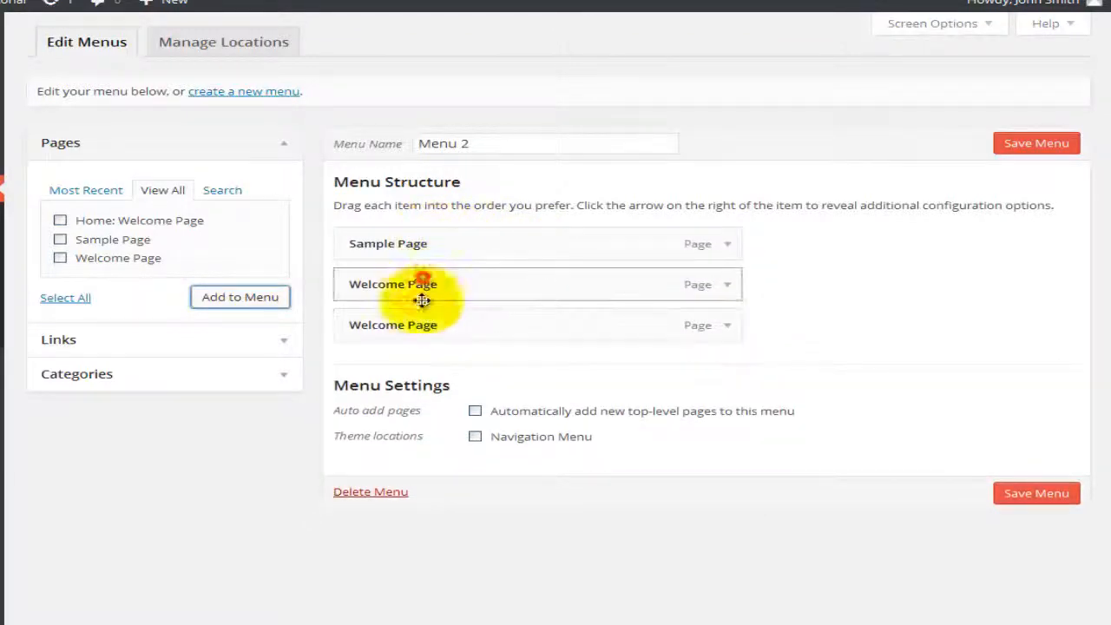
drag(422, 299, 422, 339)
drag(423, 245, 493, 287)
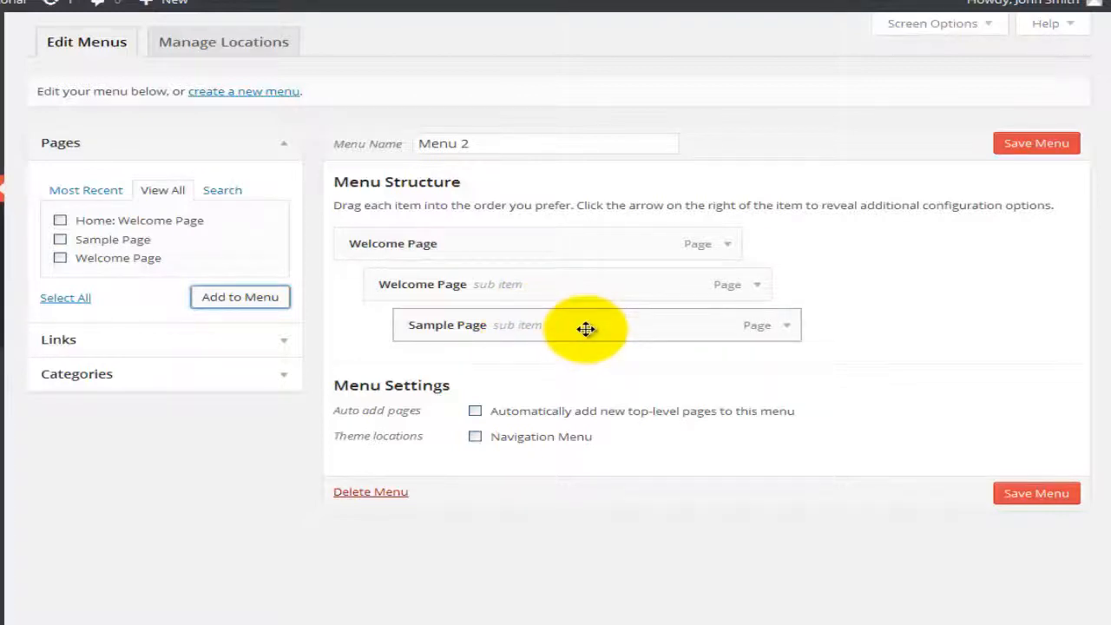
drag(586, 328, 504, 323)
mouse_move(464, 285)
mouse_down()
mouse_move(503, 286)
mouse_move(479, 291)
mouse_up()
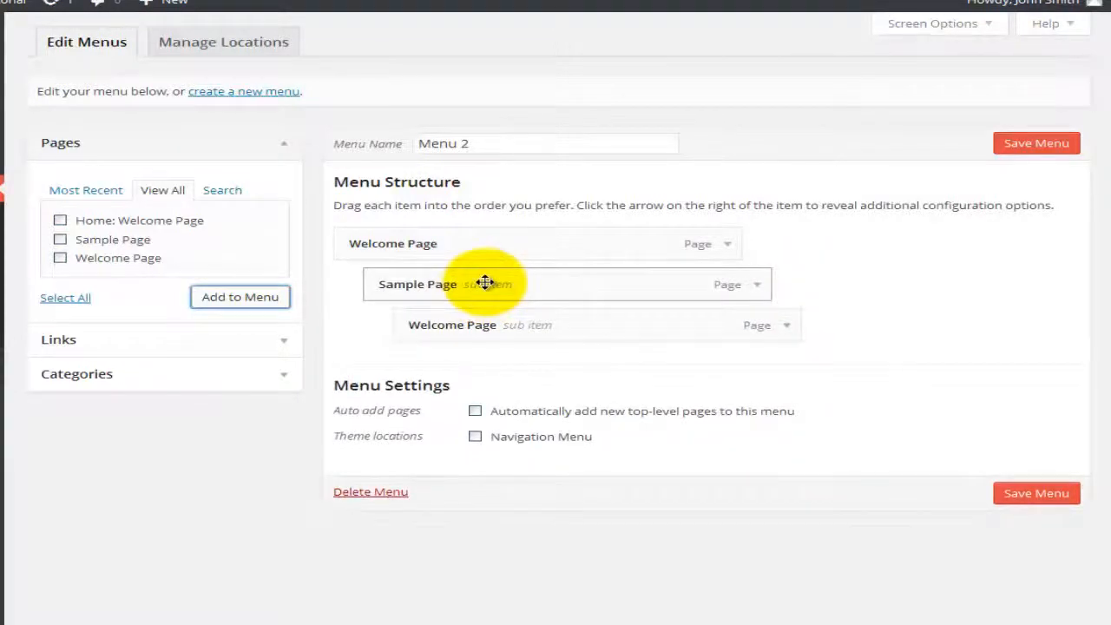
drag(485, 283, 485, 285)
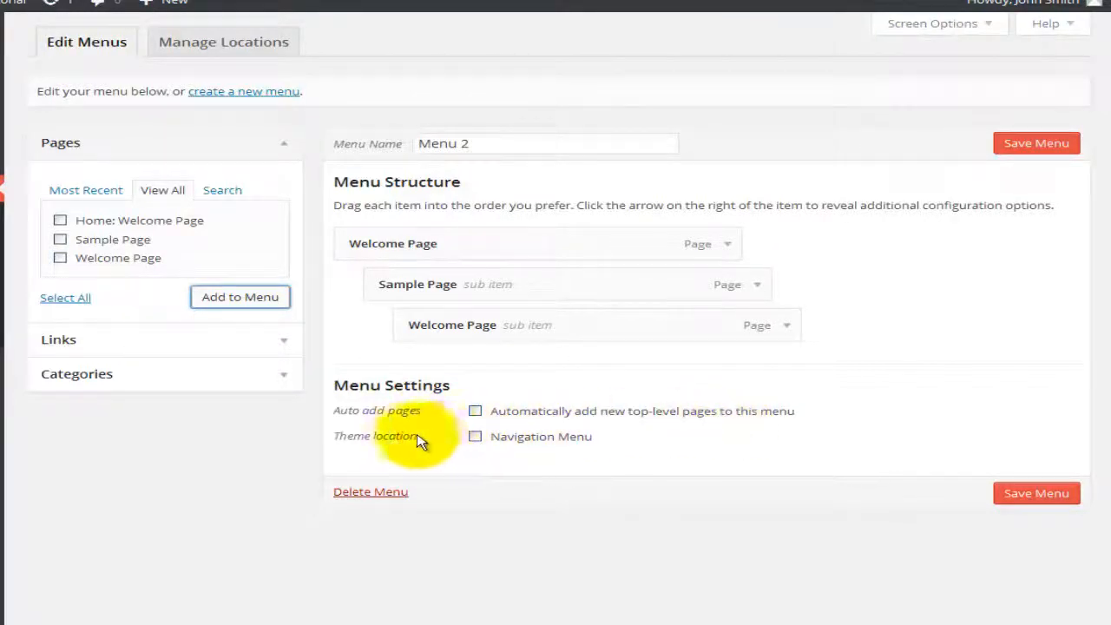
Step: Set Menu 2 as the Navigation Menu and add the Computers, Hardware and Software categories
click(475, 439)
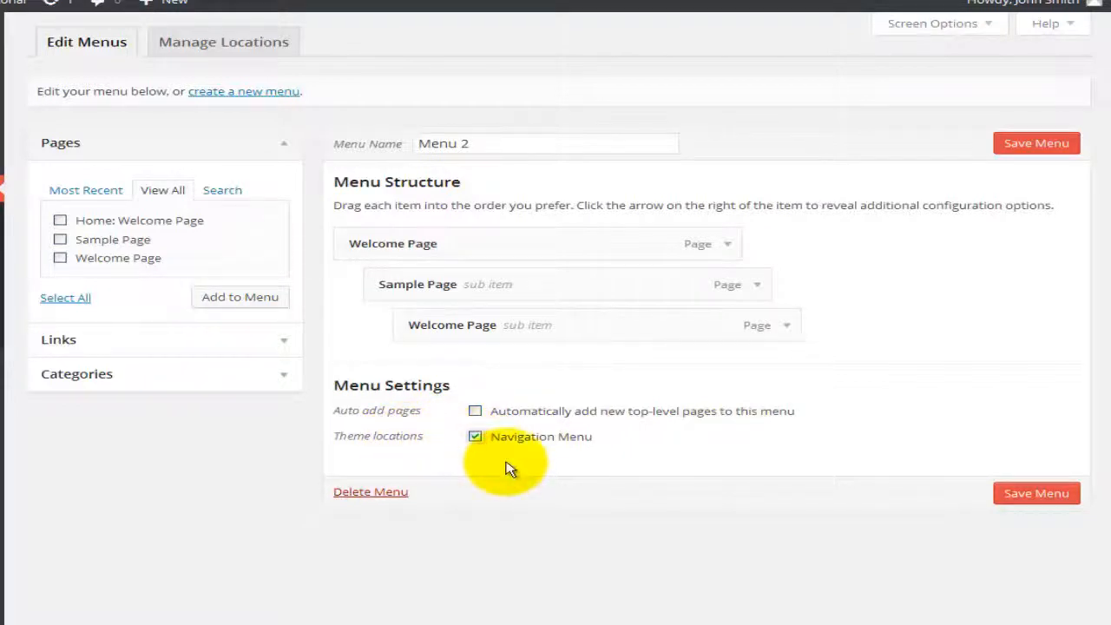
click(171, 339)
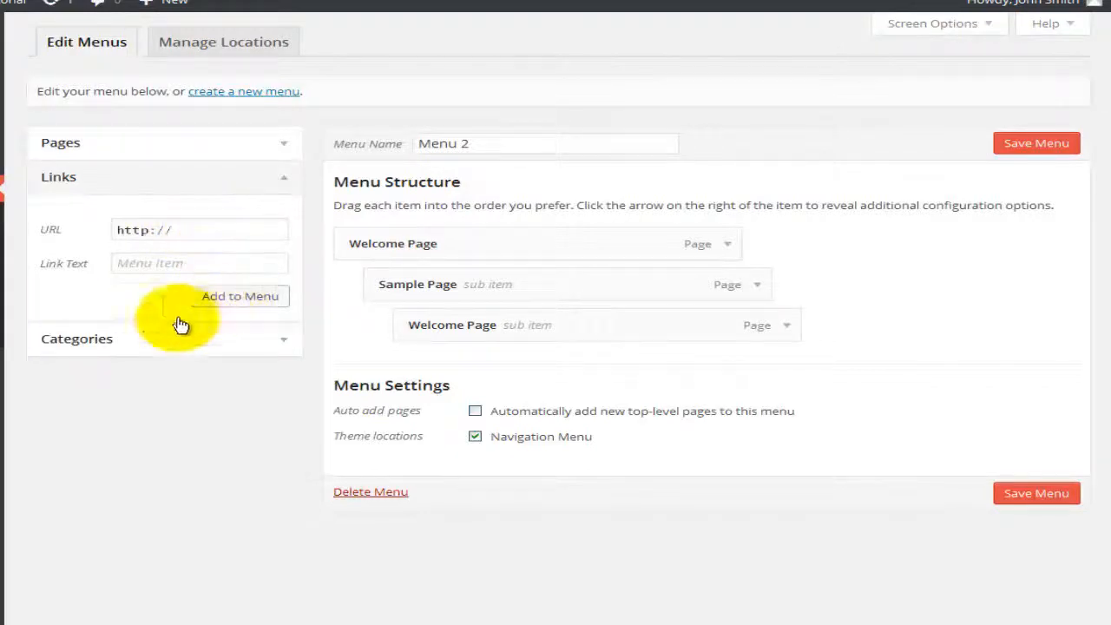
click(119, 339)
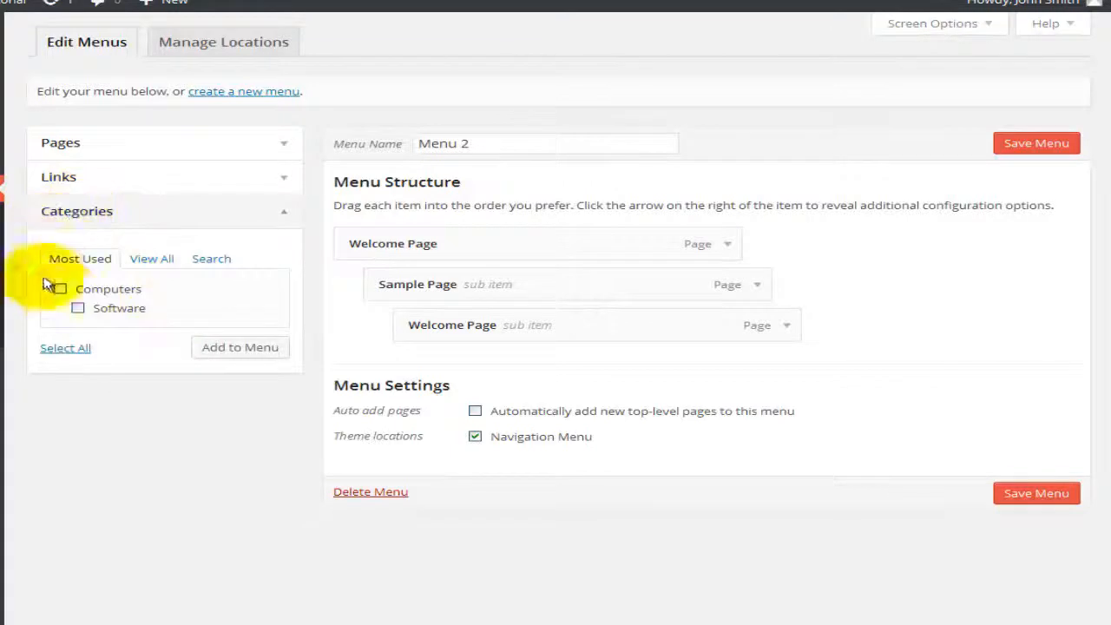
click(167, 259)
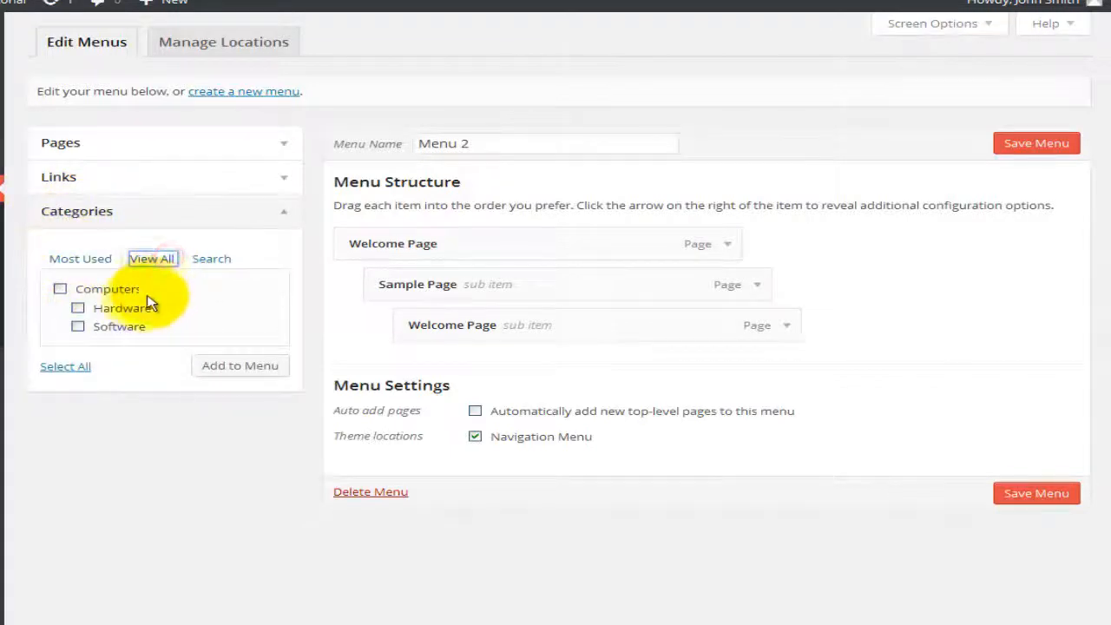
click(61, 290)
click(78, 309)
click(78, 326)
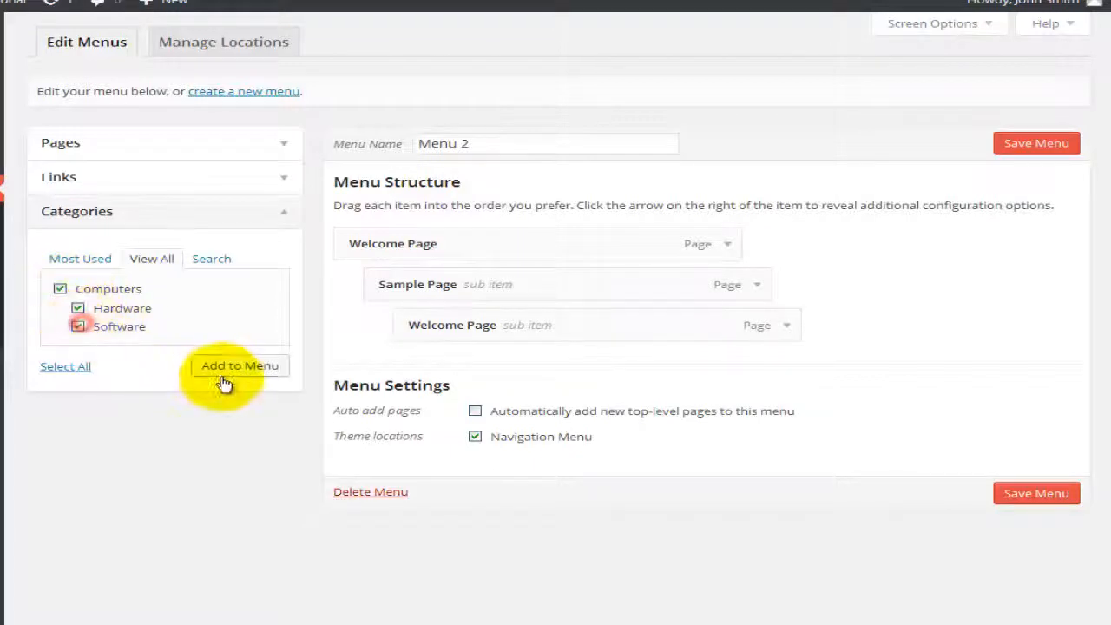
click(224, 373)
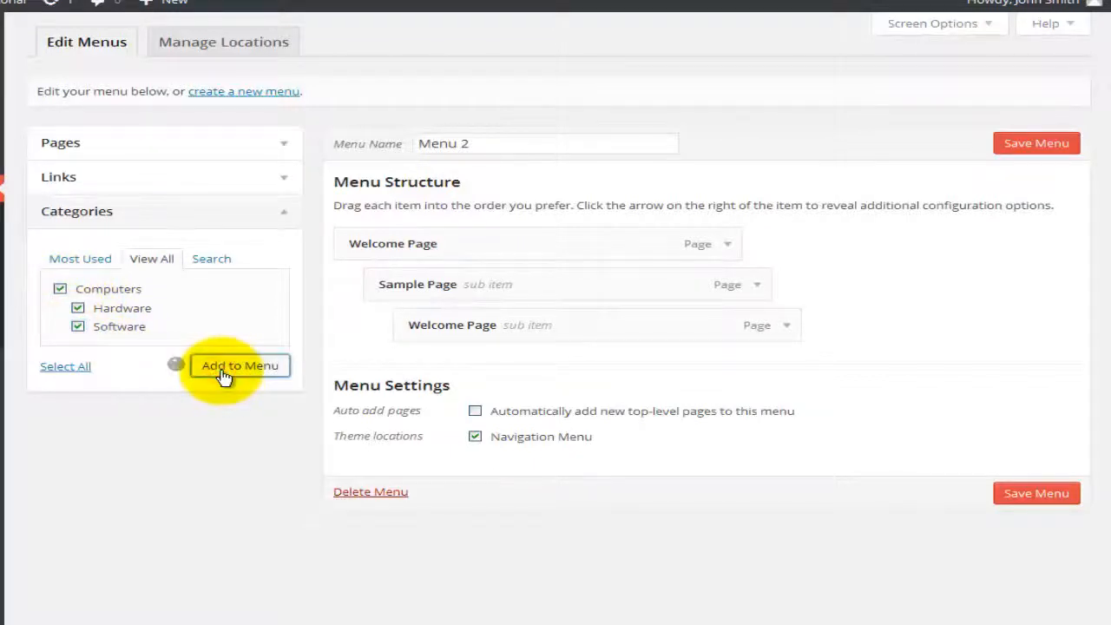
Step: Nest Hardware under Computers and keep Welcome Page nested under Sample Page
drag(454, 397, 558, 438)
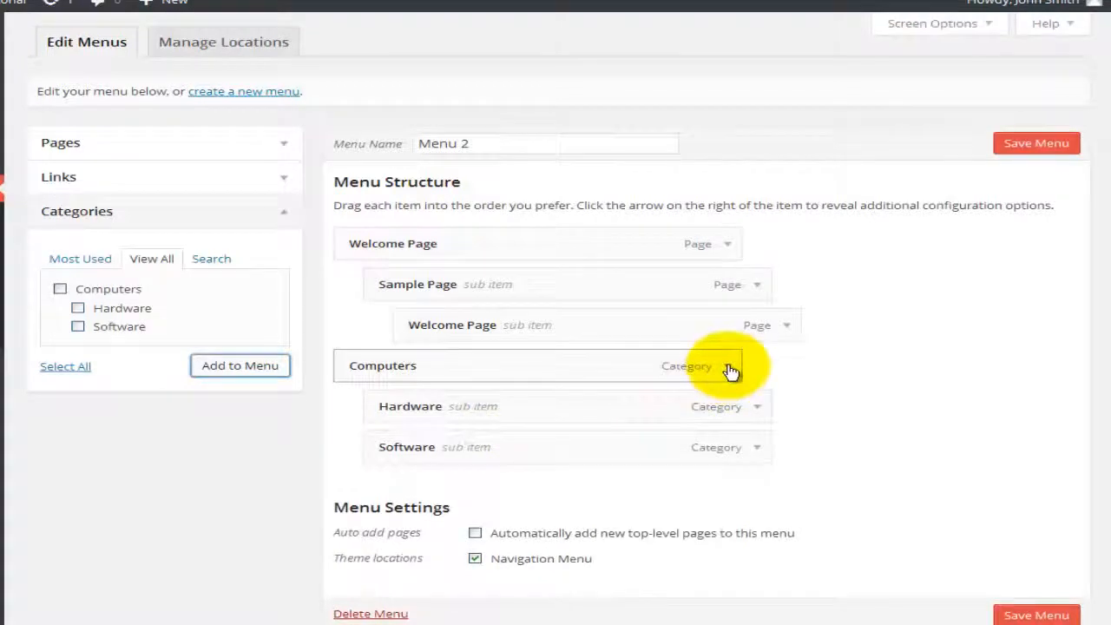
click(728, 367)
scroll(614, 469, down, 2)
click(569, 328)
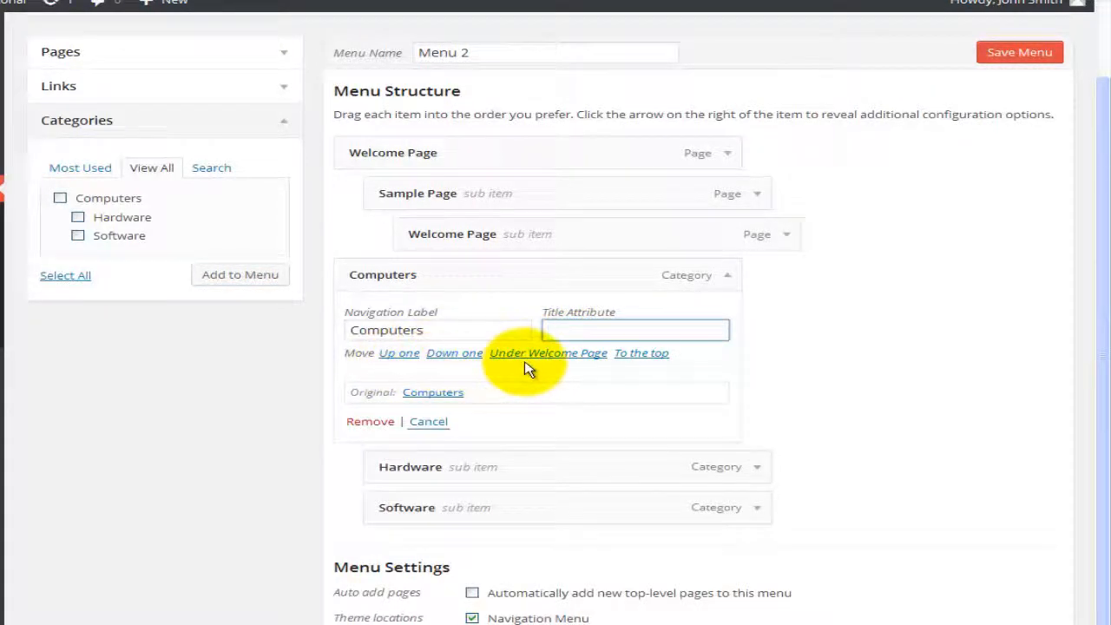
click(442, 424)
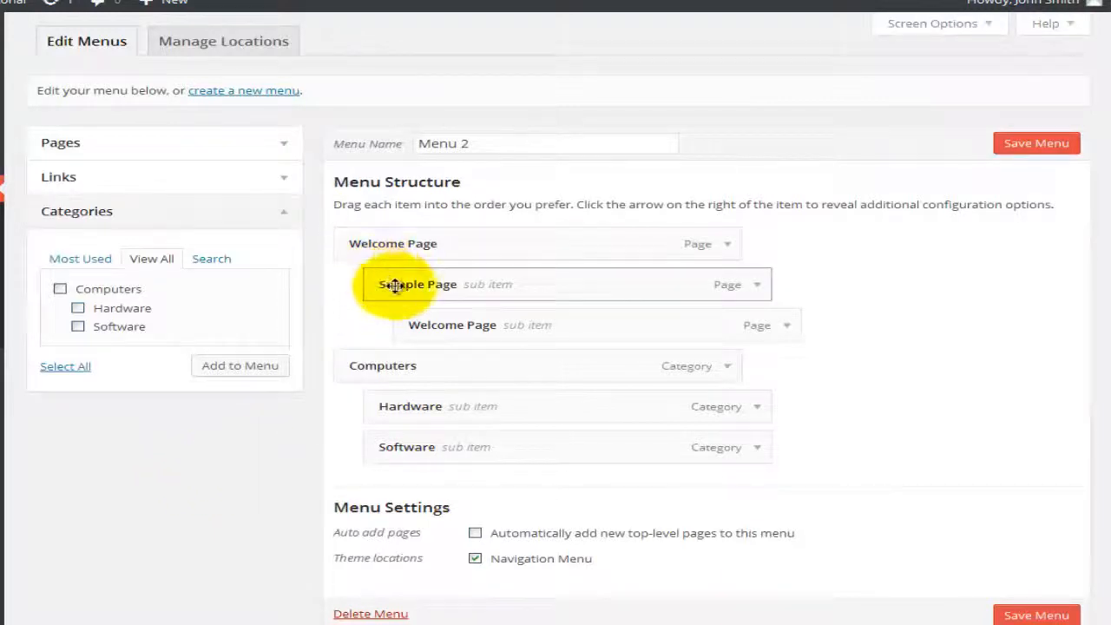
drag(429, 322, 431, 325)
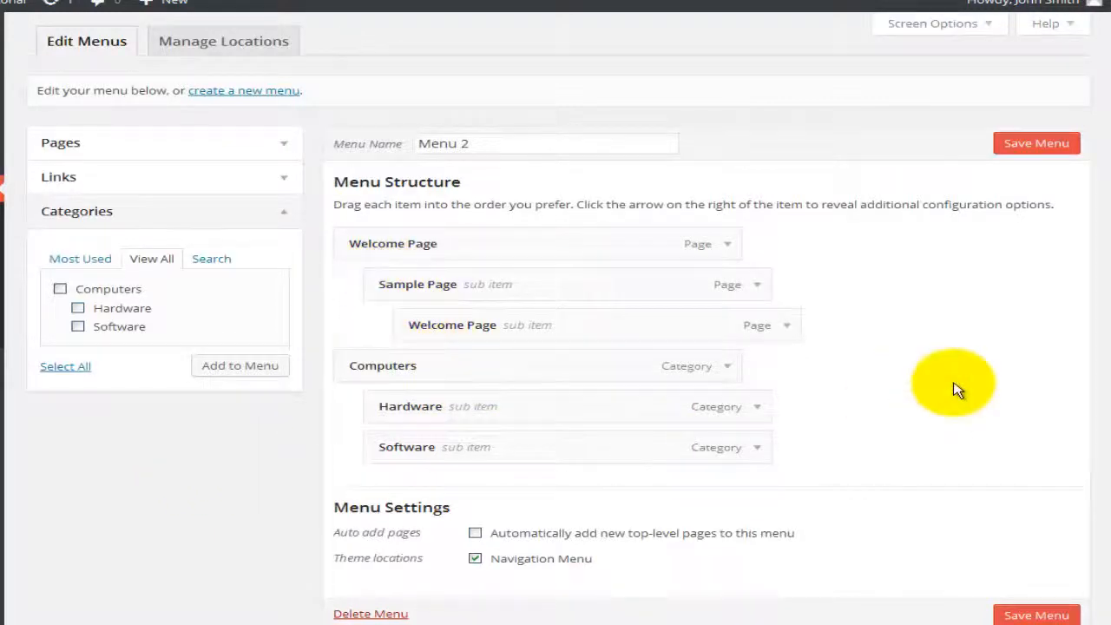
Step: Save Menu 2 and view its Navigation Menu location assignment
click(1040, 146)
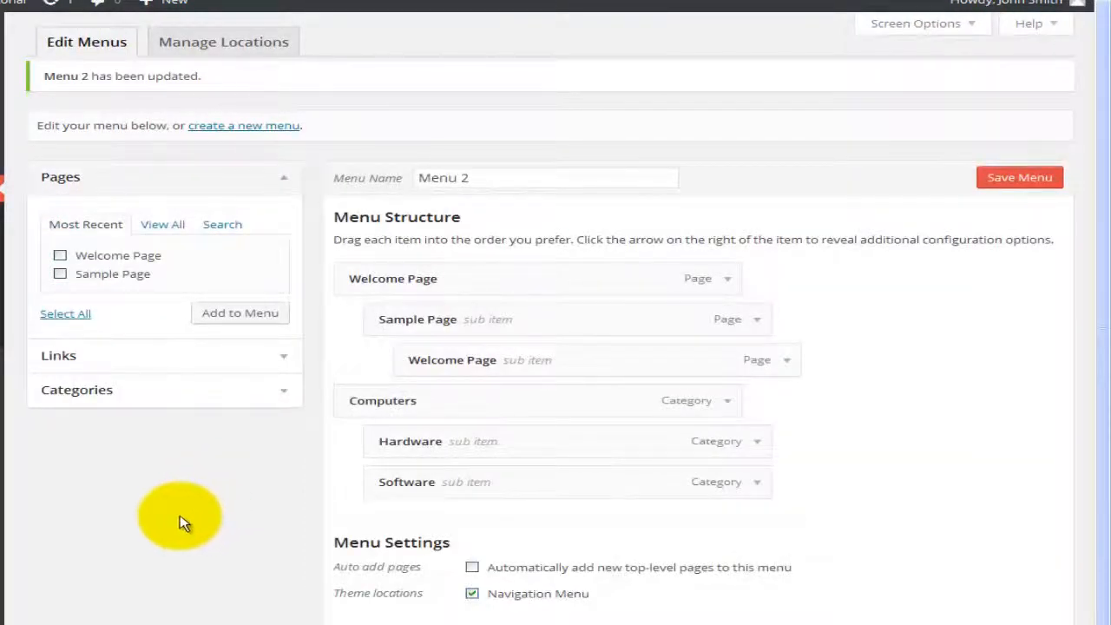
click(209, 47)
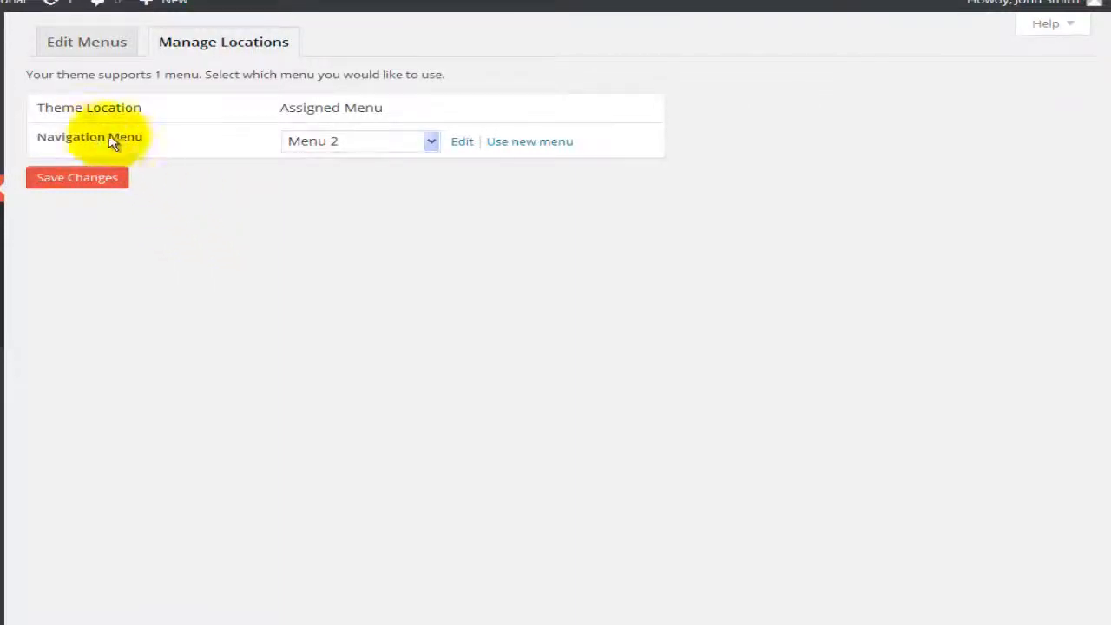
Step: Assign Menu 2 to the Navigation Menu location, then reopen Menu 2 and save it again
click(431, 142)
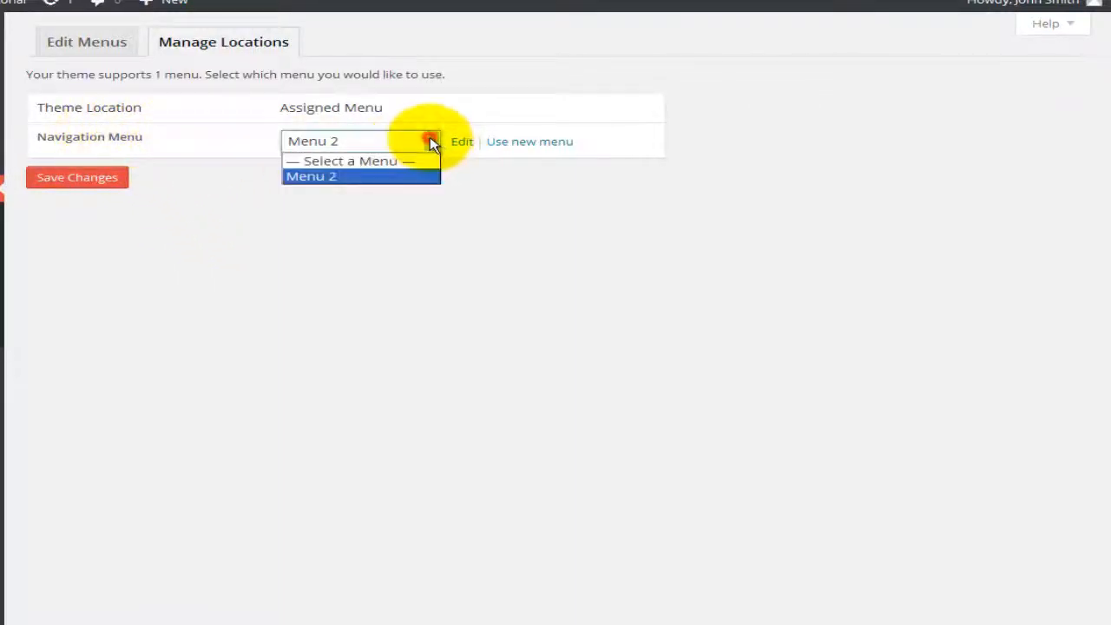
click(405, 178)
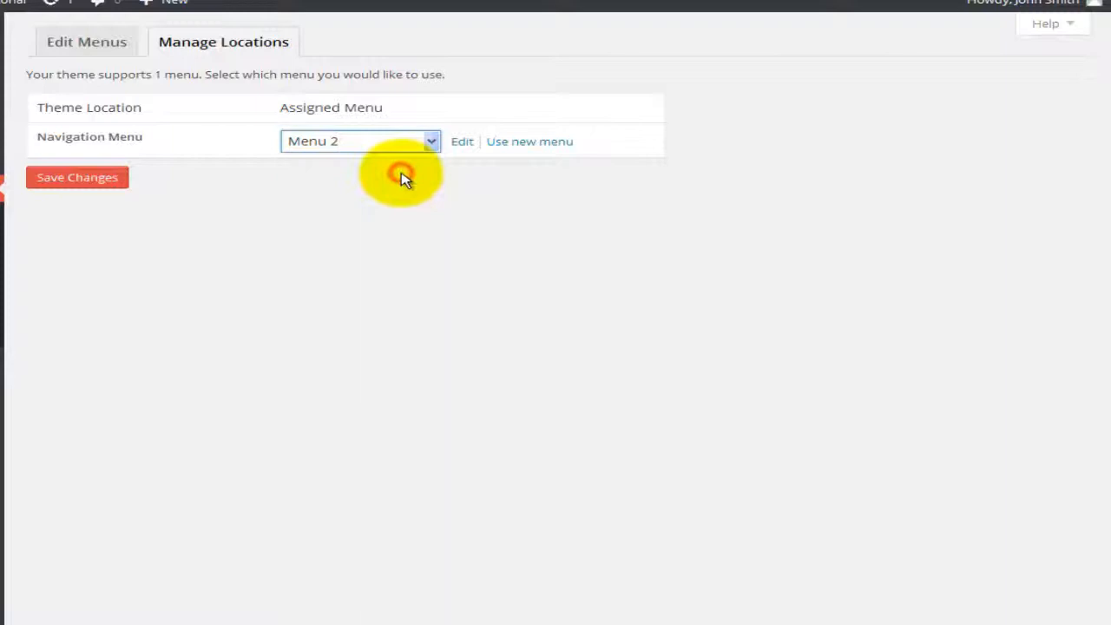
click(462, 144)
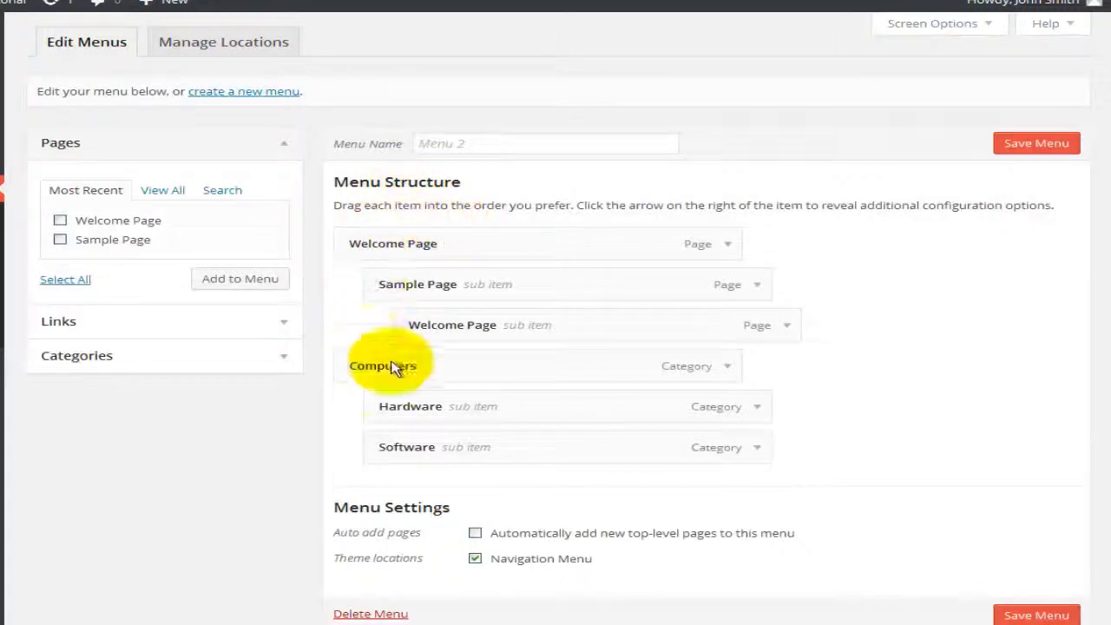
click(1000, 155)
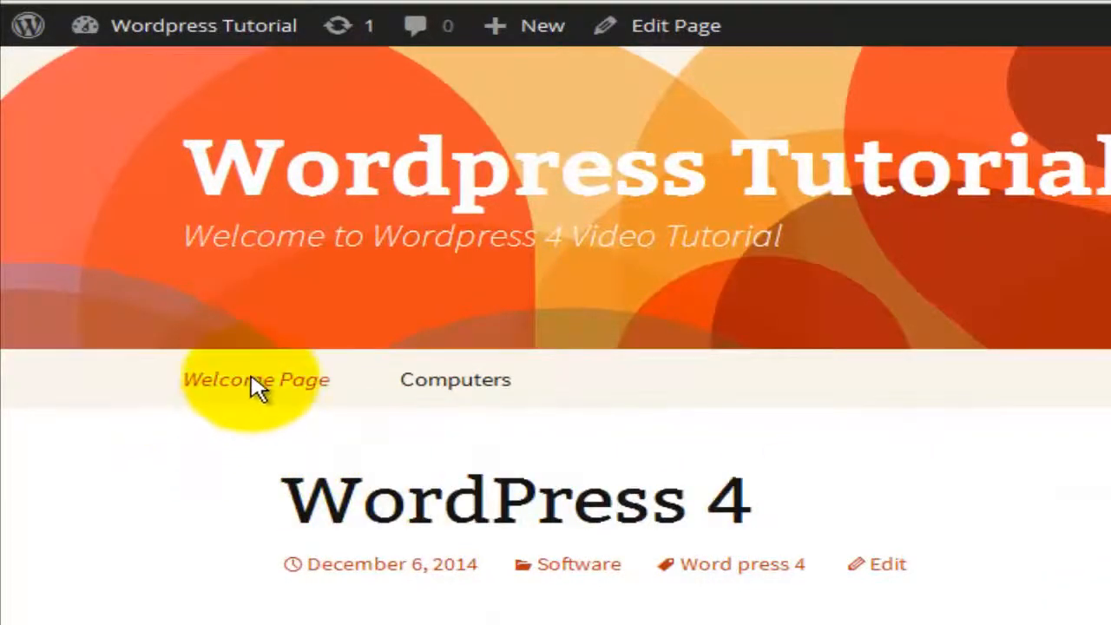
Step: Check the Welcome Page and Computers submenus on the live site, then return to Menu 2
mouse_move(252, 388)
mouse_move(247, 439)
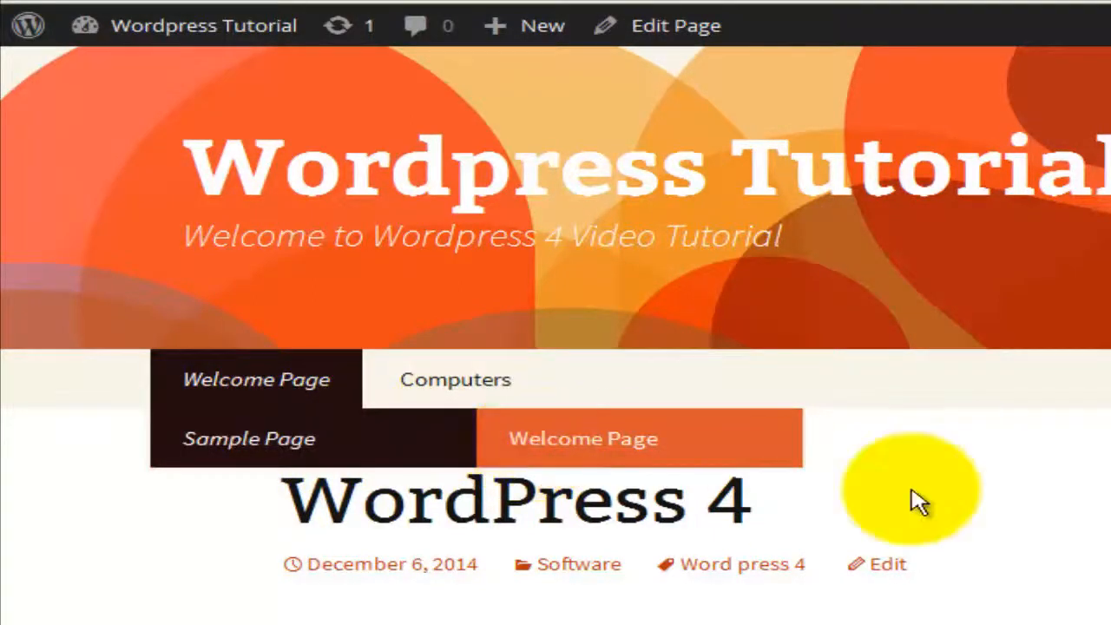
mouse_move(478, 397)
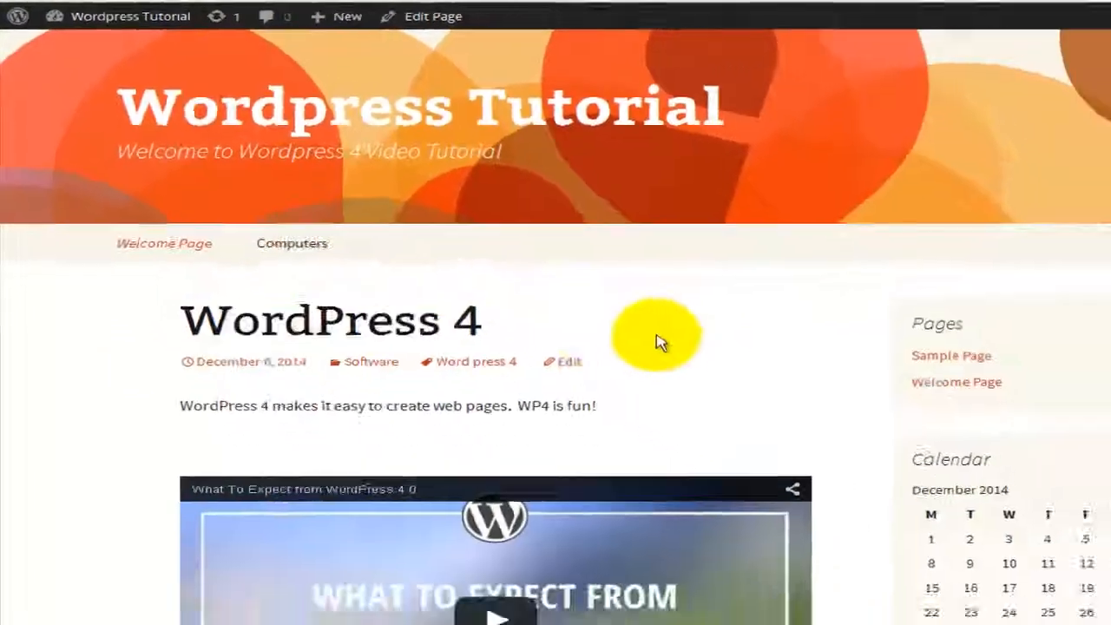
click(1022, 524)
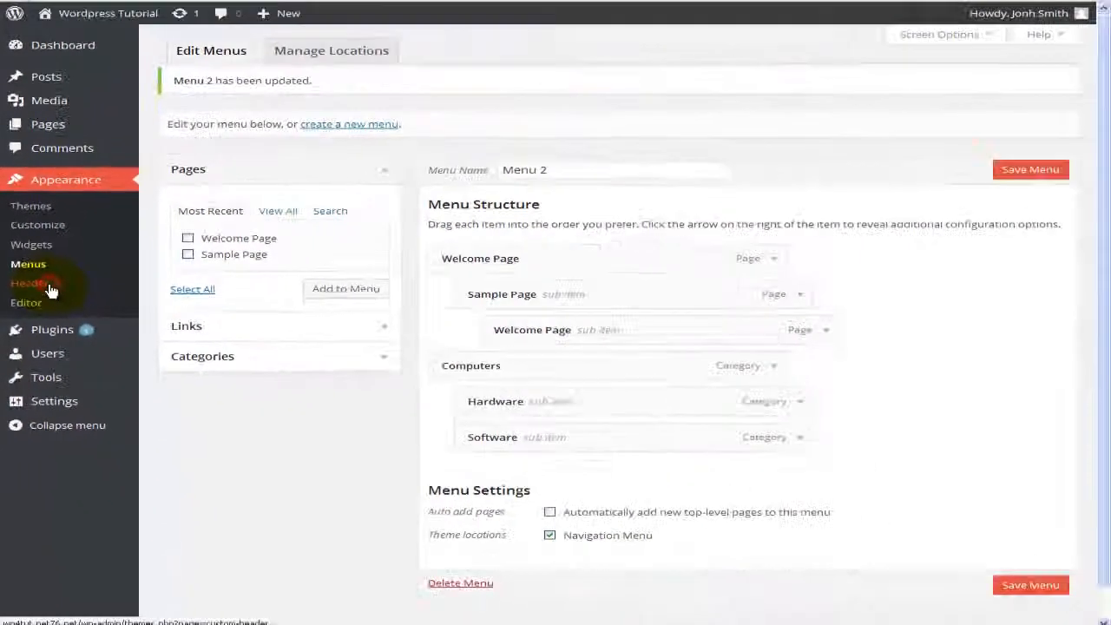
Step: On the Custom Header screen, try the second default header image, then restore Random
click(51, 290)
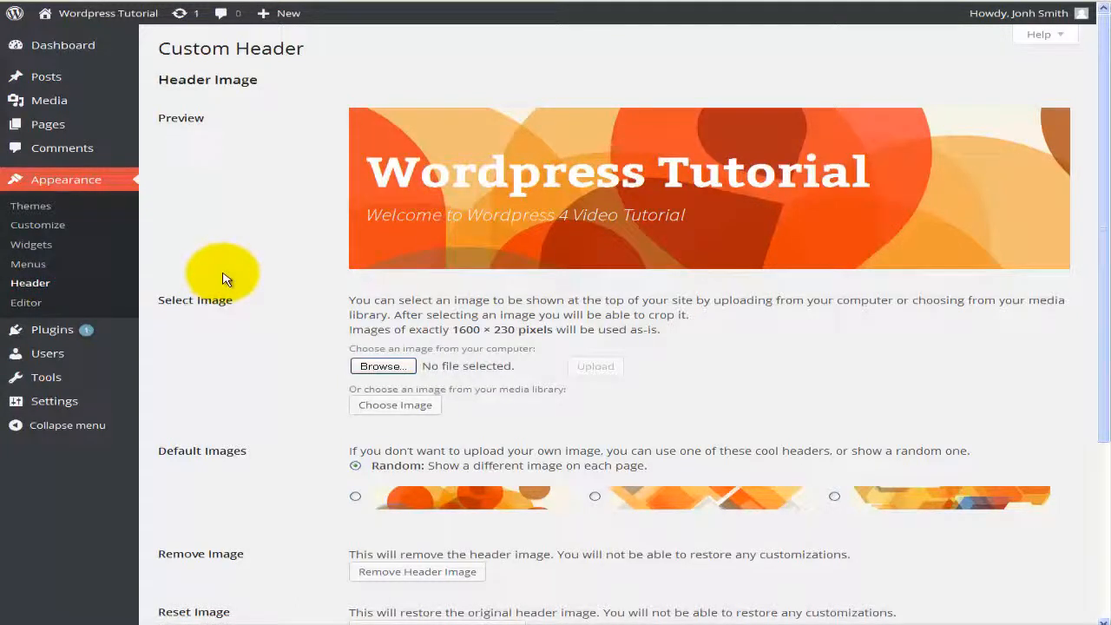
scroll(223, 280, down, 3)
scroll(223, 279, up, 3)
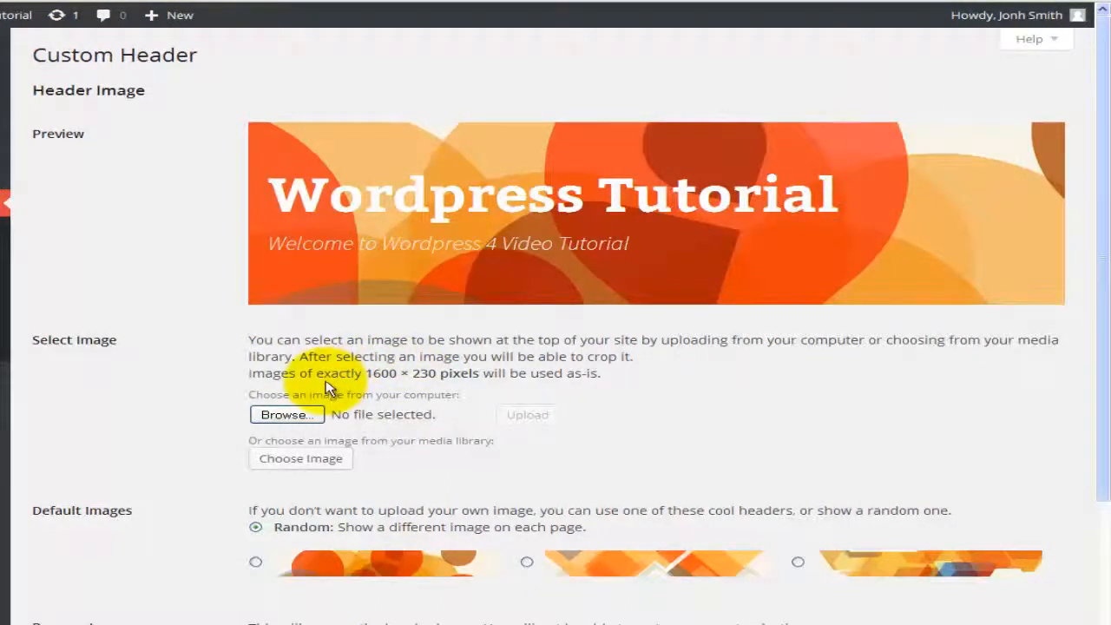
scroll(330, 400, down, 1)
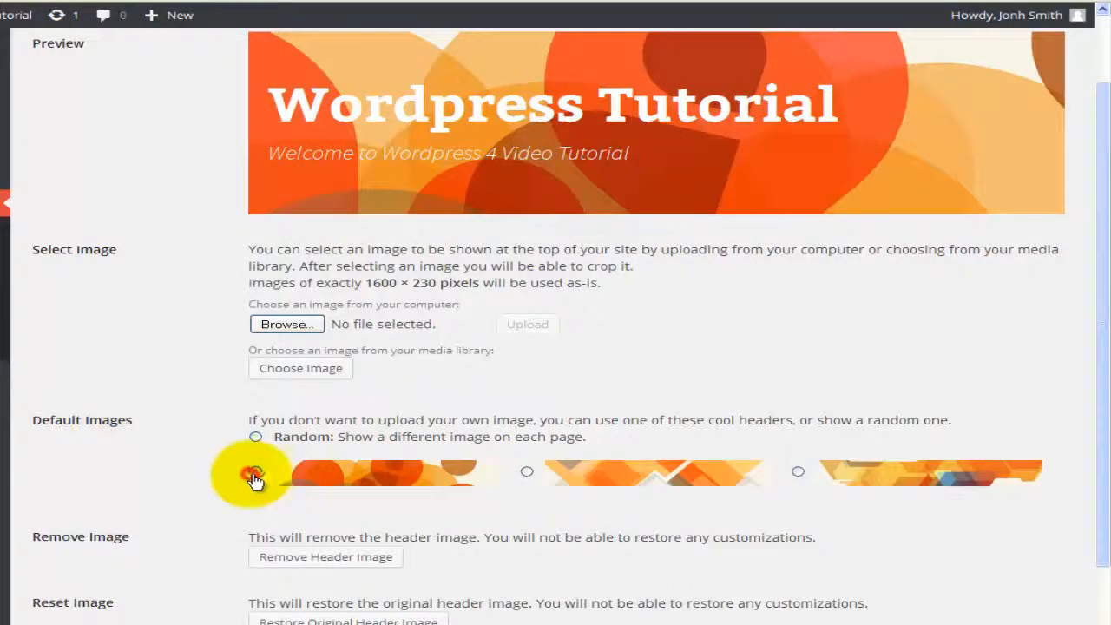
click(526, 471)
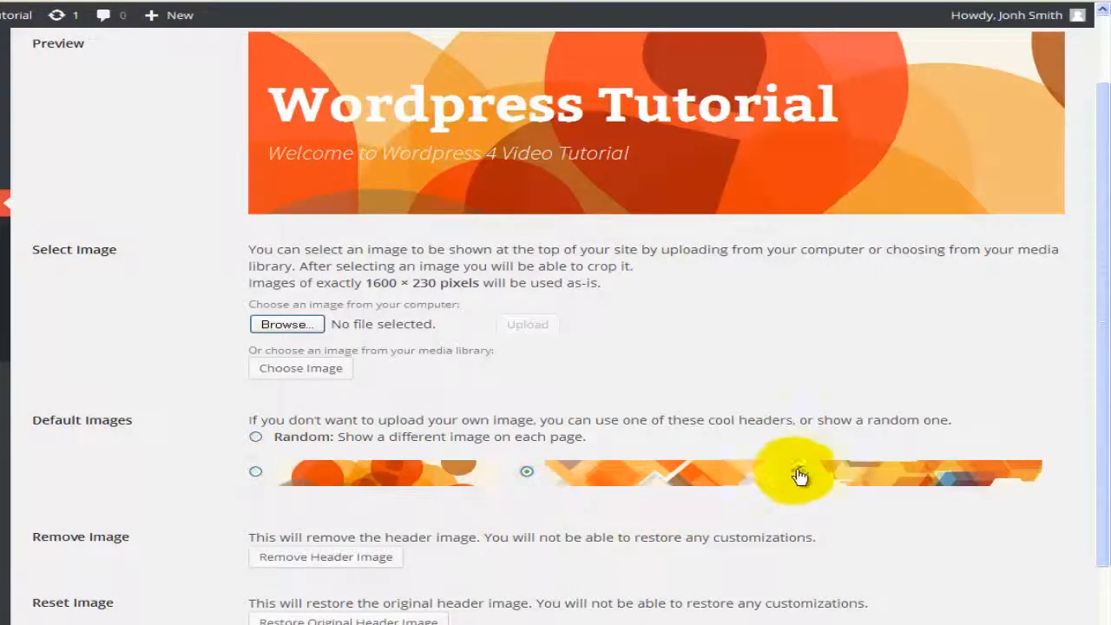
click(255, 437)
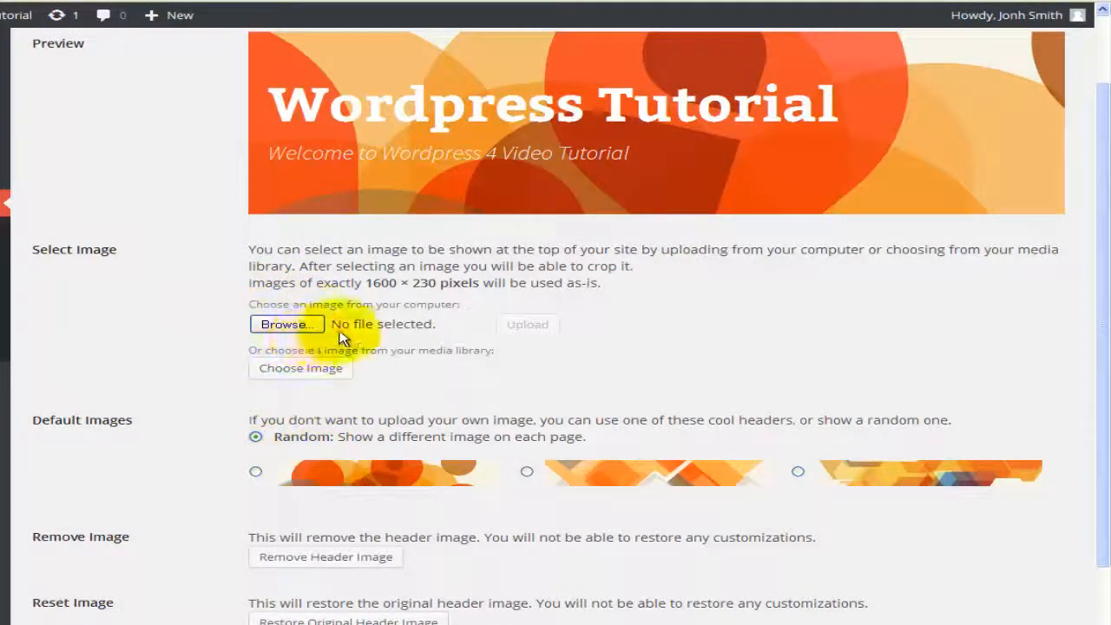
drag(368, 286, 477, 292)
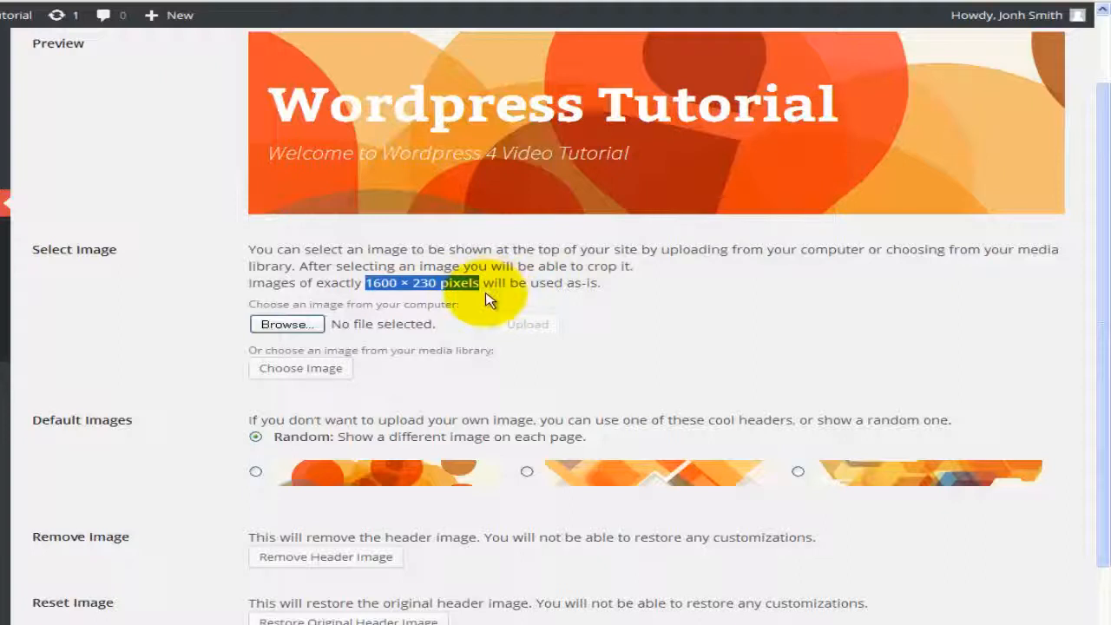
click(290, 323)
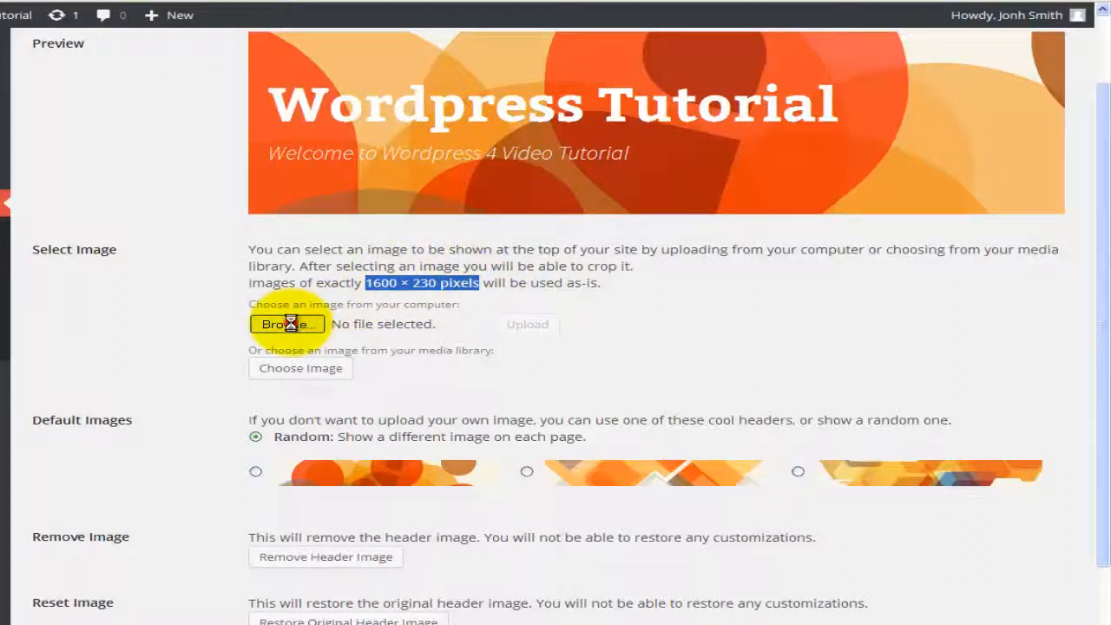
click(446, 290)
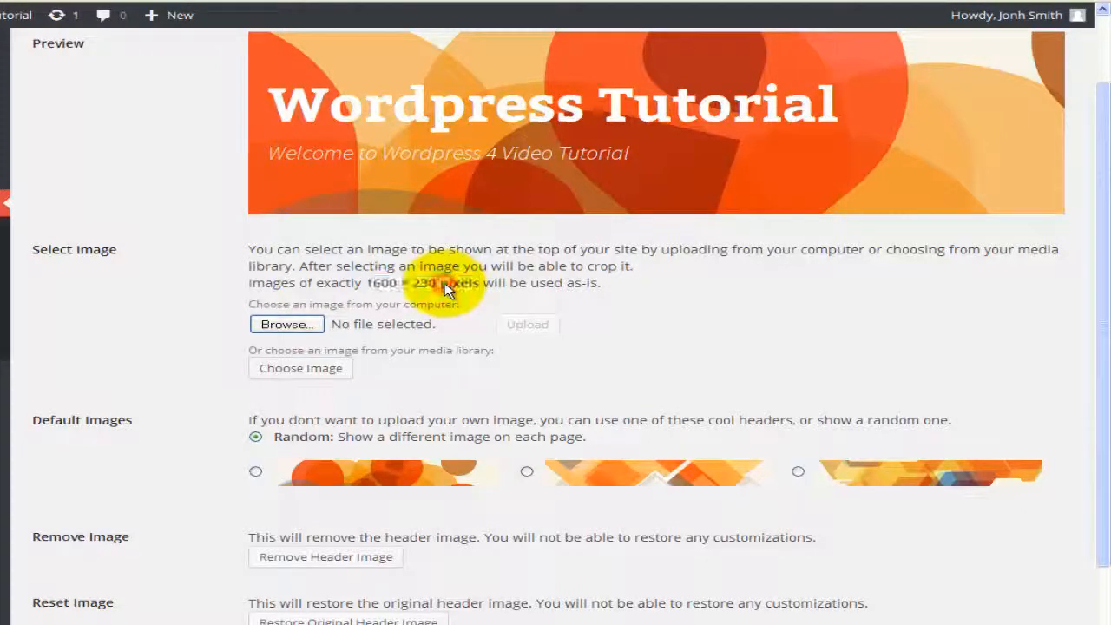
scroll(206, 380, down, 1)
scroll(205, 380, down, 3)
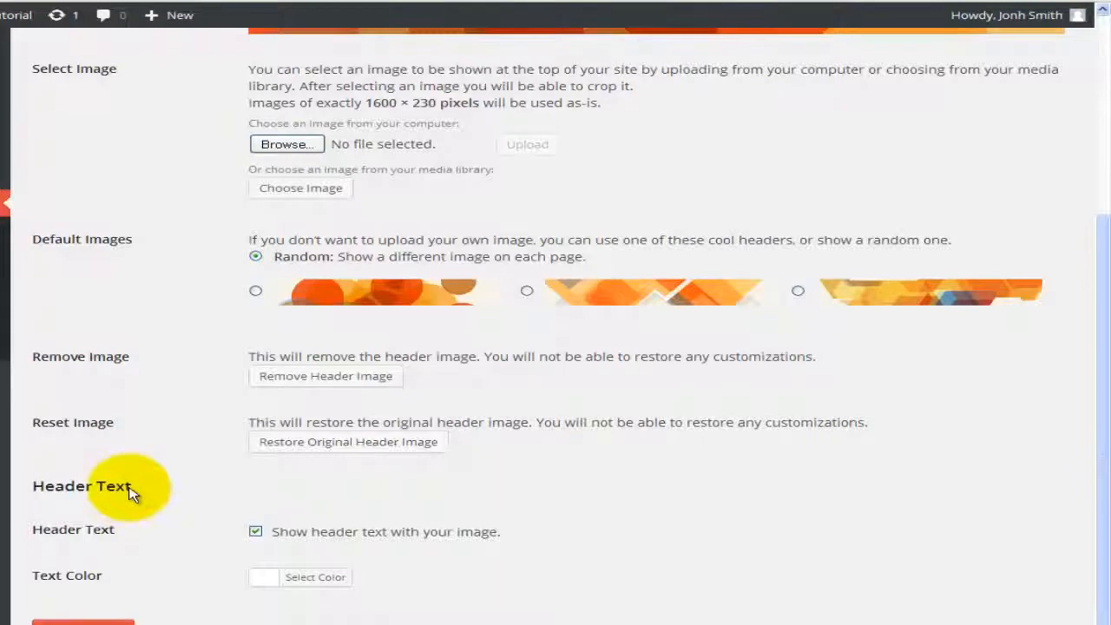
scroll(131, 493, down, 2)
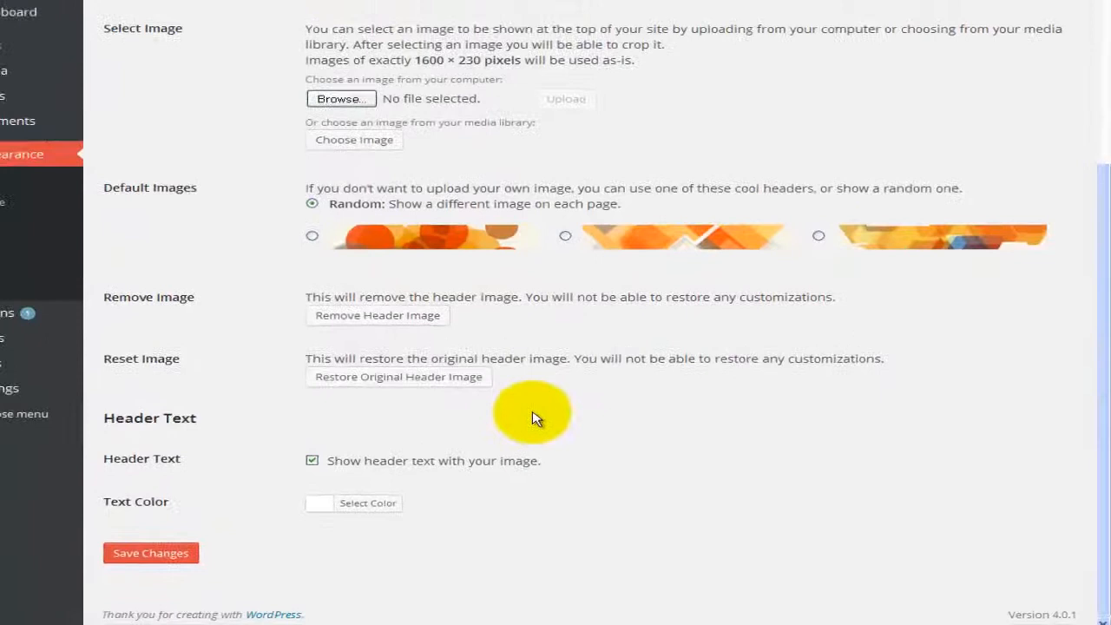
scroll(560, 425, up, 2)
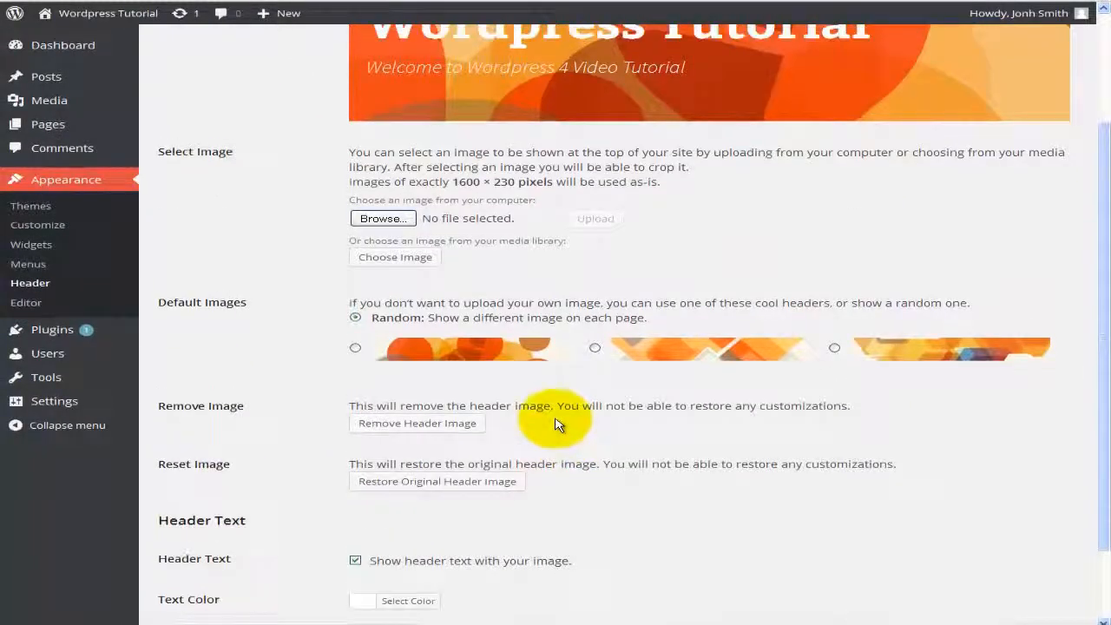
scroll(560, 426, up, 3)
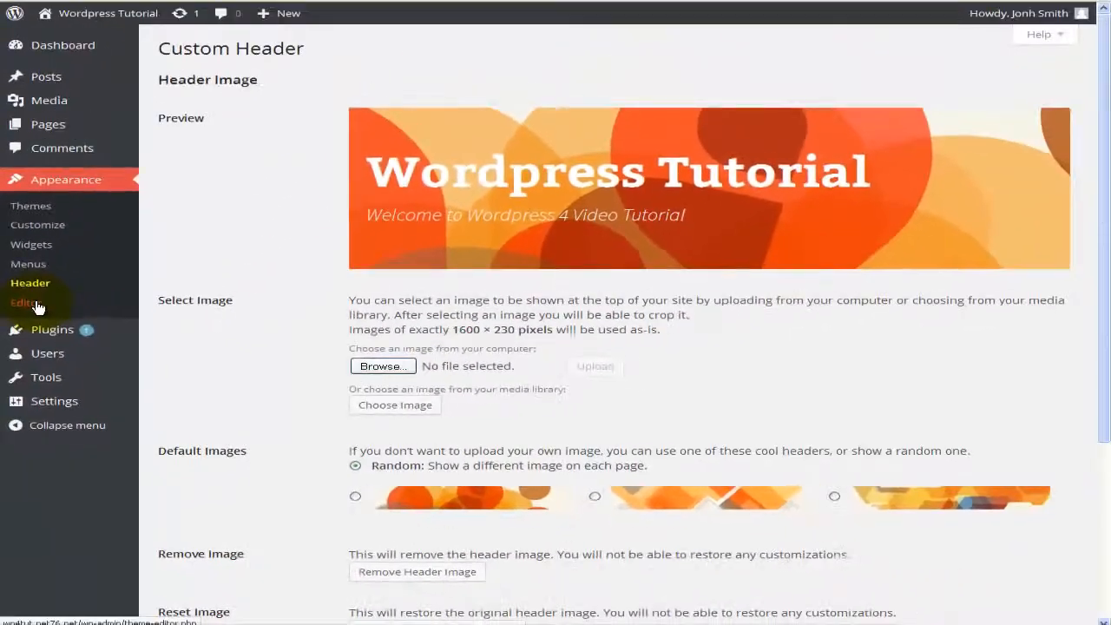
click(62, 196)
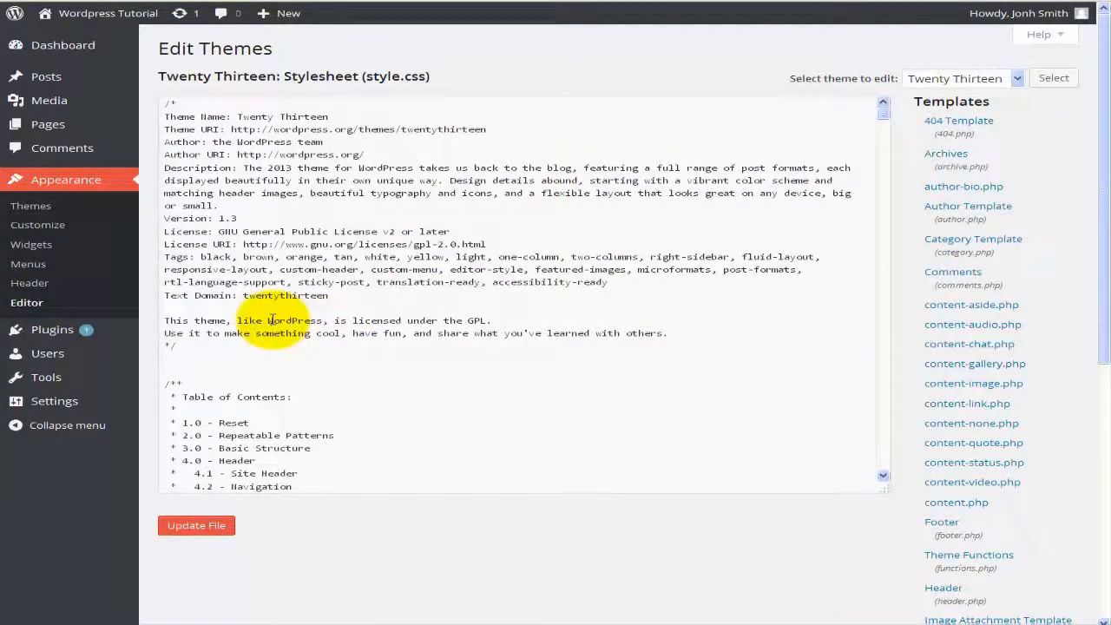
Step: Scroll through Twenty Thirteen's style.css down to the 1.0 Reset box-sizing rules
click(380, 297)
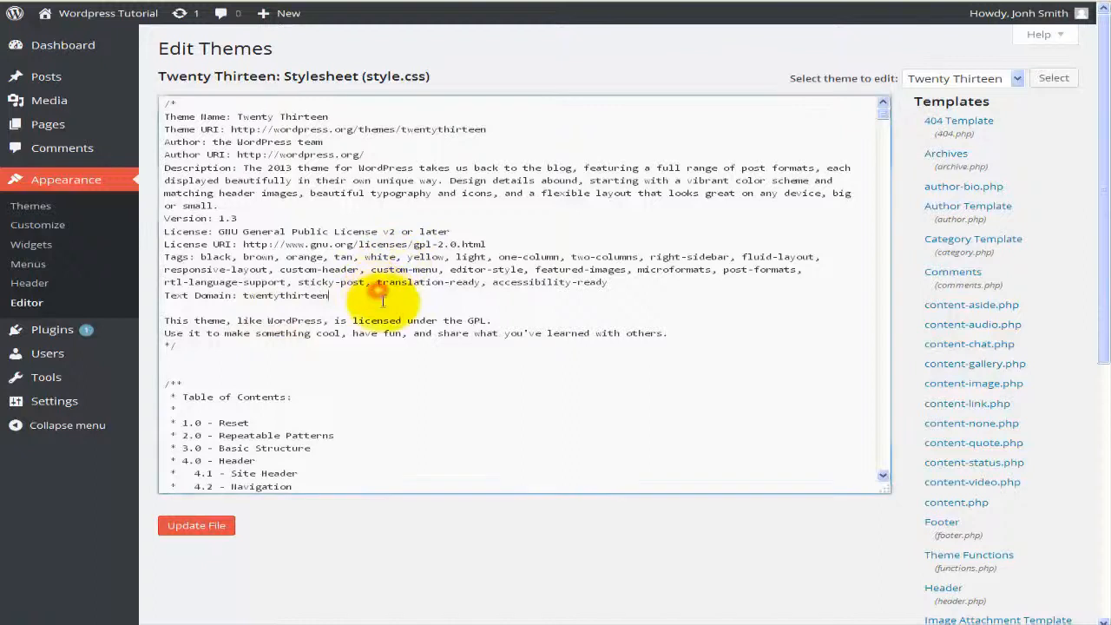
scroll(382, 302, down, 2)
scroll(382, 301, down, 3)
scroll(382, 301, down, 3)
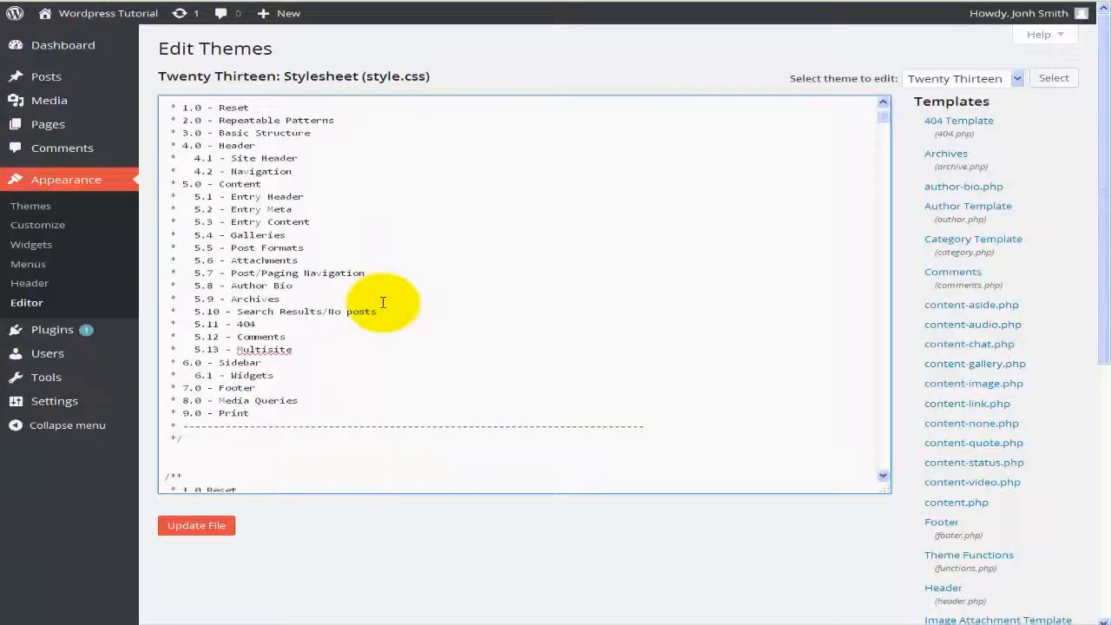
scroll(382, 302, down, 3)
scroll(382, 301, down, 3)
scroll(382, 301, down, 3)
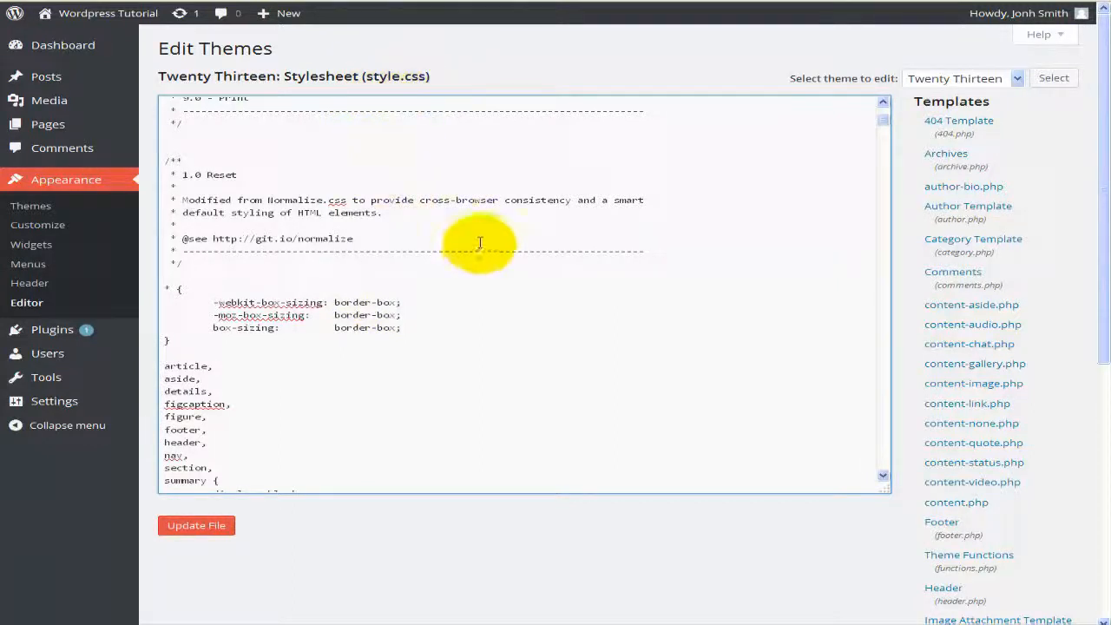
scroll(315, 376, down, 1)
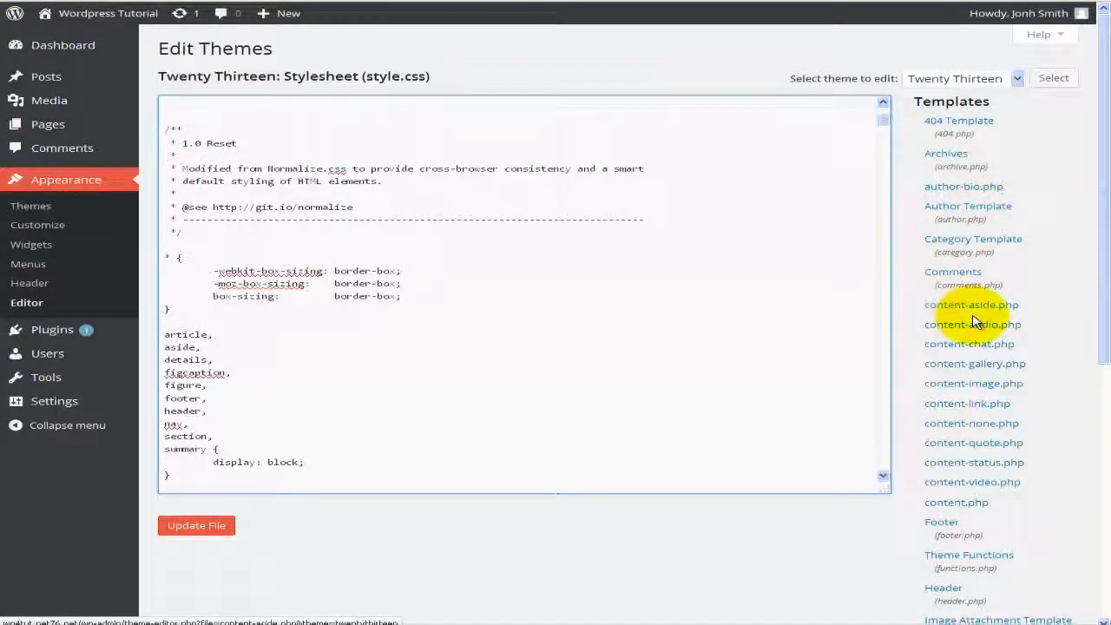
scroll(975, 317, down, 3)
scroll(975, 321, down, 3)
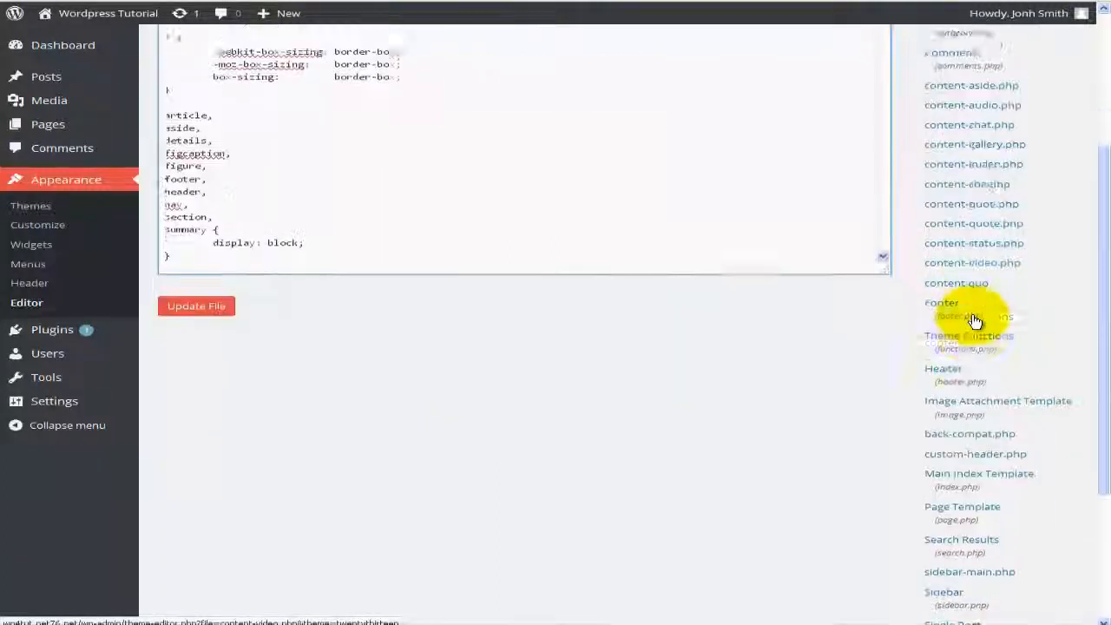
scroll(975, 321, down, 2)
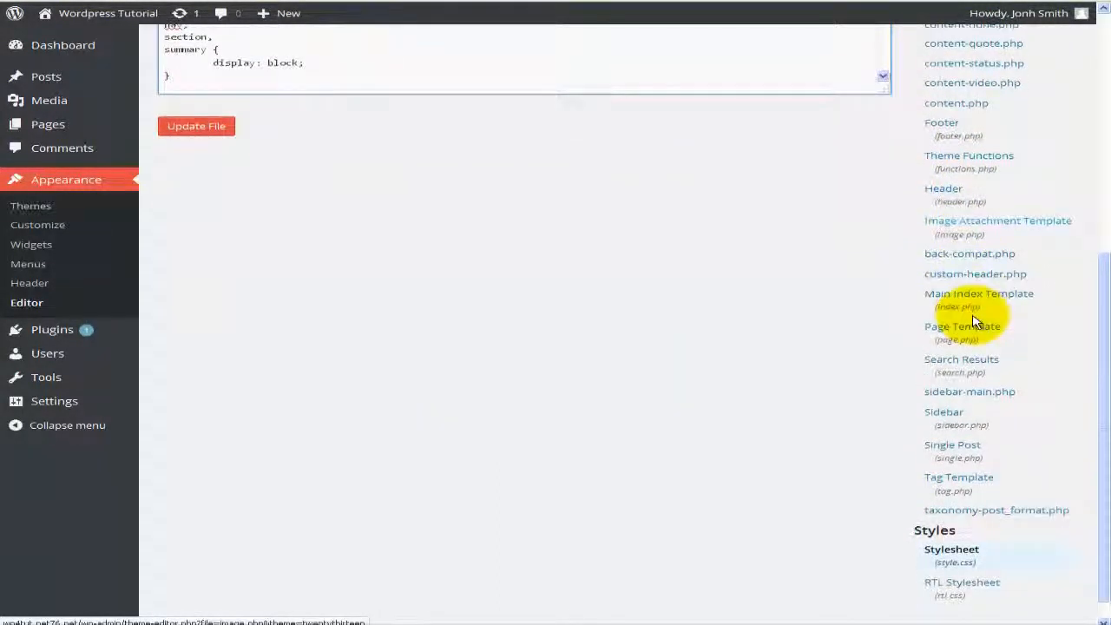
scroll(975, 321, down, 1)
scroll(975, 321, up, 4)
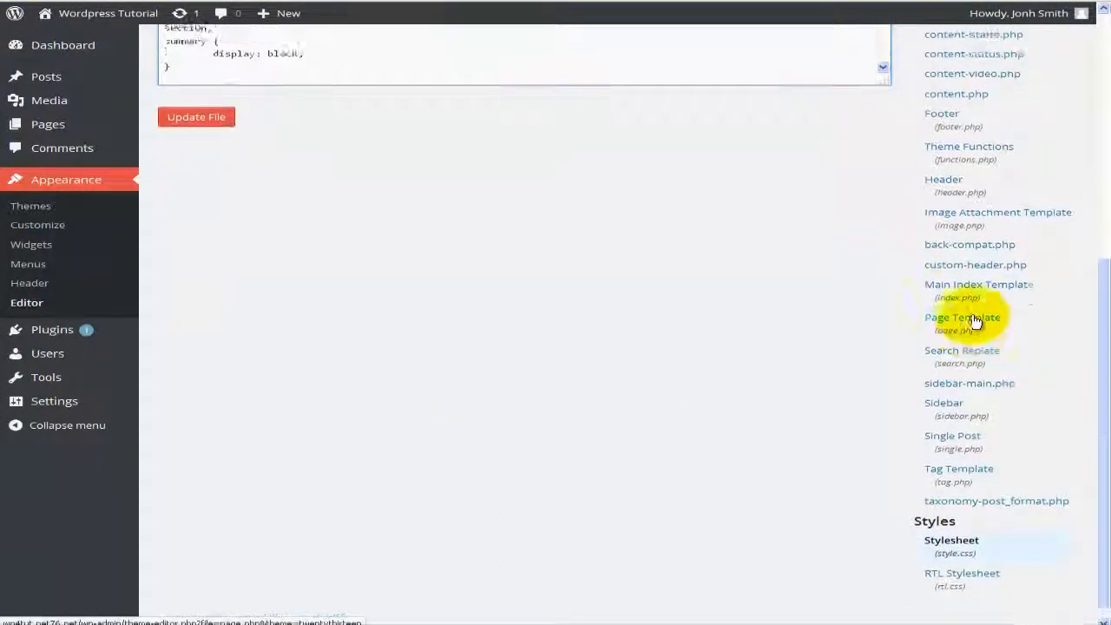
scroll(975, 321, up, 4)
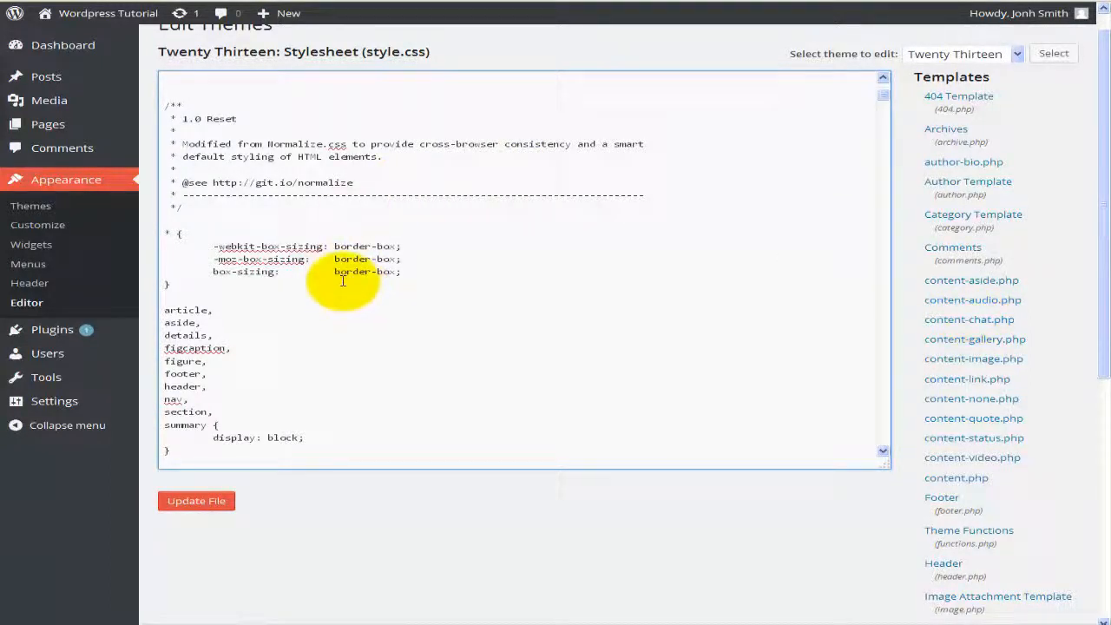
scroll(343, 280, up, 3)
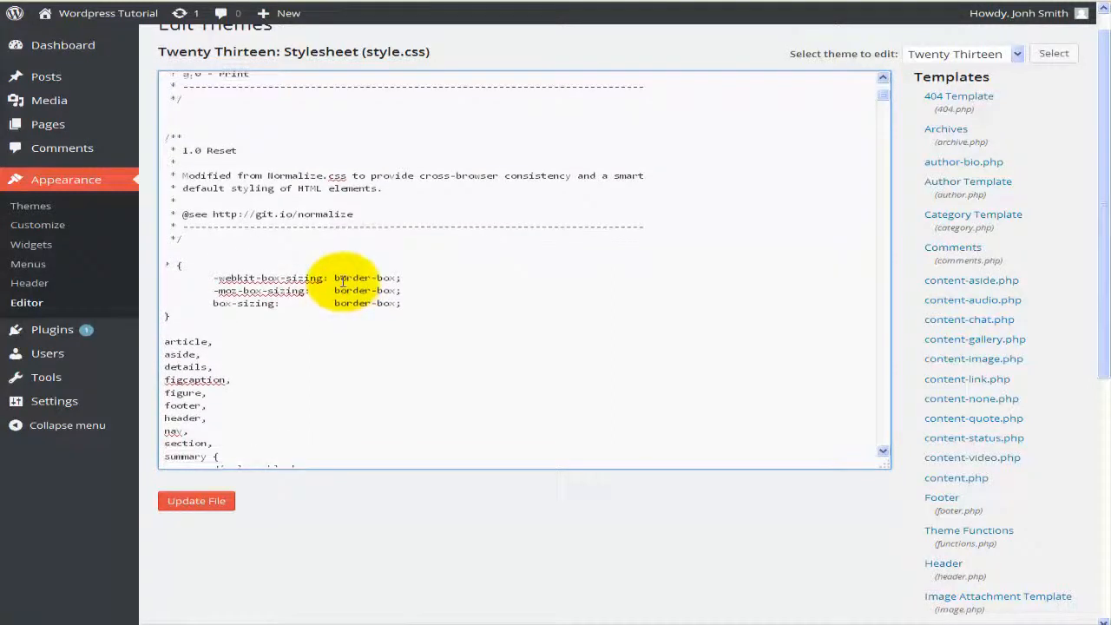
scroll(343, 280, up, 3)
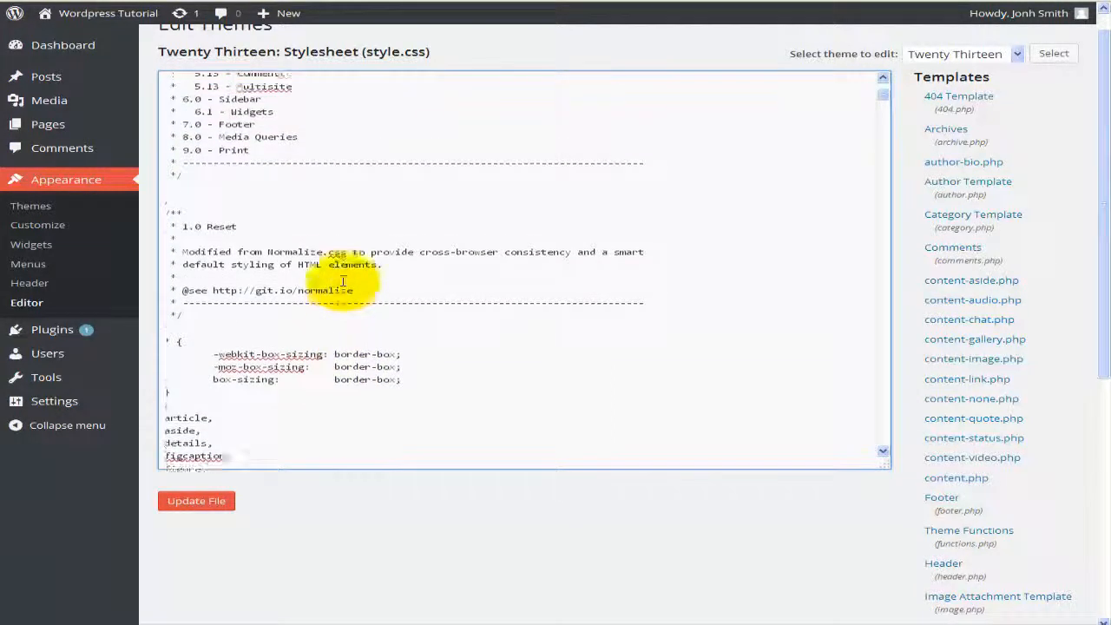
scroll(343, 281, up, 3)
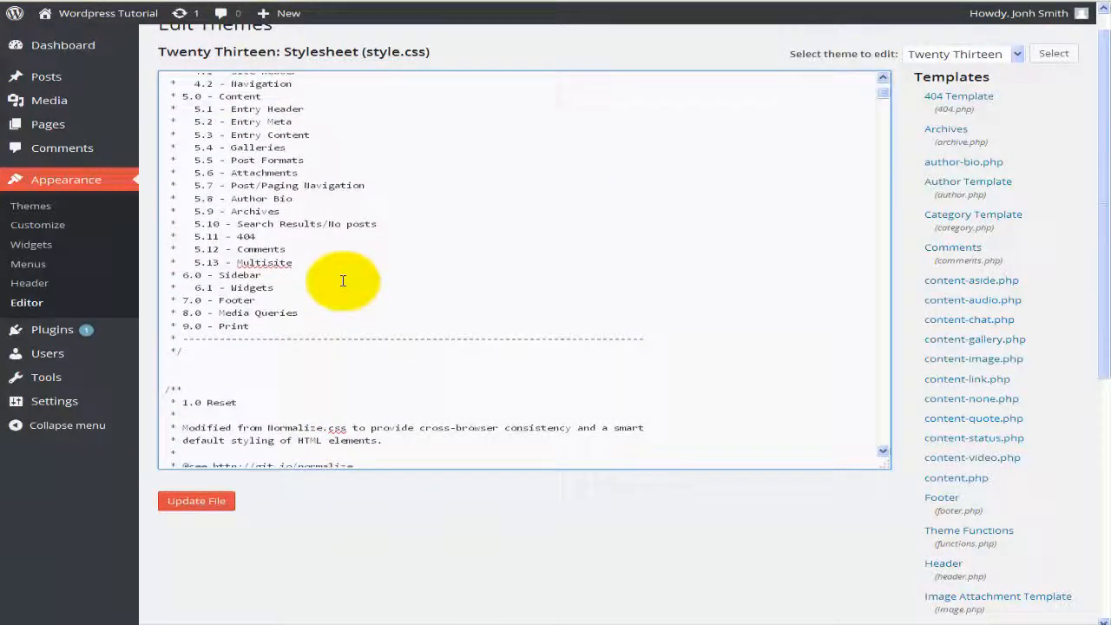
scroll(343, 280, up, 1)
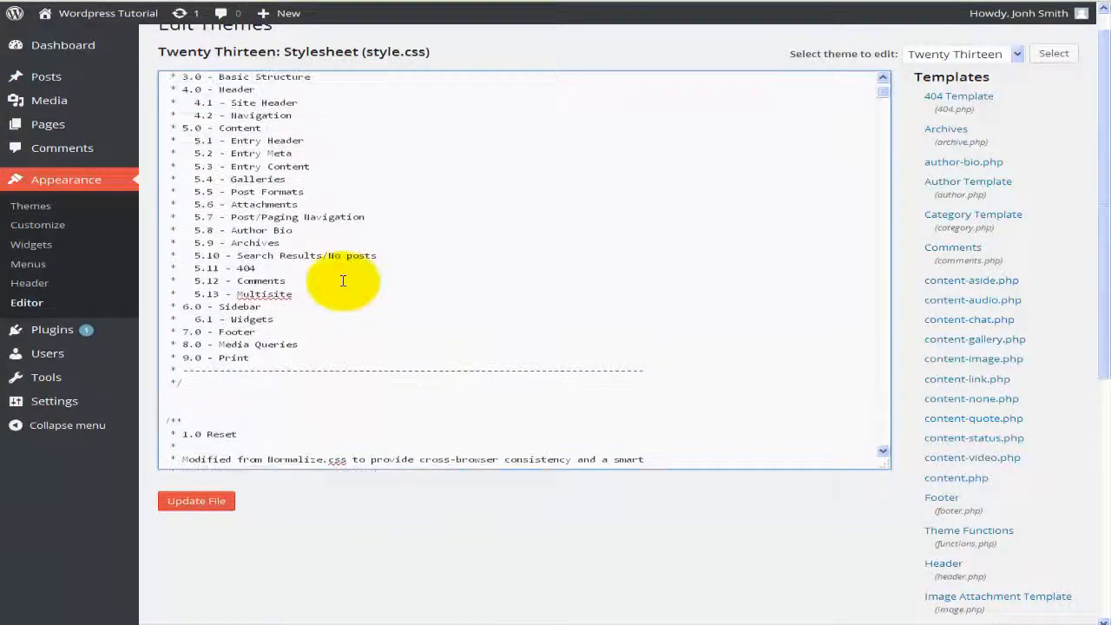
scroll(343, 280, up, 1)
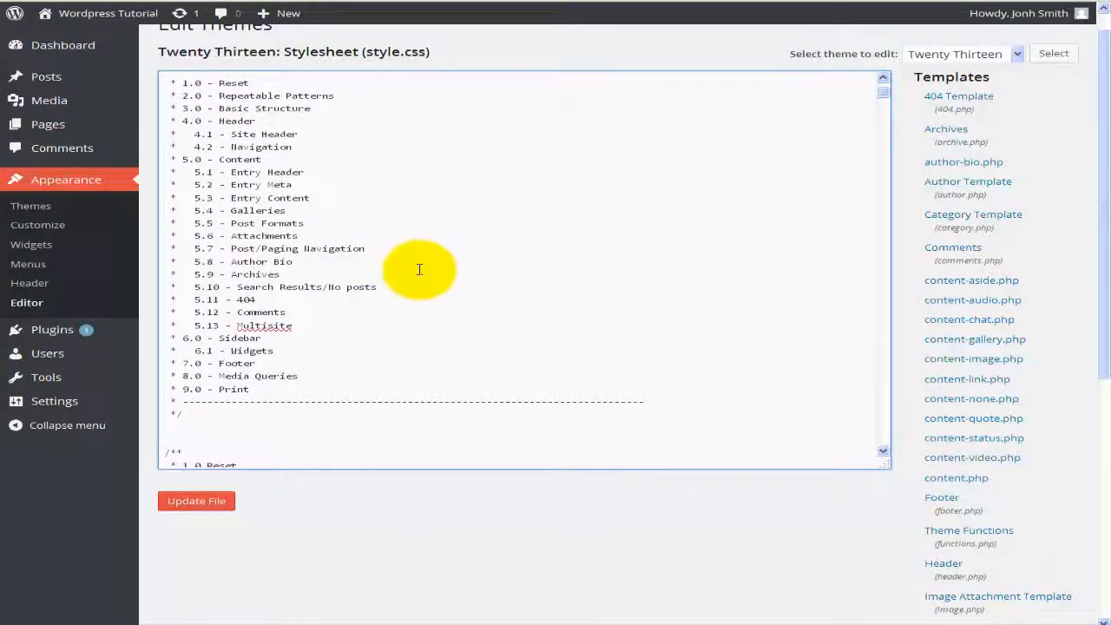
scroll(419, 270, up, 2)
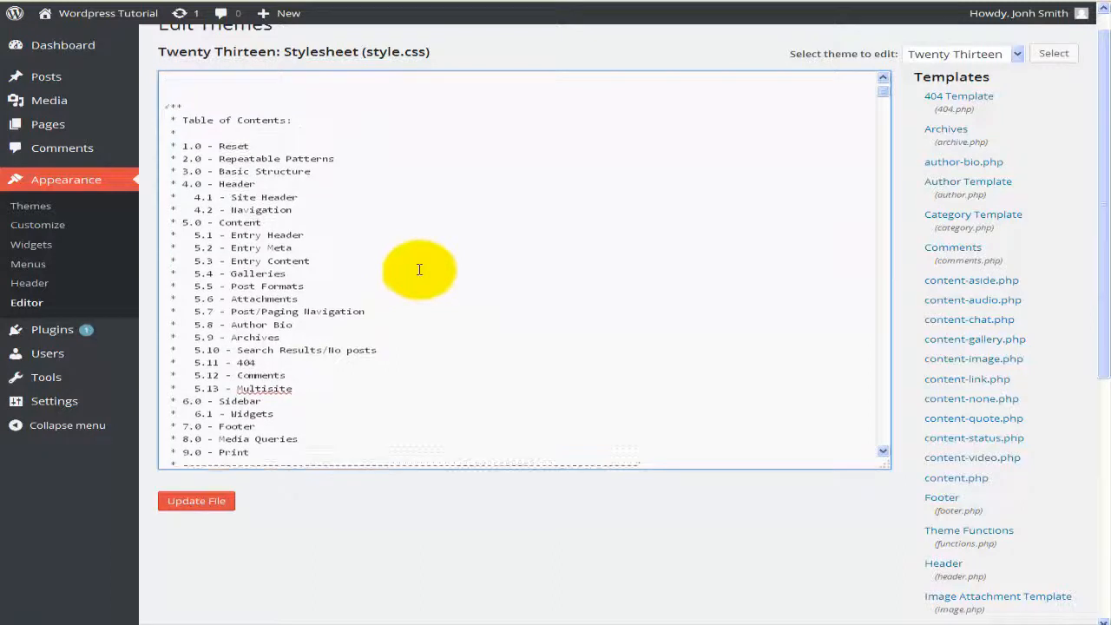
scroll(416, 269, up, 2)
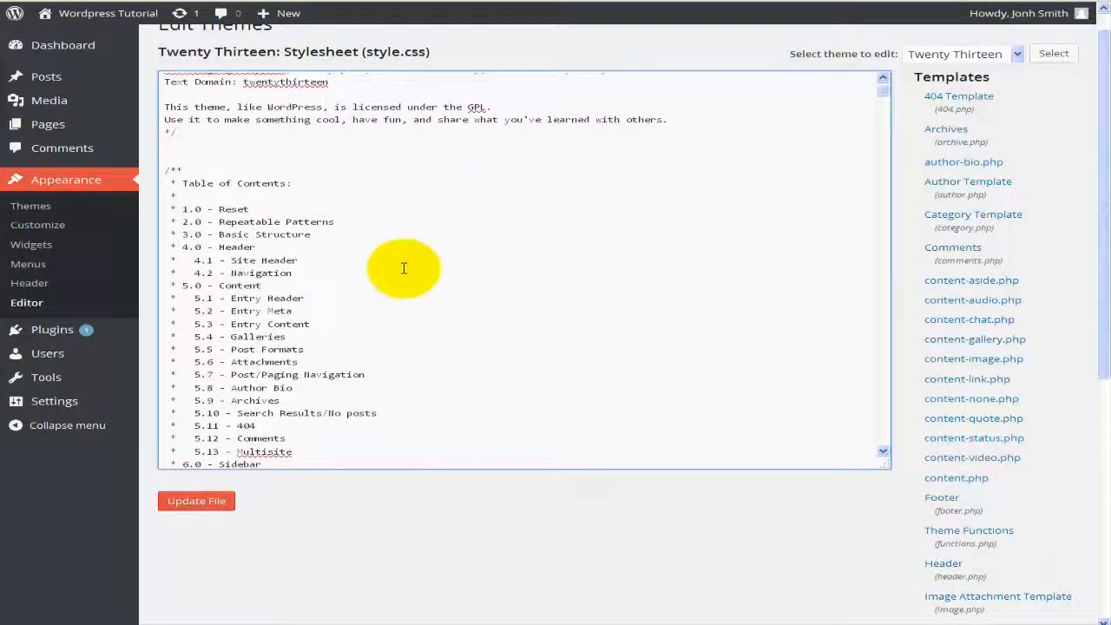
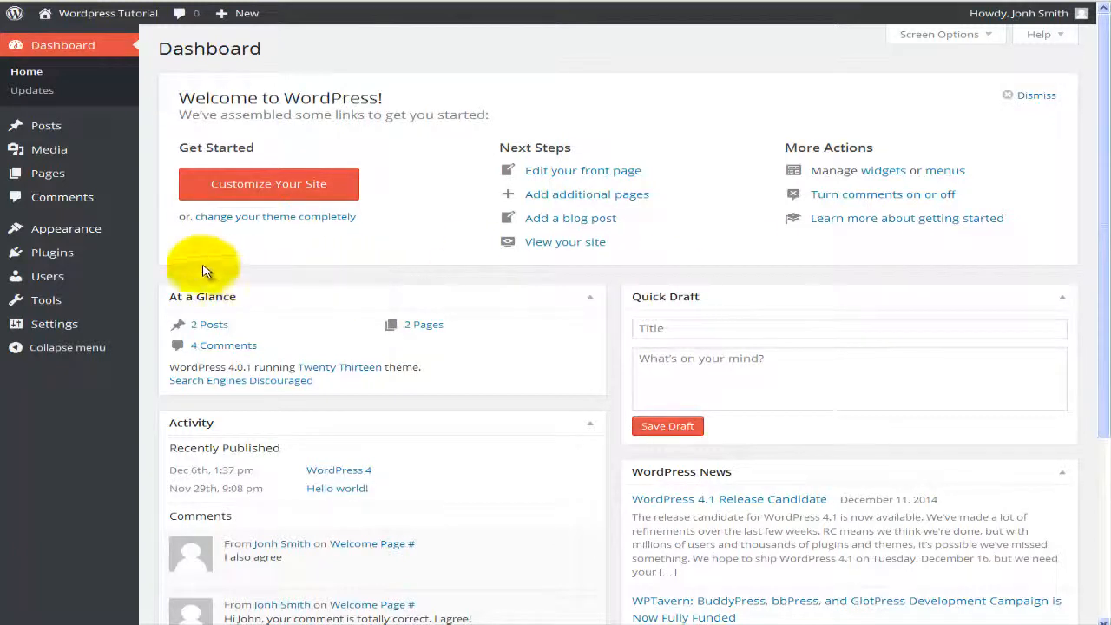
Step: Open the Plugins list and try selecting all plugins with the Activate bulk action, then deselect them
mouse_move(94, 254)
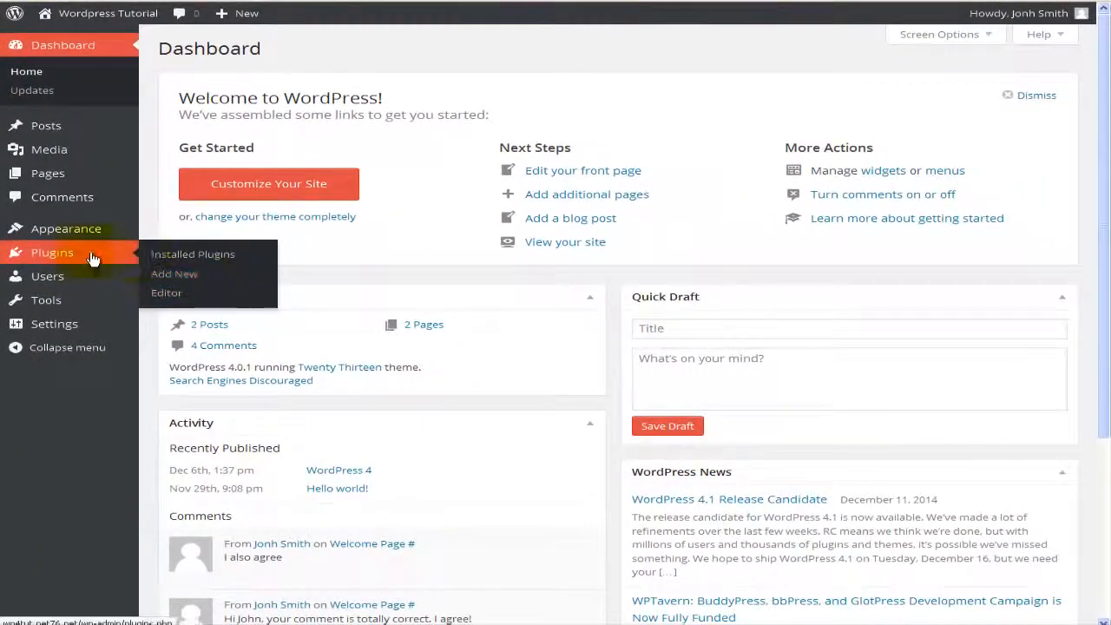
click(72, 255)
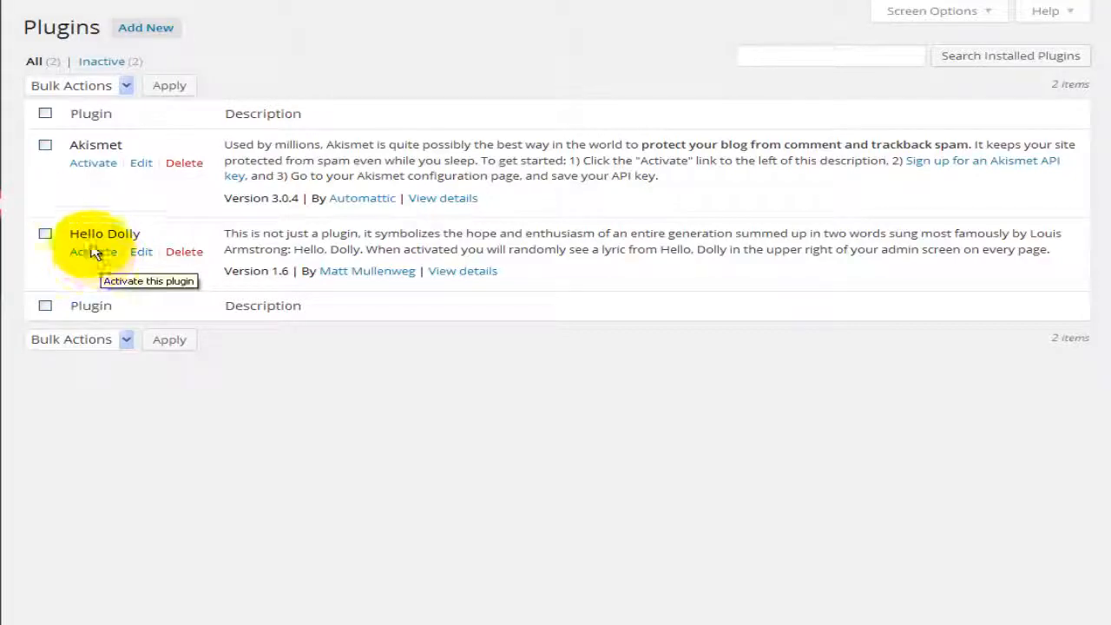
click(45, 113)
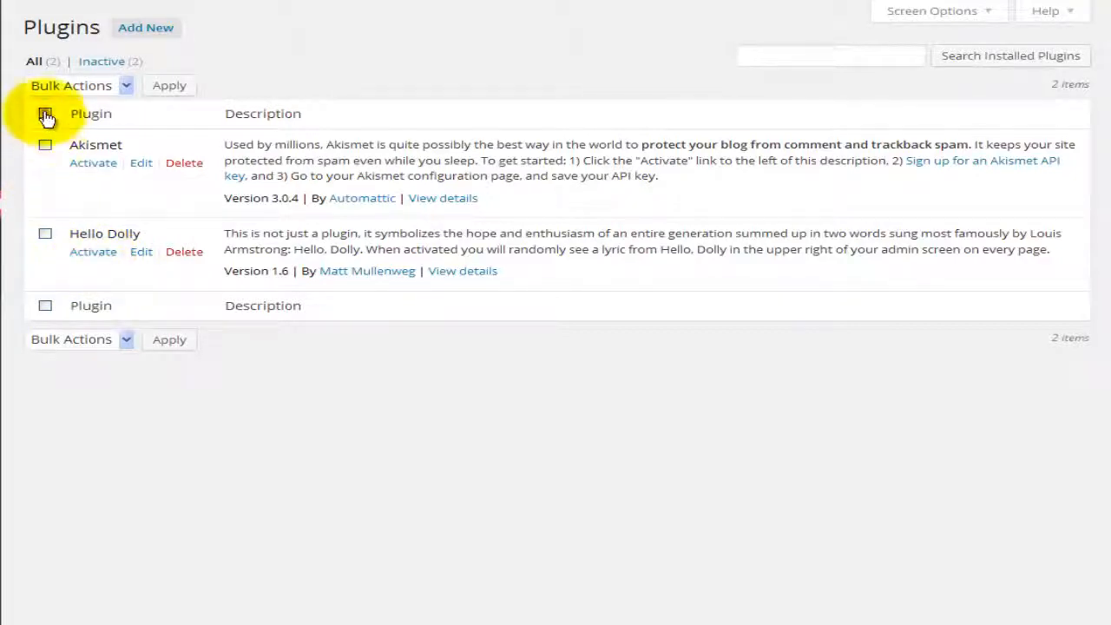
click(91, 89)
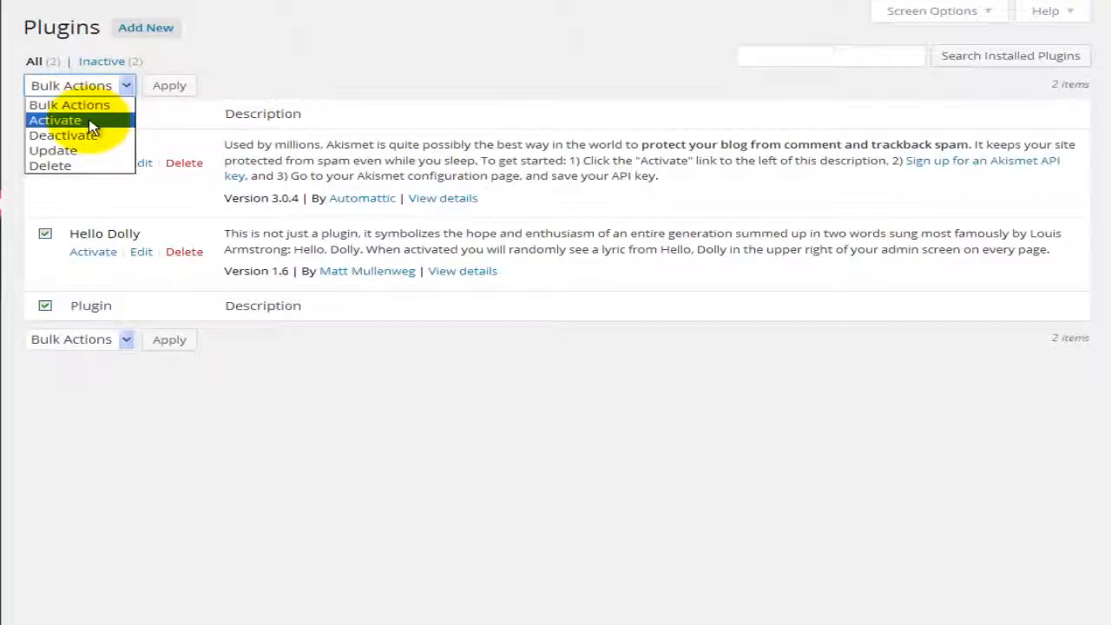
click(91, 121)
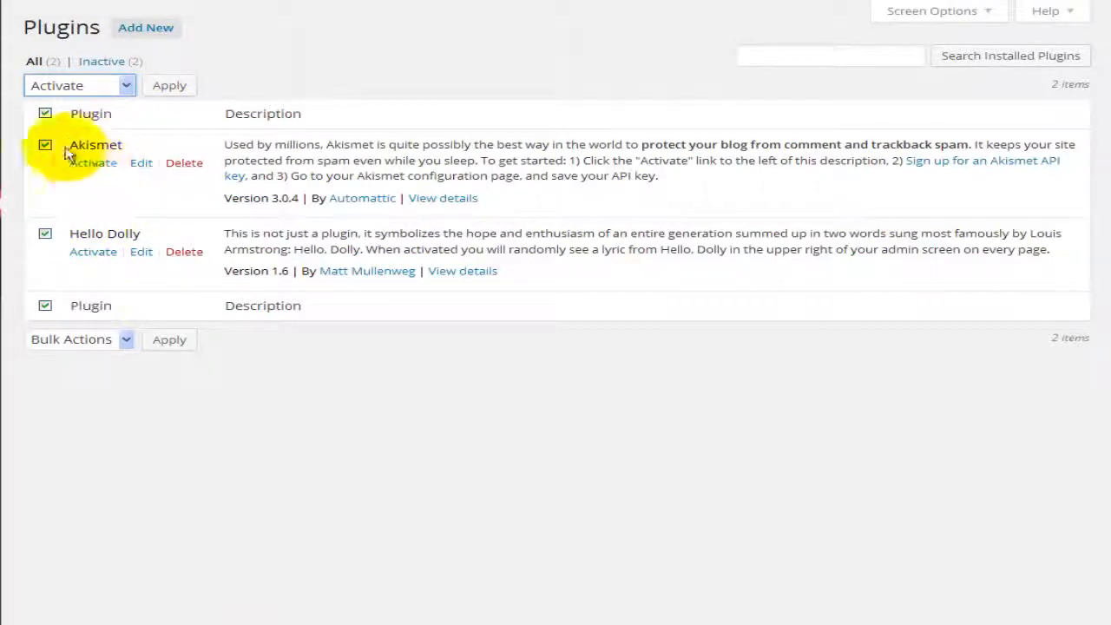
click(46, 115)
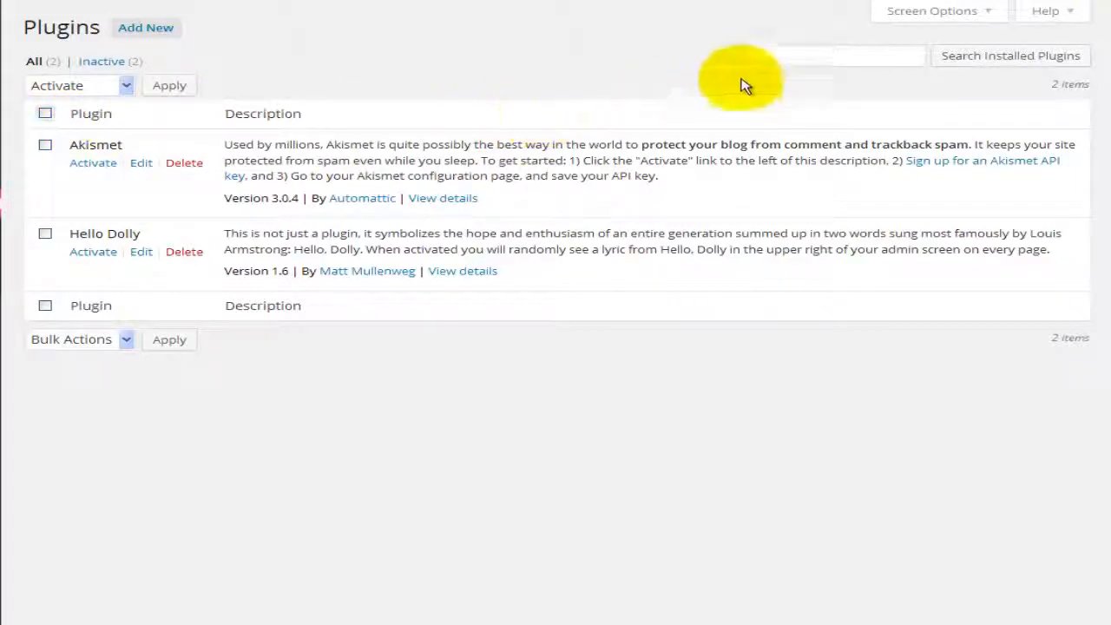
click(754, 57)
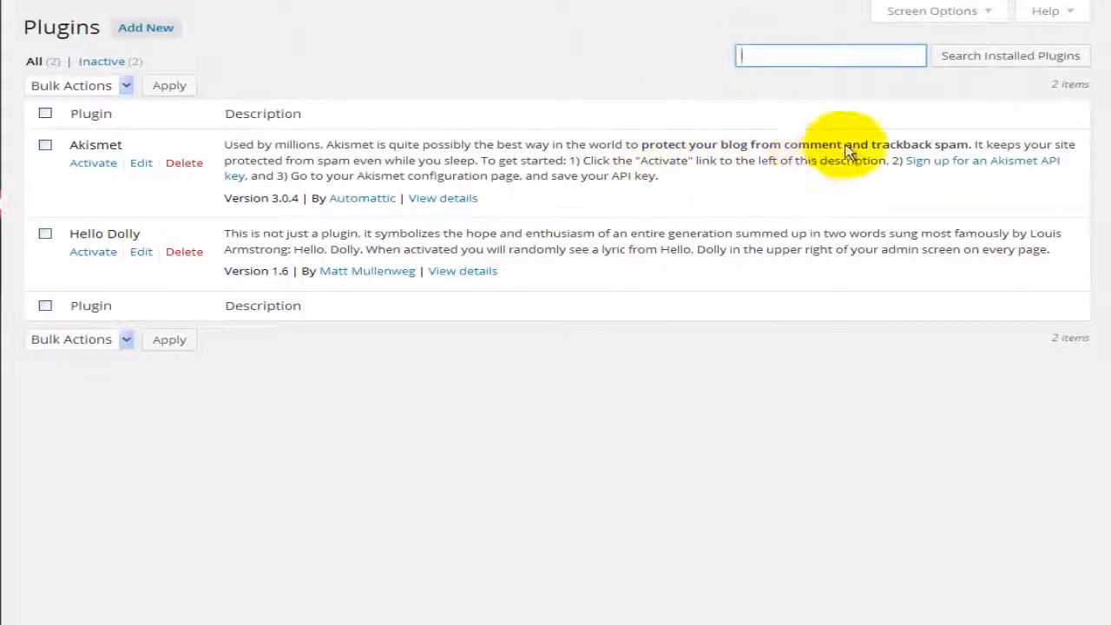
click(981, 12)
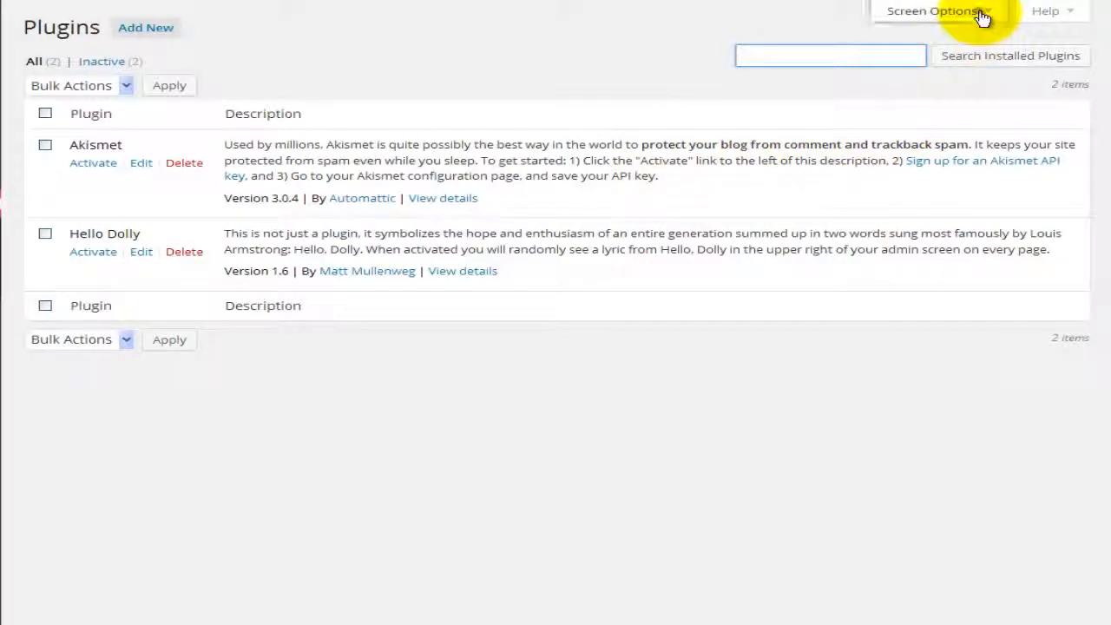
double_click(61, 70)
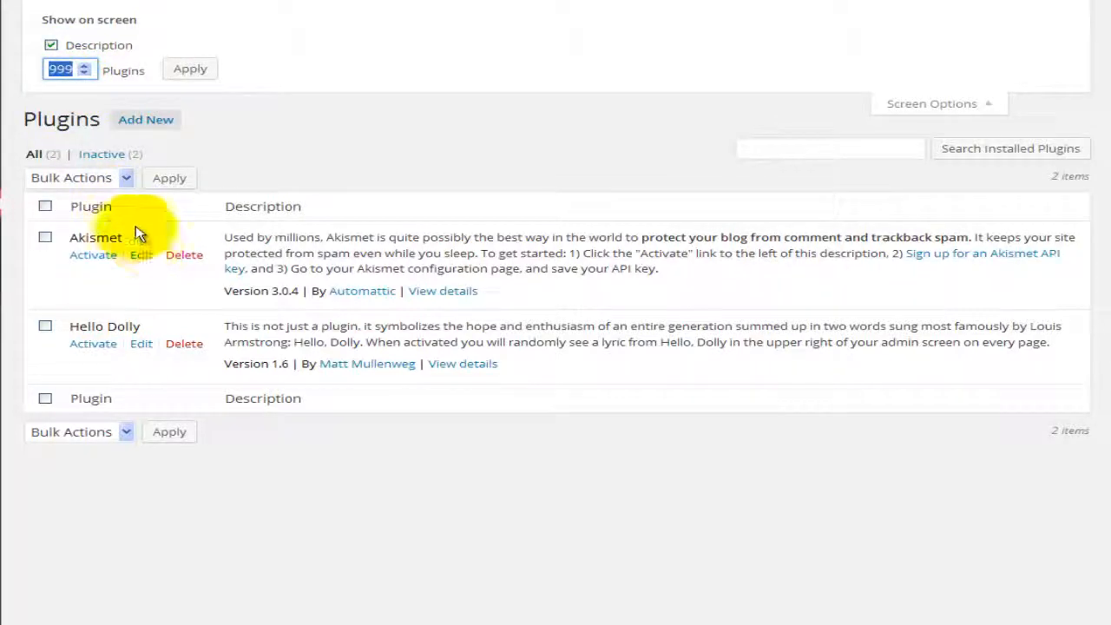
click(51, 46)
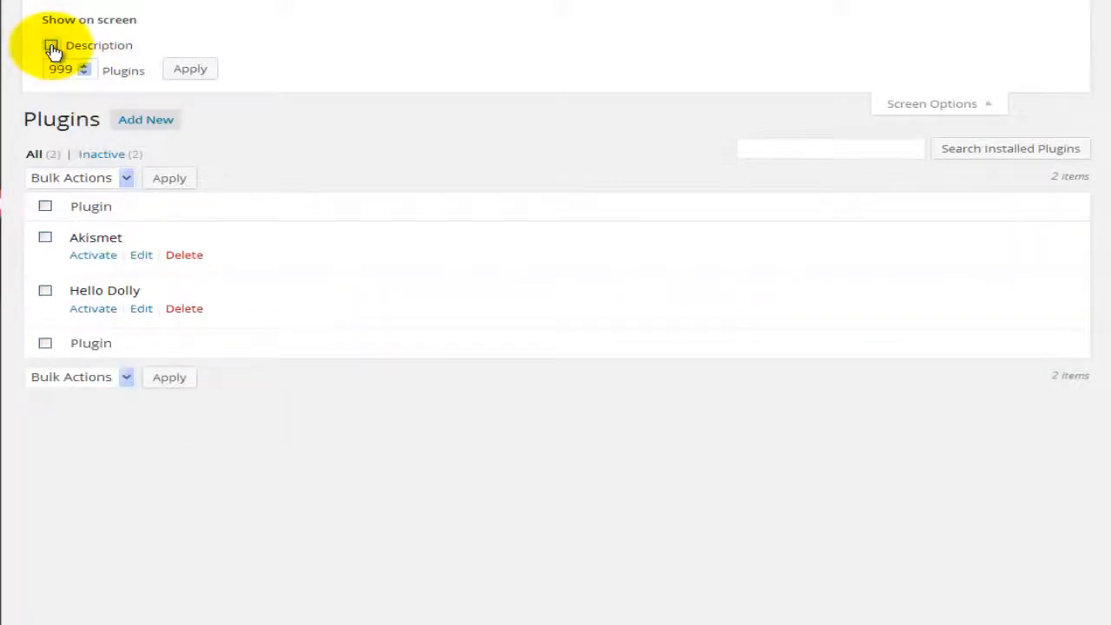
click(51, 46)
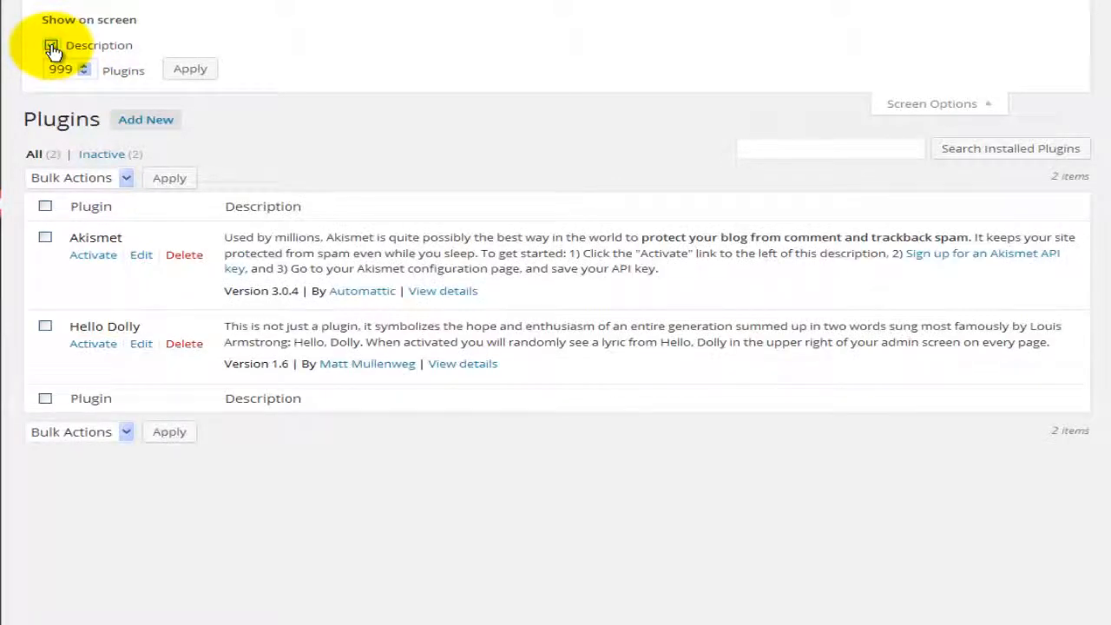
double_click(53, 67)
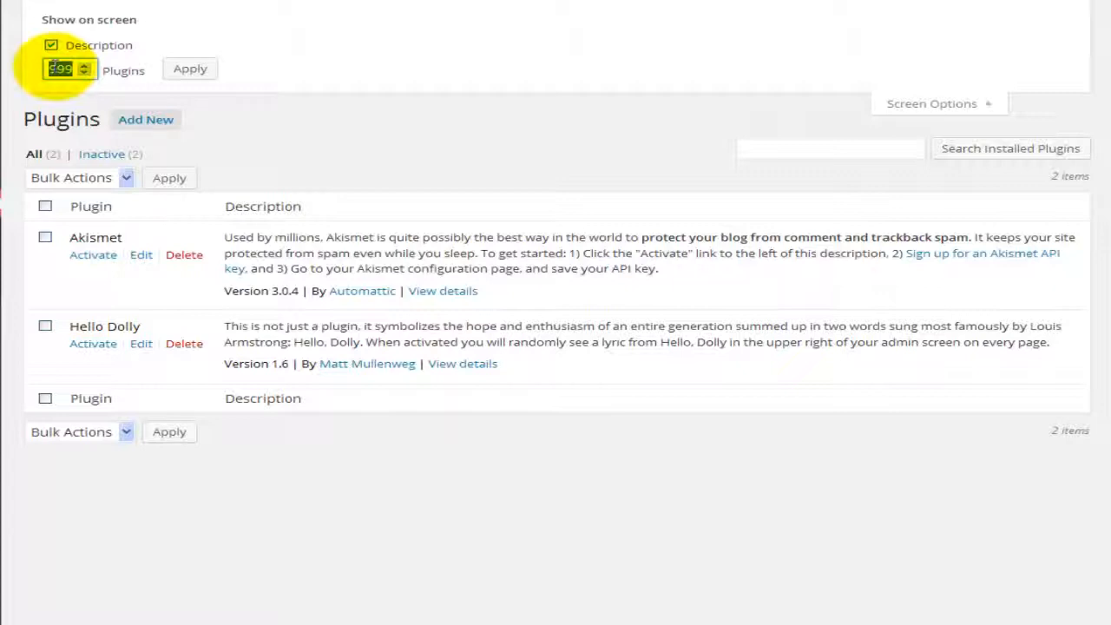
click(195, 73)
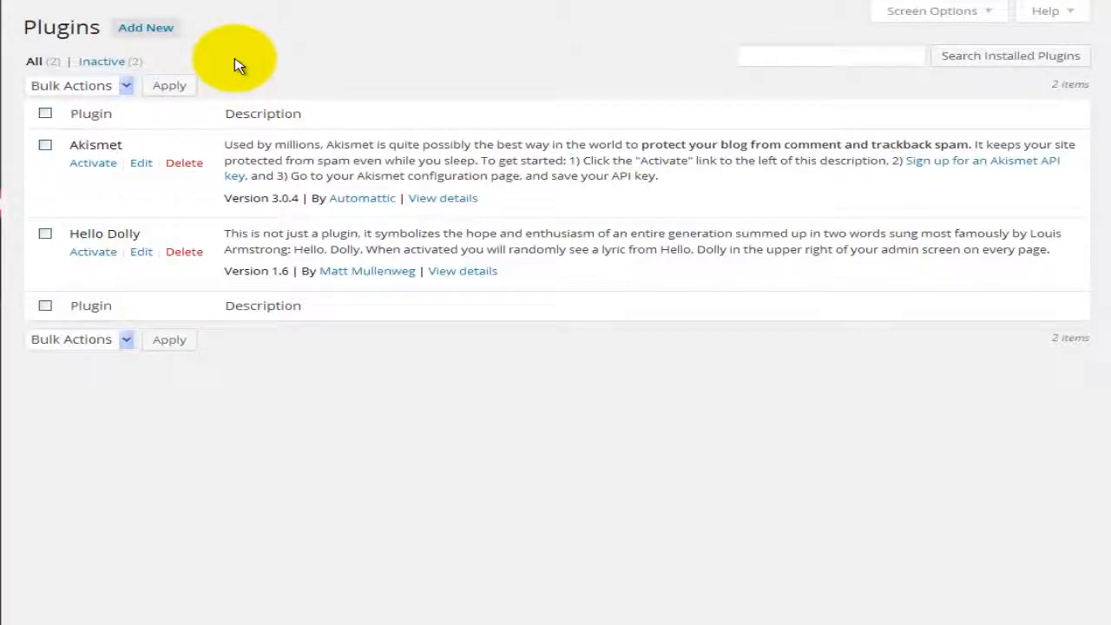
Step: Go to Add Plugins and browse Featured plugins like Jetpack, BuddyPress and Theme Check
click(146, 28)
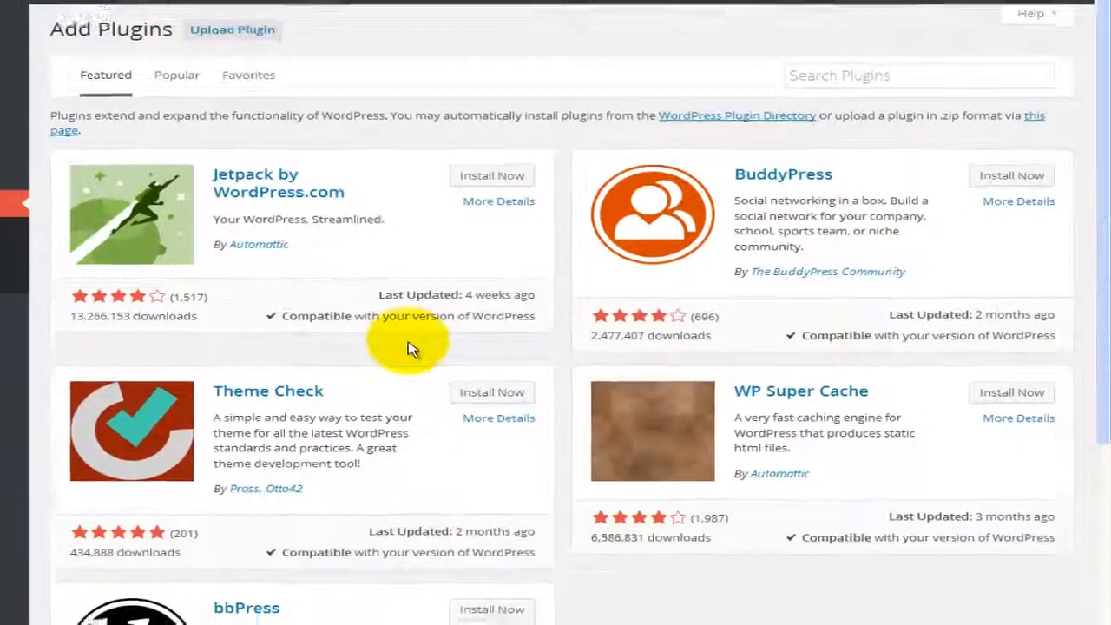
scroll(434, 339, down, 2)
scroll(482, 334, down, 2)
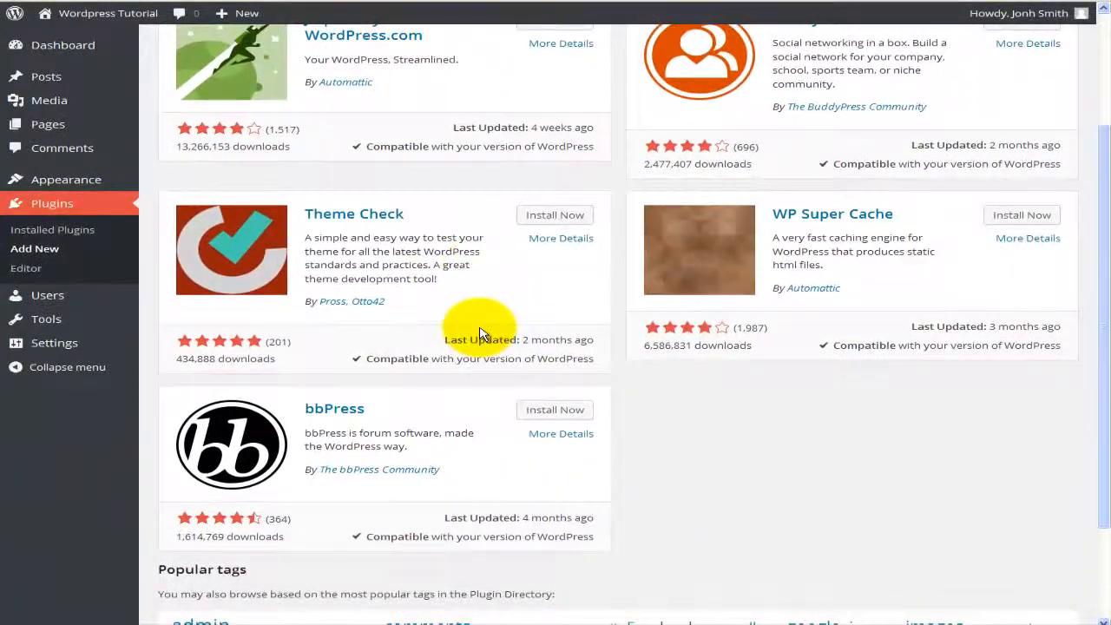
scroll(484, 330, up, 3)
scroll(483, 334, up, 1)
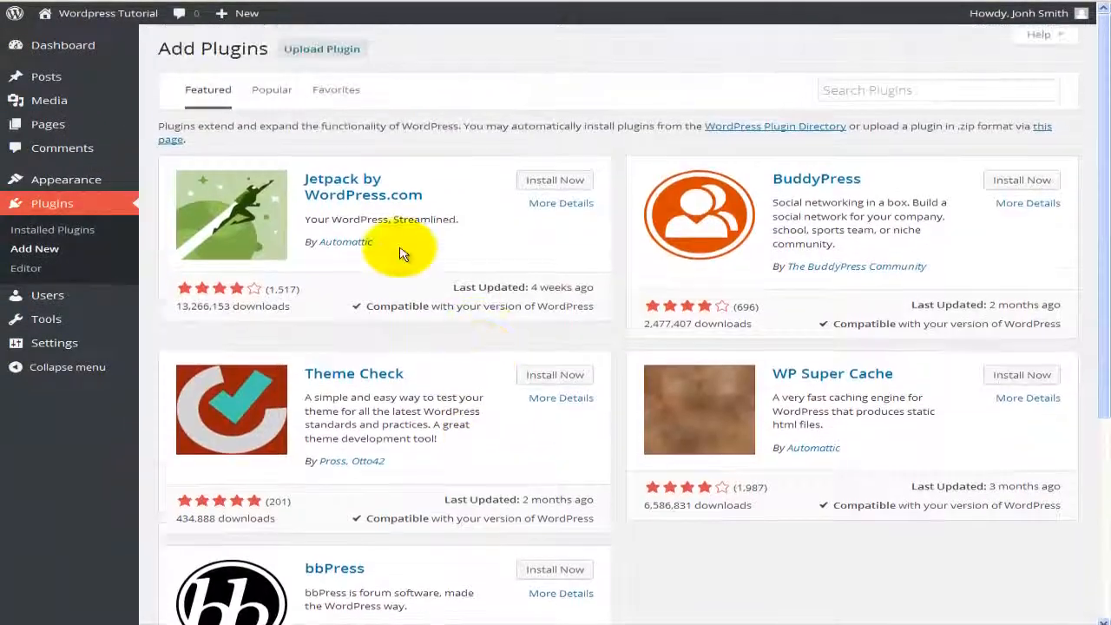
Step: Switch to the Popular plugins list, headed by Akismet and Contact Form 7, and scroll through it
click(270, 90)
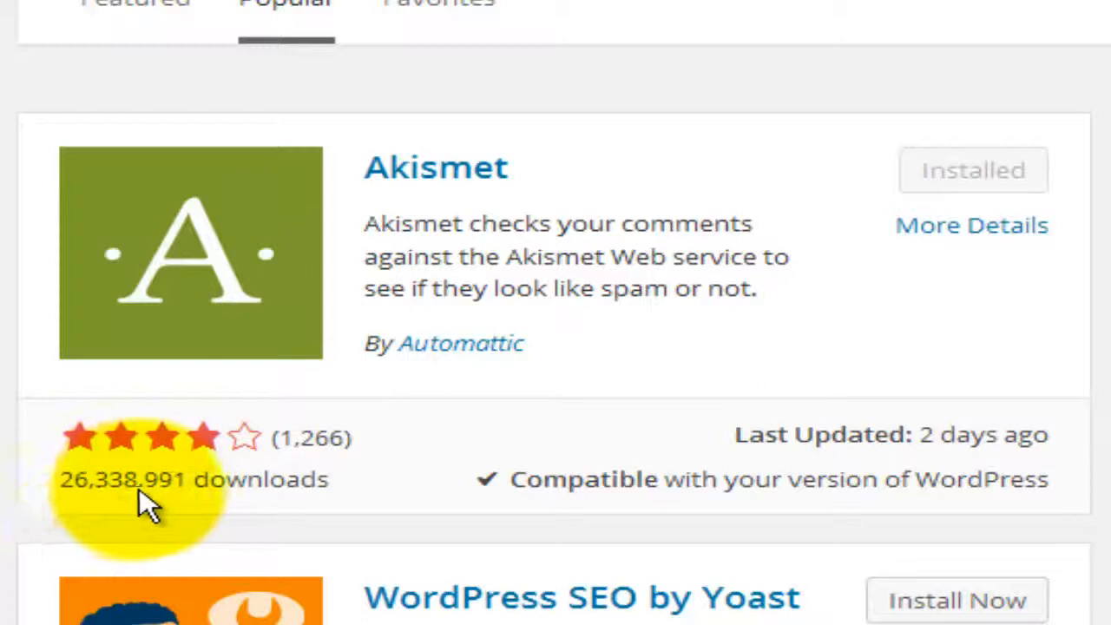
mouse_move(77, 436)
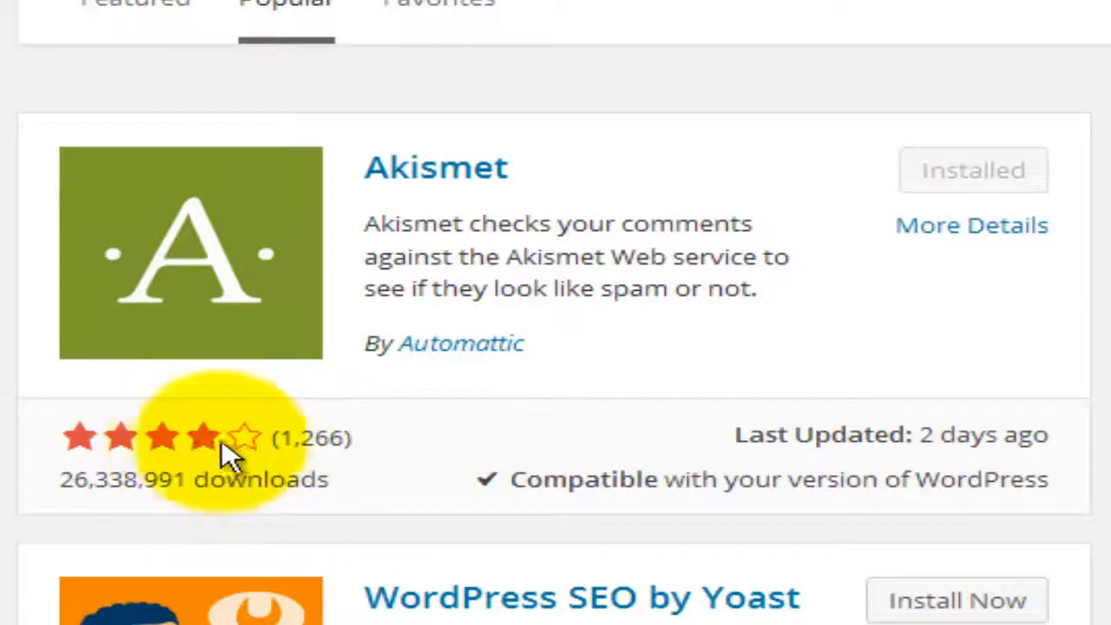
mouse_move(247, 453)
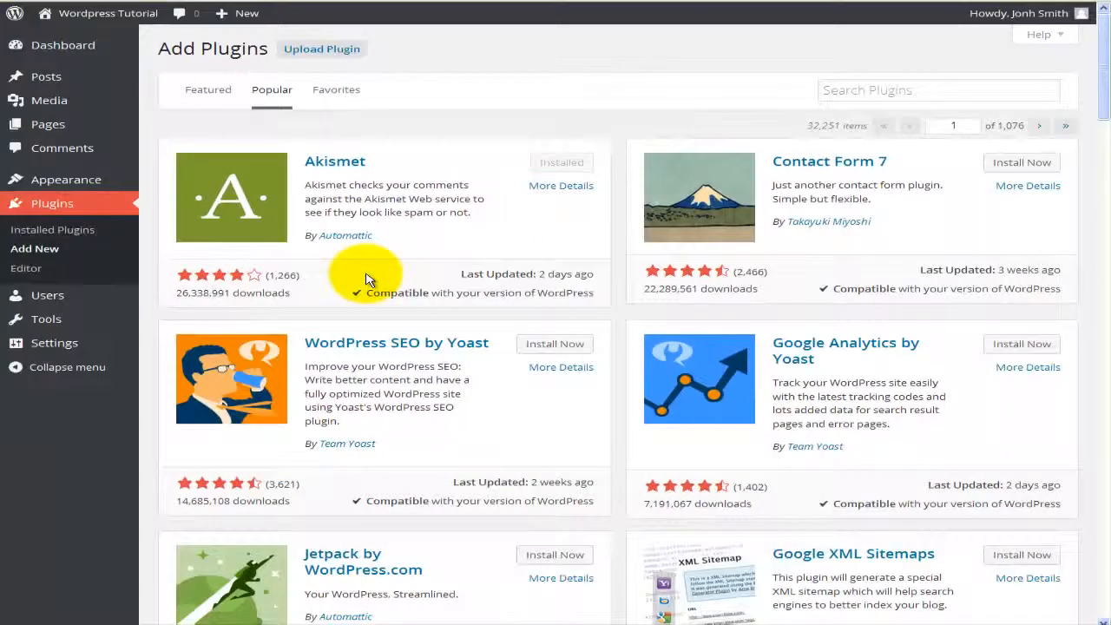
scroll(348, 278, down, 2)
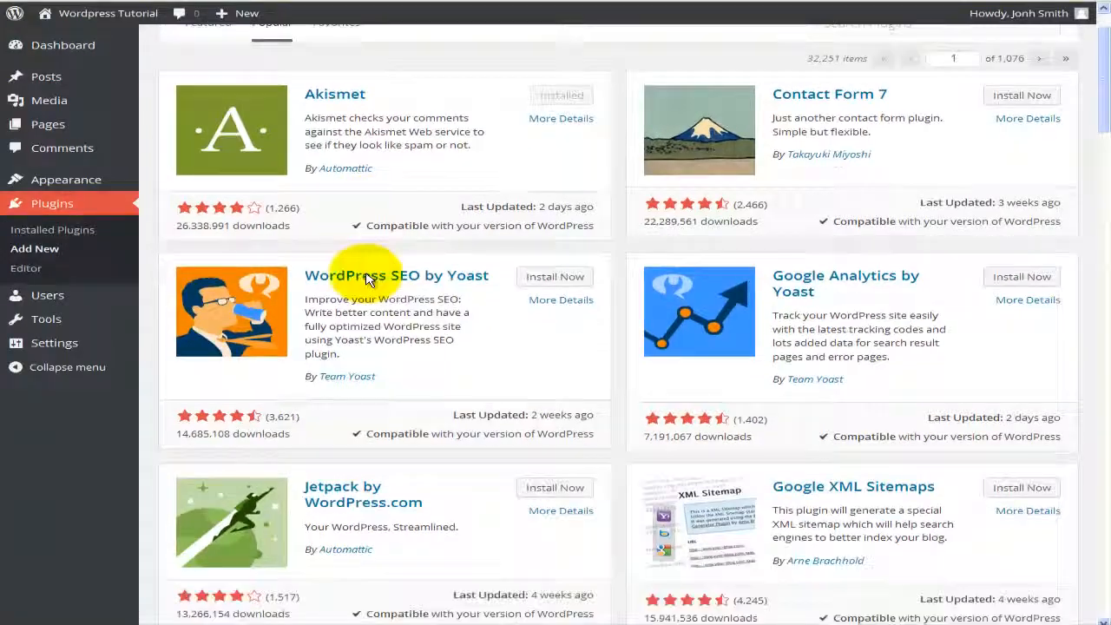
scroll(368, 278, down, 2)
scroll(368, 278, down, 3)
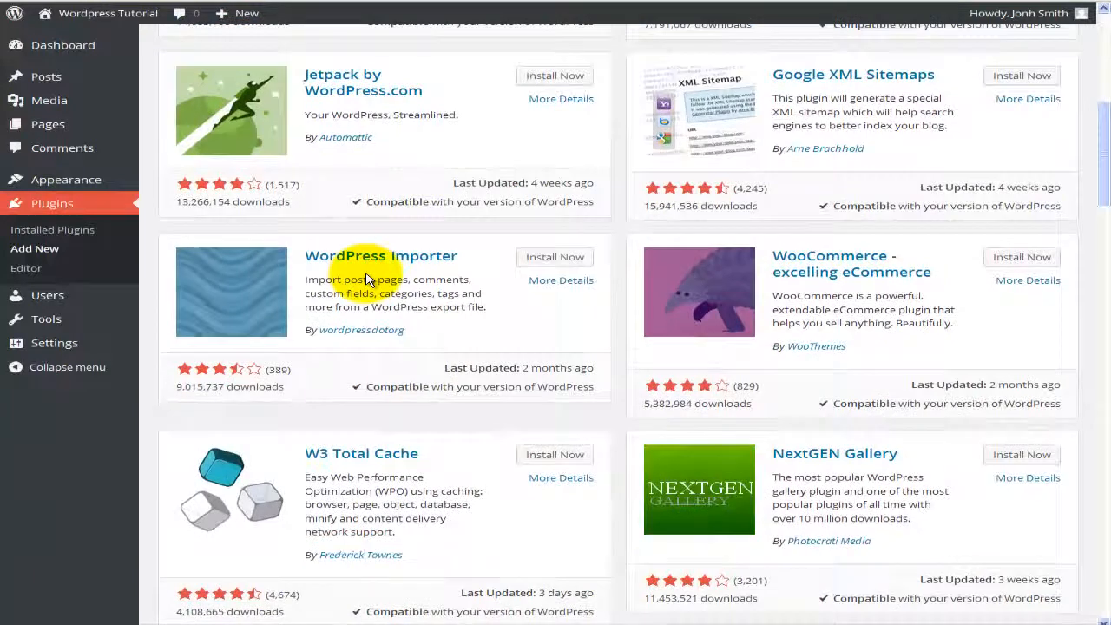
scroll(367, 277, down, 2)
scroll(367, 278, down, 1)
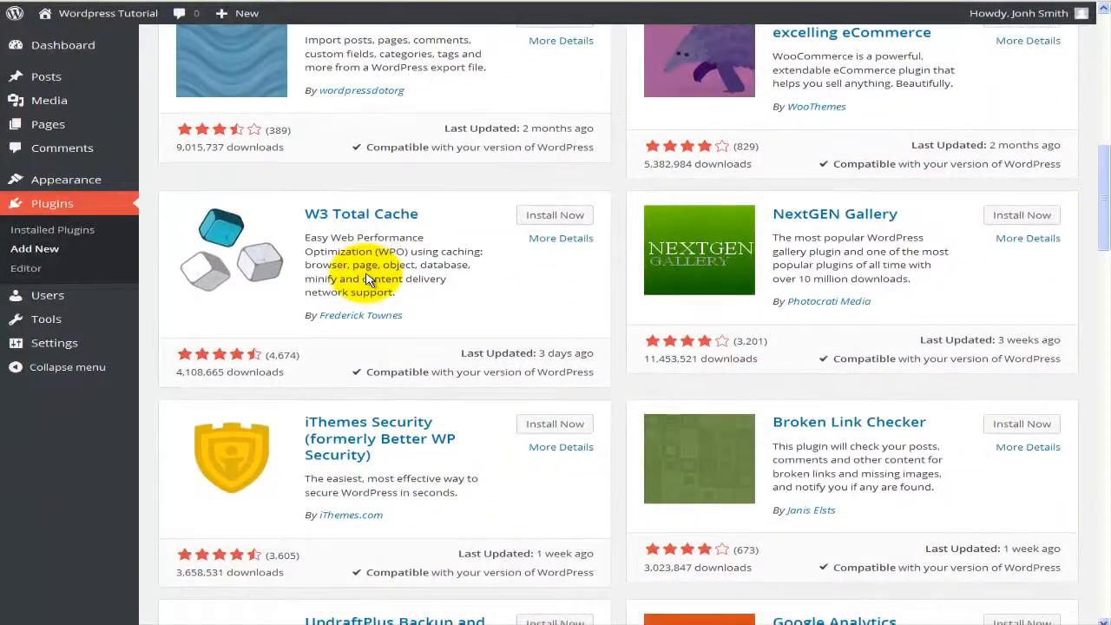
scroll(366, 278, down, 2)
scroll(366, 278, down, 3)
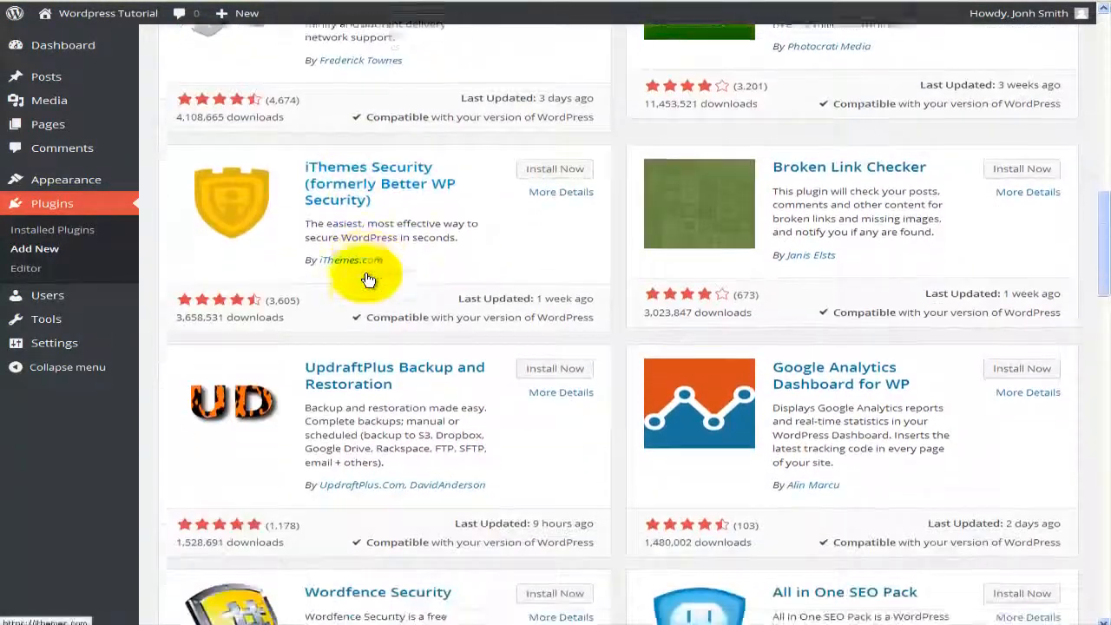
scroll(366, 278, down, 3)
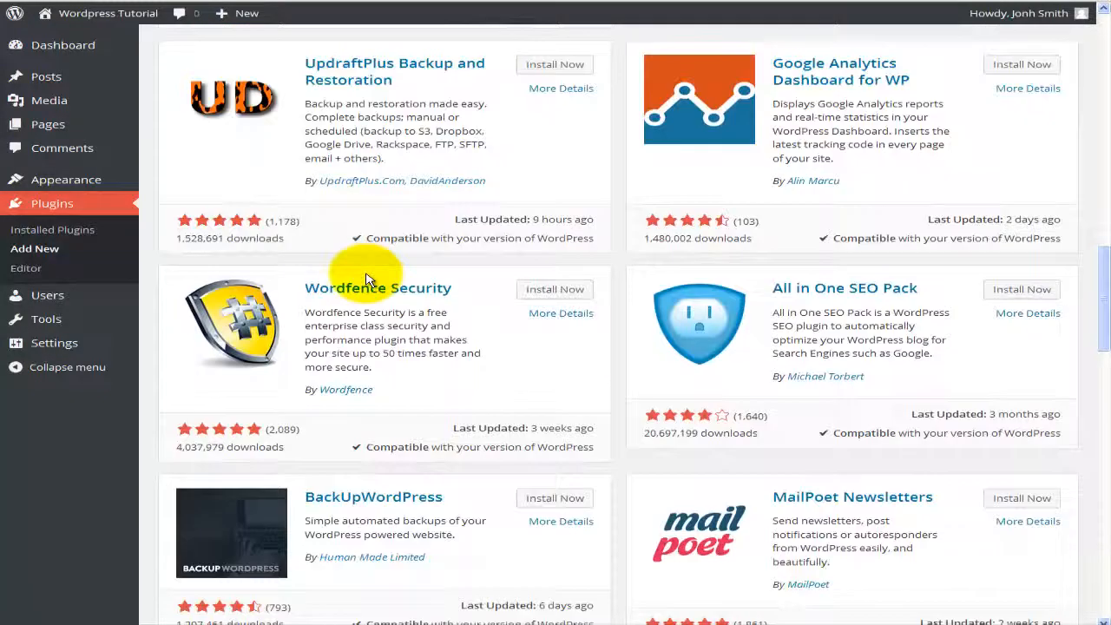
scroll(366, 278, down, 3)
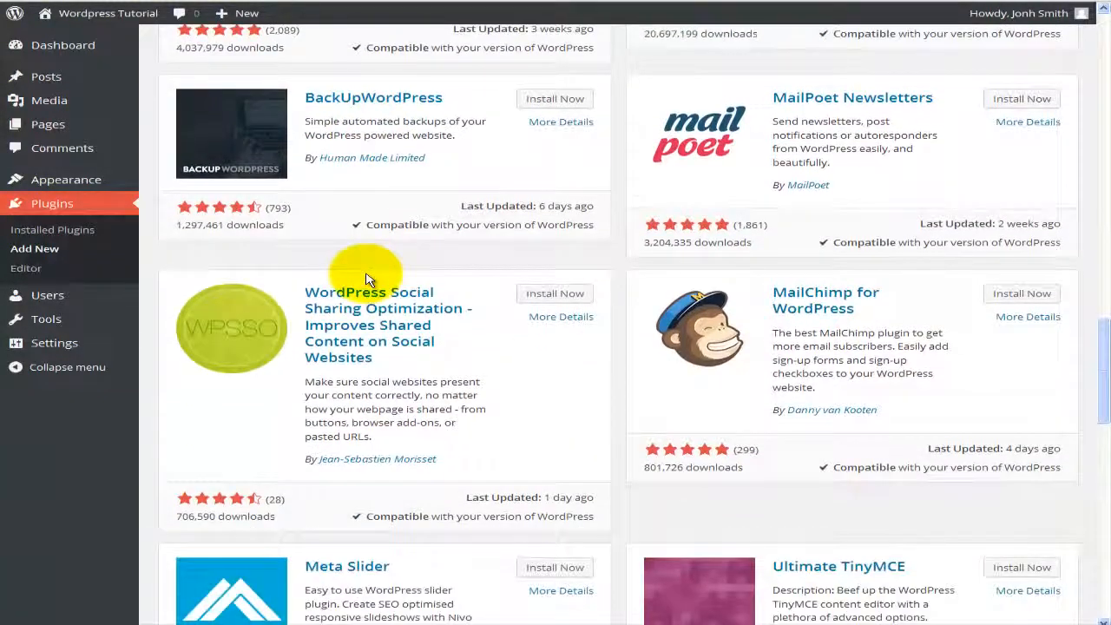
scroll(366, 277, up, 9)
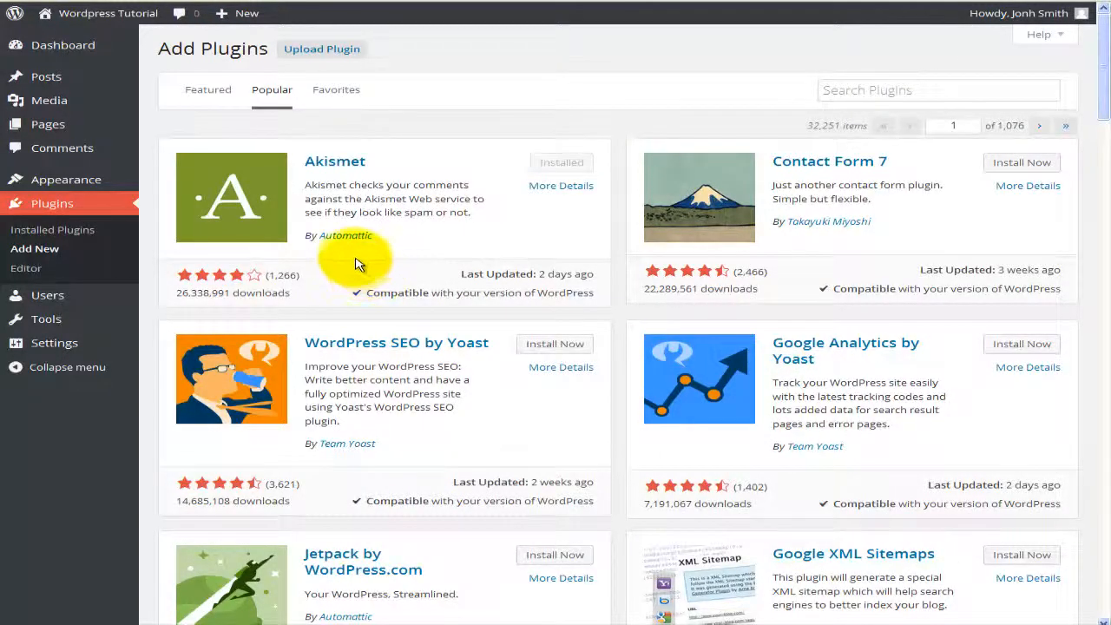
Step: Search the plugin directory for 'facebook', returning 2,013 results led by the official Facebook plugin
click(872, 89)
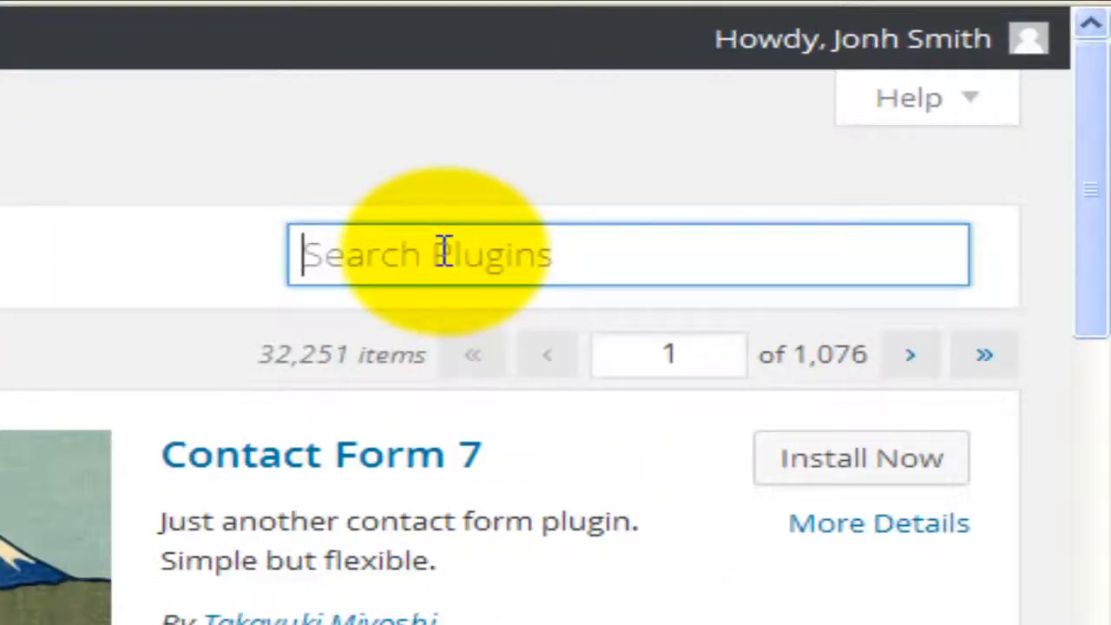
text(facebook)
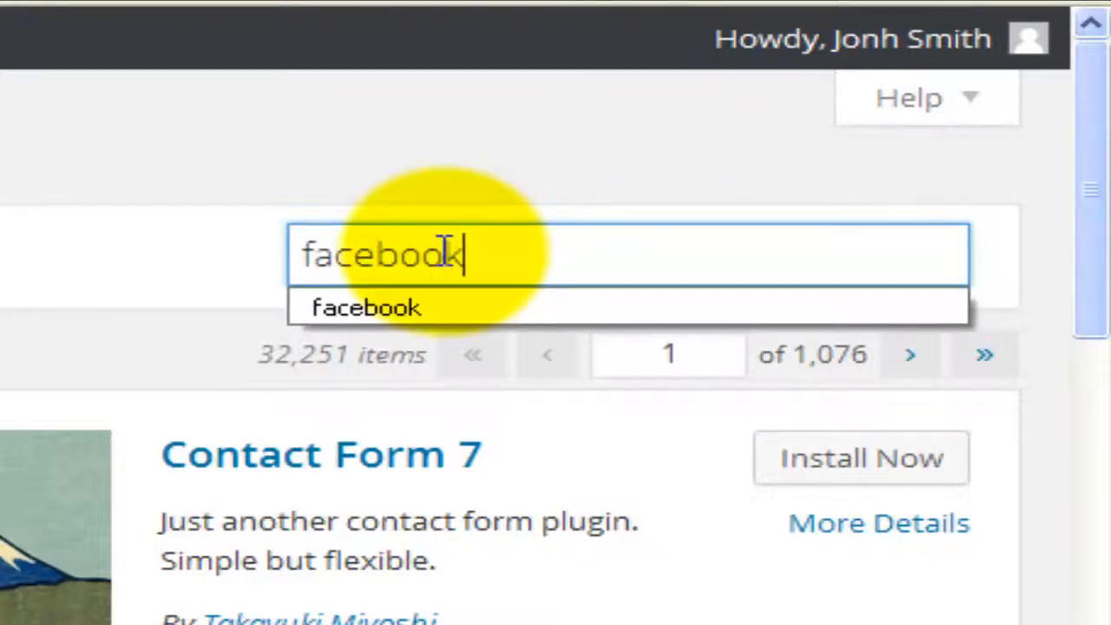
key(Return)
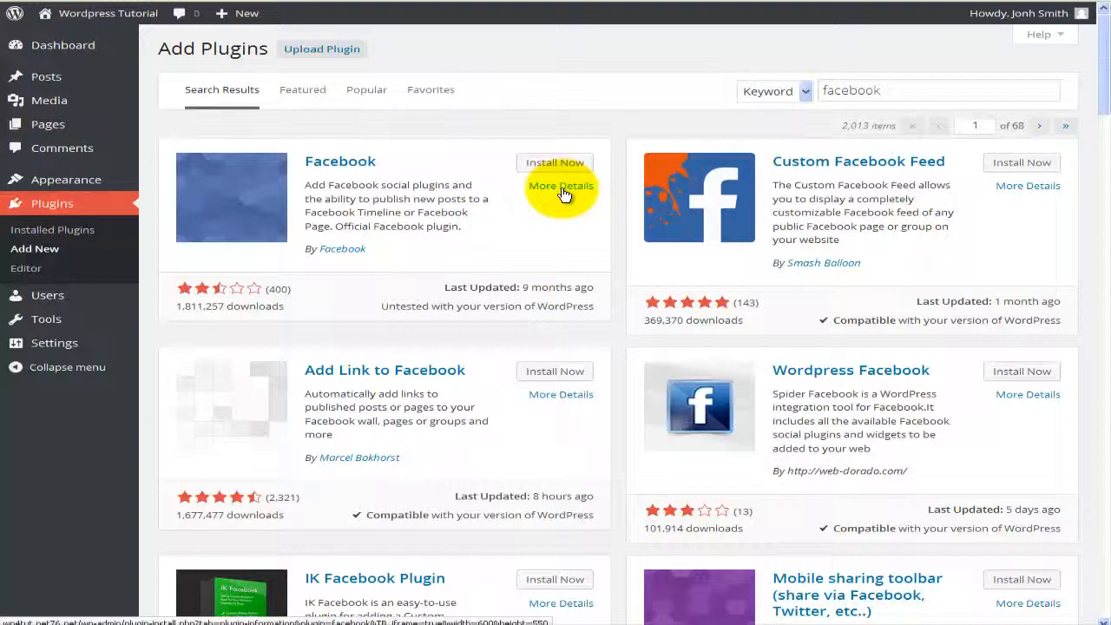
Step: Open the Facebook plugin's details and read through its description
click(562, 193)
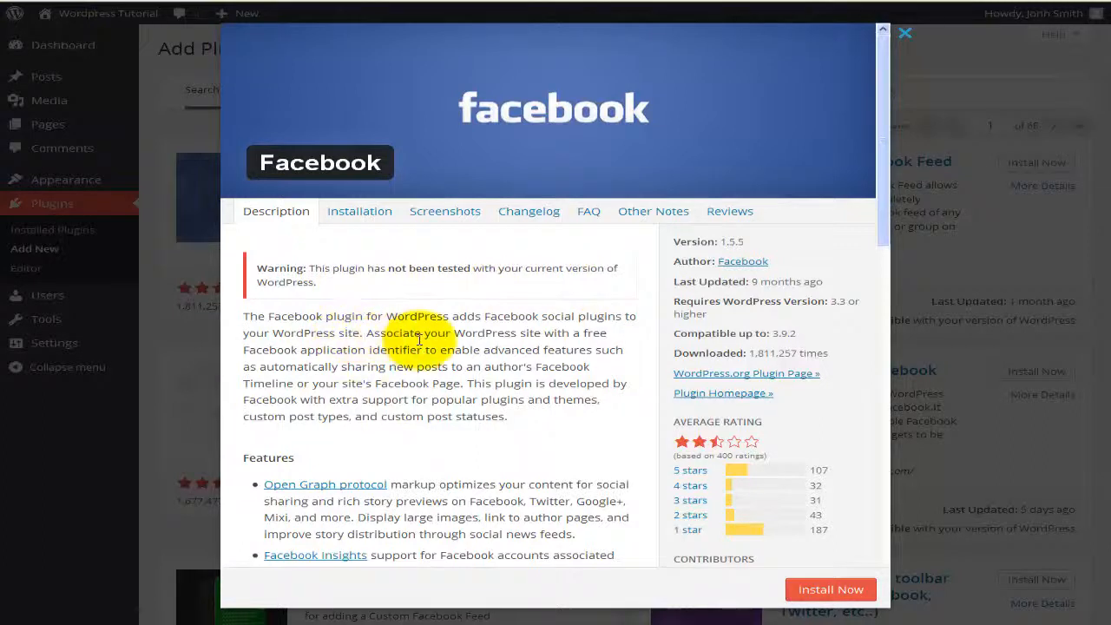
scroll(420, 340, down, 1)
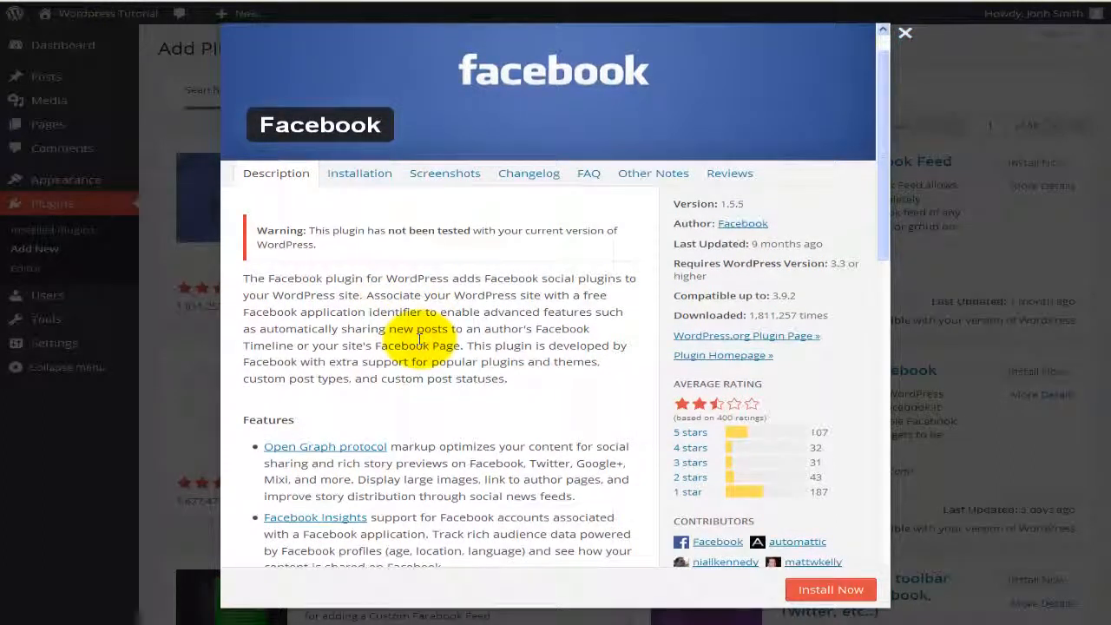
scroll(420, 341, down, 2)
scroll(421, 345, down, 3)
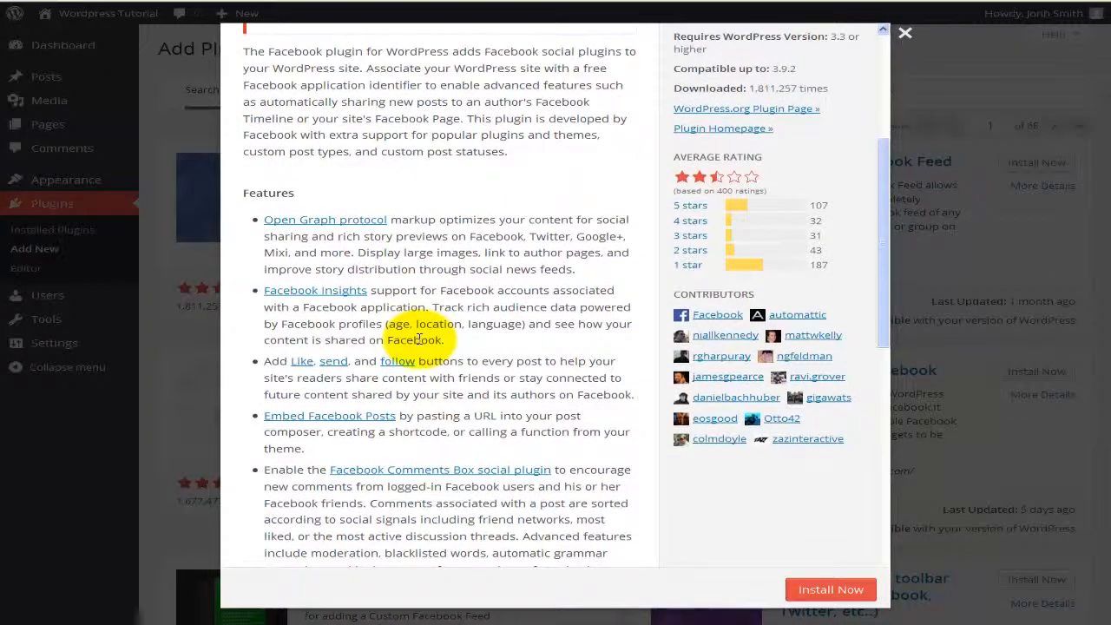
scroll(420, 340, down, 1)
scroll(420, 341, down, 1)
scroll(421, 337, up, 8)
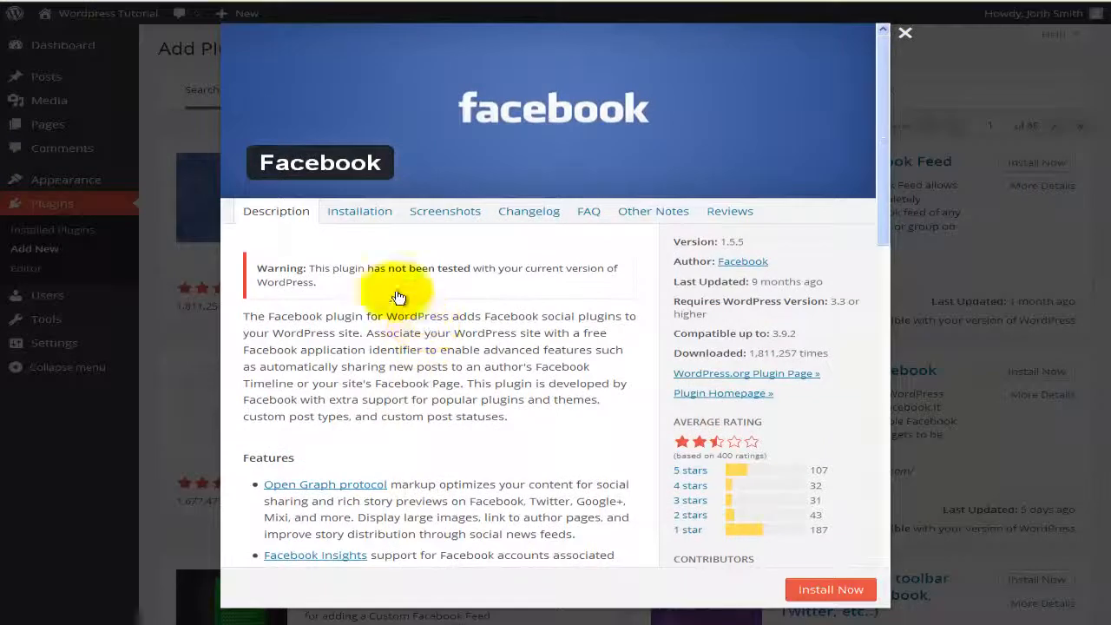
Step: Review the Installation, Screenshots, Changelog, FAQ, Other Notes and Reviews tabs, then install the plugin
click(354, 217)
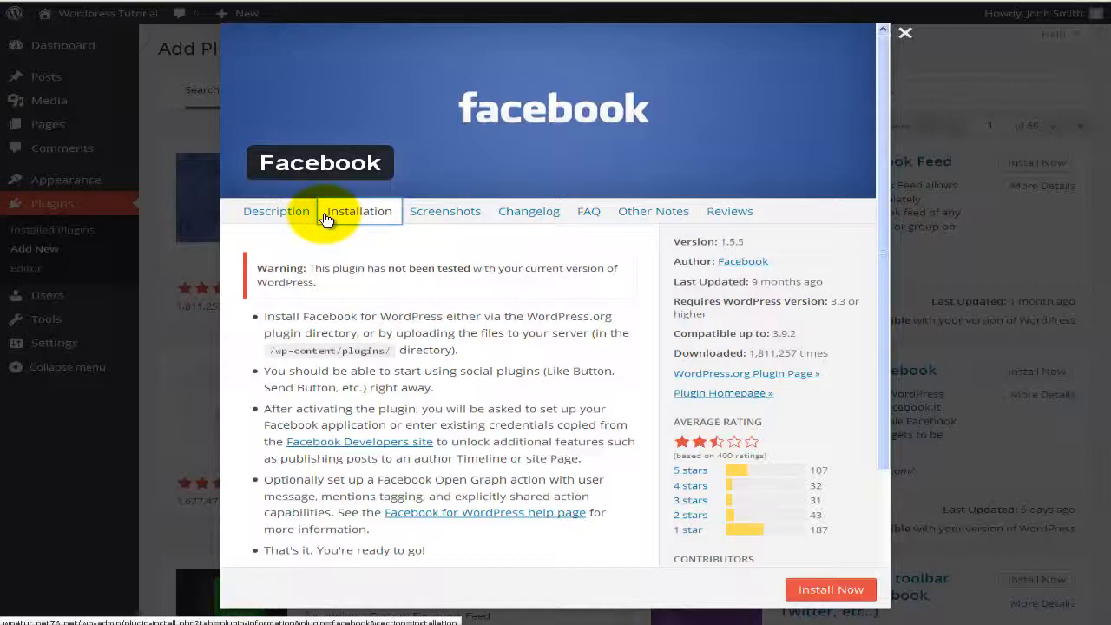
click(452, 219)
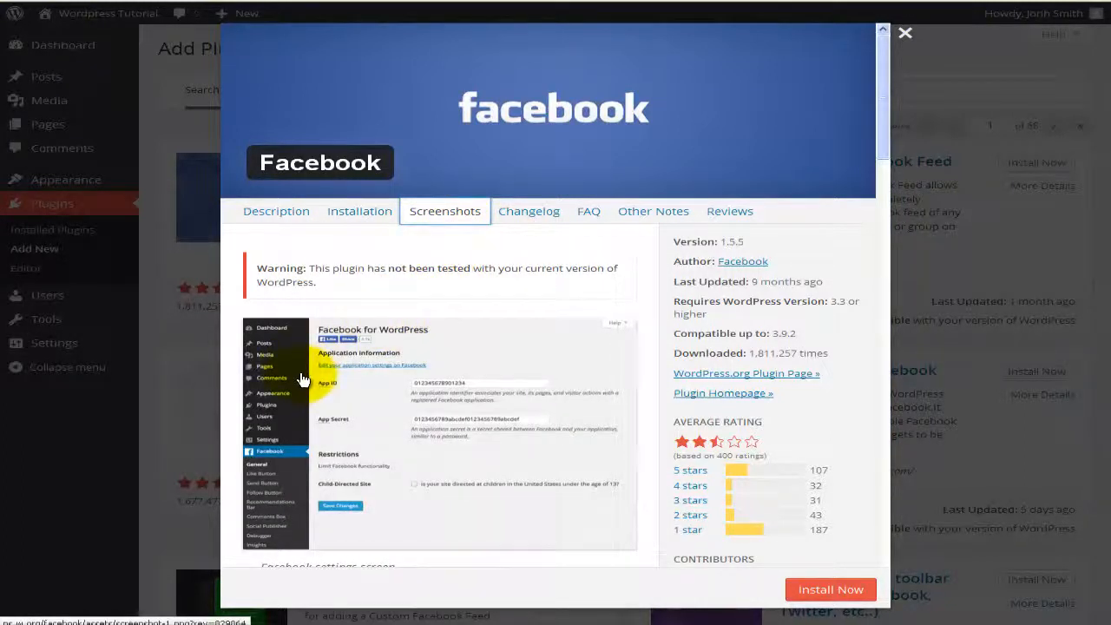
click(540, 213)
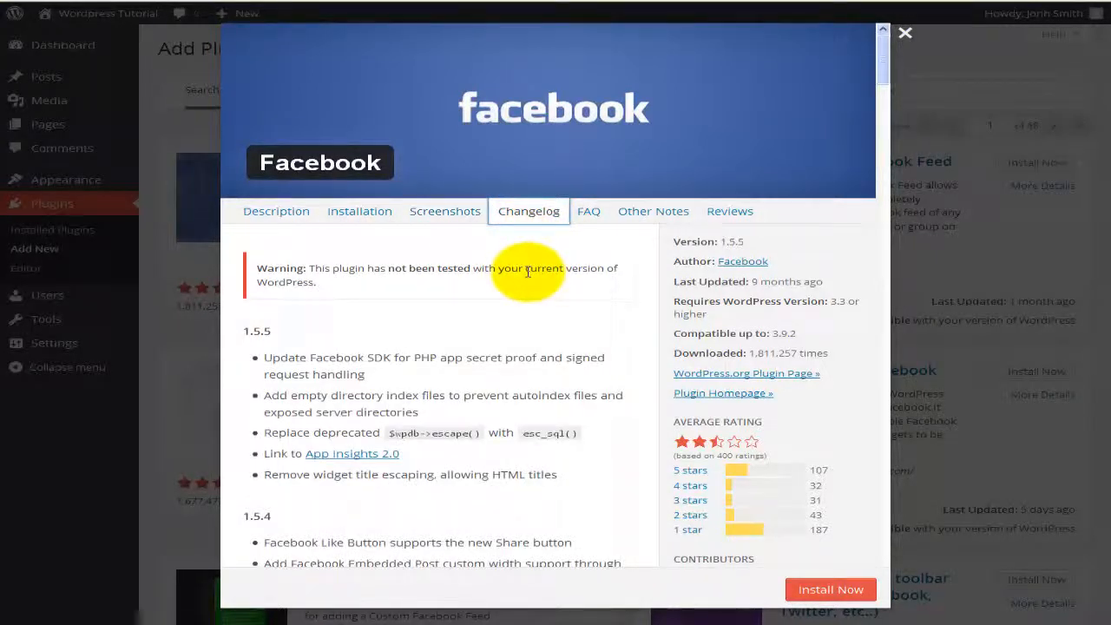
click(590, 222)
click(634, 220)
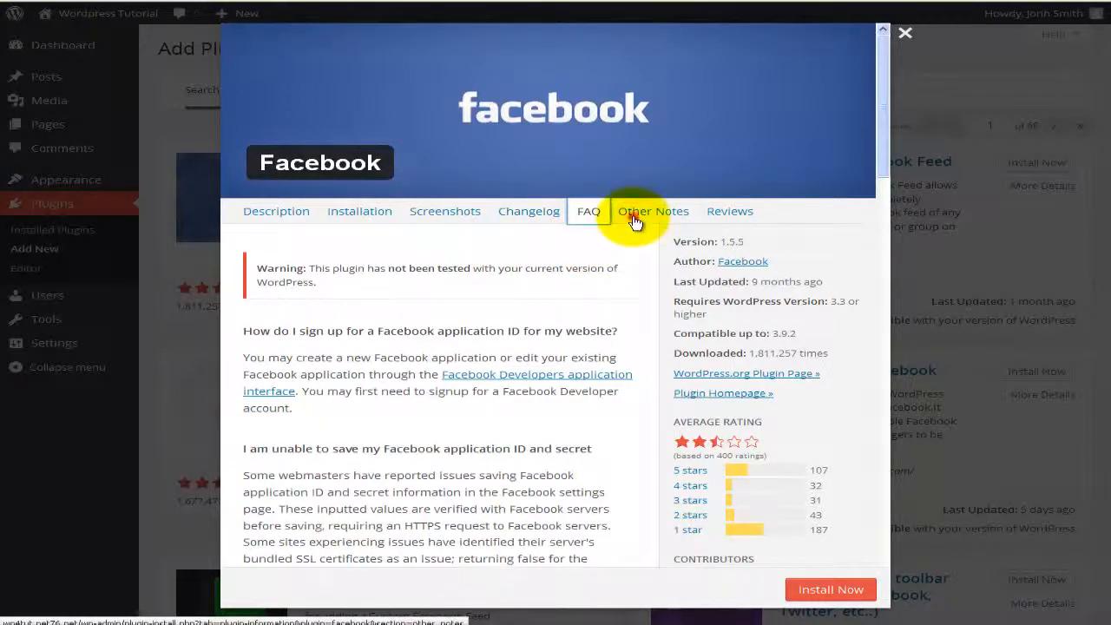
click(716, 211)
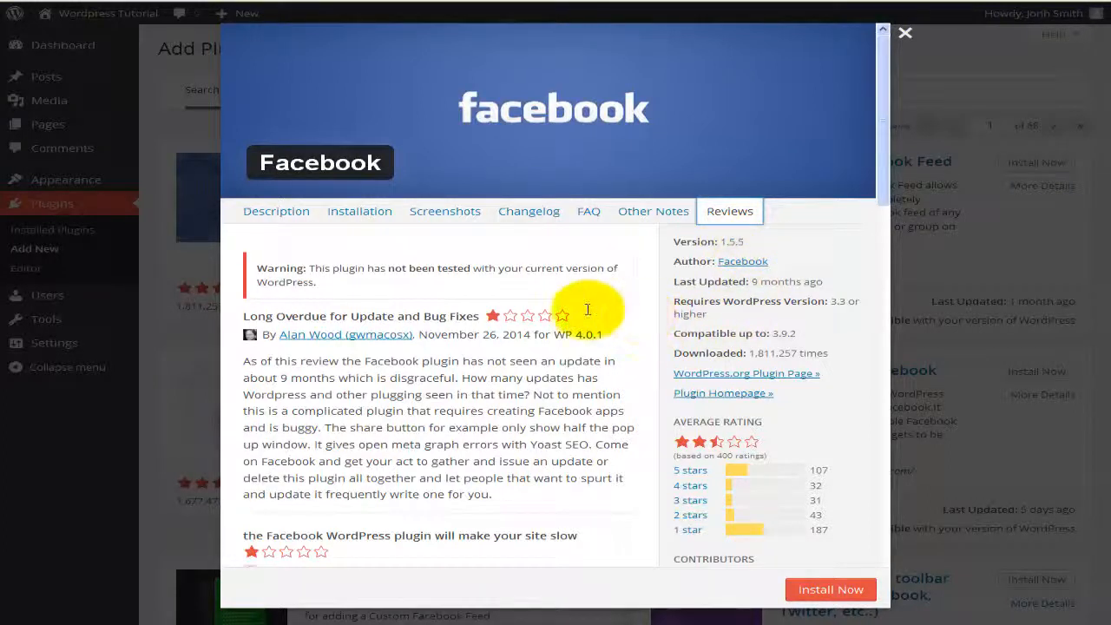
scroll(556, 320, down, 1)
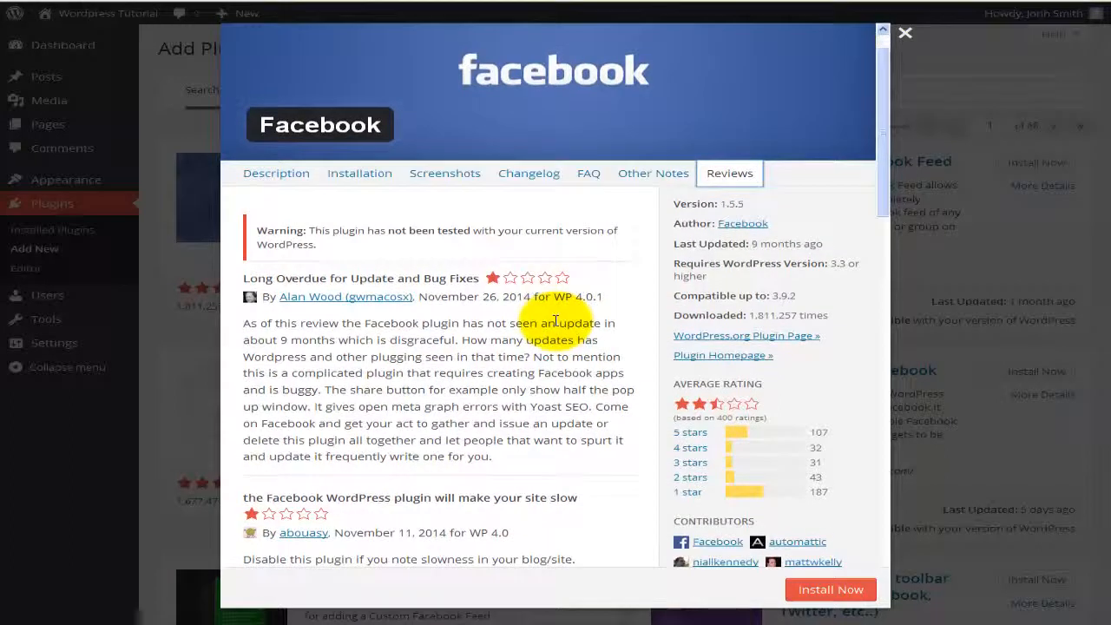
scroll(556, 320, up, 1)
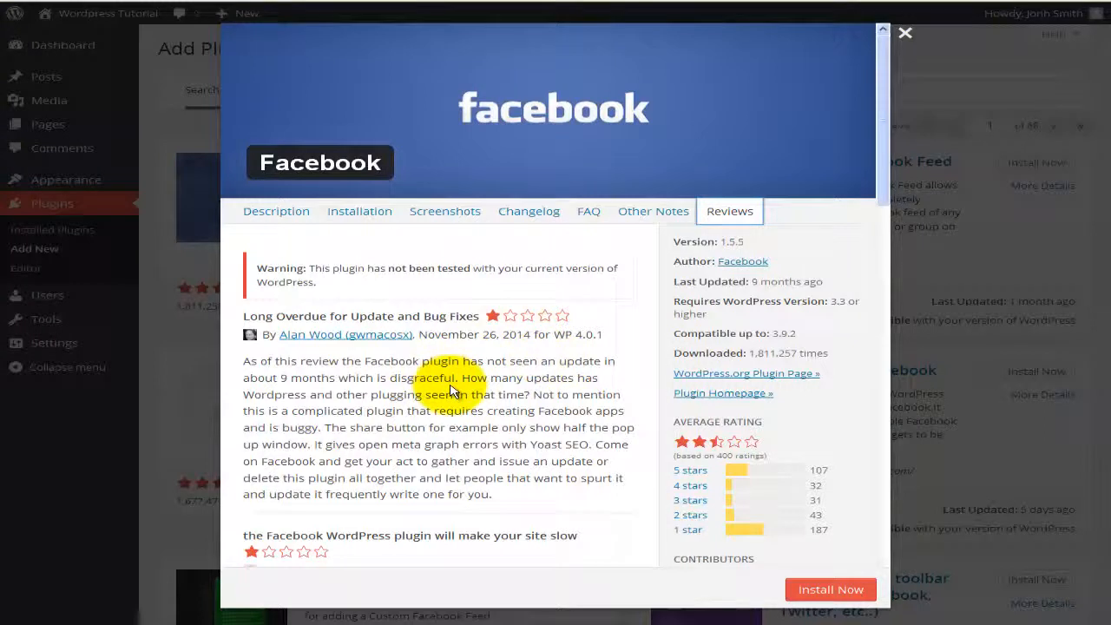
click(832, 591)
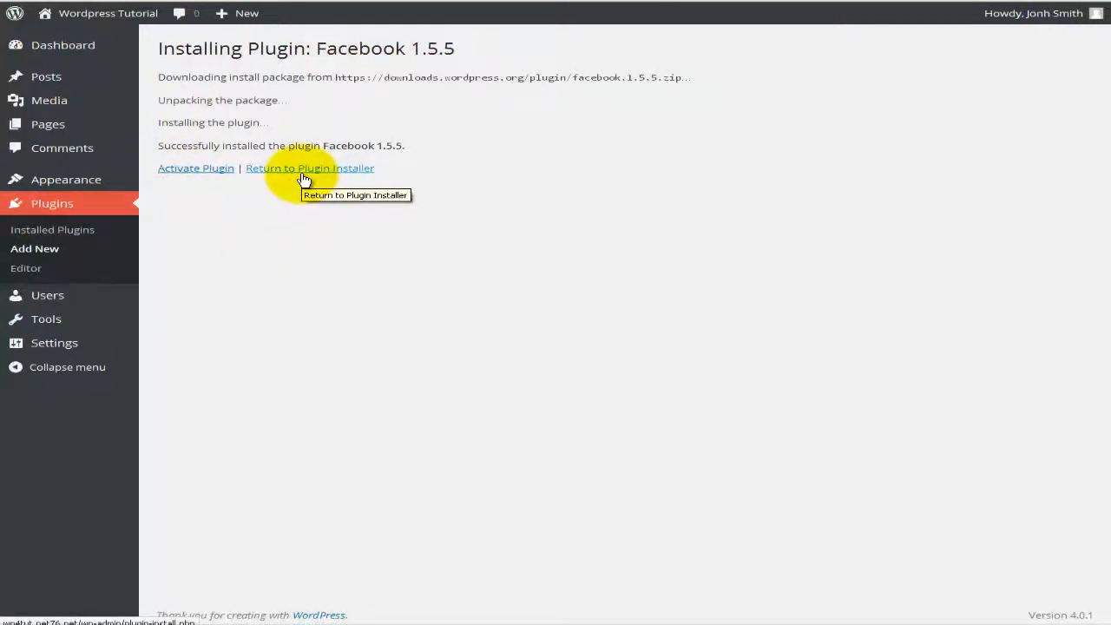
Step: Return to the installed Plugins list, now showing Facebook 1.5.5 beside Akismet and Hello Dolly
click(96, 234)
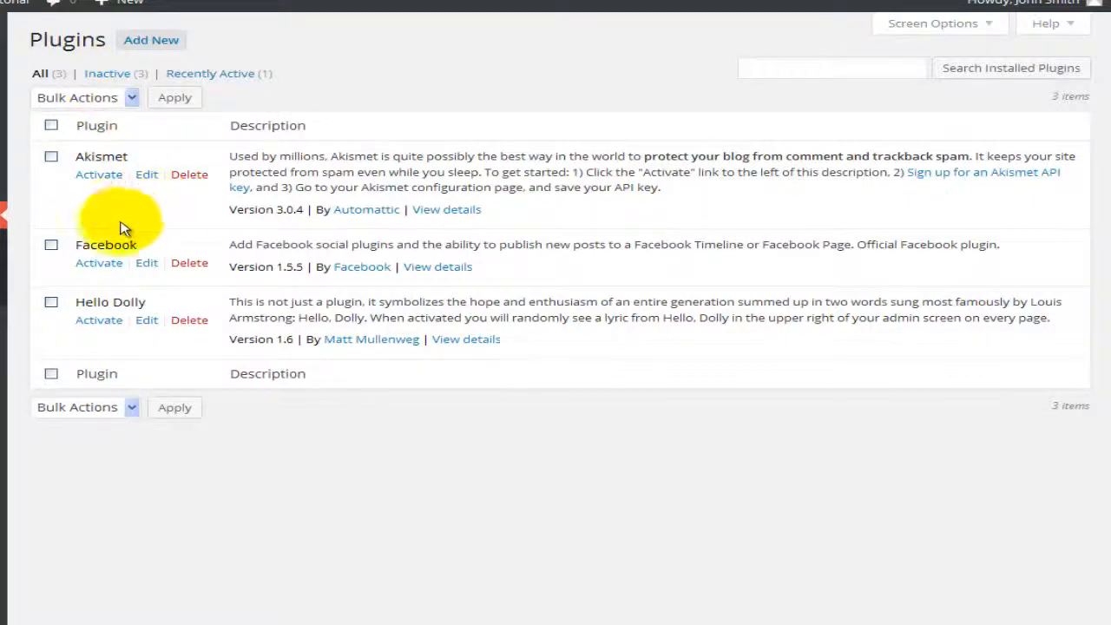
Step: Activate the Facebook plugin, filter to active plugins, and reveal its new sidebar submenu
click(99, 263)
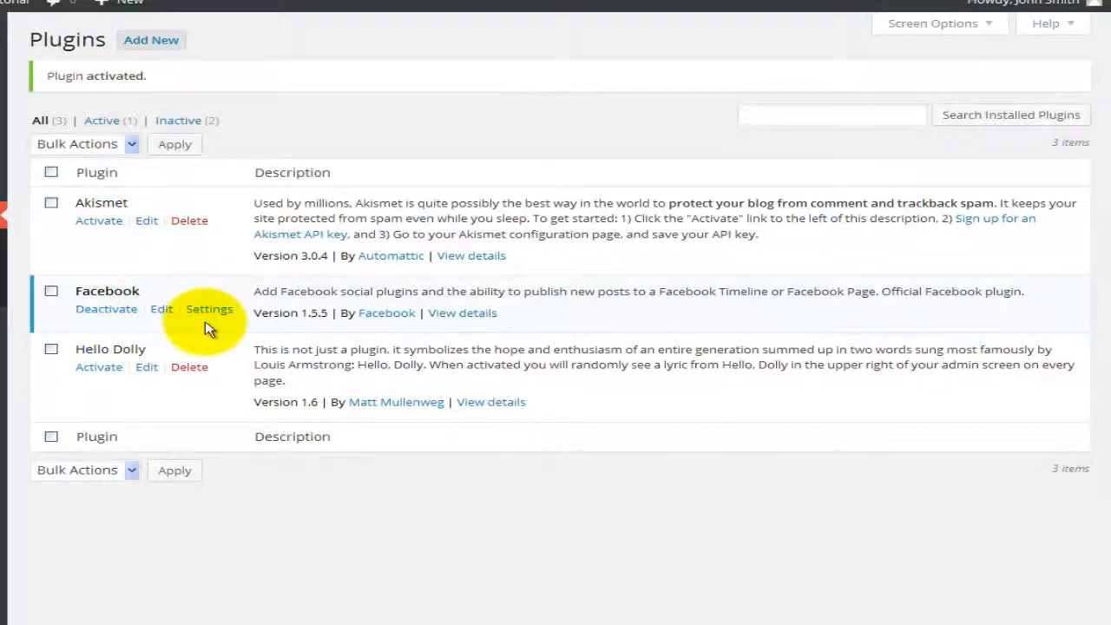
click(103, 123)
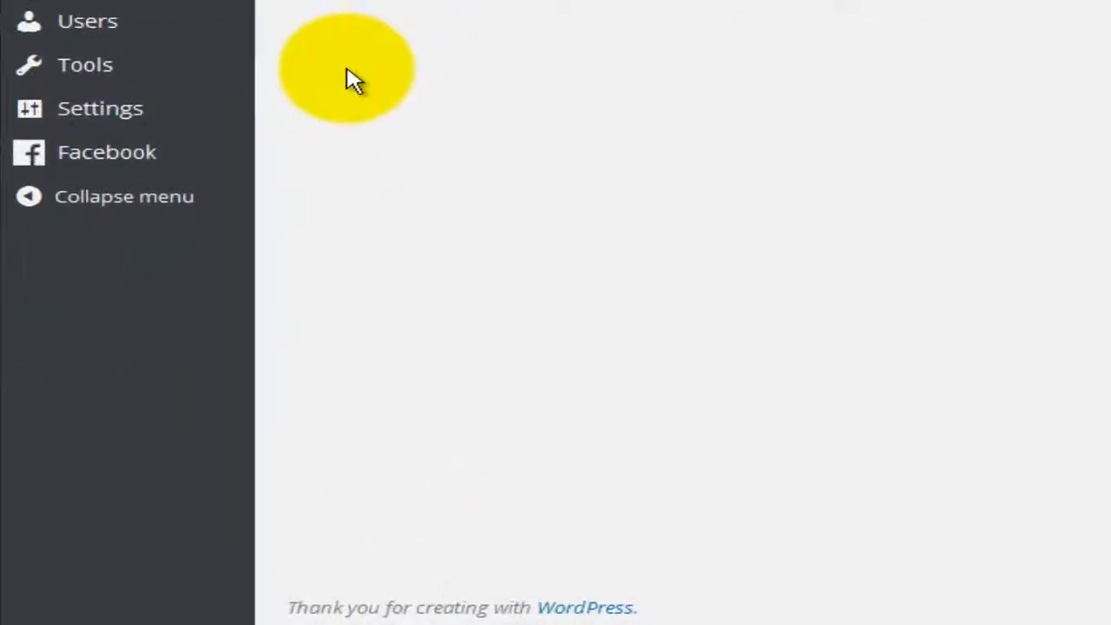
mouse_move(181, 149)
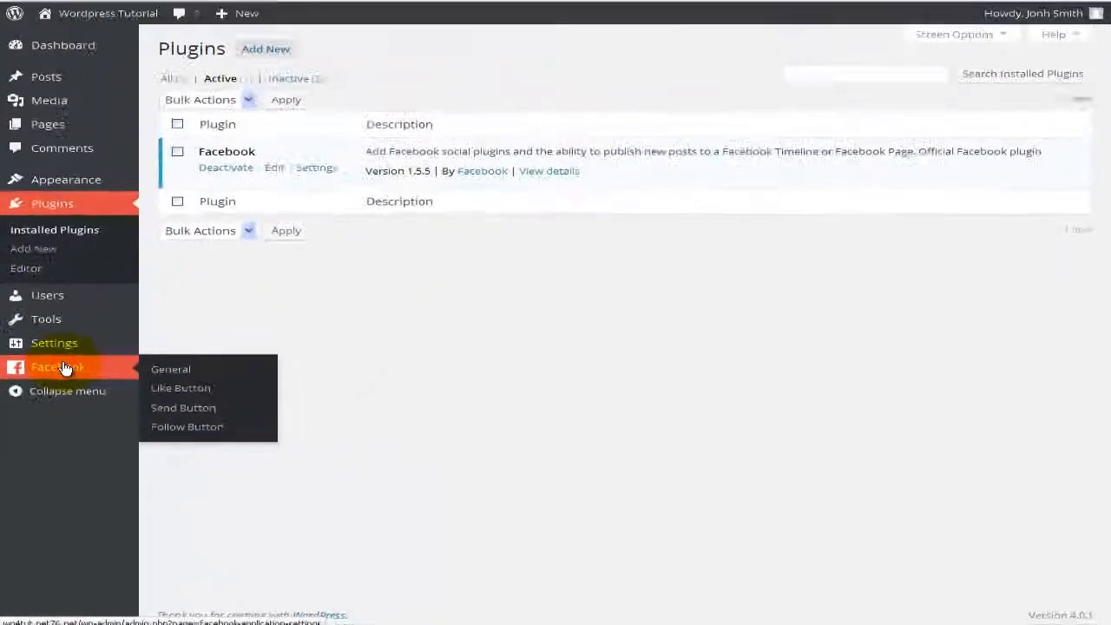
Step: Open the Facebook section and its Like Button settings page from the admin sidebar
click(87, 268)
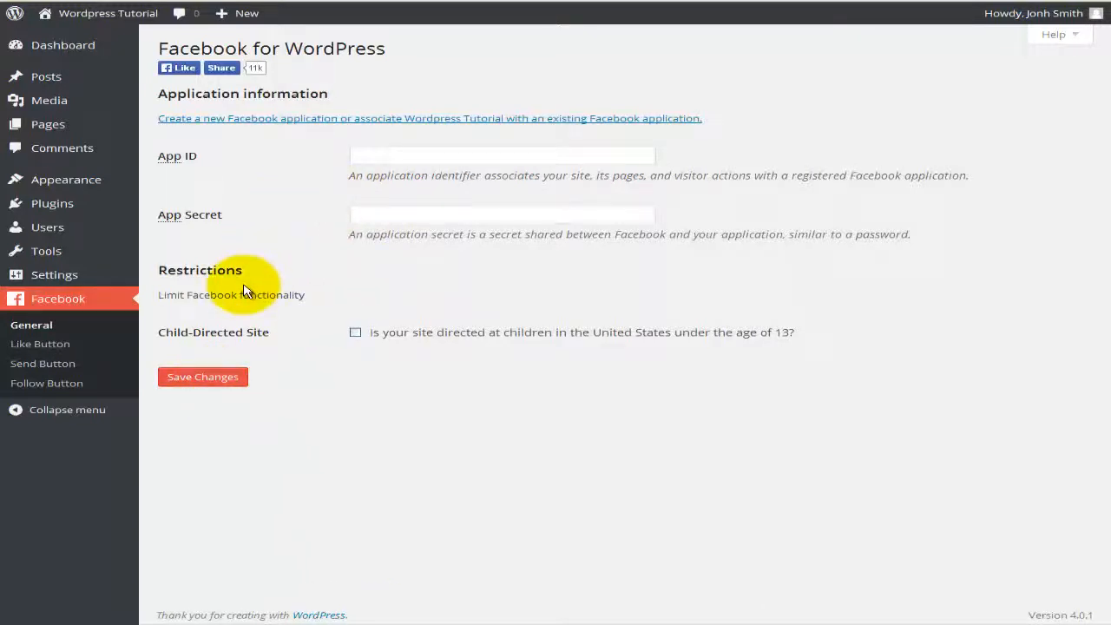
click(63, 348)
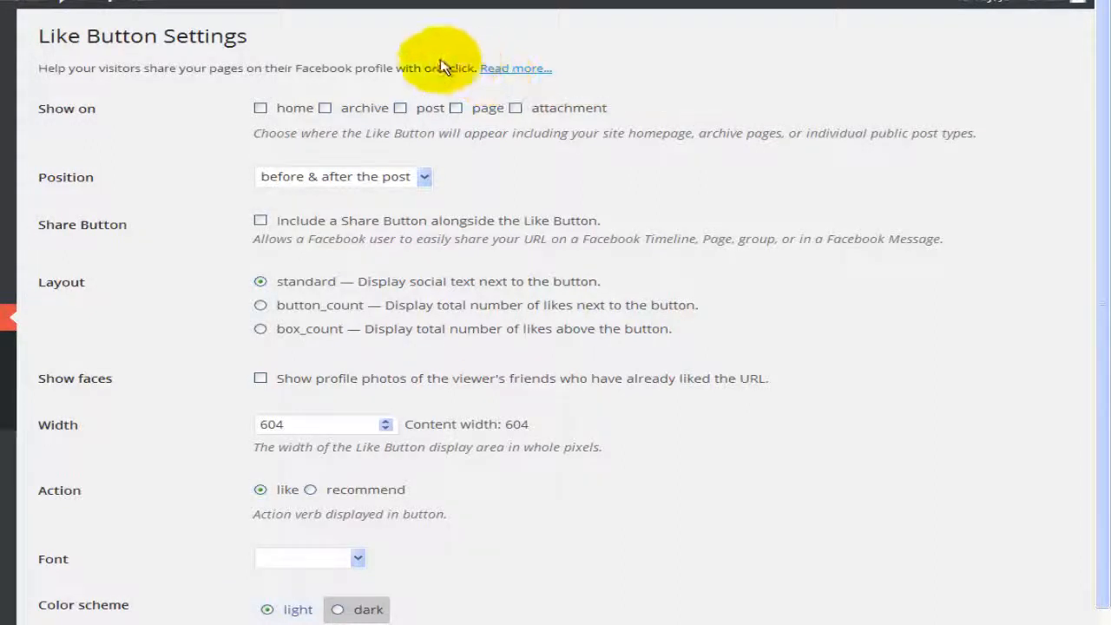
Step: Tick the Like button's Show on boxes for home, archive, post and page, leaving attachment unticked
click(261, 109)
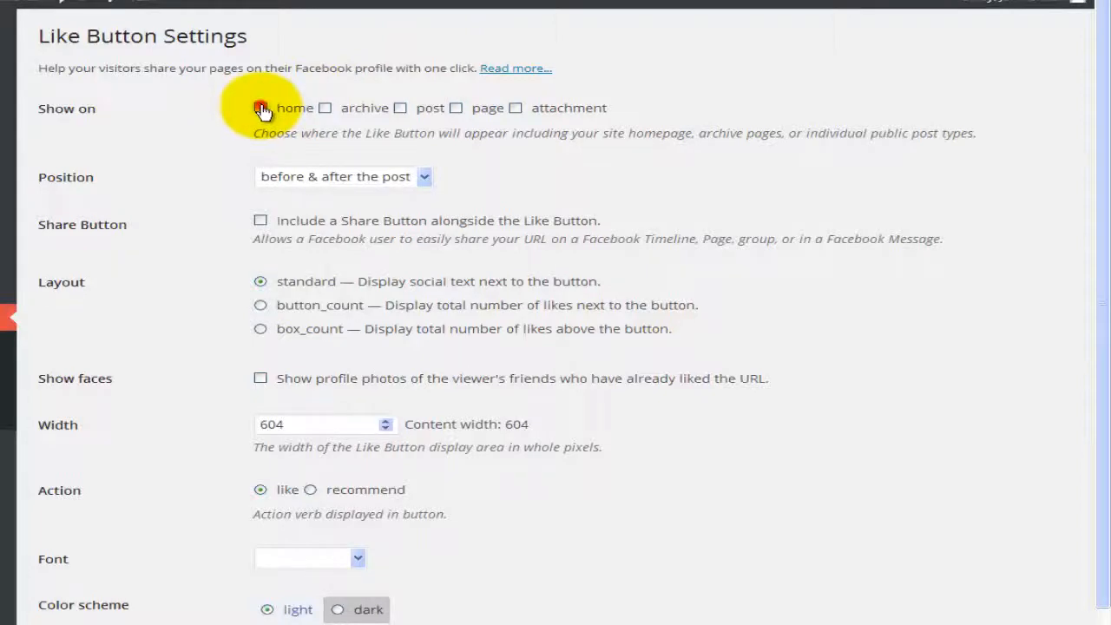
click(323, 109)
click(400, 109)
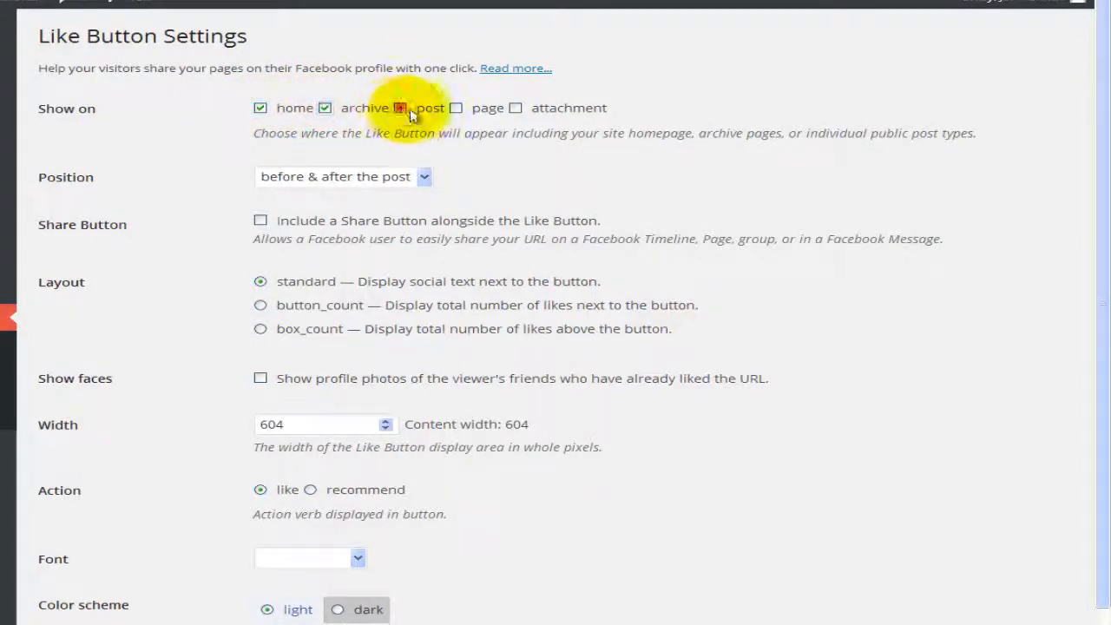
click(456, 108)
click(515, 109)
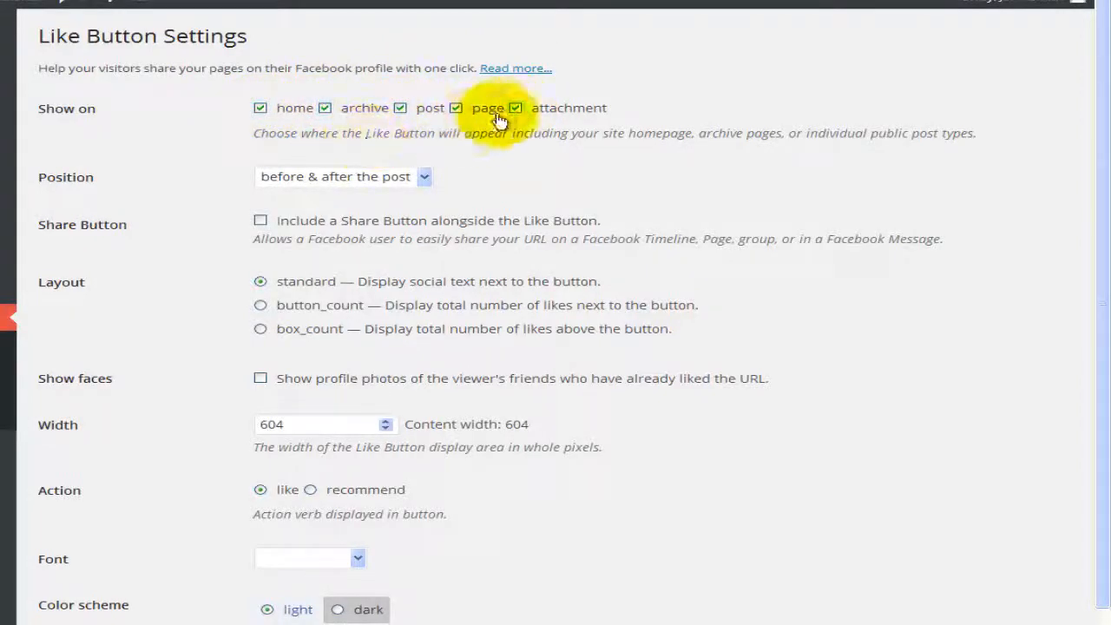
click(514, 108)
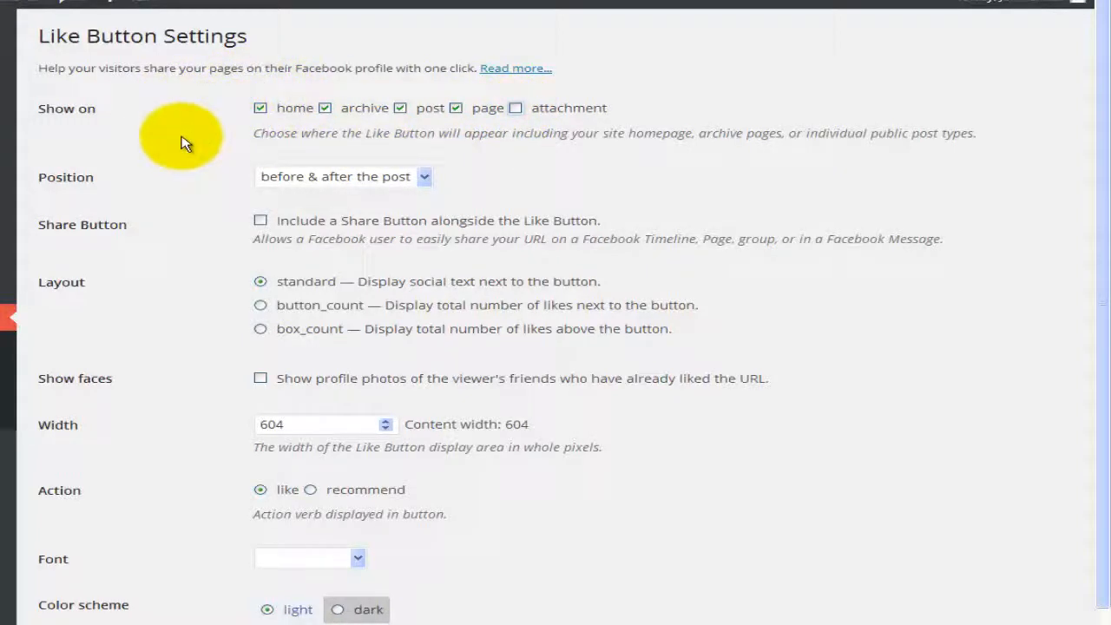
scroll(183, 141, down, 1)
Step: Place the Like button before the post, add Share, show faces, choose arial font, and save
click(321, 106)
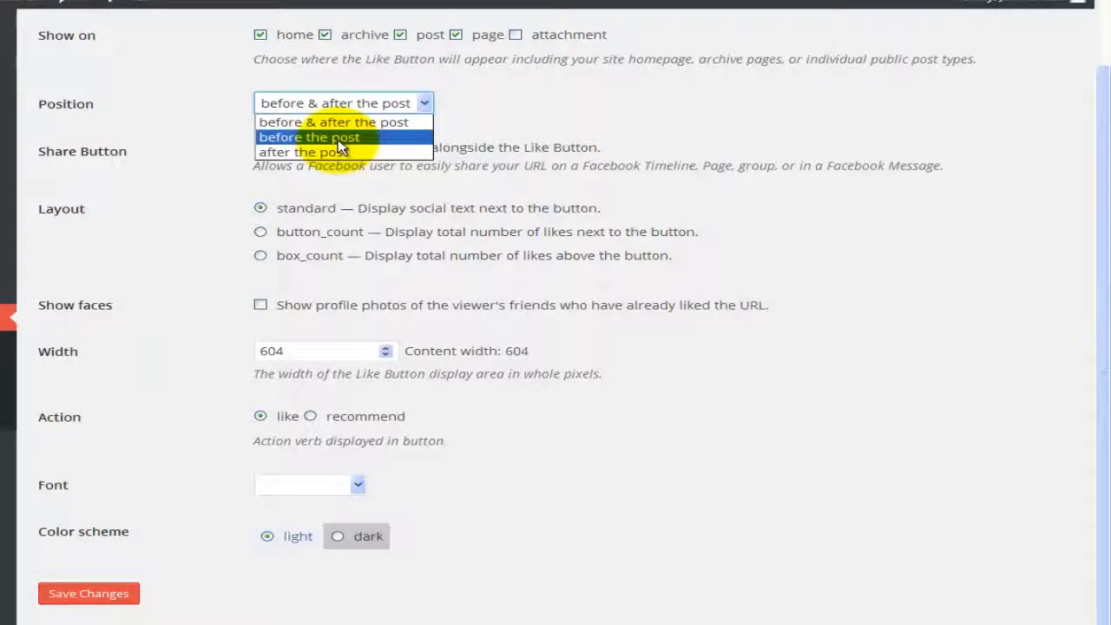
click(337, 139)
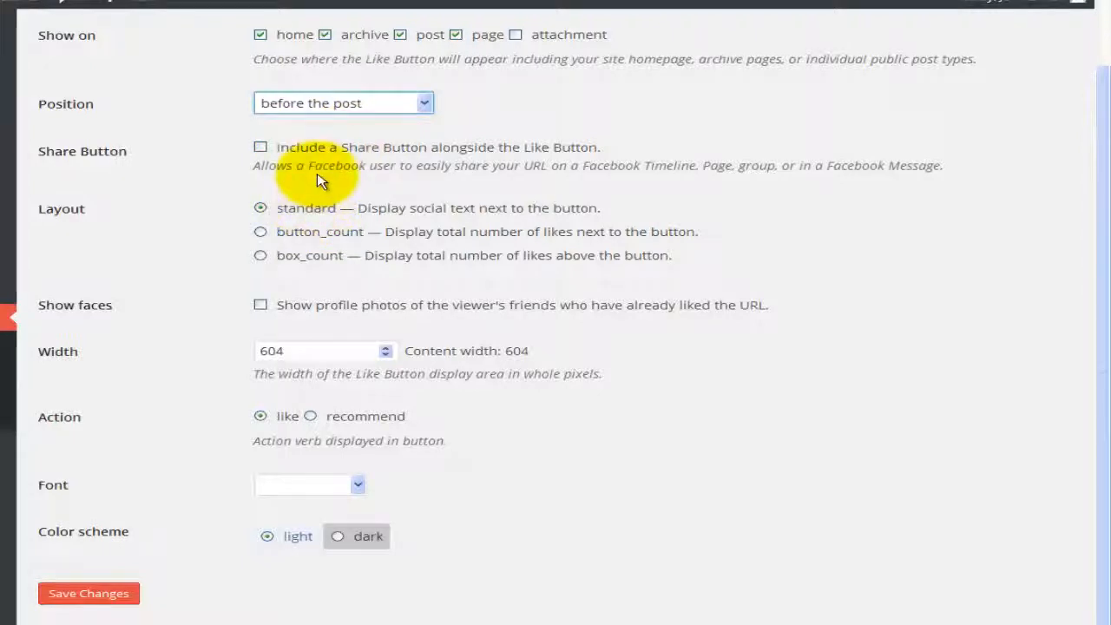
click(259, 147)
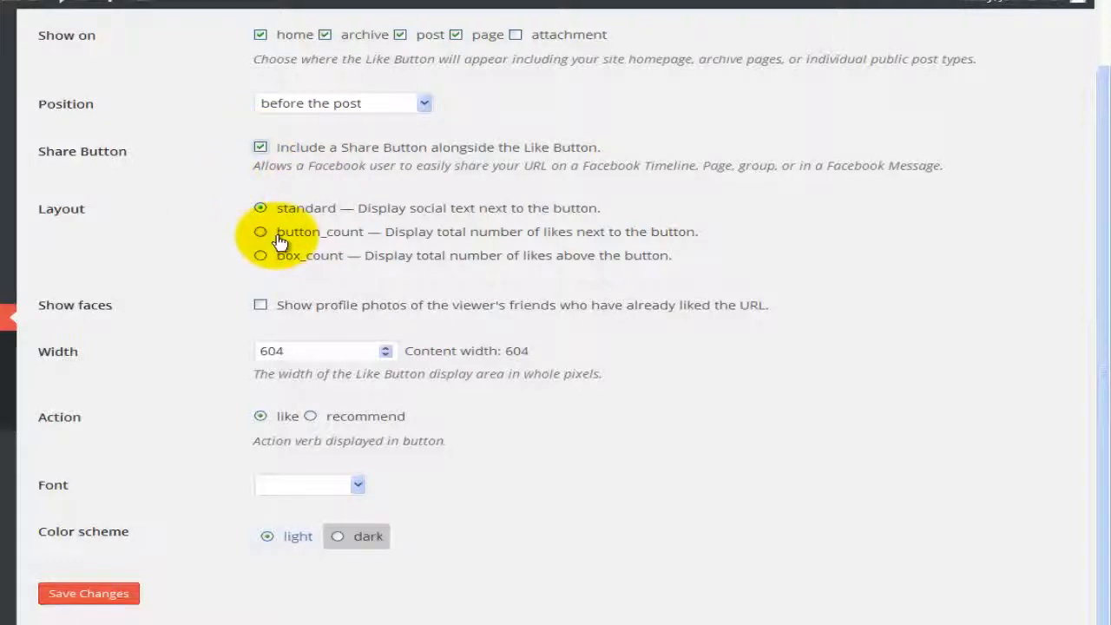
click(259, 306)
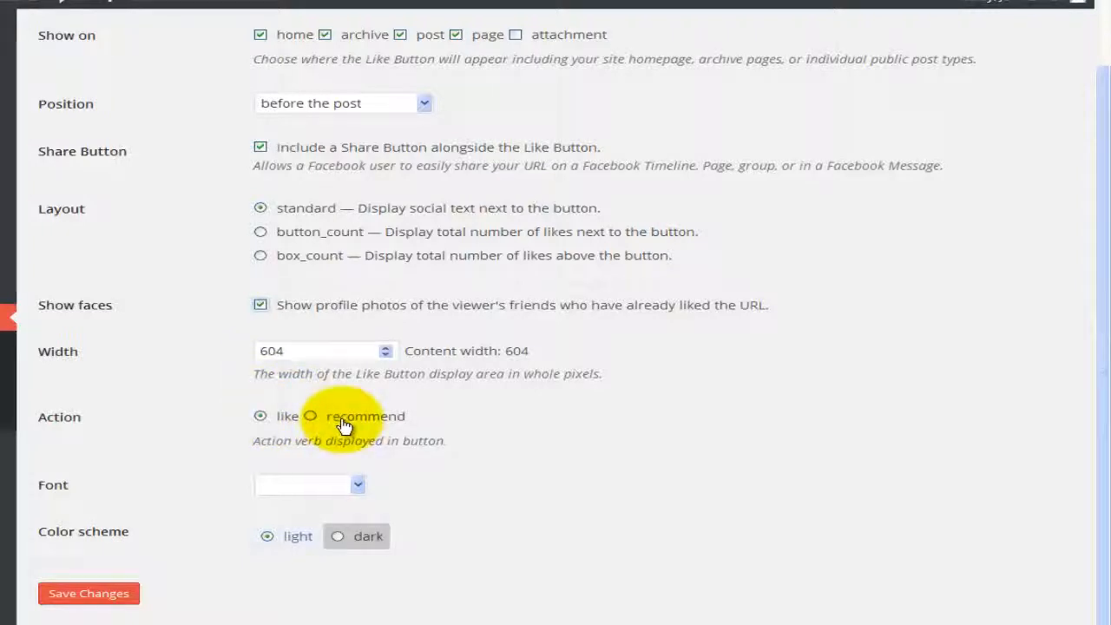
click(282, 486)
click(290, 510)
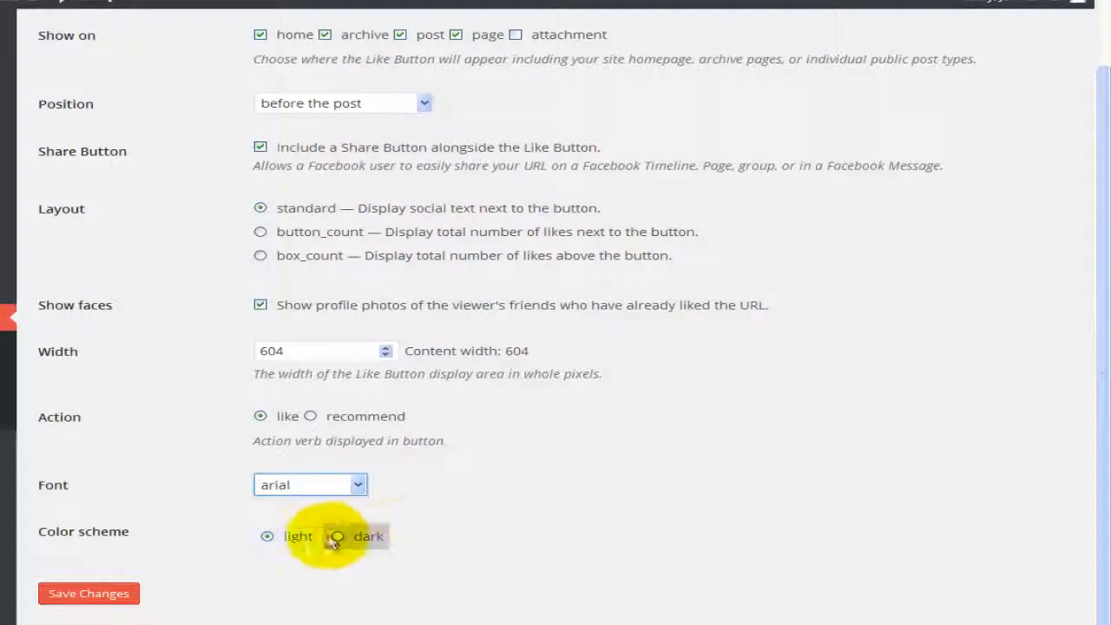
click(124, 594)
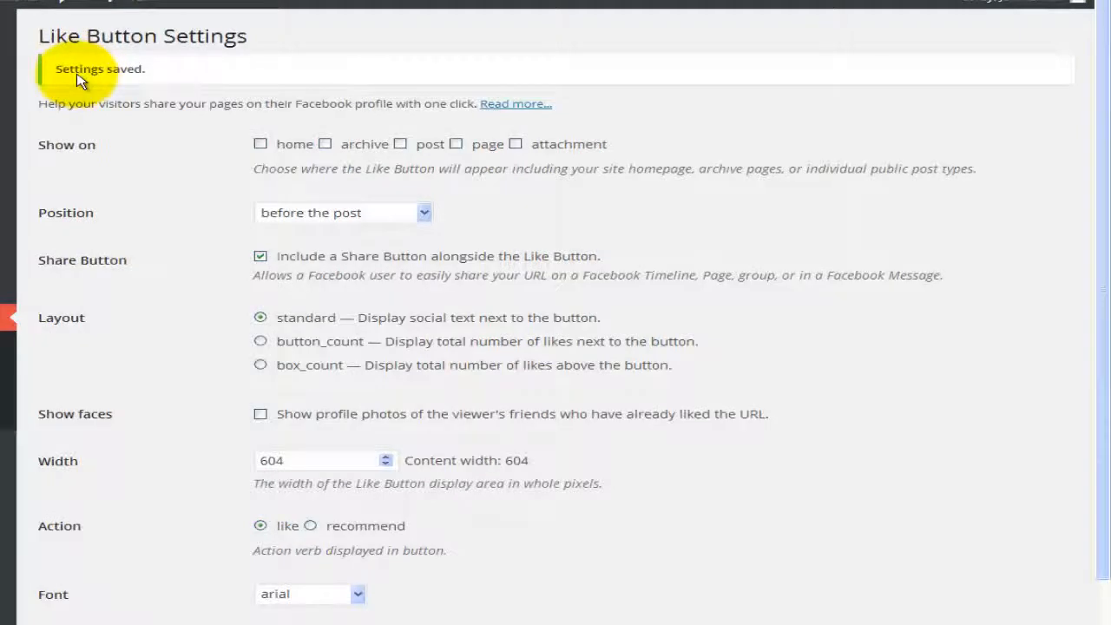
click(47, 363)
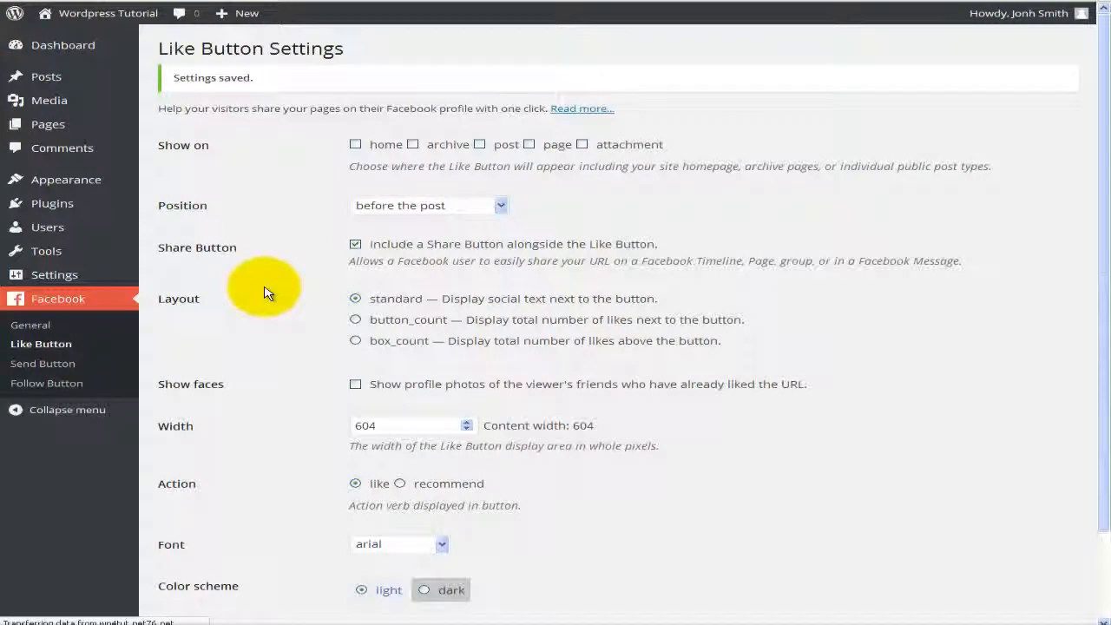
Step: Show the Send Button on home, archive, post and page, before the post, in arial, and save
click(379, 114)
click(441, 115)
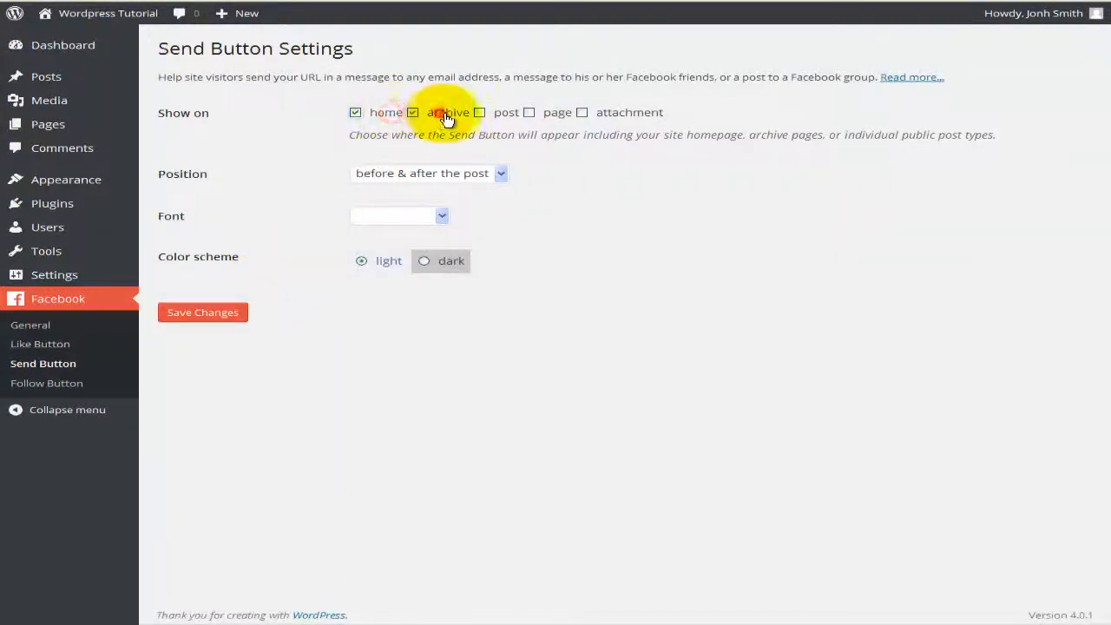
click(508, 115)
click(547, 115)
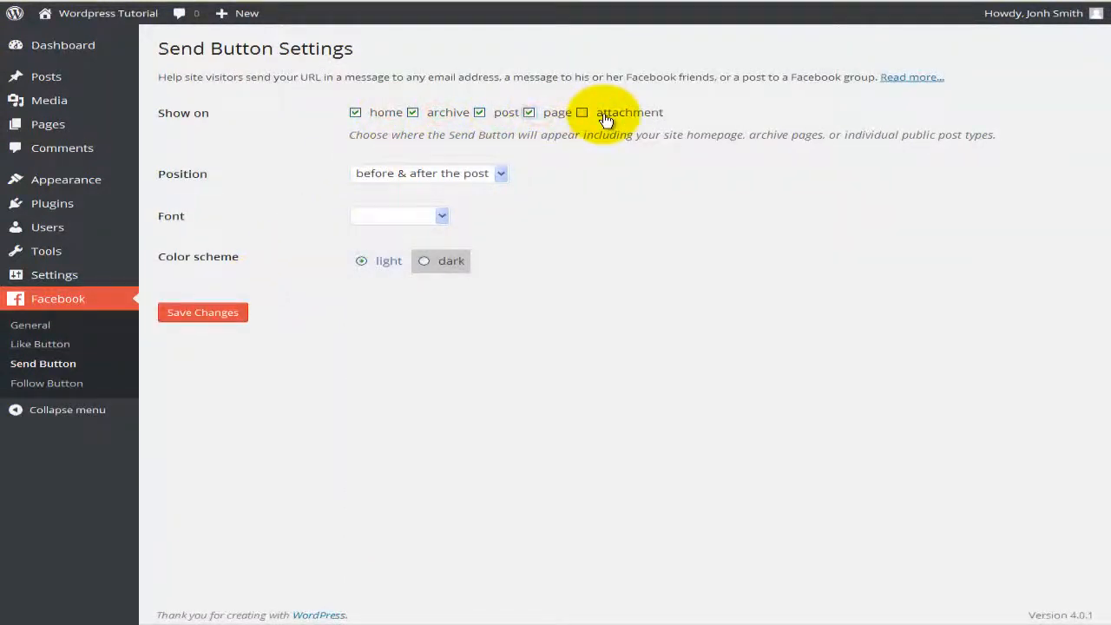
click(429, 178)
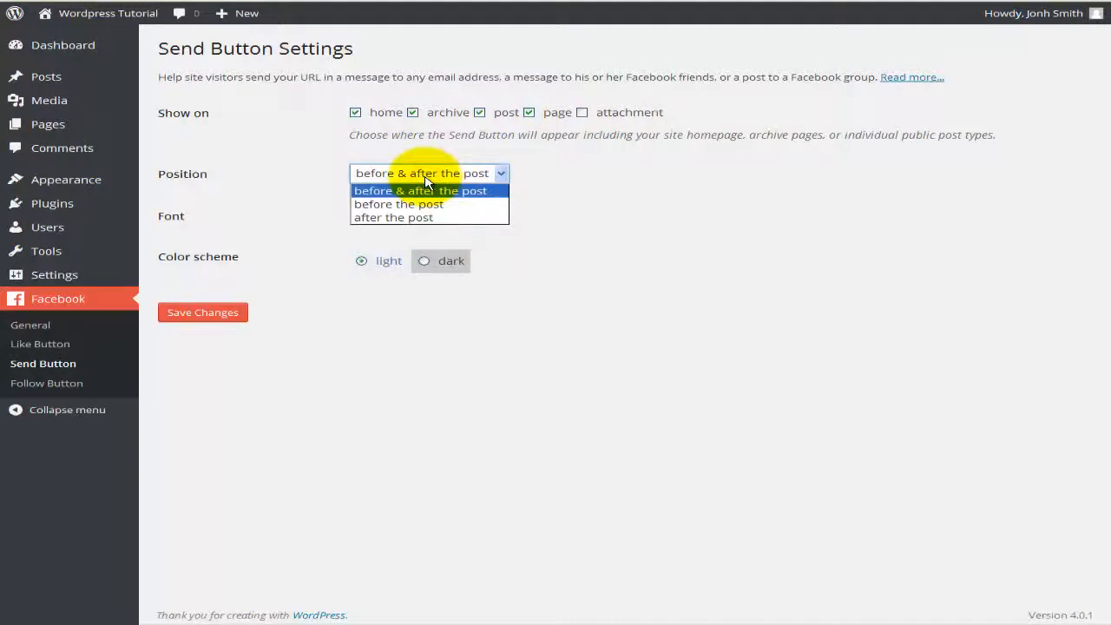
click(428, 207)
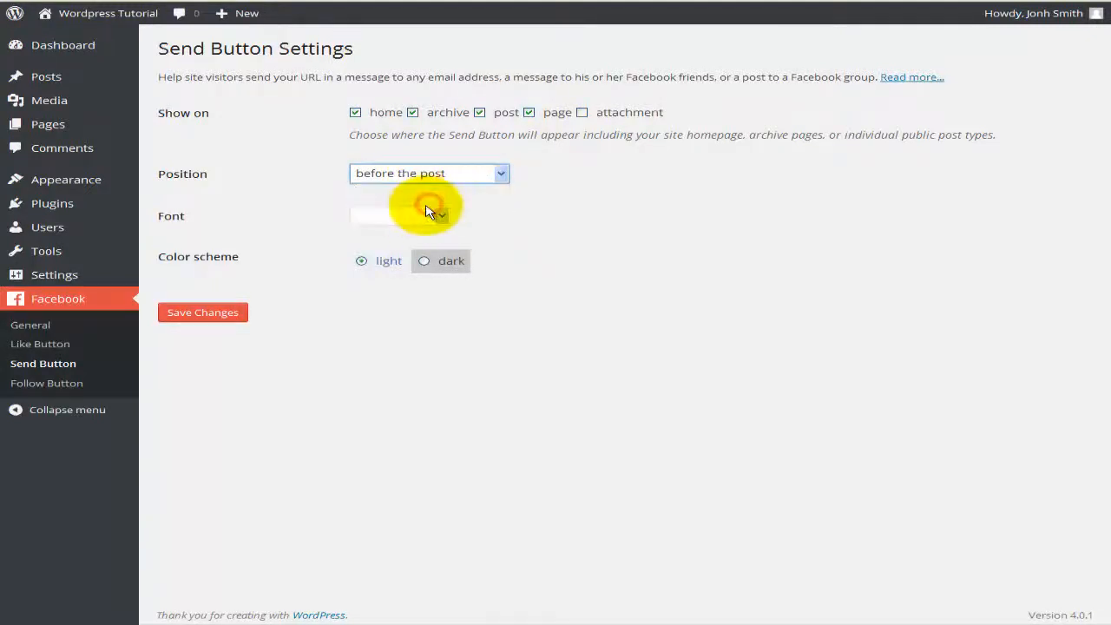
click(408, 215)
click(384, 241)
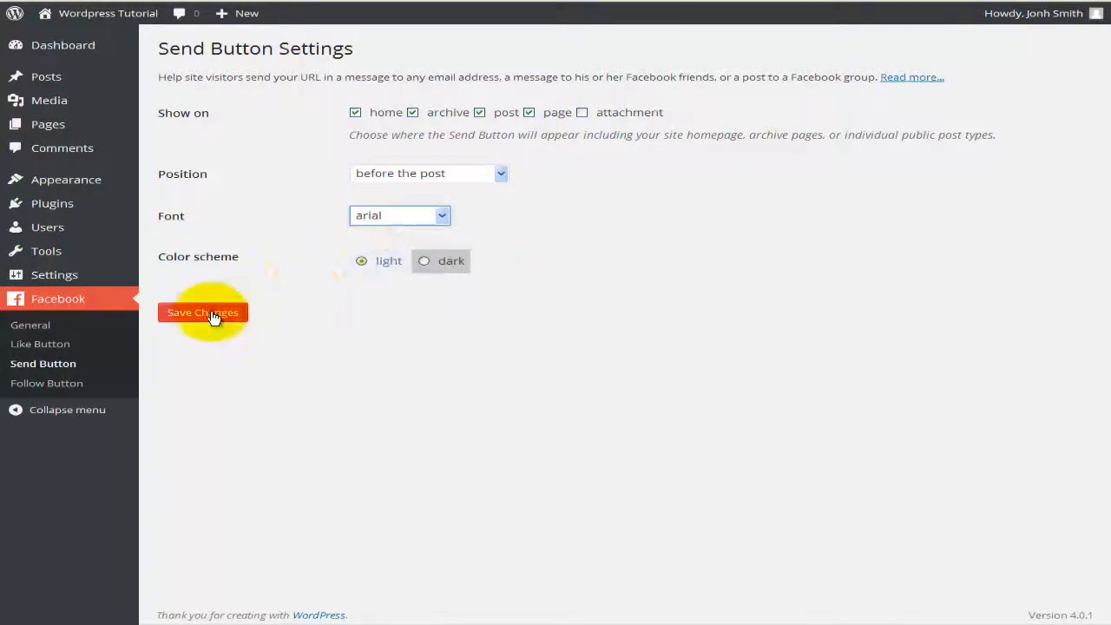
click(215, 316)
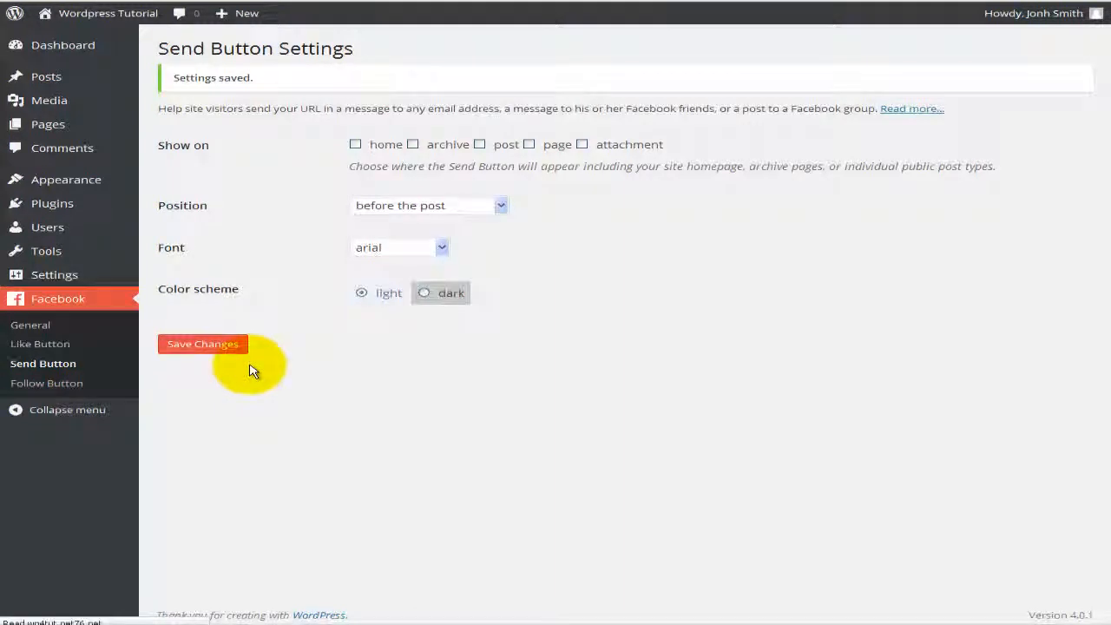
Step: Show the Follow Button on the home page, archive pages, posts and pages
click(386, 112)
click(450, 115)
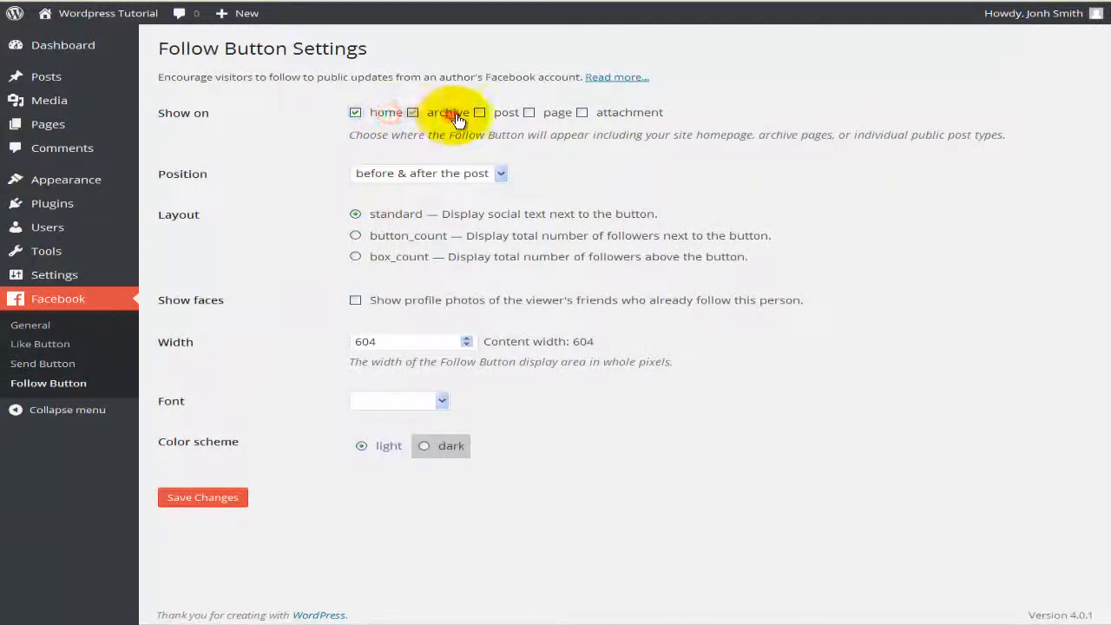
click(507, 112)
click(556, 113)
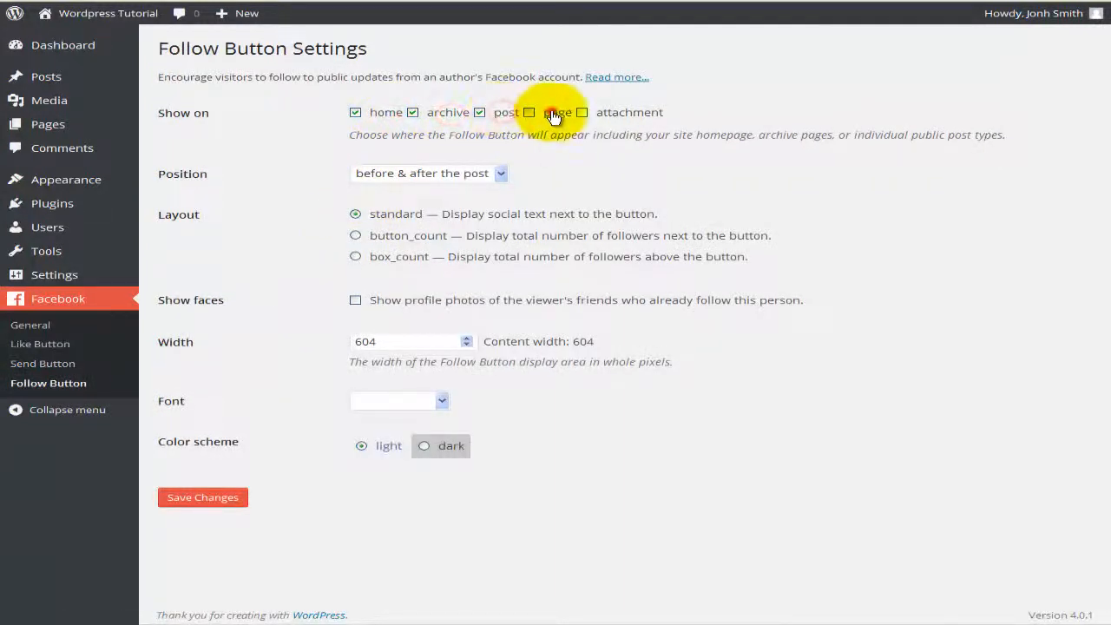
Step: Place it before the post with faces shown and arial font, save, and view the Welcome Page
click(453, 174)
click(426, 204)
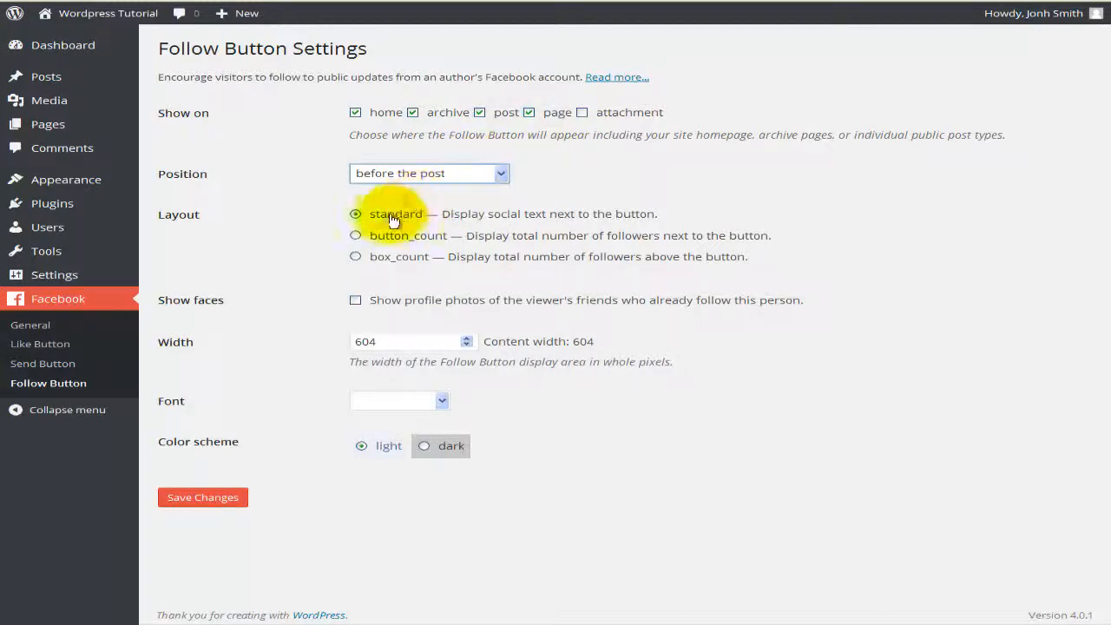
click(356, 300)
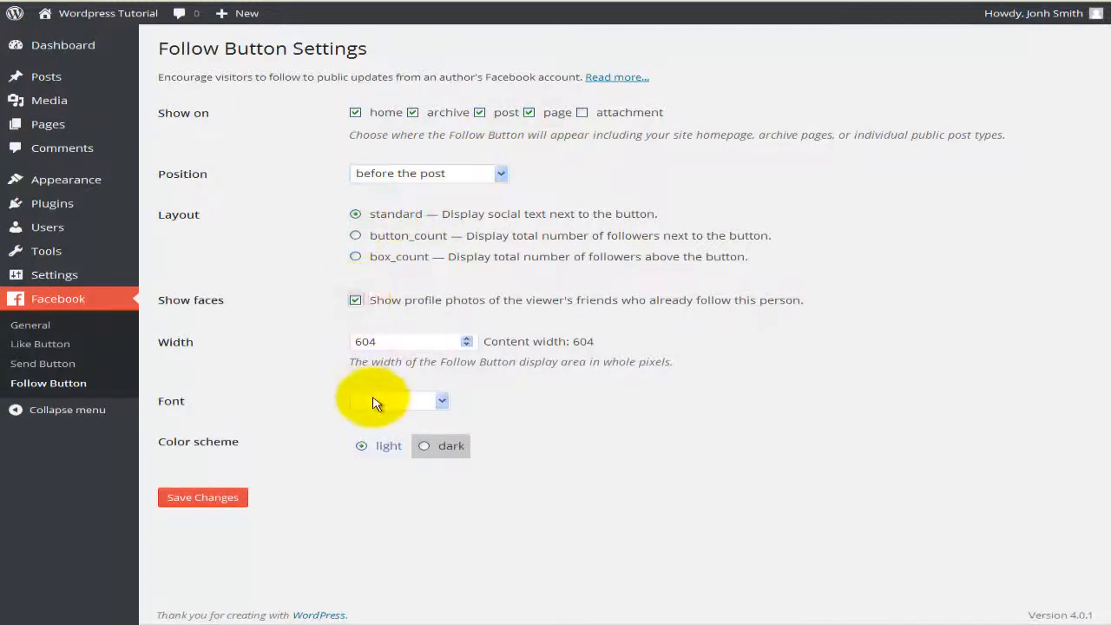
click(375, 402)
click(372, 414)
click(210, 501)
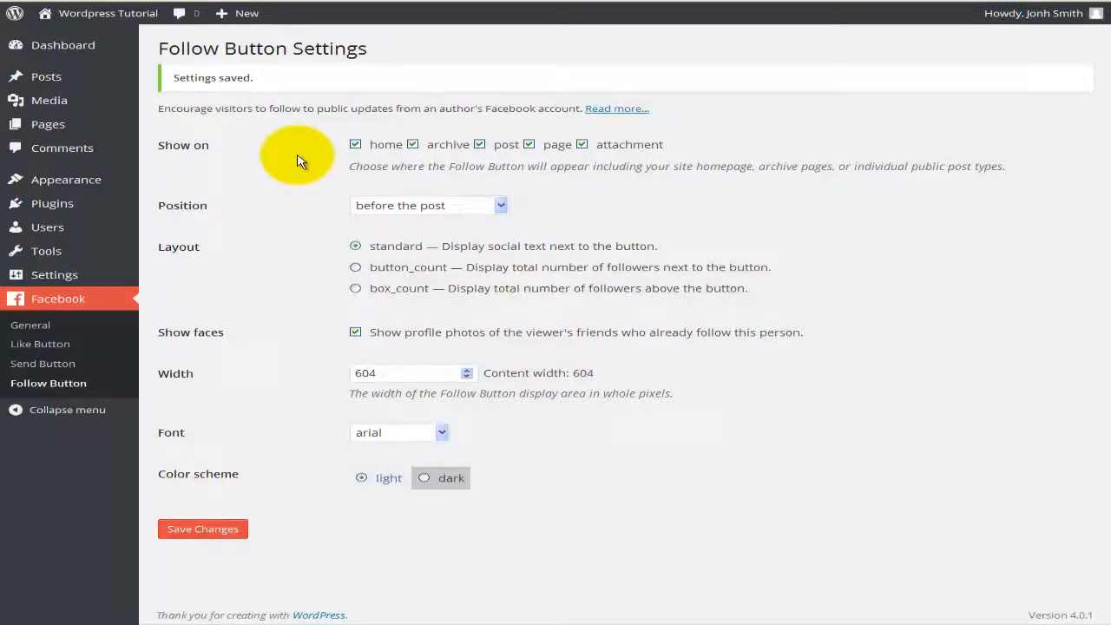
click(295, 2)
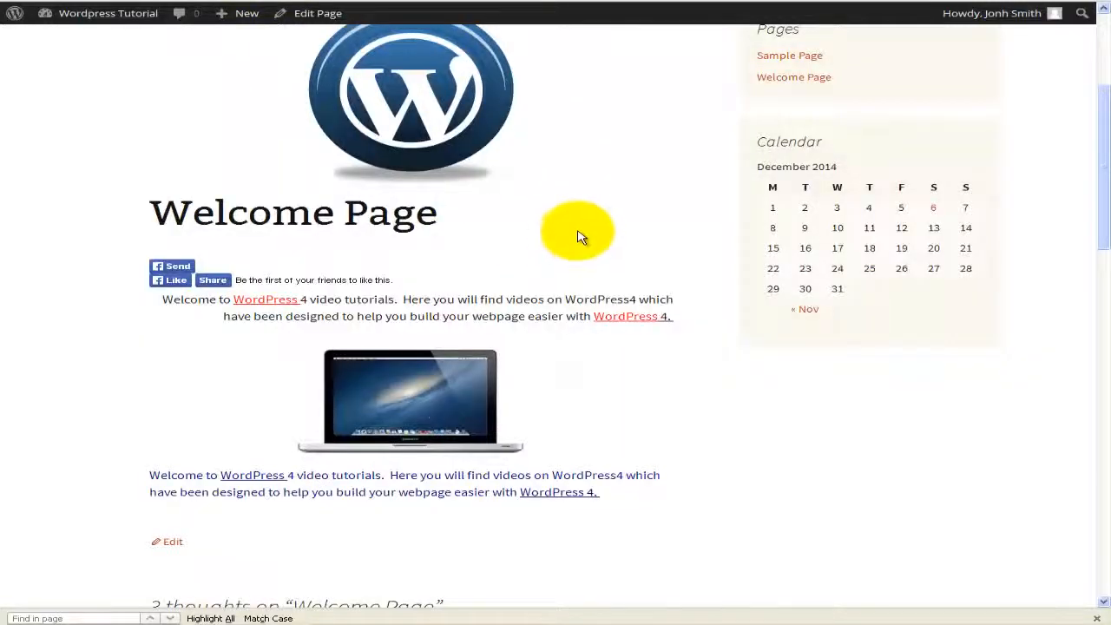
Step: Like the Welcome Page on Facebook, confirming and approving the like so it reads 'You like this'
click(176, 285)
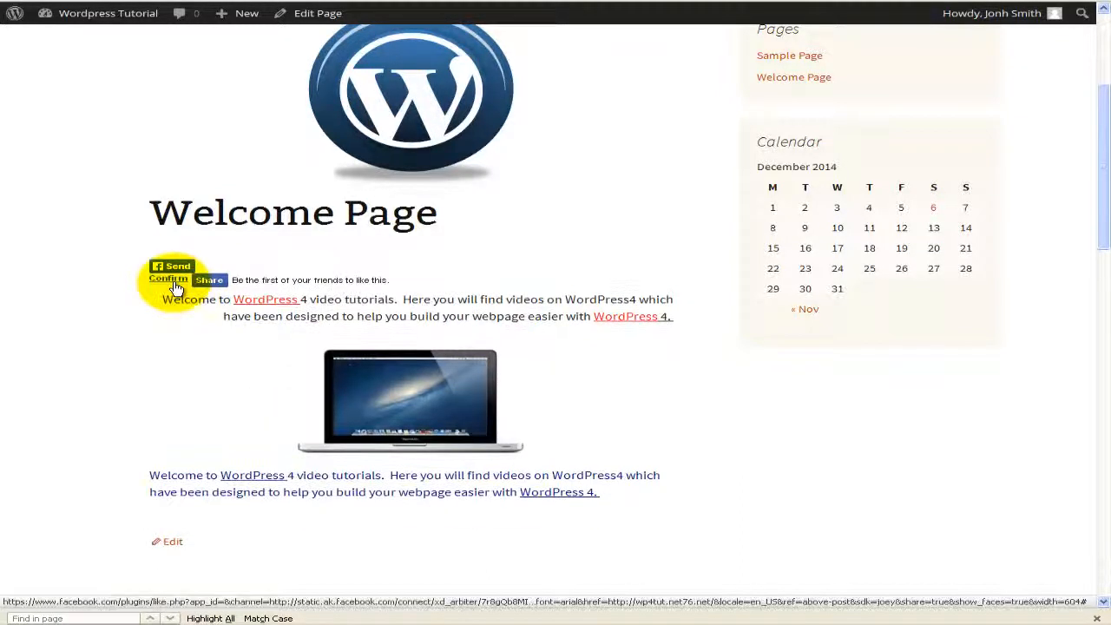
click(159, 282)
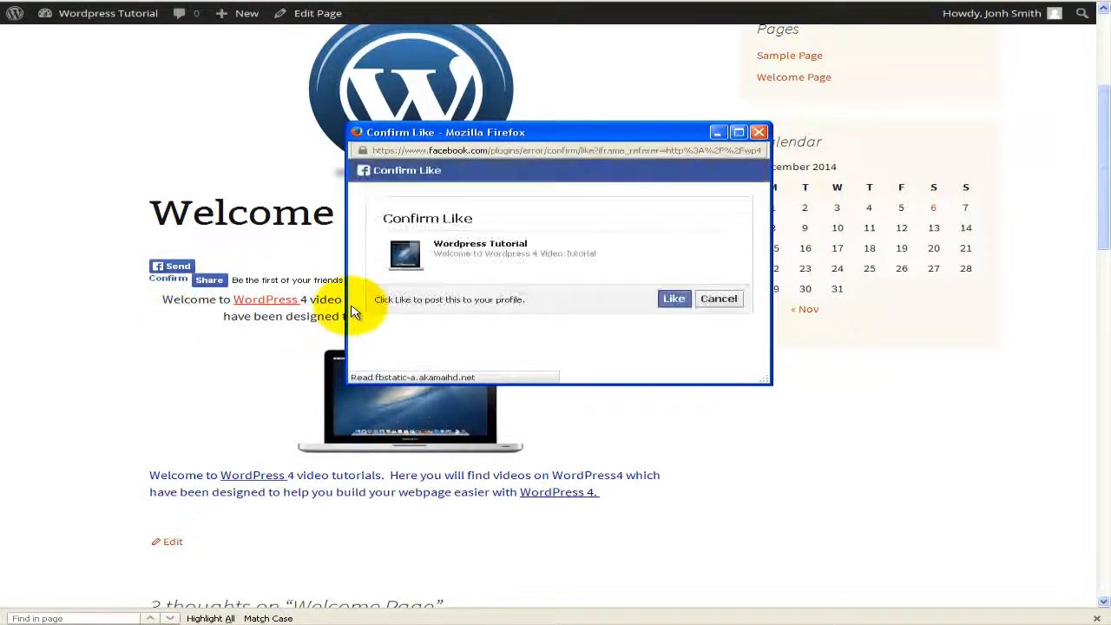
click(675, 300)
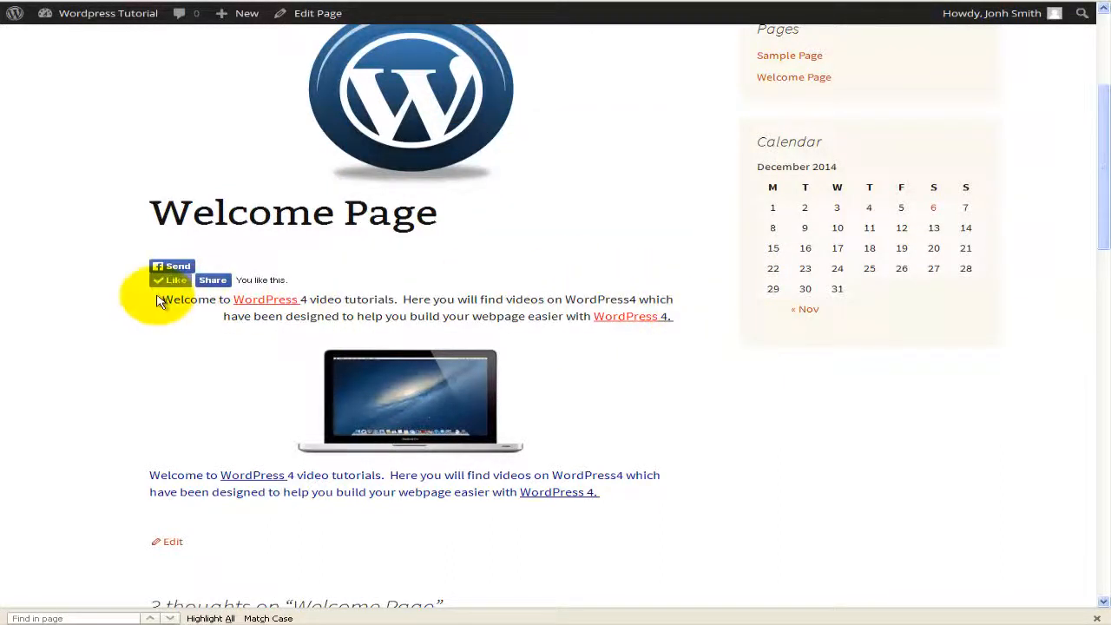
click(170, 281)
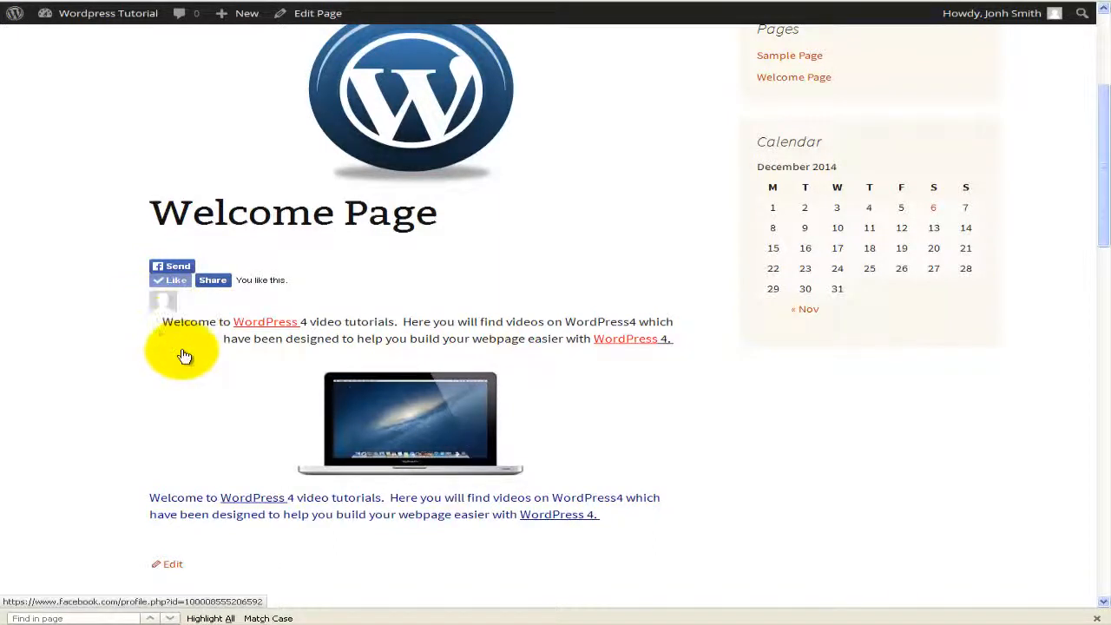
scroll(181, 355, down, 3)
scroll(183, 355, up, 4)
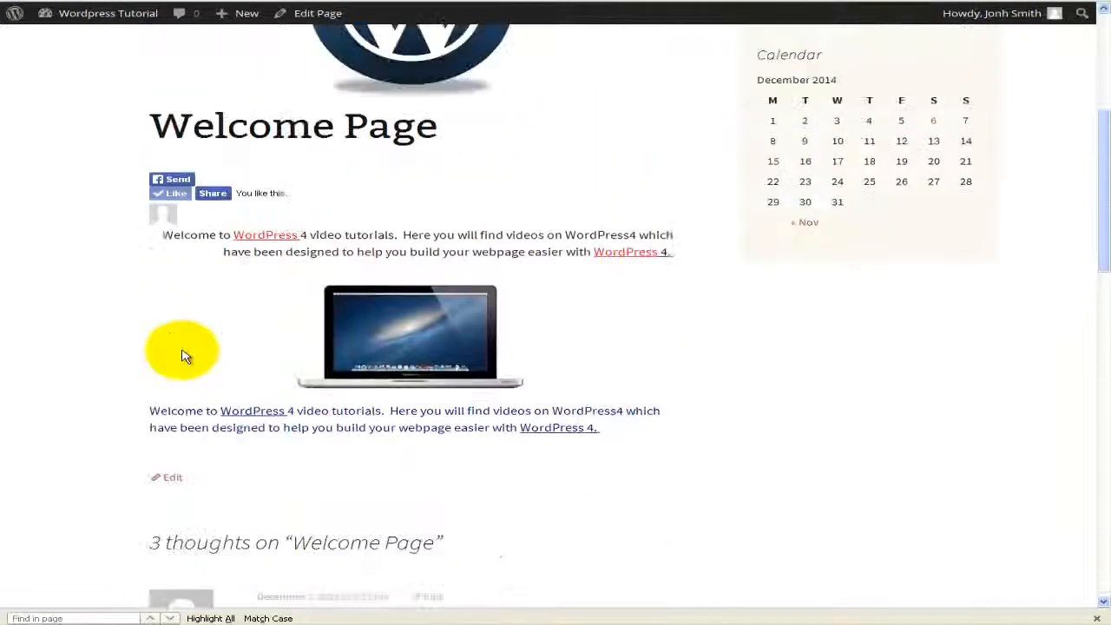
scroll(182, 355, up, 1)
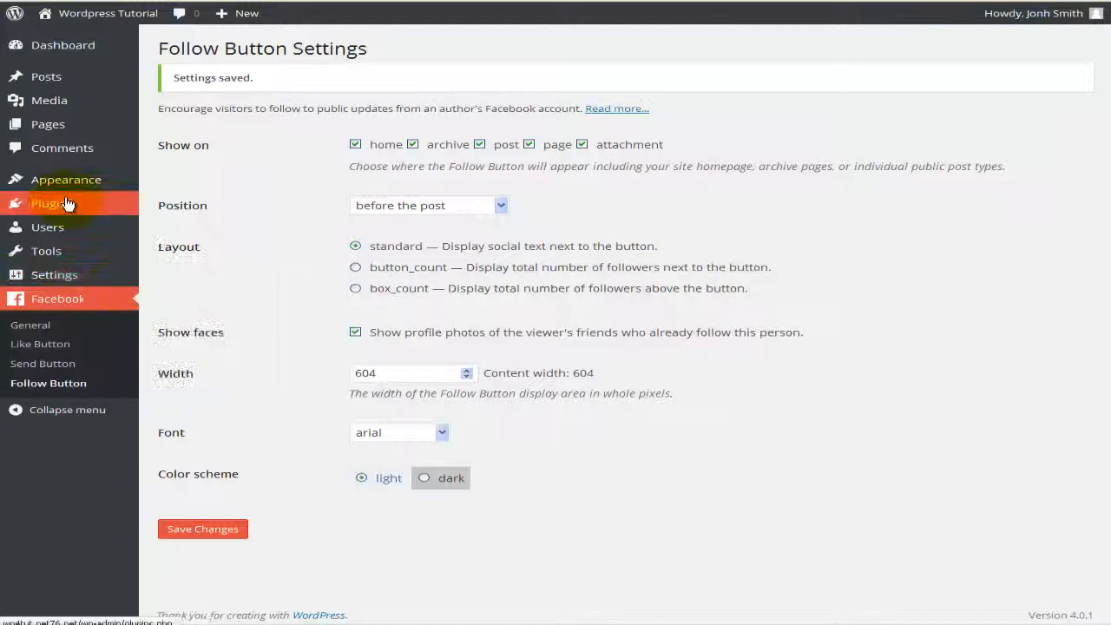
Step: Deactivate the Facebook plugin, delete it with its files and data, and return to the Welcome Page
mouse_move(70, 203)
click(164, 252)
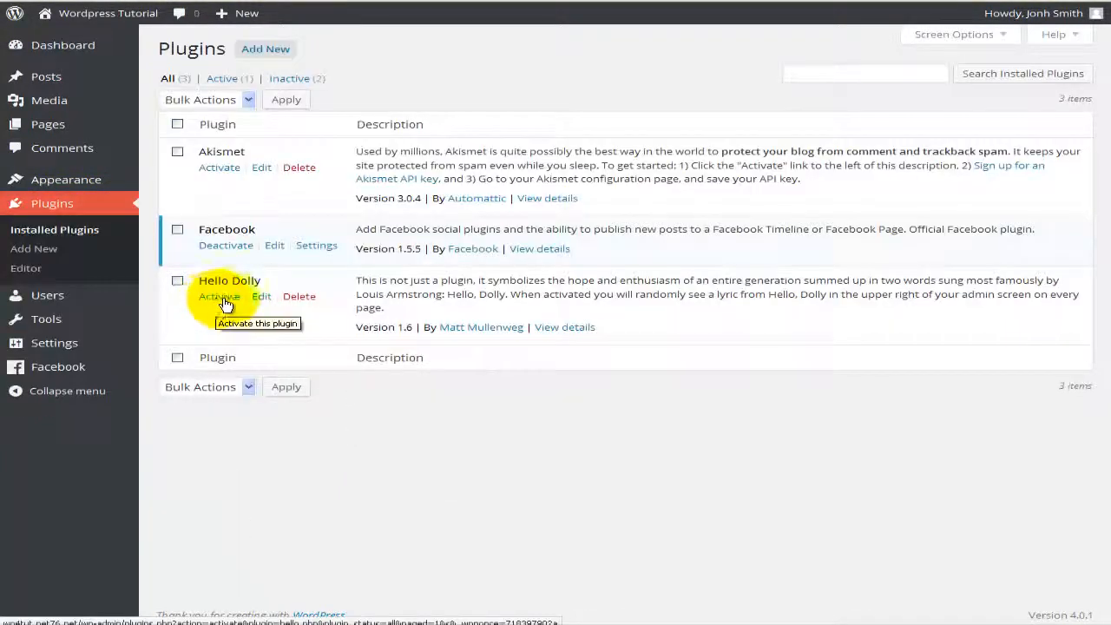
click(226, 248)
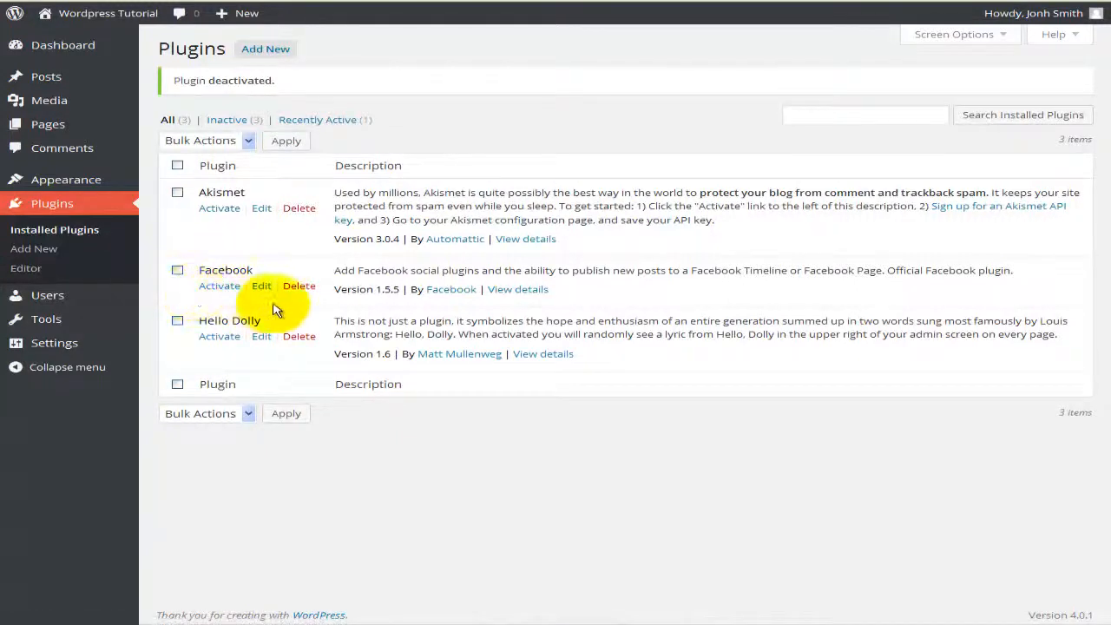
click(296, 287)
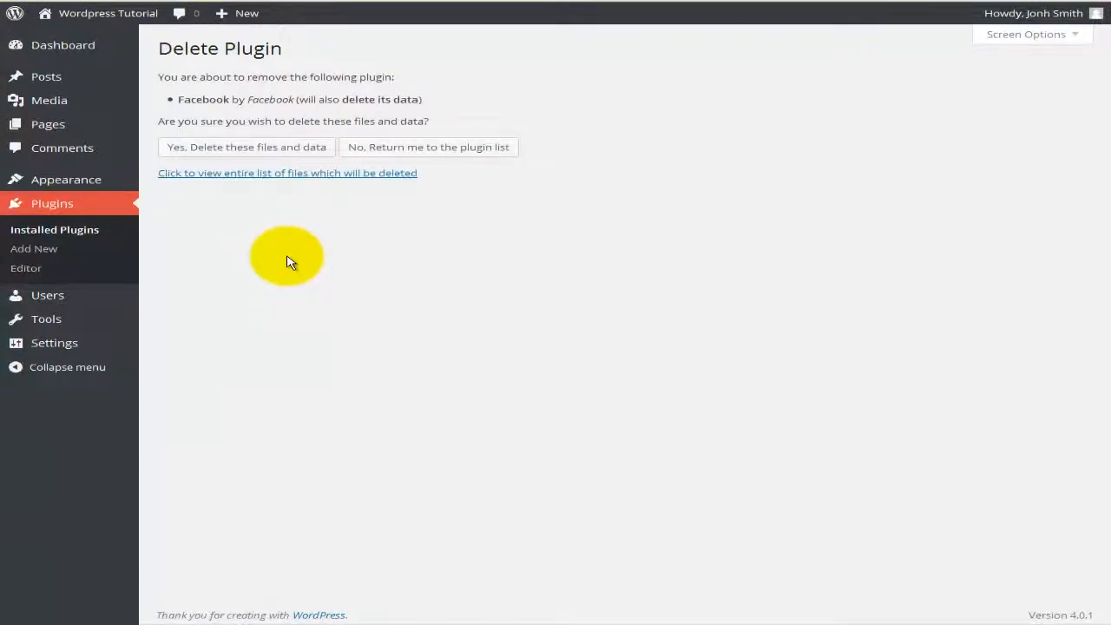
click(295, 150)
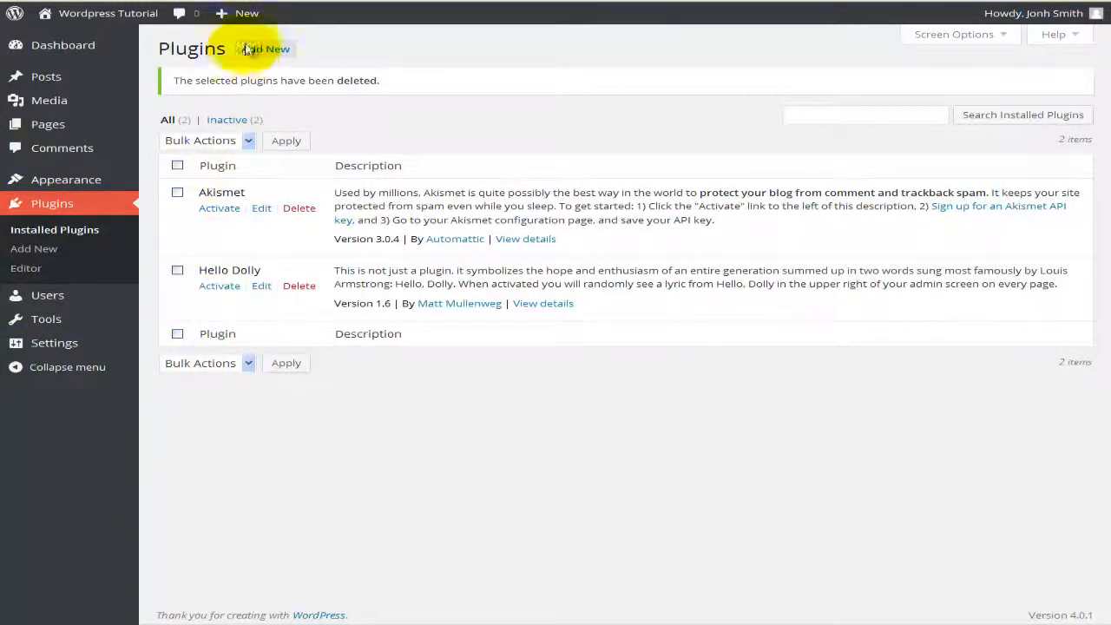
click(313, 1)
scroll(394, 178, up, 3)
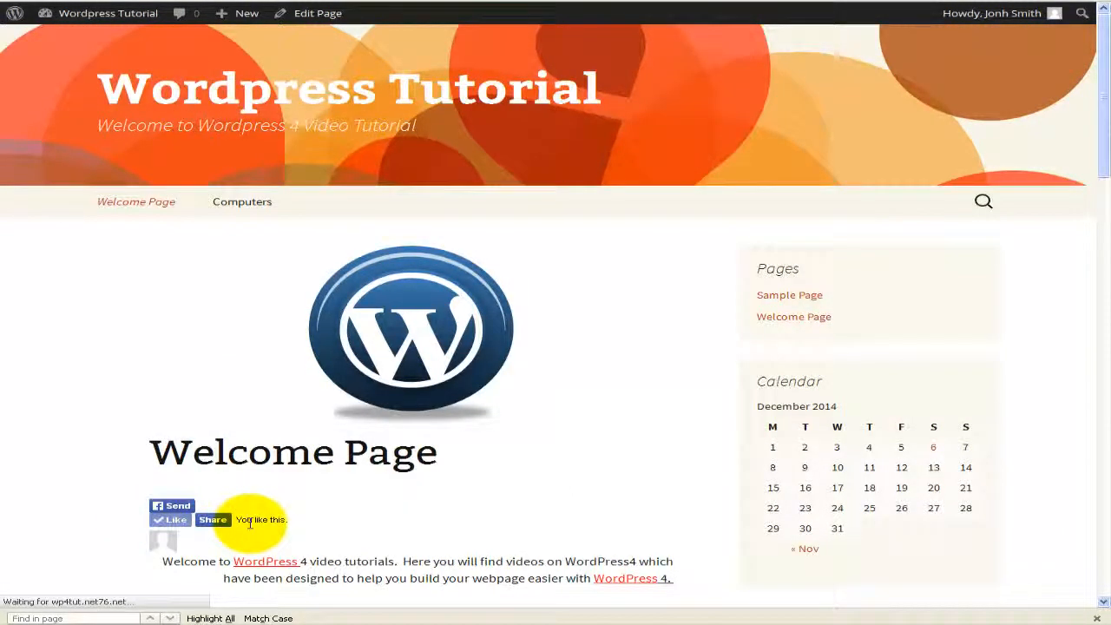
Step: Scroll down and back up through the public Welcome Page
scroll(248, 525, down, 5)
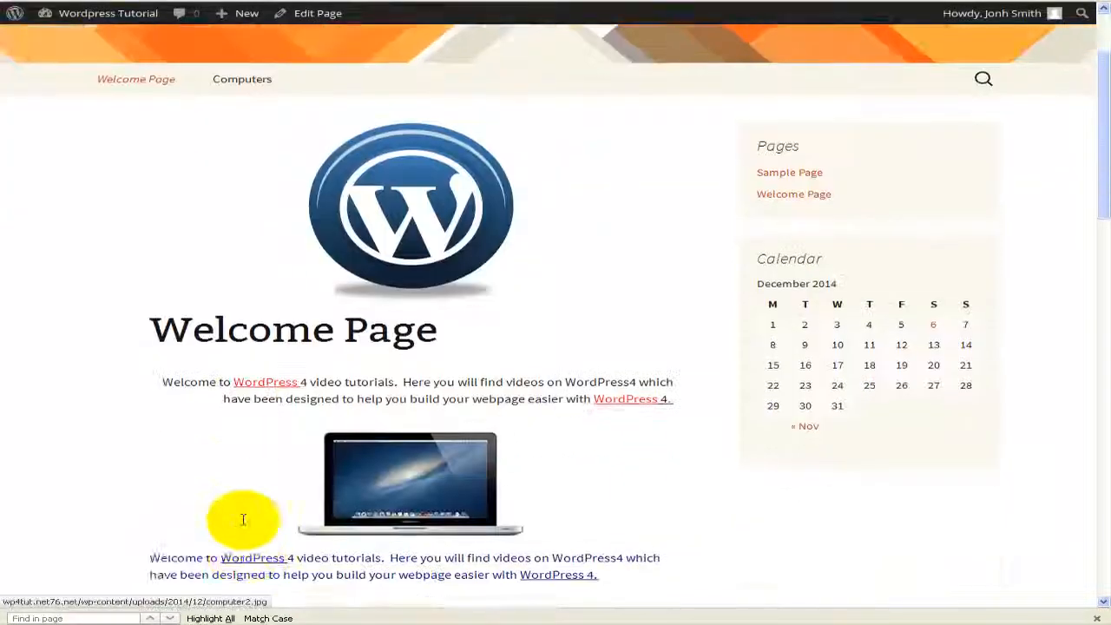
scroll(247, 525, up, 5)
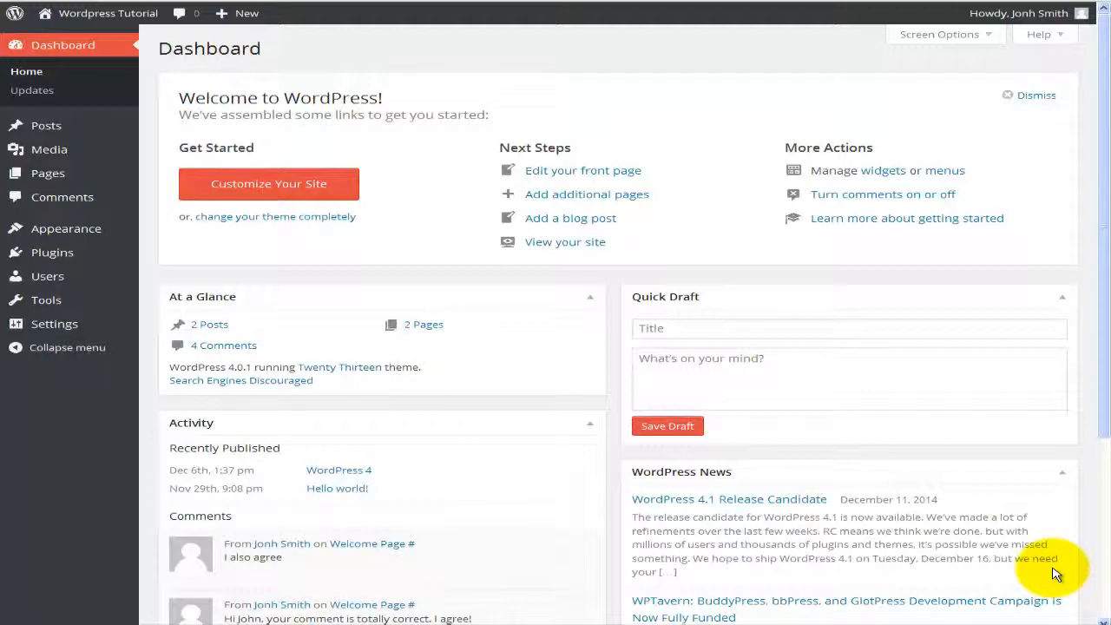
Step: Open Tools to see the Press This bookmarklet and the Categories and Tags Converter
click(814, 278)
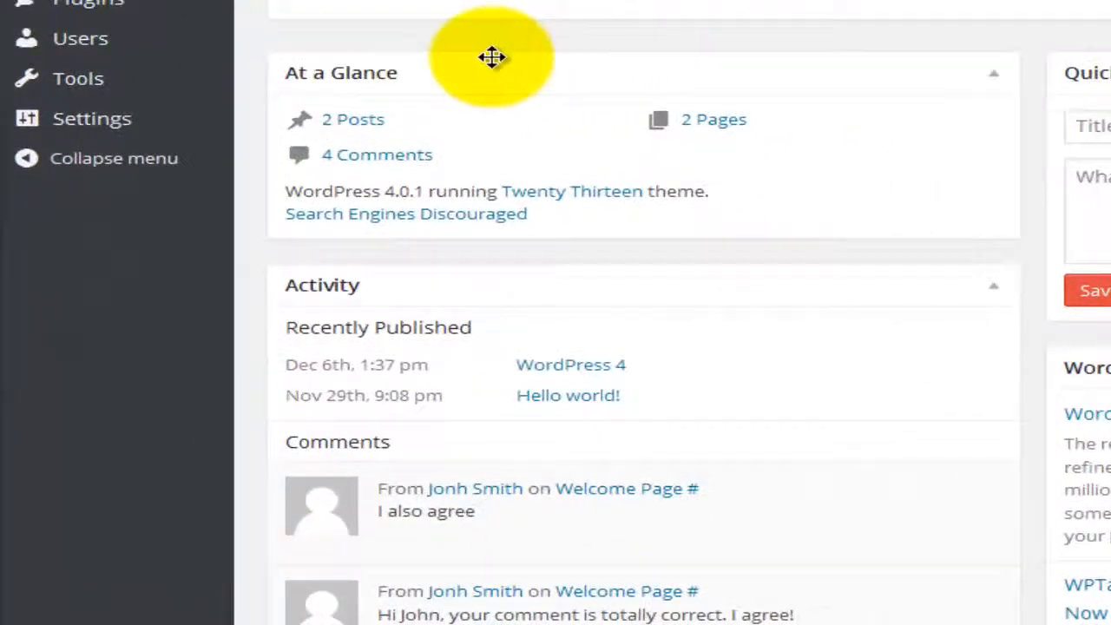
mouse_move(153, 88)
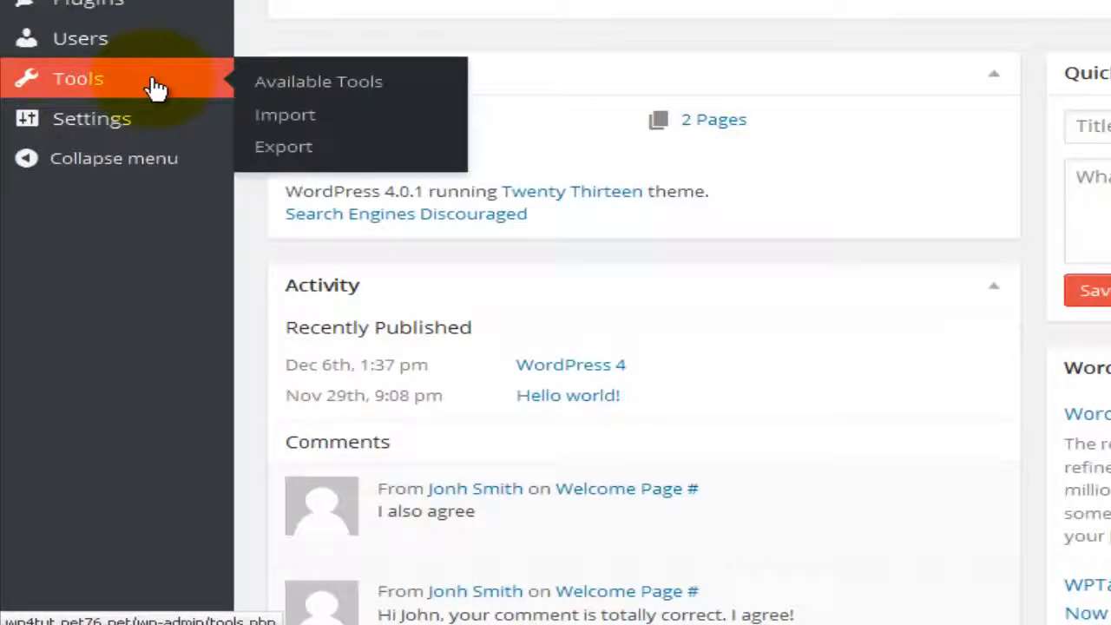
click(153, 87)
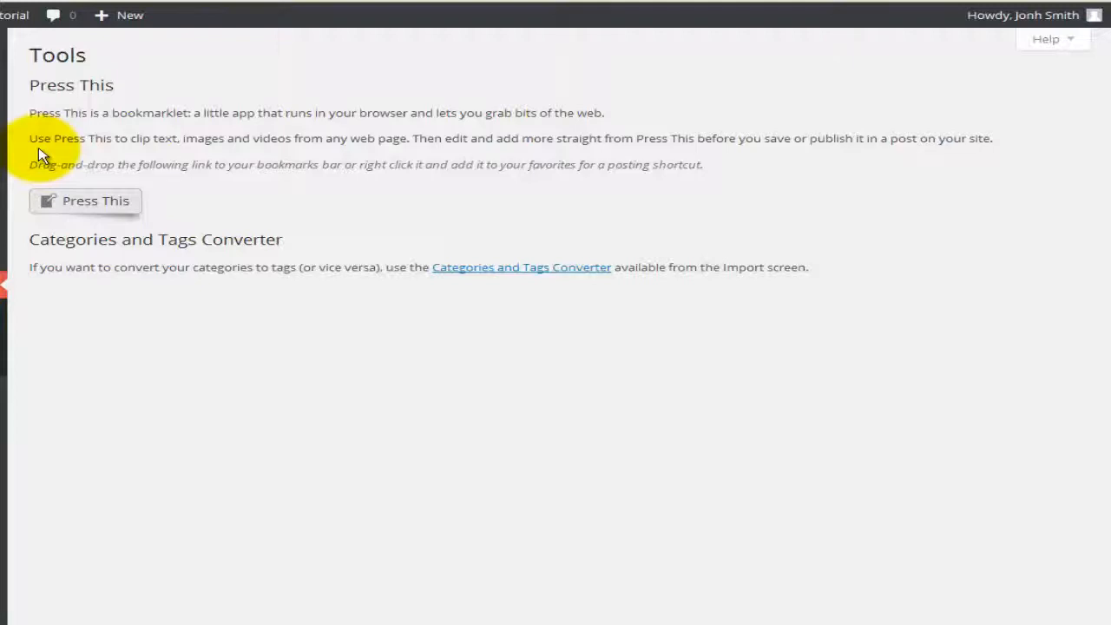
Step: Drag the Press This bookmarklet toward the bookmarks bar, then bring up the Import page
mouse_move(84, 201)
mouse_down()
mouse_move(123, 183)
mouse_move(91, 202)
mouse_up()
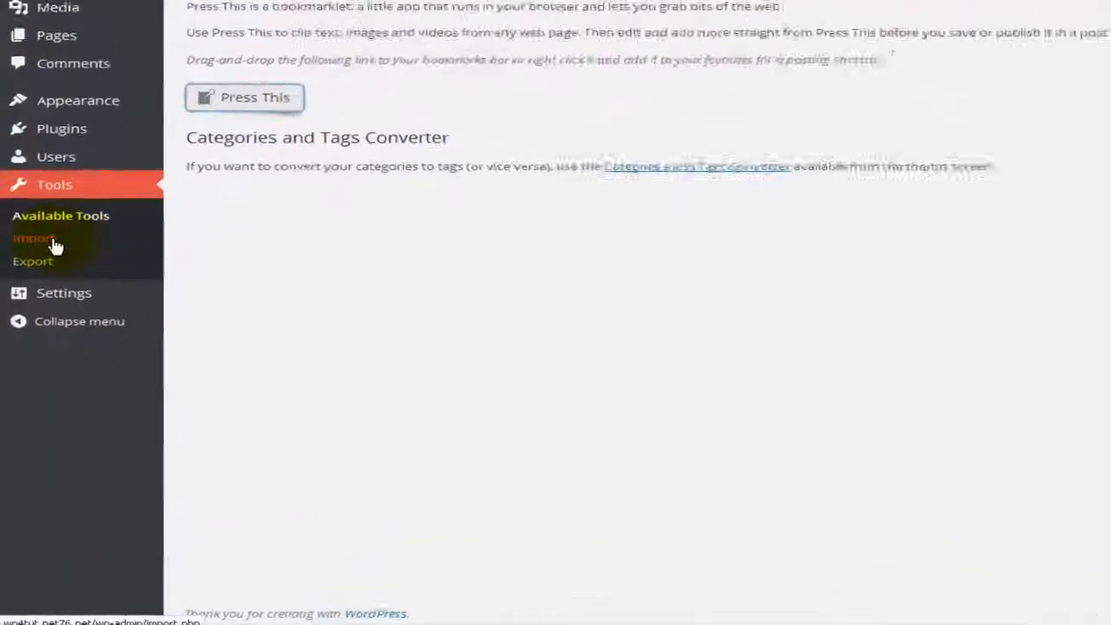
click(52, 244)
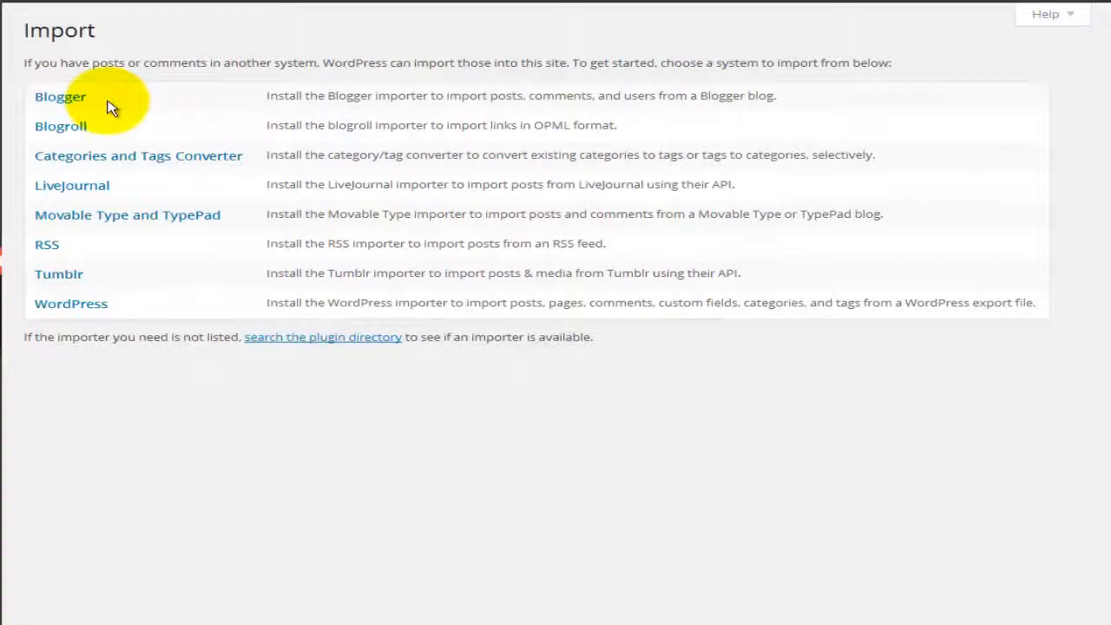
click(62, 102)
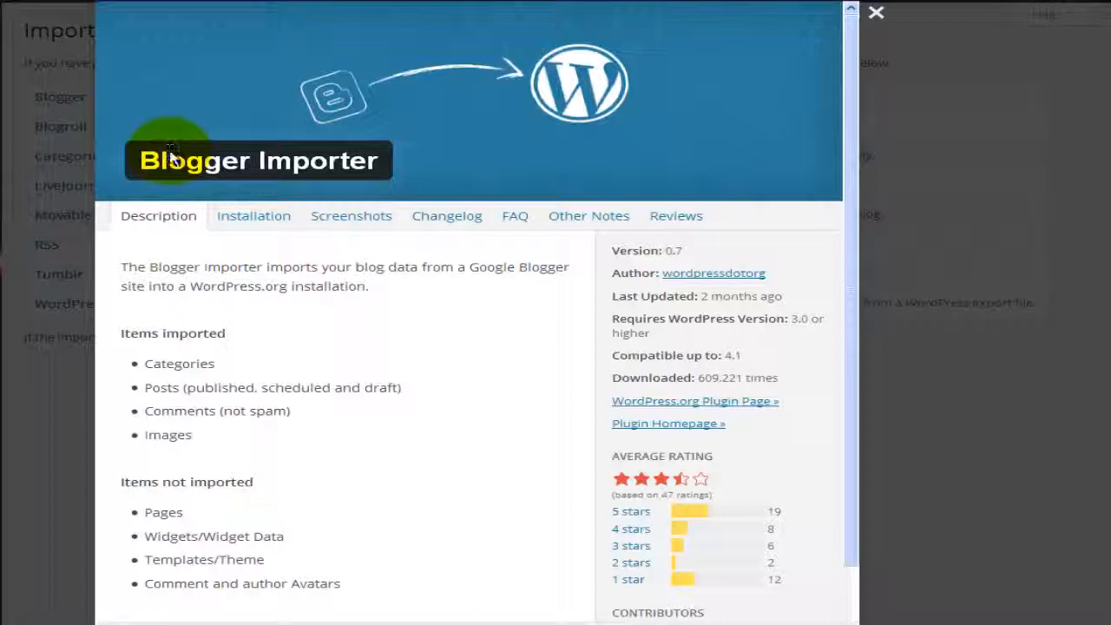
click(249, 228)
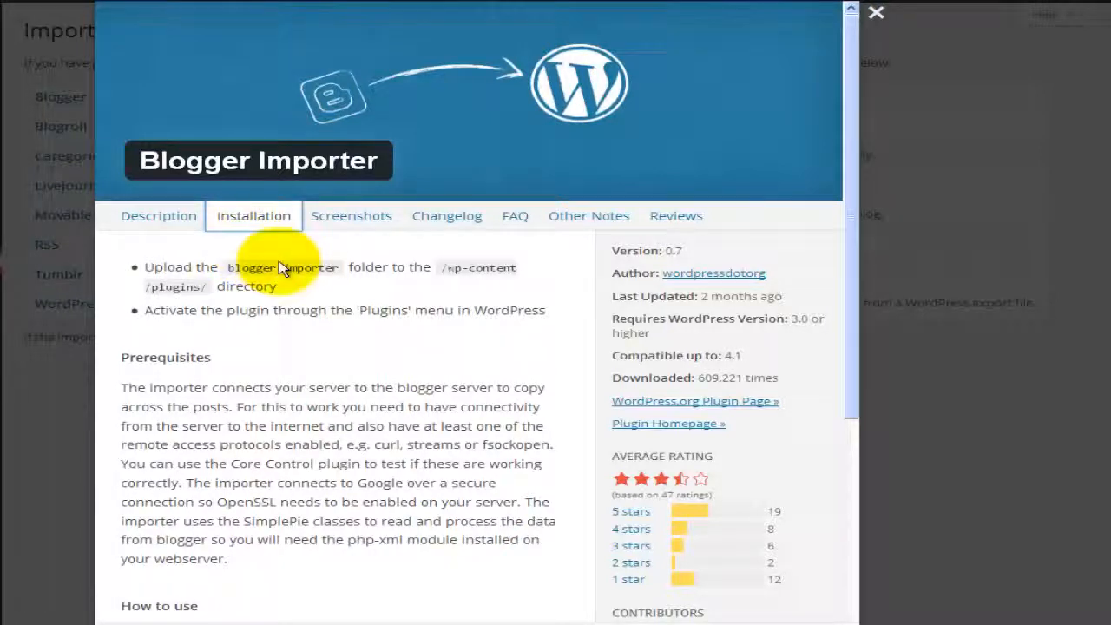
click(350, 230)
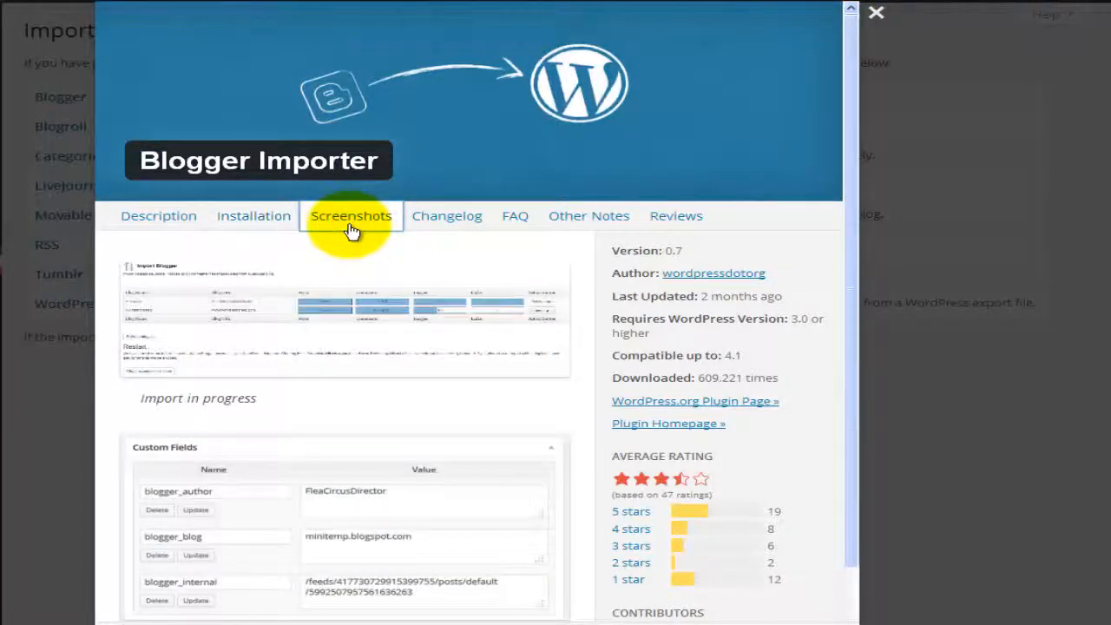
click(428, 227)
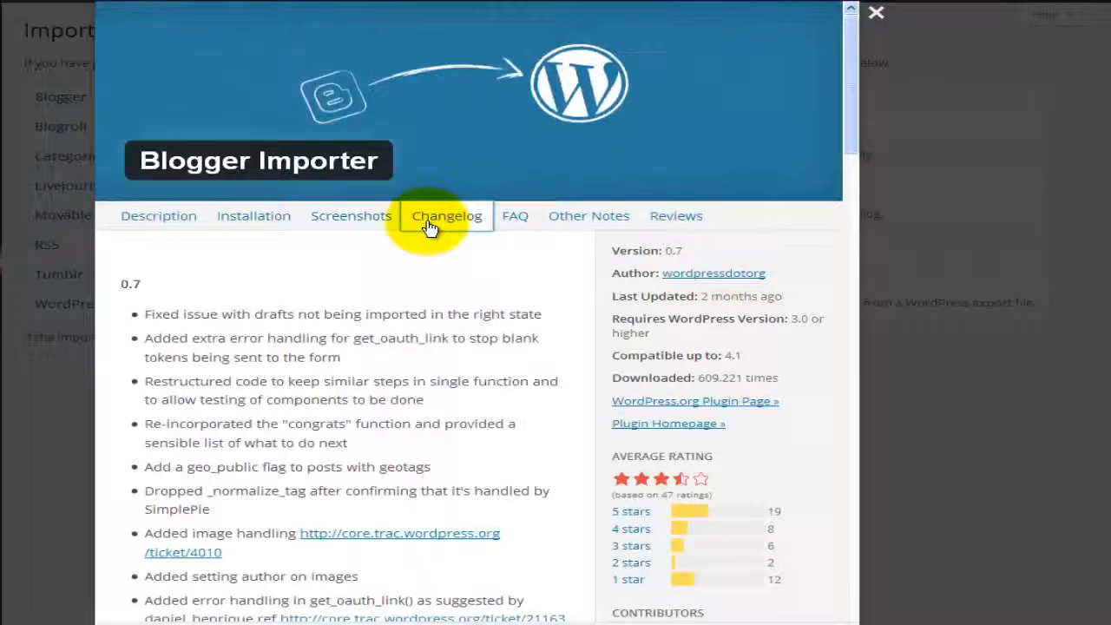
click(515, 224)
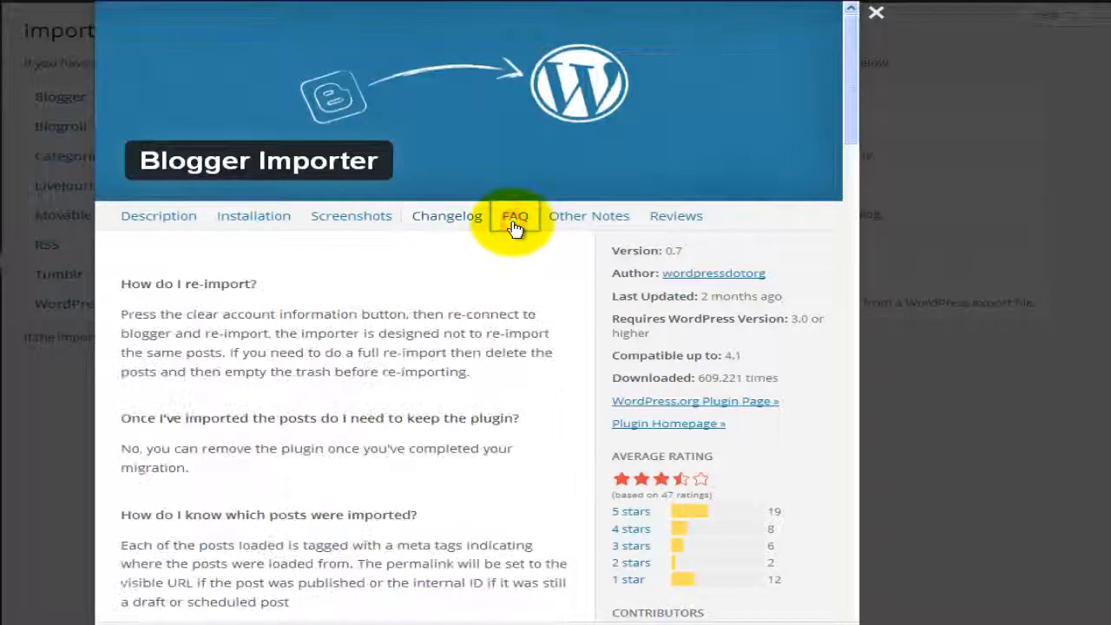
click(599, 221)
click(677, 218)
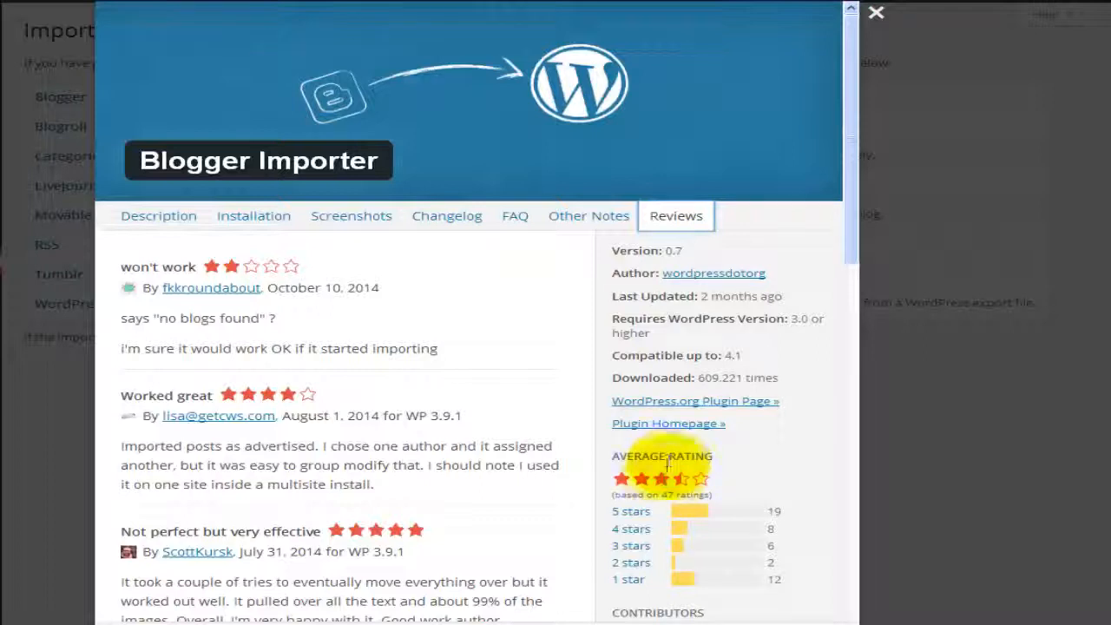
mouse_move(682, 479)
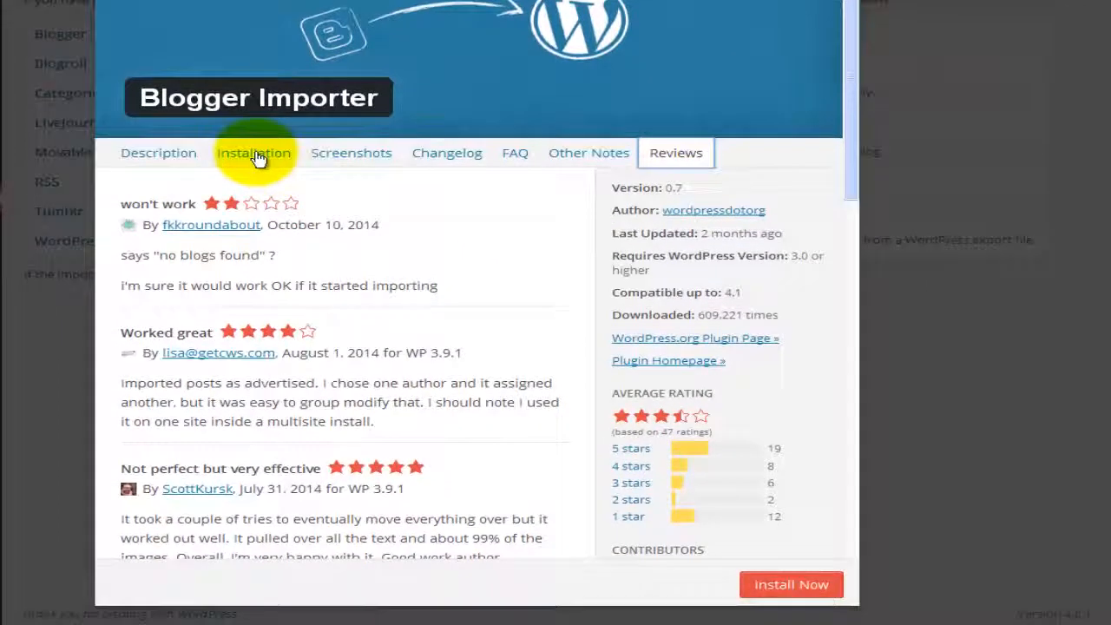
click(257, 156)
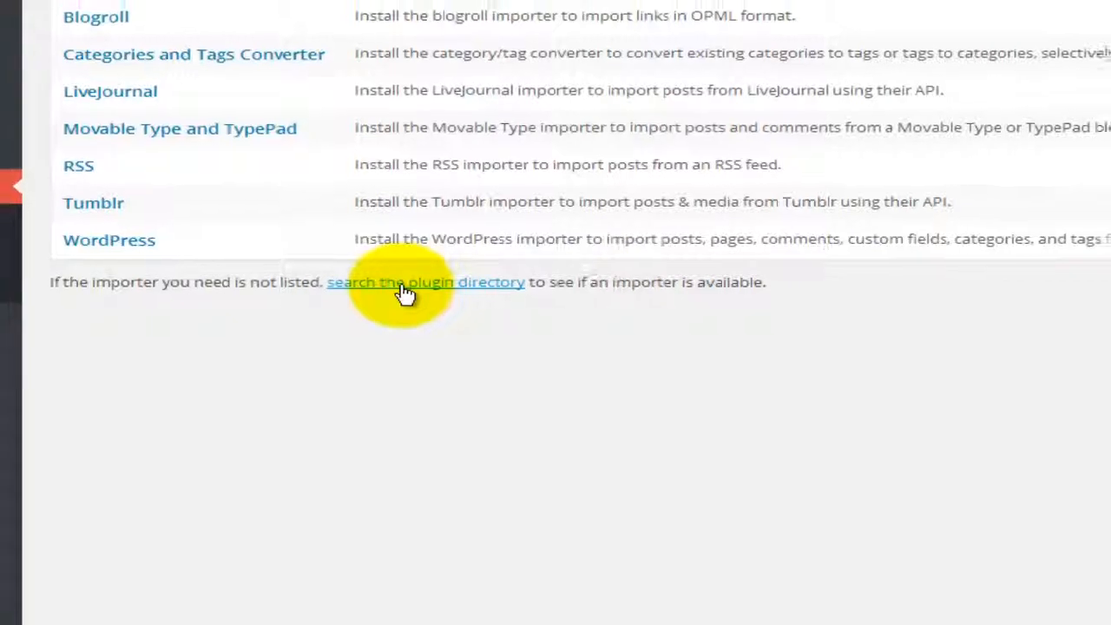
Step: Browse the plugin directory results for more importers, then go back to Tools
click(405, 319)
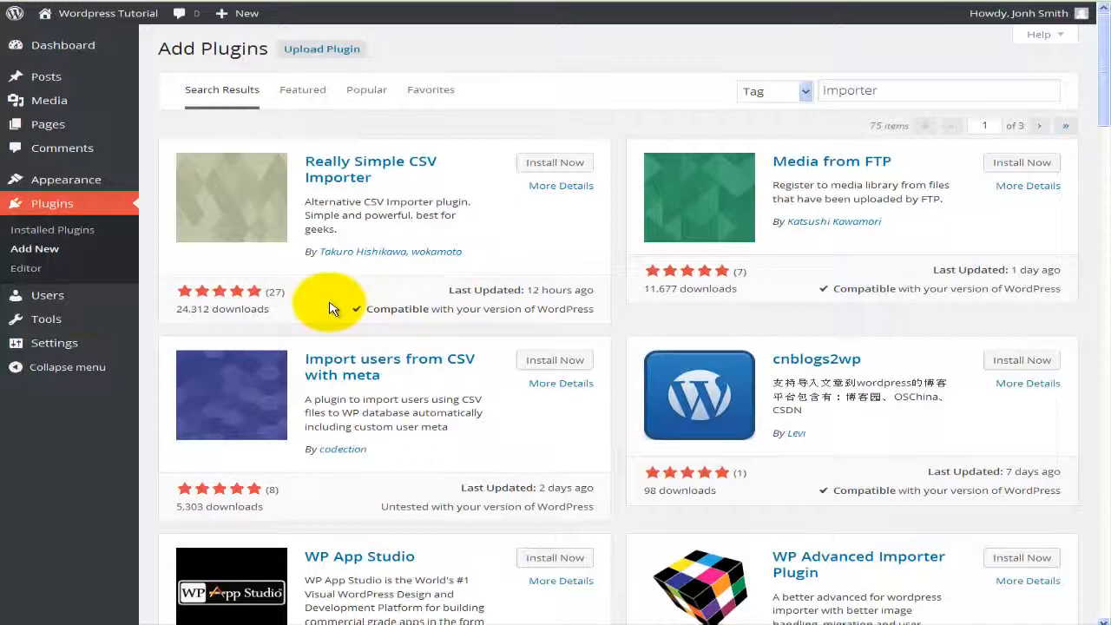
click(87, 319)
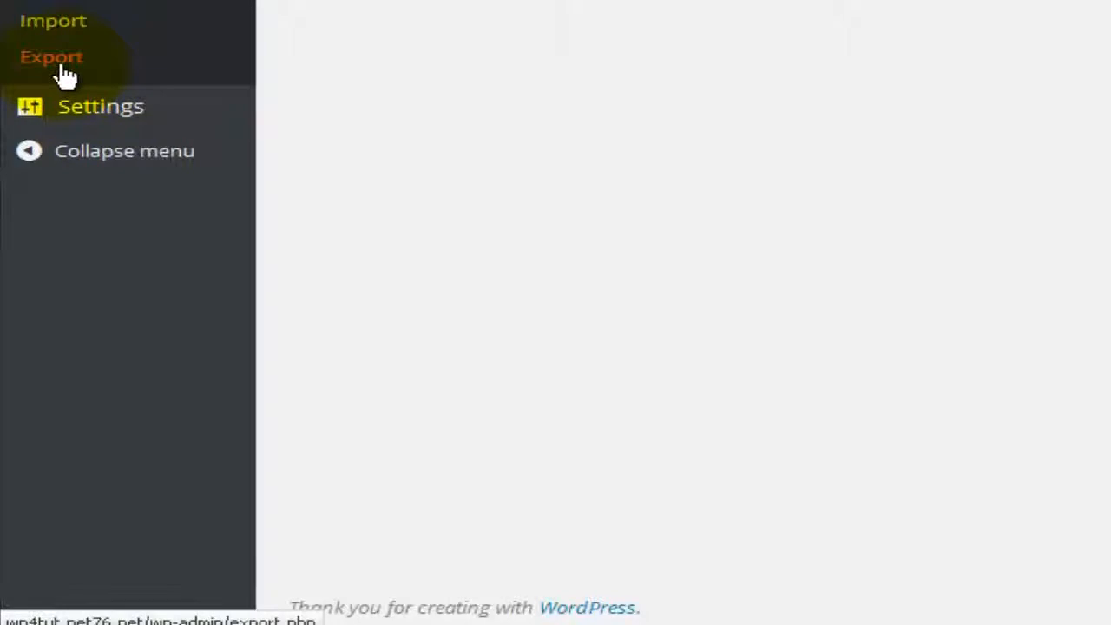
Step: Go to Tools > Export
click(59, 63)
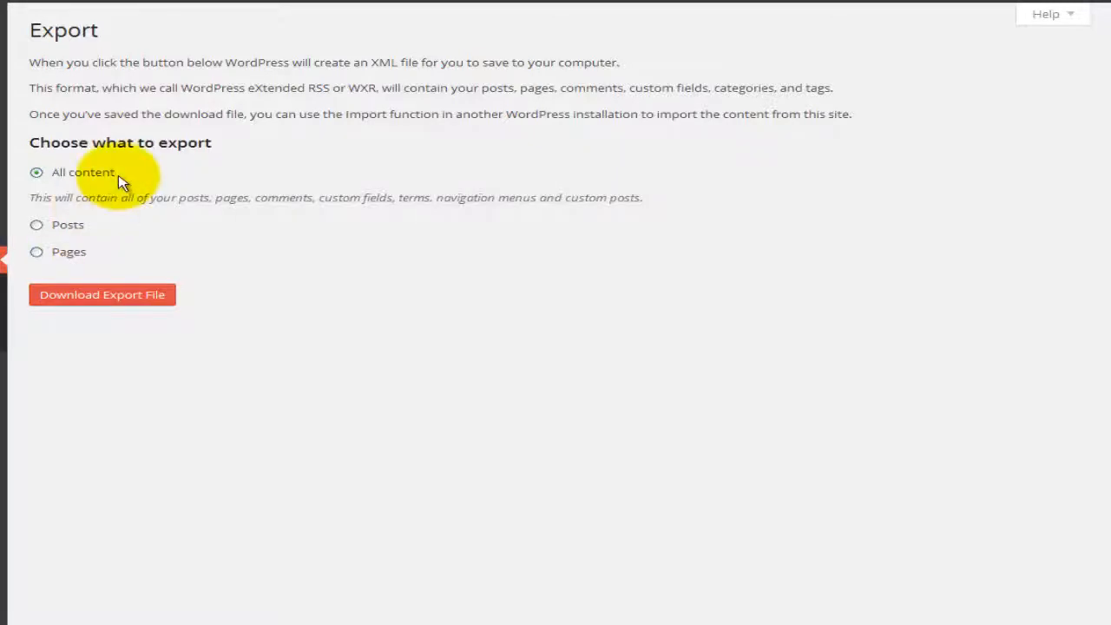
Step: Export Posts only, filtered to the Computers category and the site's author
click(73, 224)
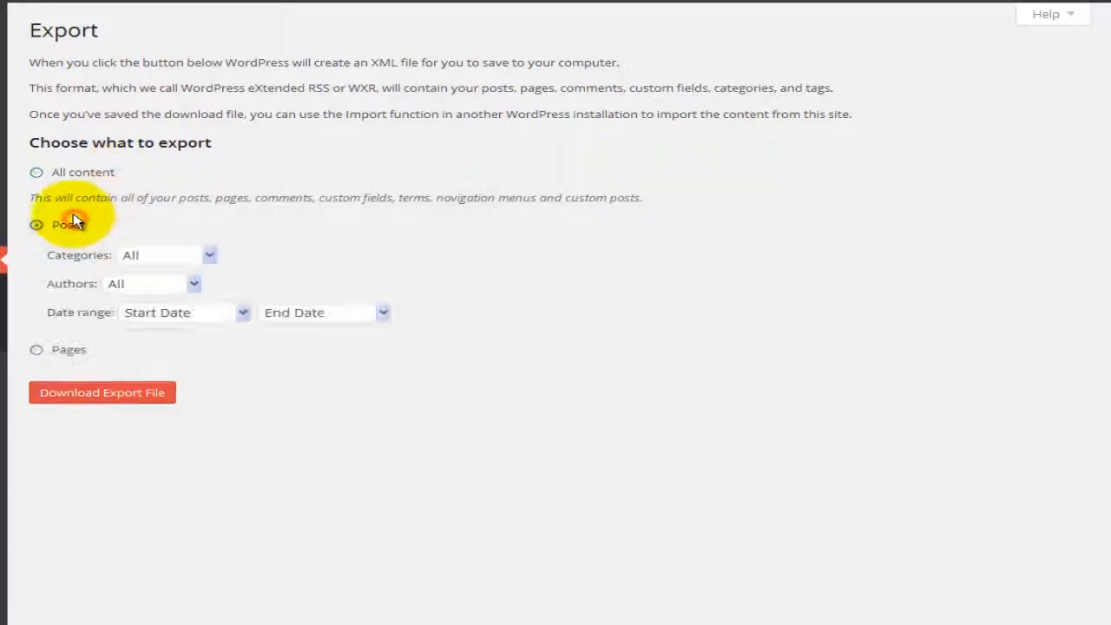
click(154, 234)
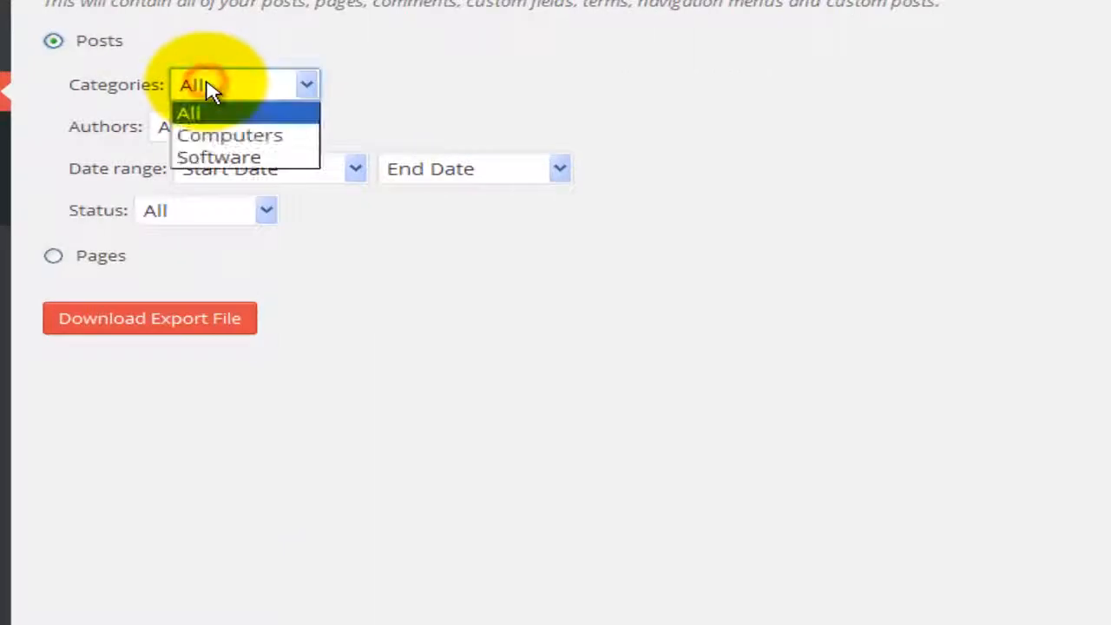
click(252, 139)
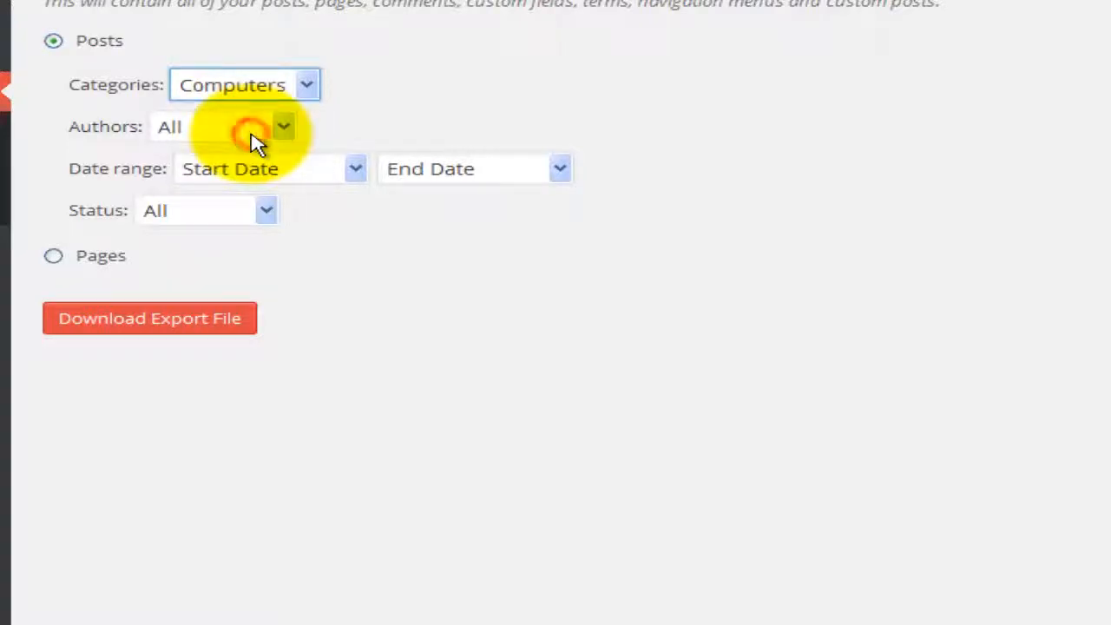
click(247, 134)
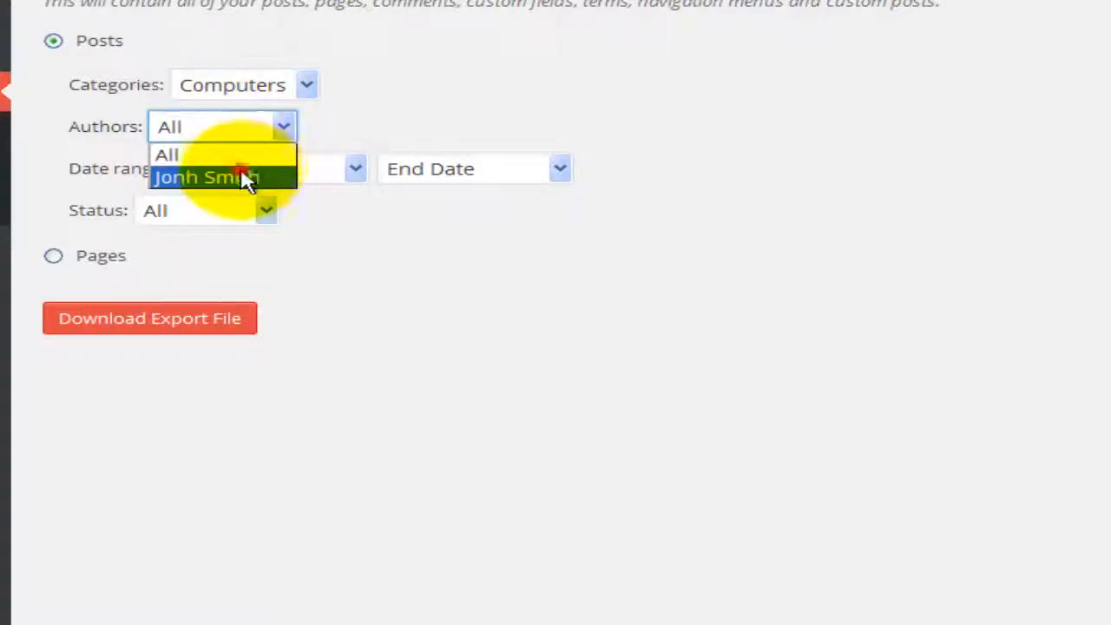
click(248, 176)
Step: Set the date range to November 2014 through December 2014 and status to Published
click(280, 174)
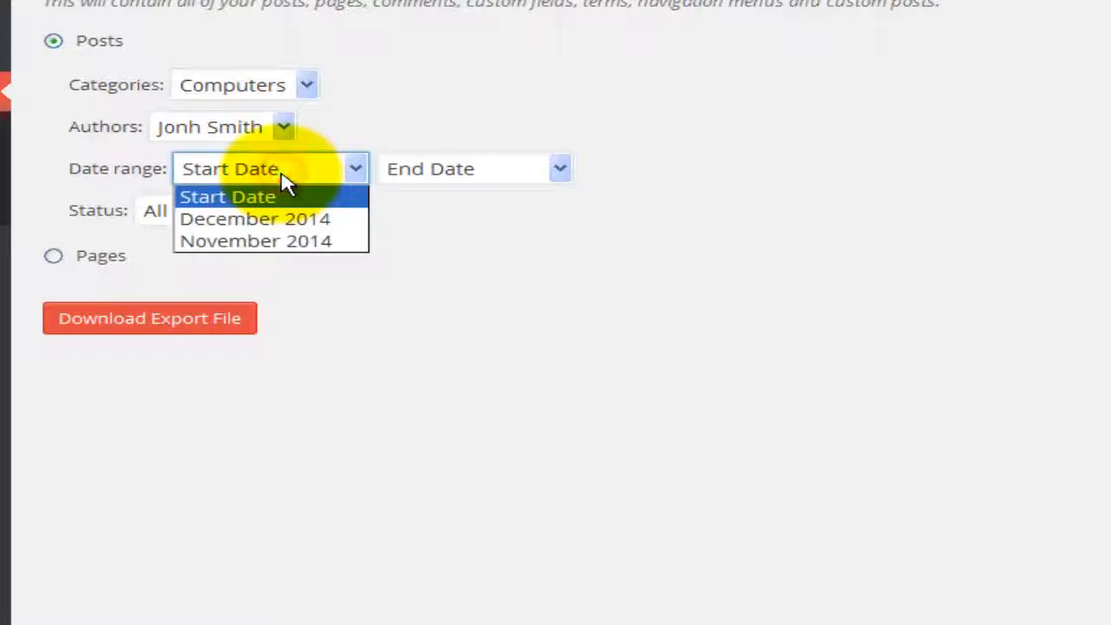
click(271, 219)
click(461, 171)
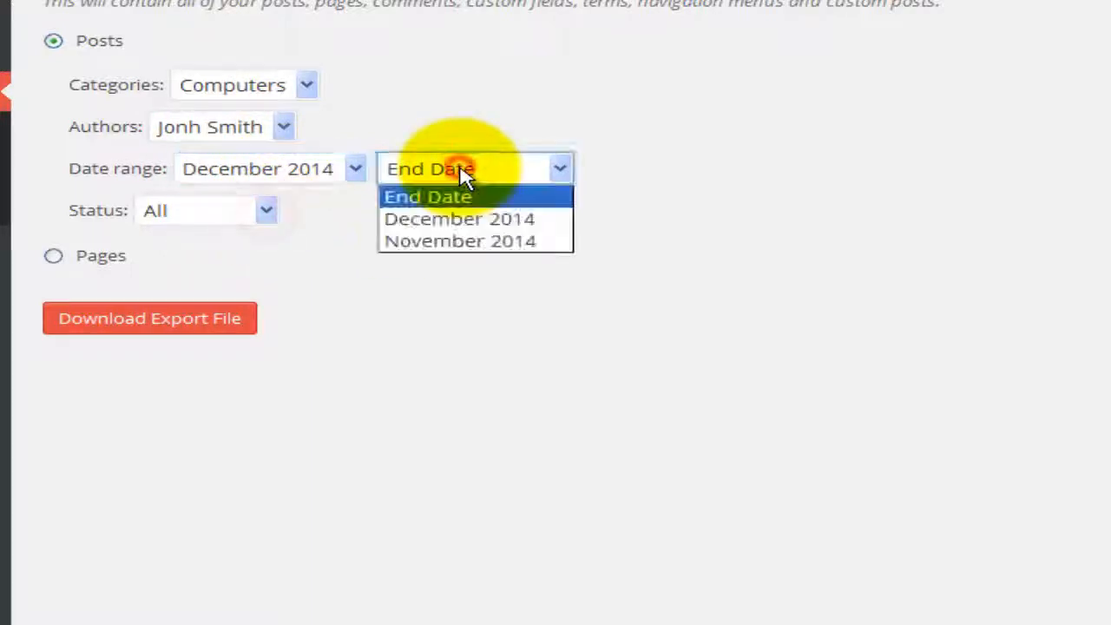
key(Escape)
click(247, 168)
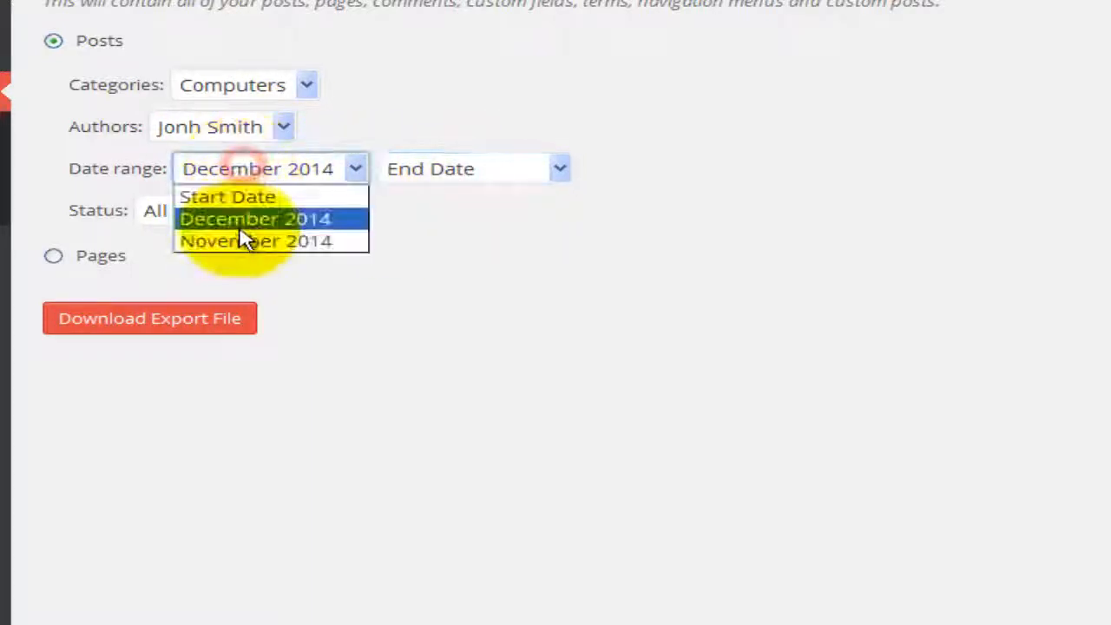
click(243, 240)
click(445, 178)
click(441, 219)
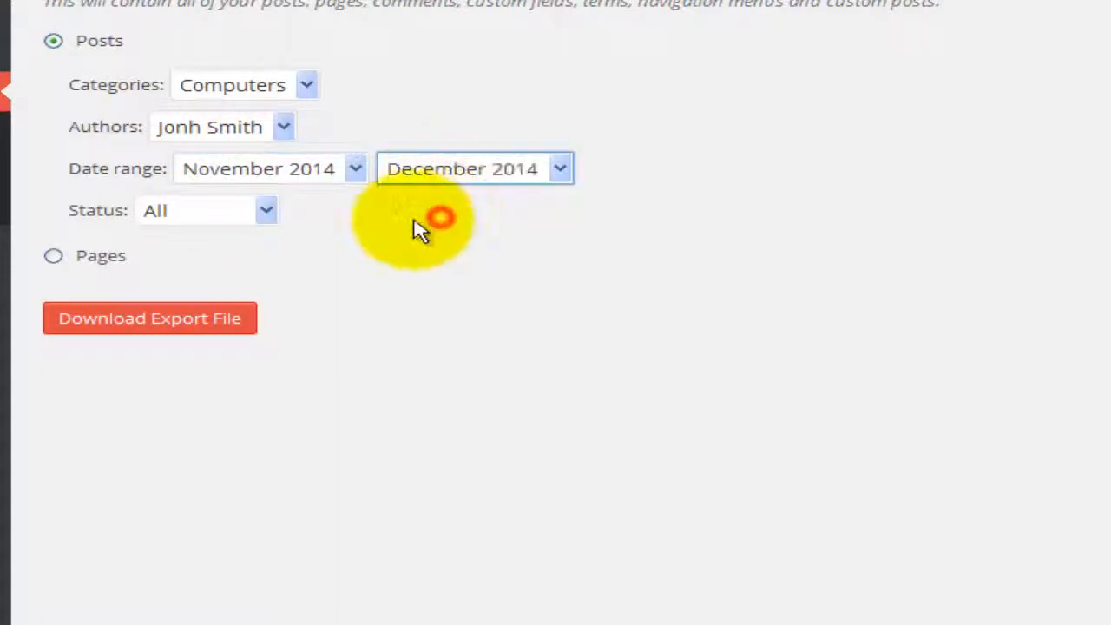
click(239, 214)
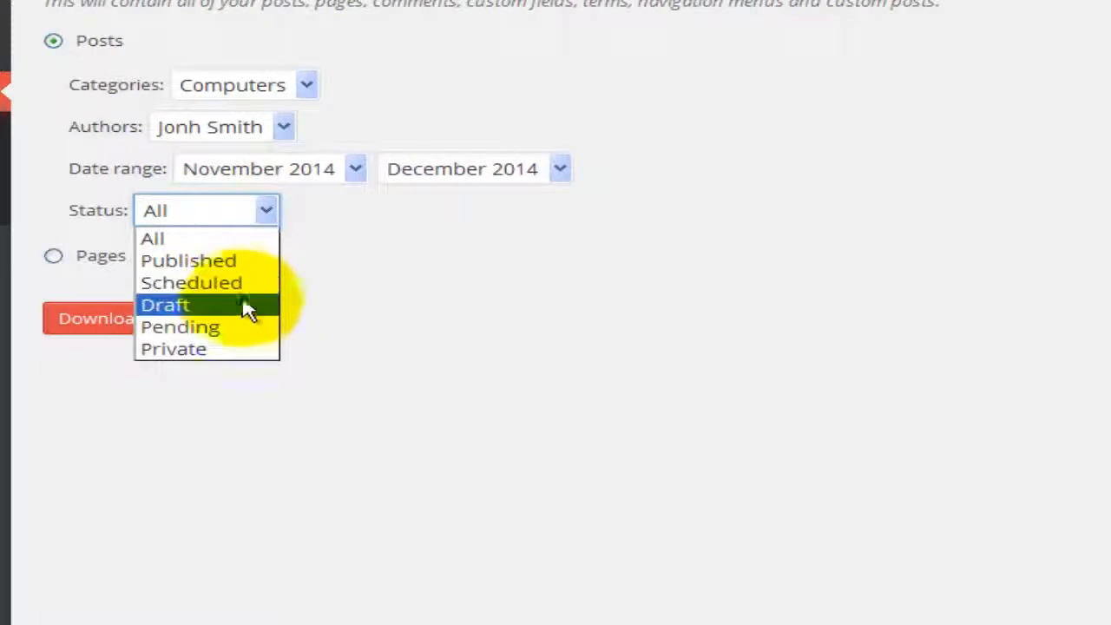
click(196, 260)
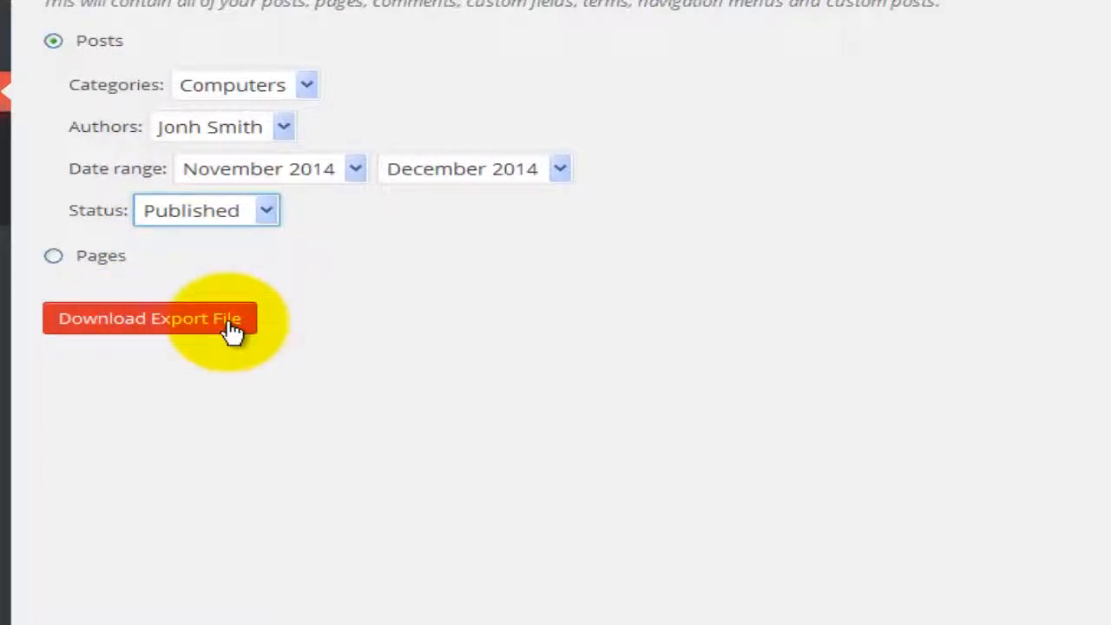
Step: Switch the export to Pages, restricted to the site's author
click(58, 257)
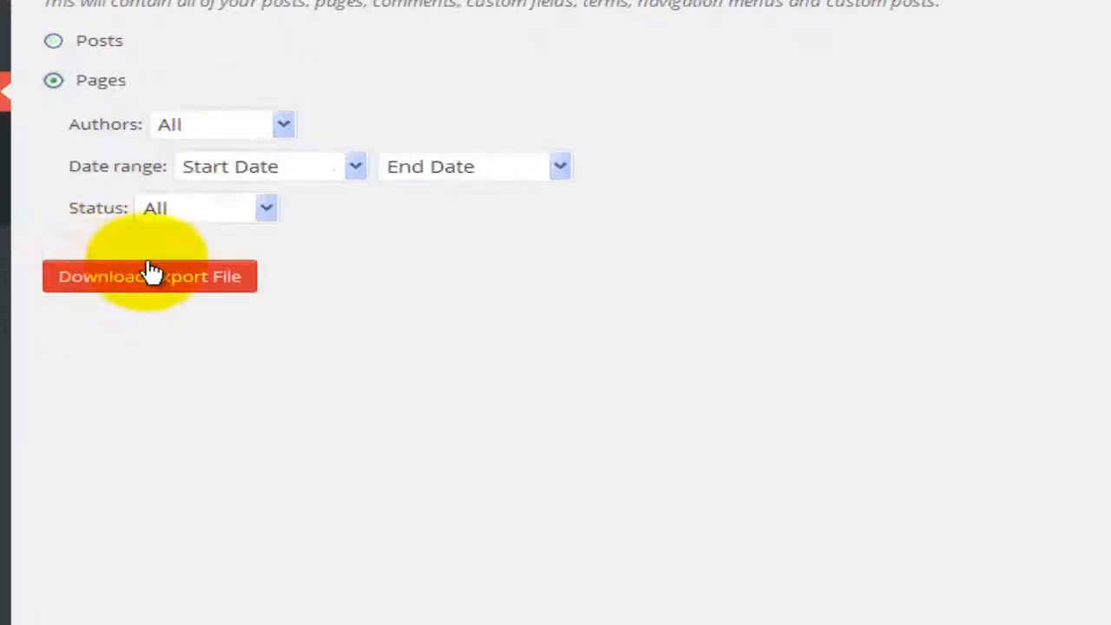
click(219, 131)
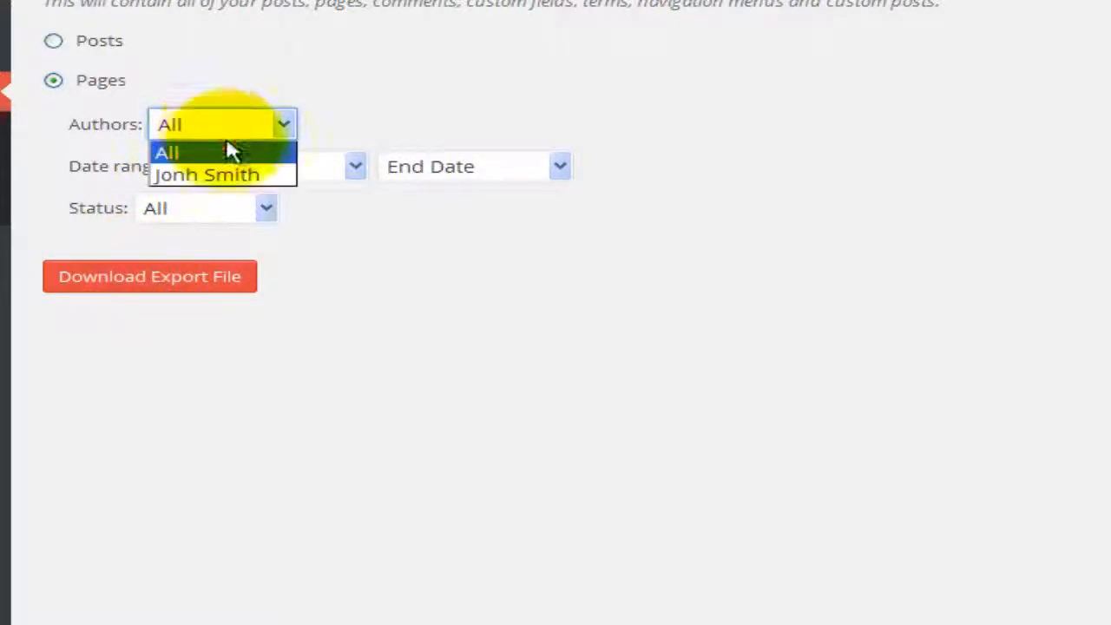
click(233, 87)
click(217, 124)
click(196, 176)
Step: Limit the pages export to November 2014 through December 2014, Published only
click(247, 169)
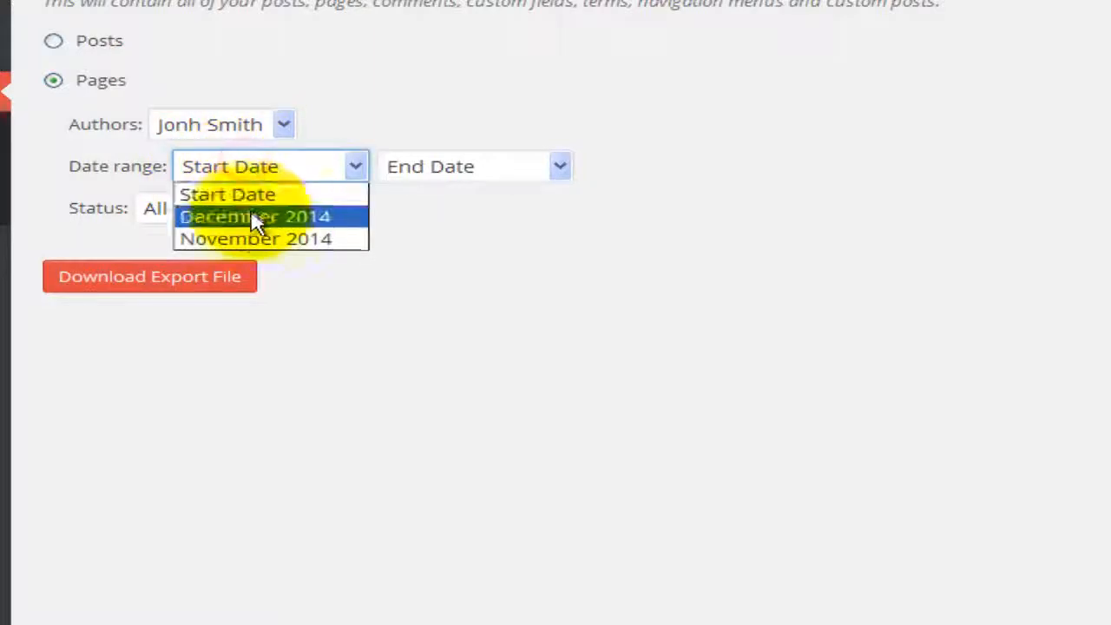
click(248, 238)
click(423, 170)
click(447, 219)
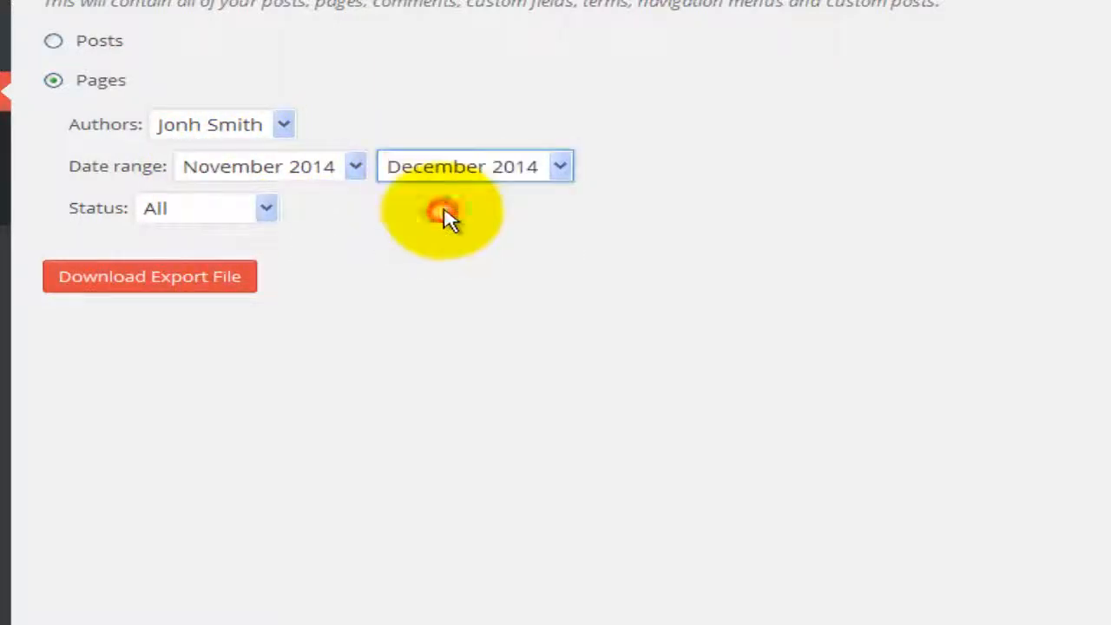
click(225, 216)
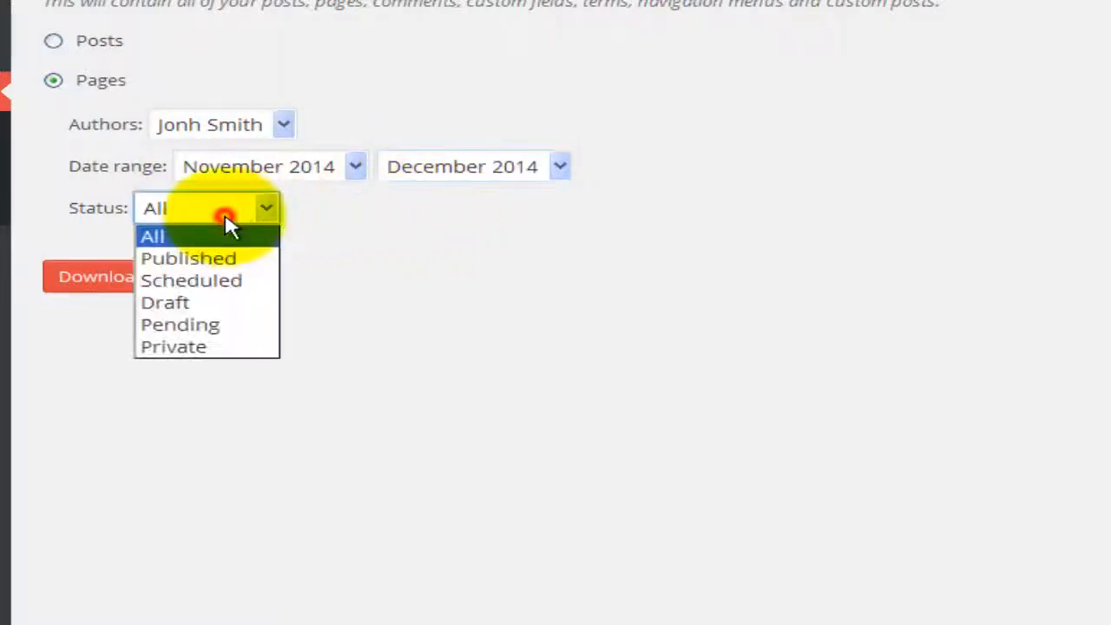
click(243, 262)
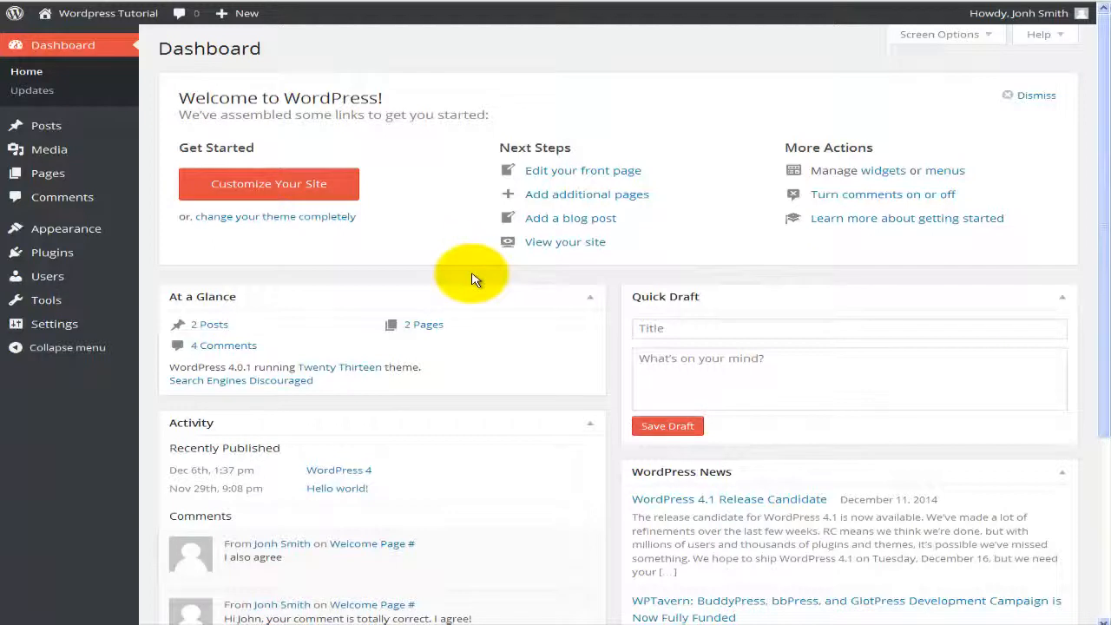
mouse_move(54, 154)
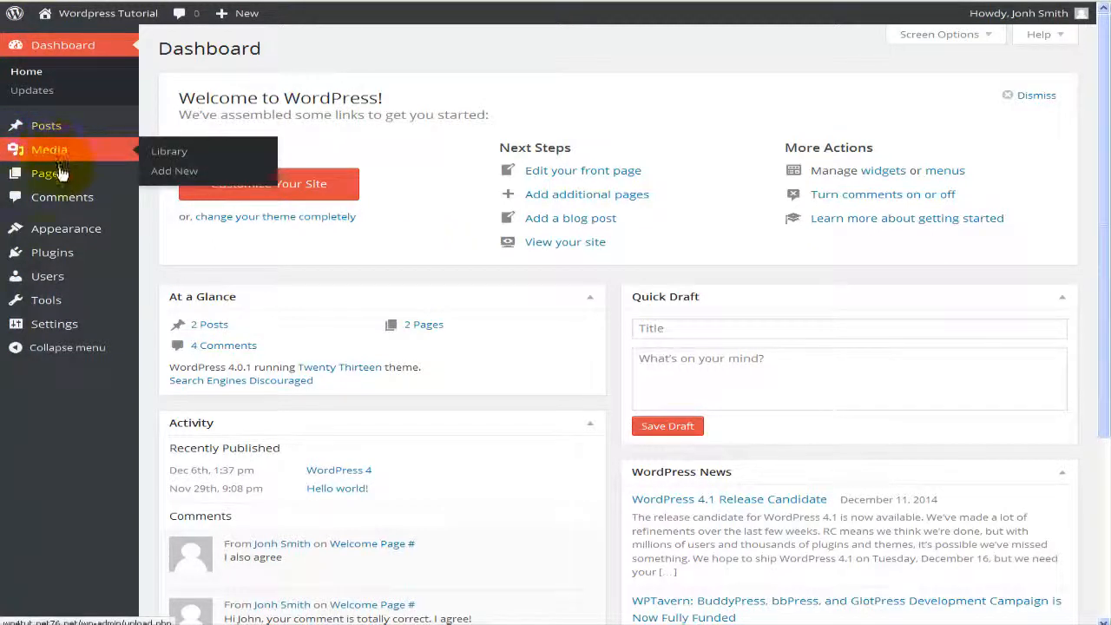
mouse_move(61, 180)
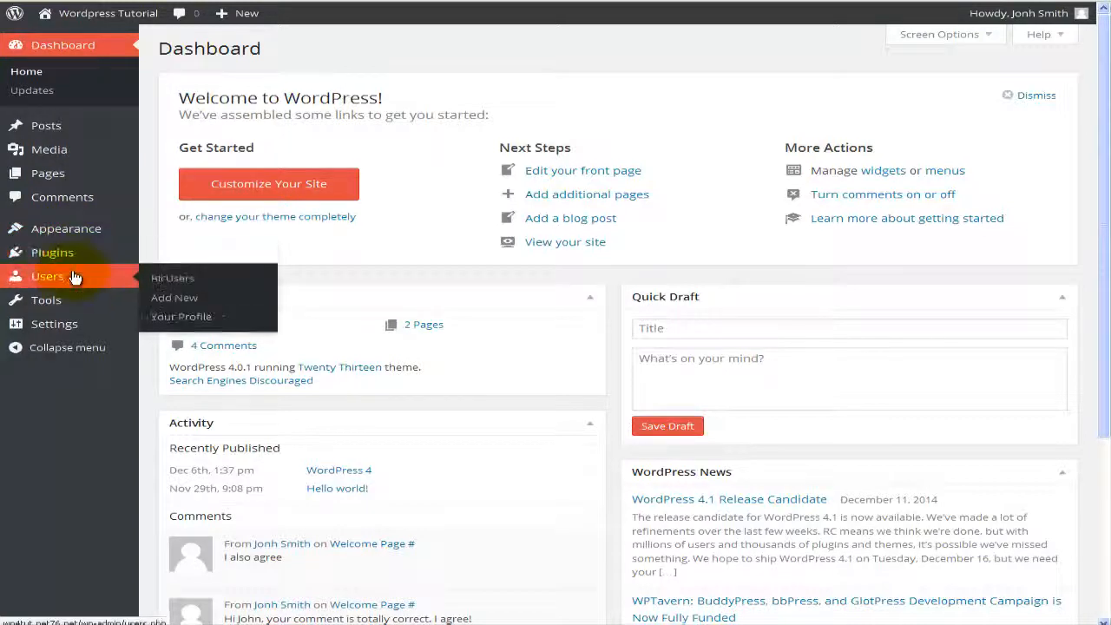
click(337, 280)
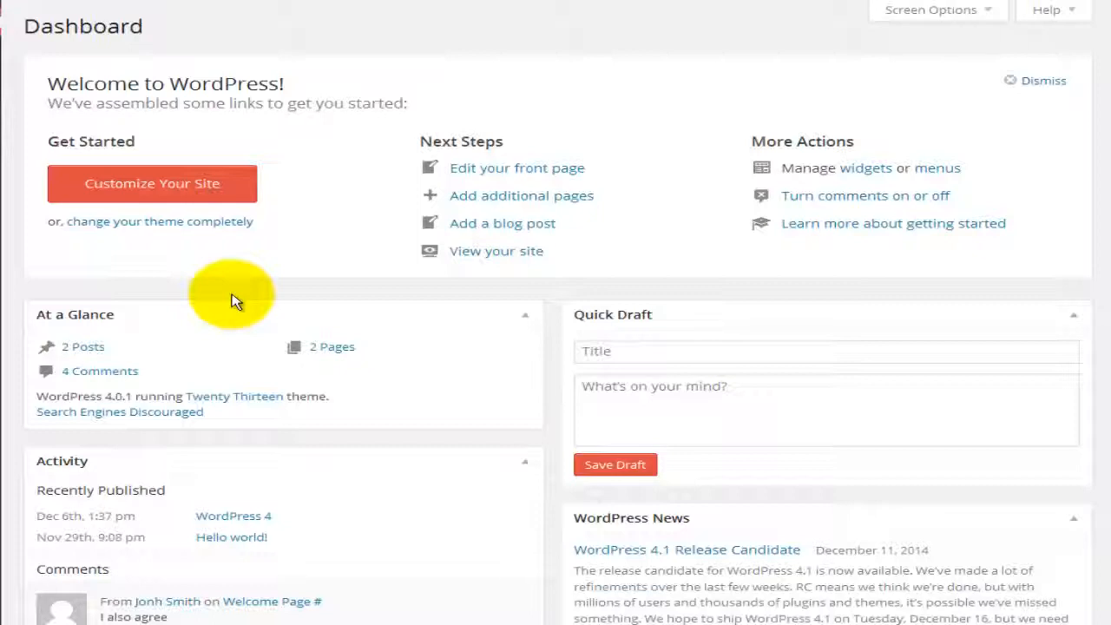
Step: Glance at the site customizer and installed themes, then open the Welcome Page for editing
click(191, 198)
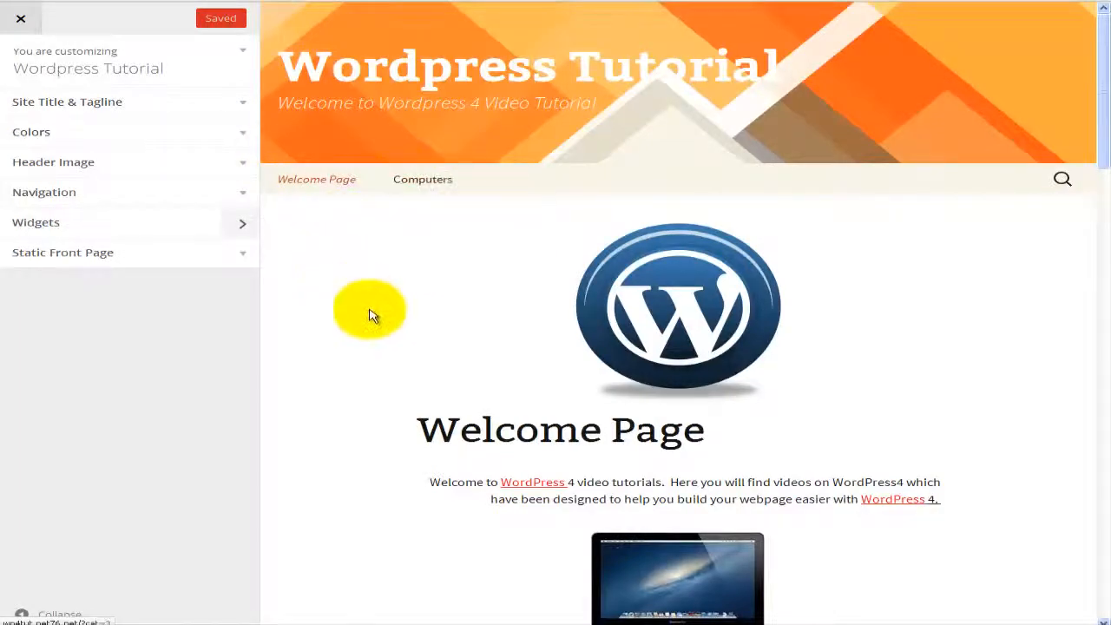
click(20, 18)
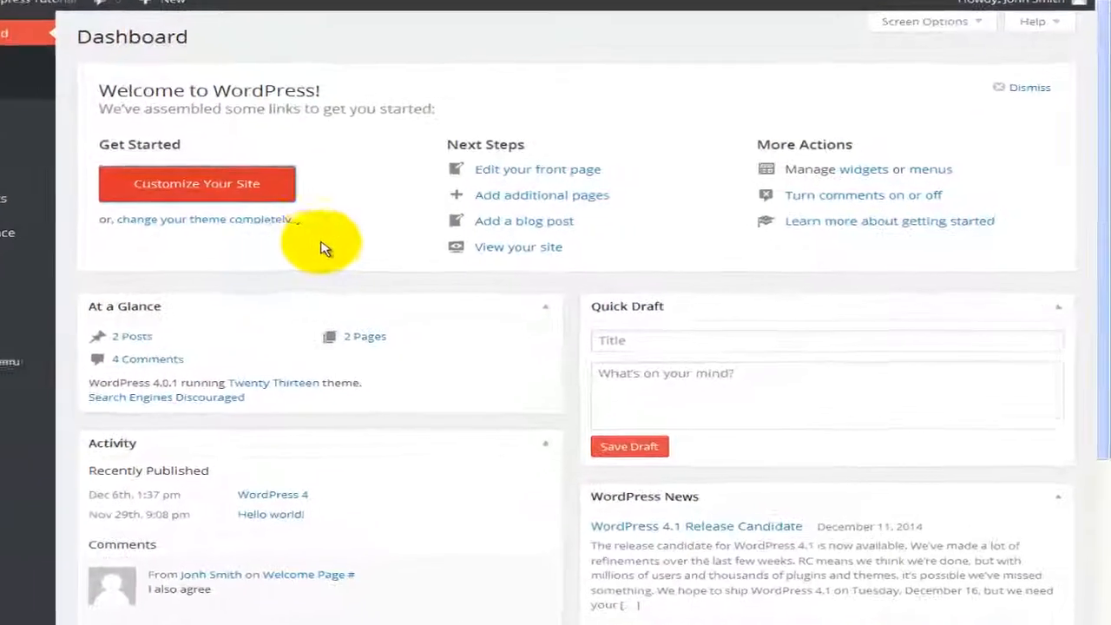
click(183, 229)
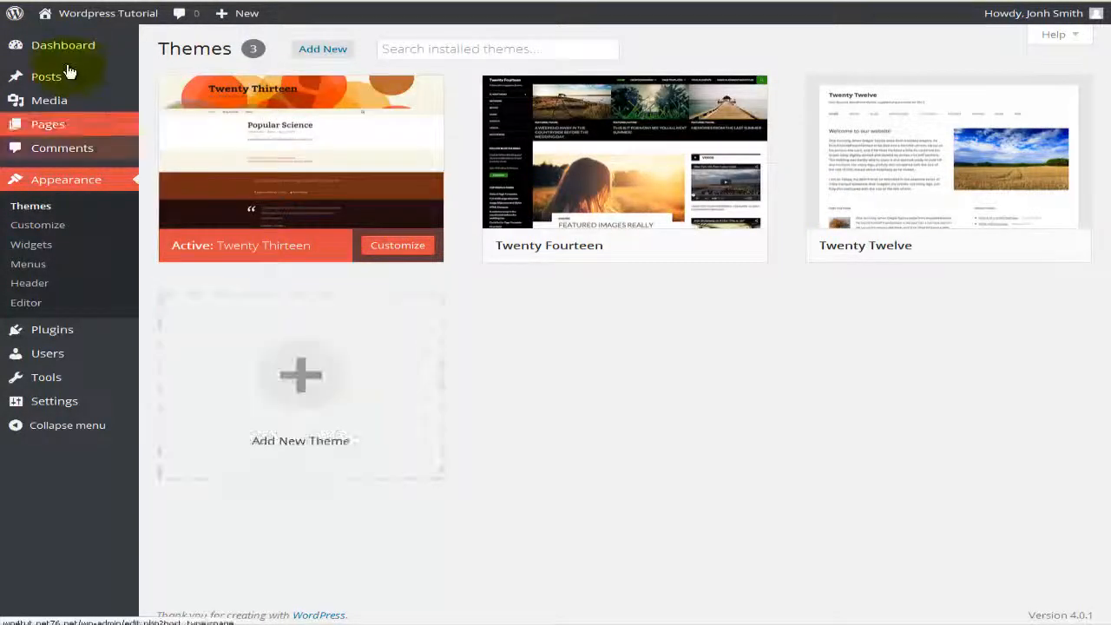
click(14, 1)
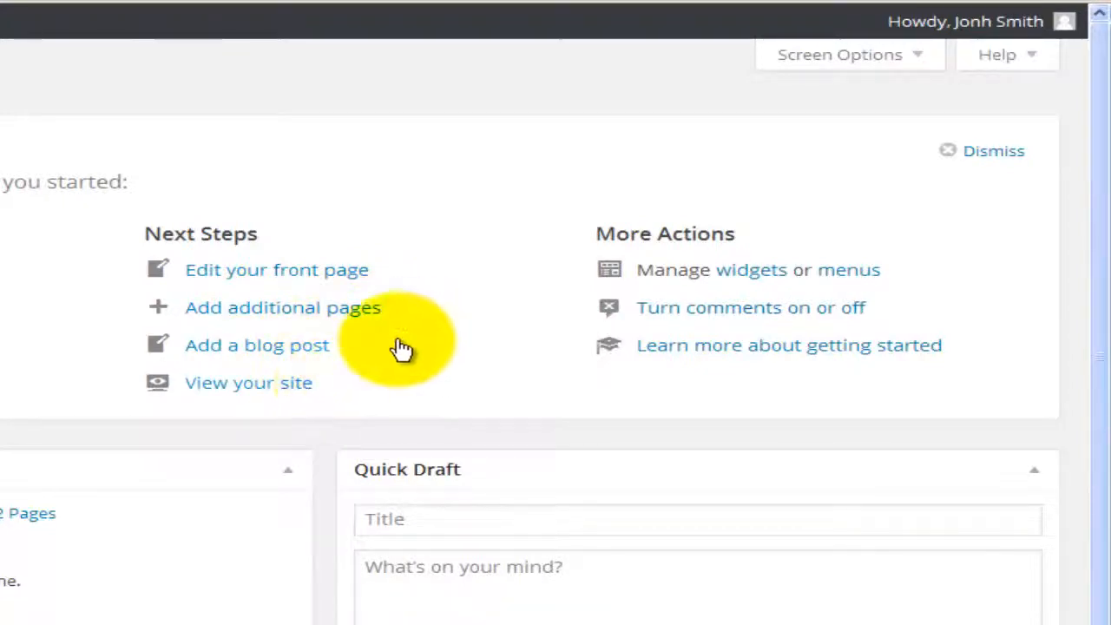
click(364, 280)
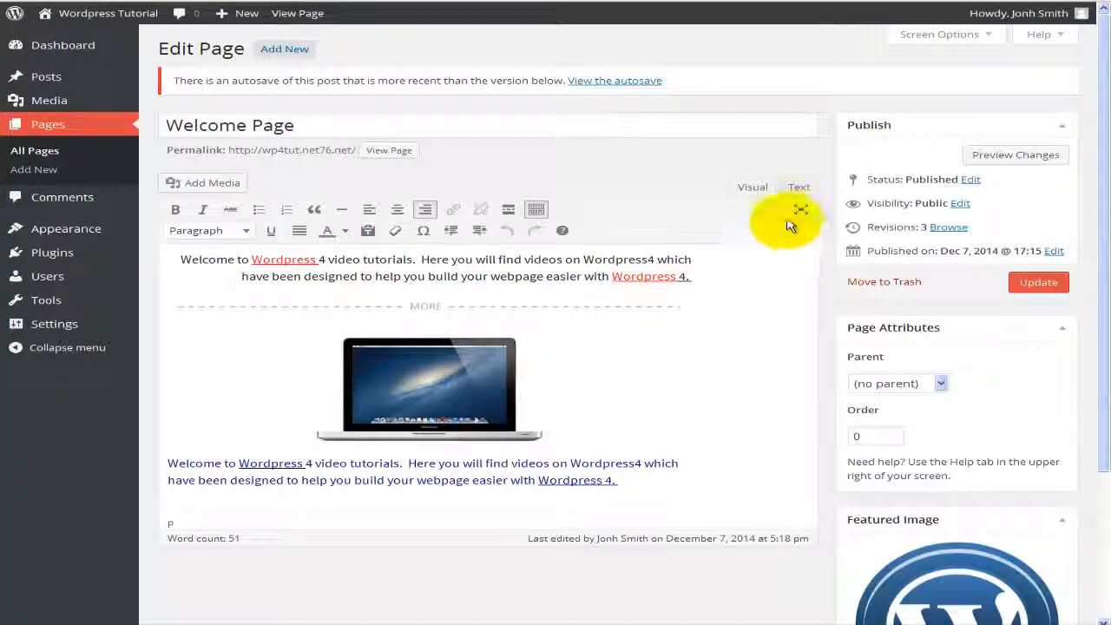
Step: Check the Text and Visual views, align the laptop image left, and update the Welcome Page
click(799, 187)
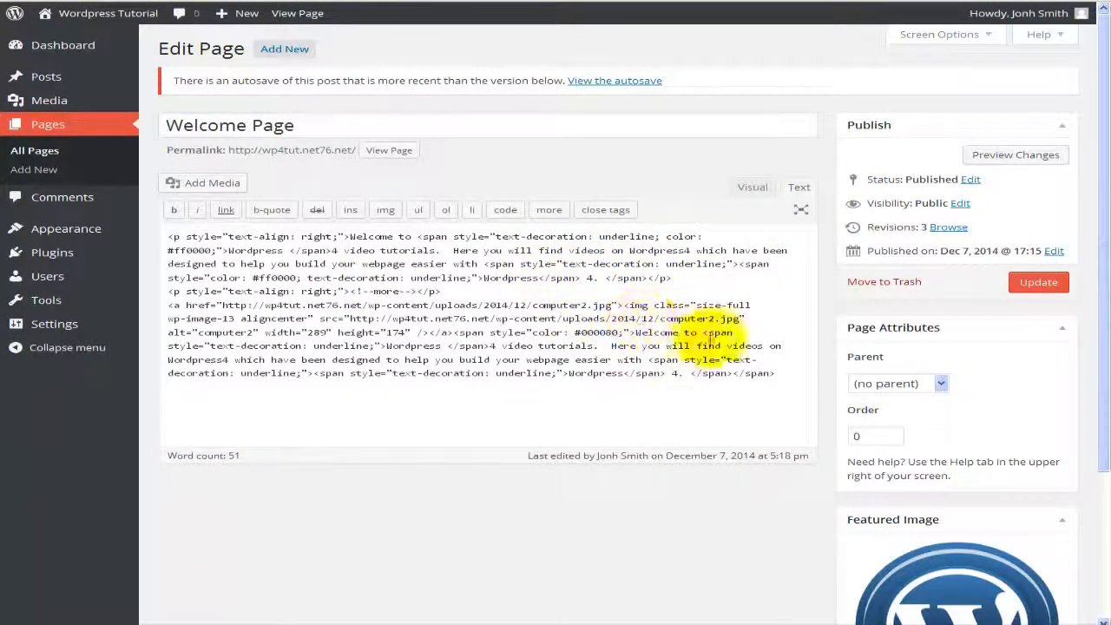
click(751, 189)
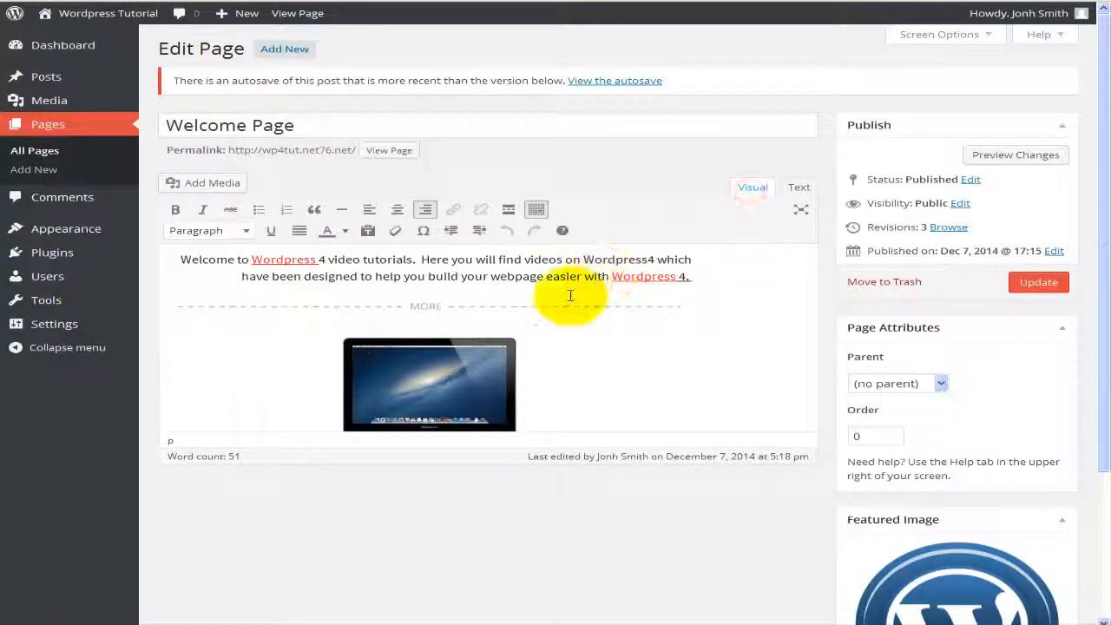
click(458, 381)
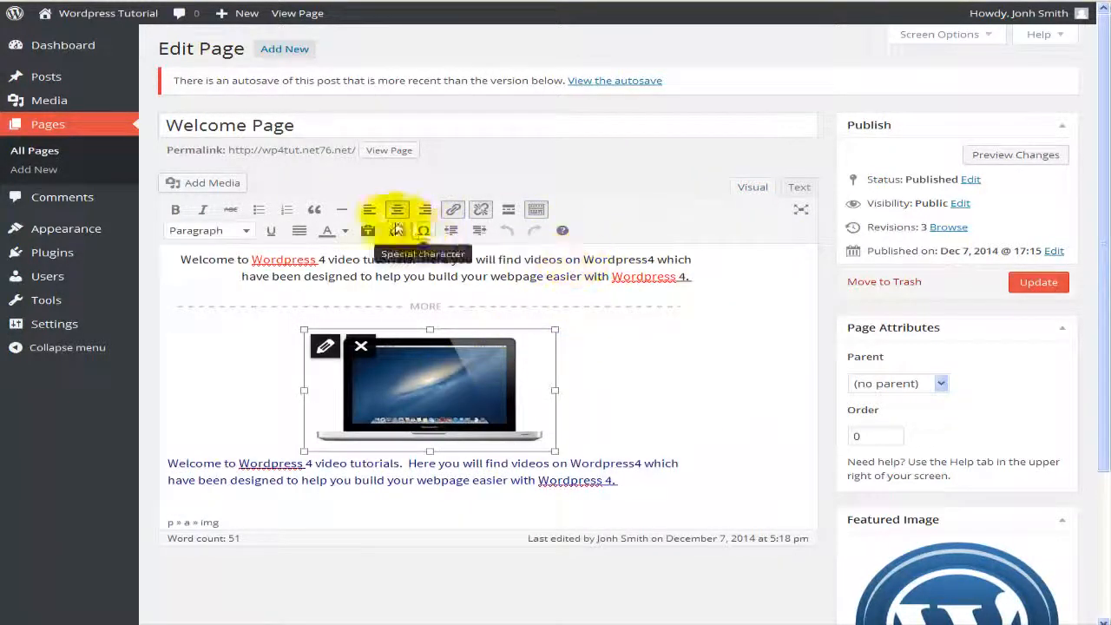
click(372, 211)
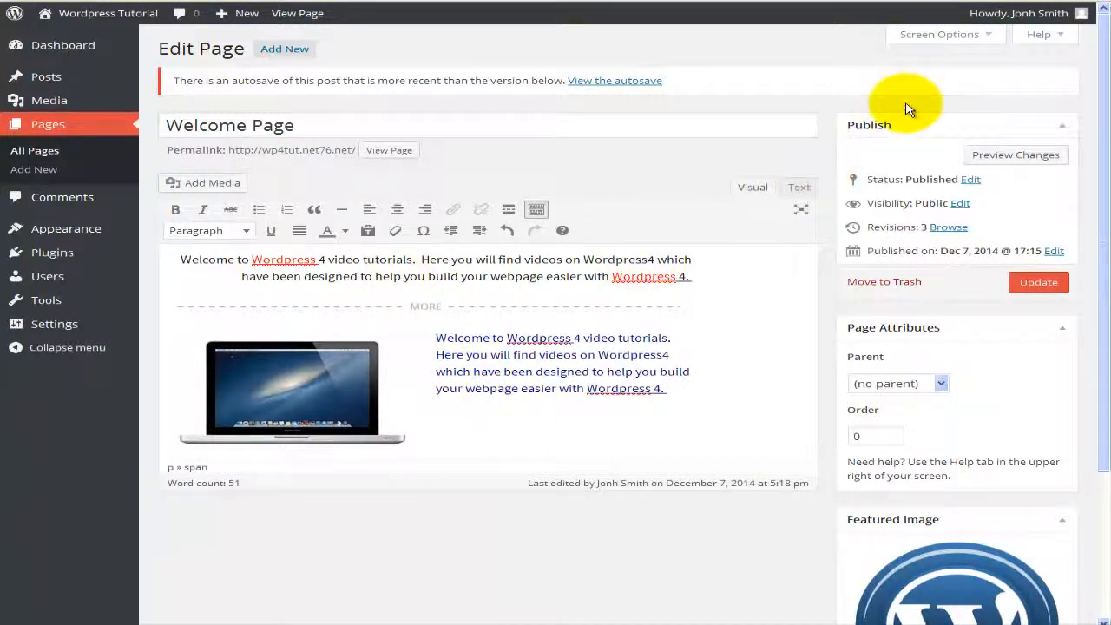
click(1042, 282)
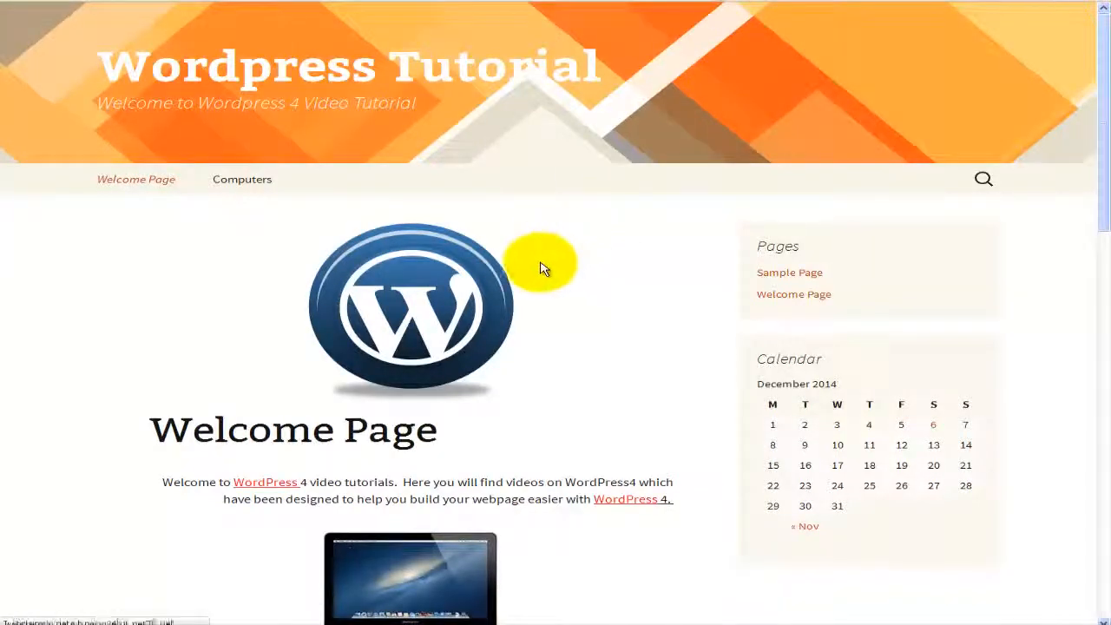
Step: Scroll down the live Welcome Page to see the updated content
scroll(521, 300, down, 3)
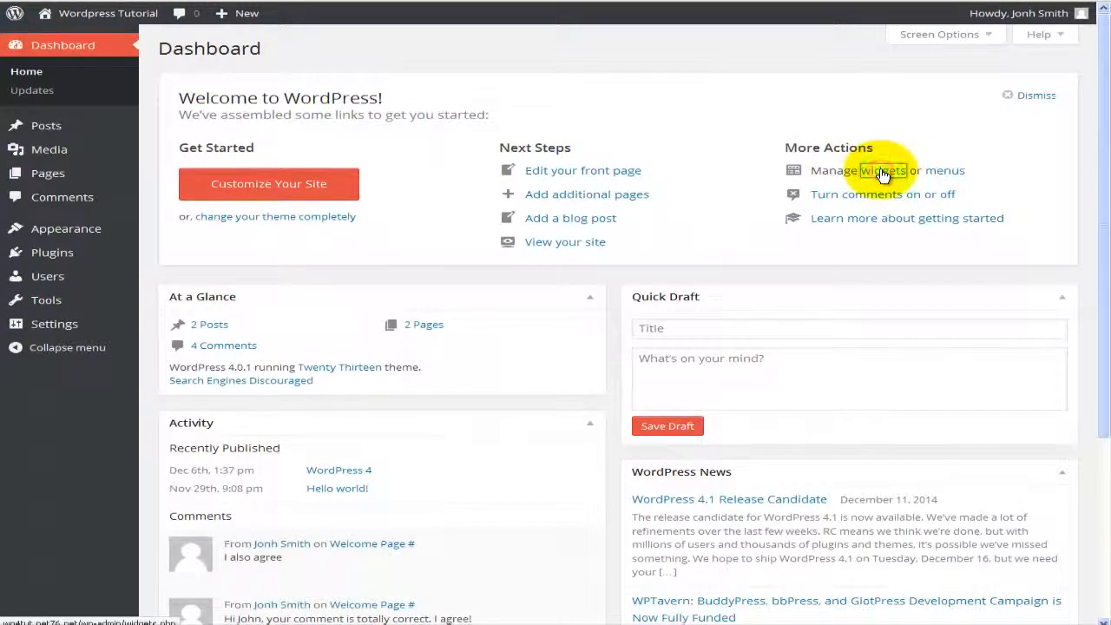
click(883, 171)
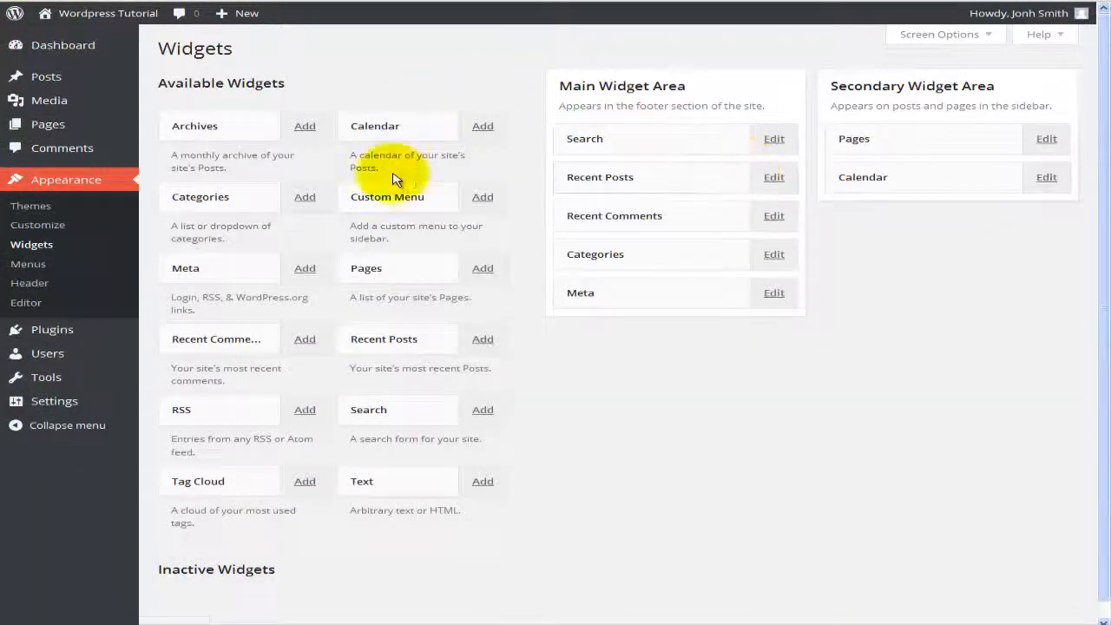
click(16, 0)
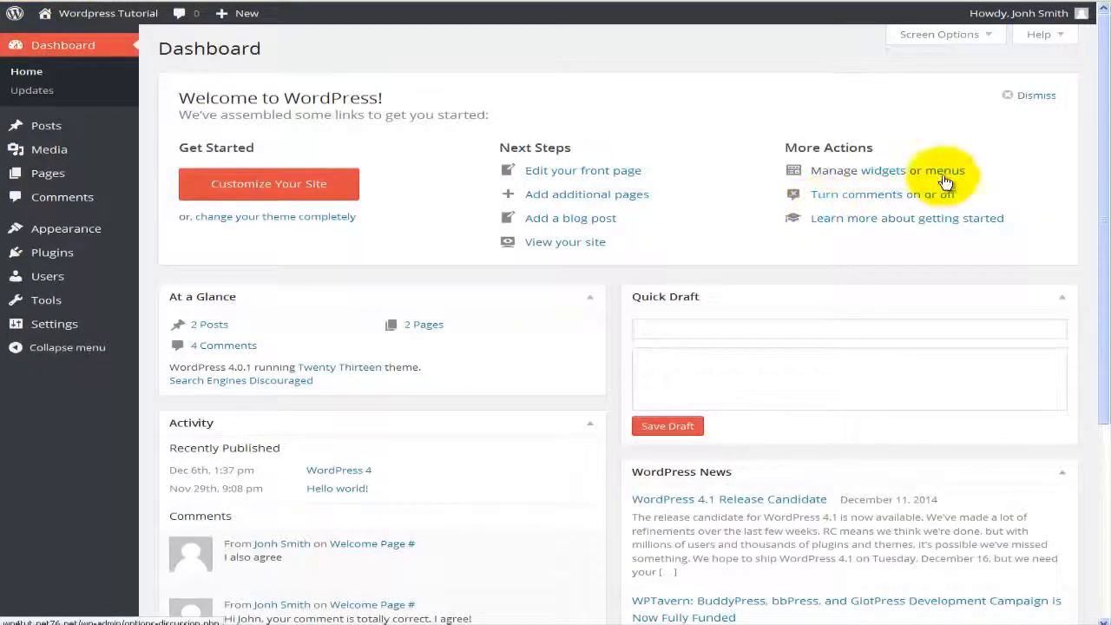
click(945, 172)
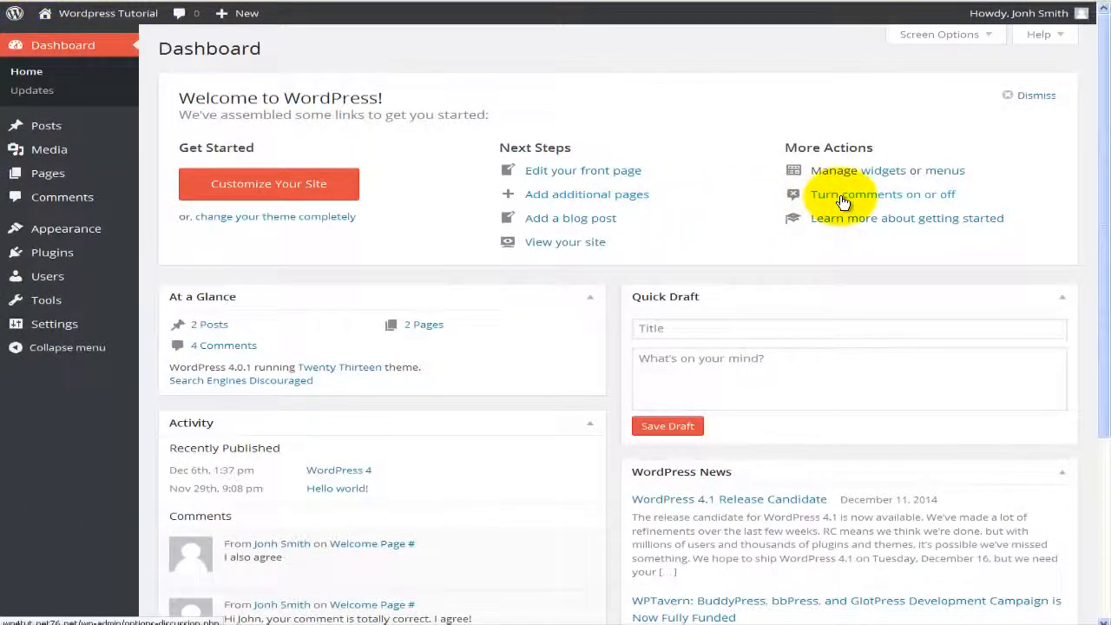
click(842, 201)
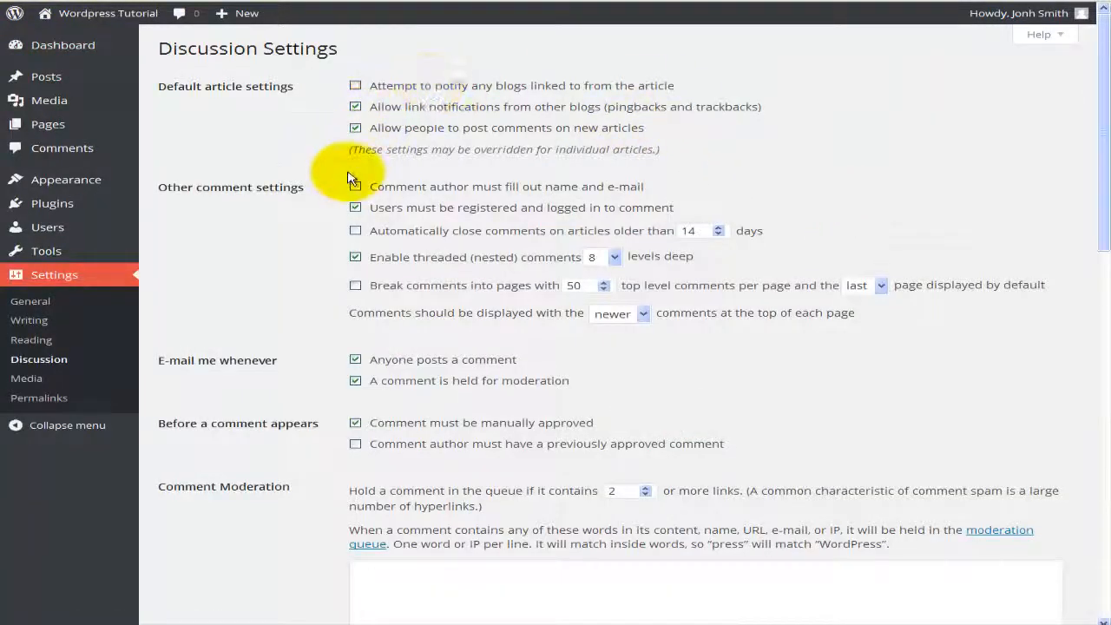
click(354, 185)
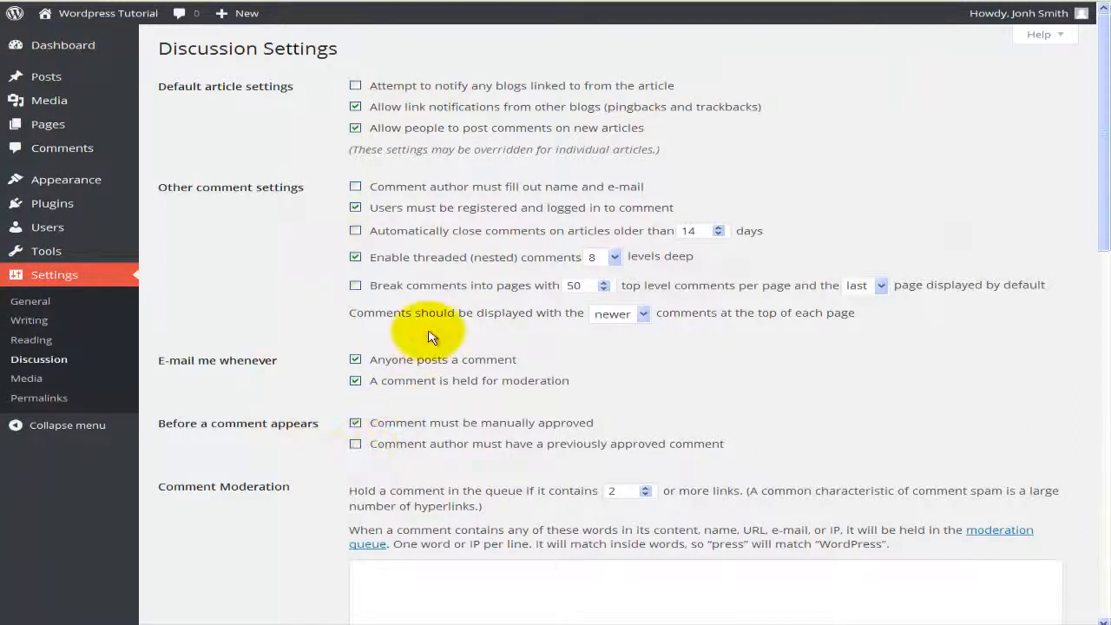
click(37, 7)
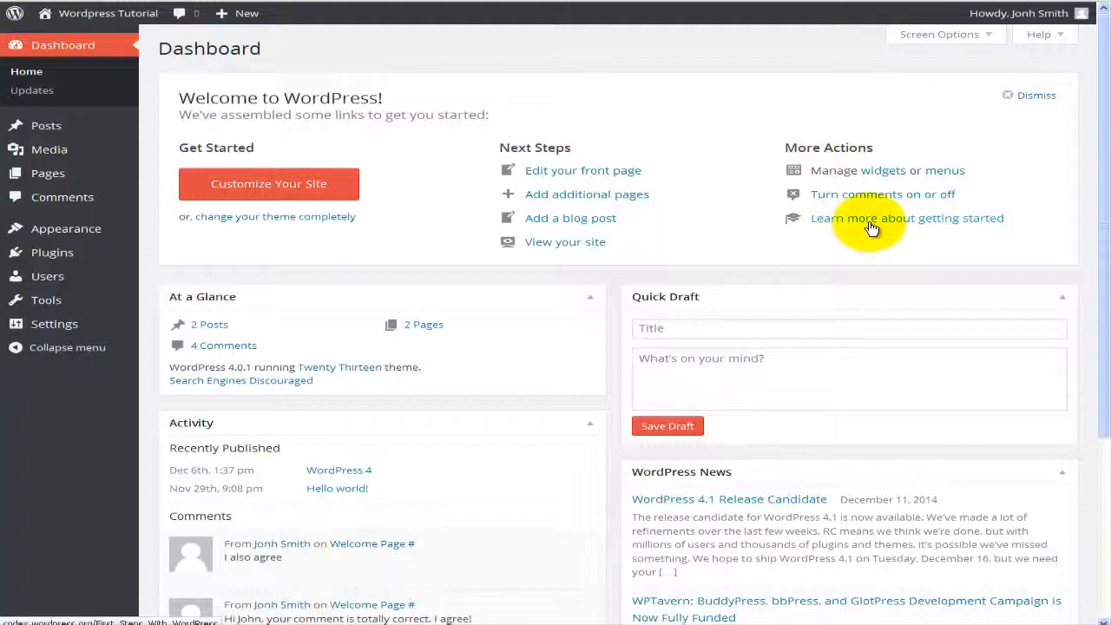
scroll(616, 214, down, 2)
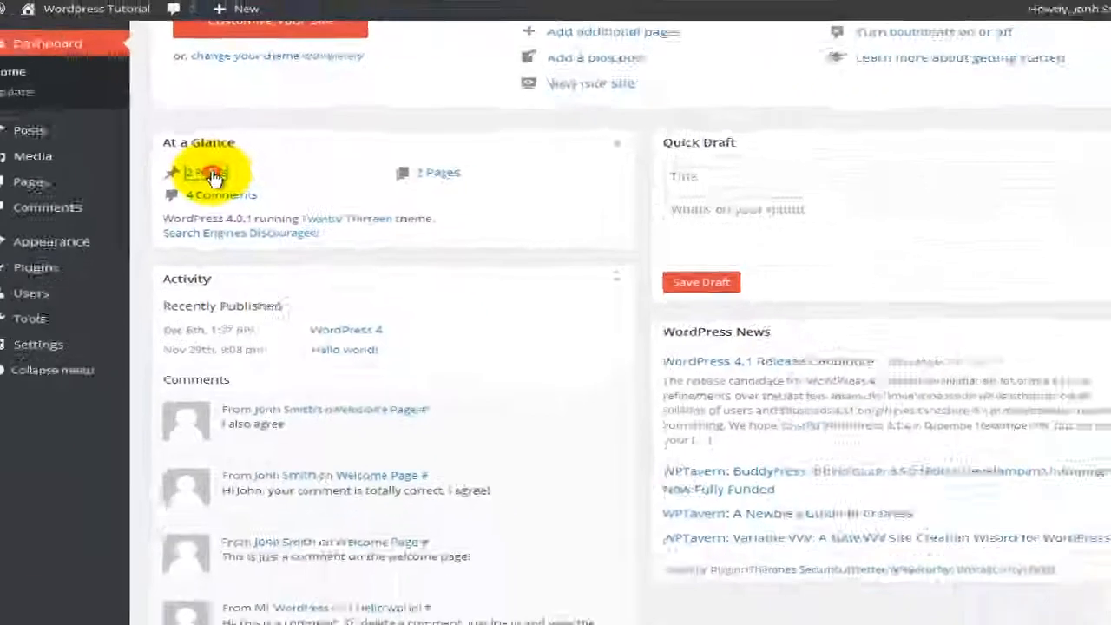
click(173, 282)
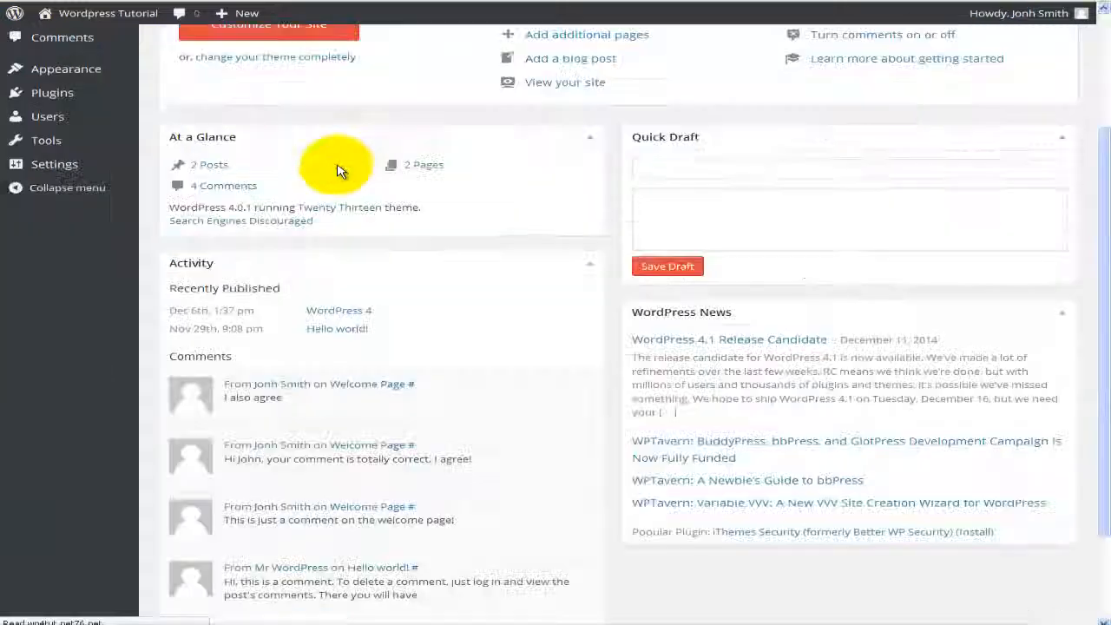
click(249, 190)
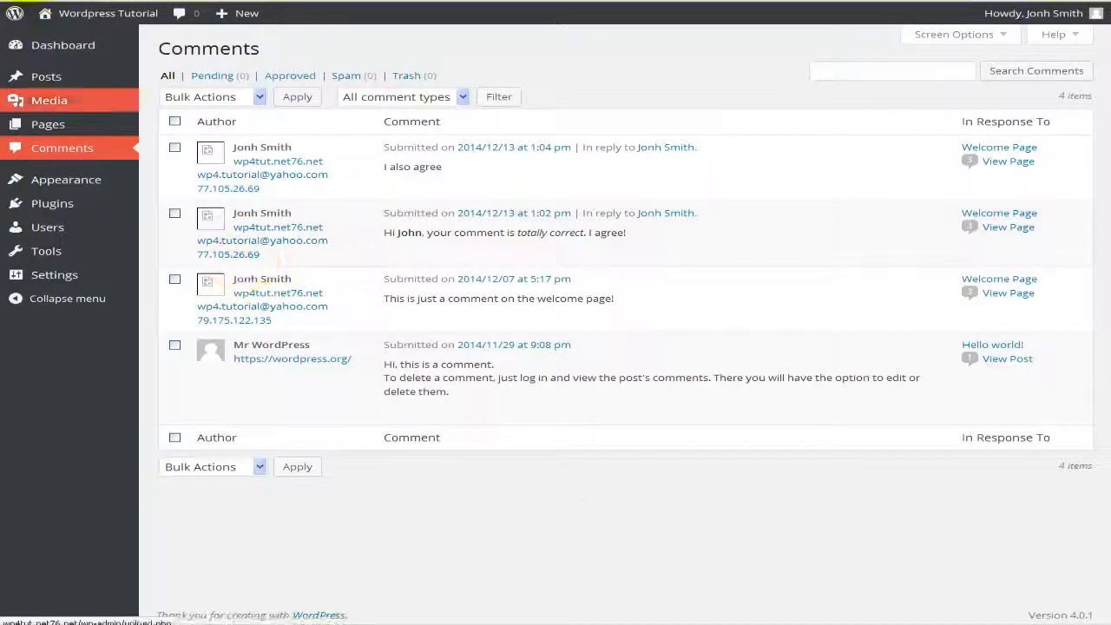
click(26, 2)
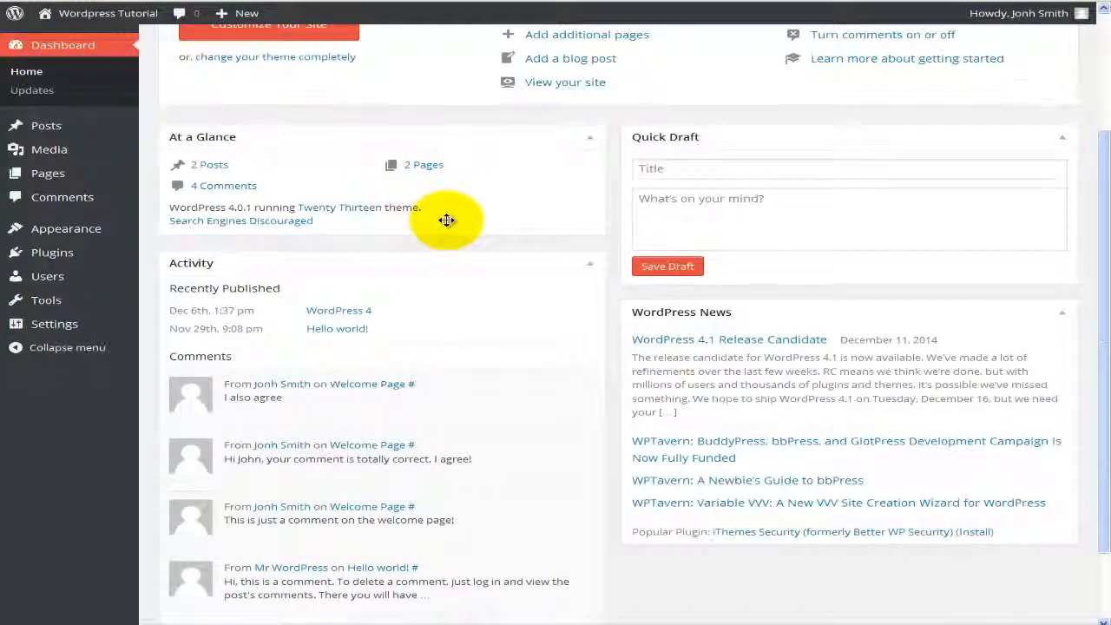
scroll(447, 225, down, 2)
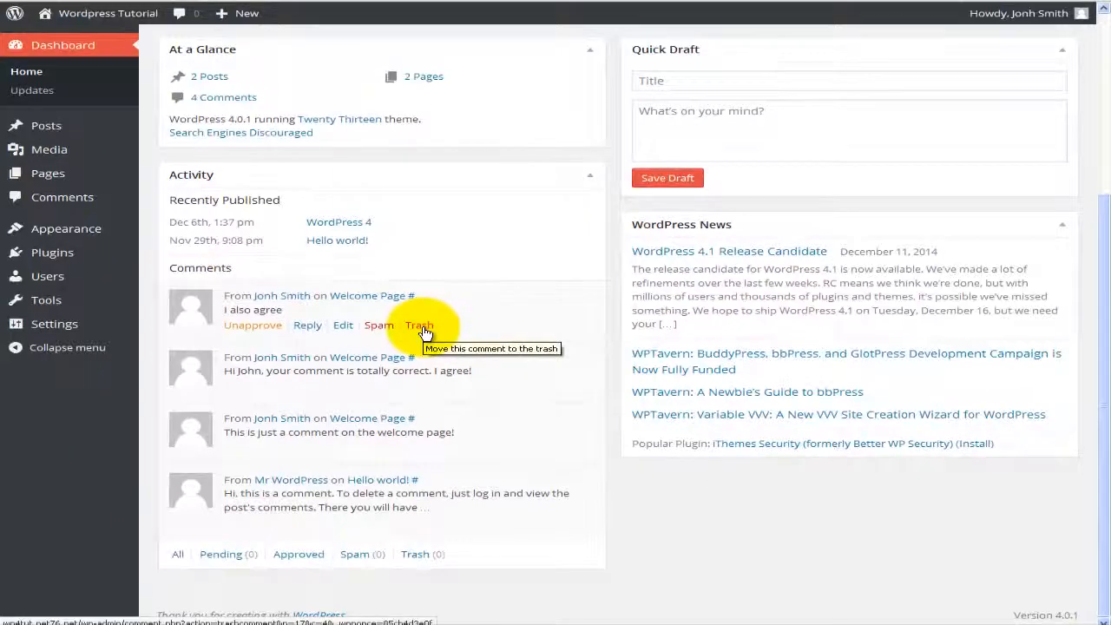
click(97, 201)
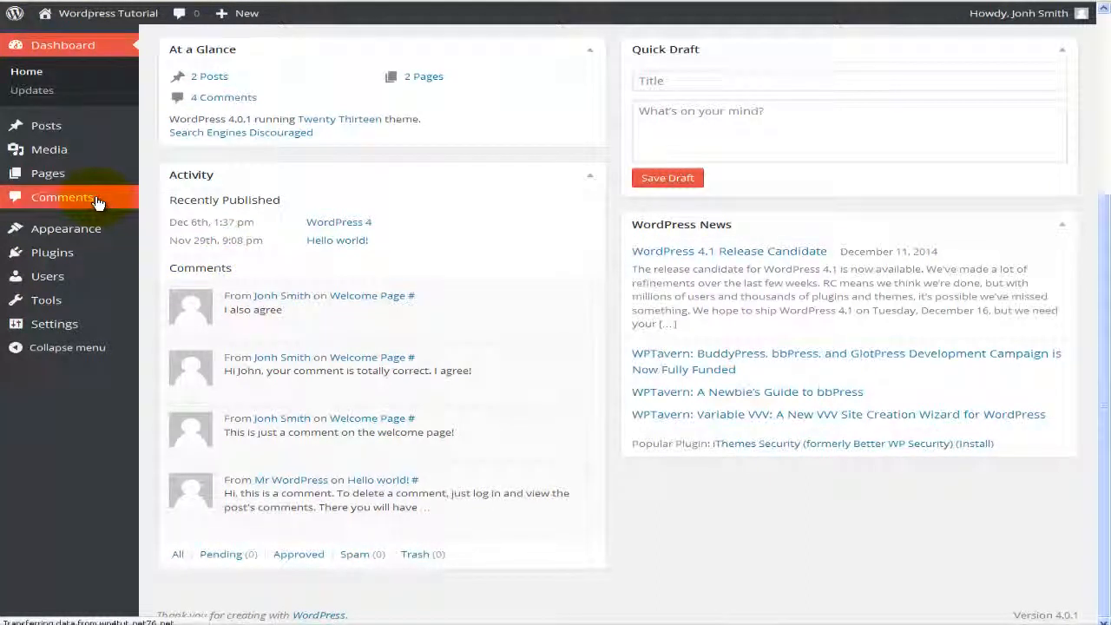
mouse_move(304, 366)
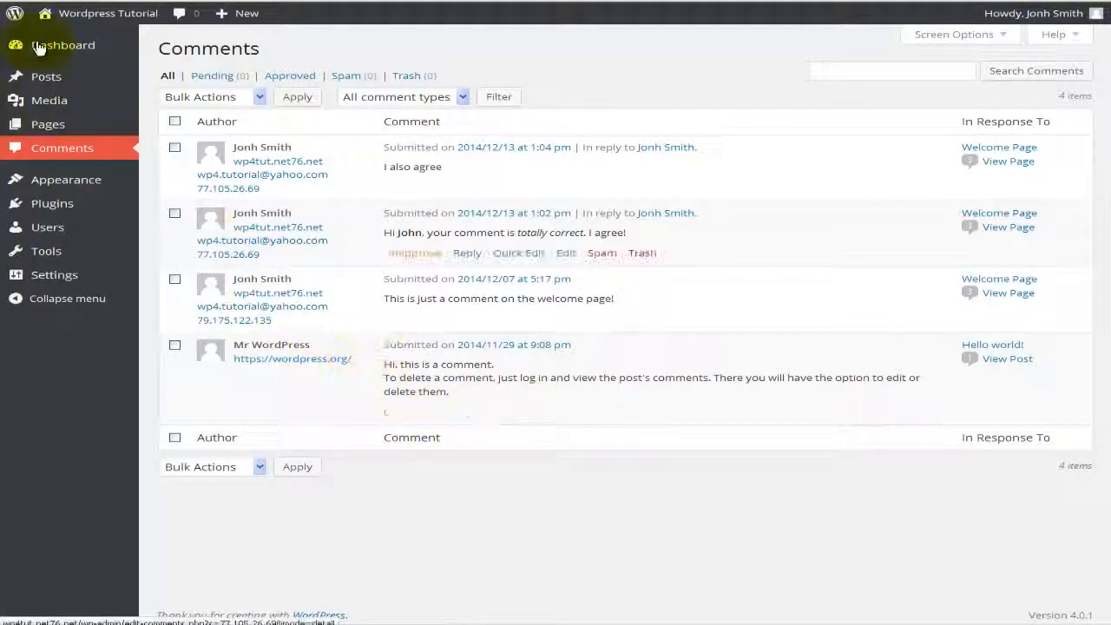
mouse_move(39, 47)
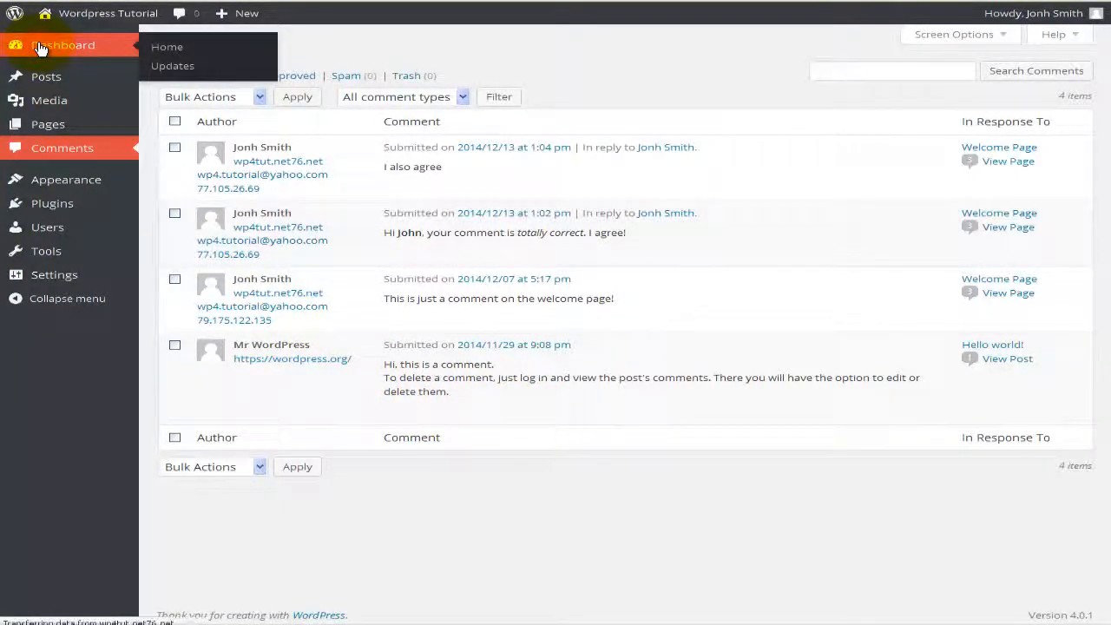
click(39, 48)
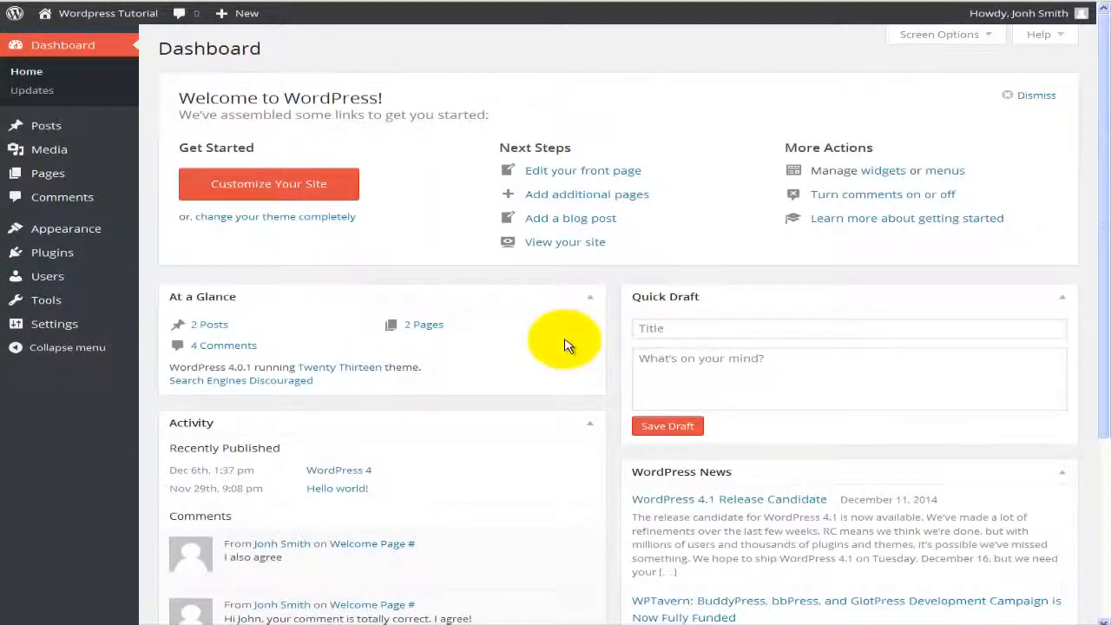
scroll(605, 341, down, 1)
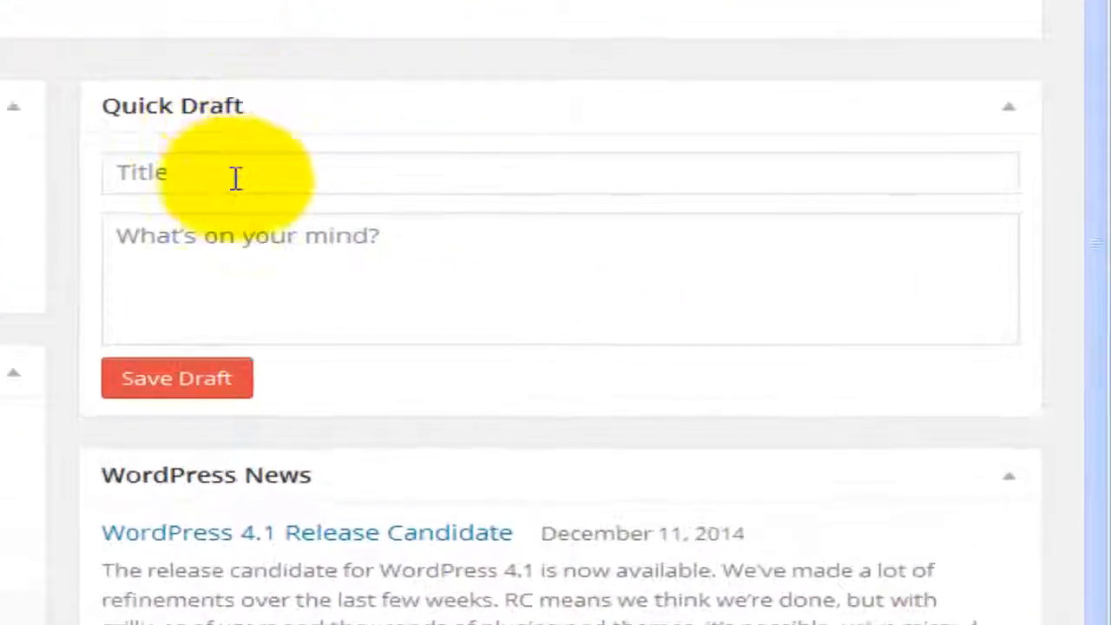
click(344, 197)
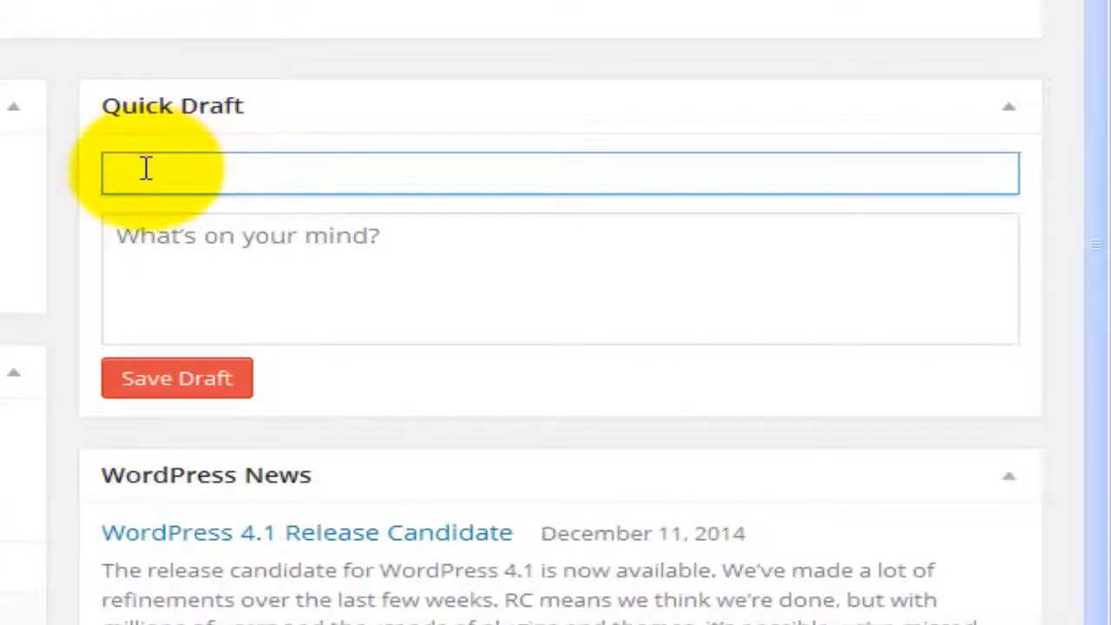
click(184, 270)
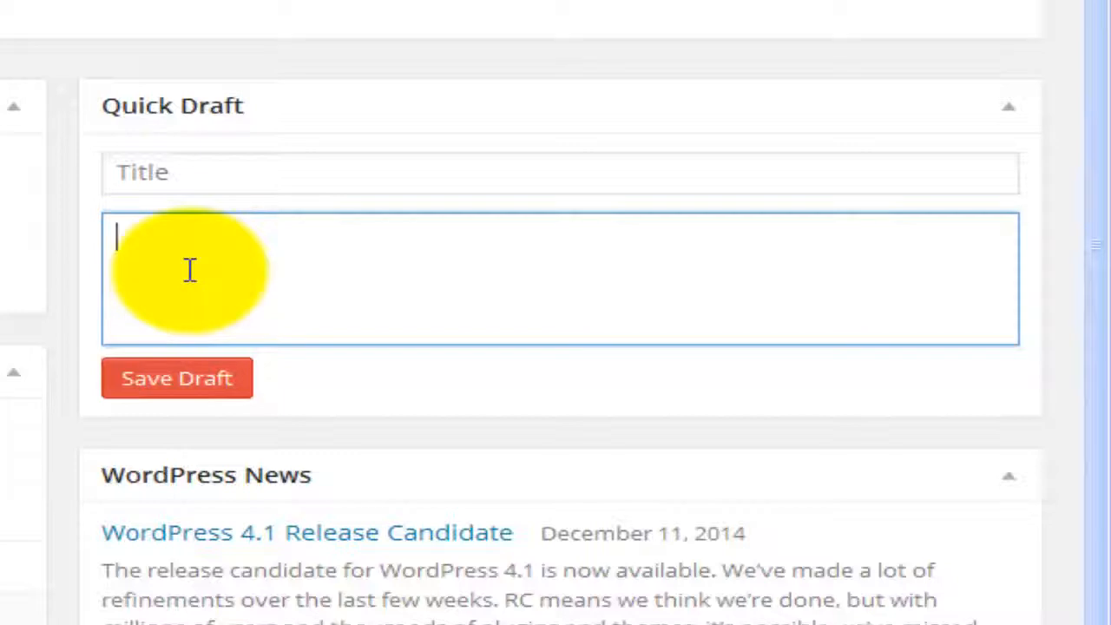
click(198, 172)
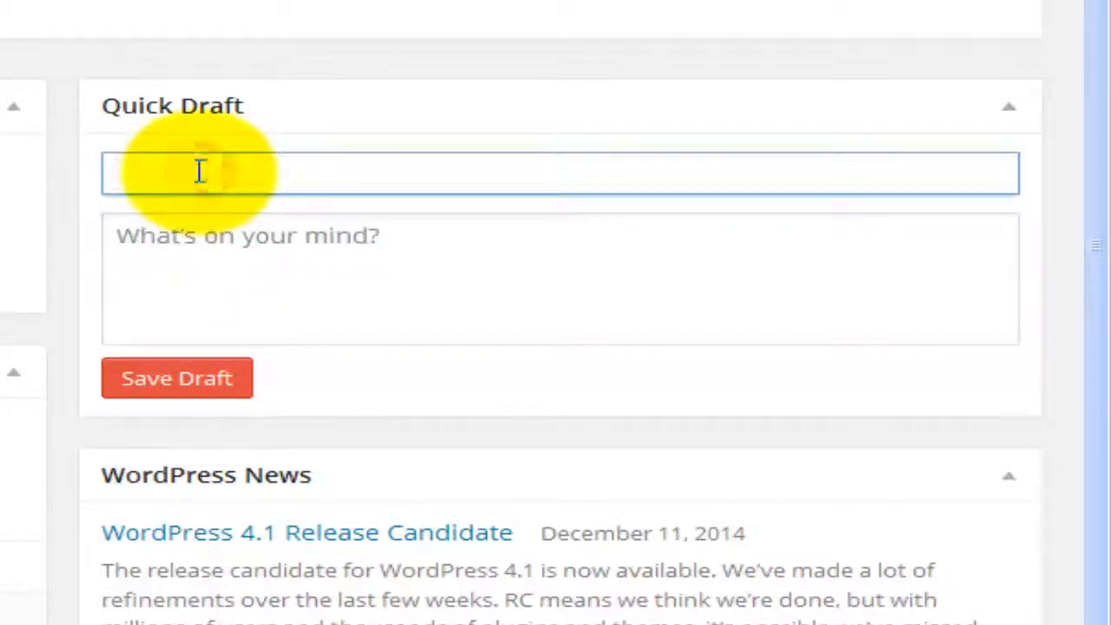
click(184, 241)
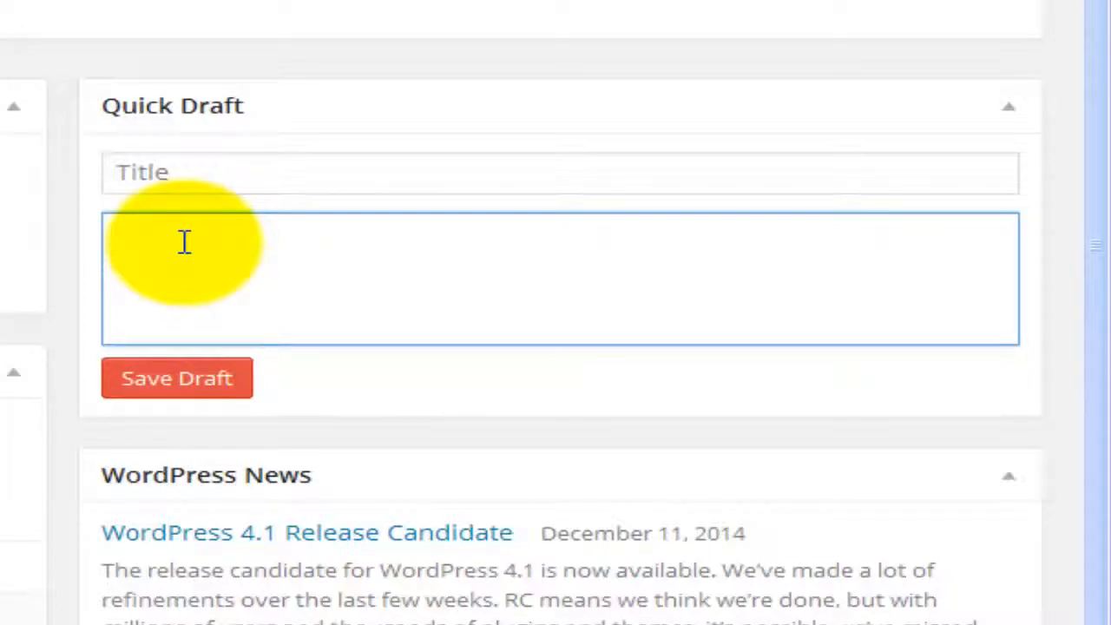
scroll(185, 260, down, 2)
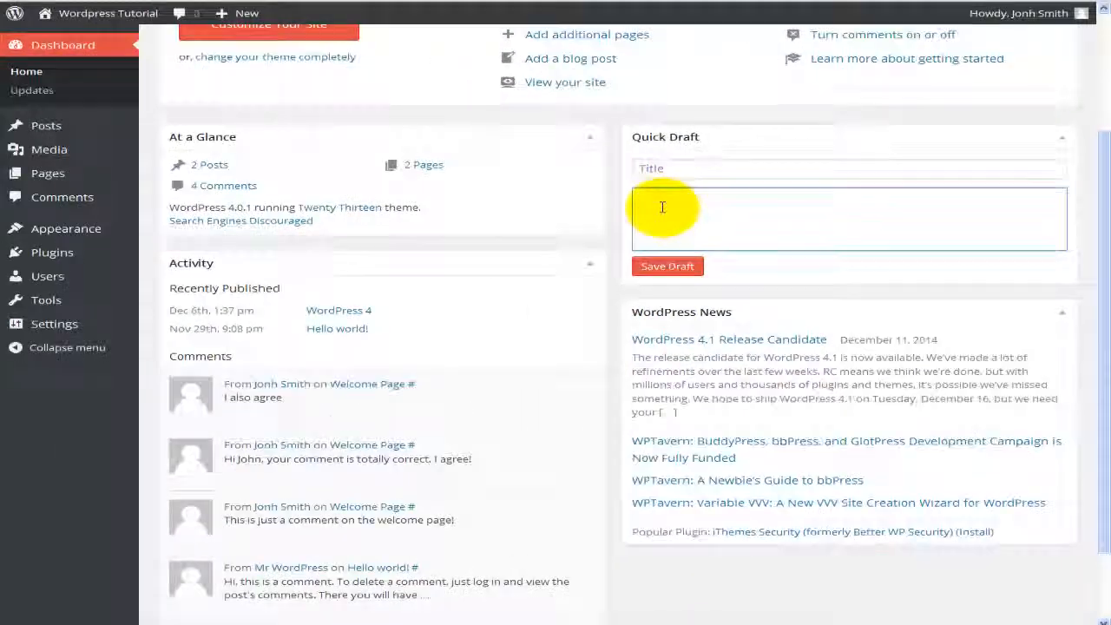
scroll(166, 85, down, 2)
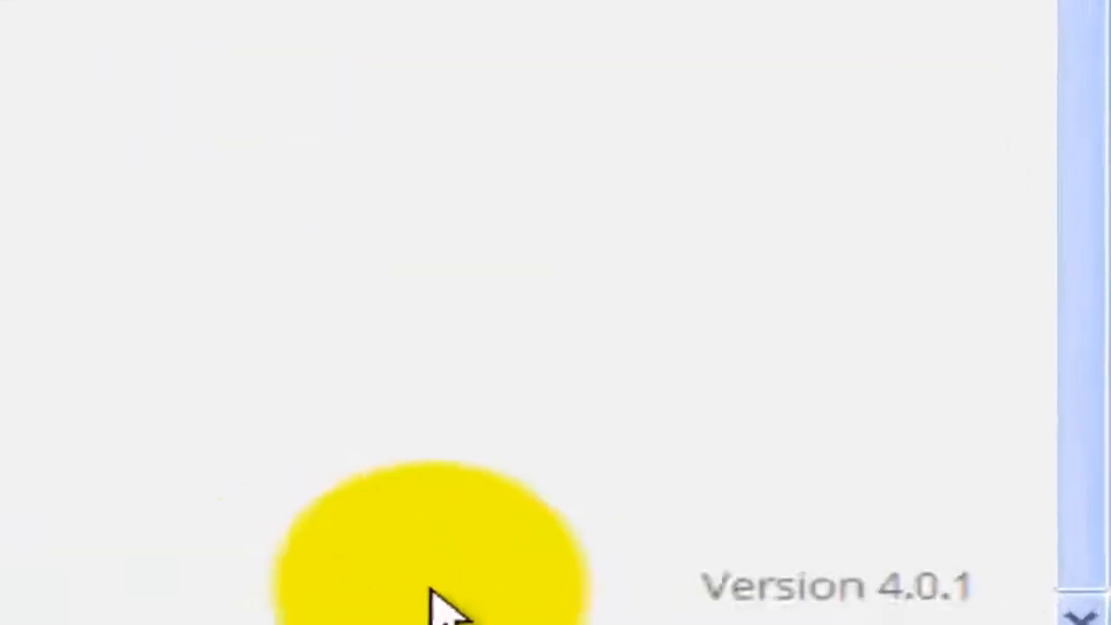
Step: Select the footer's Version 4.0.1 text, then show the WordPress logo and site-name Visit Site menus
drag(551, 574, 918, 565)
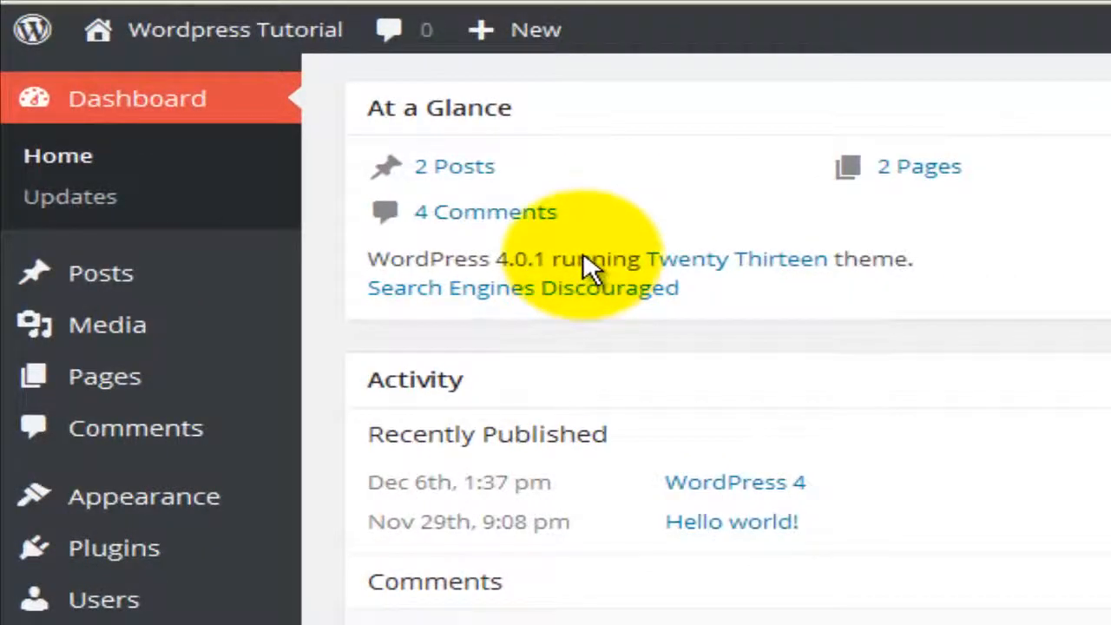
double_click(580, 260)
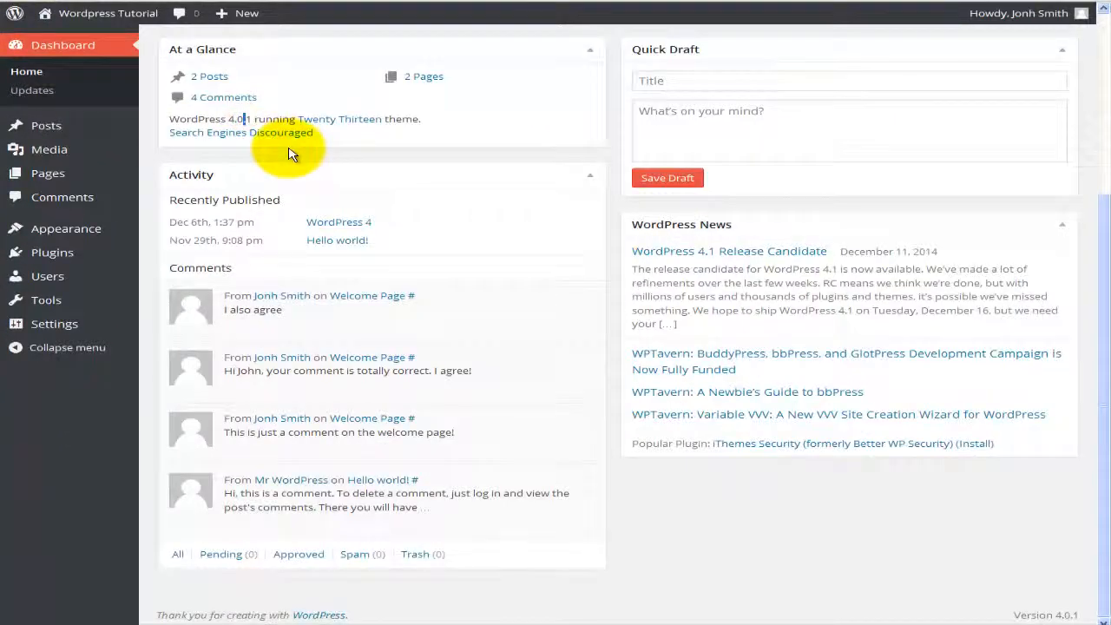
scroll(404, 208, up, 2)
scroll(403, 212, up, 2)
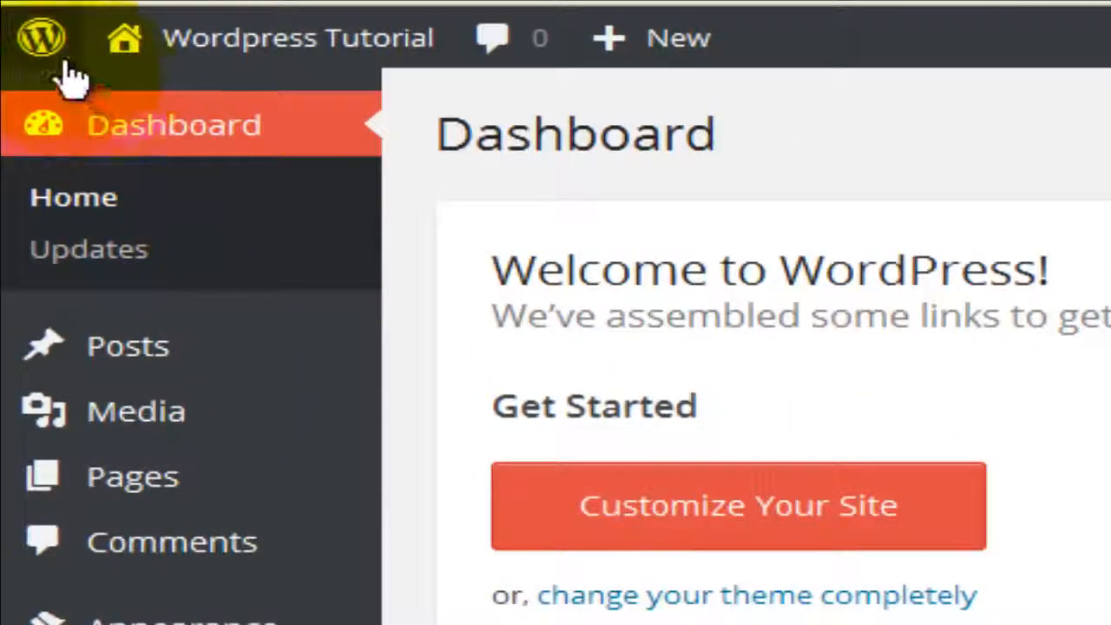
mouse_move(56, 65)
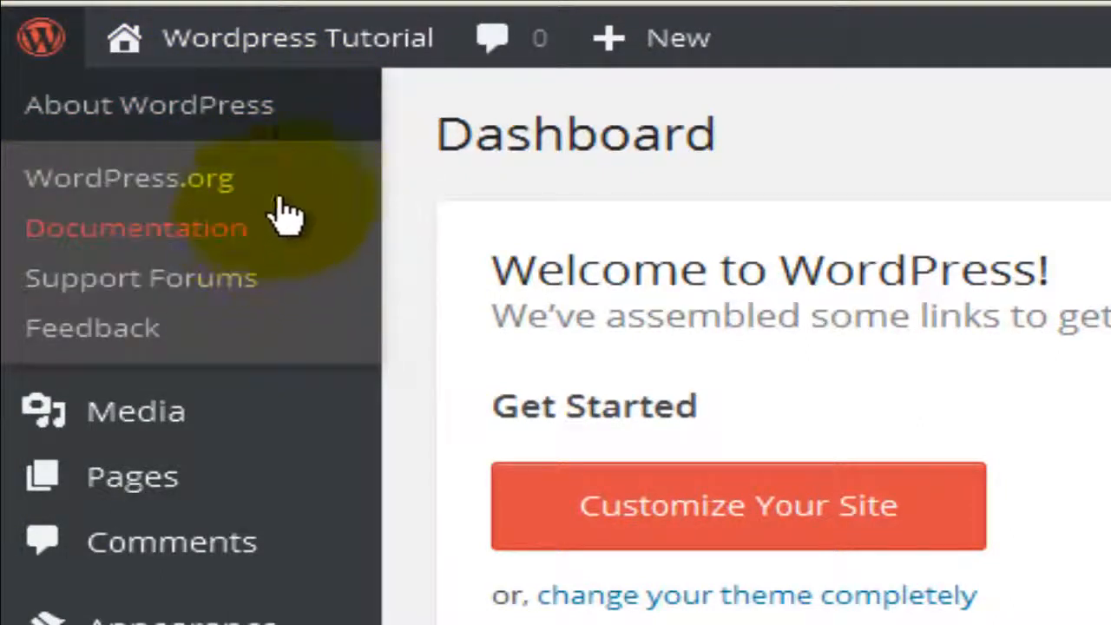
mouse_move(153, 57)
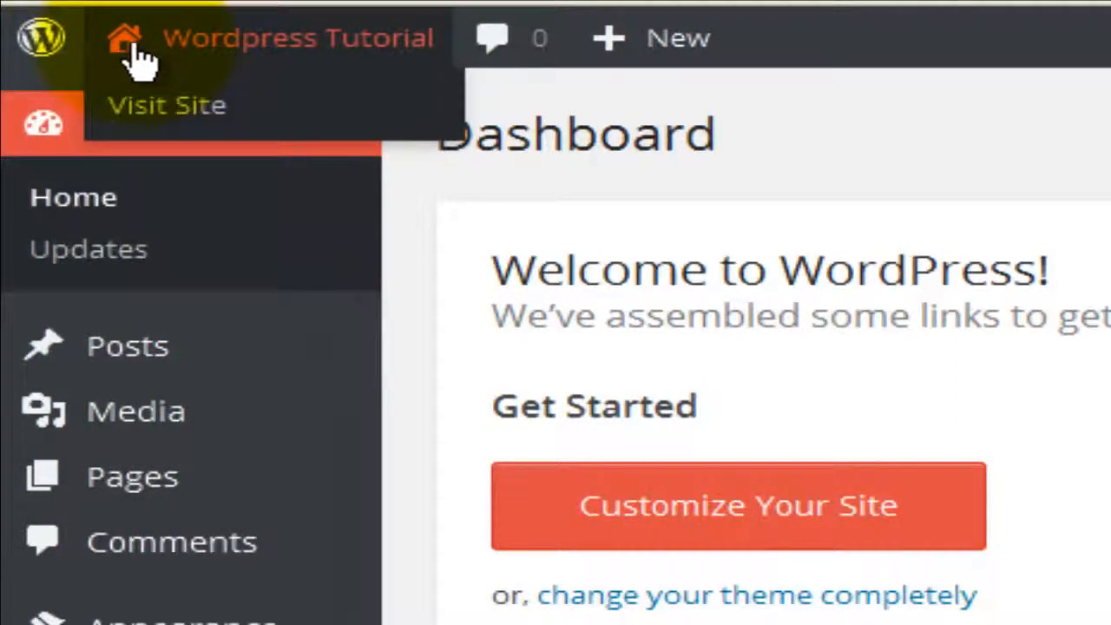
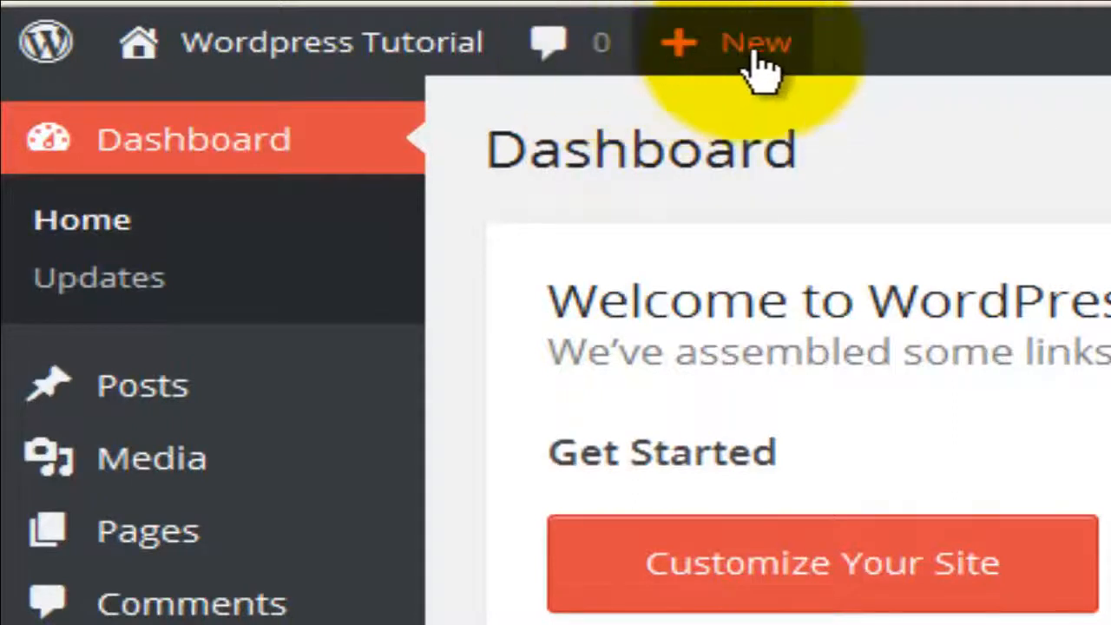
mouse_move(756, 69)
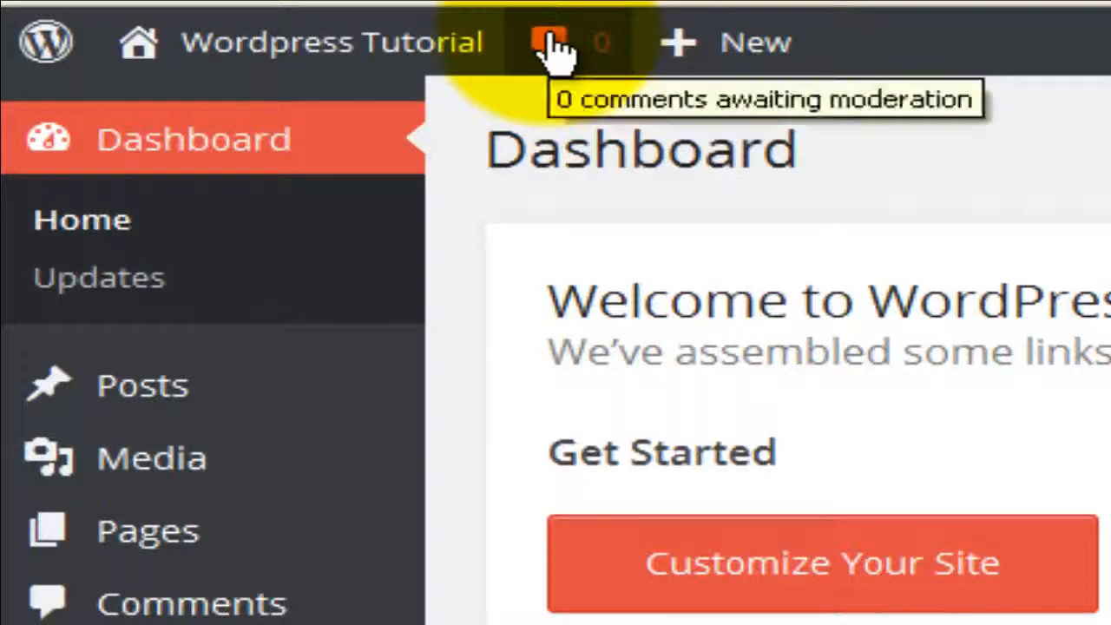
mouse_move(738, 56)
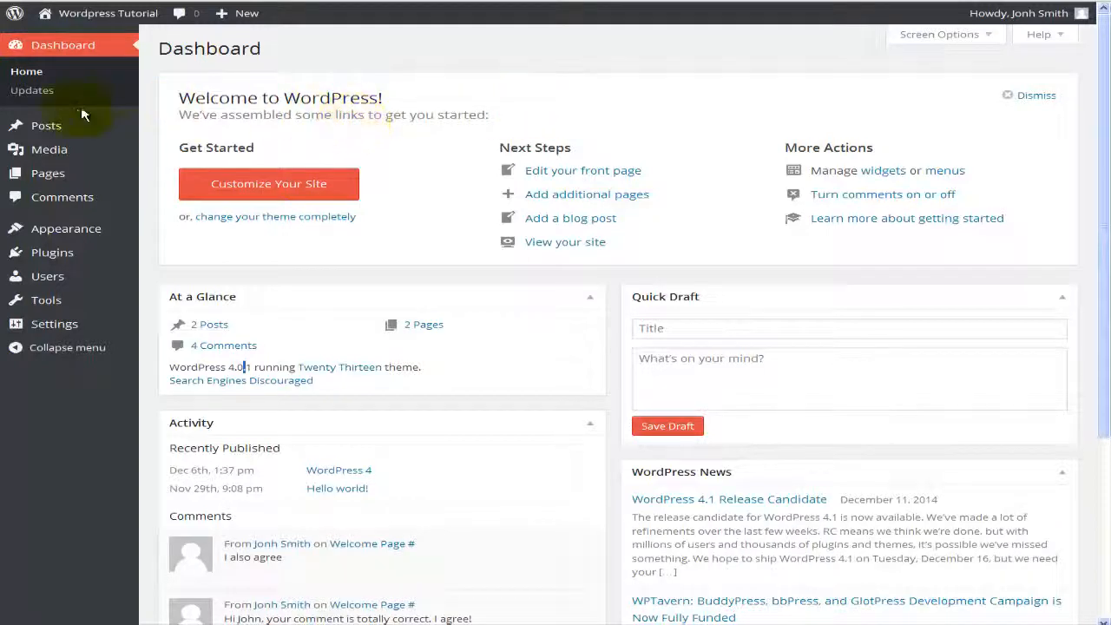
mouse_move(66, 127)
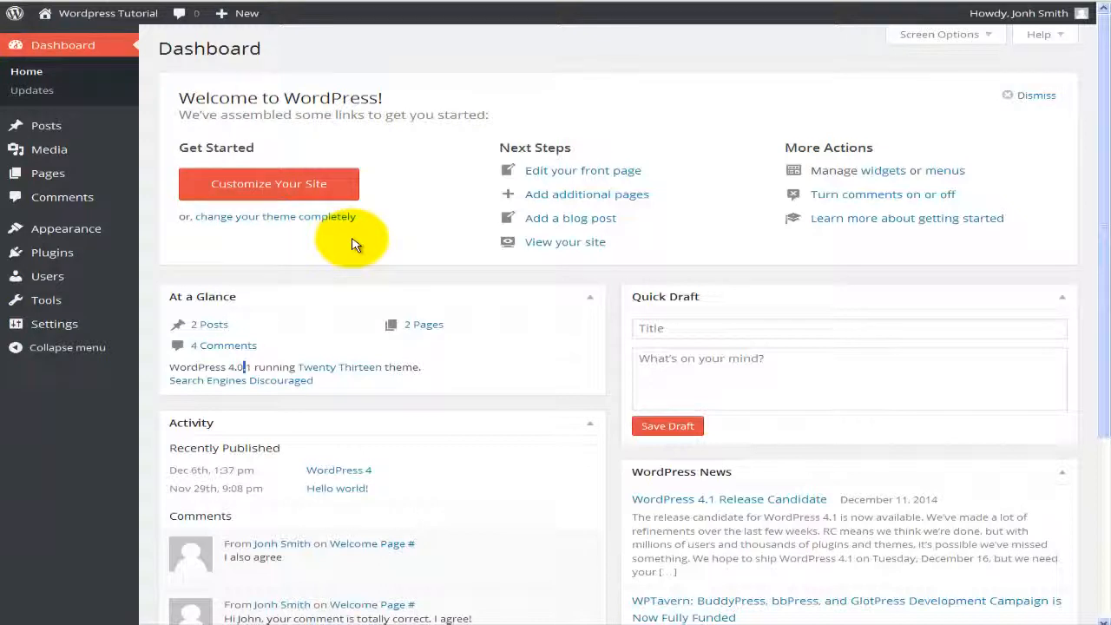
scroll(355, 242, down, 2)
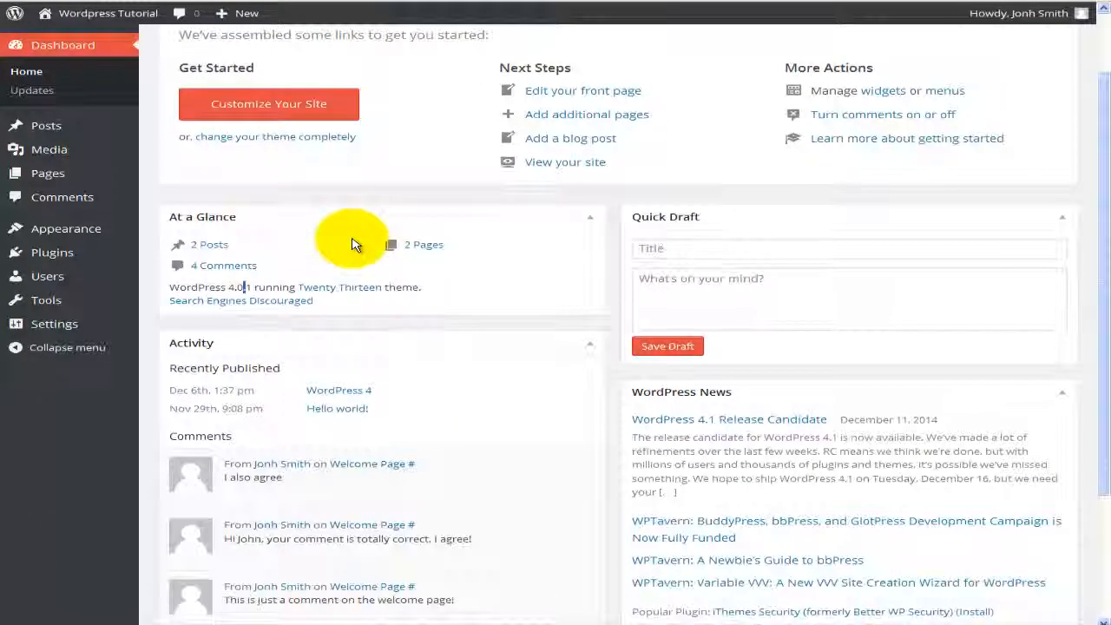
scroll(355, 242, up, 2)
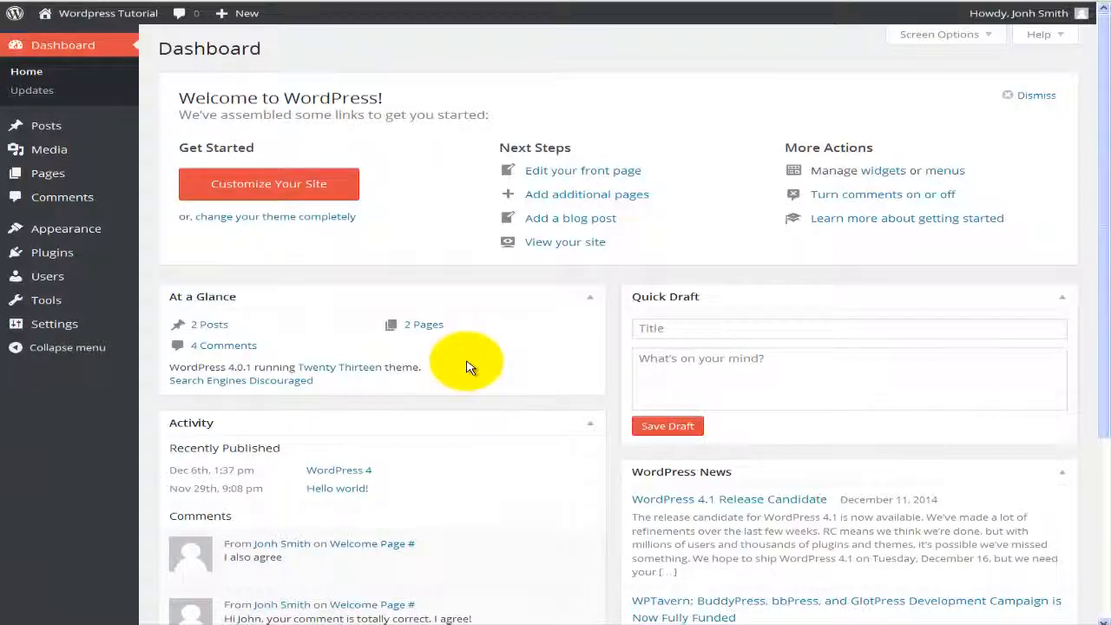
mouse_move(99, 172)
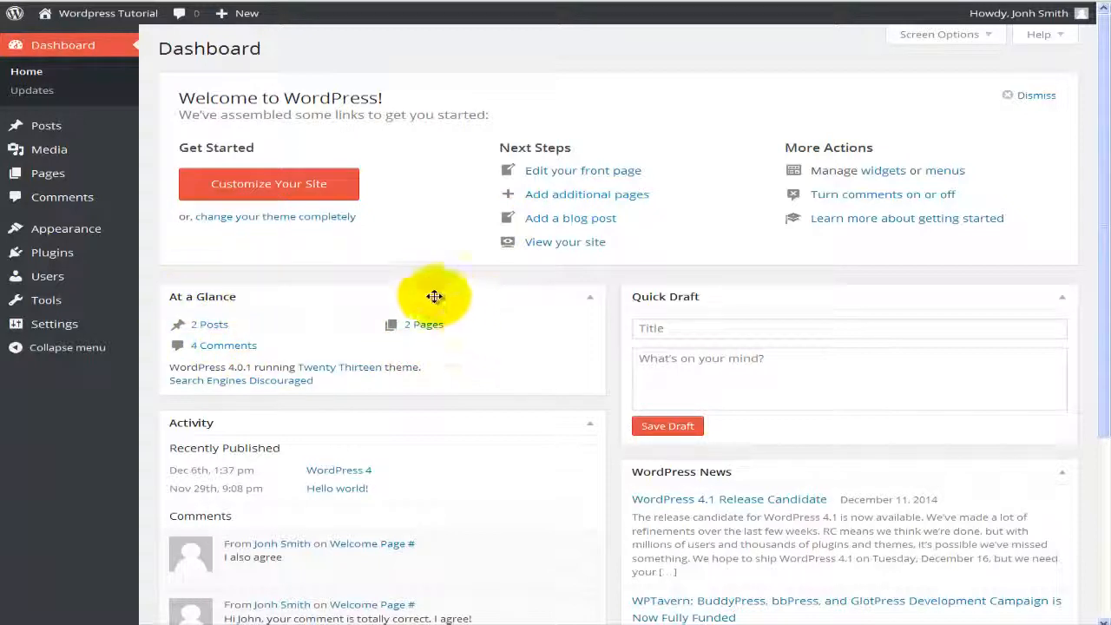
scroll(339, 330, down, 2)
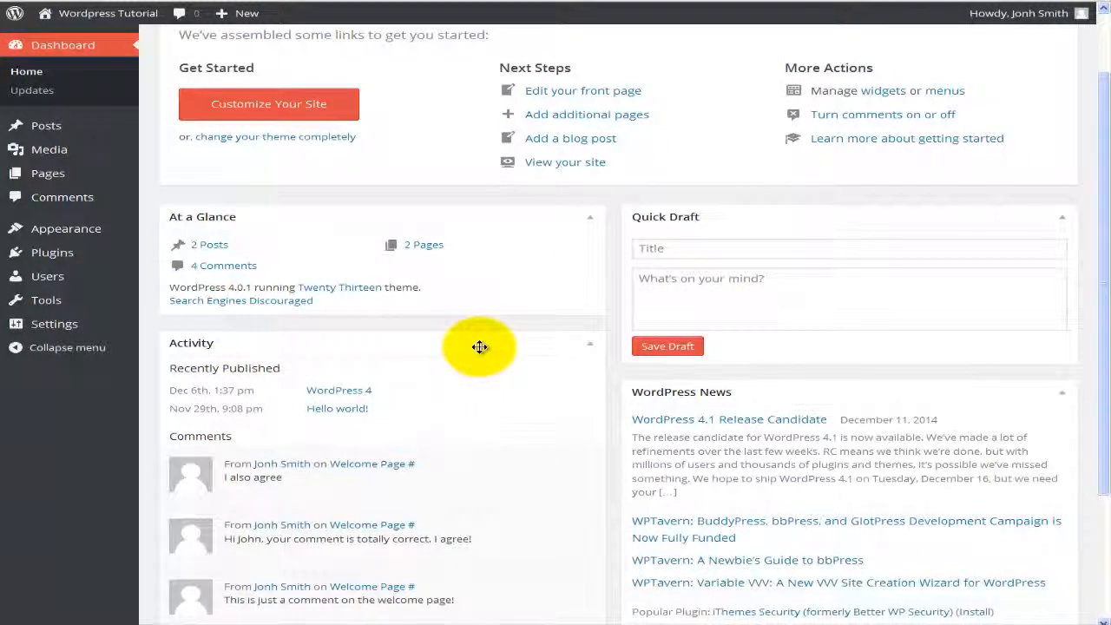
scroll(479, 344, down, 2)
scroll(521, 356, down, 2)
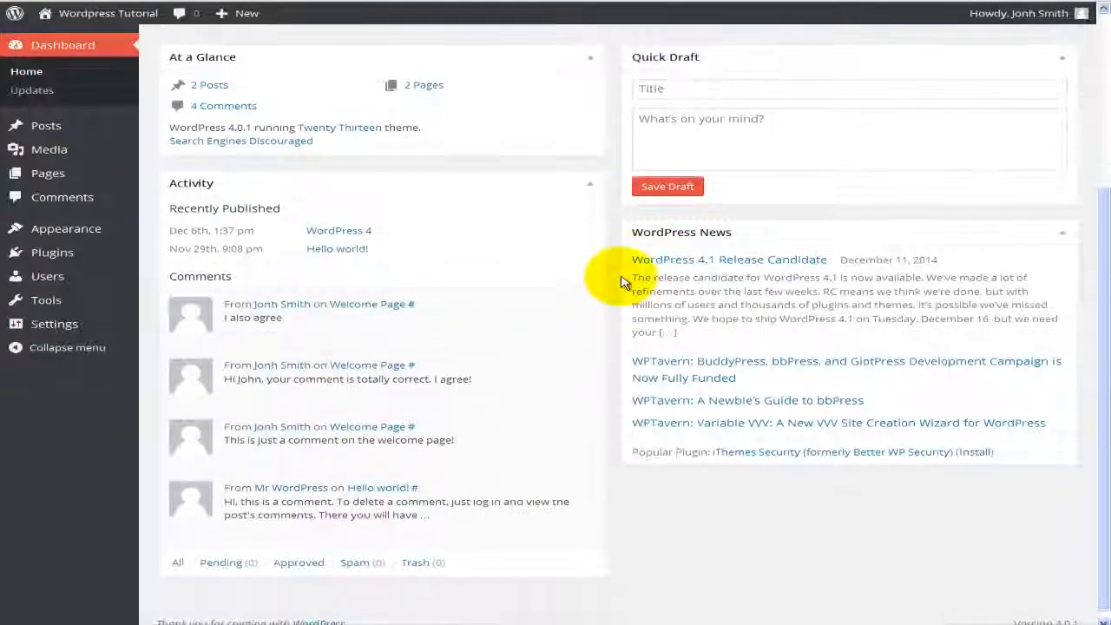
scroll(581, 293, up, 6)
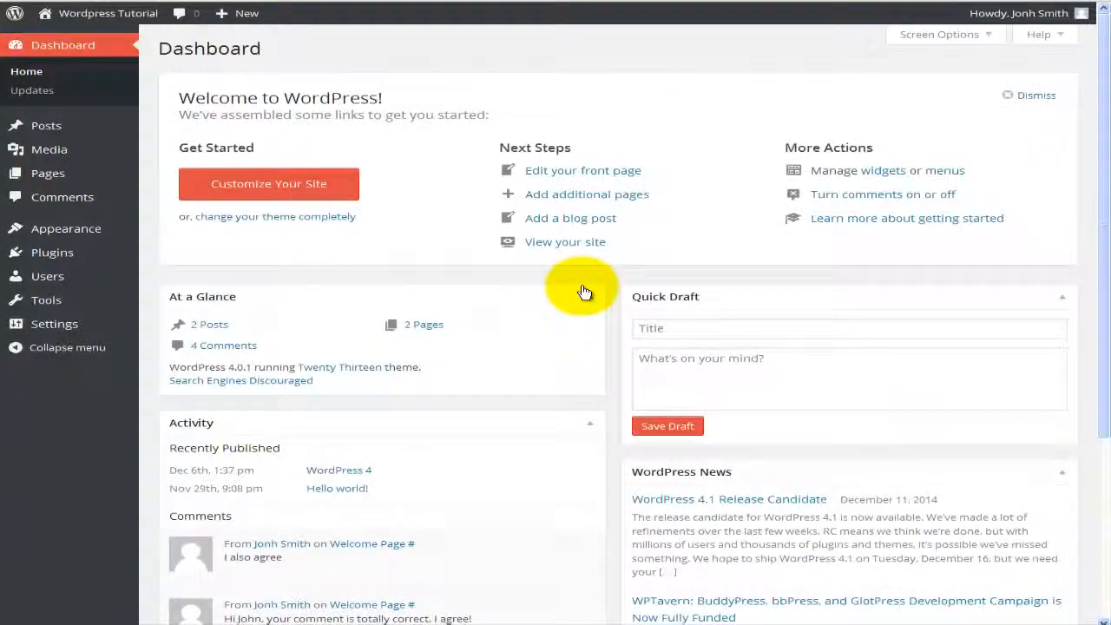